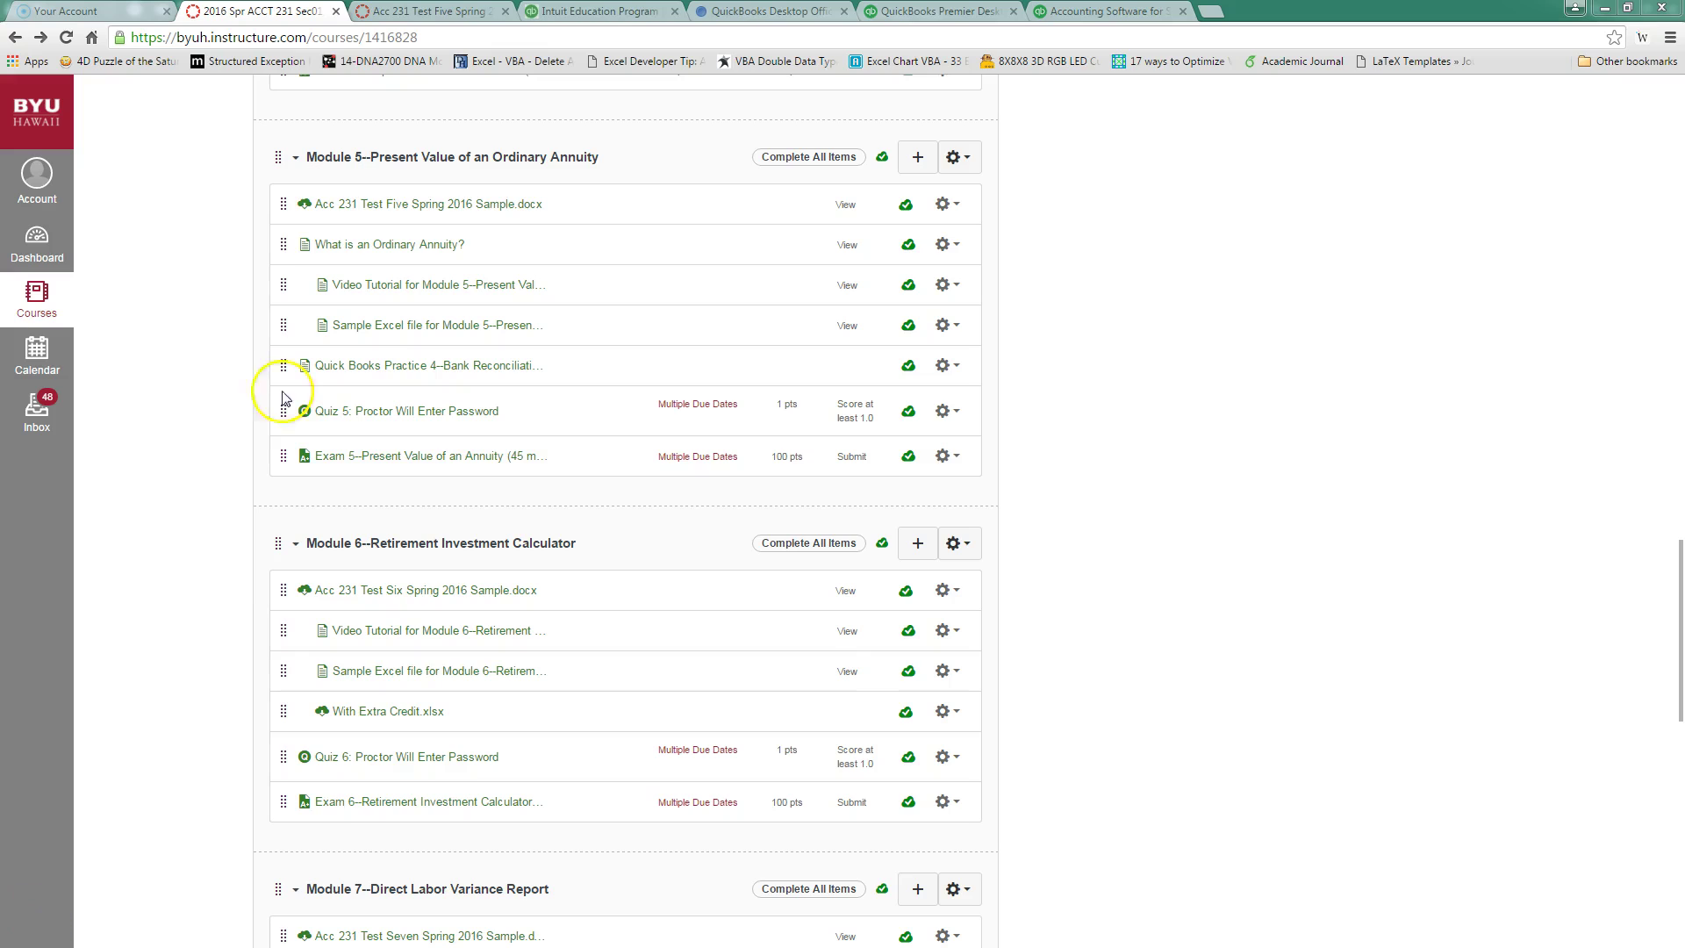
Step: Open Module 5's "What is an Ordinary Annuity?" page, follow its Investopedia link, and examine the future value formula for an ordinary annuity
click(409, 248)
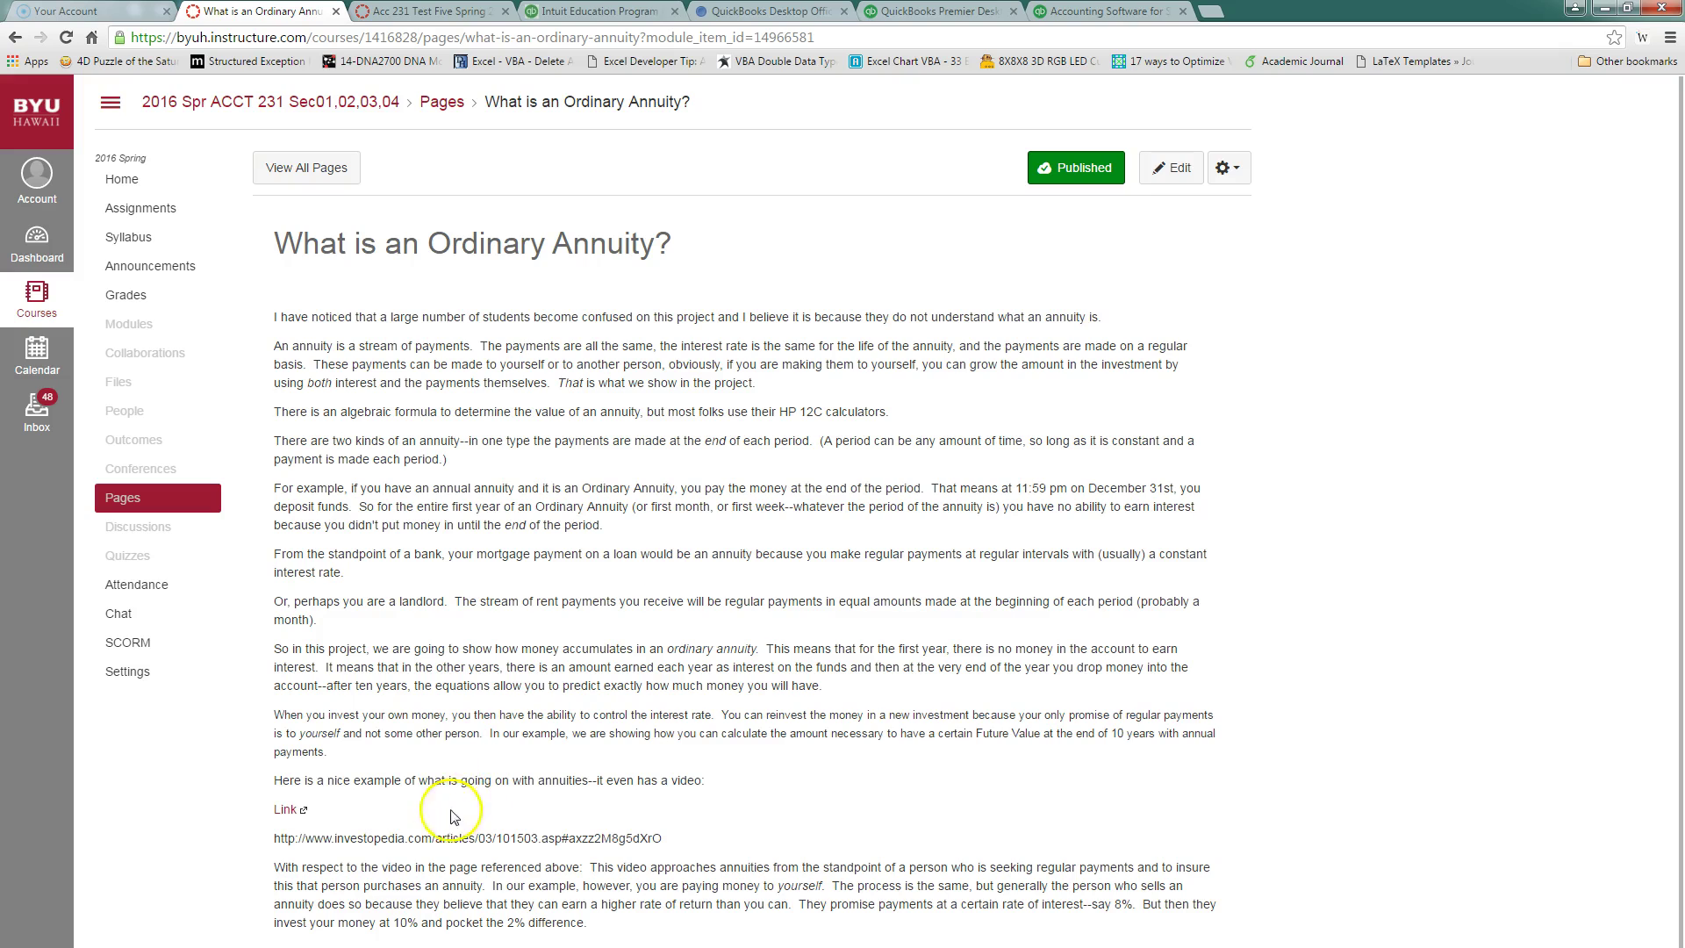
click(285, 812)
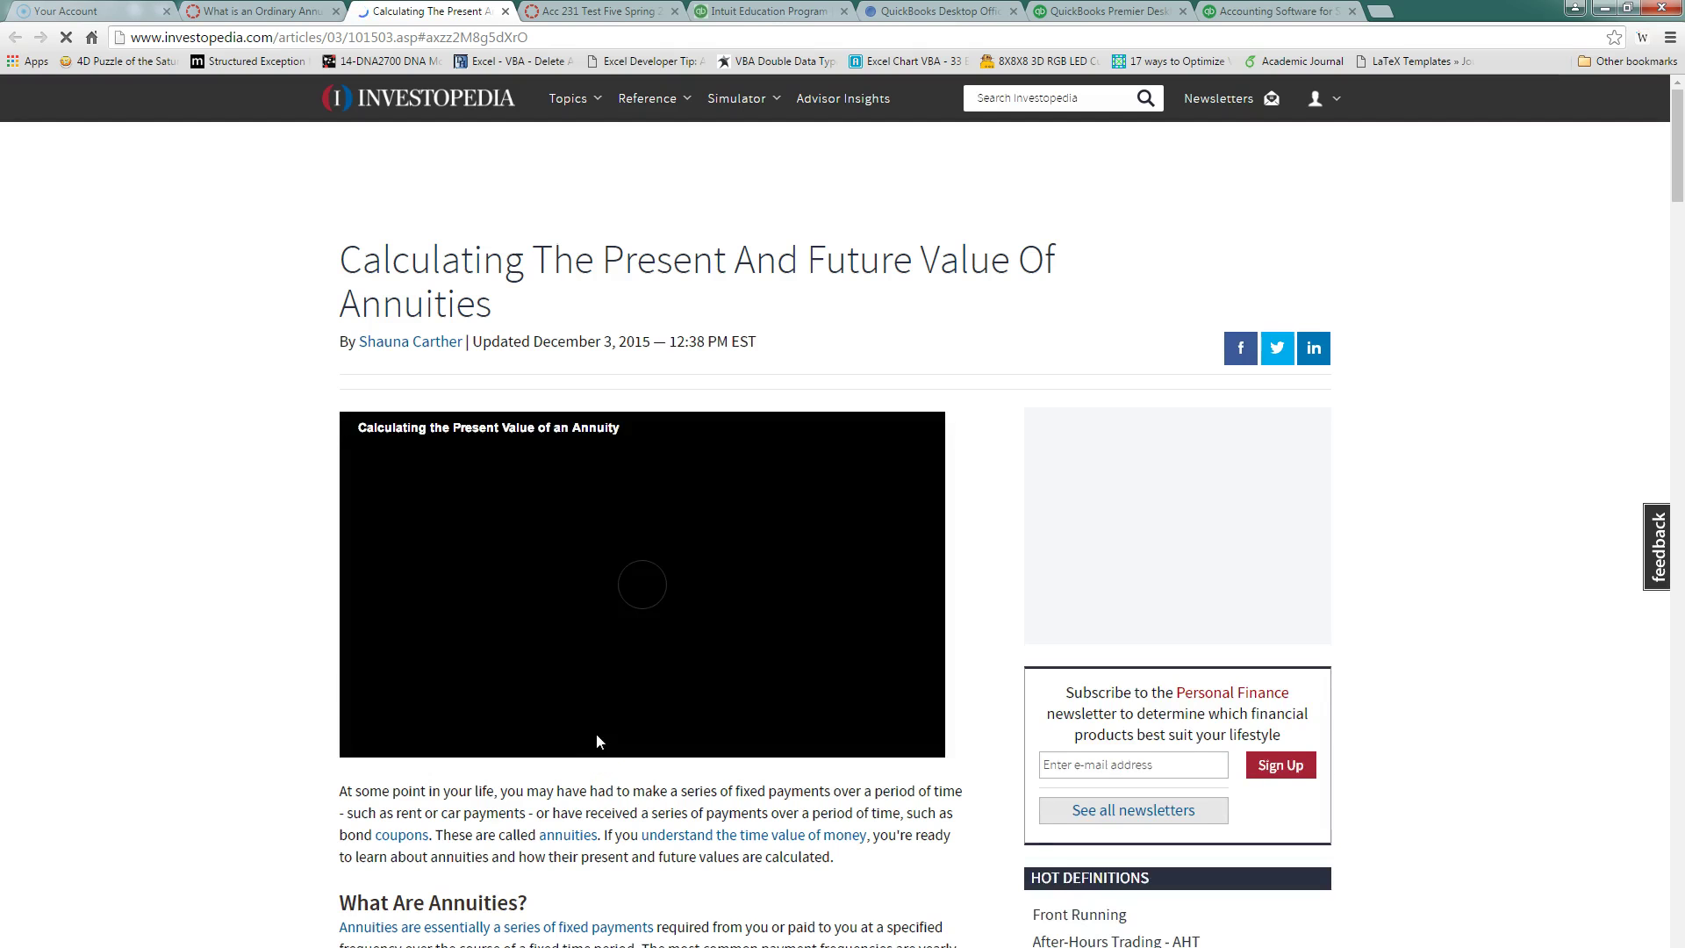
scroll(599, 733, down, 7)
scroll(600, 733, down, 5)
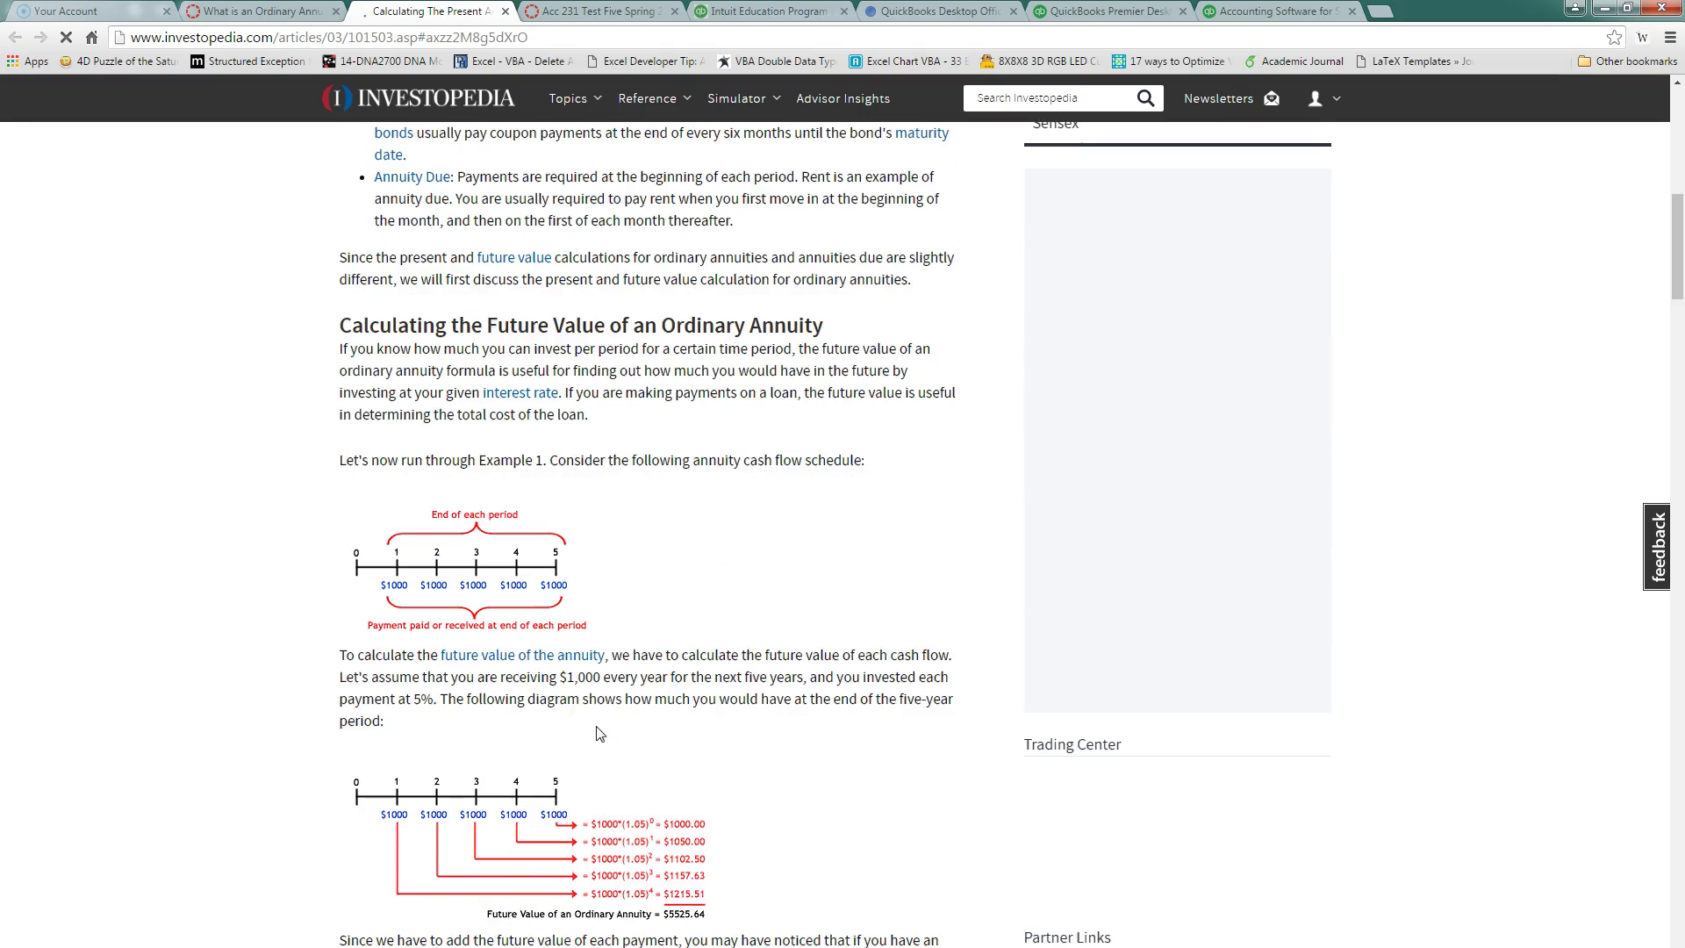
scroll(600, 733, down, 4)
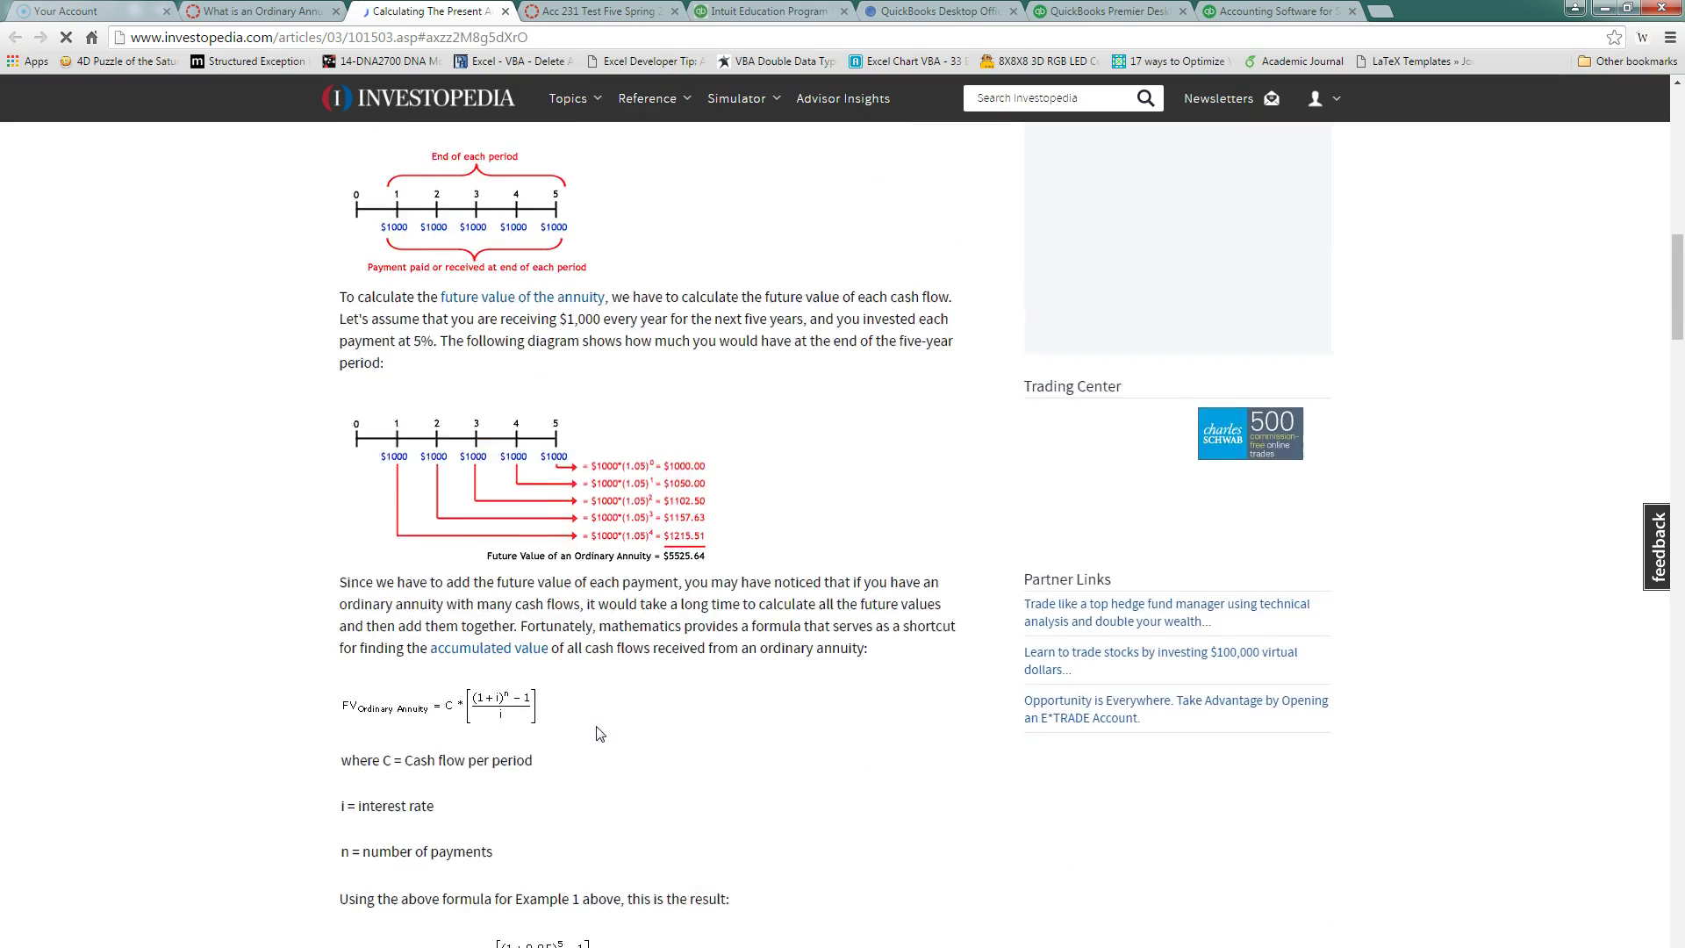
scroll(628, 719, up, 2)
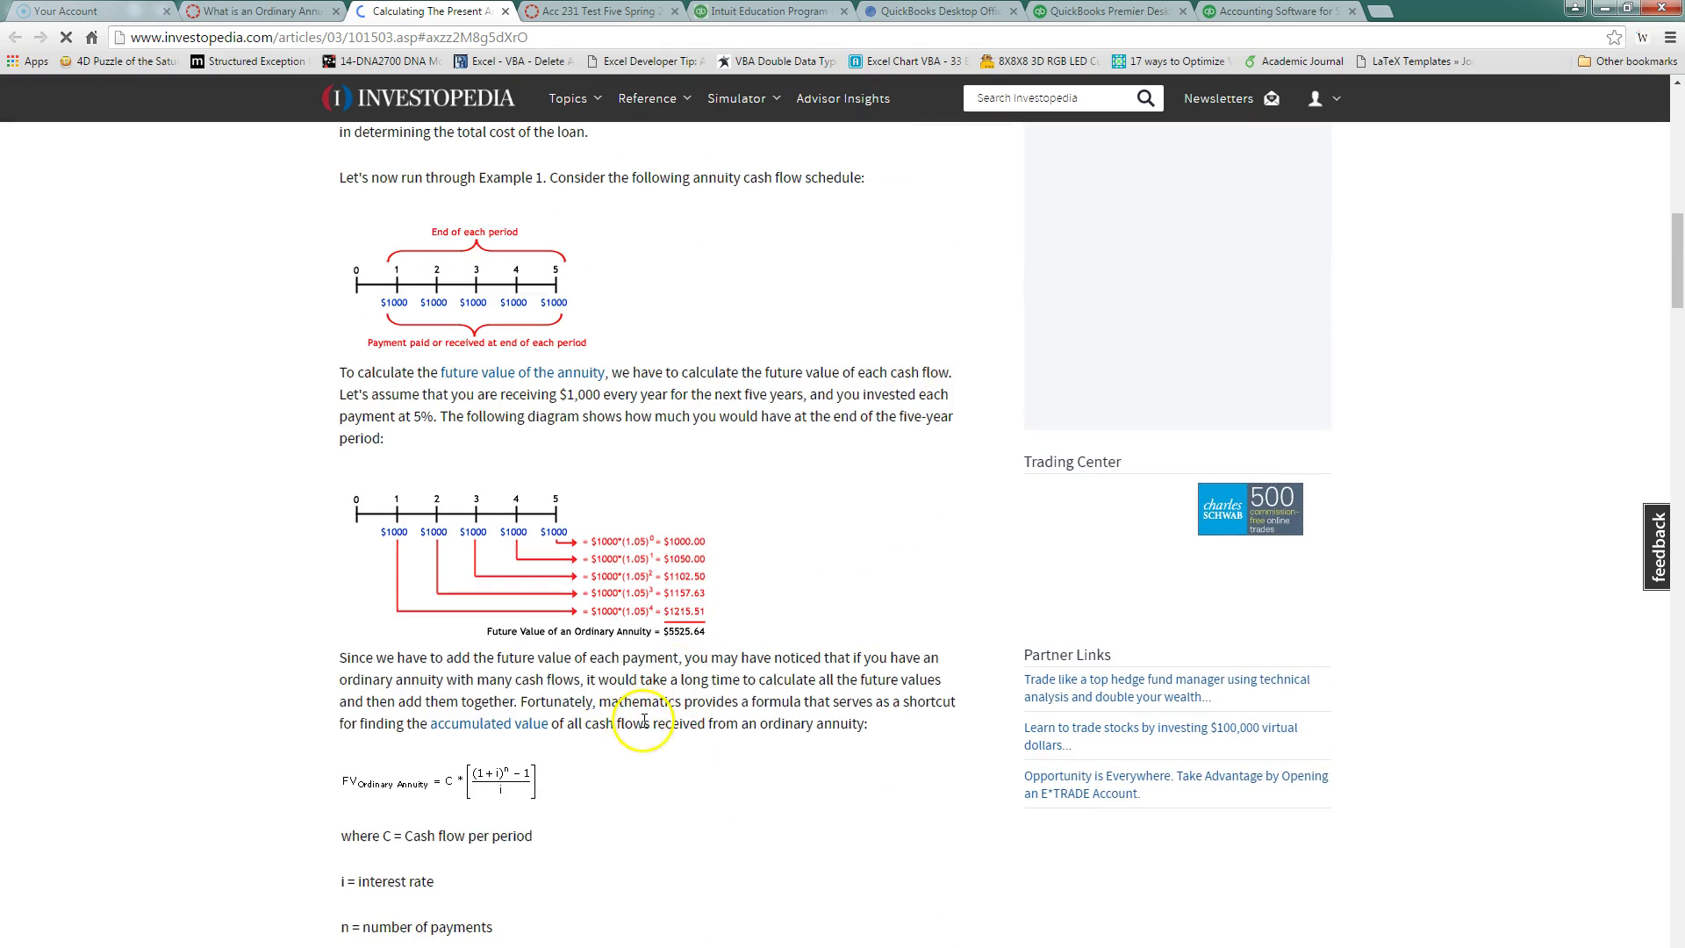
drag(562, 794, 330, 757)
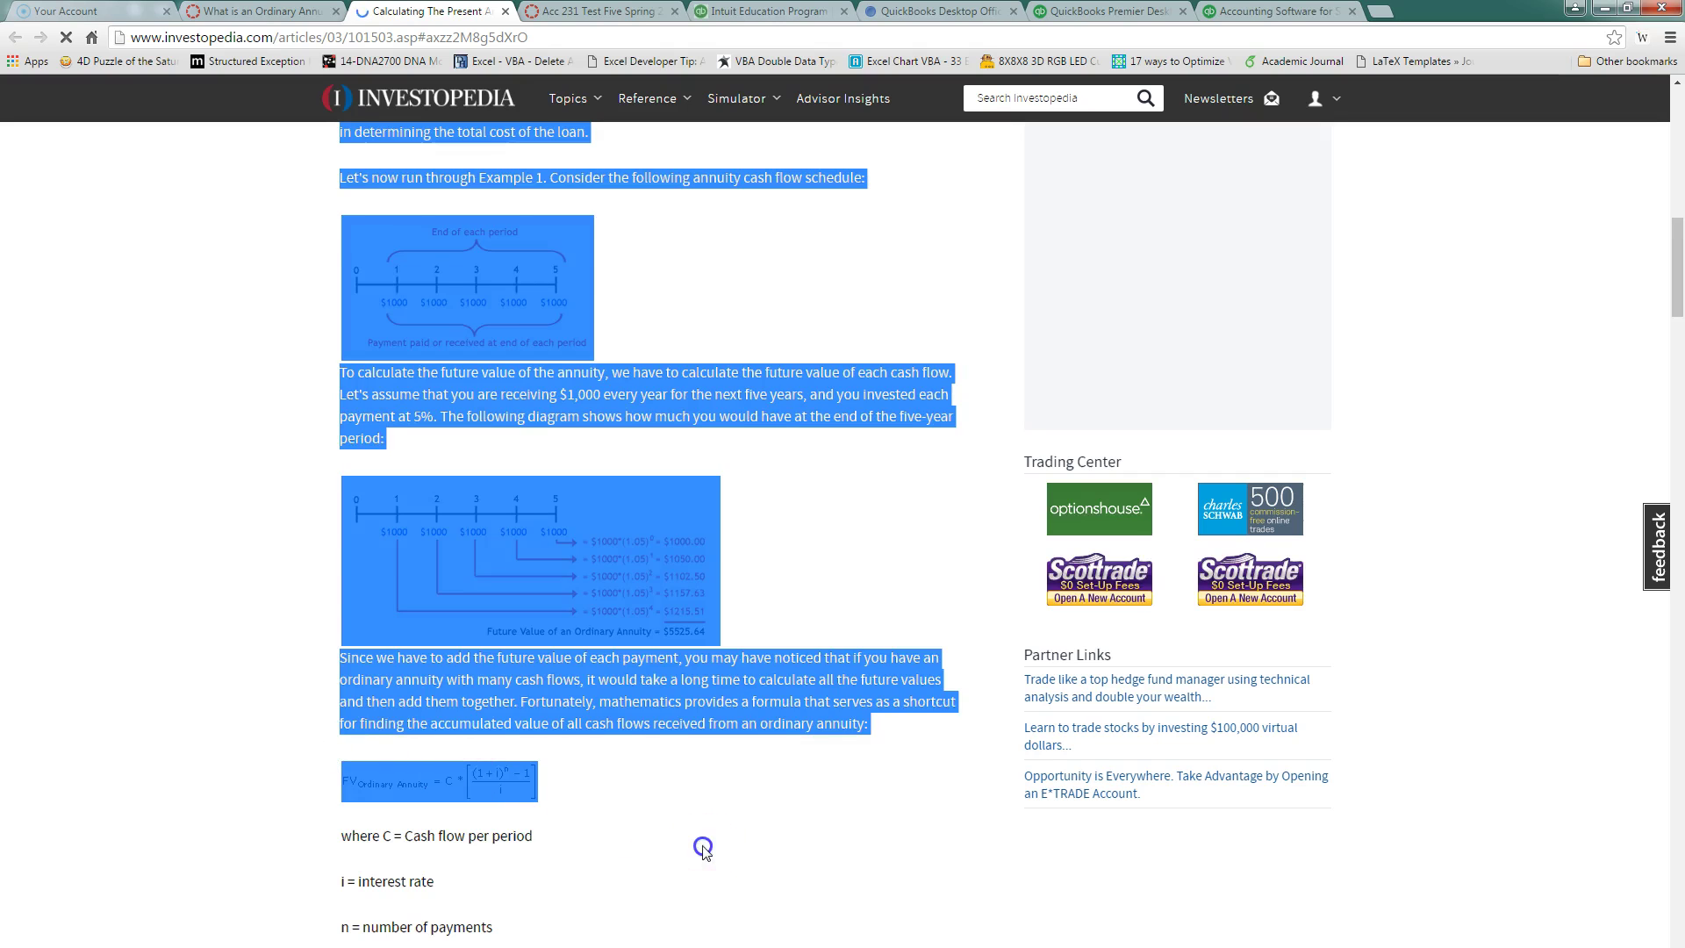
click(561, 838)
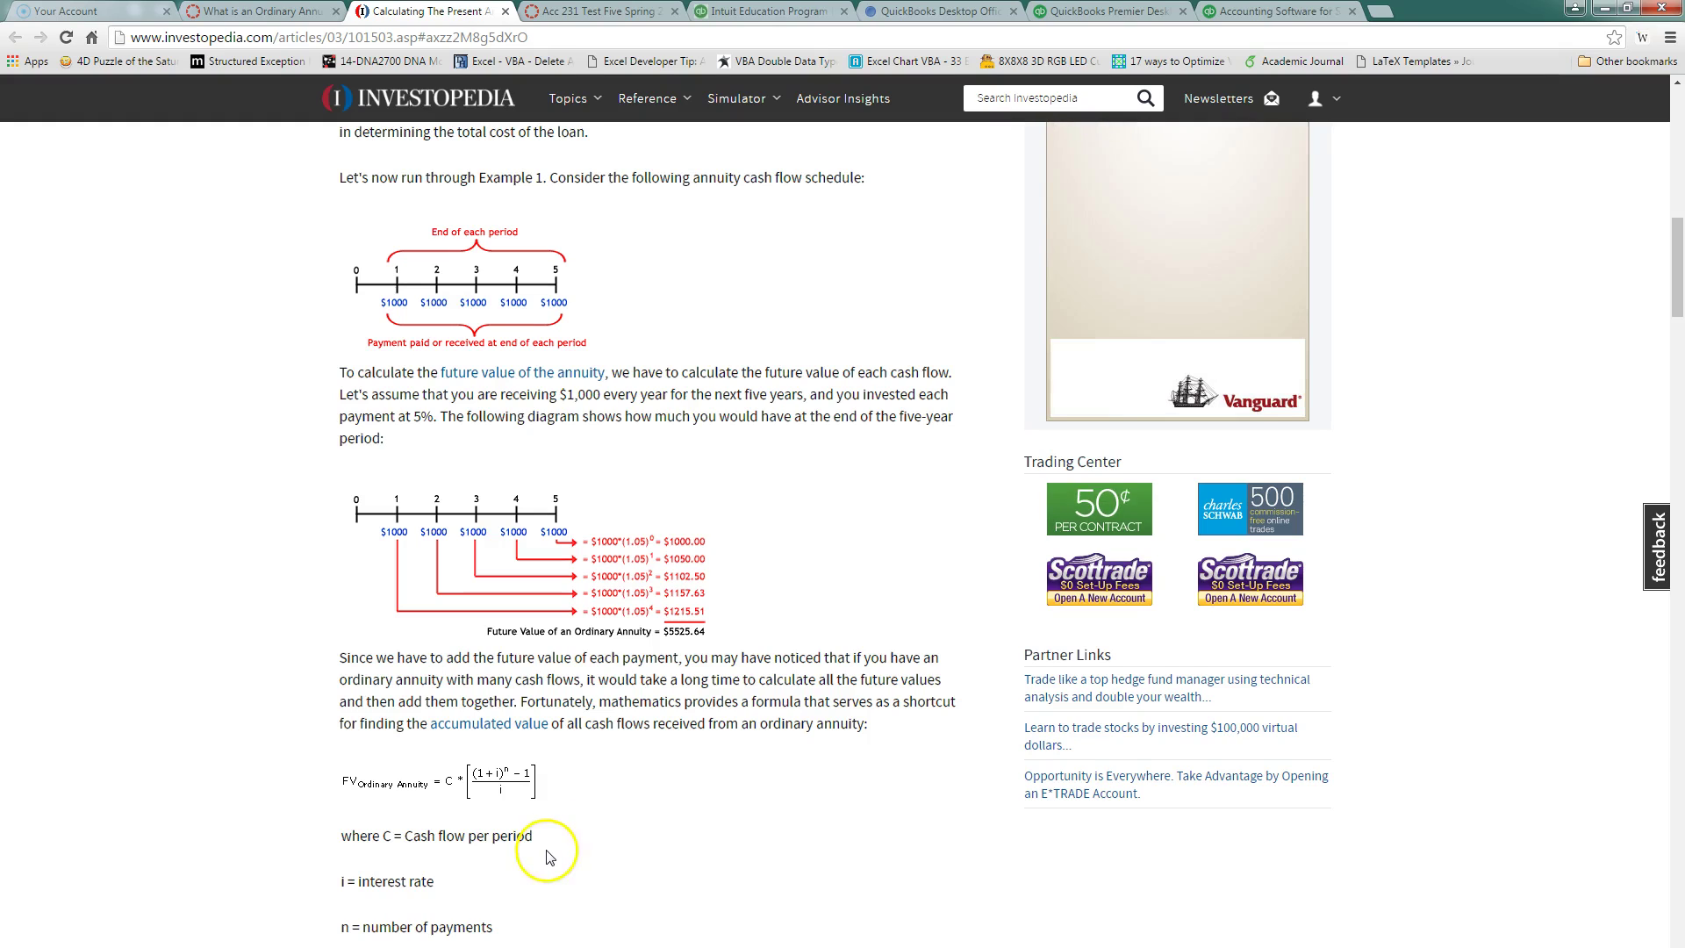
Step: Switch to the Acc 231 Present Value of an Annuity workbook in Excel and widen columns A through G
mouse_move(459, 946)
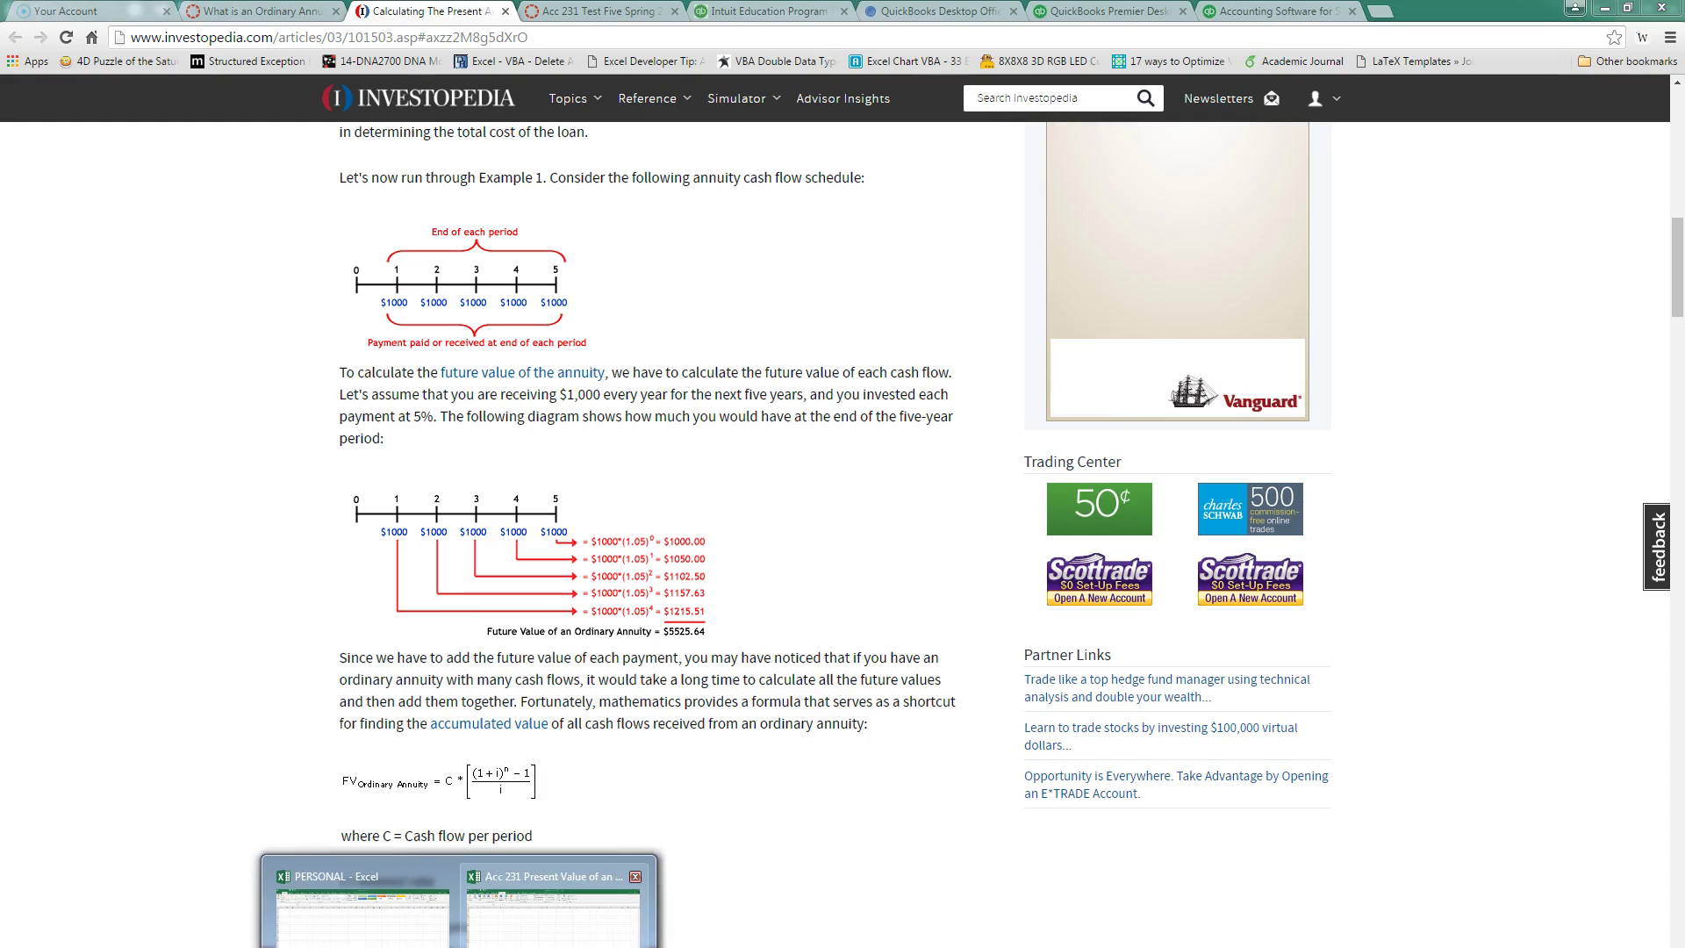
click(531, 917)
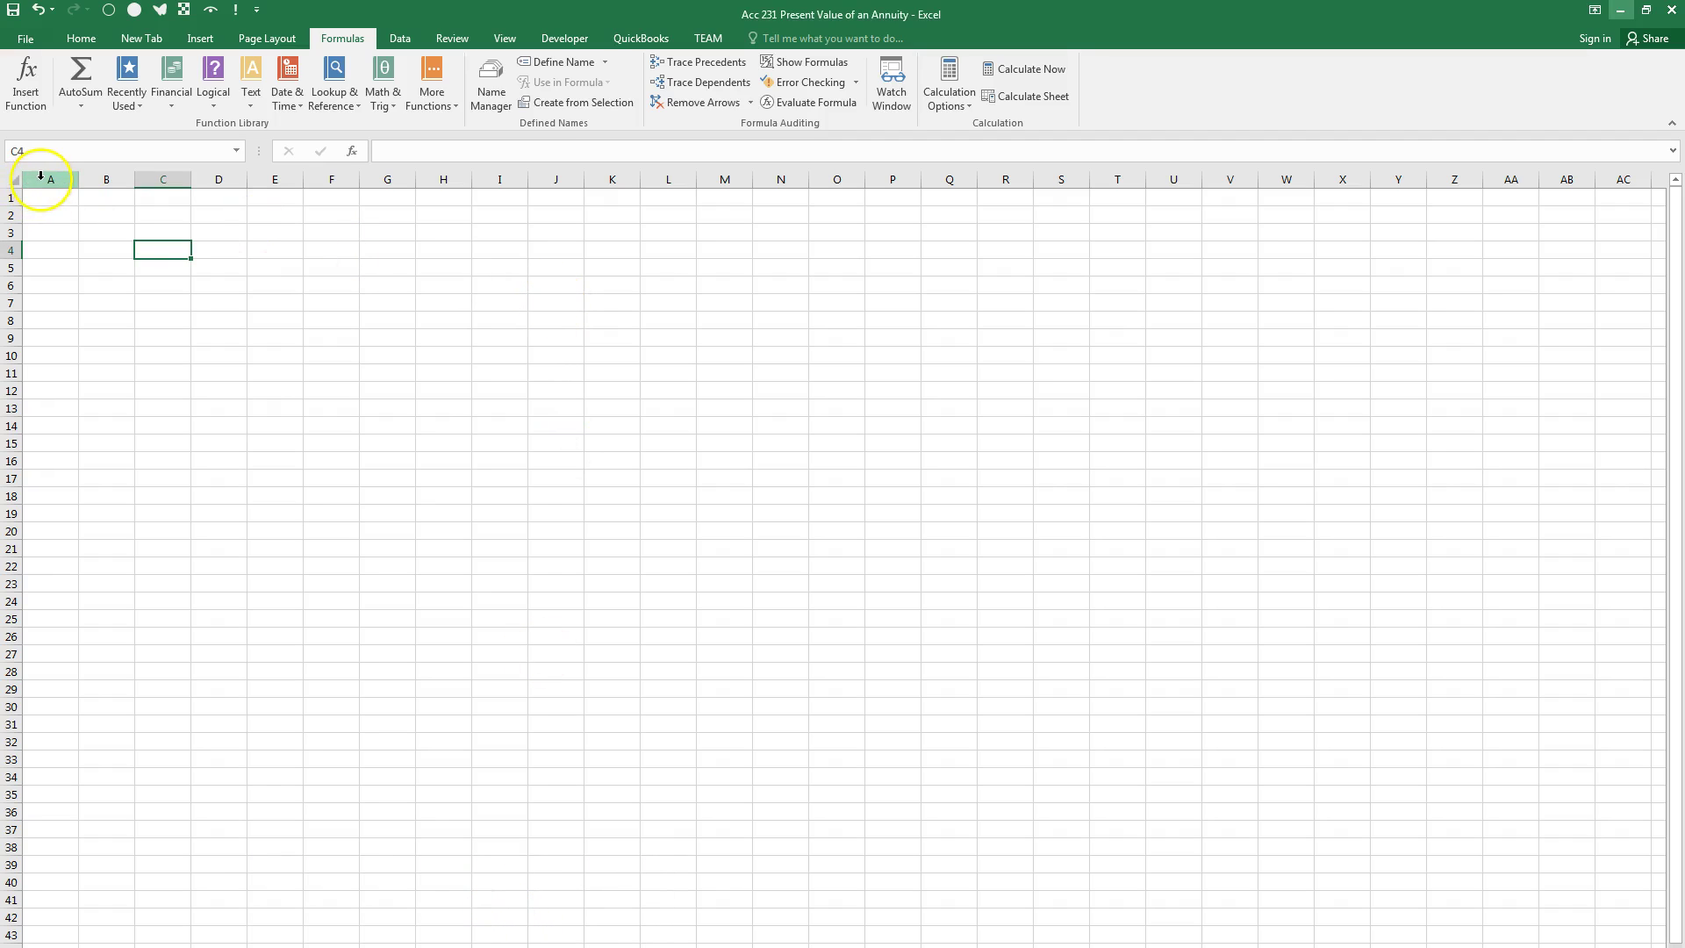
drag(41, 178, 389, 187)
right_click(279, 286)
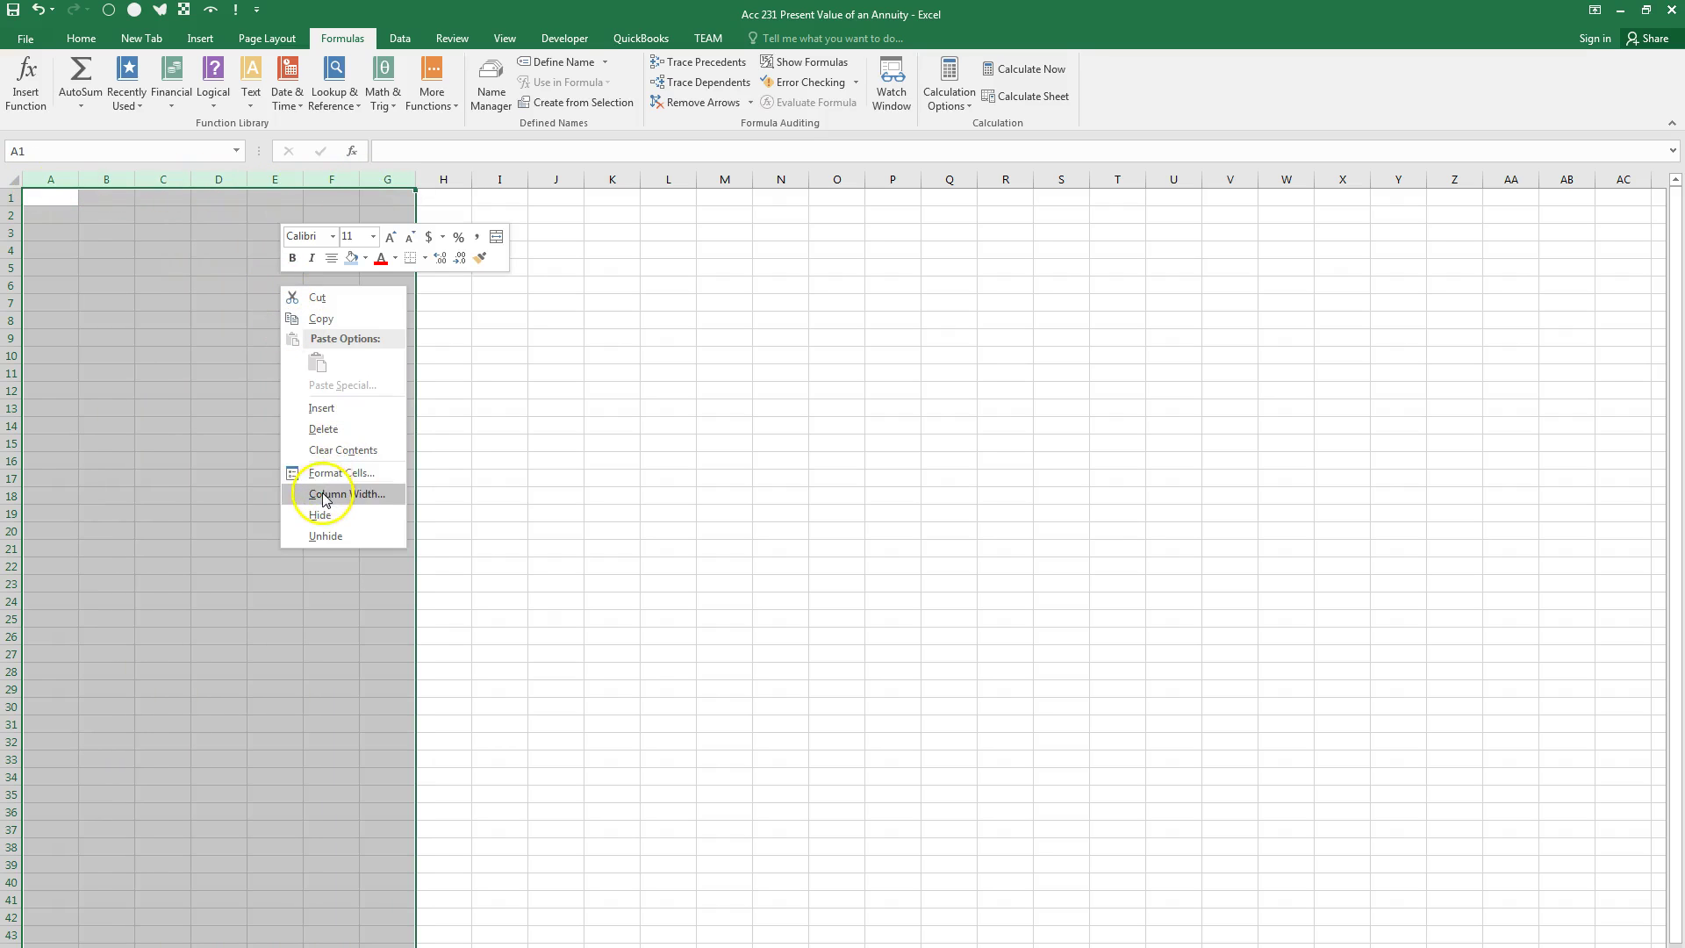
click(329, 492)
click(294, 507)
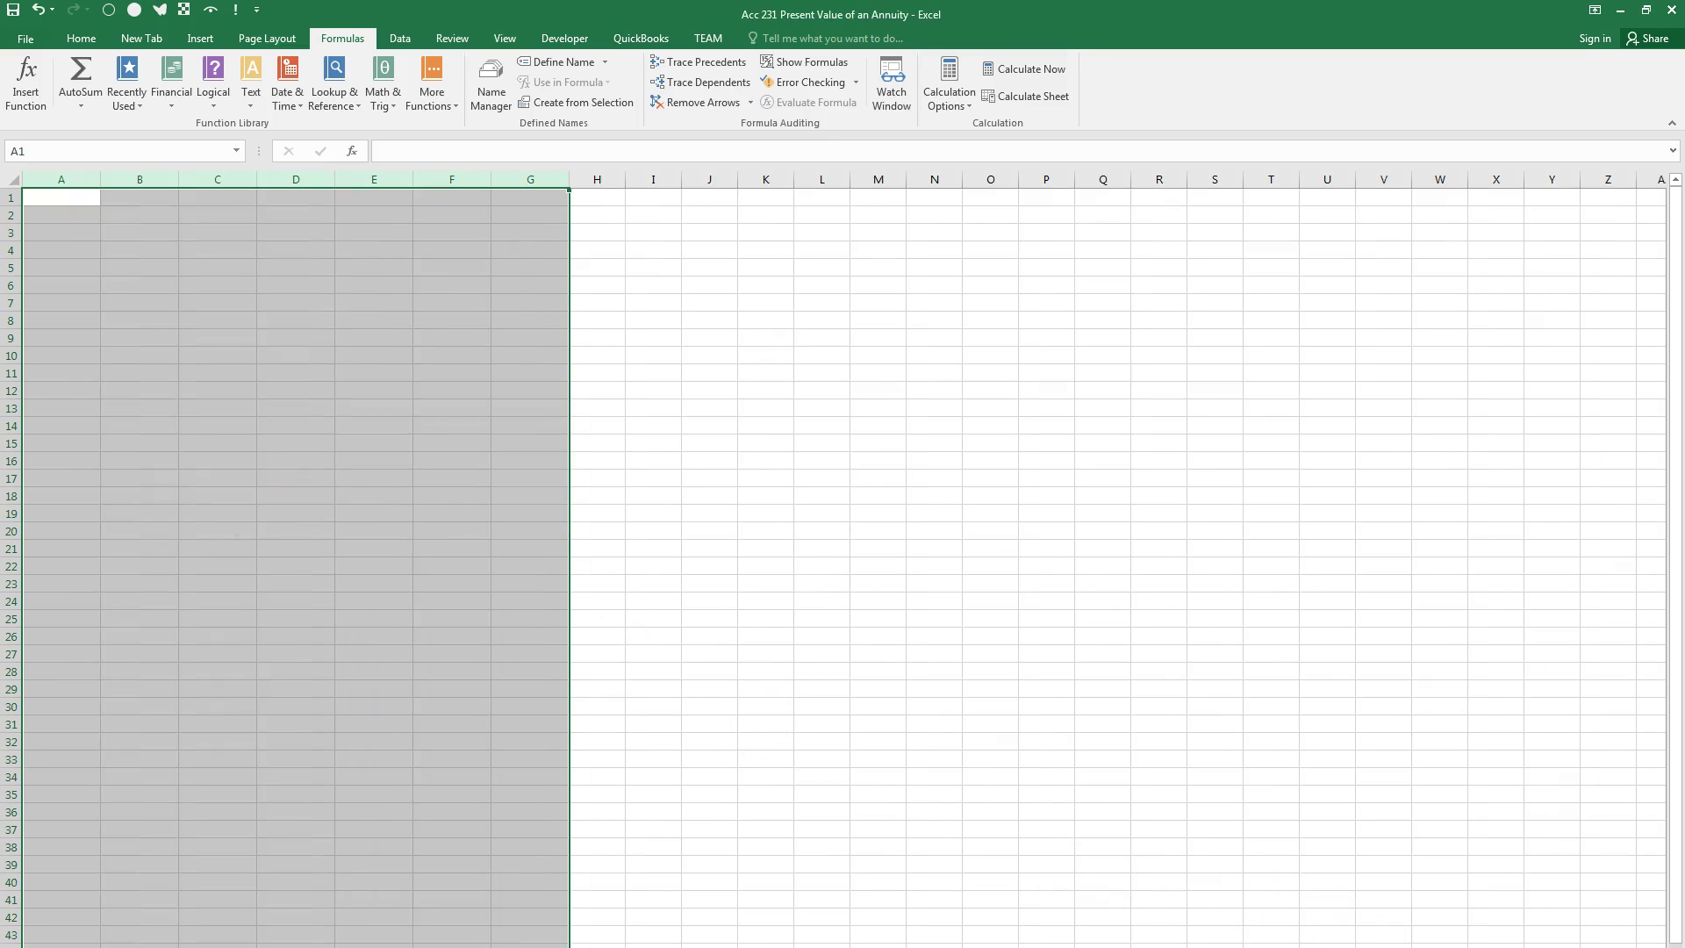
Step: Enter the title "Present Value of an Ordinary Annuity" in cell A1
scroll(842, 559, up, 6)
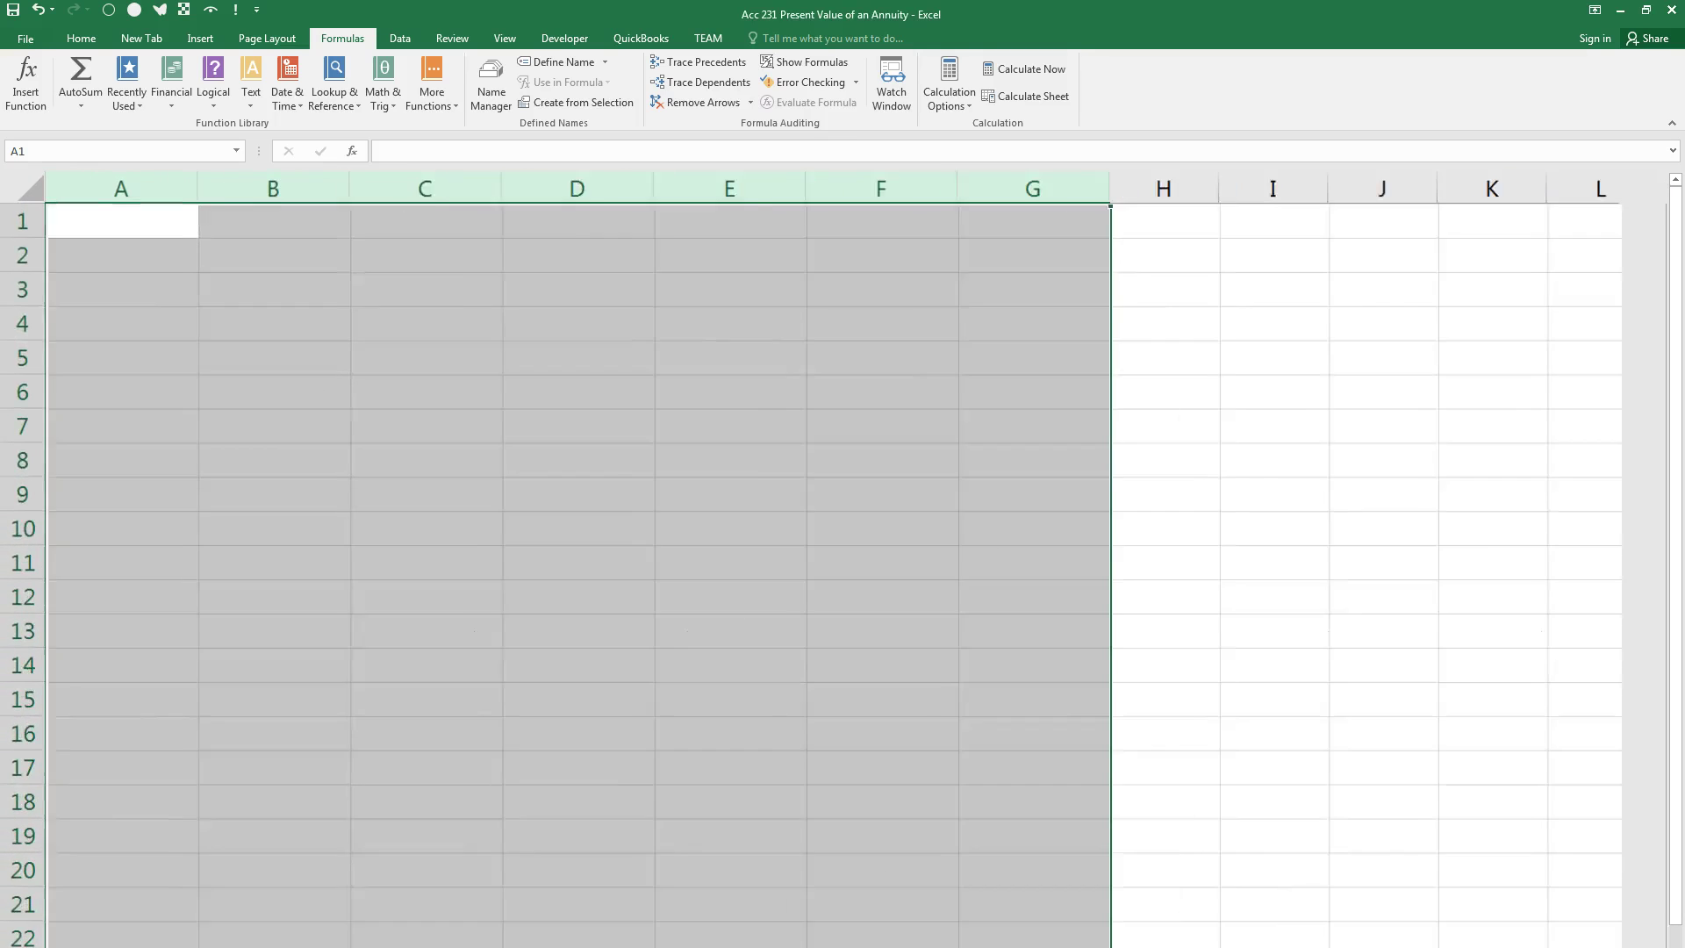
scroll(843, 559, up, 1)
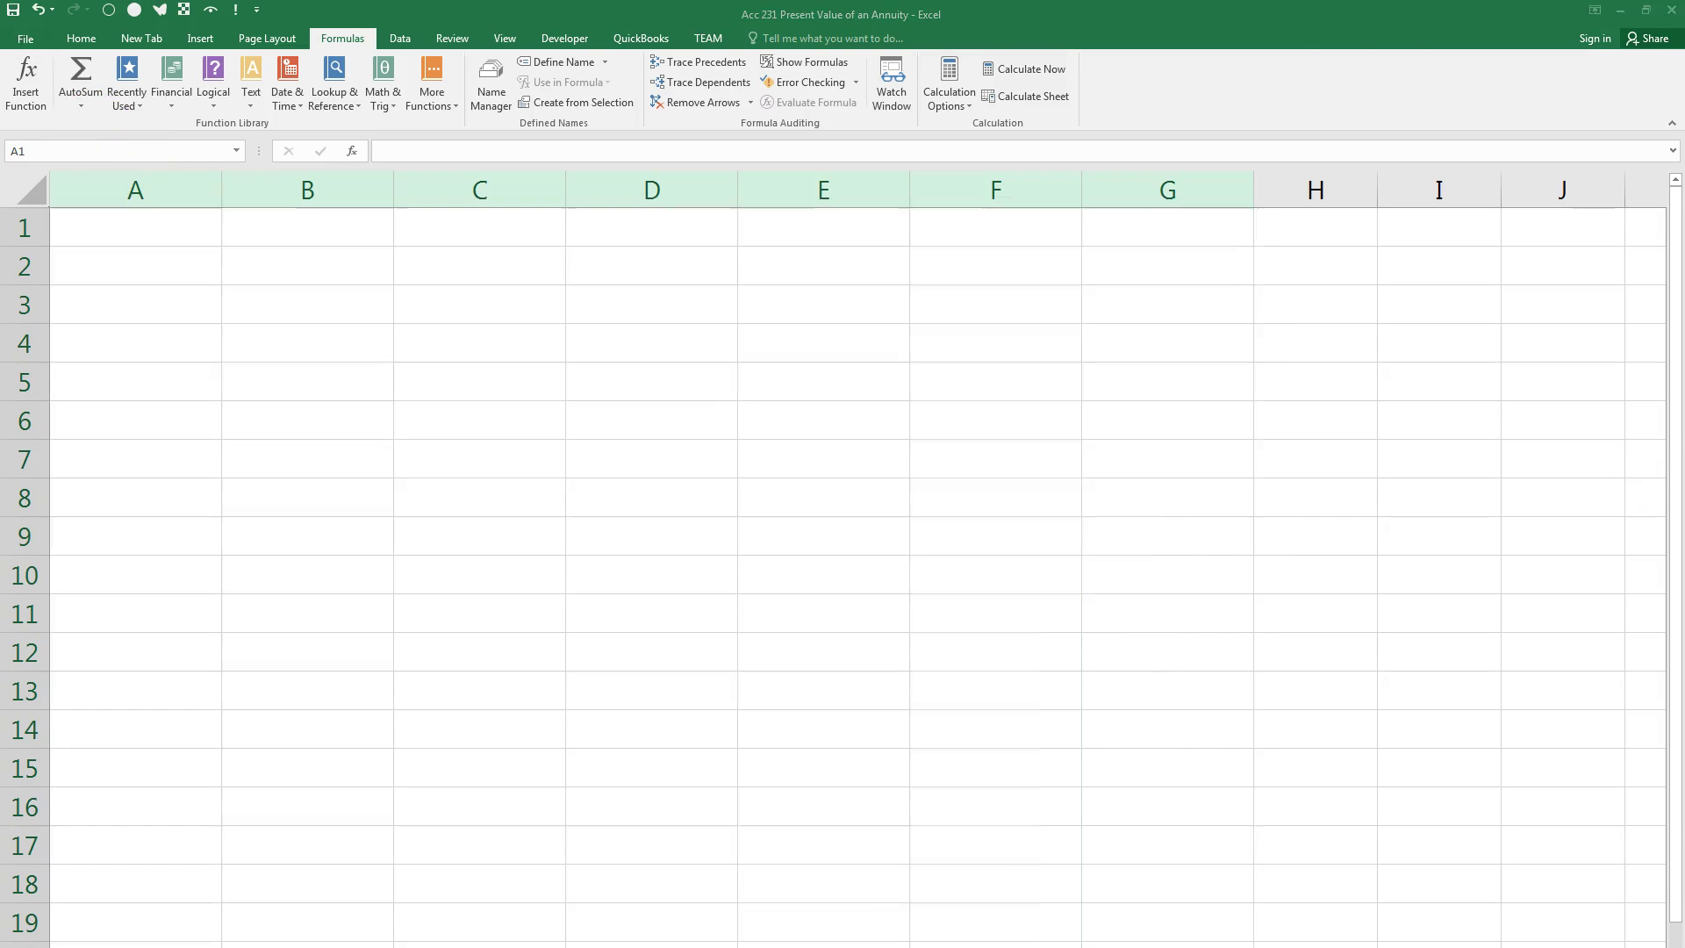
drag(1684, 5, 1684, 79)
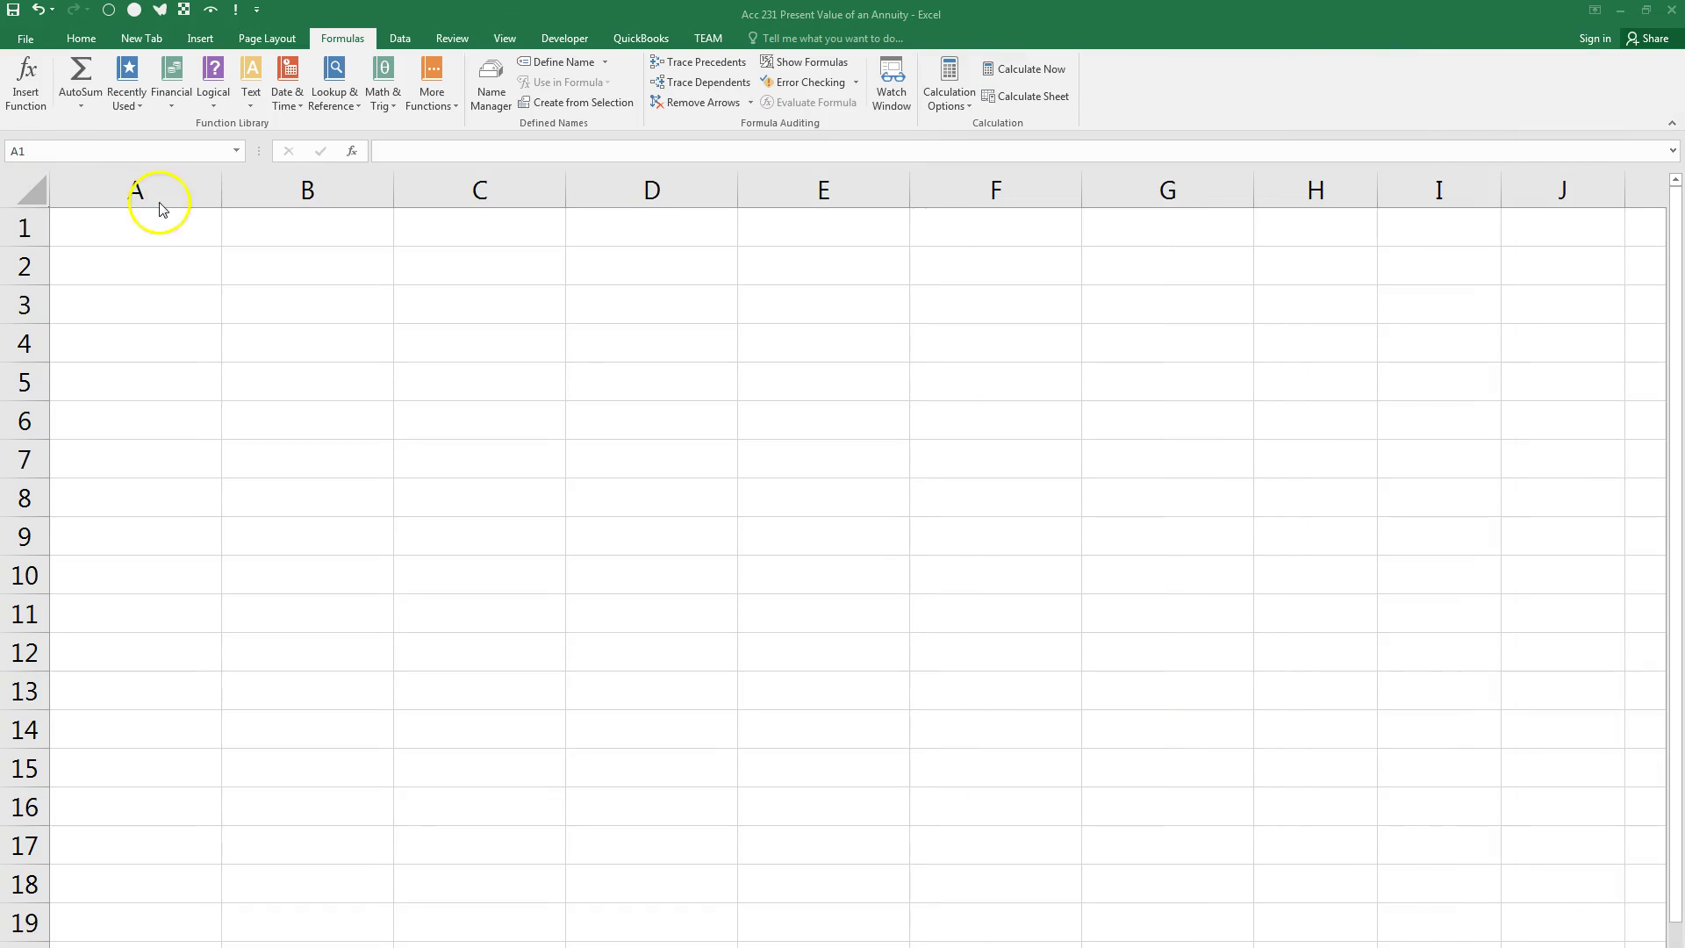
click(137, 224)
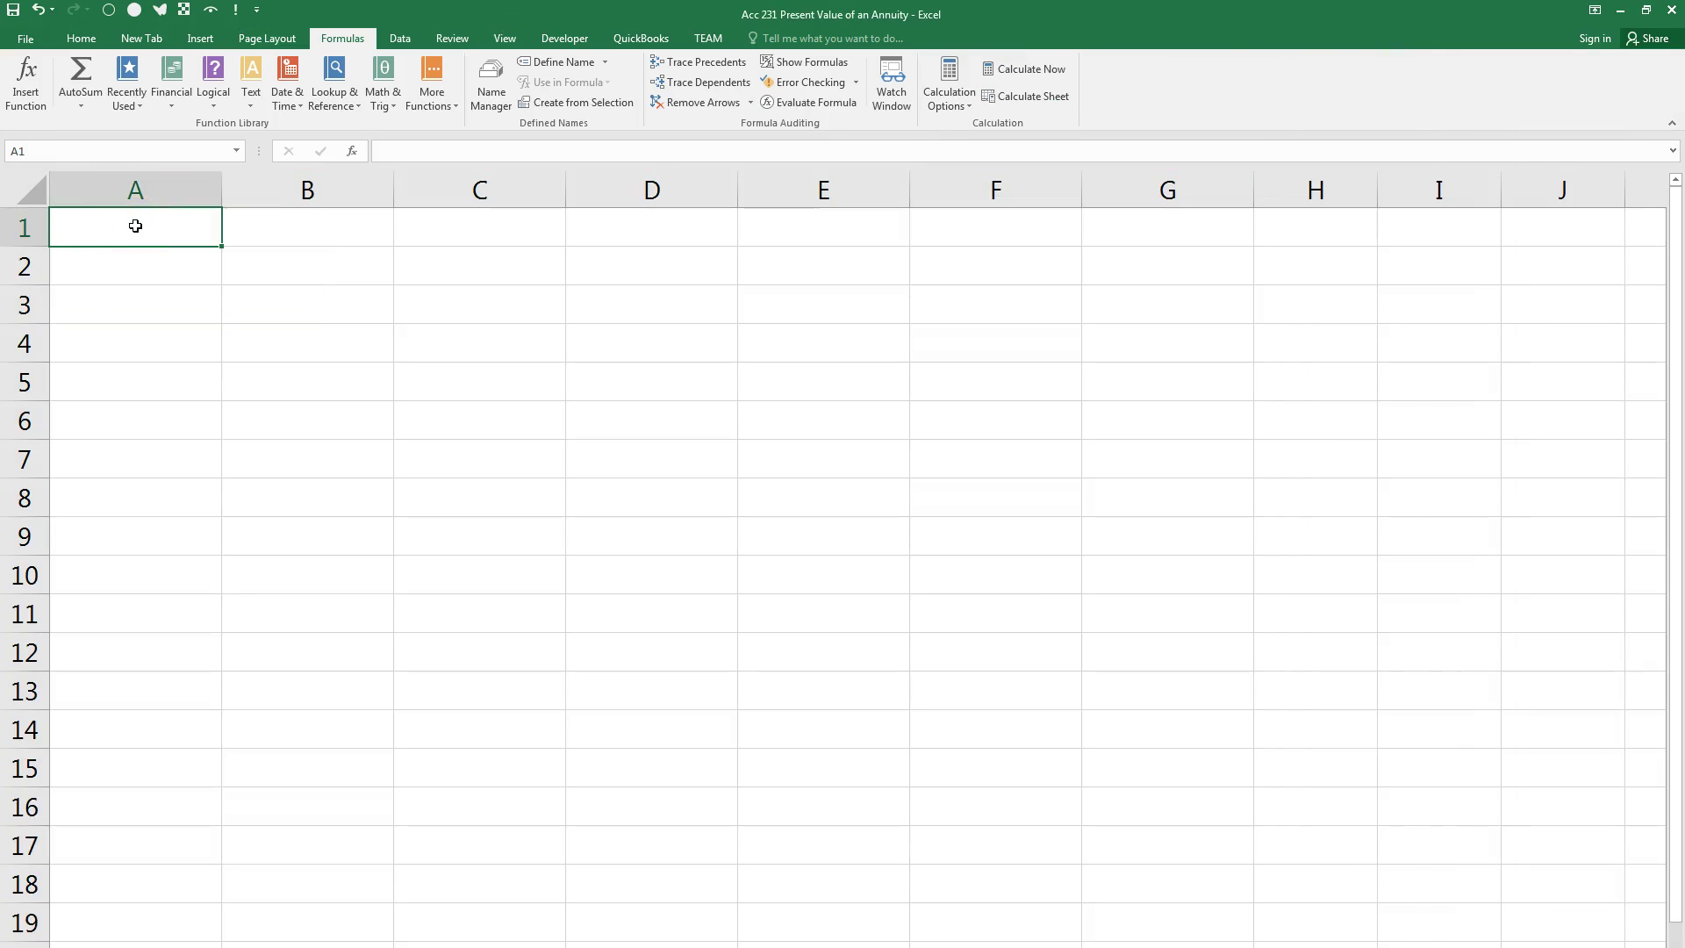
text(Prfe)
key(BackSpace)
key(BackSpace)
text(es)
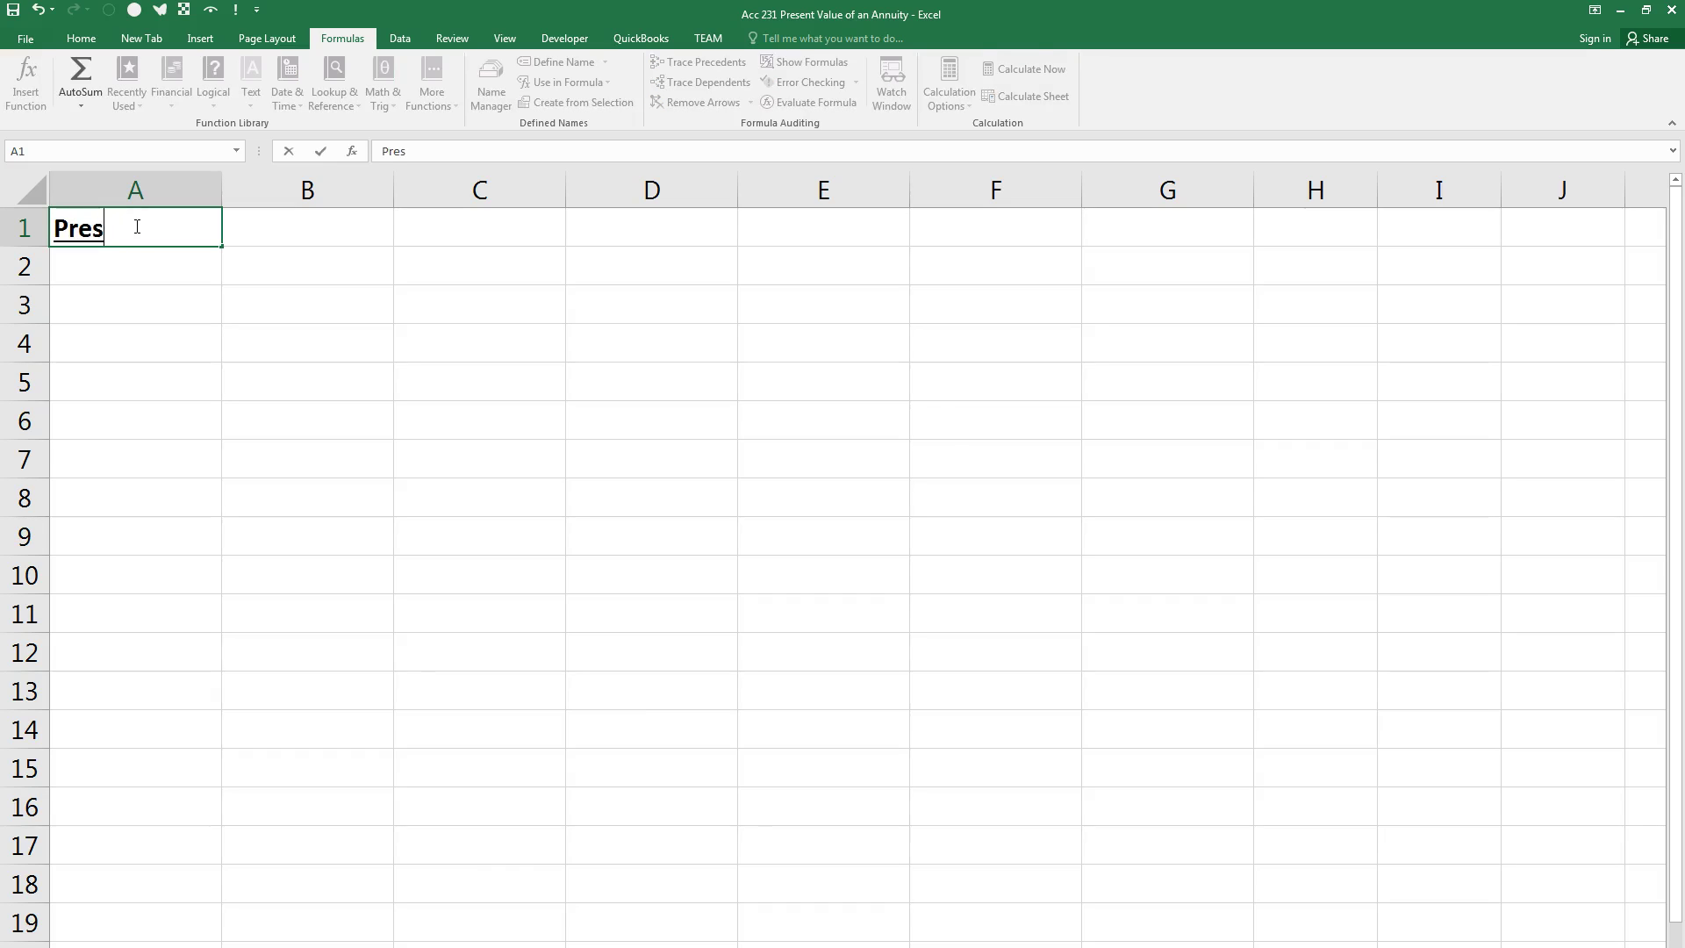
text(ent Value of an O)
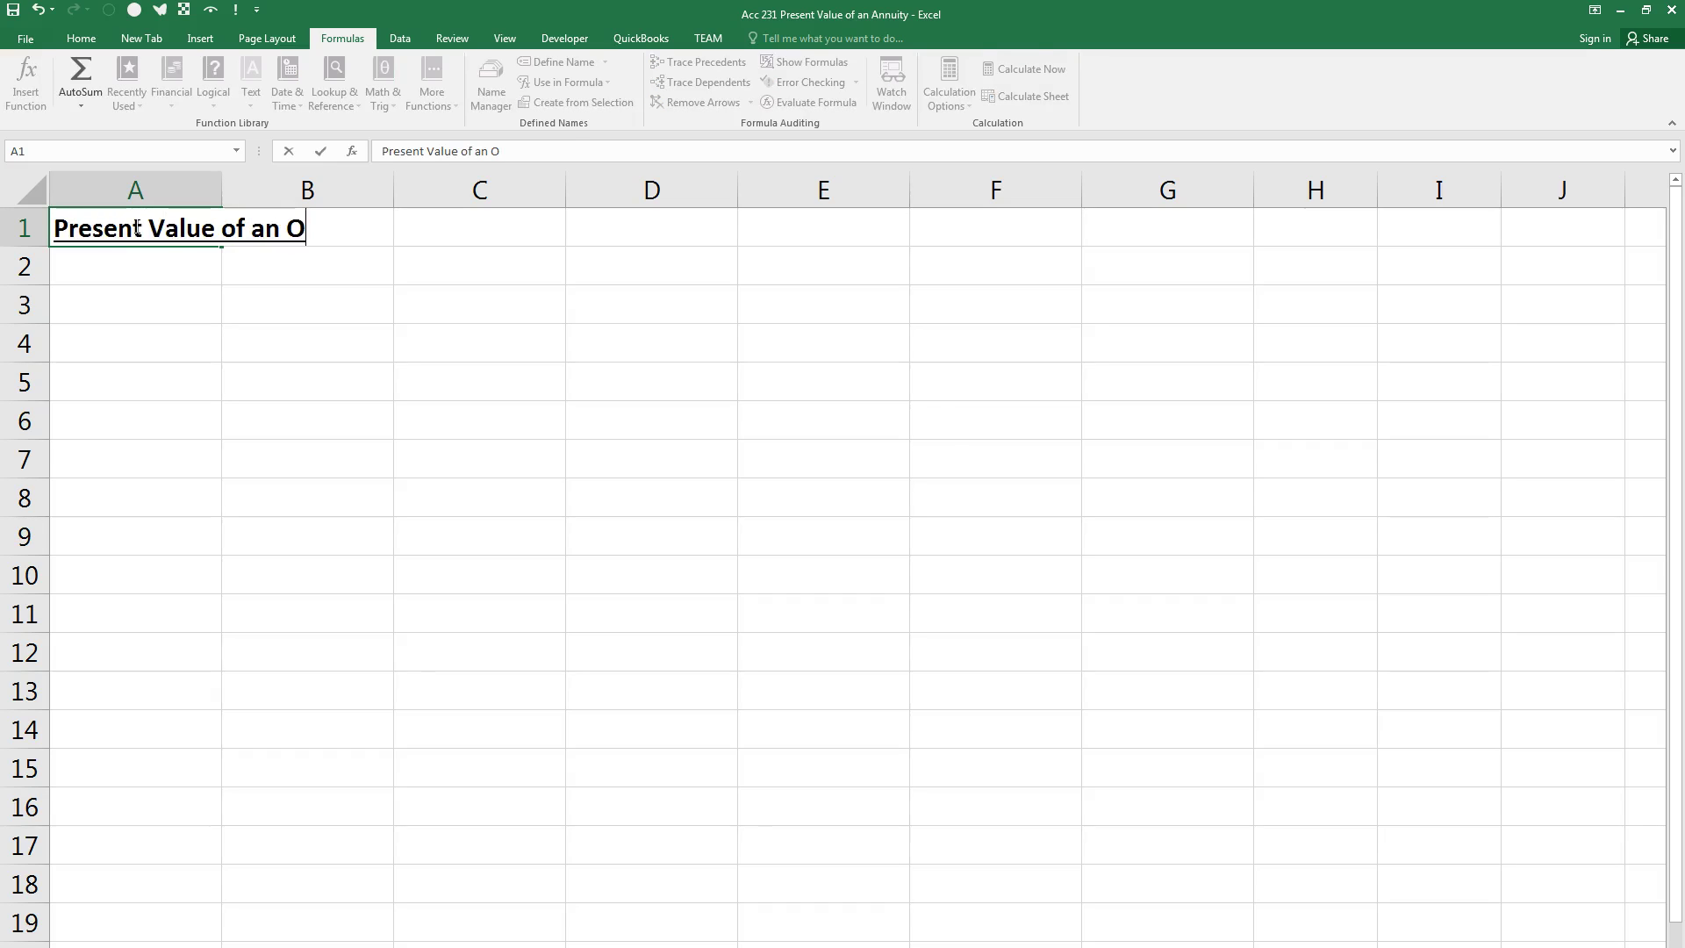
text(rdinary Annuity)
key(Return)
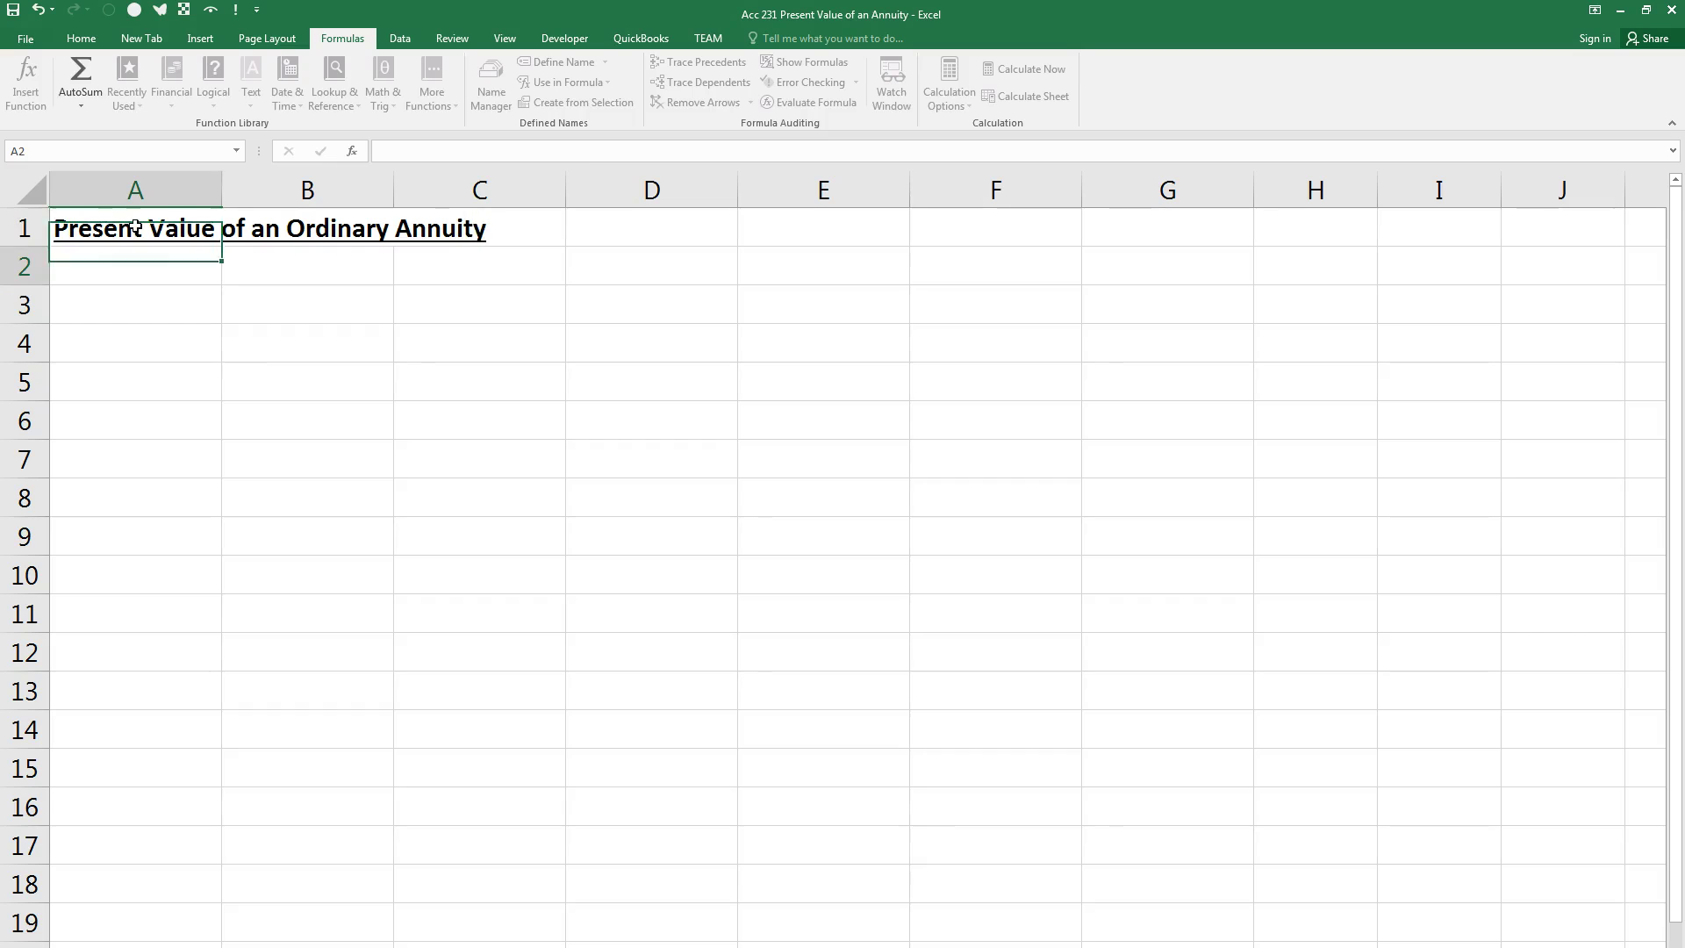
Step: Enter "Prepared by" with the preparer's name in cell A2 and "Prepared on July 22, 2016" in cell A3
text(Prepared by J. Watkins)
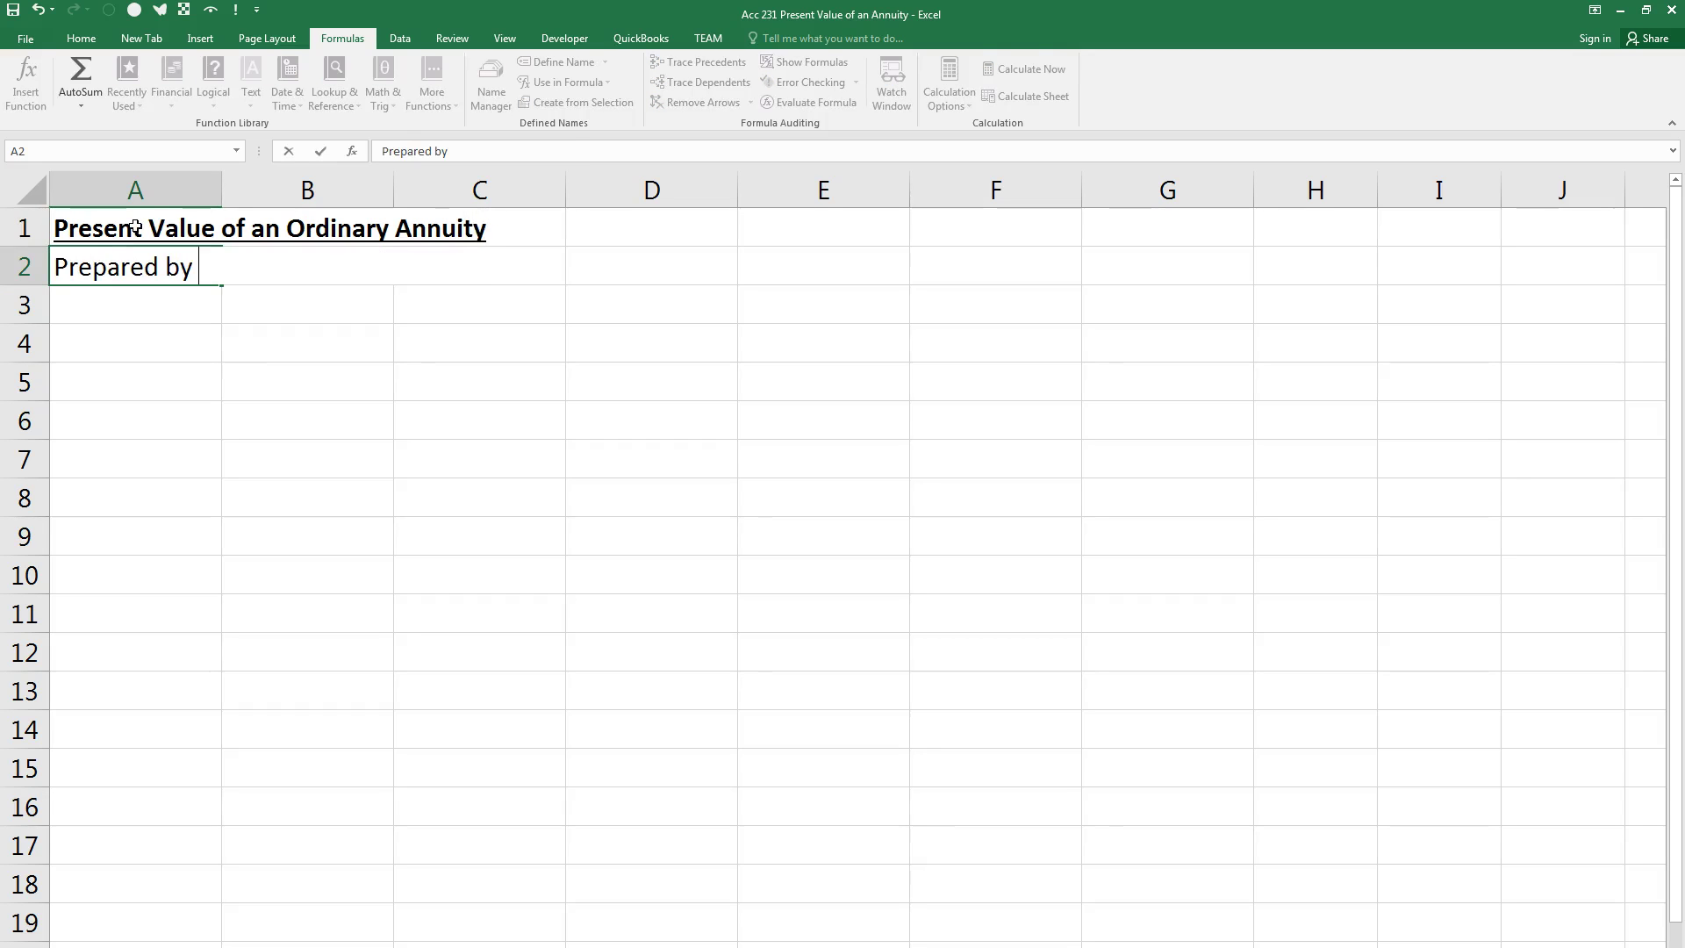
key(Return)
text(Prpa)
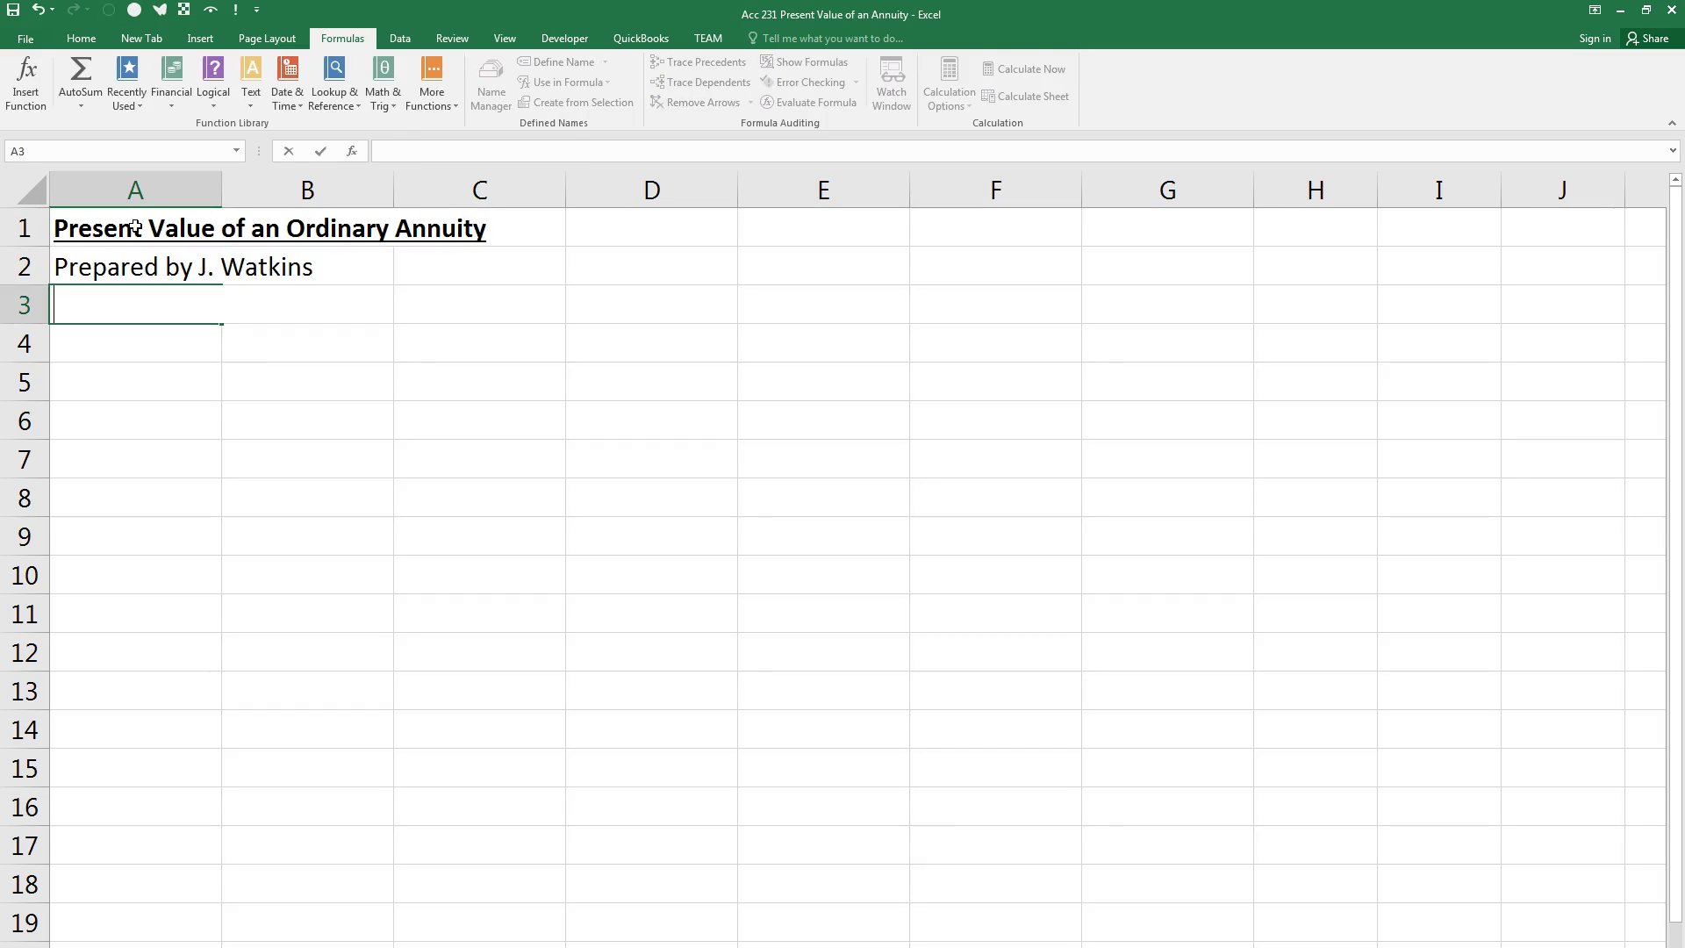
key(BackSpace)
key(BackSpace)
text(epared on )
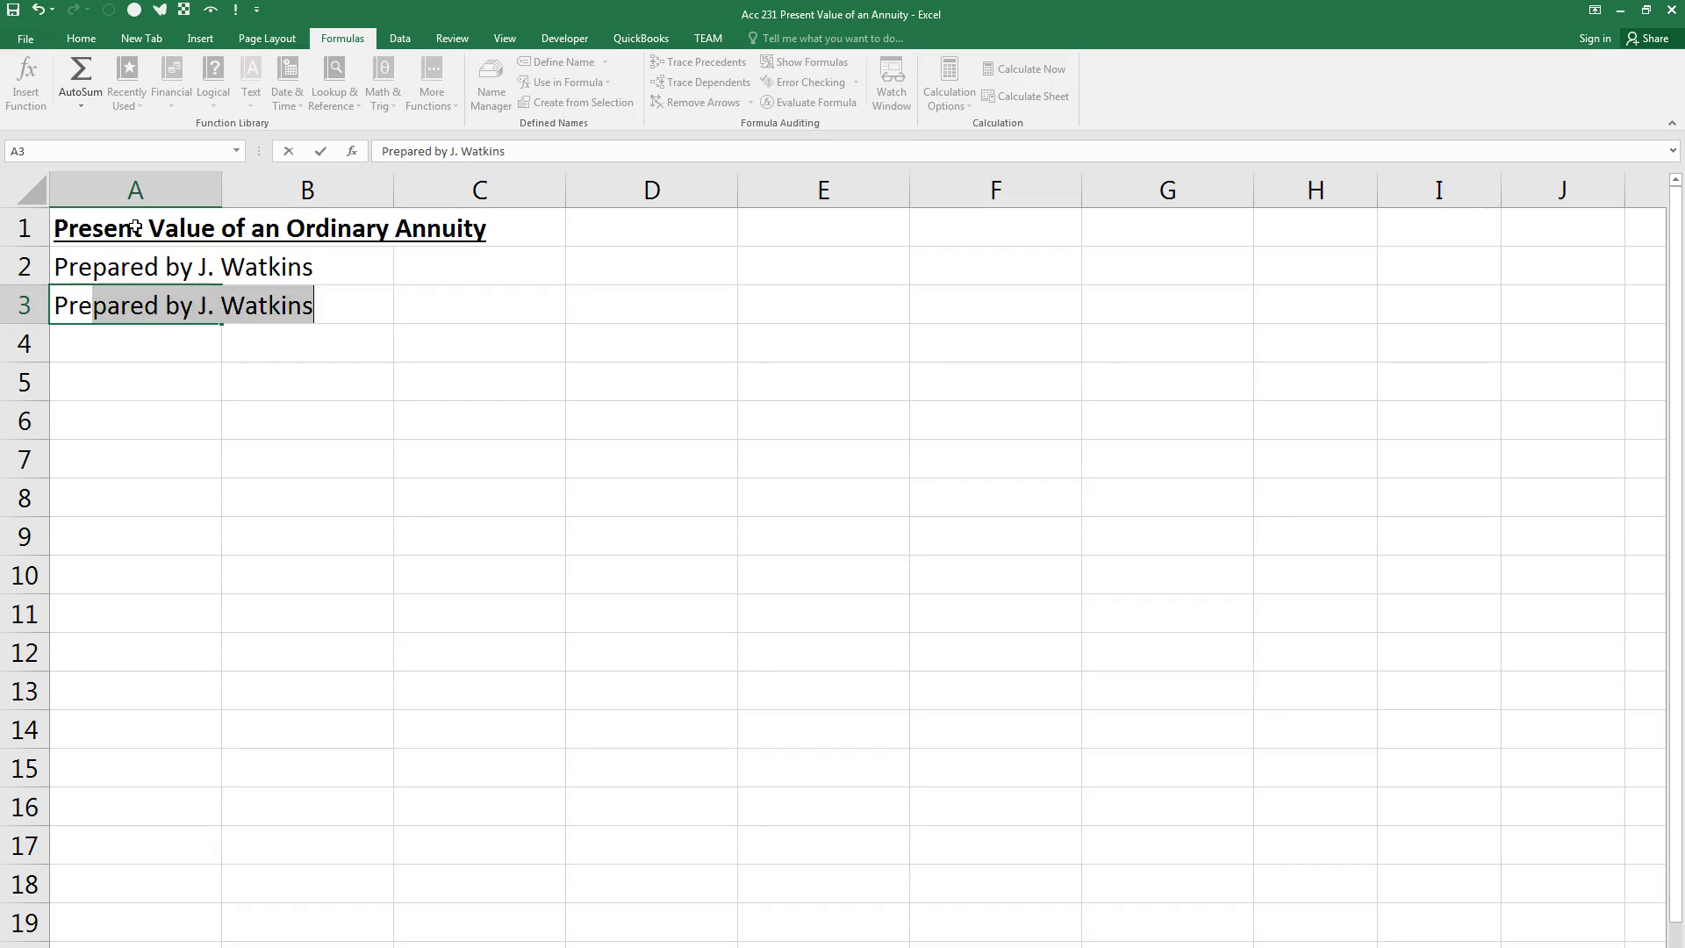
text(Jyu)
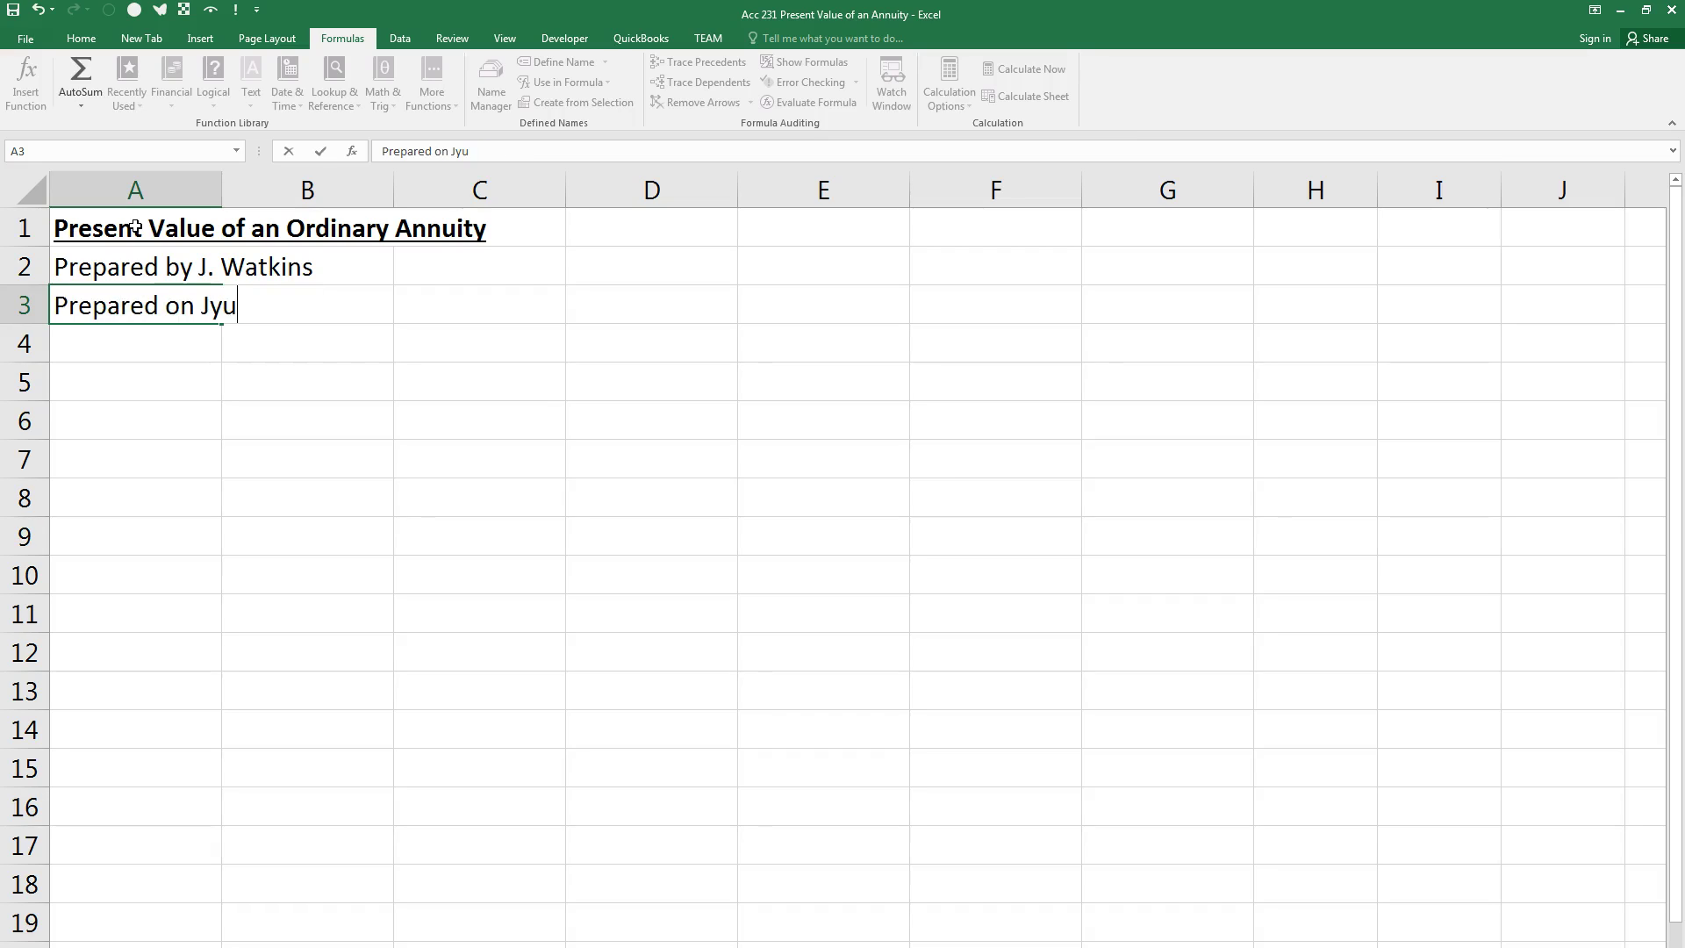
key(BackSpace)
key(BackSpace)
text(uly 22, 201)
key(Return)
Step: Start cell A4 with "Purpose: This spreadsheet will take a ten-year ordinary annuity and calculate the values by using both Excel functions"
text(Purpose:  This spre)
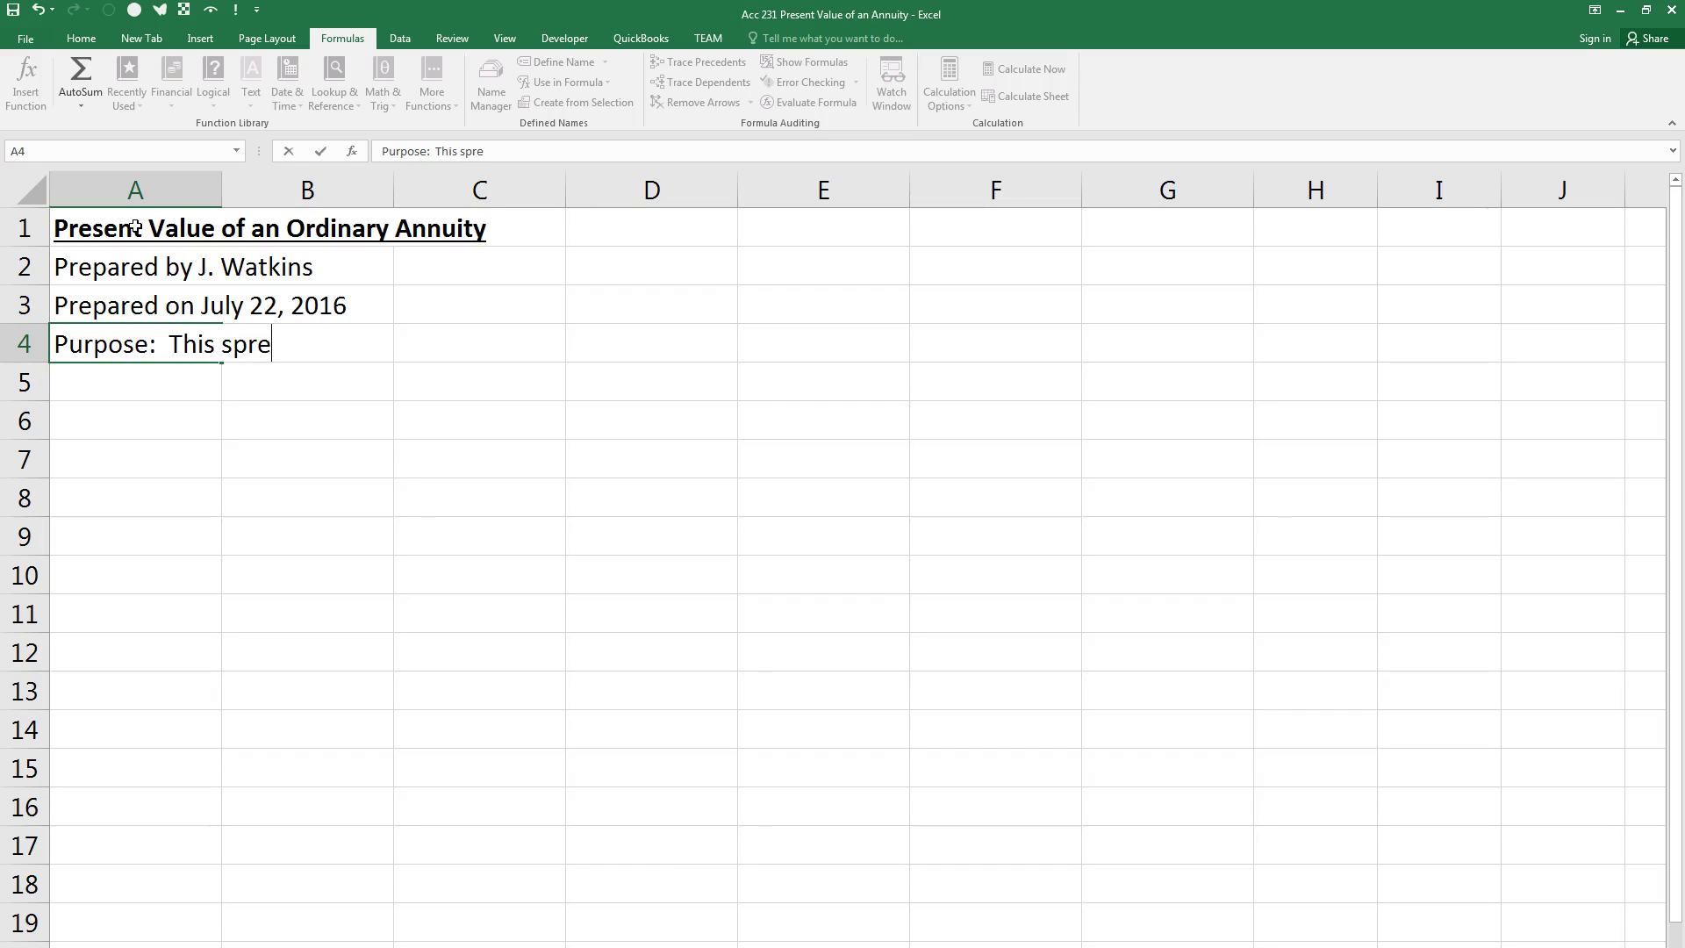
text(adsheet will take a ten-year ordinary annuity and calculated the)
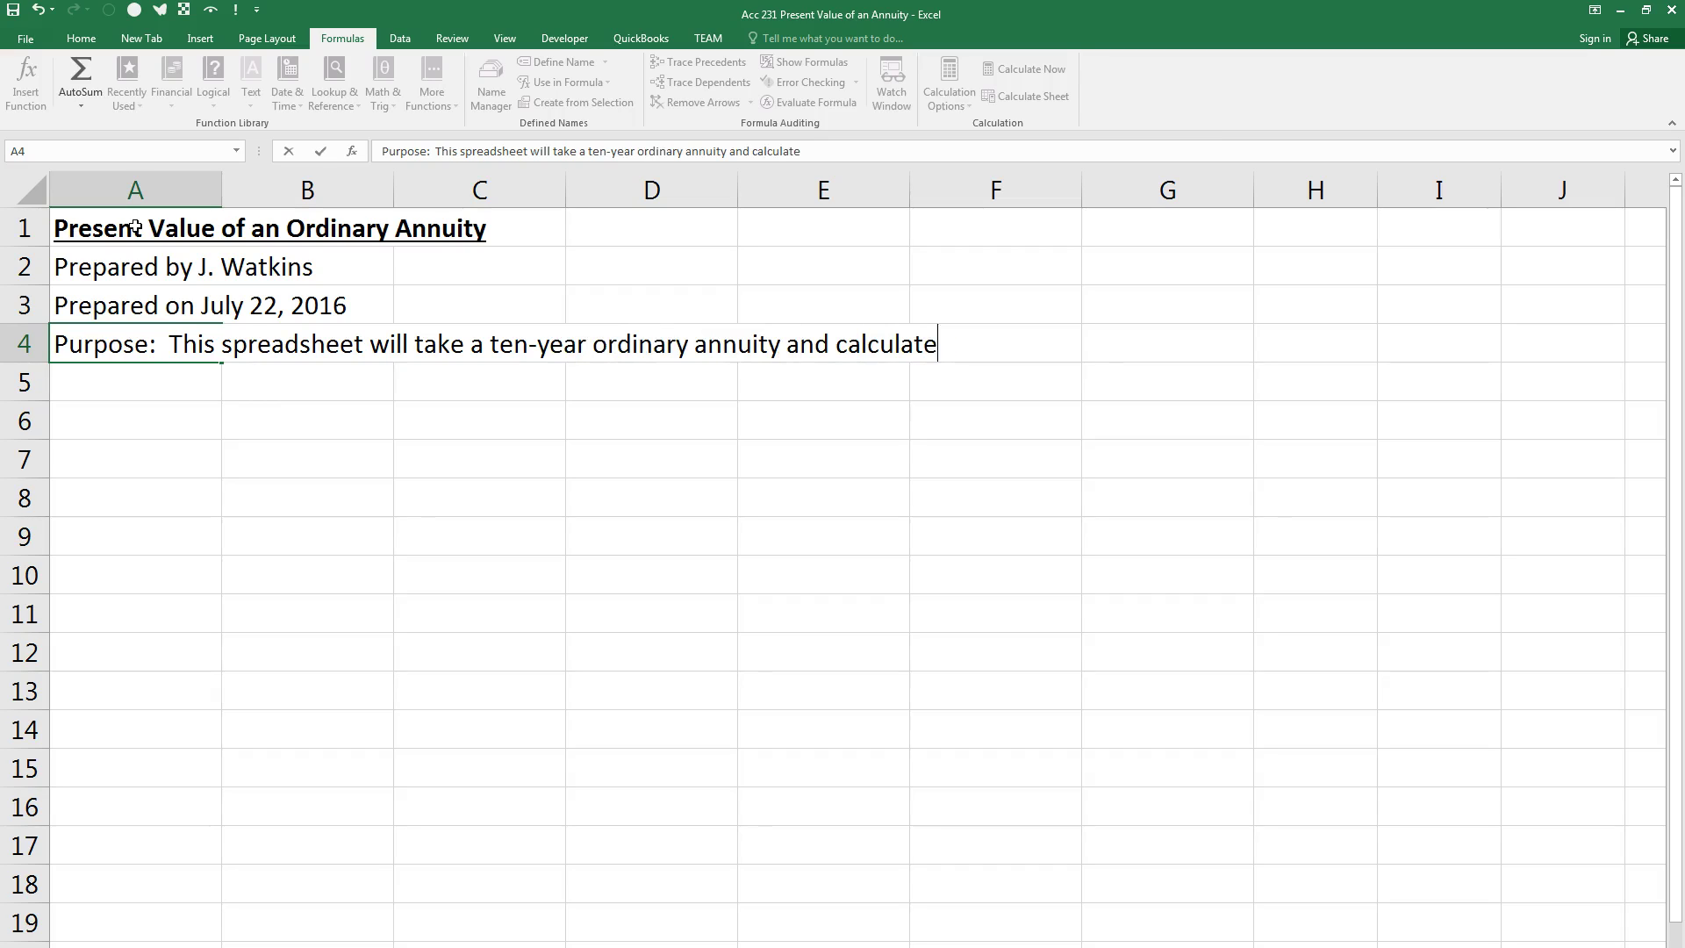
key(BackSpace)
text(the values by using both Exc)
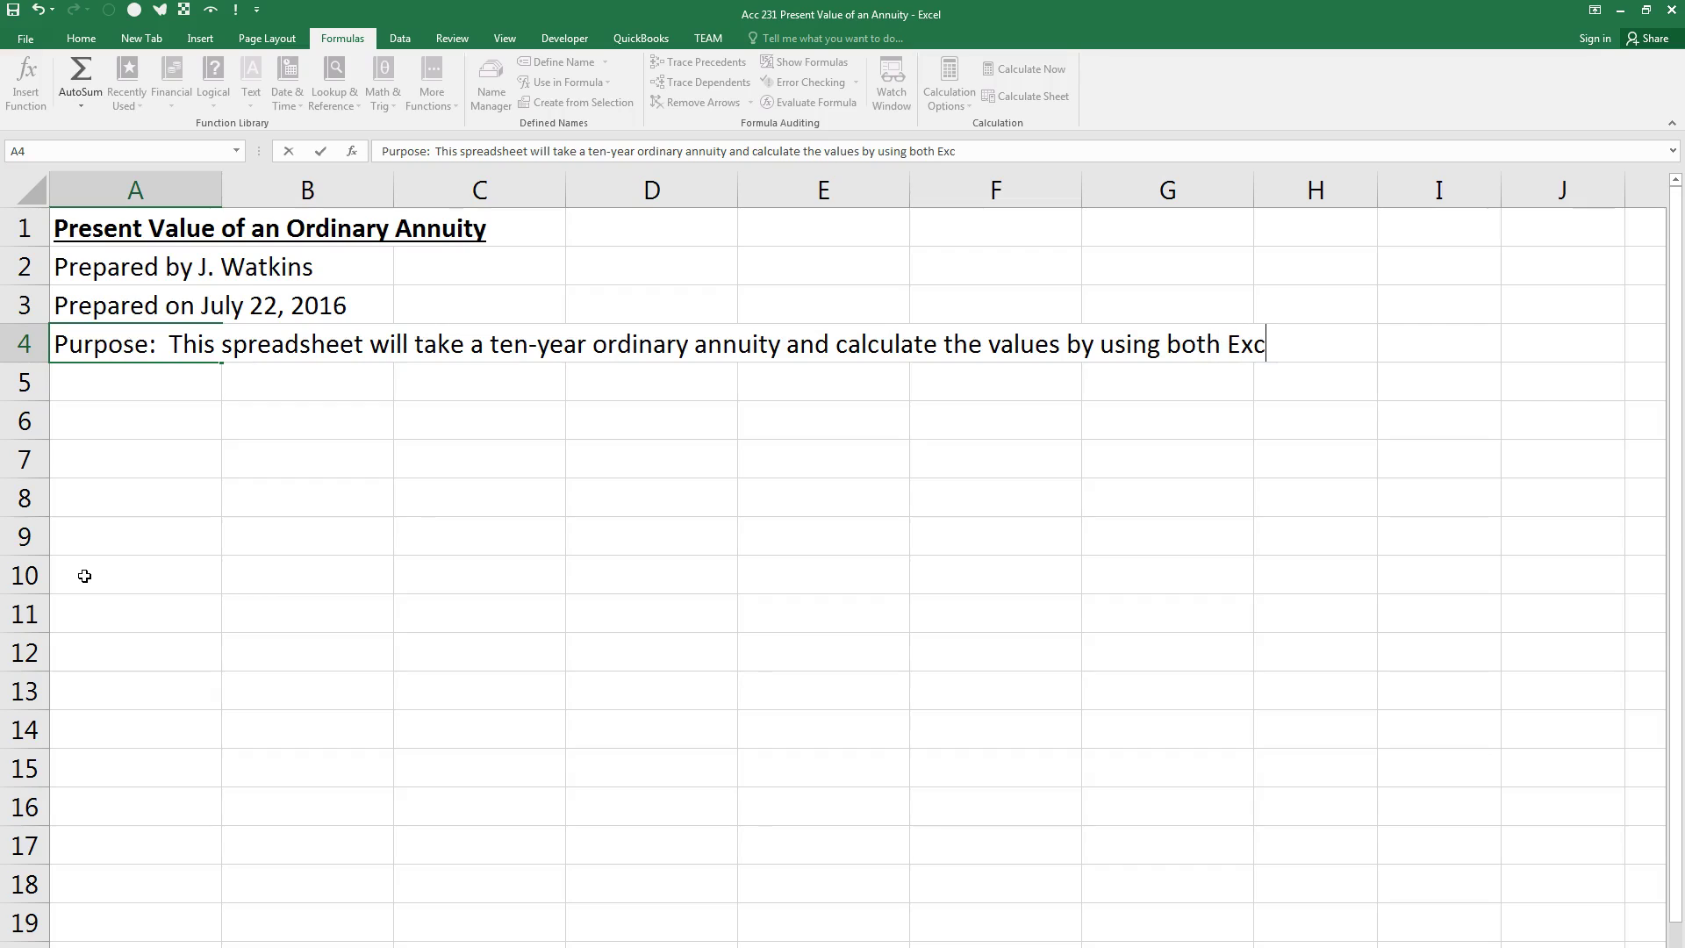
text(el functions anbd)
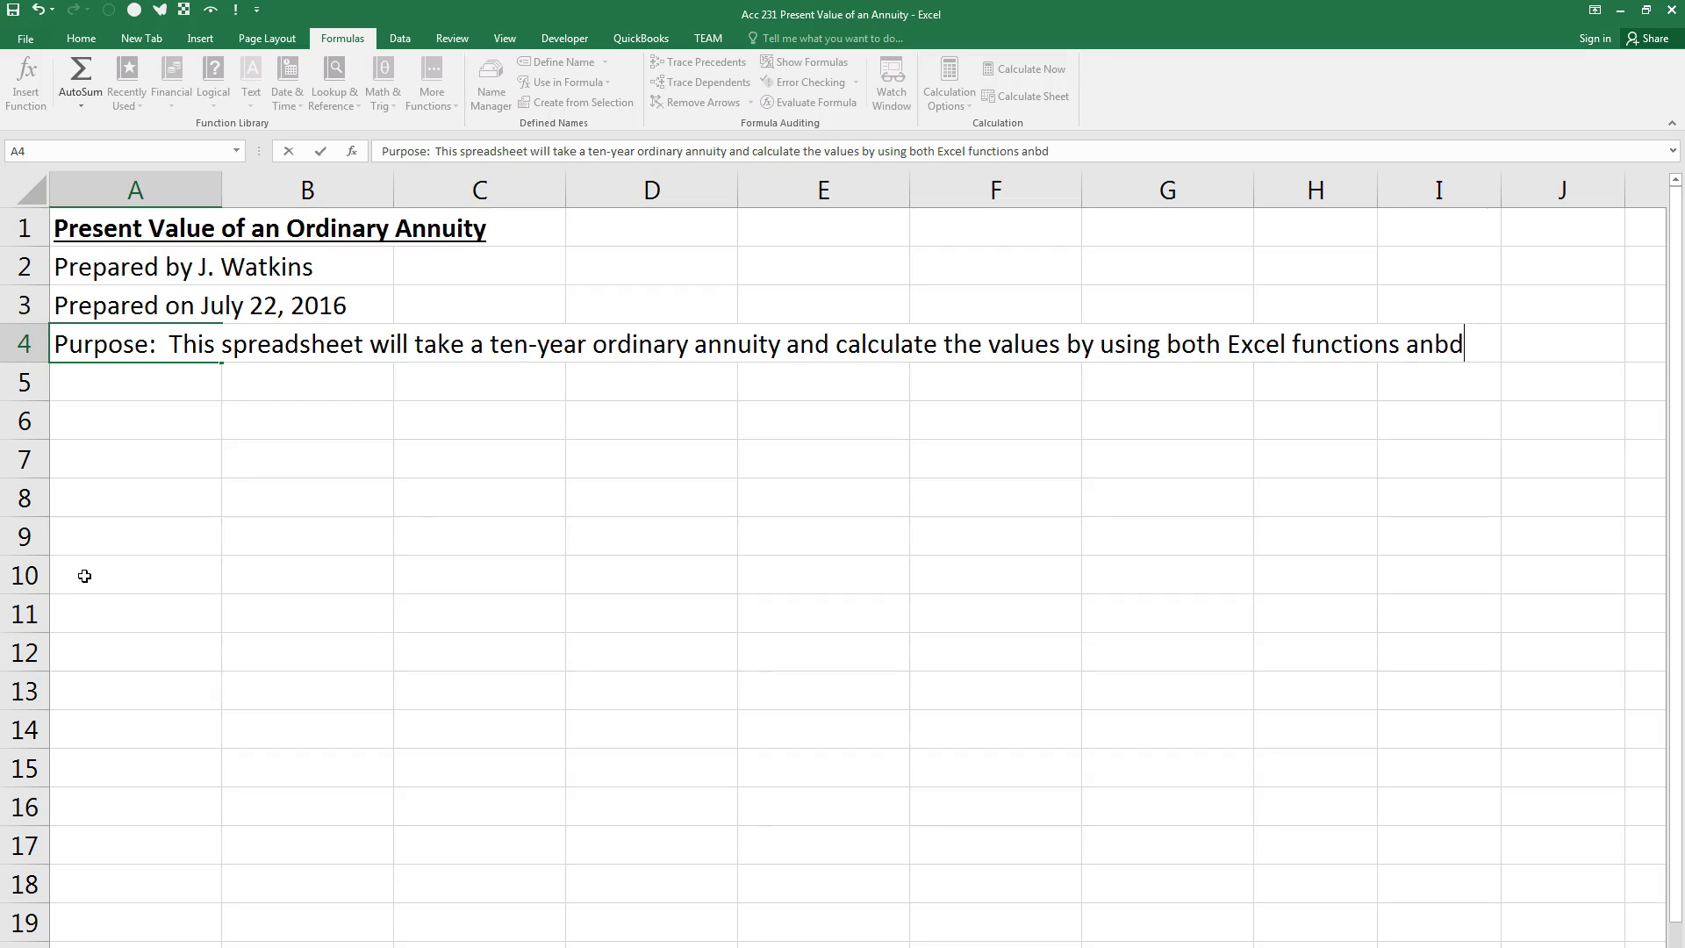
key(BackSpace)
key(BackSpace)
Step: Complete the A4 text with "and through the use of regular Excel tables. At the end a graph of the results will be prepared."
text(d through the use of )
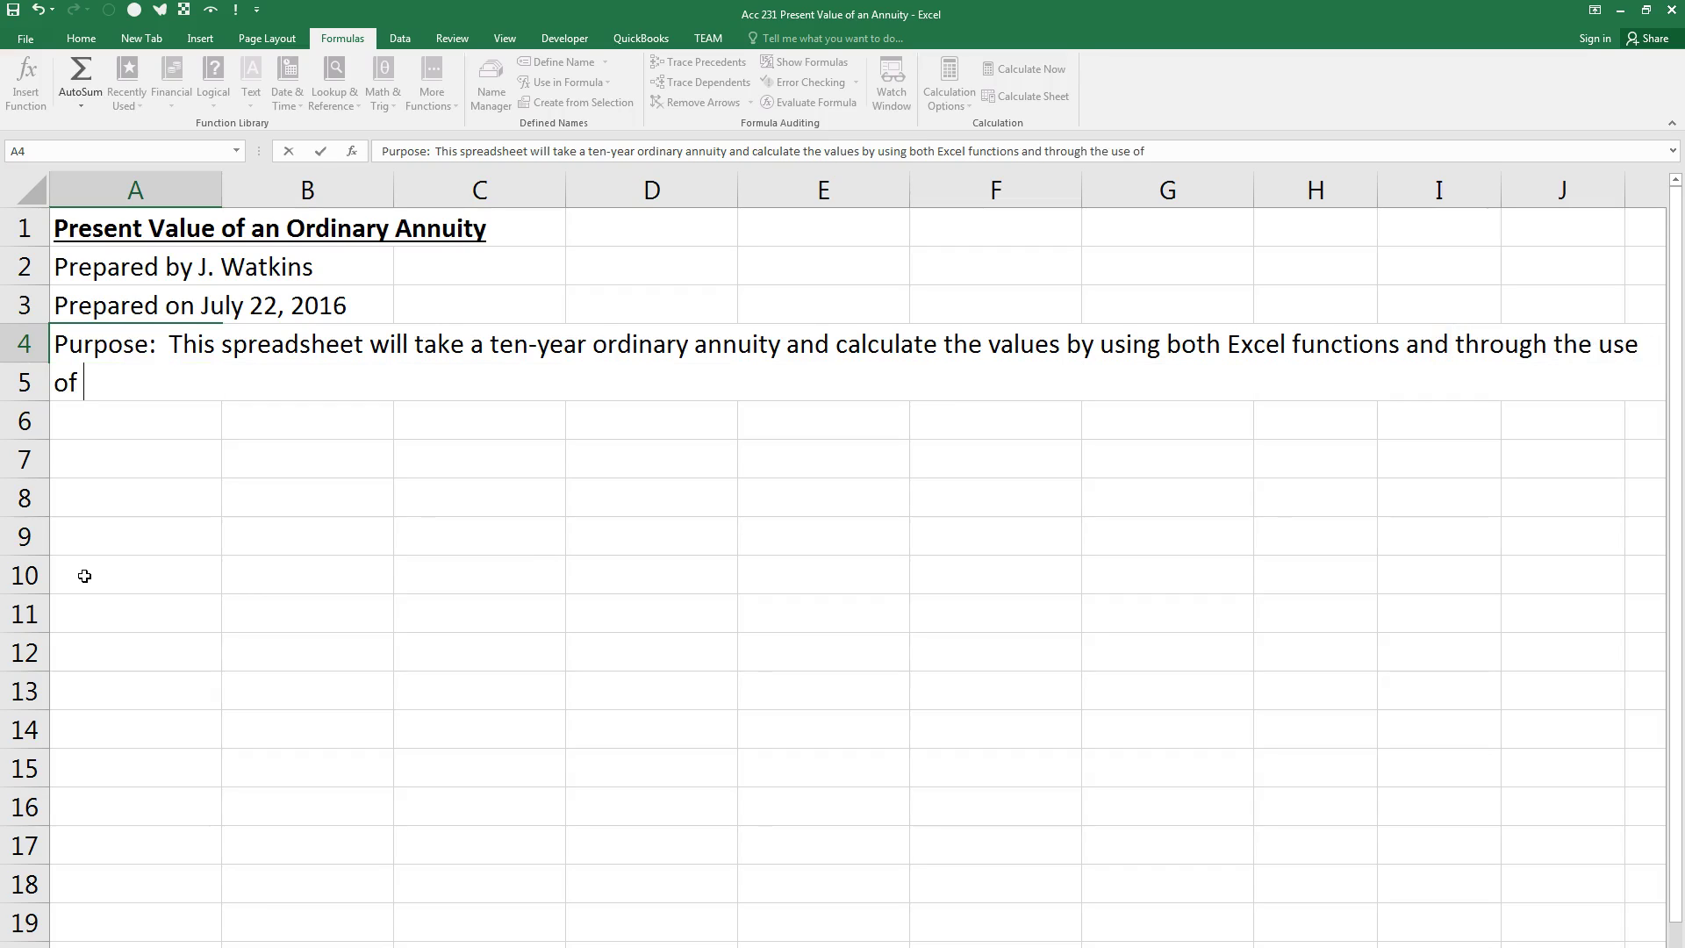
text(regular Excel table)
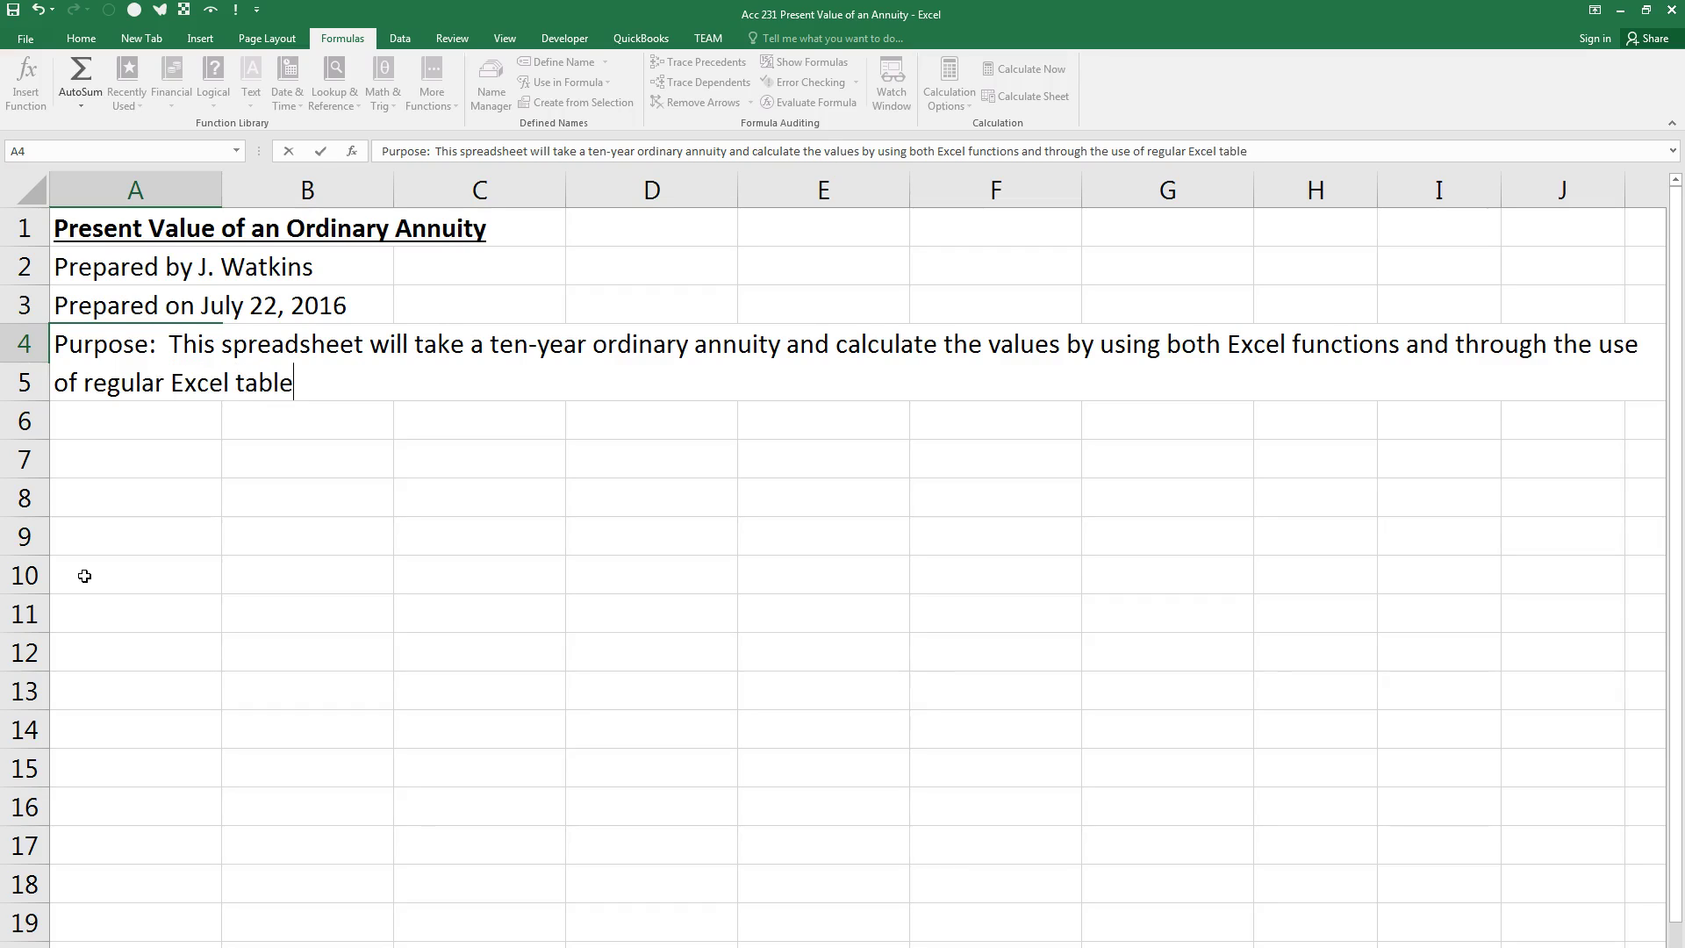
text(s.  At the end a gra)
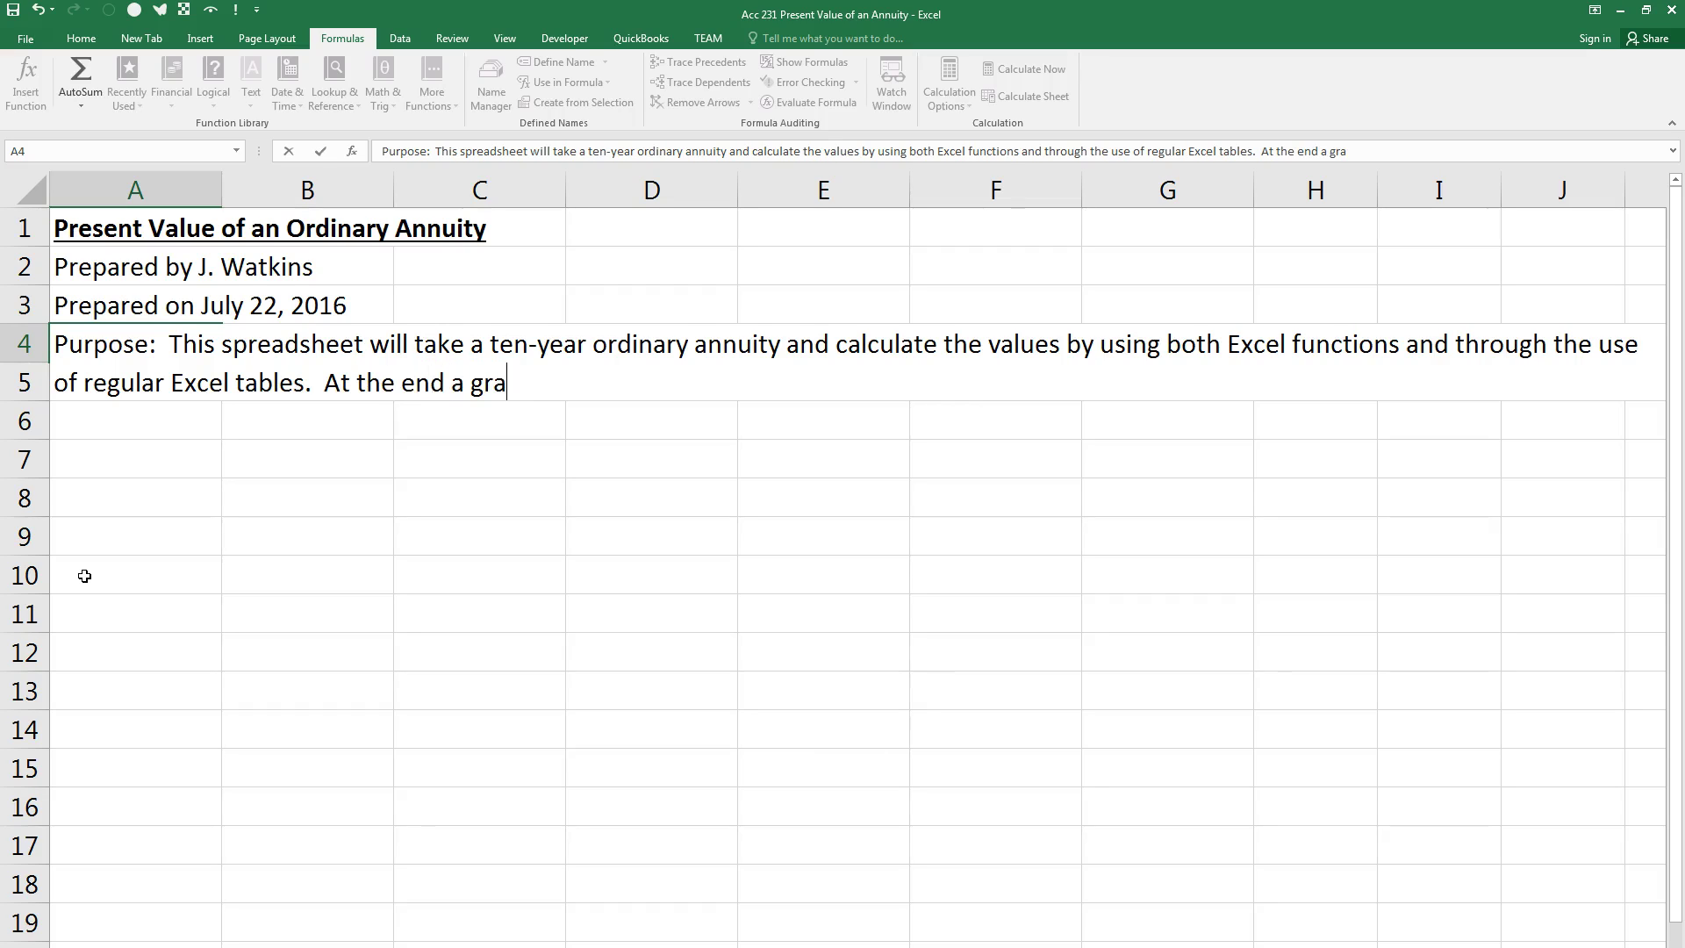
text(ph of the result)
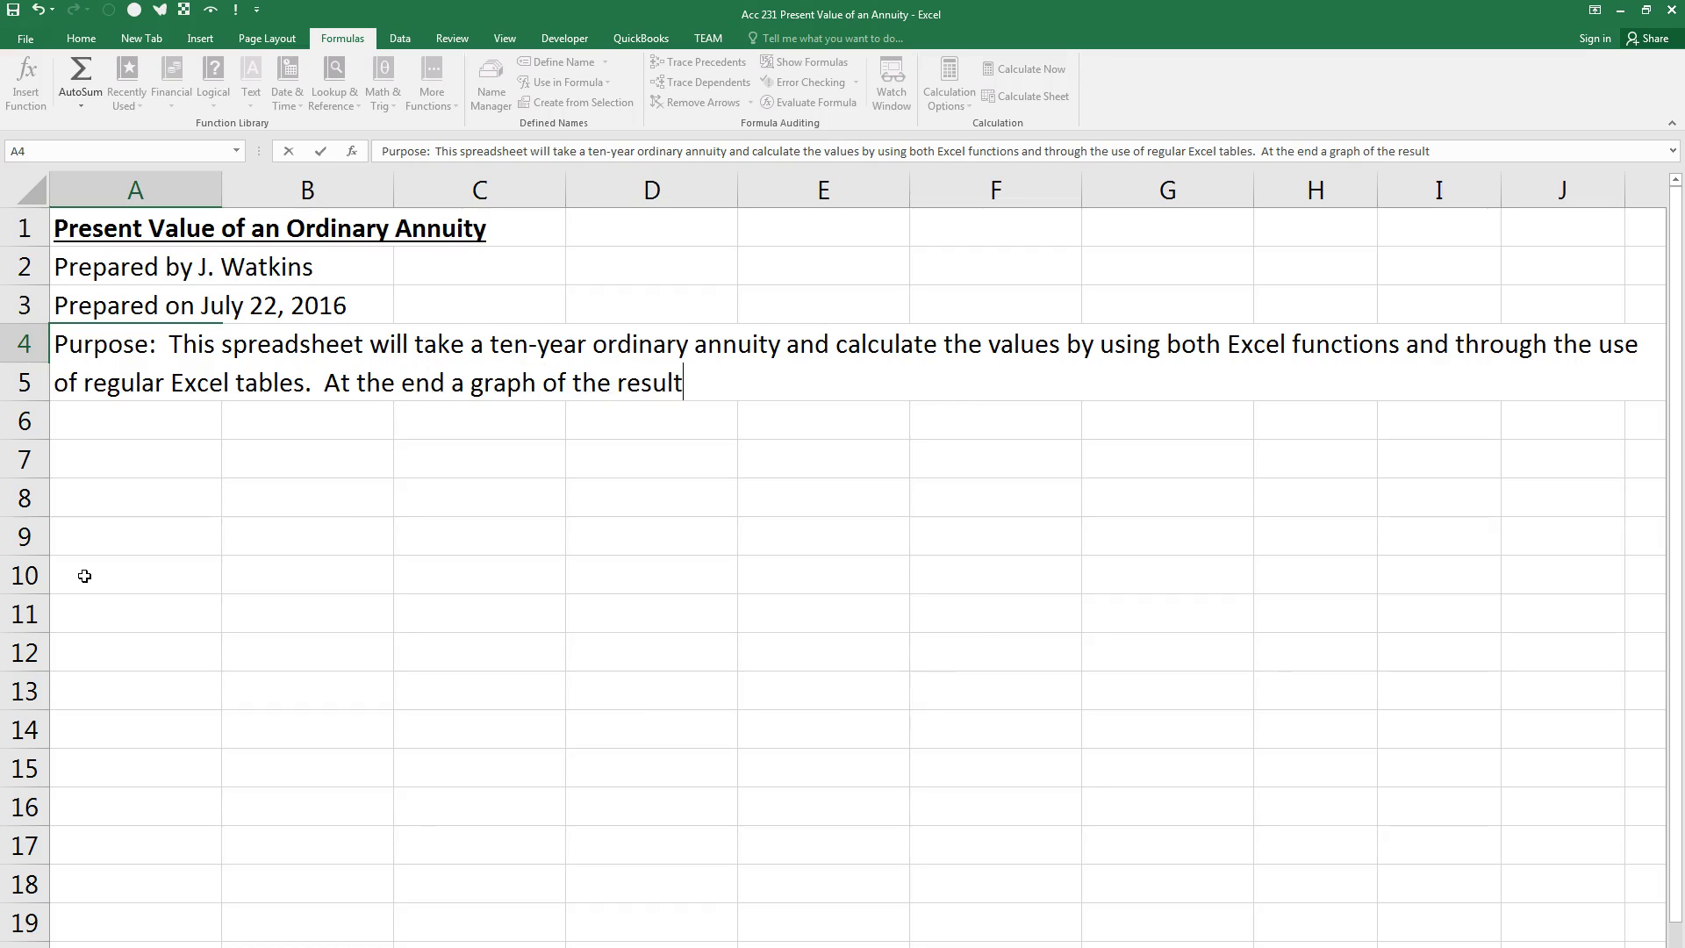
text(s will be prepared.)
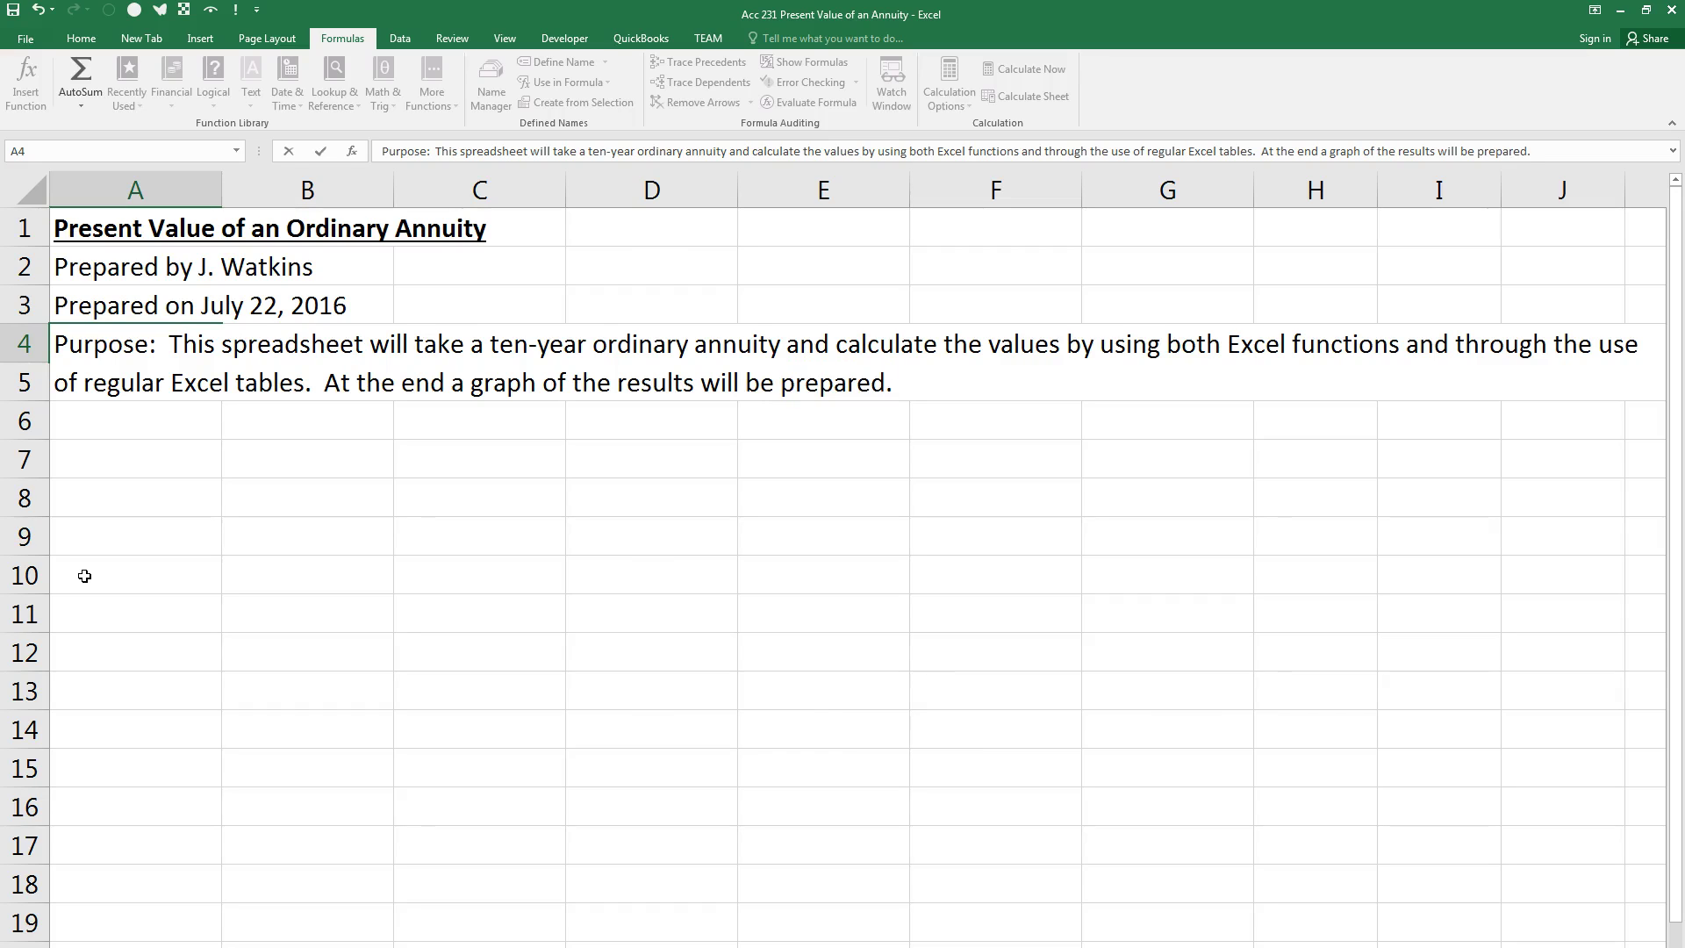
key(Return)
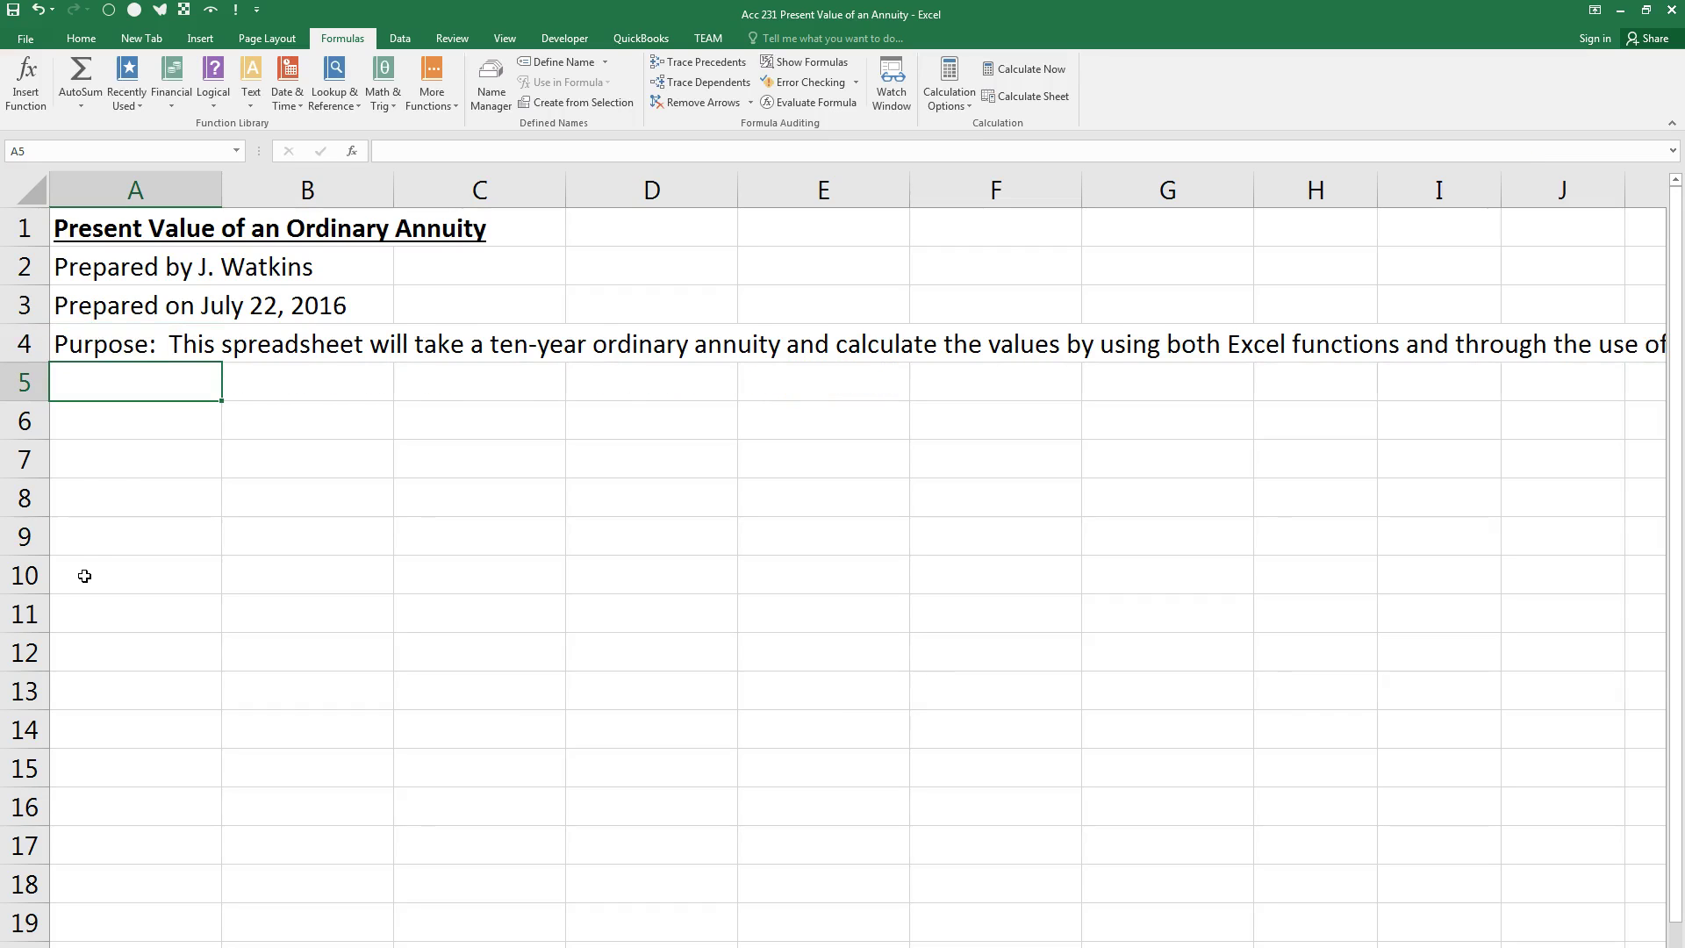
Step: Merge and center the purpose statement across cells A4 through G4 and wrap its text
drag(103, 344, 1126, 341)
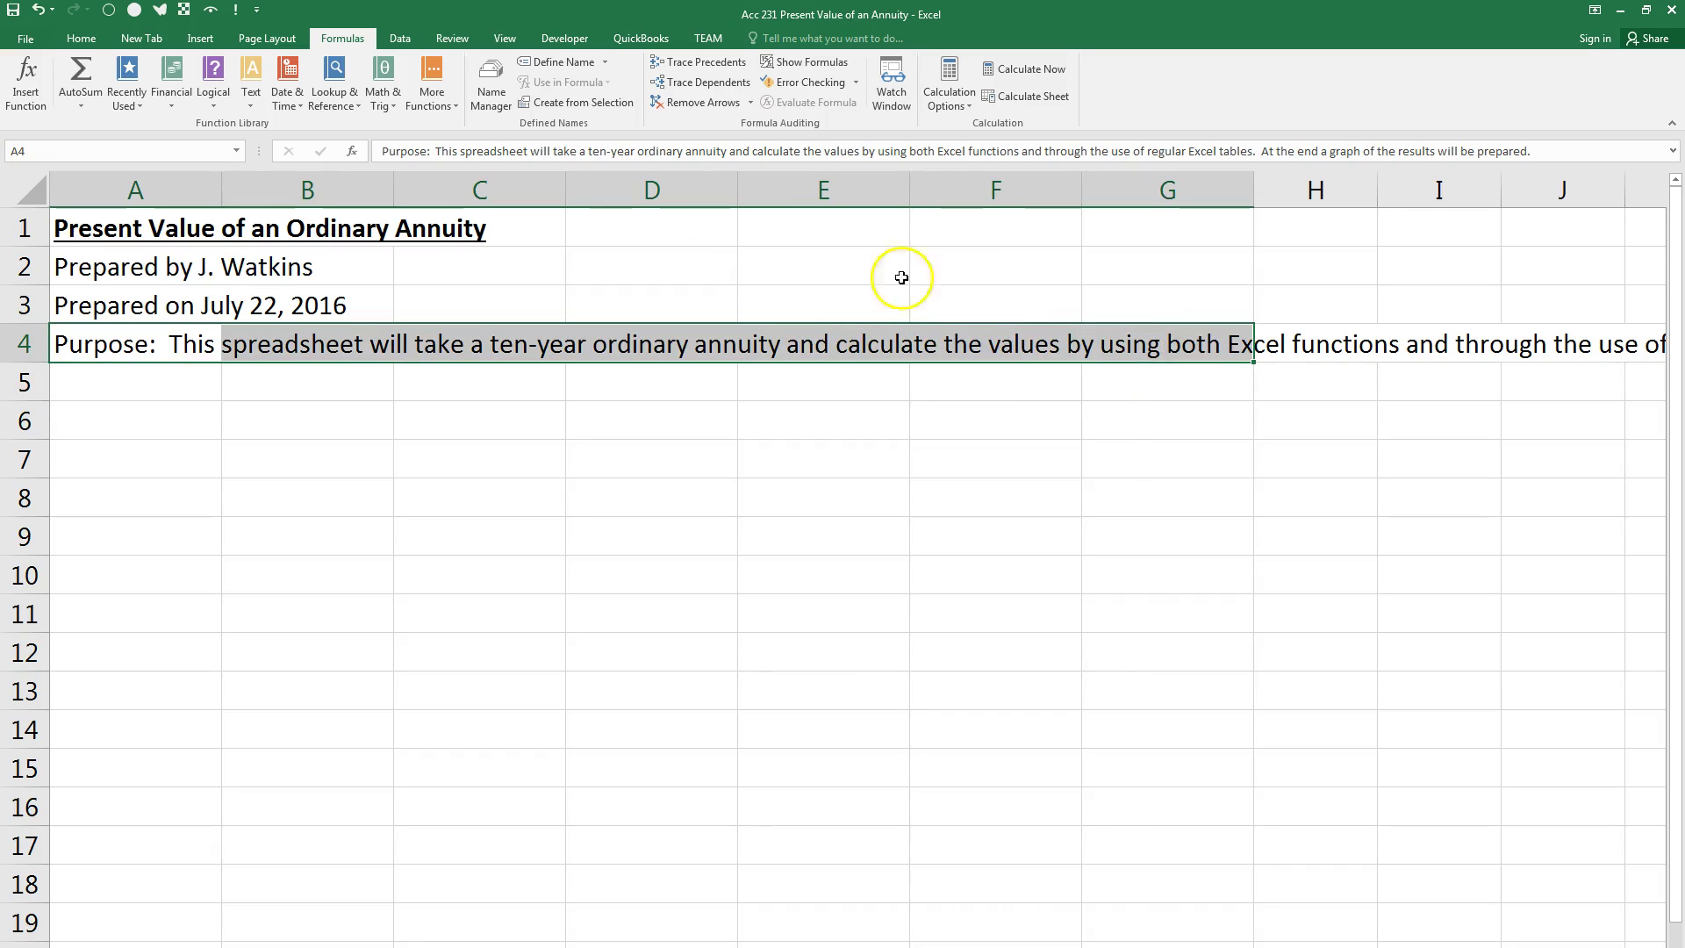
click(81, 39)
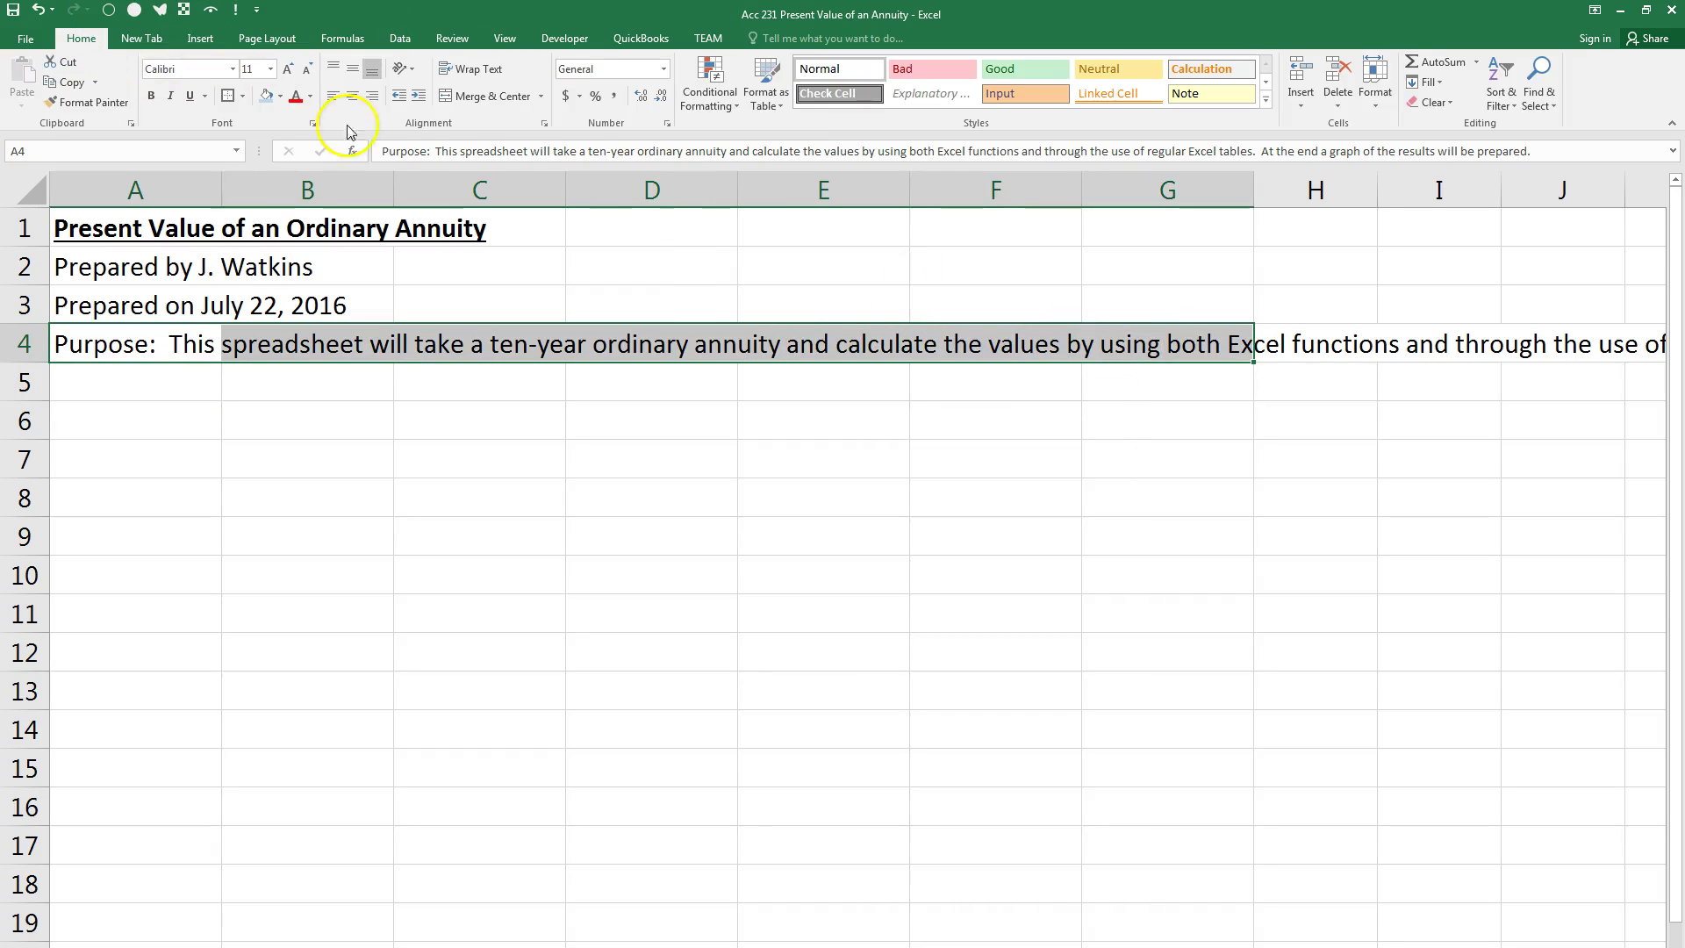
click(497, 96)
click(474, 68)
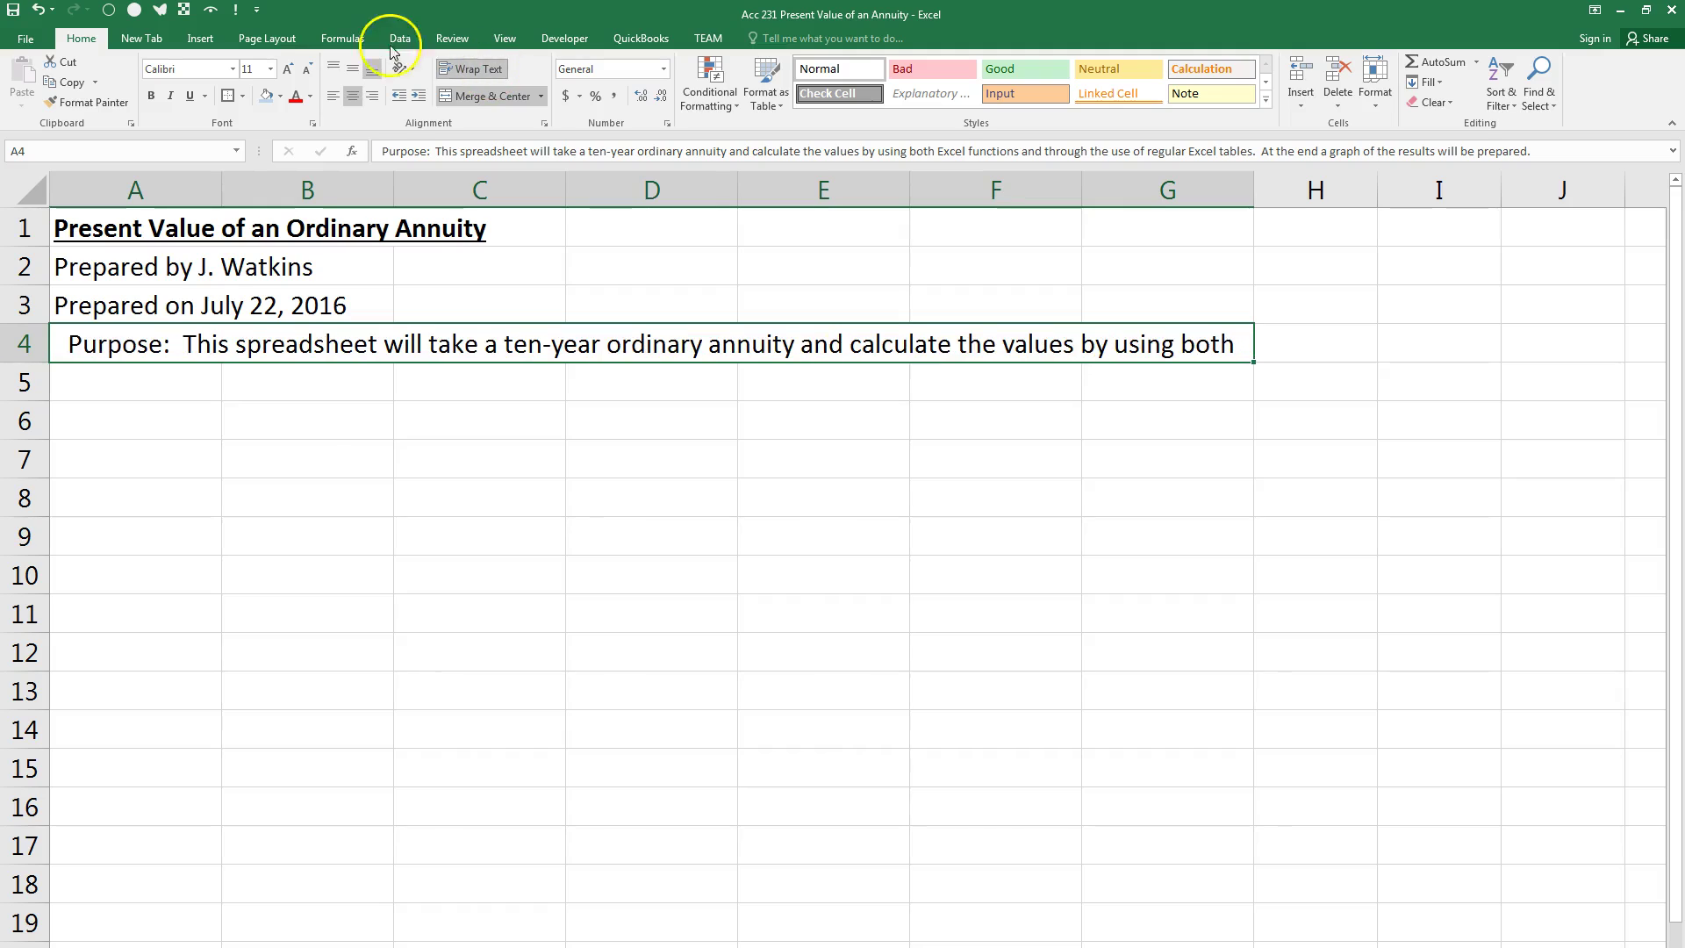
Step: Align the merged purpose statement in row 4 to the top and left, and increase the row height to fit three lines
click(334, 68)
click(334, 96)
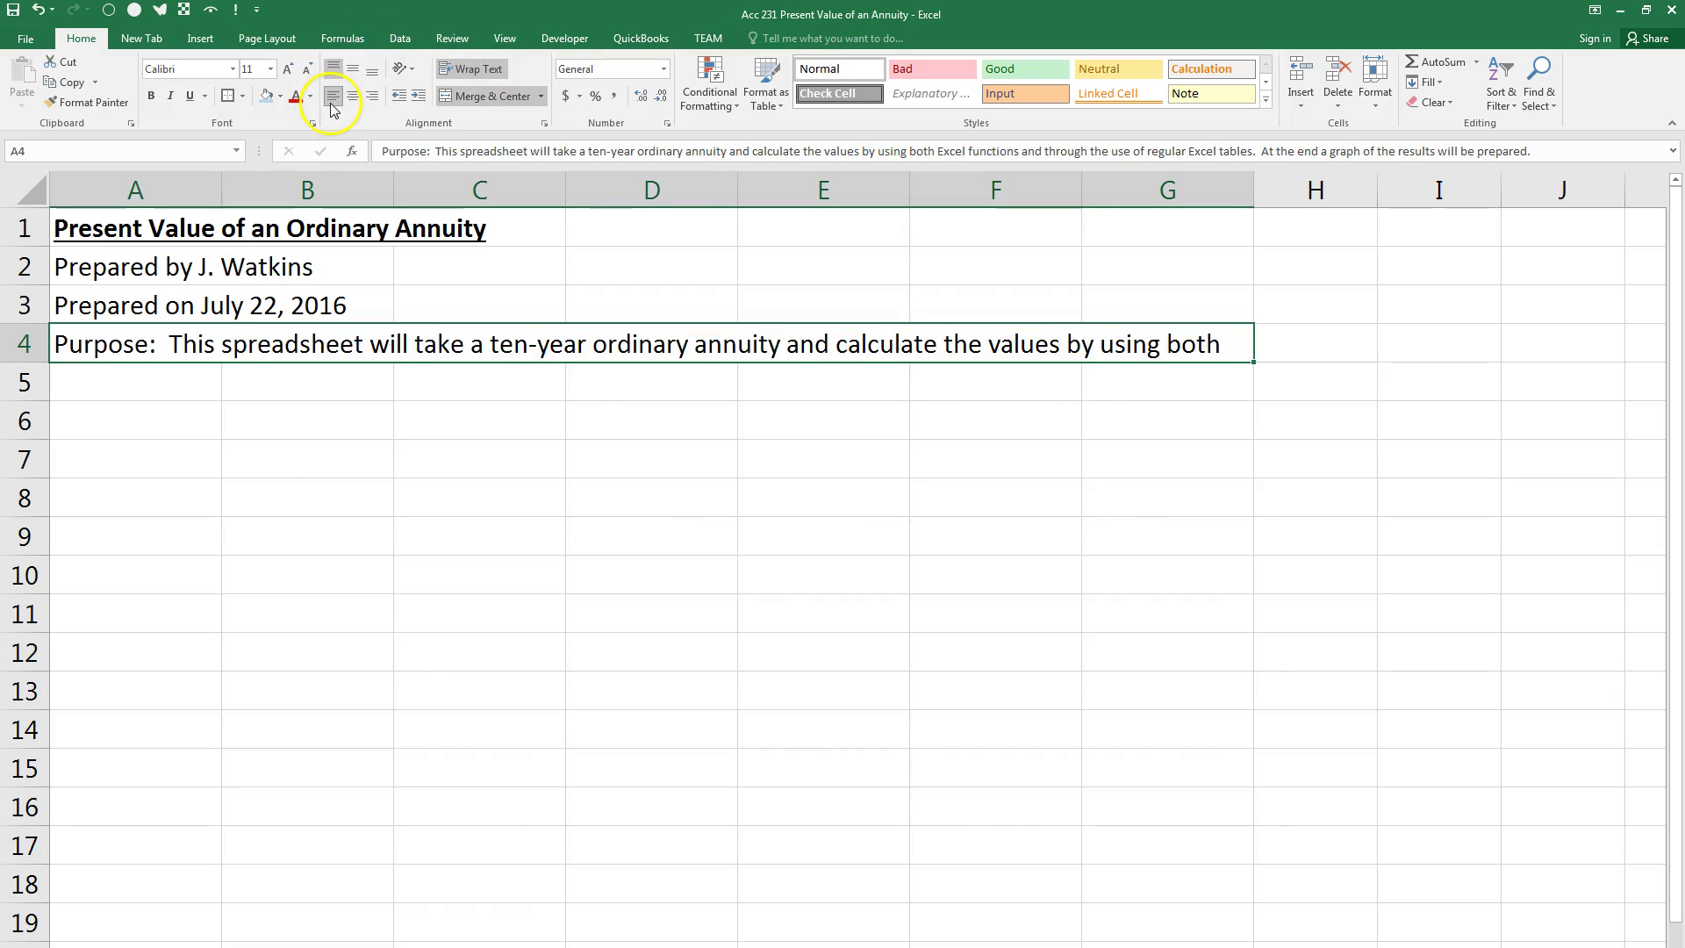
drag(41, 361, 21, 442)
Step: Enter "Data Section" in cell A6 with bold and underline formatting
click(132, 494)
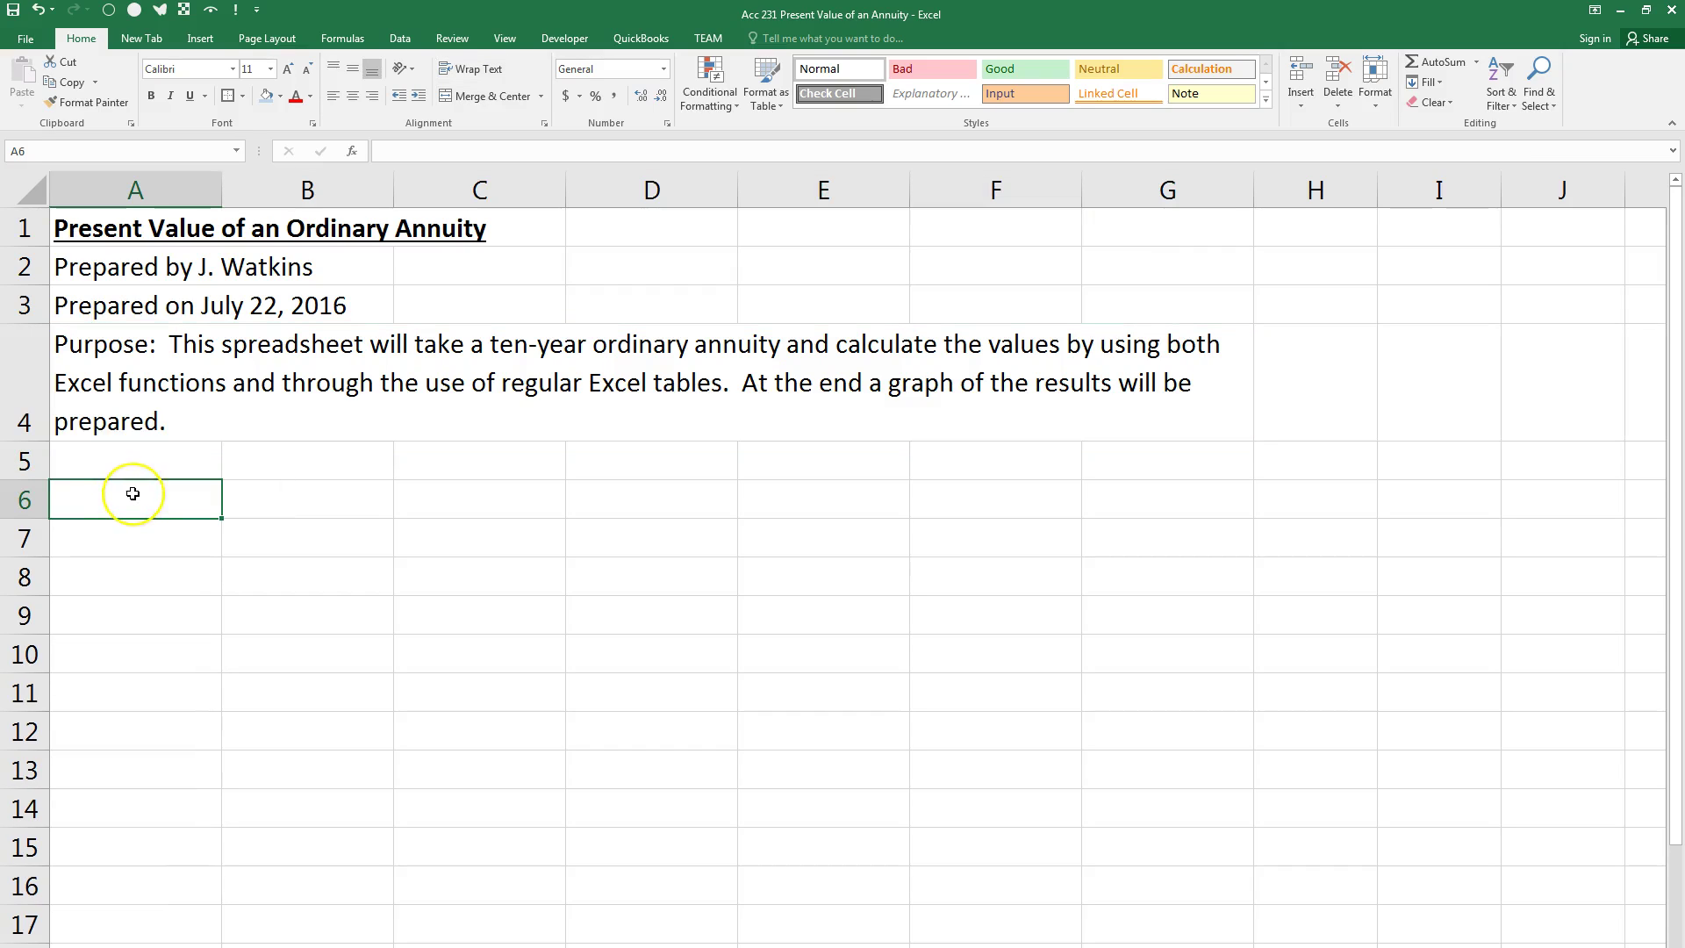
key(ctrl+u)
key(ctrl+b)
text(Data S)
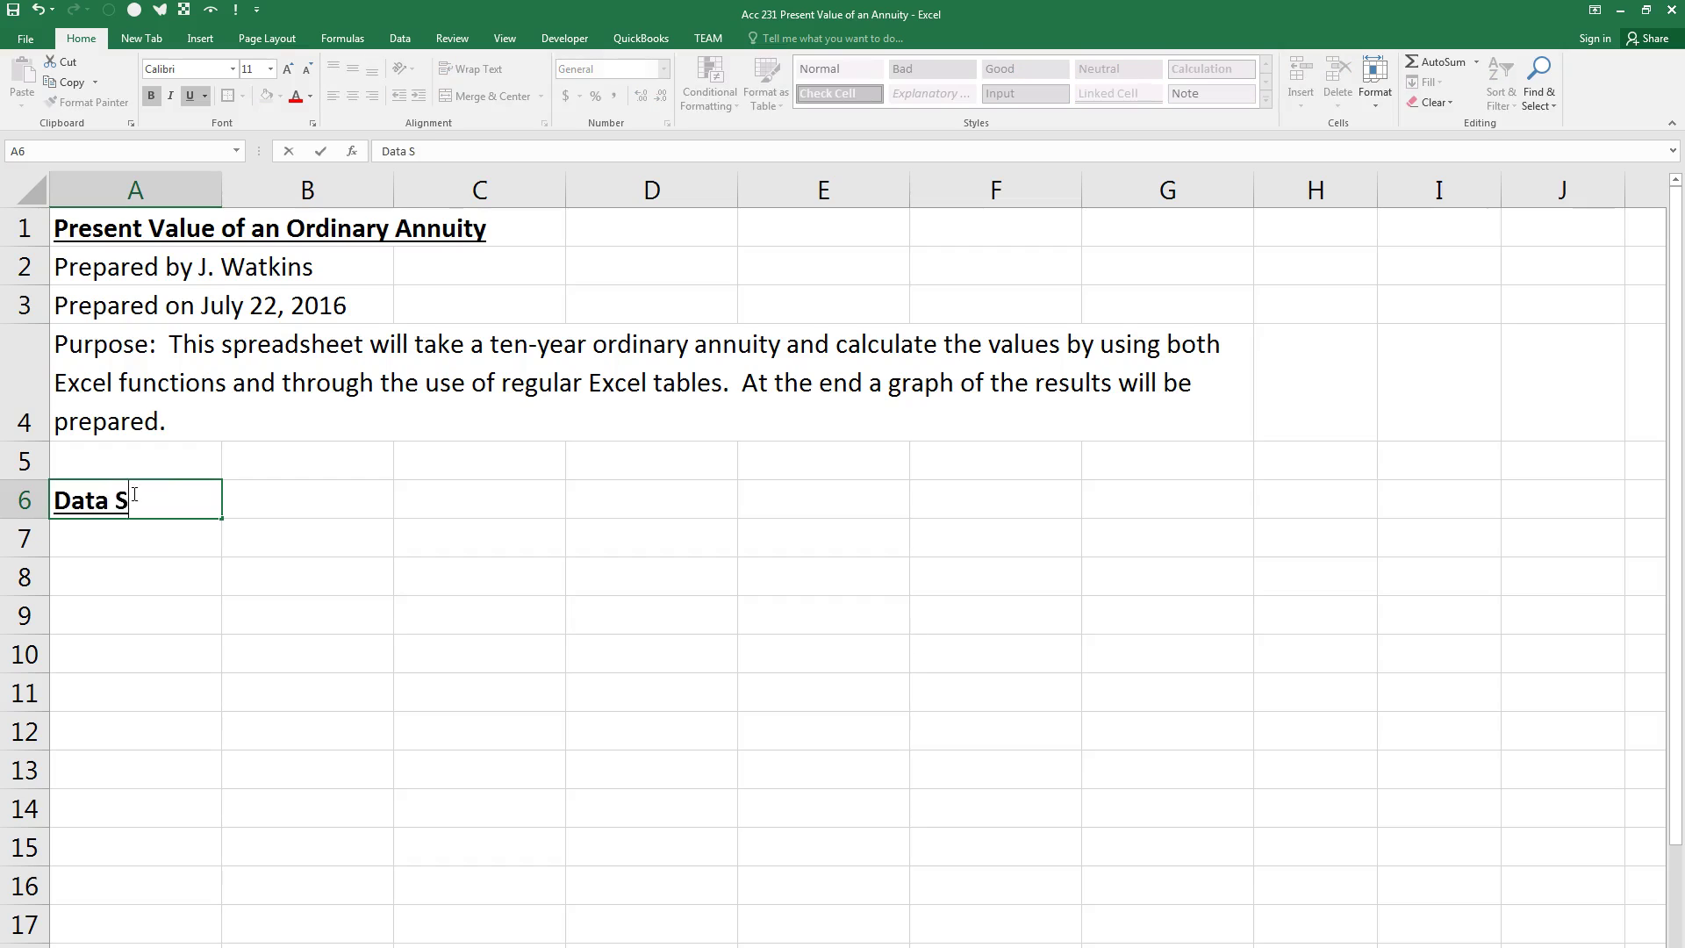
text(ection)
key(Return)
Step: Fill the Data Section heading row from A6 through G6 with light blue and apply thick outside borders
key(Up)
key(shift+Right)
key(shift+Right)
key(shift+Right)
key(shift+Right)
key(shift+Right)
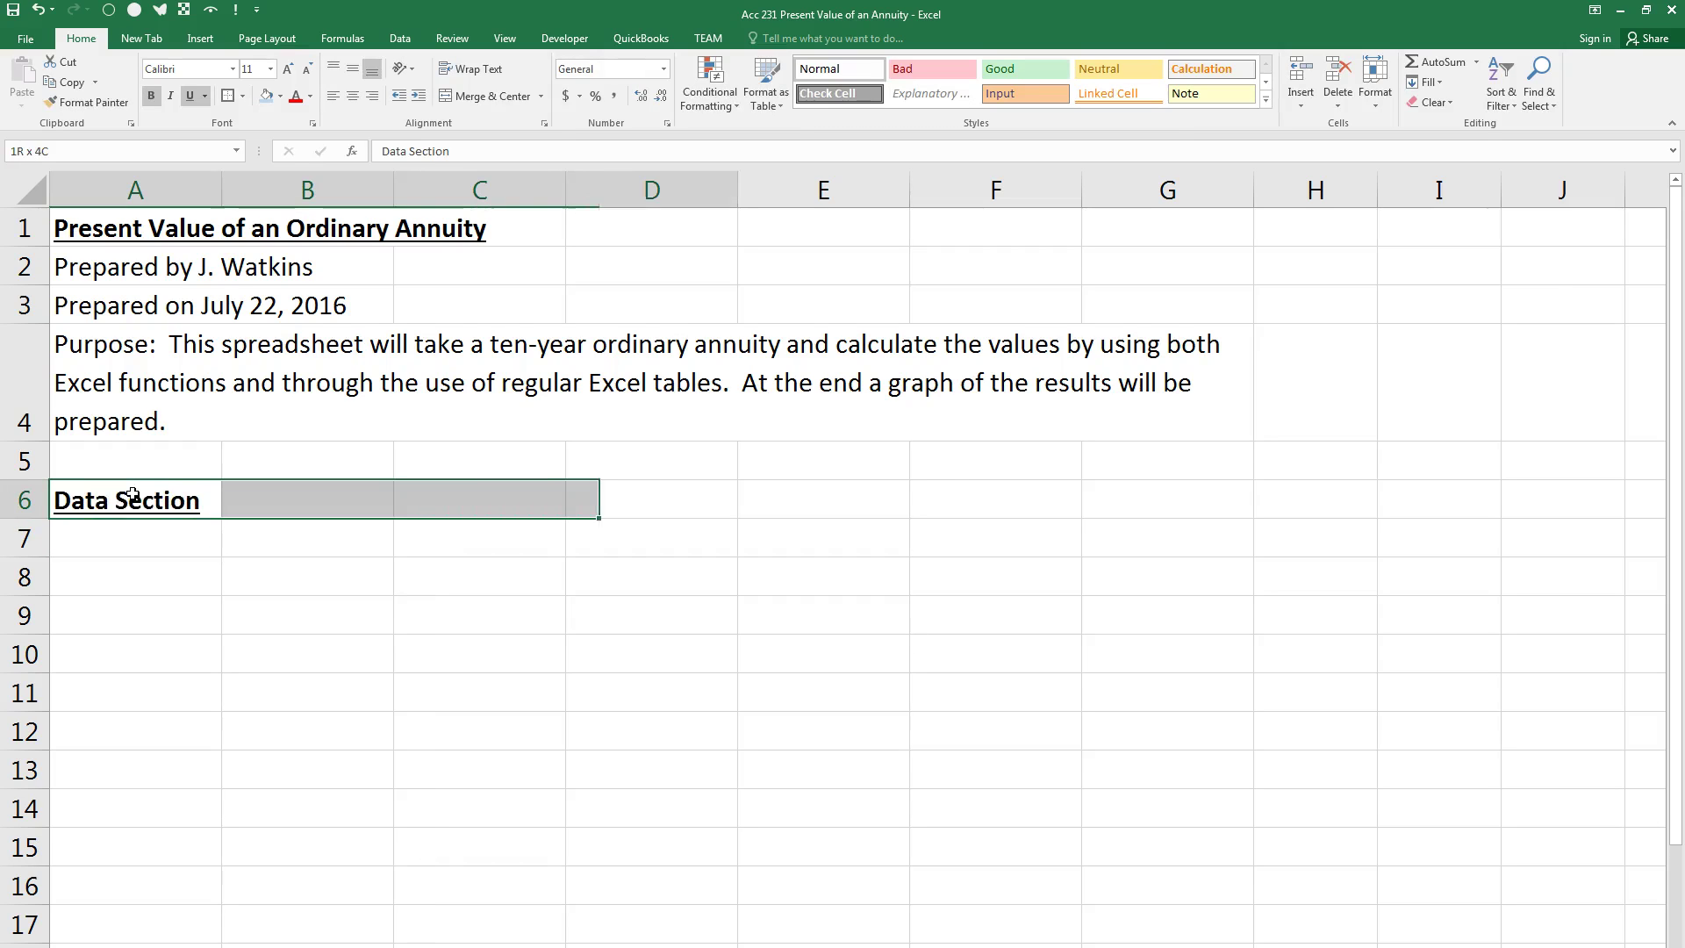
key(shift+Right)
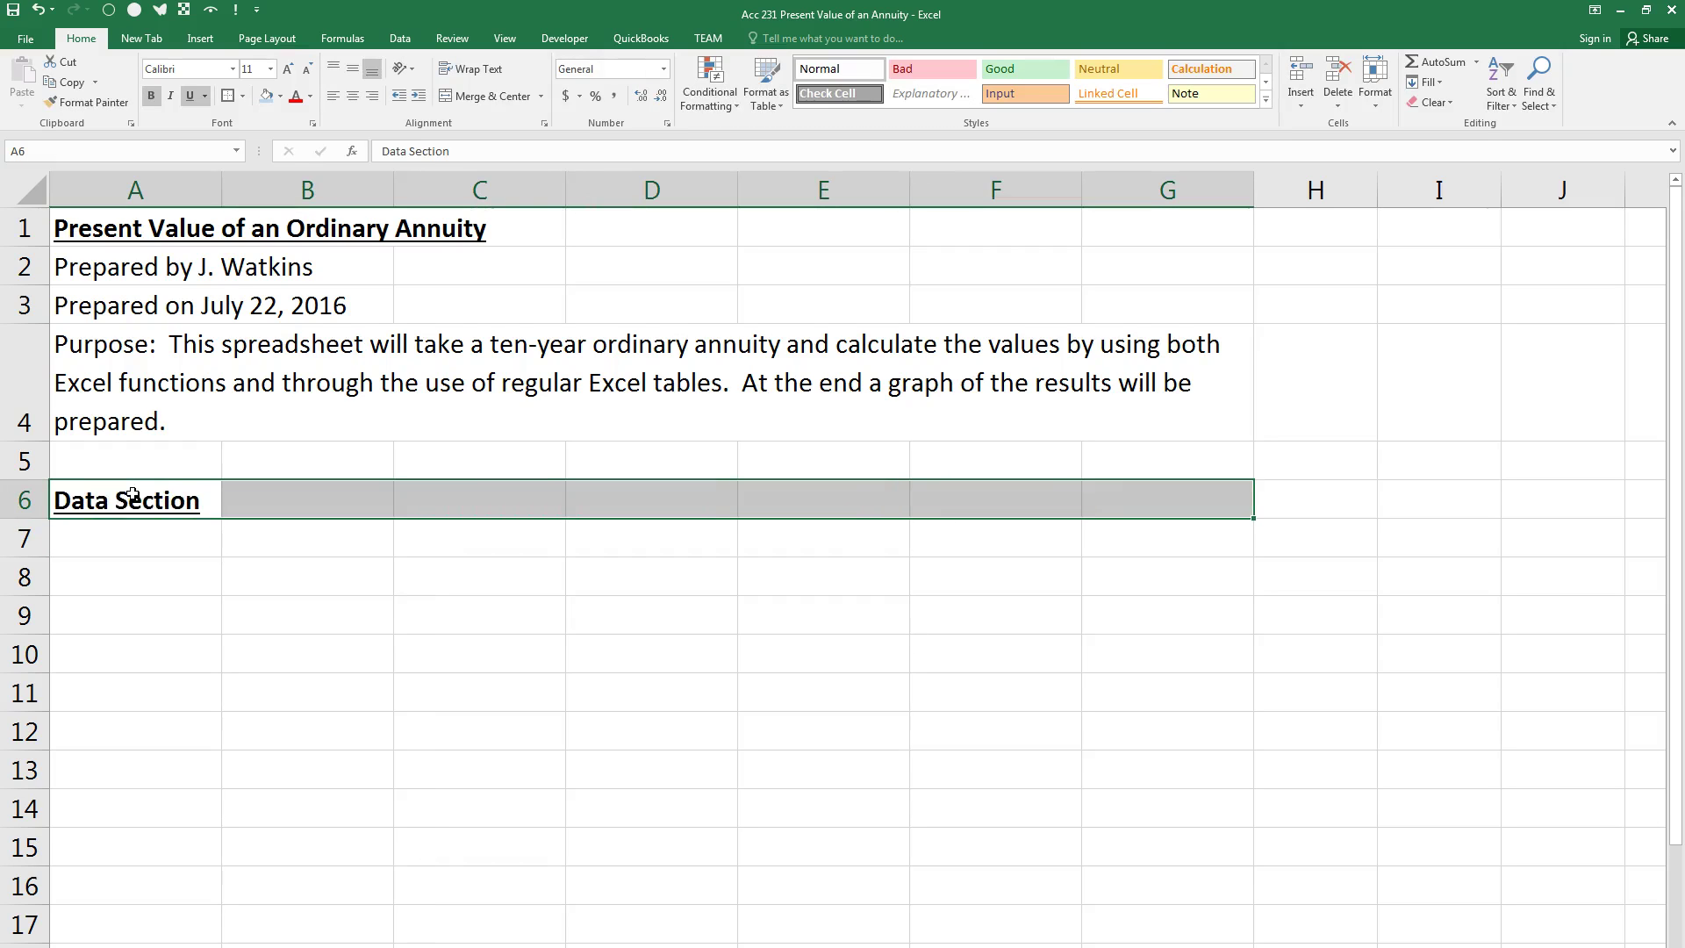
click(268, 97)
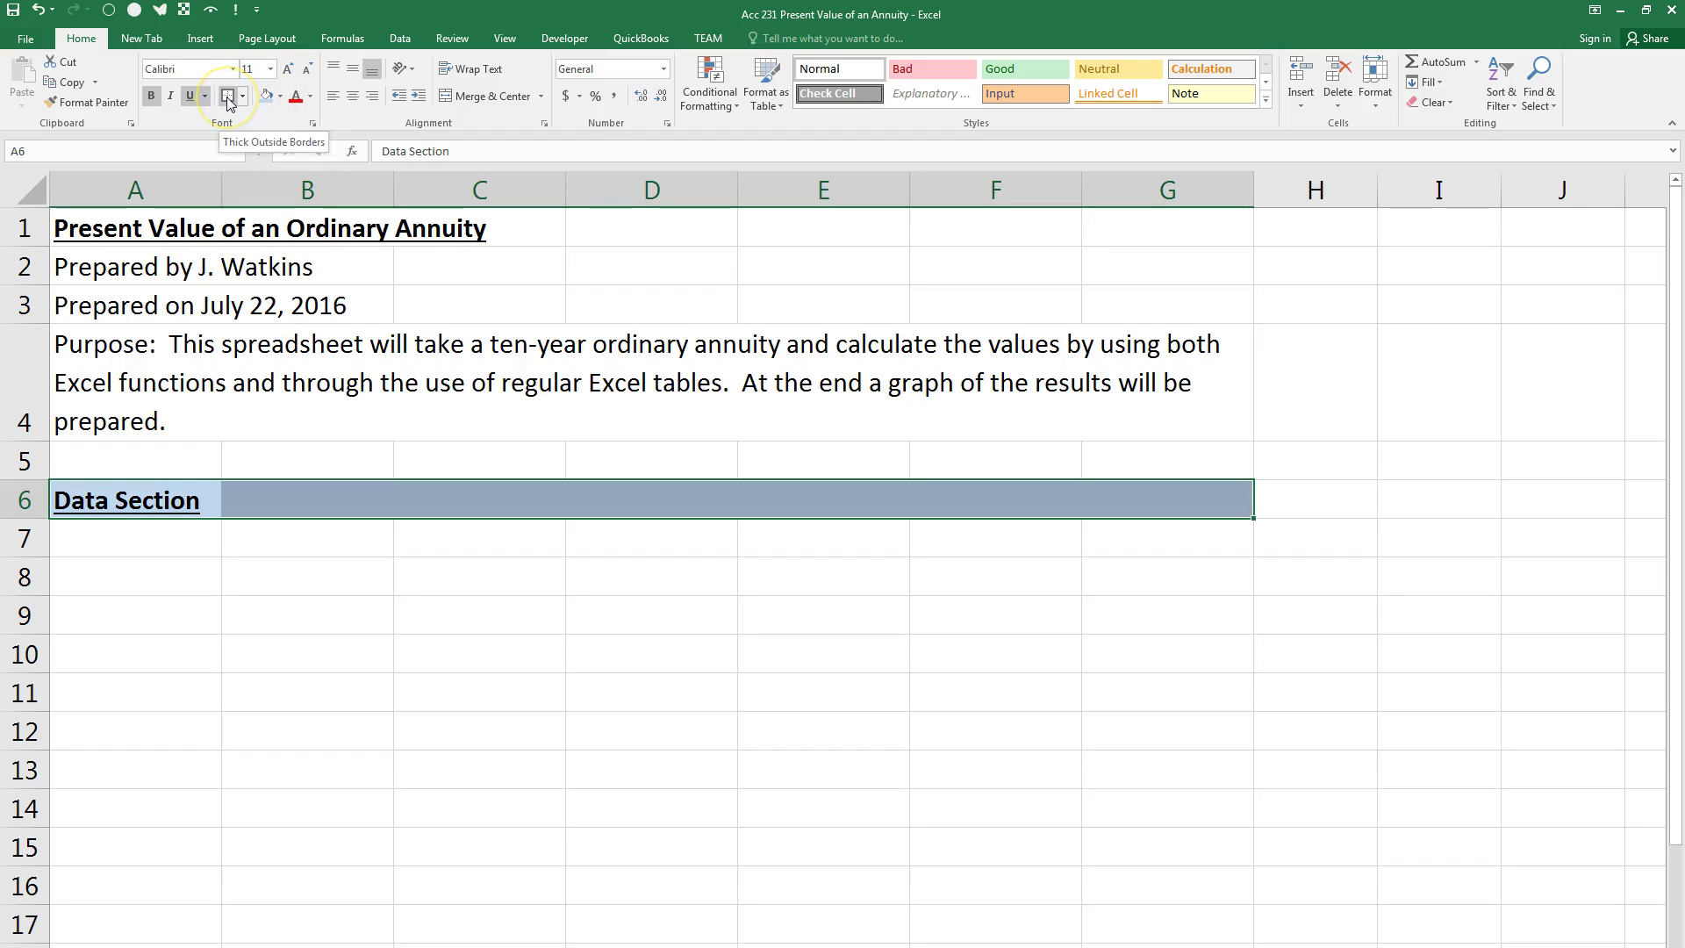
click(228, 98)
click(253, 582)
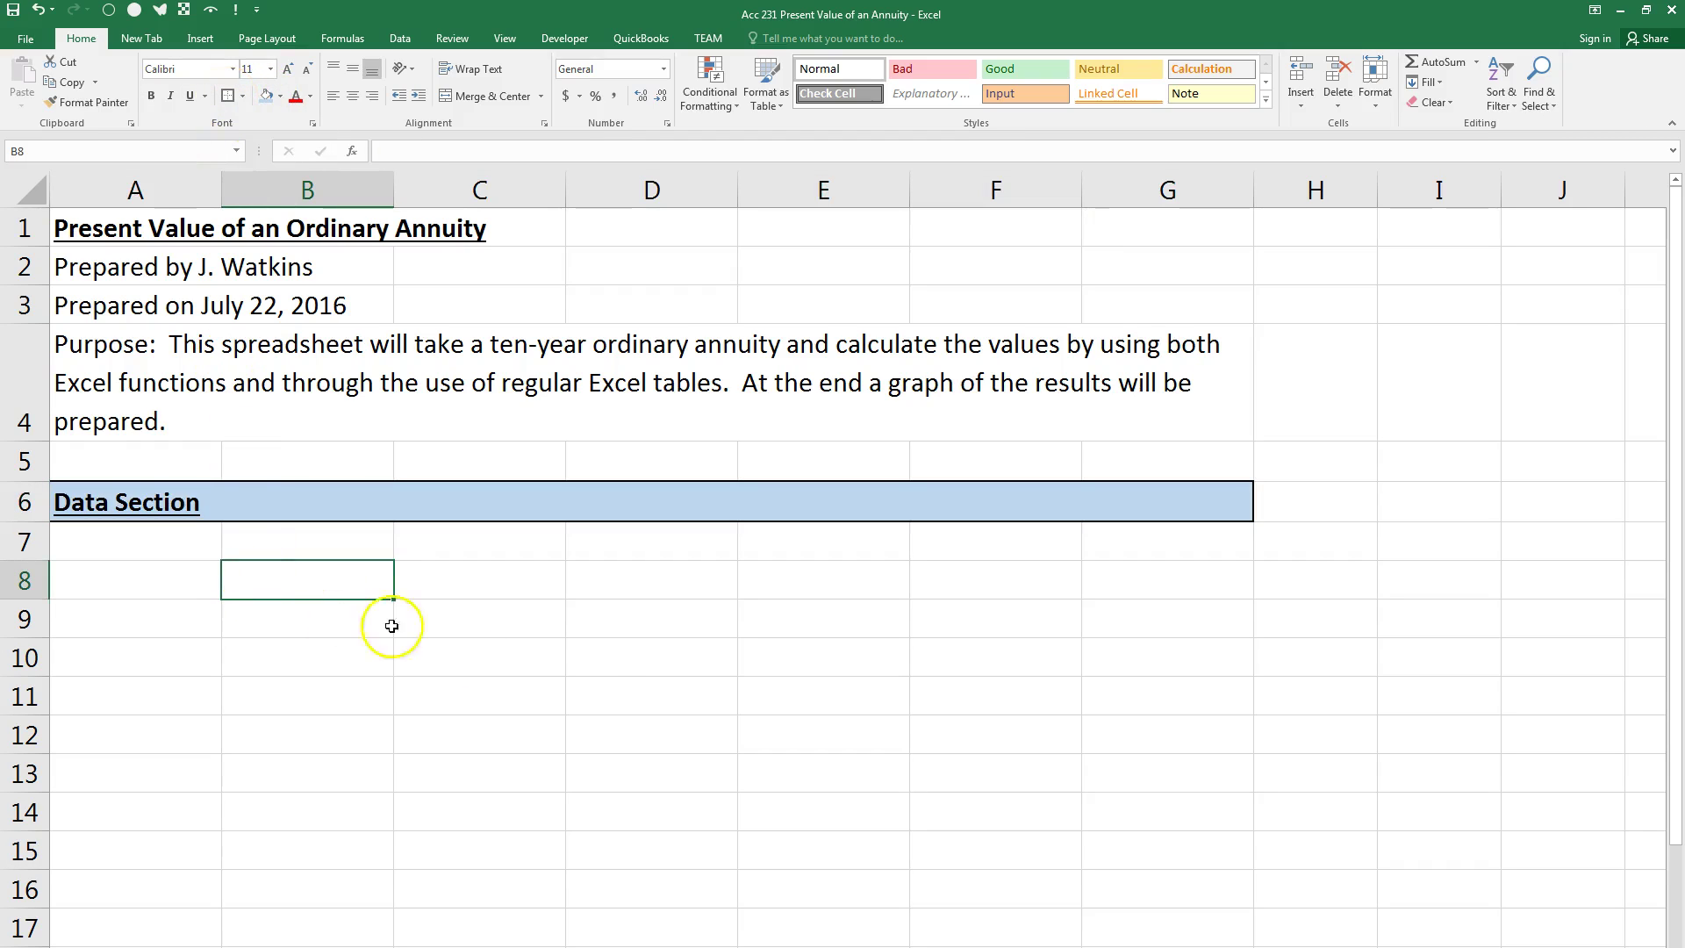
Step: Bring the Word test document into view, examine its annuity input data and key requirements, and move it back out of the way
drag(1683, 7, 1256, 51)
scroll(1278, 156, down, 4)
scroll(1254, 316, down, 1)
scroll(1253, 316, down, 13)
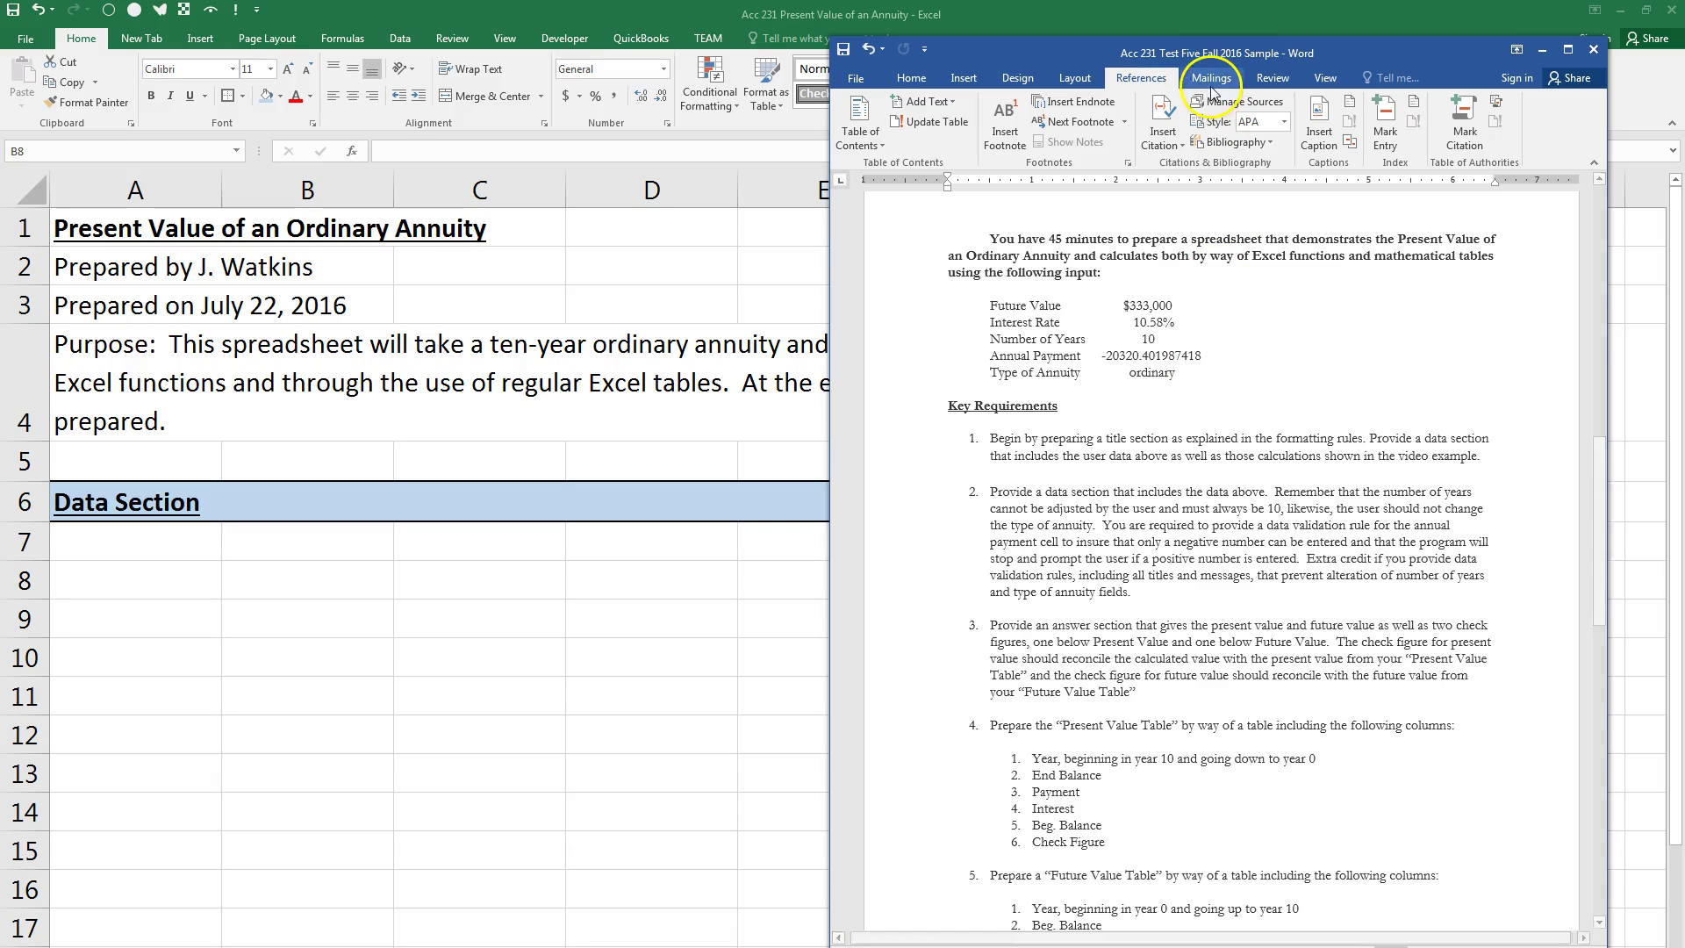
drag(1196, 48, 1684, 71)
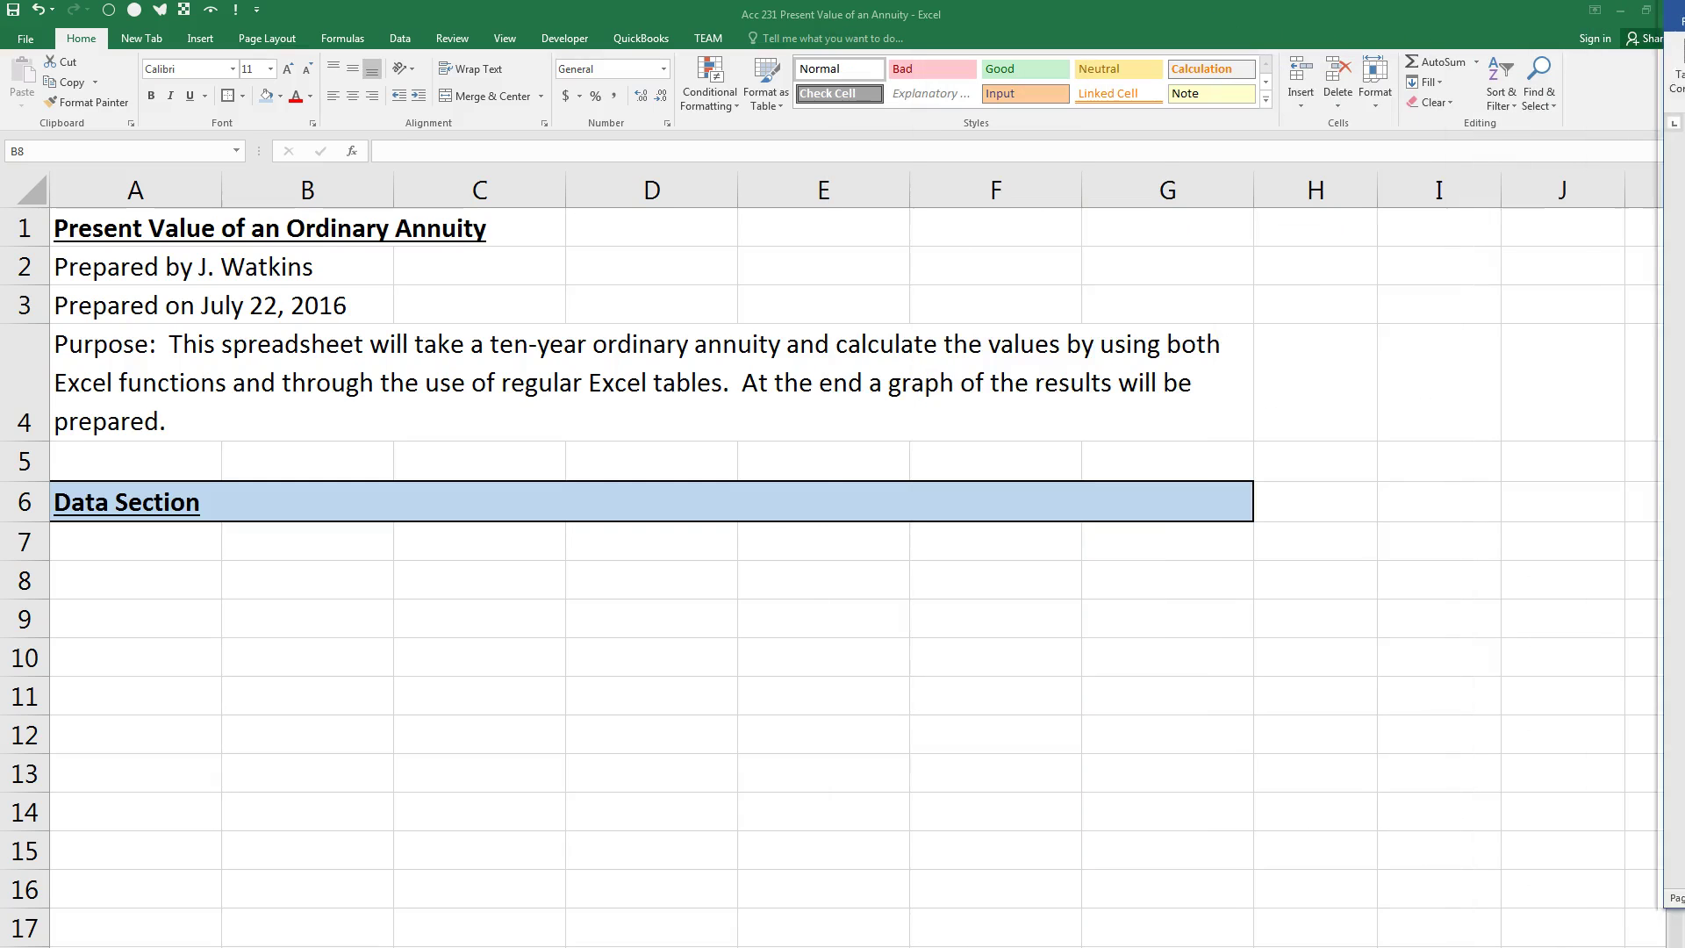
Step: Enter the labels "Future Value of the Annuity" in cell B8 and "Annual Interest Rate" in cell B9
click(274, 580)
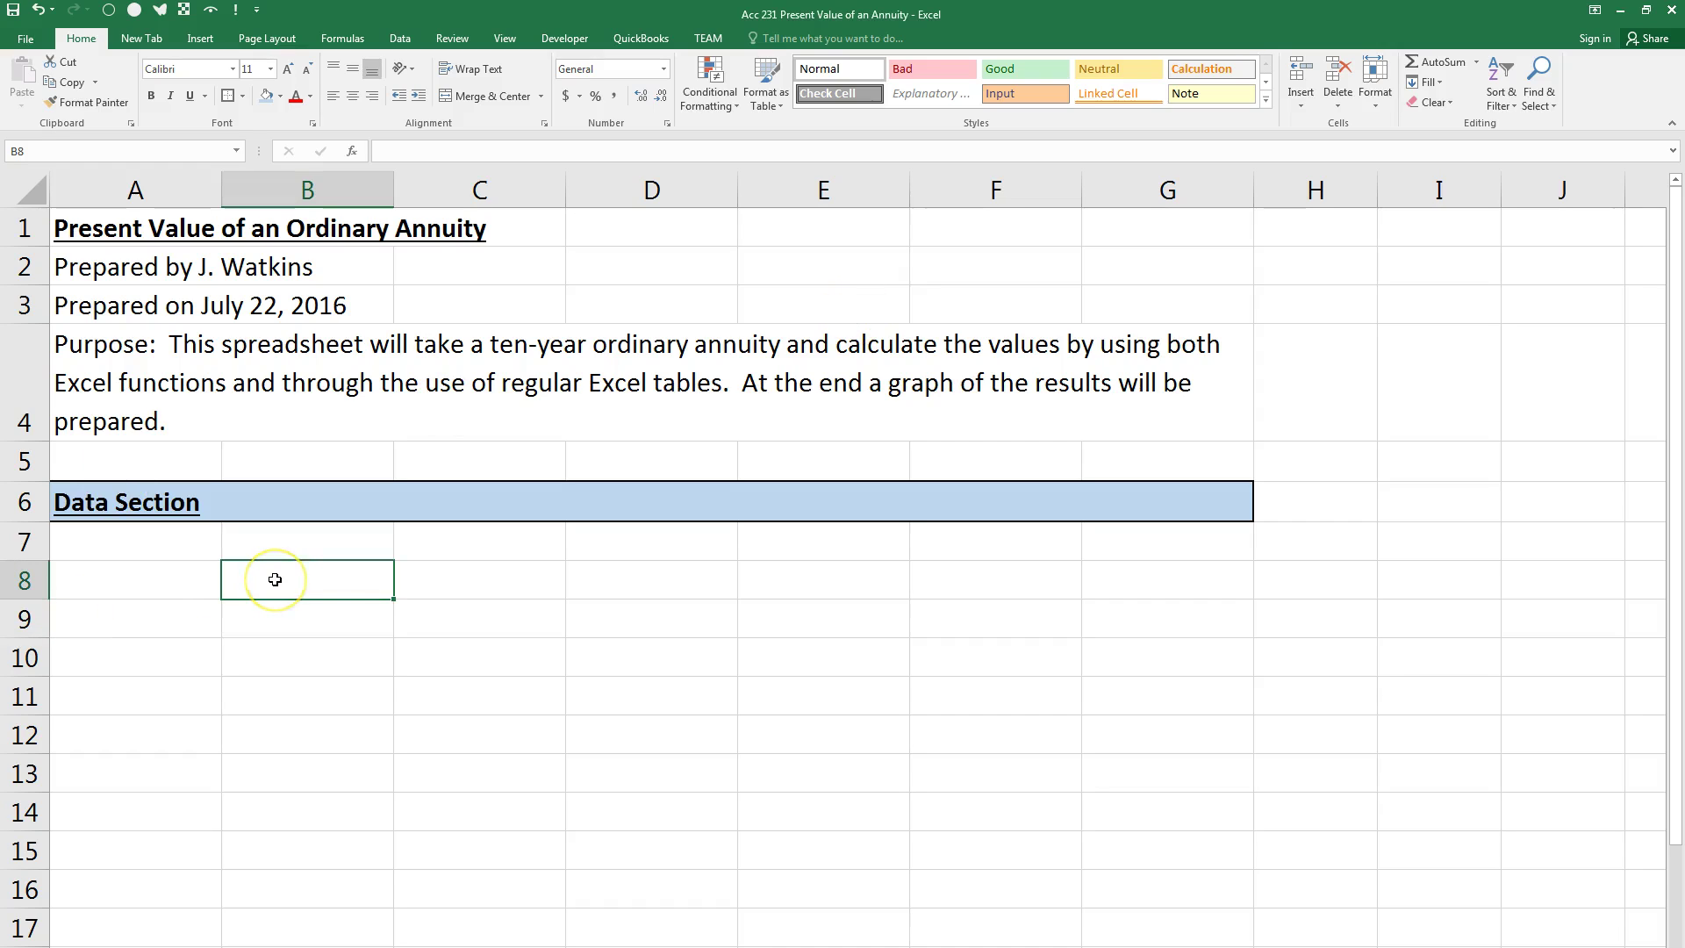
text(Future Value)
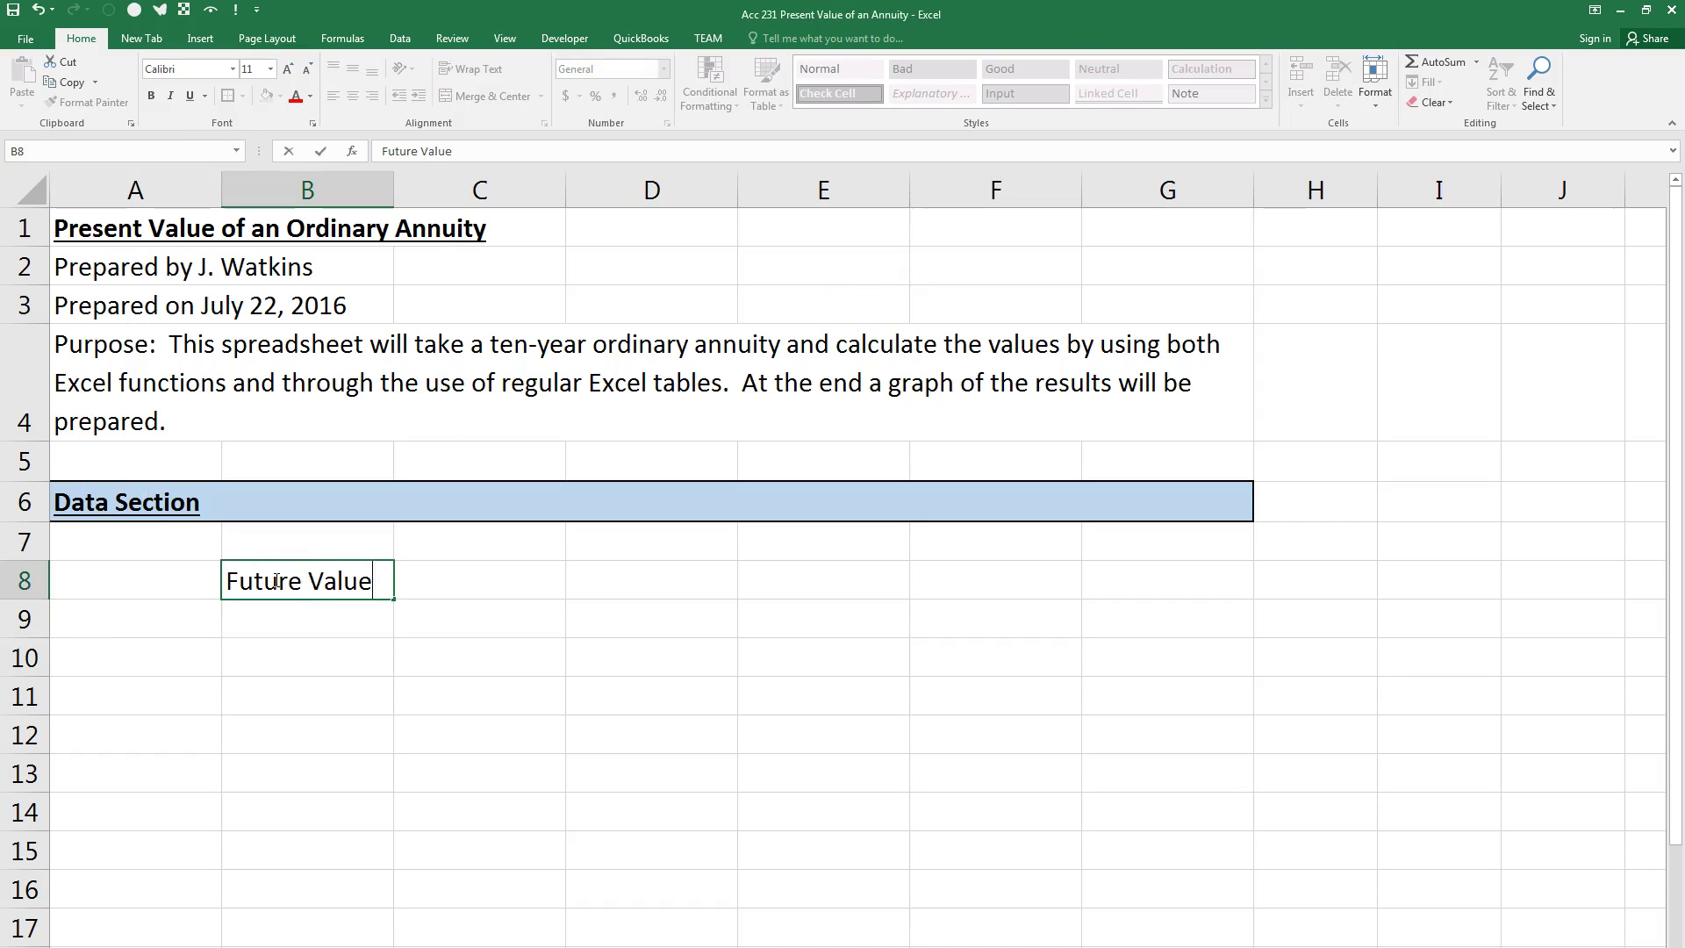
text( of the Annuity)
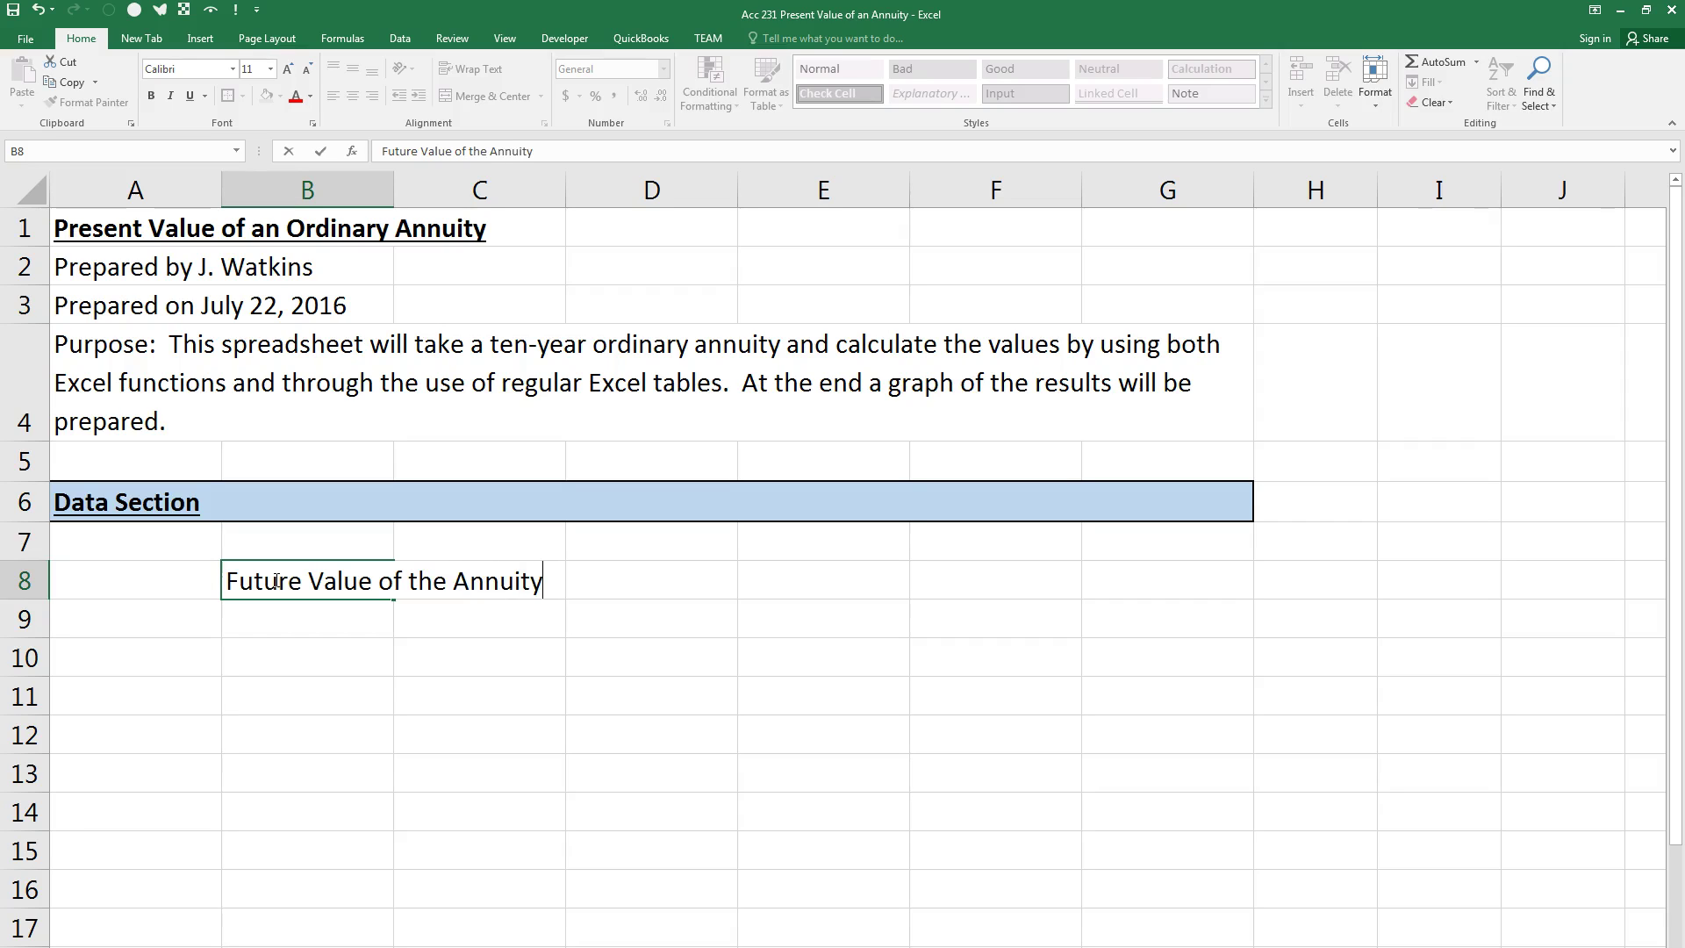
key(Return)
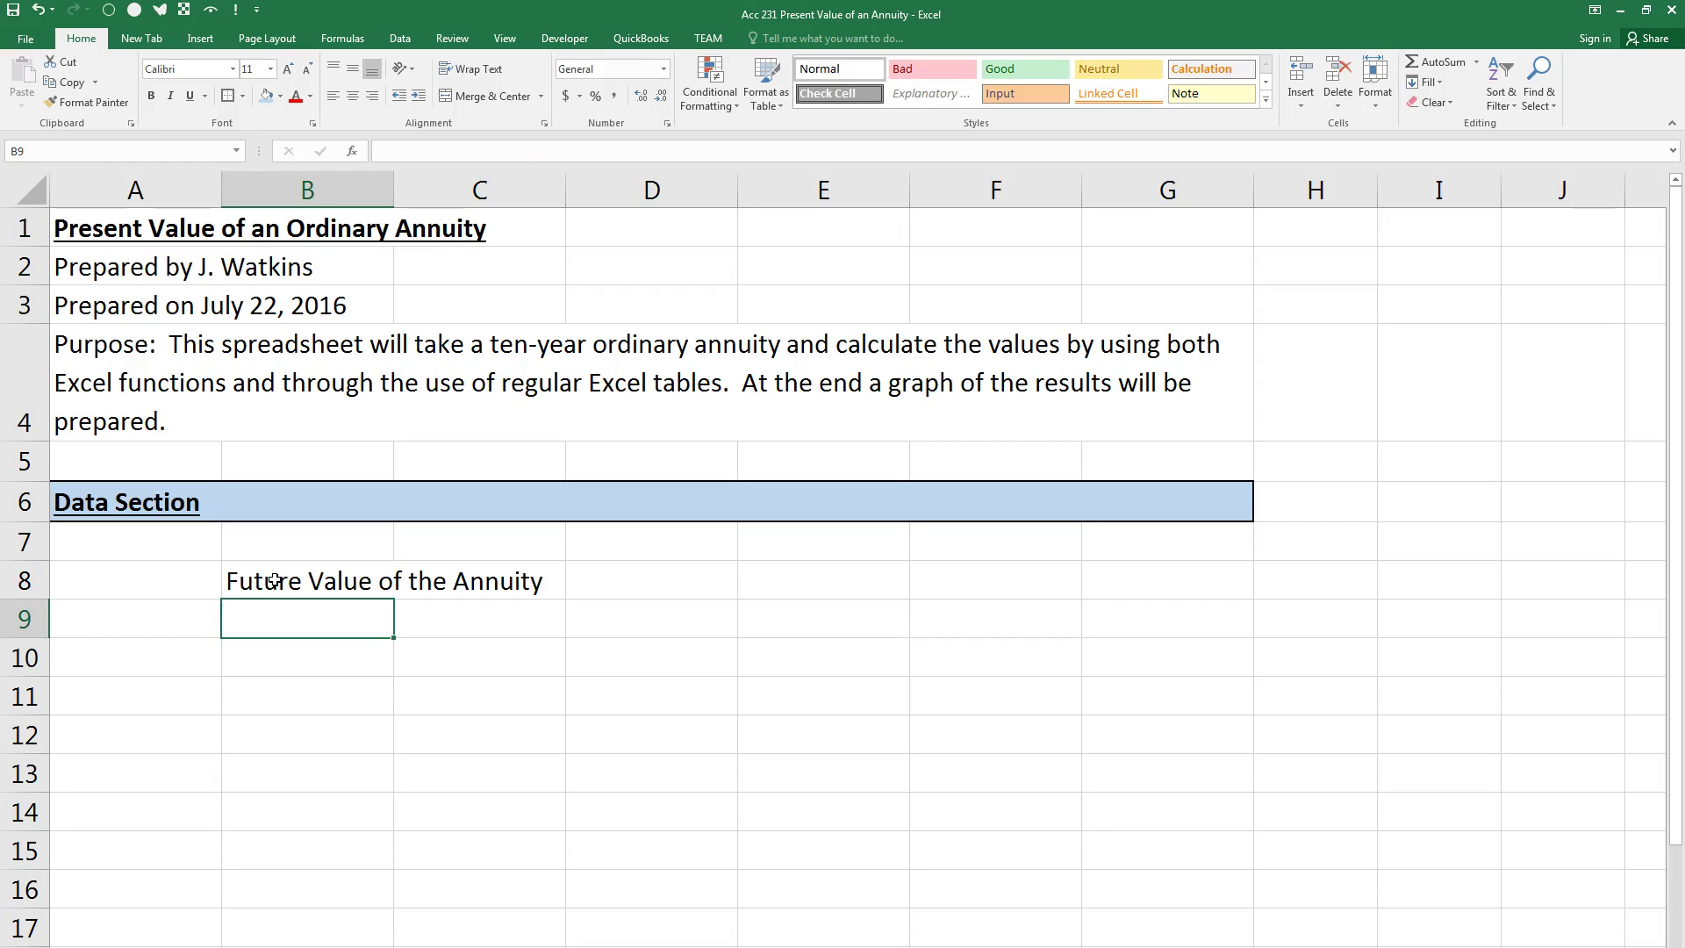
text(Annual )
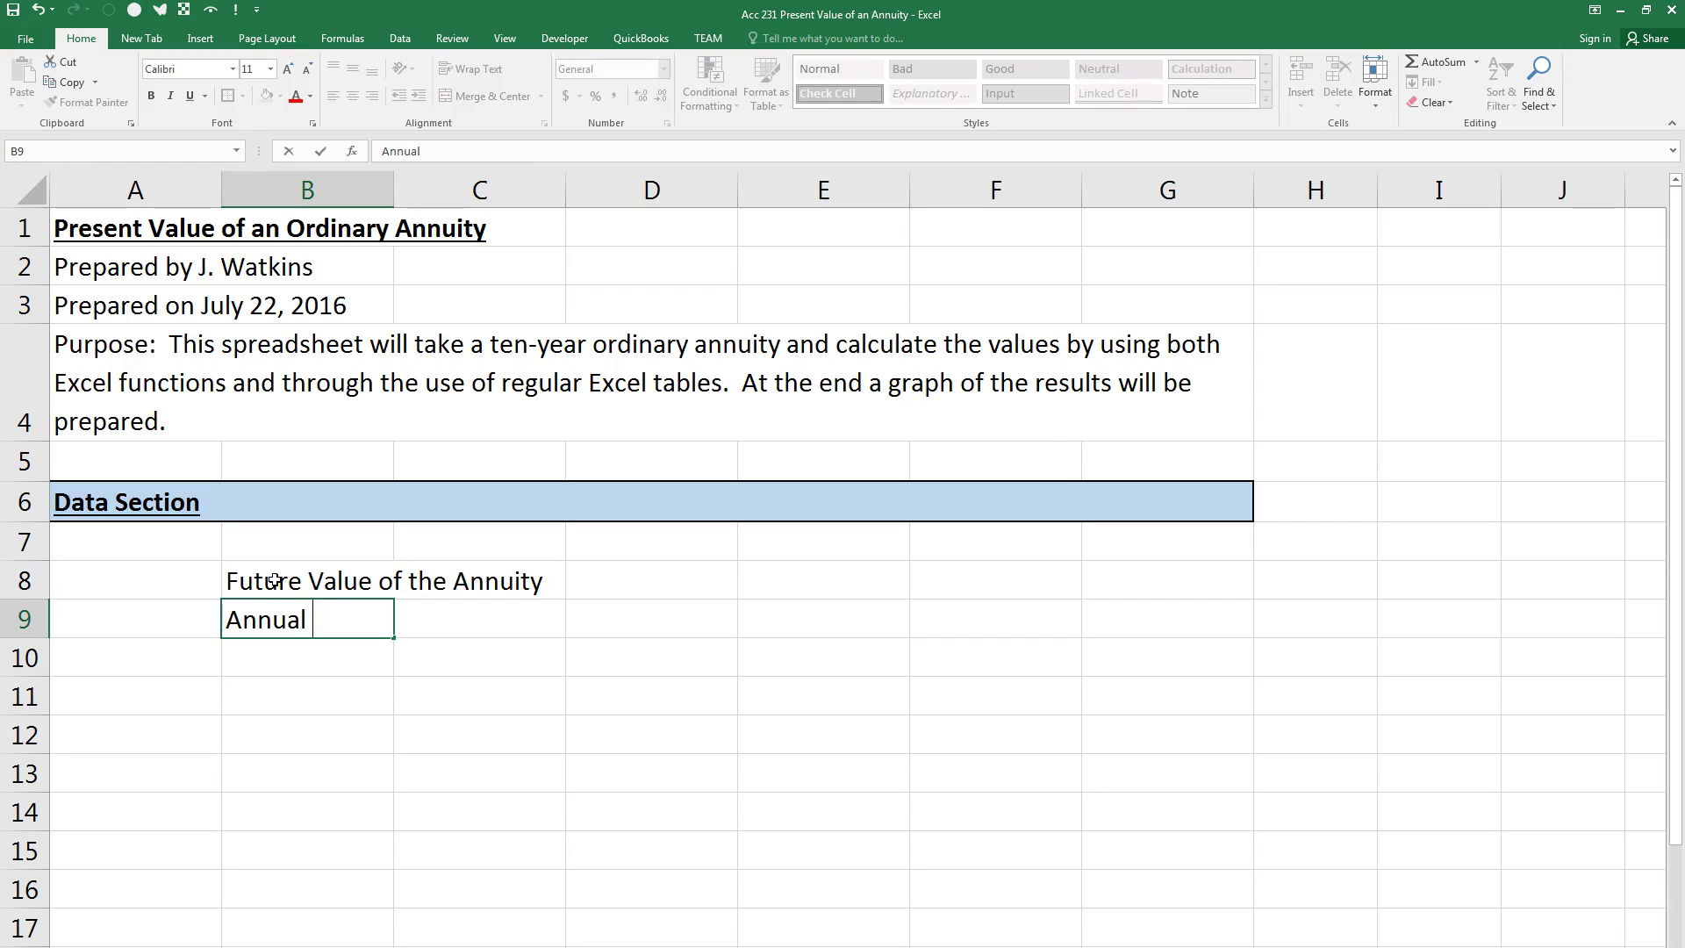
text(Interest Rate)
key(Return)
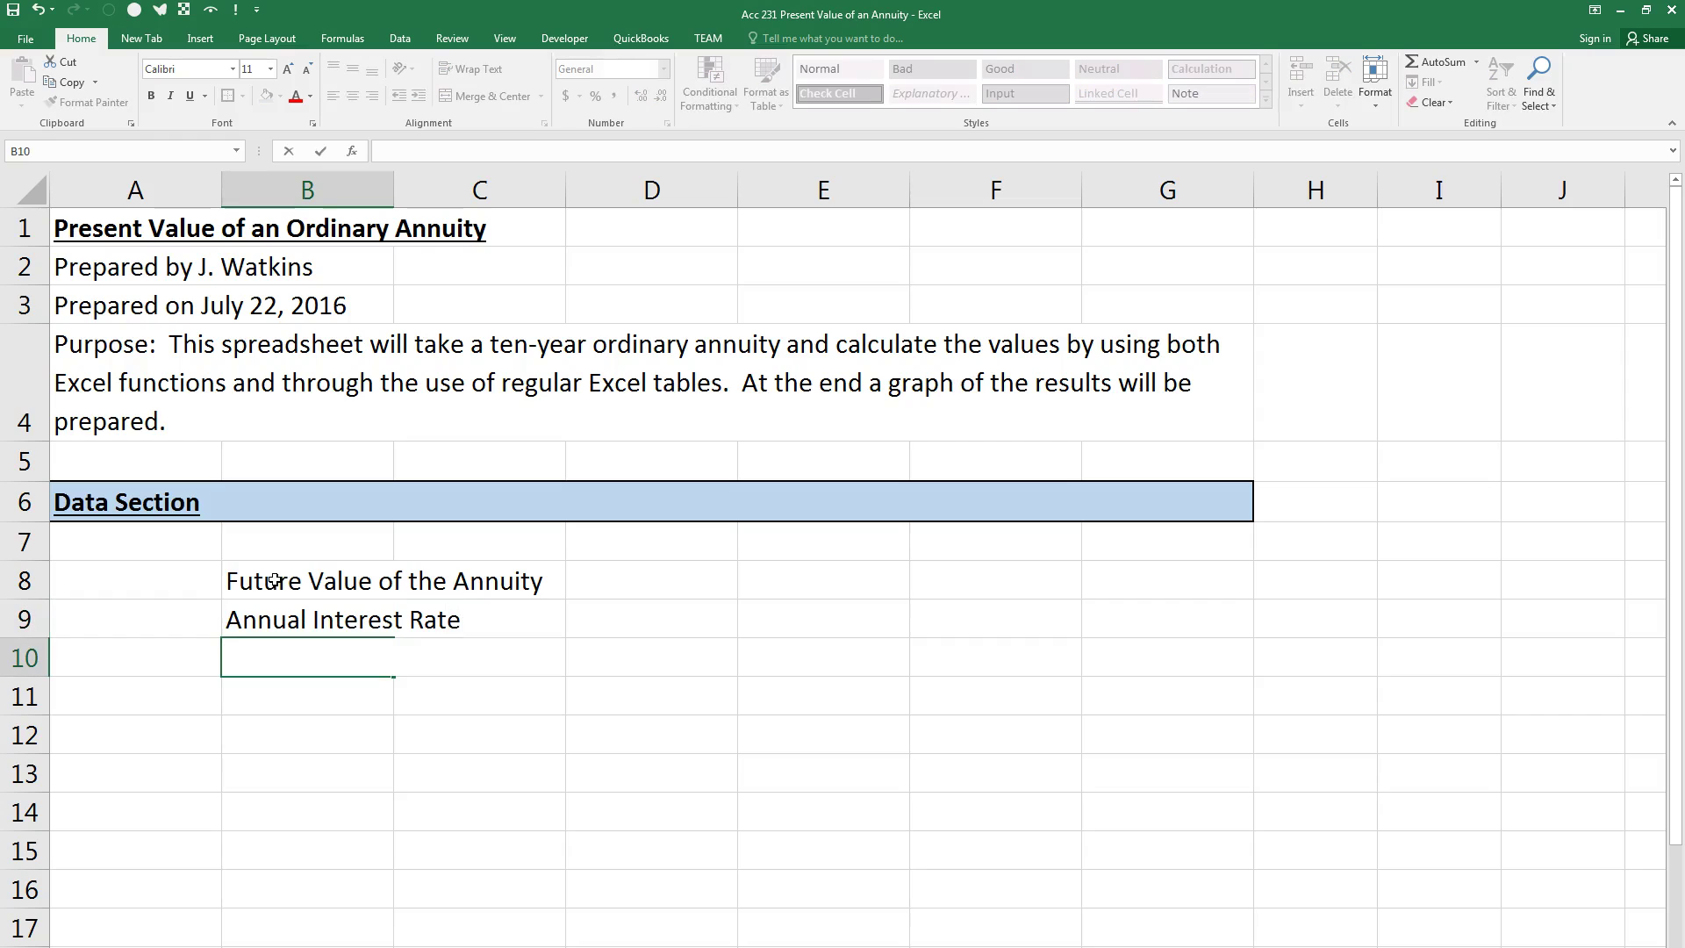
Step: Enter the labels "Annual Annuity Payment", "Number of Years" and "Type of Annuity" in cells B10 through B12
text(Annual)
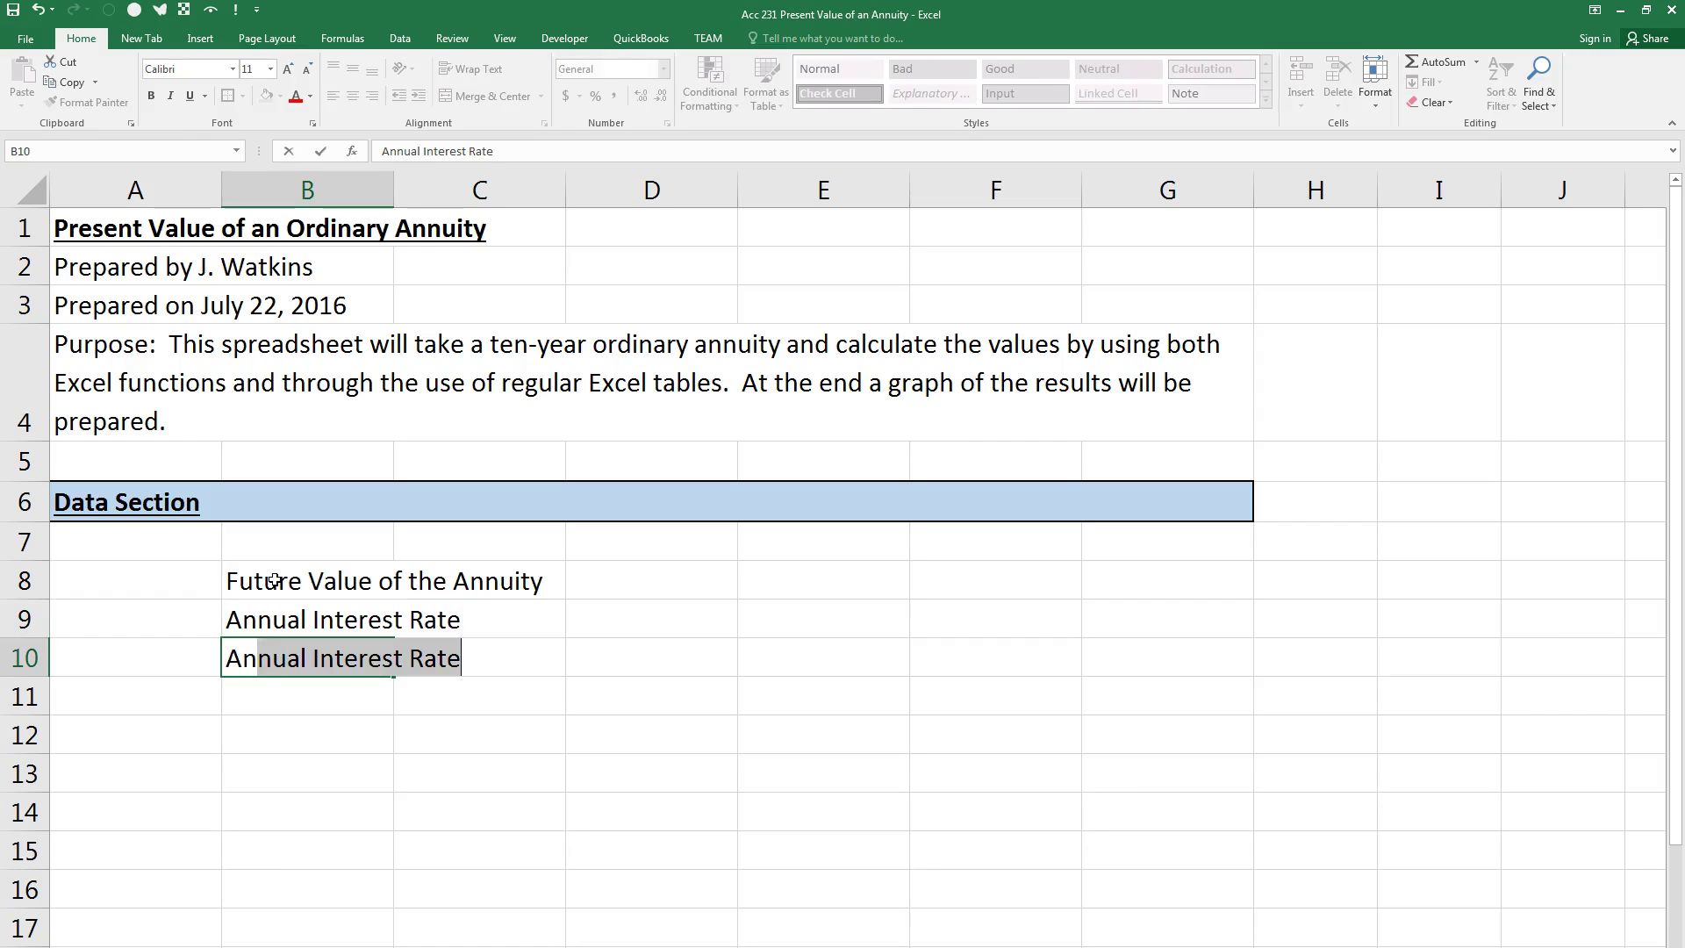
text( Annuit)
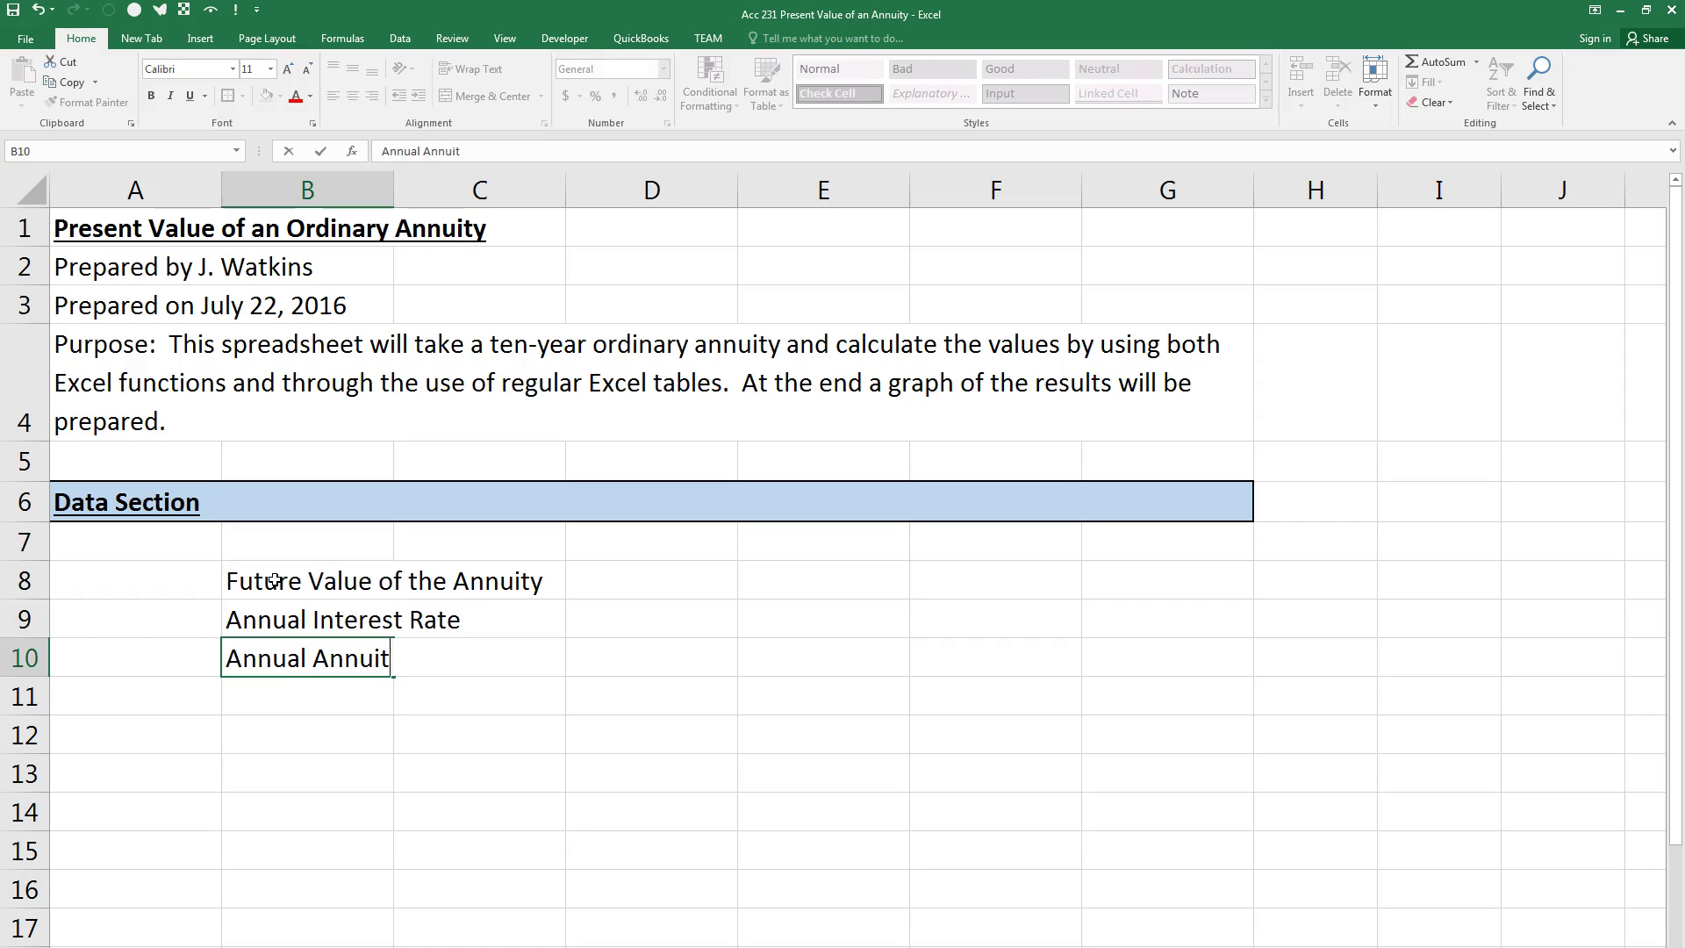
text(y Payment)
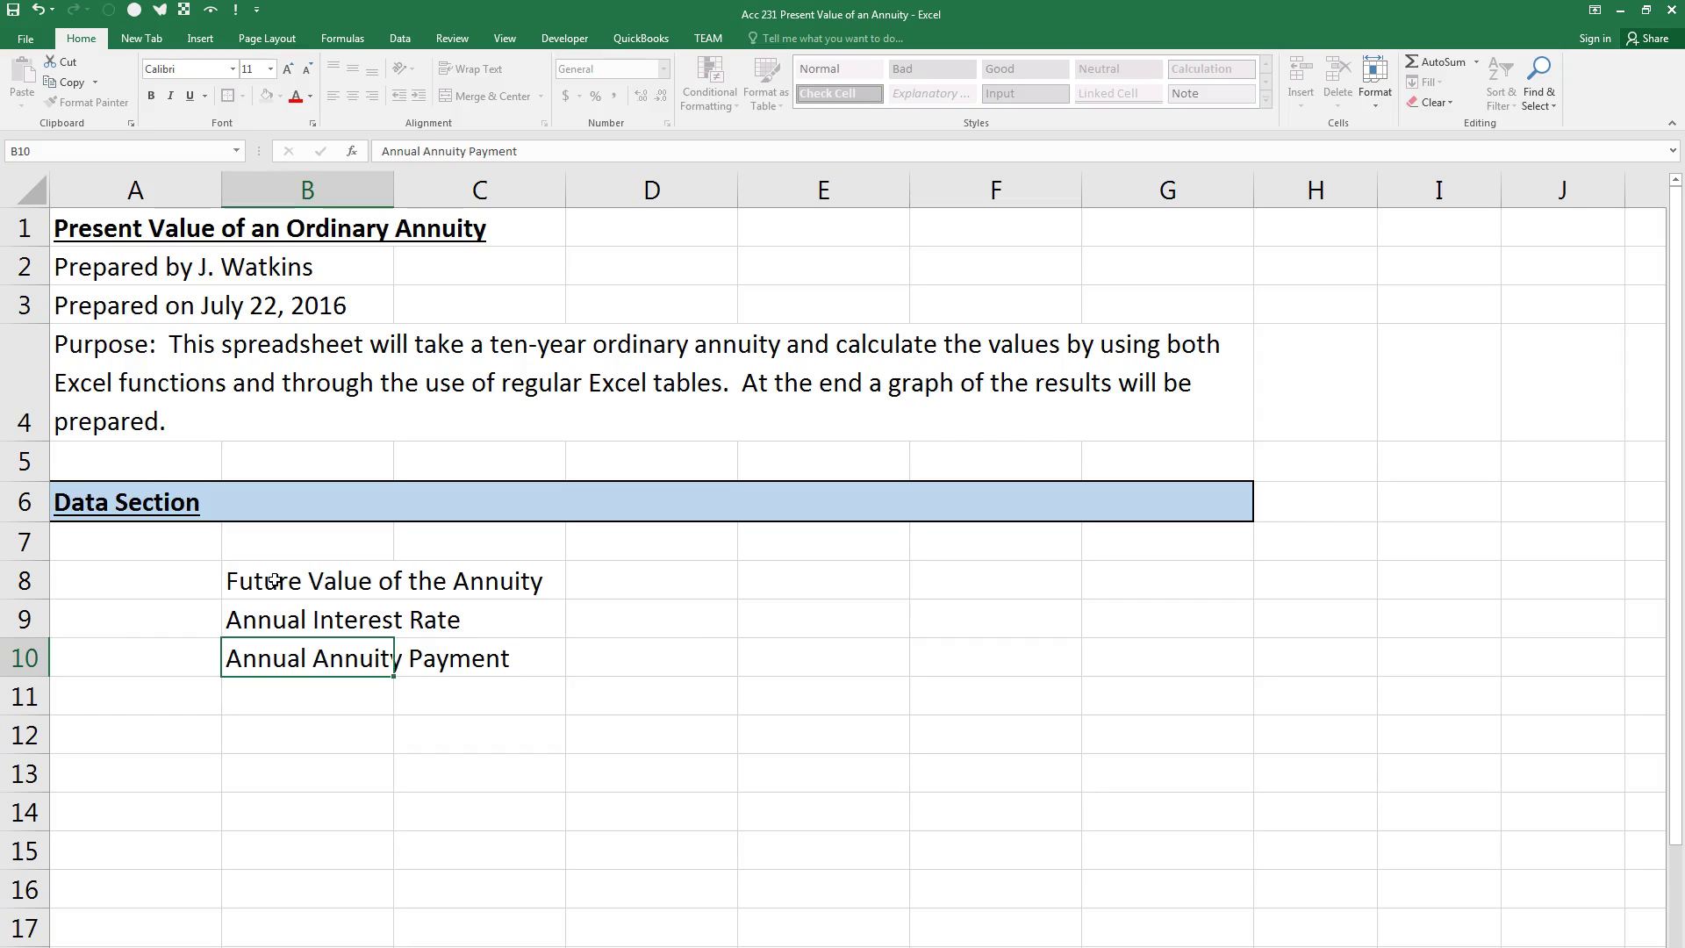
key(Return)
text(Nu)
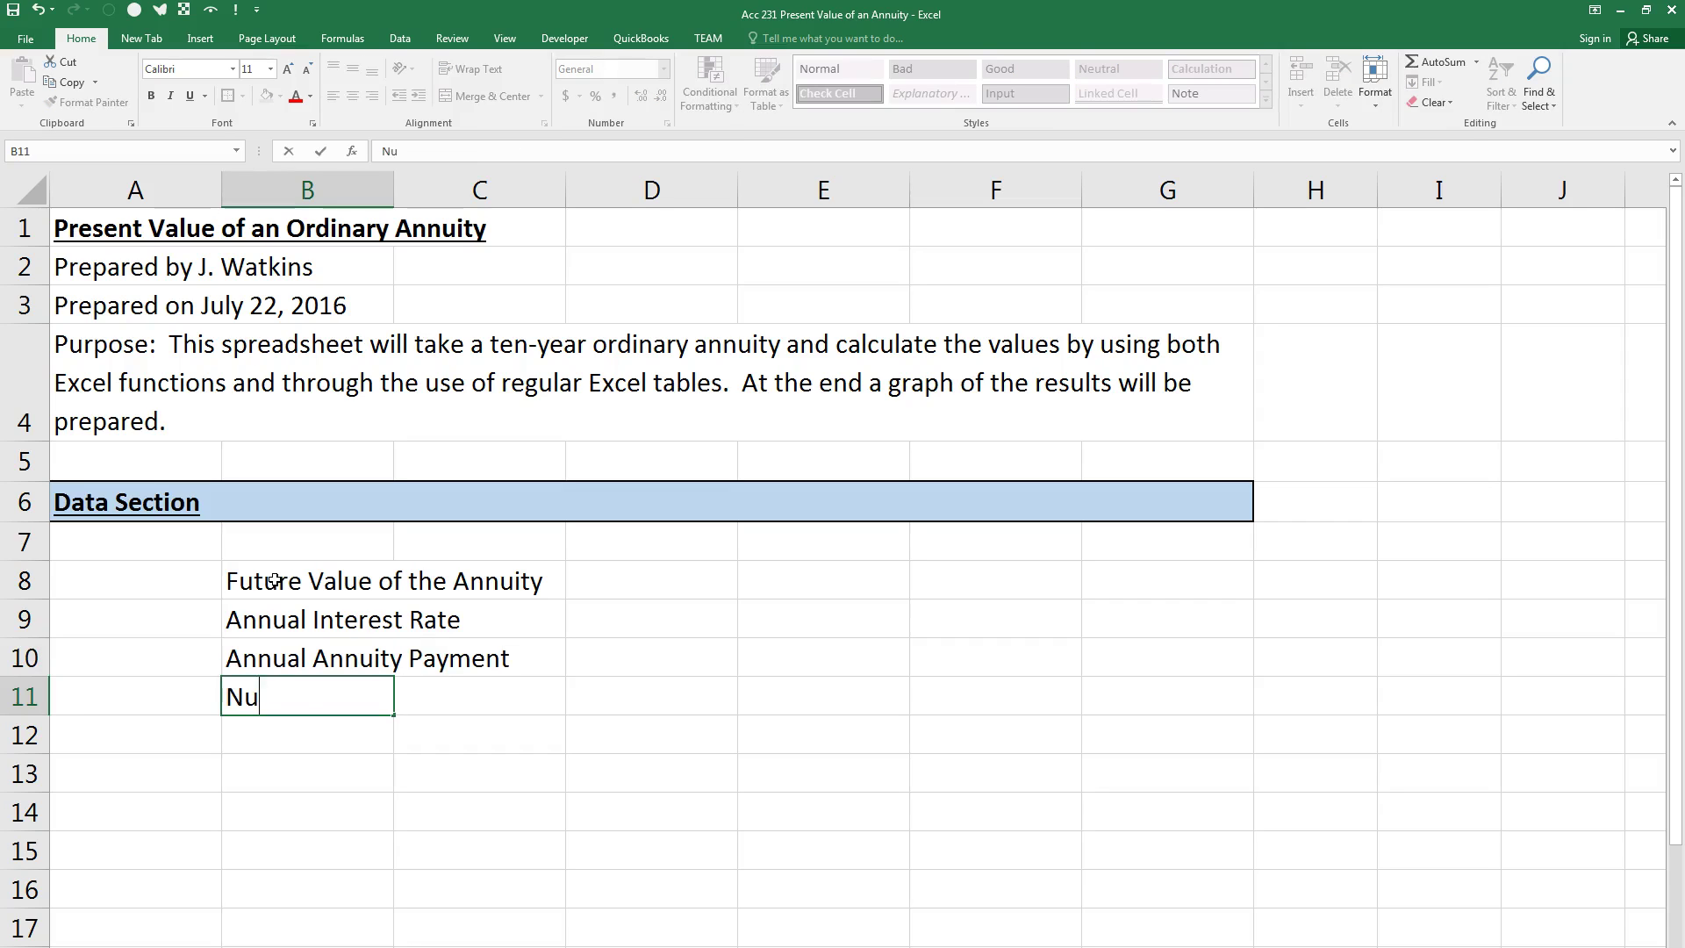
text(mber of Years)
key(Return)
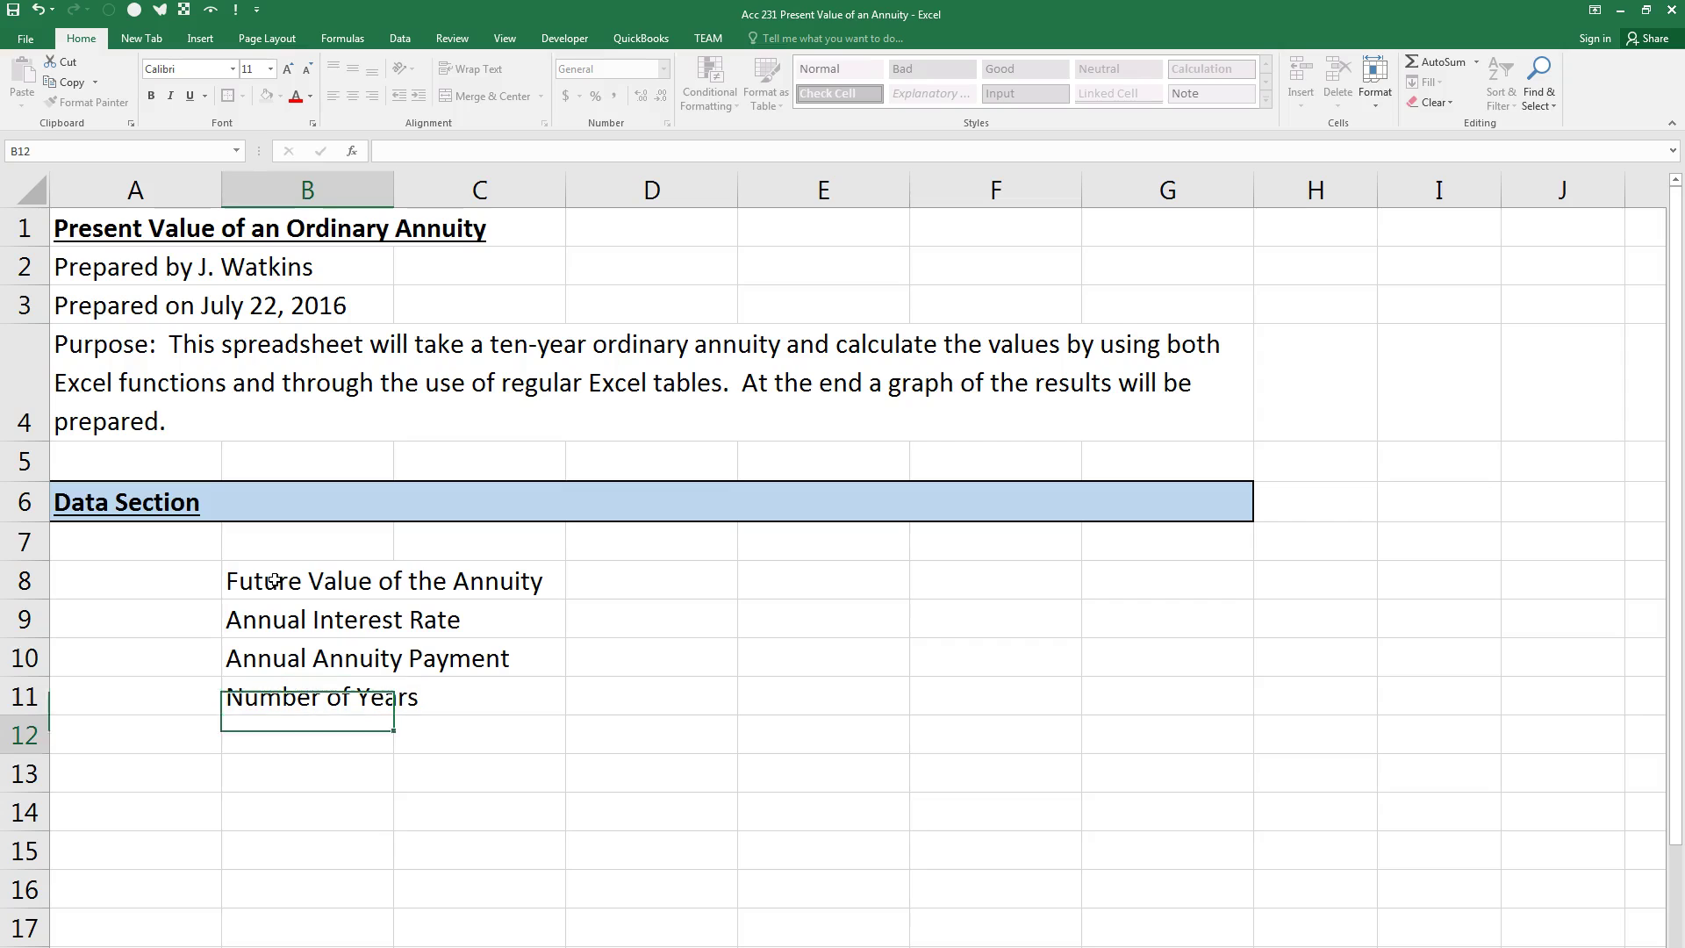
text(Type of Annuity)
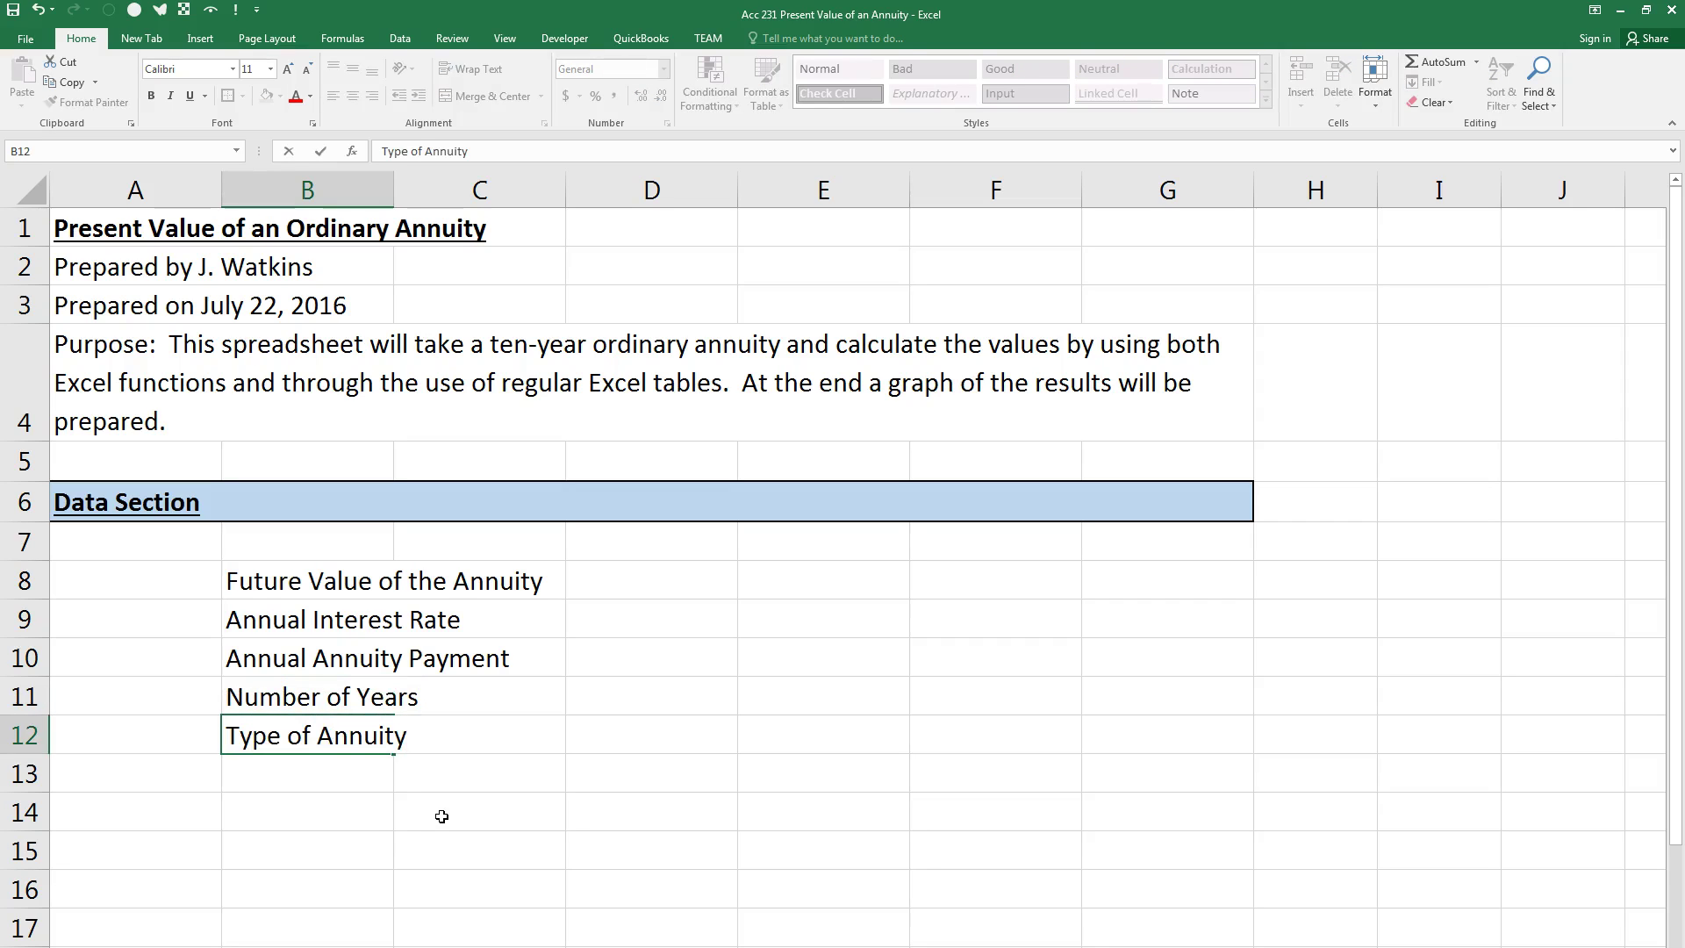
Step: Create cell names for C8 through C12 from the labels in the left column of the range B8:C12
drag(331, 593, 455, 737)
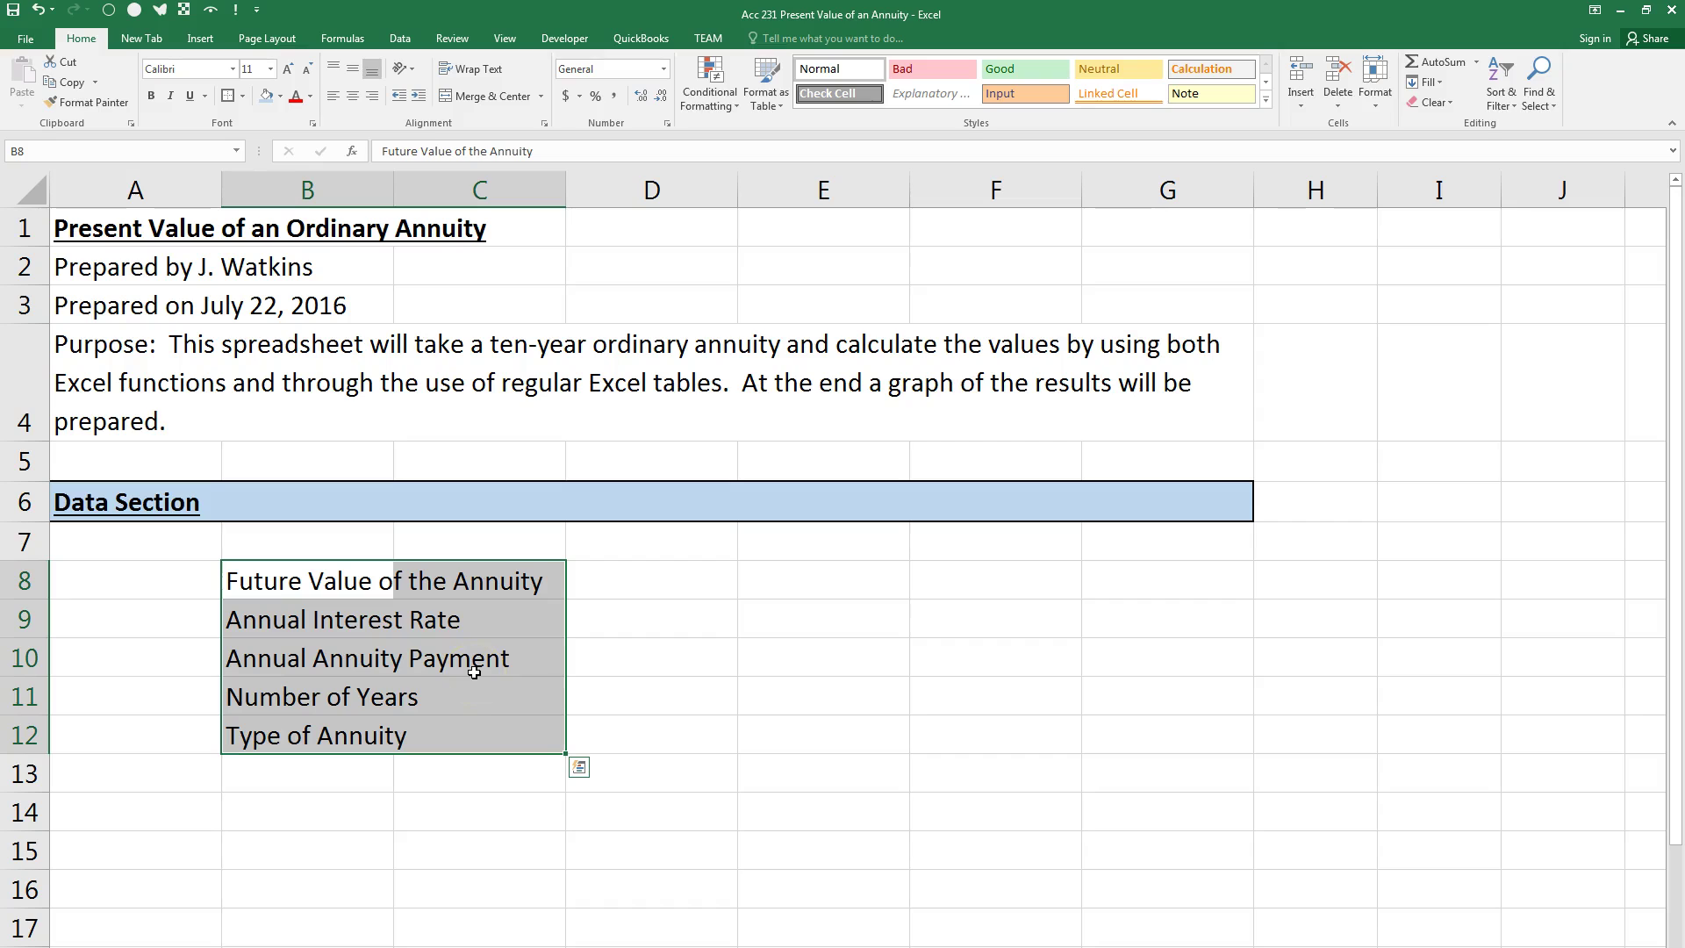
key(ctrl+shift+F3)
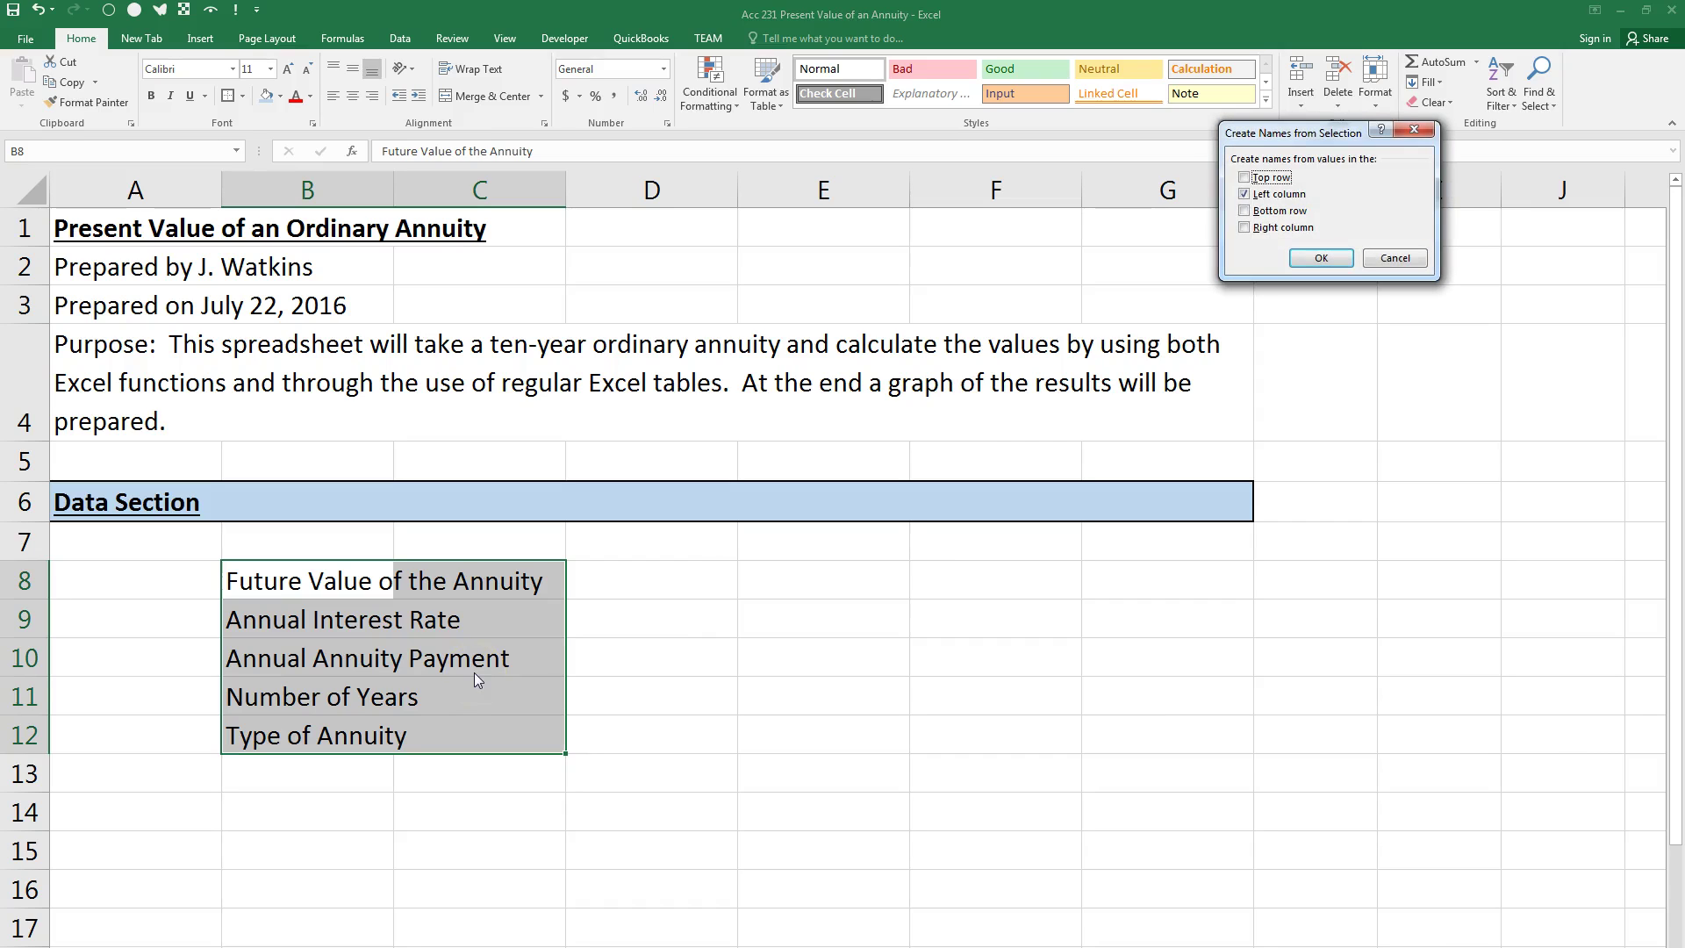
click(1310, 264)
click(1325, 262)
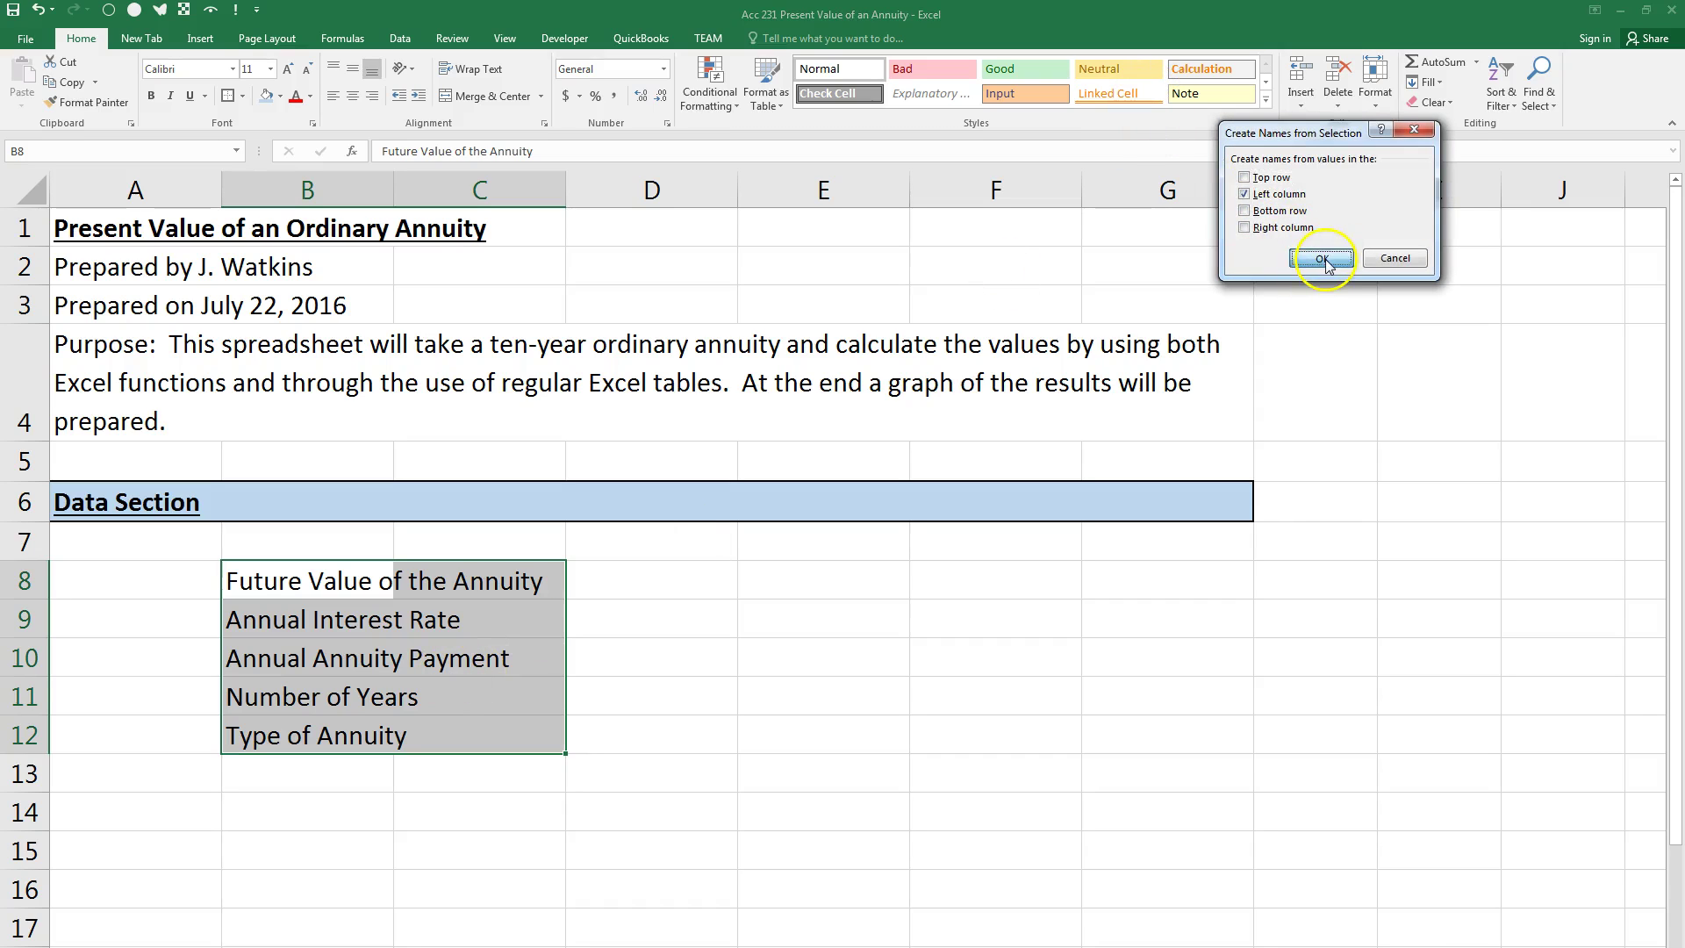
Step: Move the named cells C8:C12 to E8:E12, so that the names move with them
drag(483, 575, 470, 723)
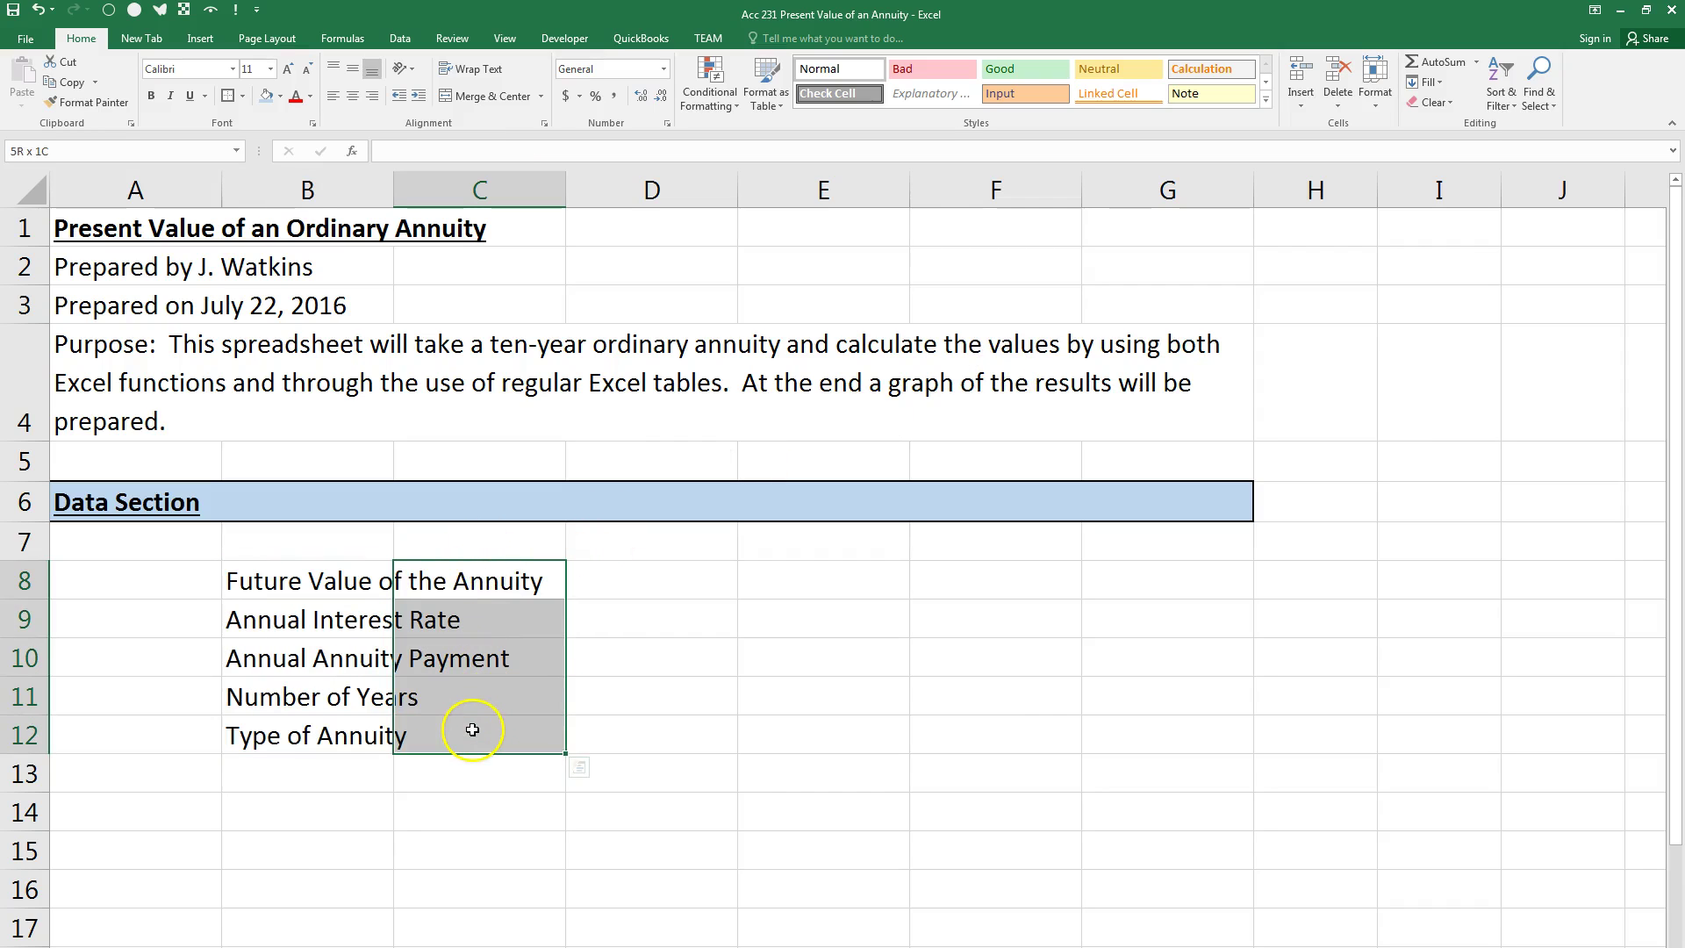
key(ctrl+c)
click(779, 584)
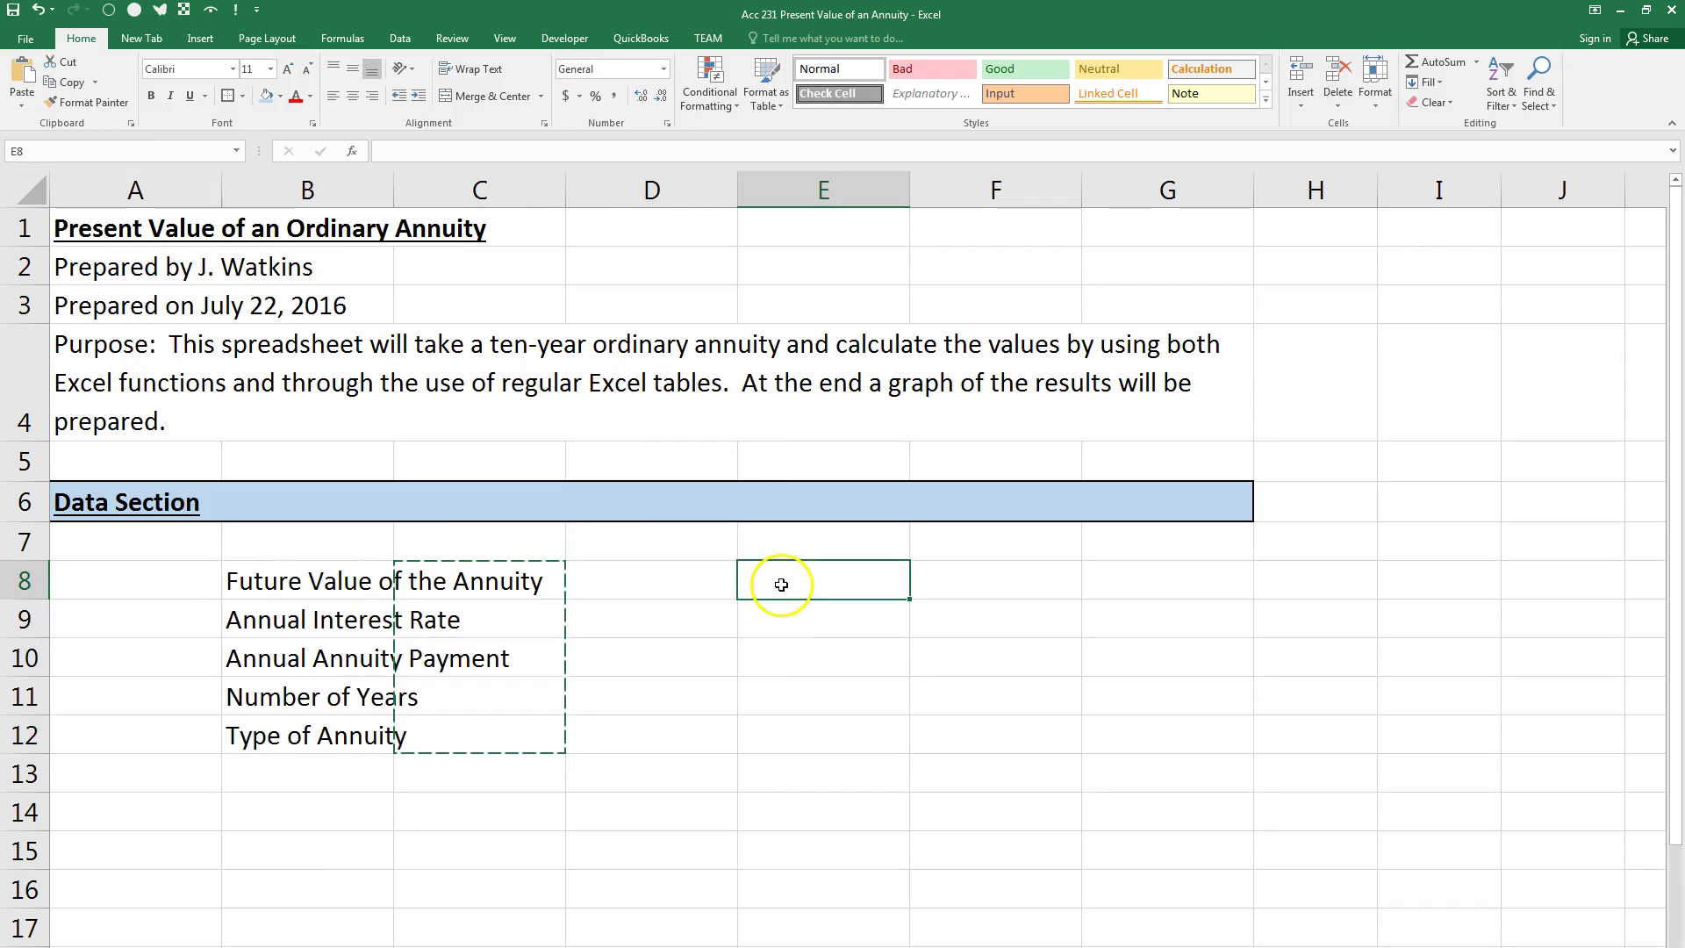
key(Return)
Step: Check the names assigned to each of the cells E8 through E12
click(780, 584)
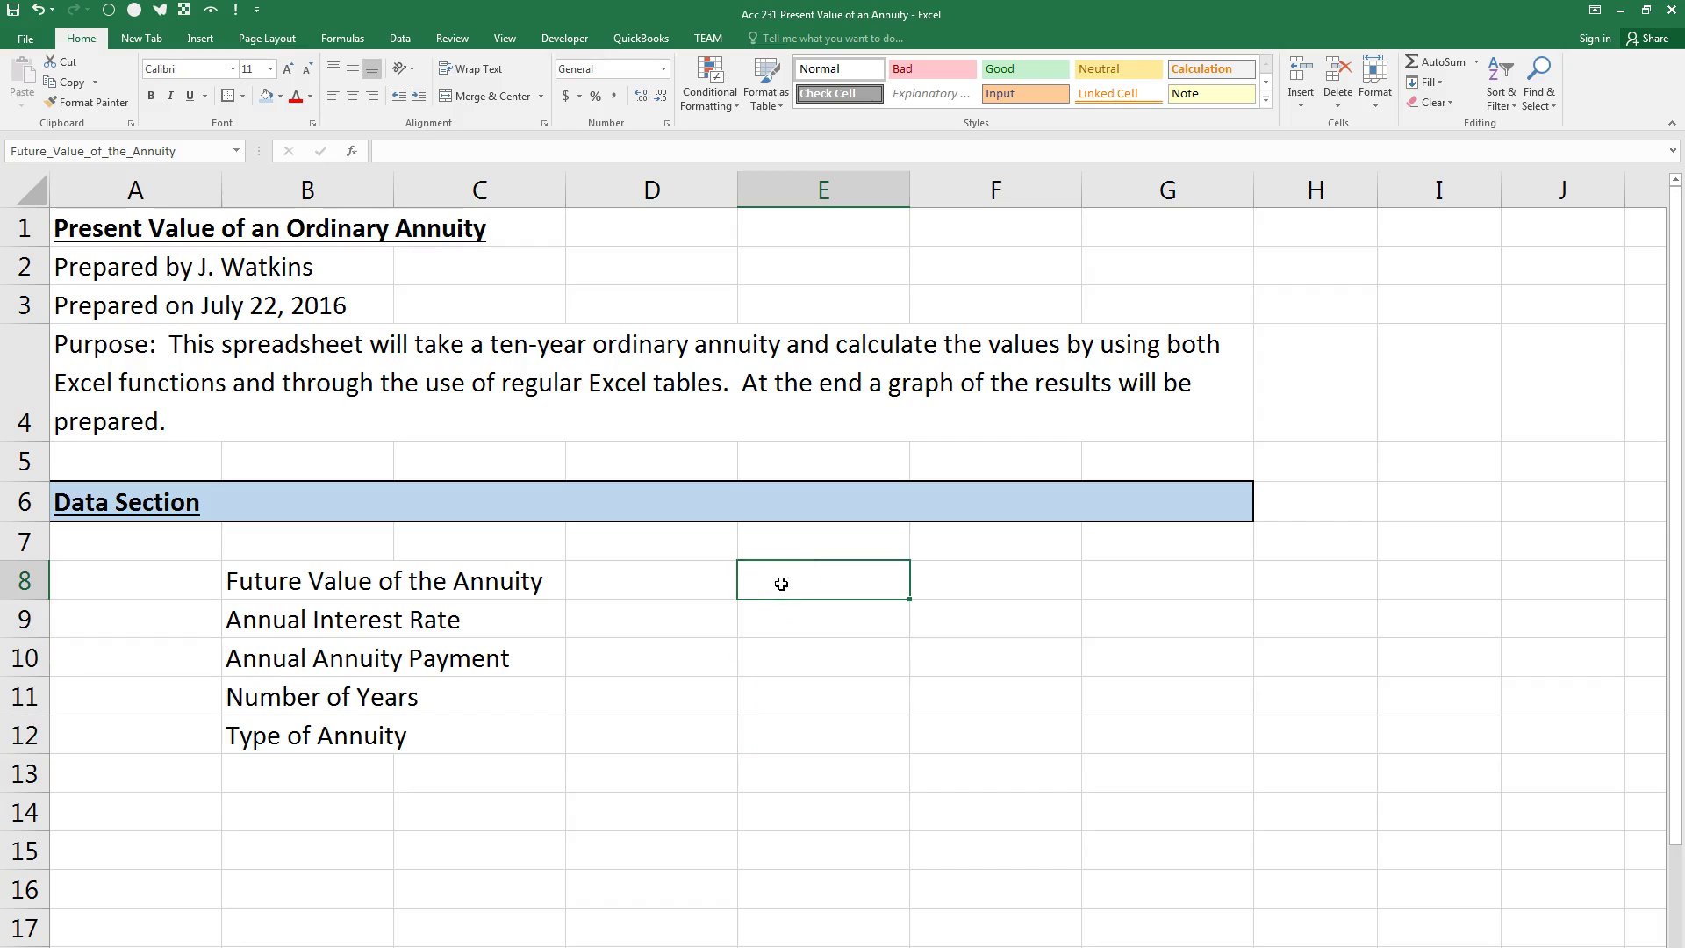
click(876, 626)
click(864, 664)
click(853, 694)
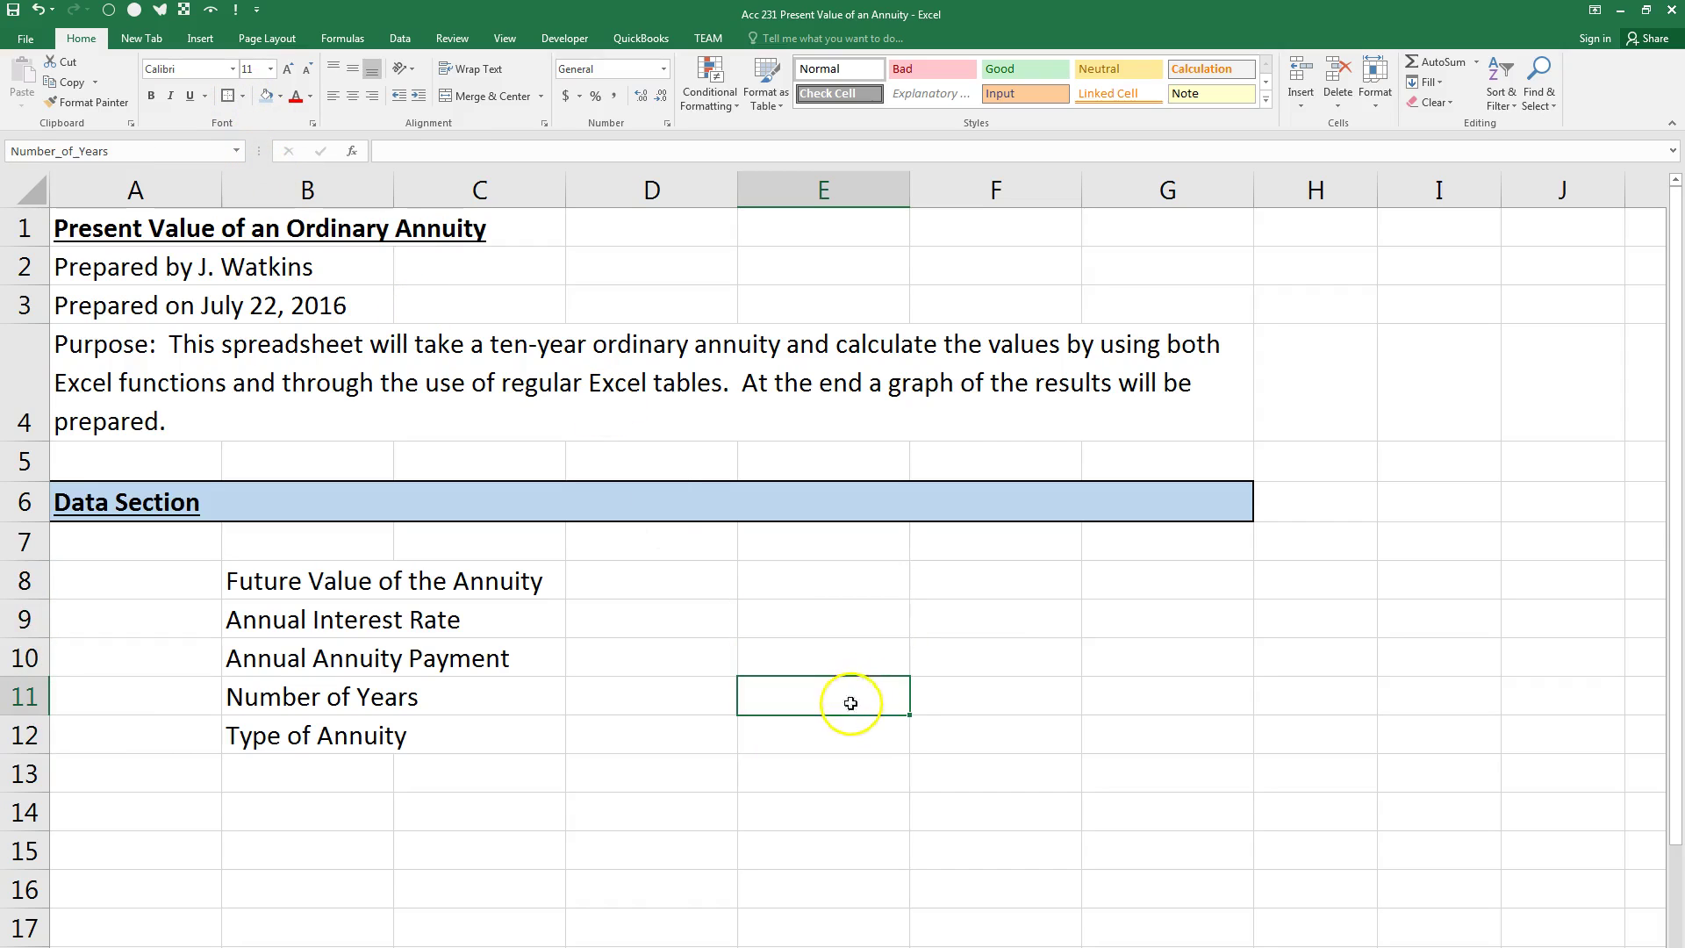
click(838, 727)
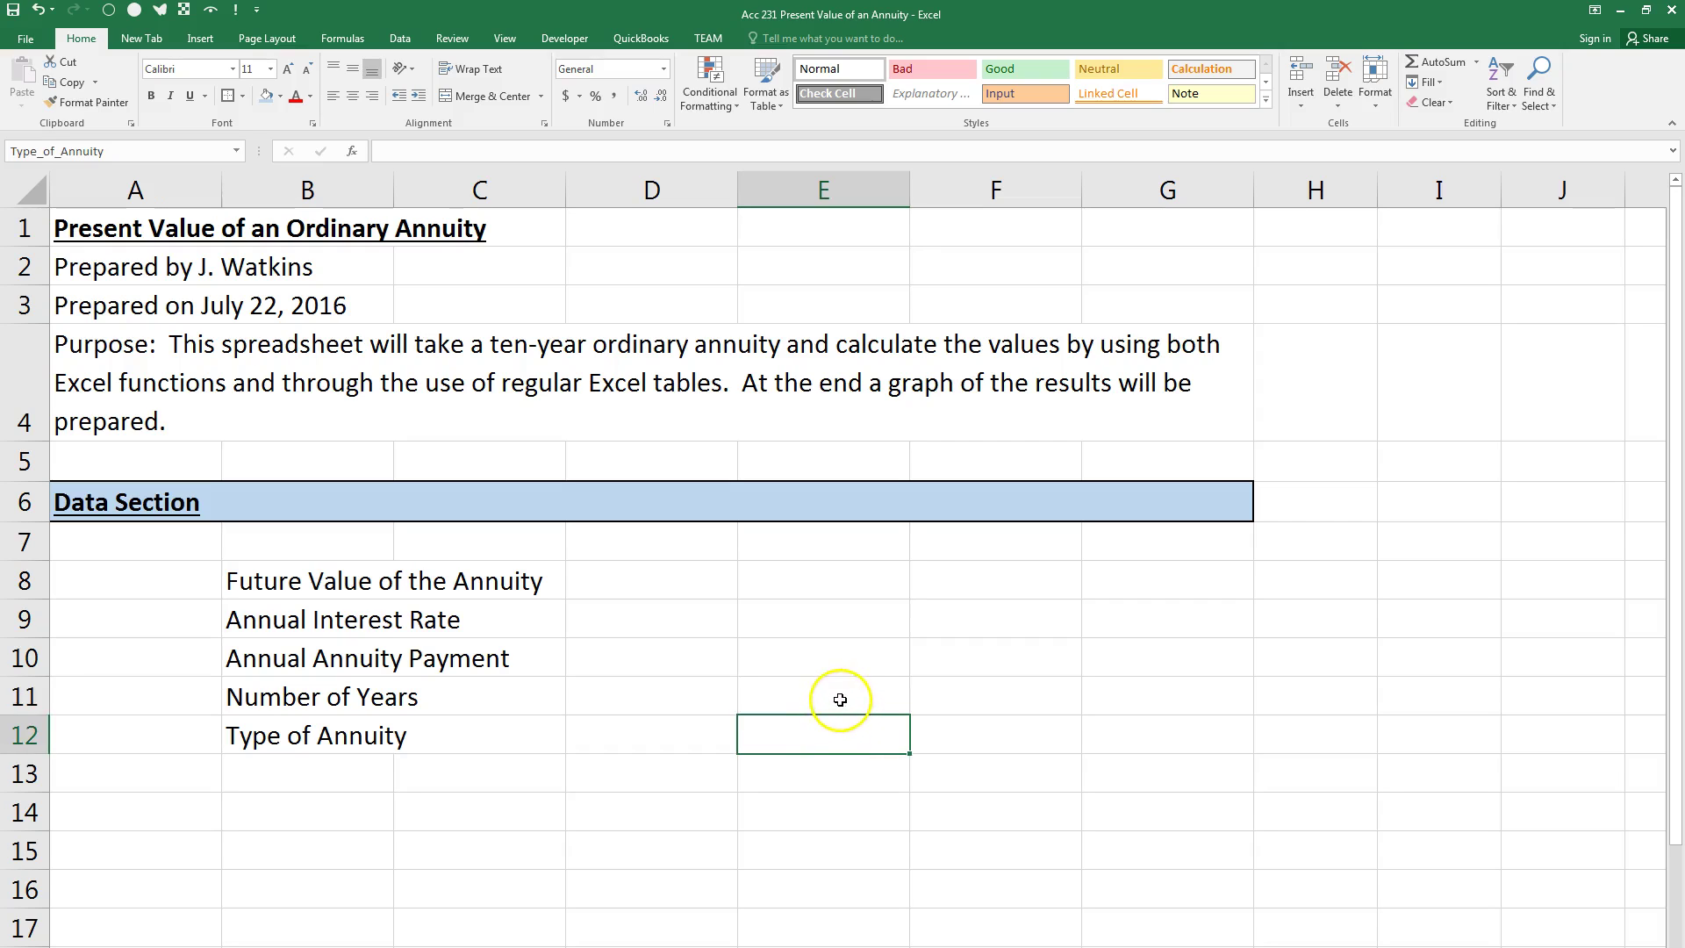
Step: Enter 10 for the number of years in cell E11 and 0 for the type of annuity in cell E12
click(838, 693)
text(10)
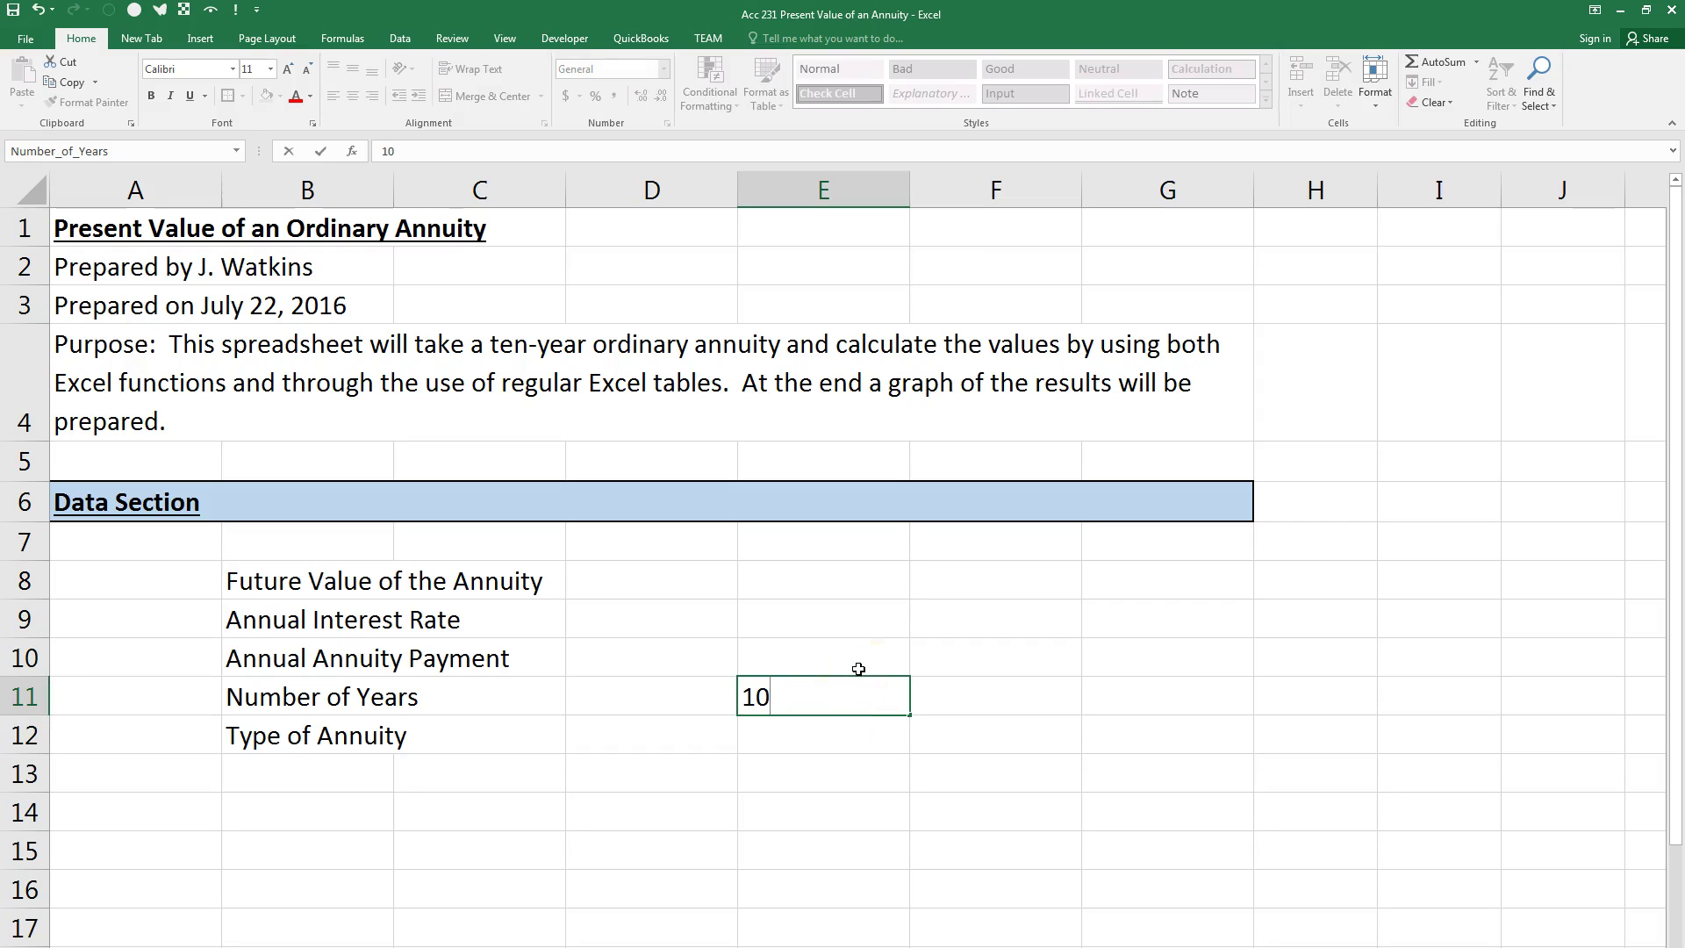
click(832, 737)
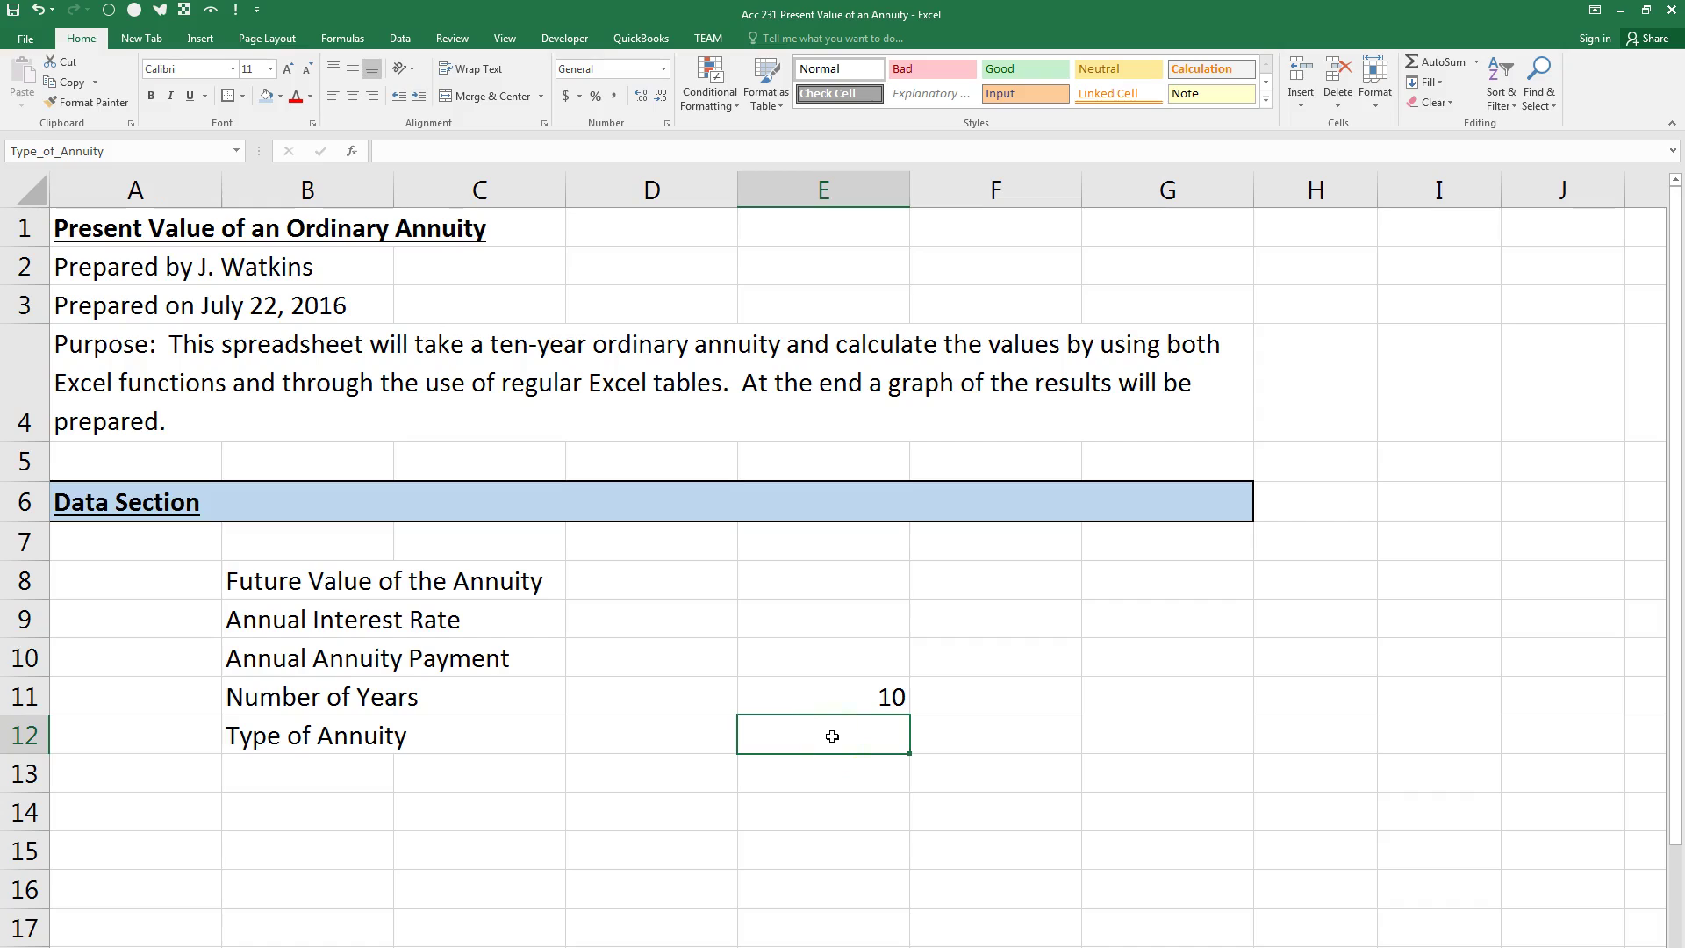
text(0)
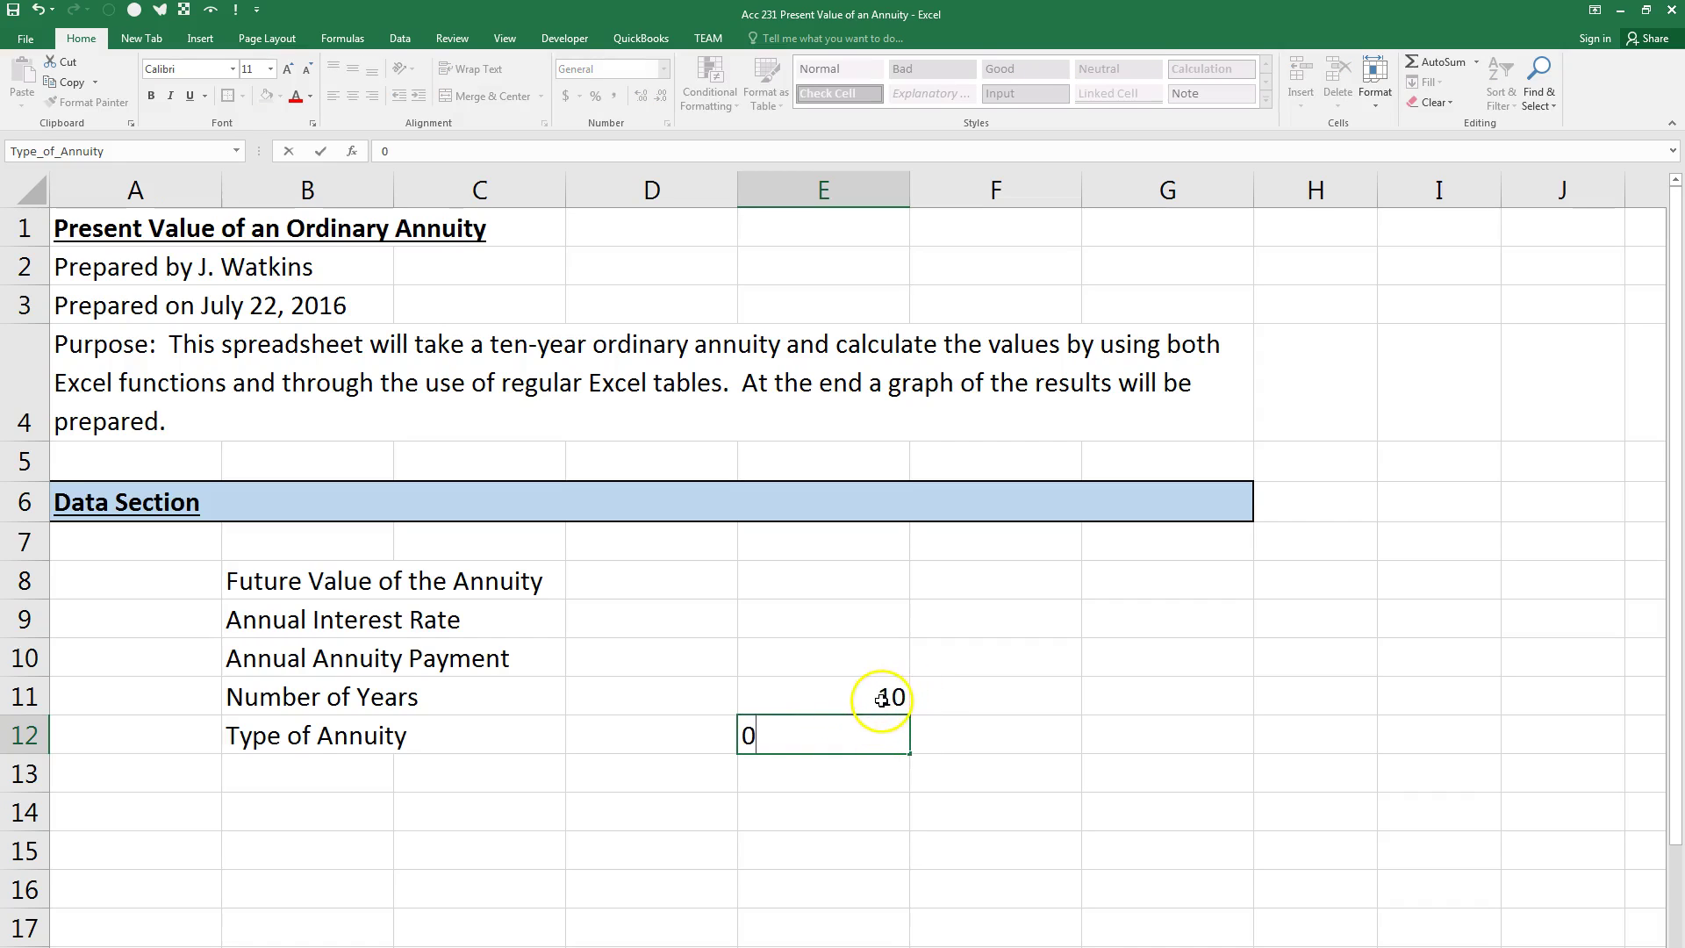
Step: Add the note "(0 = ordinary annuity)" in cell F12 beside the annuity type value
click(979, 749)
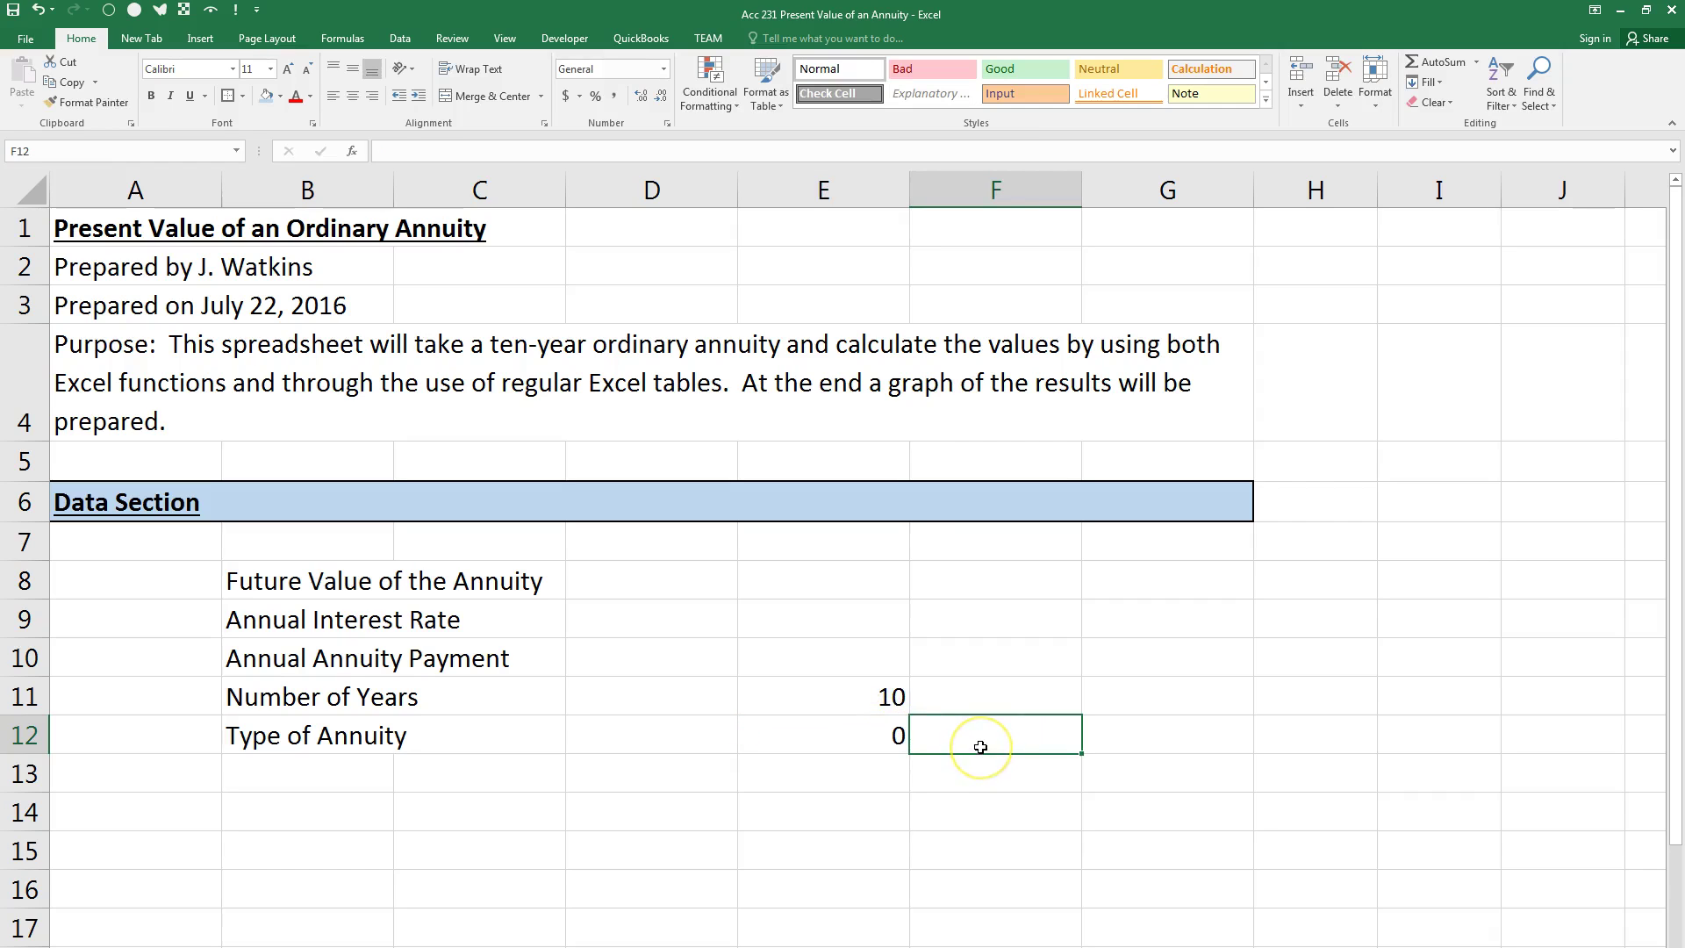
text((0 = ordinary annuity)
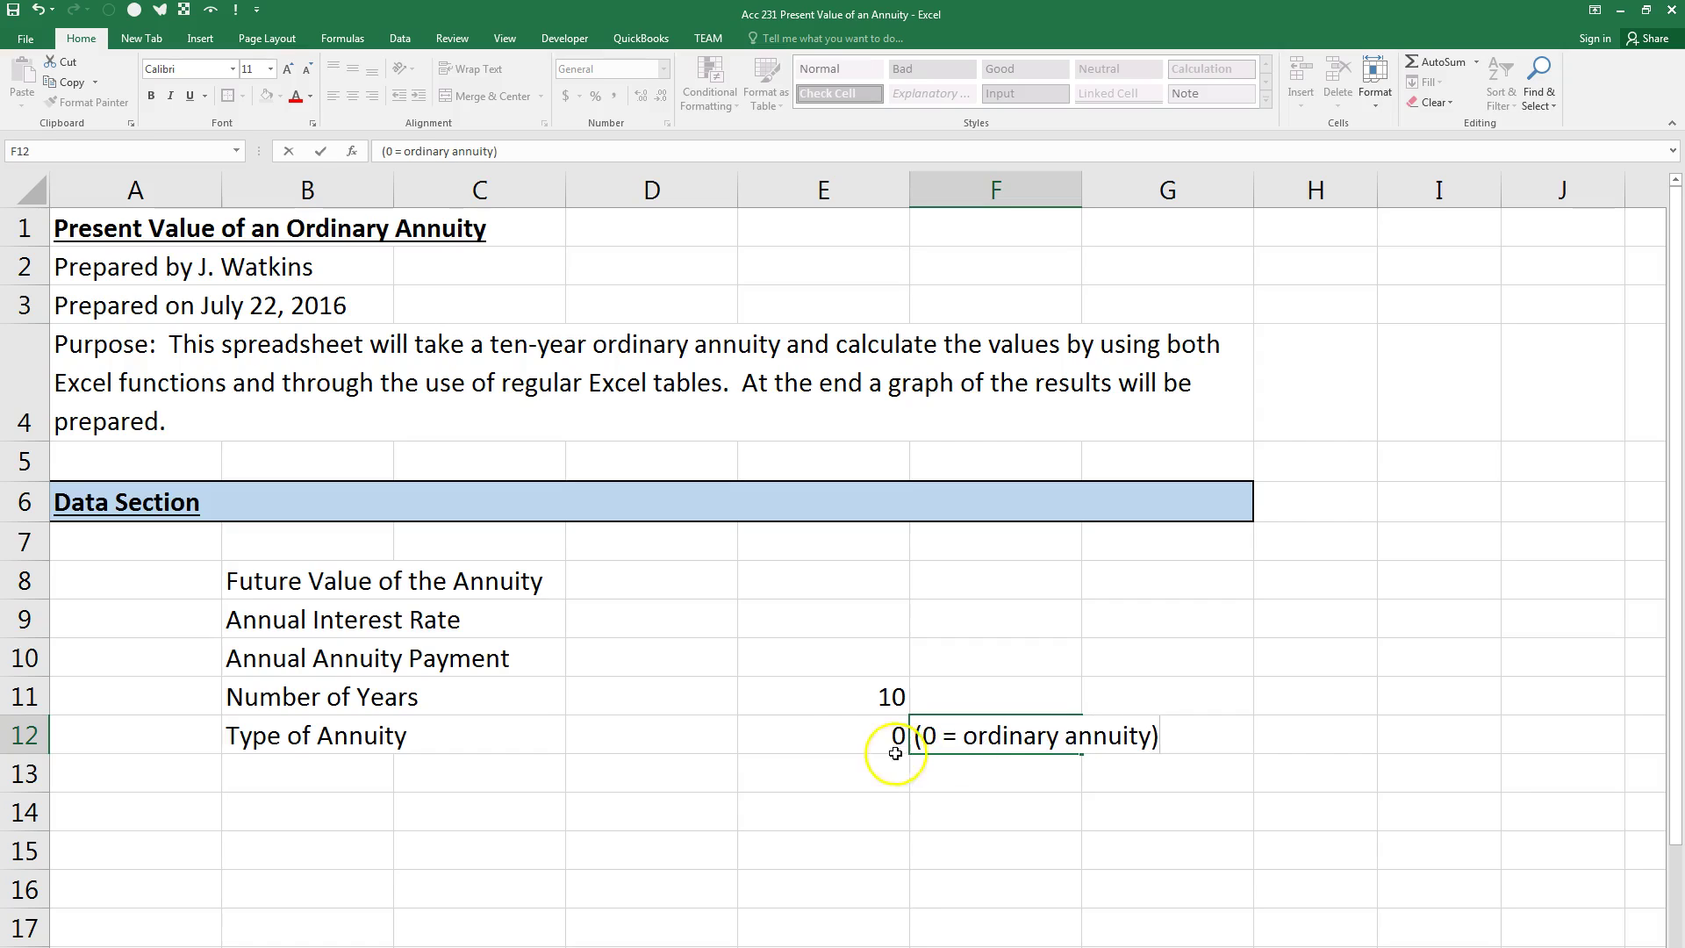
text())
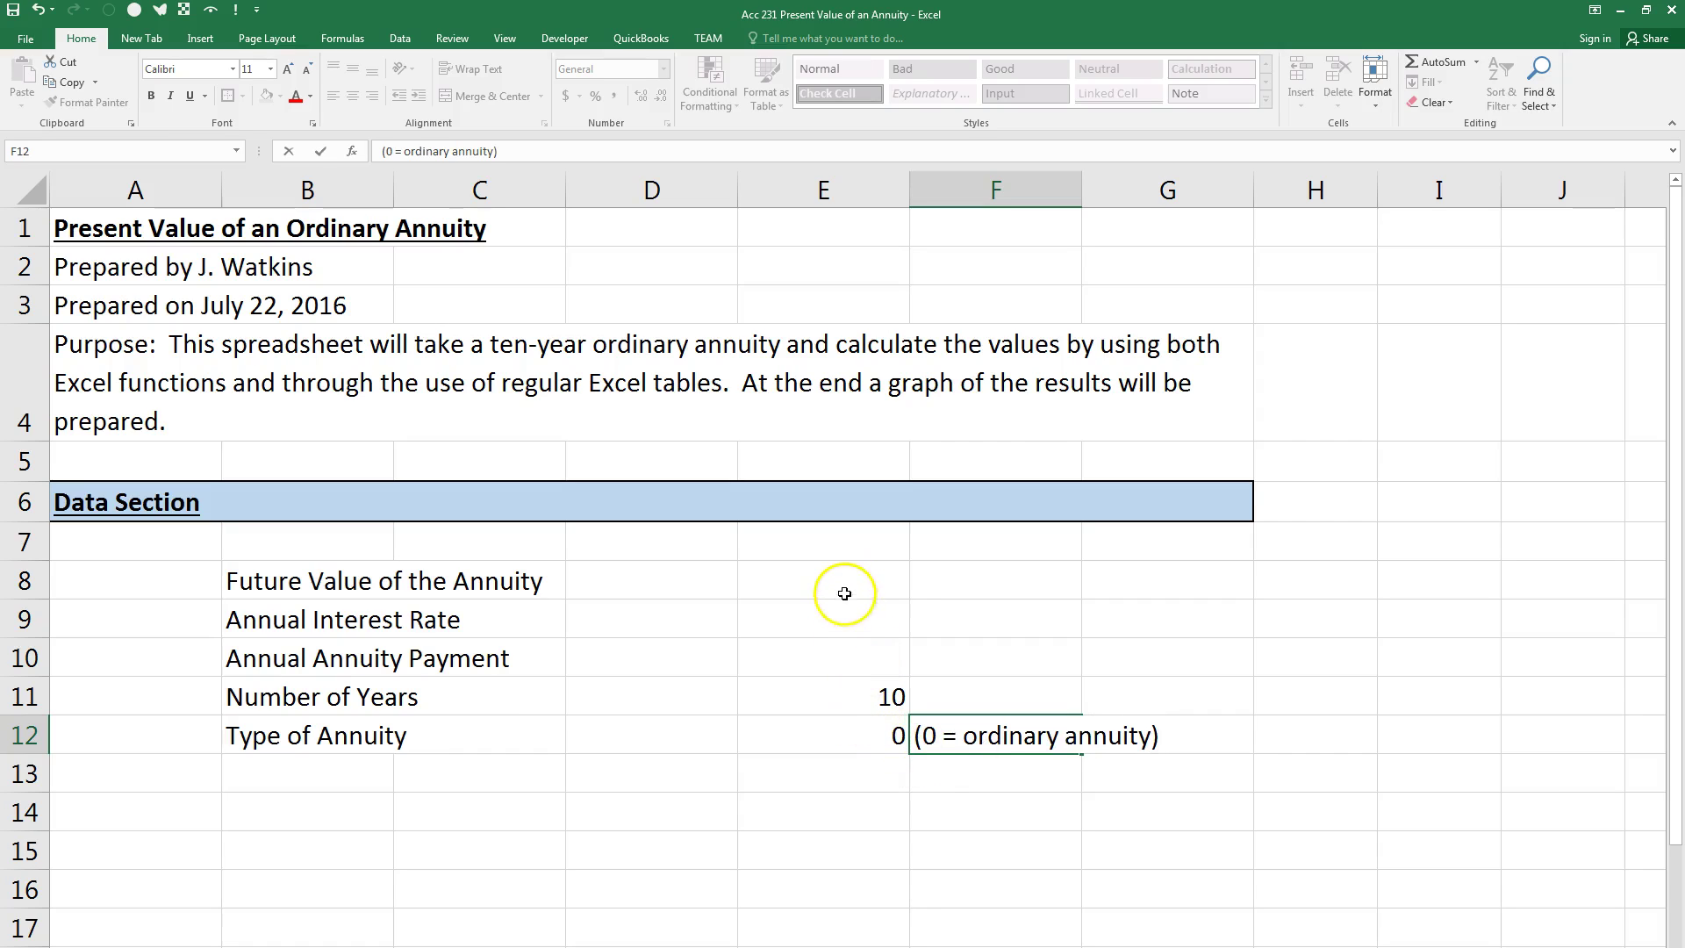
Step: Shade cells E8:E10 light blue and enter 333000 as the future value in E8 and .1058 as the annual interest rate in E9
drag(845, 581, 841, 651)
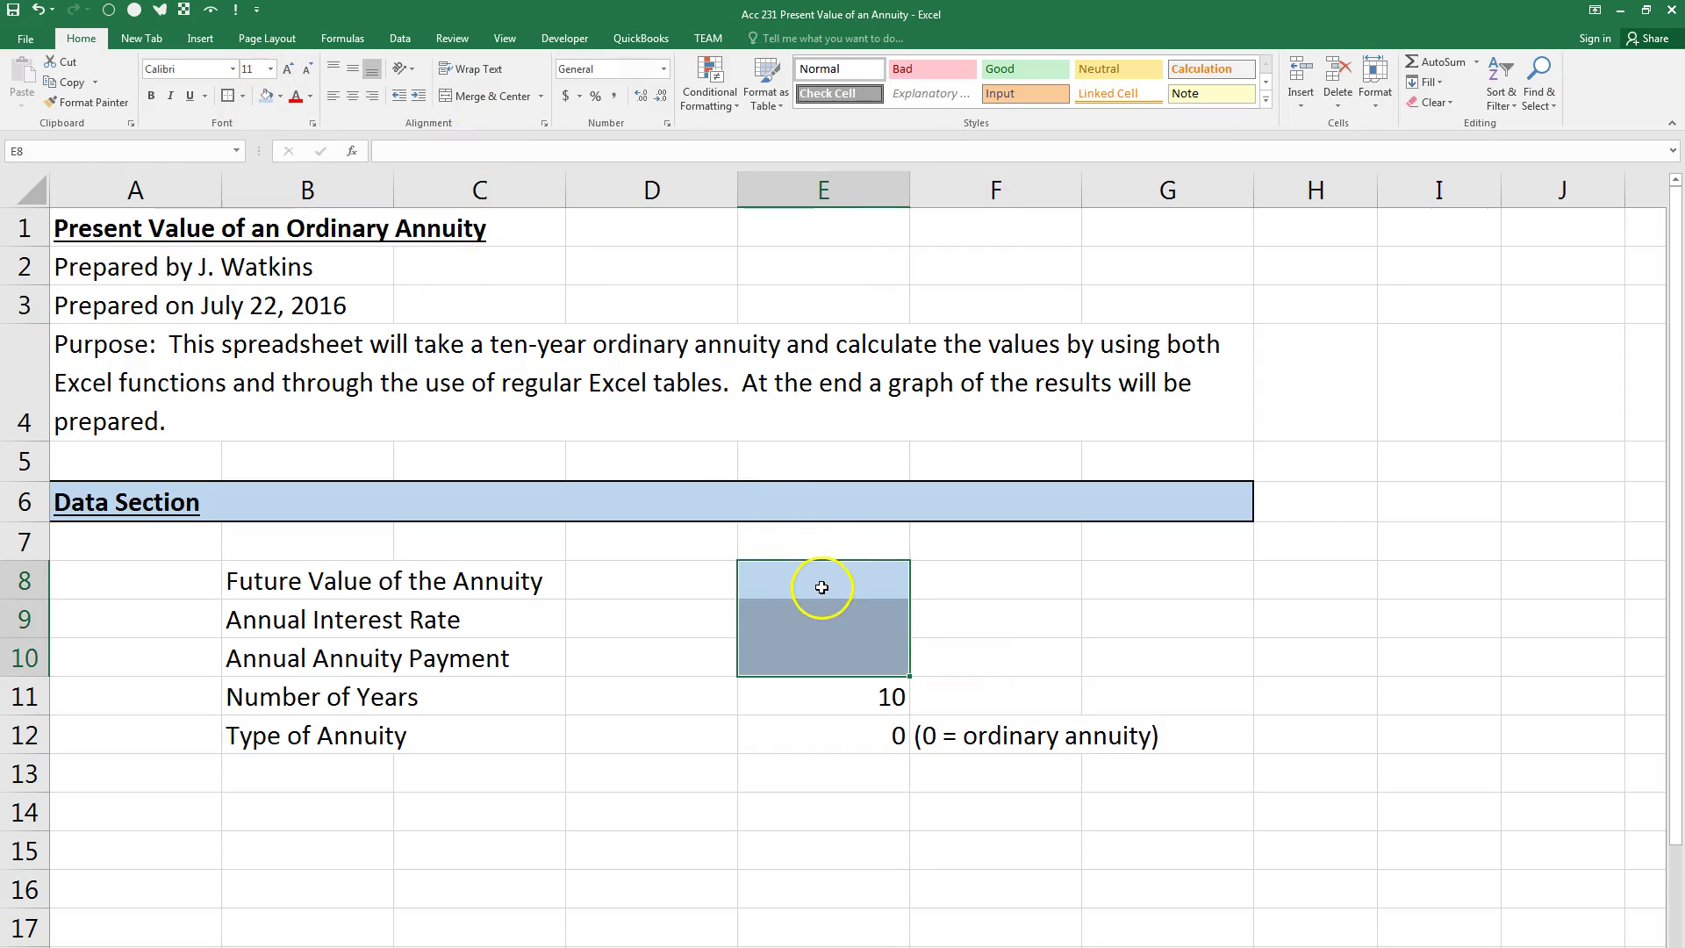
text(333000)
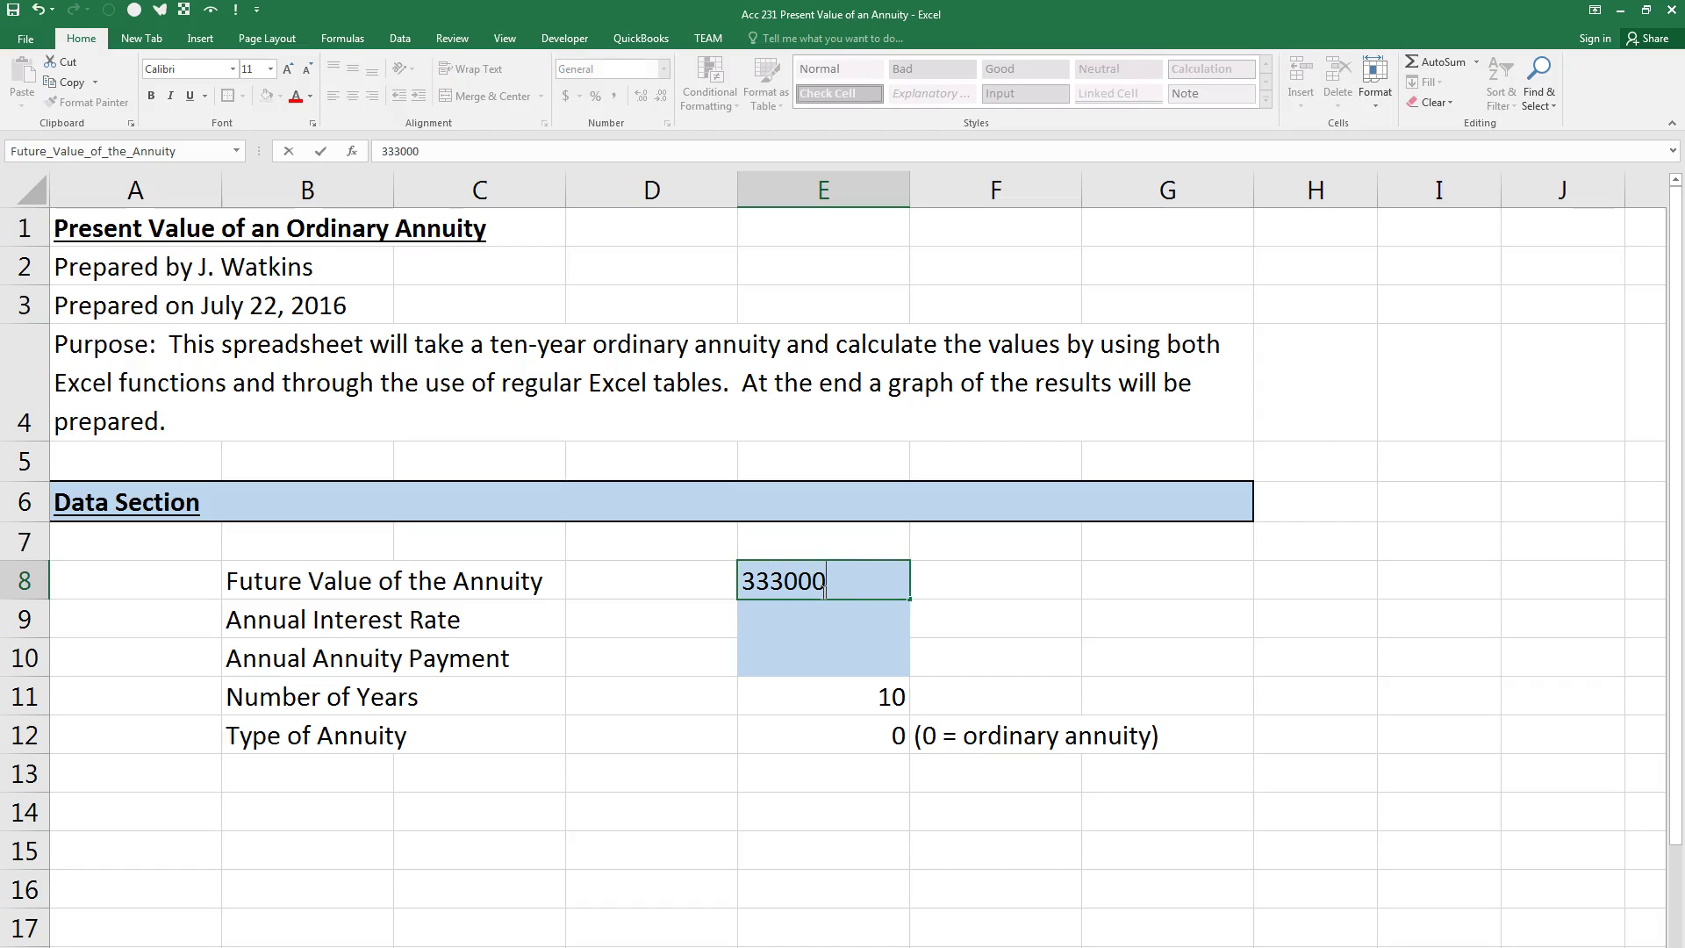
key(Return)
text(.1058)
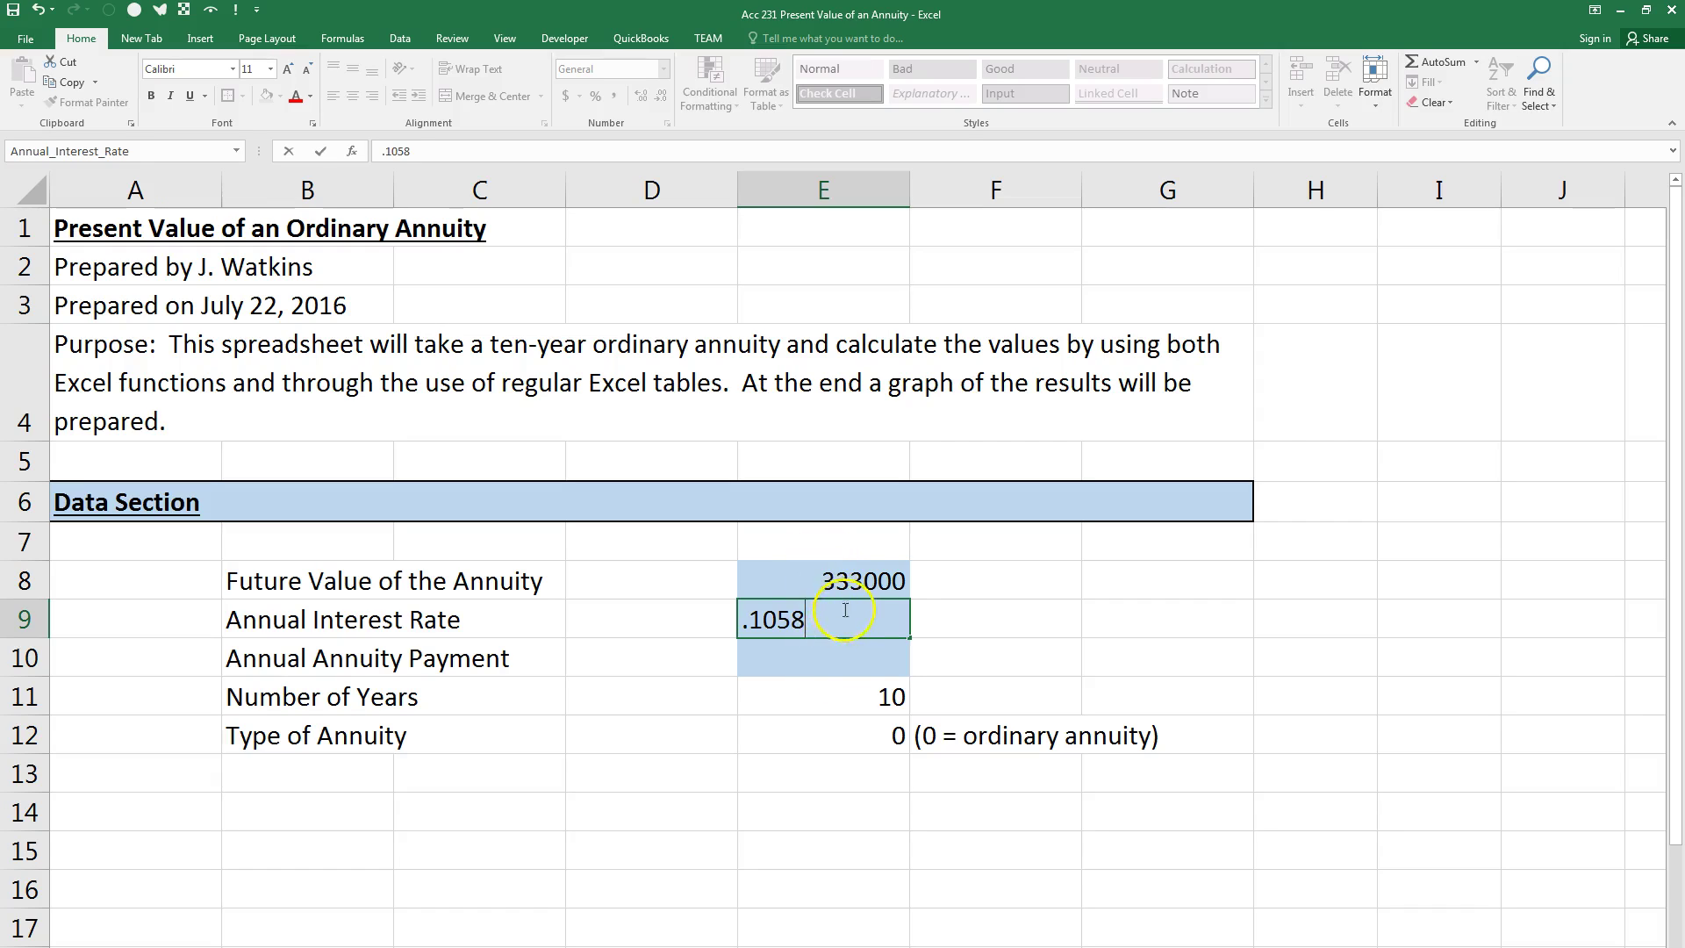
Step: Format the future value cell E8 and the annuity payment cell E10 as Currency
click(830, 581)
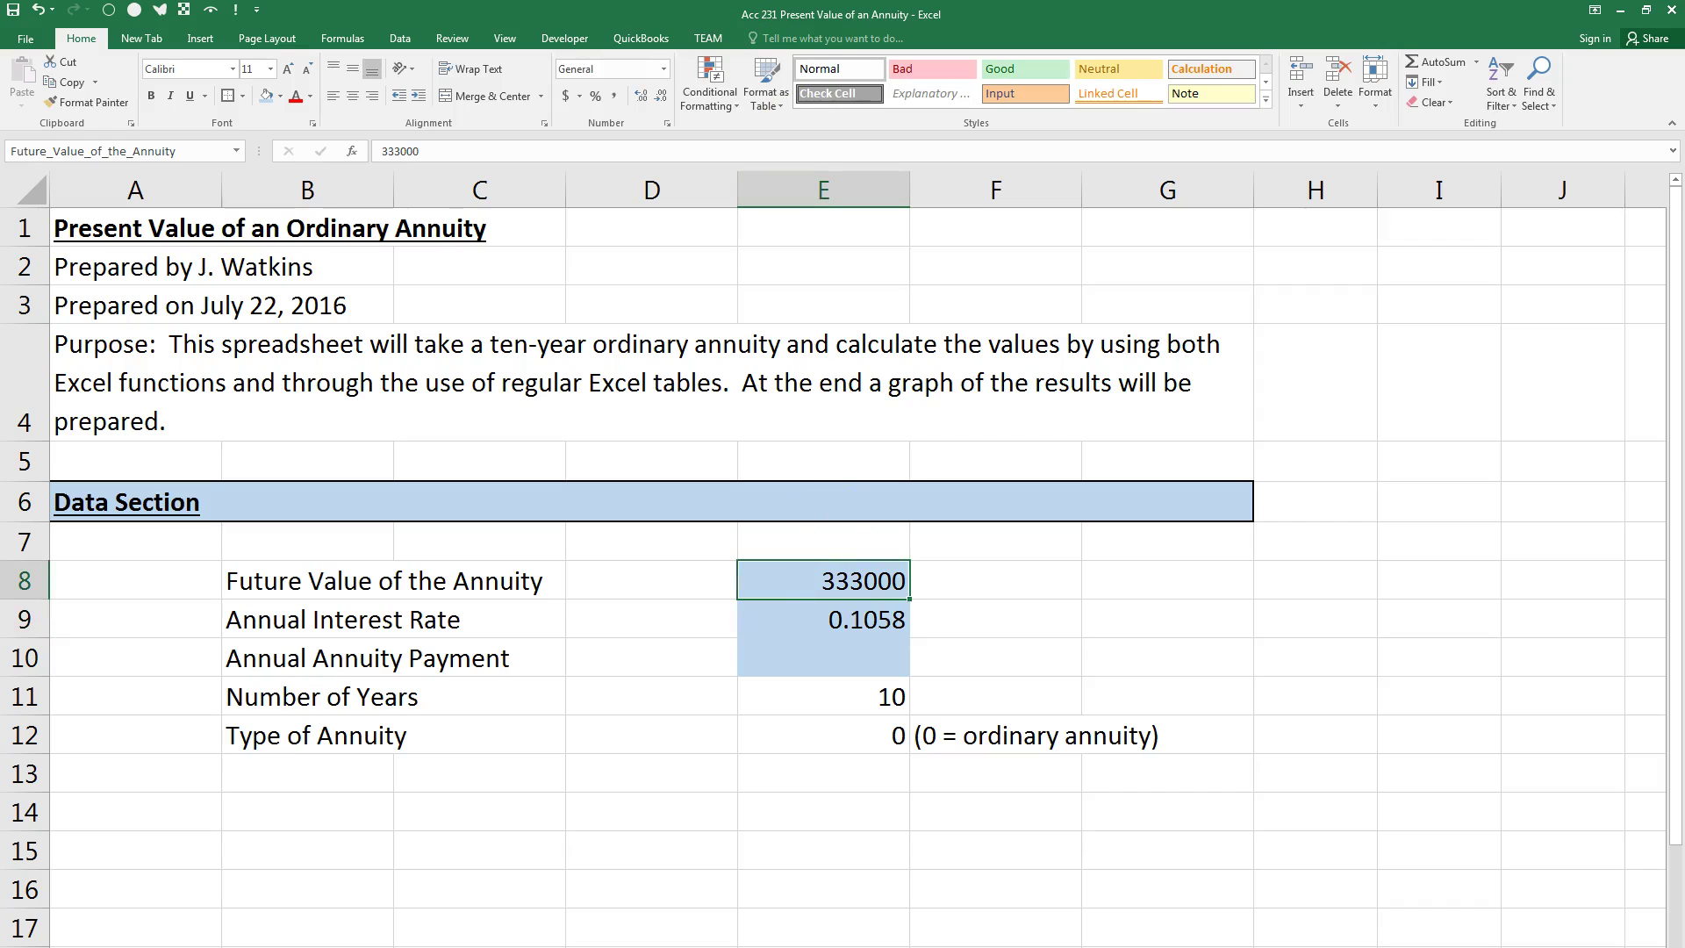
click(664, 69)
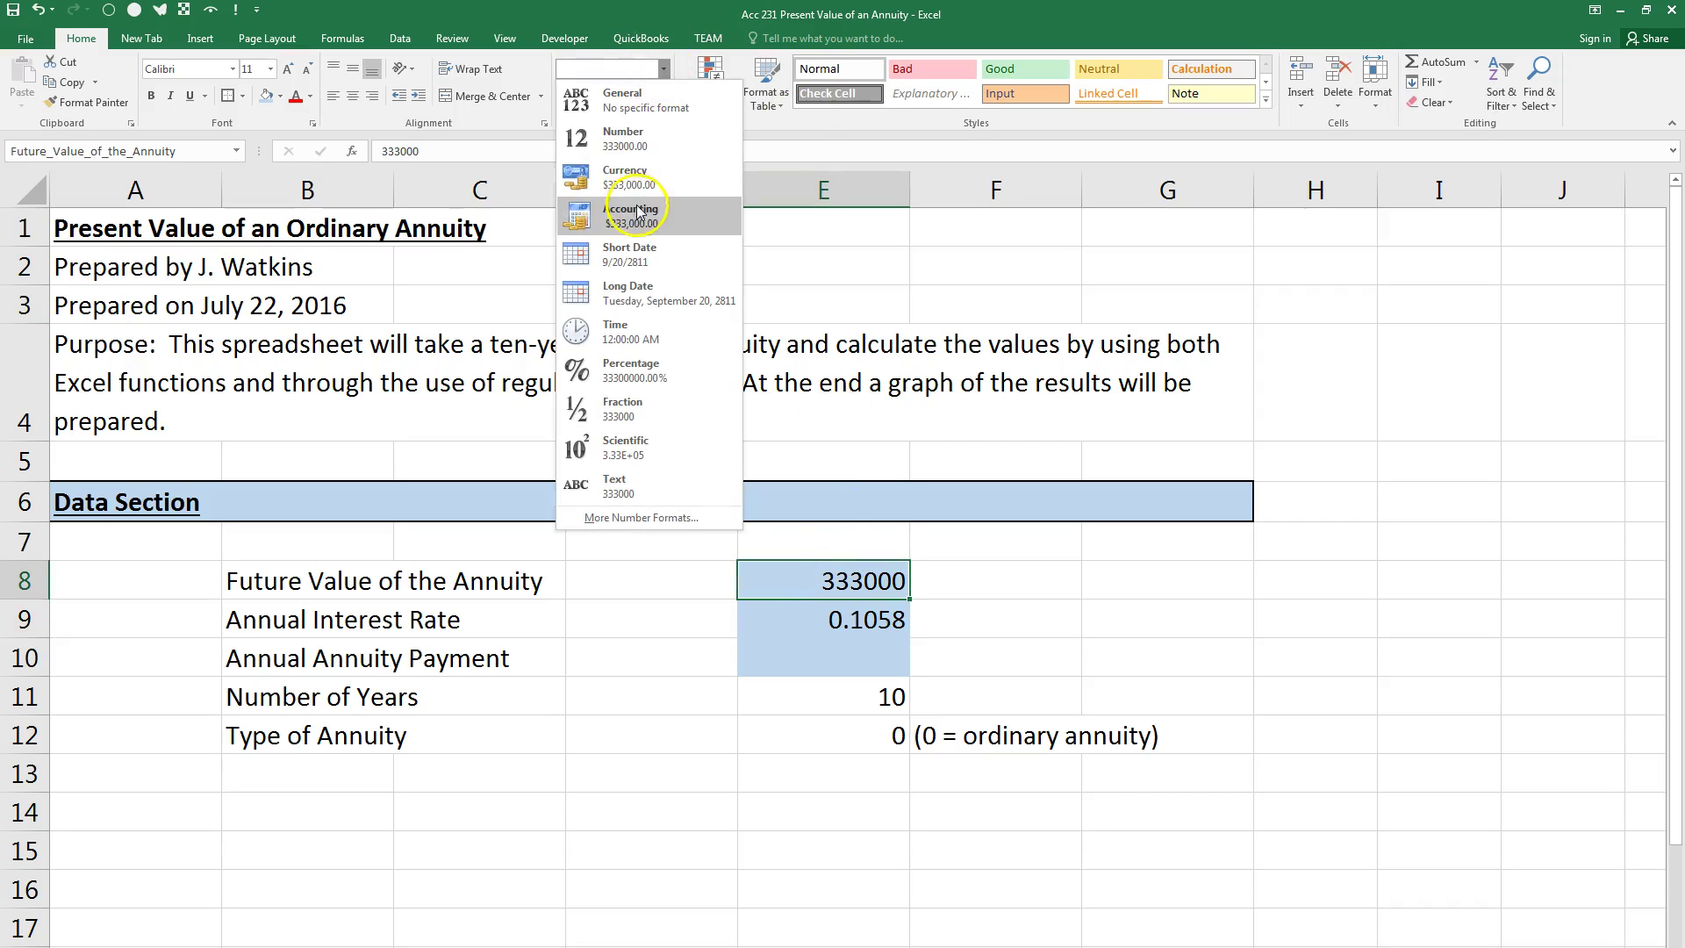
click(627, 177)
drag(787, 647, 764, 572)
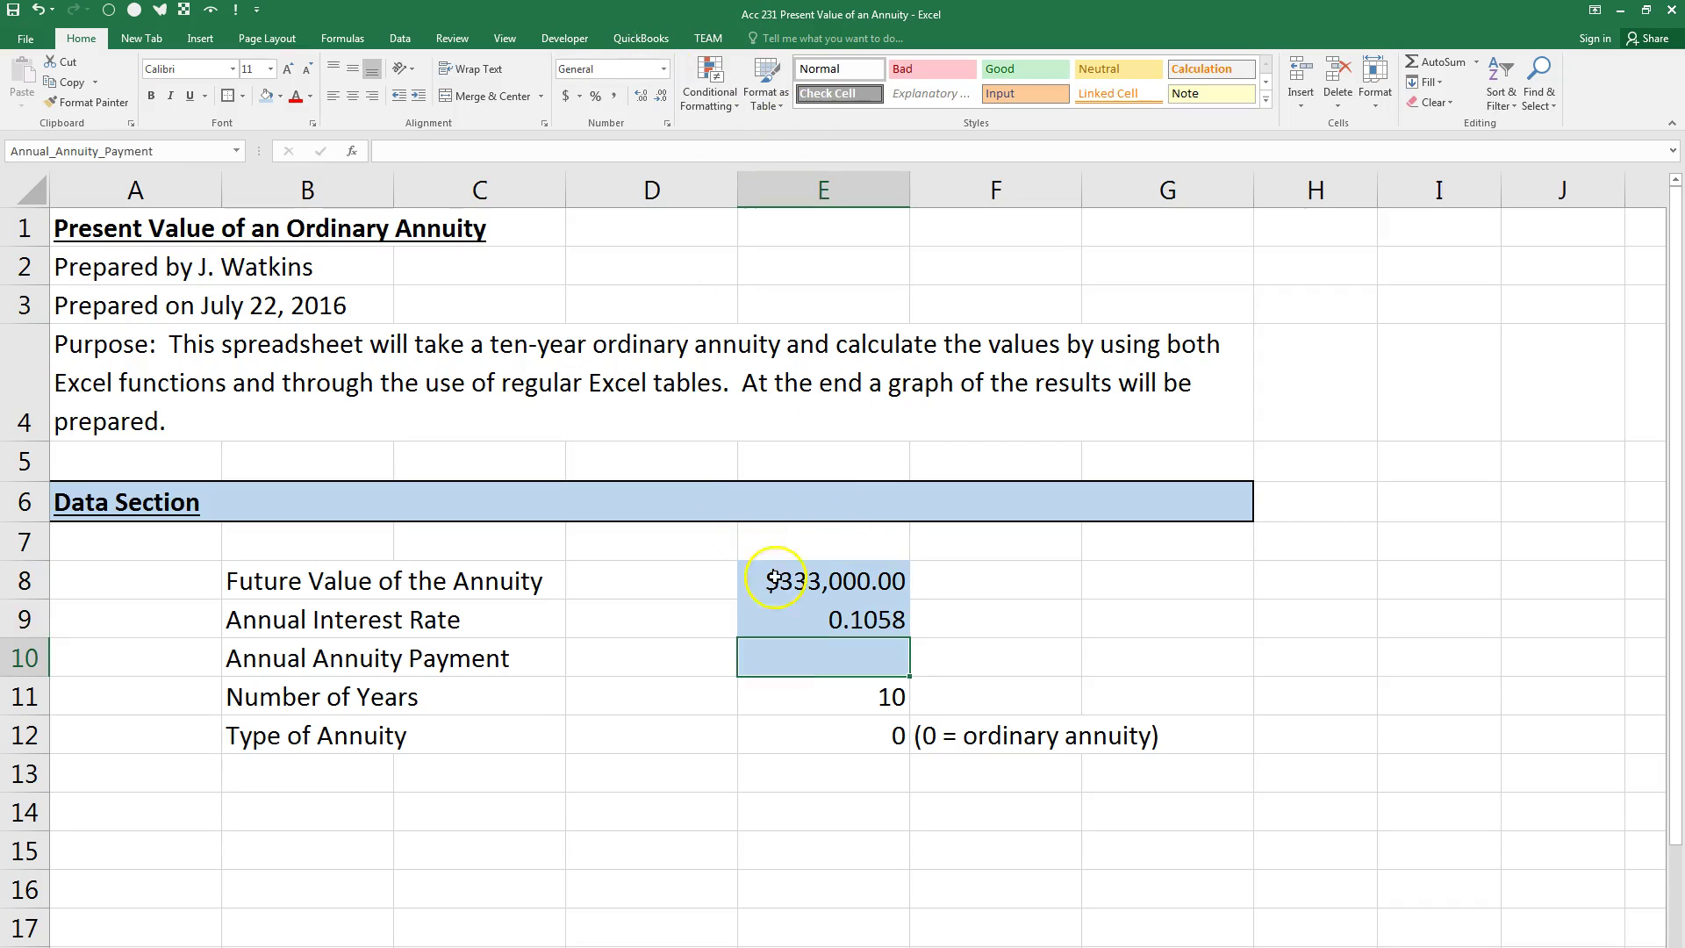
click(665, 70)
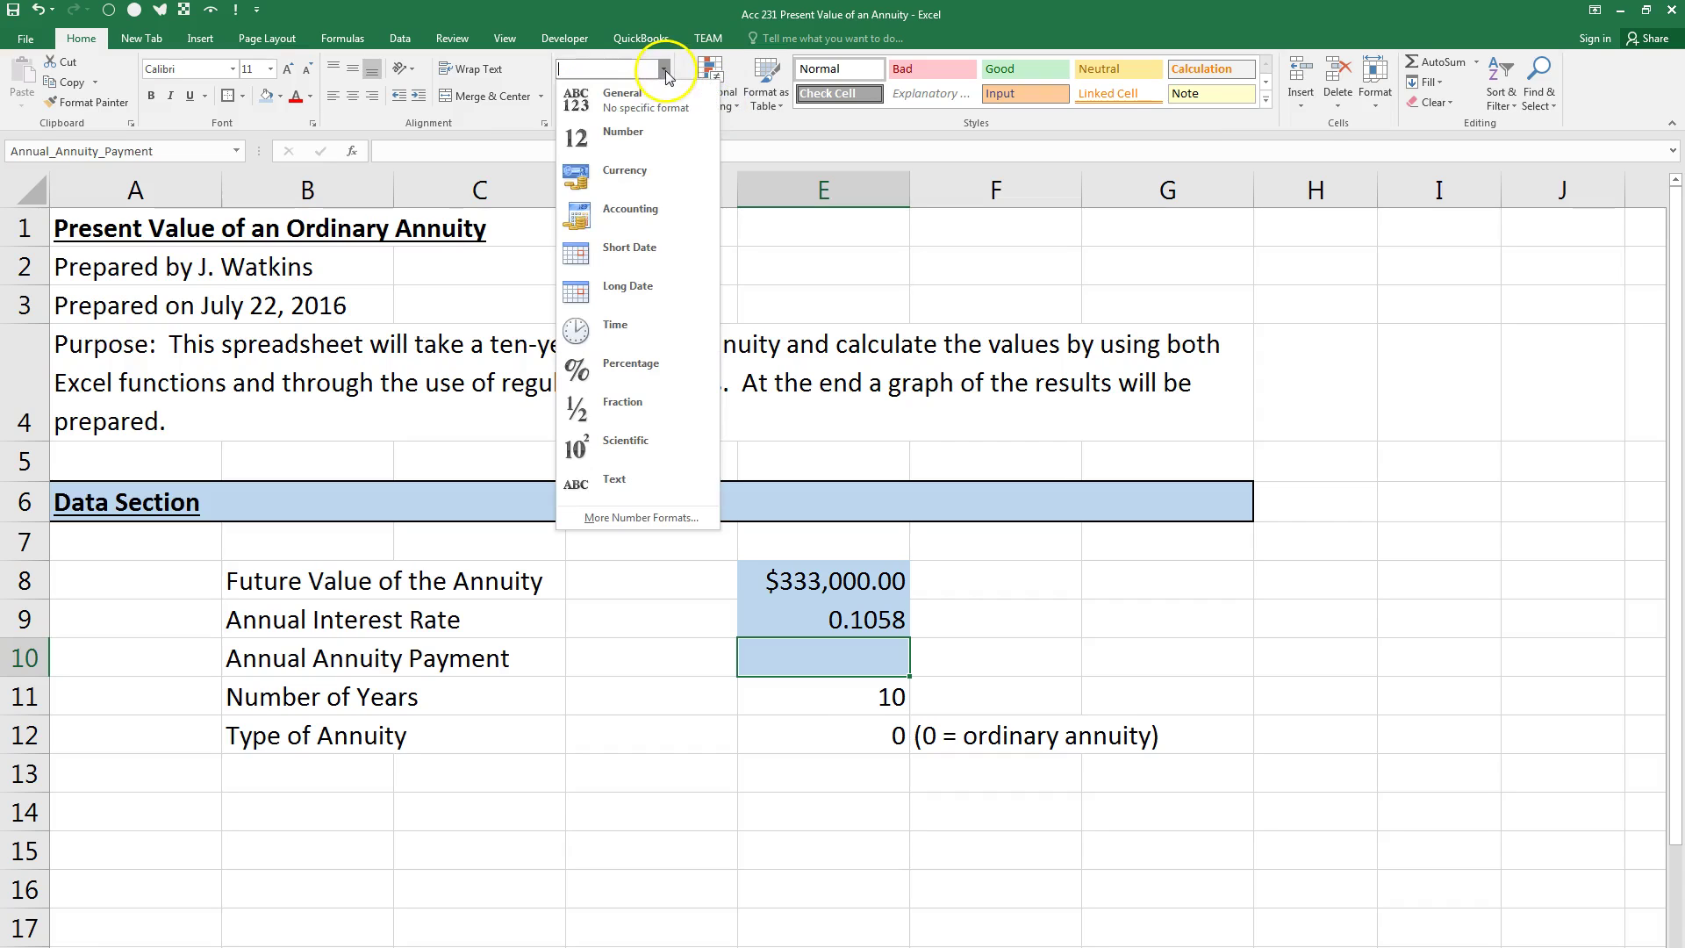
click(615, 173)
Step: Format the annual interest rate in E9 as a percentage with two decimal places
click(792, 621)
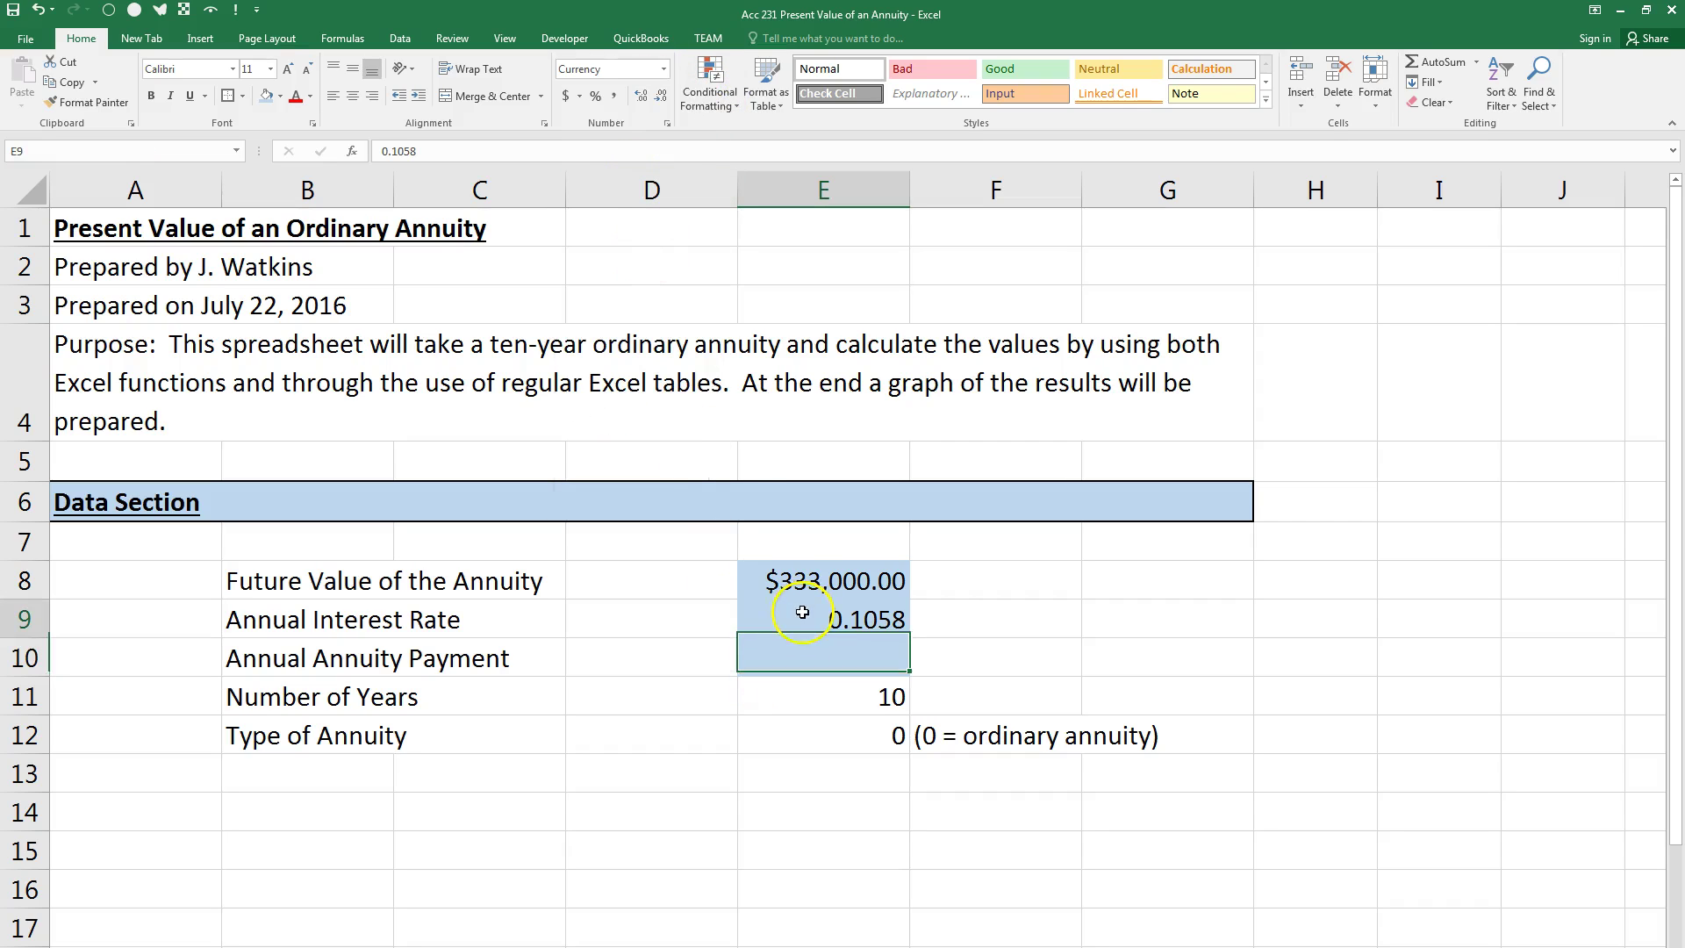
click(597, 98)
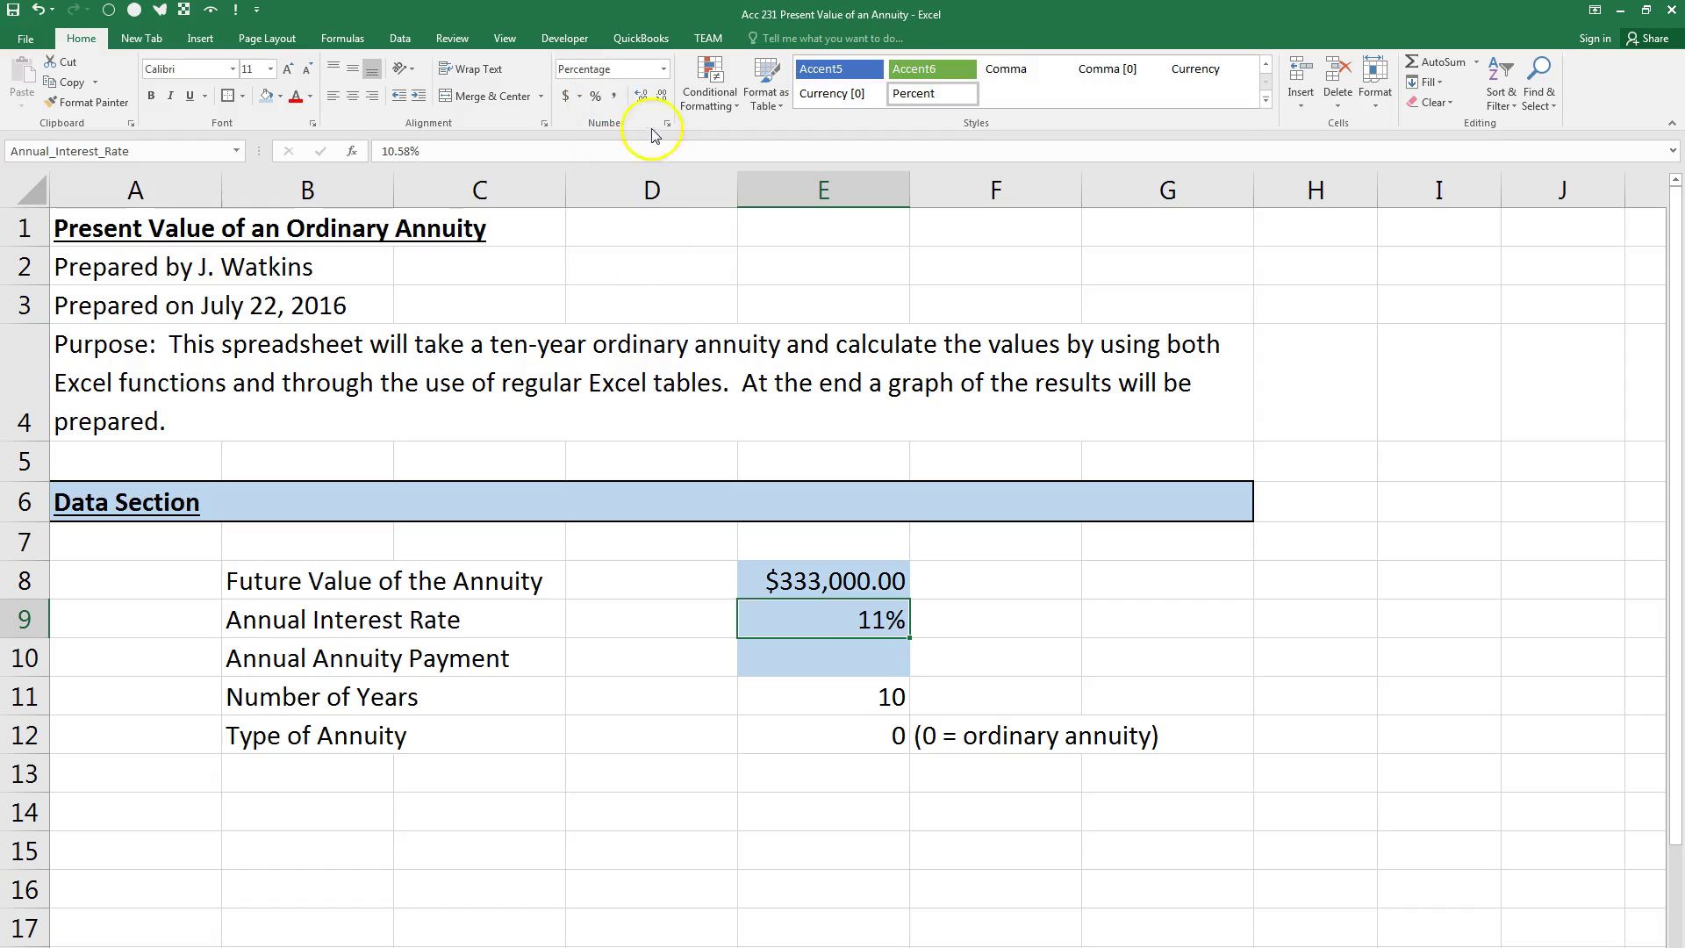
click(641, 95)
click(641, 94)
Step: Center the data section values in cells E8:E12 horizontally
drag(799, 579, 813, 736)
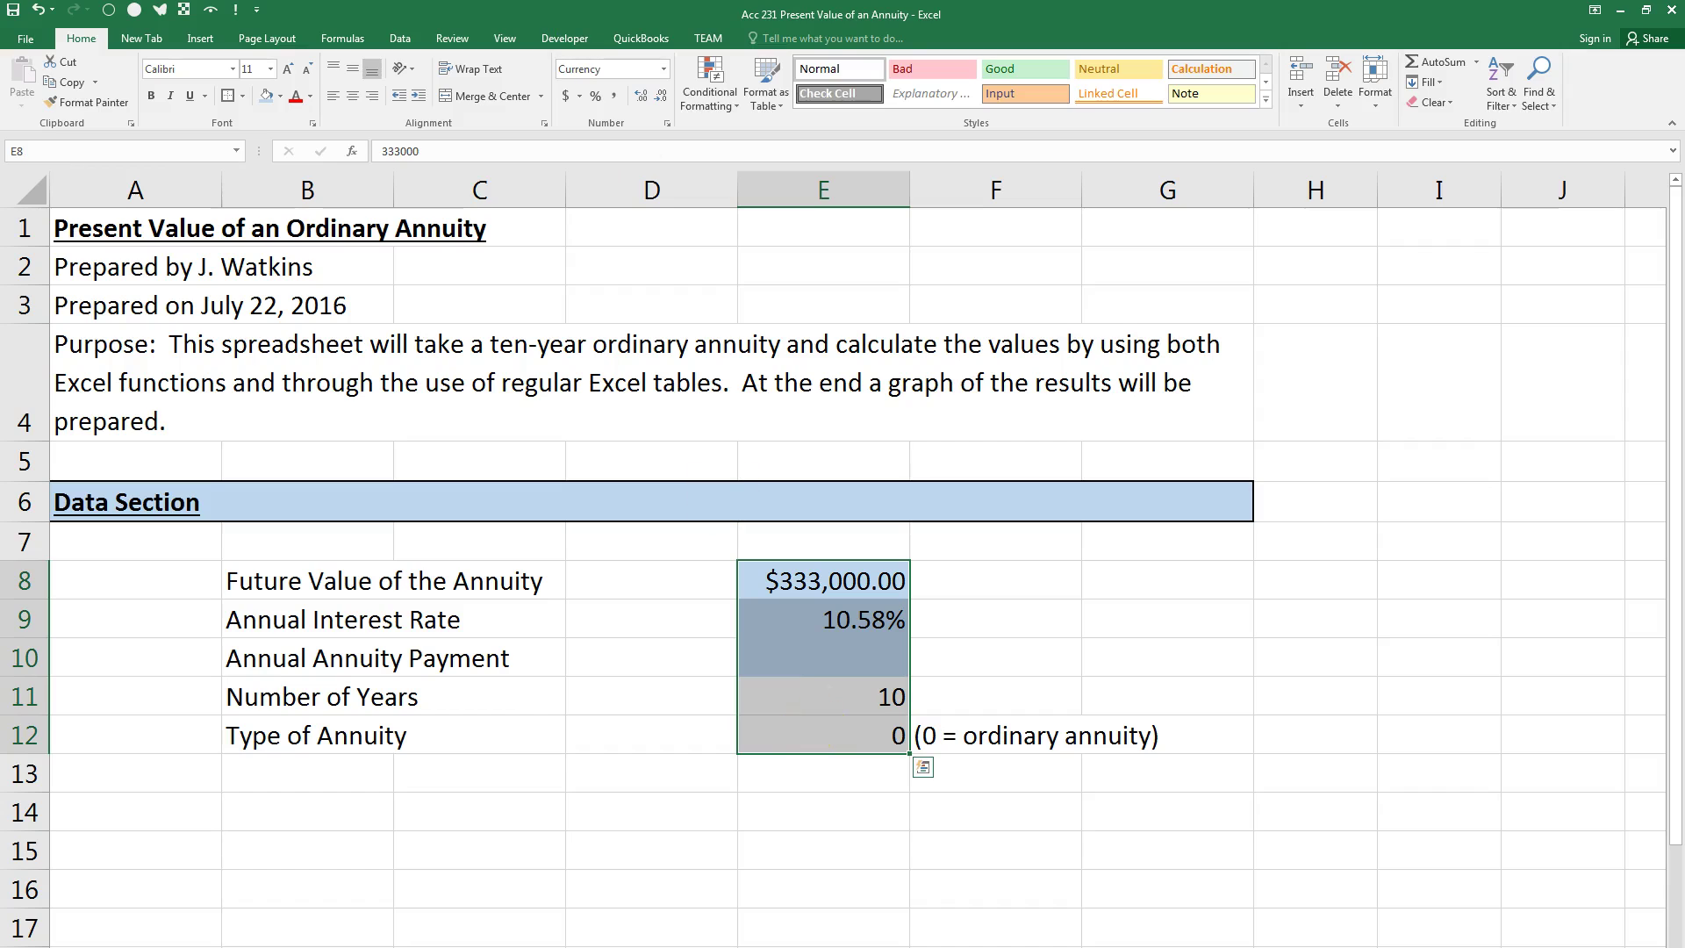
click(352, 96)
click(784, 667)
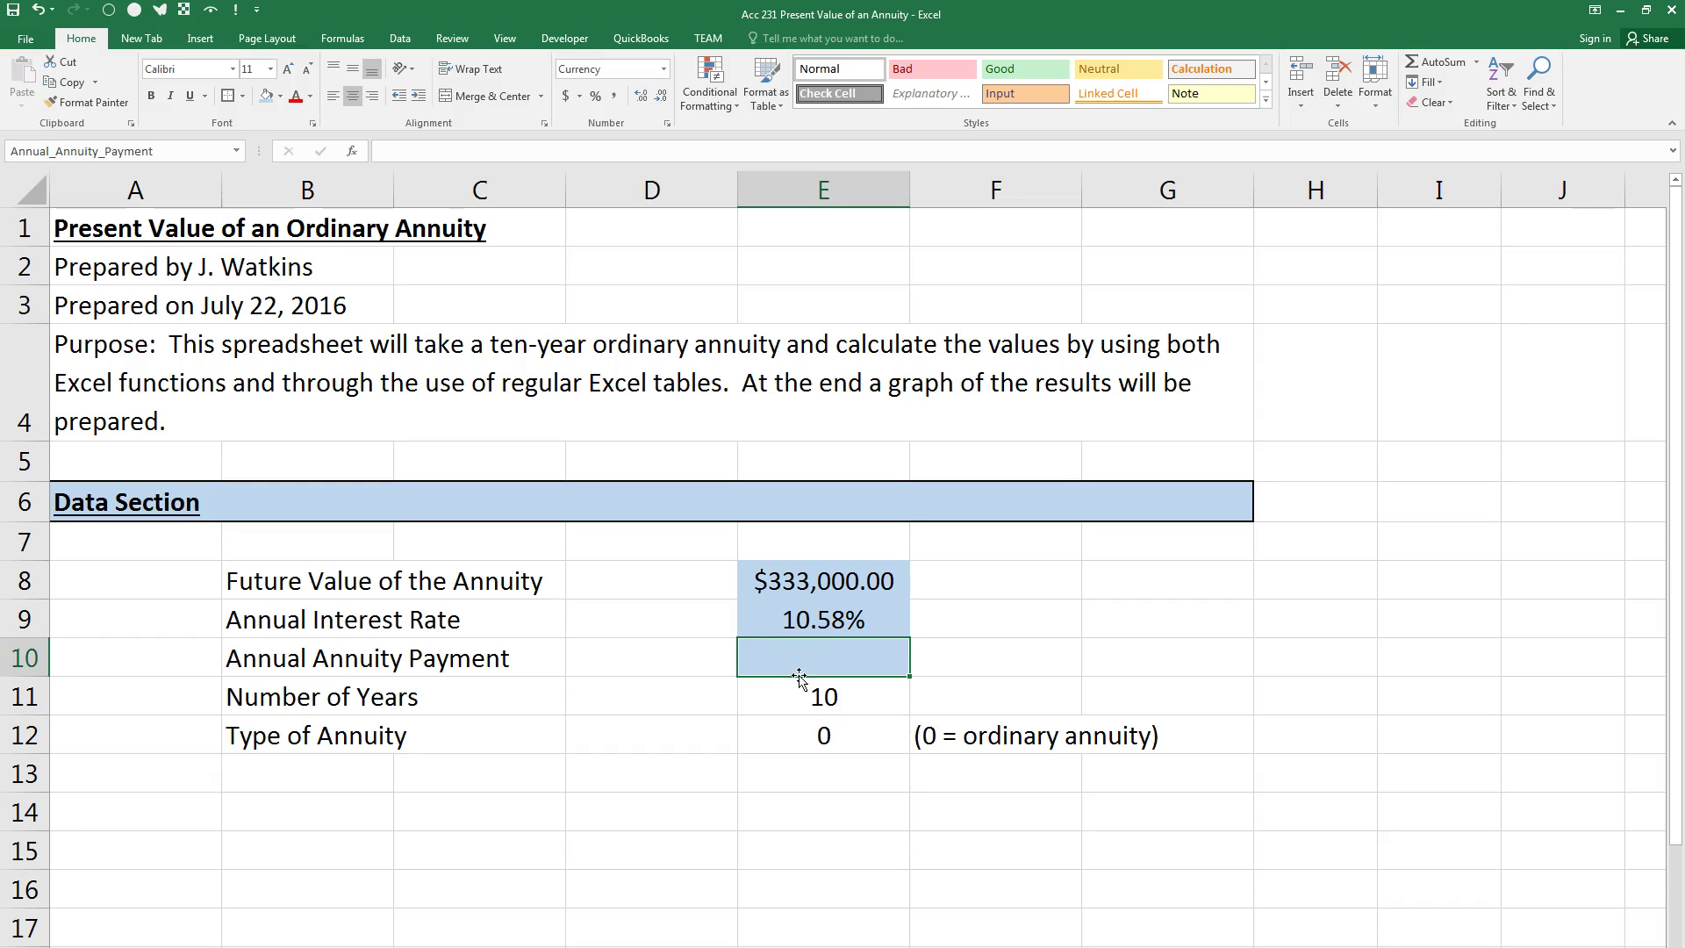
Step: Enter the bold, underlined heading "Answer Section" in cell A14
click(121, 816)
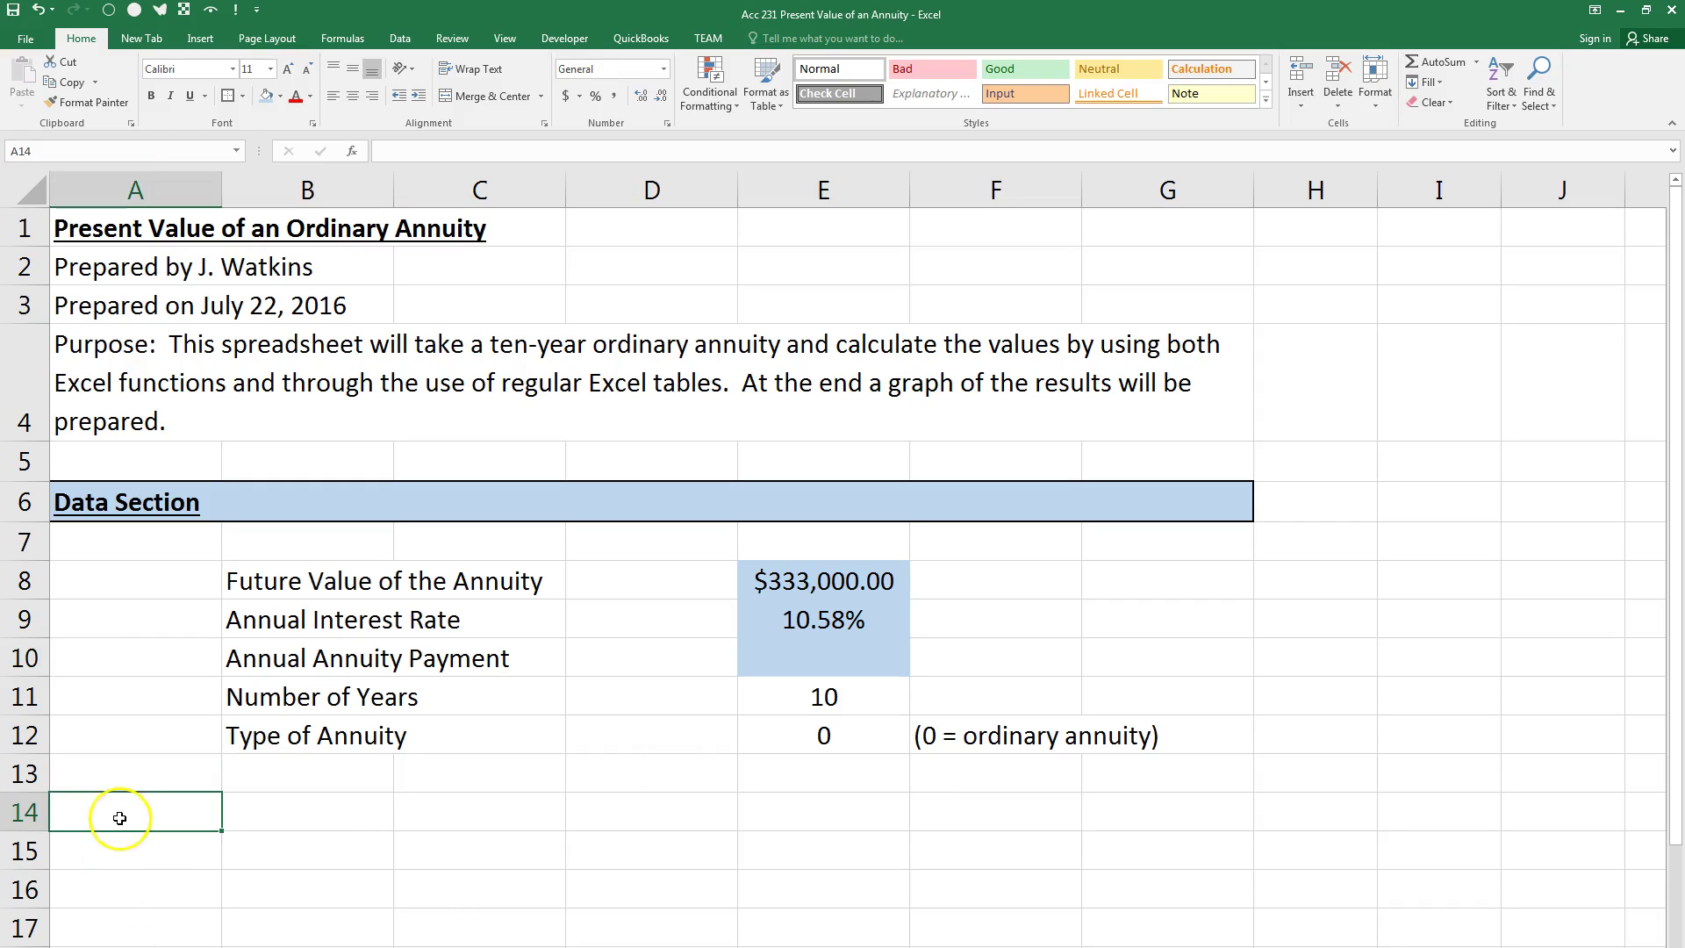
text(bA)
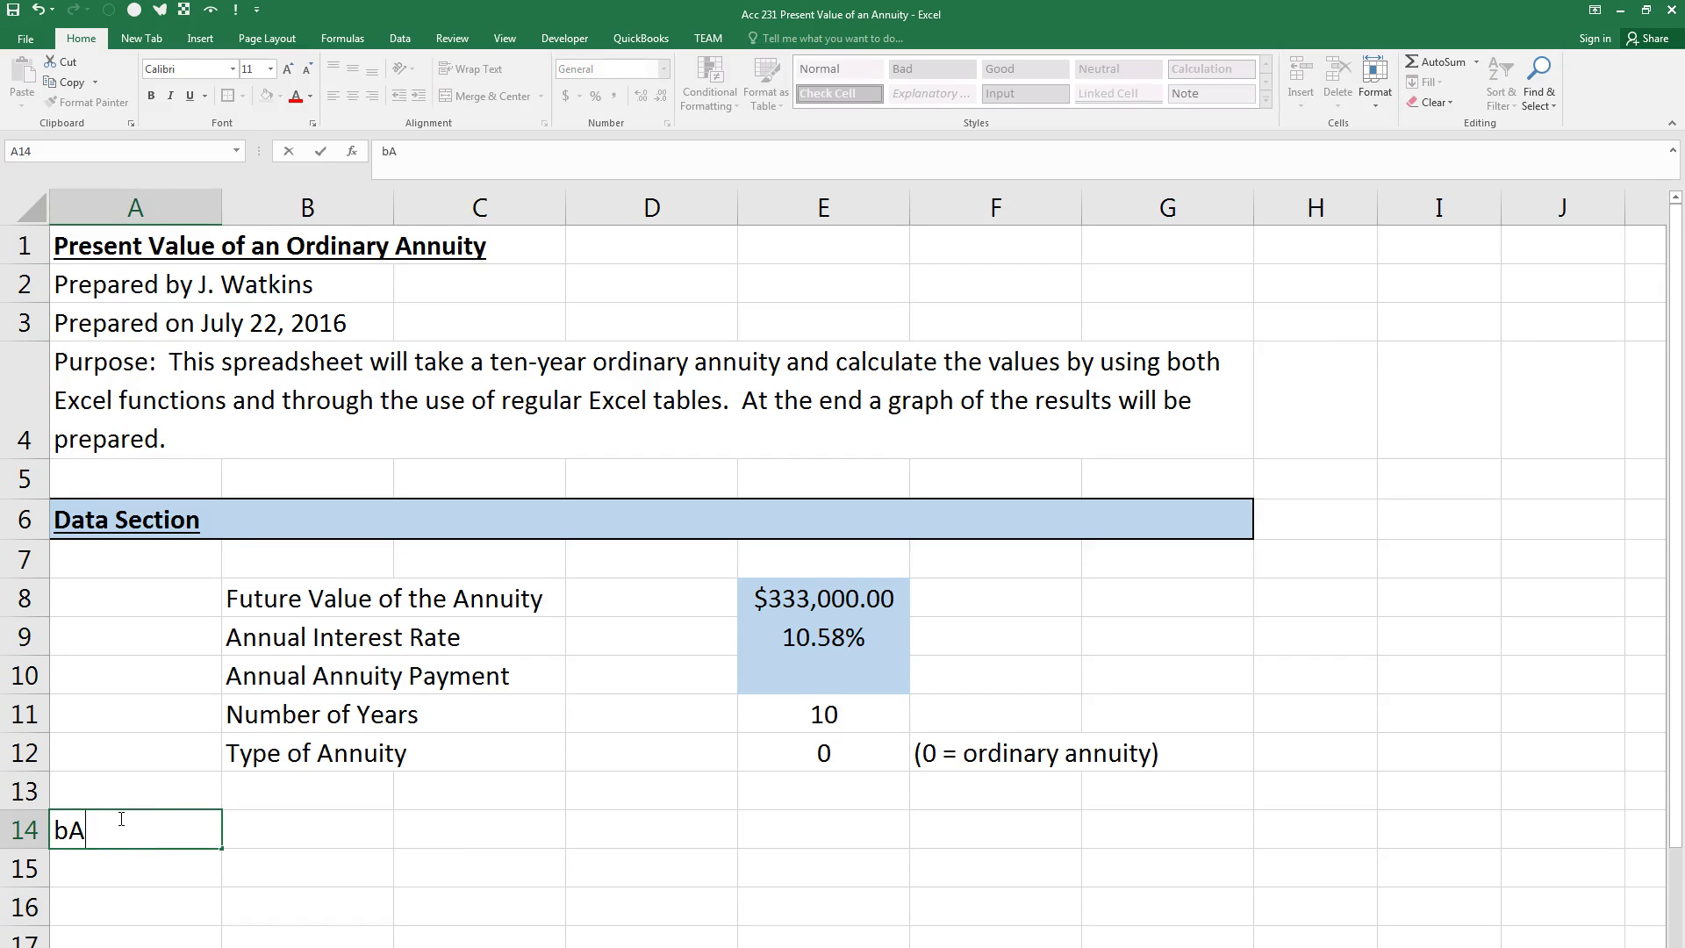
key(ctrl+u)
text(Answer Section)
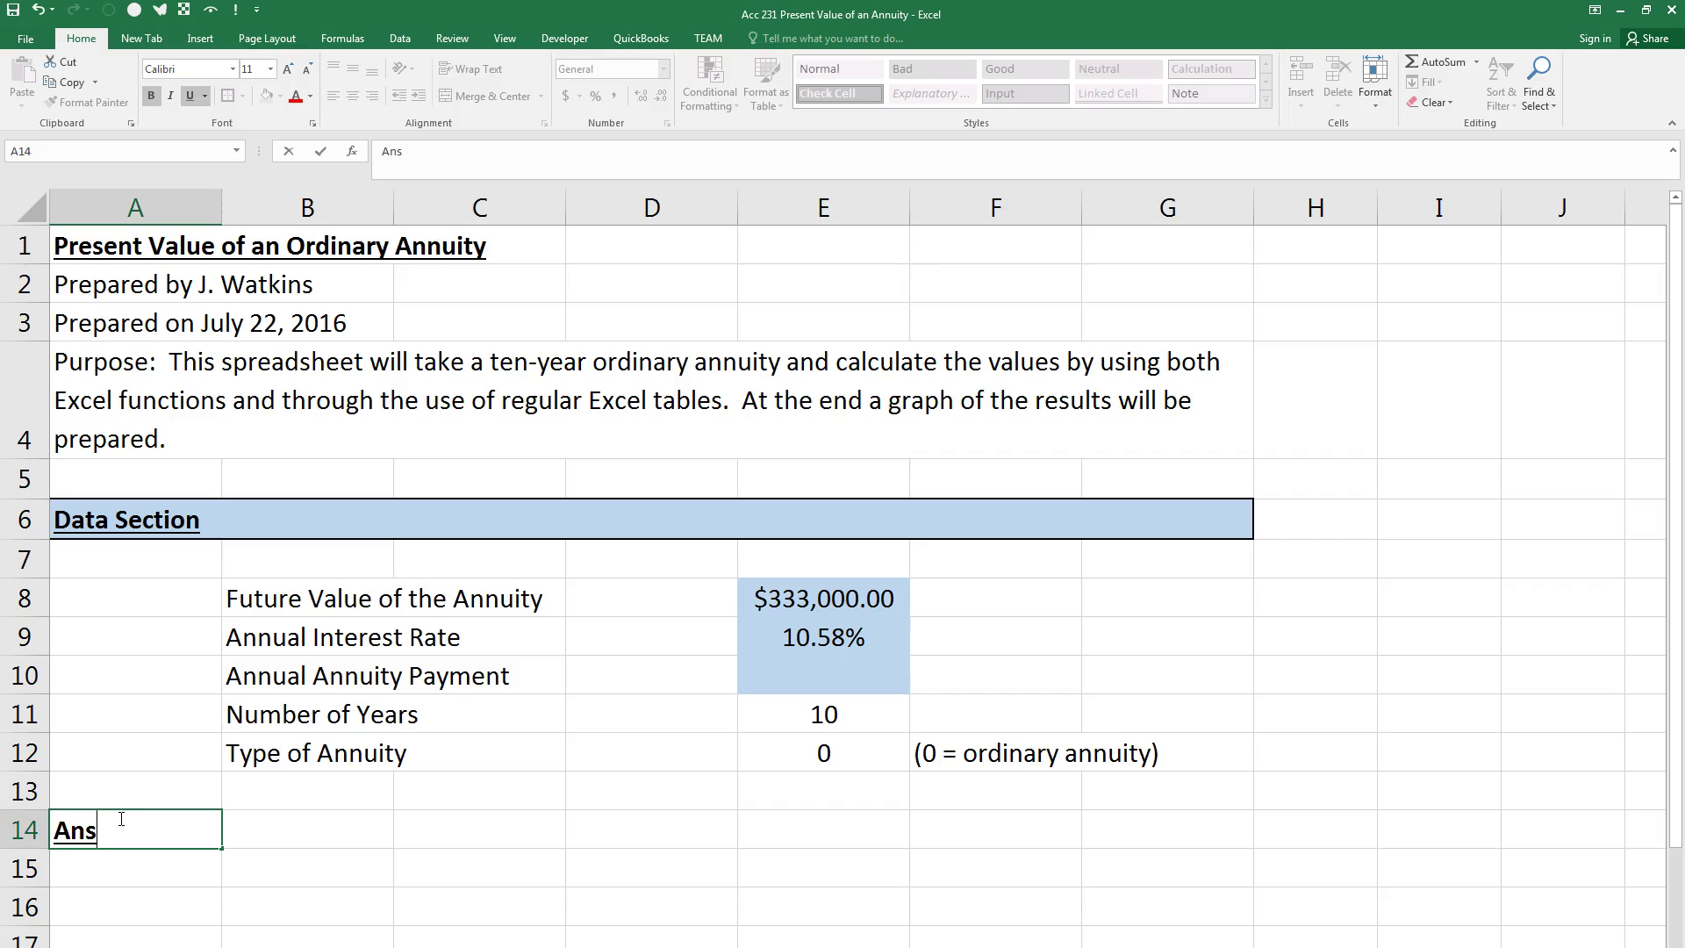
key(Return)
Step: Fill the Answer Section heading row A14:G14 with light green and give it an outside border
key(Up)
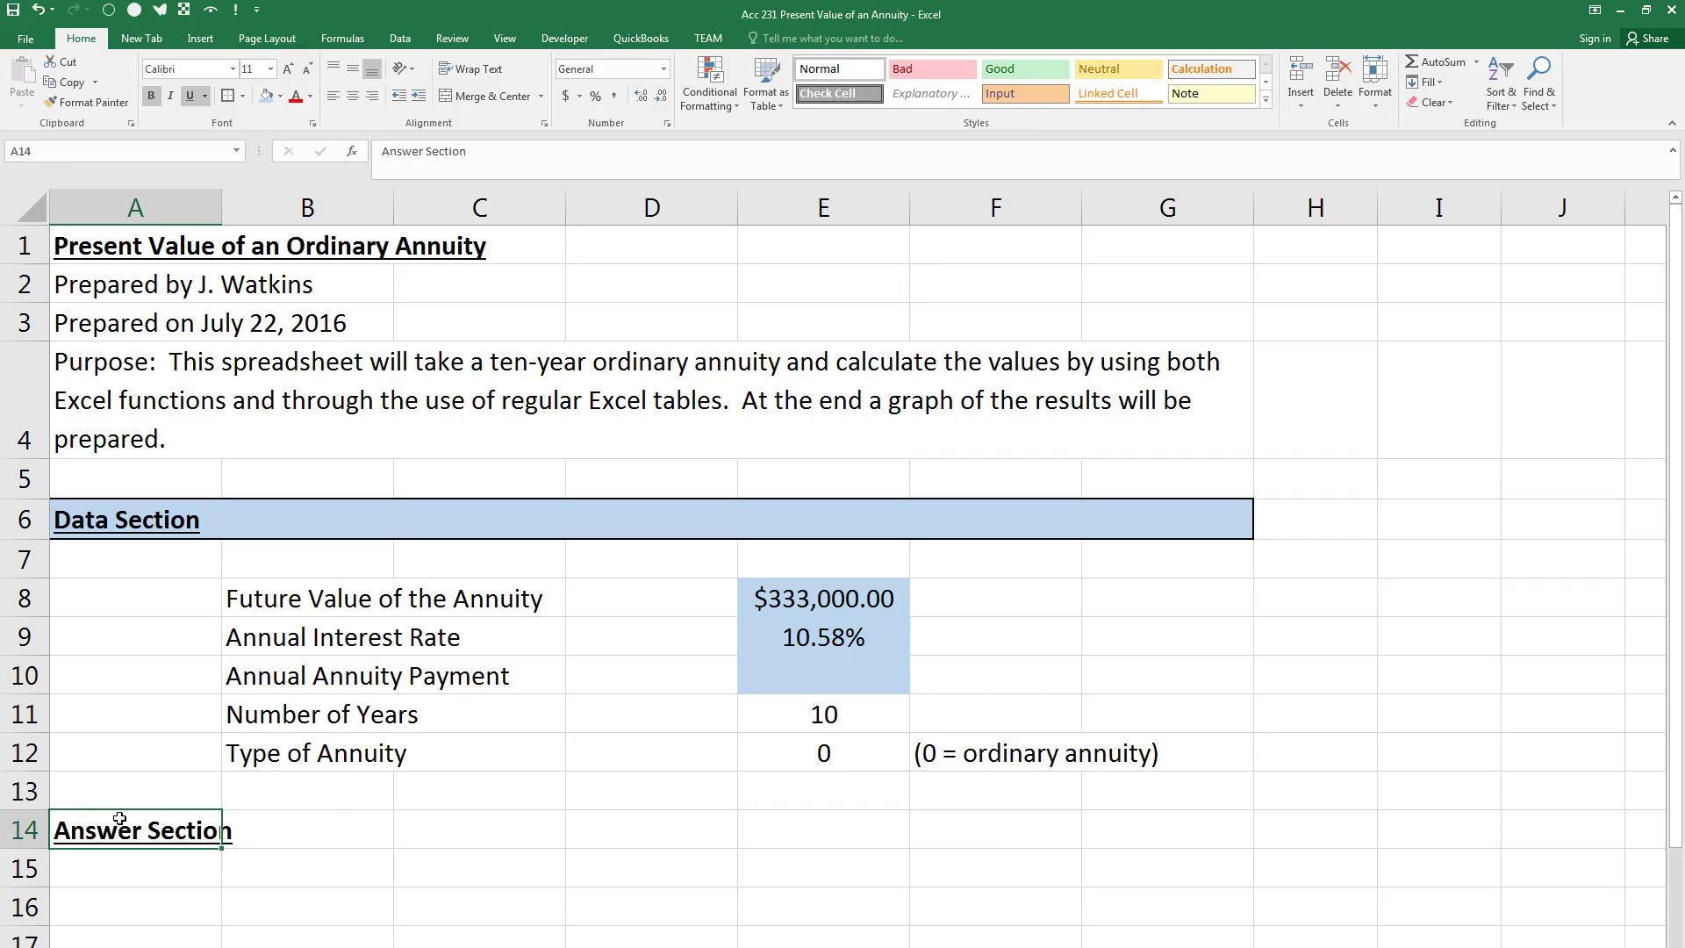
key(shift+Right)
key(shift+Right)
key(shift+Right)
key(shift+Right)
key(shift+Right)
key(shift+Right)
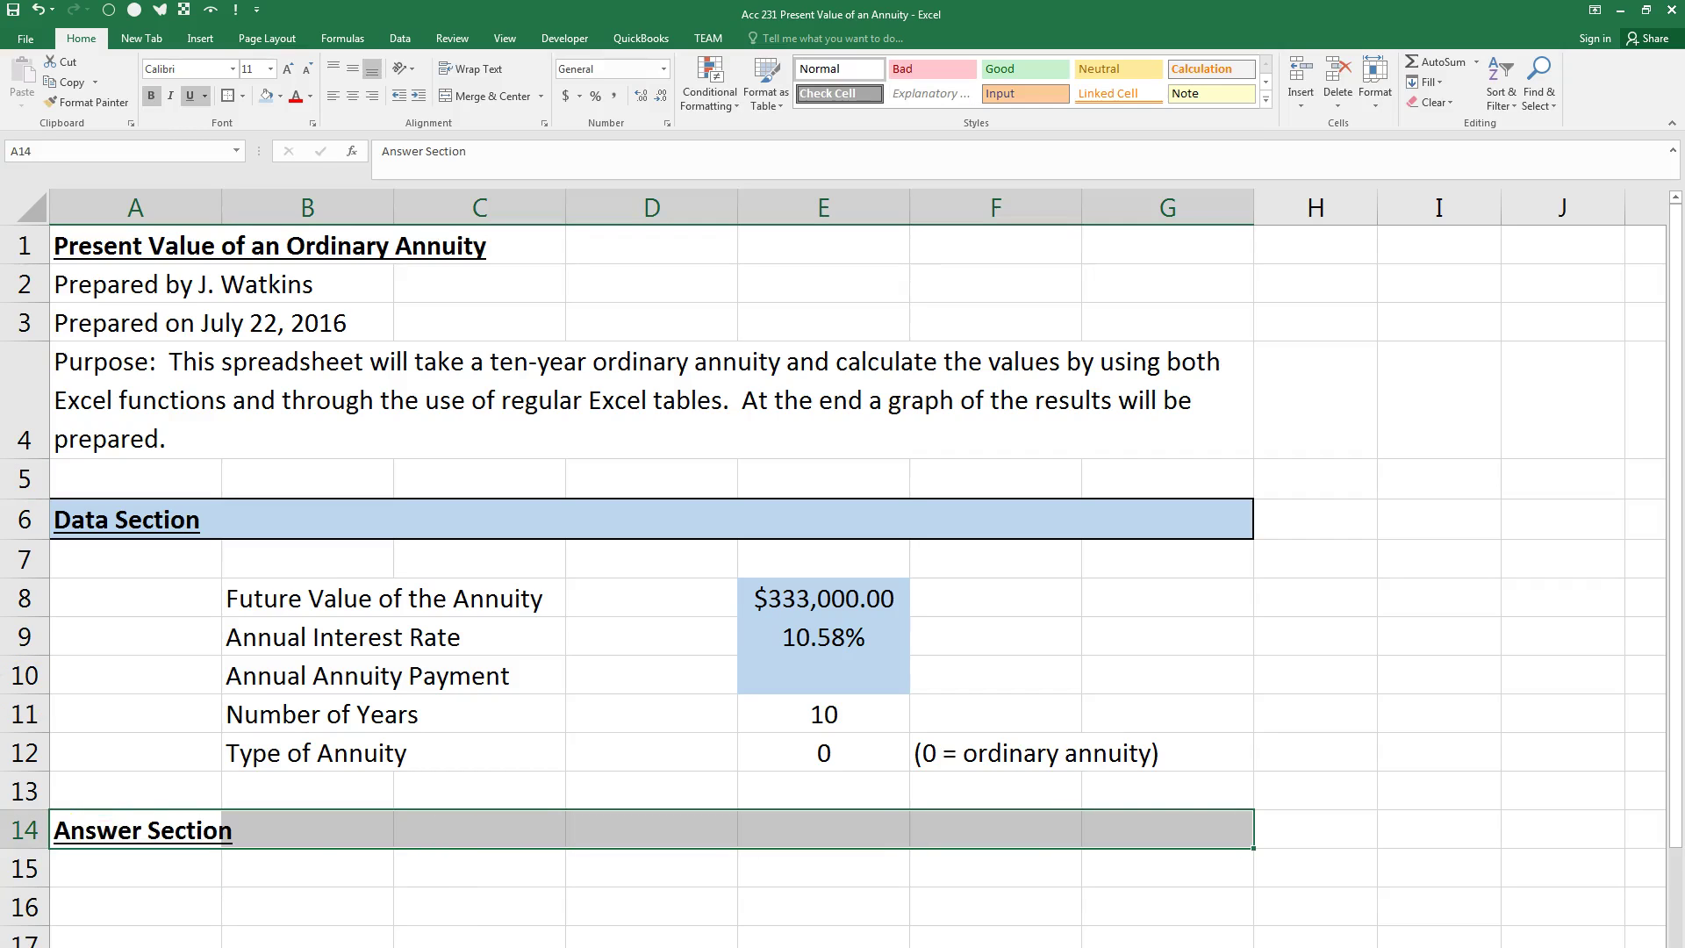
click(280, 96)
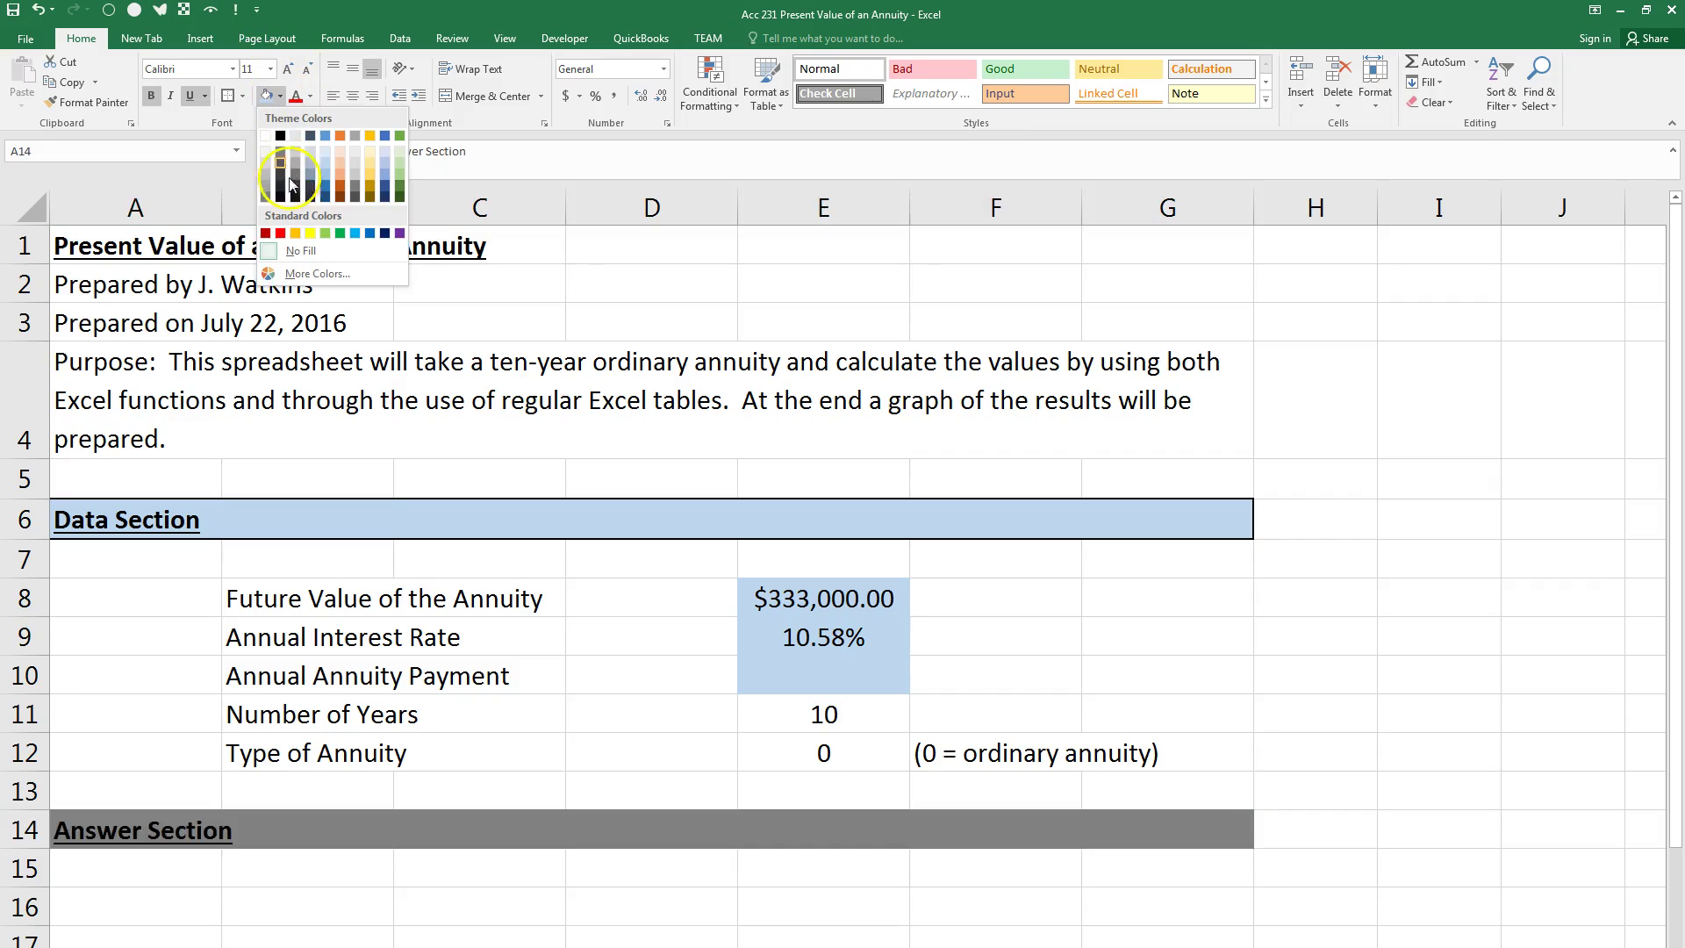
click(401, 155)
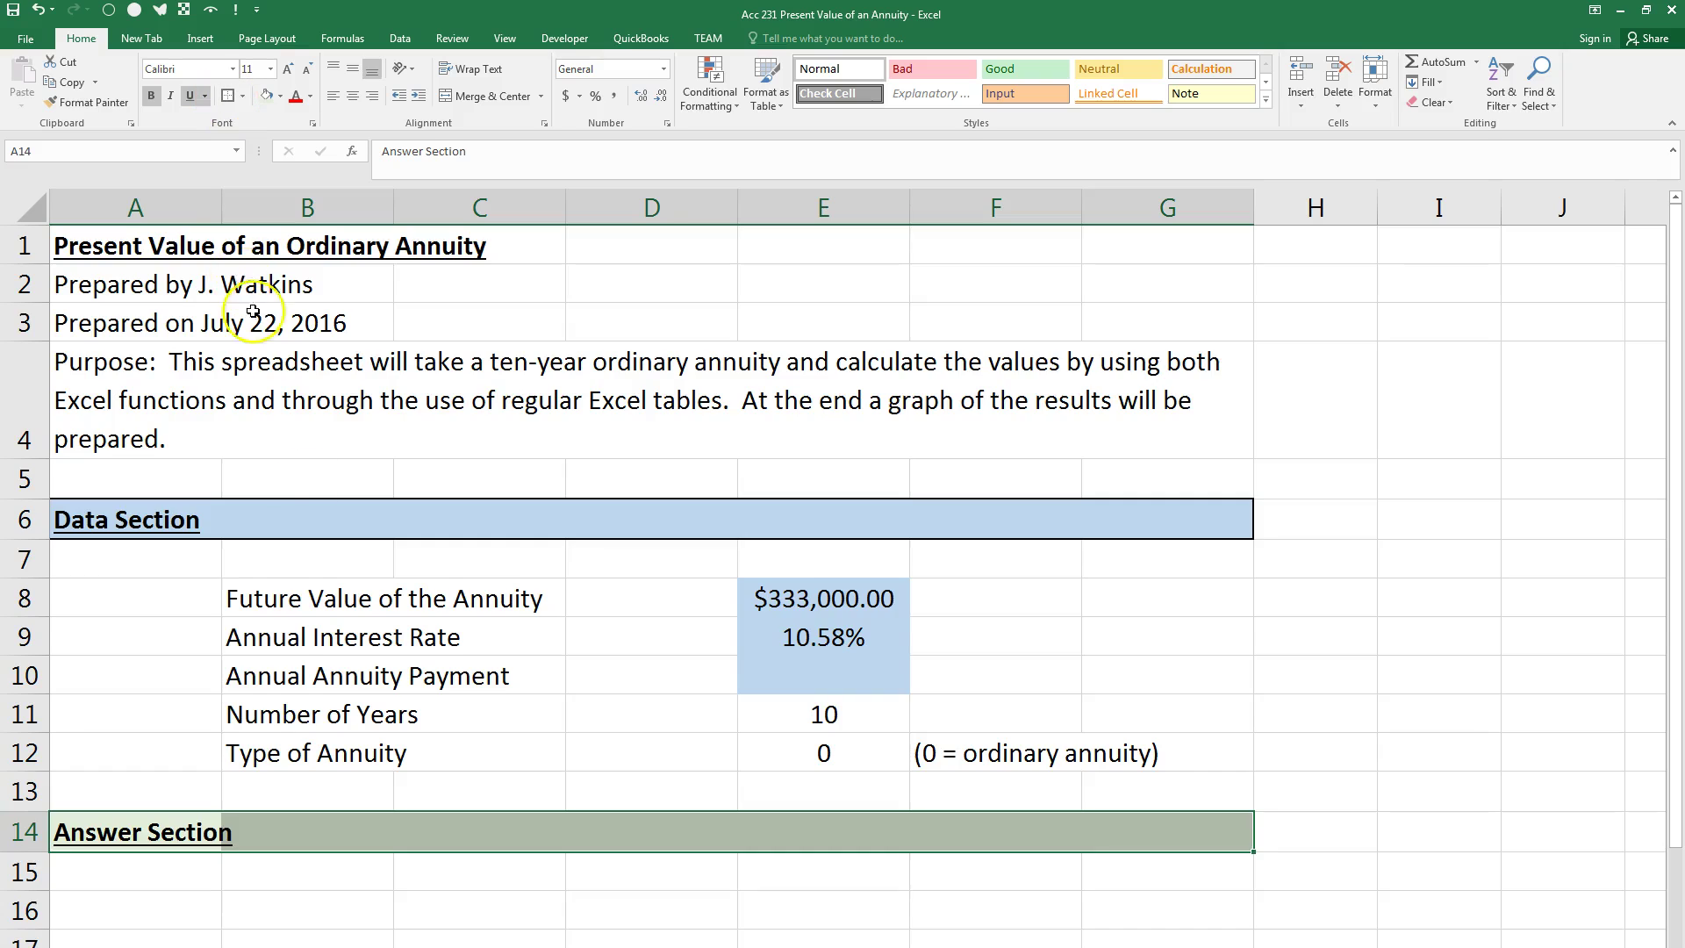
Step: Enter the labels "Present Value" in cell B16 and "Future Value" in cell E16
scroll(253, 312, down, 2)
click(301, 595)
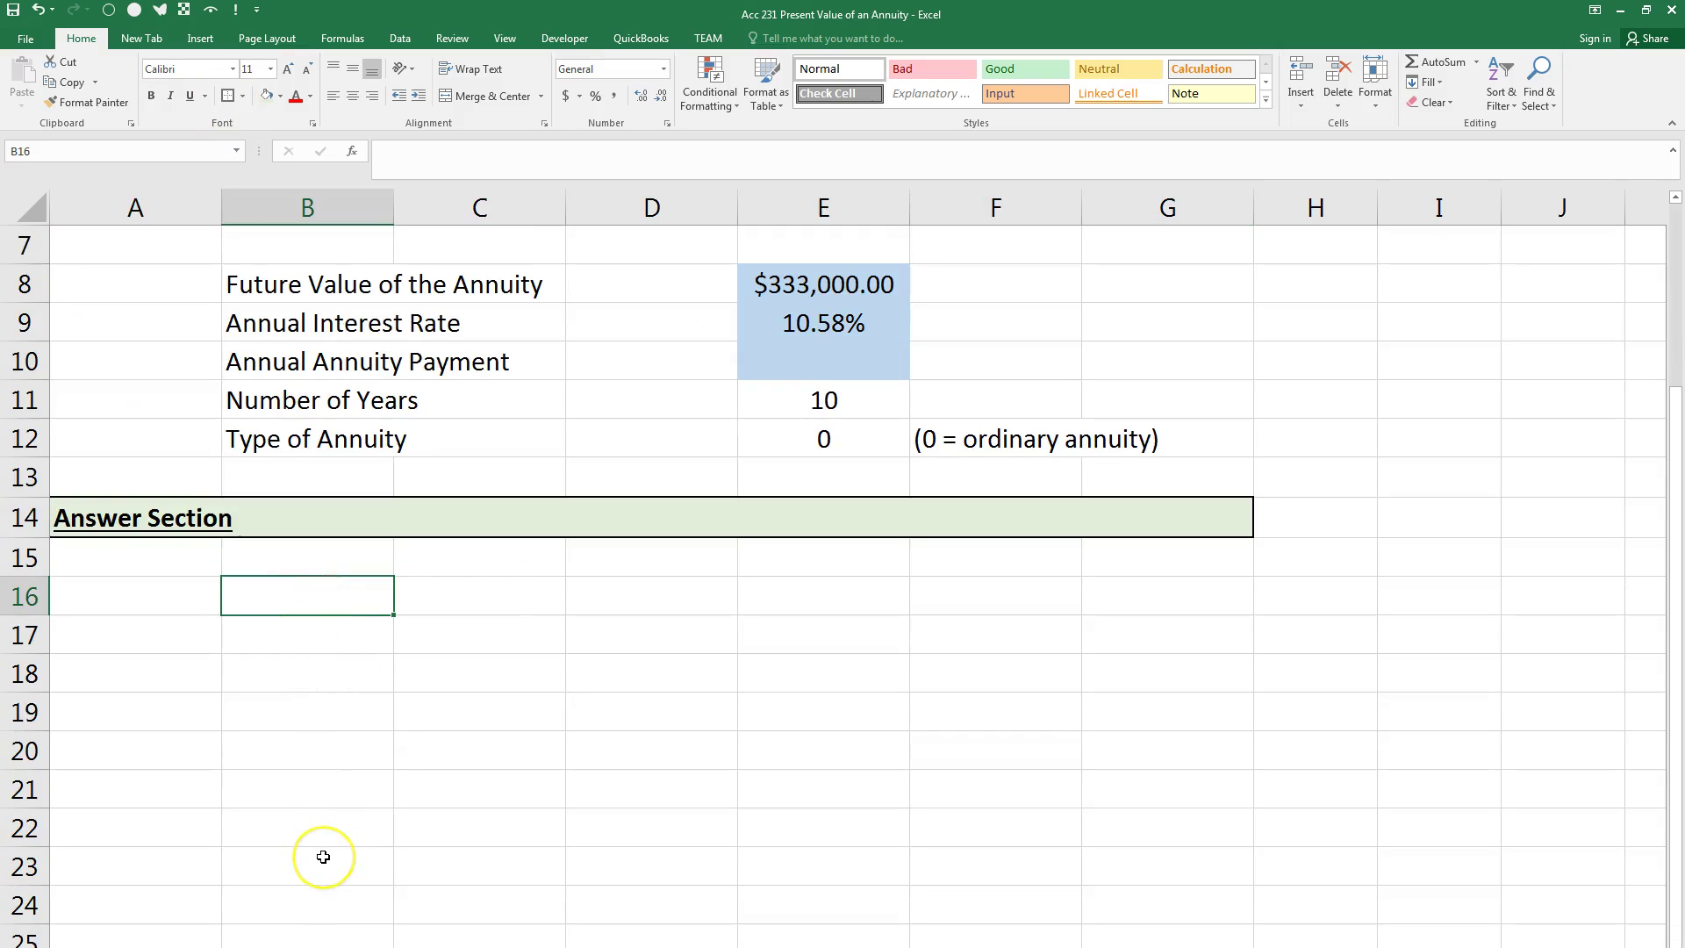
text(Prse)
text(sent Value)
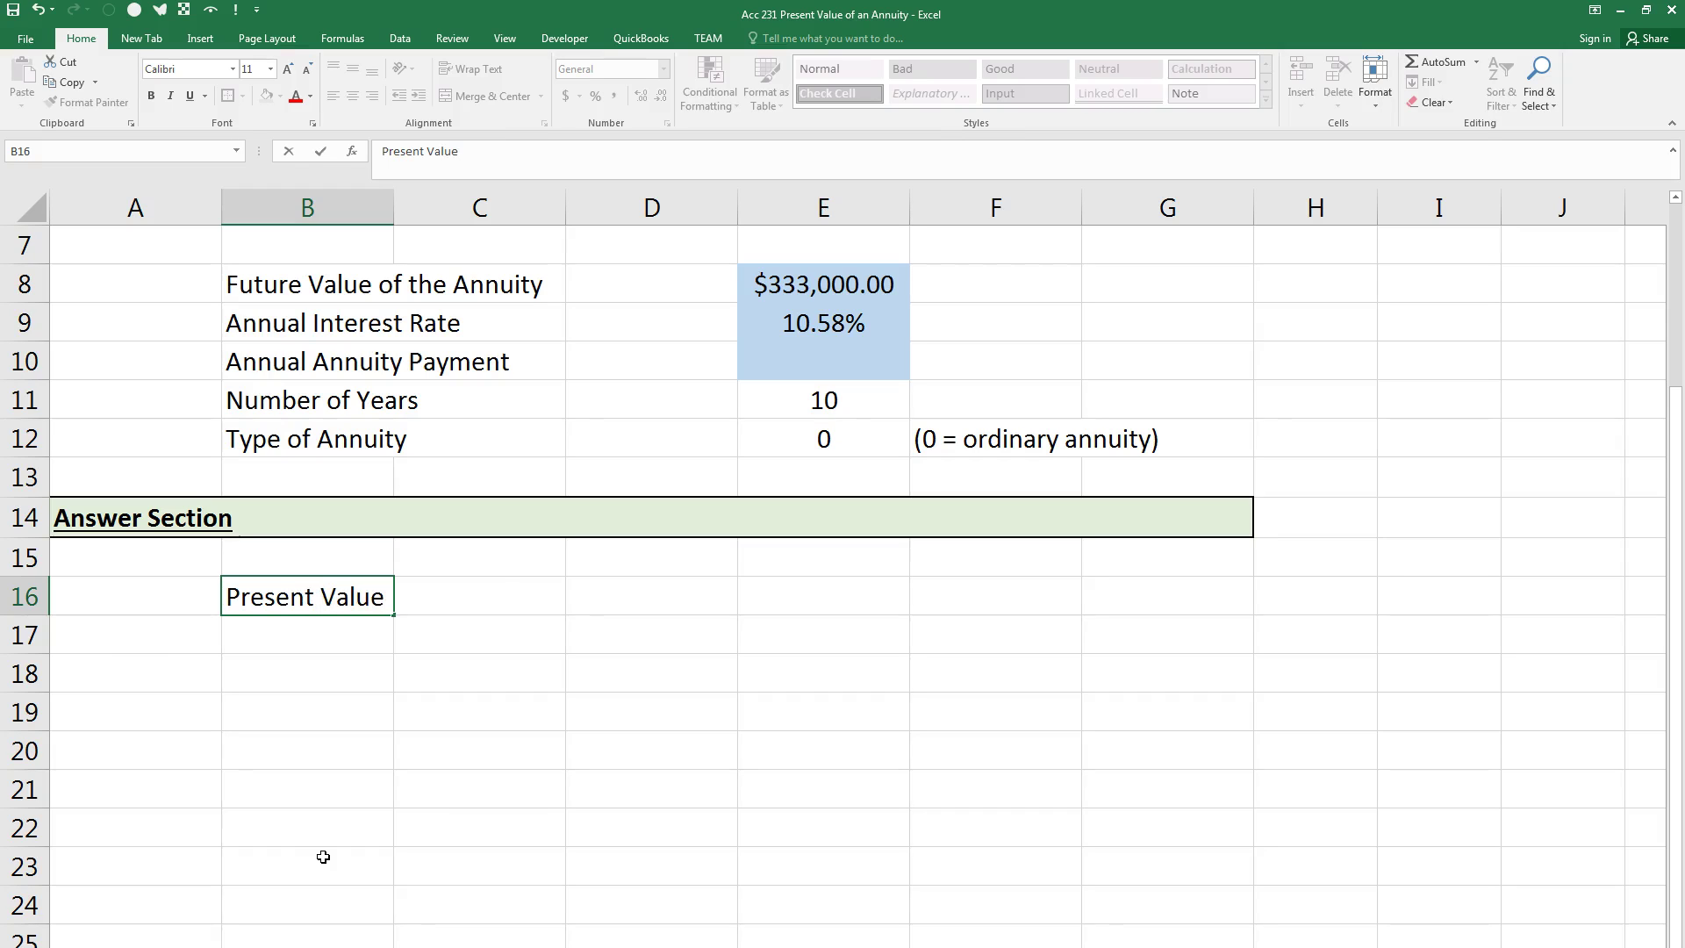
key(Right)
key(Right)
key(Right)
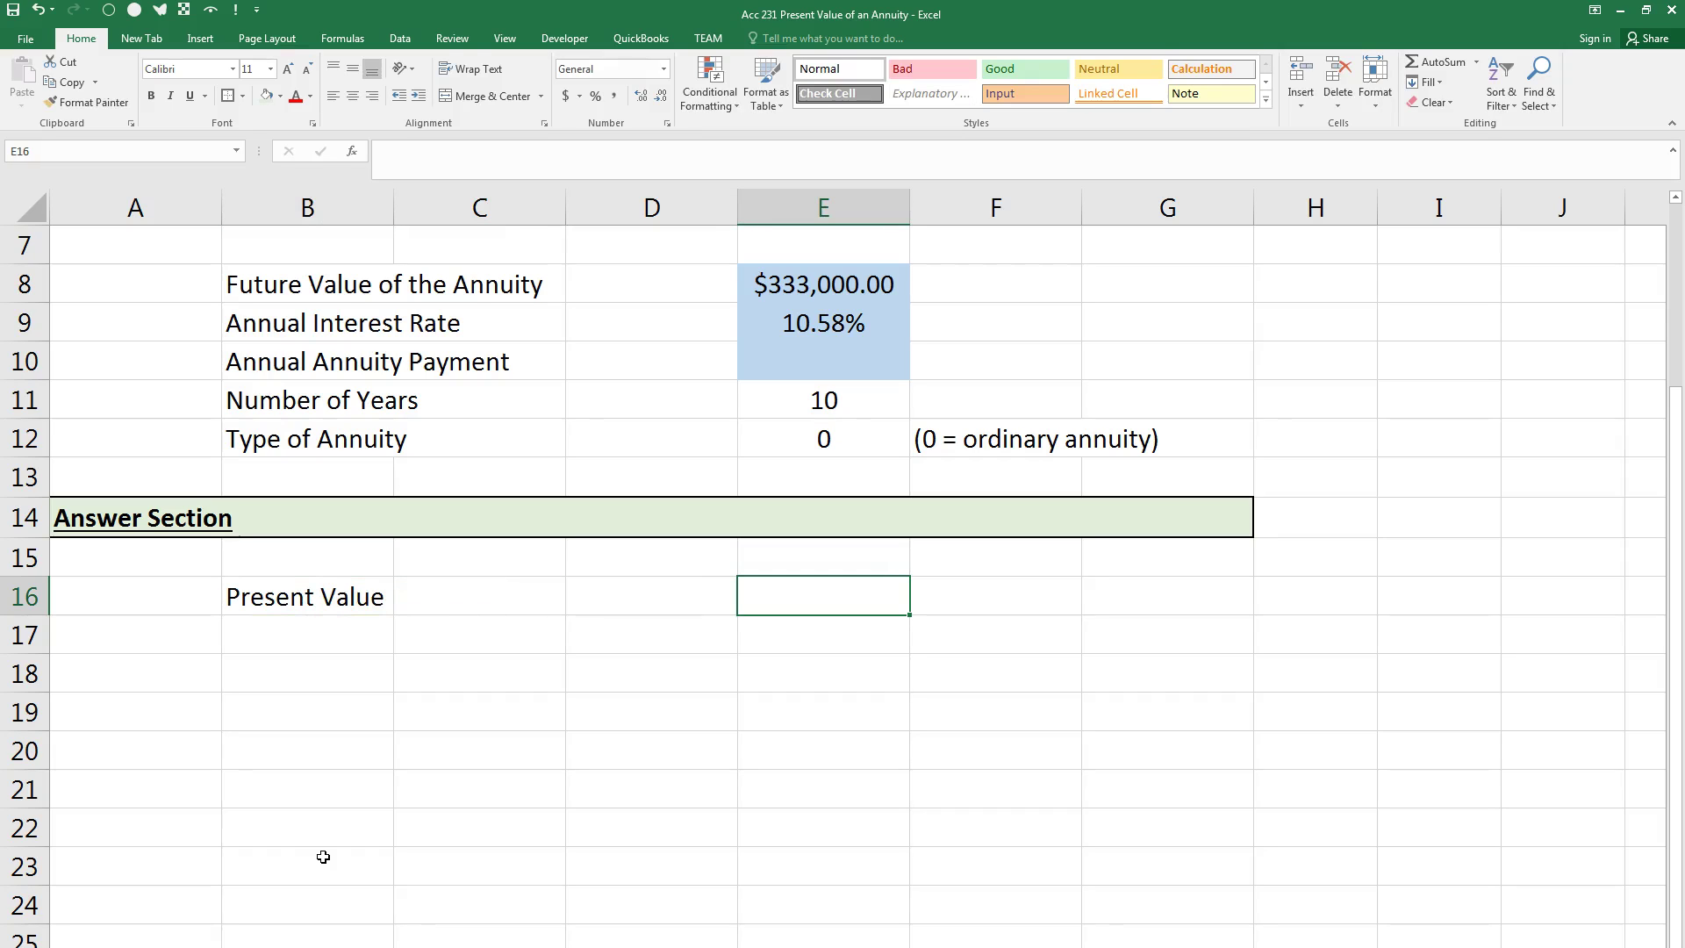
text(Future Value)
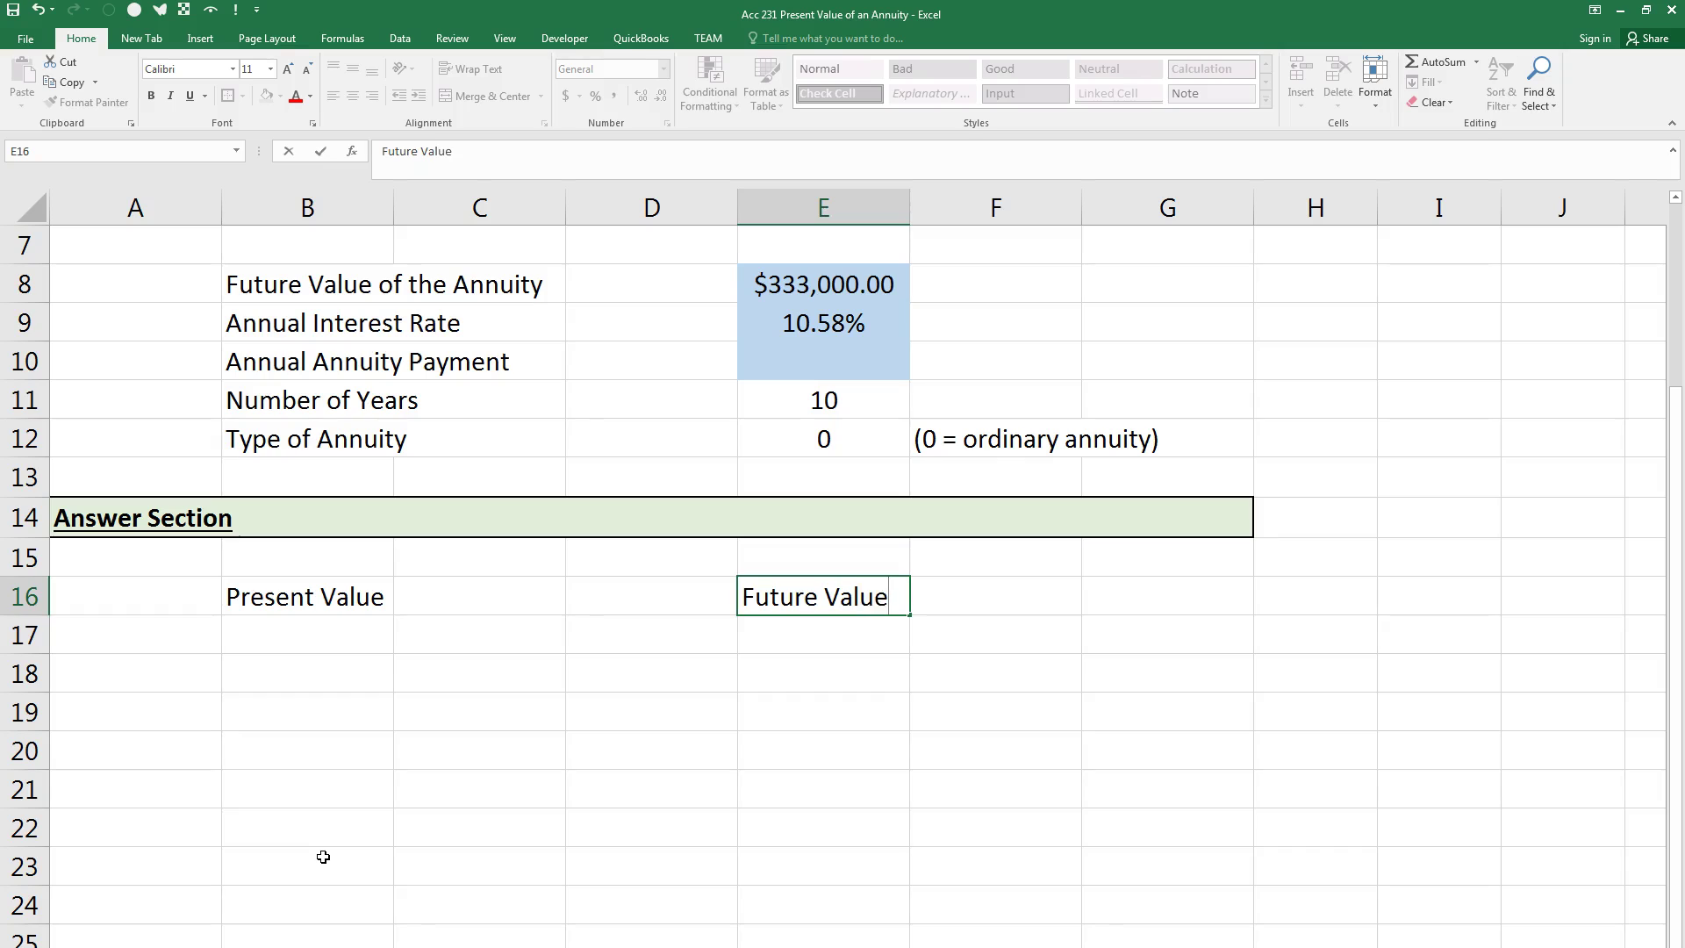
key(Return)
Step: Enter the label "Check Figure" in cells B17 and E17, below the two value labels
key(Left)
key(Left)
key(Left)
text(Check Figure)
key(Right)
key(Right)
key(Right)
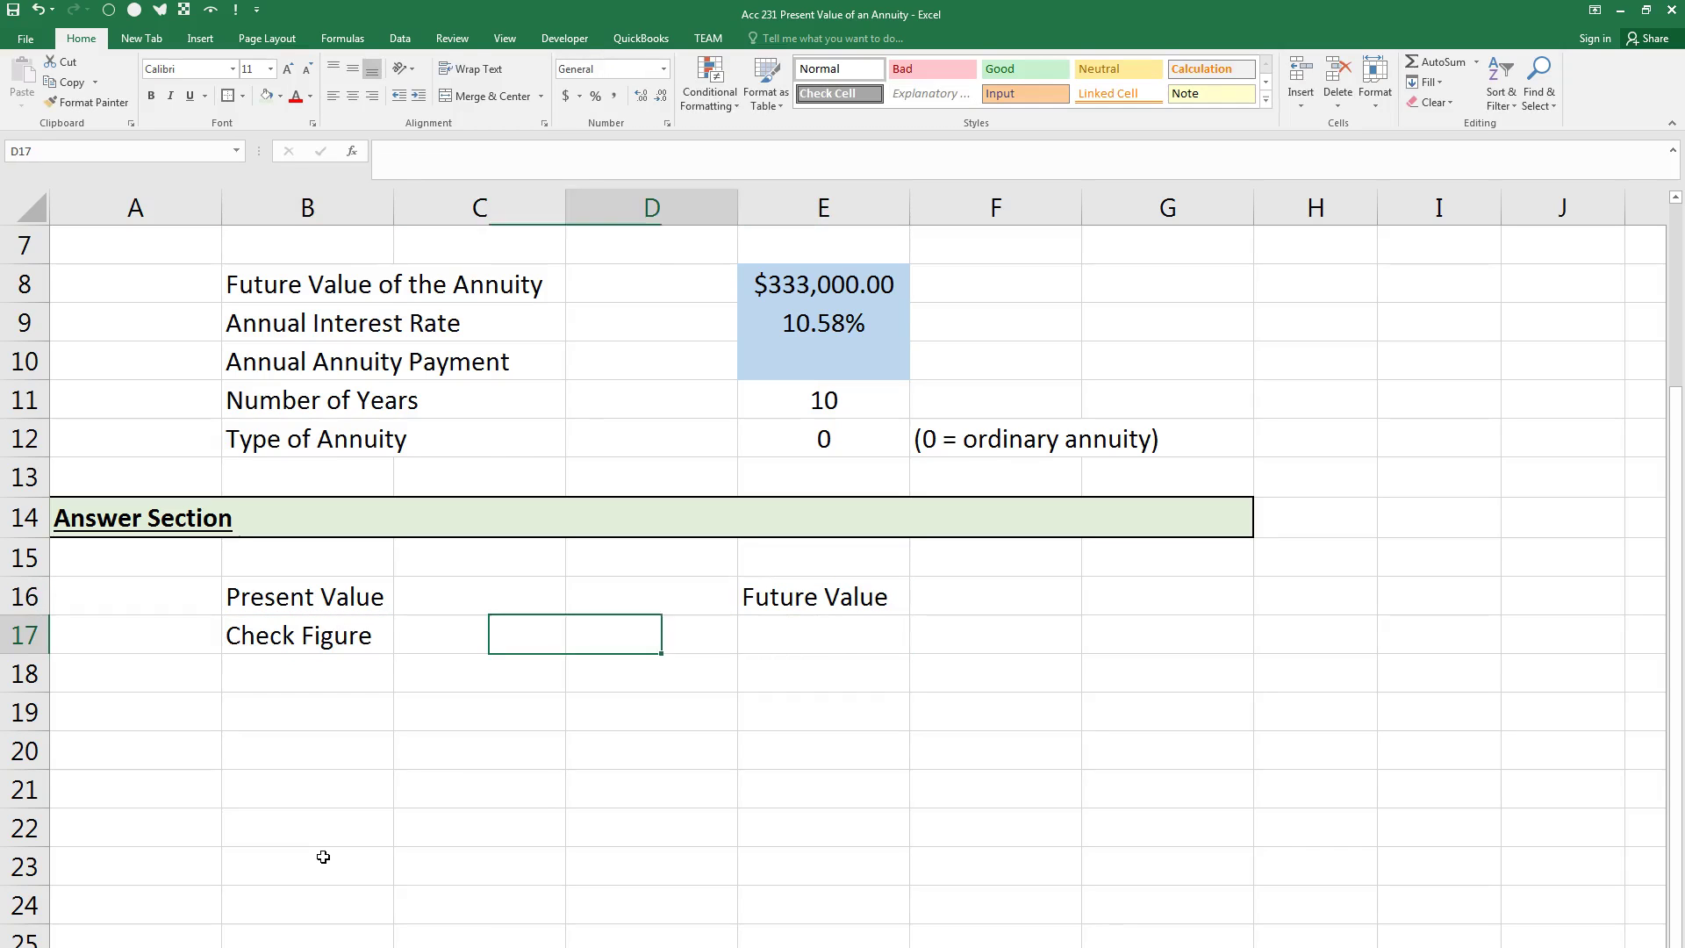
text(Check Figure)
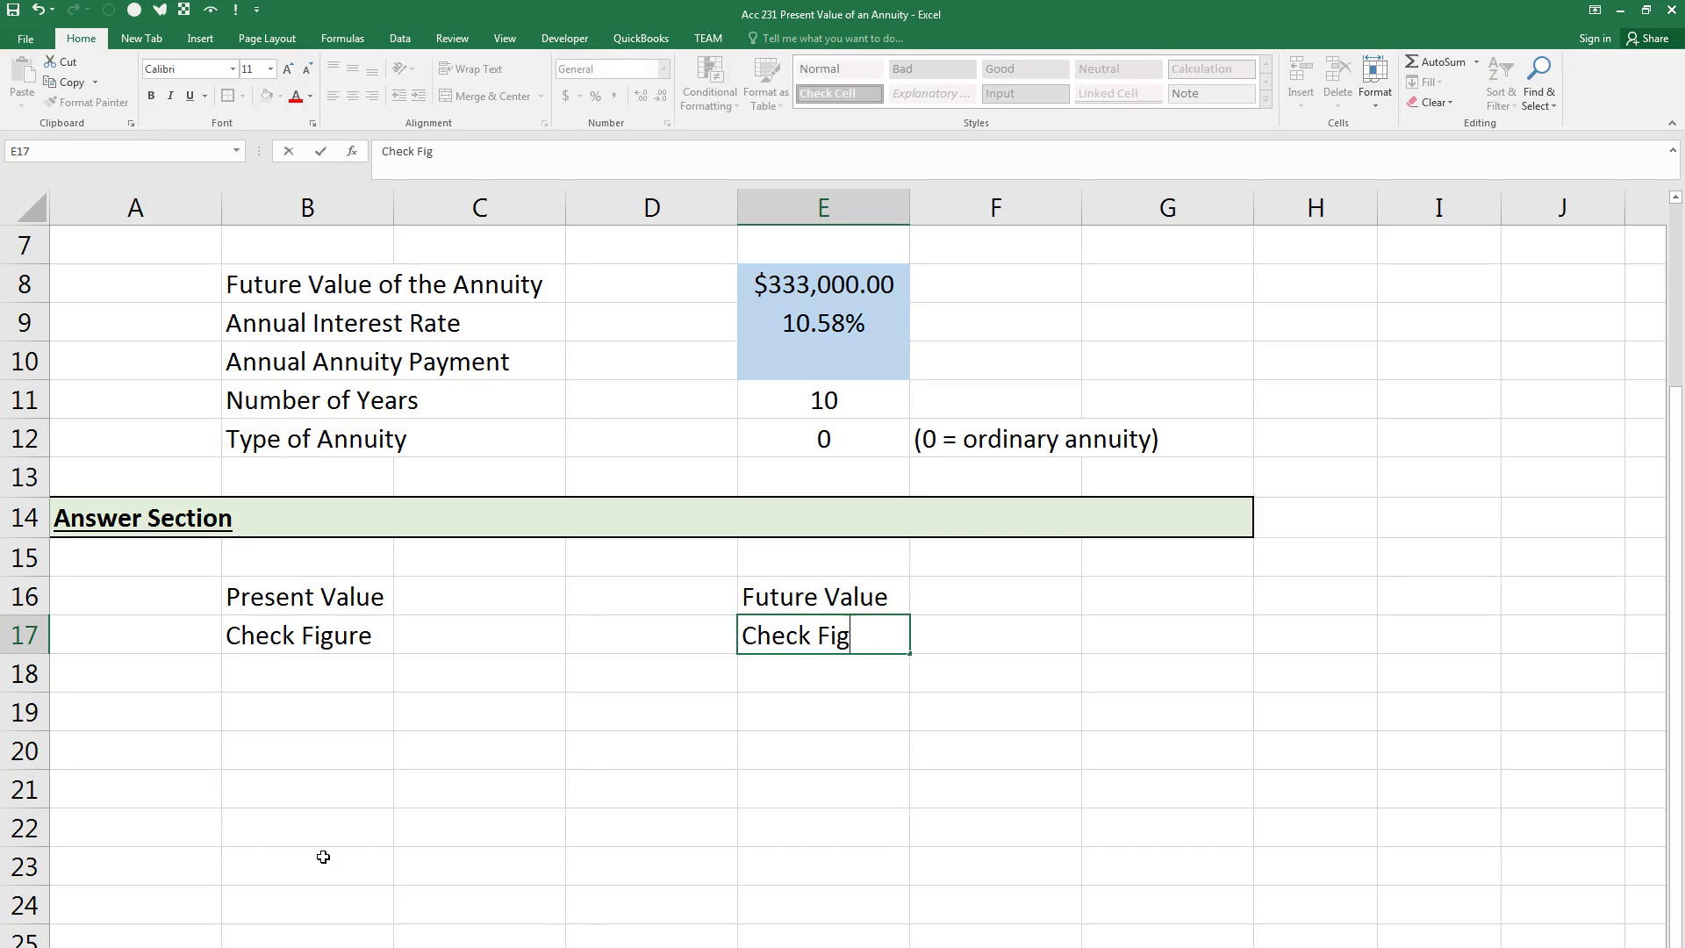
key(Left)
key(Left)
key(Up)
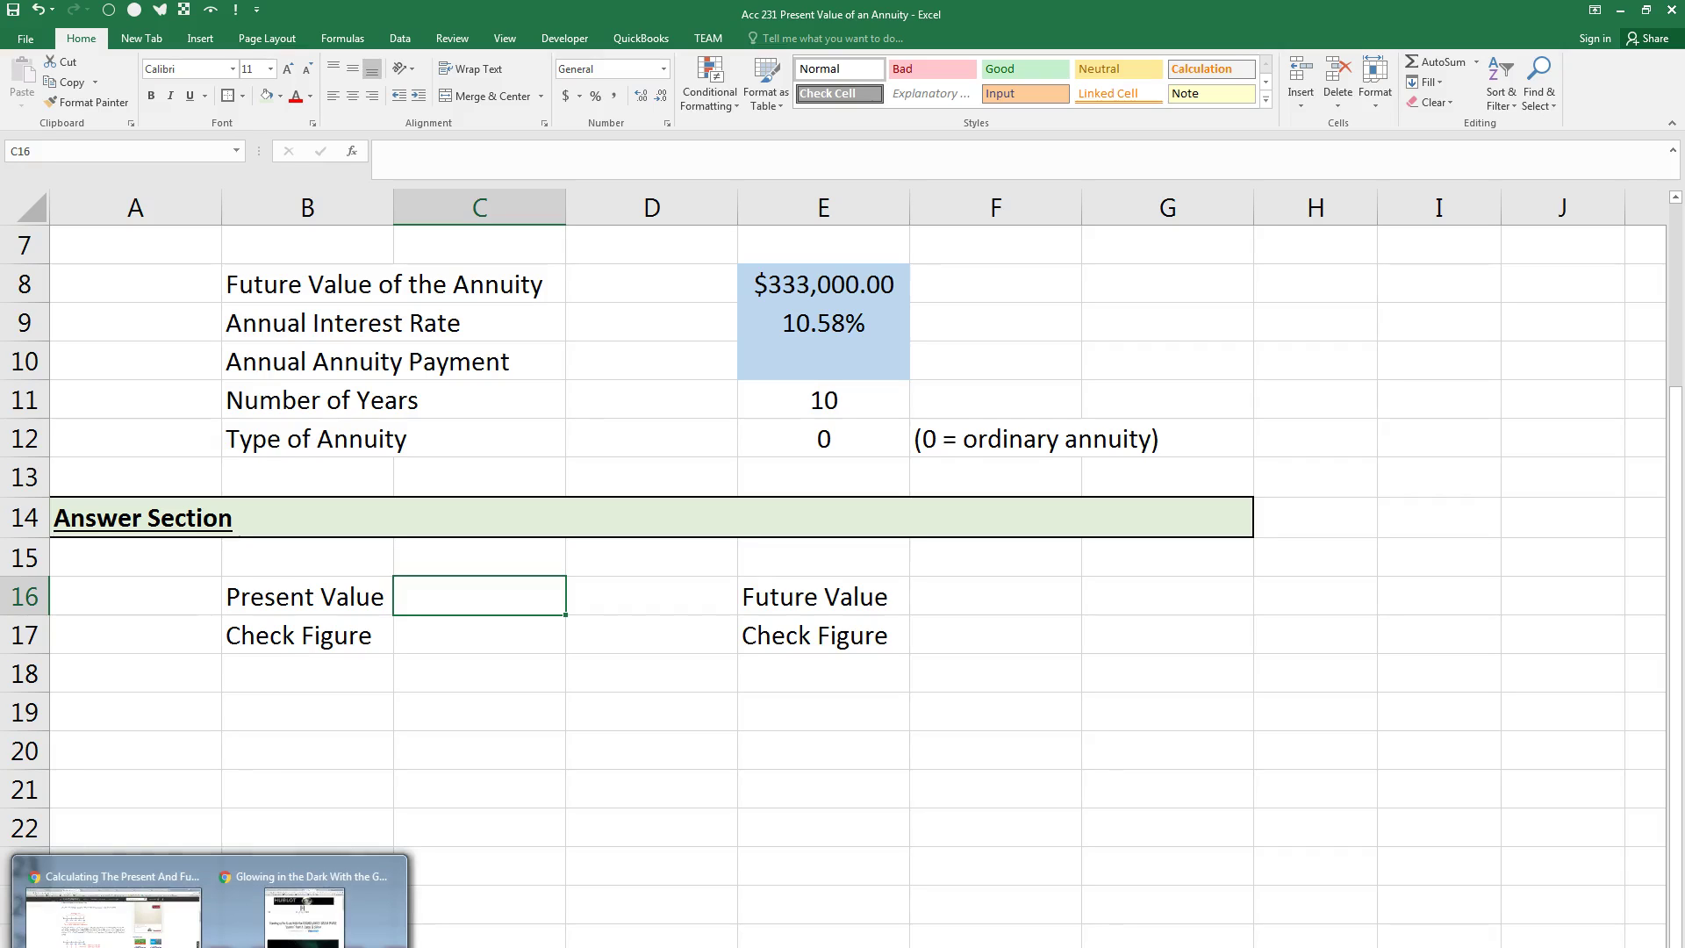
Step: Switch to Chrome to view the ordinary annuity formula in the Investopedia article, and return to the Excel worksheet
click(75, 913)
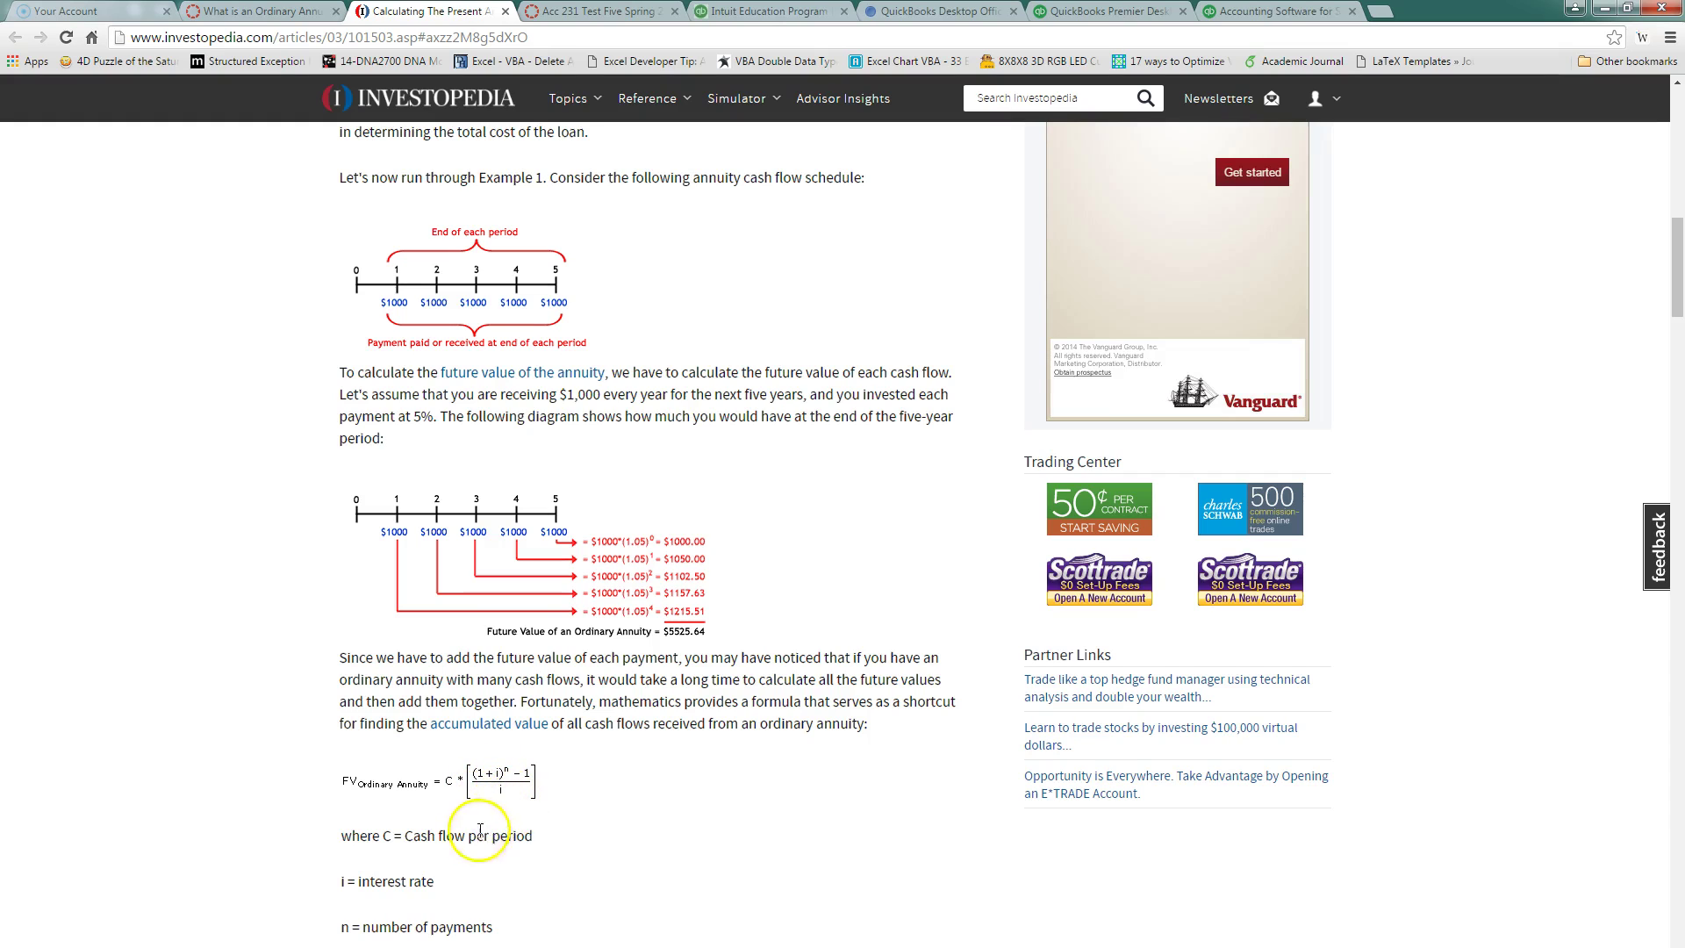
key(alt+Tab)
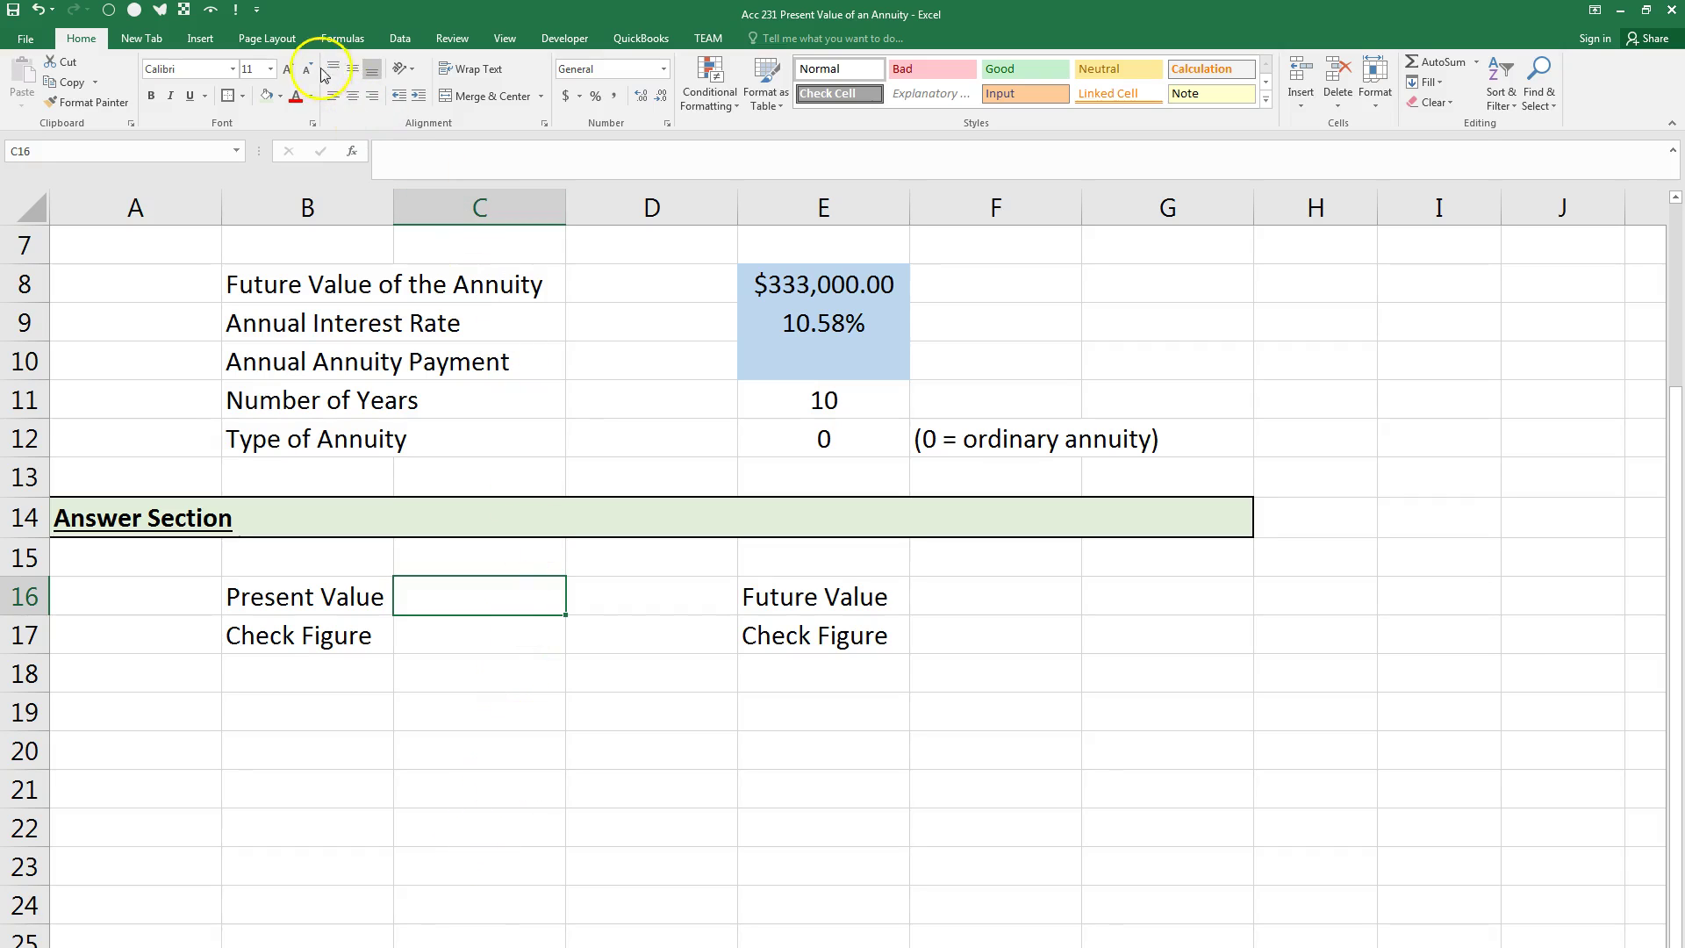
Step: Browse the financial, math and trigonometry, and statistical functions available in the function library
click(342, 41)
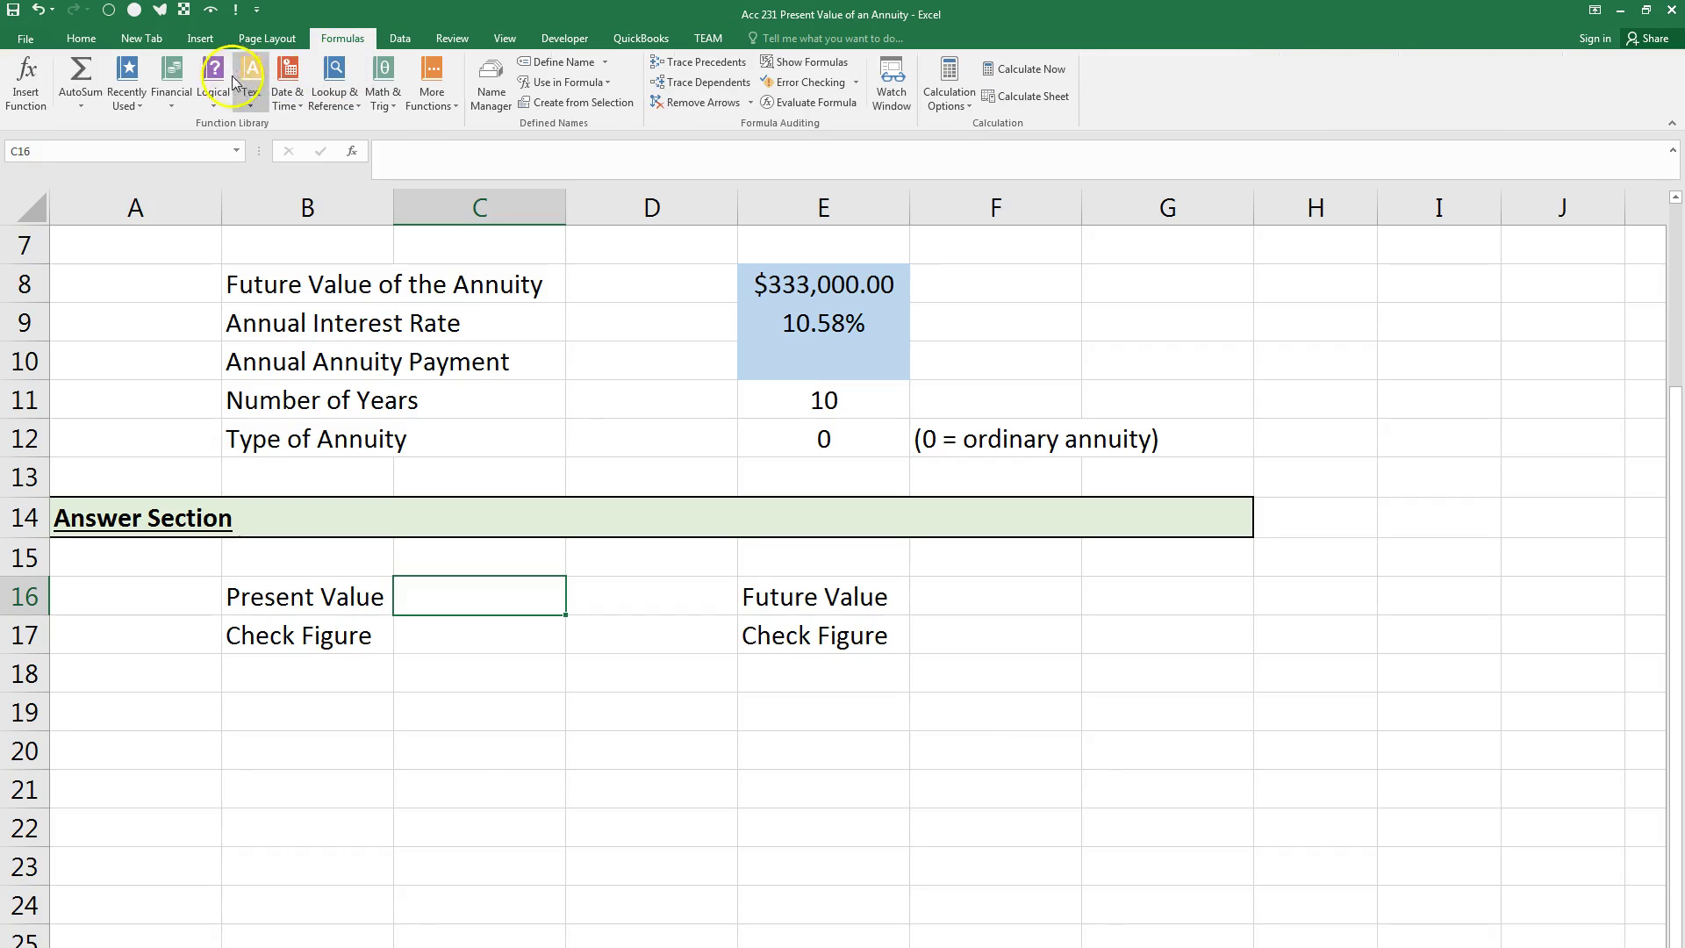
click(174, 84)
drag(281, 175, 256, 459)
click(384, 92)
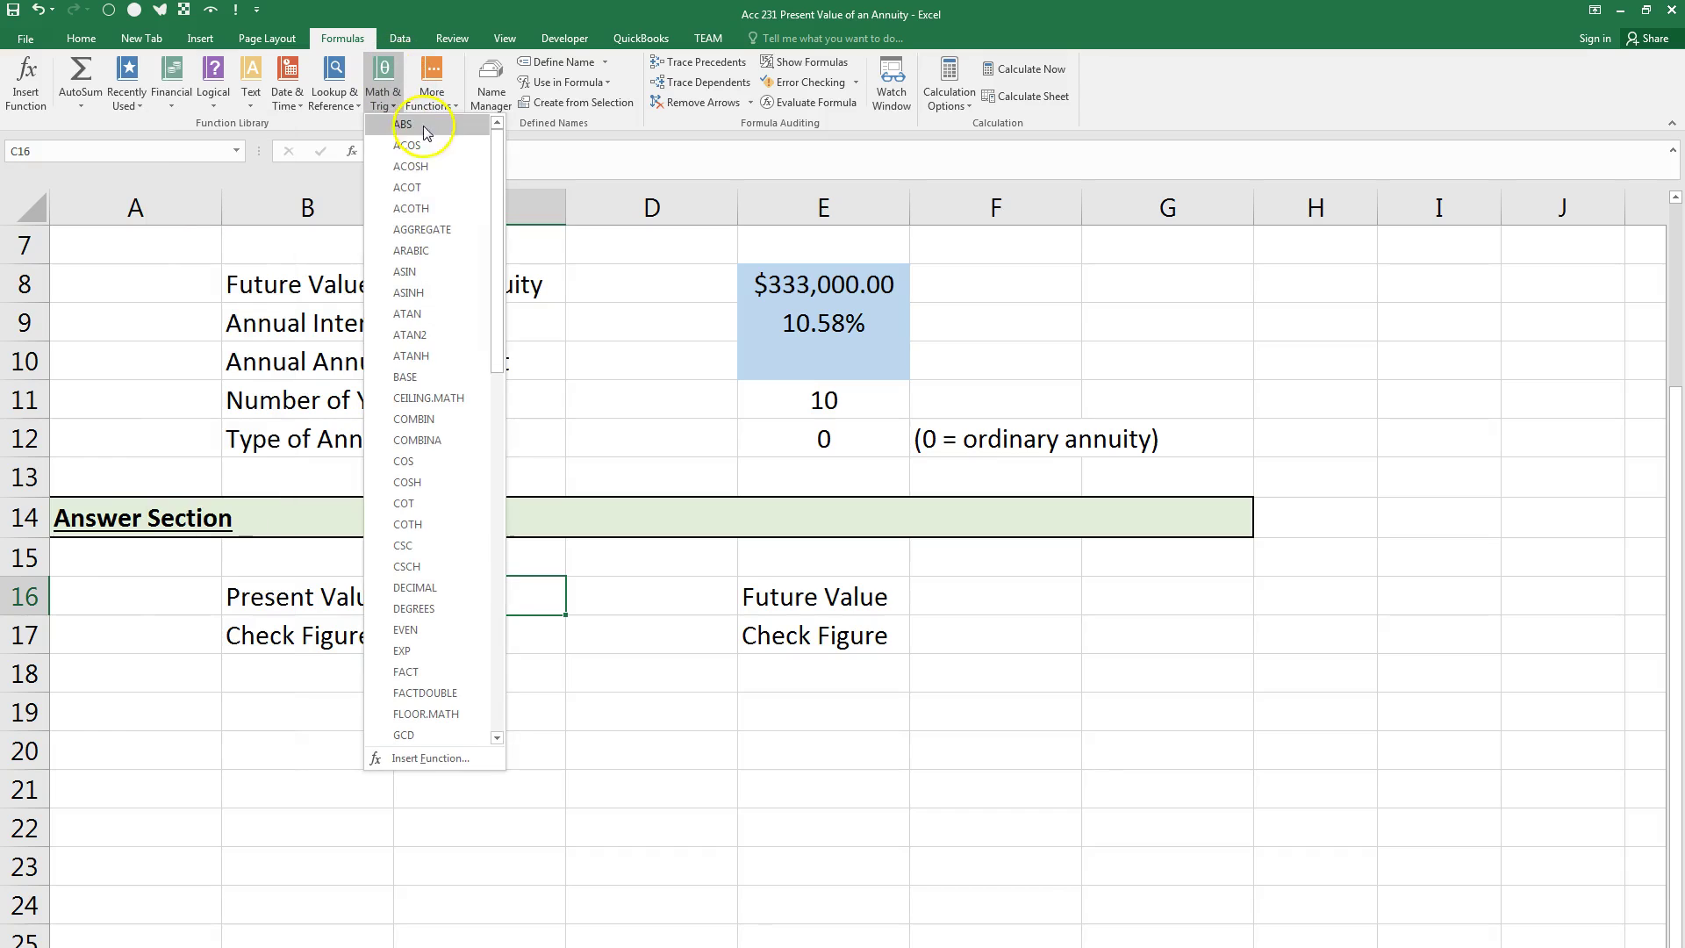
drag(503, 154, 486, 538)
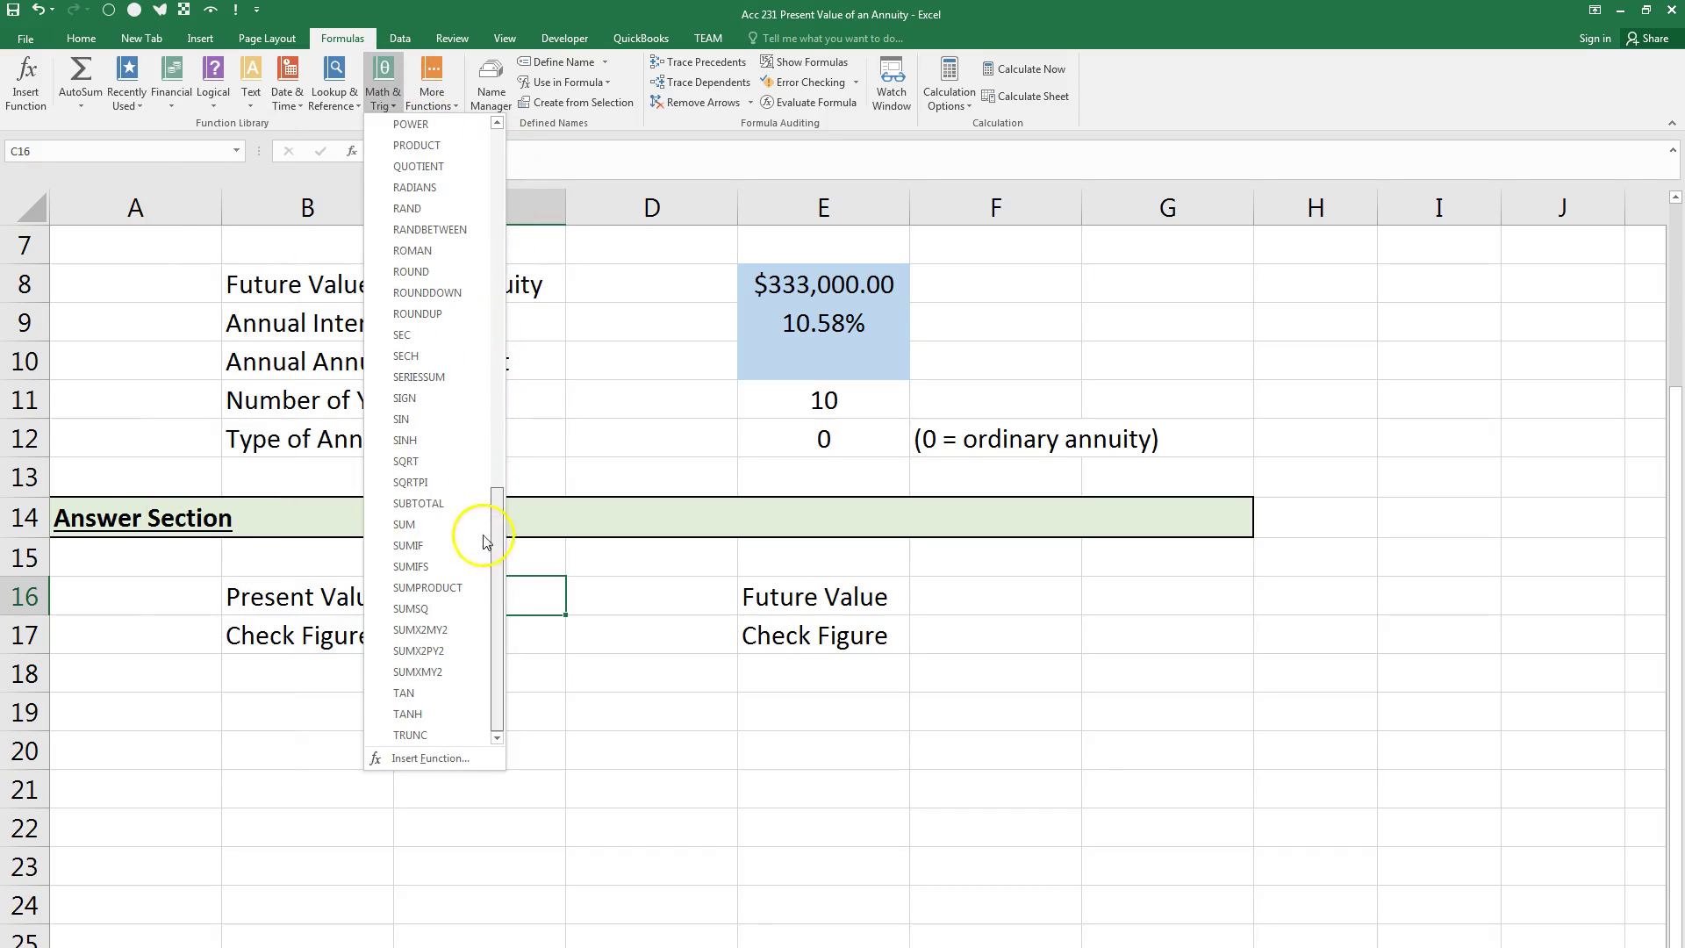
click(431, 84)
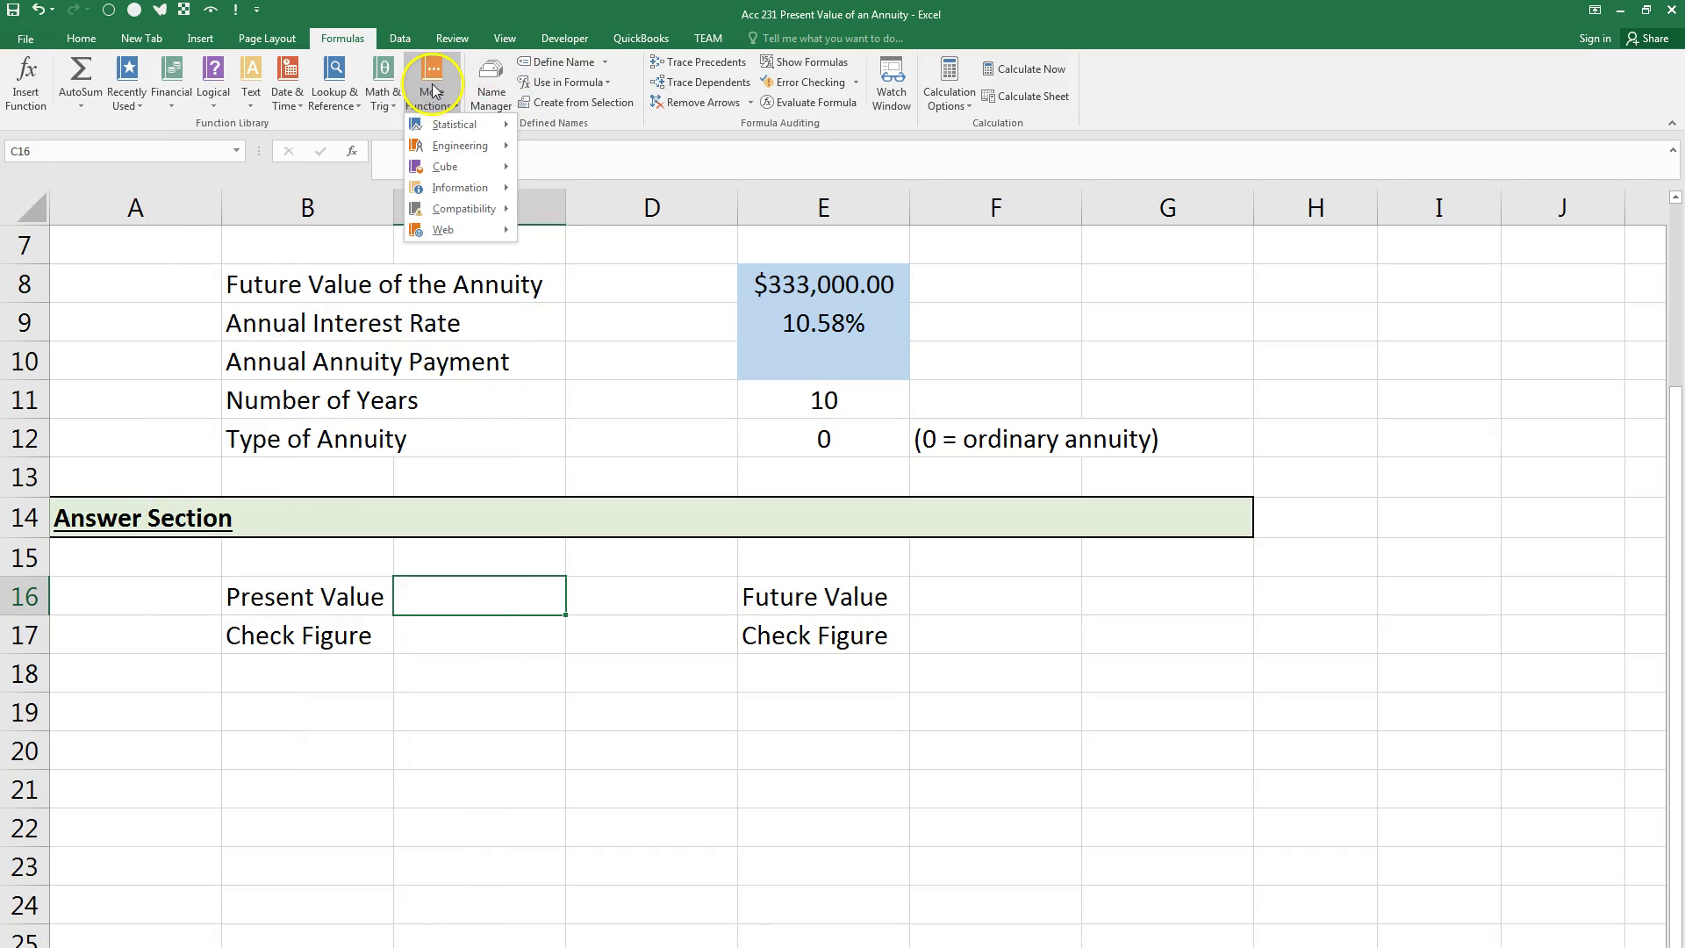
mouse_move(451, 151)
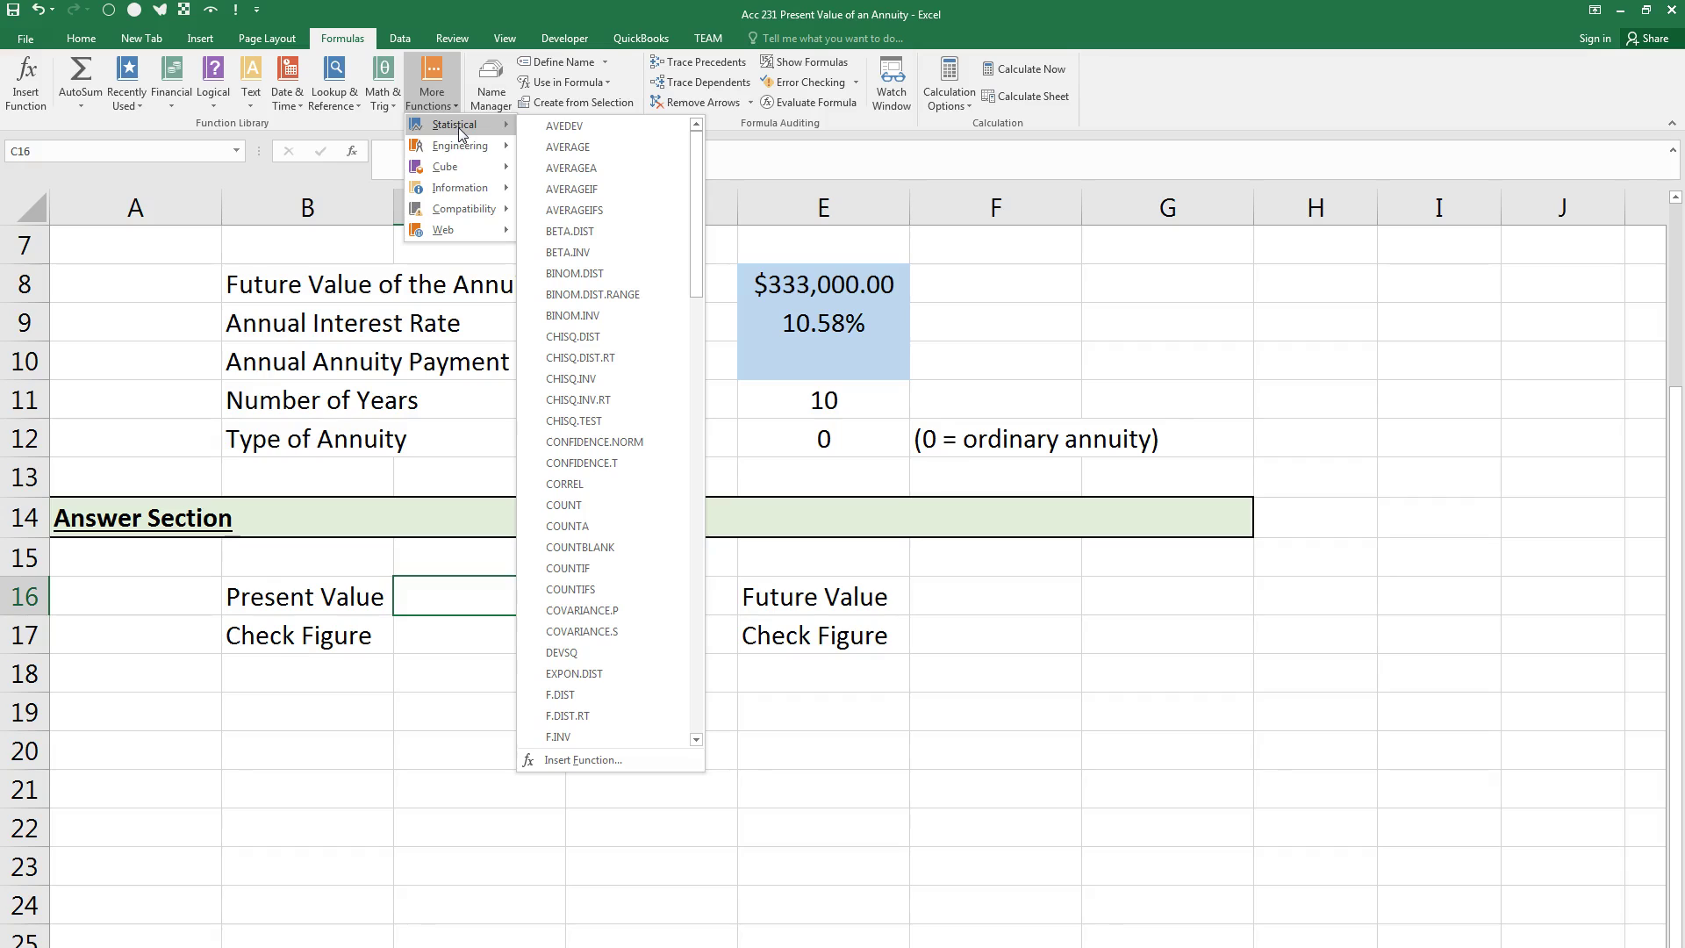
Step: Insert the financial function PV in cell C16 and place the cursor between its parentheses for editing in the cell
click(172, 92)
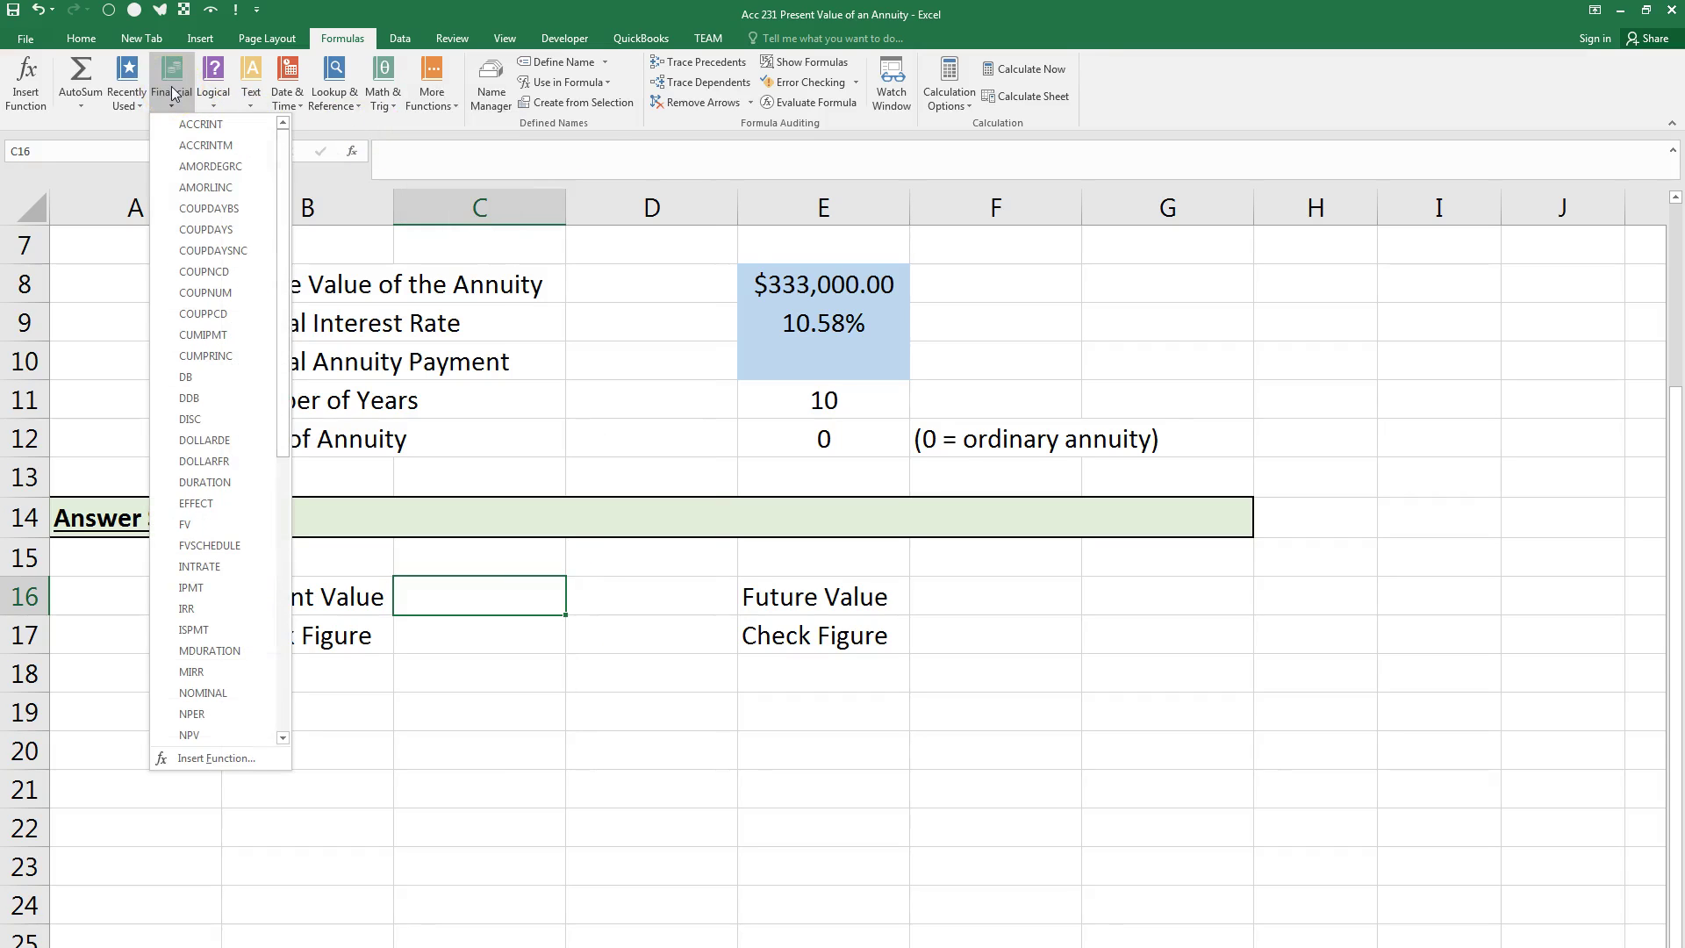
drag(282, 142, 270, 354)
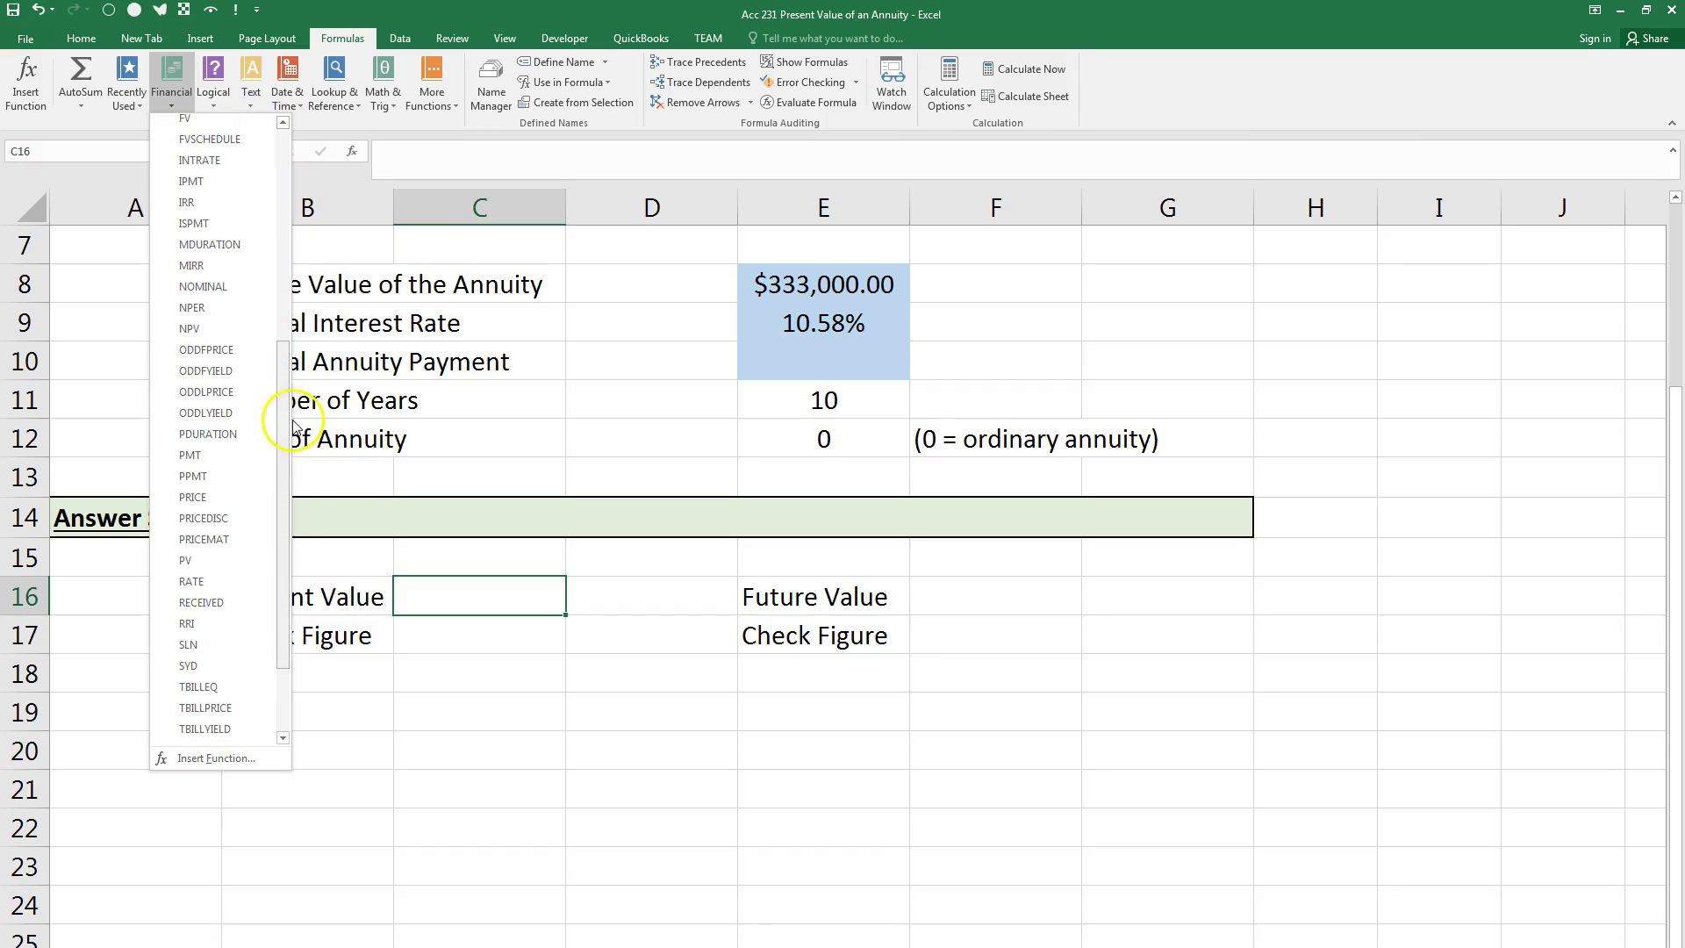
click(225, 573)
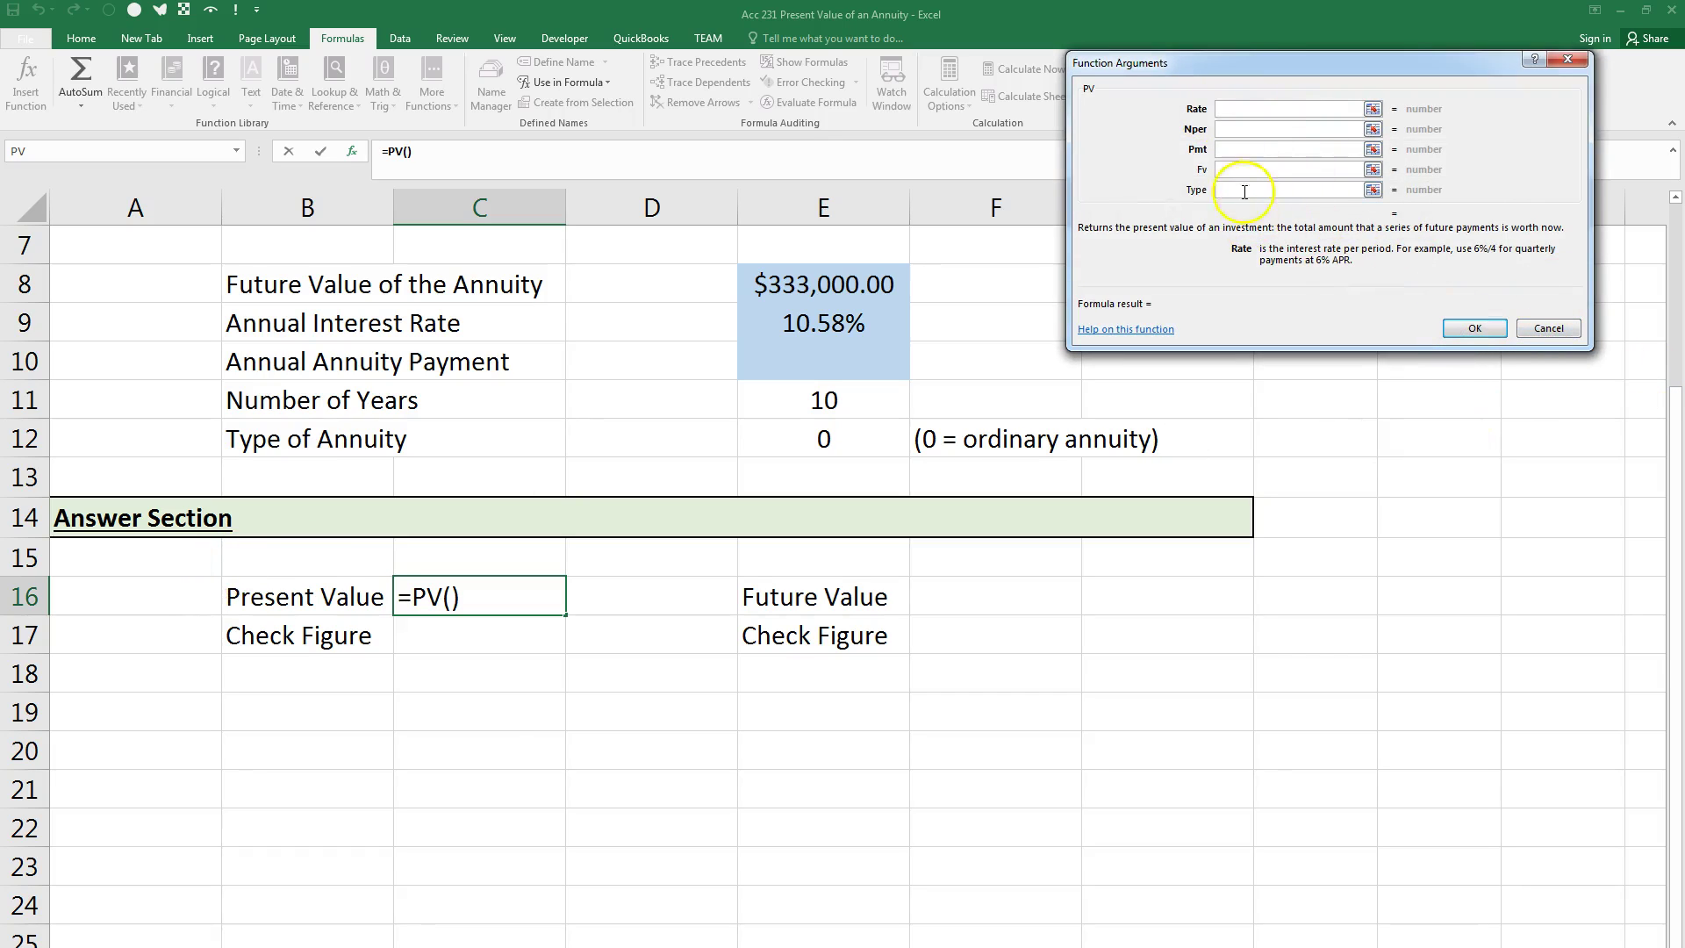
click(1472, 330)
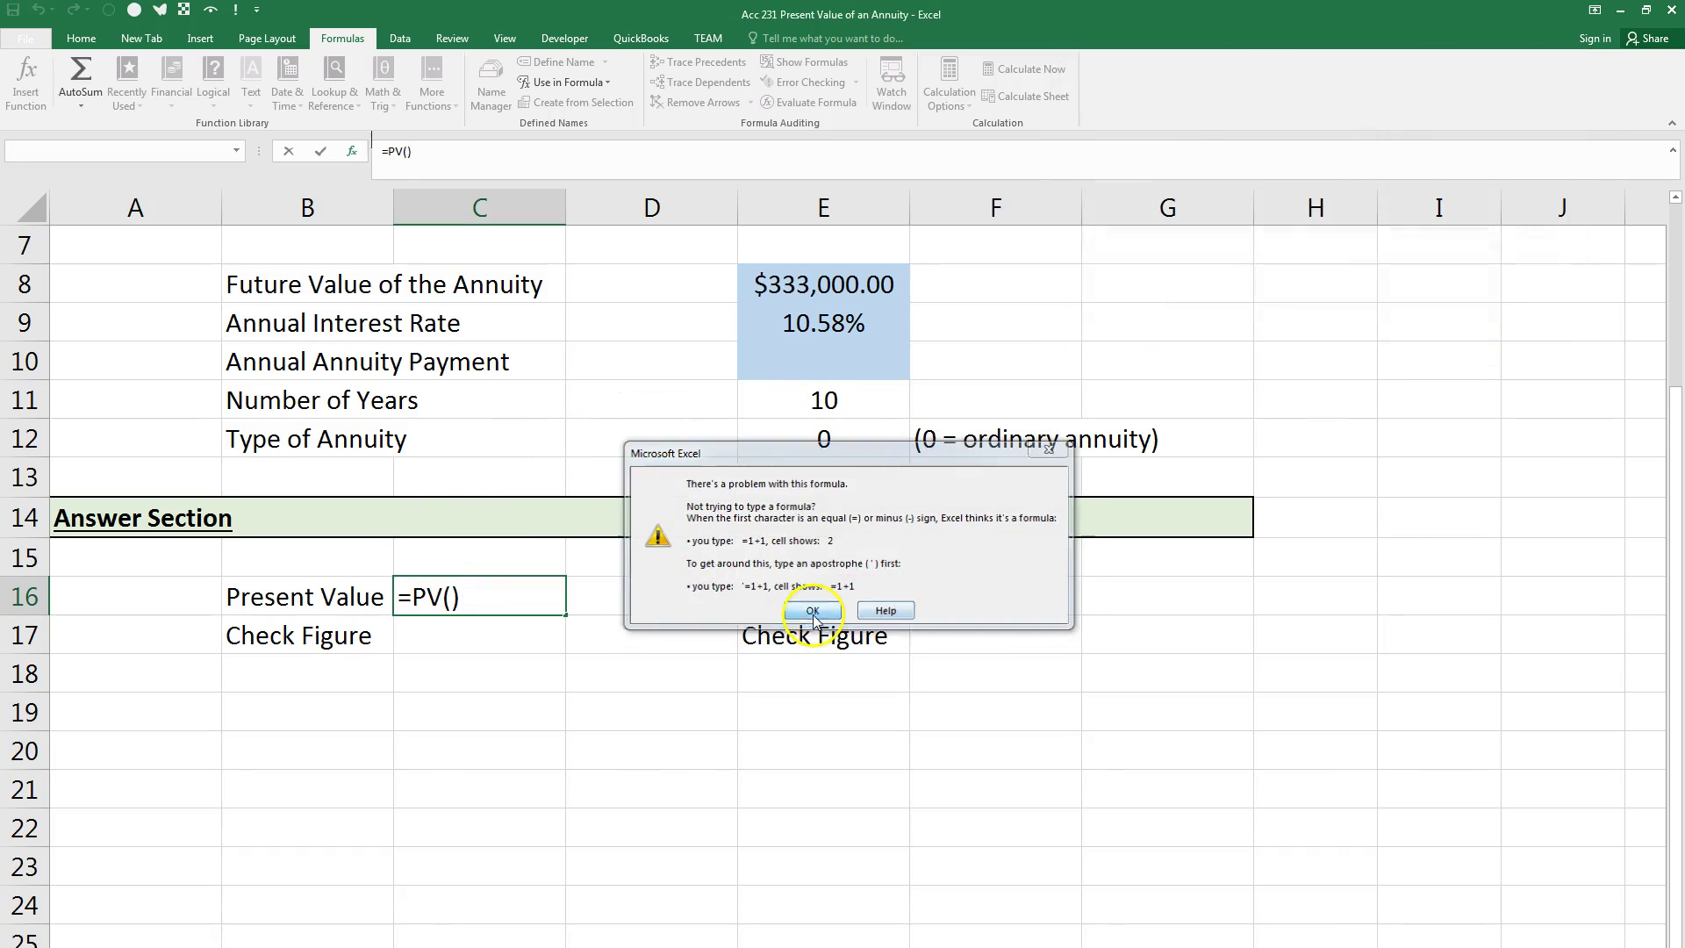
click(812, 611)
click(451, 599)
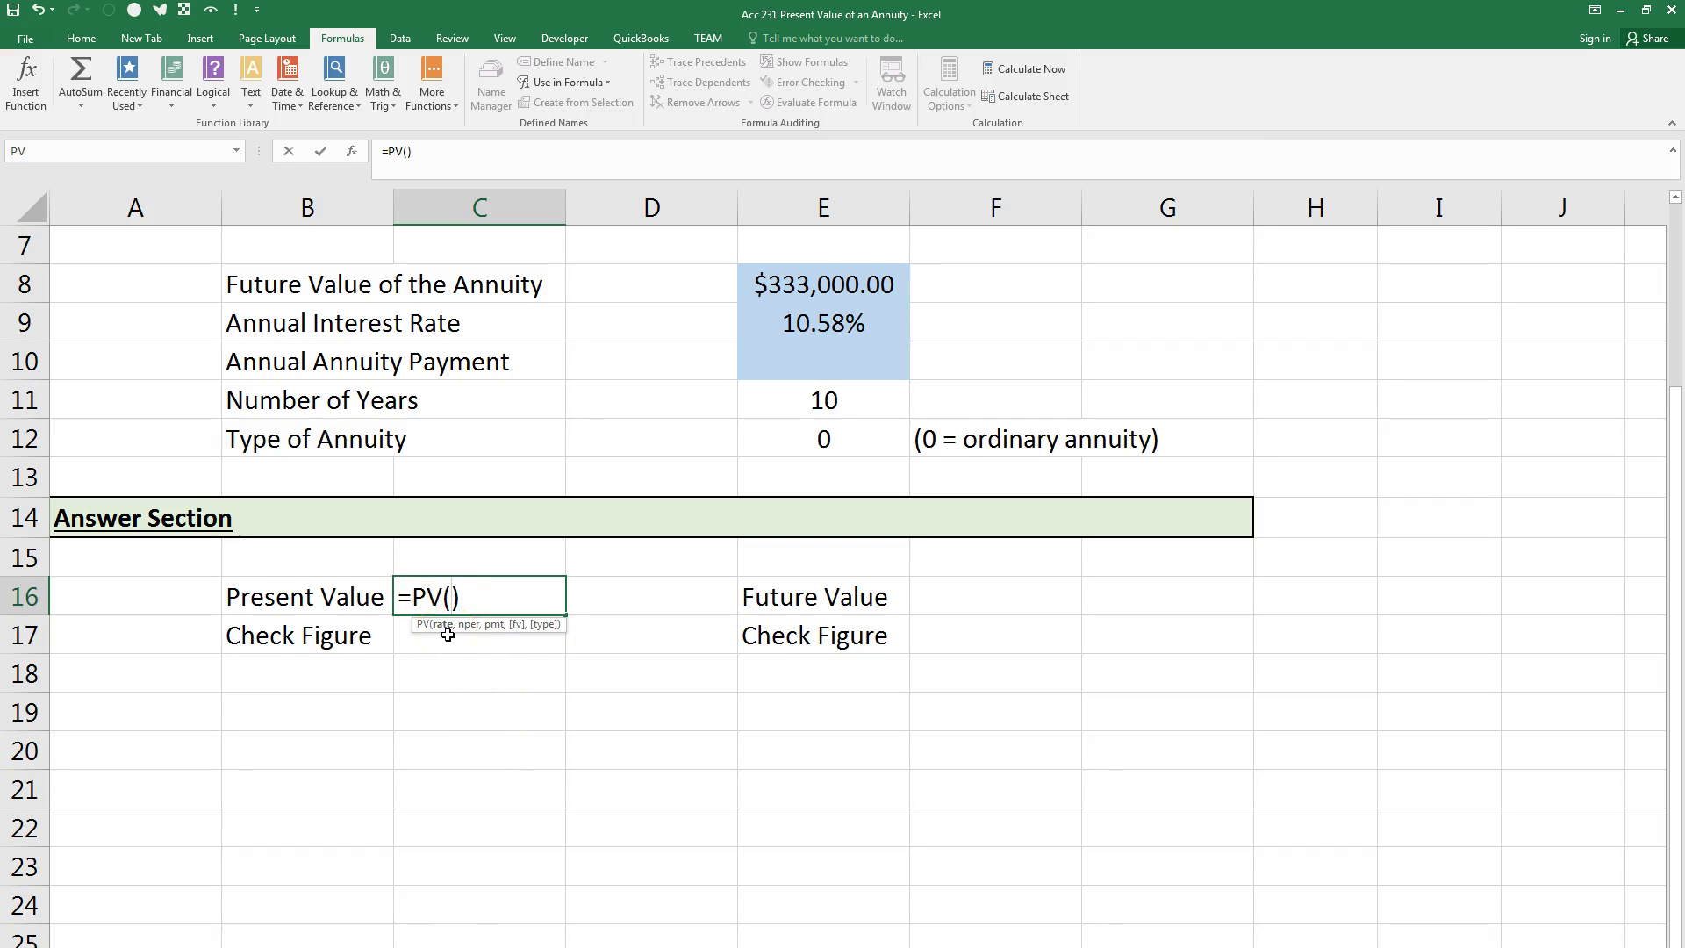
Step: Reference the annual interest rate, number of years and annual annuity payment cells as the rate, nper and pmt arguments of the PV formula
click(806, 323)
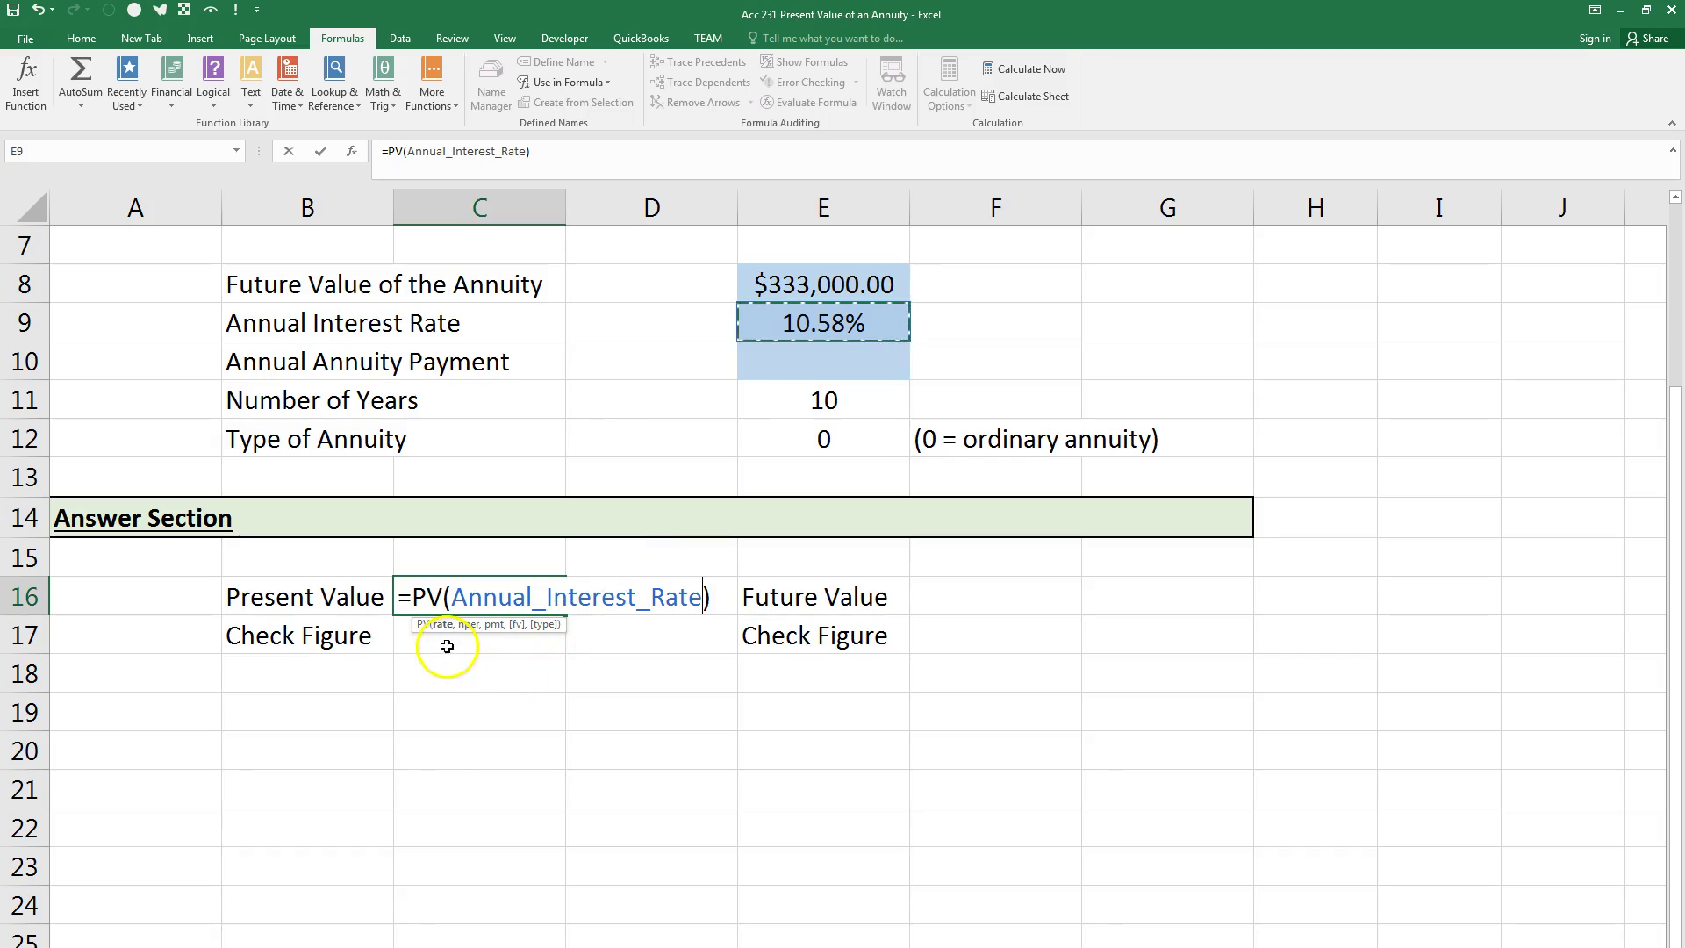
text(,)
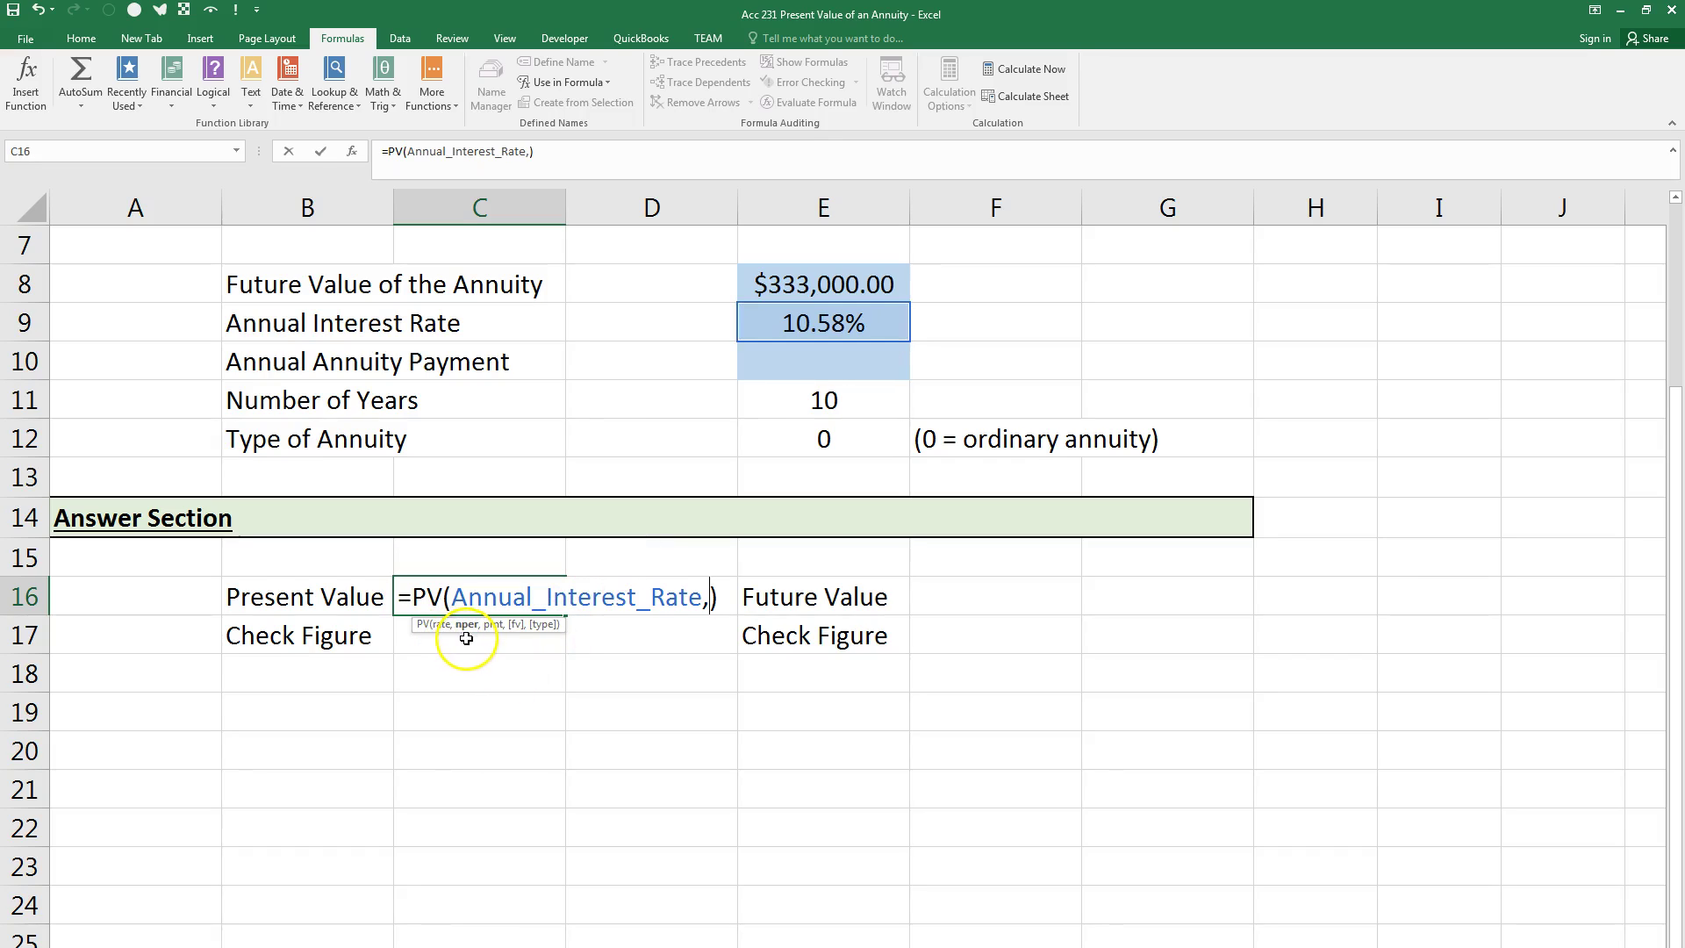
click(780, 399)
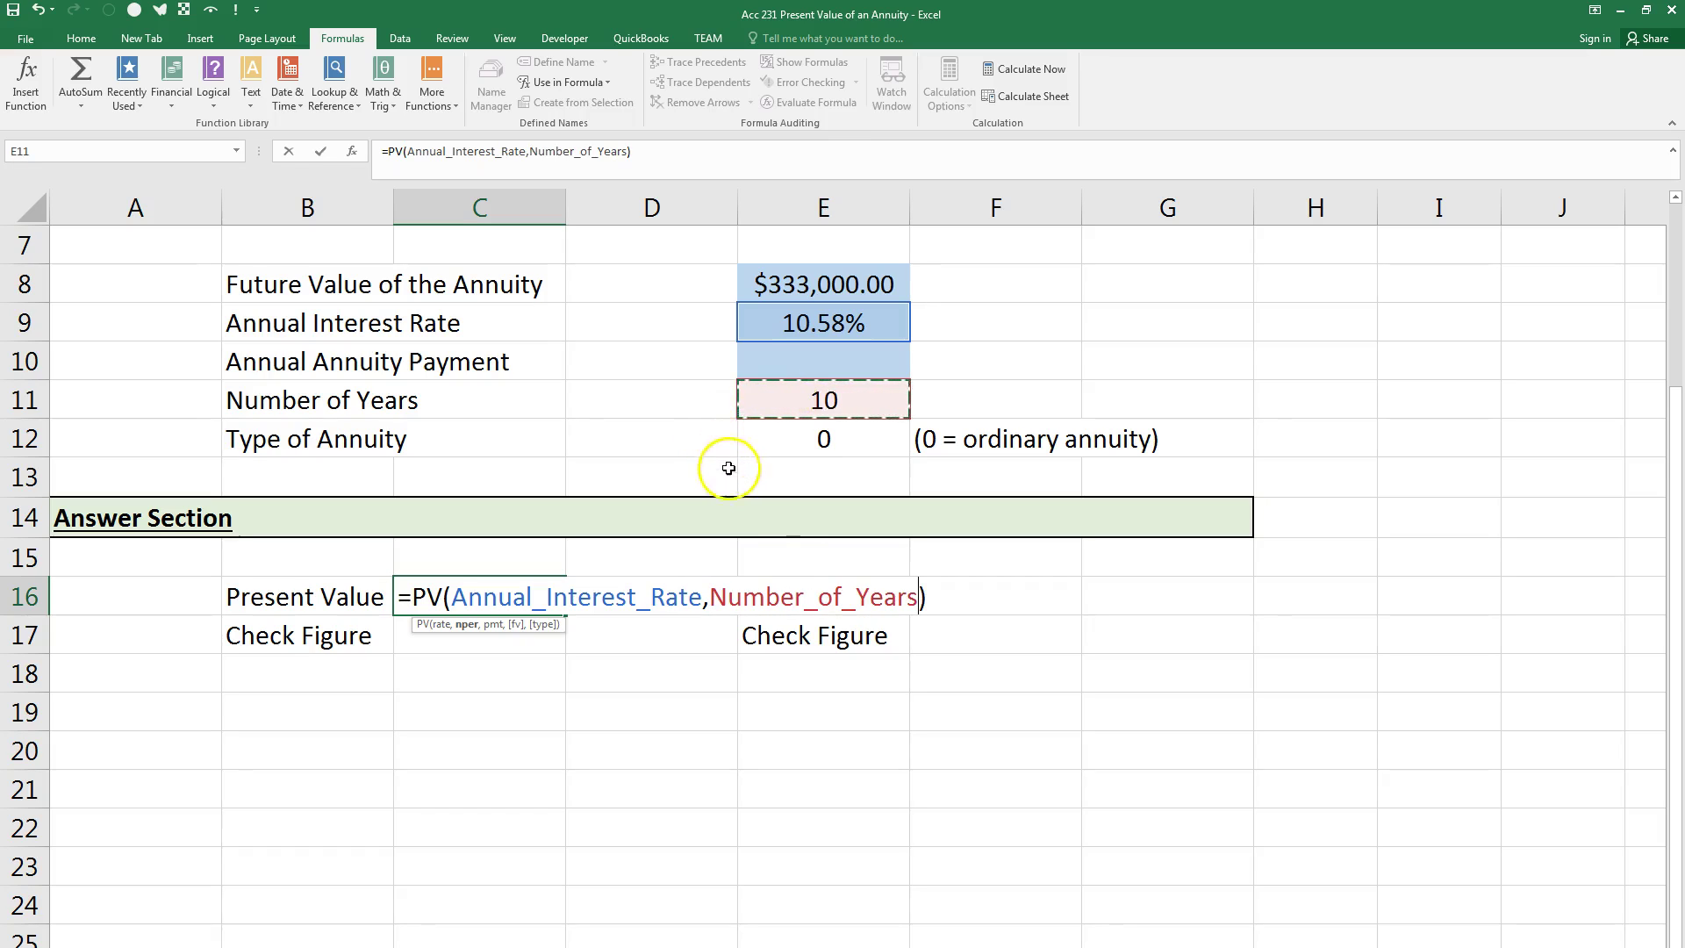
text(,)
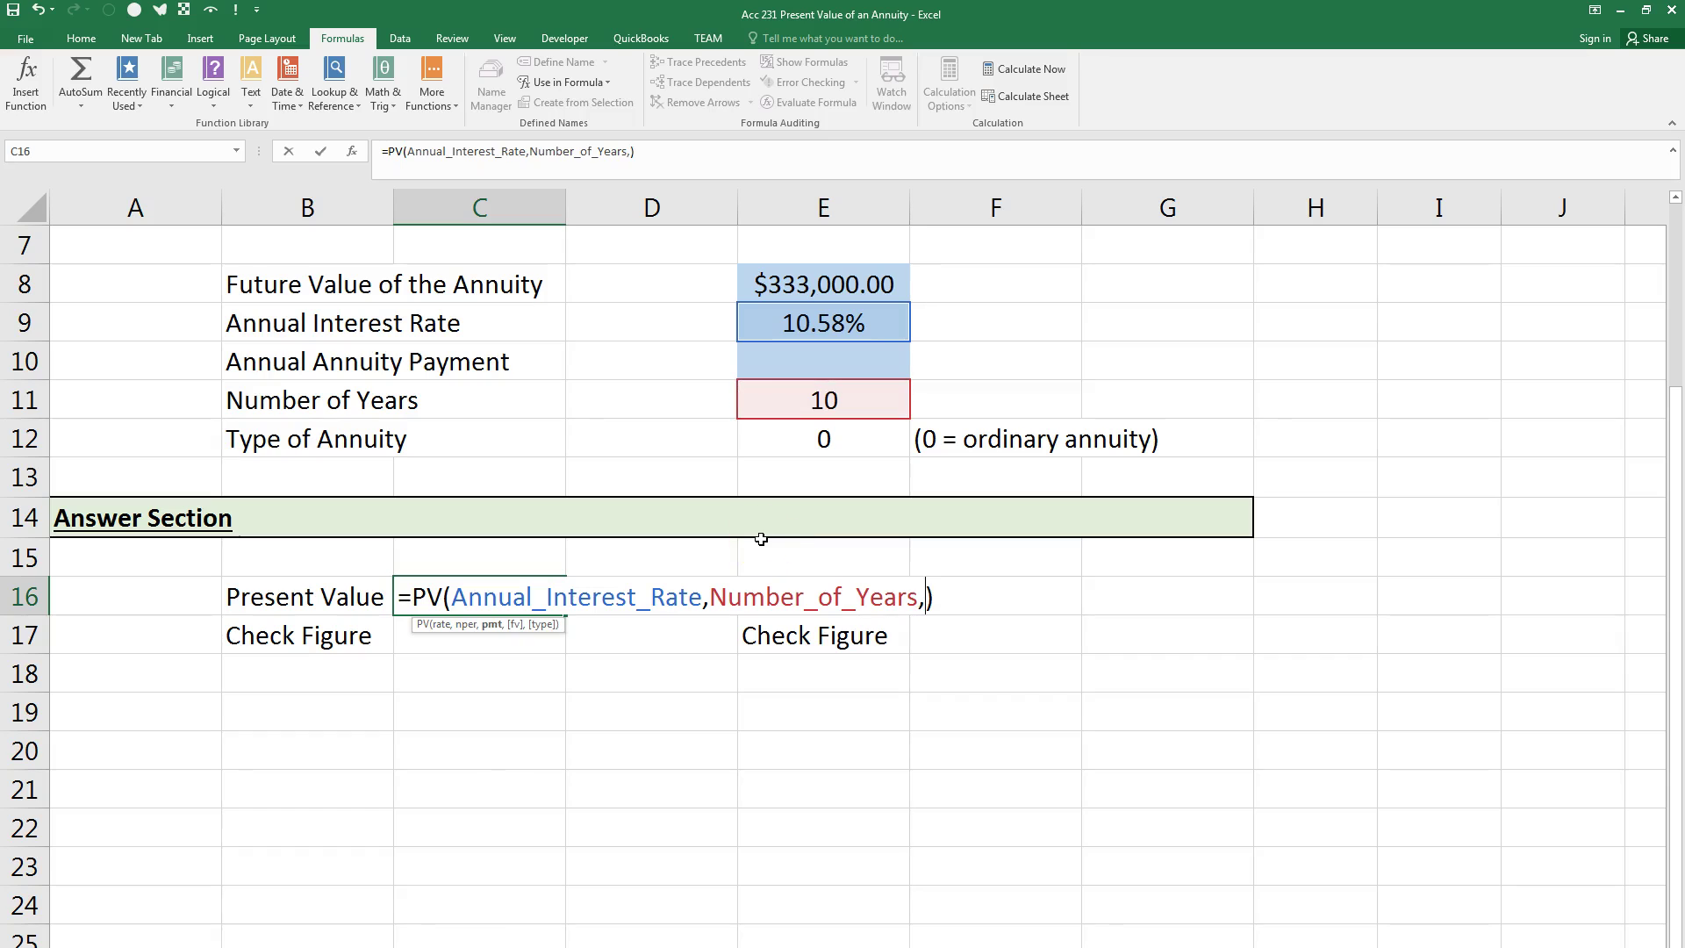
click(763, 363)
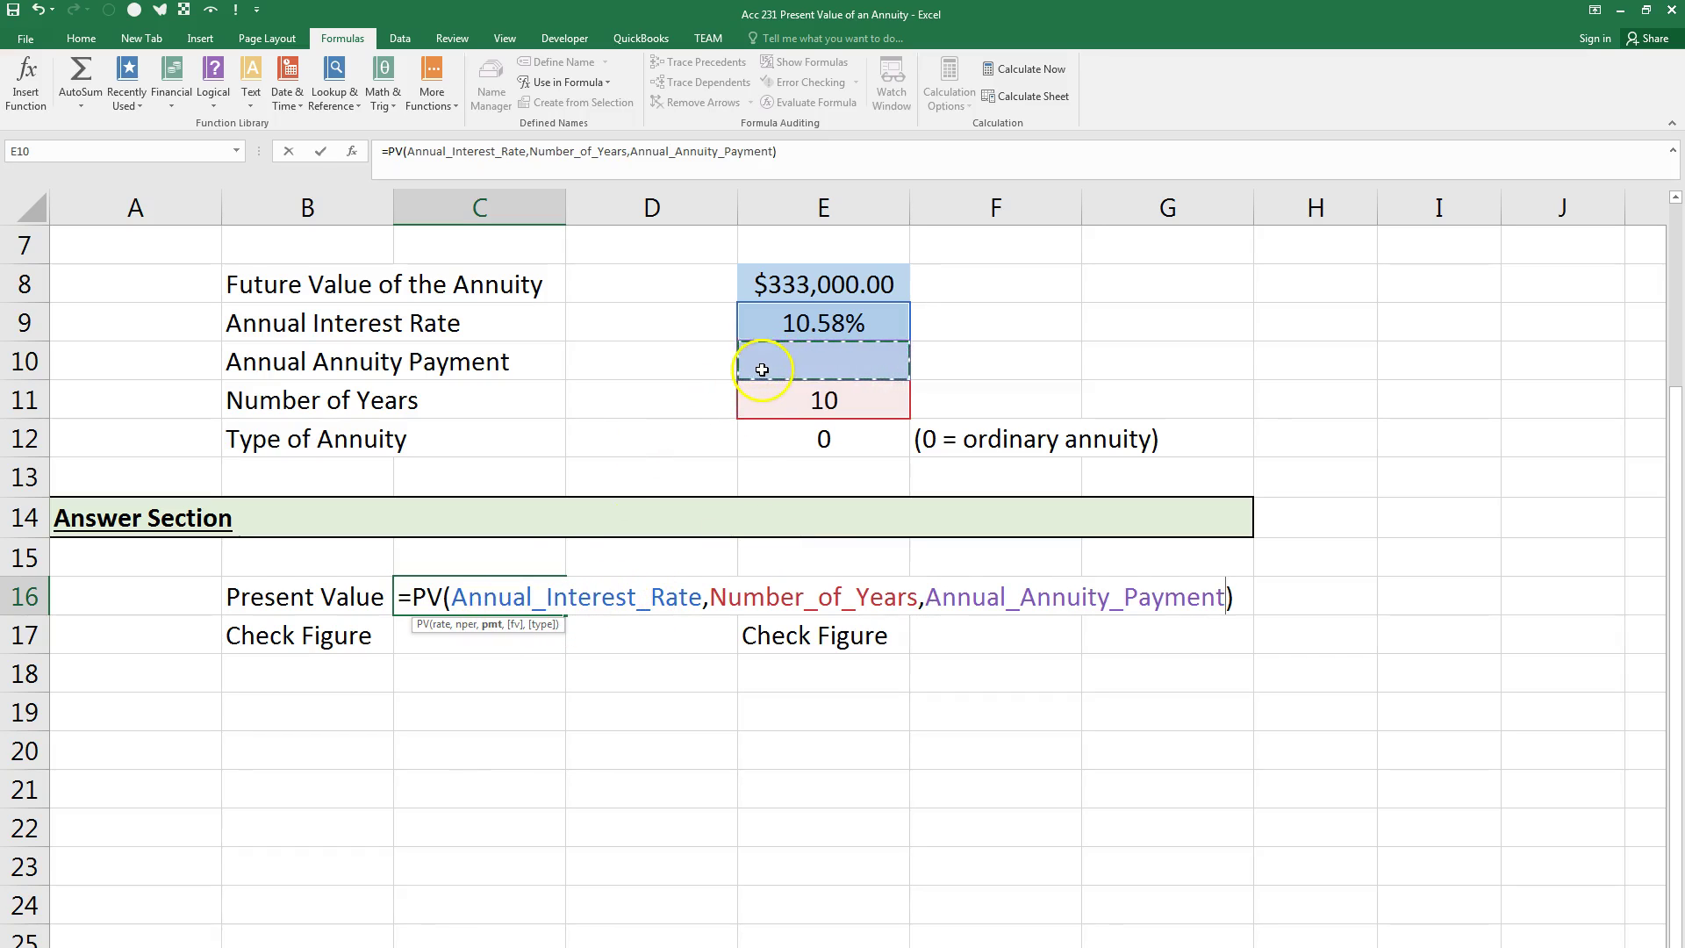
text(,)
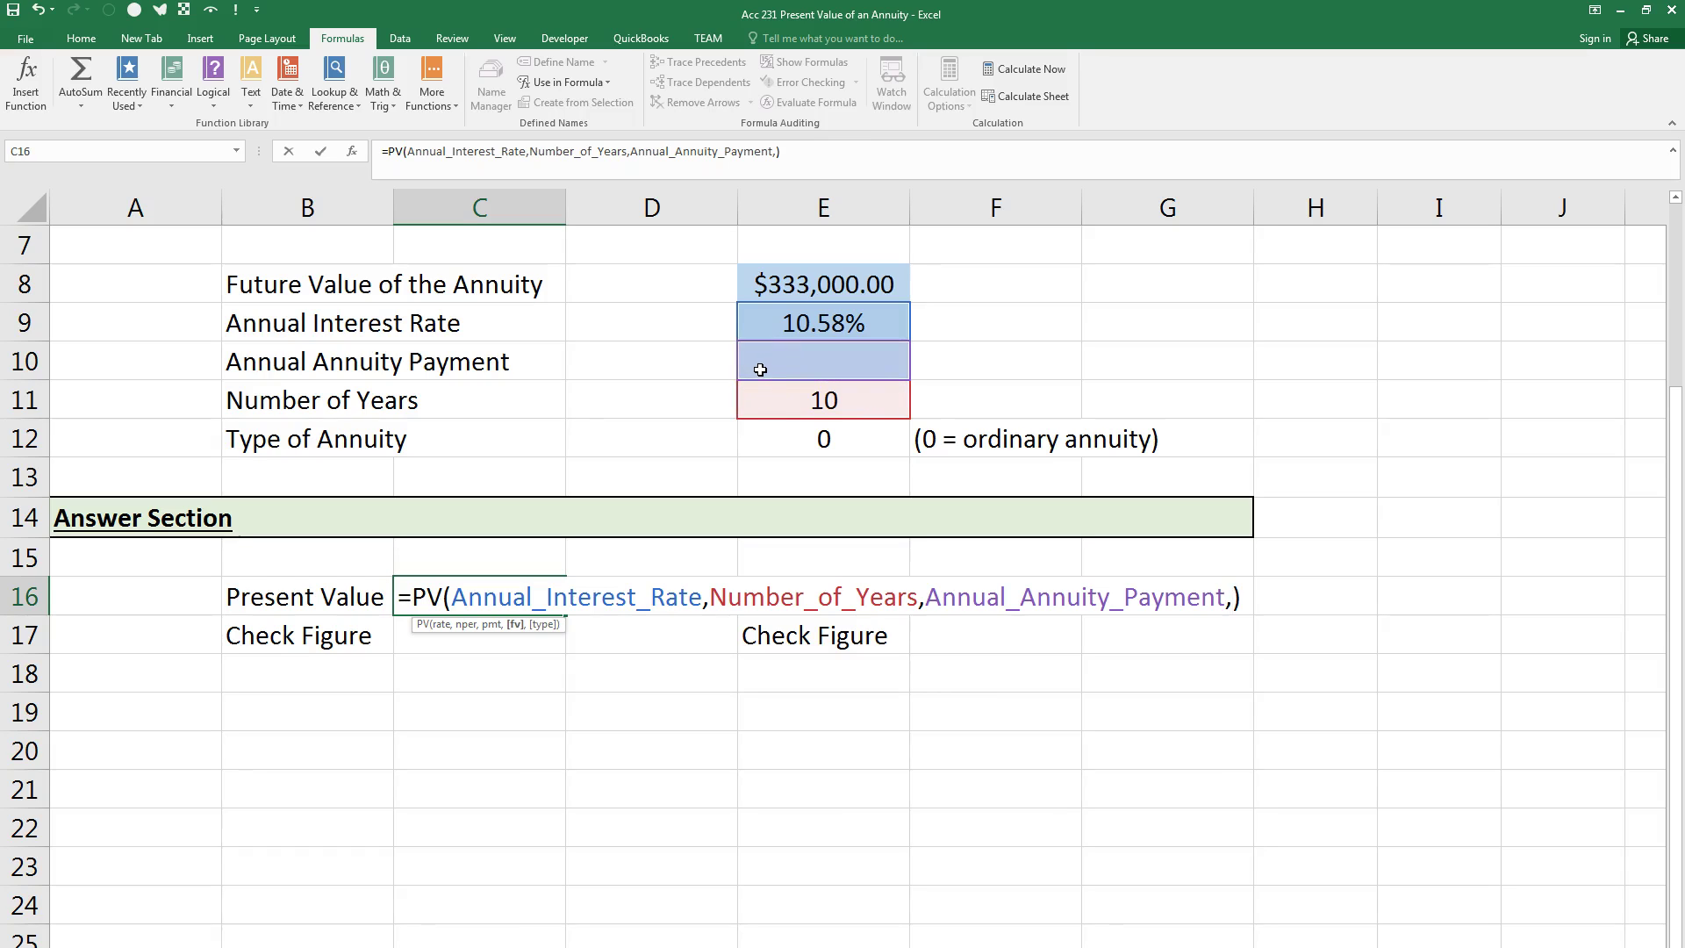
Step: Complete the PV formula in C16 with the future value of the annuity as fv and the type of annuity as type
click(803, 283)
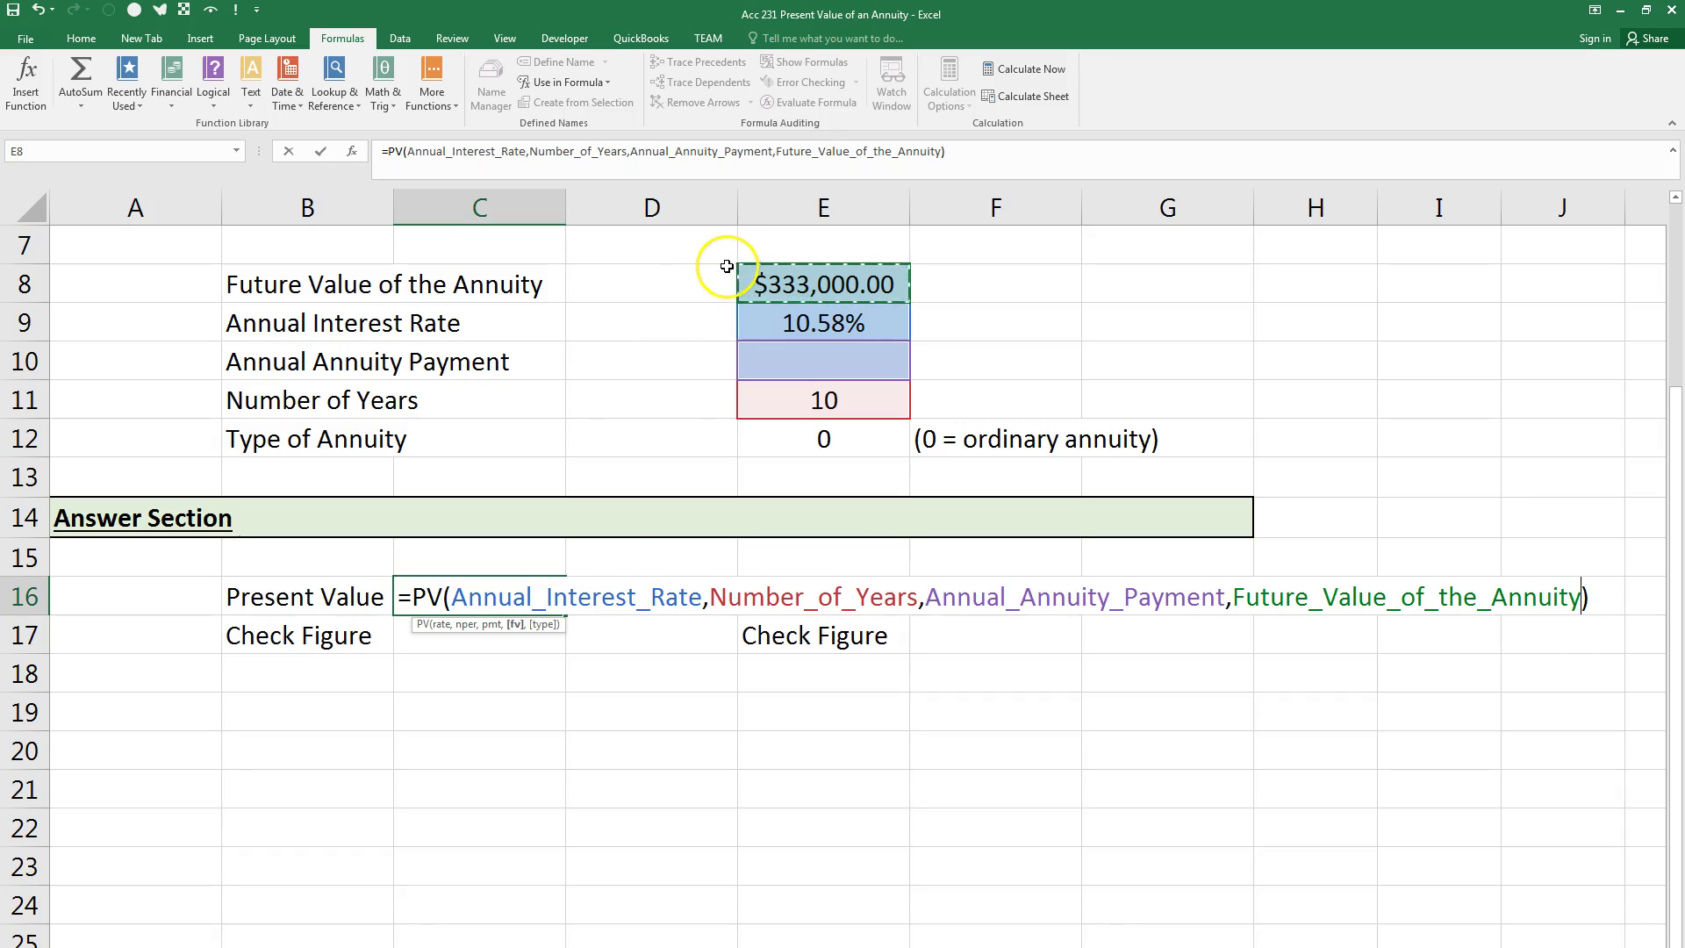
text(,)
click(796, 441)
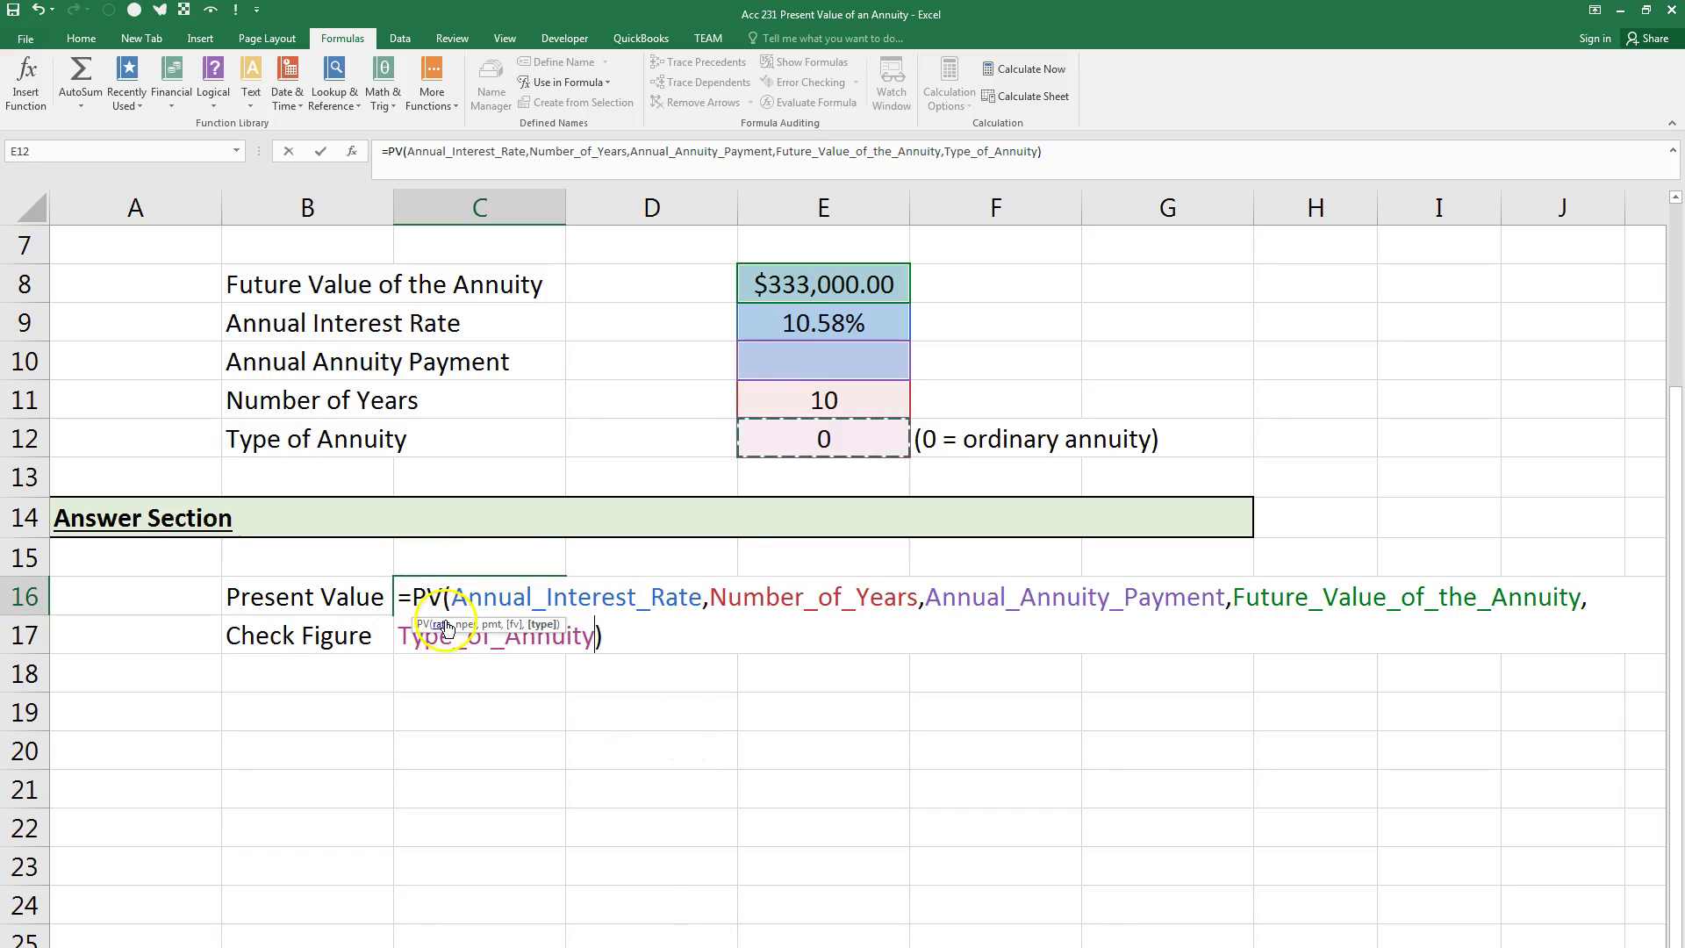
drag(451, 620, 457, 557)
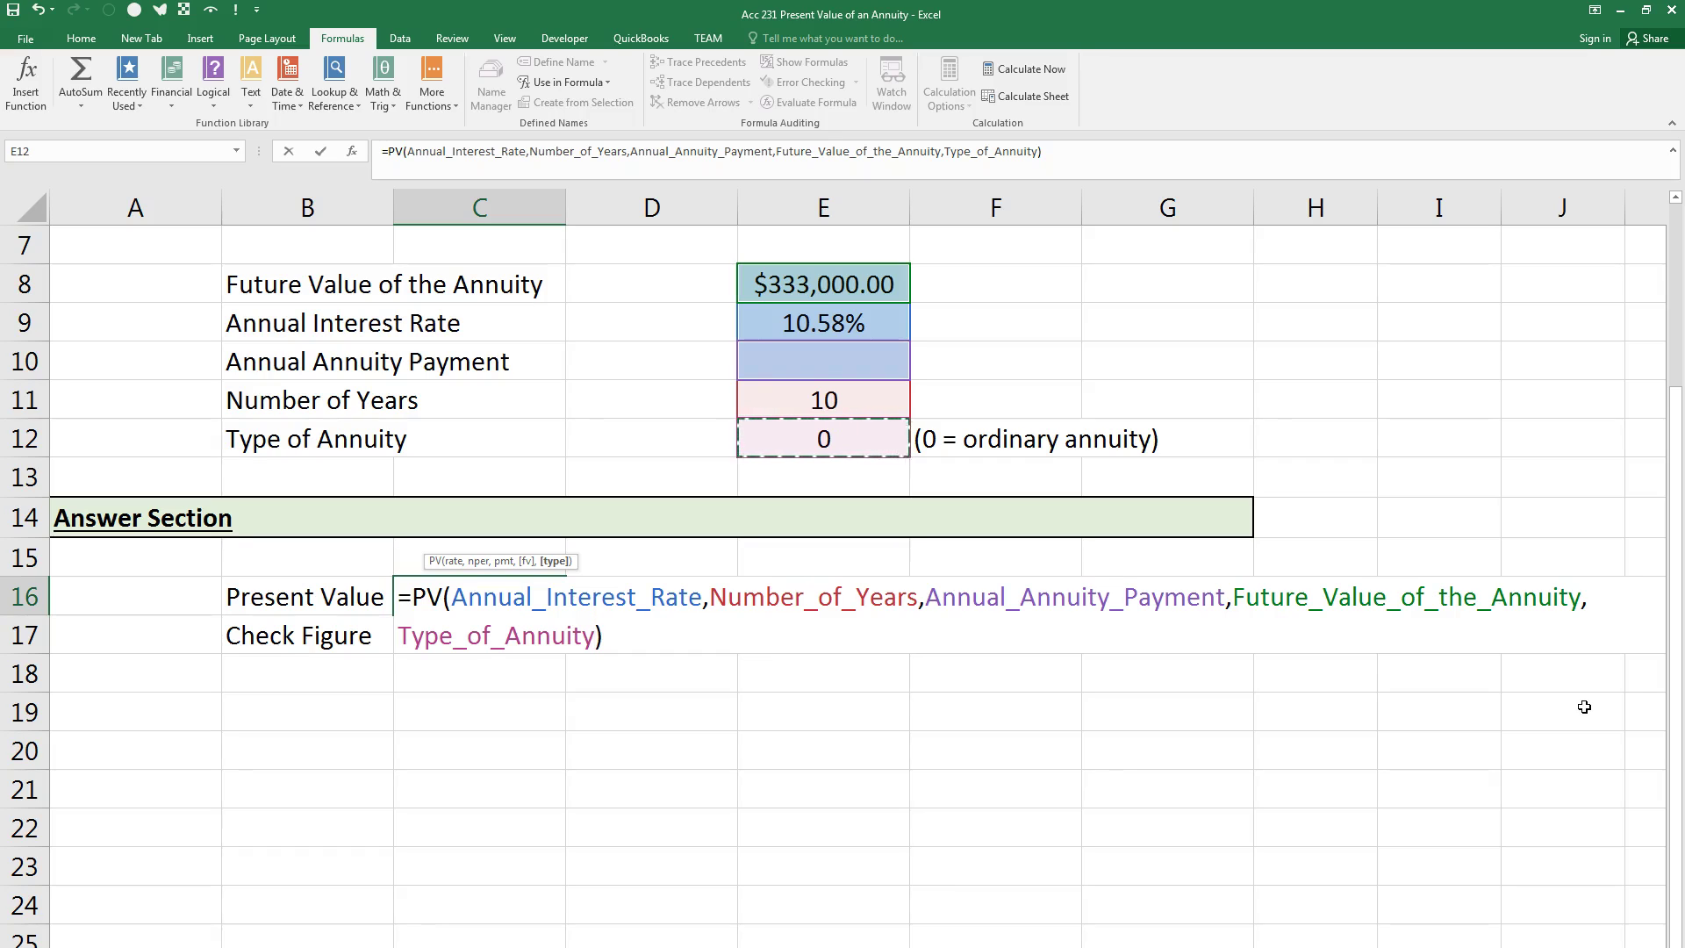
key(Return)
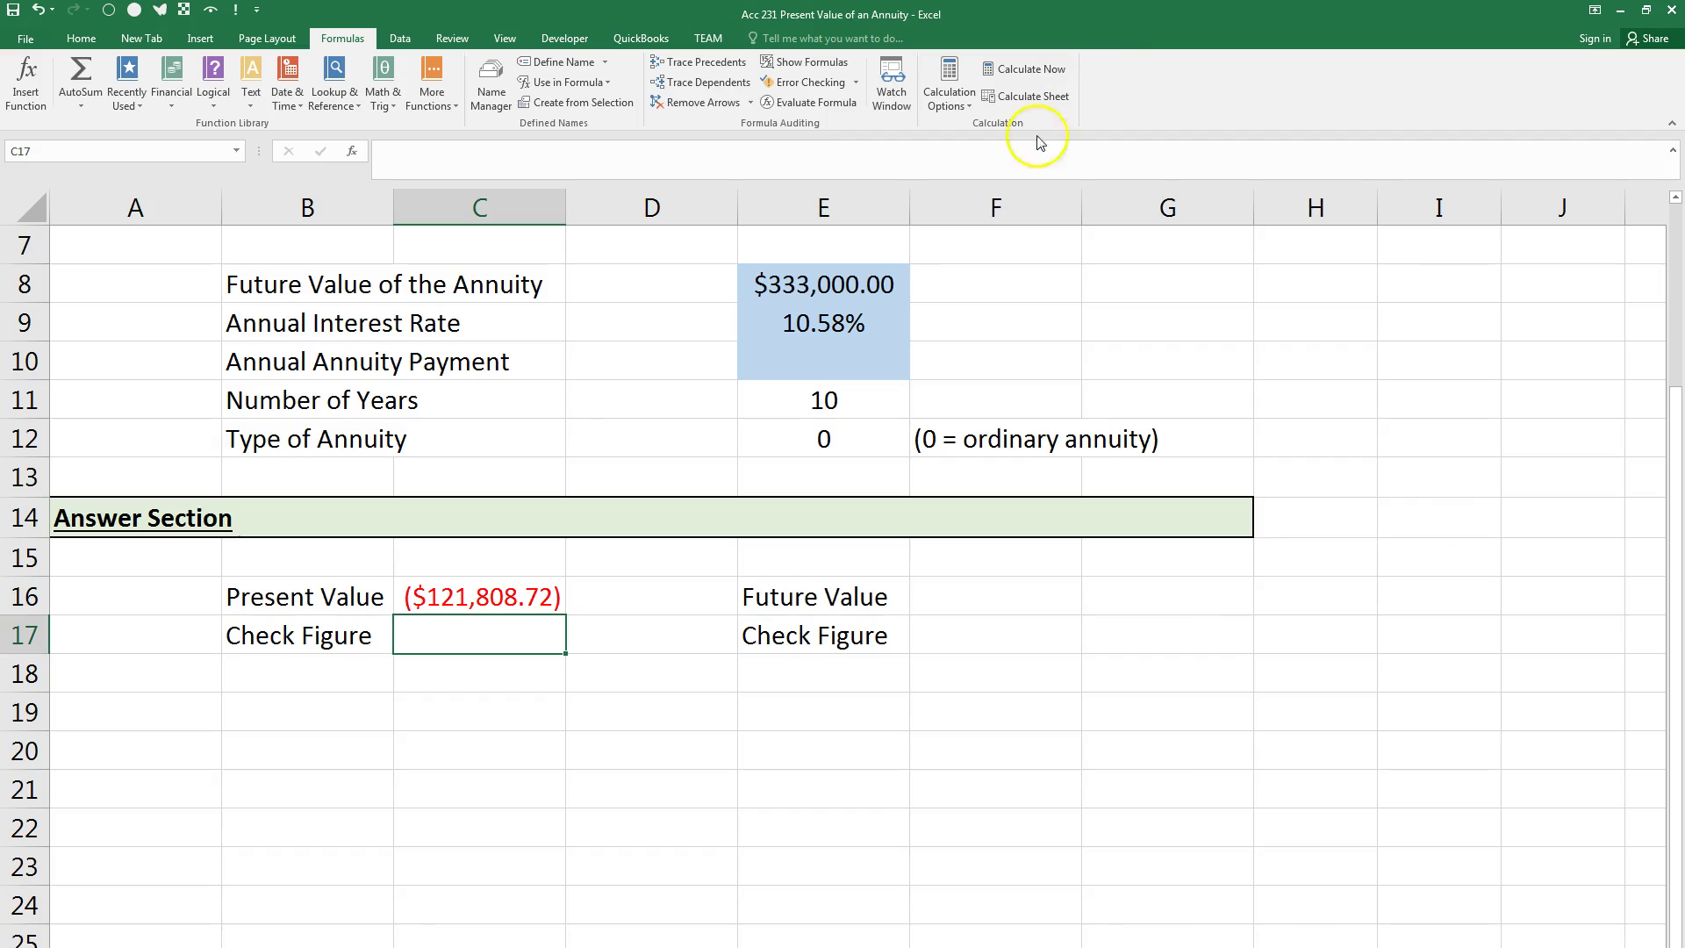
Step: Open Goal Seek with the present value cell C16 as the set cell, and place its dialog beside the input values
click(821, 356)
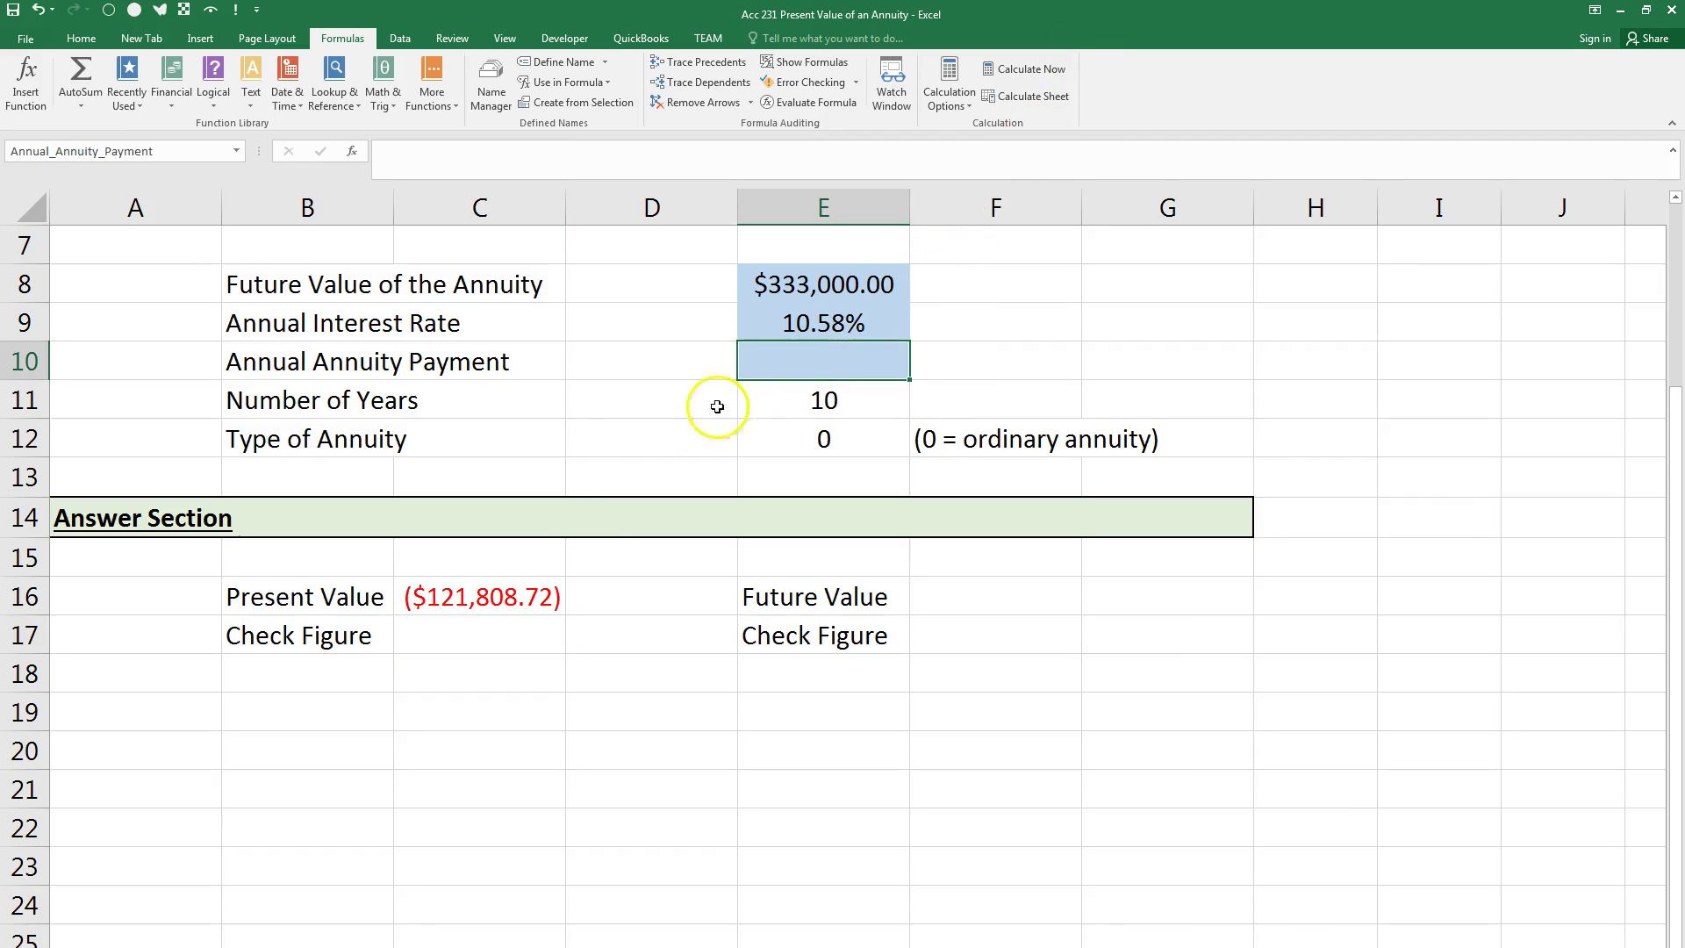
click(493, 598)
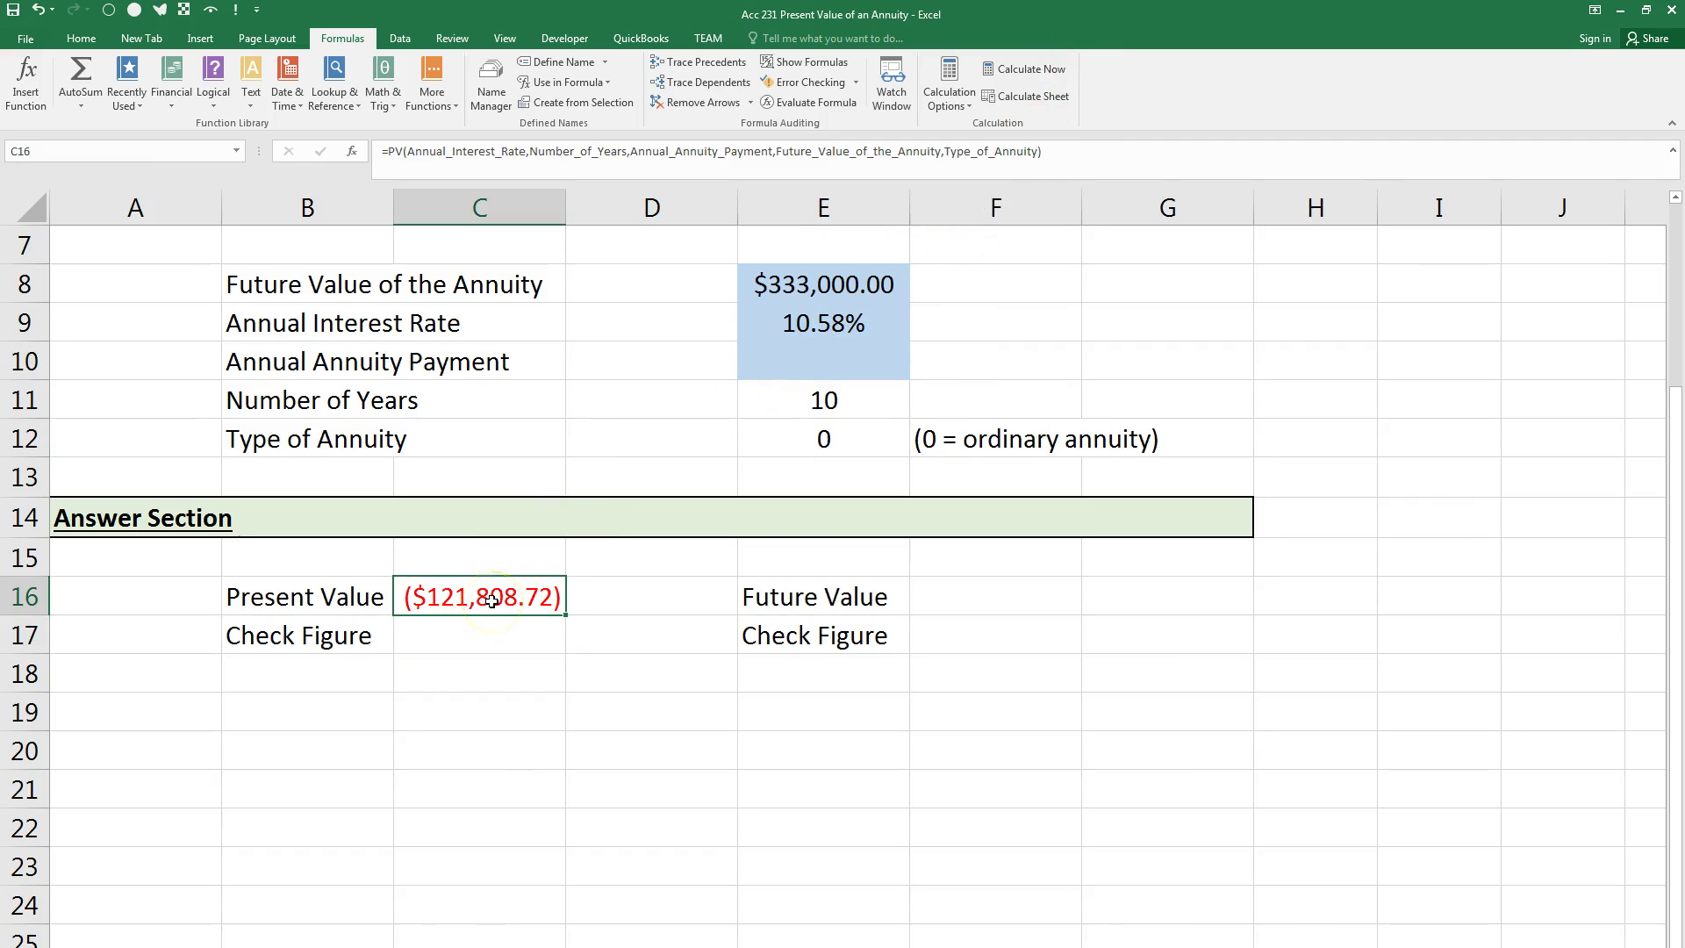
click(408, 42)
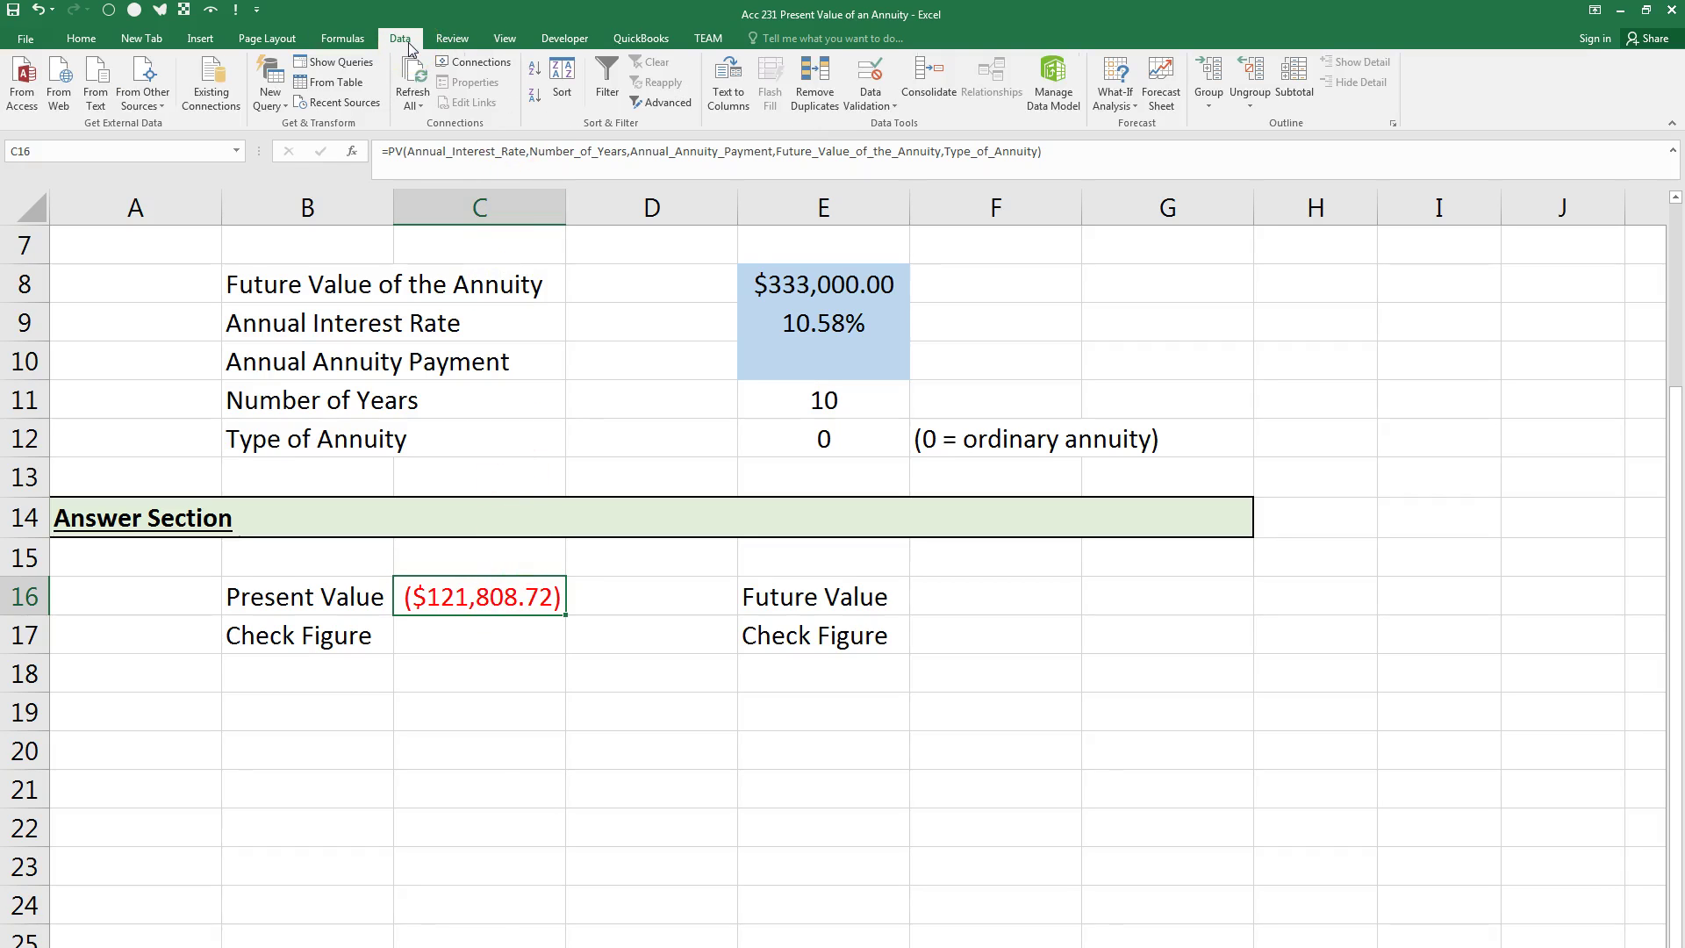
click(1130, 112)
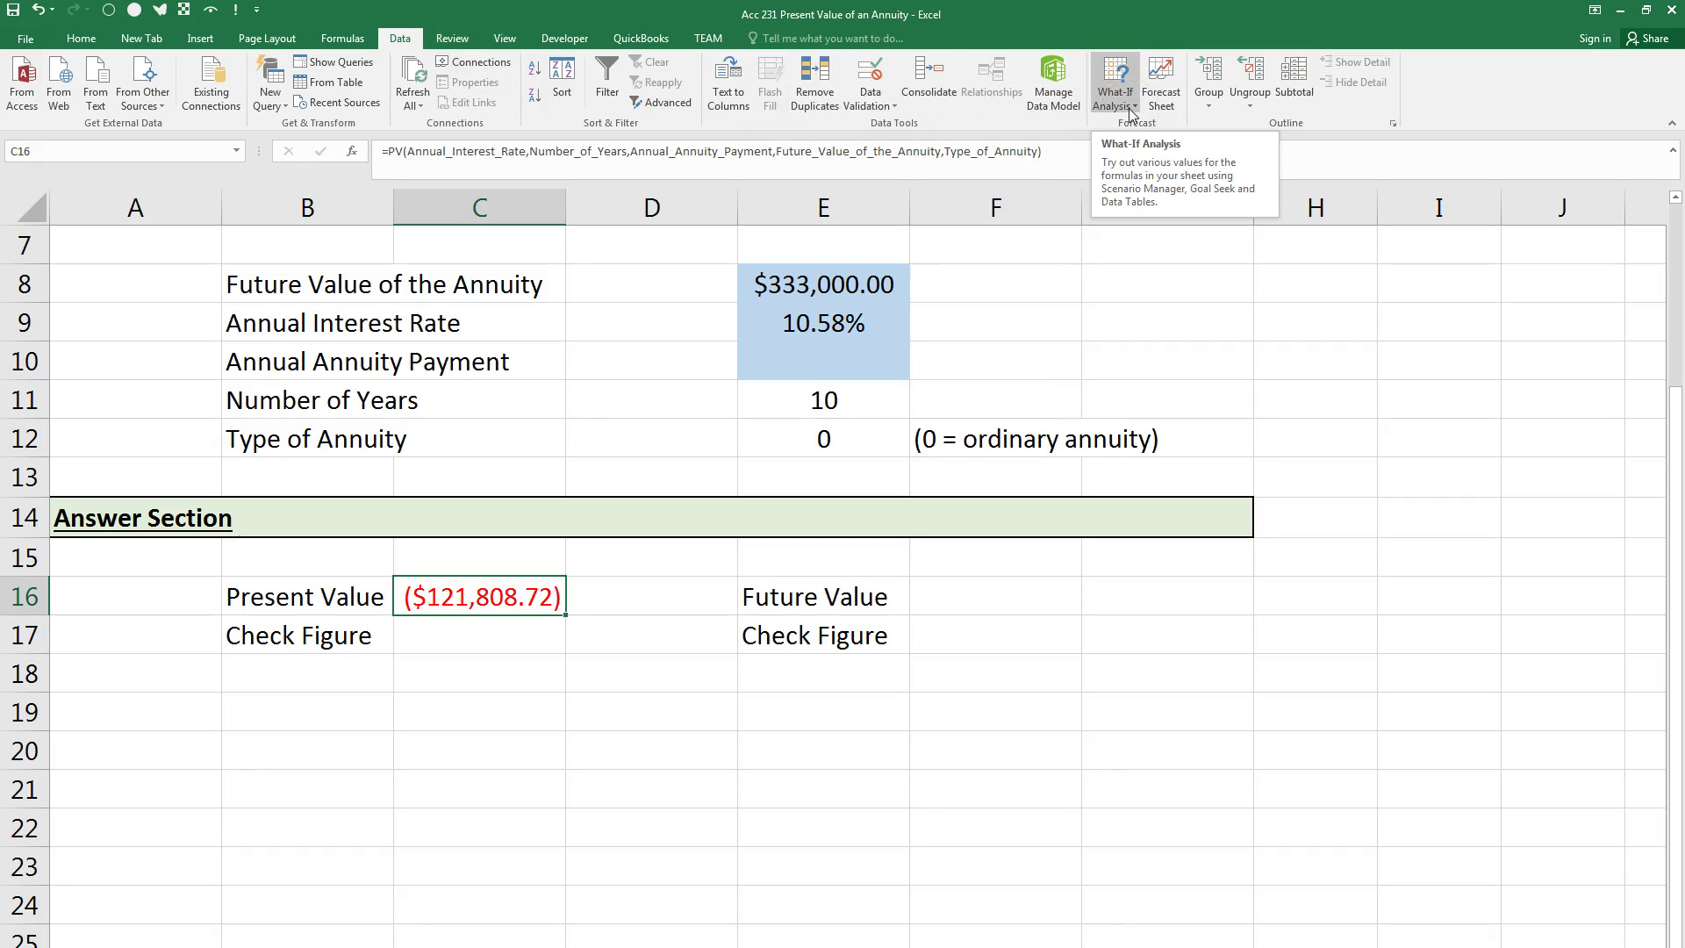
click(1131, 112)
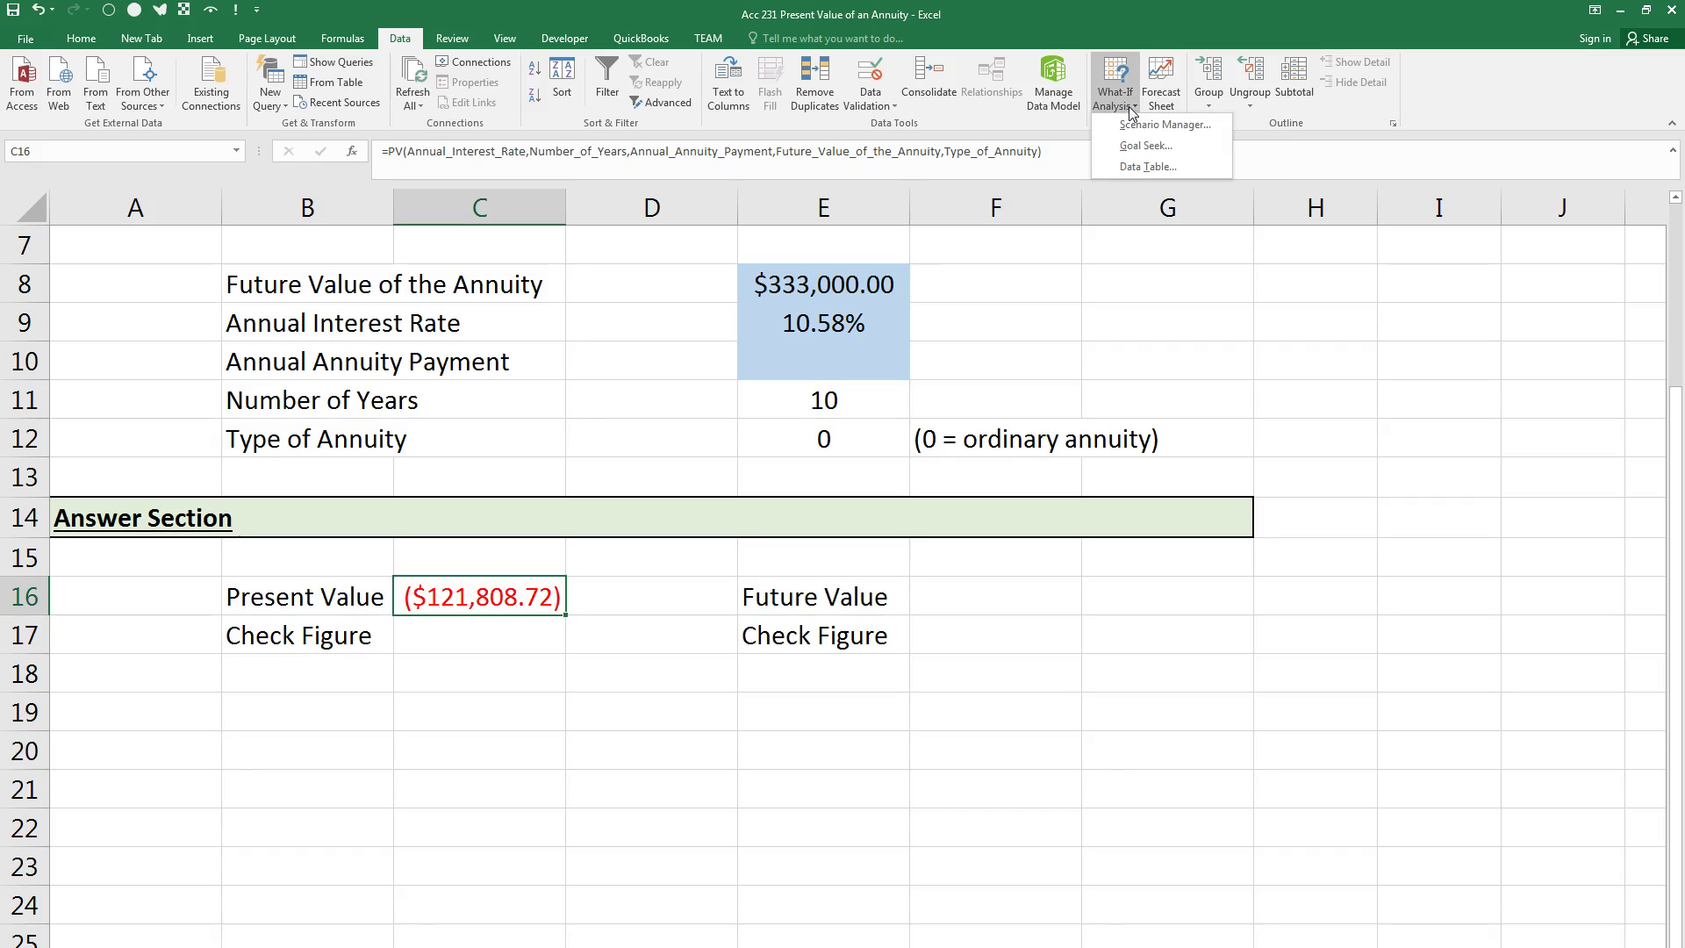
click(1183, 154)
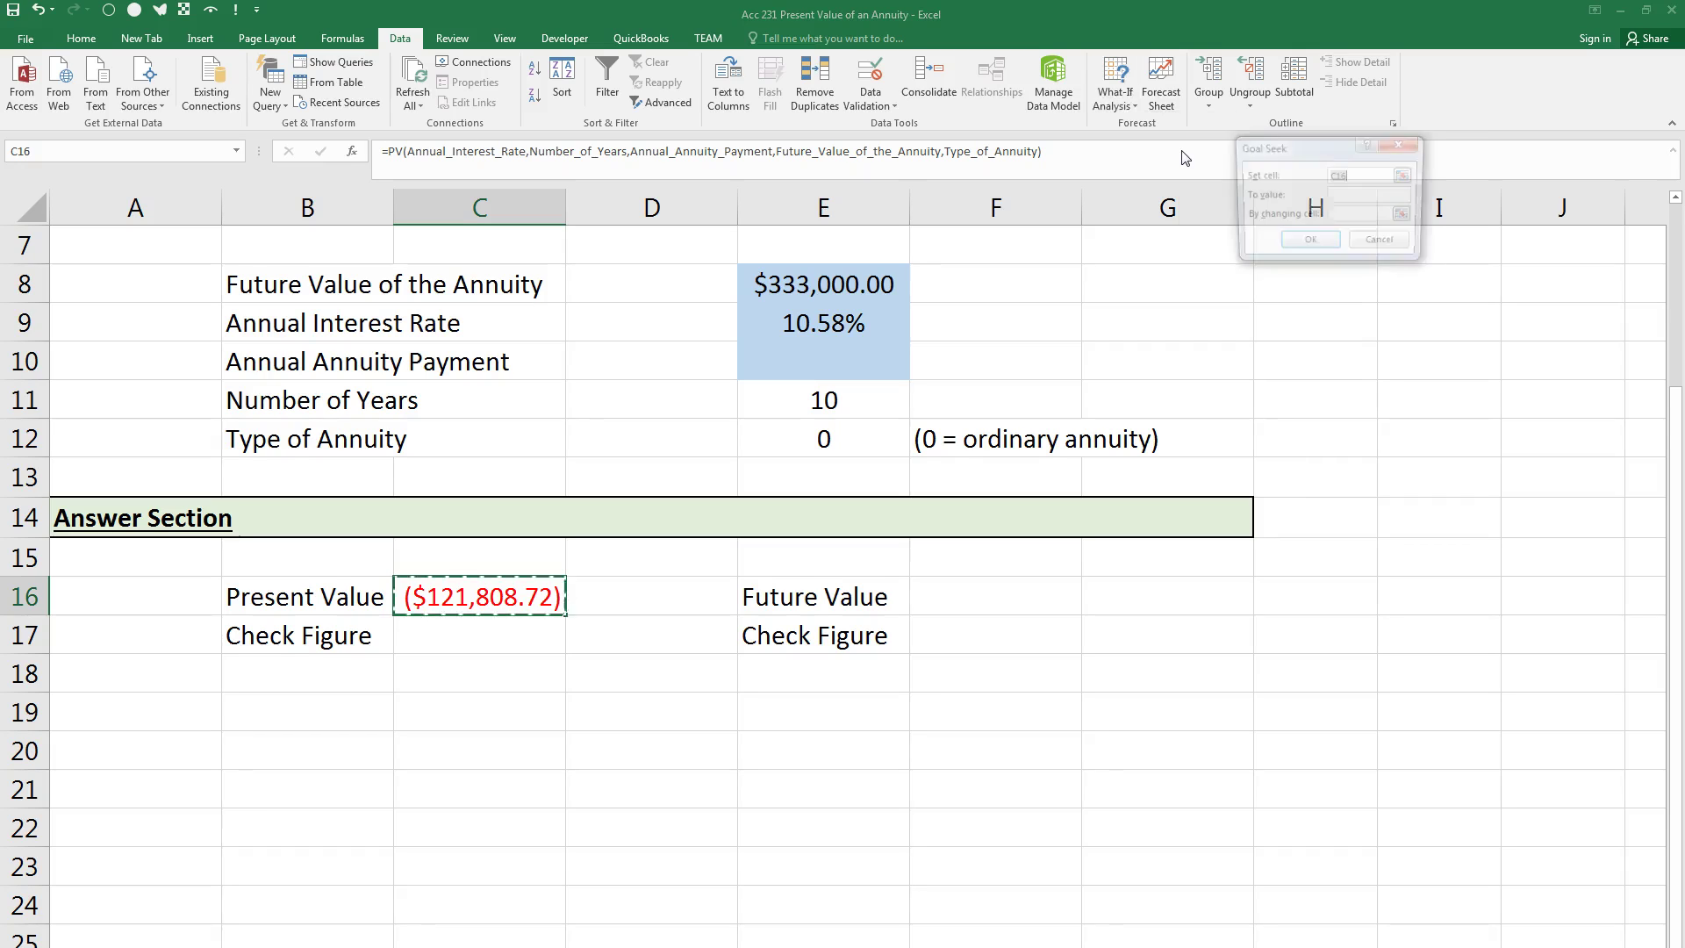
drag(1428, 137, 1022, 280)
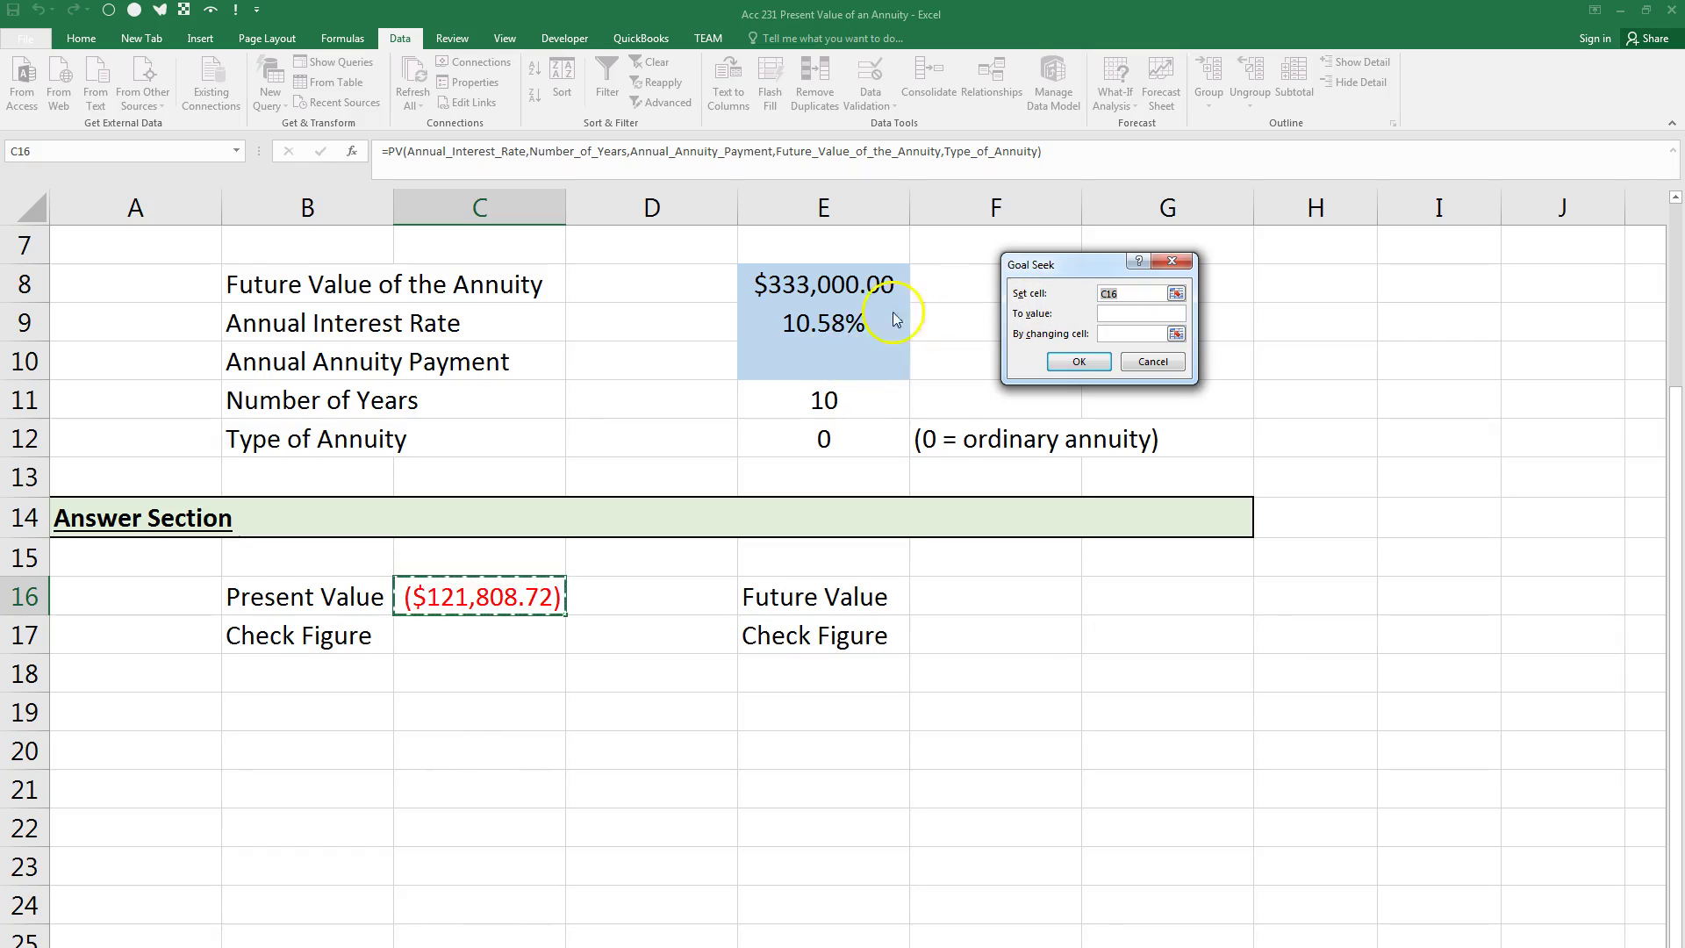
Step: Goal-seek the present value to 0 by changing the annual annuity payment in cell E10, and accept the solution
click(1116, 313)
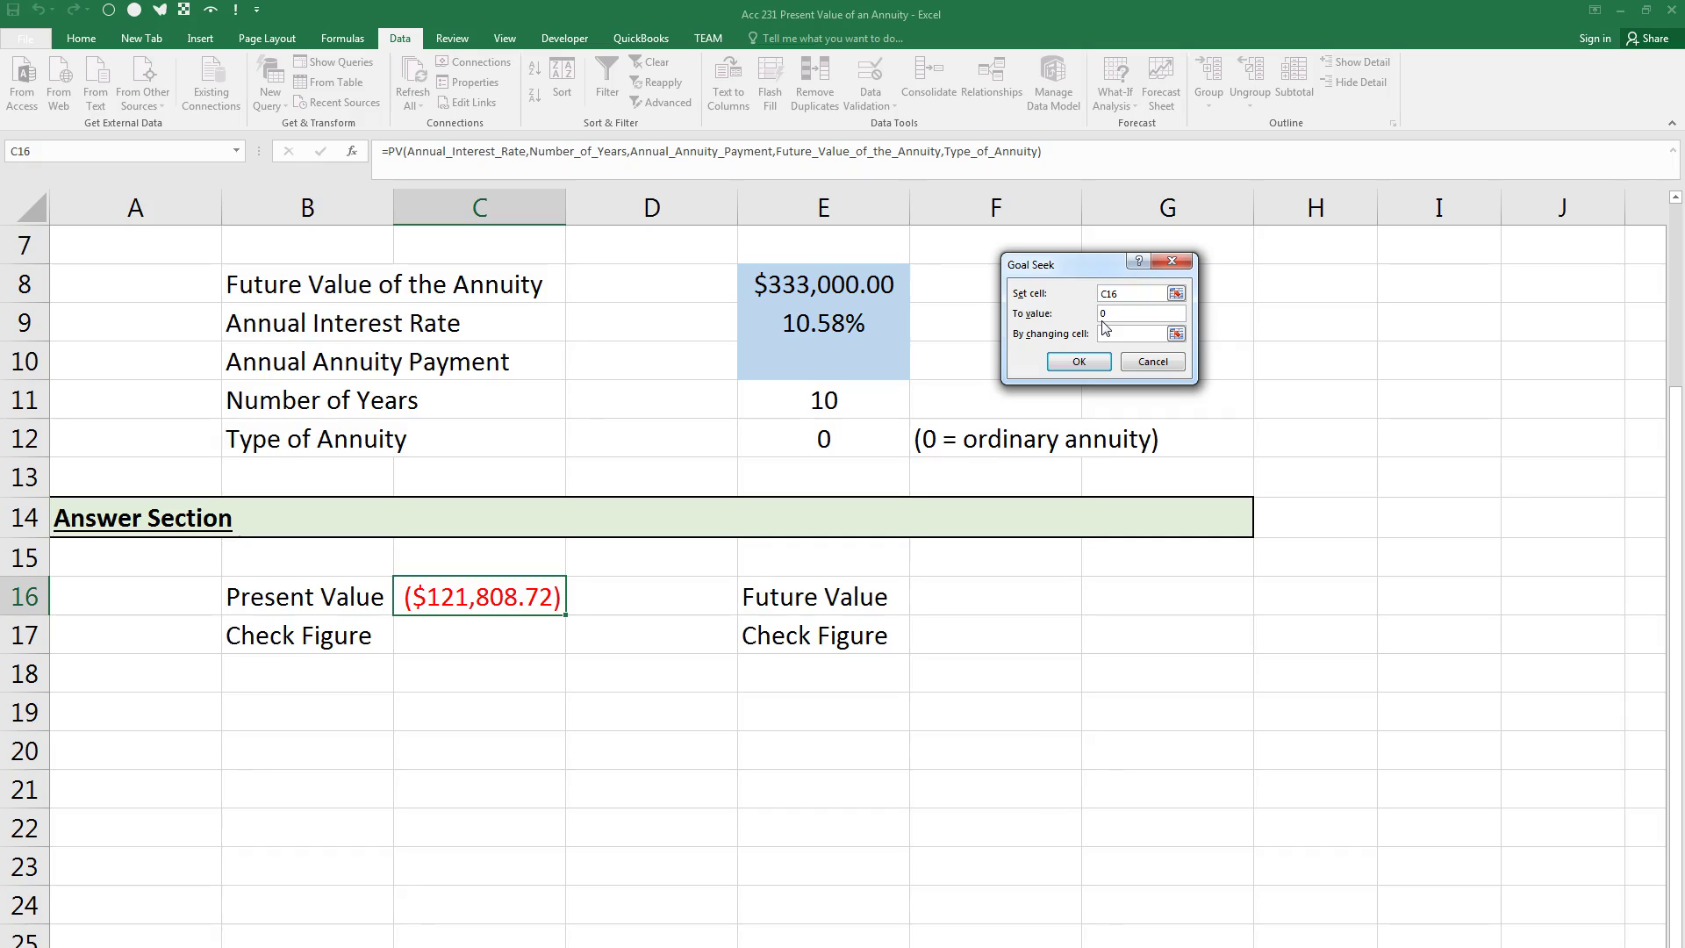
click(1115, 334)
click(1176, 335)
click(1176, 335)
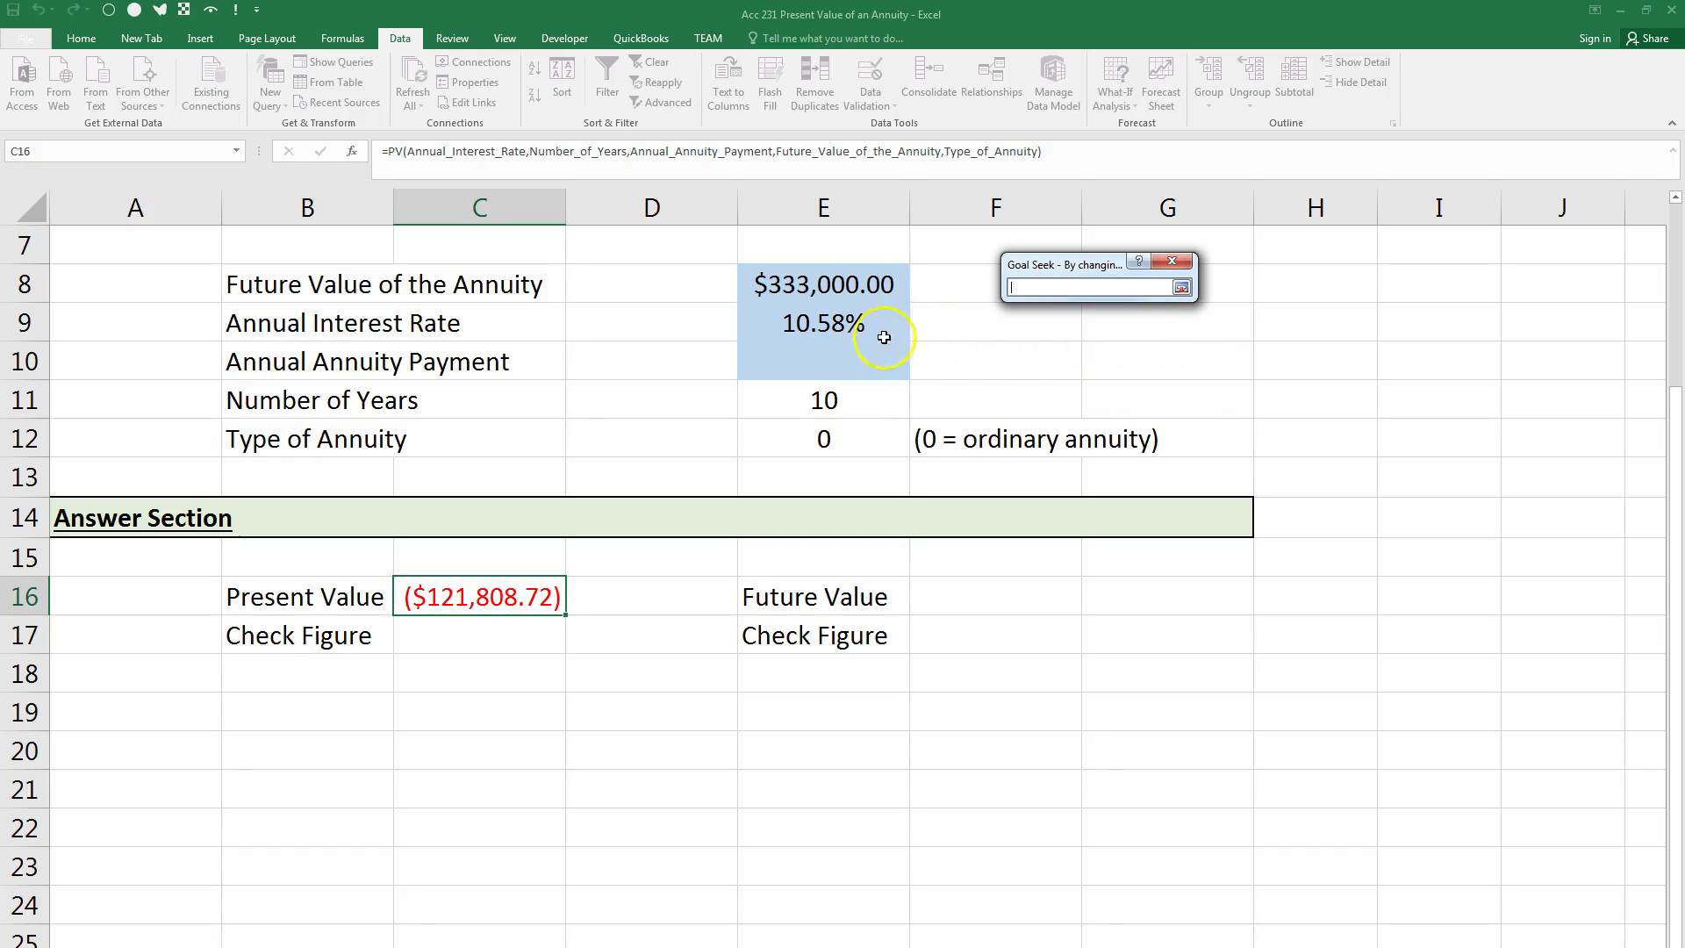
click(826, 370)
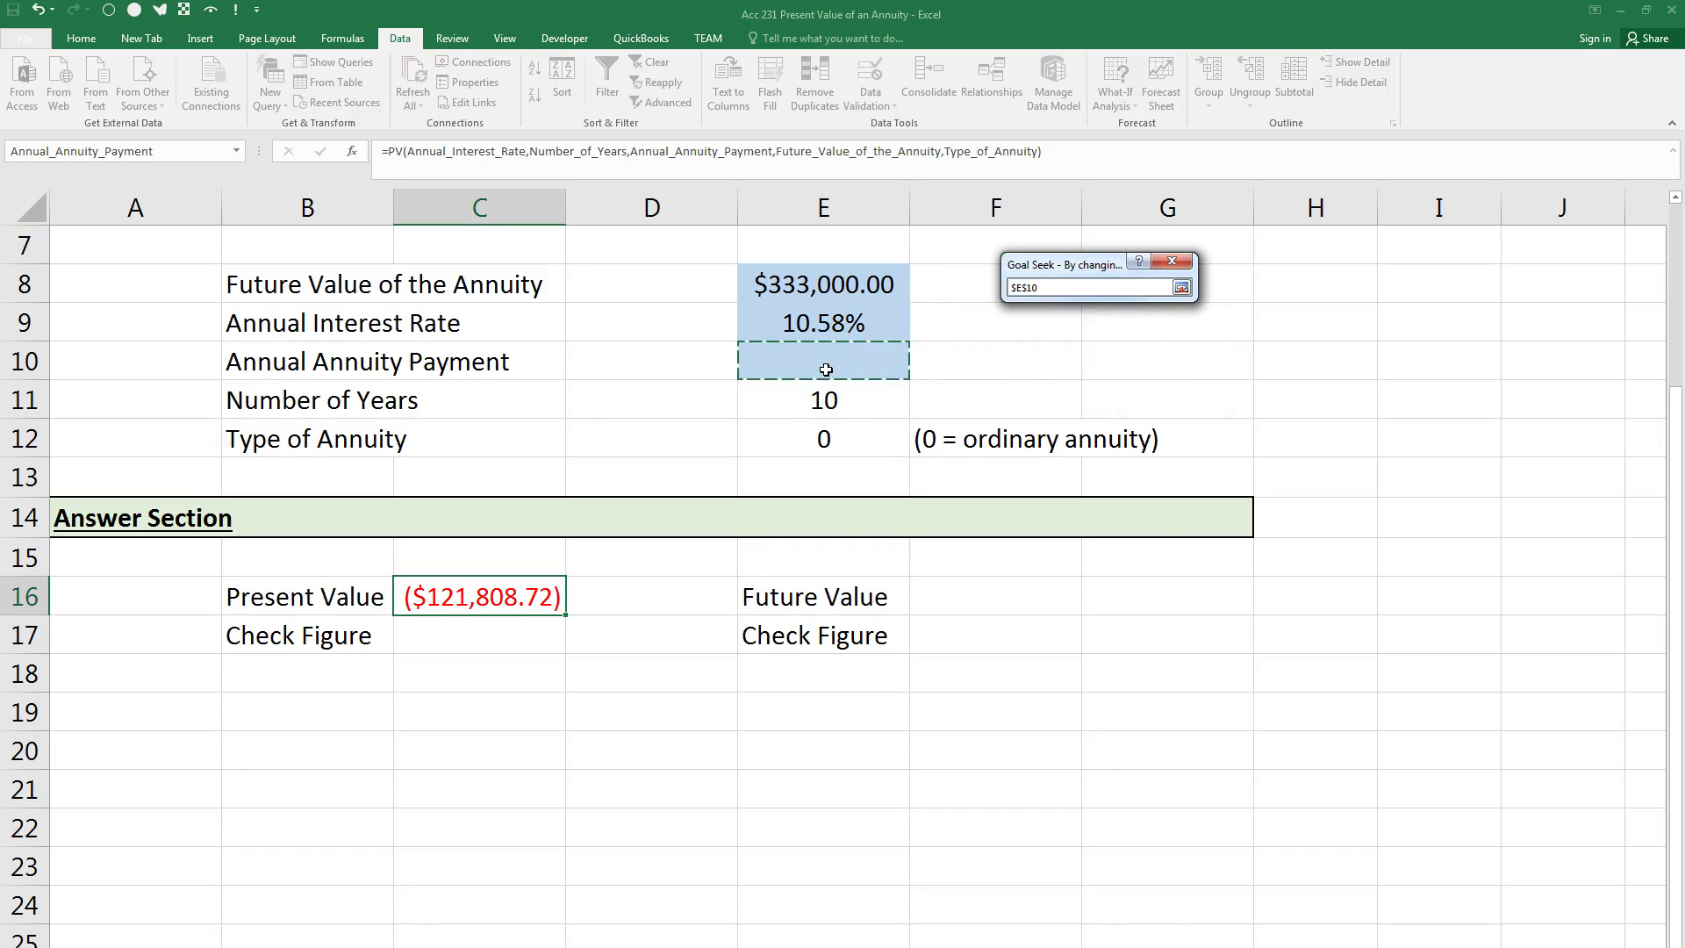
click(1182, 291)
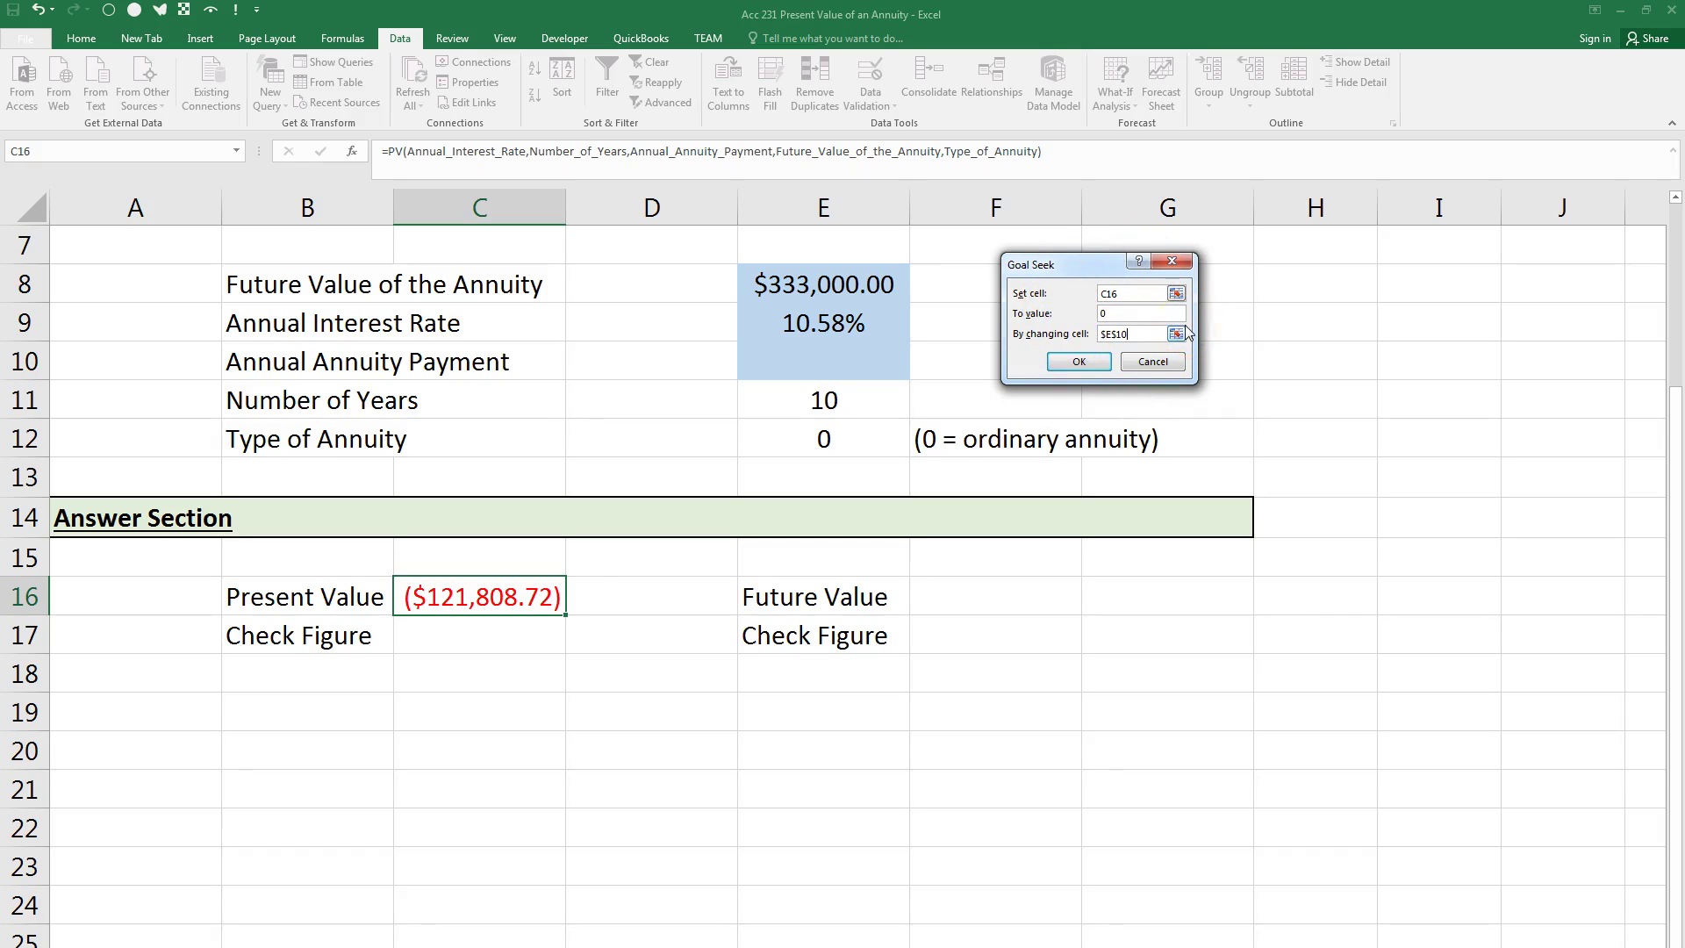
click(1097, 365)
click(1062, 360)
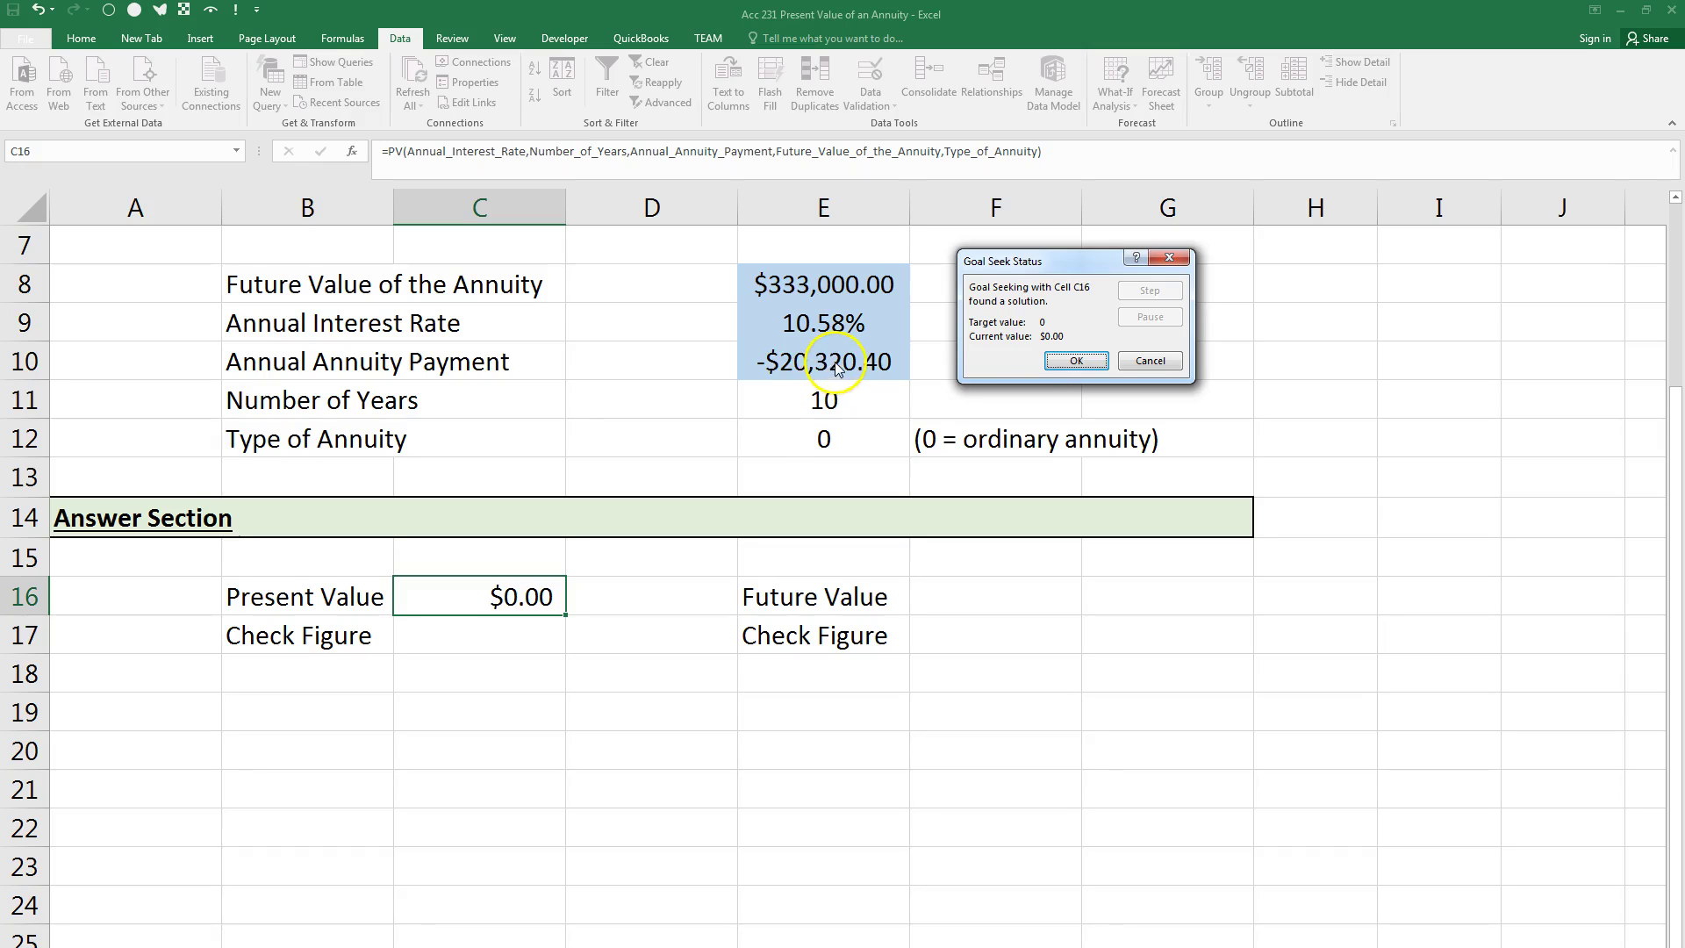
click(1078, 364)
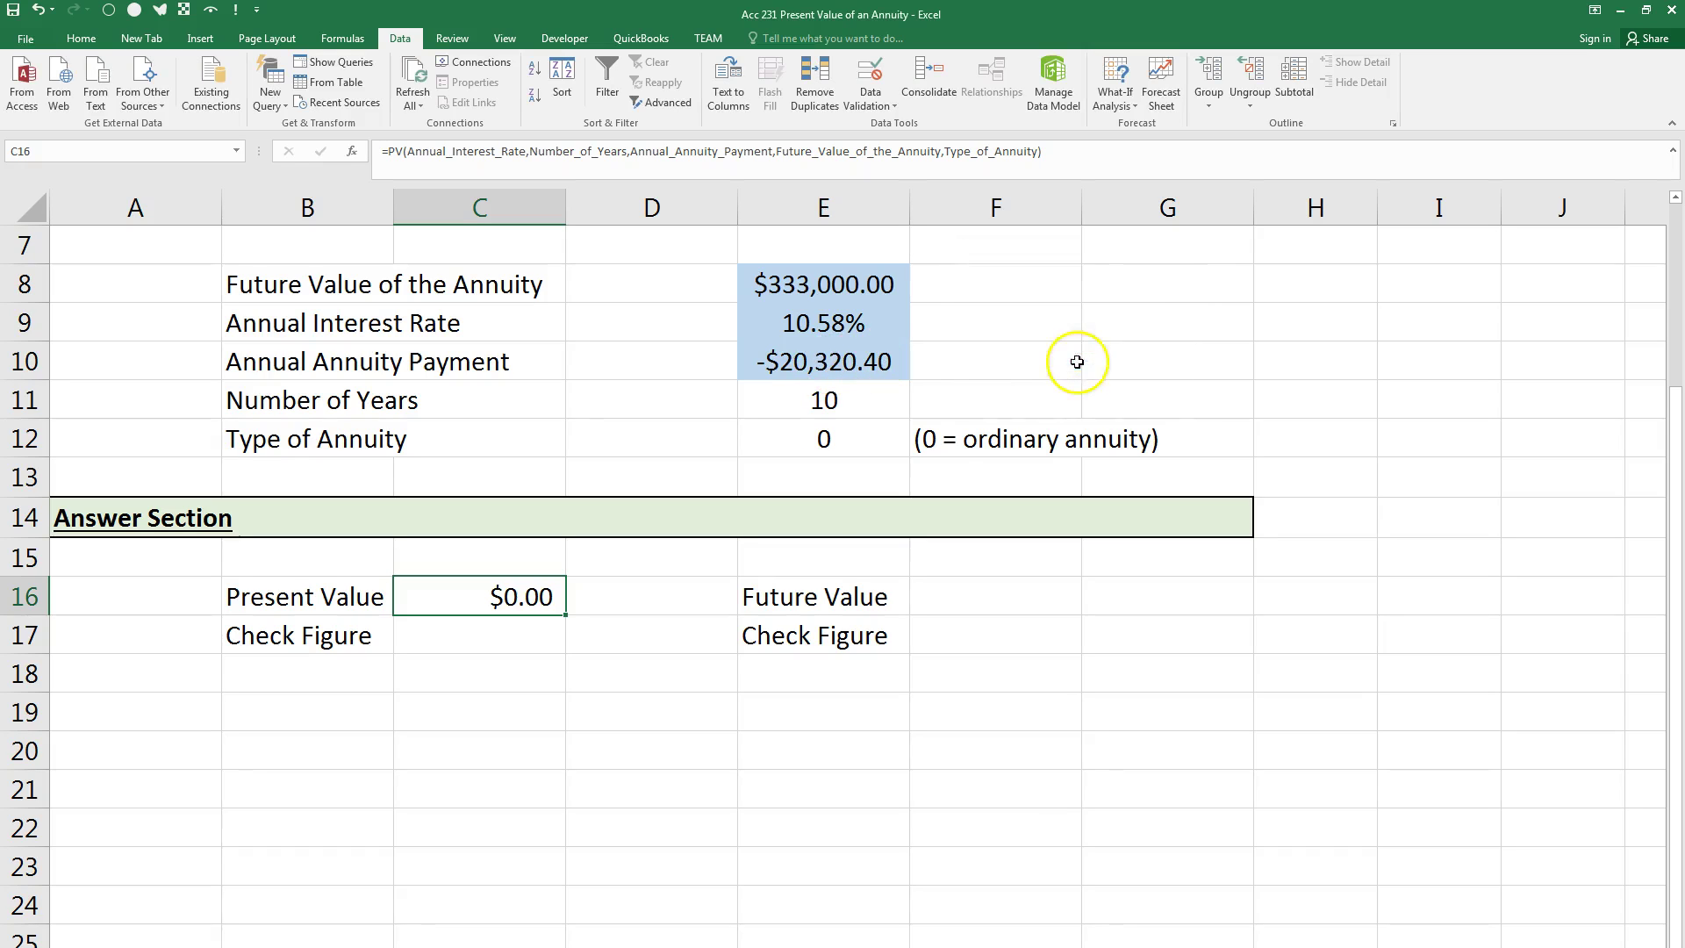
Step: Clear the annual annuity payment from cell E10
click(819, 362)
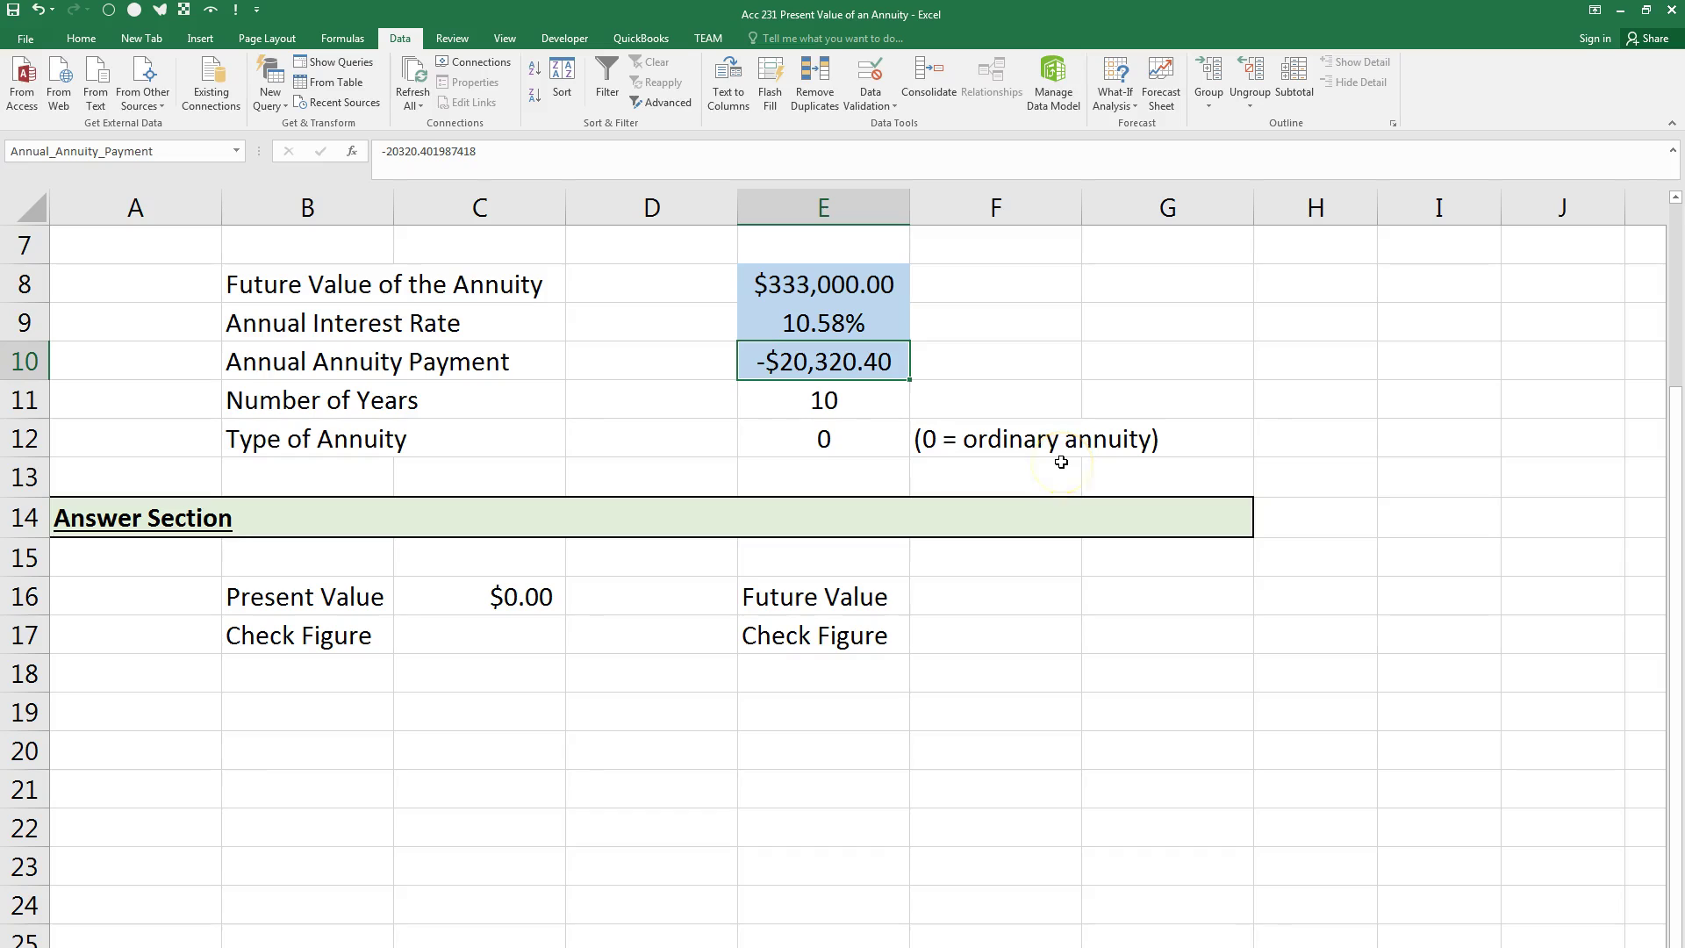
key(BackSpace)
key(Return)
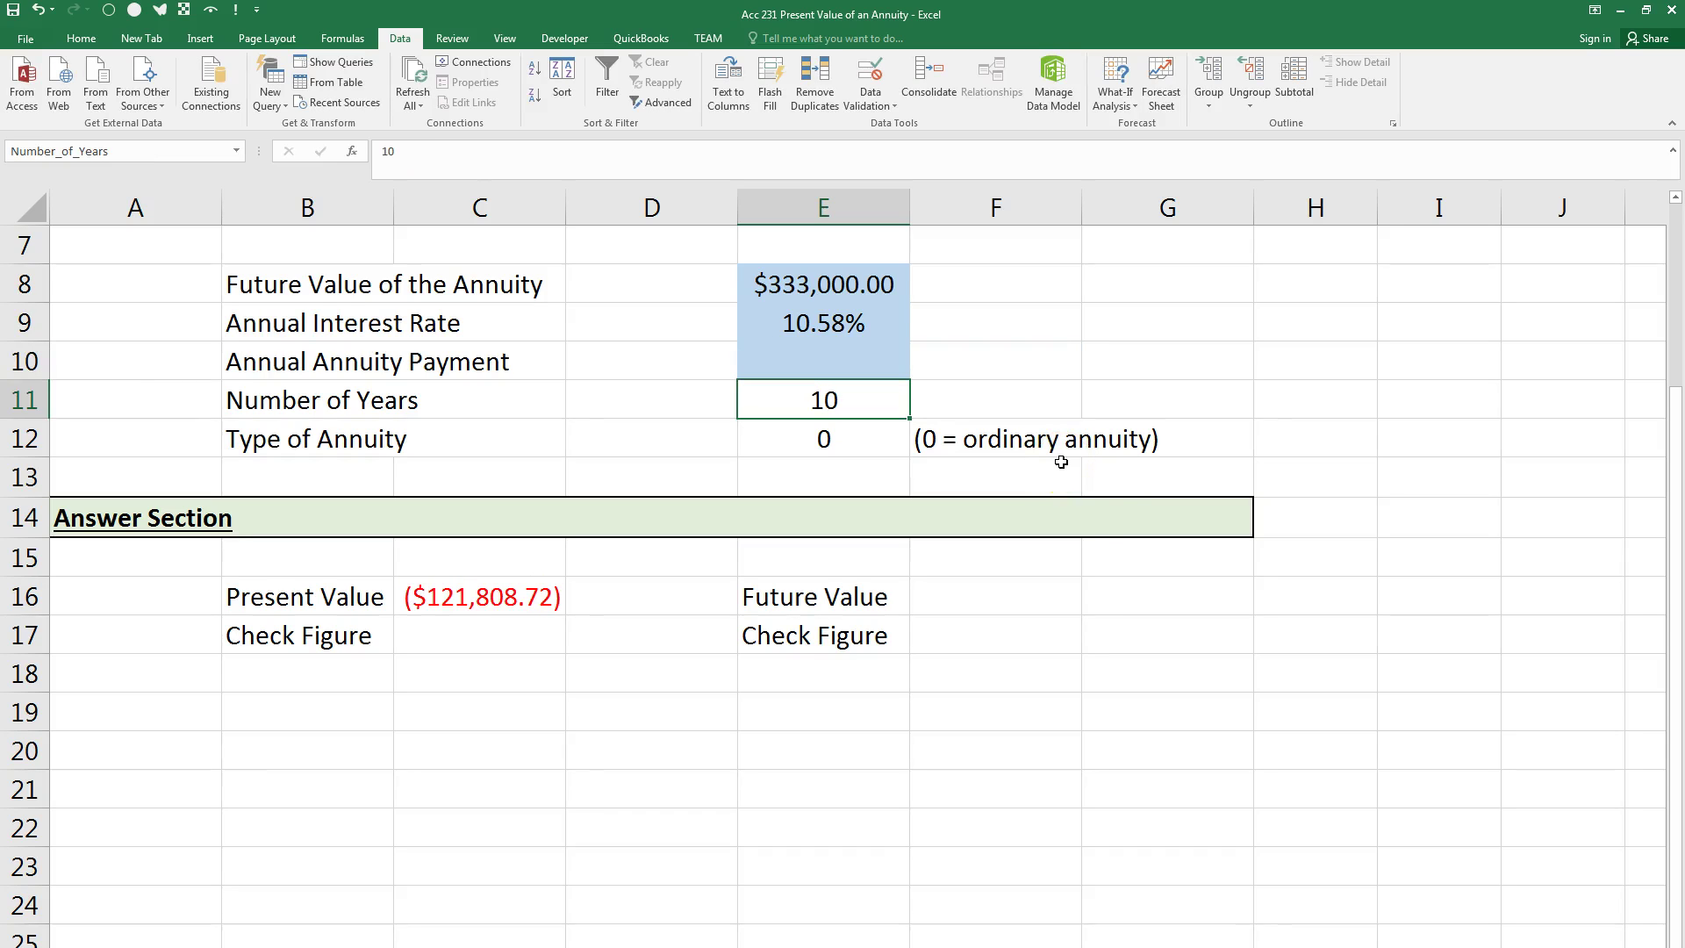
Step: Goal-seek the present value in C16 to 0 again by changing the annual annuity payment in E10, and accept the solution
click(1124, 99)
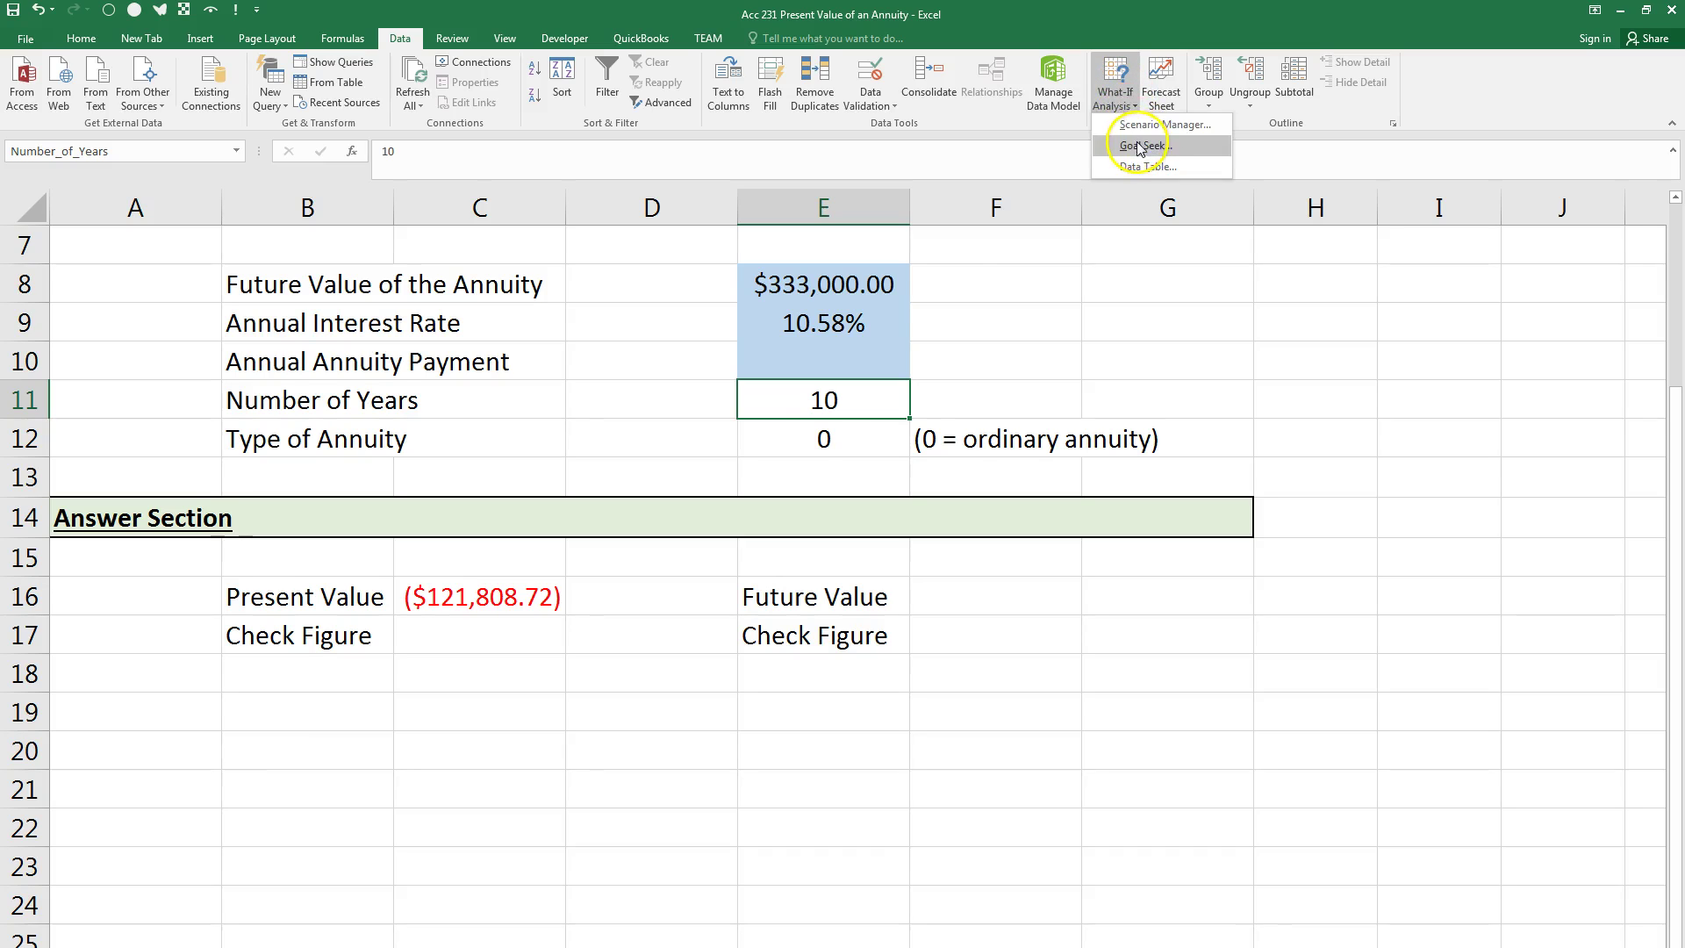
click(1140, 147)
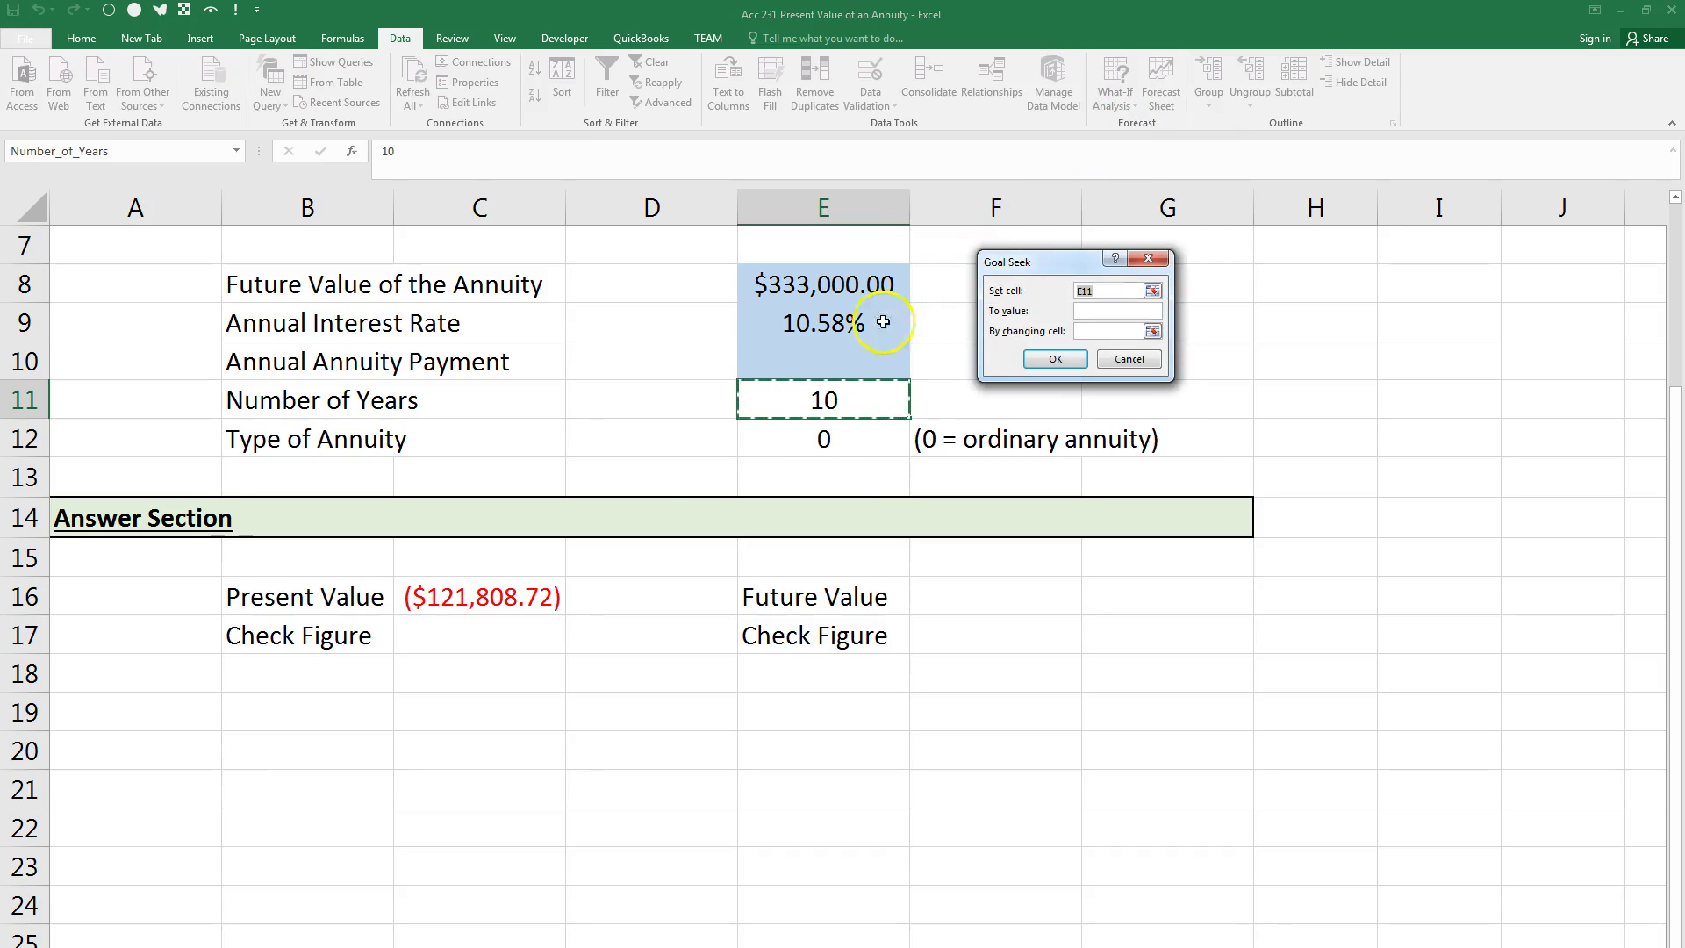
click(463, 597)
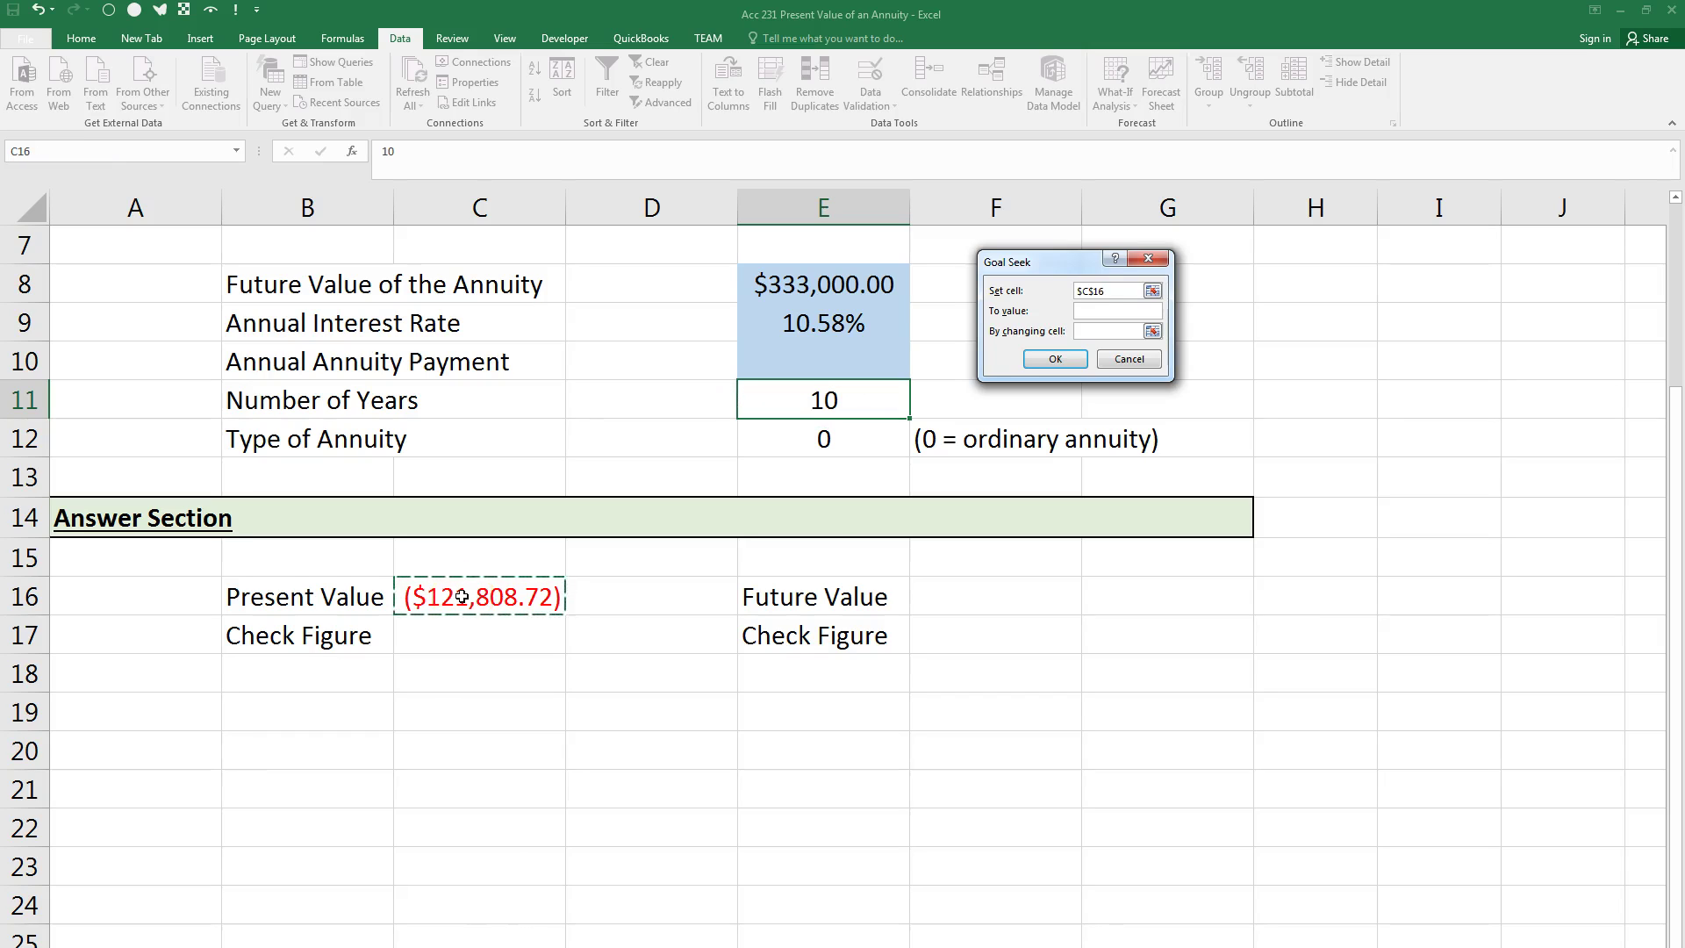
click(1129, 311)
text(0)
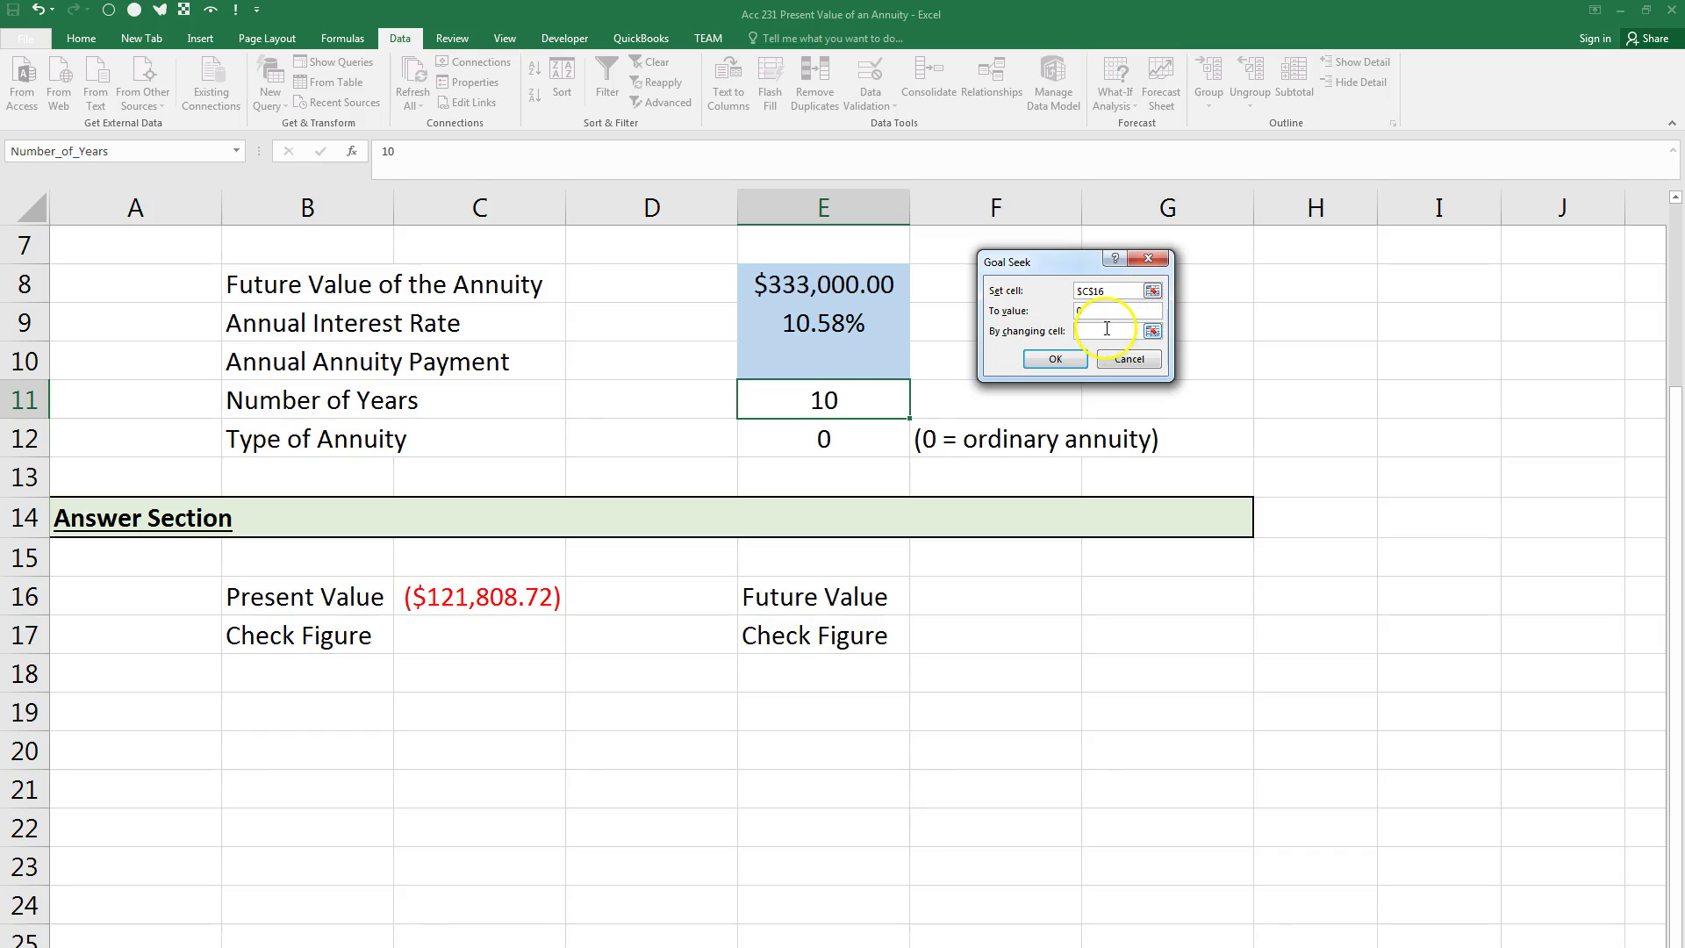
click(832, 360)
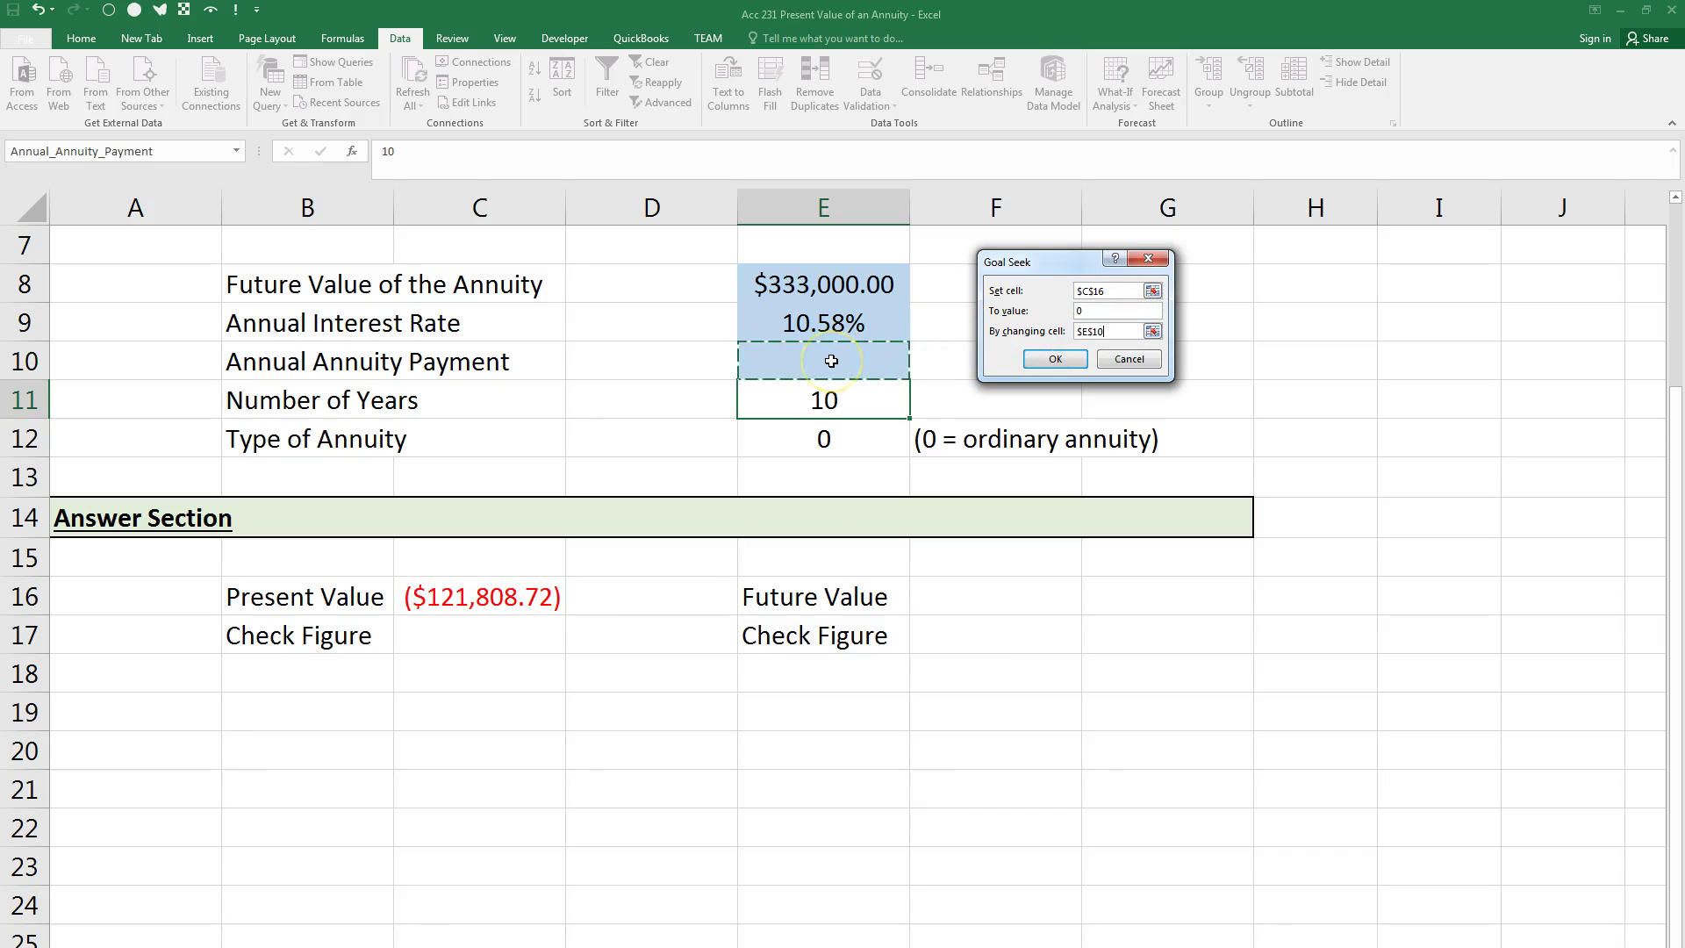
click(1055, 359)
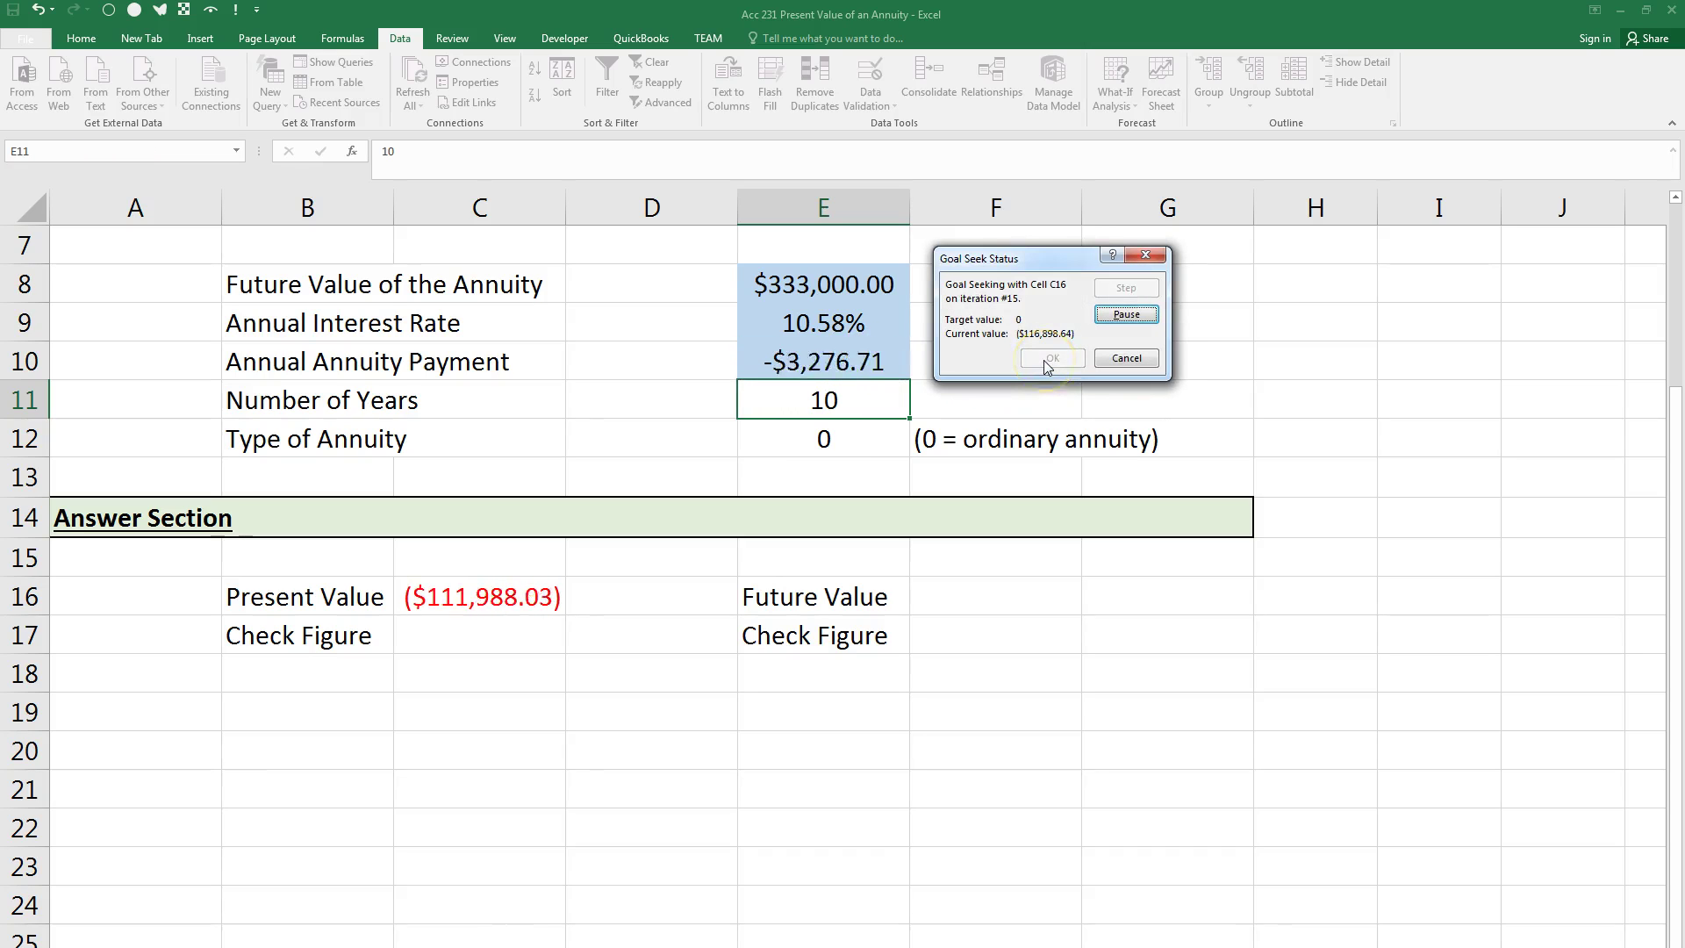
click(1048, 360)
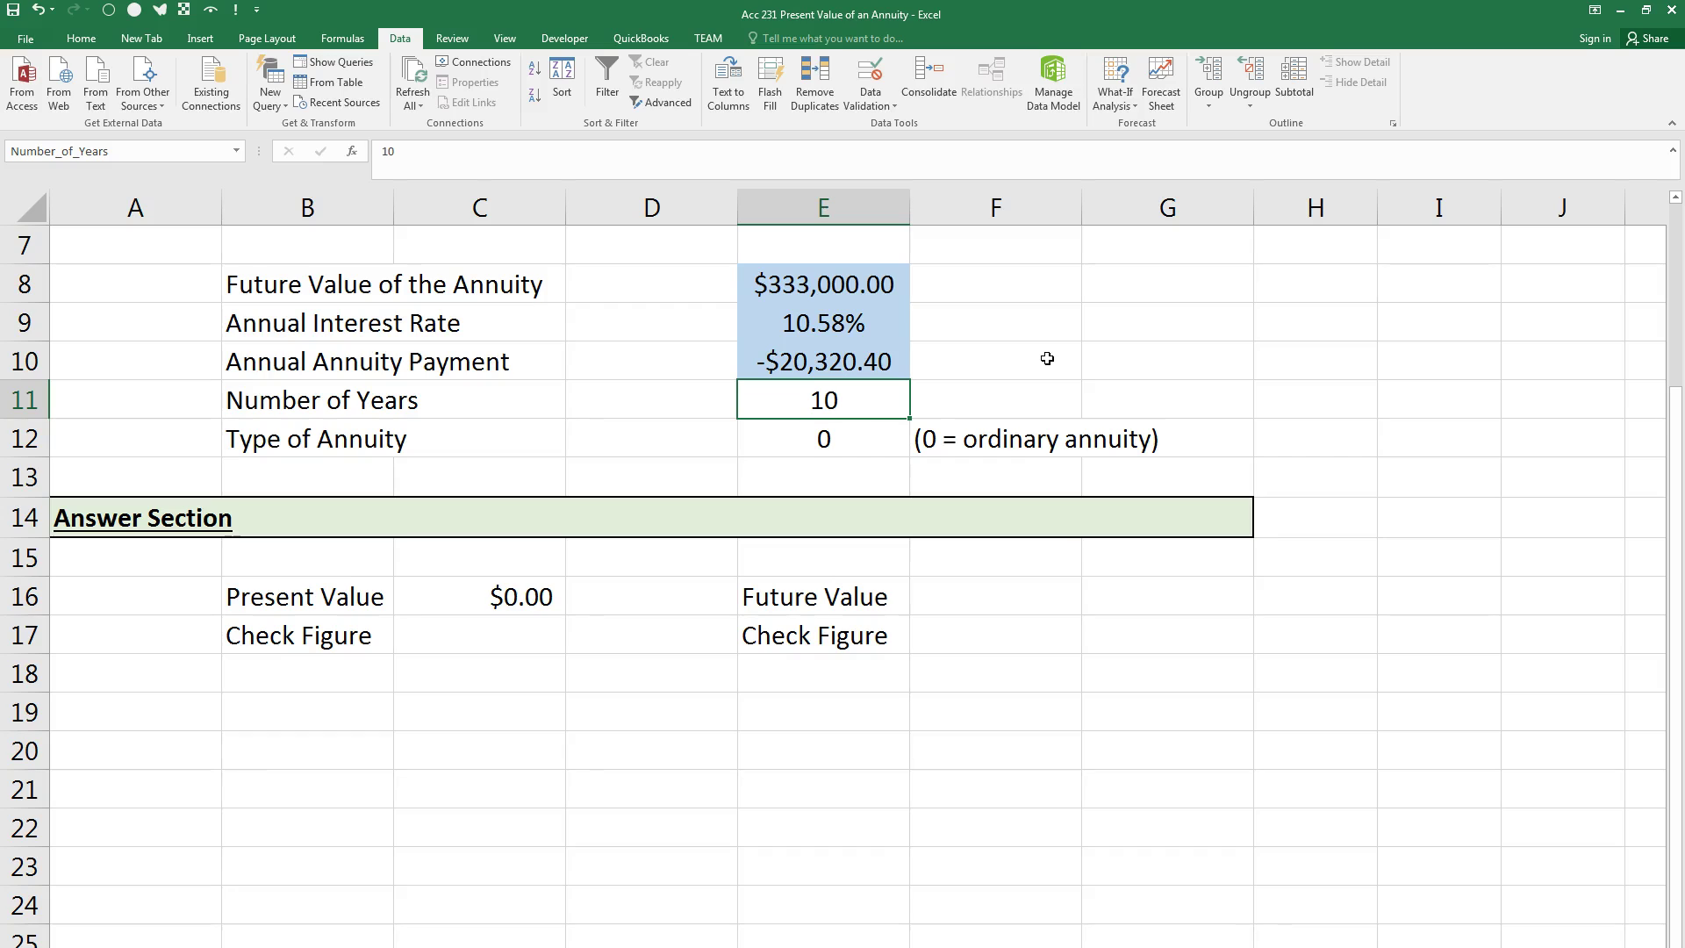
Step: Try to name the present value result cell C16 "Present Value", with a space between the words
click(490, 608)
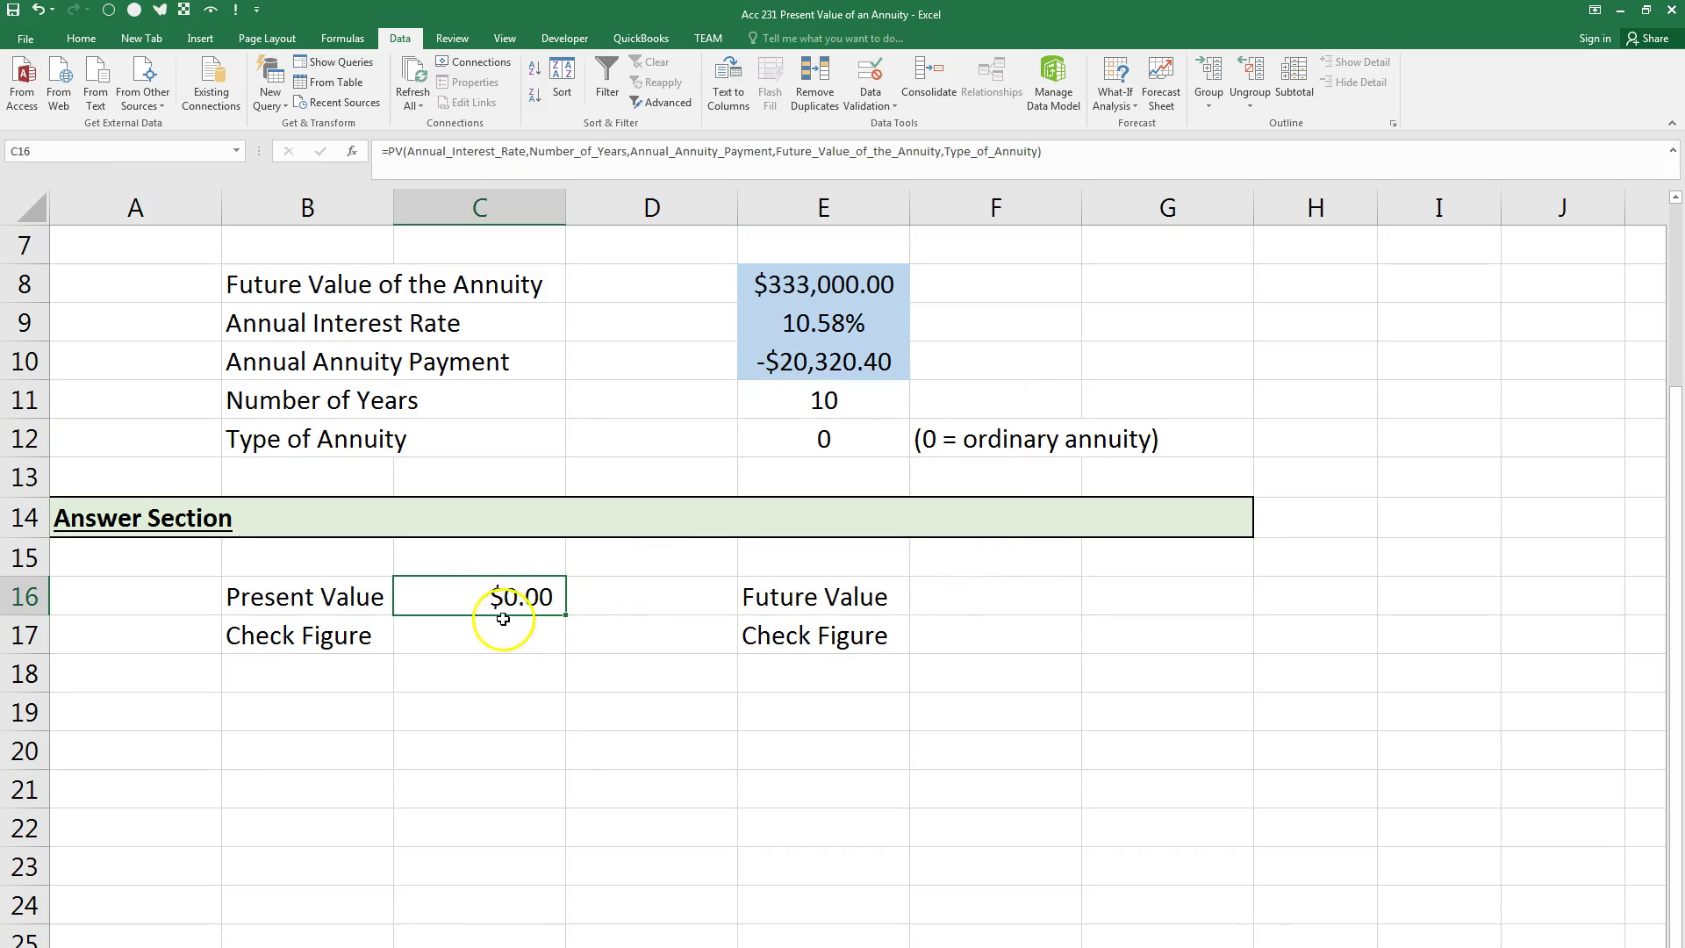
click(112, 151)
text(Present Value)
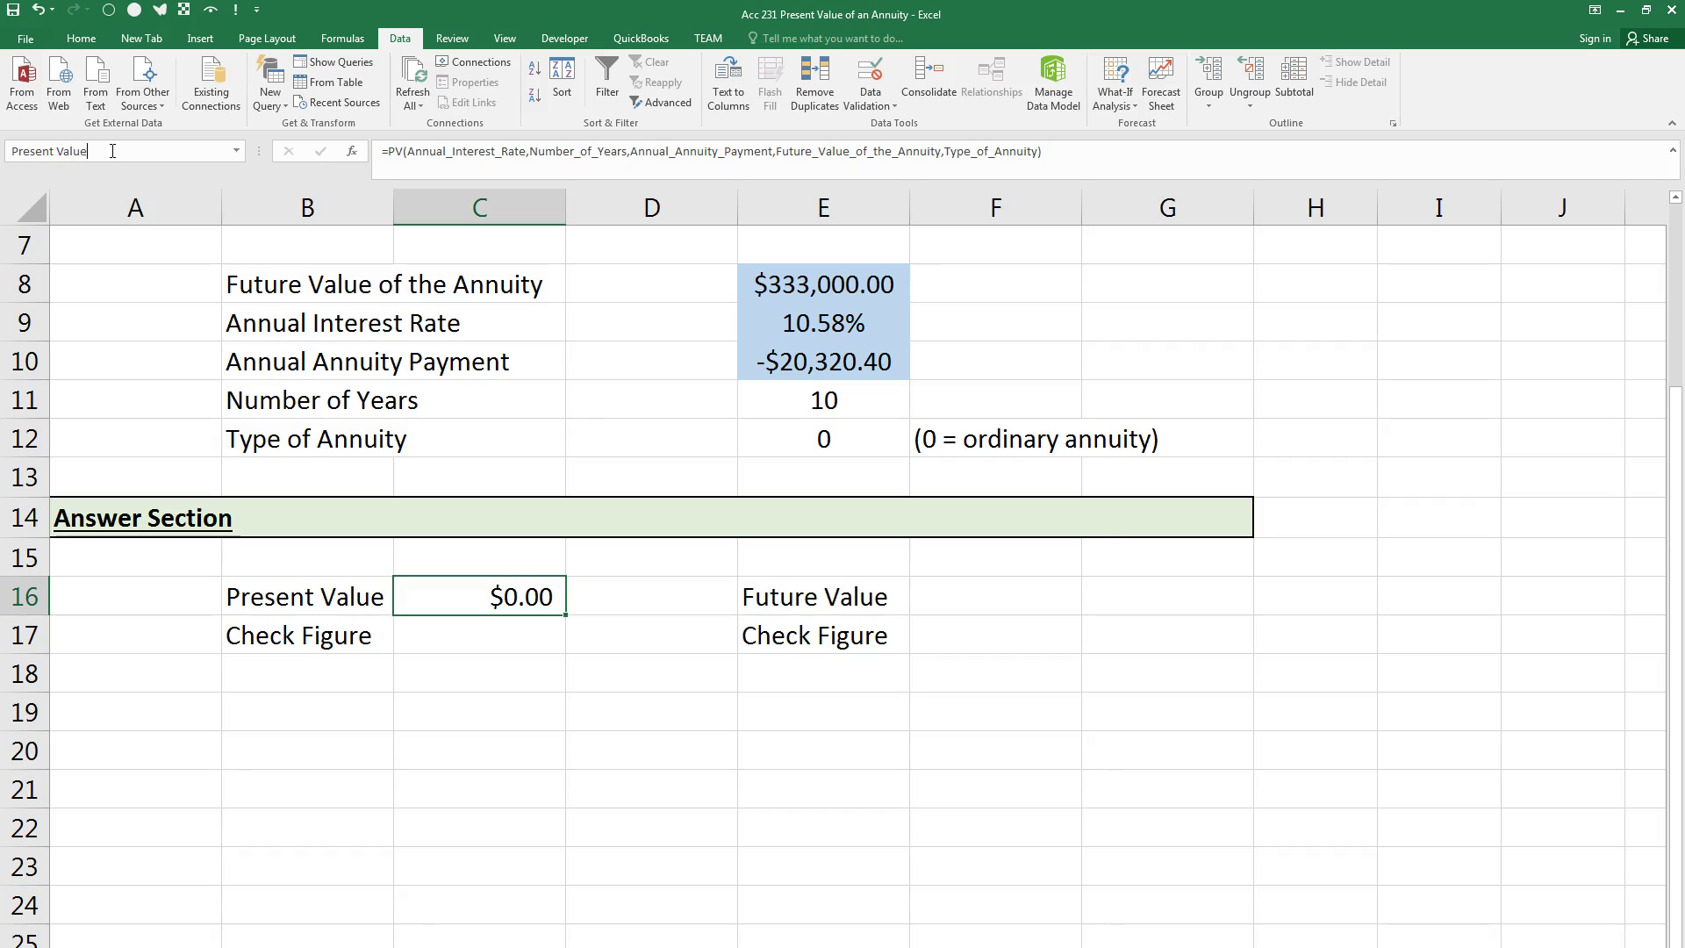
key(Return)
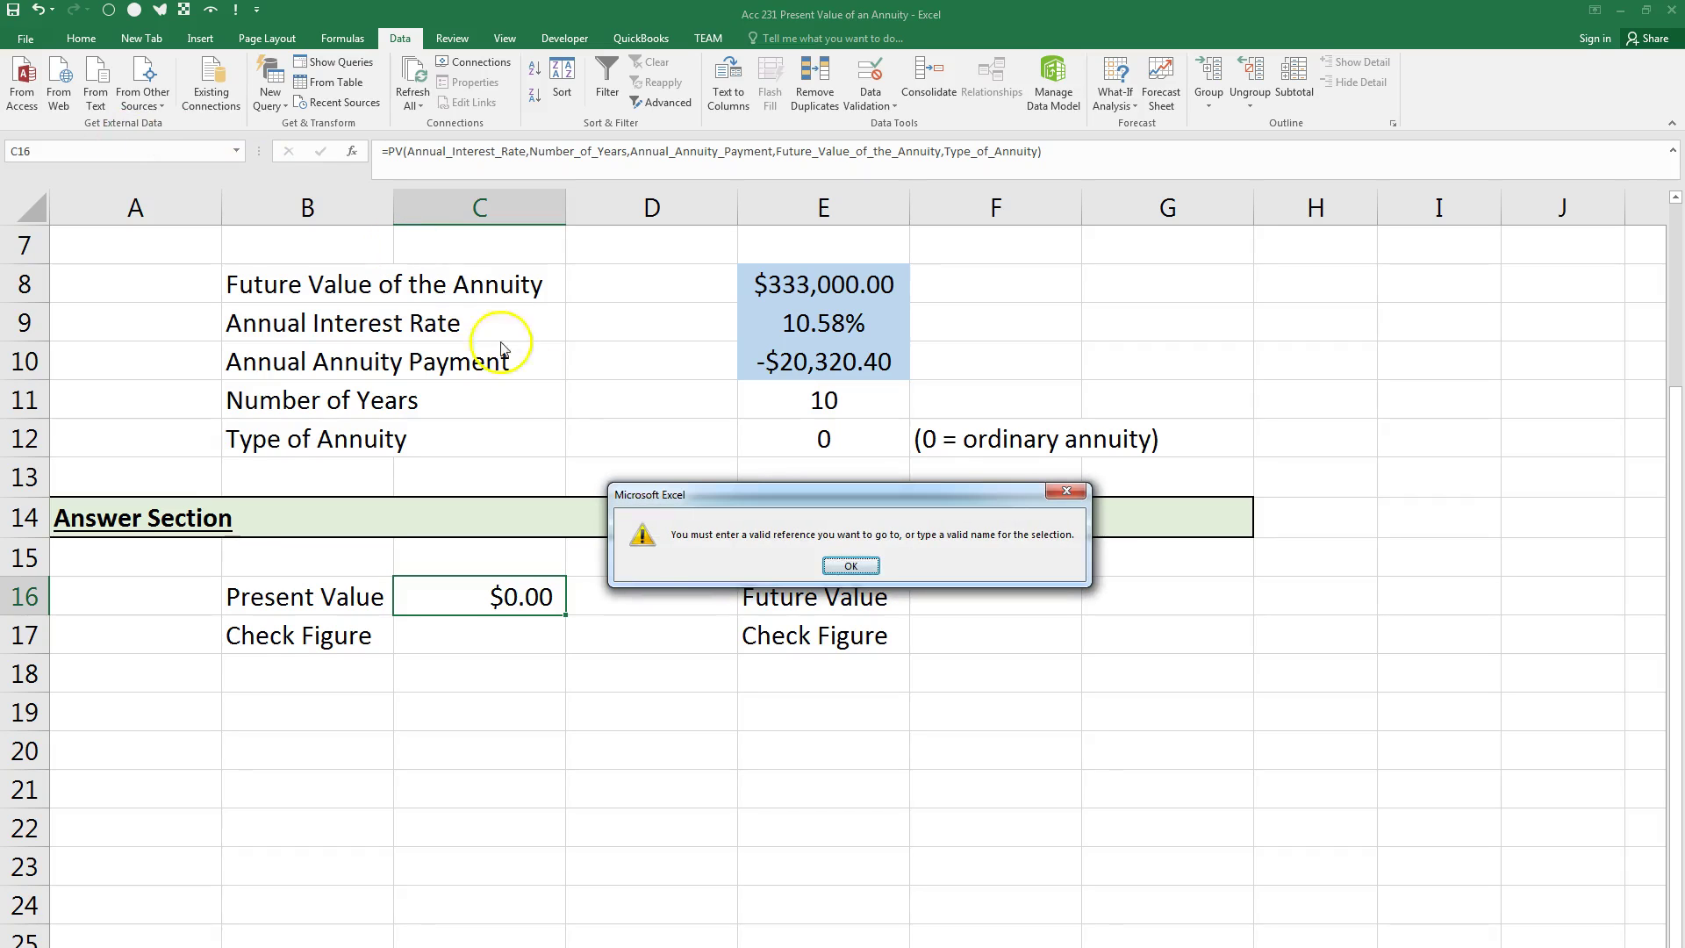
drag(671, 499, 675, 501)
key(Return)
Step: Name cell C16 Present_Value and reselect the cell to check its name
click(76, 149)
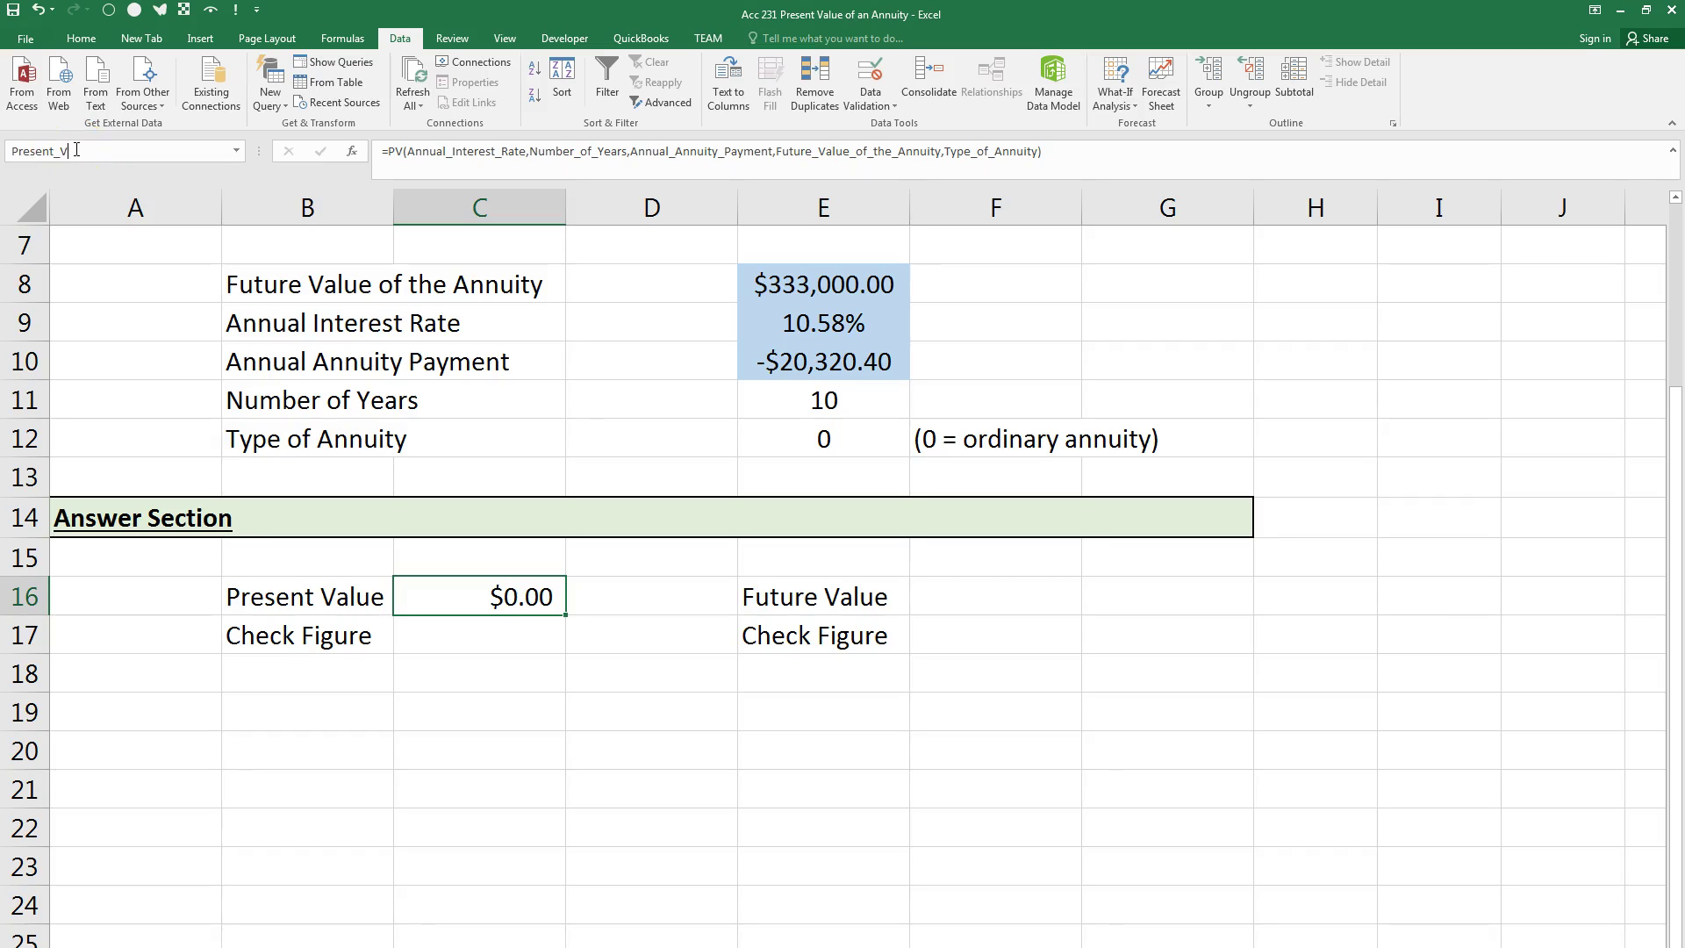
key(Return)
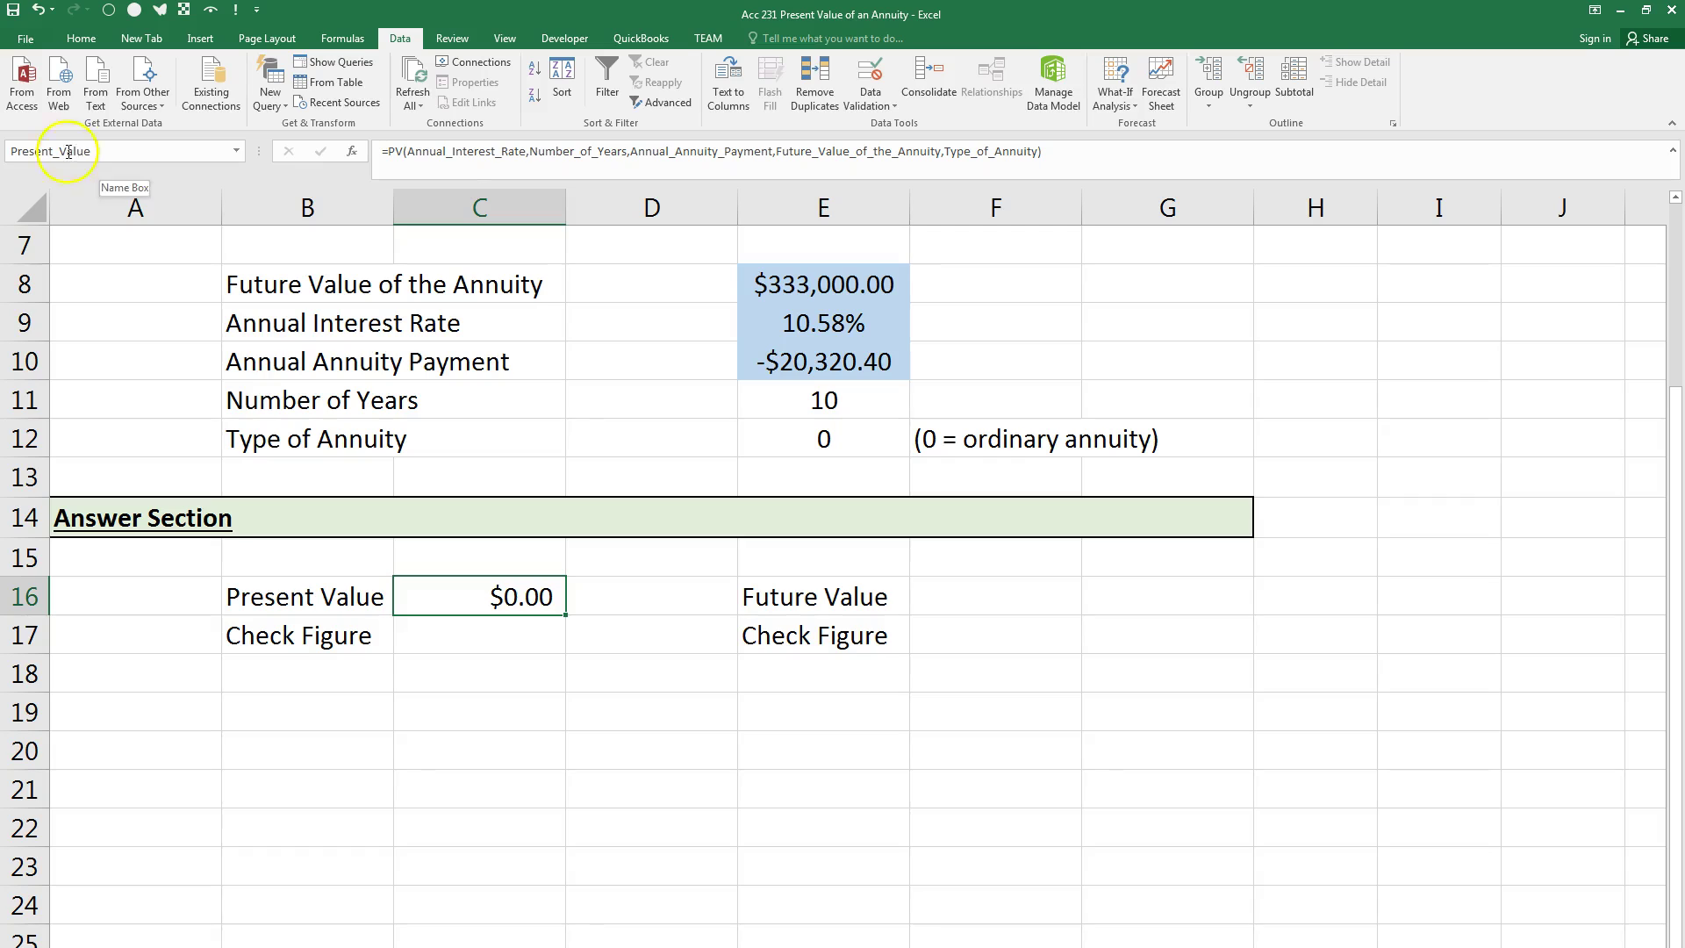
click(541, 648)
click(536, 595)
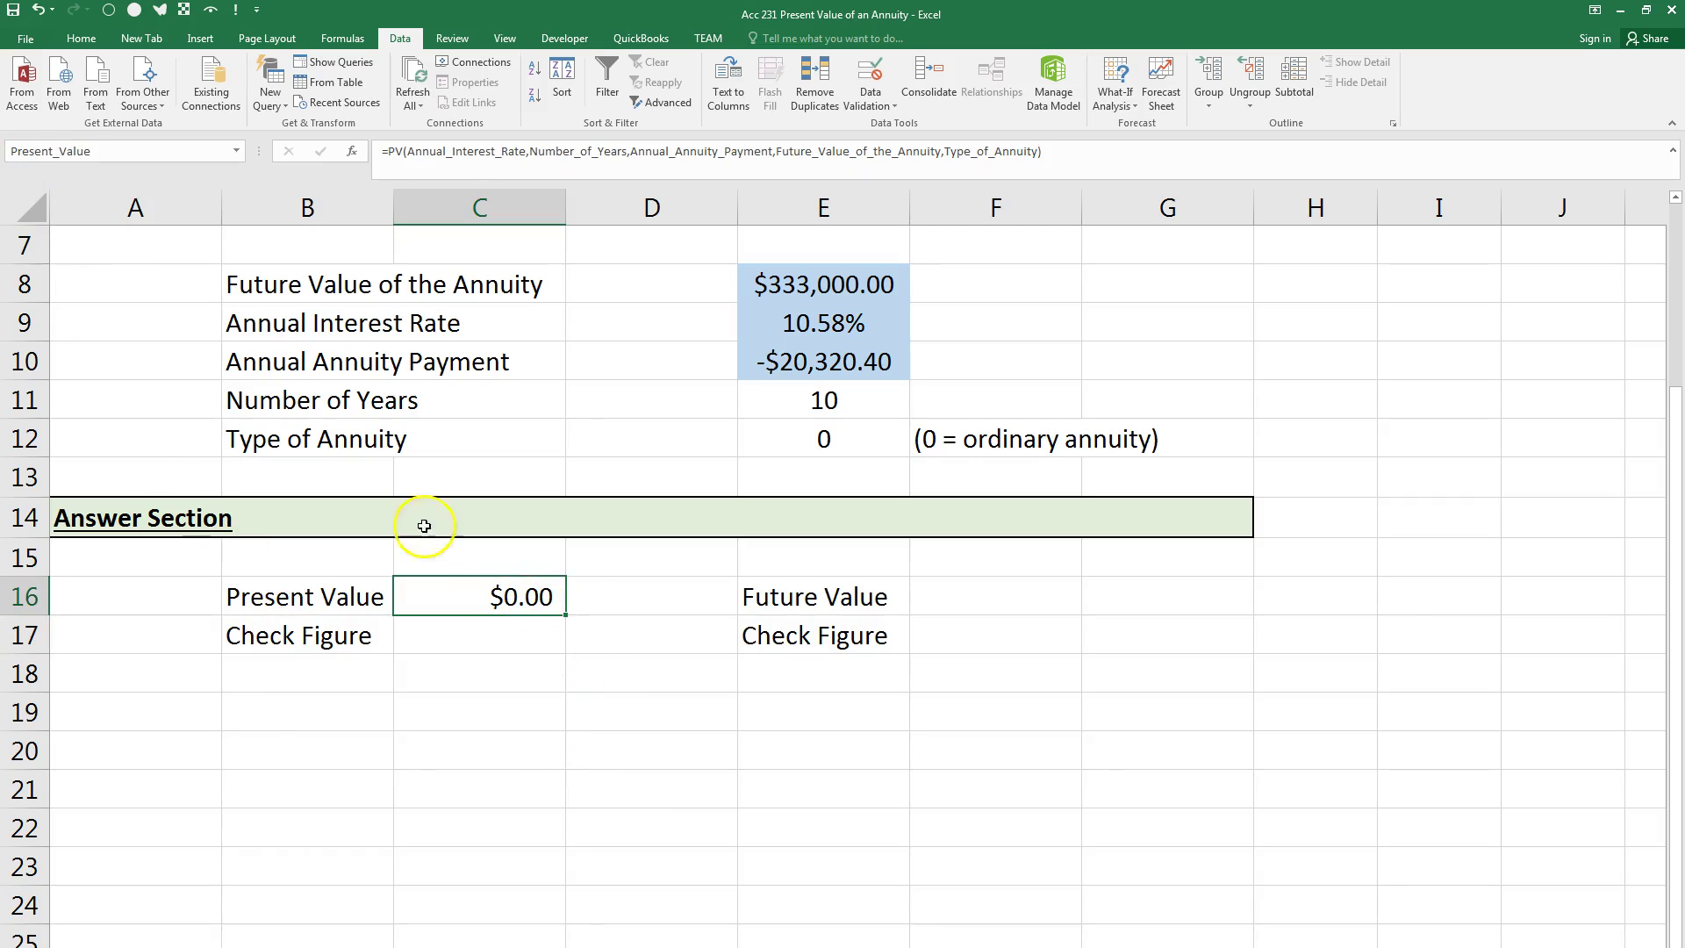
Step: Start an FV formula in F16 with the annual interest rate as rate and the number of years as nper
click(988, 598)
text(=)
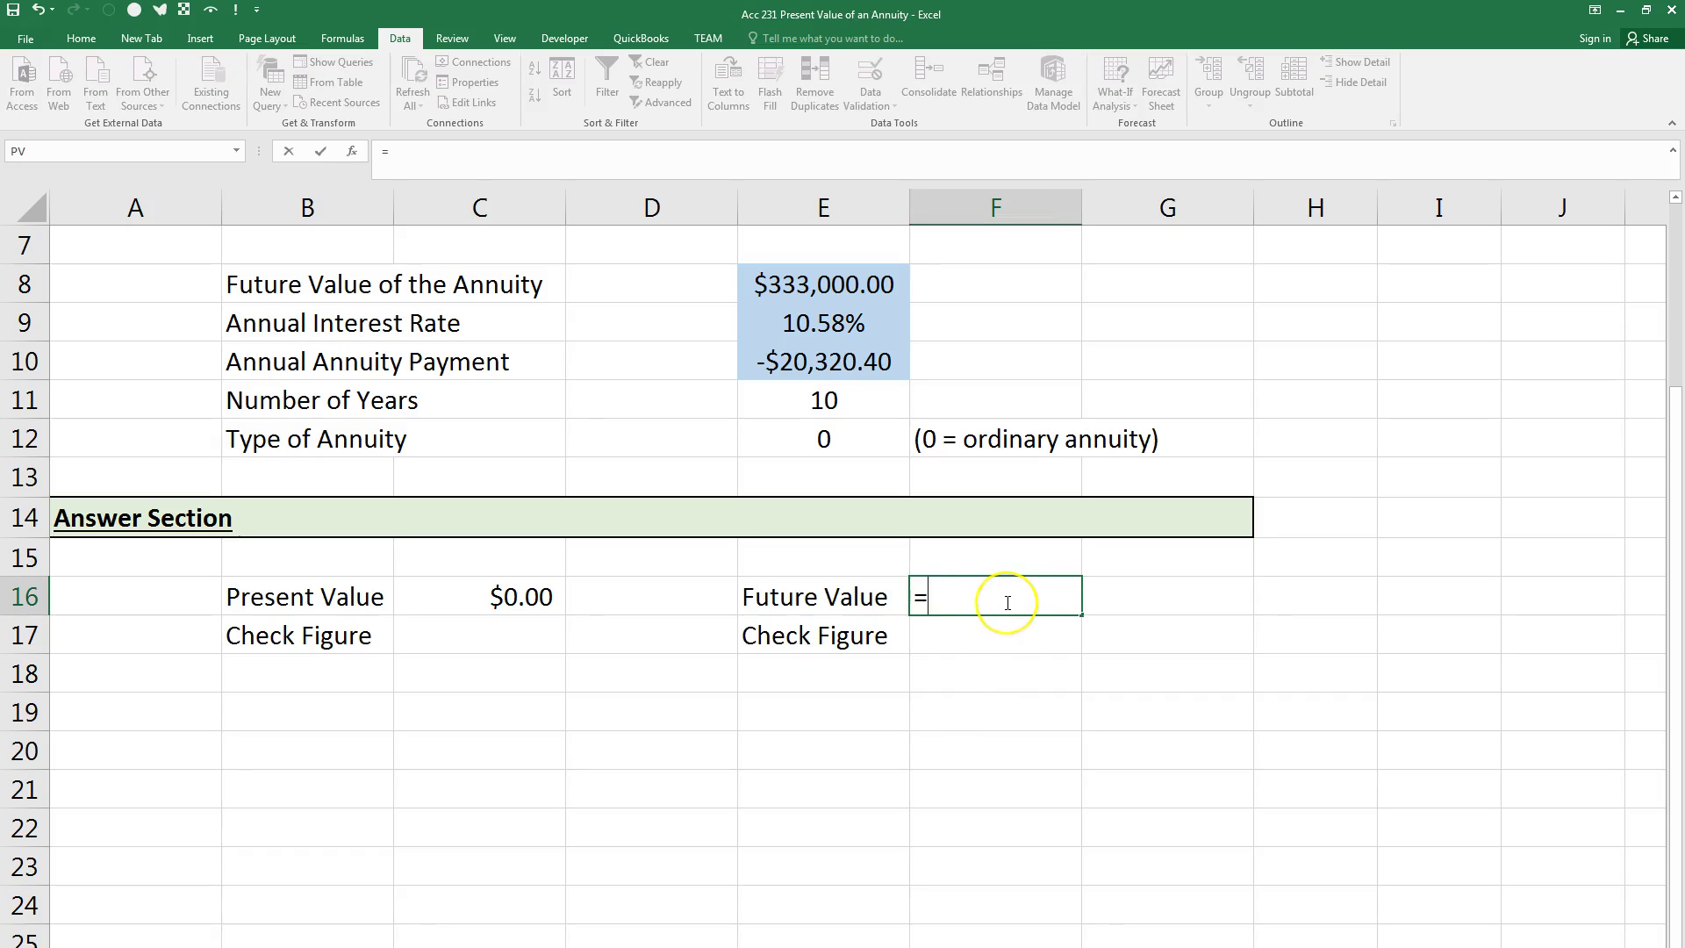
text(FV()
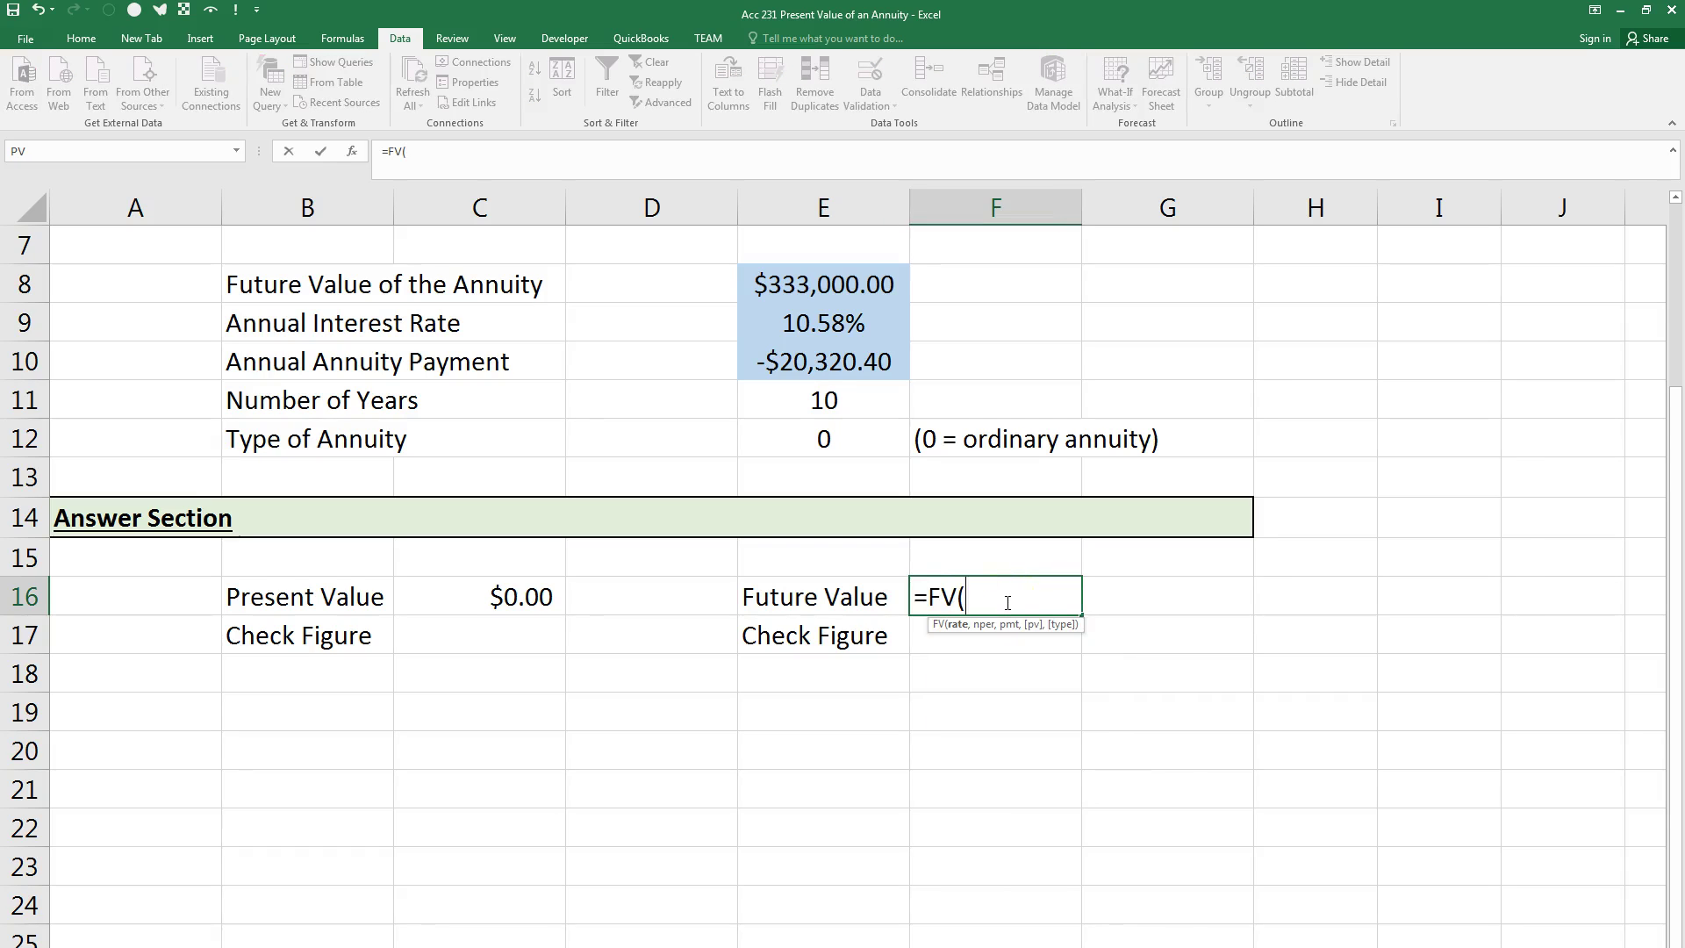
click(790, 323)
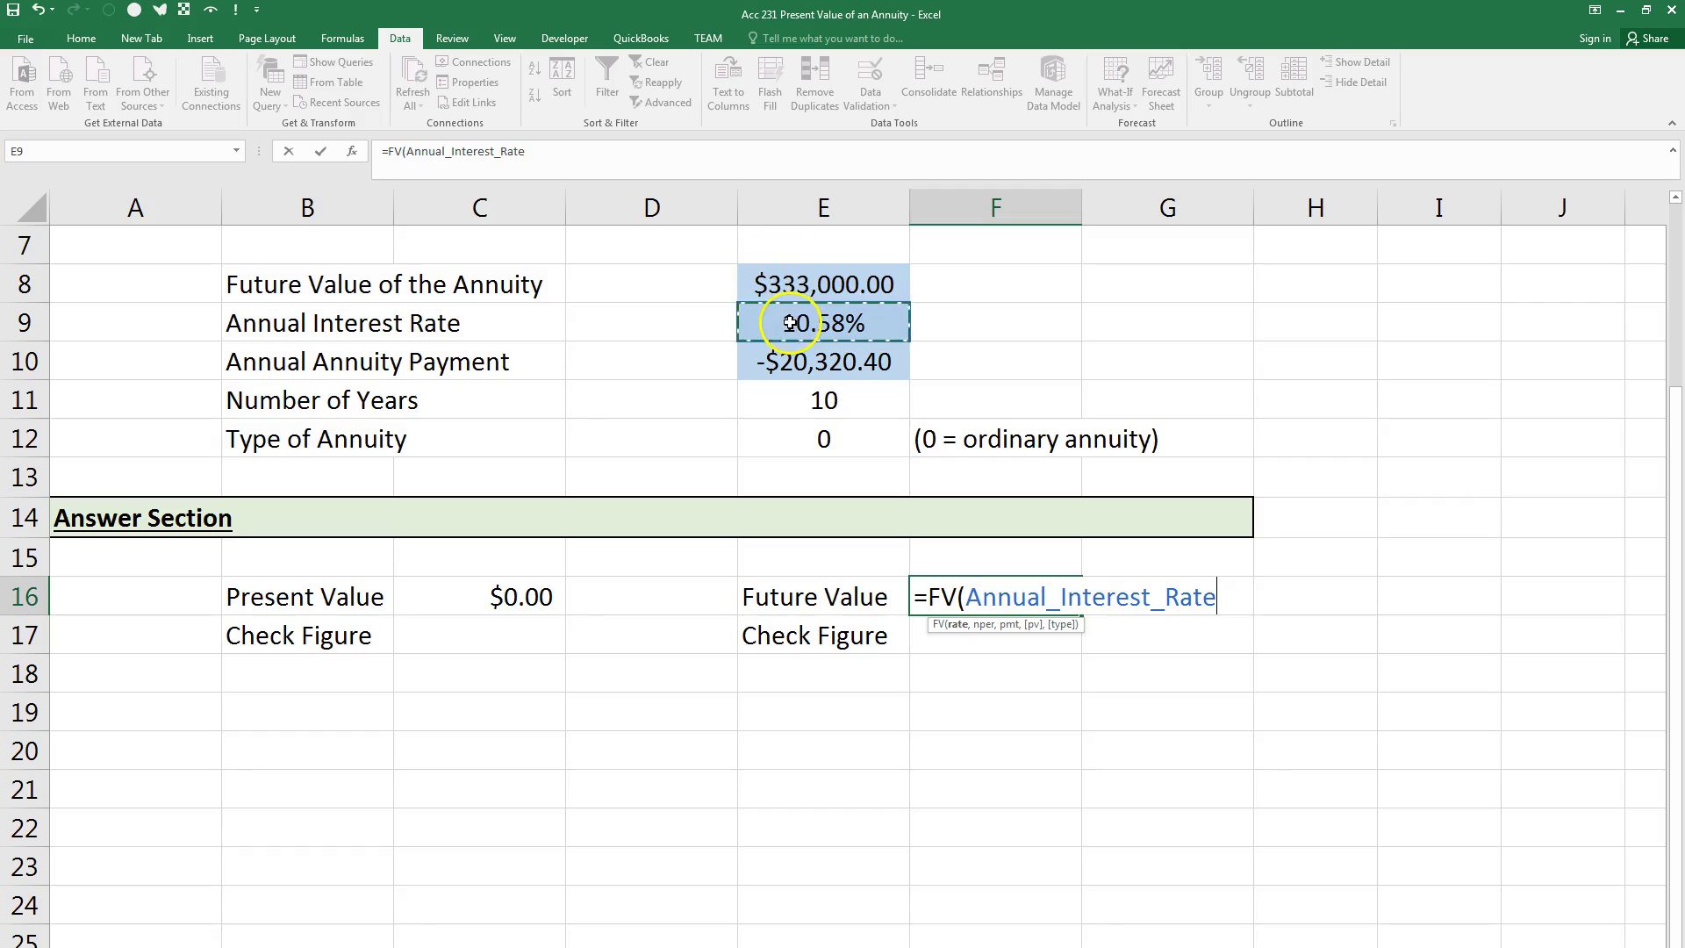
text(,)
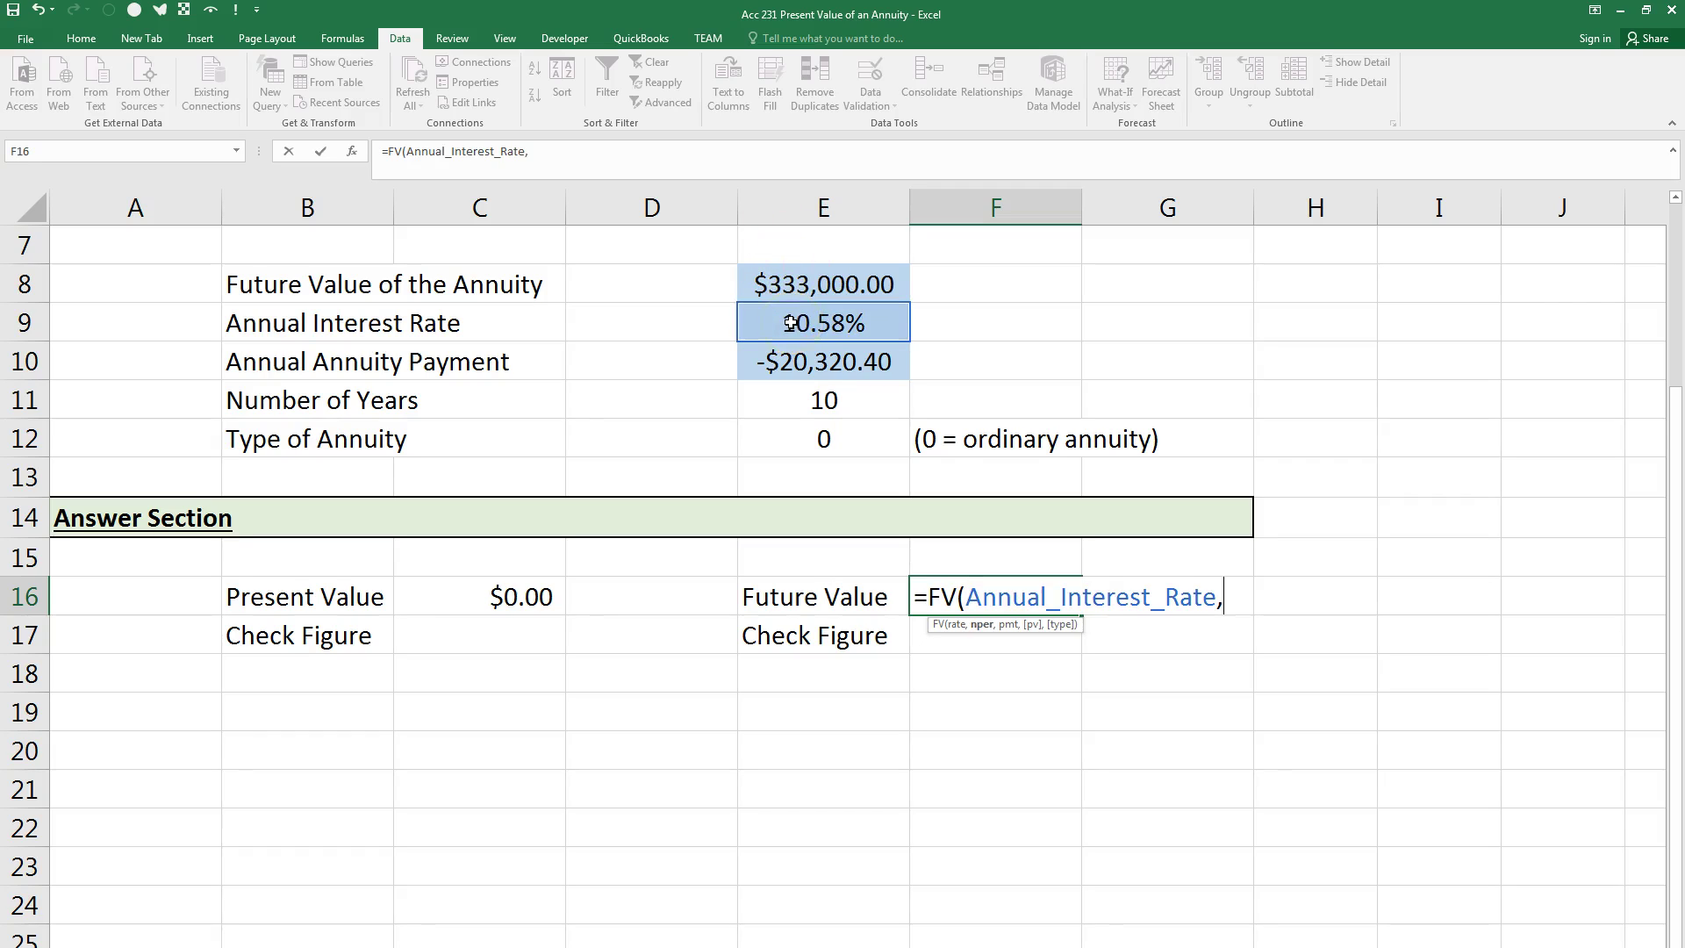
click(764, 396)
text(,)
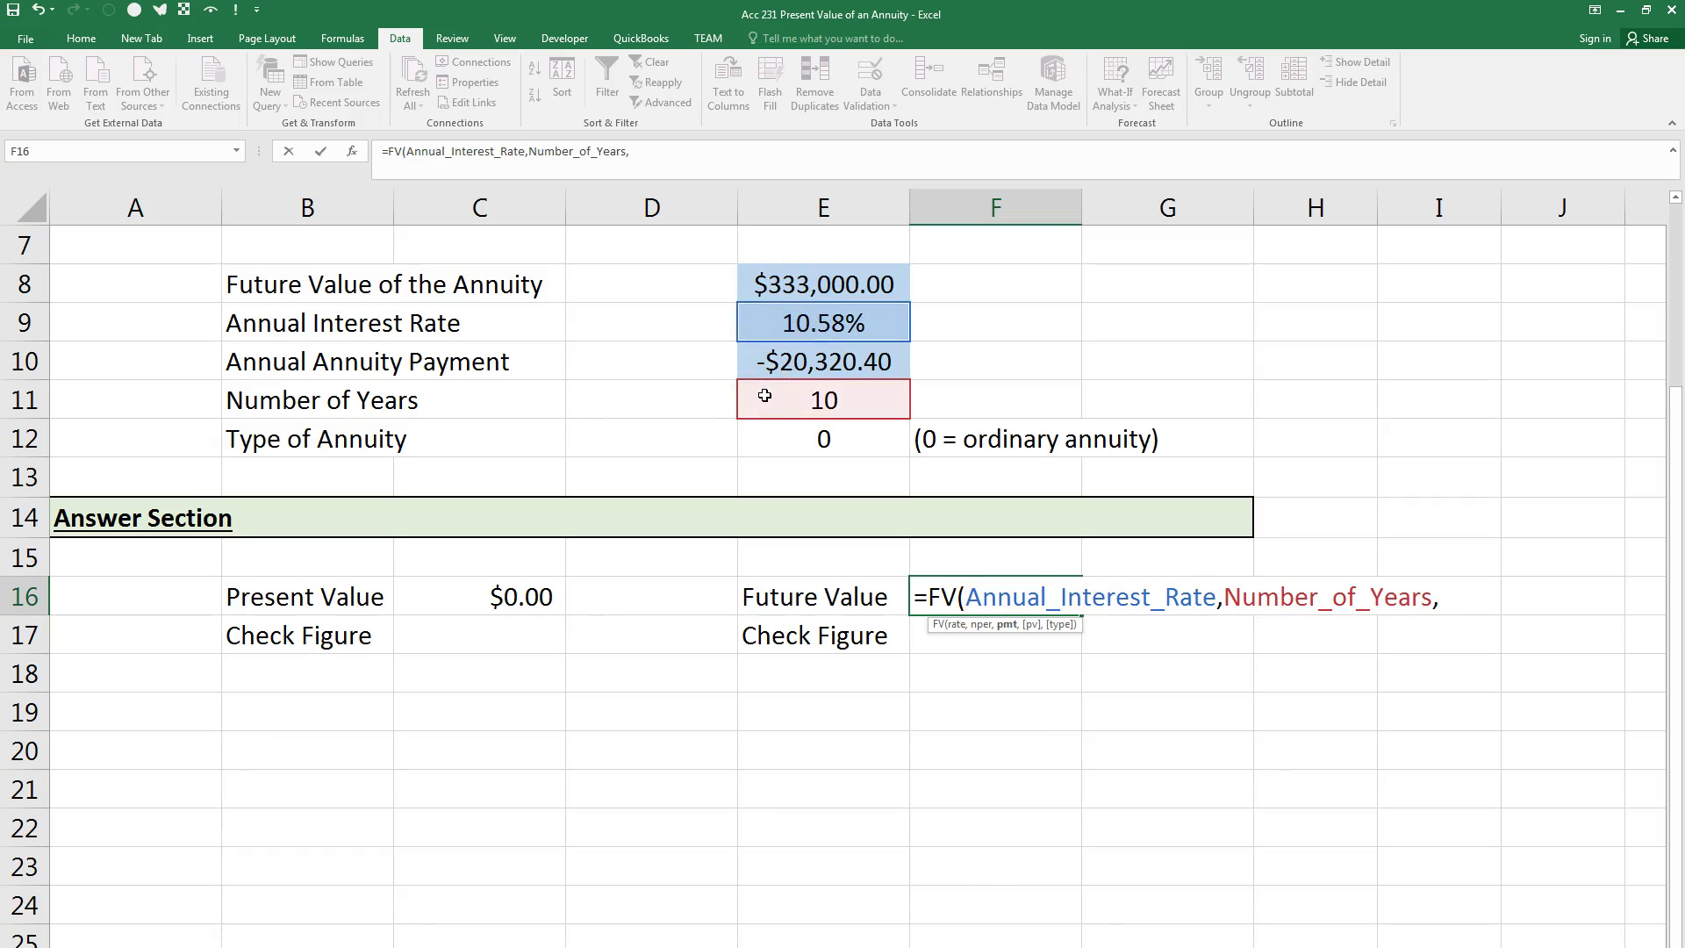
Step: Complete the FV formula in F16 with the annual annuity payment as pmt, Present_Value as pv and the type of annuity as type
click(841, 362)
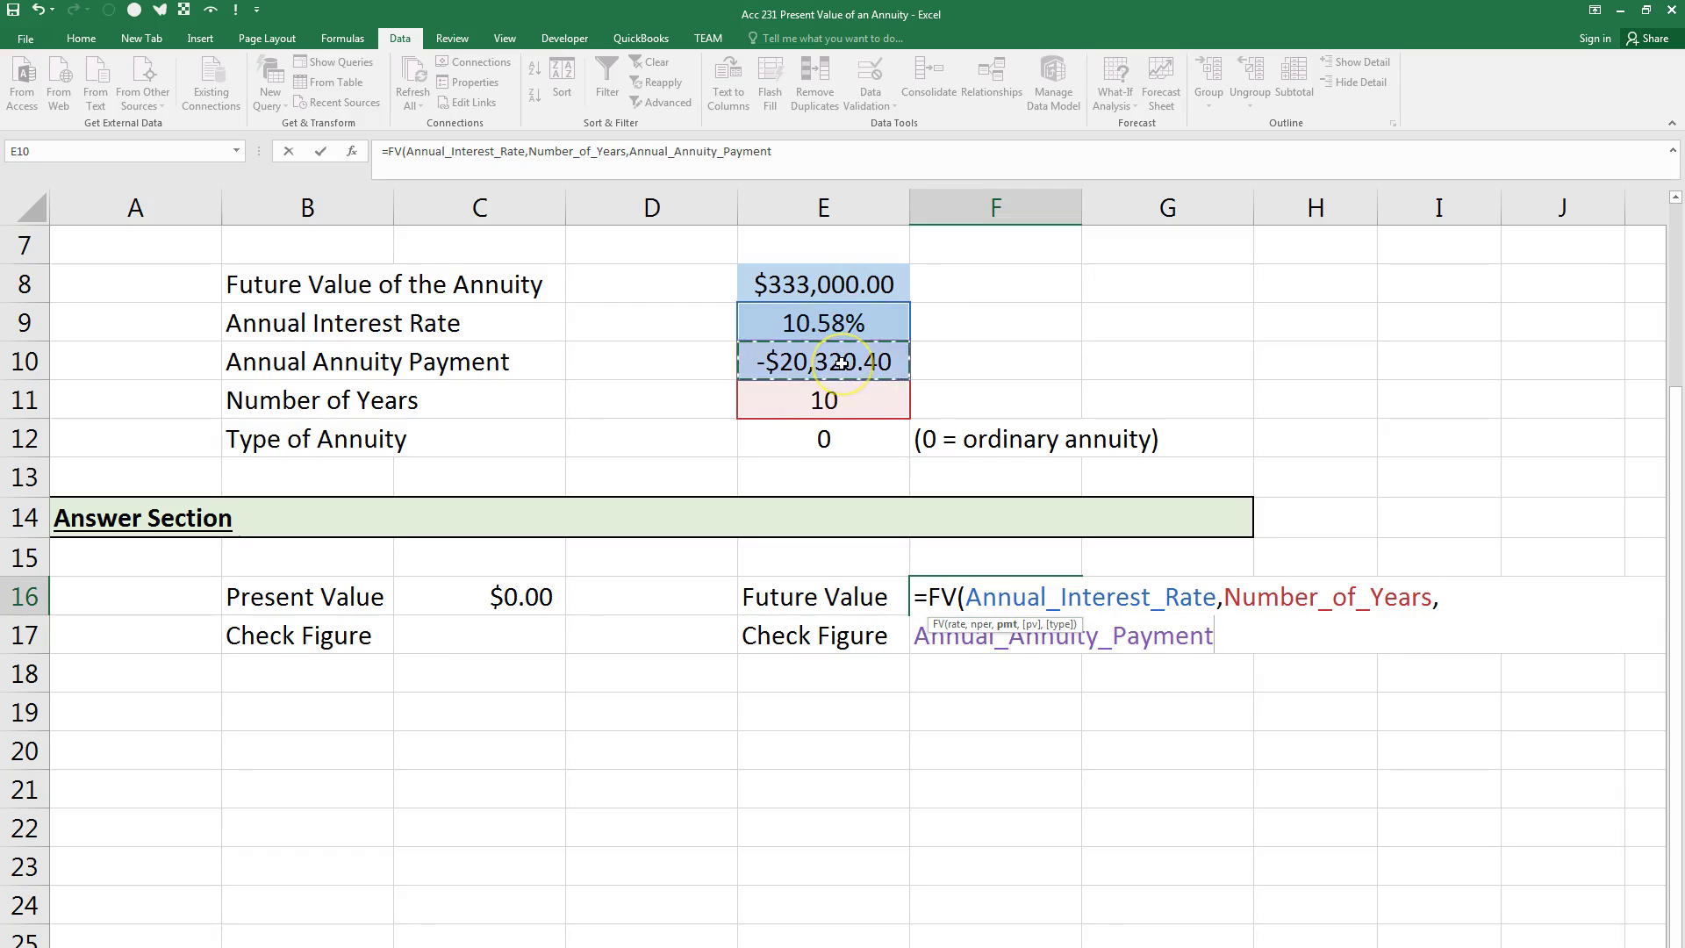
text(,)
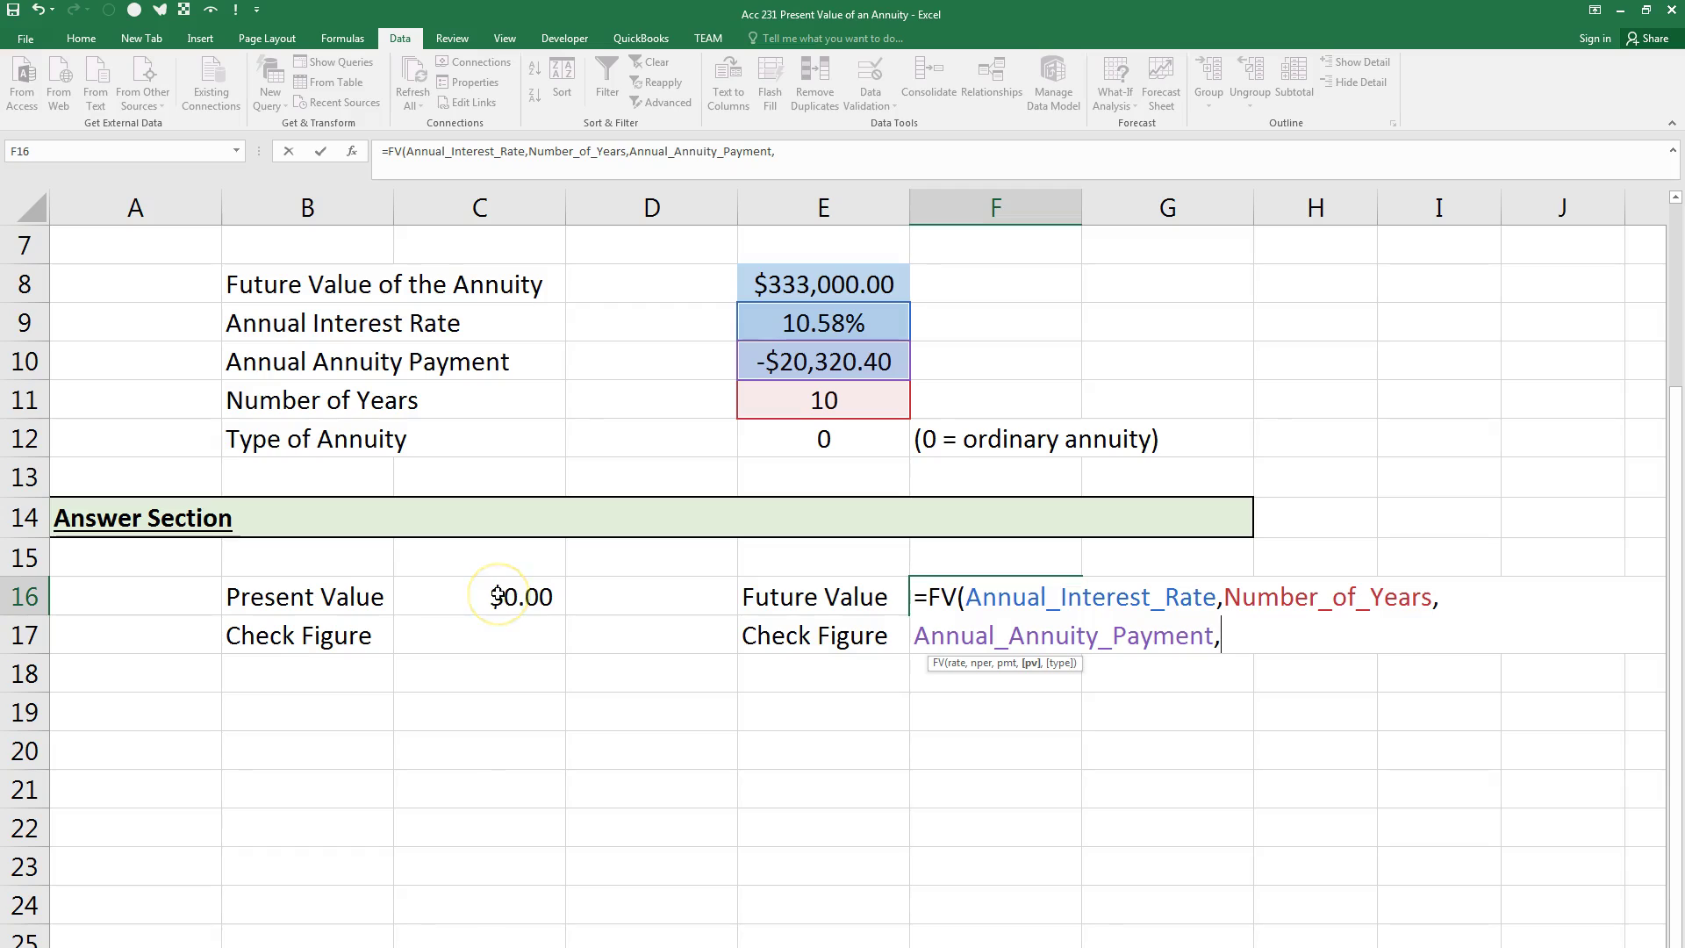
click(497, 597)
text(,)
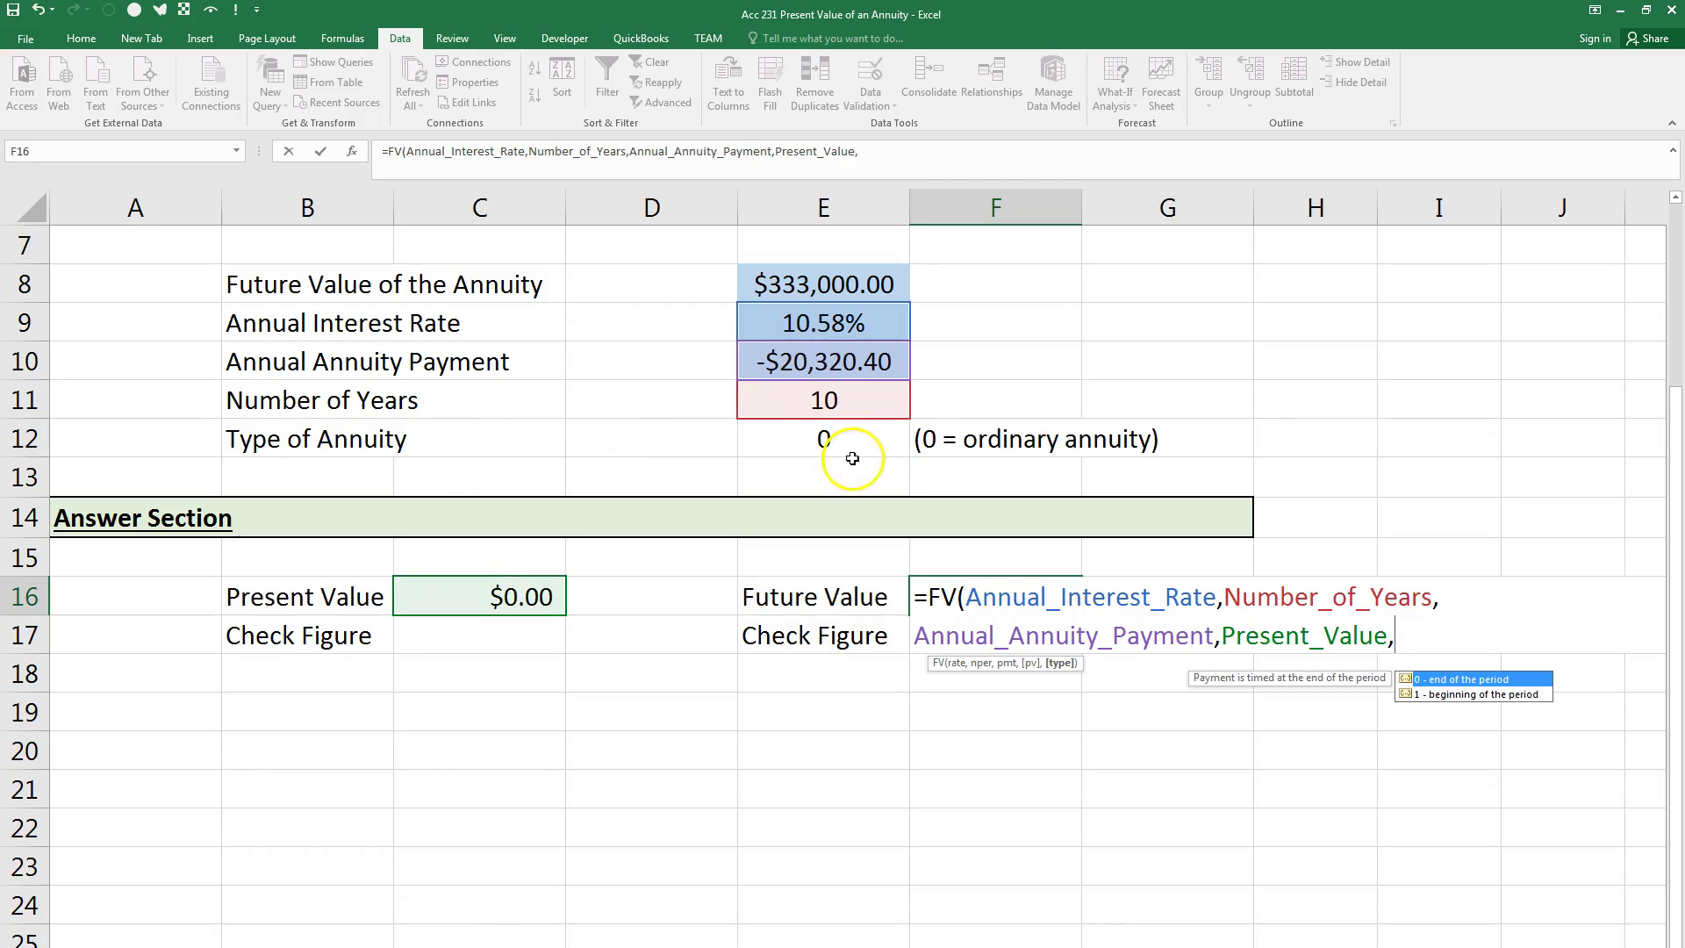
click(853, 439)
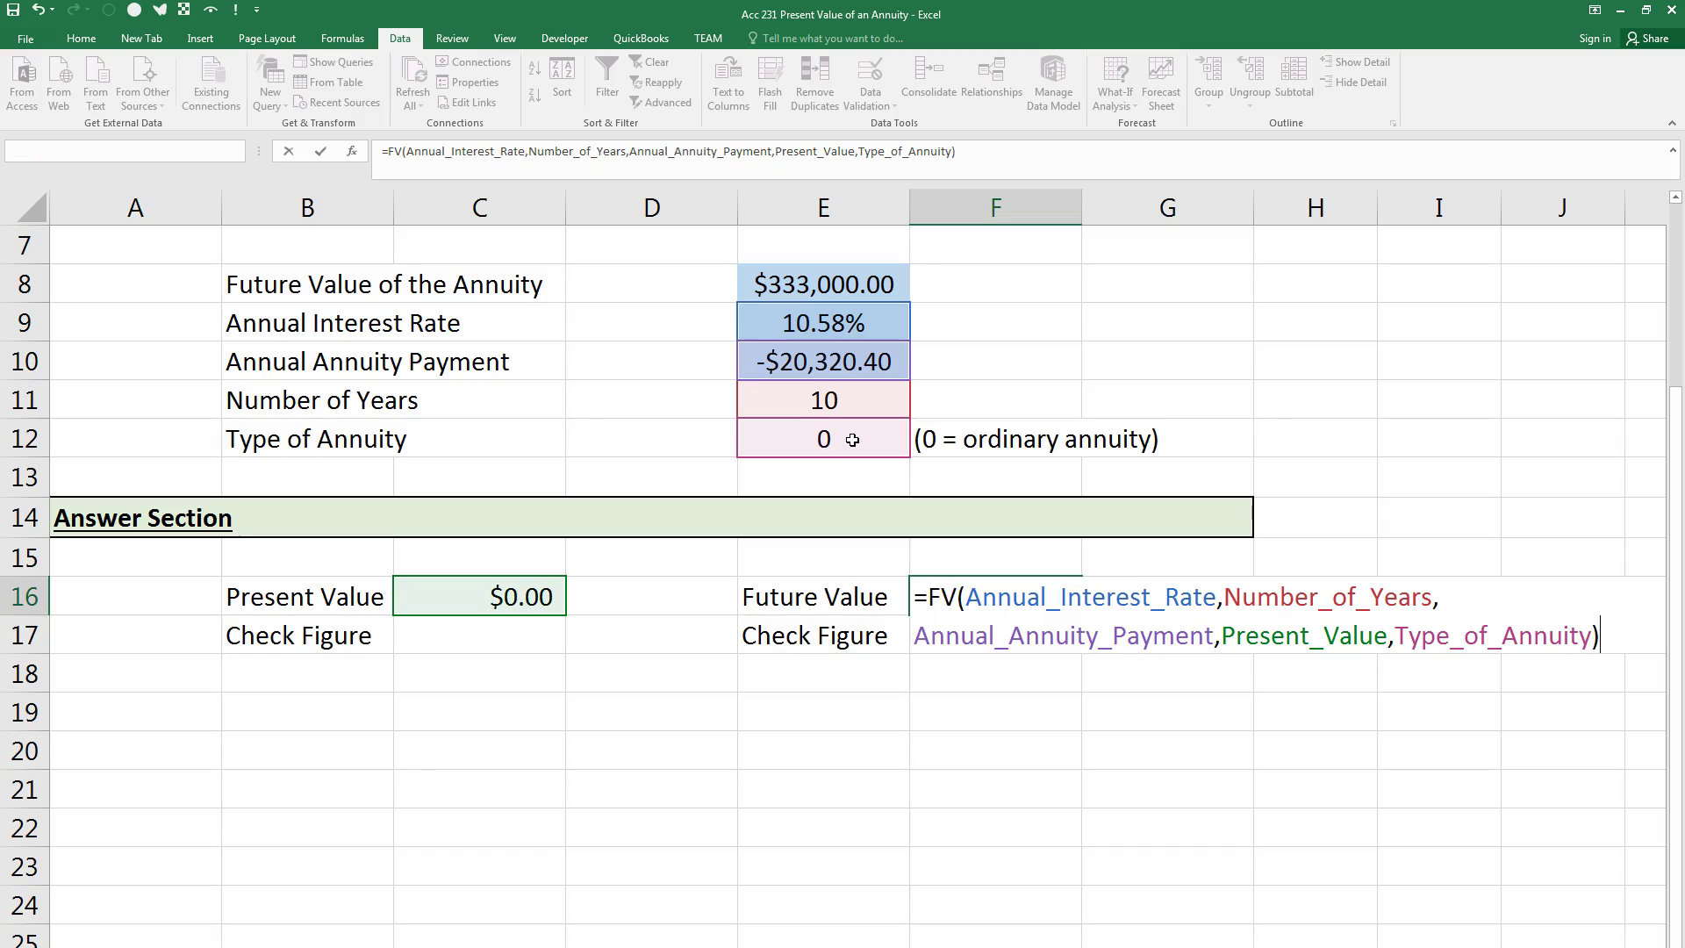
key(Return)
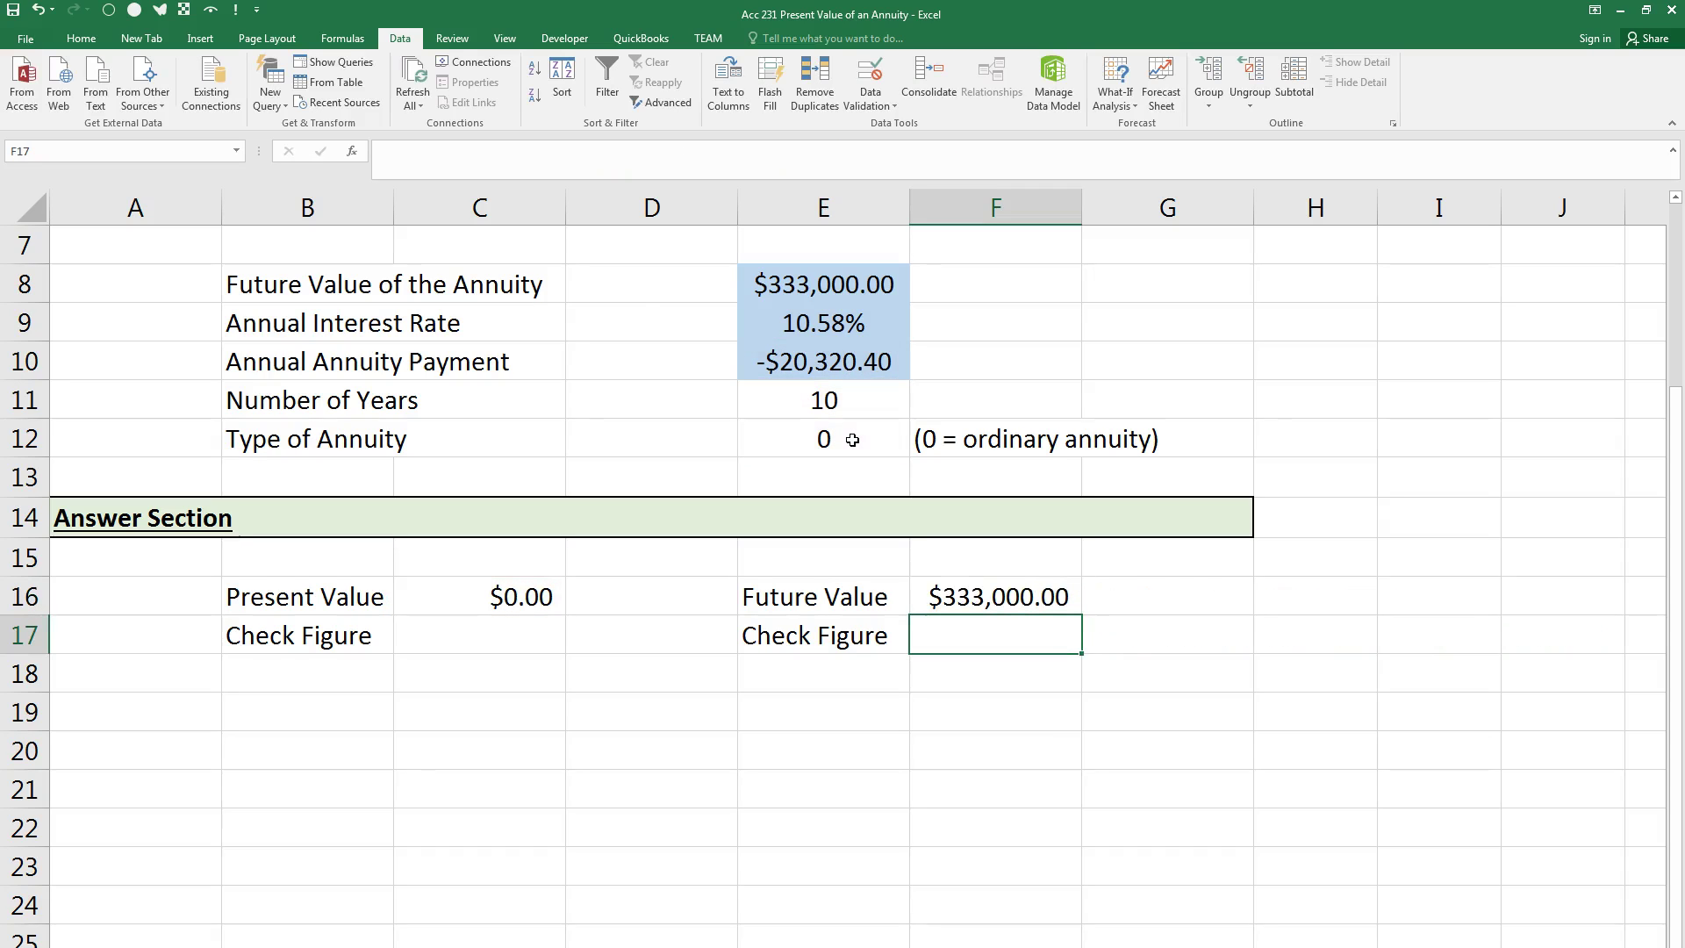
Step: Compare the future value input in E8 with the FV formula result in F16
click(817, 277)
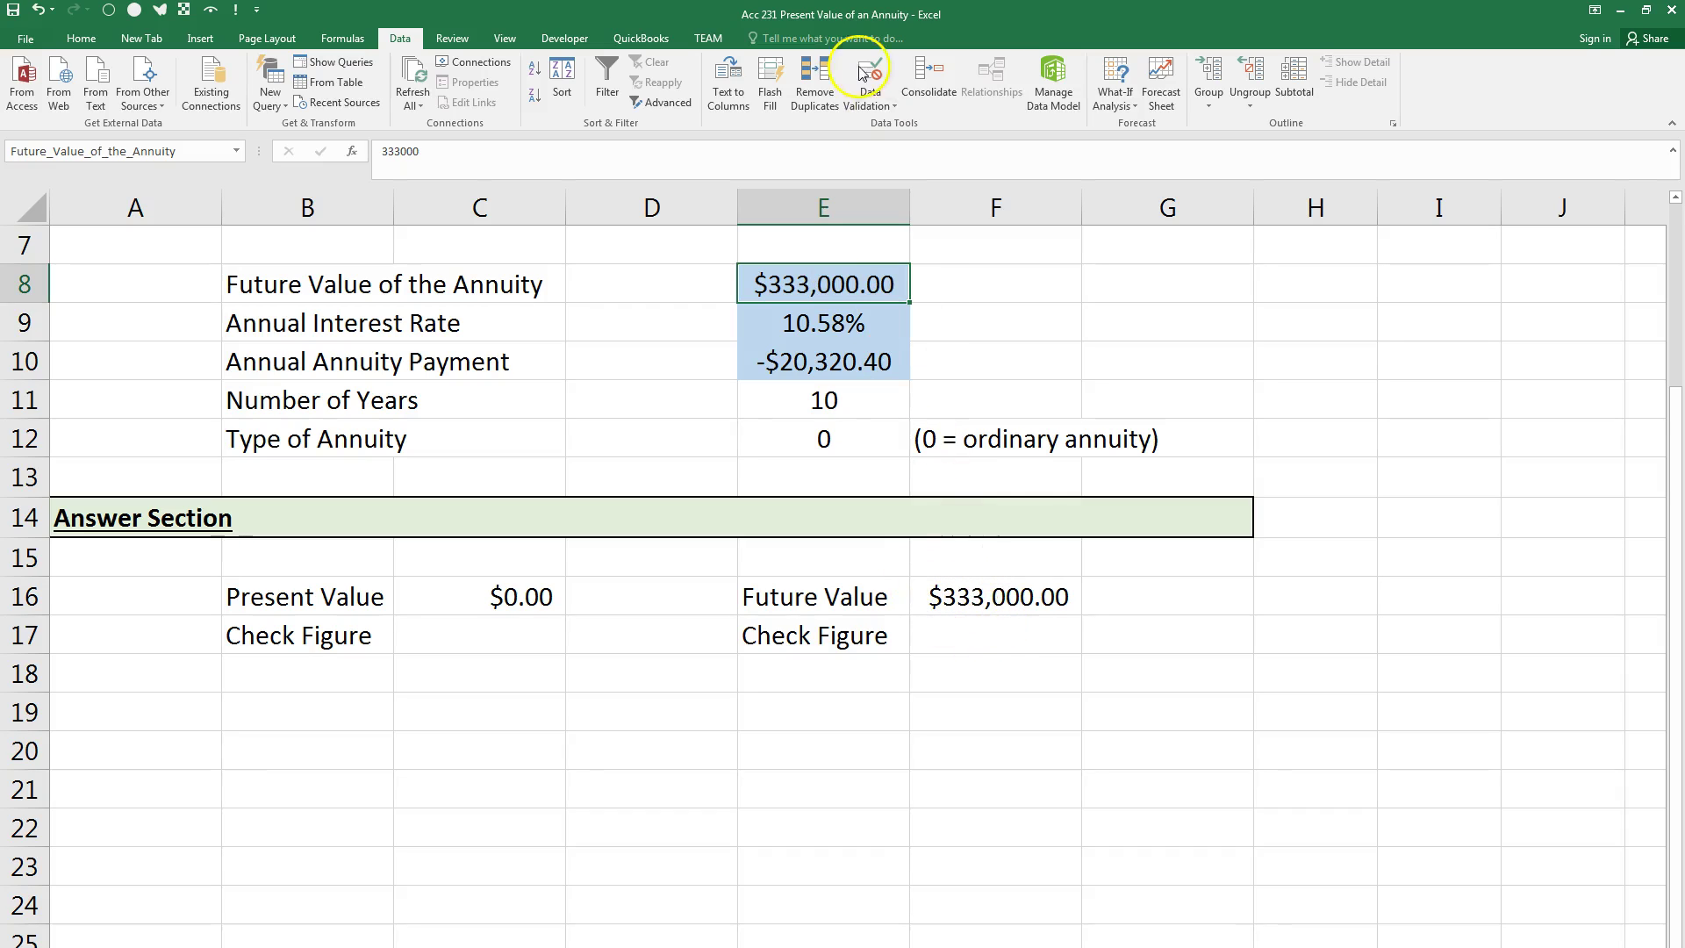
click(1018, 598)
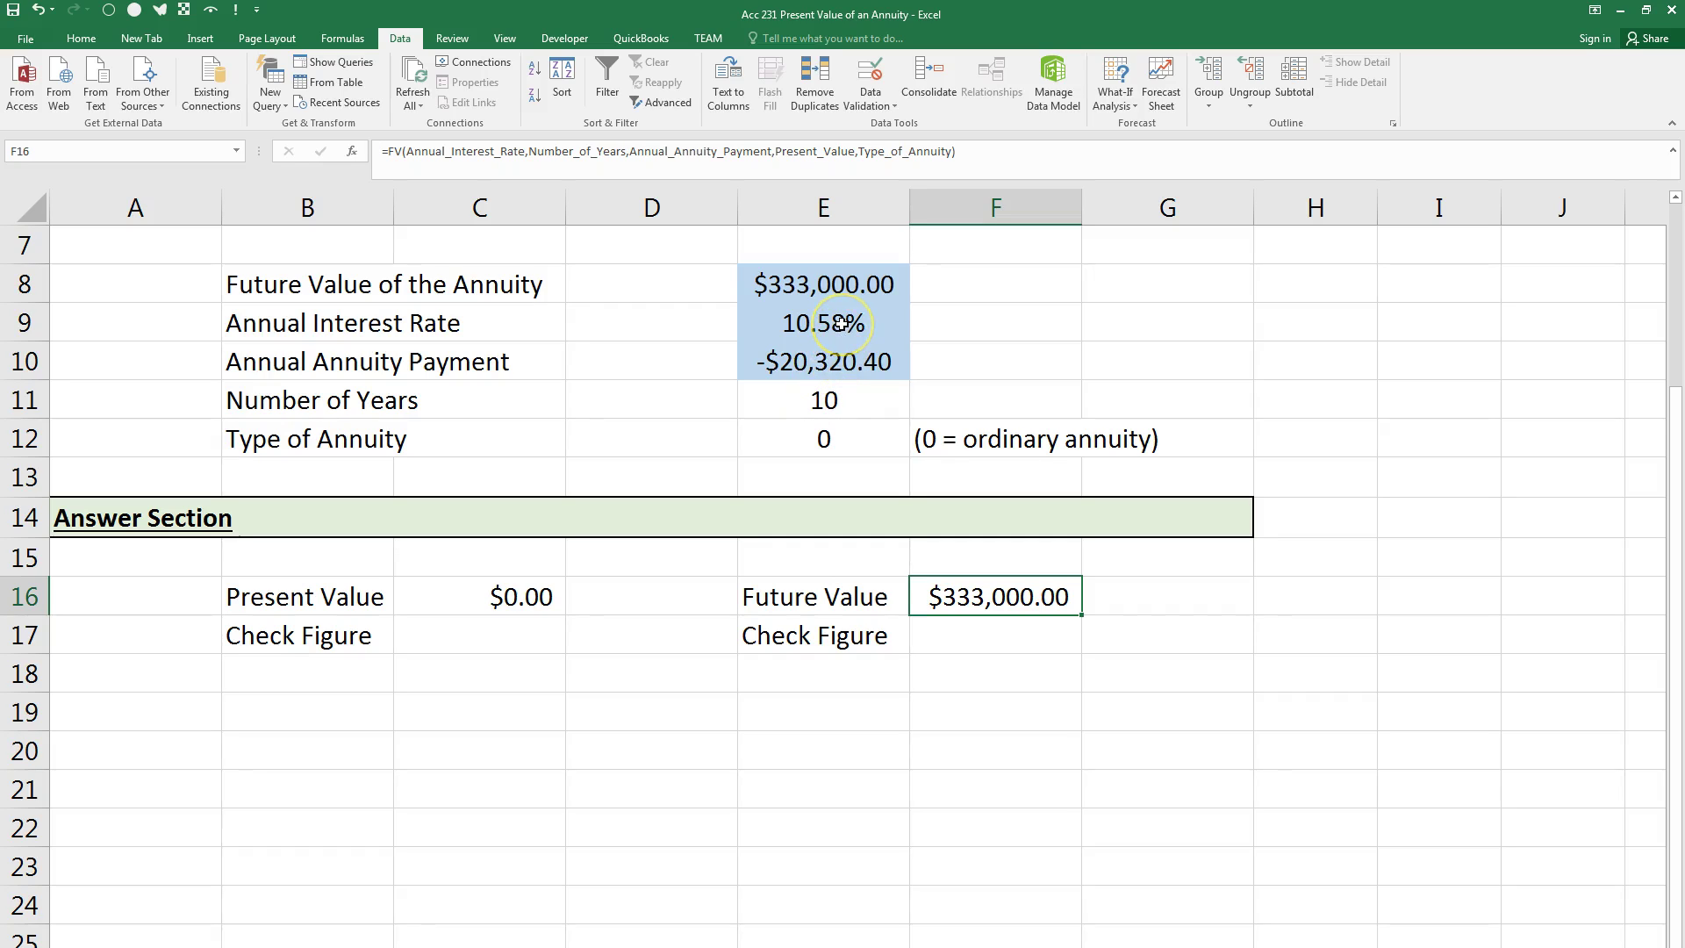
click(864, 283)
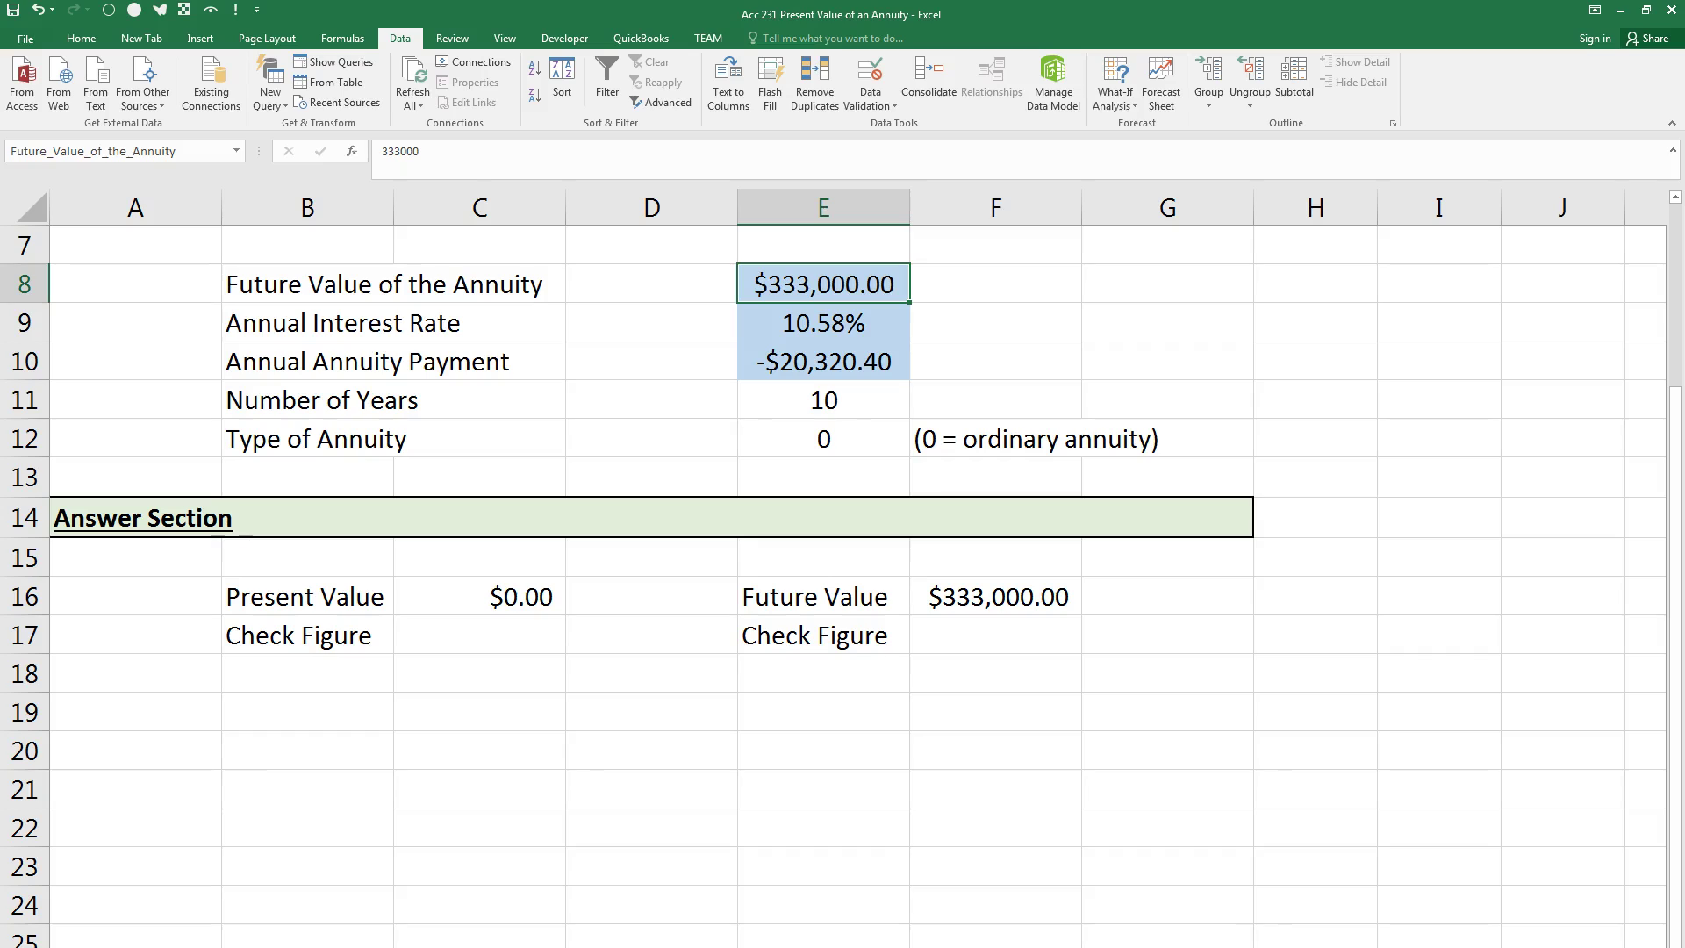
Step: Enter the section heading "Present Value Table" in cell A19
click(179, 706)
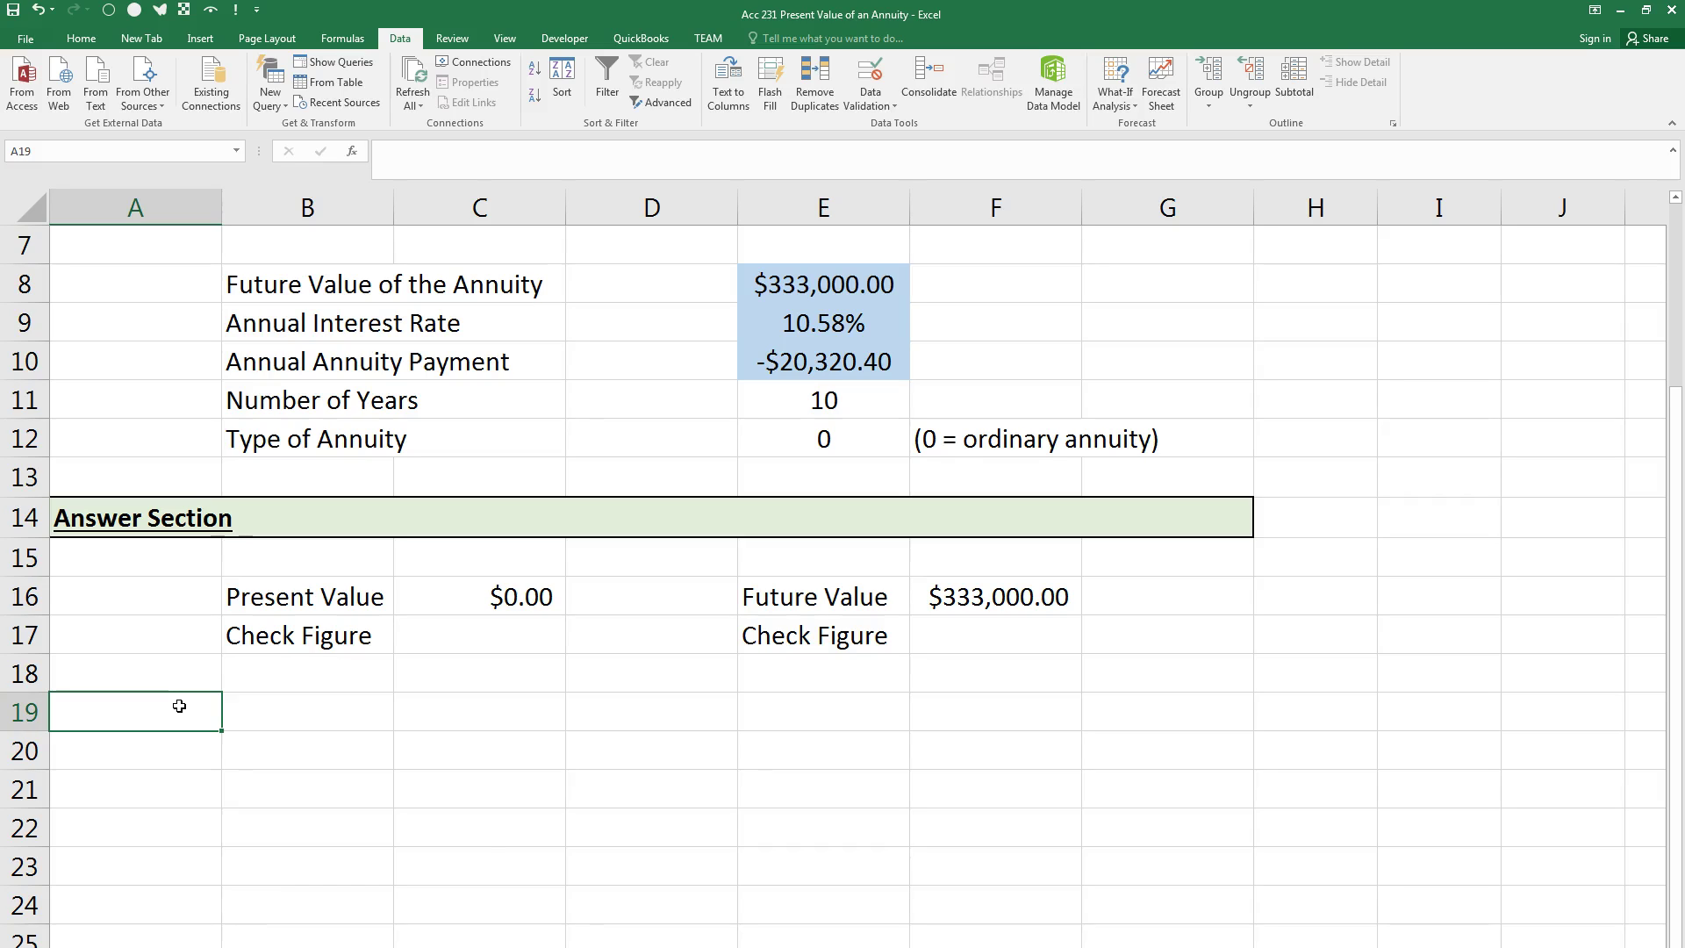
text(P)
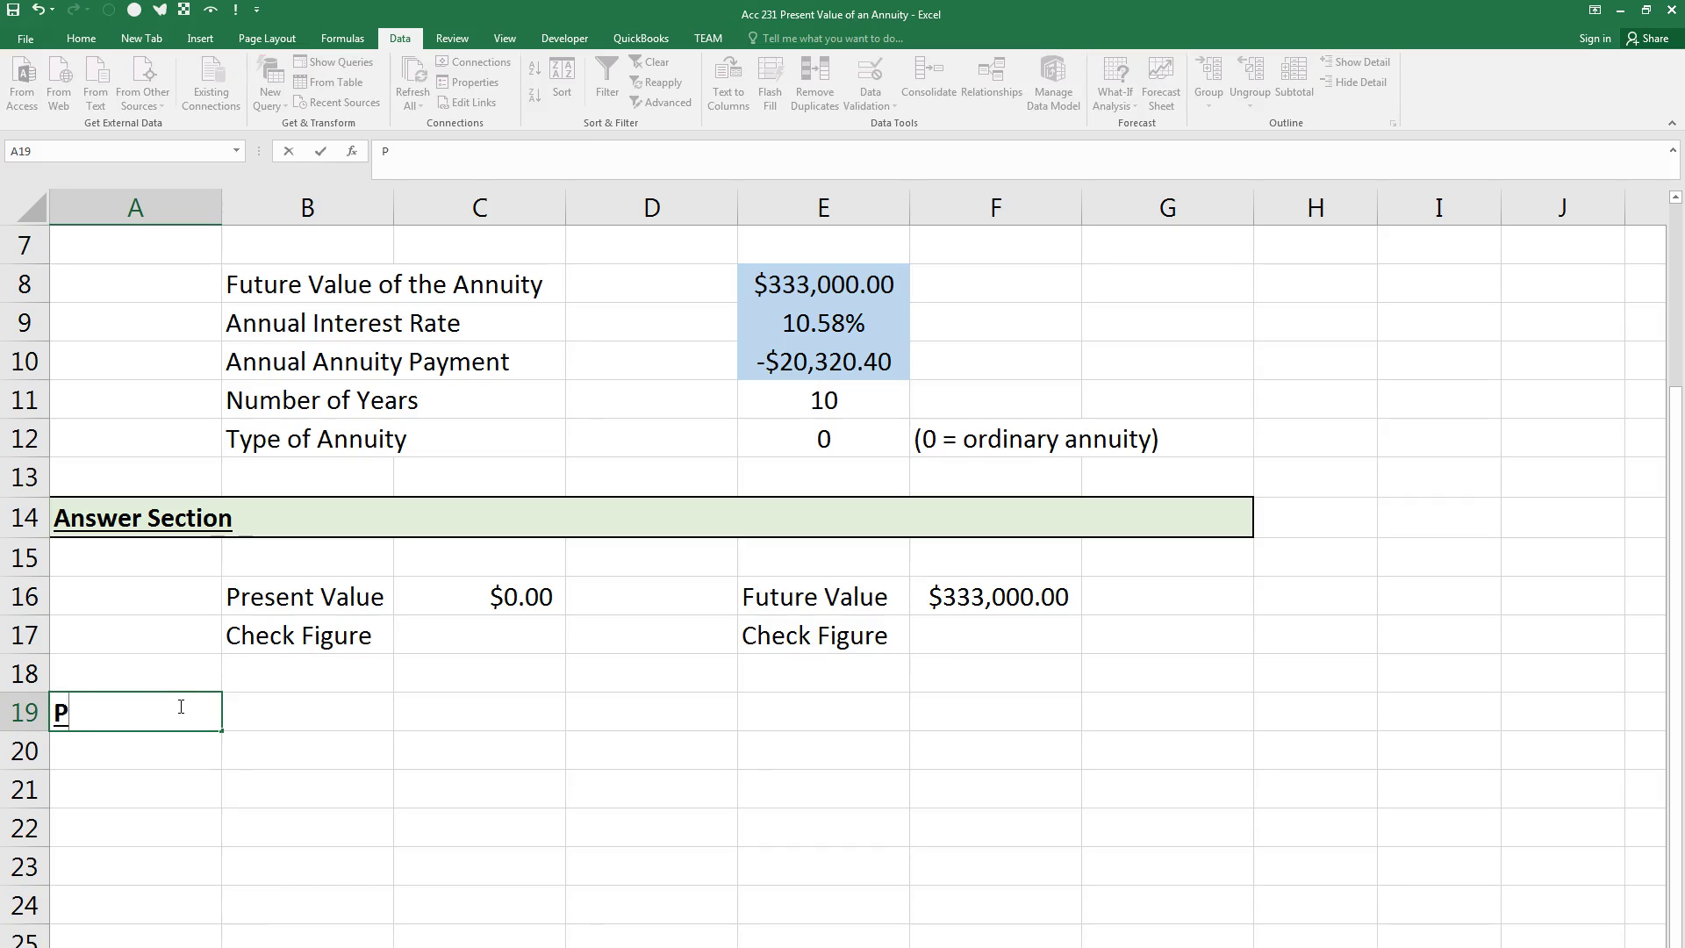
text(resent VAlue )
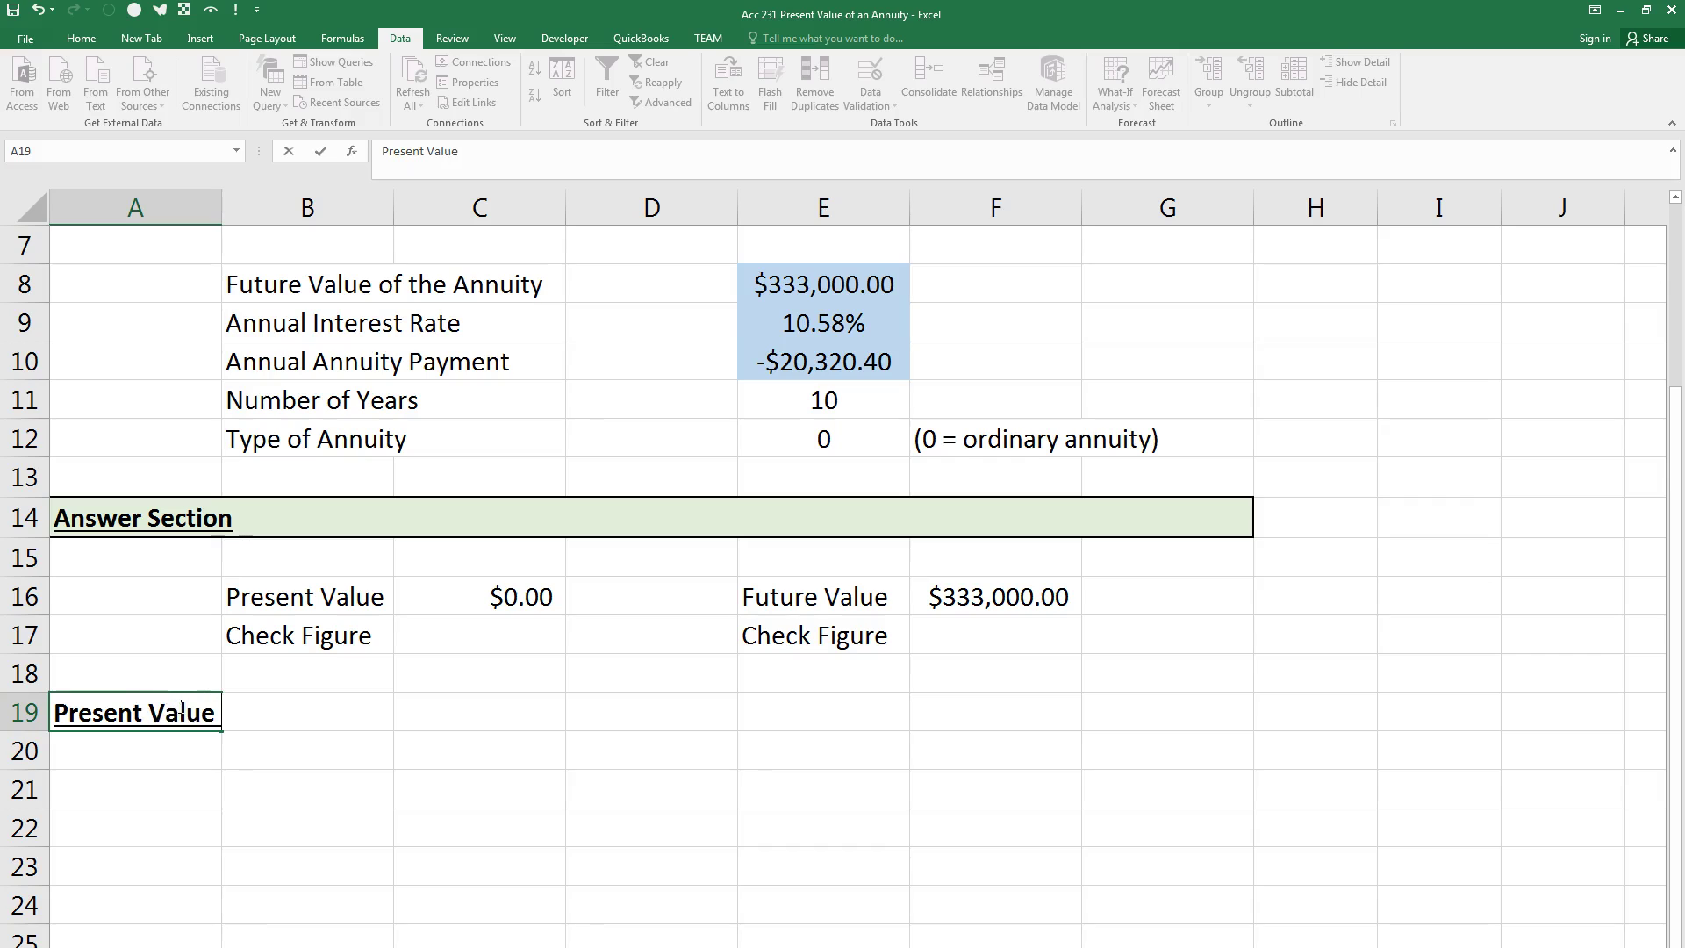
text(Table)
key(Return)
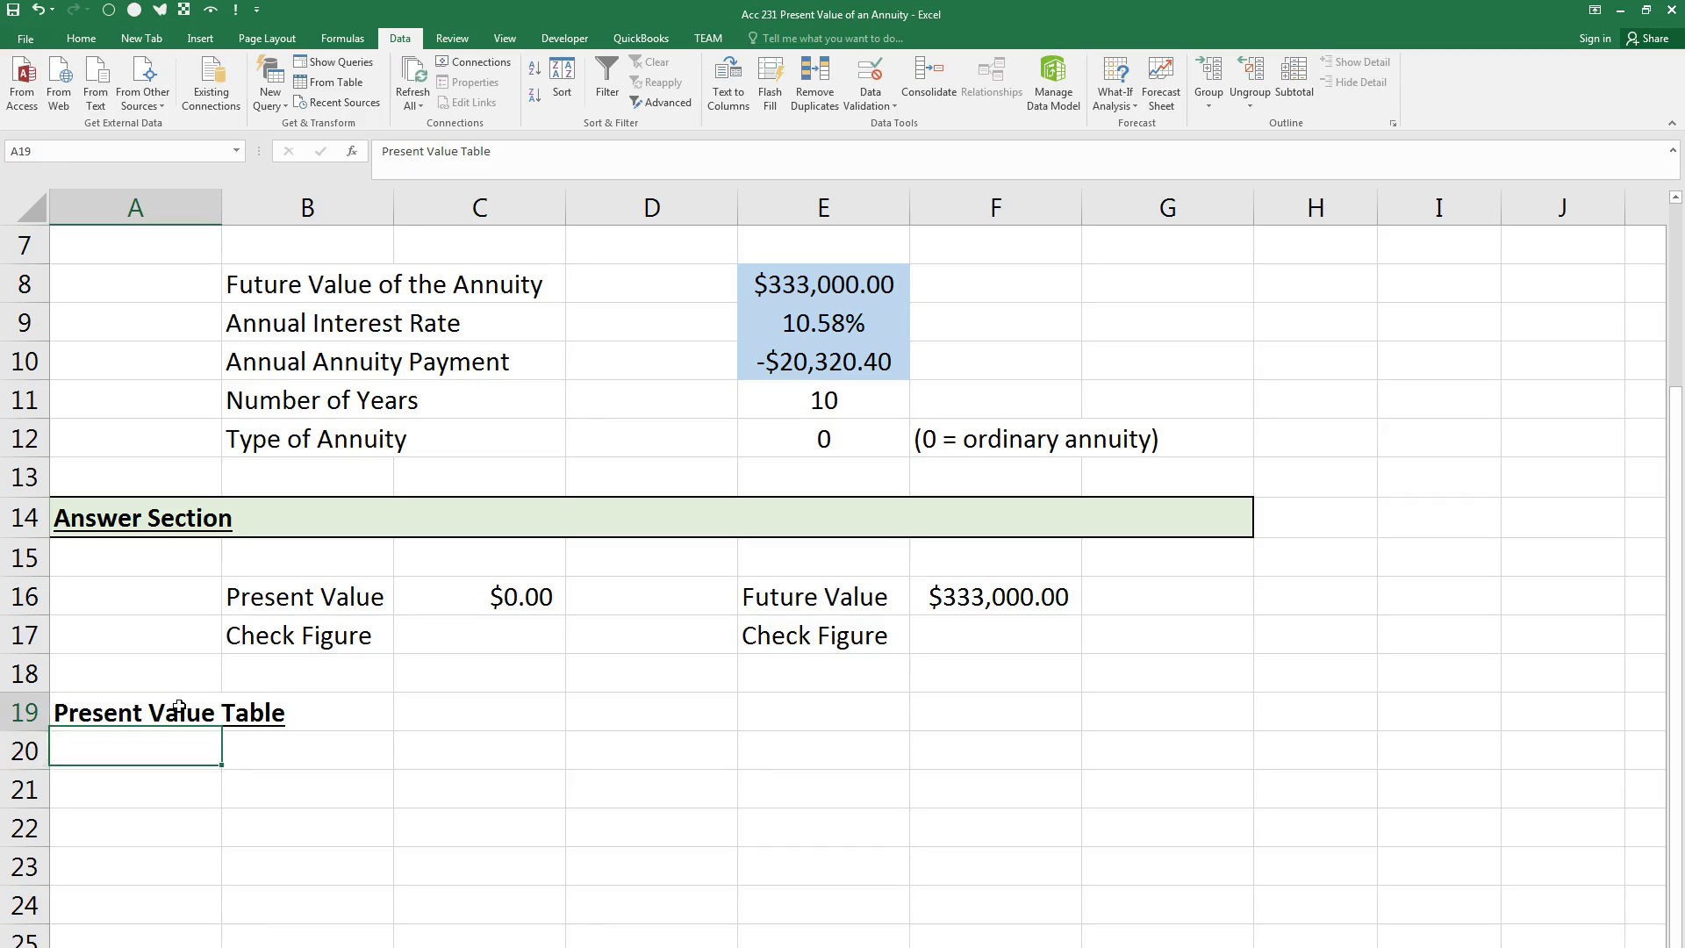
Step: Give the Present Value Table heading in A19:B19 a yellow fill and an outside border
click(179, 707)
key(shift+Right)
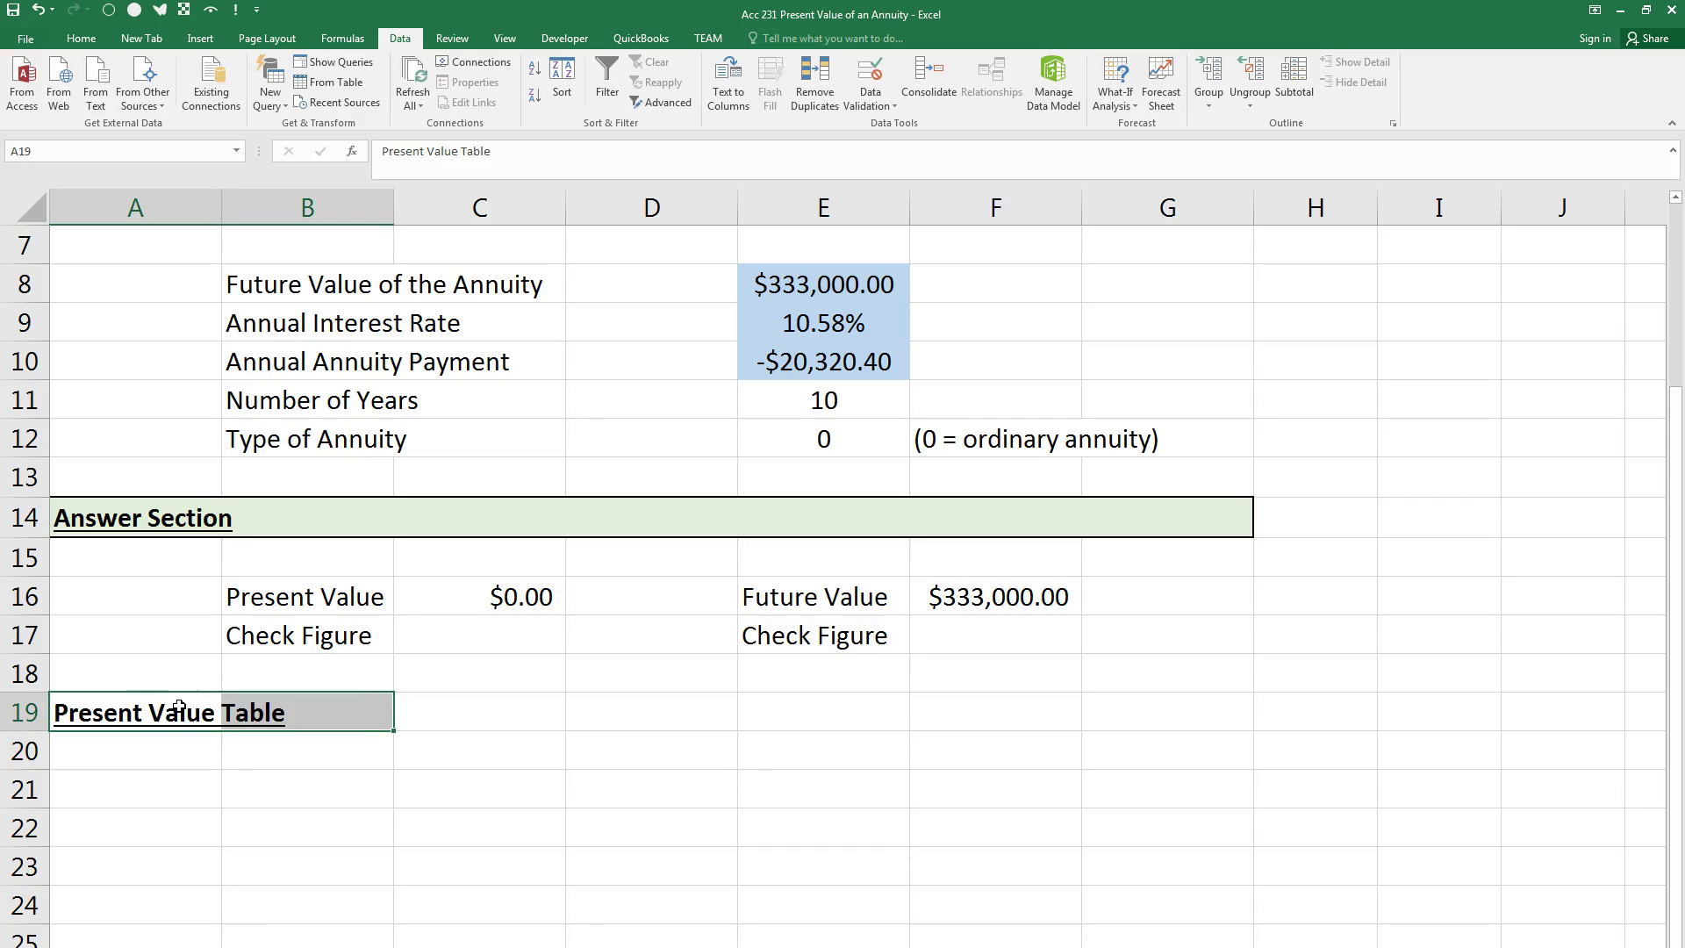
click(82, 40)
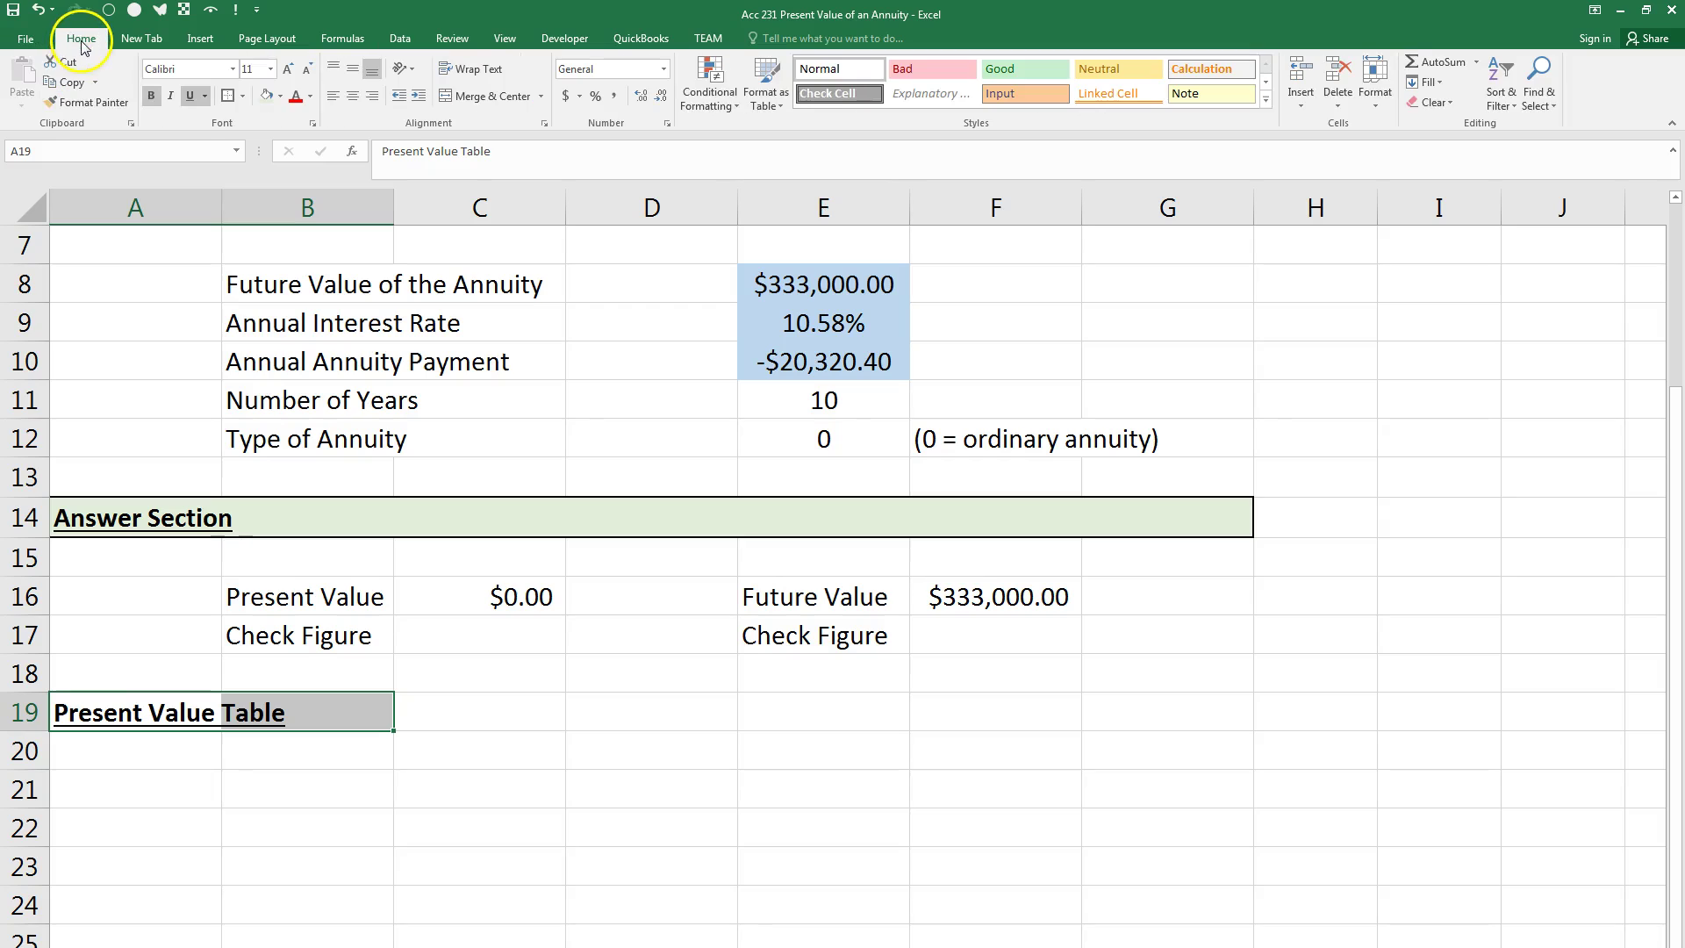
click(280, 95)
click(310, 233)
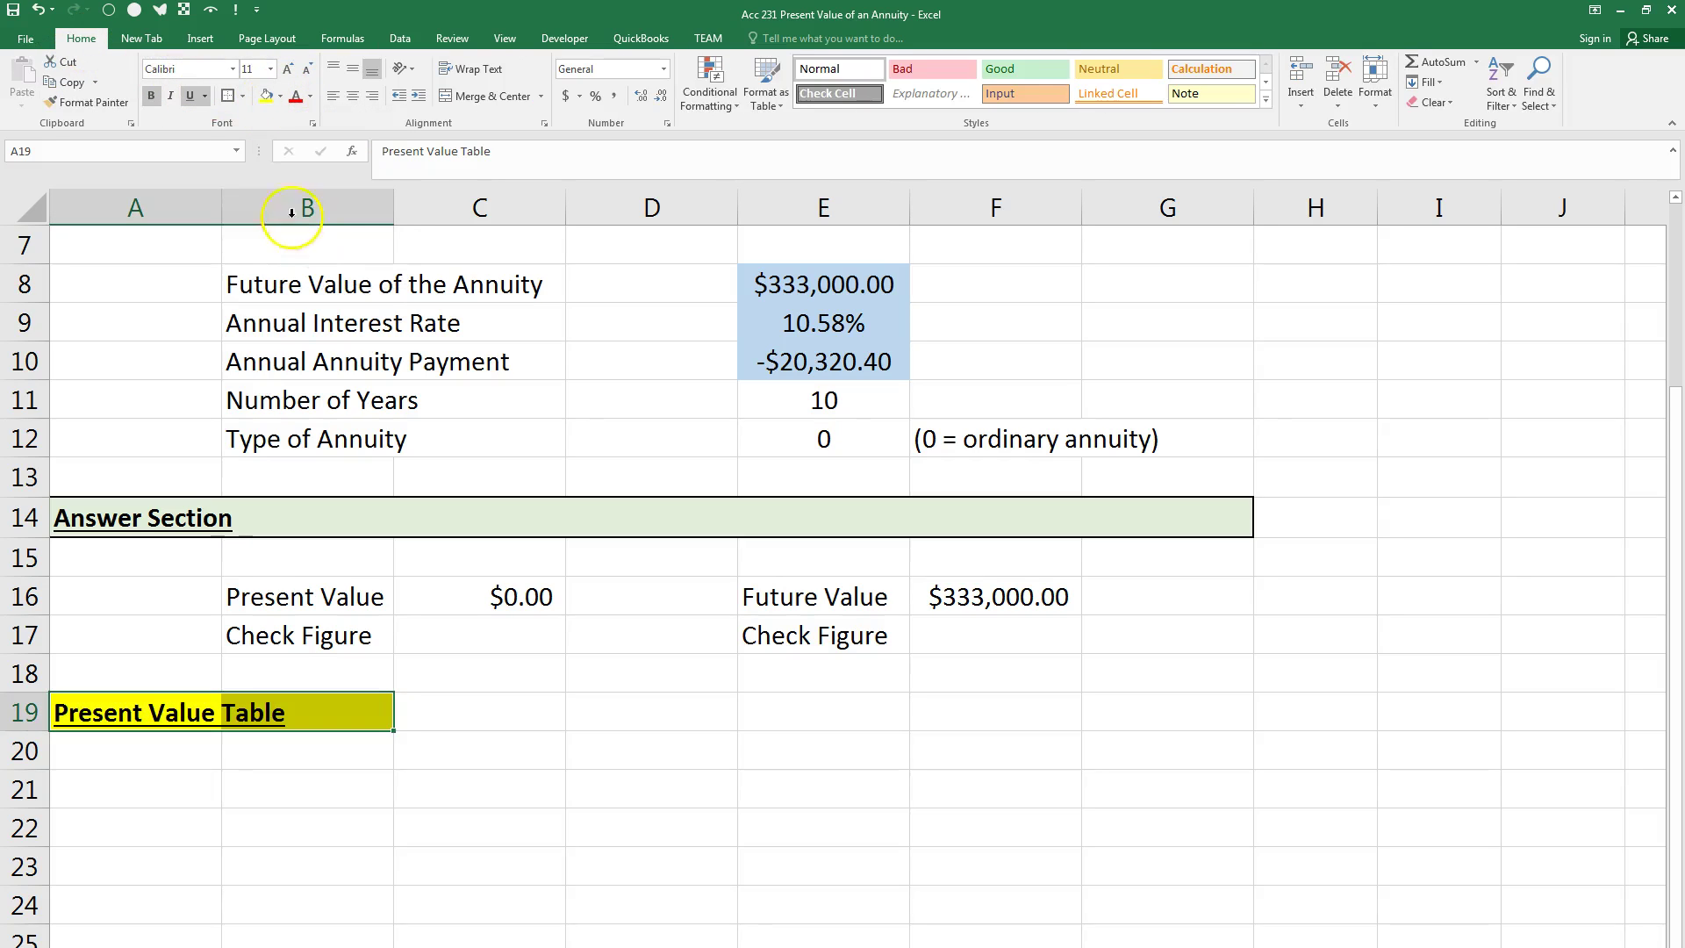
click(230, 98)
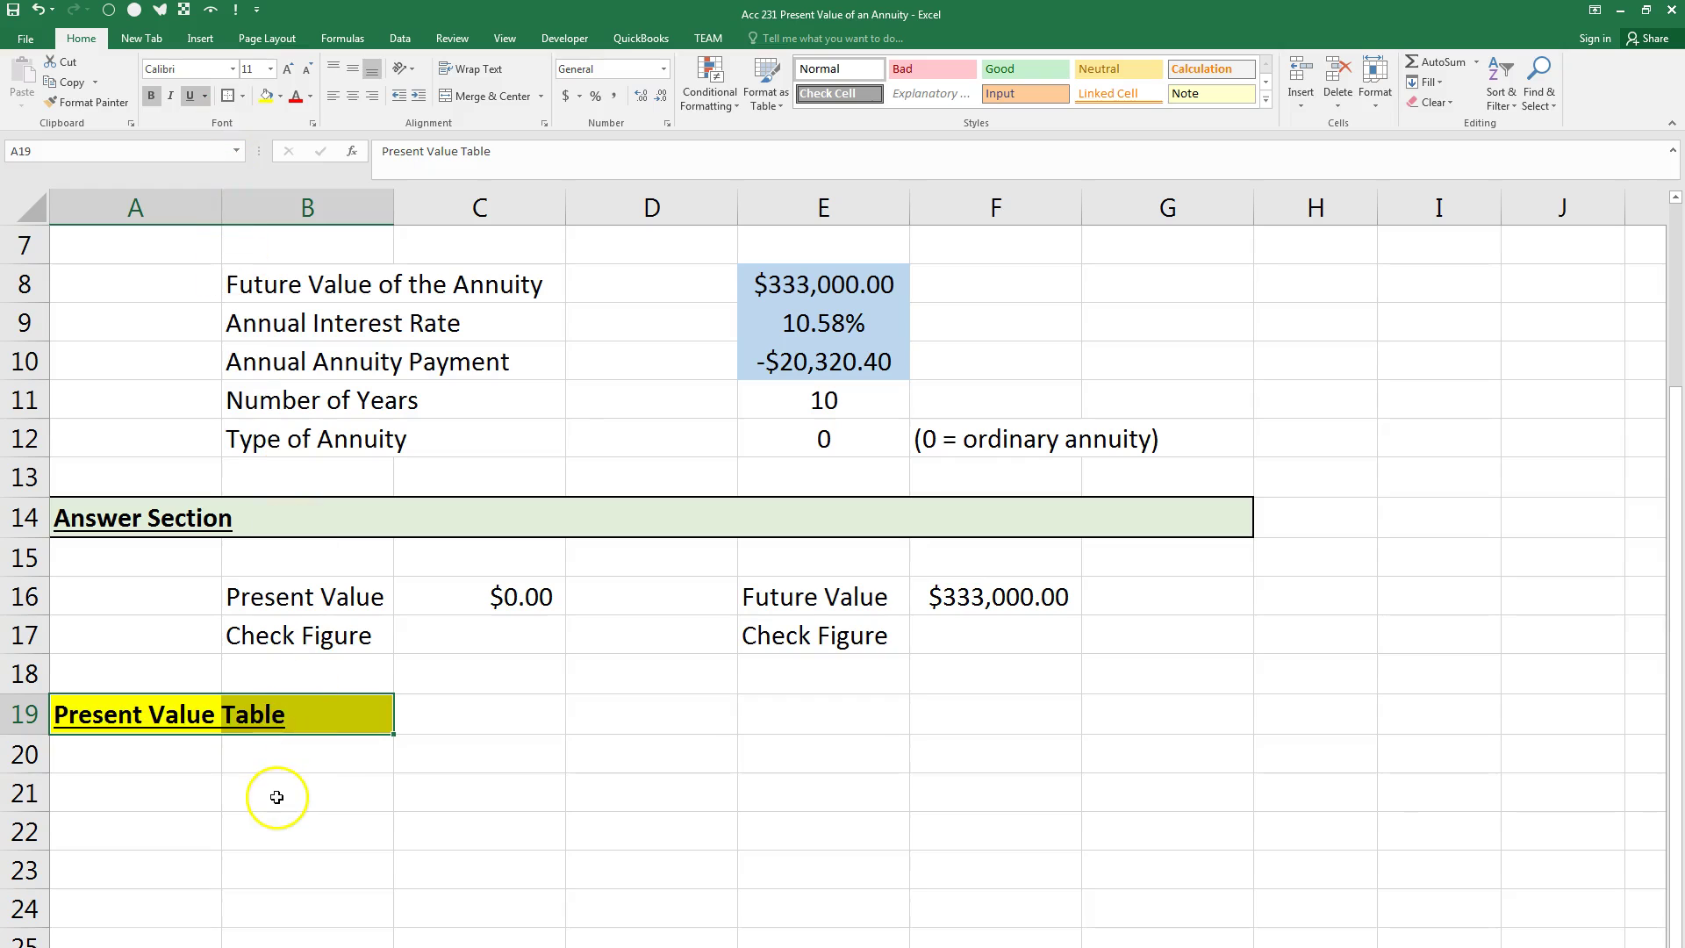
click(278, 796)
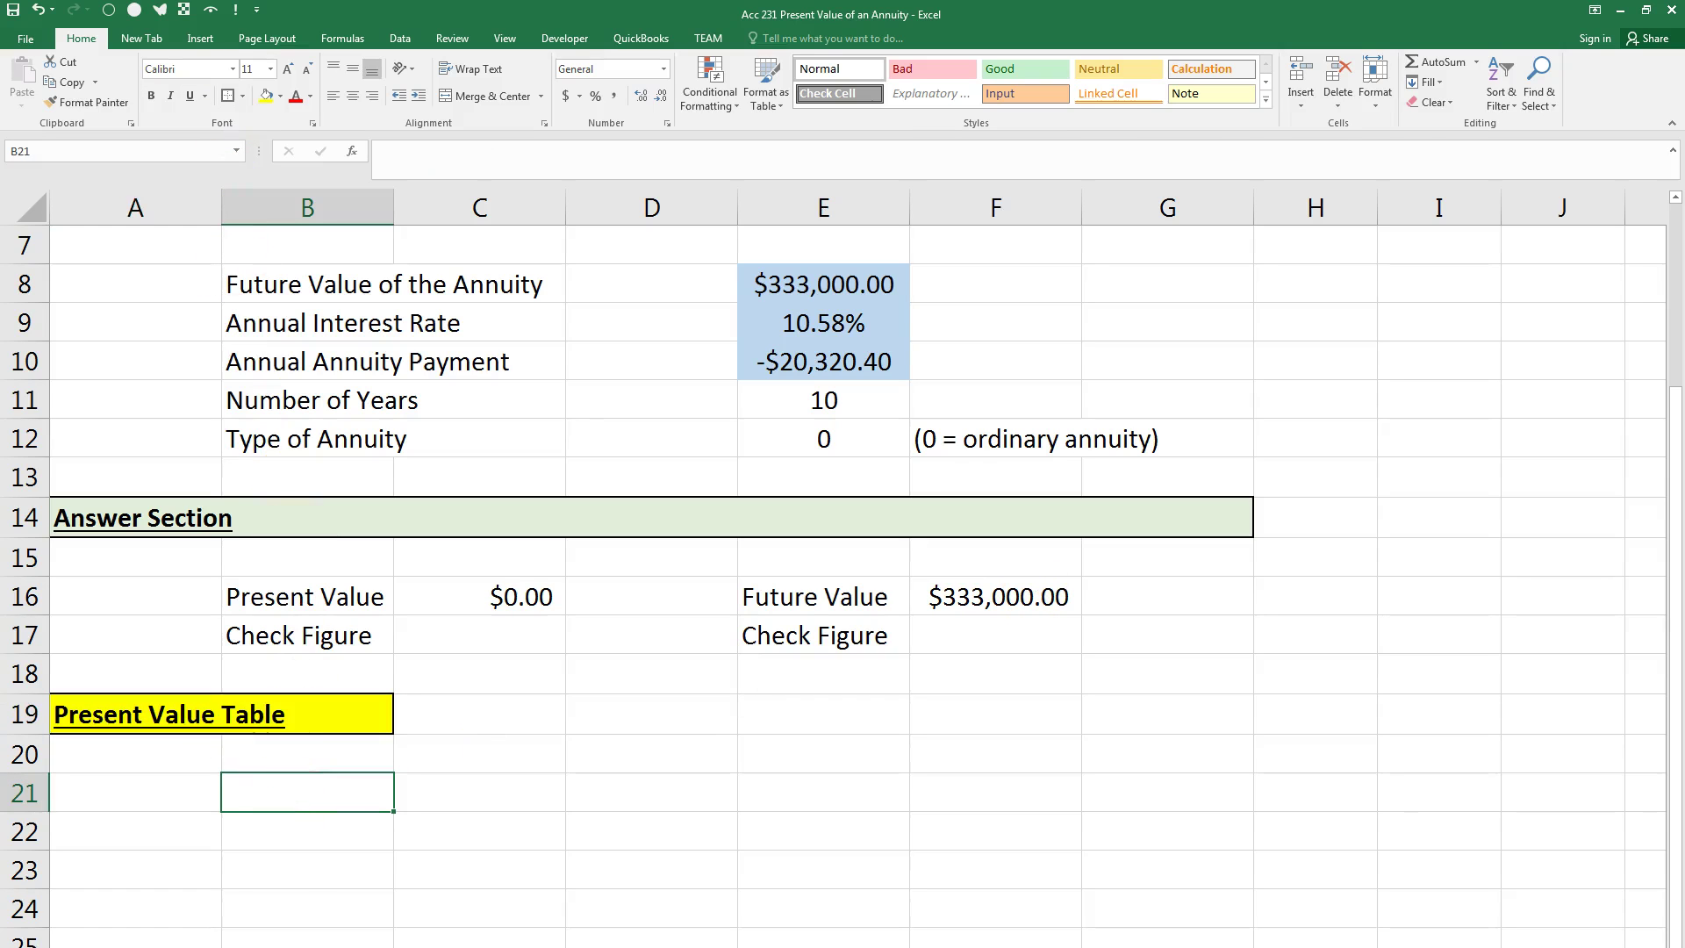
Step: Switch to the Word test document and review the required Present Value Table columns and the time limit
key(alt+Tab)
scroll(1081, 422, down, 2)
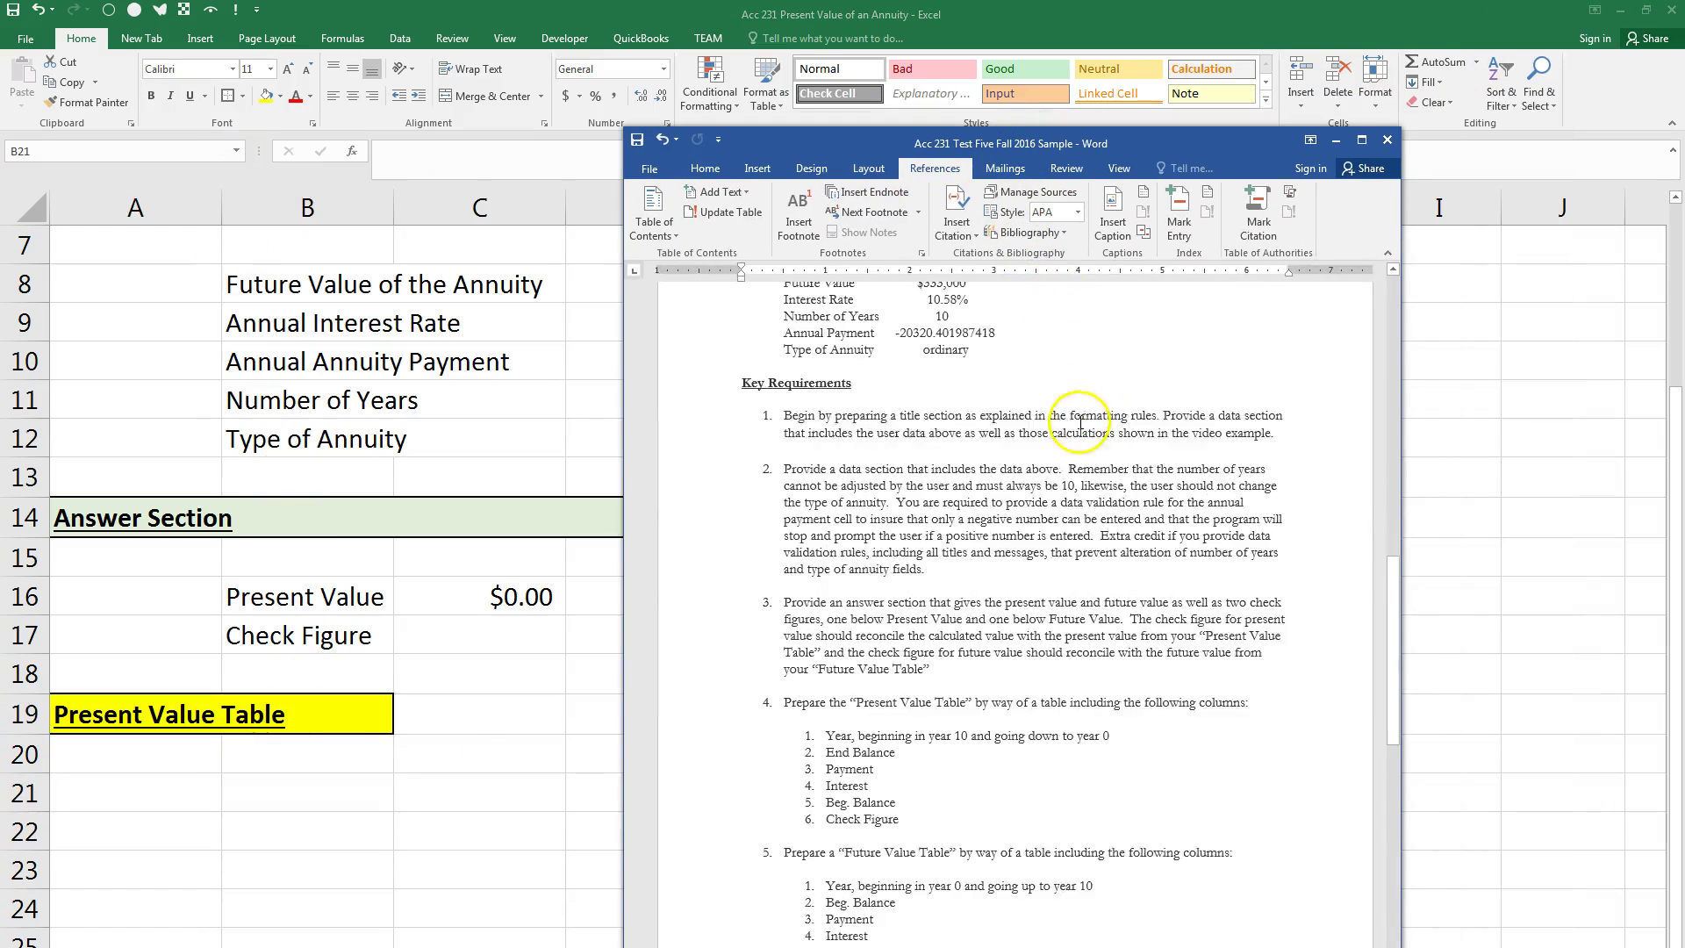
scroll(1080, 422, down, 2)
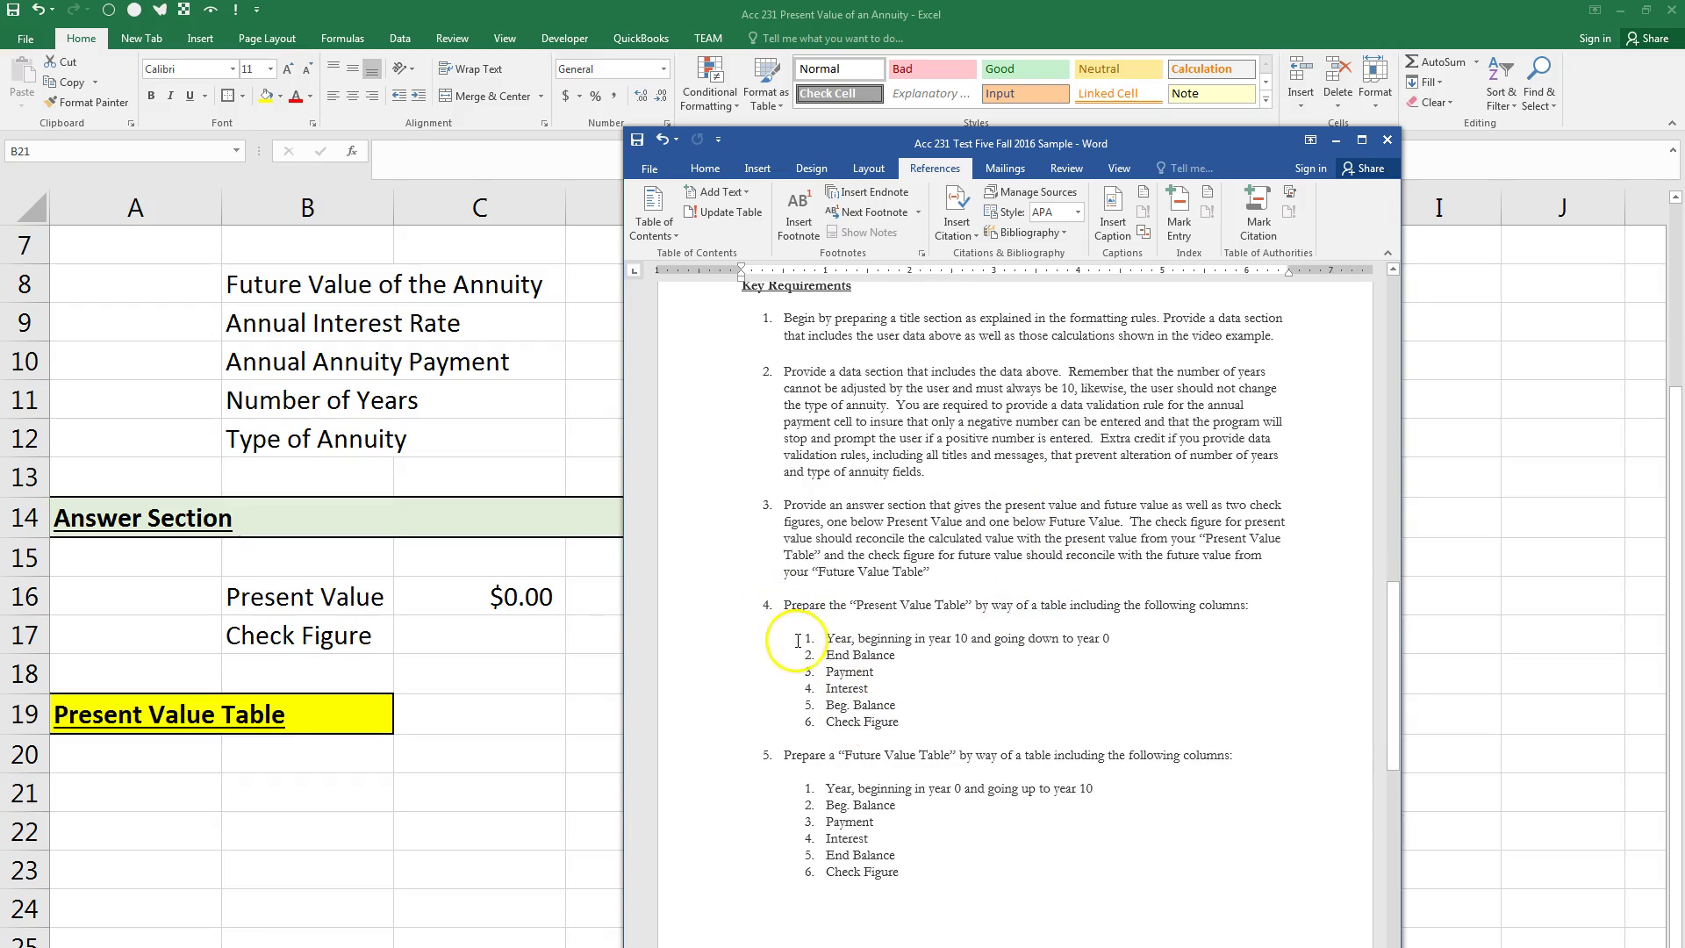
drag(797, 640, 886, 722)
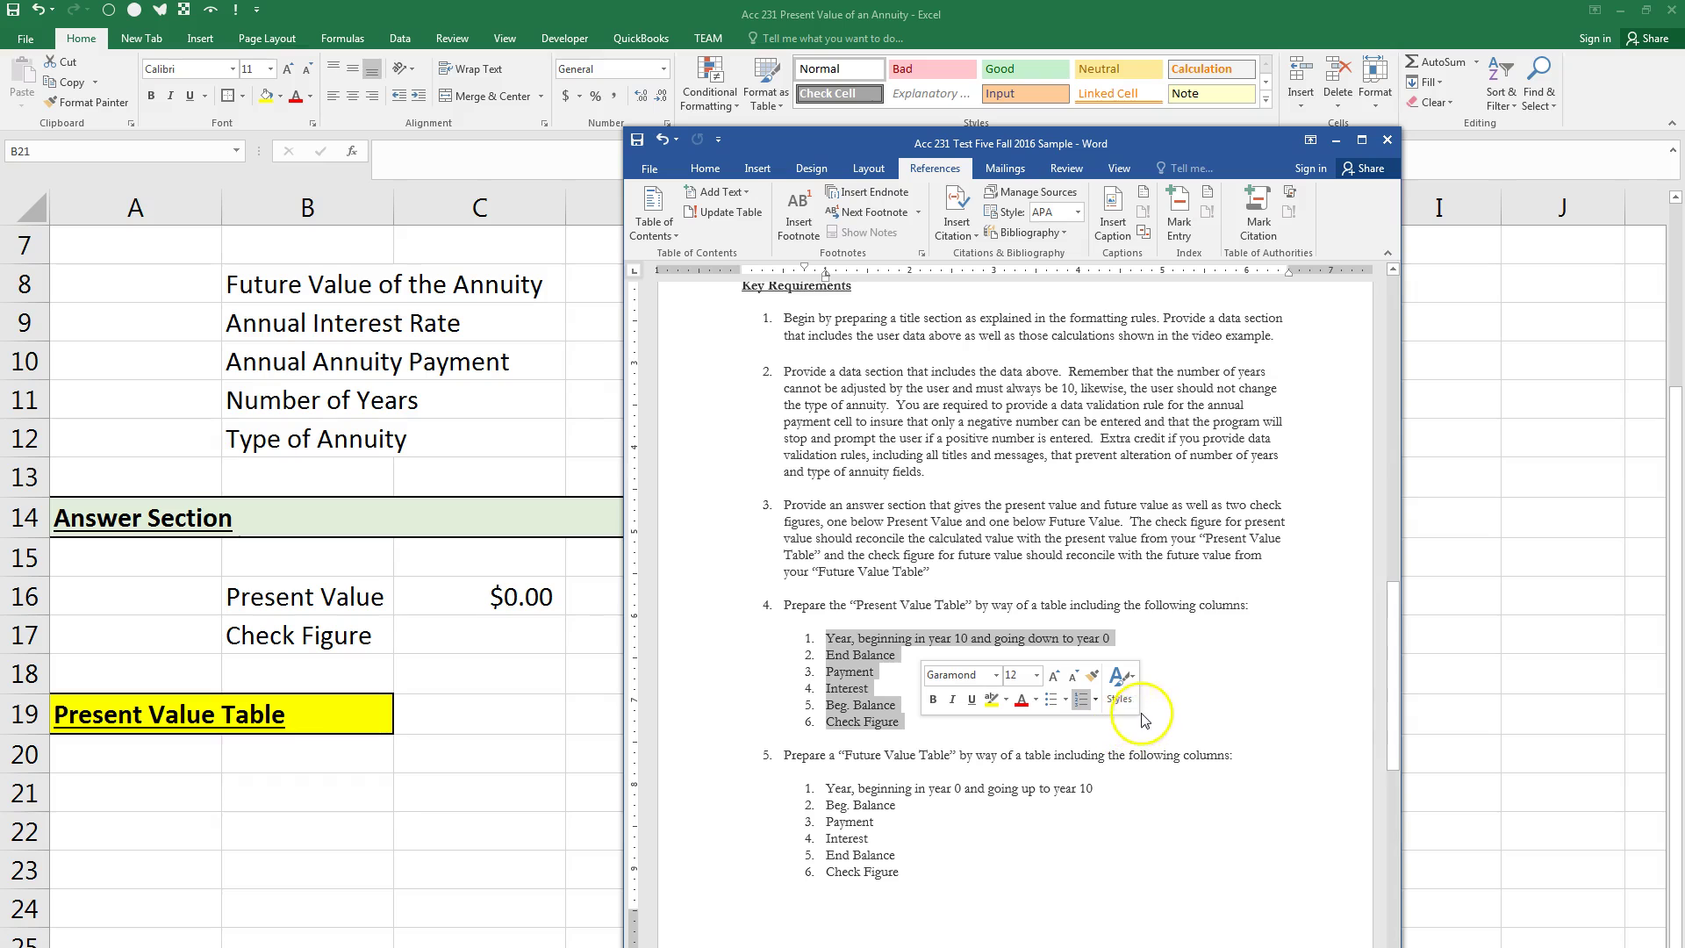
drag(1002, 144, 820, 170)
scroll(1109, 459, up, 2)
scroll(1109, 459, up, 1)
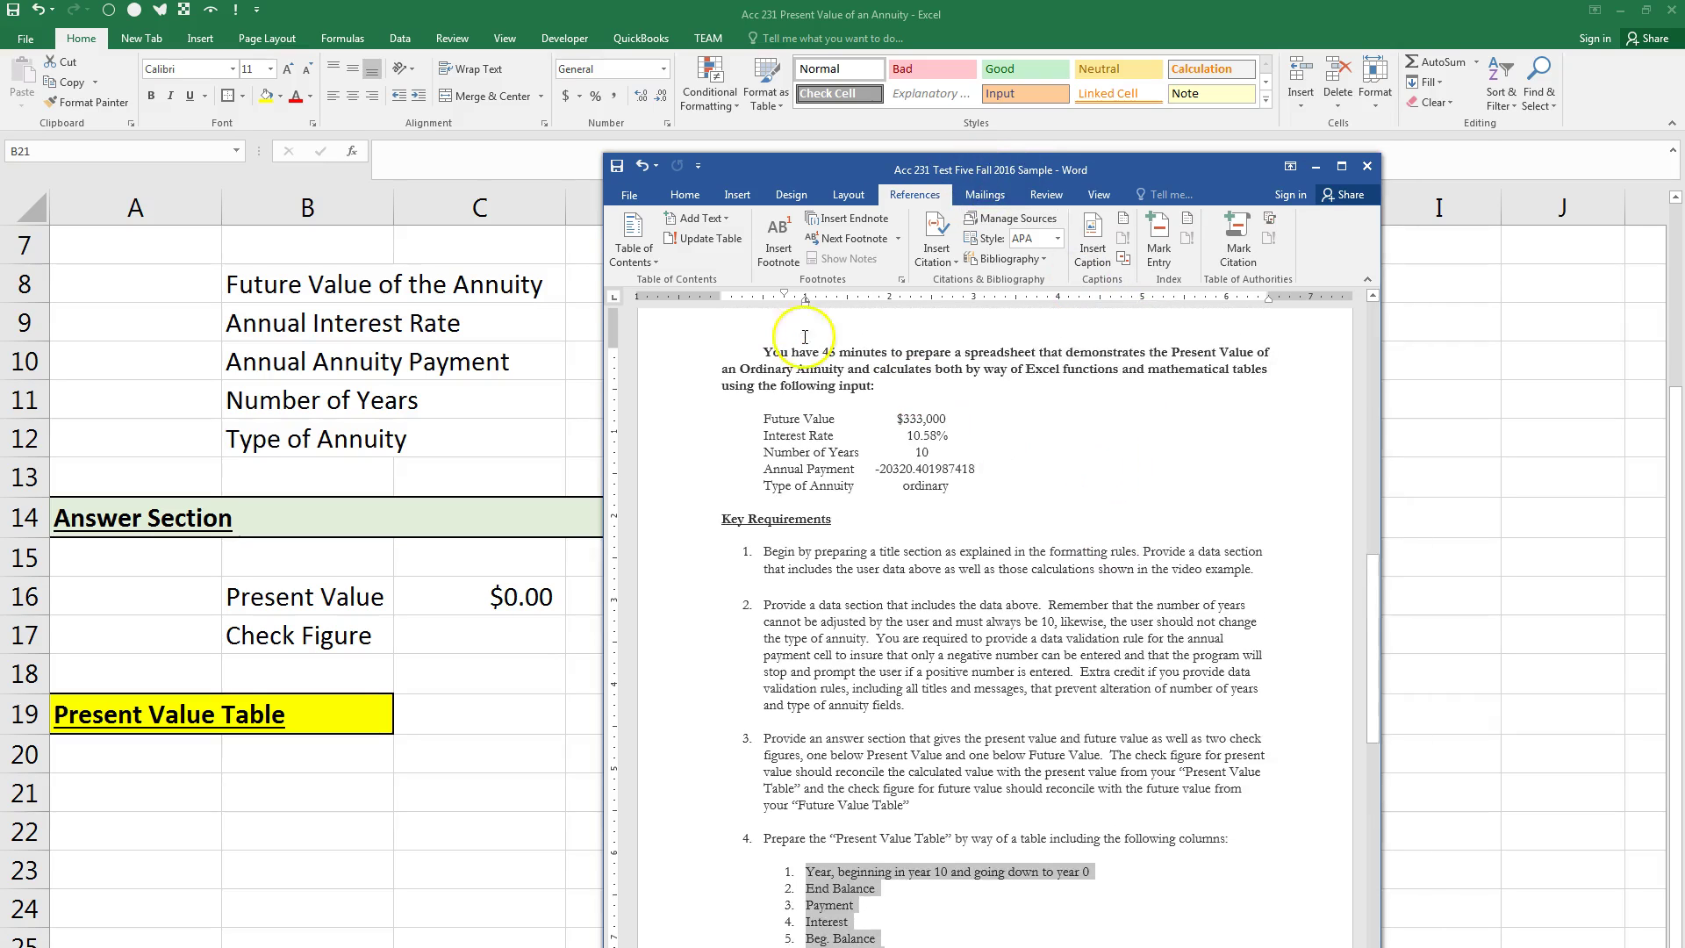
drag(823, 356, 867, 360)
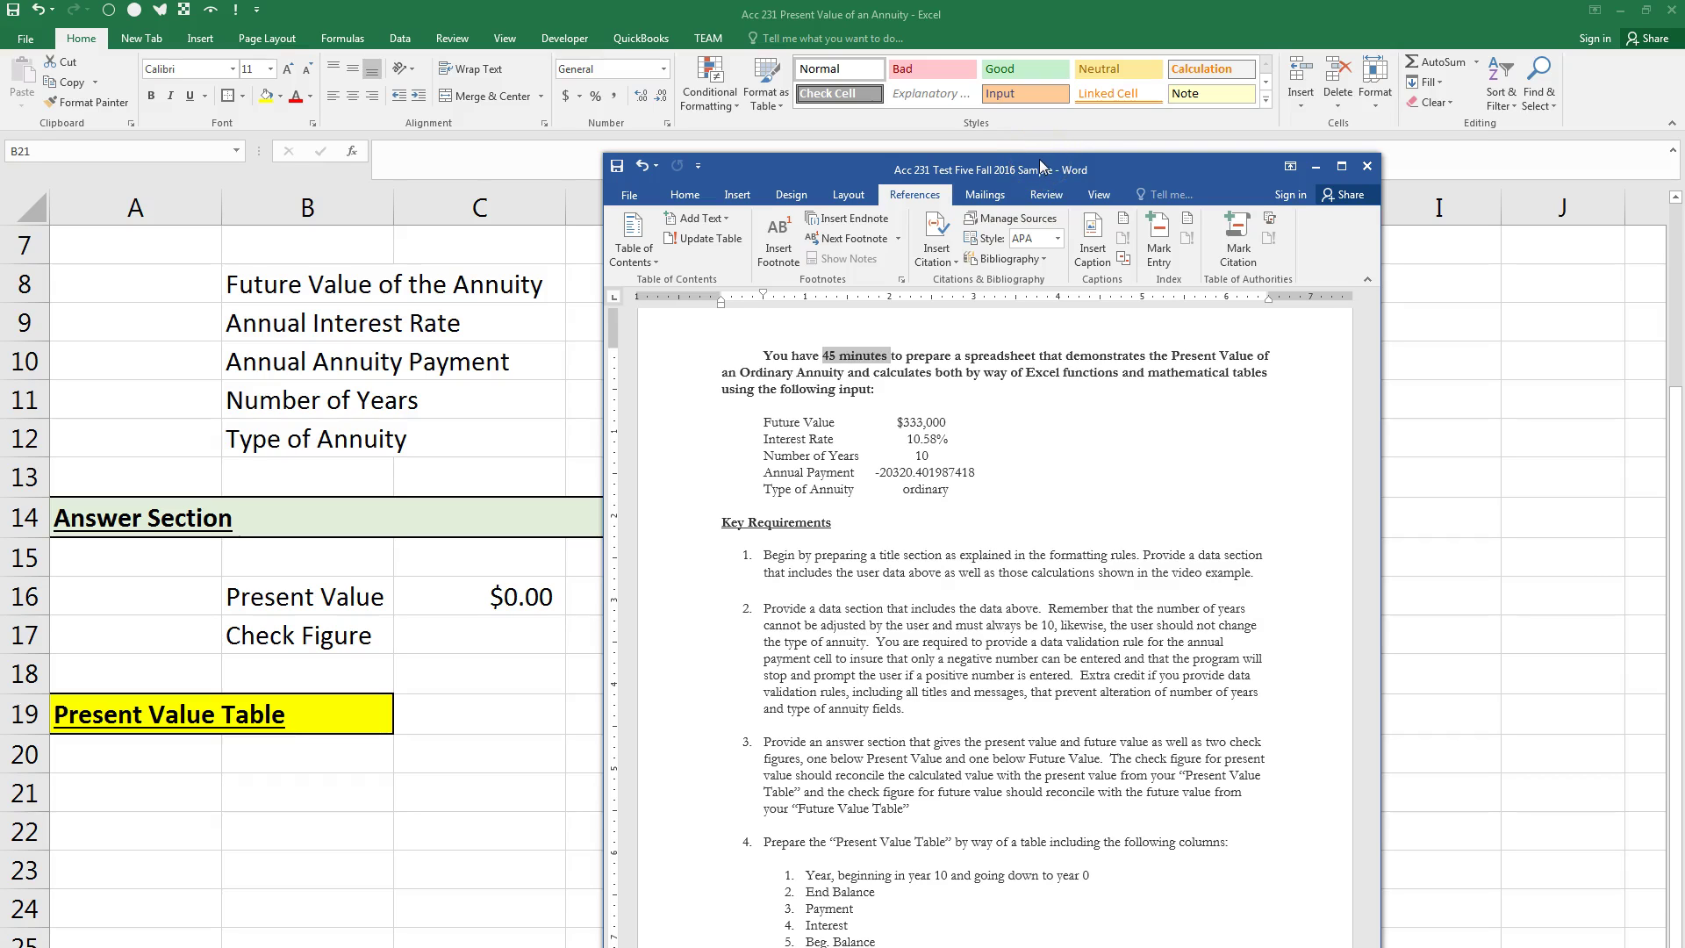
drag(1039, 160, 1684, 83)
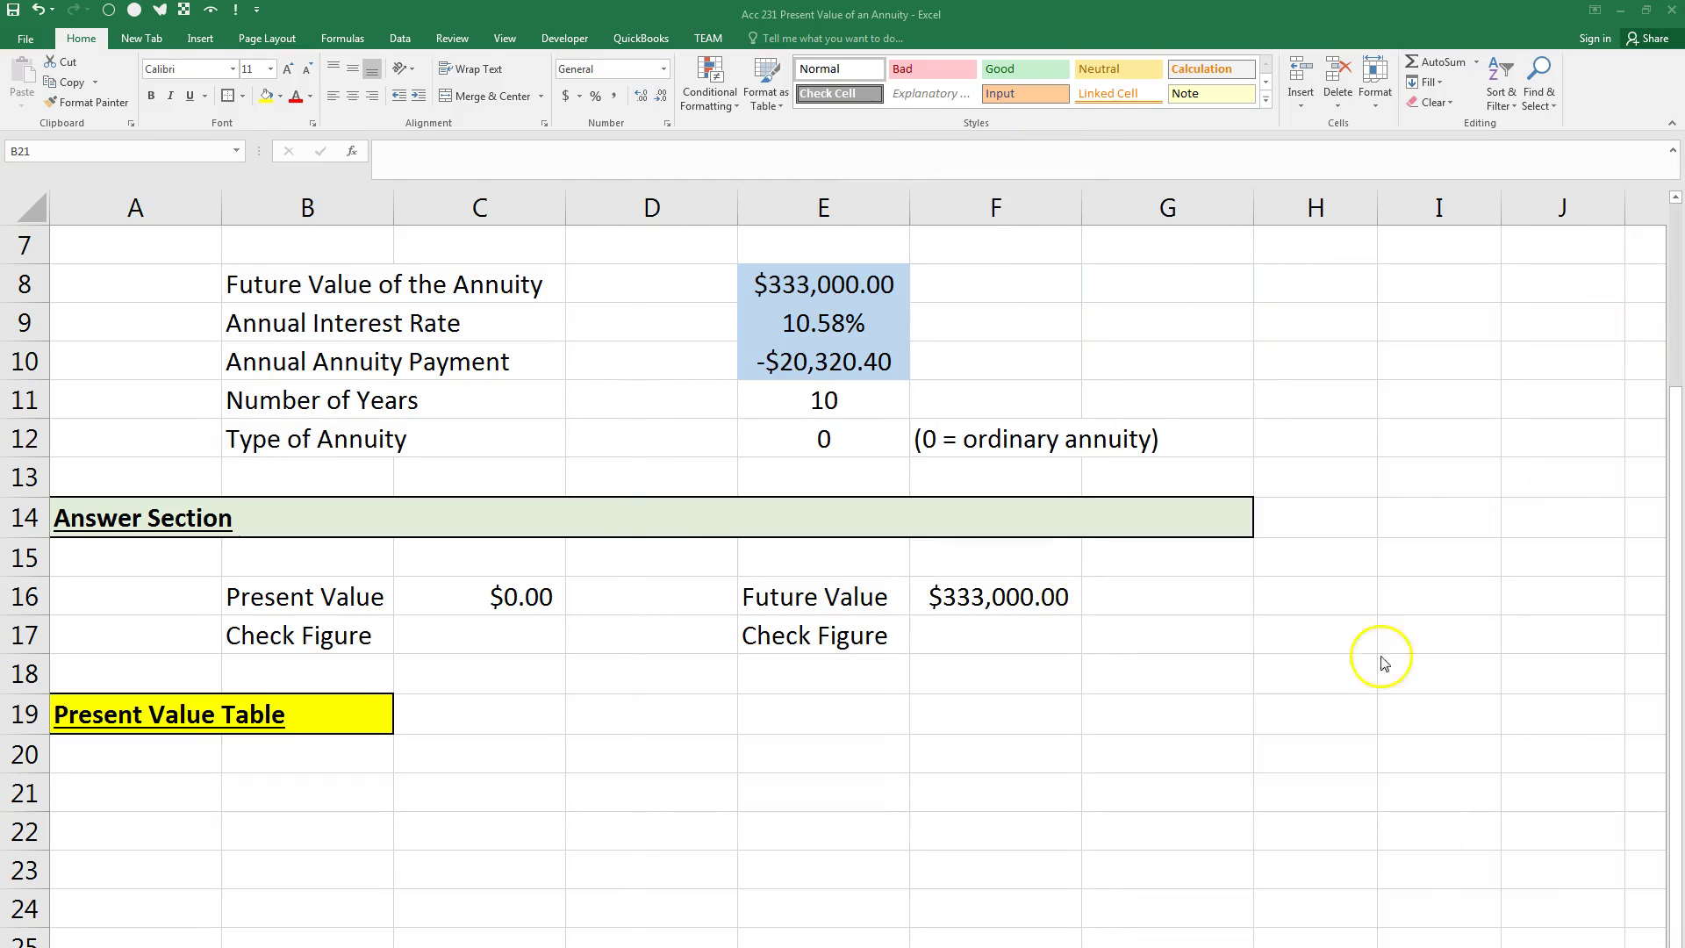
Step: Enter the column headings Year, End Balance and Payment in cells B21:D21 of the spreadsheet
click(277, 790)
text(Year)
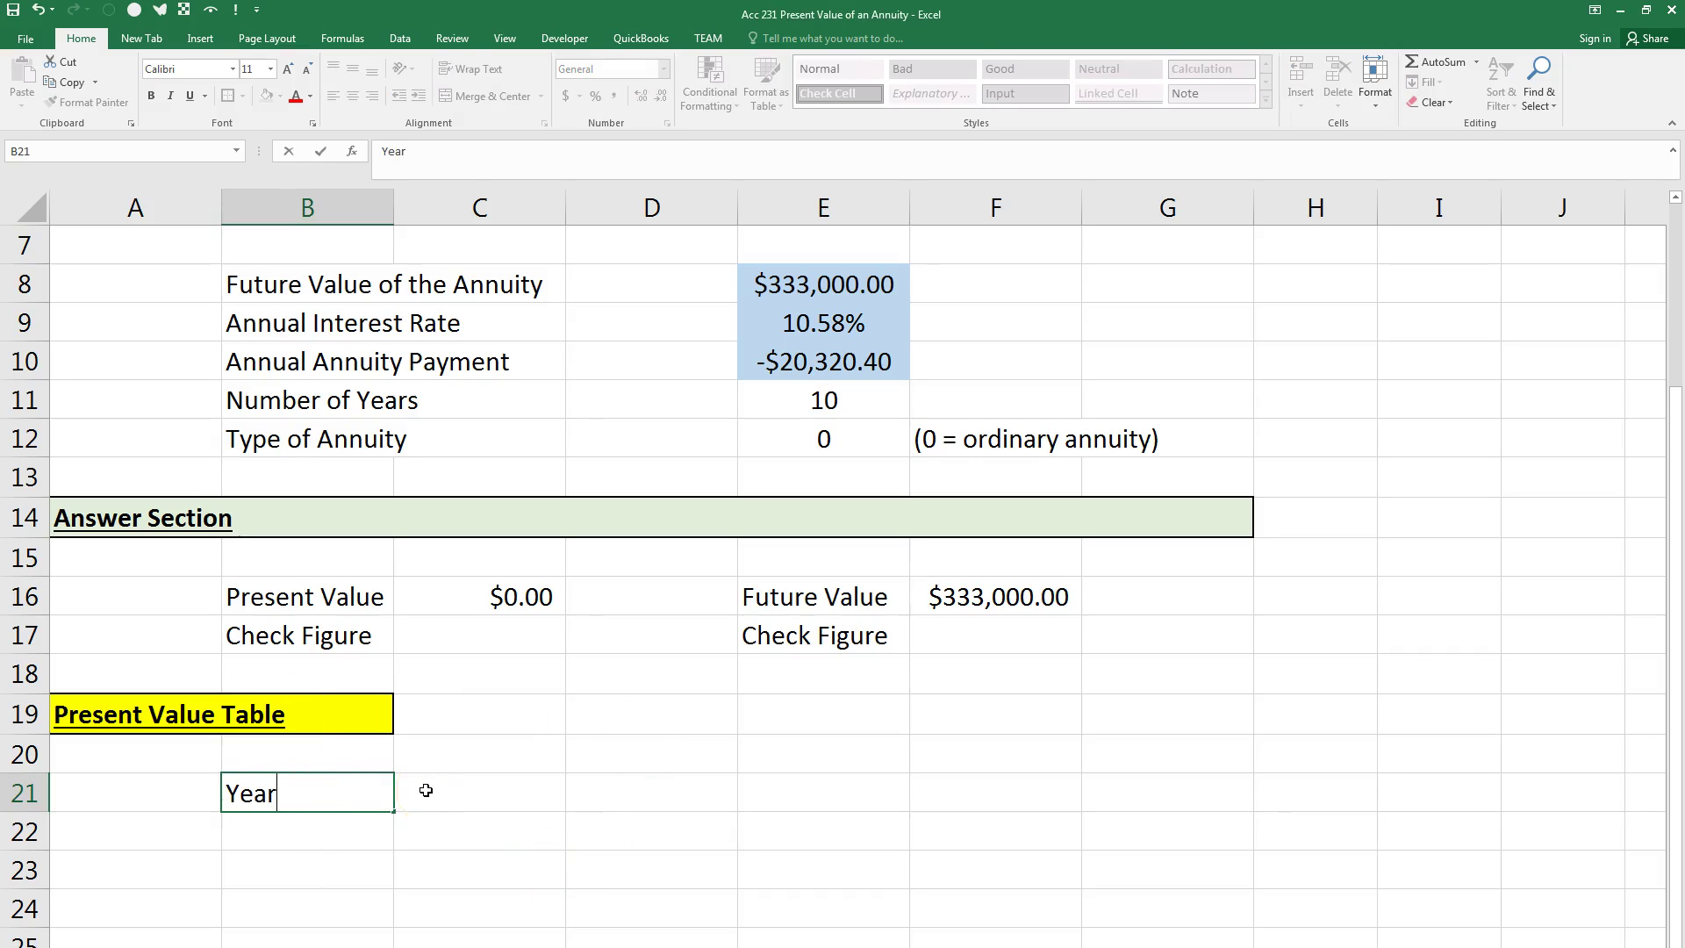
key(Tab)
text(E)
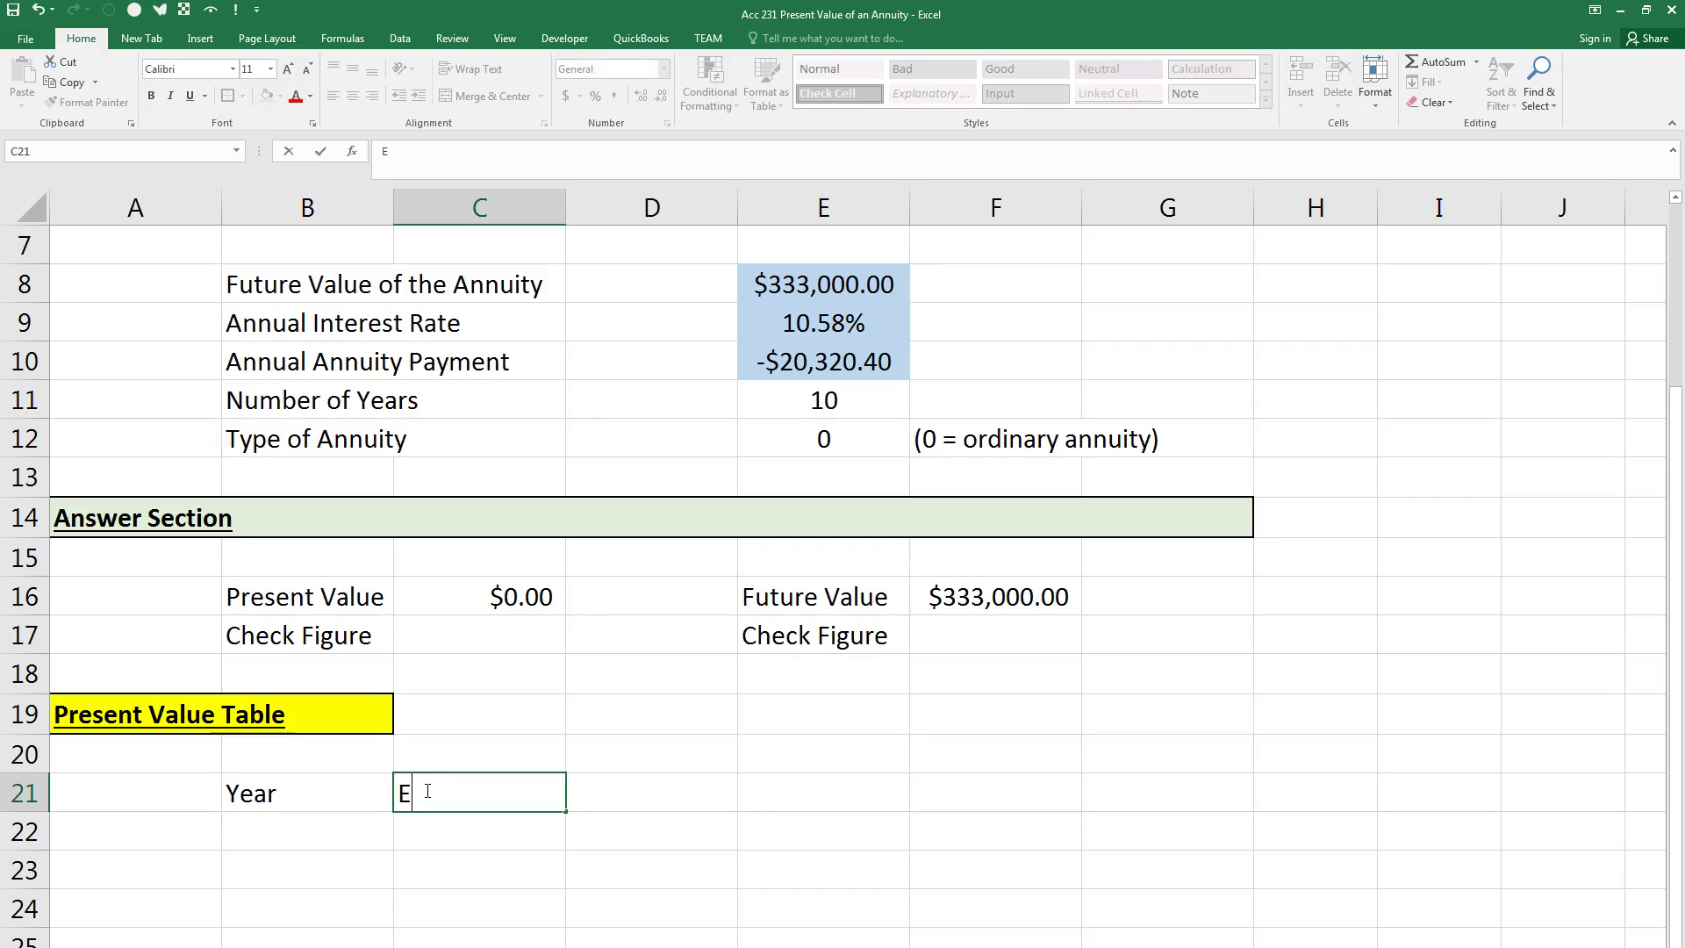
text(nd)
text(ance)
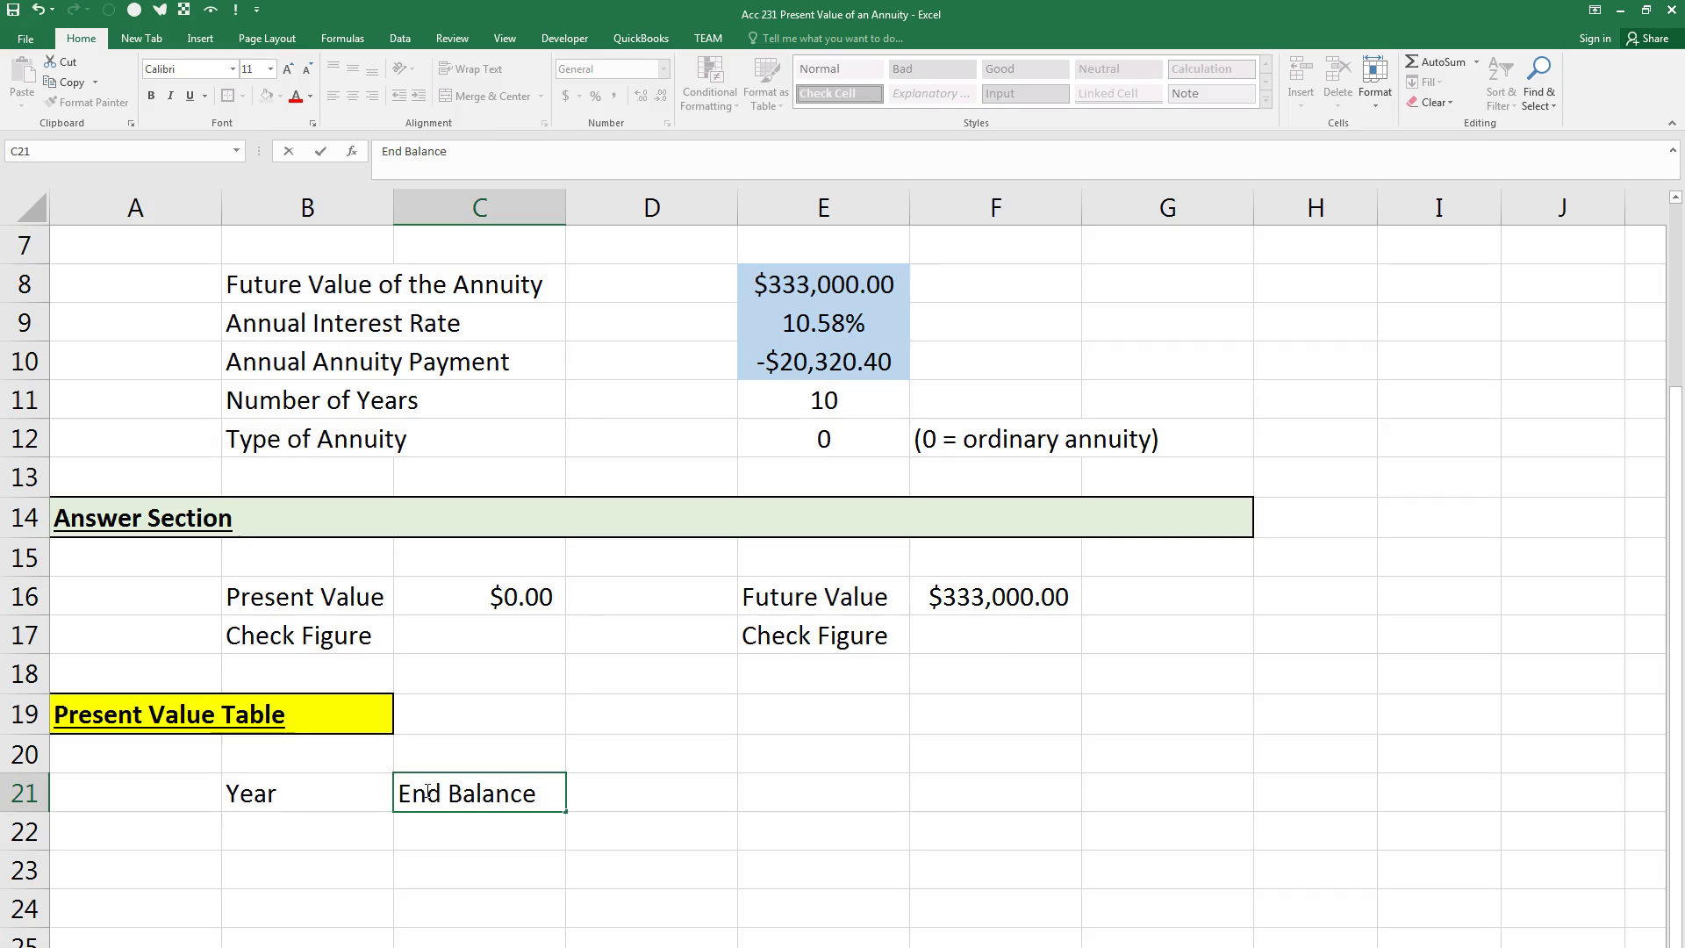
key(Tab)
text(Payment)
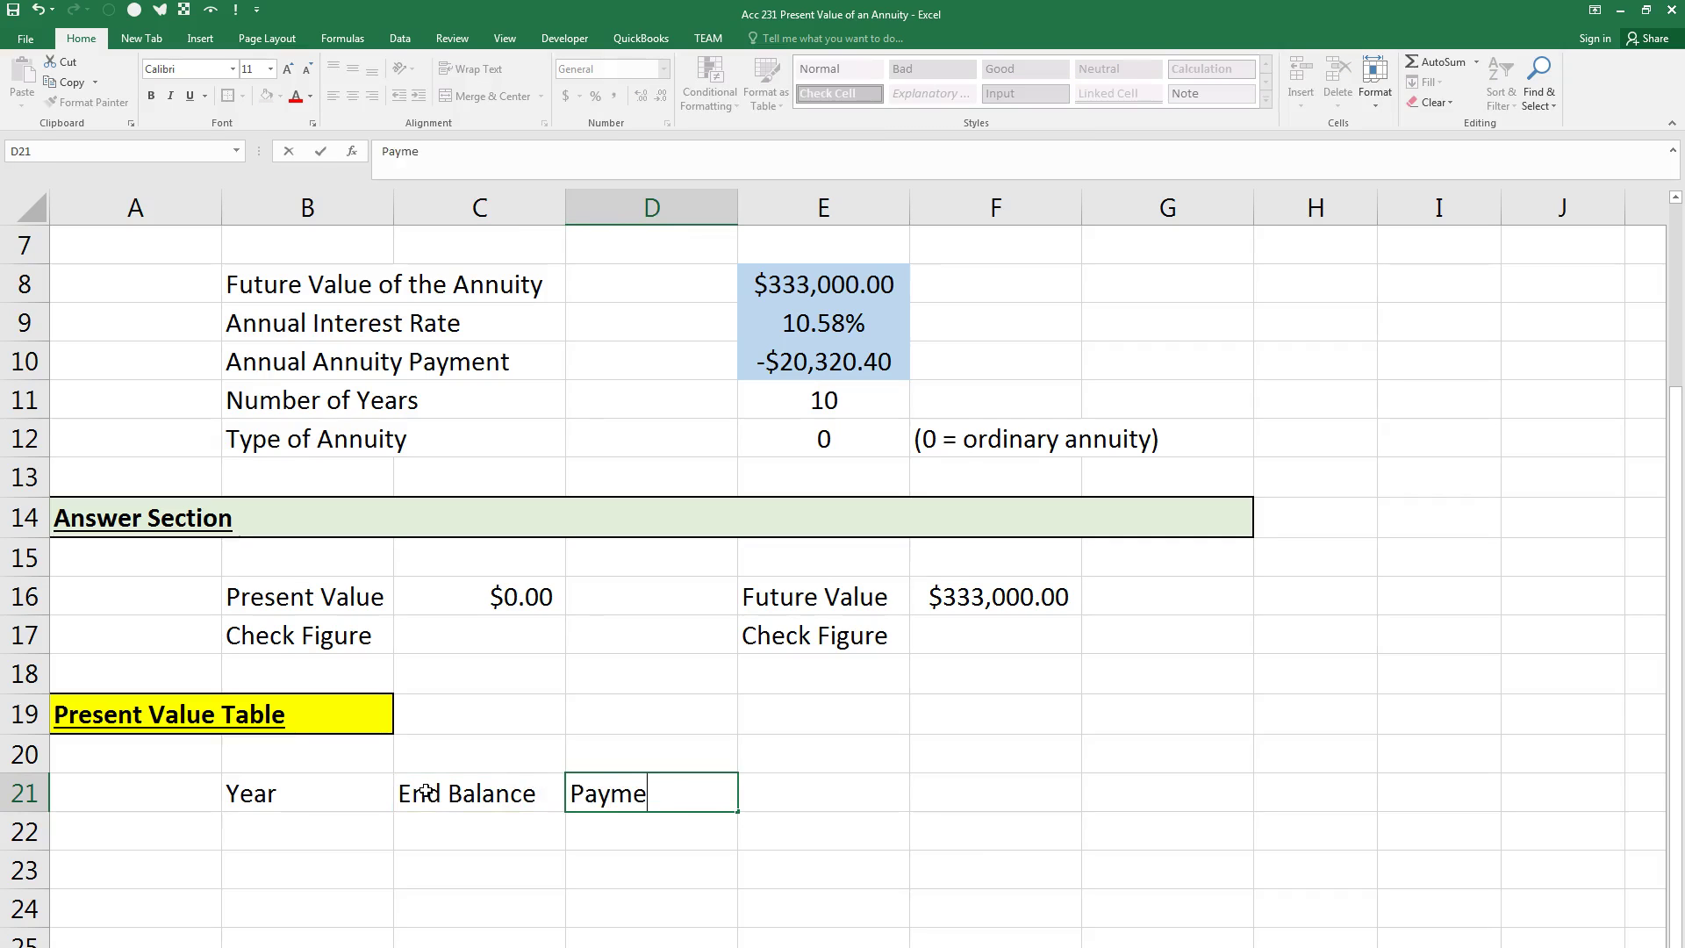
Step: Enter the column headings Interest, Beg. Balance and Check Figure in cells E21:G21
key(Tab)
text(Inter)
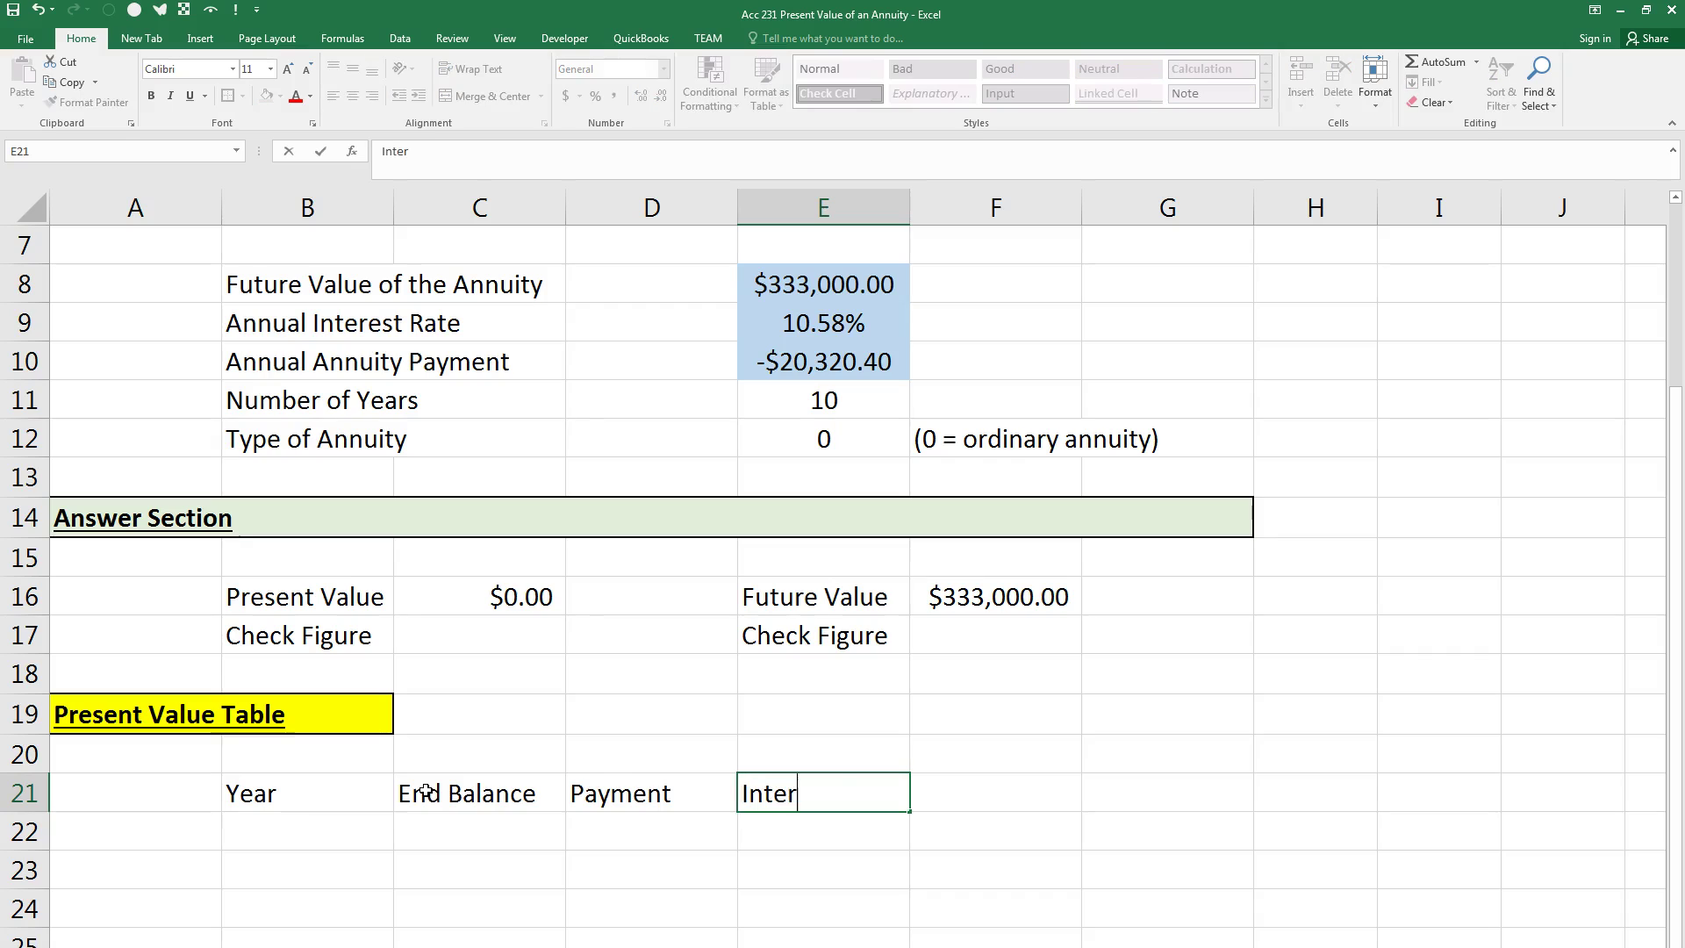
text(setst)
key(Tab)
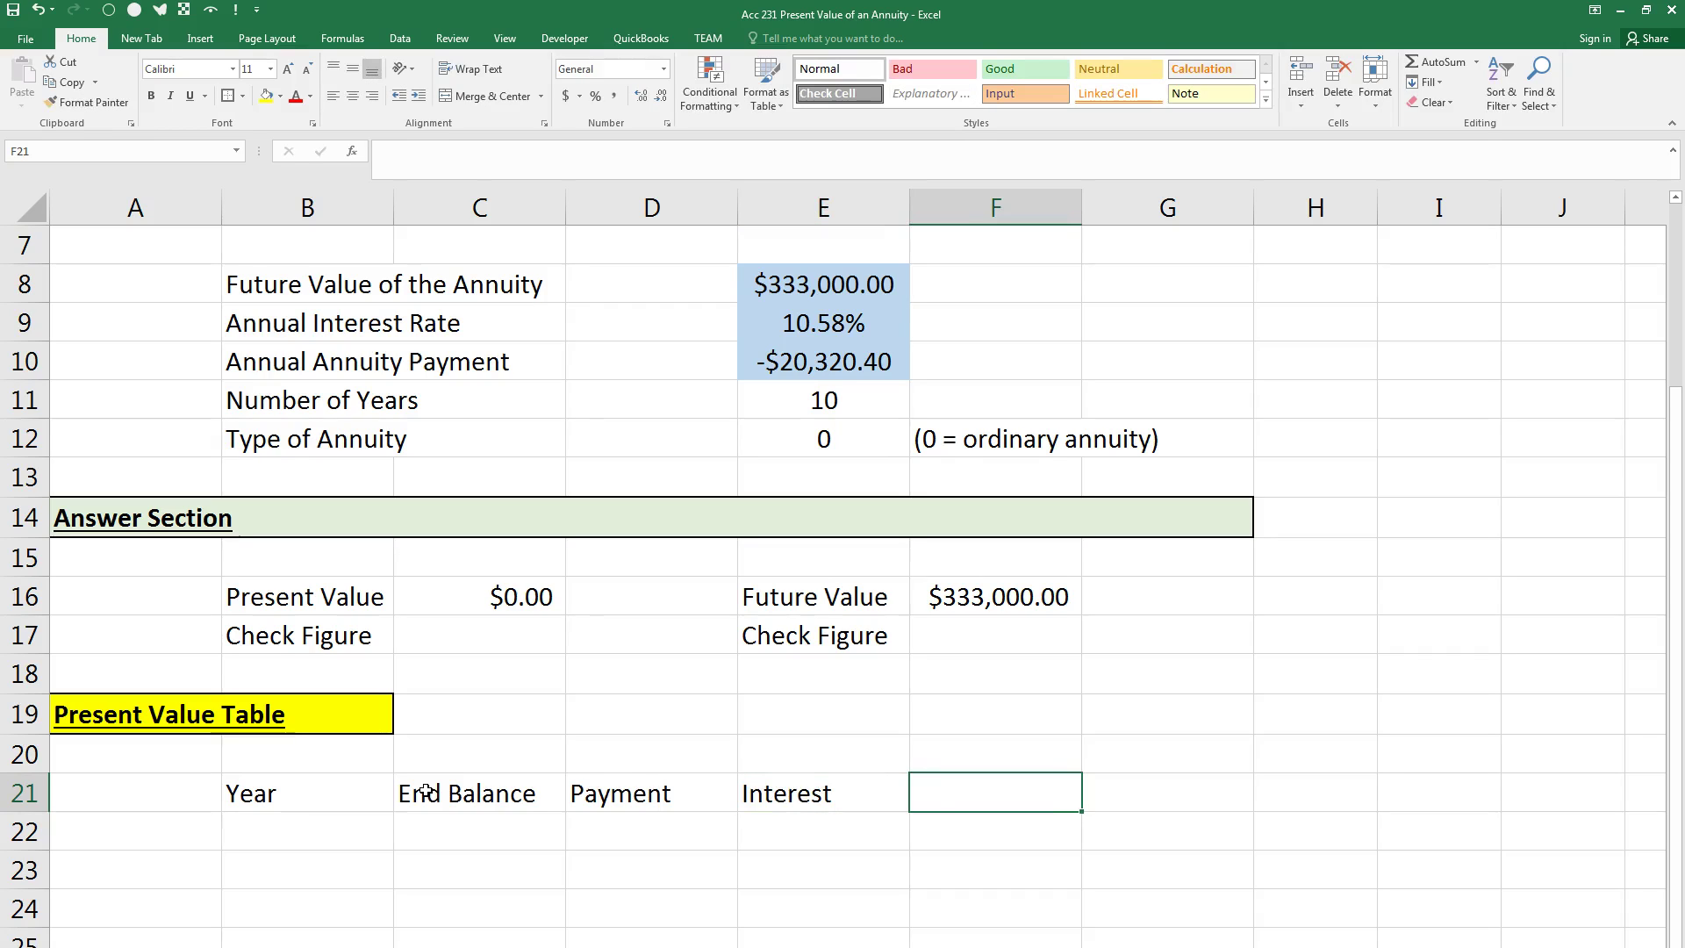
text(Beg. )
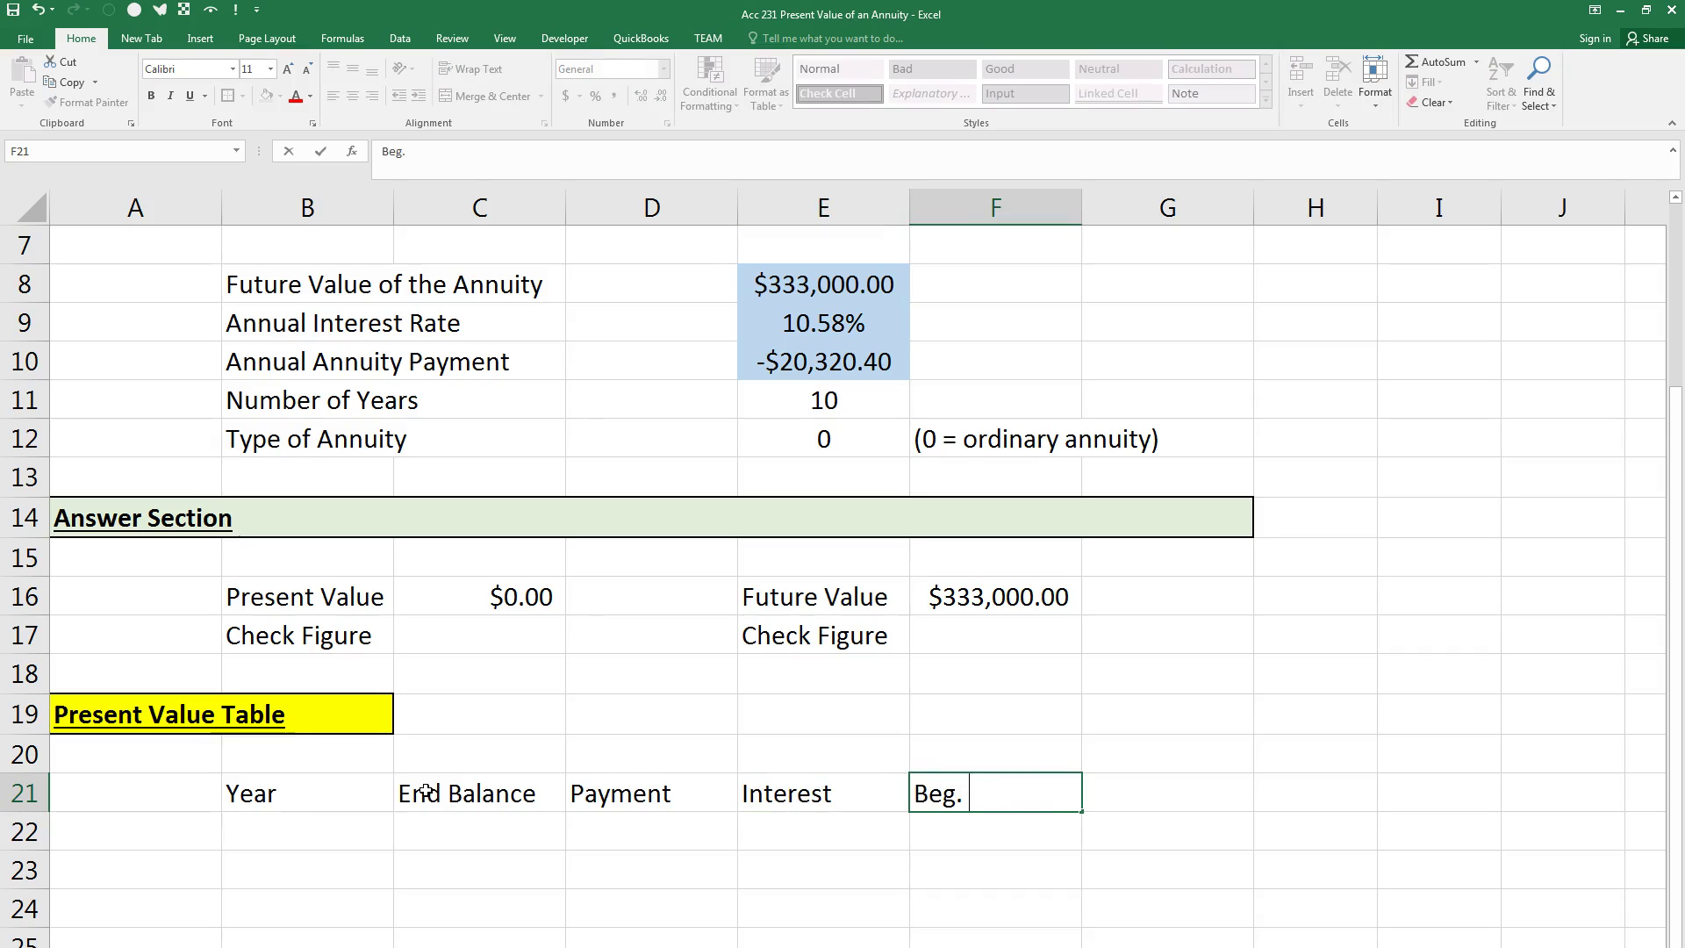
text(Balance)
key(Tab)
text(Check Figure)
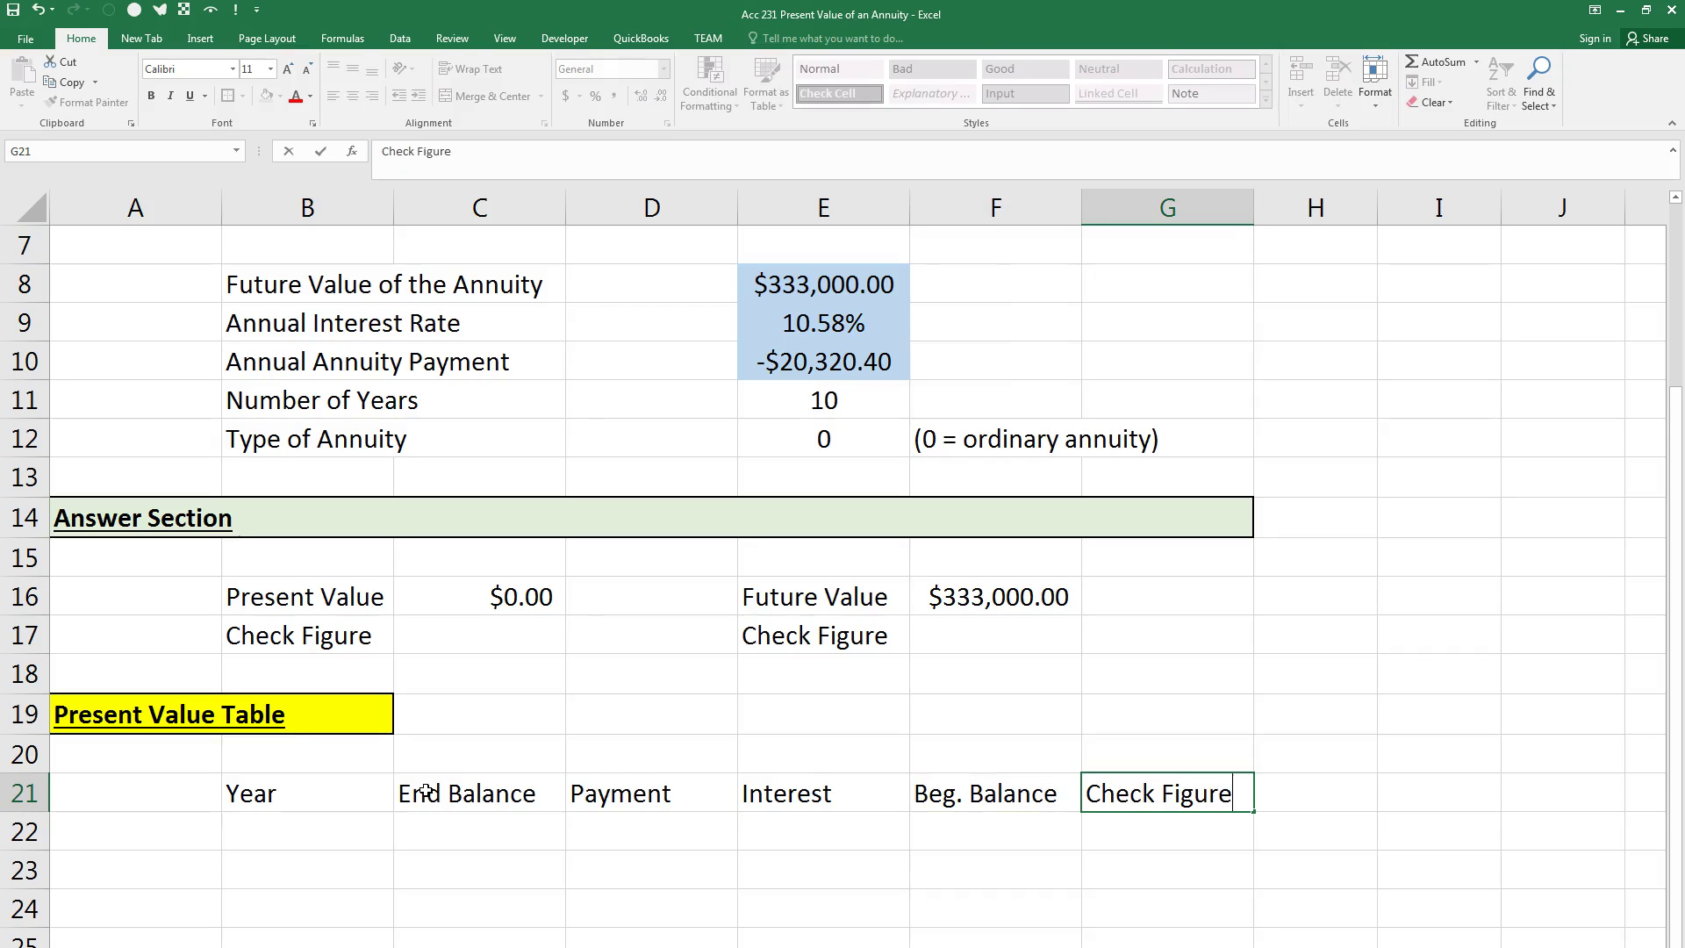
Step: Make the table headings in B21:G21 bold, underlined and centered
key(shift+Left)
key(shift+Left)
key(shift+Left)
key(shift+Left)
key(shift+Left)
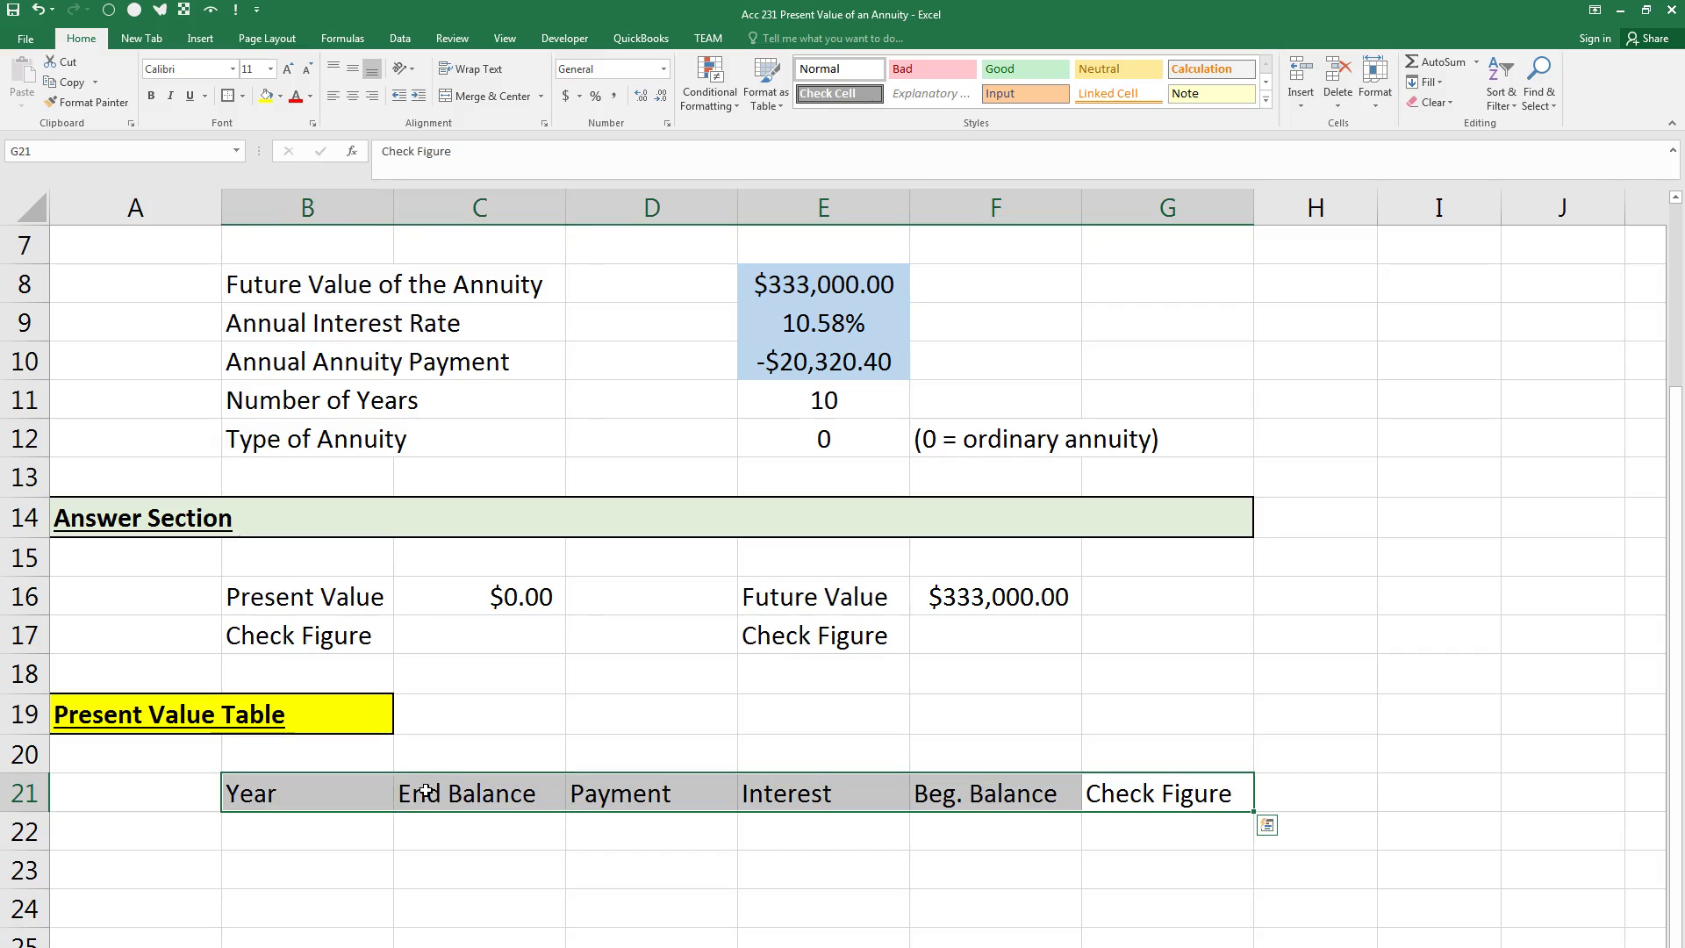
click(151, 96)
click(189, 95)
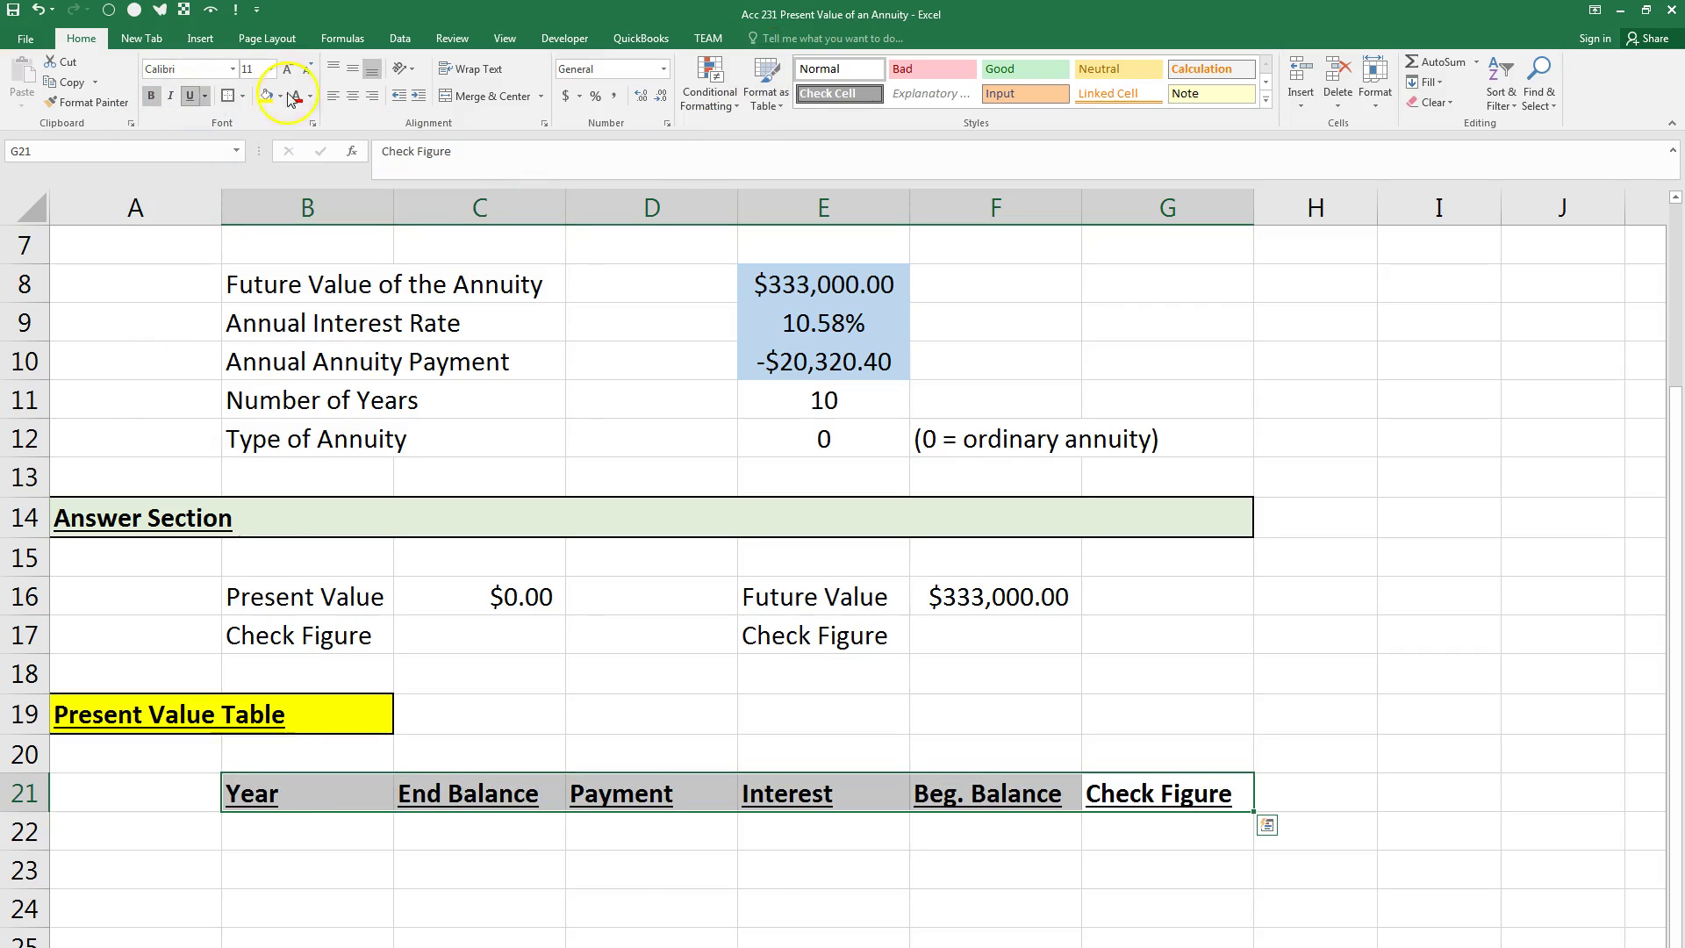
click(354, 100)
Step: Fill the Year column in B22:B32 with the years 10 down to 0
click(318, 835)
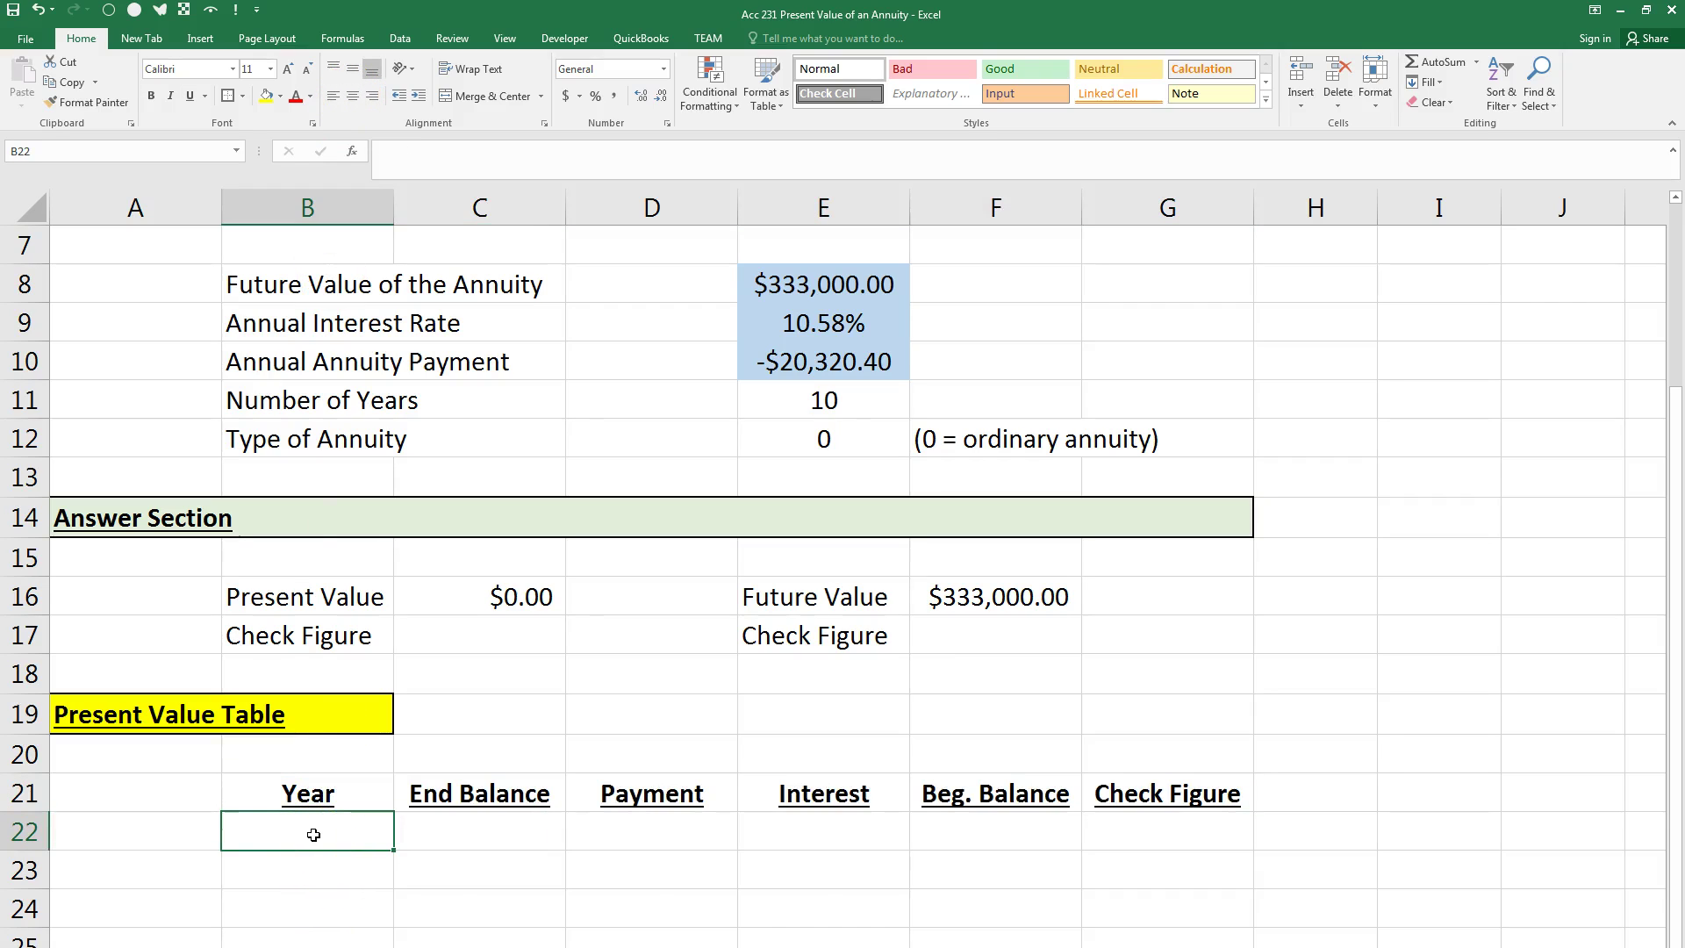
text(10)
key(Return)
text(9)
key(Return)
text(8)
key(Return)
text(7)
key(Return)
text(6 5 4 3 2 1 )
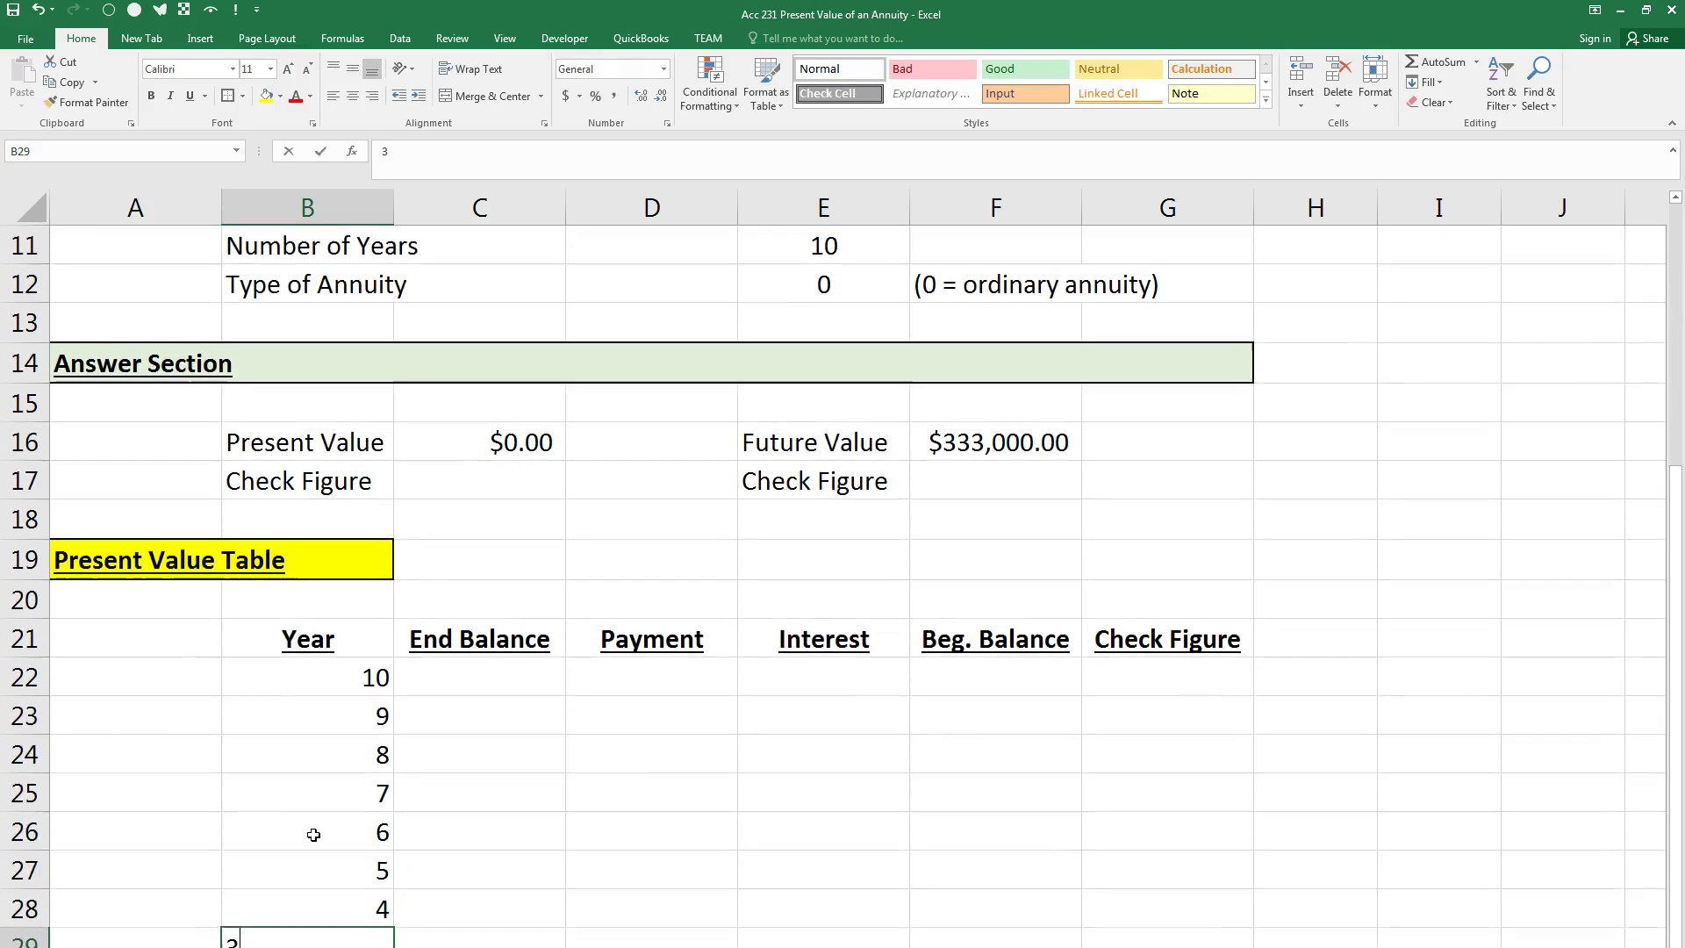
text(0)
key(ctrl+Return)
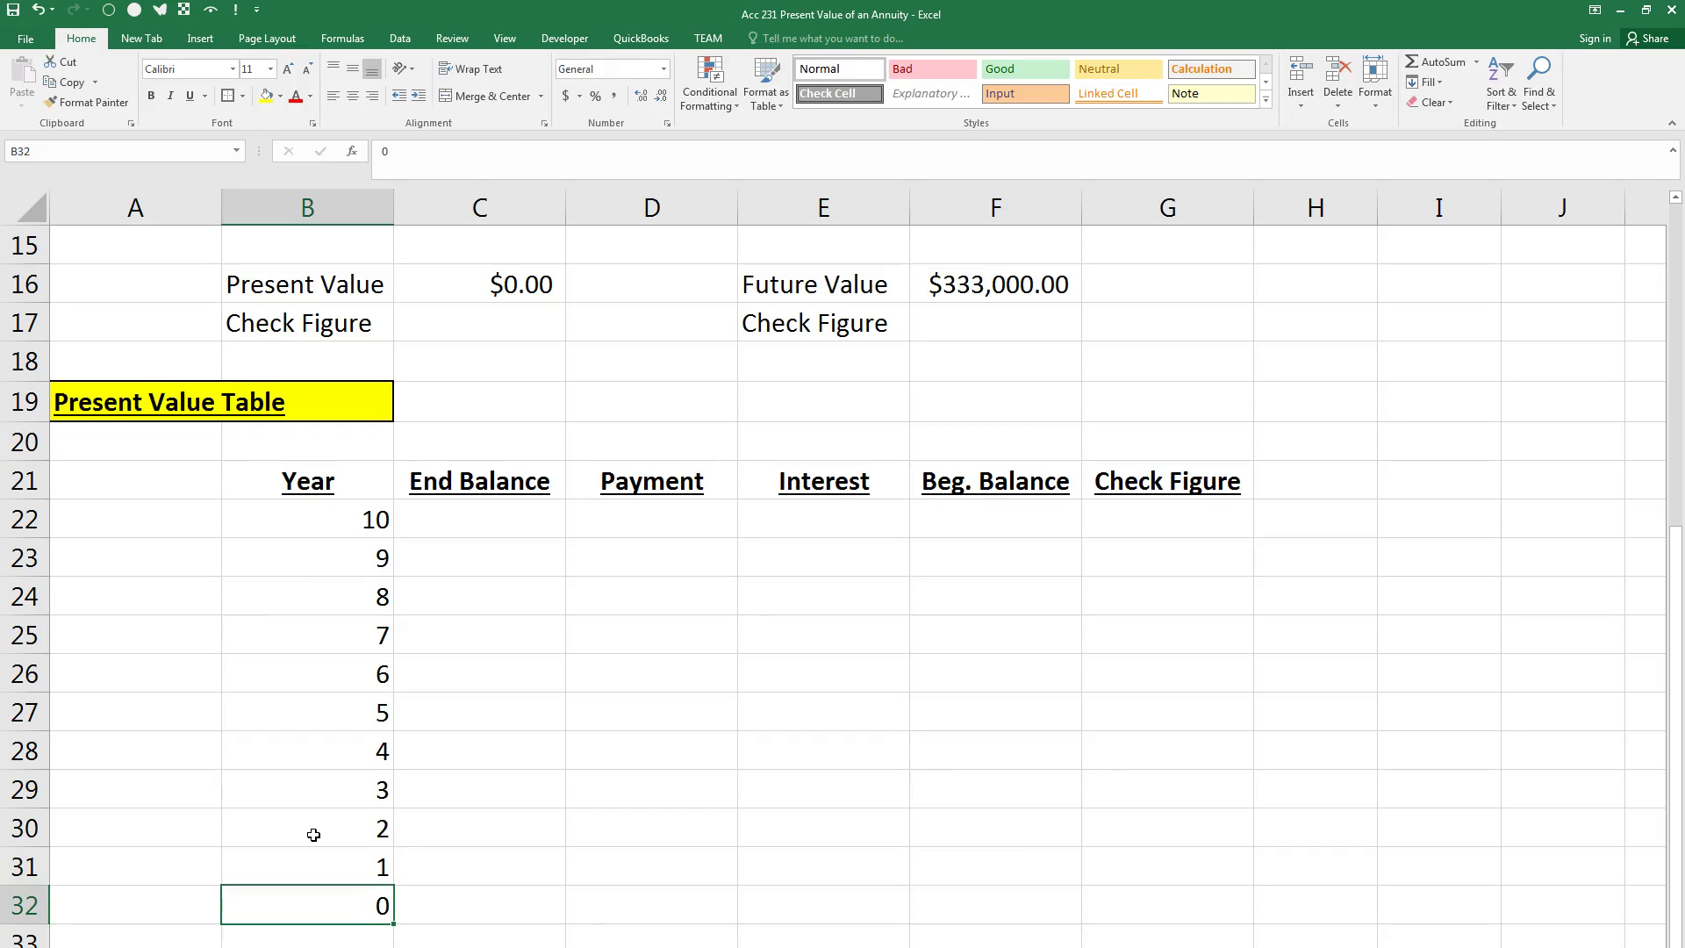
Step: Center the year values in B22:B32
key(shift+Up)
key(shift+Up)
key(shift+Up)
key(shift+Up)
key(shift+Up)
key(shift+Up)
key(shift+Up)
key(shift+Up)
key(shift+Up)
key(shift+Up)
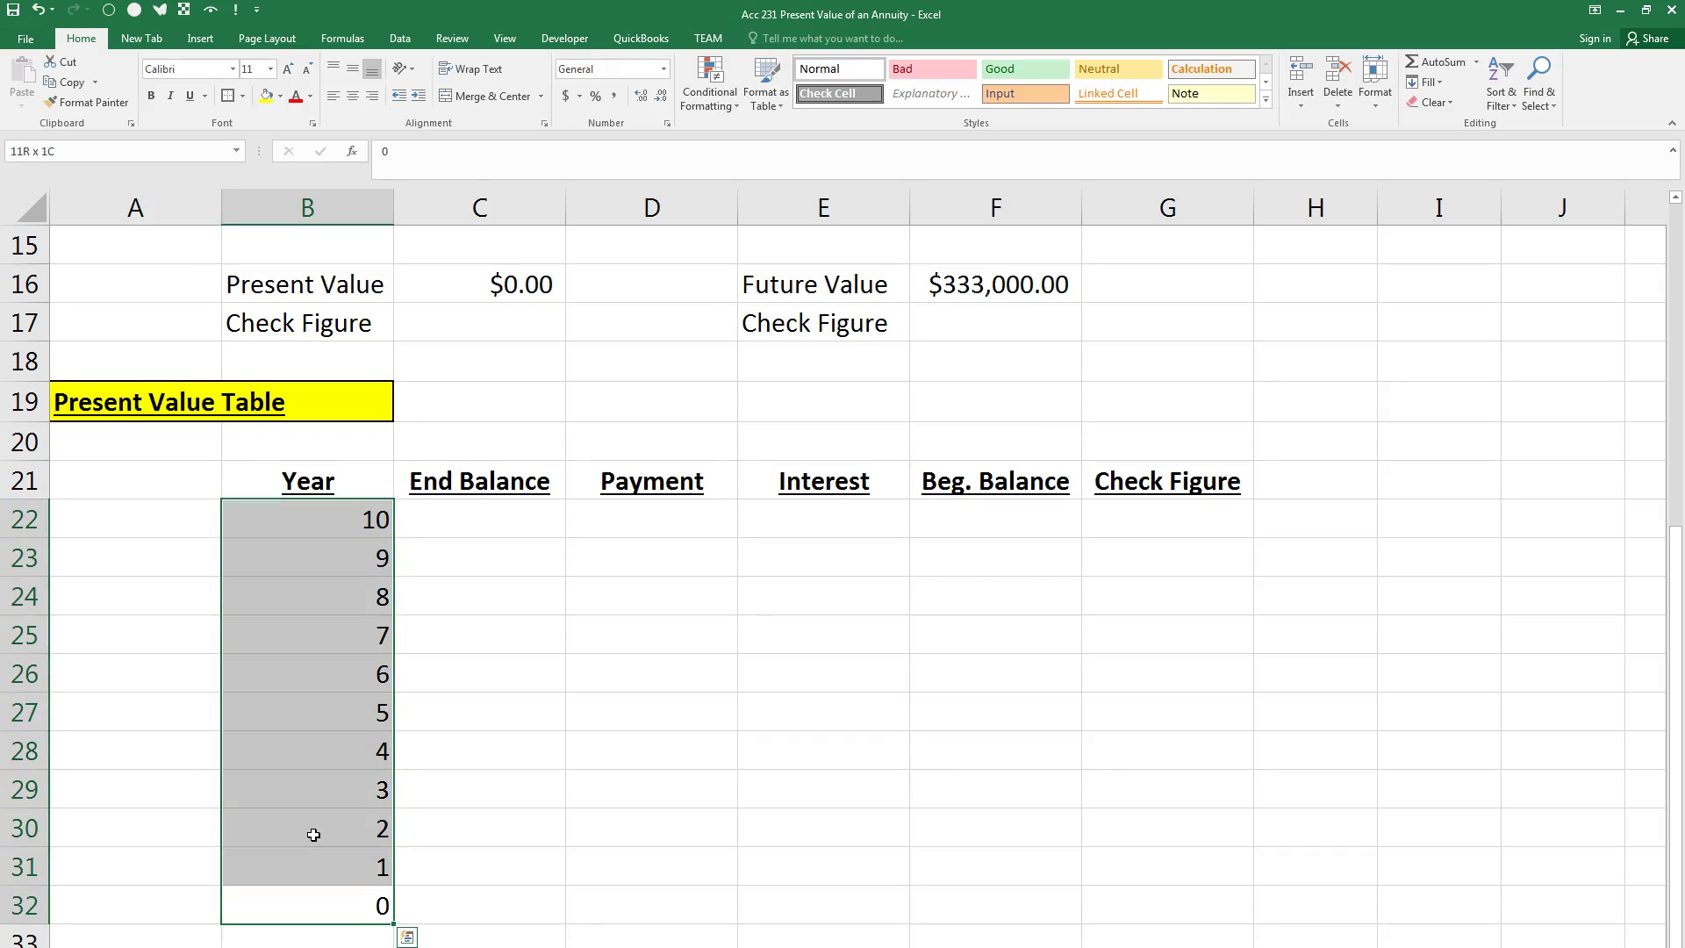
click(358, 99)
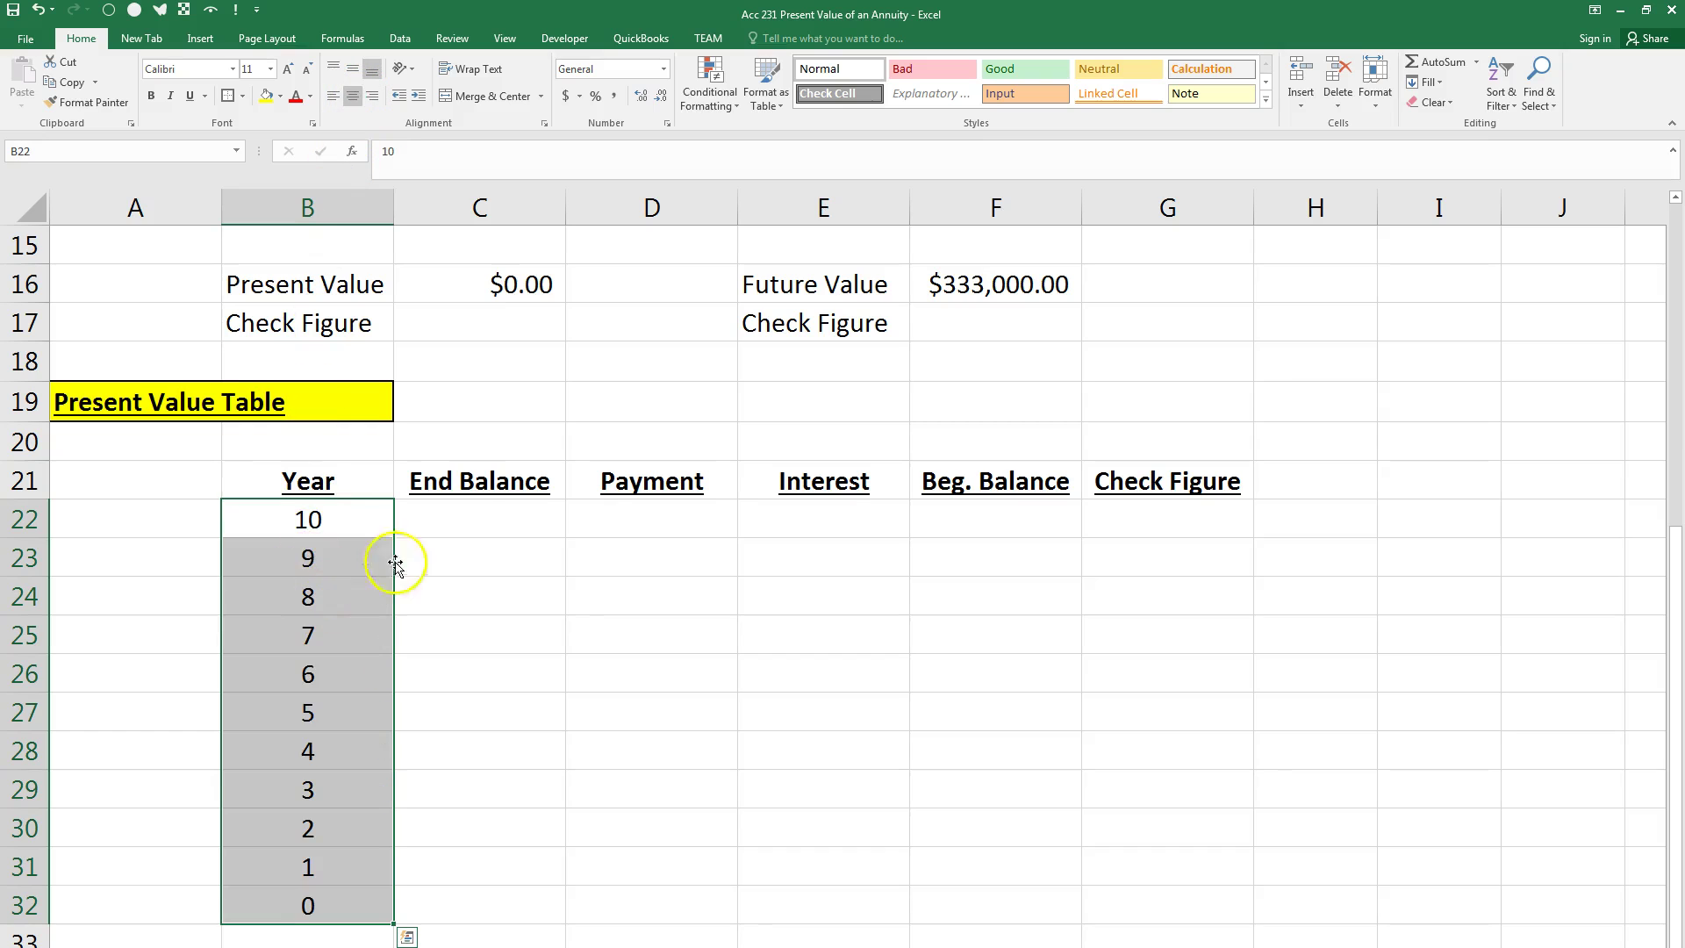
Step: Link the year 10 End Balance in C22 to the Future Value of the Annuity in E8 and apply comma style
click(473, 529)
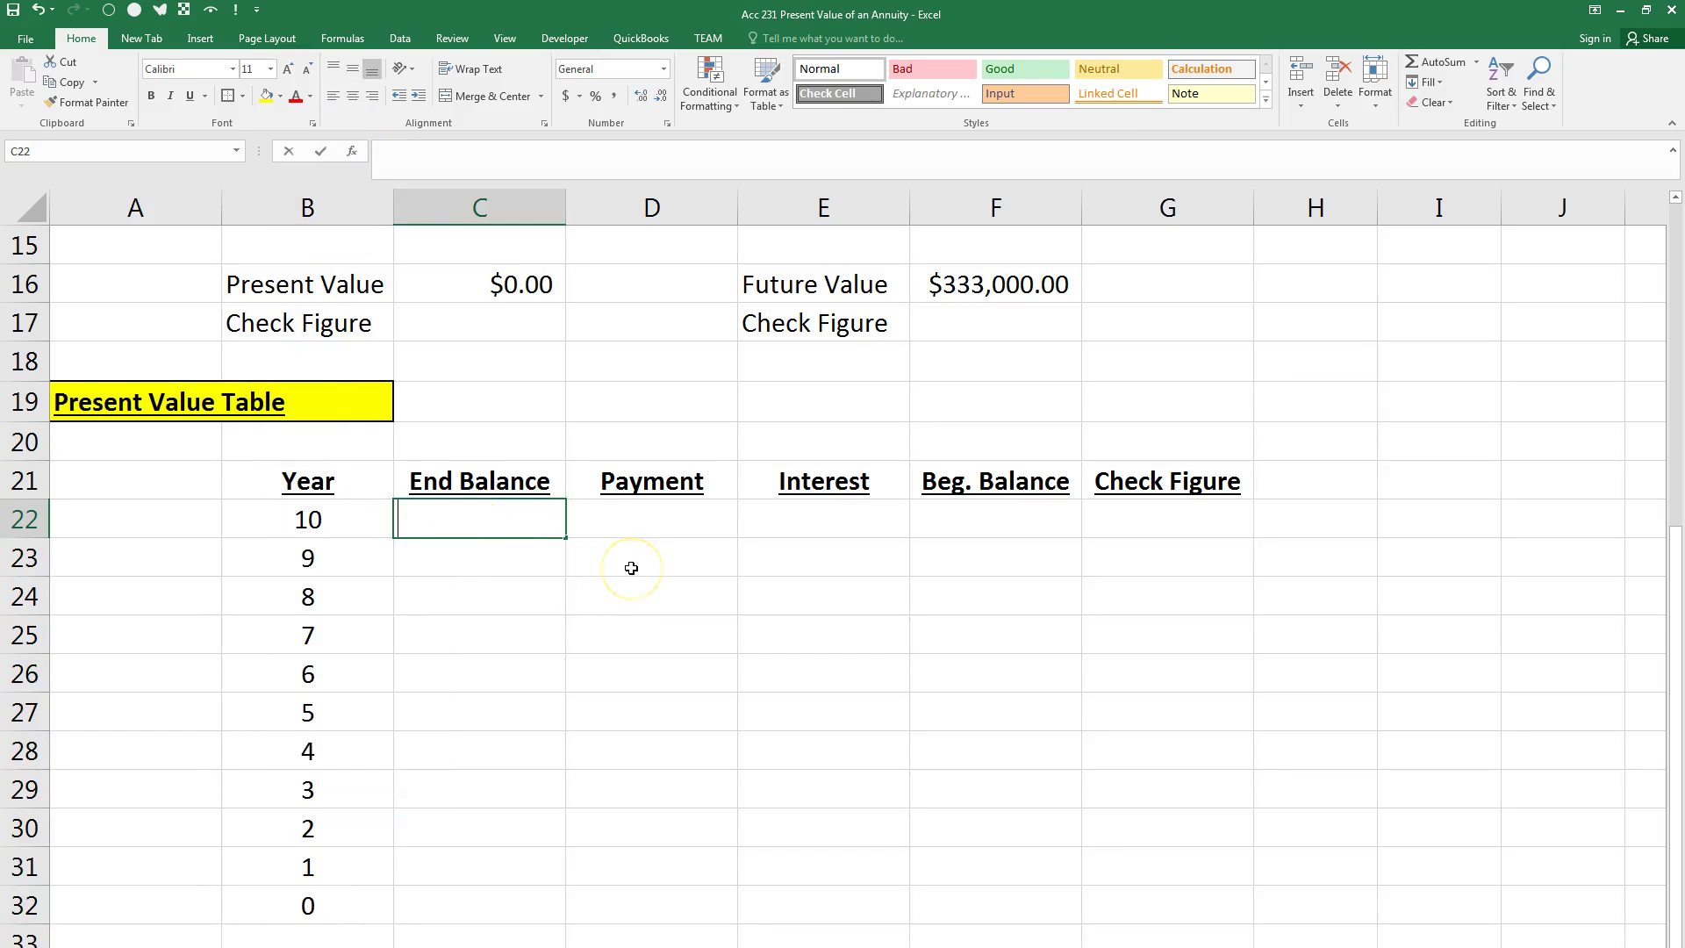
text(=)
scroll(684, 526, up, 2)
scroll(832, 378, up, 2)
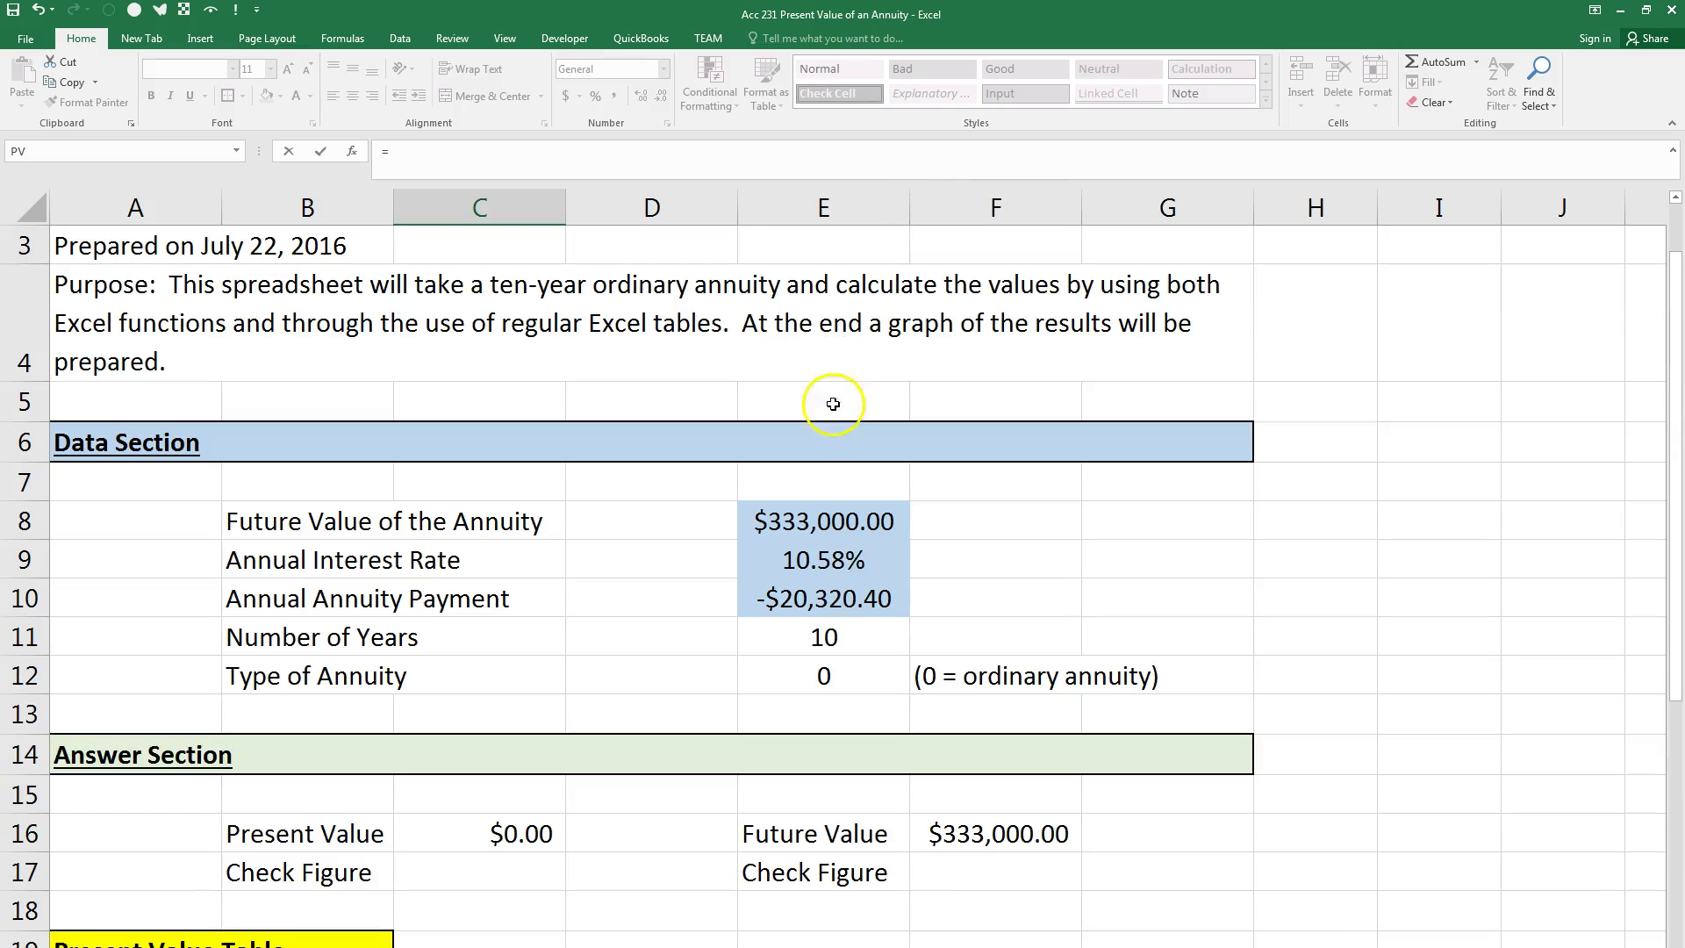
click(845, 523)
scroll(878, 548, down, 4)
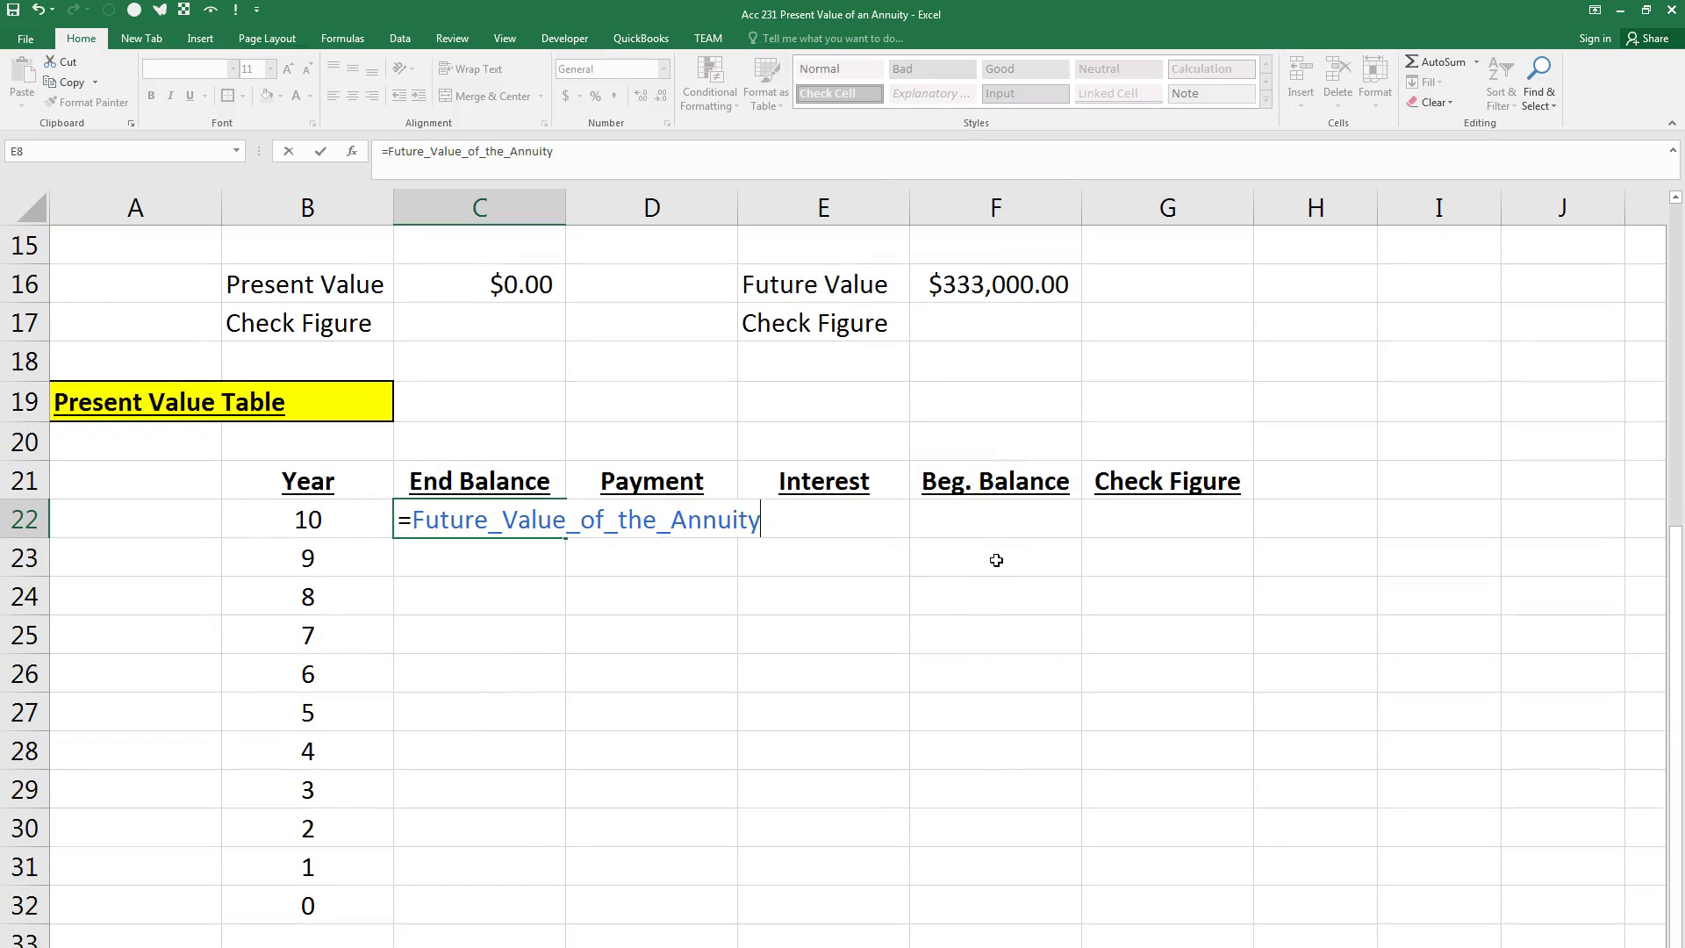
key(Return)
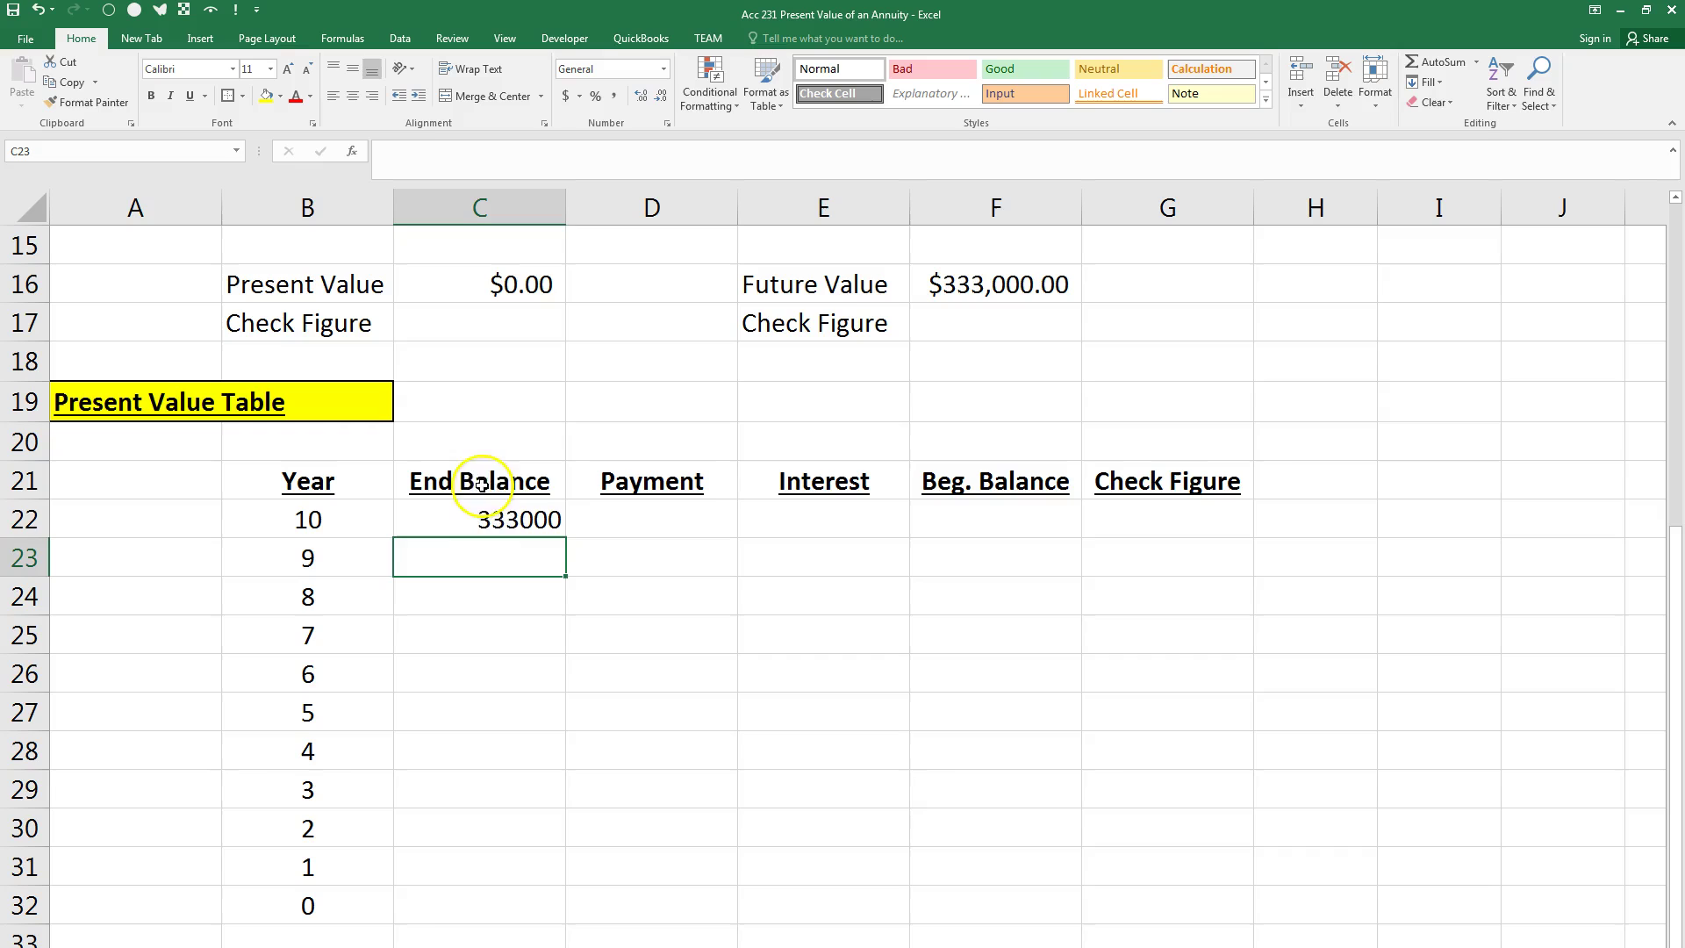
click(472, 519)
click(615, 94)
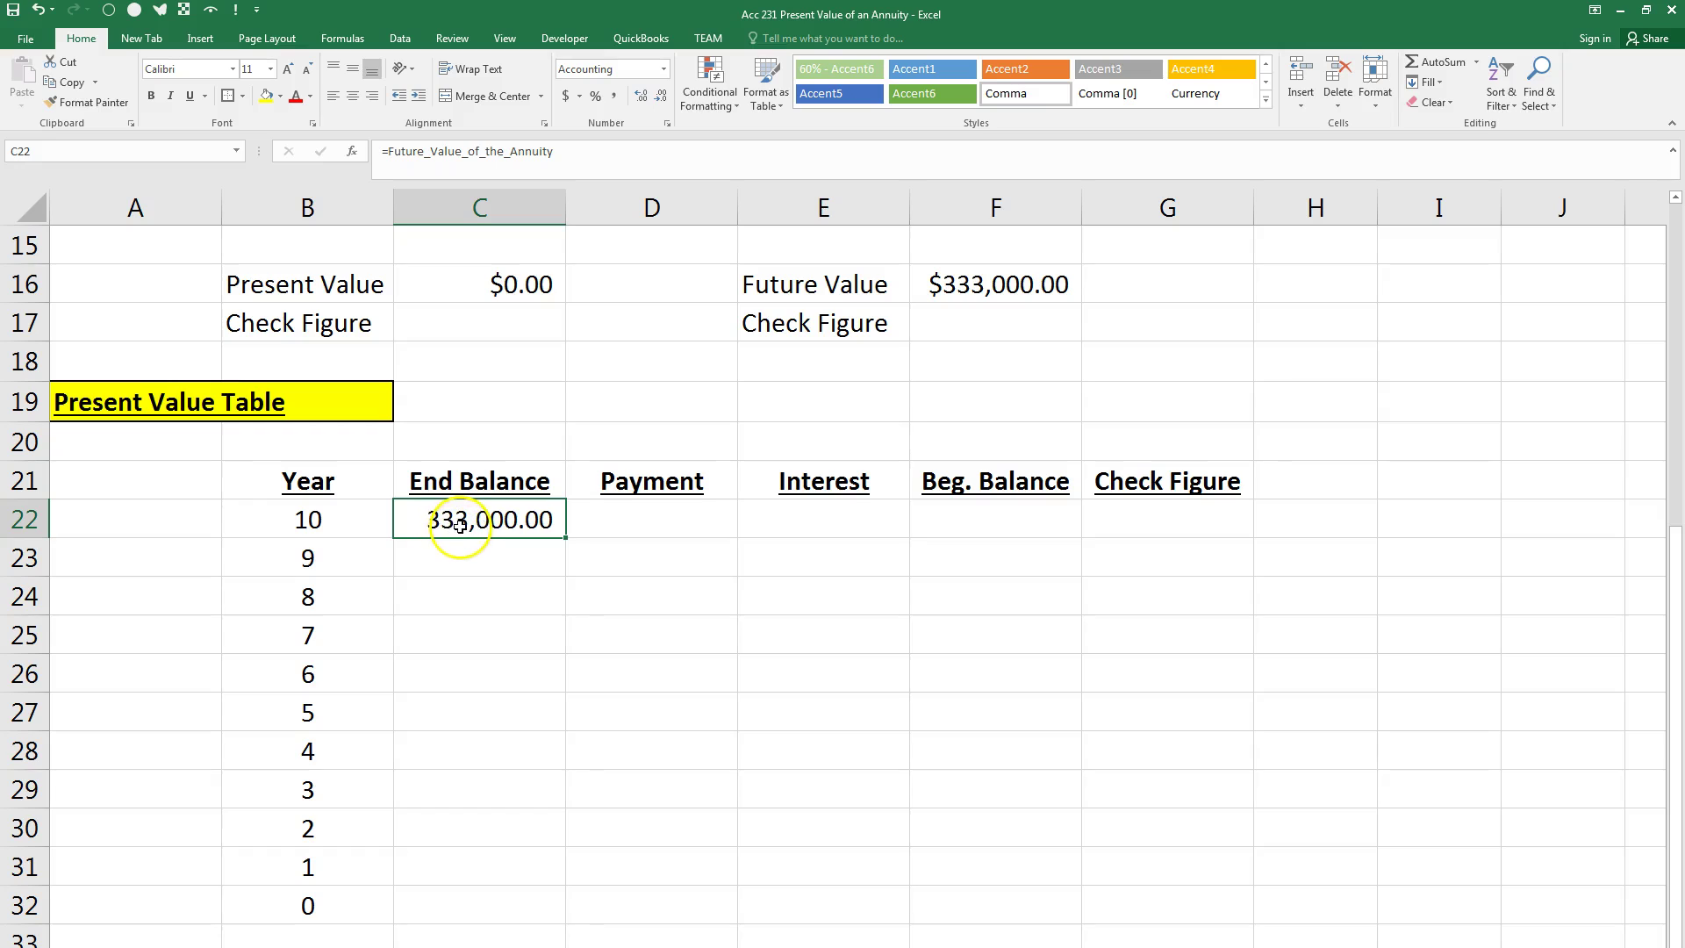
Step: Try to fill the C22 formula down the End Balance column to C32, and undo the fill
click(449, 892)
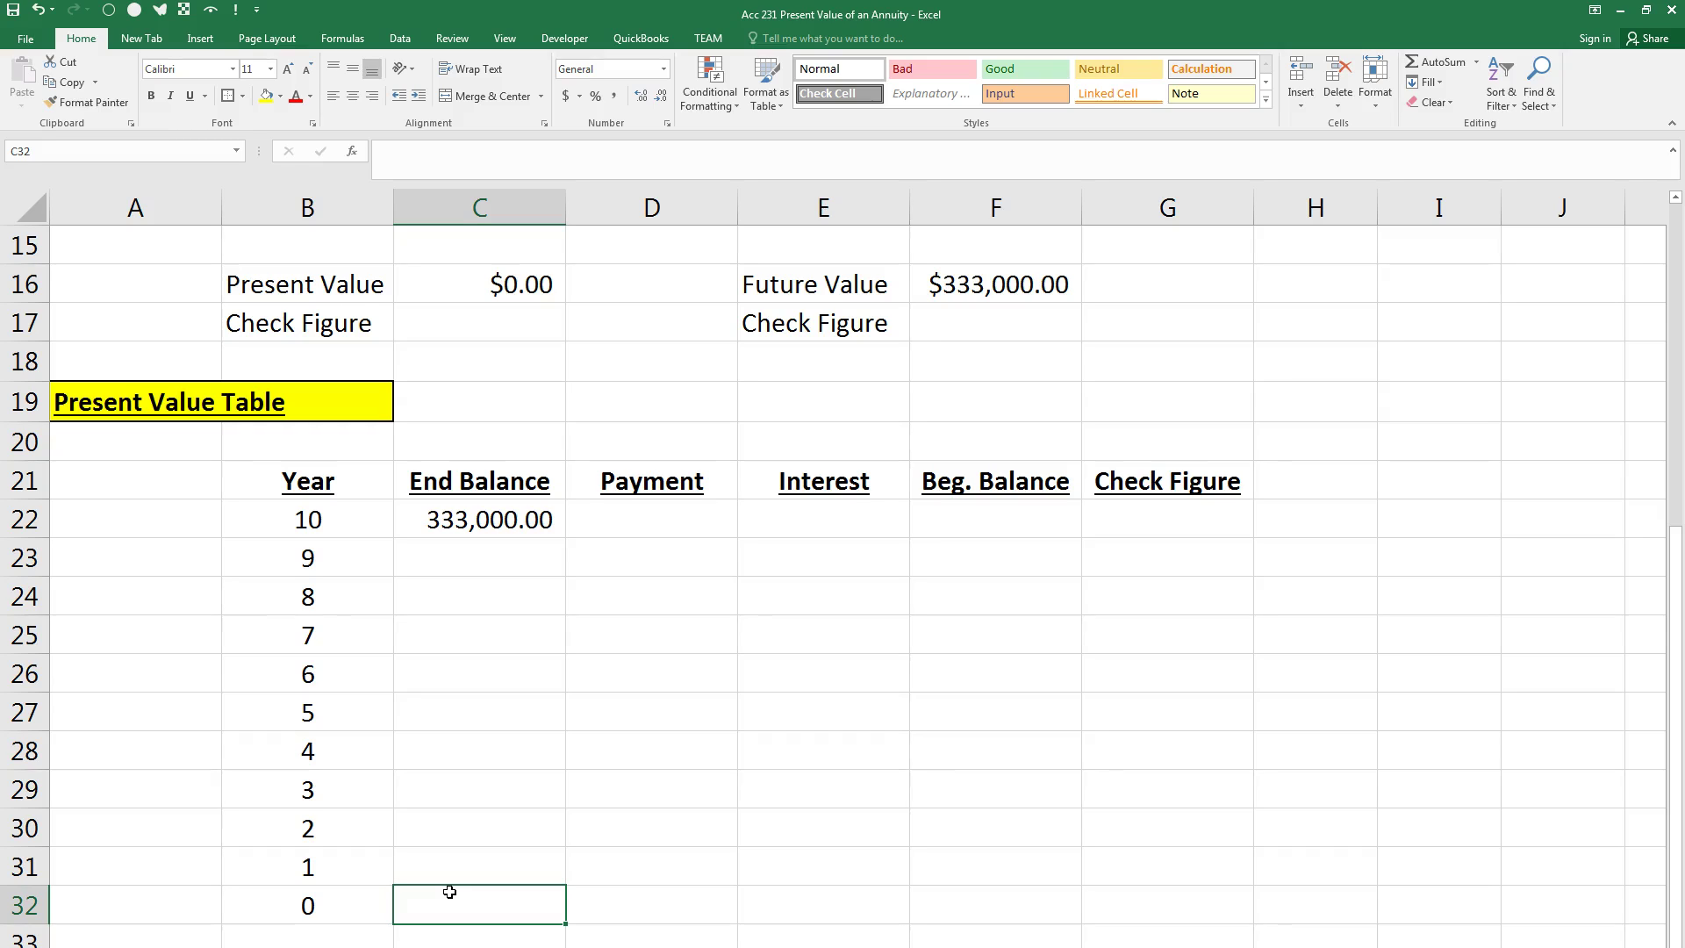
click(527, 523)
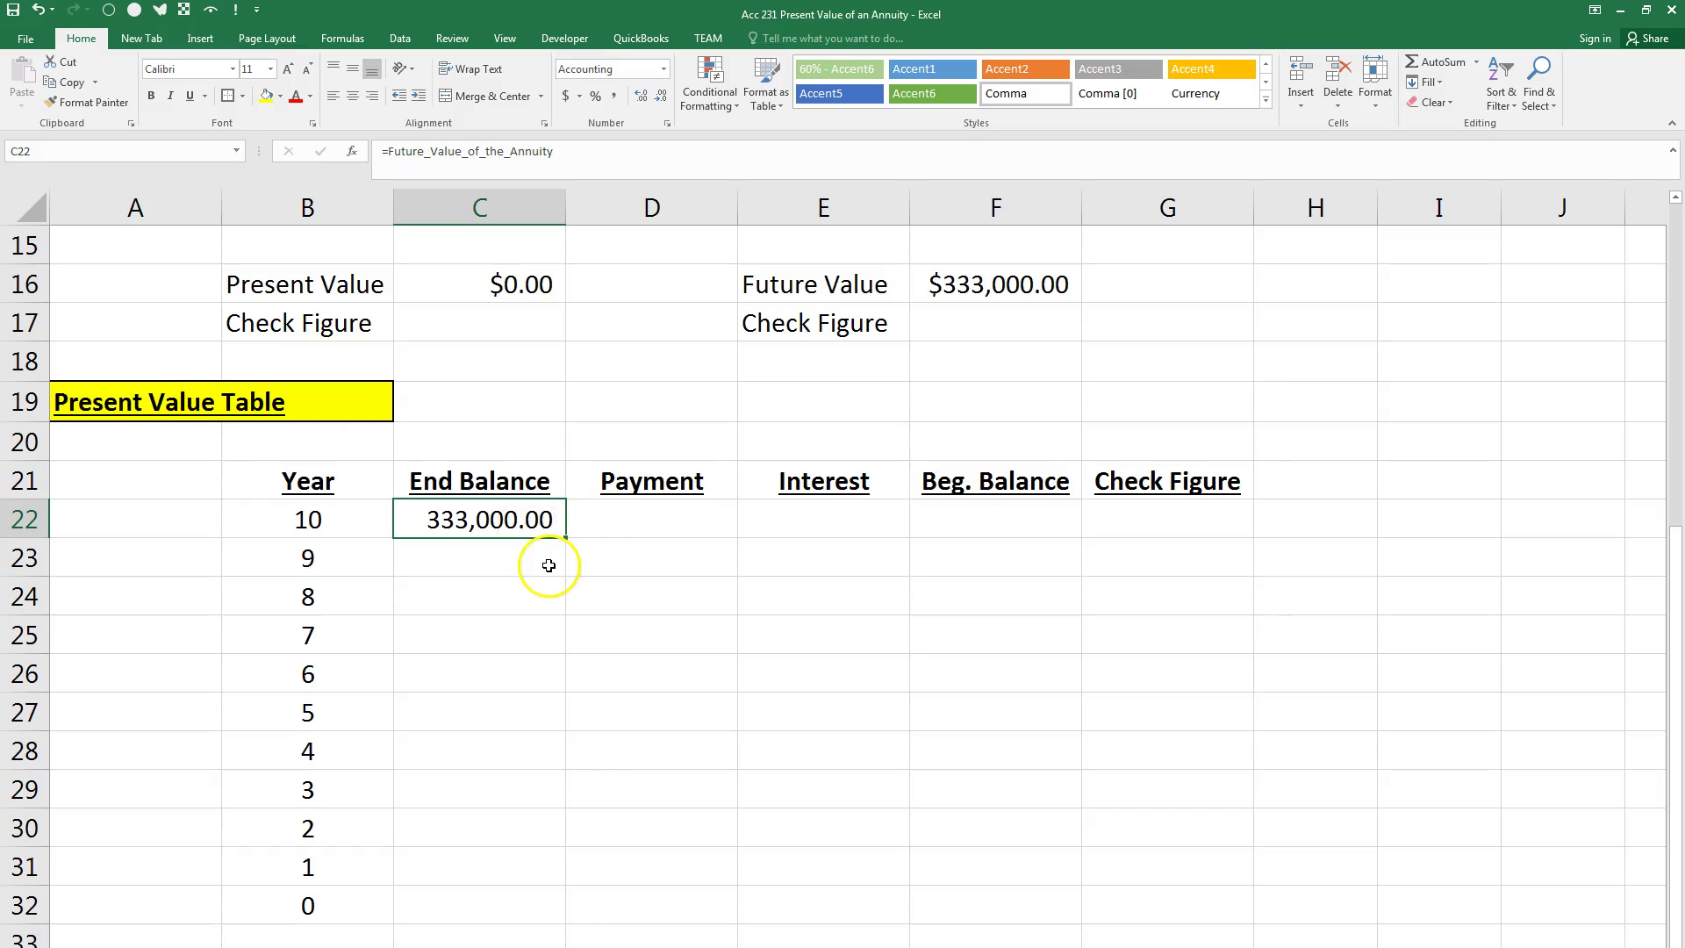
double_click(519, 524)
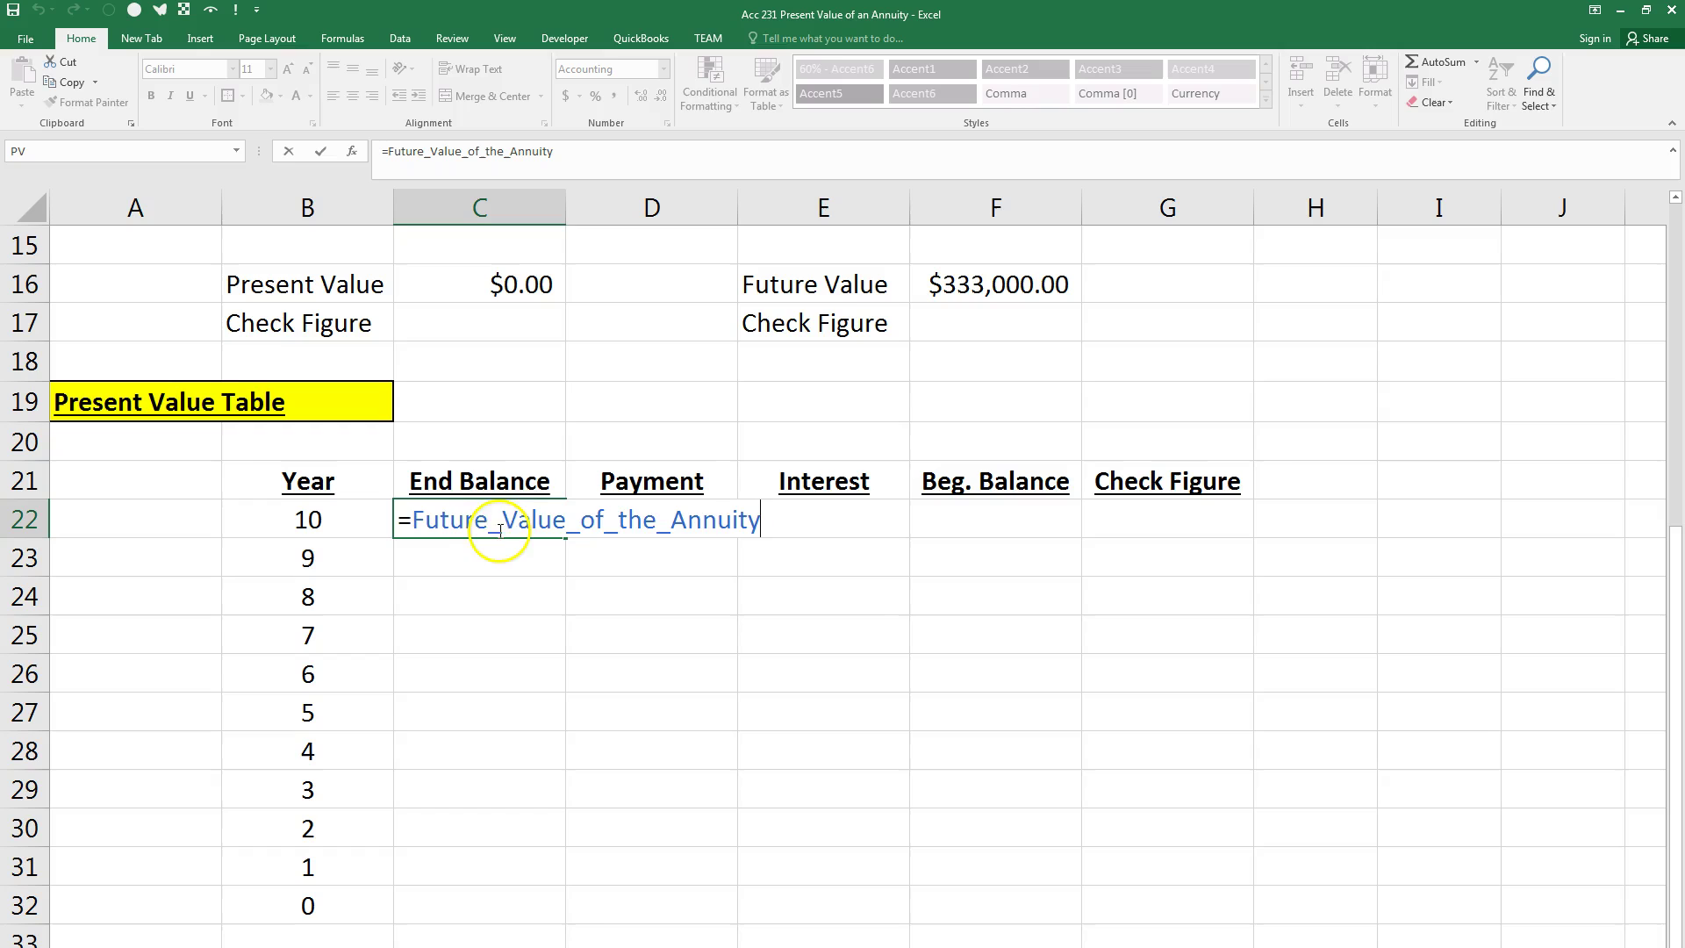
key(Escape)
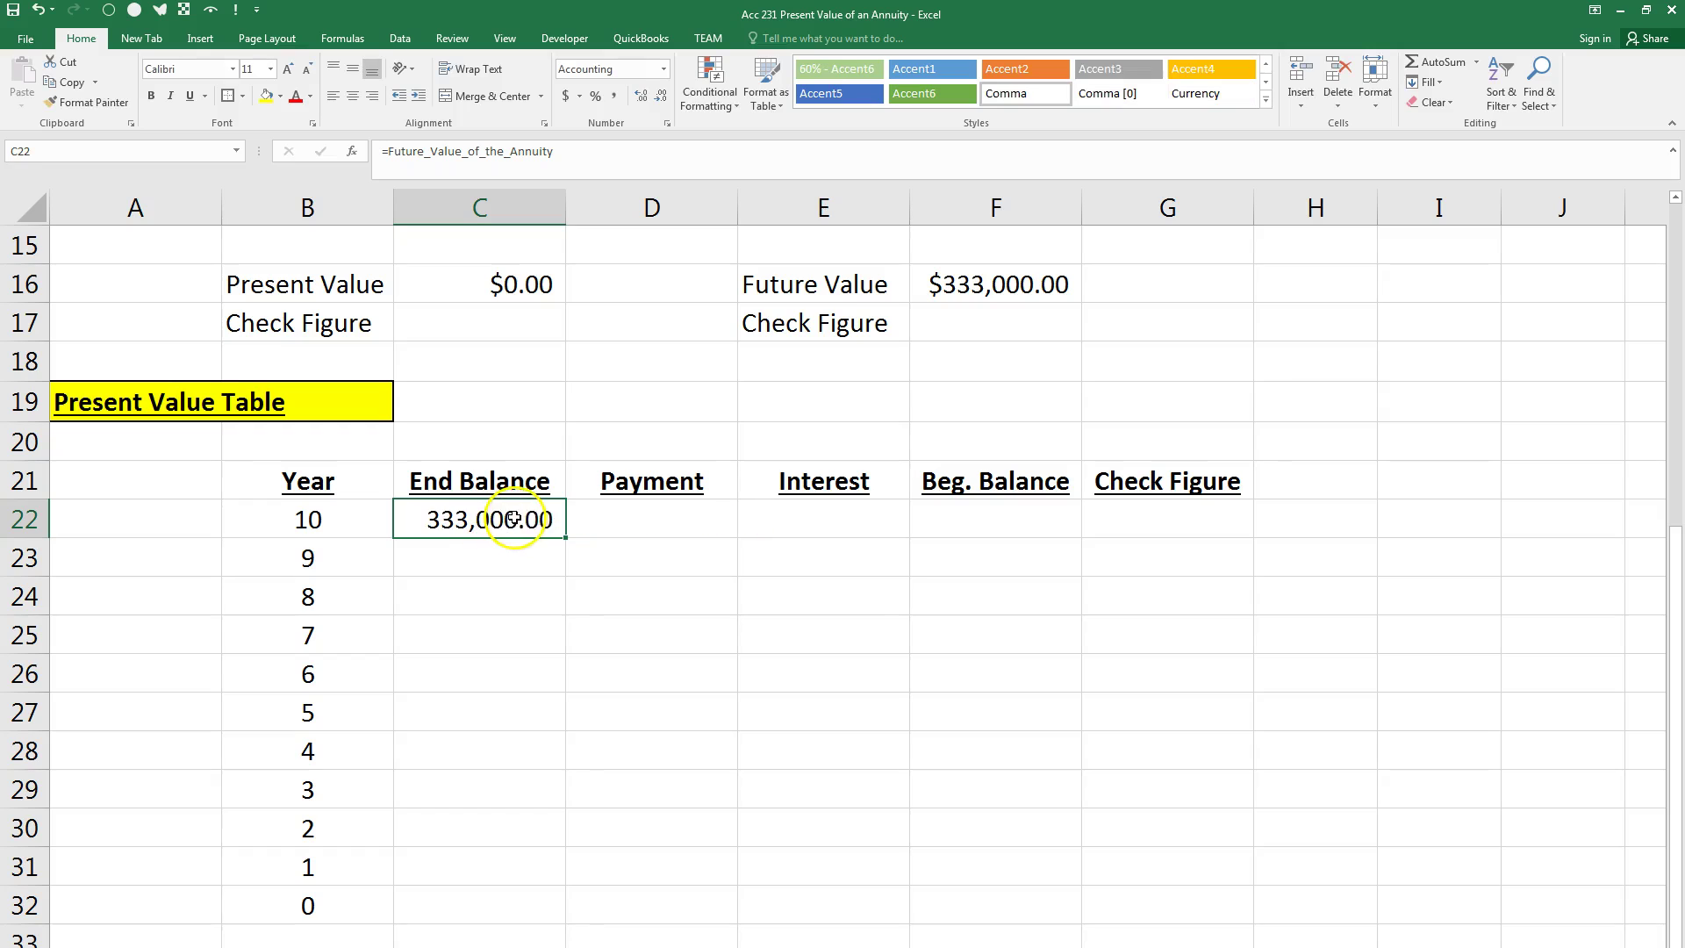
double_click(566, 536)
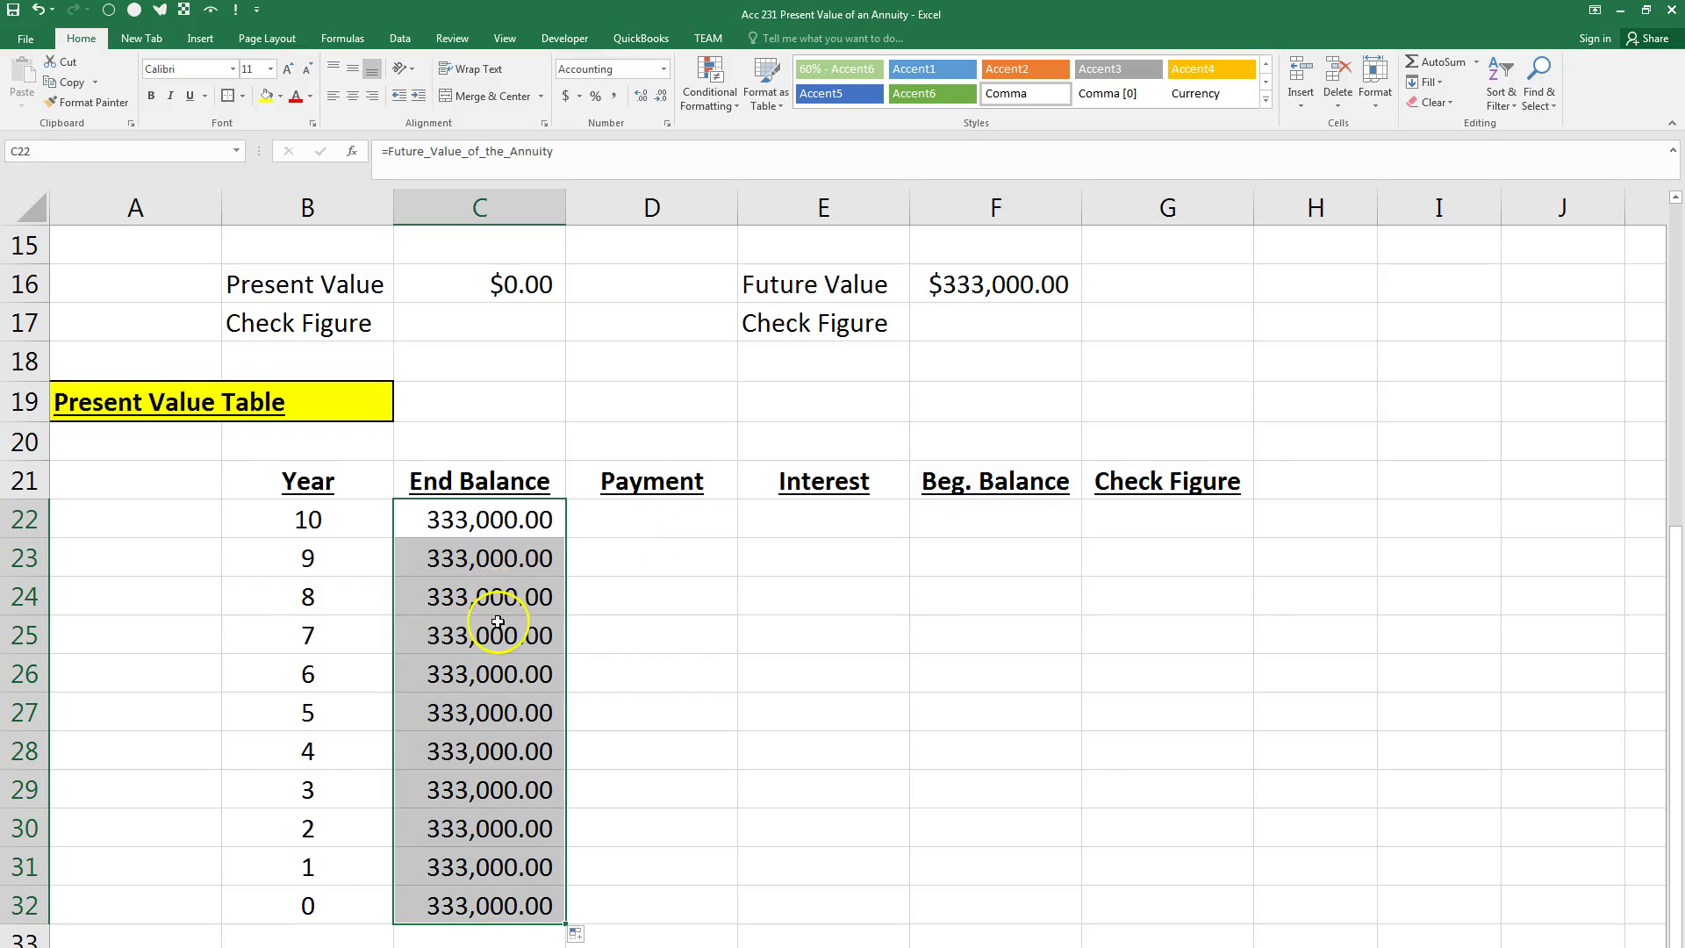
click(38, 10)
Step: Set the year 9 End Balance in C23 equal to the year 10 Beg. Balance with =F22
click(507, 570)
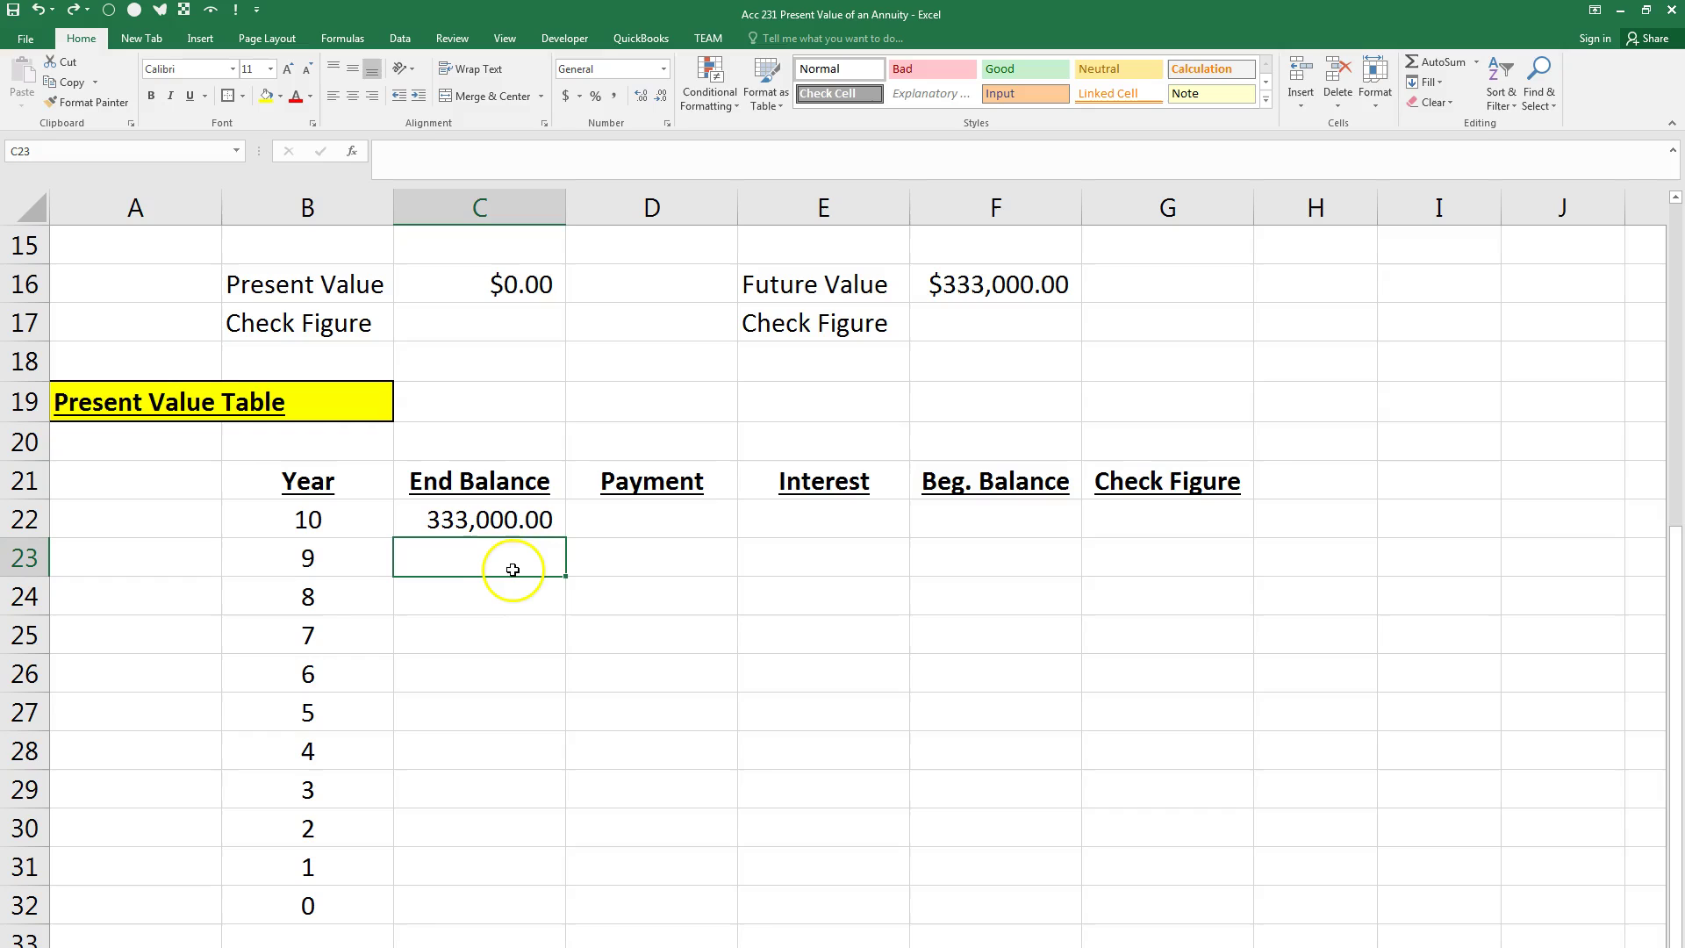
text(=)
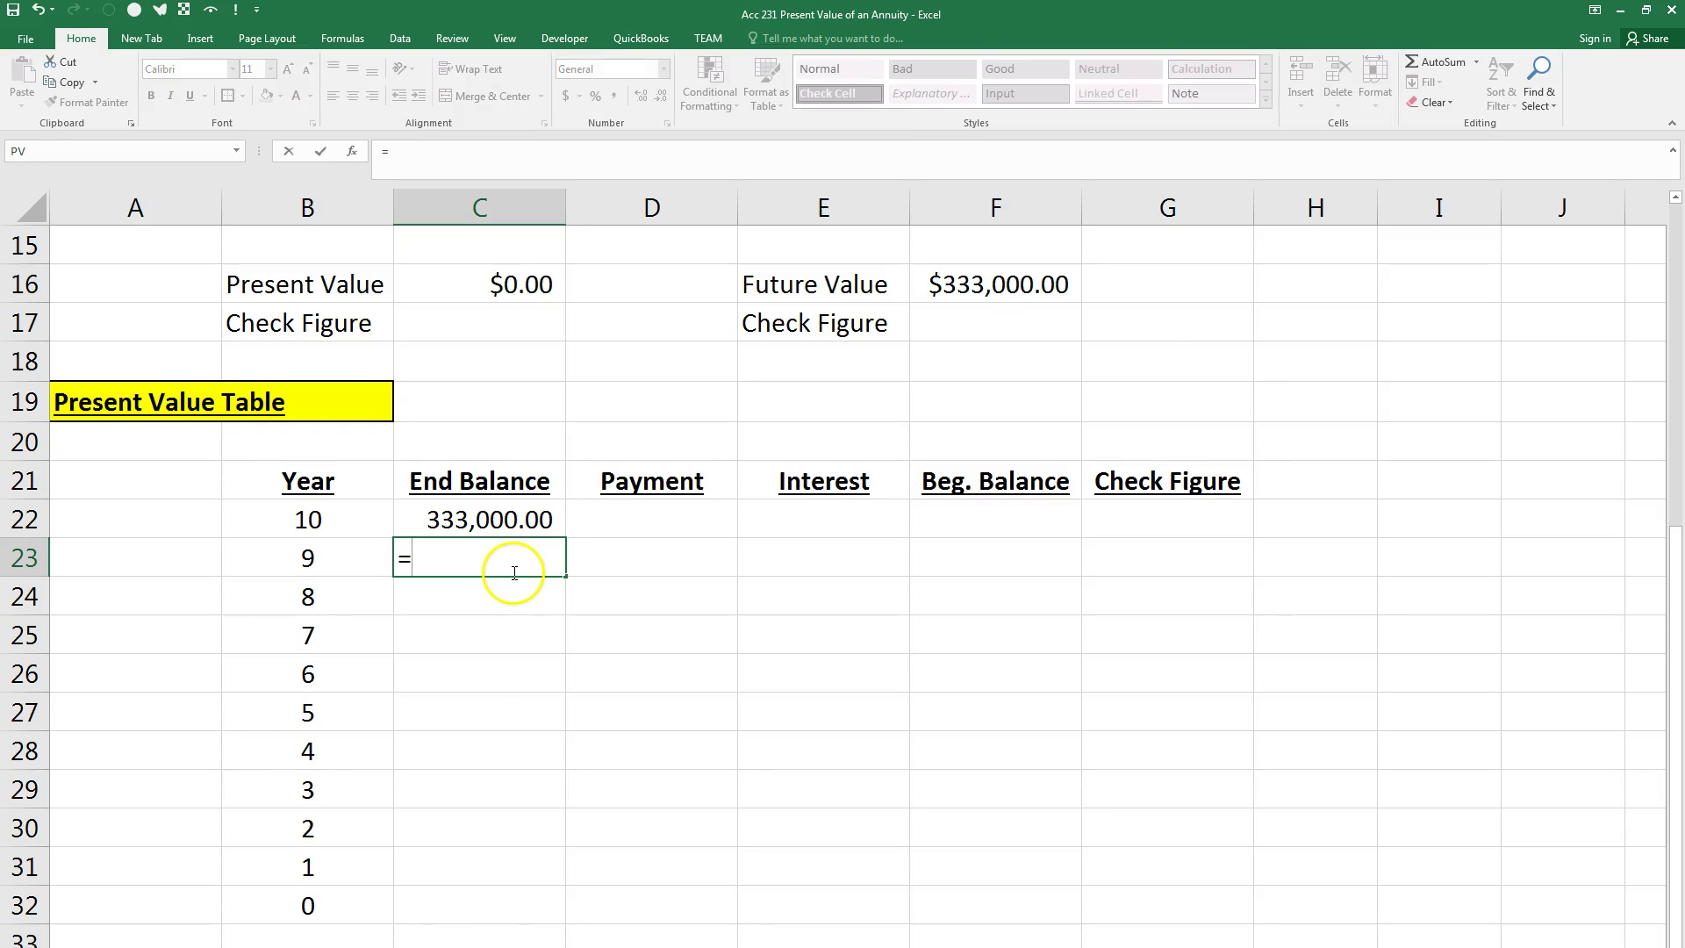
click(1009, 513)
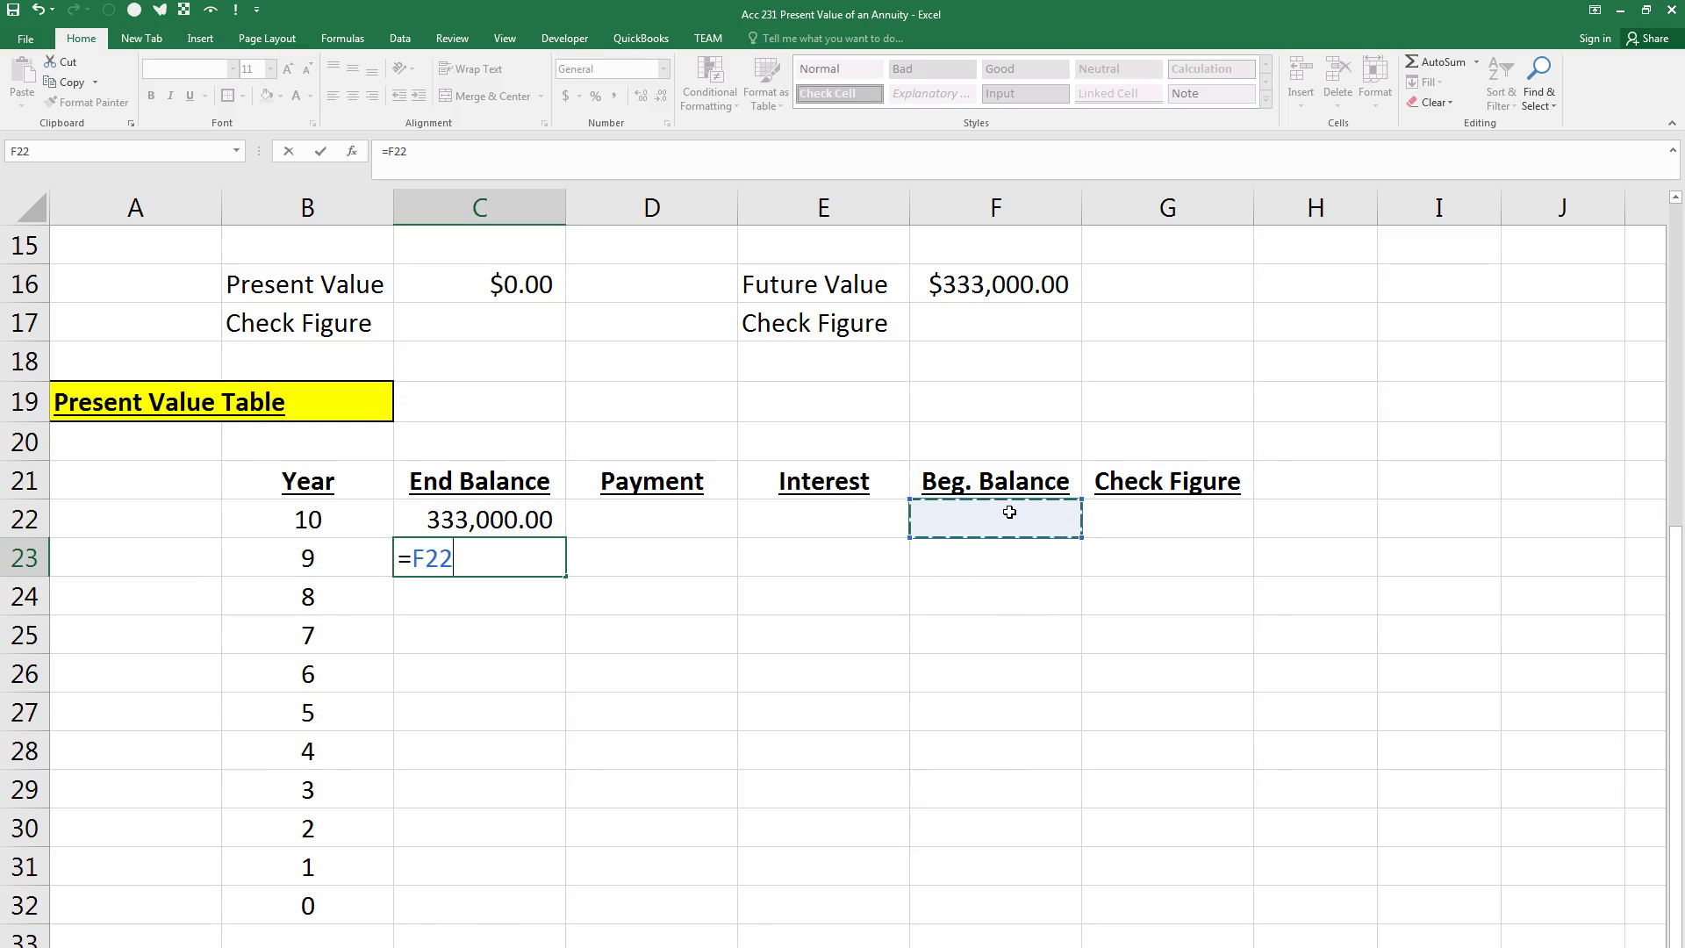
key(Return)
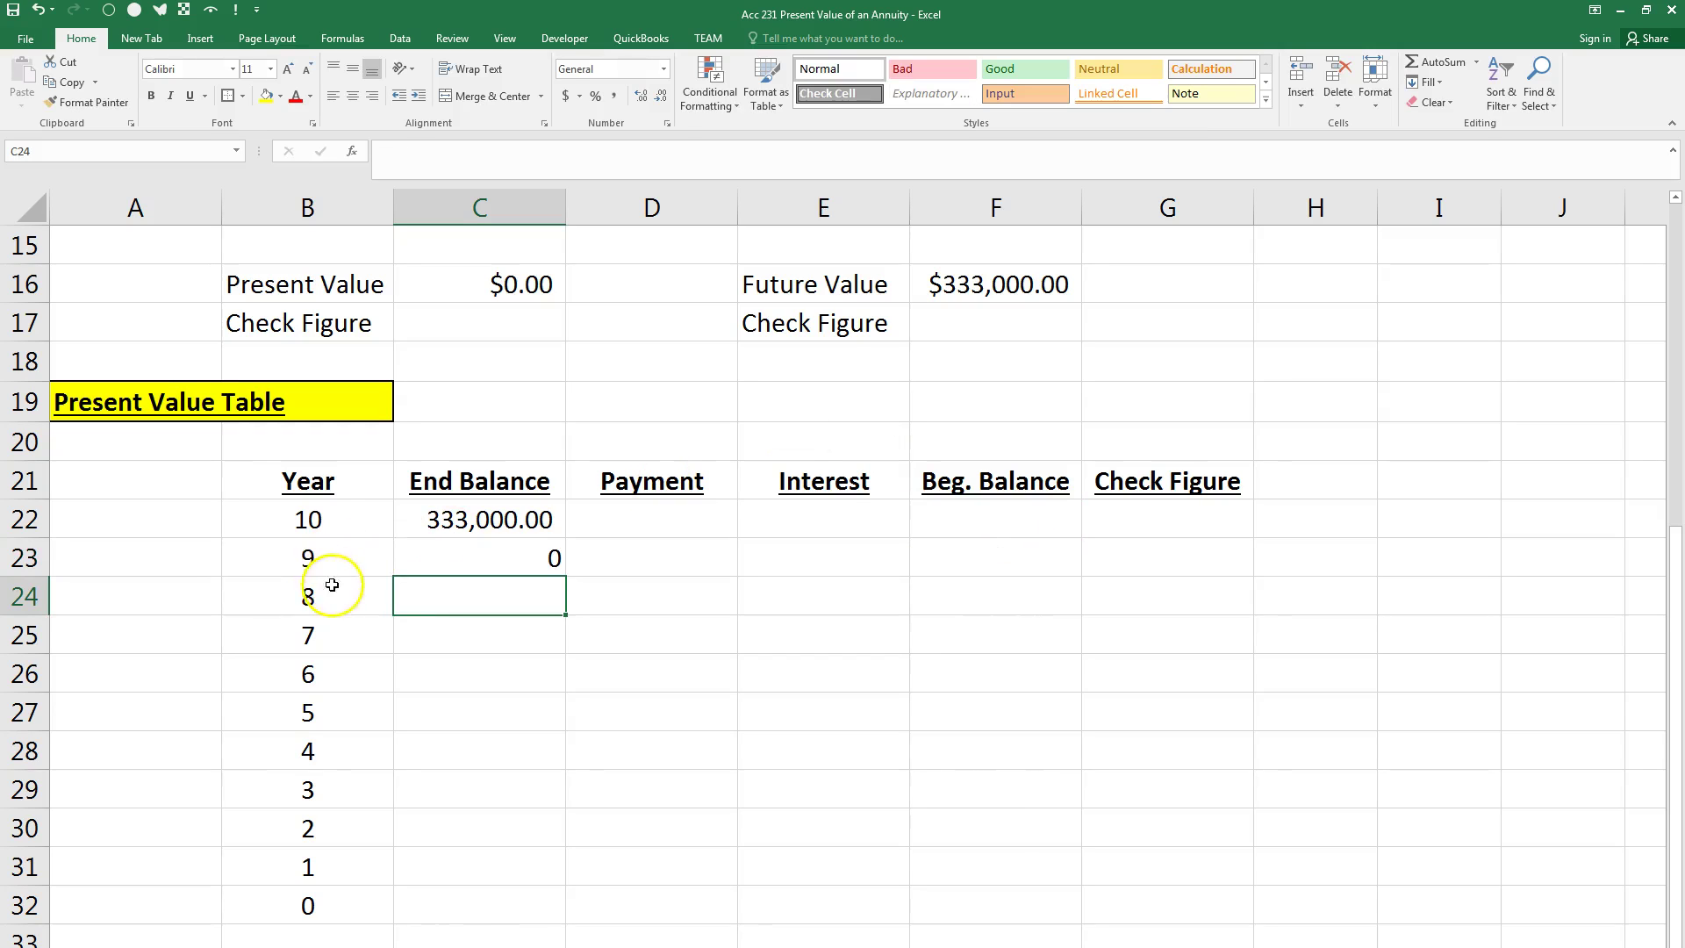
Step: Apply comma style to C23, fill its formula down the End Balance column to C32, and check the column's formulas
click(441, 548)
click(613, 95)
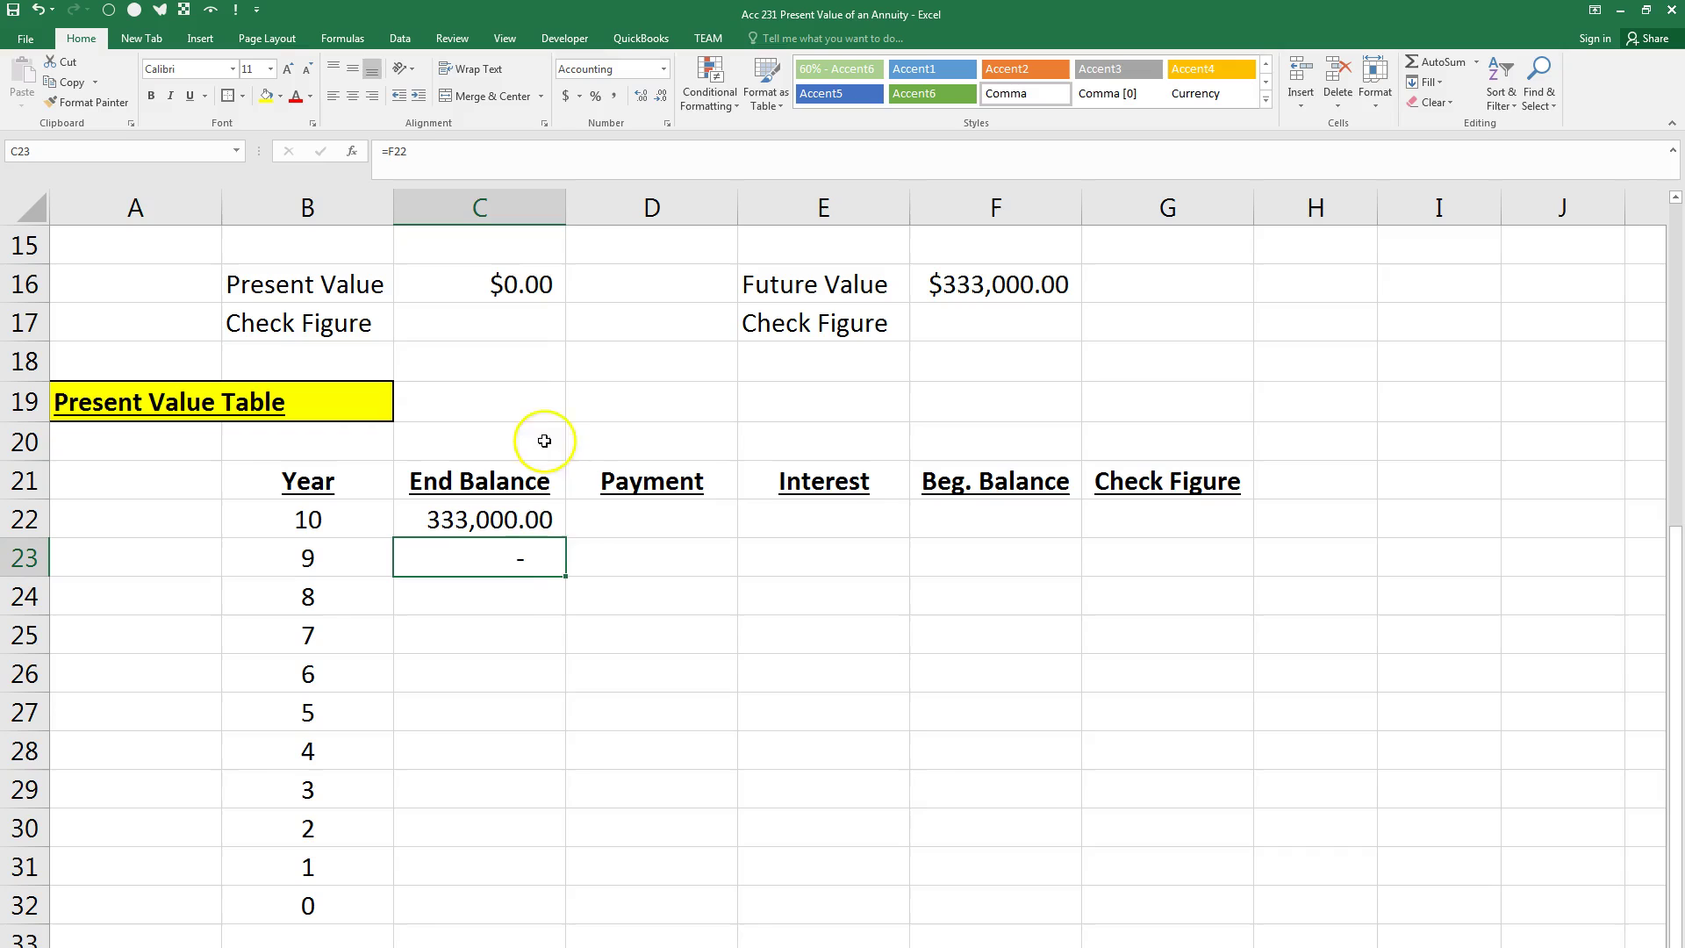
double_click(564, 580)
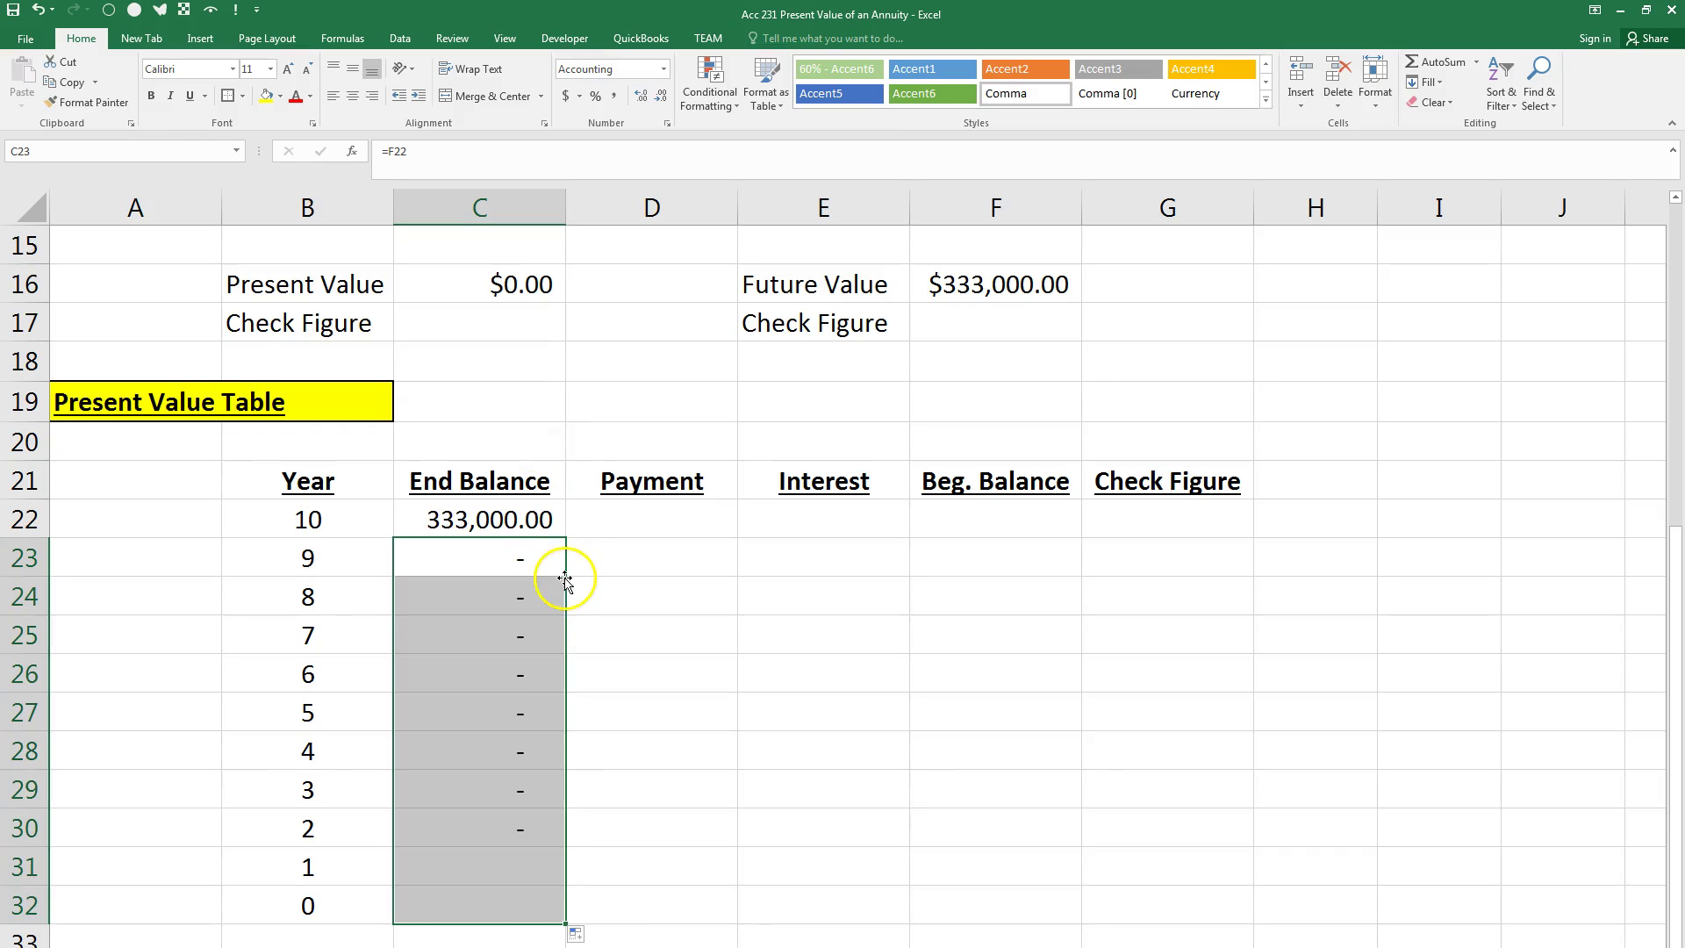
click(520, 524)
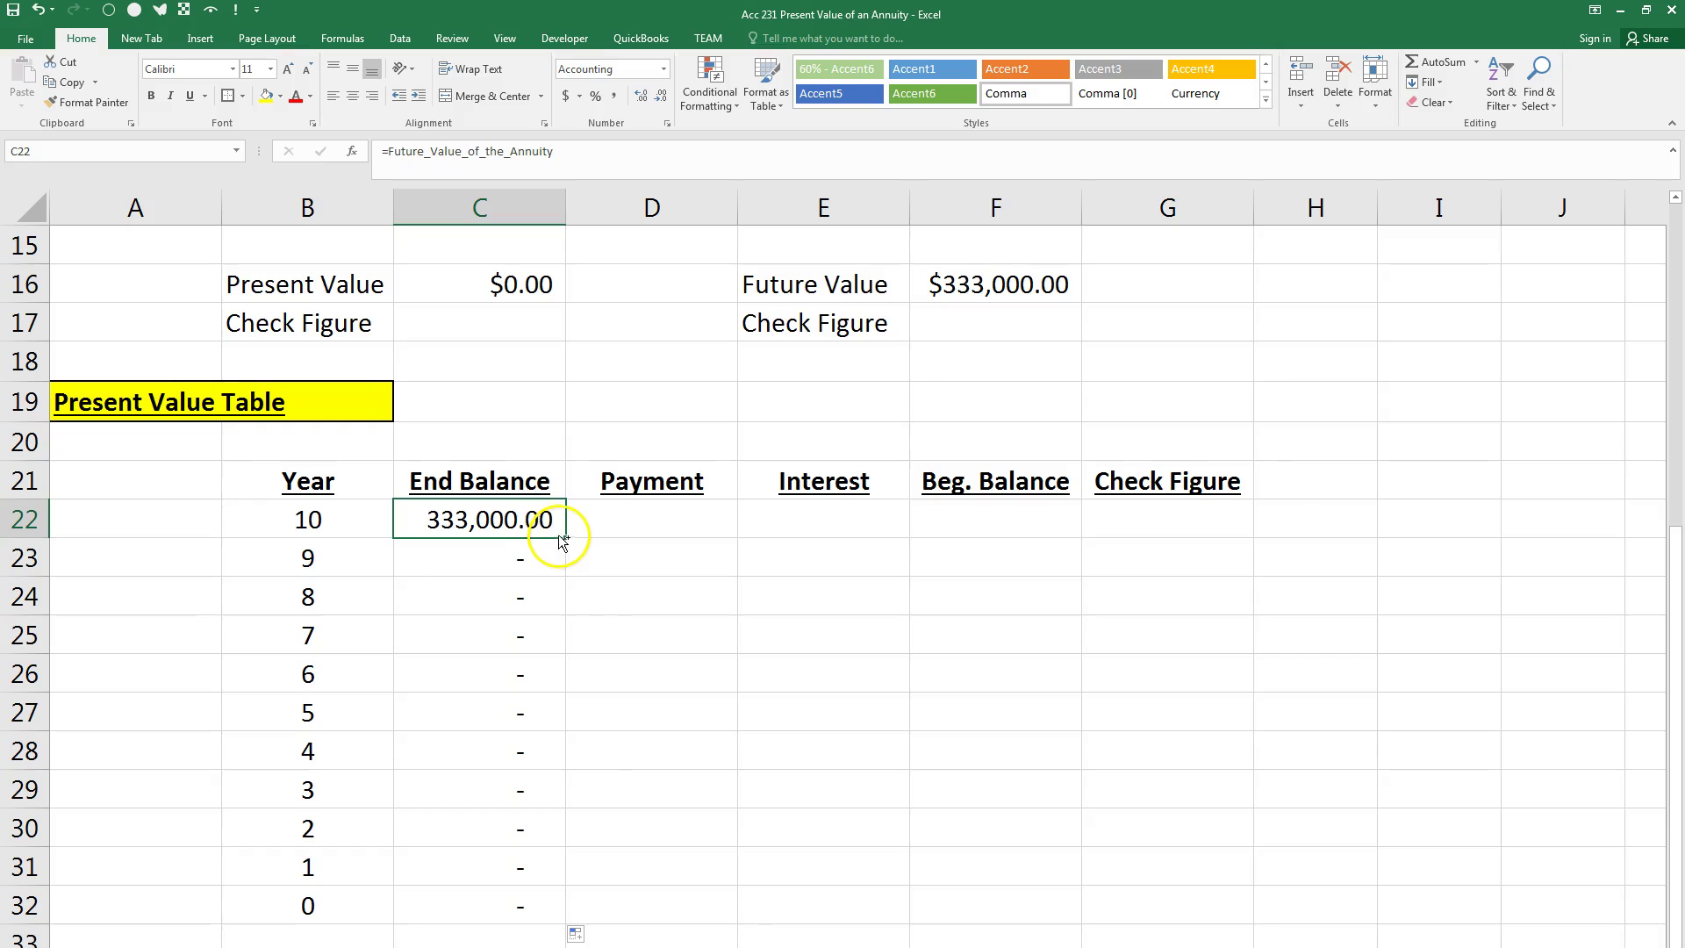
key(ctrl+grave)
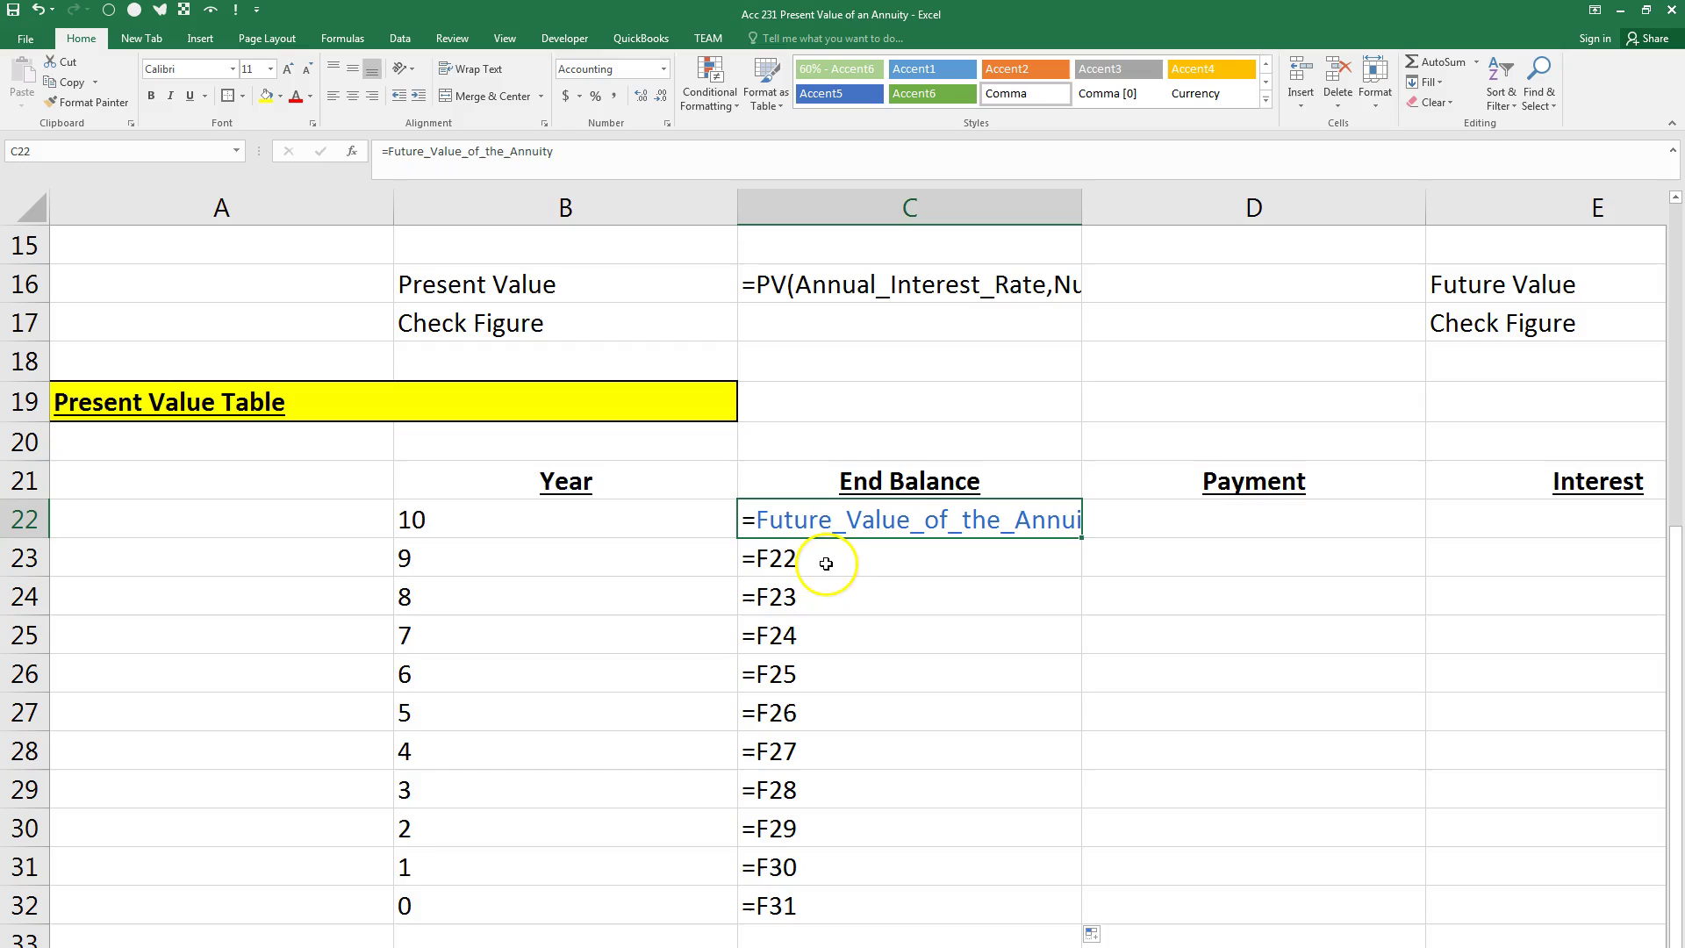
key(ctrl+grave)
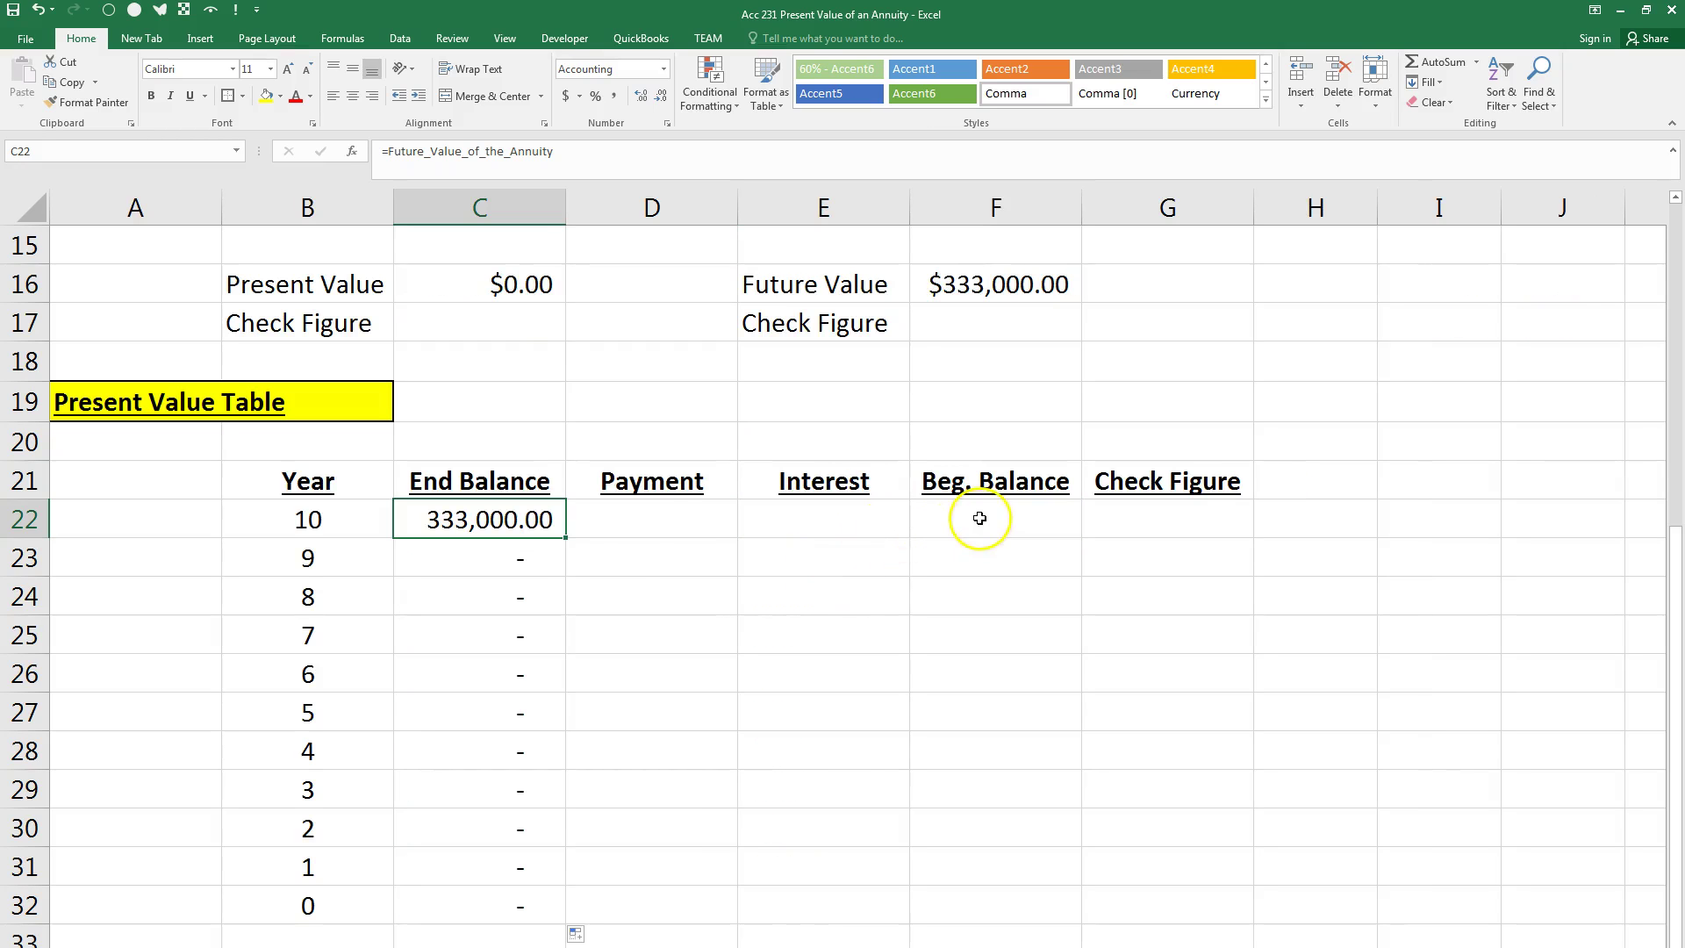
Step: Link the year 10 Payment in D22 to the Annual Annuity Payment in E10 and apply comma style
click(643, 512)
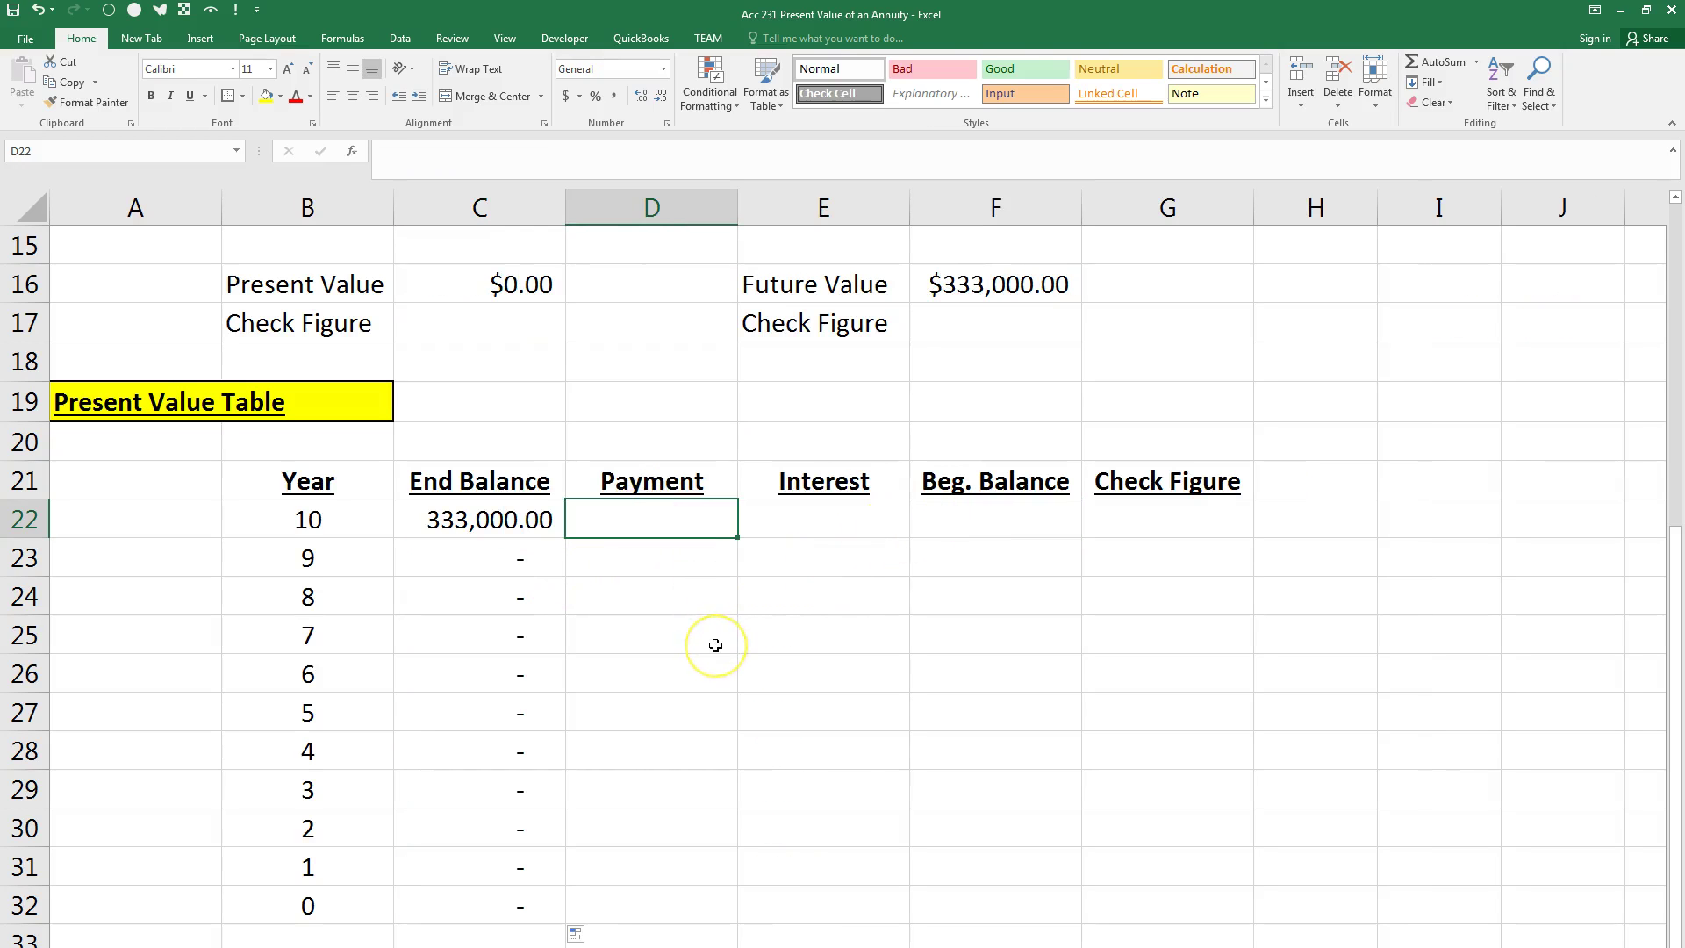
text(=)
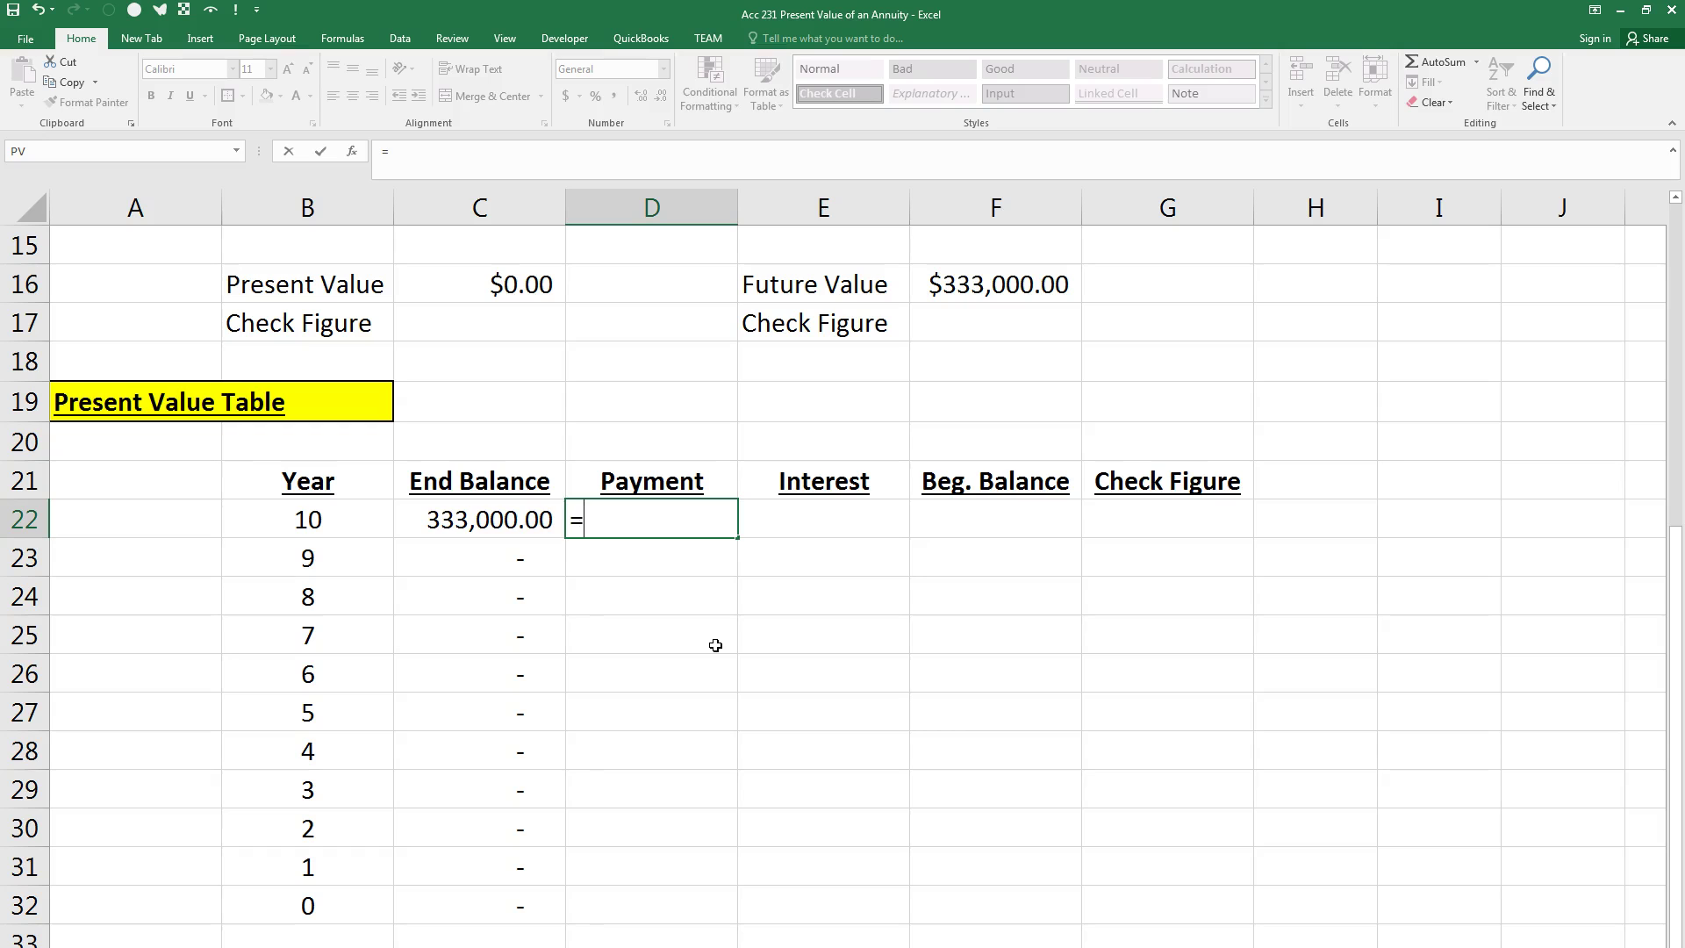
scroll(715, 645, up, 4)
click(797, 594)
scroll(800, 593, down, 4)
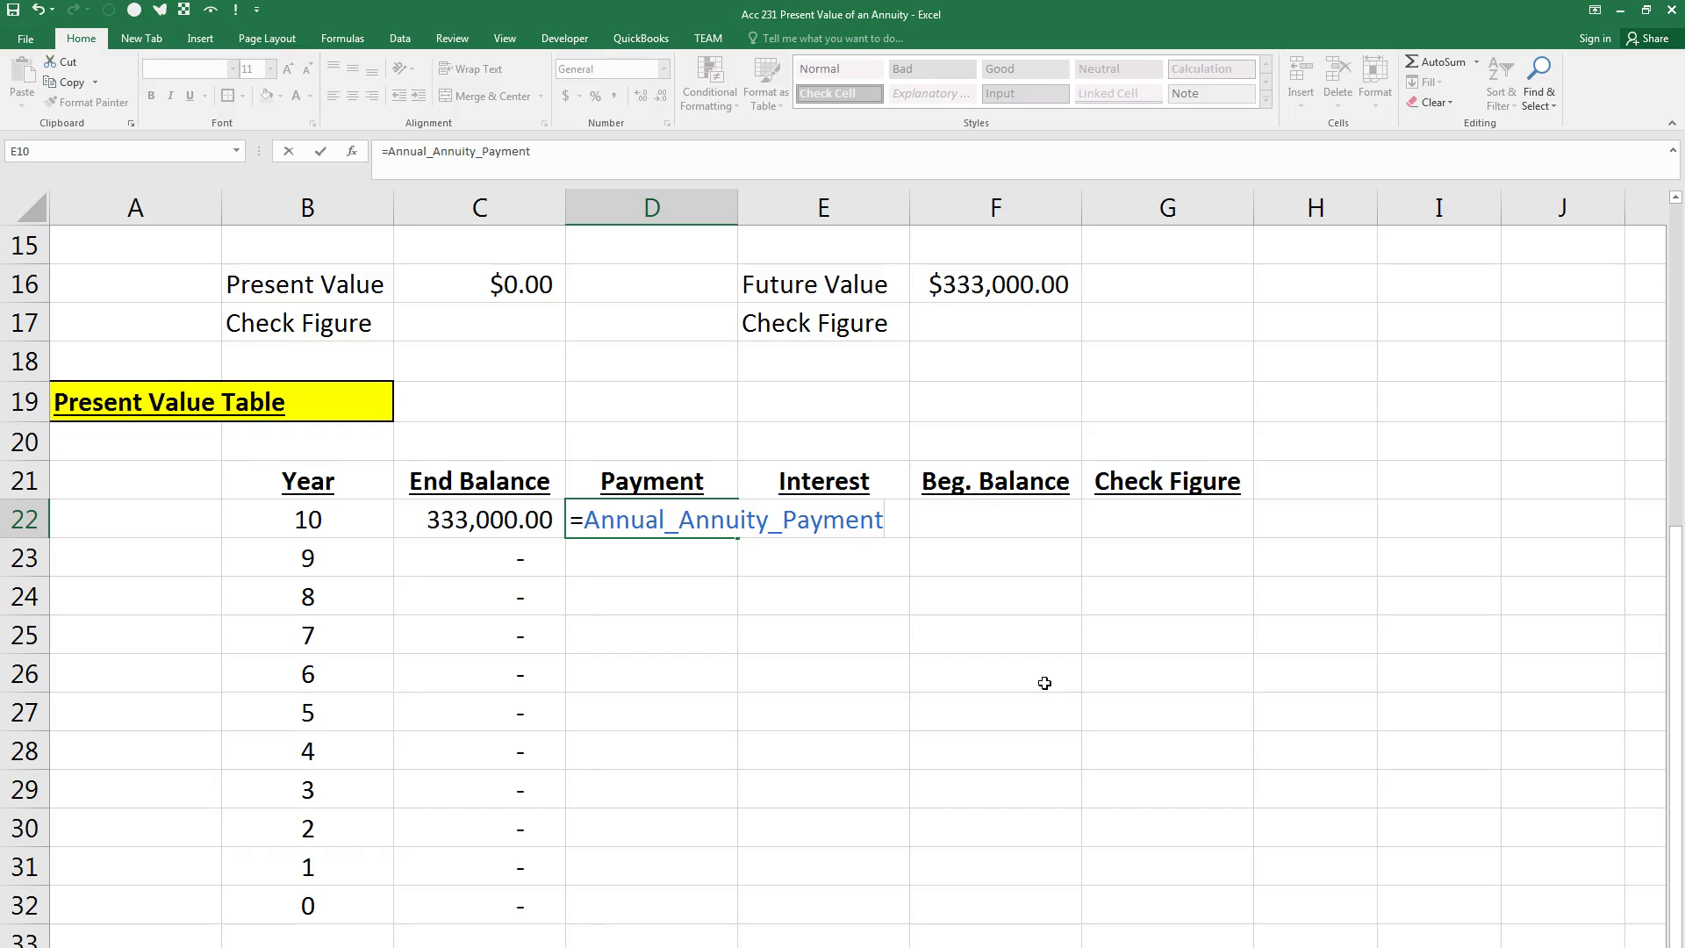
key(Return)
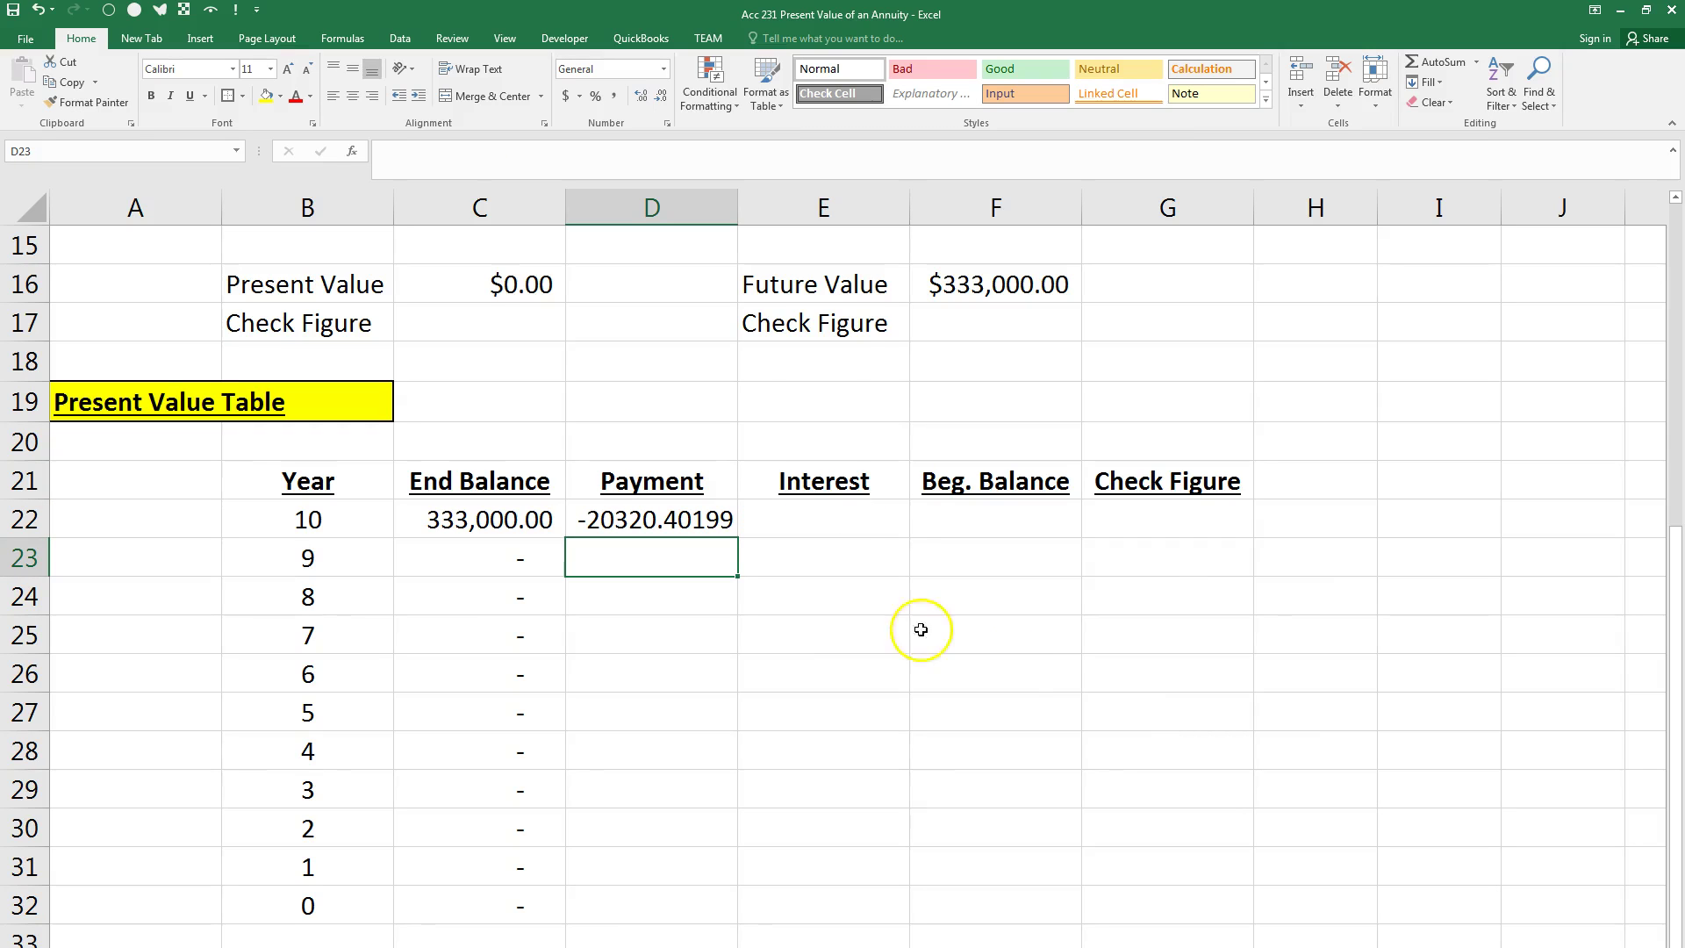
click(672, 517)
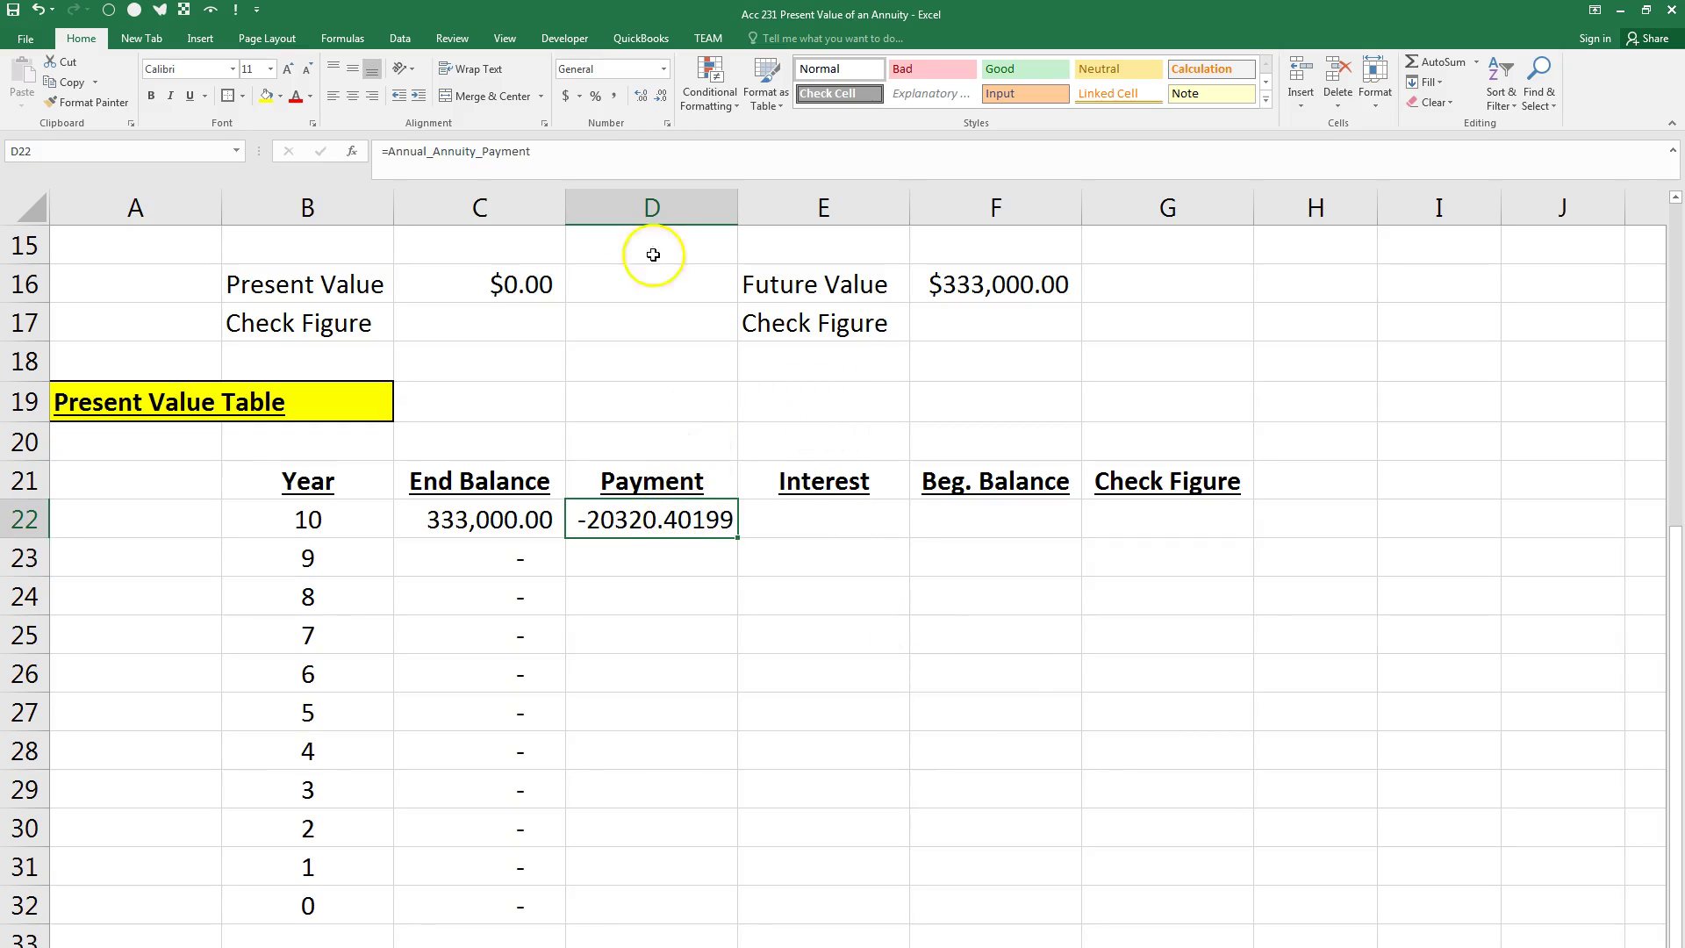
click(615, 96)
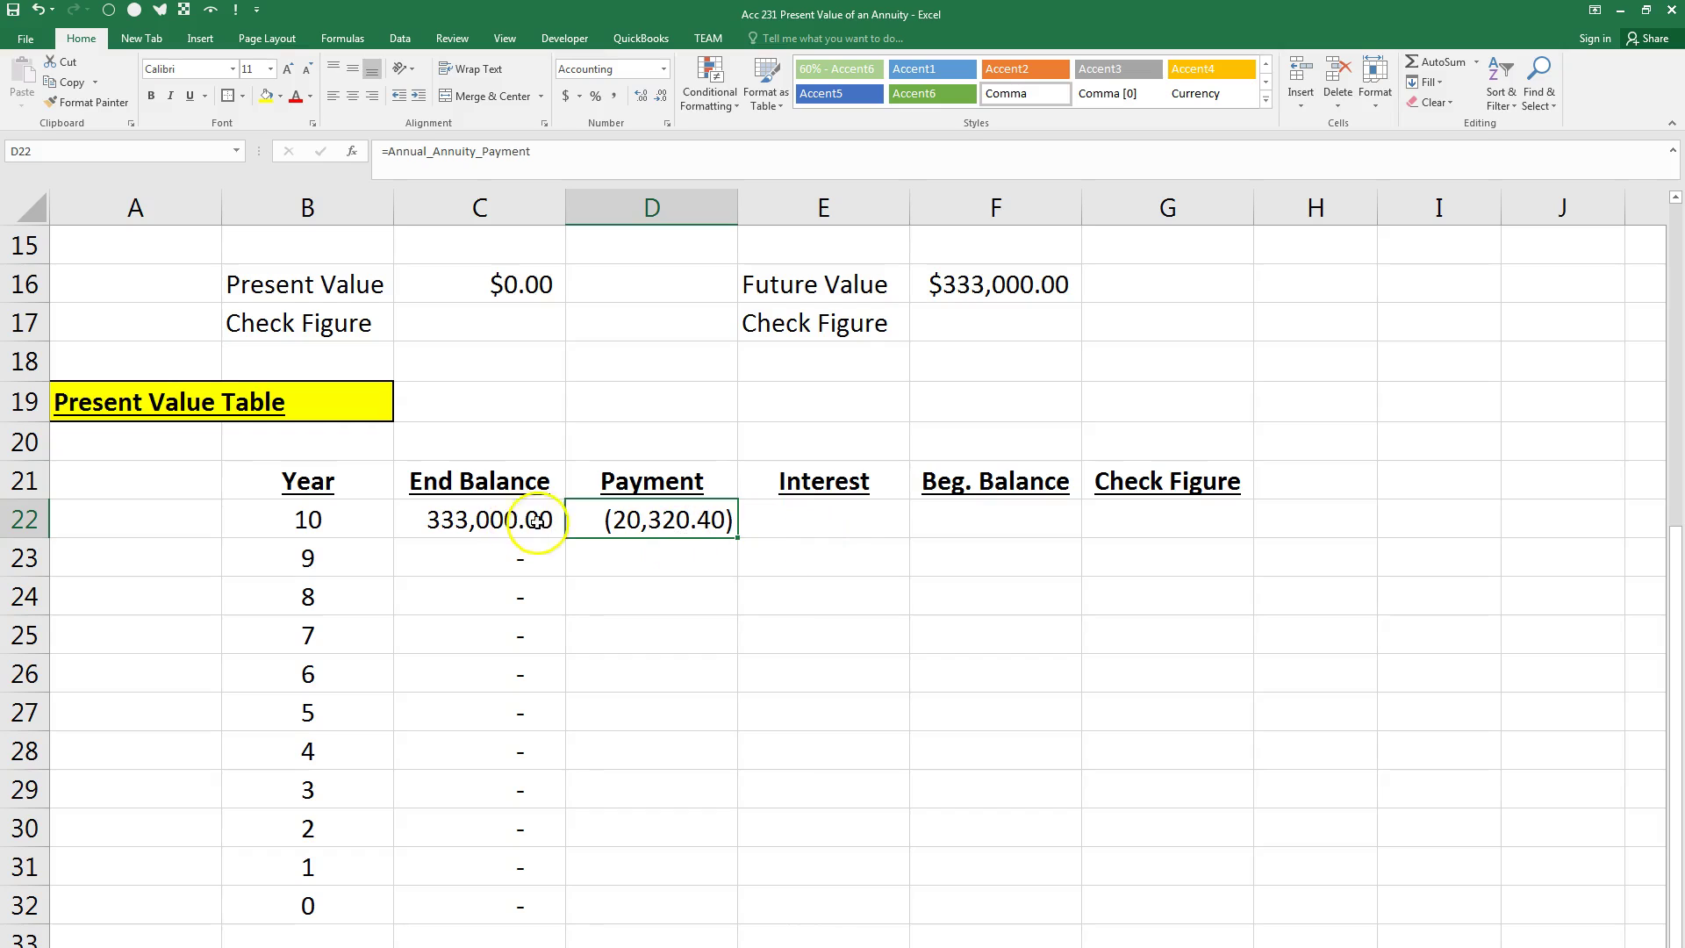
Step: Enter =(C22+D22) as the year 10 Beg. Balance in F22
click(983, 526)
text(=()
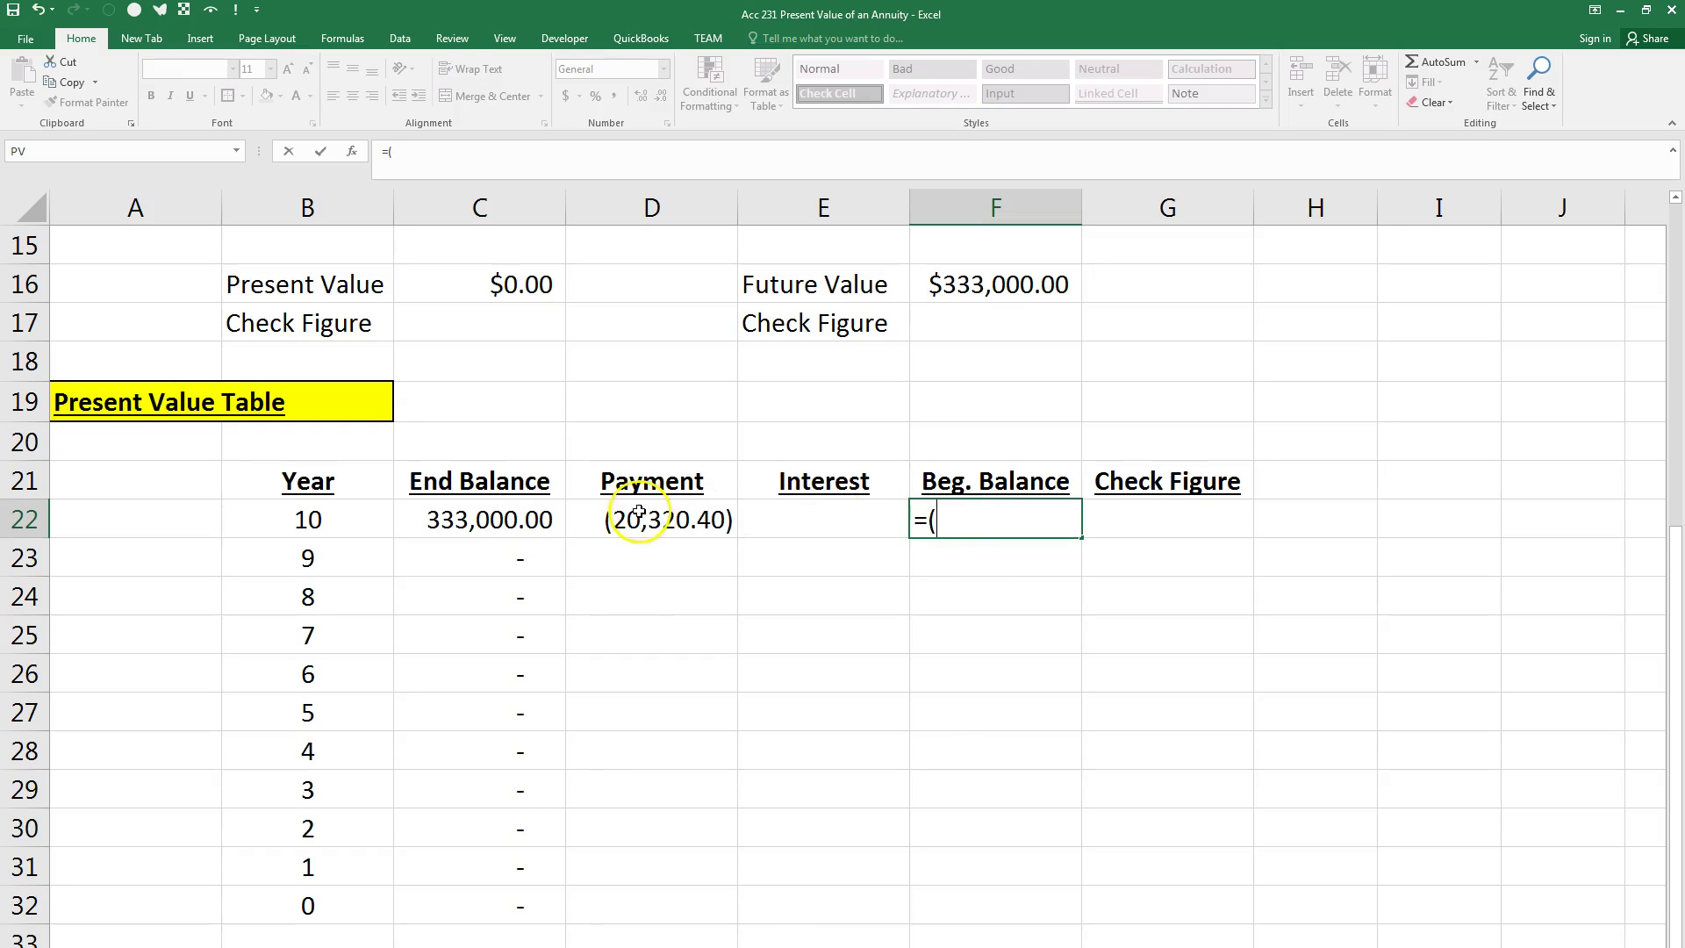
click(505, 525)
text(+)
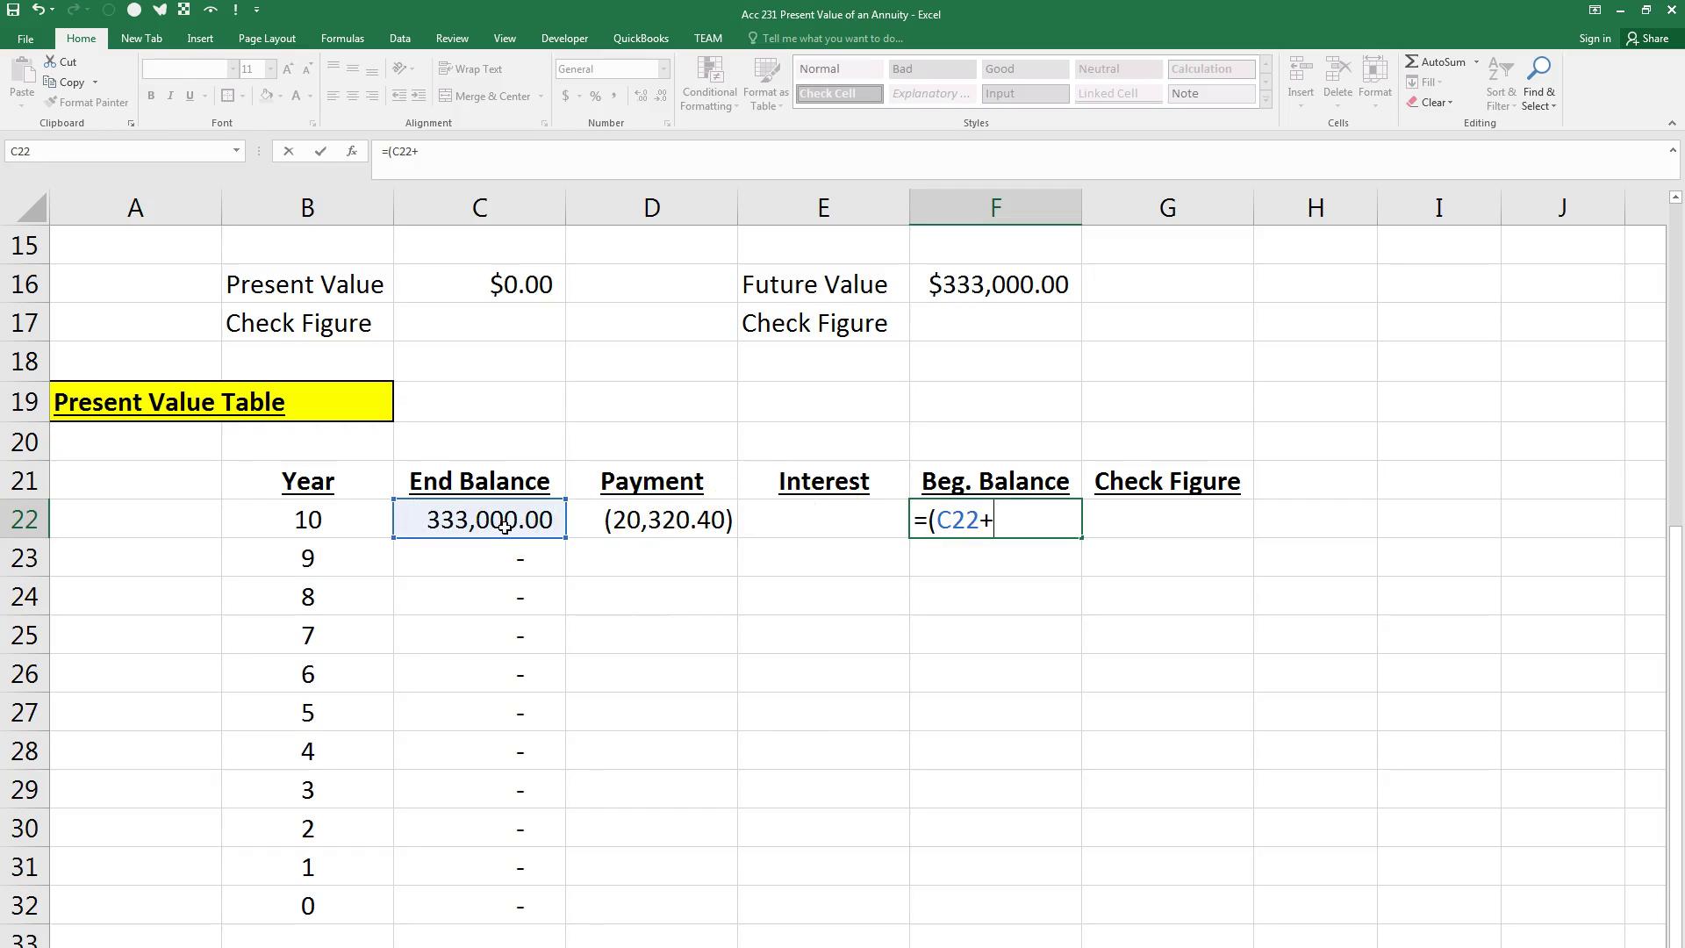
click(608, 520)
text())
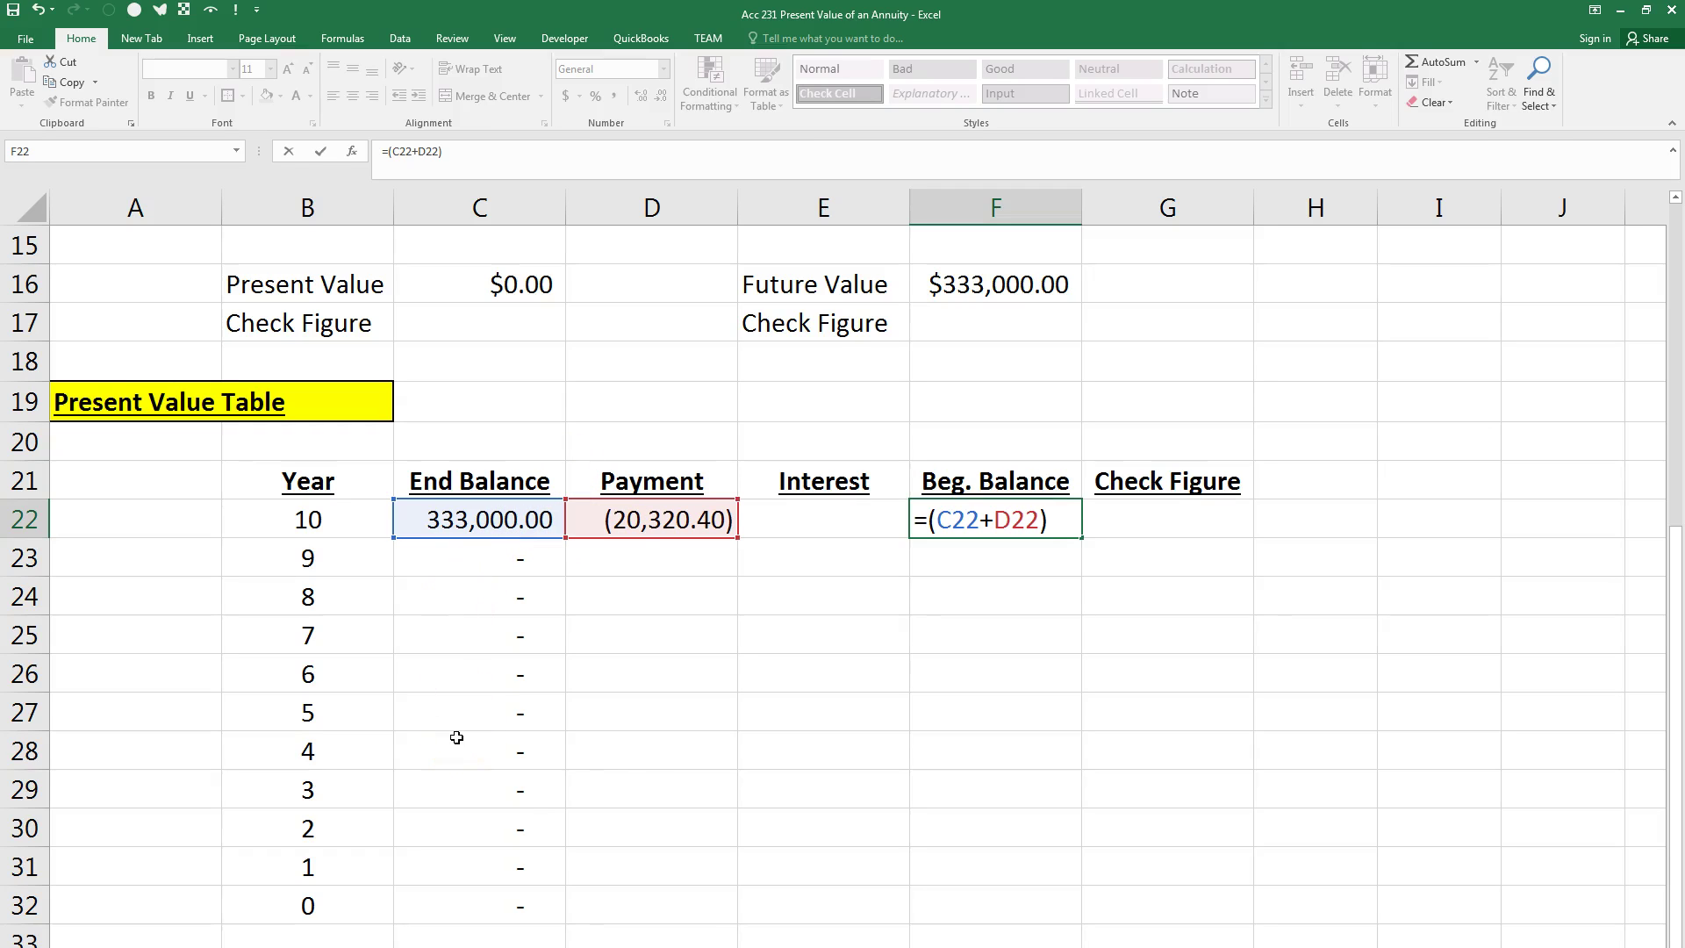
key(Return)
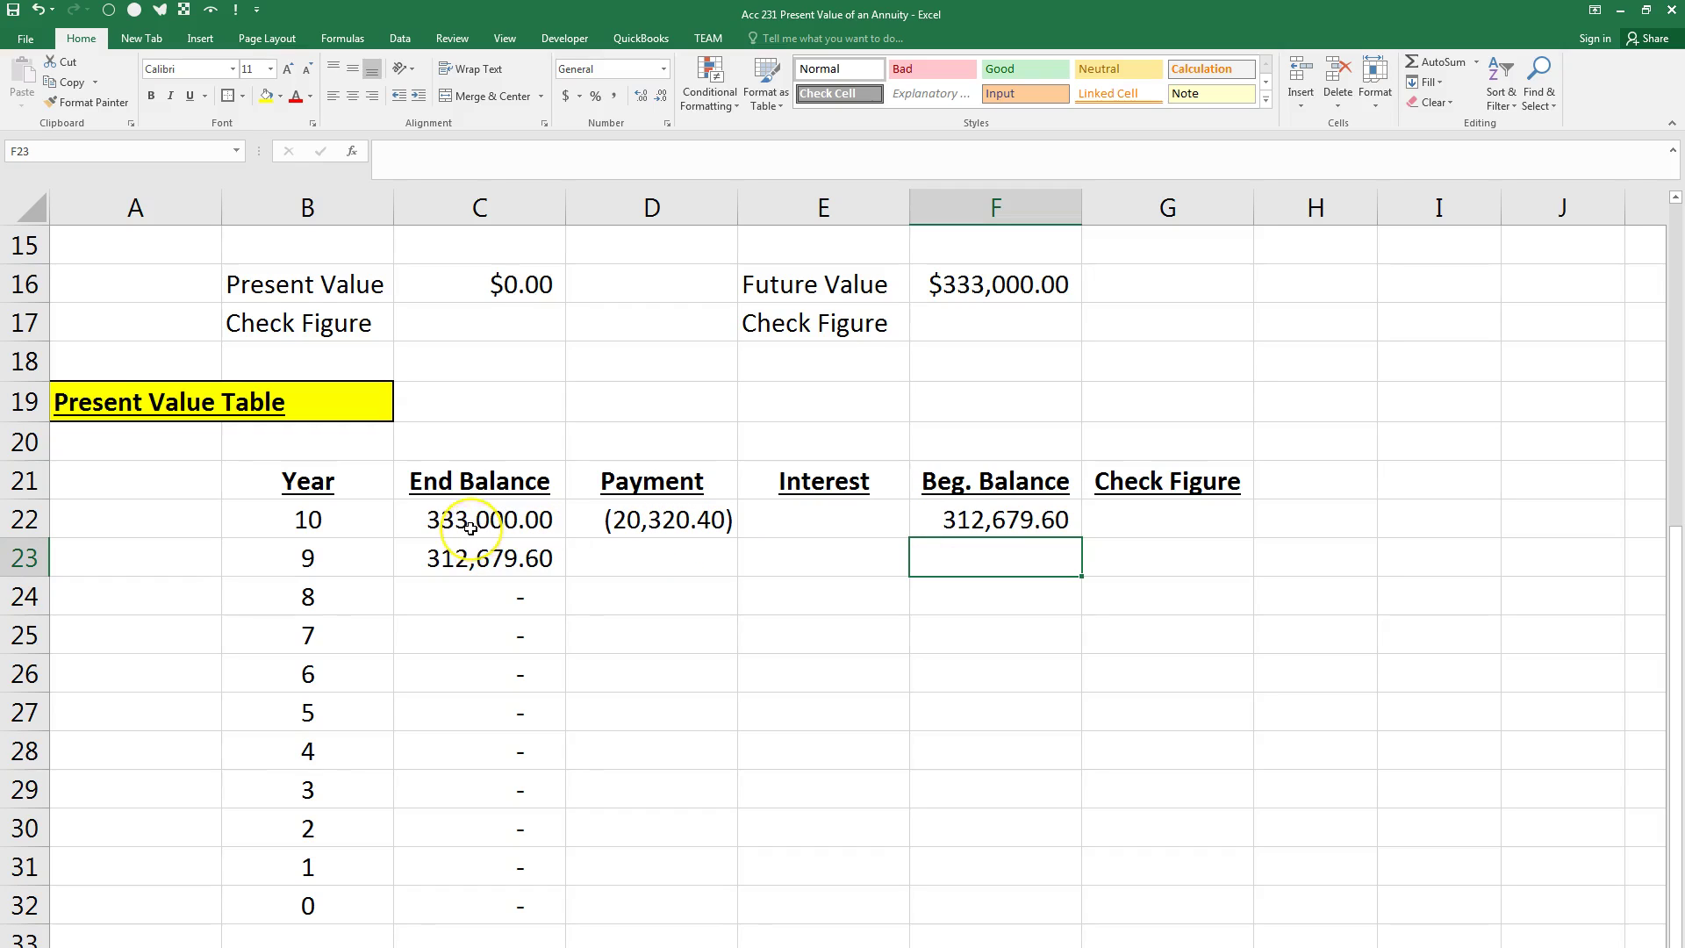
Step: Extend the F22 formula to discount by the interest rate, making it =(C22+D22)/(1+Annual_Interest_Rate)
click(1001, 525)
double_click(1000, 525)
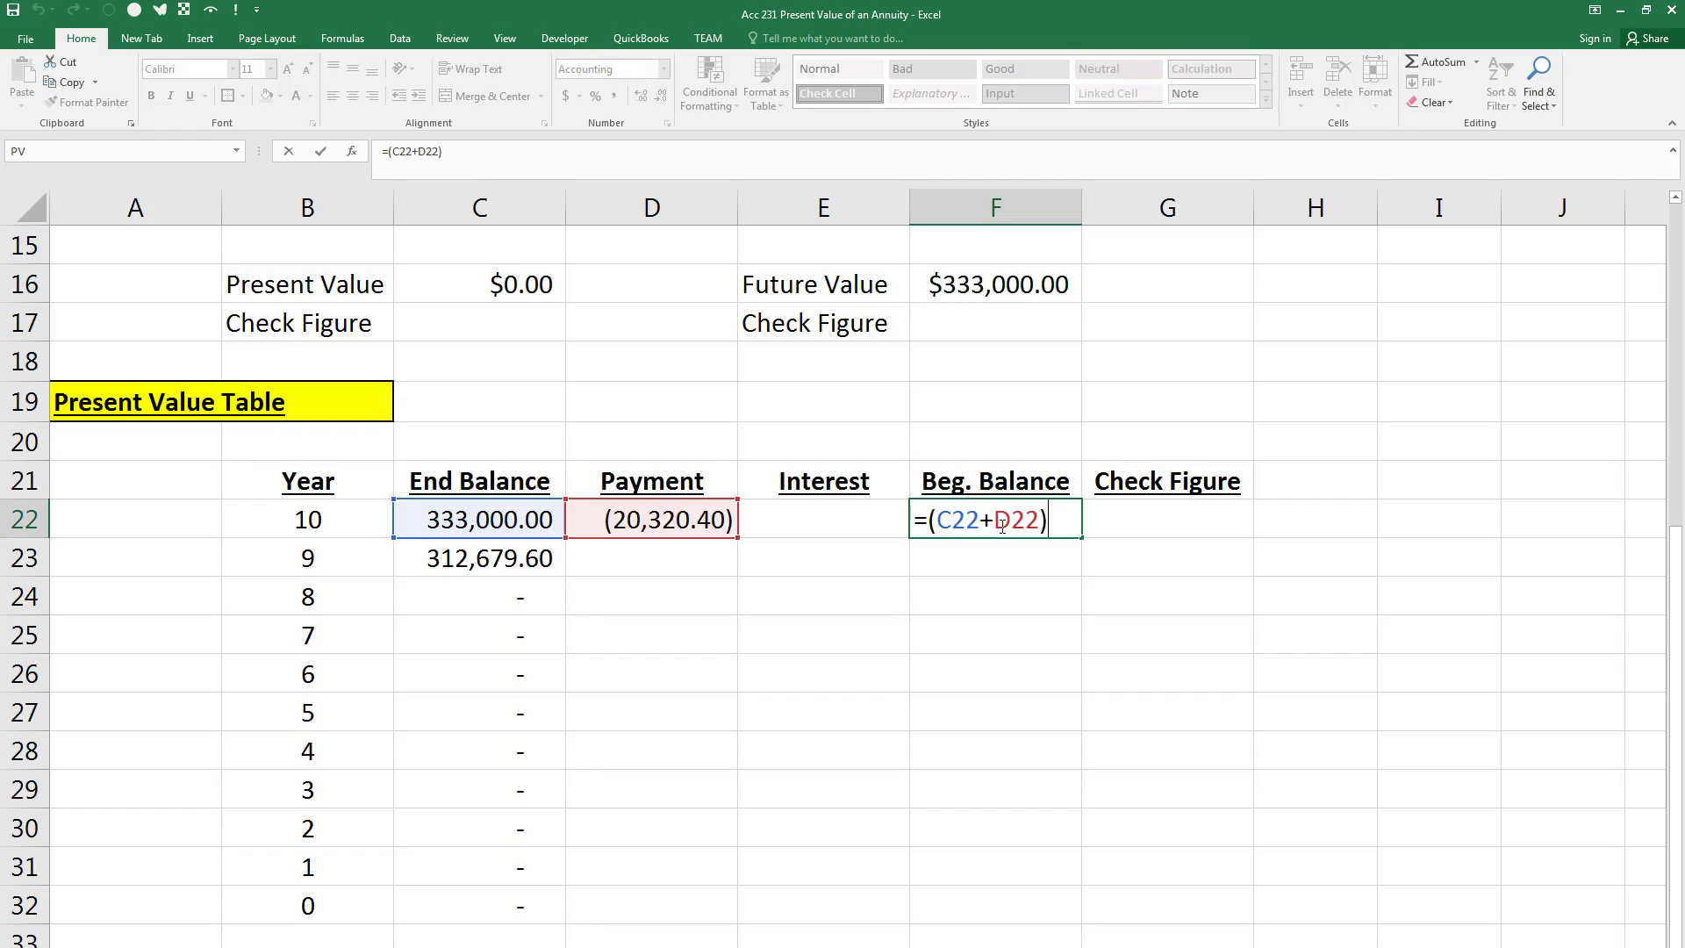
text(/(1+)
scroll(1027, 533, up, 3)
click(882, 369)
scroll(1189, 560, down, 1)
text())
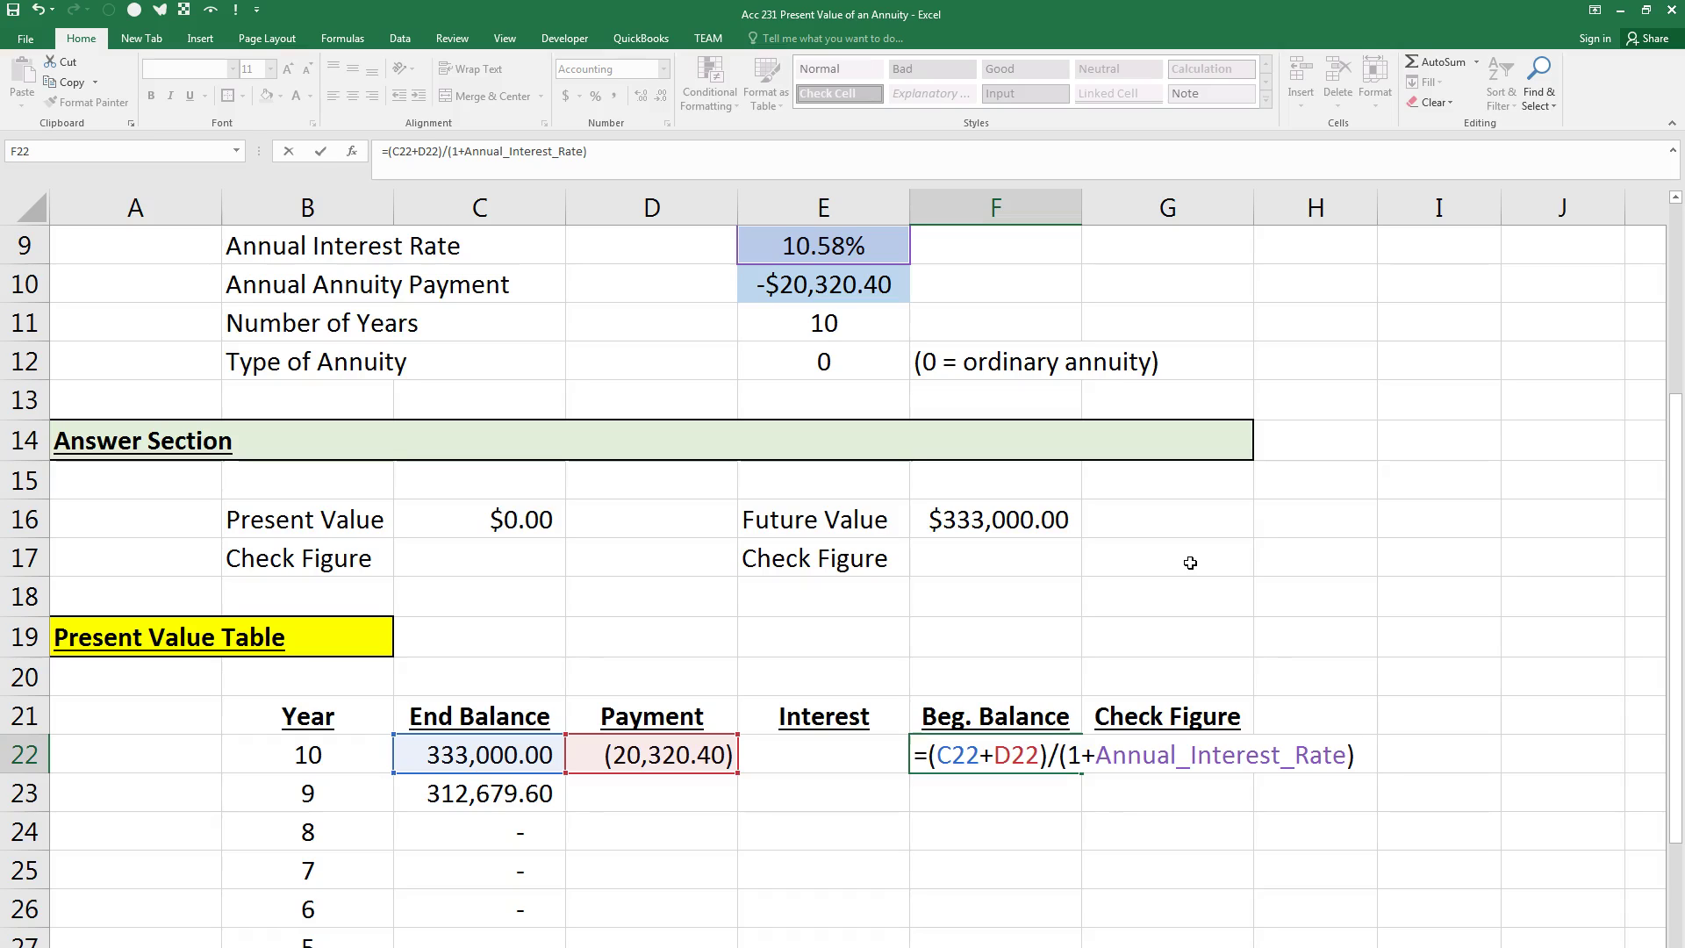
key(Return)
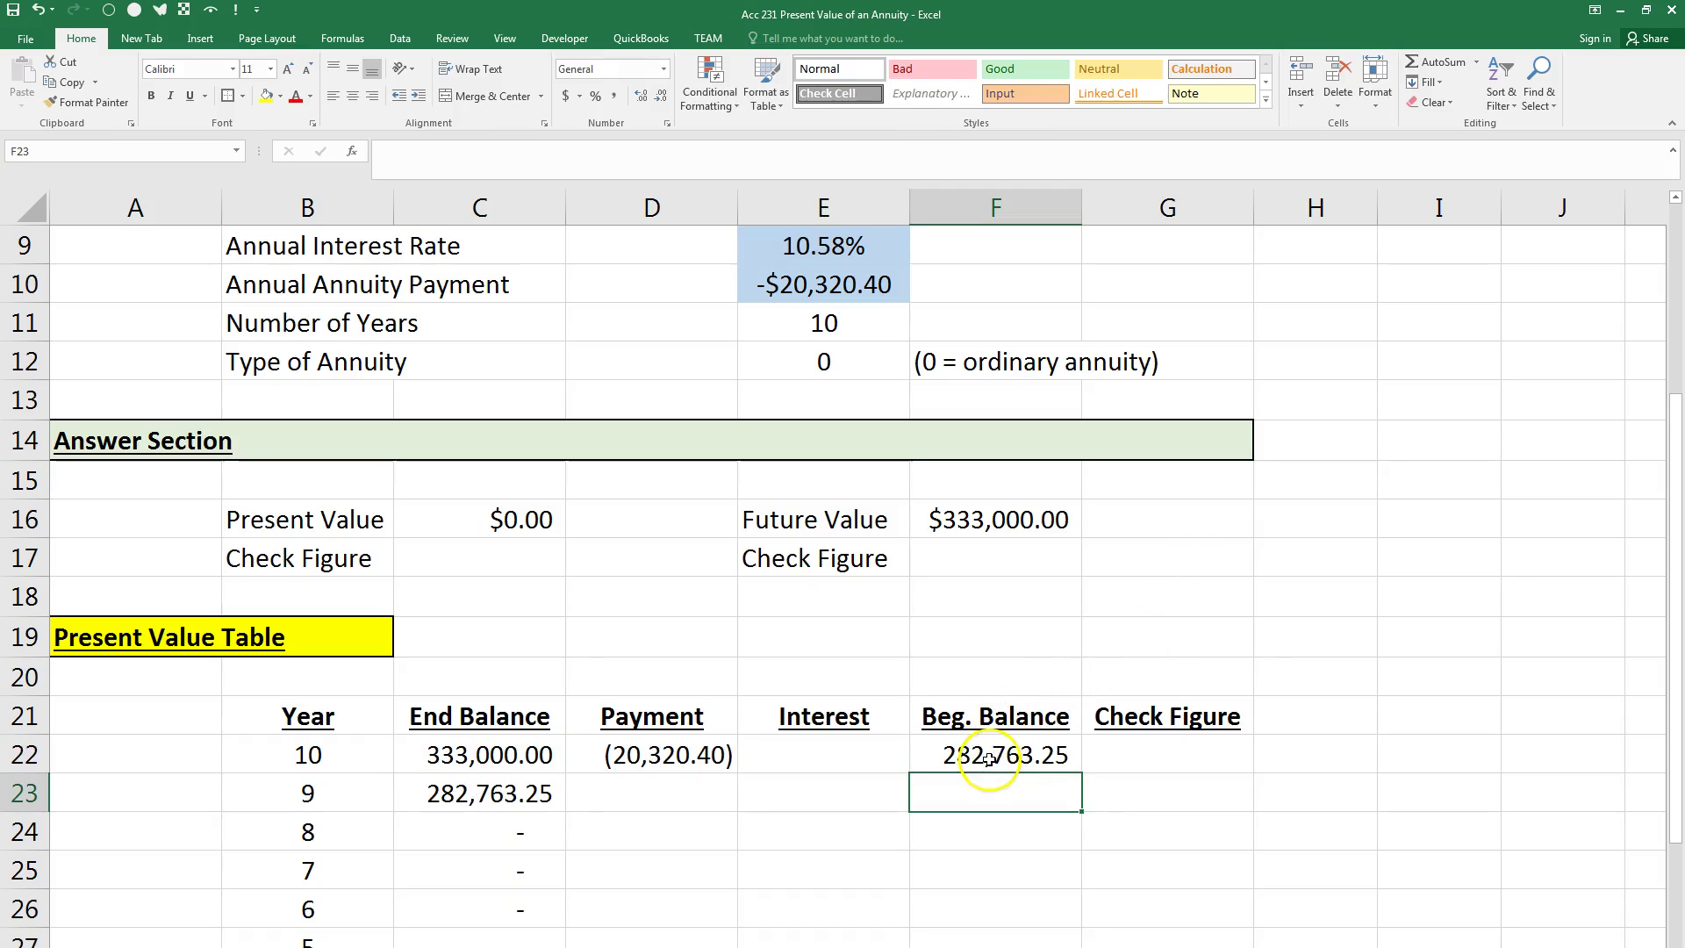
Step: Calculate the year 10 Interest in E22 with =-F22*Annual_Interest_Rate and apply comma style
click(825, 753)
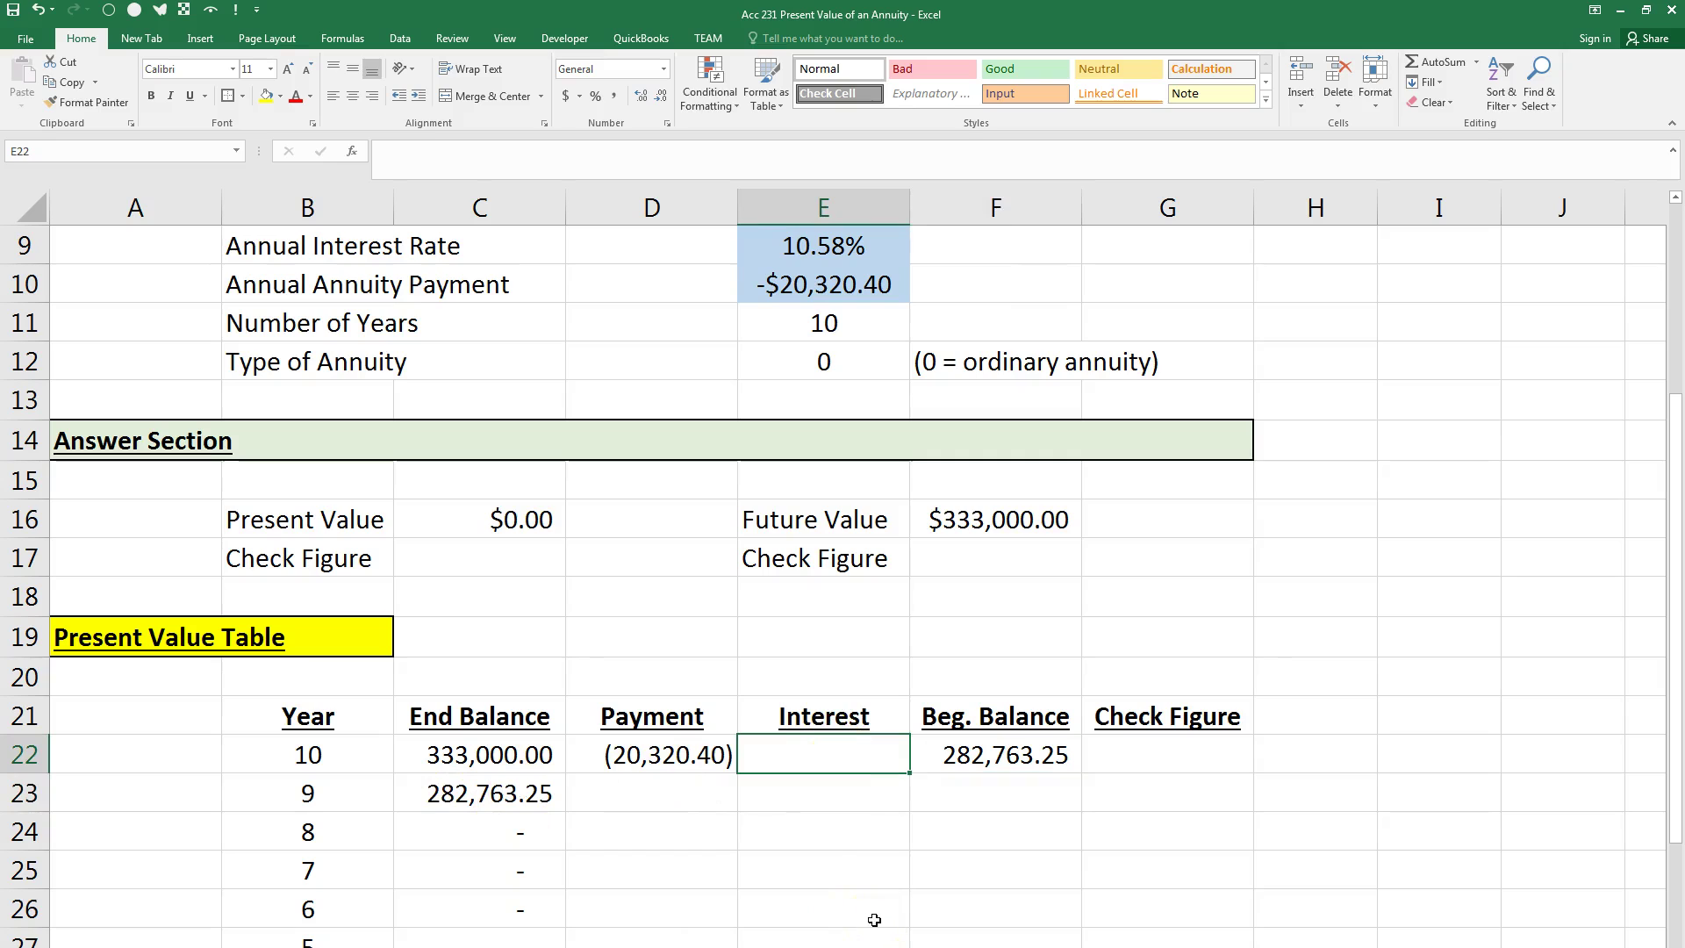
text(=)
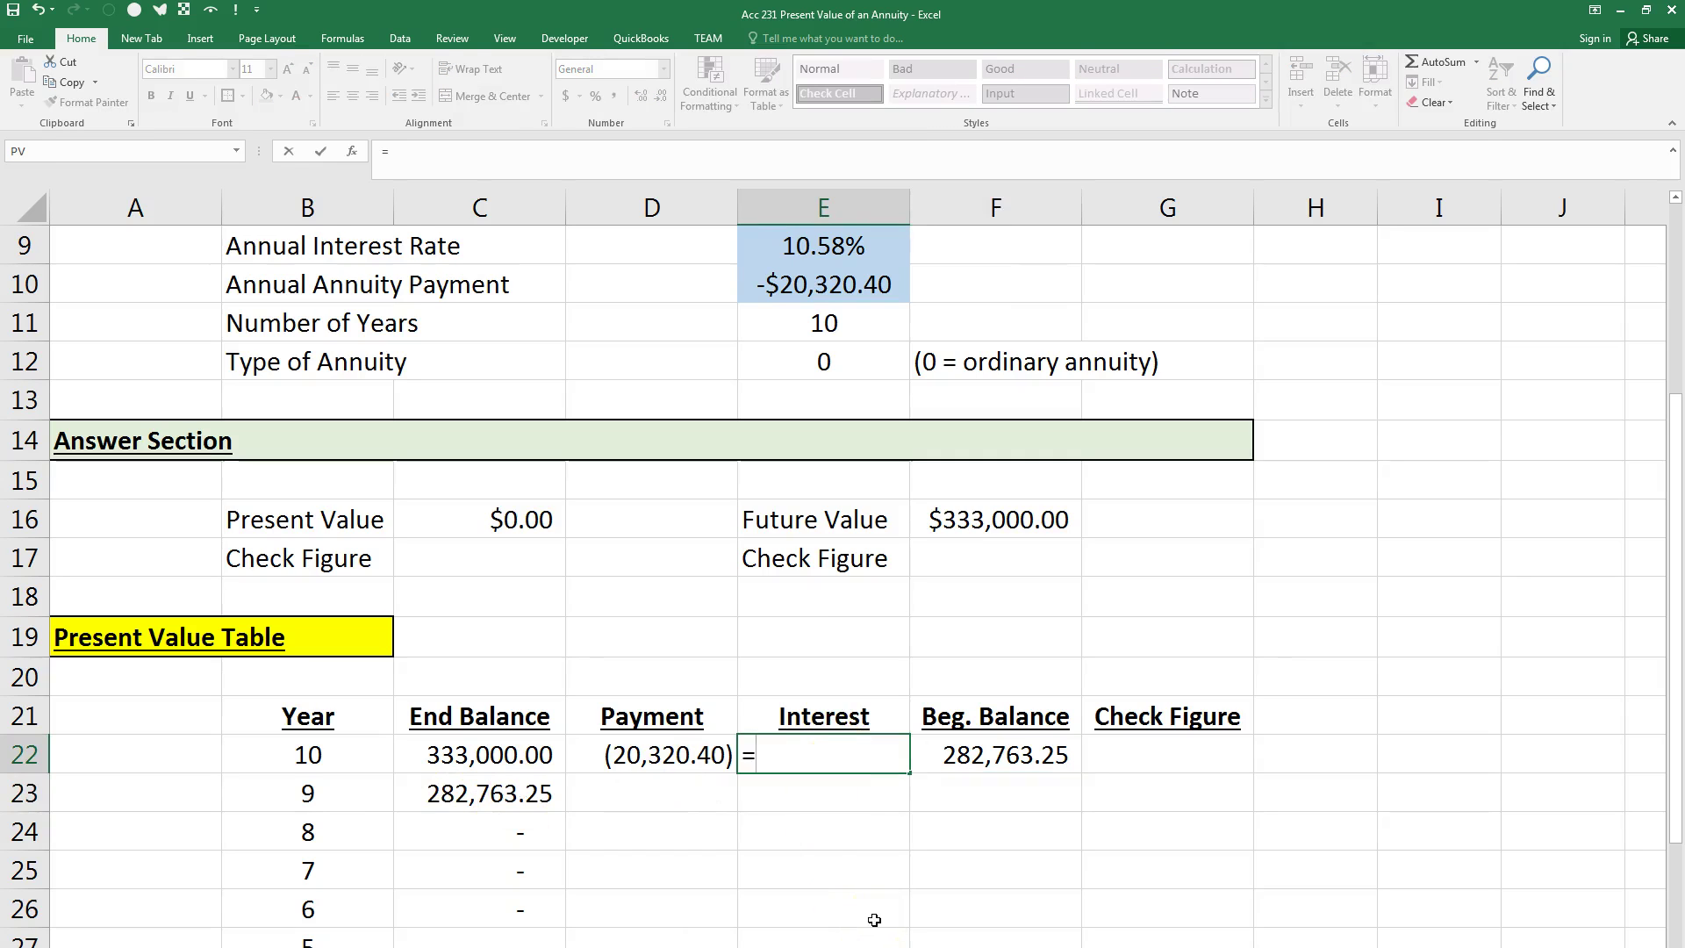
click(983, 756)
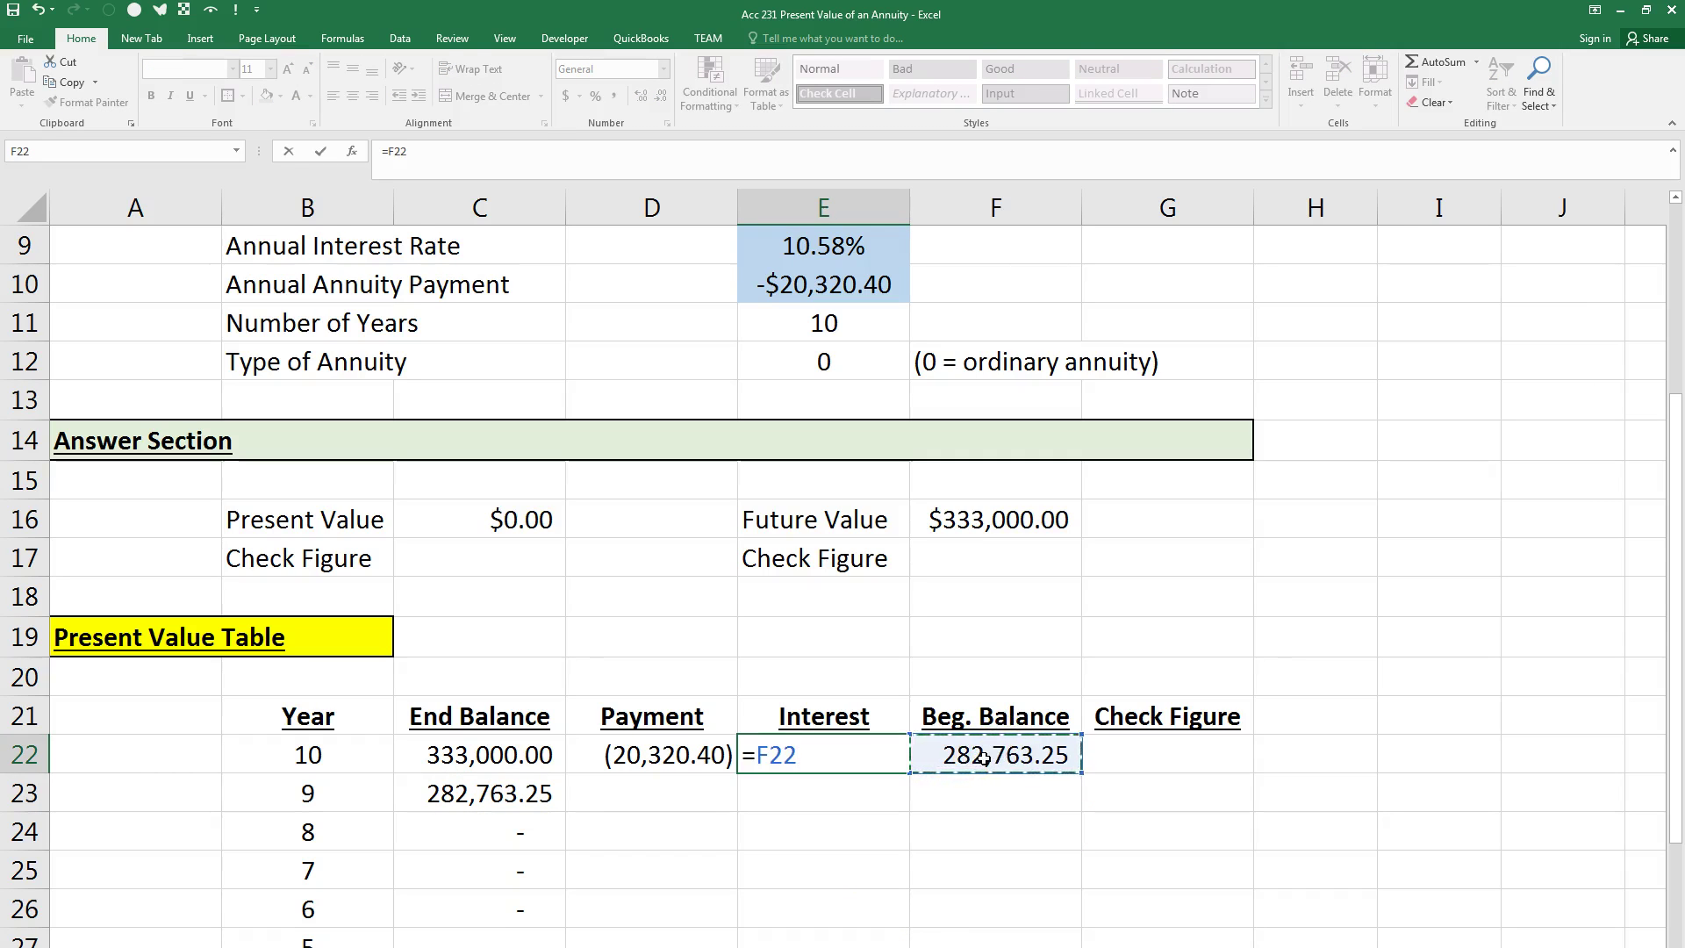
text(*)
scroll(850, 662, up, 3)
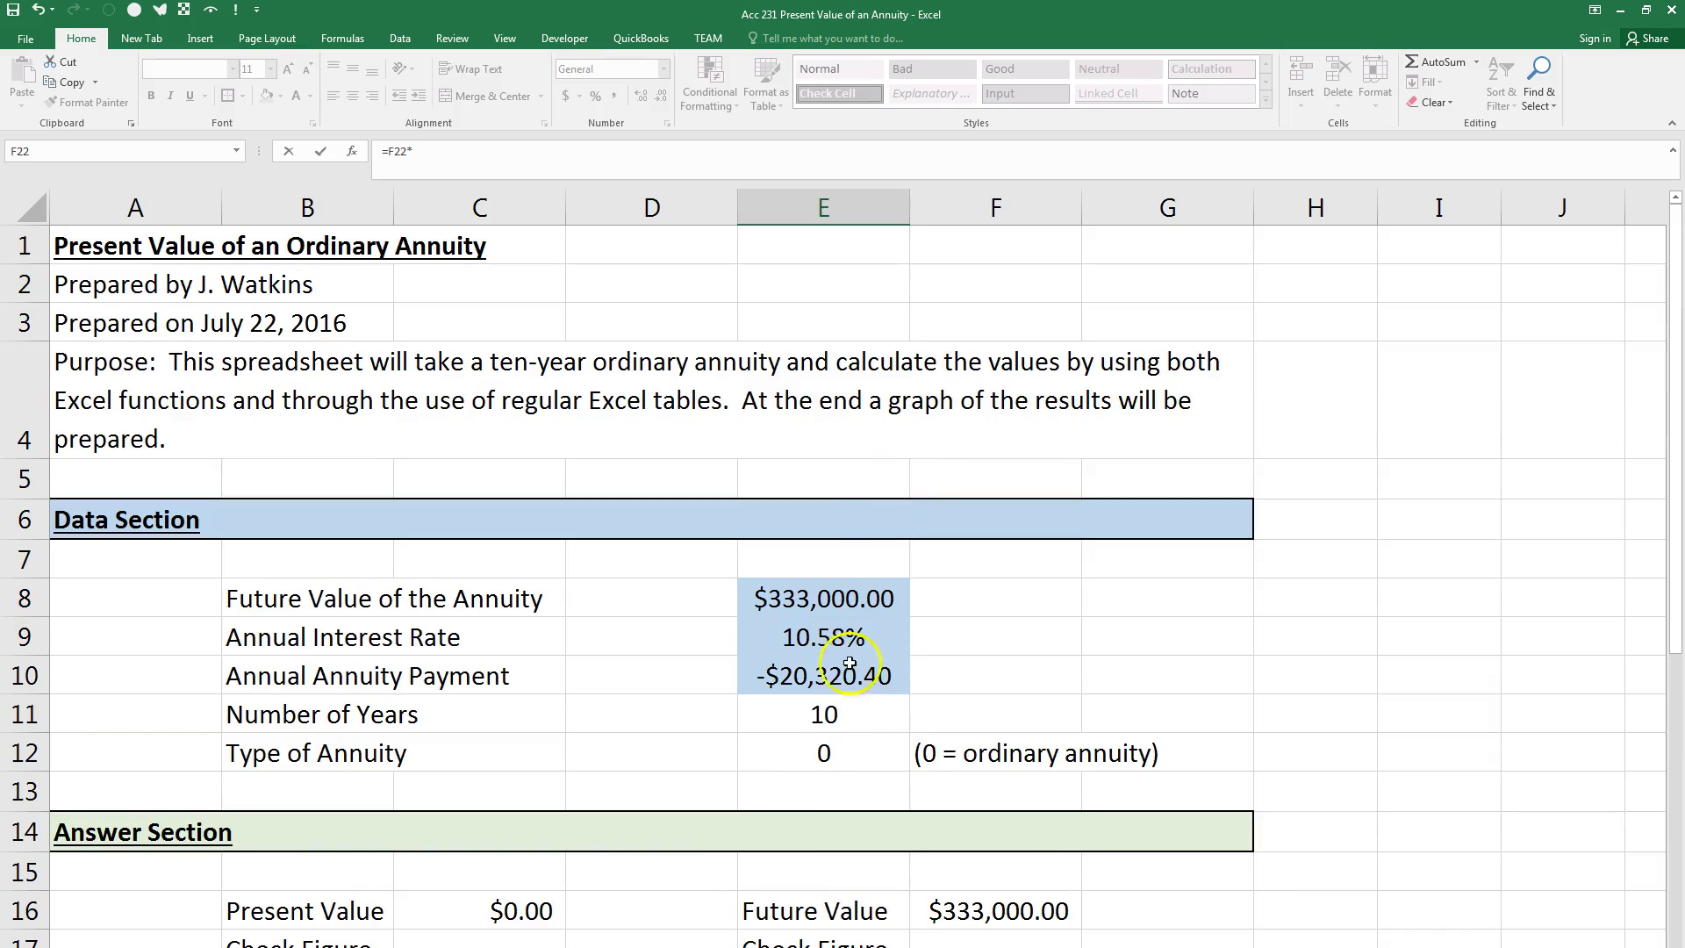
click(828, 645)
scroll(965, 667, down, 4)
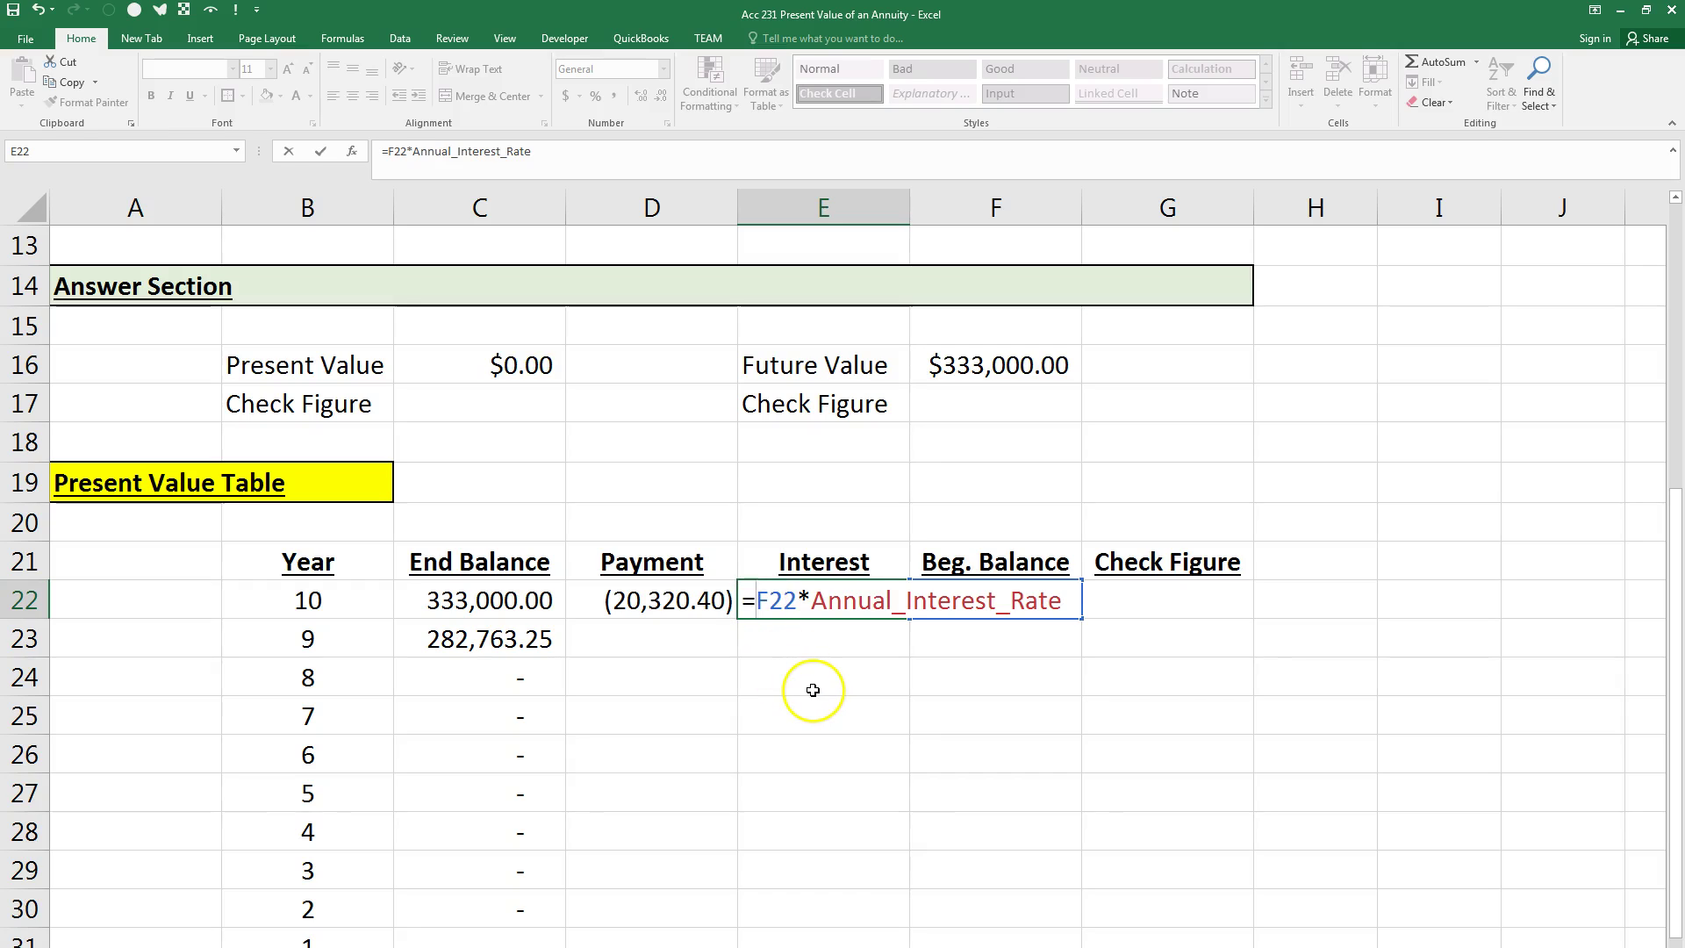
text(-)
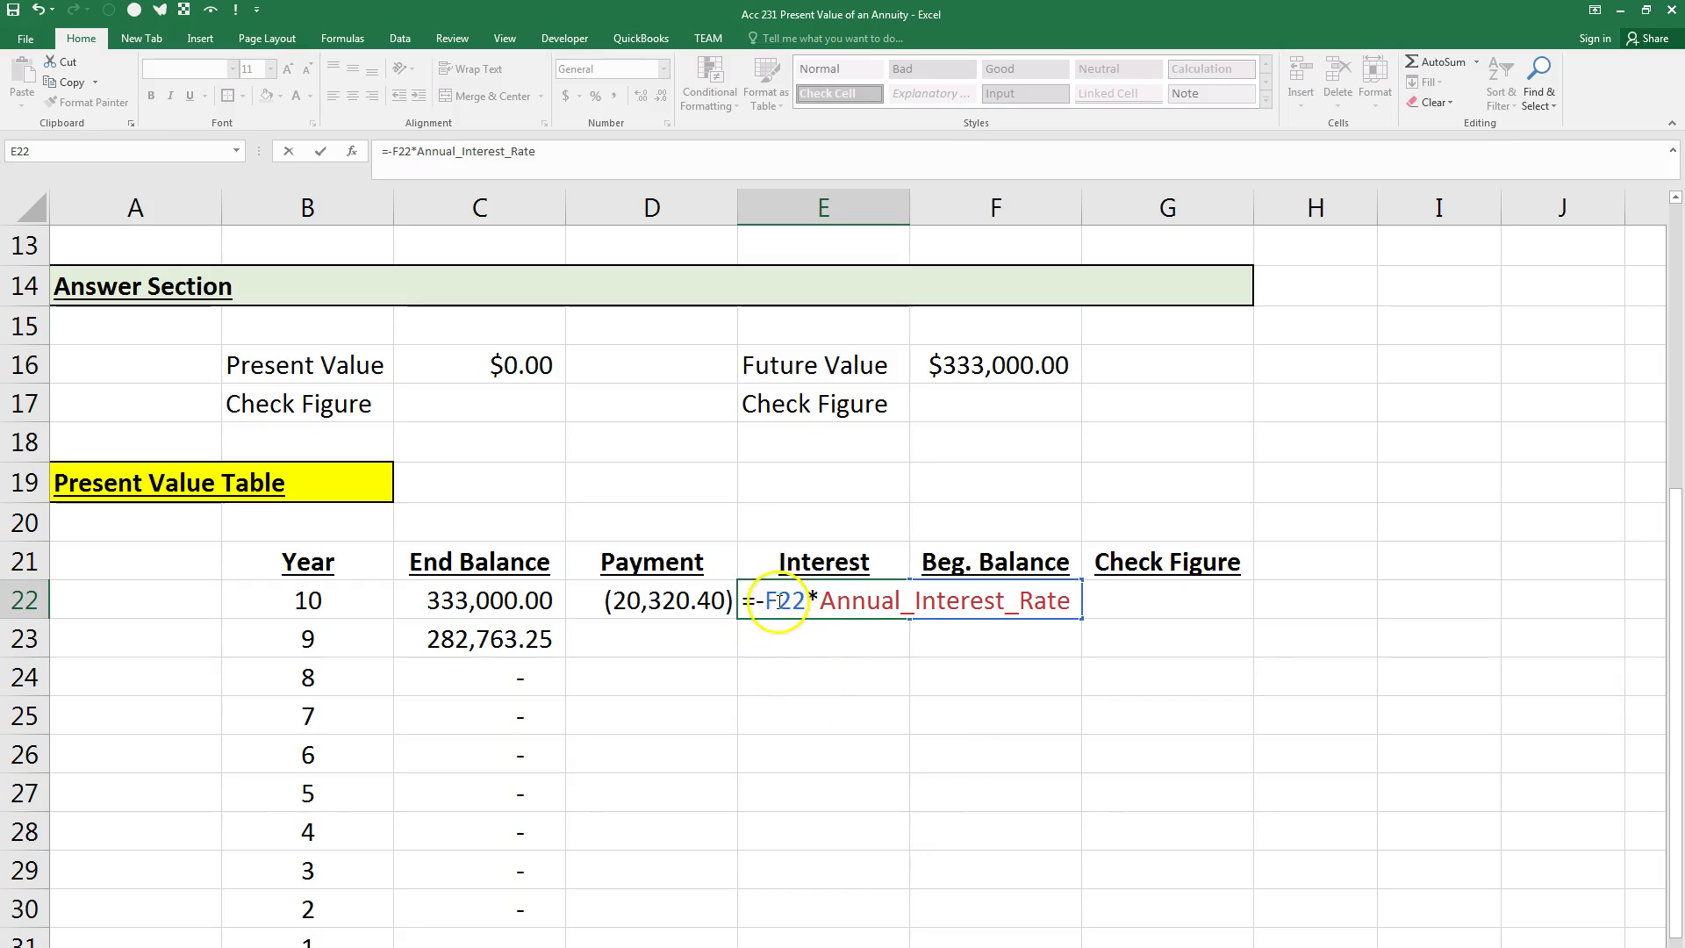
key(Return)
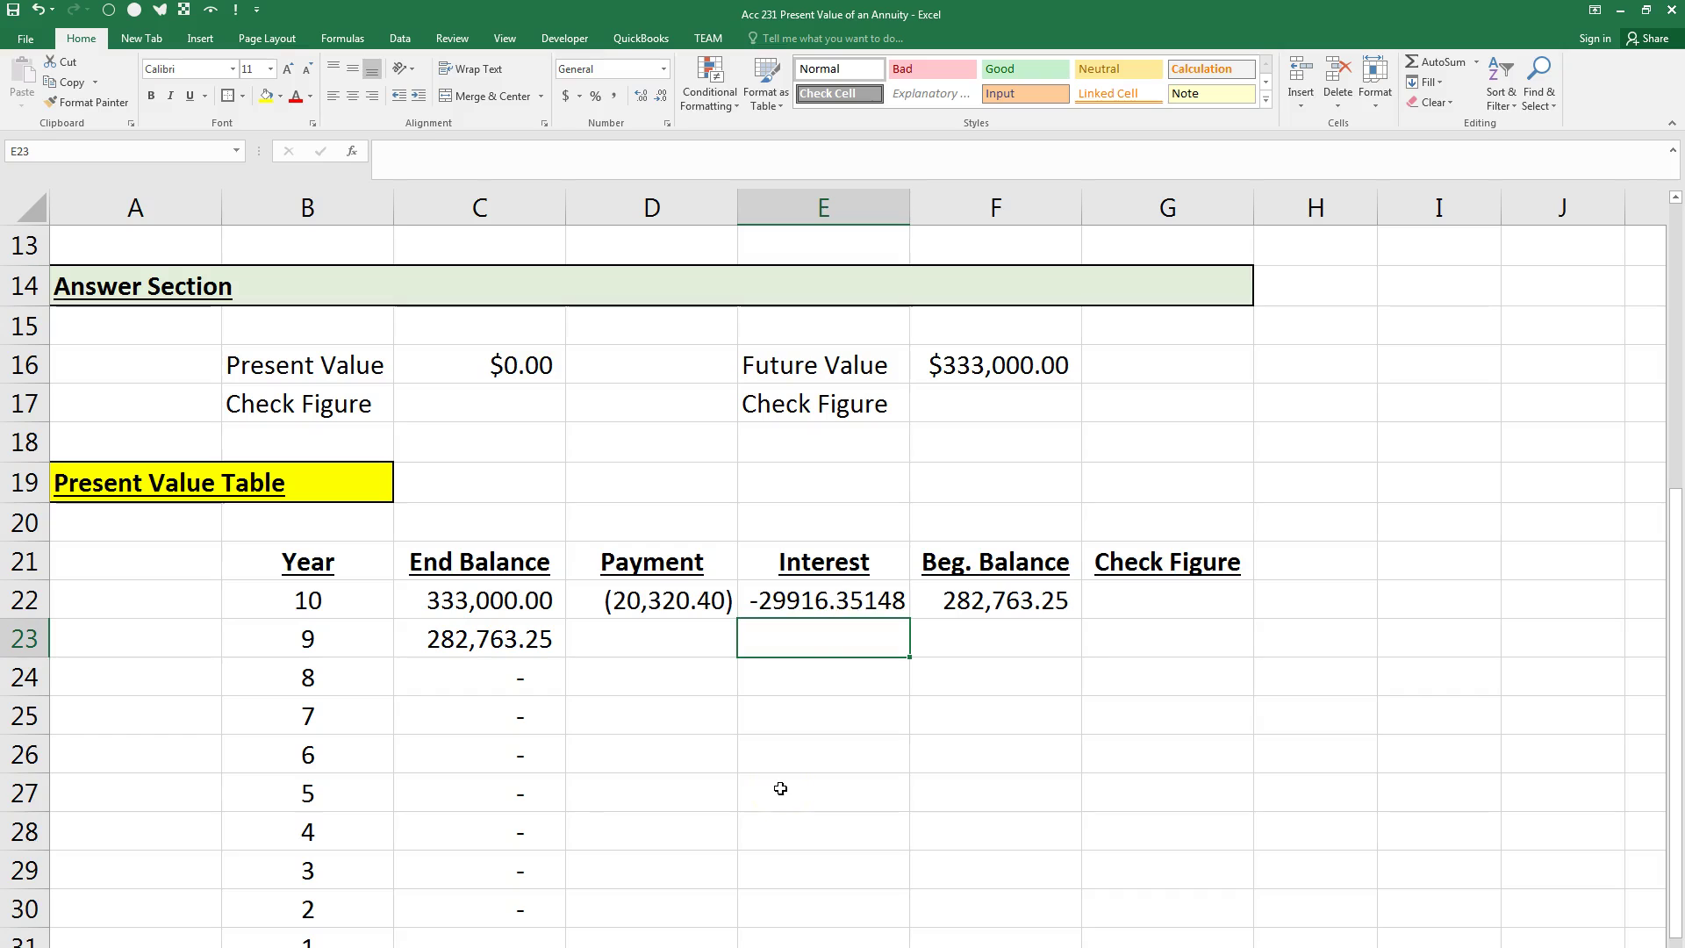
click(799, 601)
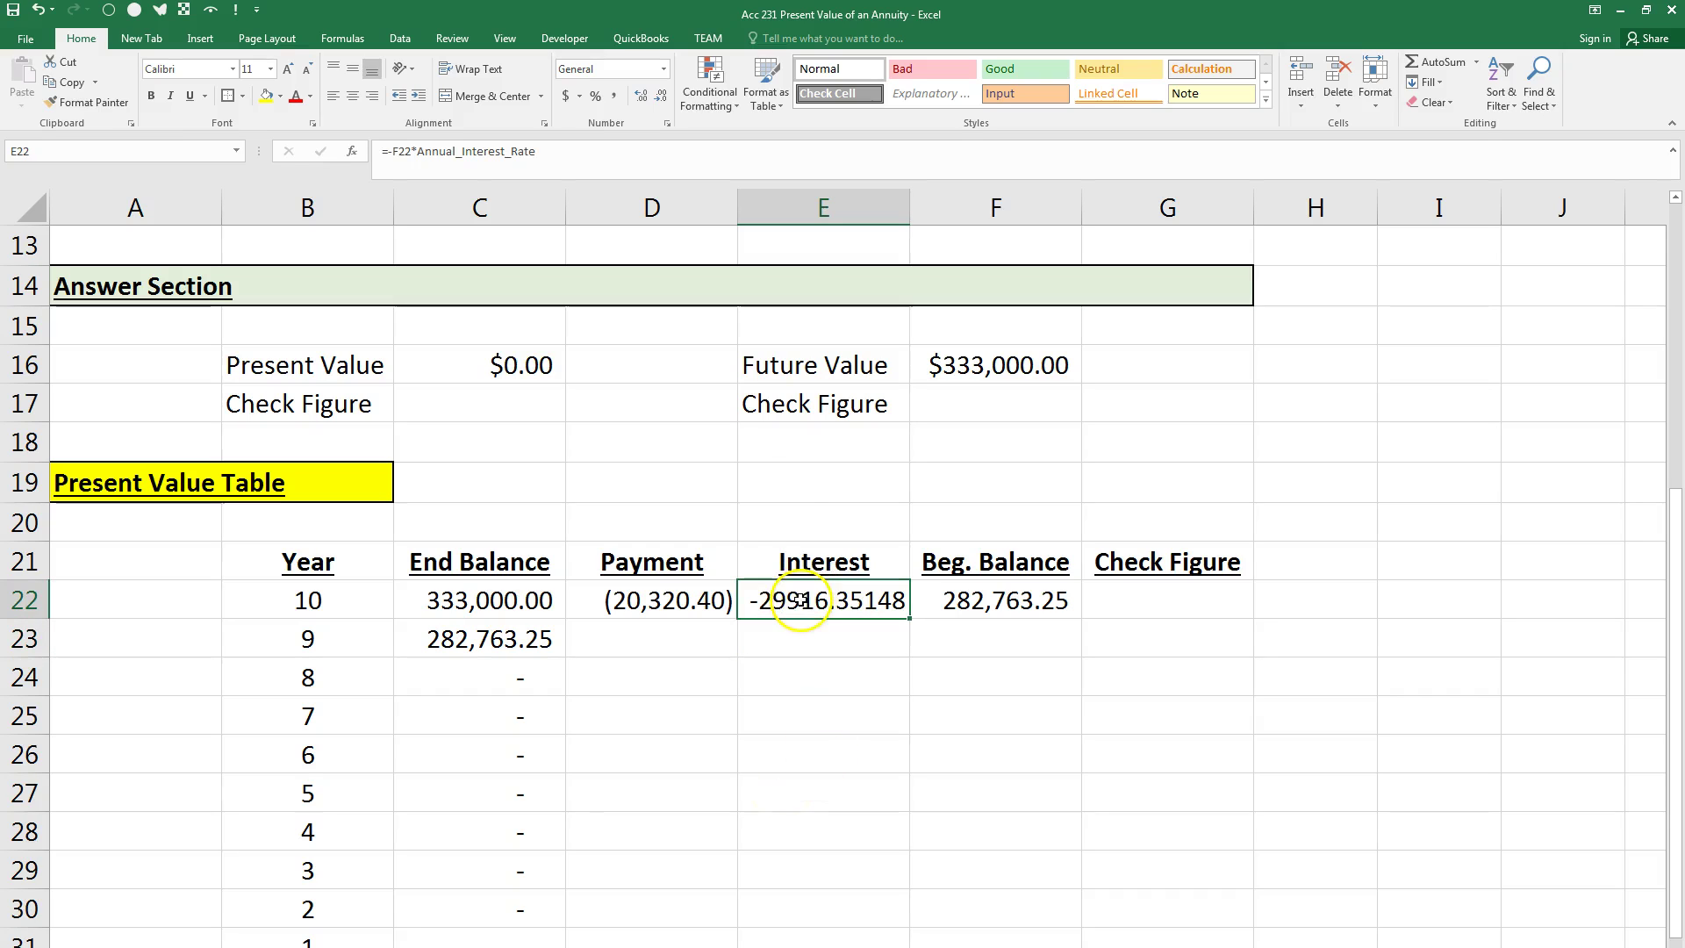
click(617, 96)
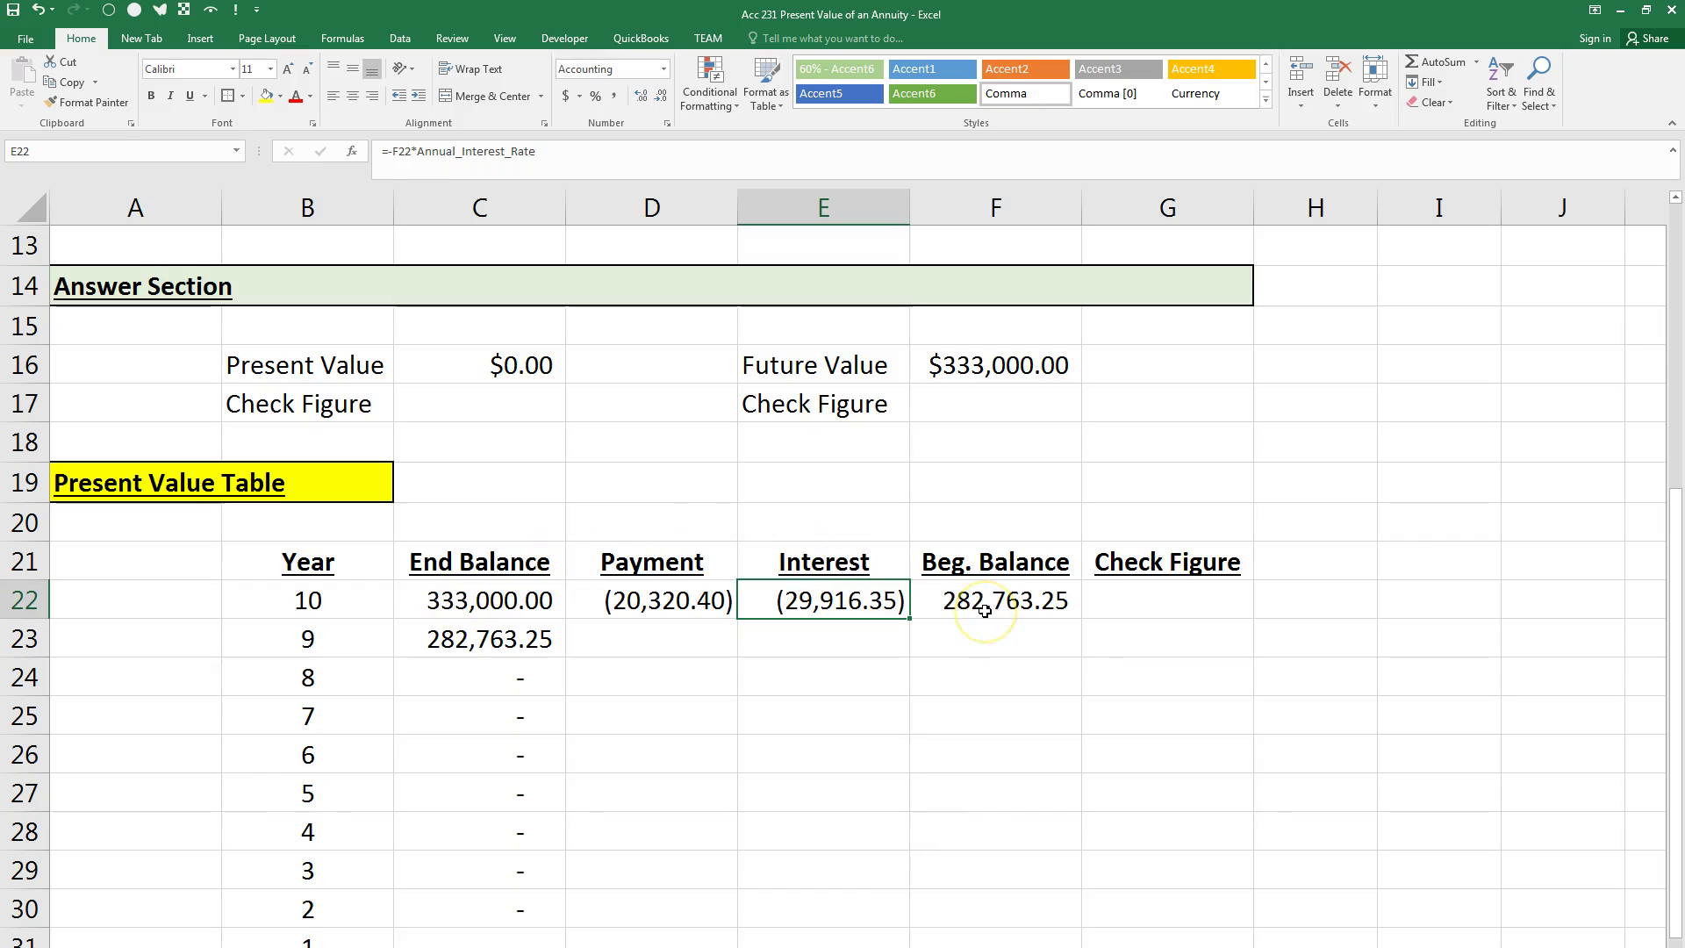
Step: Fill the Payment, Interest and Beg. Balance formulas in D22:F22 down to row 32
drag(618, 605, 1062, 610)
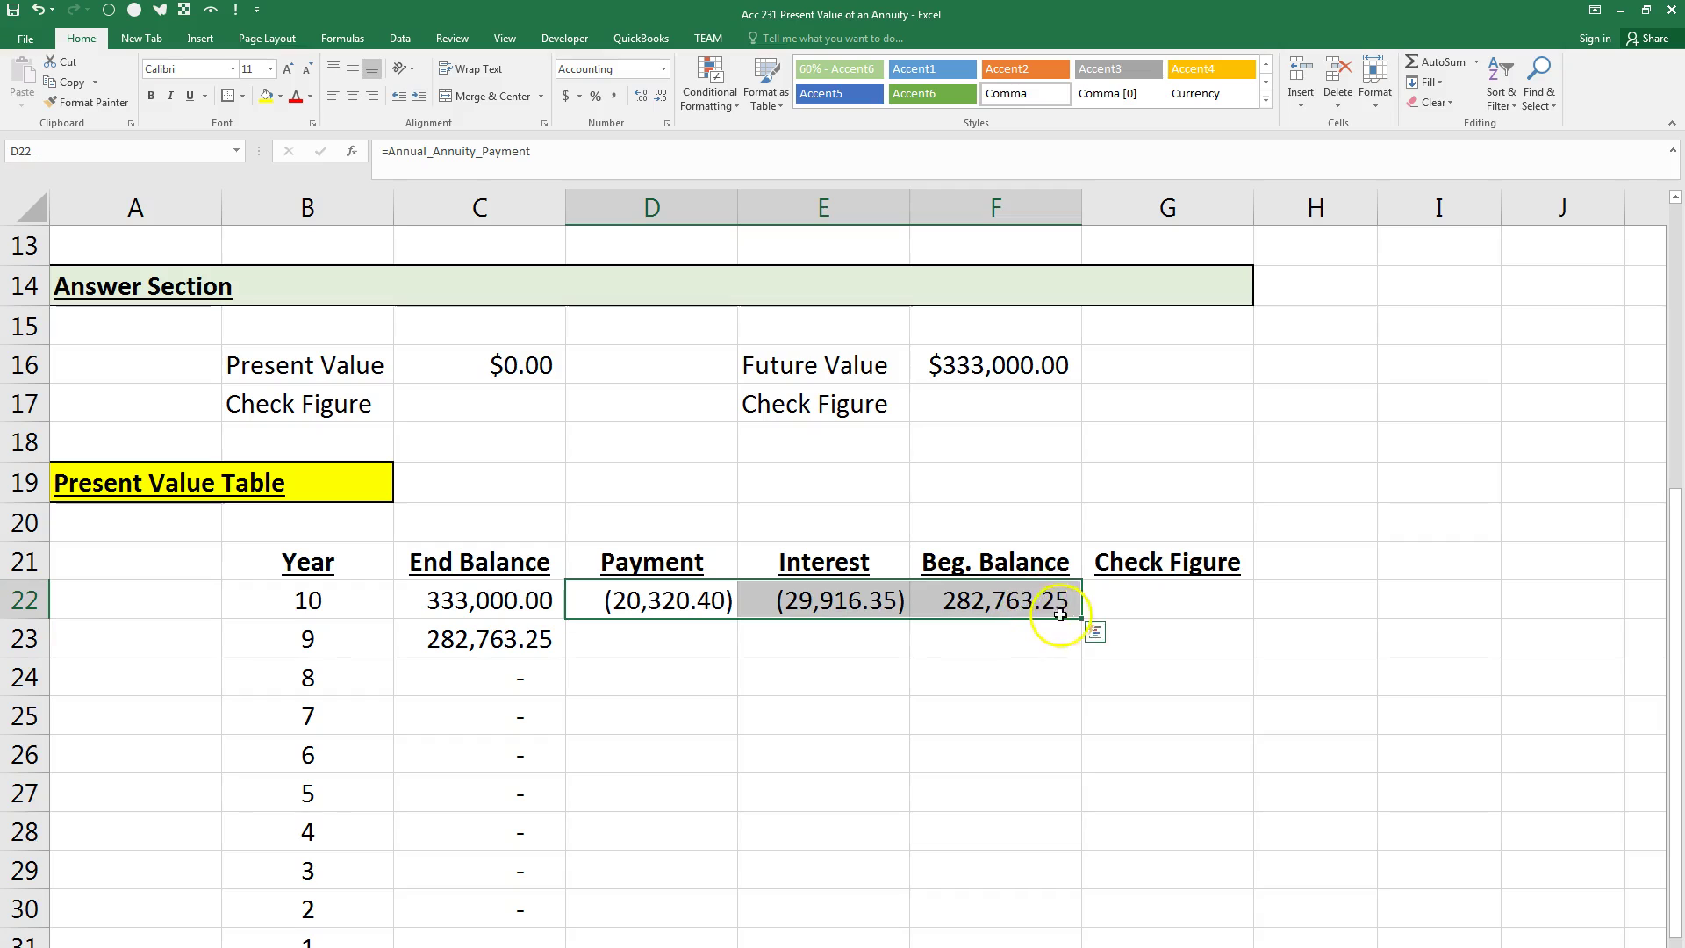
double_click(1082, 618)
scroll(1156, 667, down, 2)
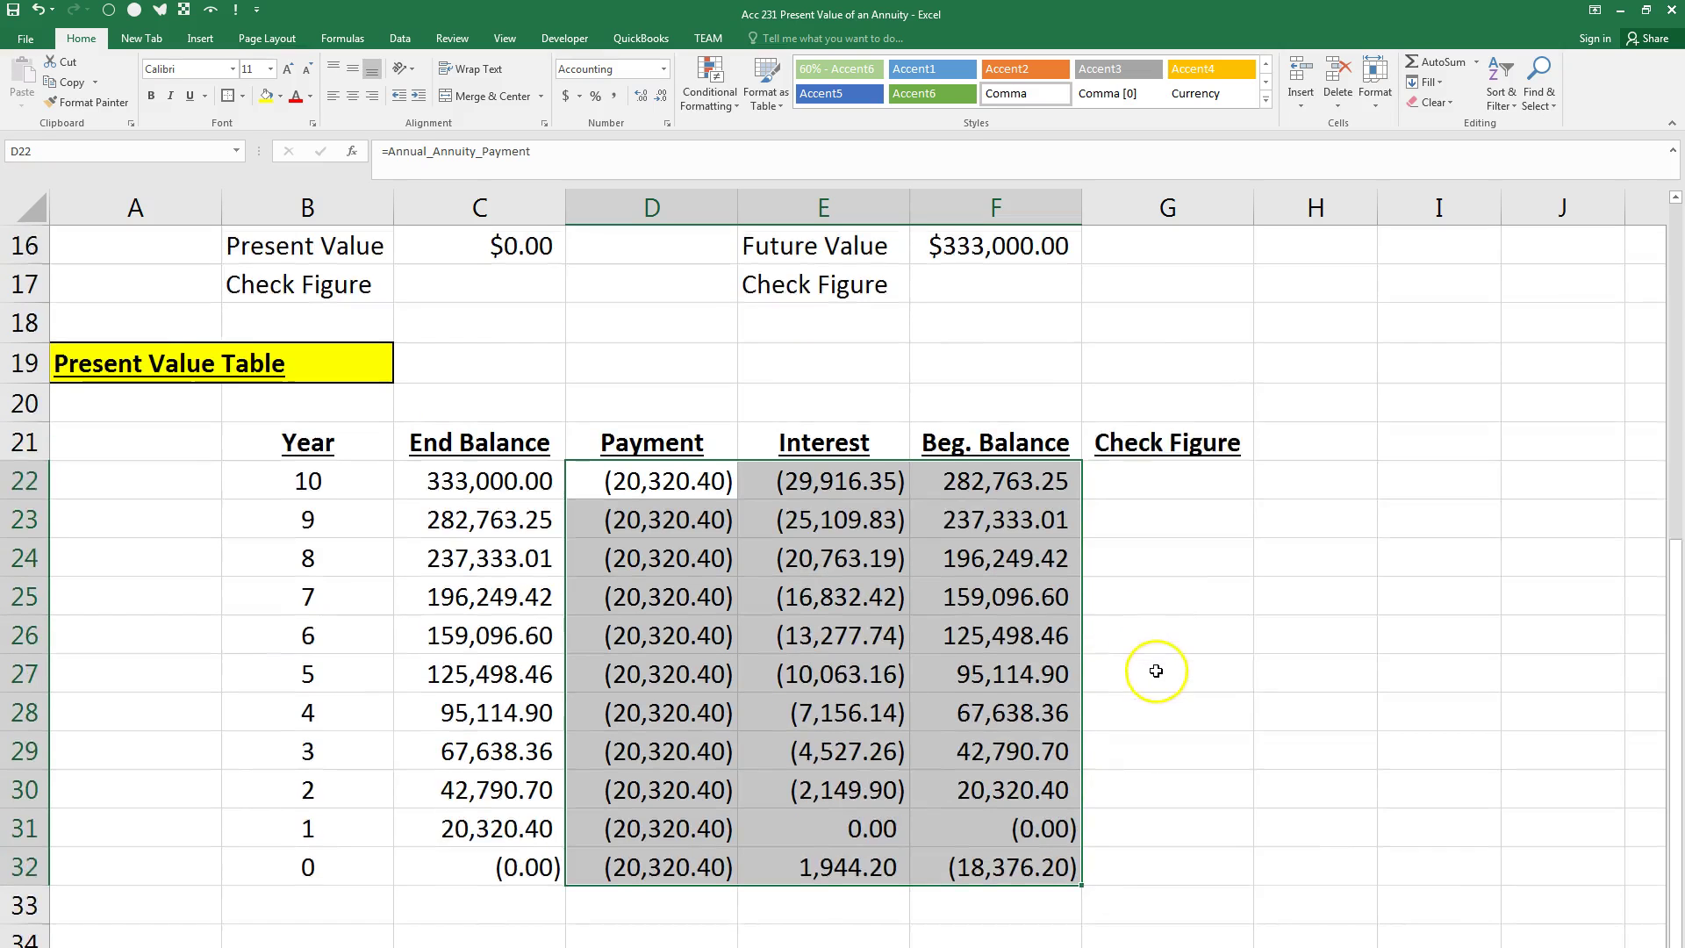
Step: Clear the contents of the year 0 Payment, Interest and Beg. Balance cells D32:F32
click(531, 751)
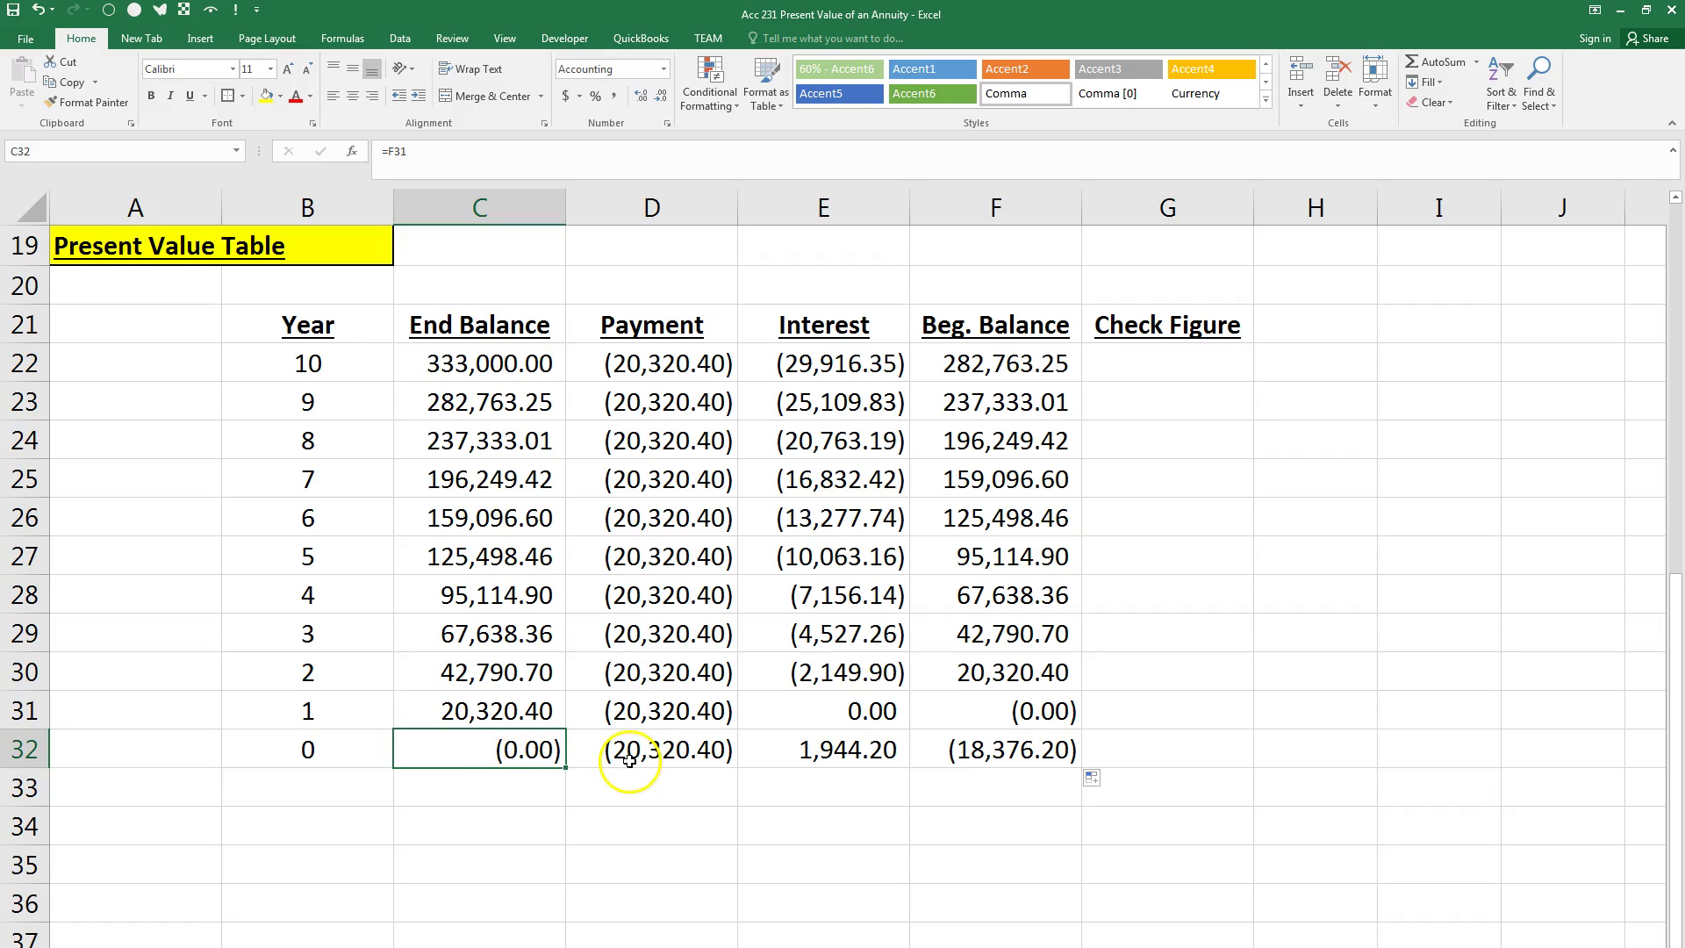
drag(631, 760, 999, 759)
right_click(1000, 756)
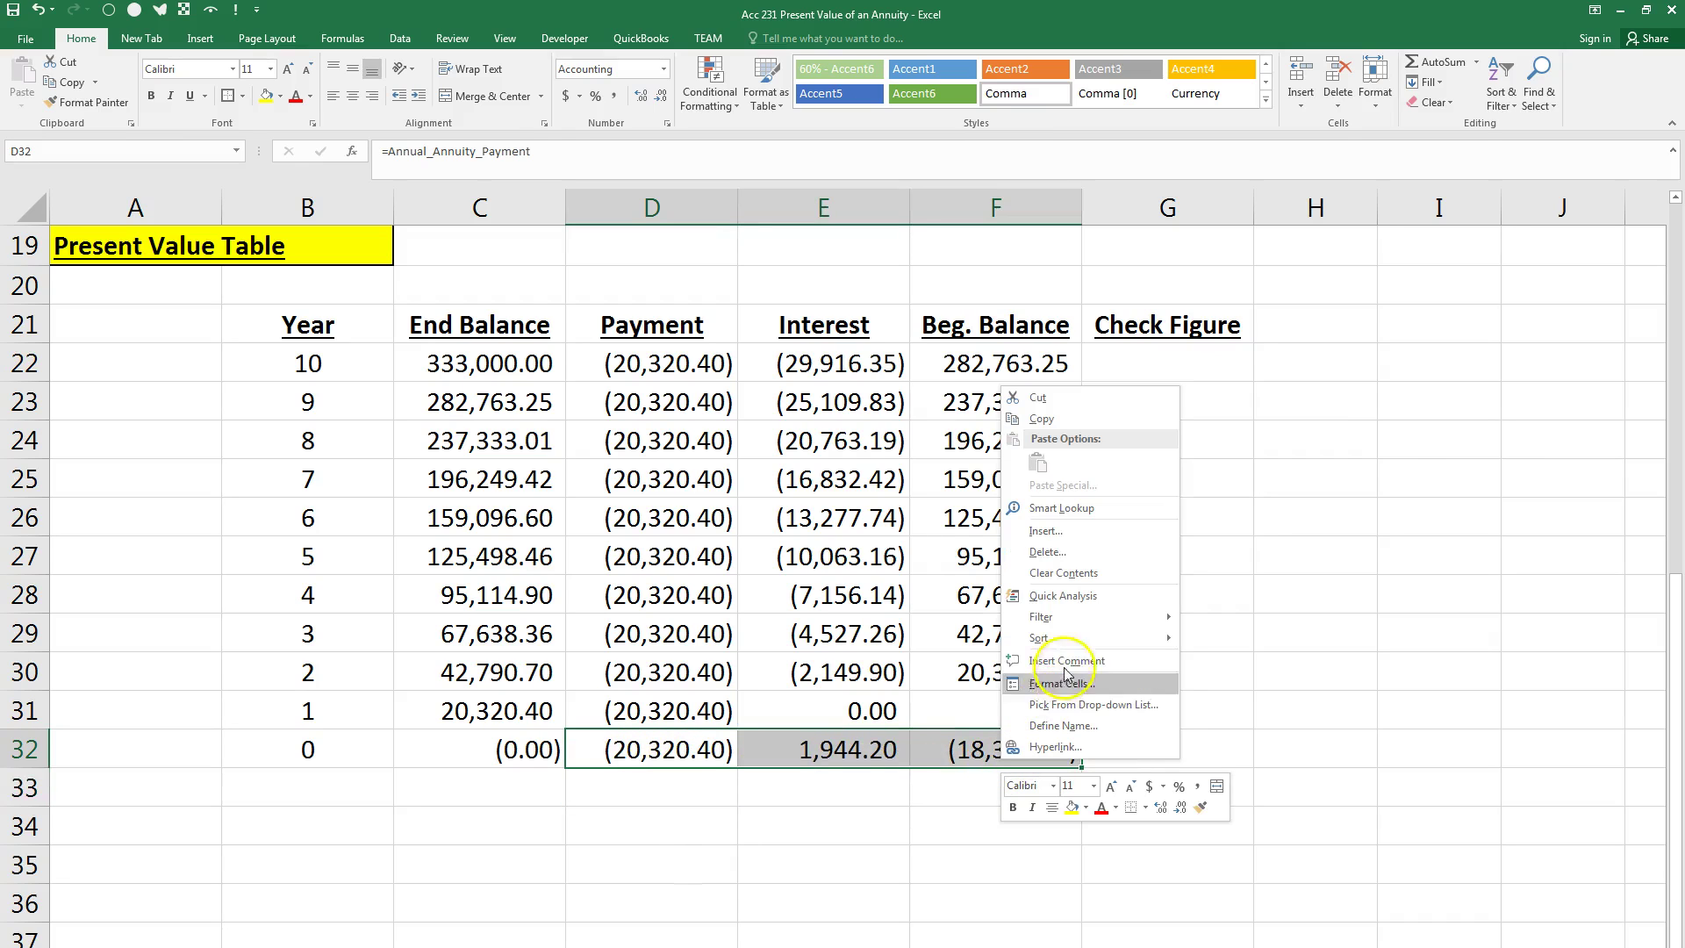
click(1091, 575)
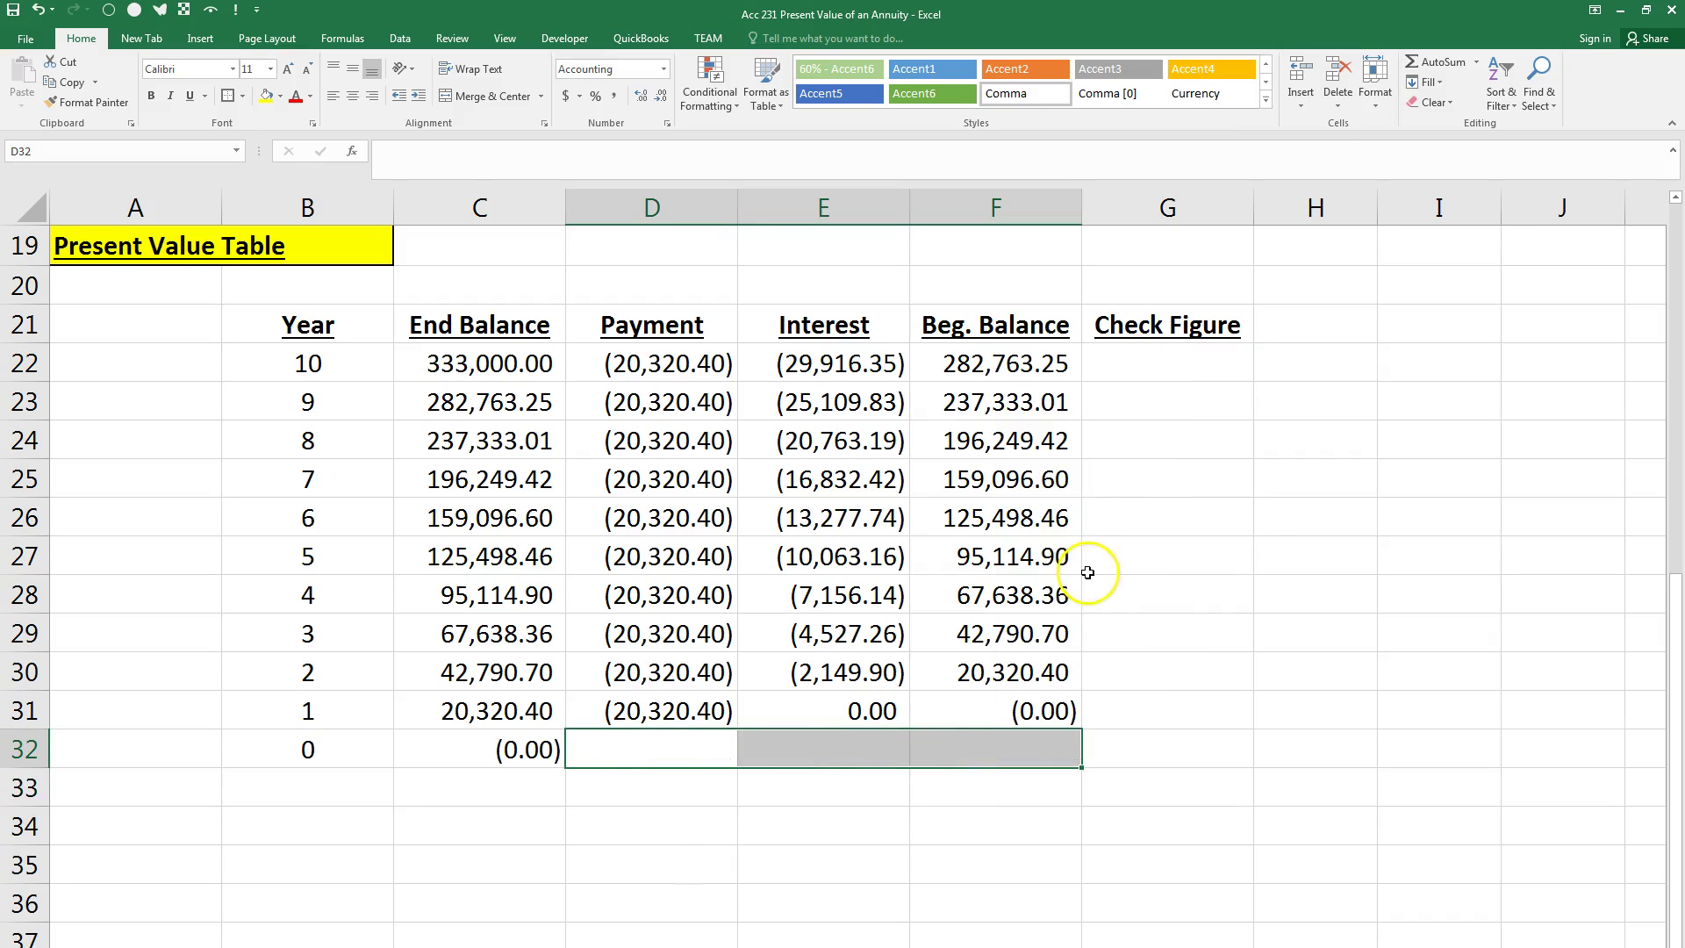
click(801, 780)
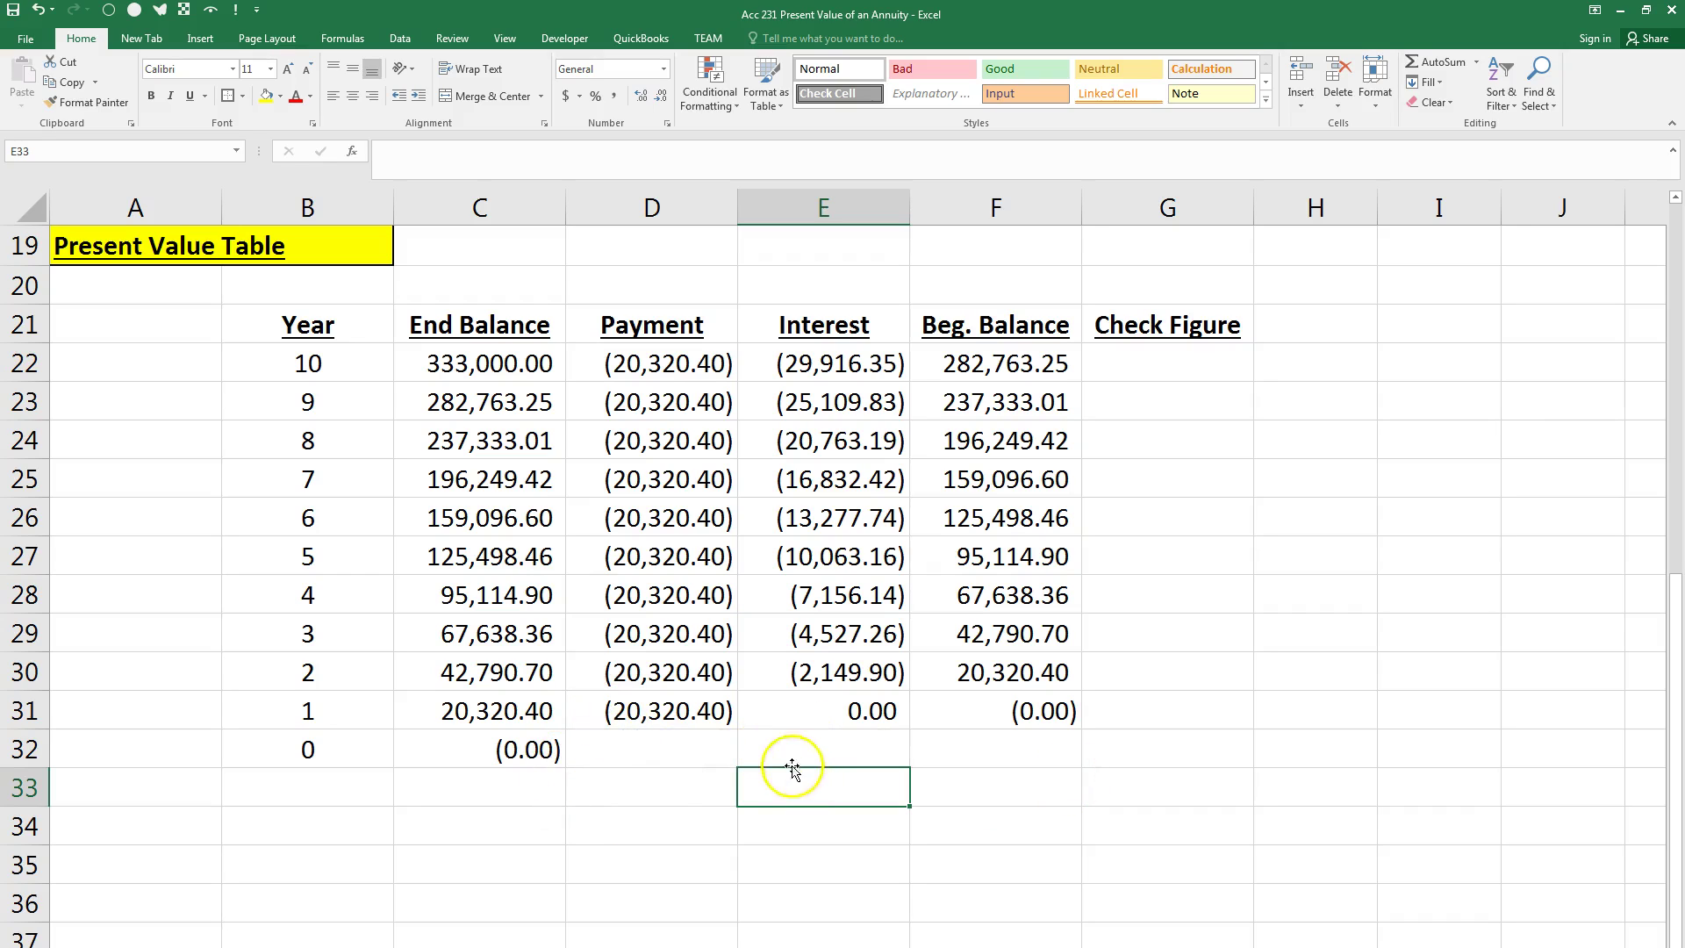
Step: Try to name the year 0 End Balance cell C32 Calculated_Present_Value and inspect the year 10 Beg. Balance formula in F22
click(514, 757)
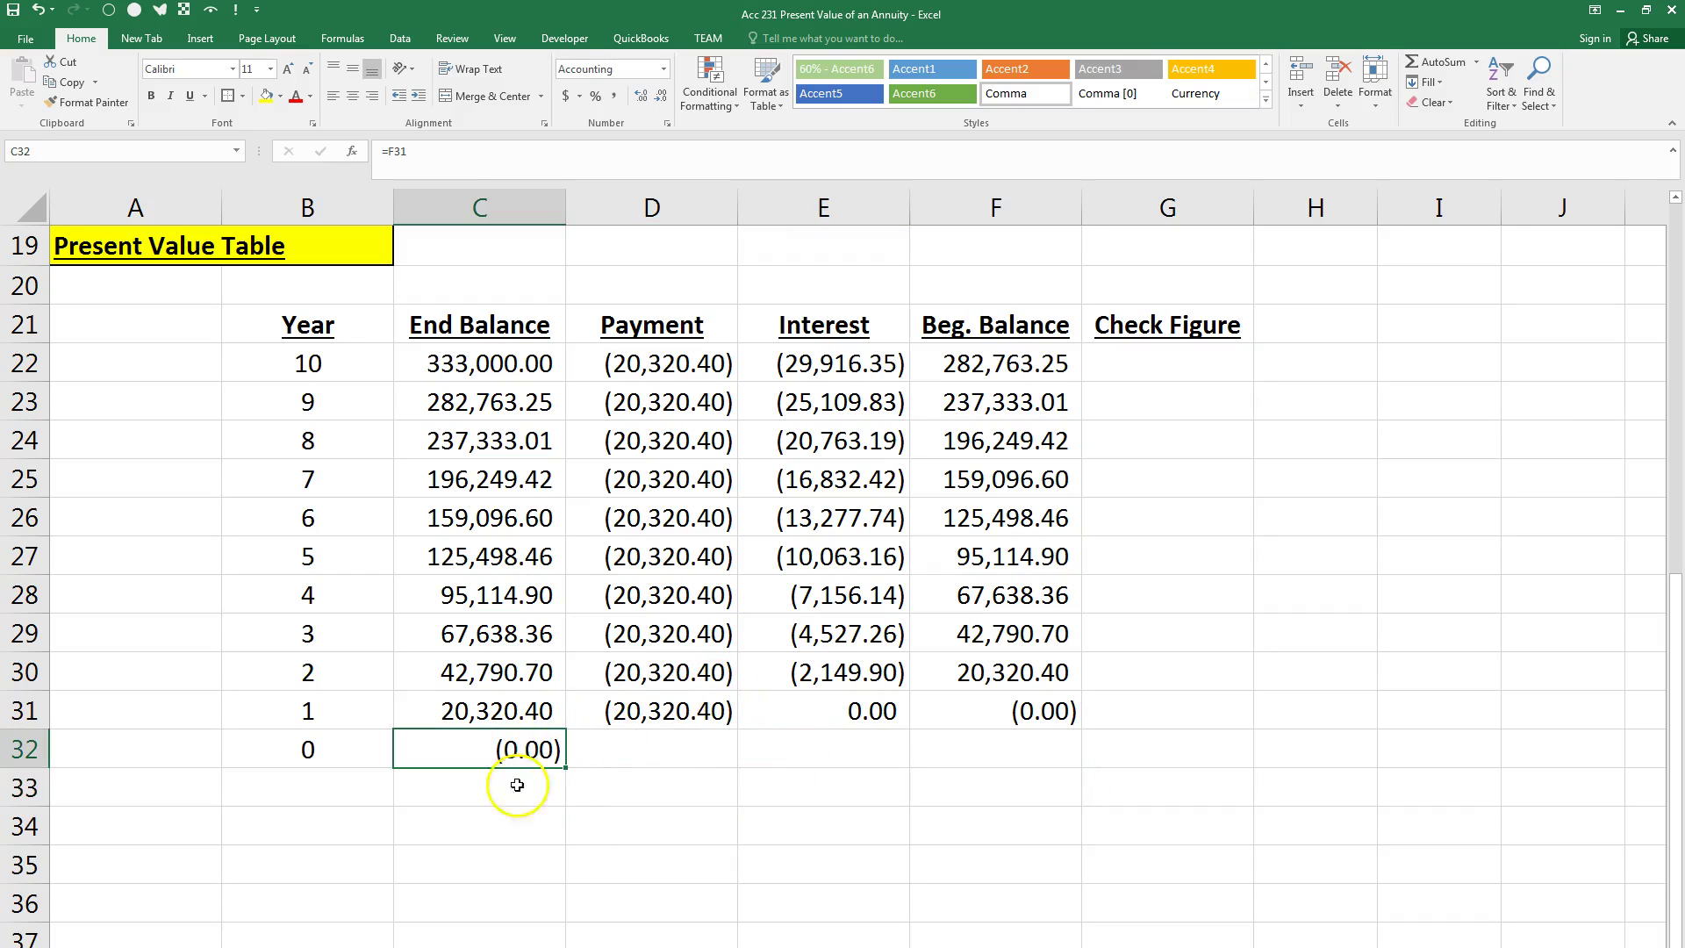
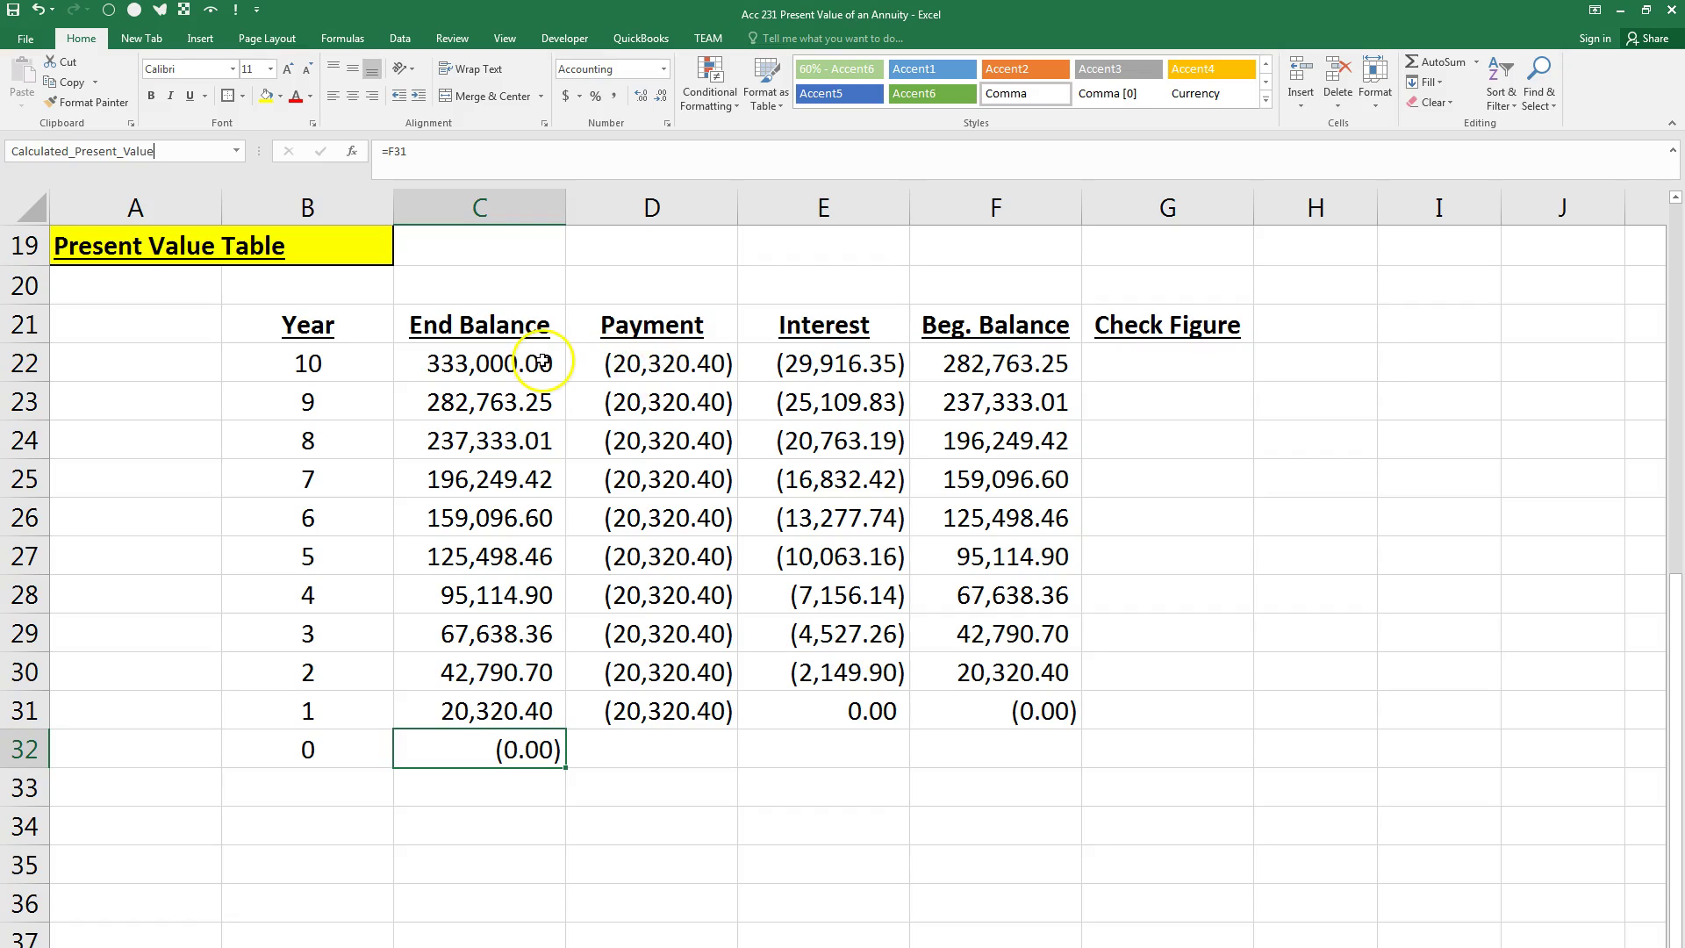
click(485, 750)
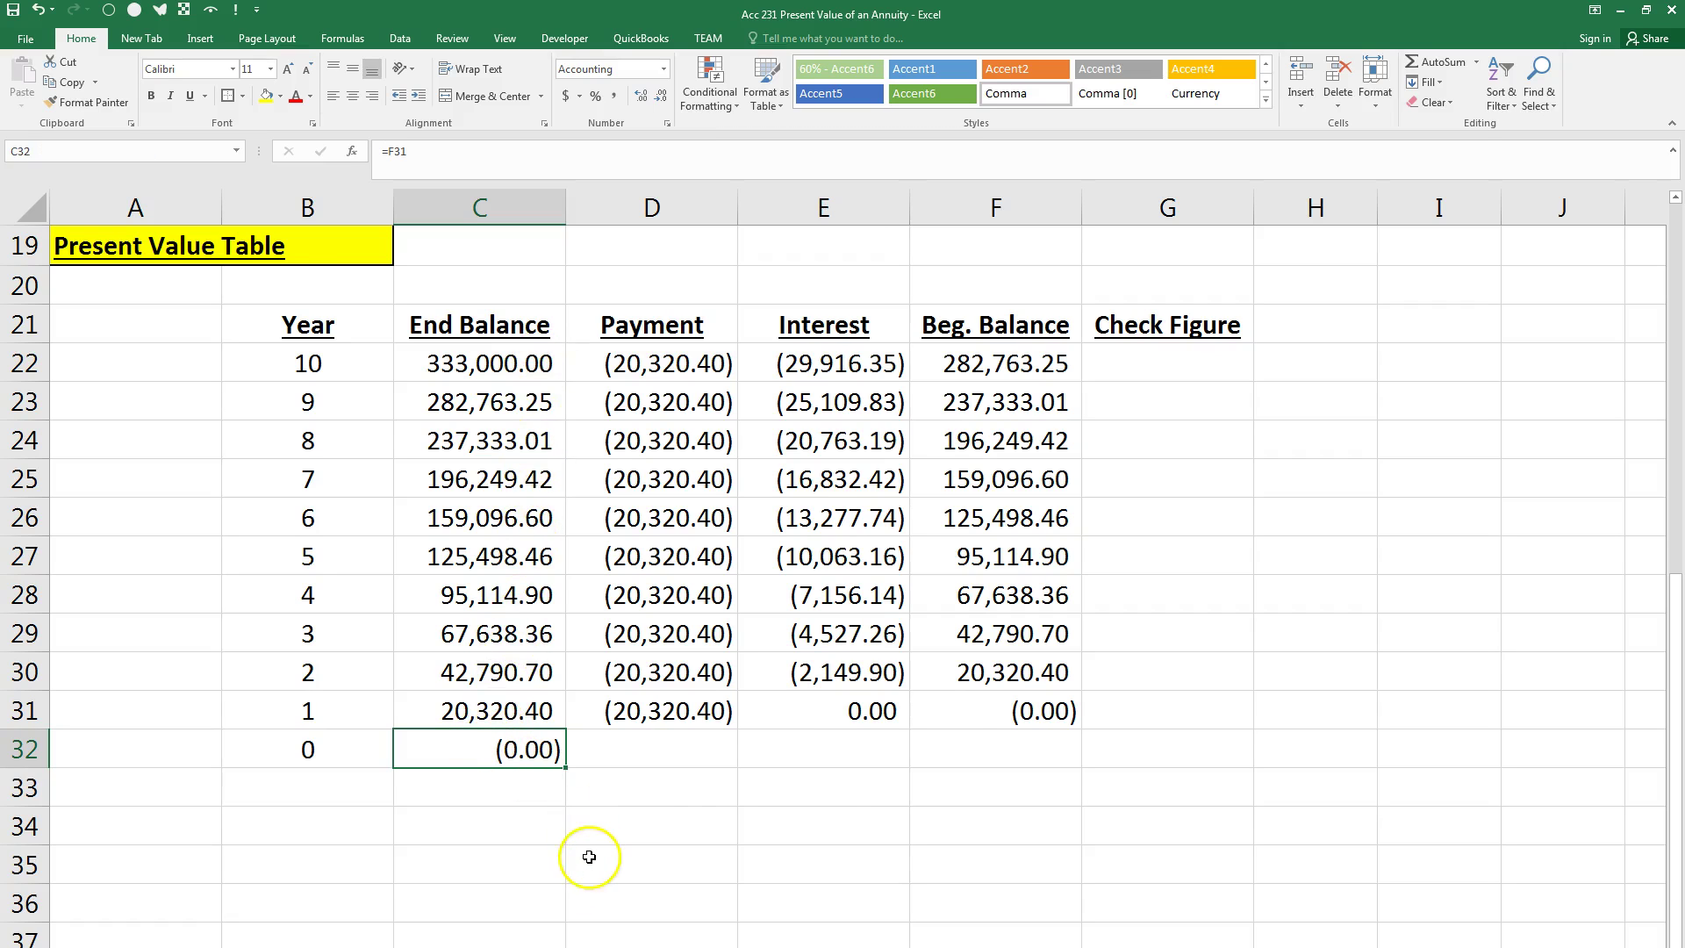
scroll(589, 857, up, 1)
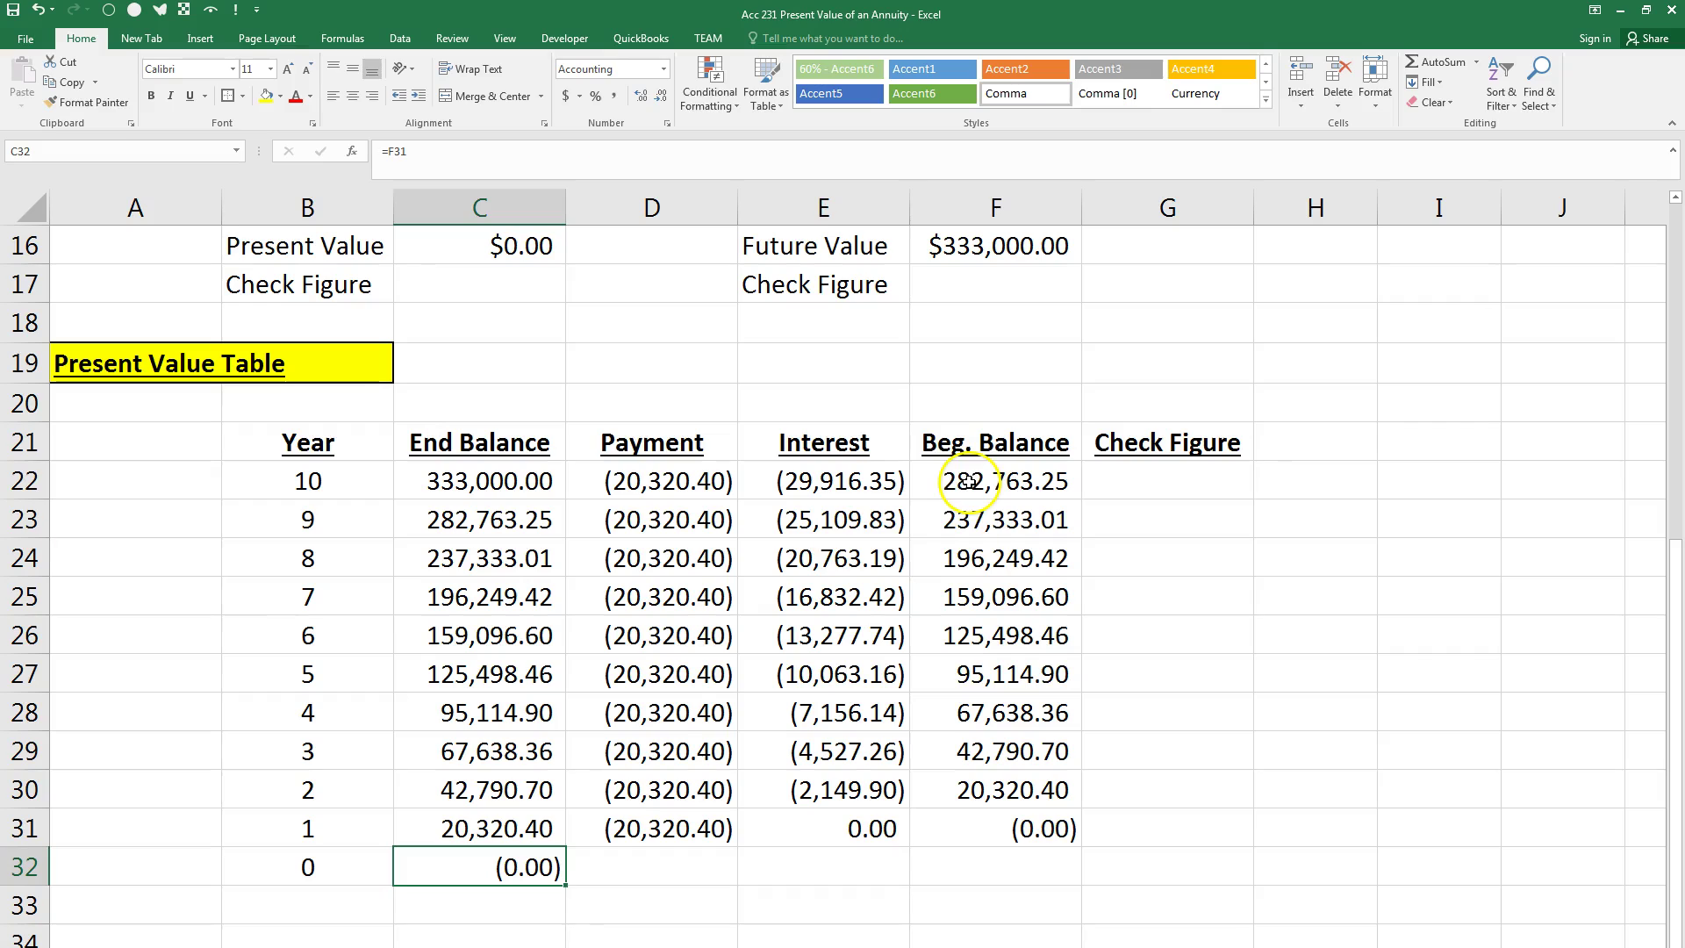
double_click(968, 482)
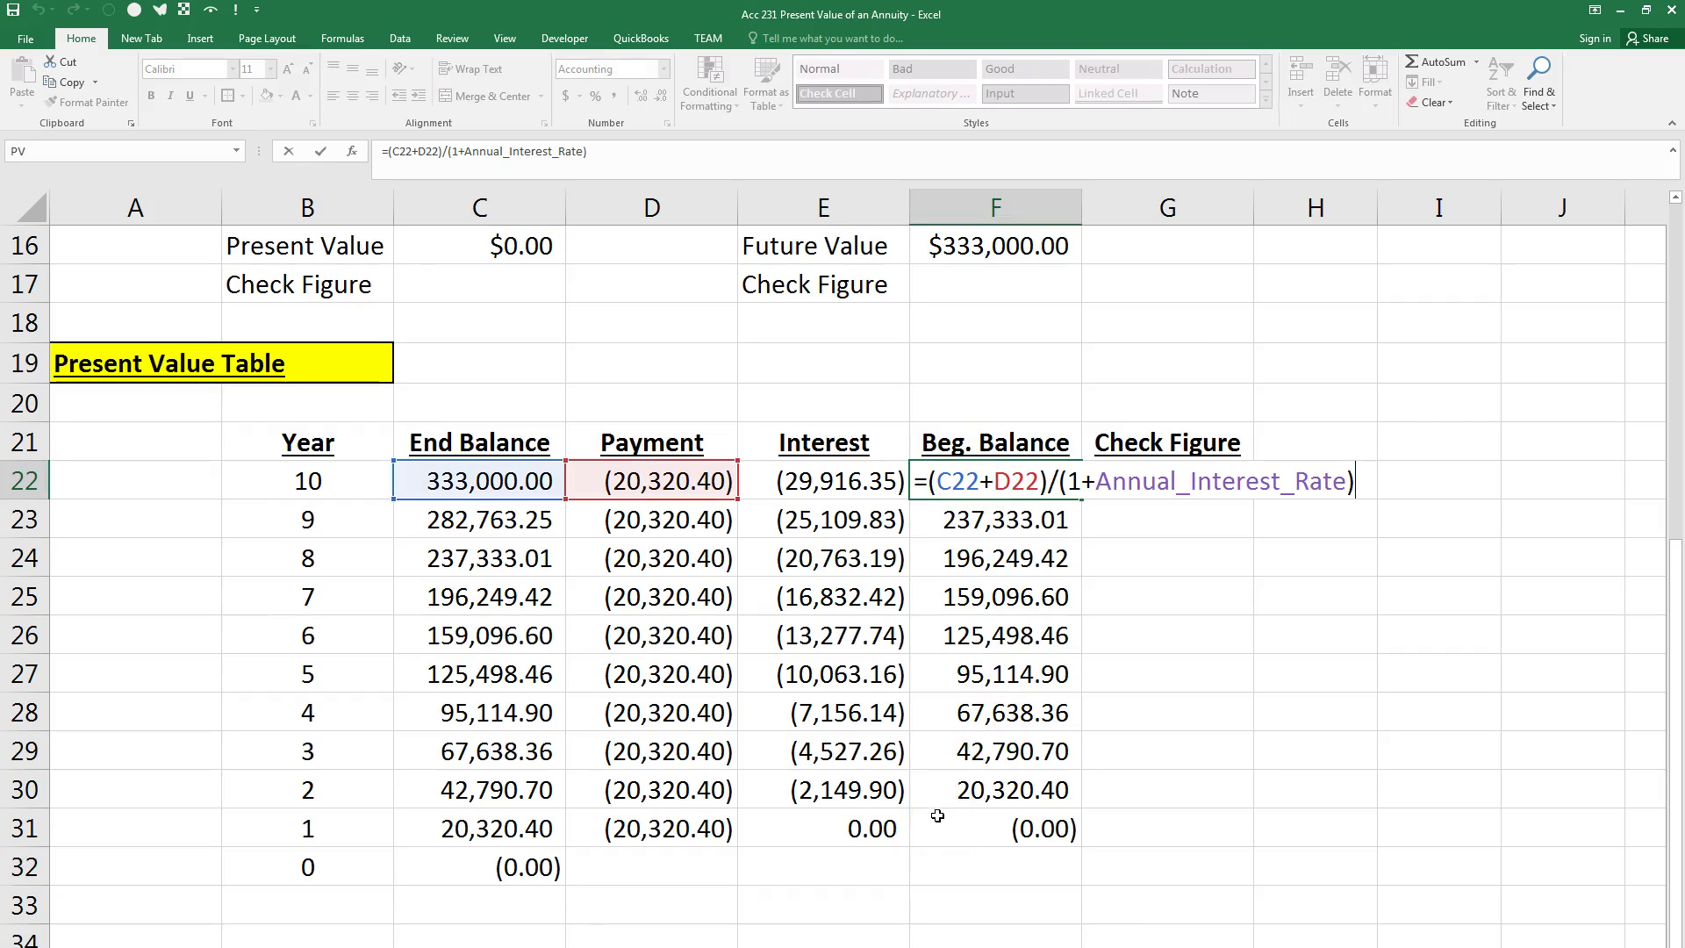
key(Escape)
Step: Start the year 10 Check Figure formula in G22 as =PV(Annual_Interest_Rate,1,D22,C22, referencing the rate, payment and end balance cells
click(1185, 482)
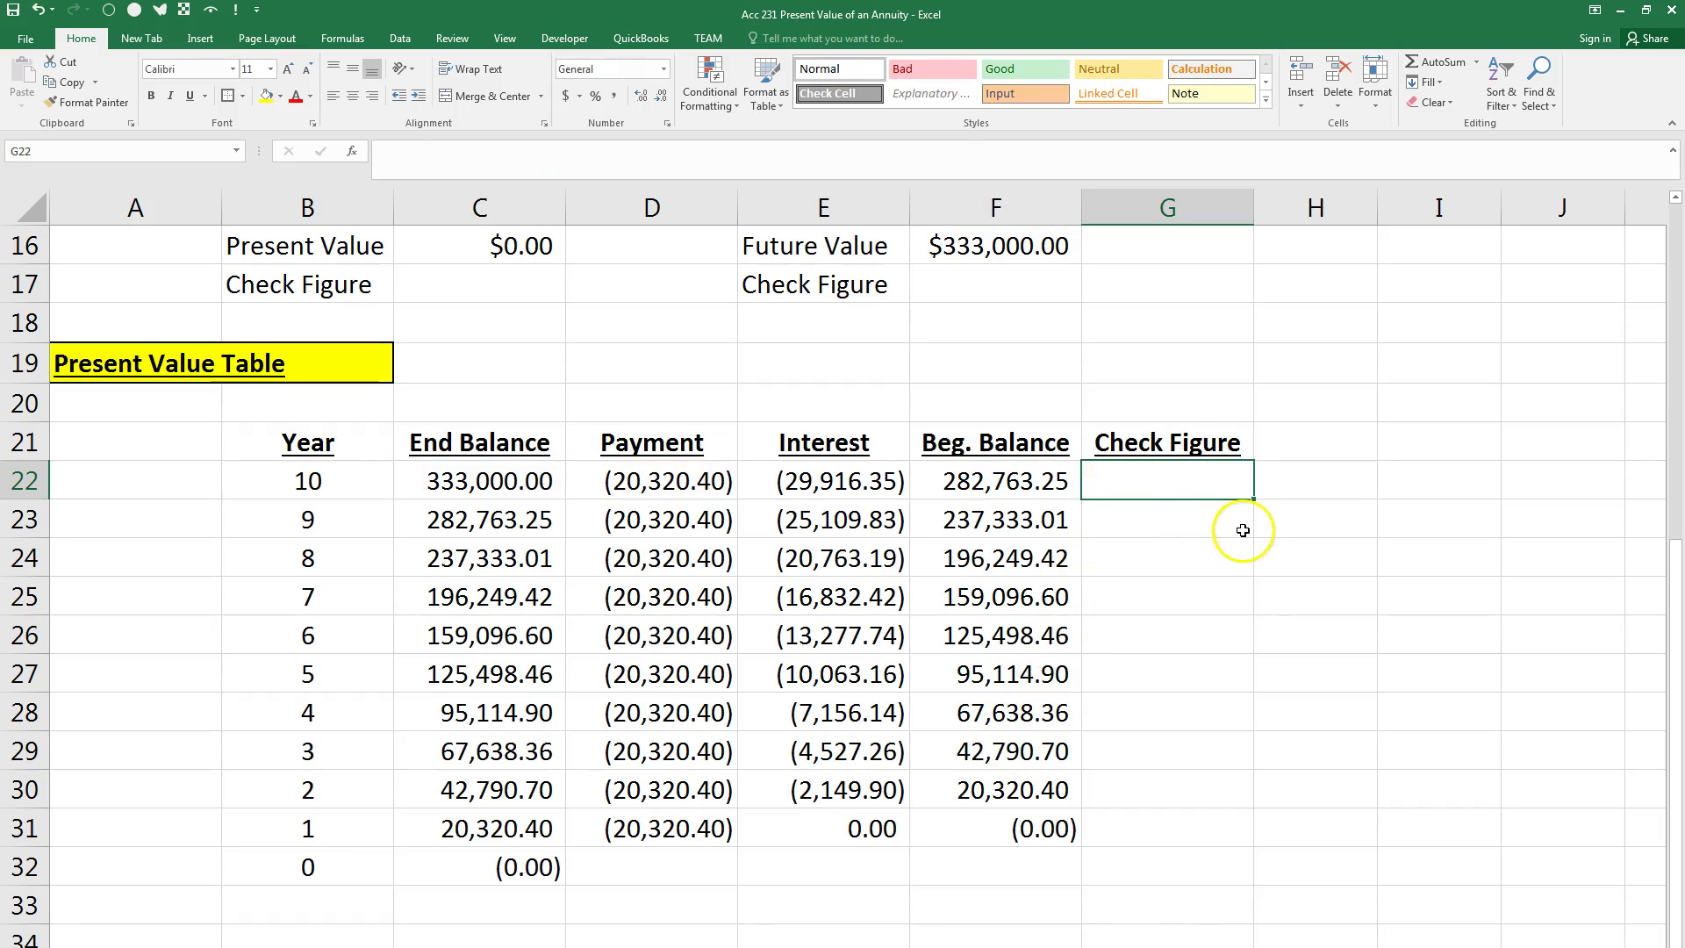
text(=)
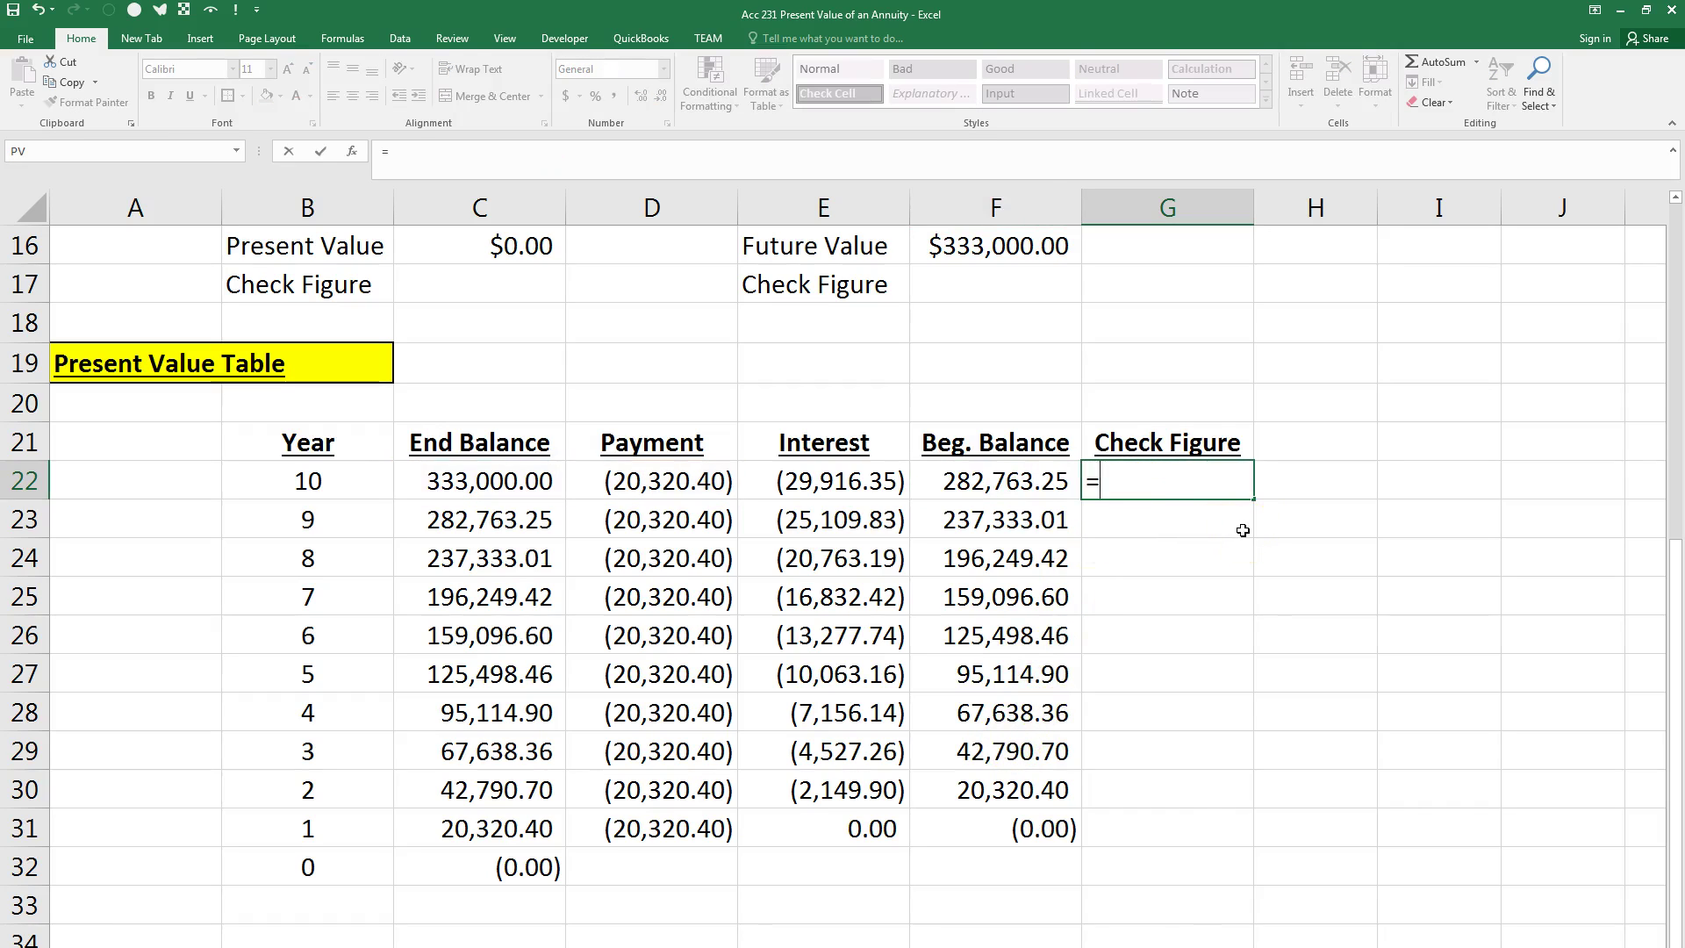
text(PV()
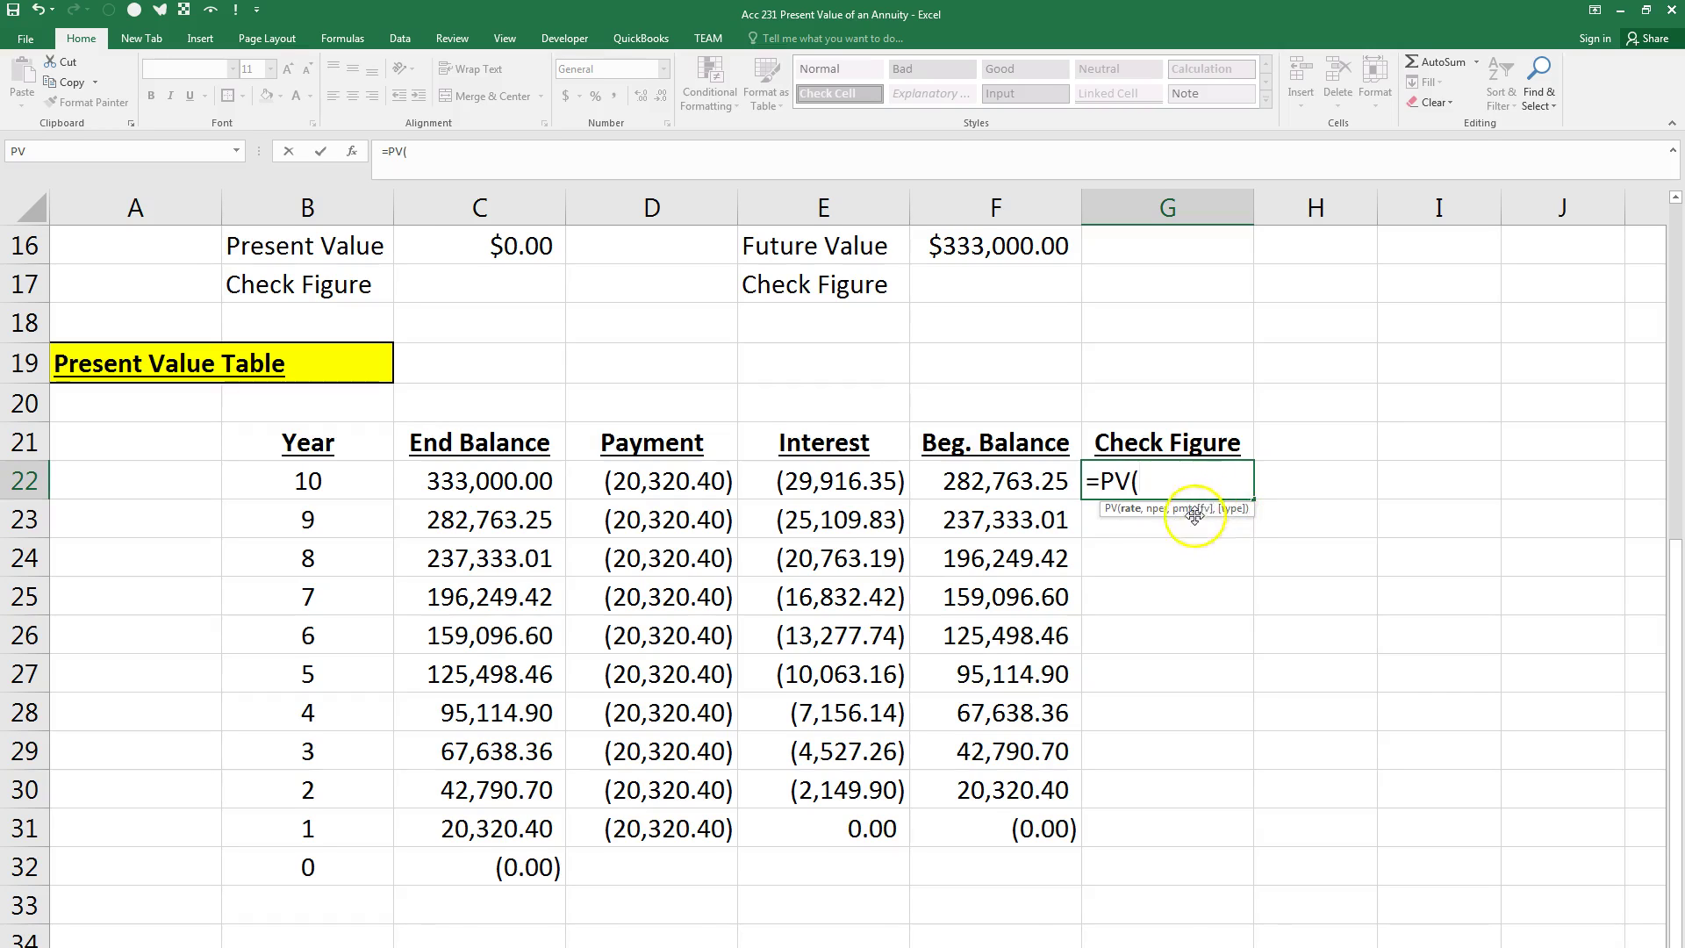
scroll(1141, 526, up, 3)
click(855, 325)
scroll(1312, 536, down, 2)
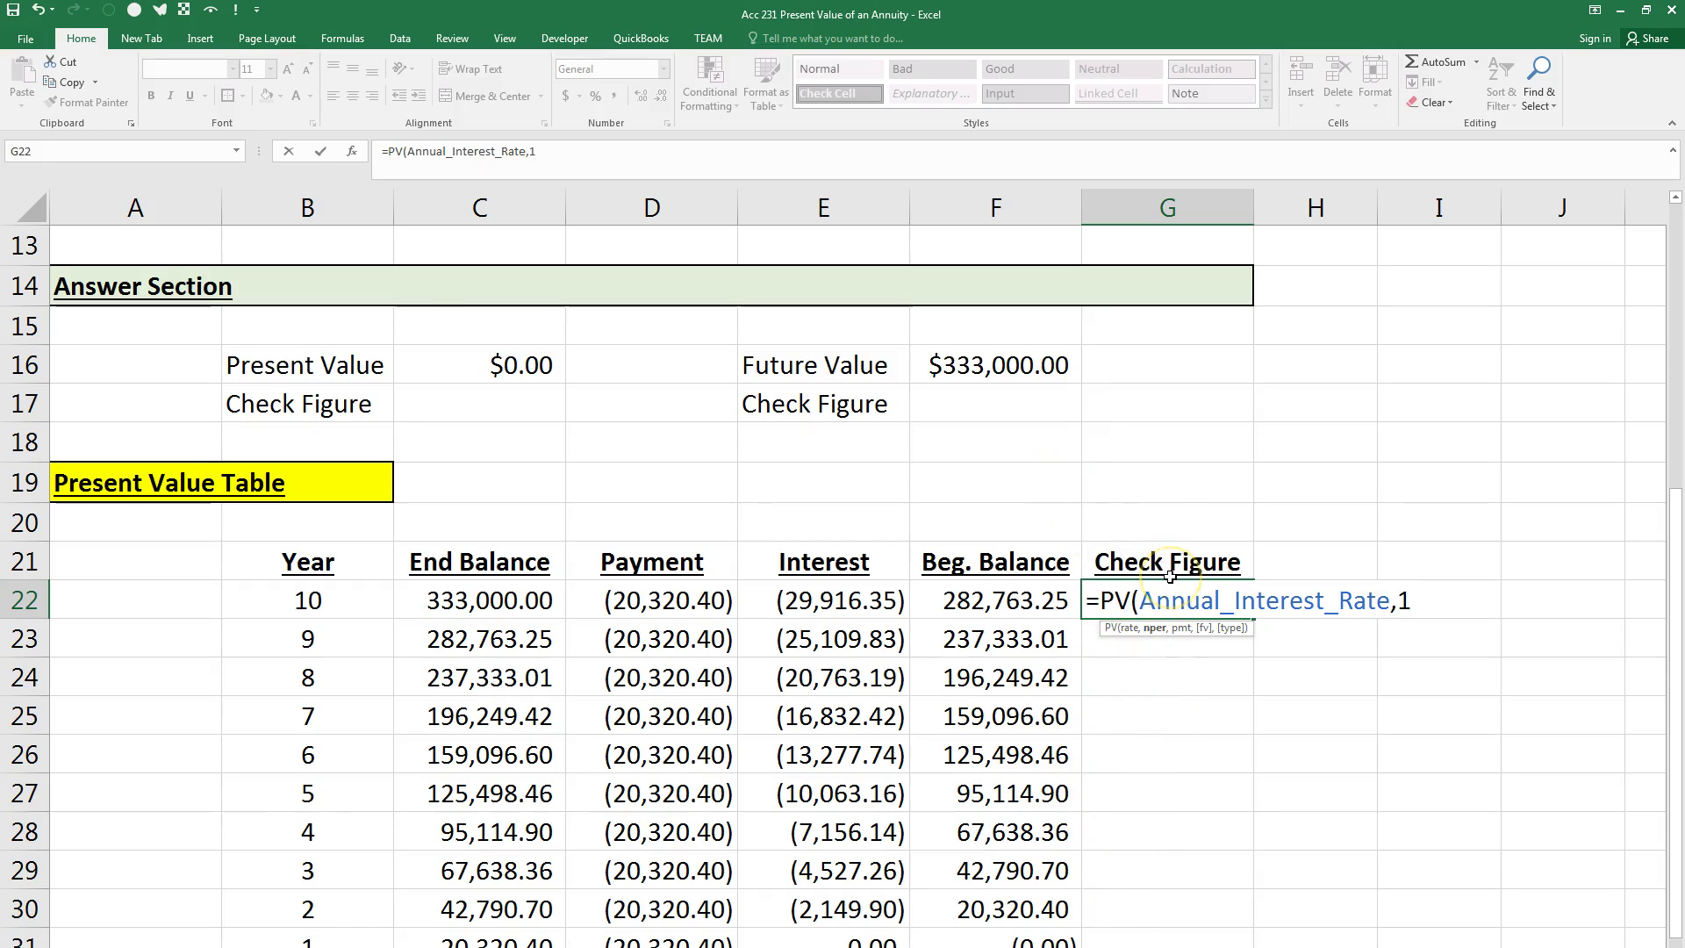
click(670, 599)
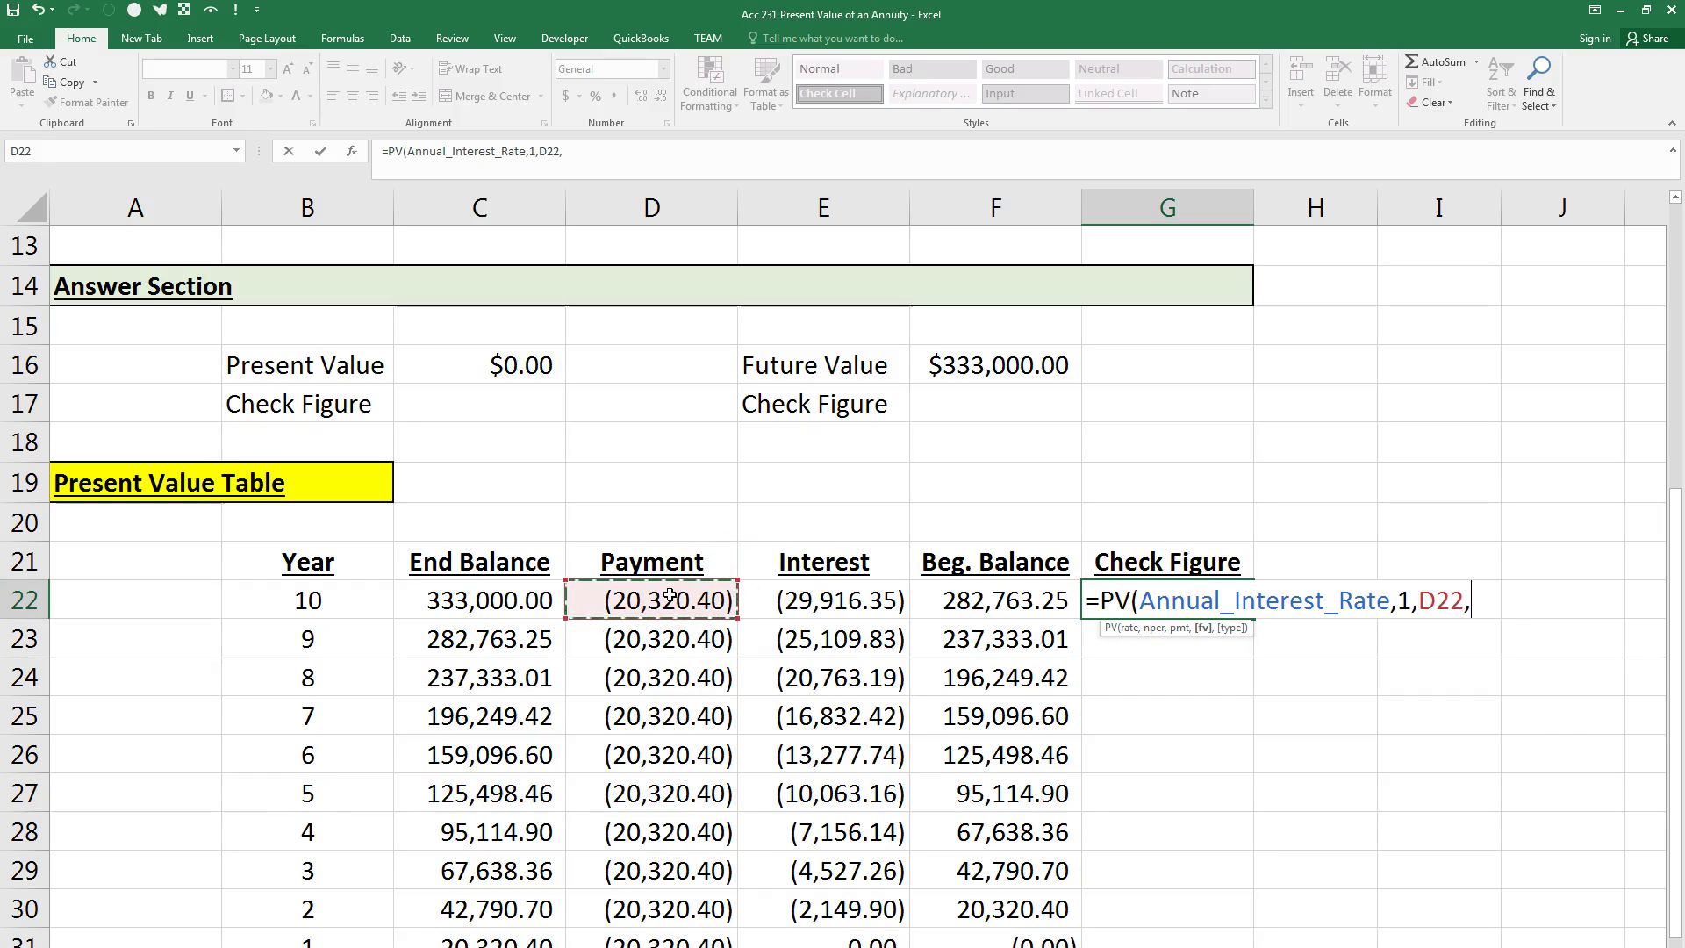
click(501, 593)
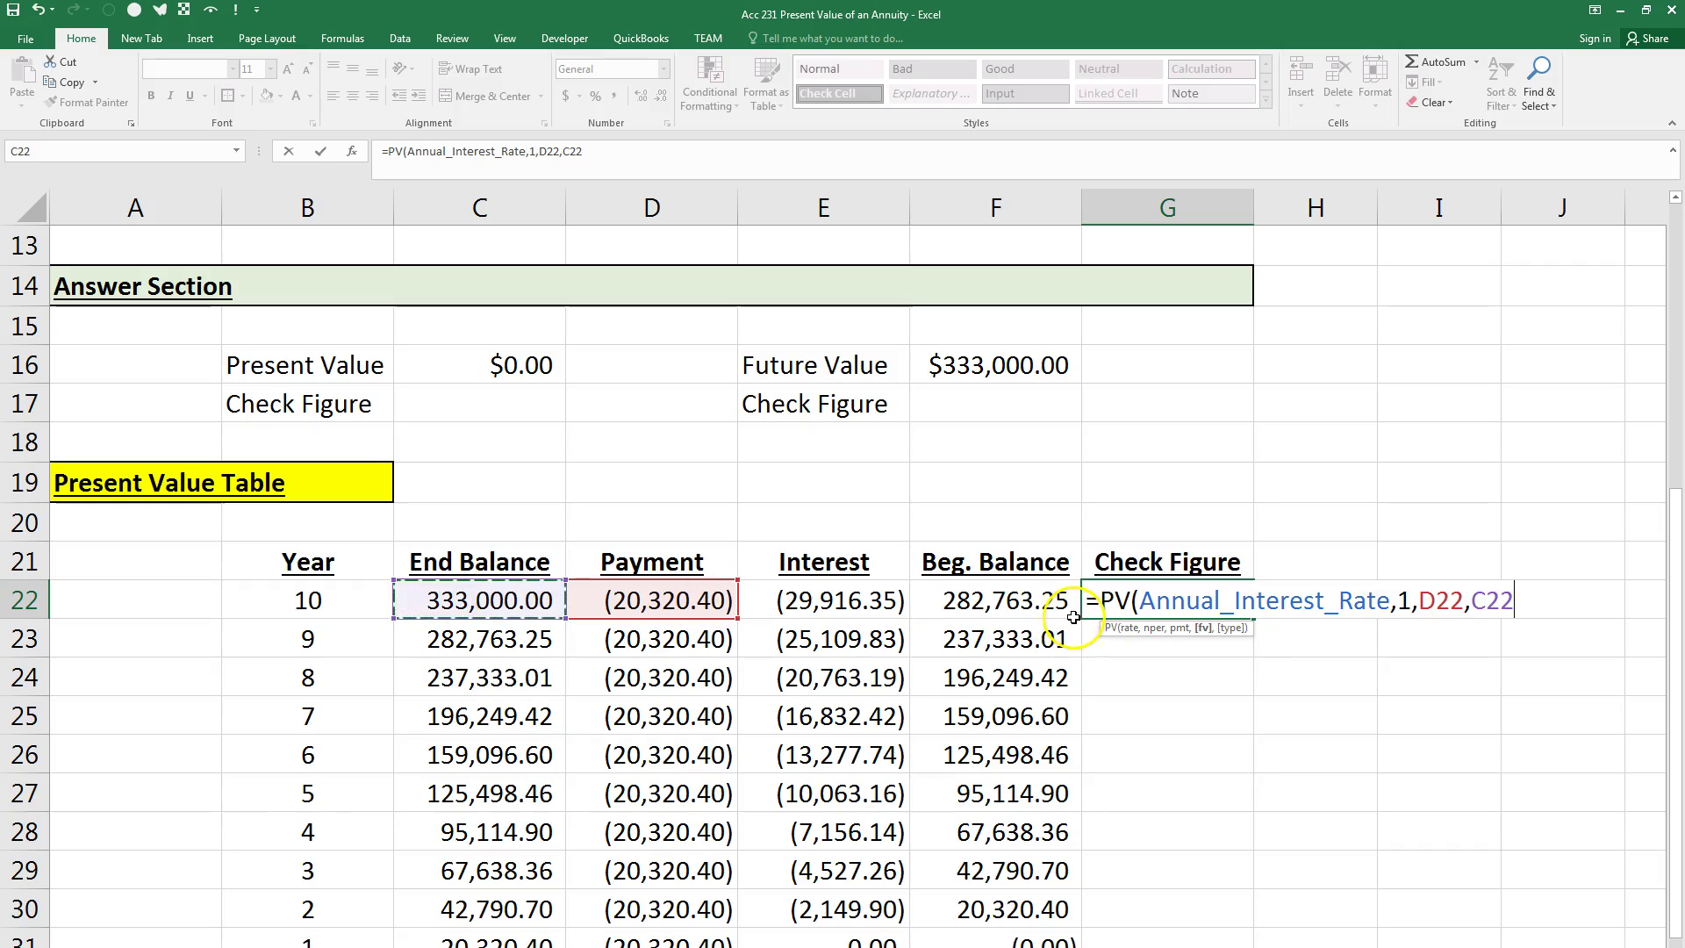
Step: Complete the G22 PV formula with Type_of_Annuity from the Data Section as its type argument
text(,)
scroll(1068, 618, up, 3)
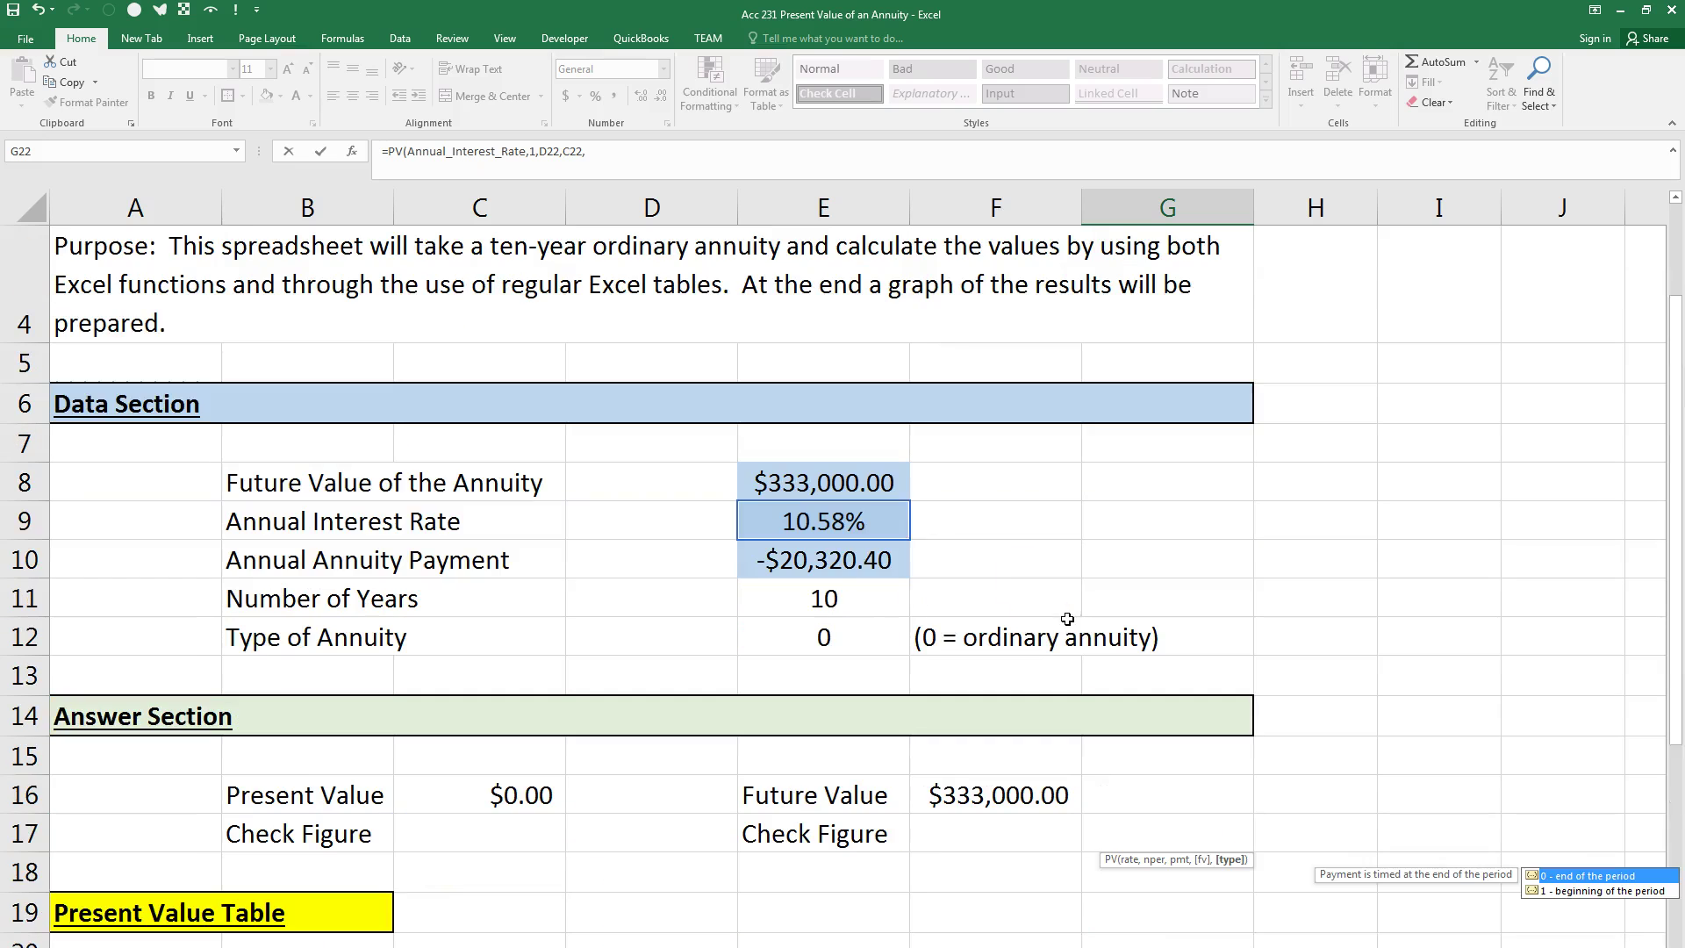
click(801, 632)
scroll(902, 626, down, 3)
scroll(878, 667, down, 3)
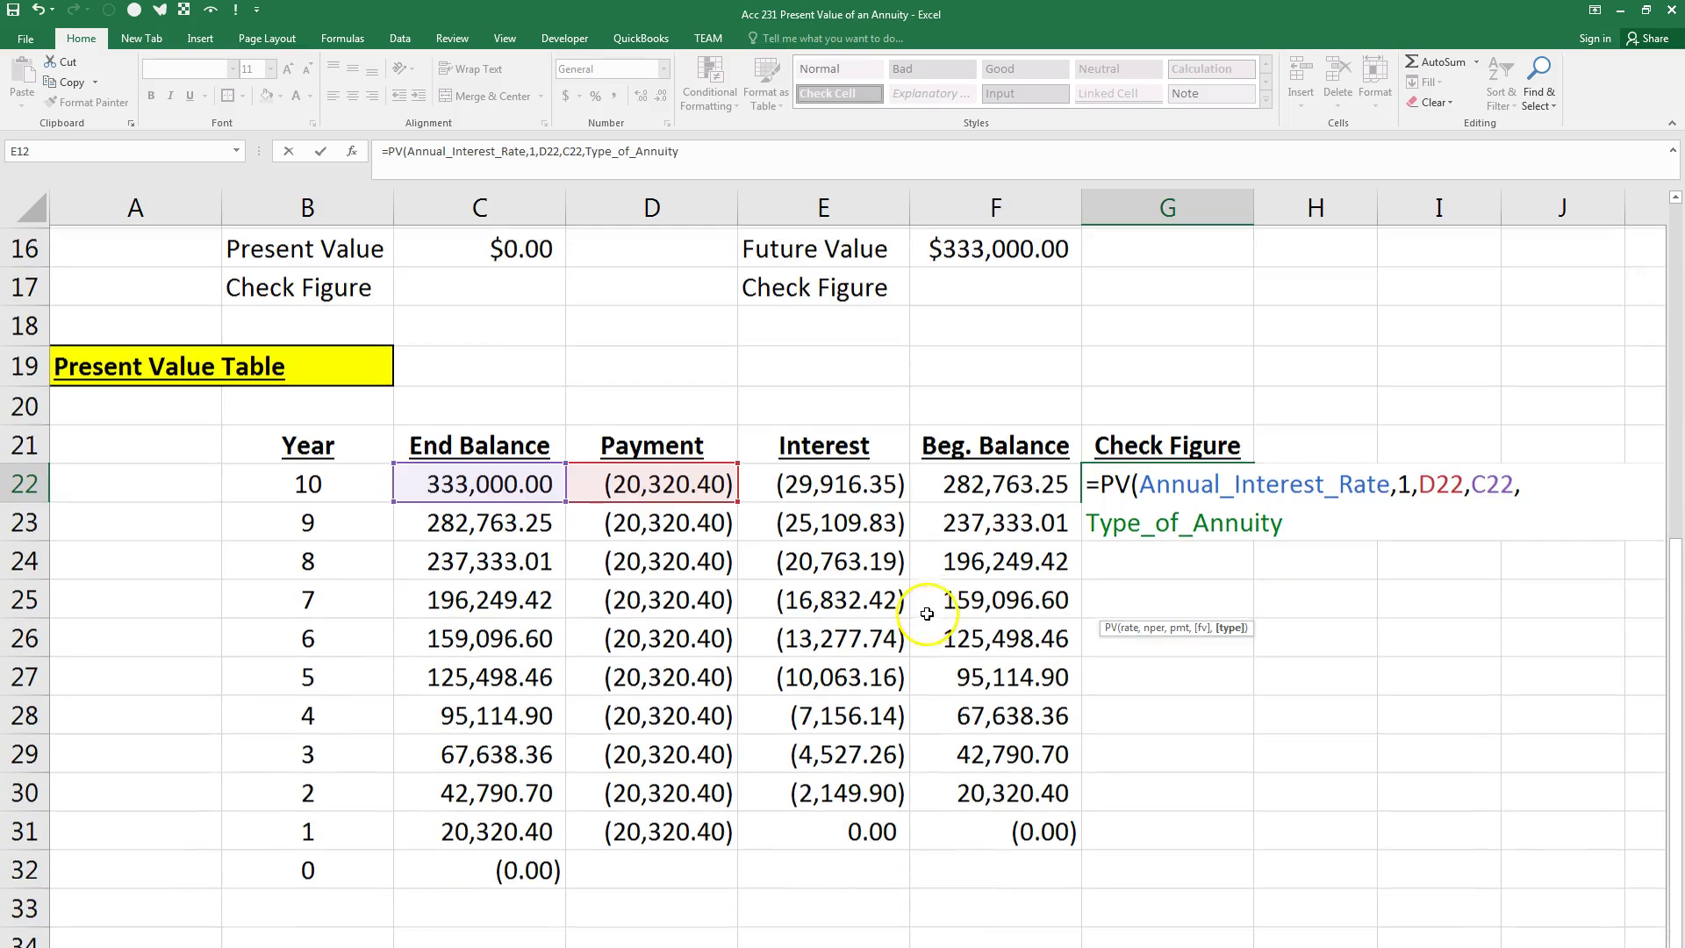
scroll(1486, 658, up, 3)
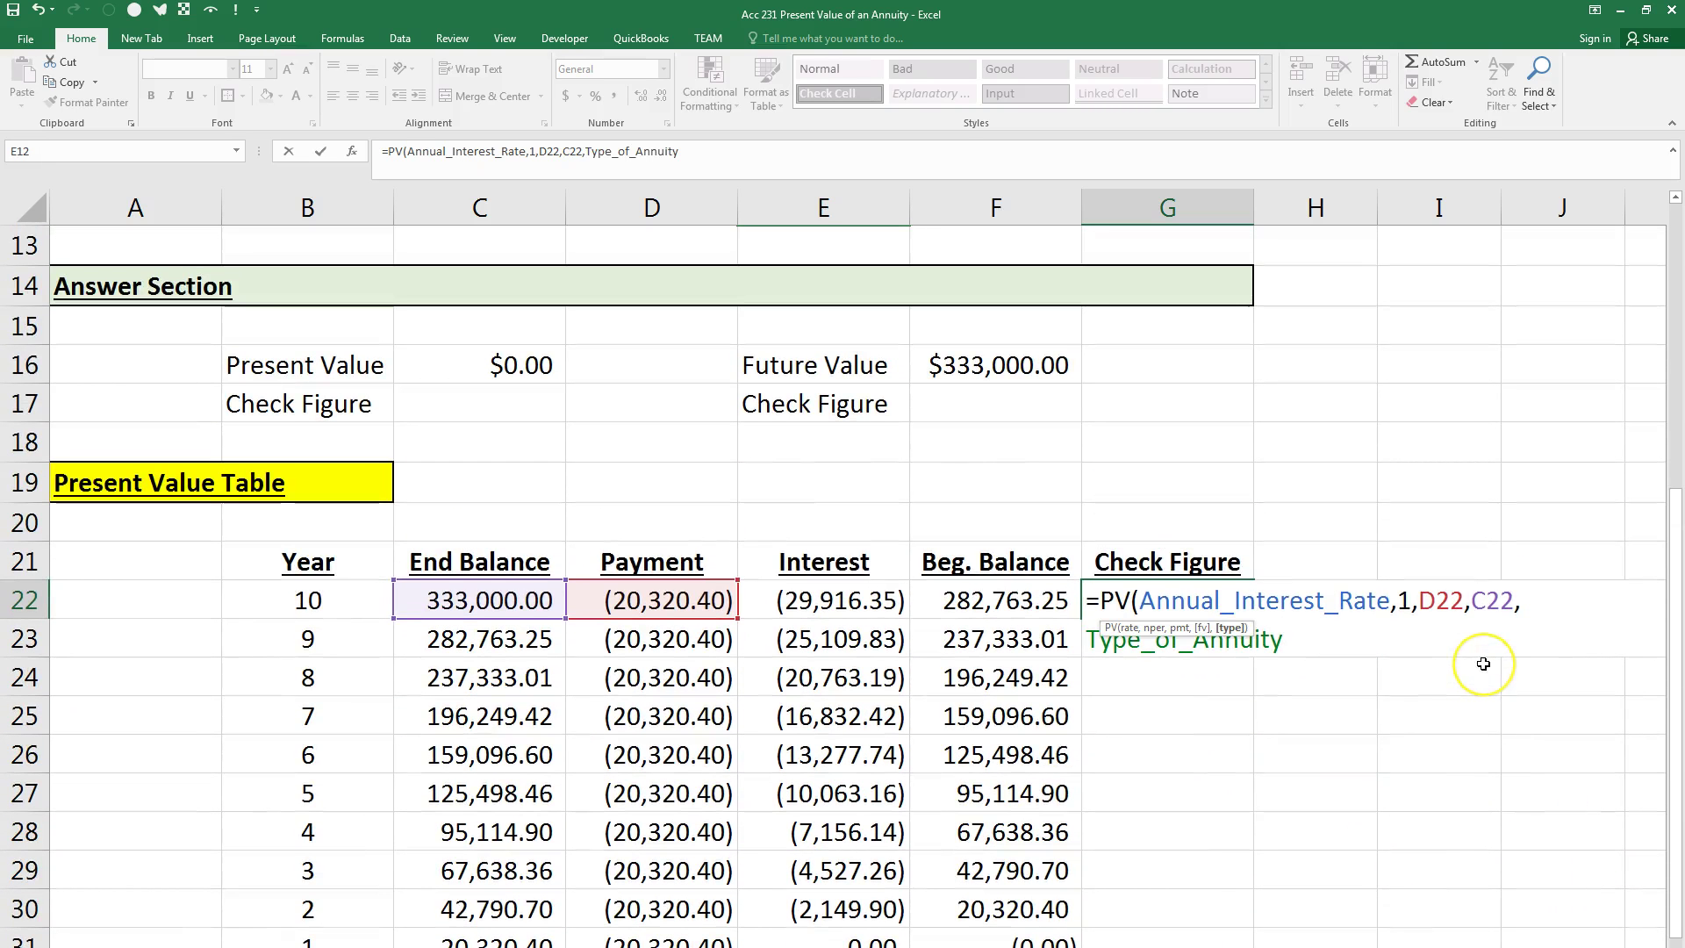
text())
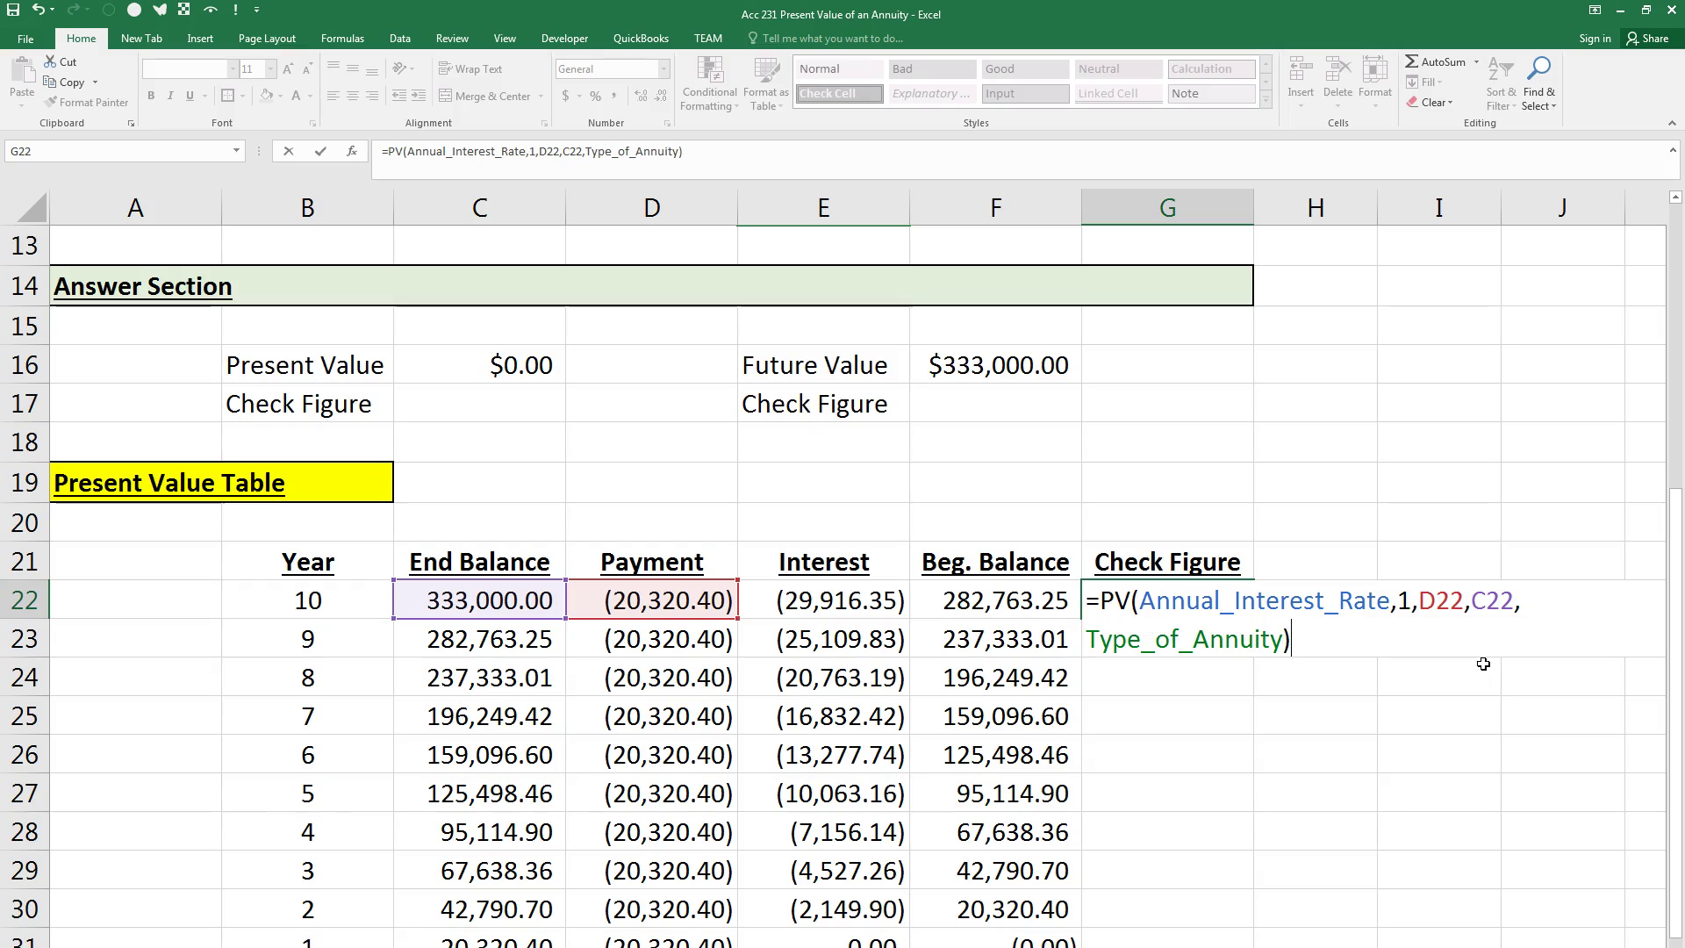
key(Return)
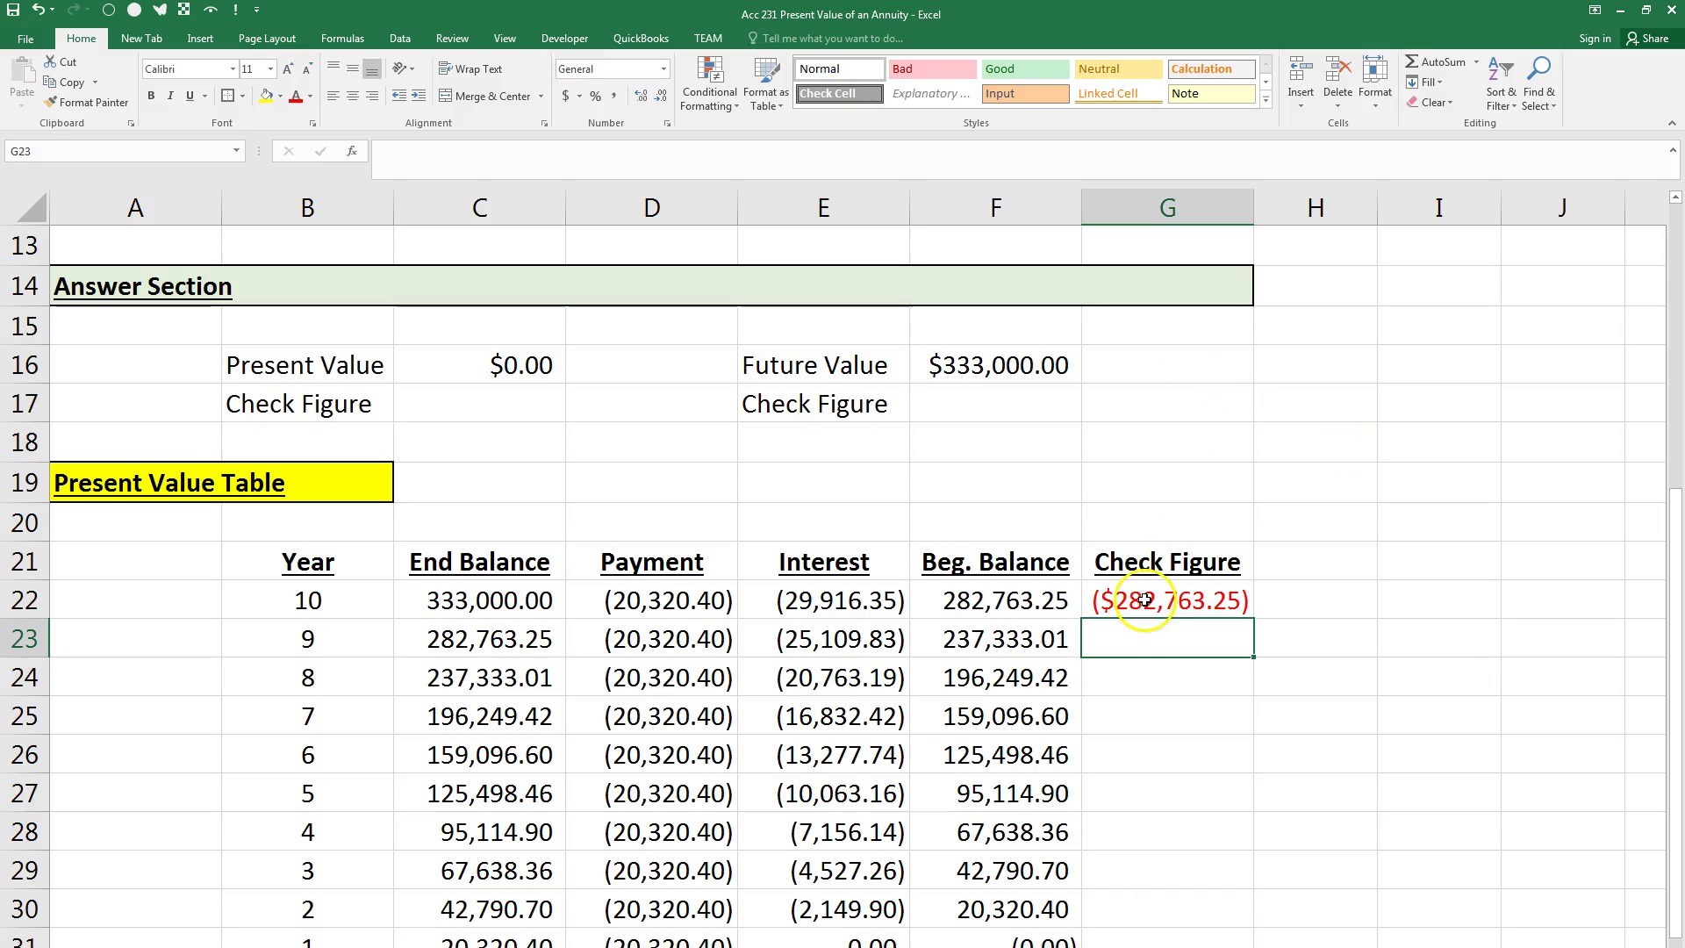
Step: Add +F22 to the end of the G22 PV formula and apply comma style to the cell
click(1040, 604)
click(1135, 600)
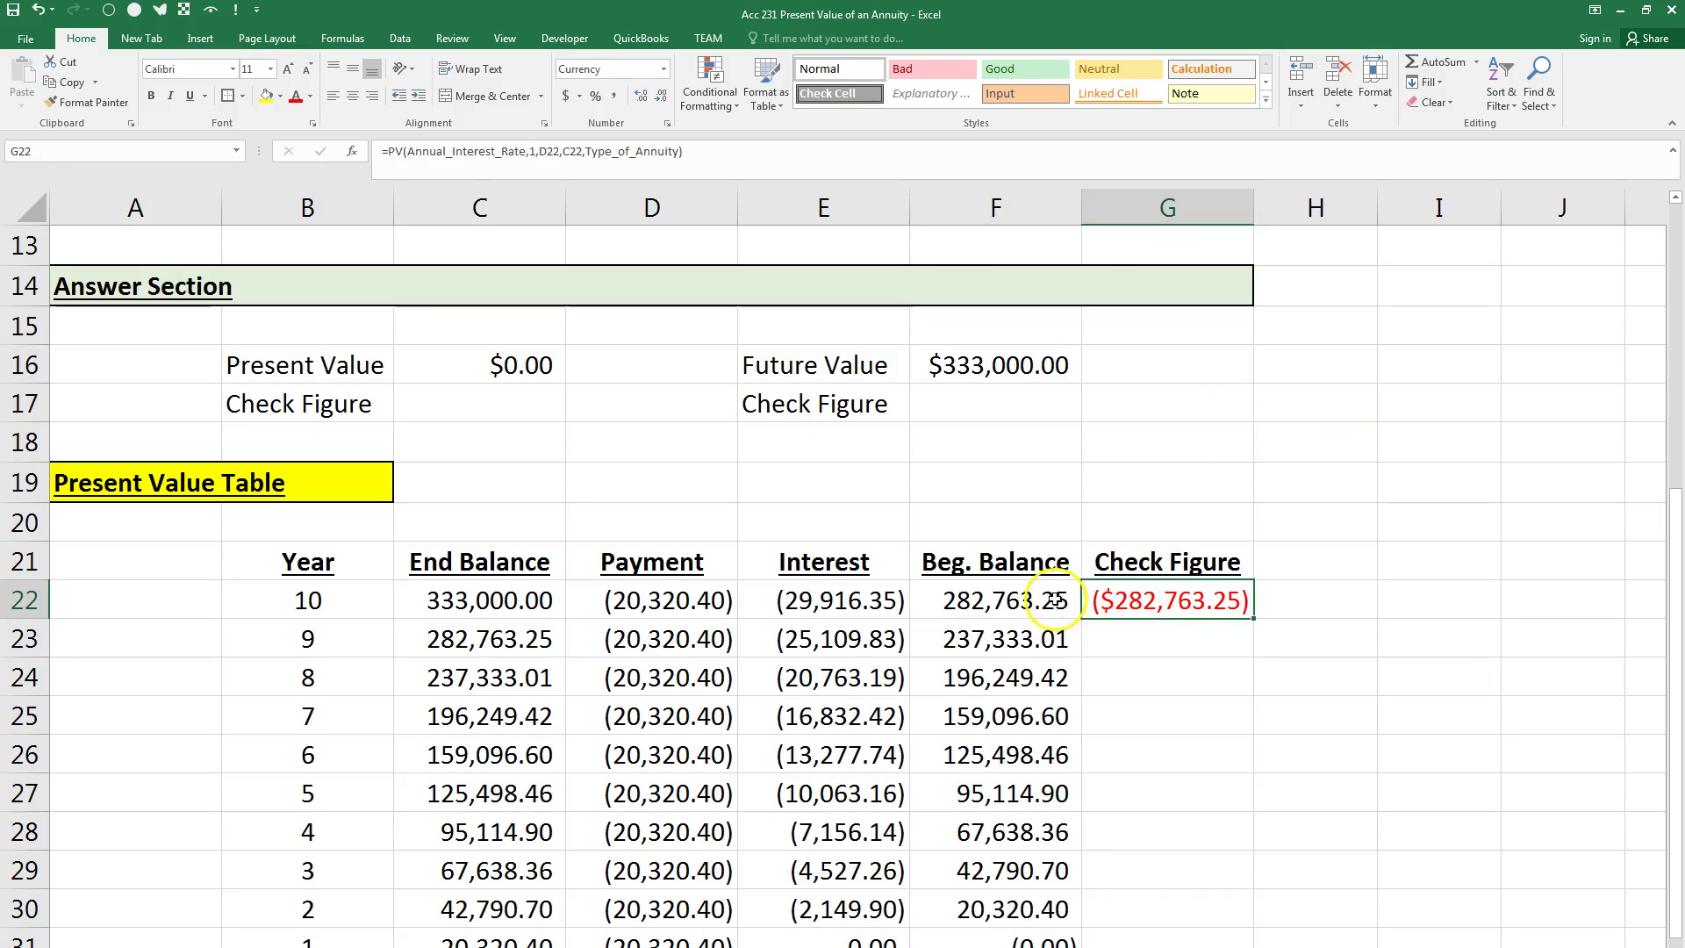
key(F2)
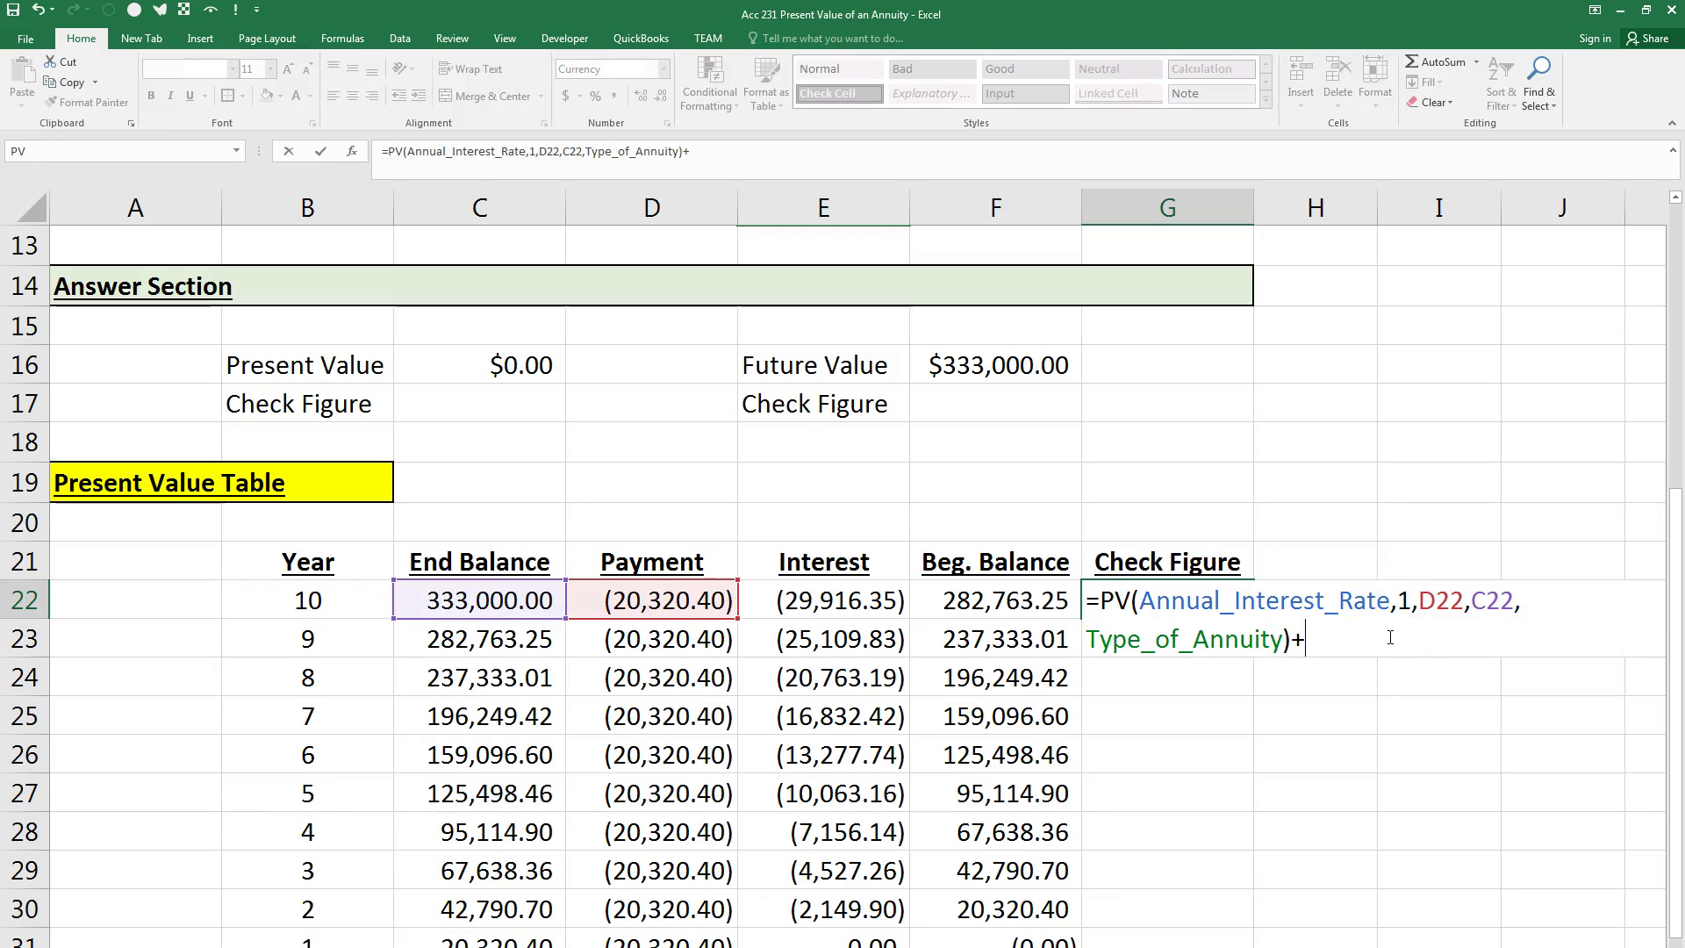
text(+)
click(923, 608)
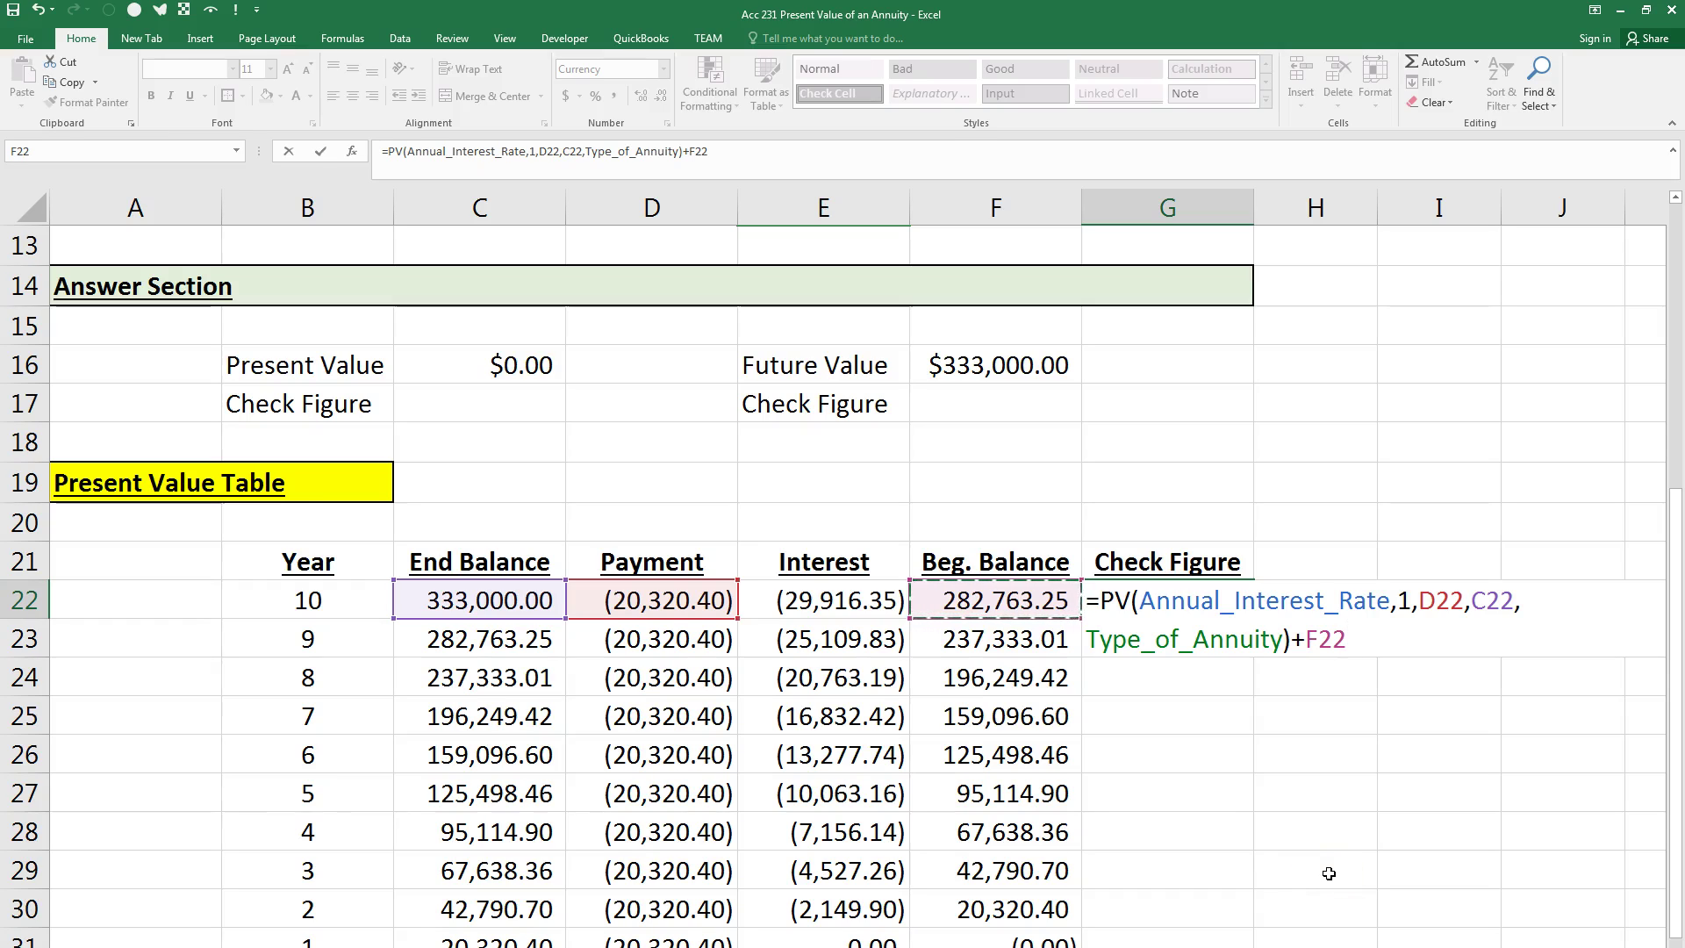
key(Return)
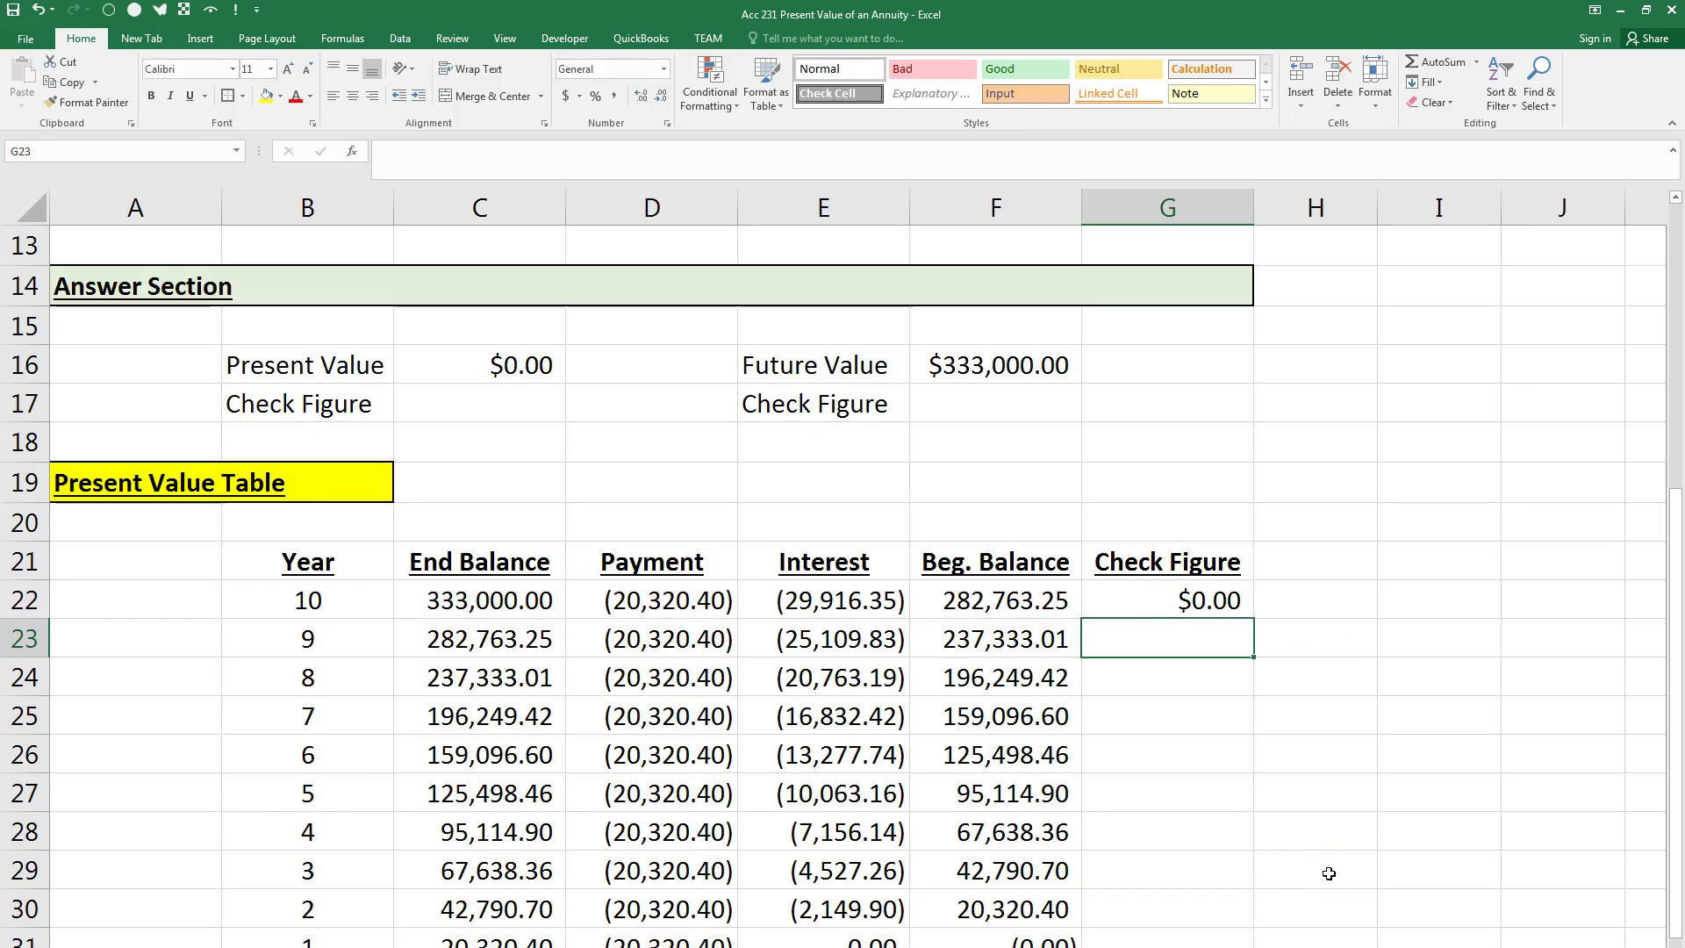
click(1123, 604)
click(613, 96)
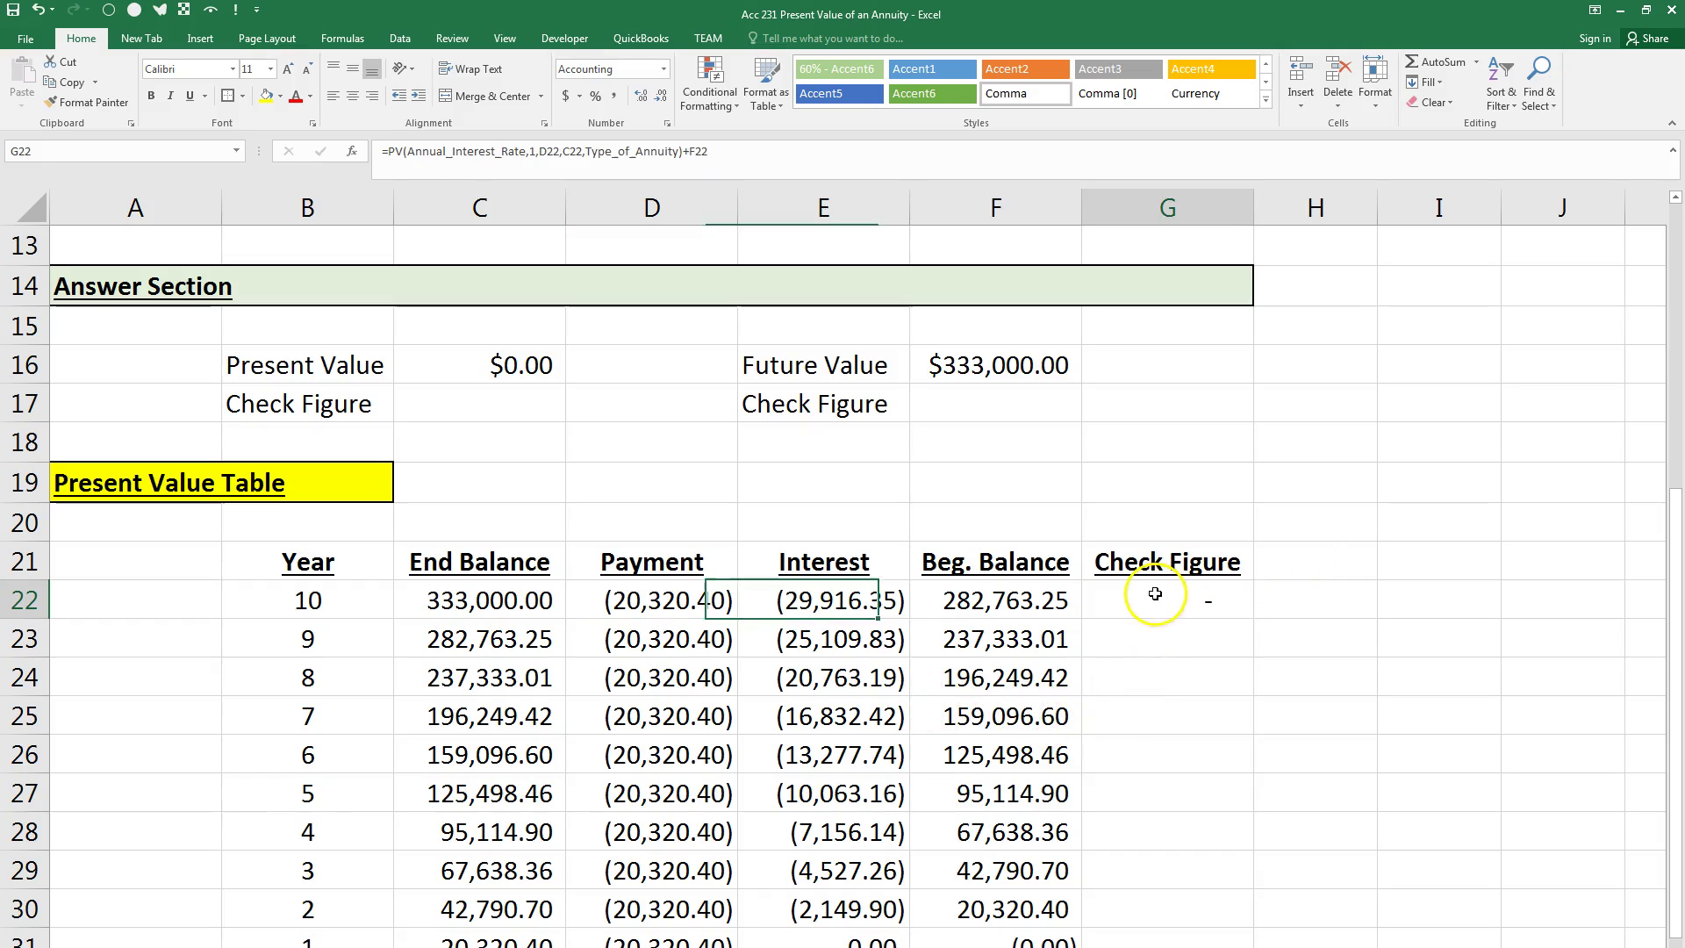
Step: Fill the Check Figure formula from G22 down to G31
drag(1255, 618, 1191, 943)
scroll(1392, 801, down, 2)
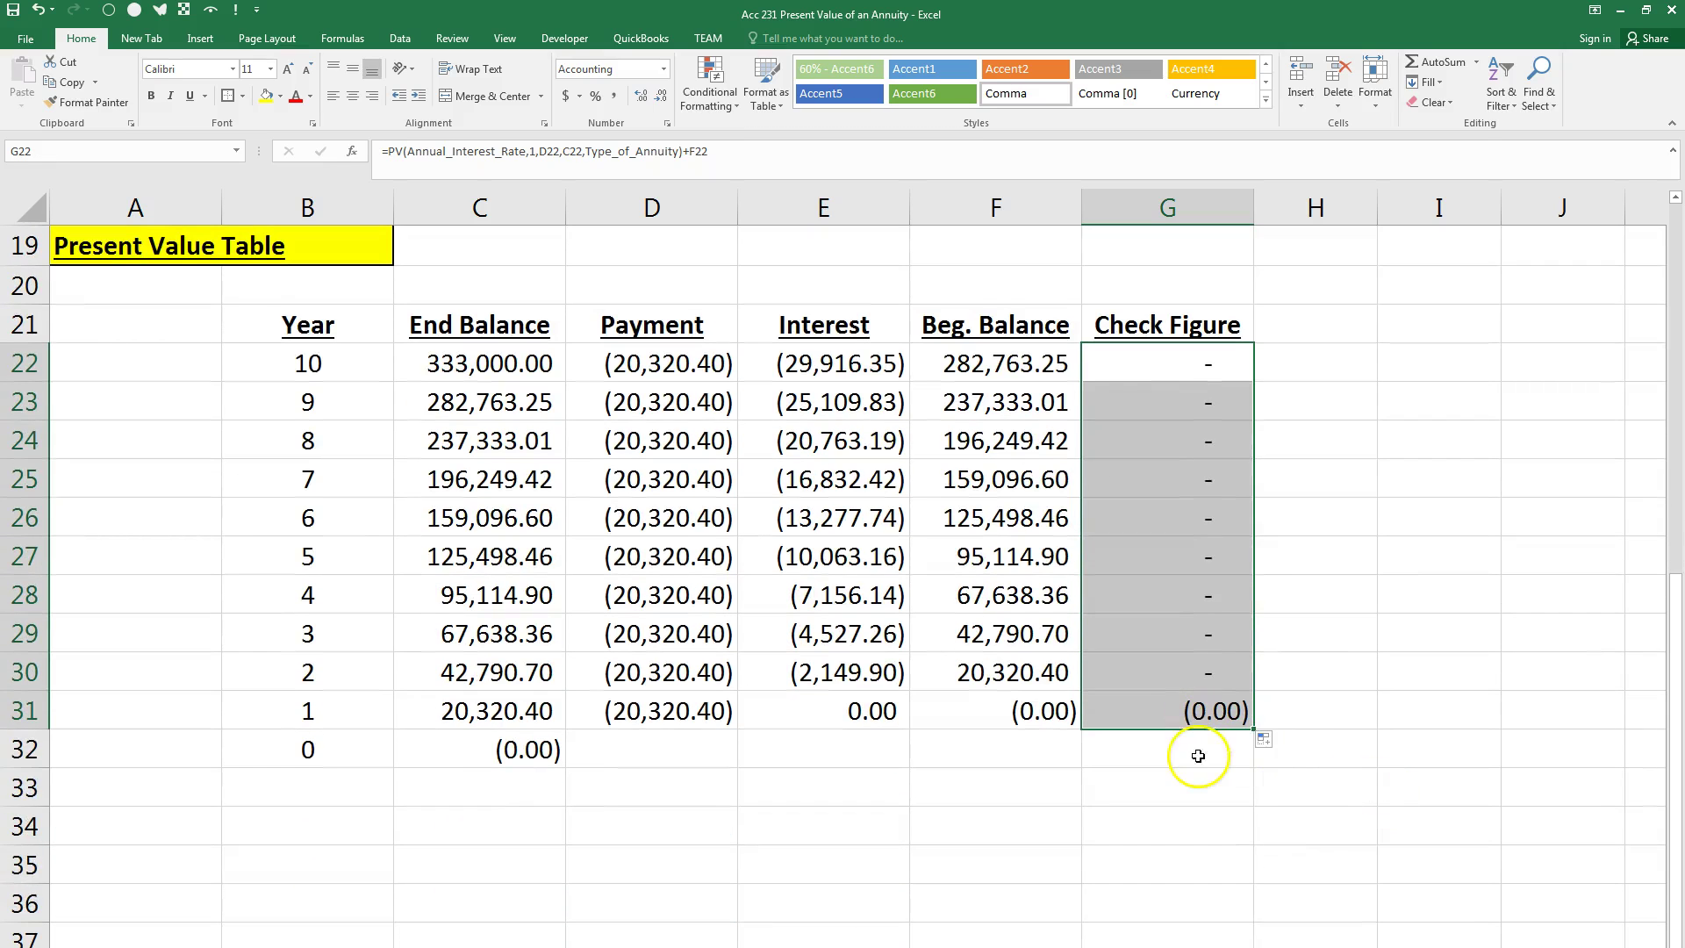
click(1198, 755)
drag(734, 765, 1162, 747)
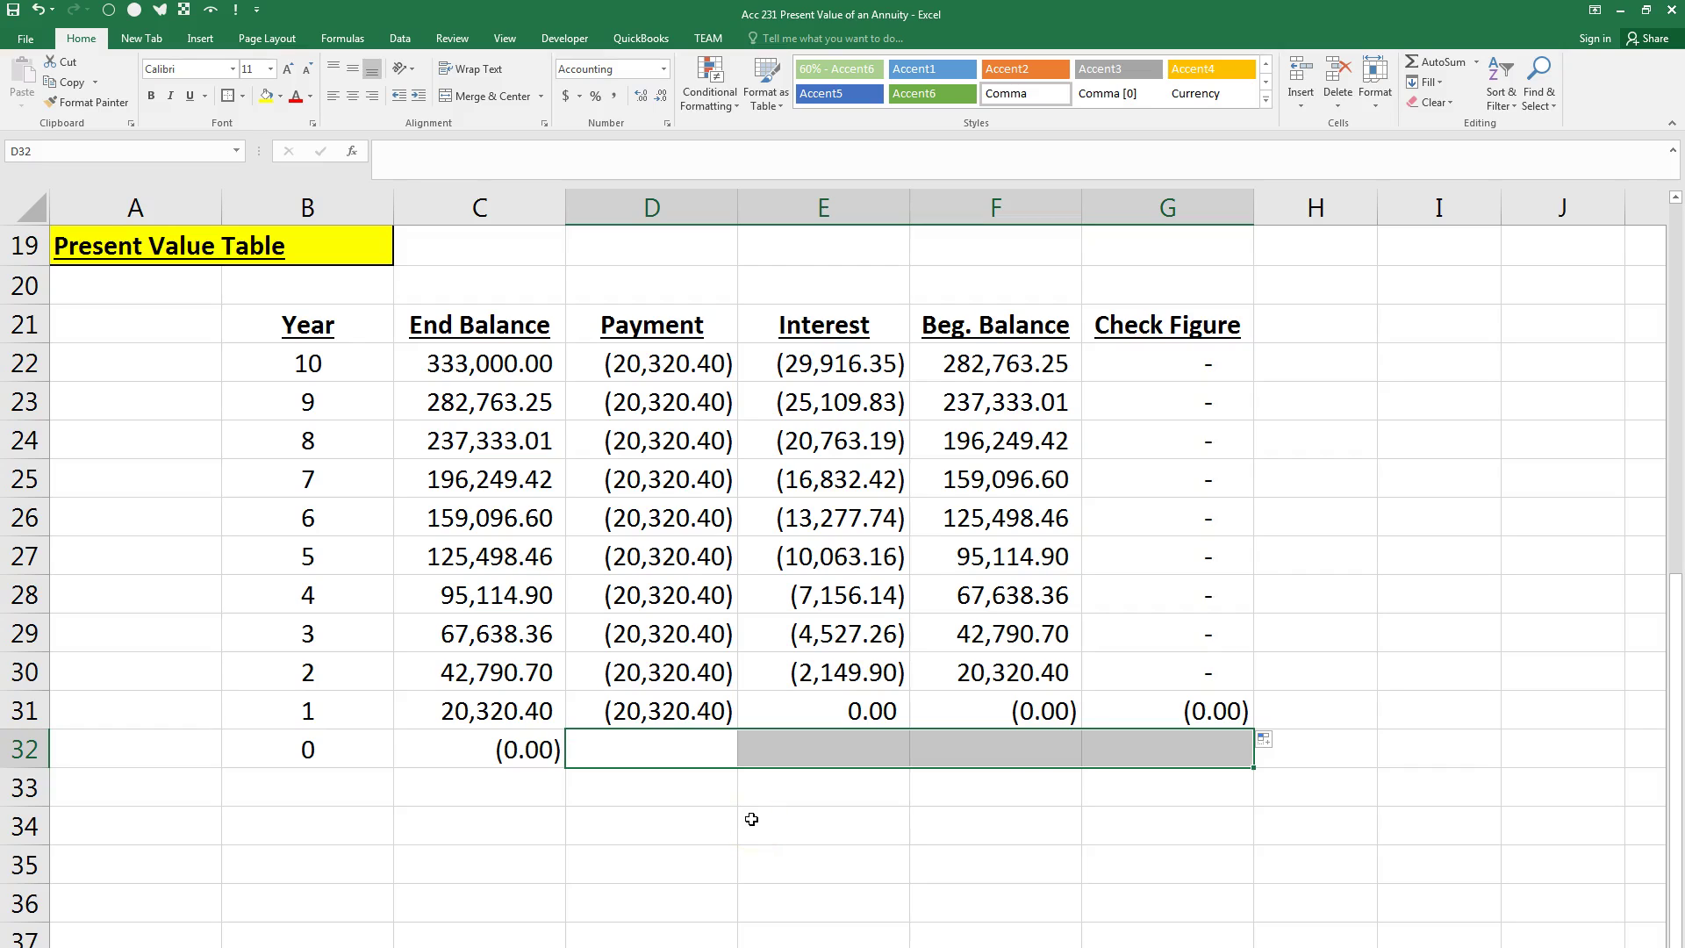
click(610, 367)
click(790, 367)
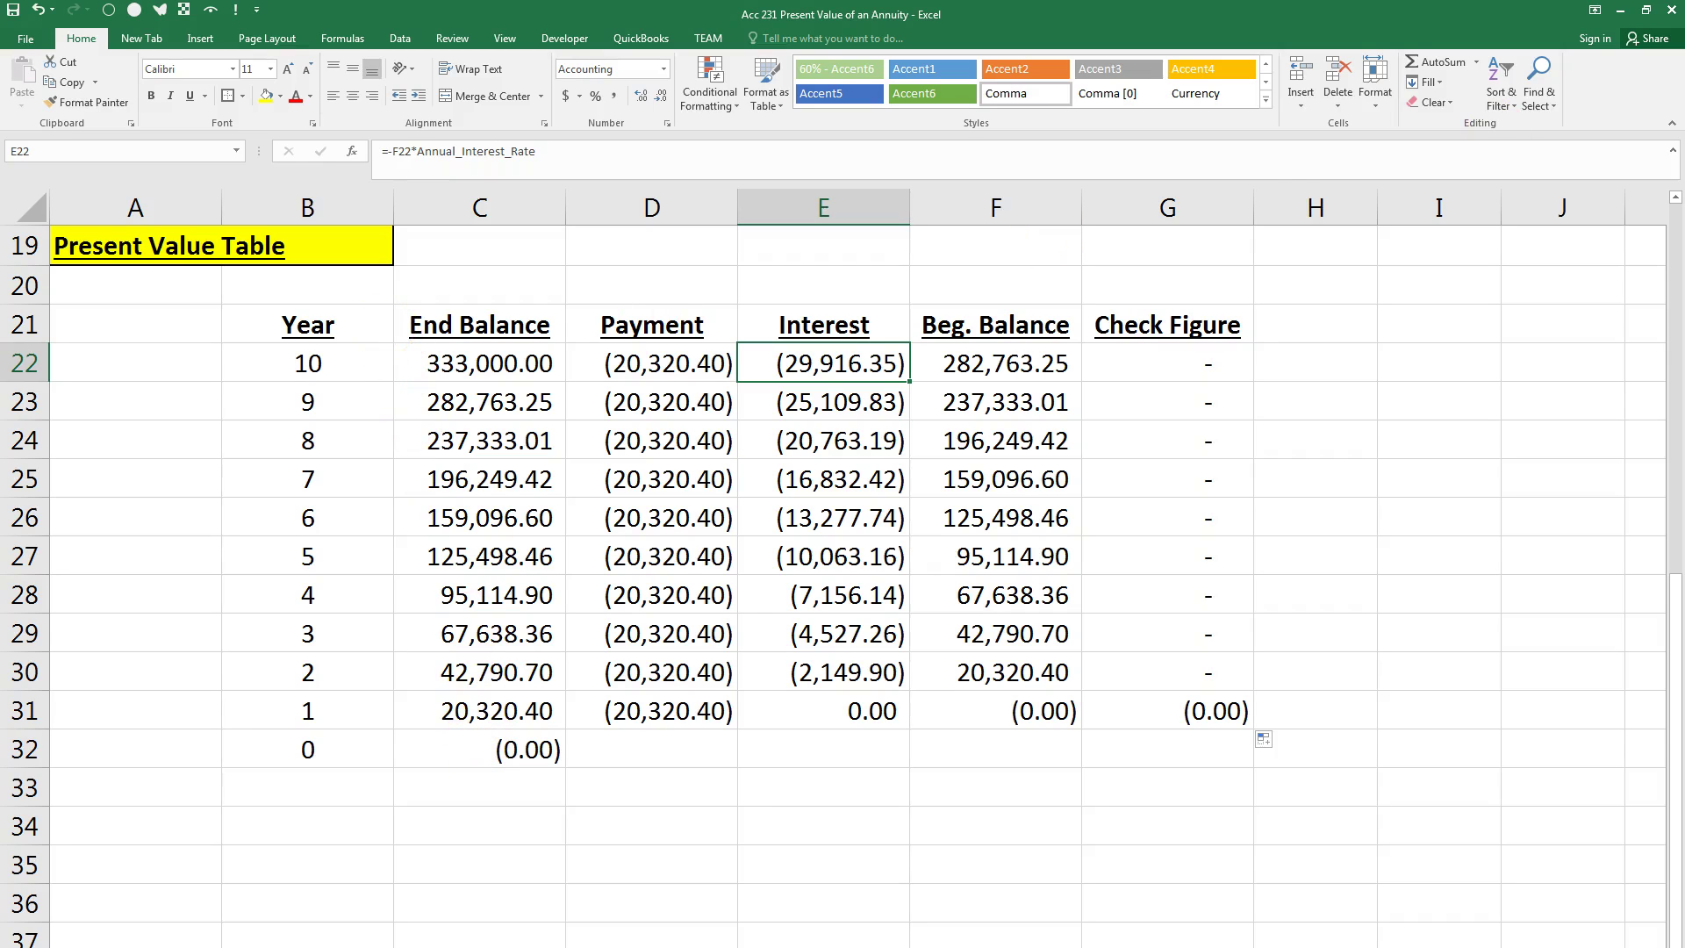
Step: Switch to the Word test sample to read the instructions on formatting the tables, and move its window out of the way
key(alt+Tab)
scroll(1066, 551, down, 5)
scroll(1066, 551, down, 8)
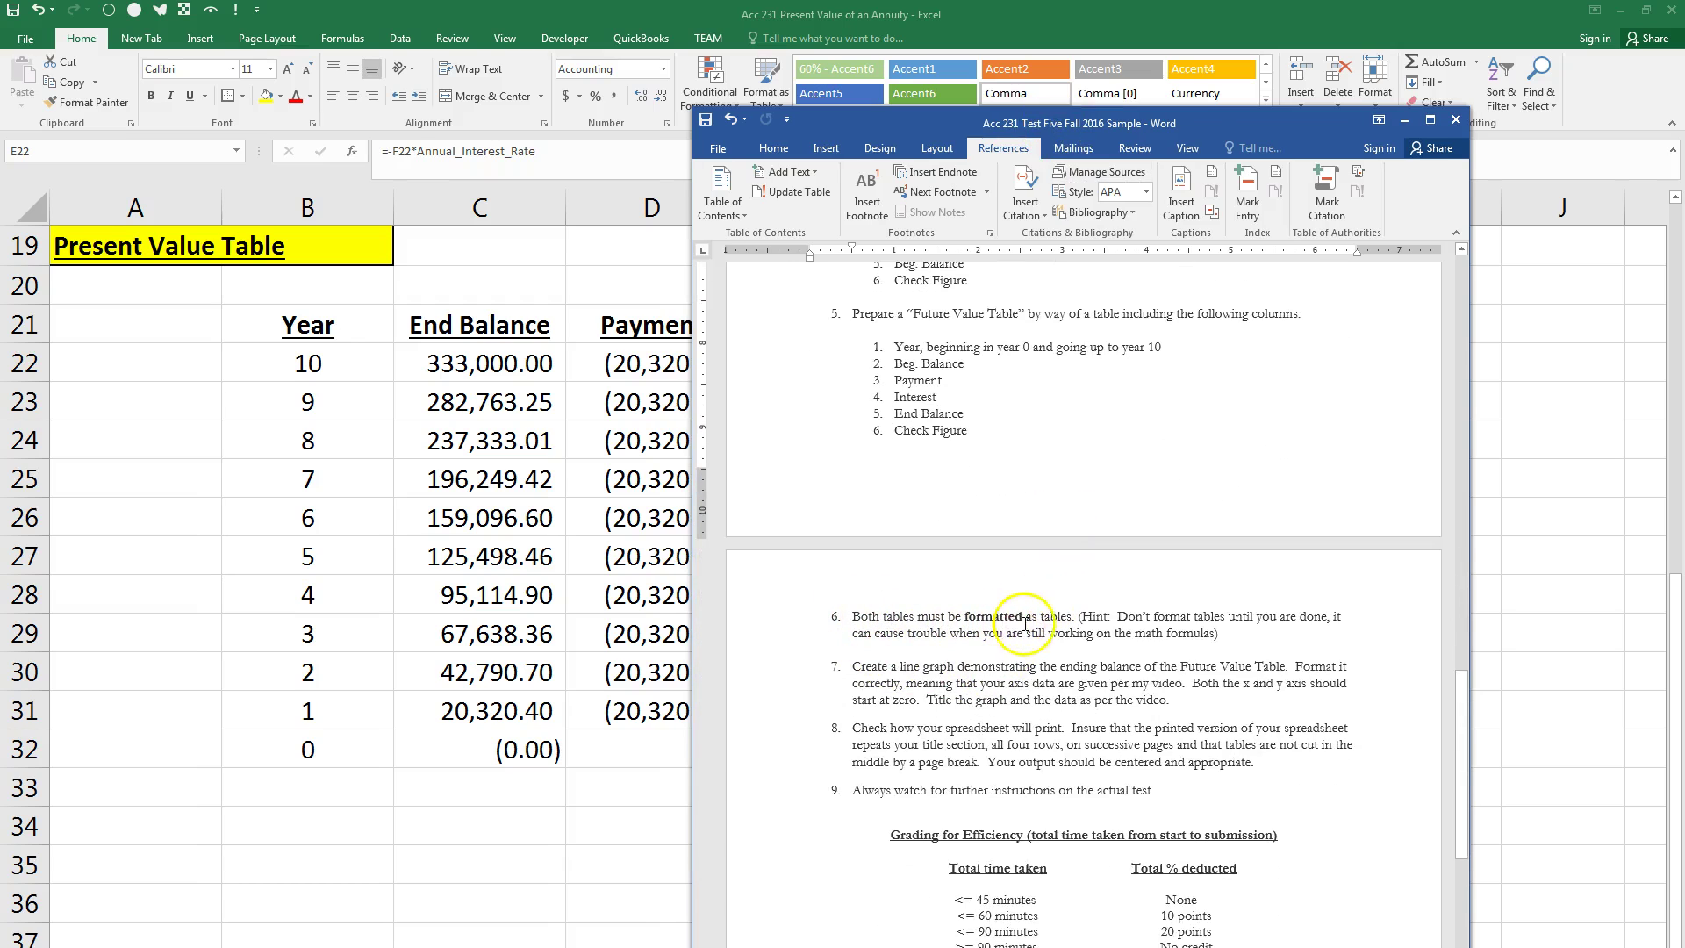
drag(1053, 123, 1684, 71)
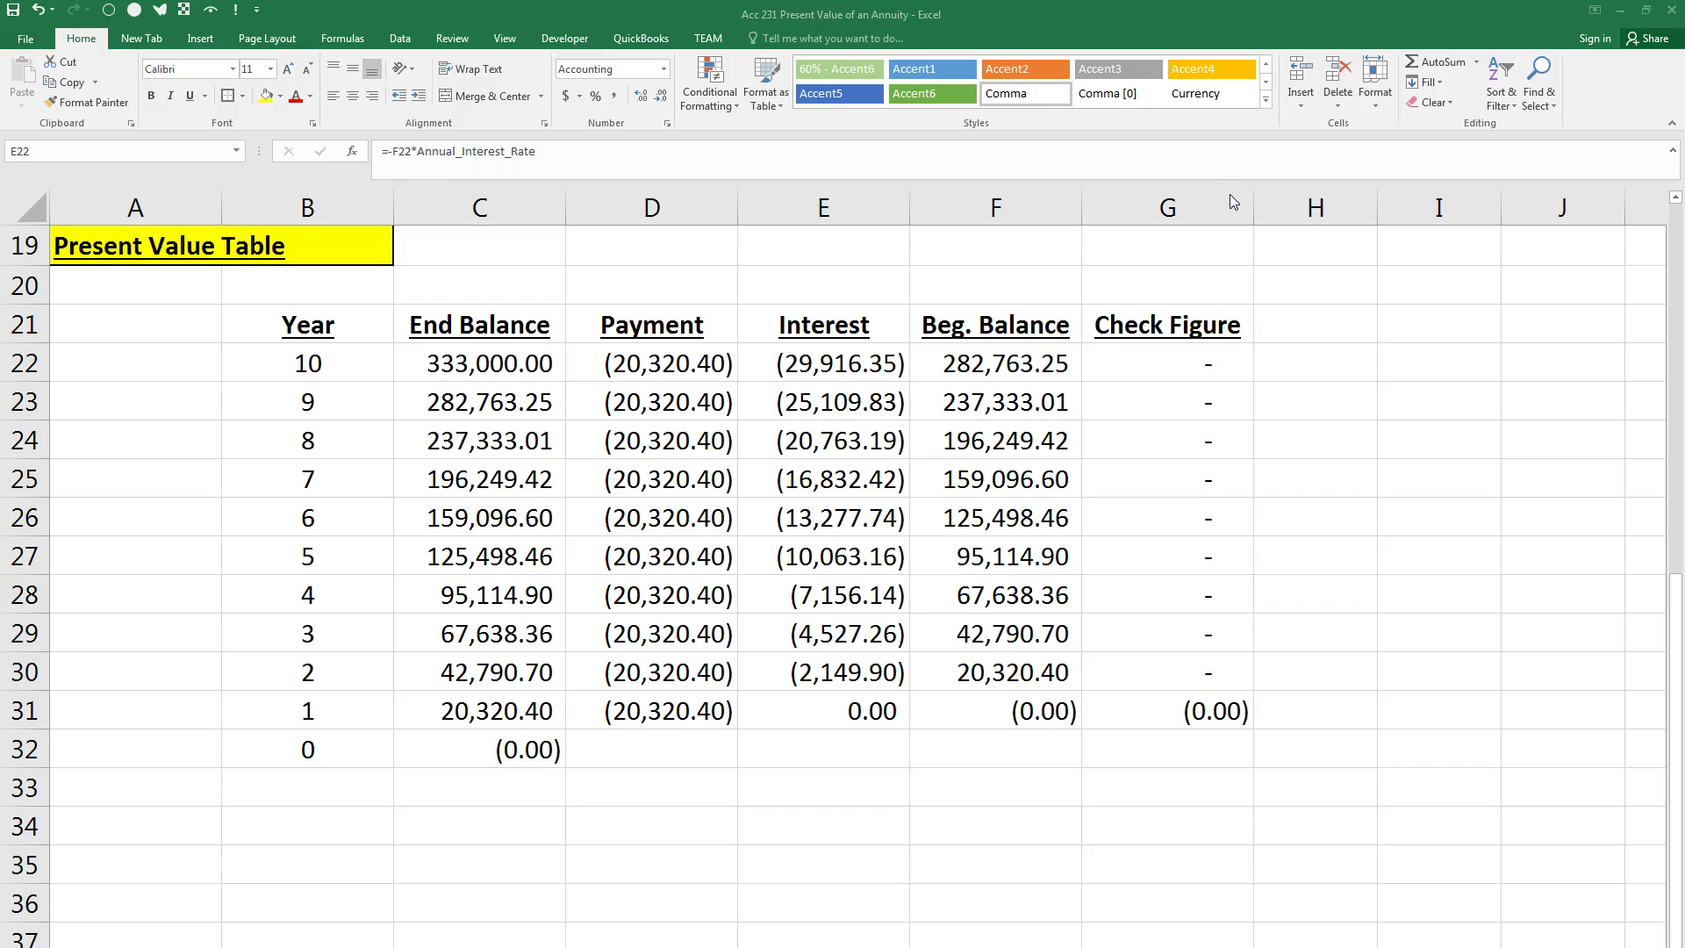
Step: Format the present value range B21:G32 as a table with headers, using a blue medium table style
click(294, 323)
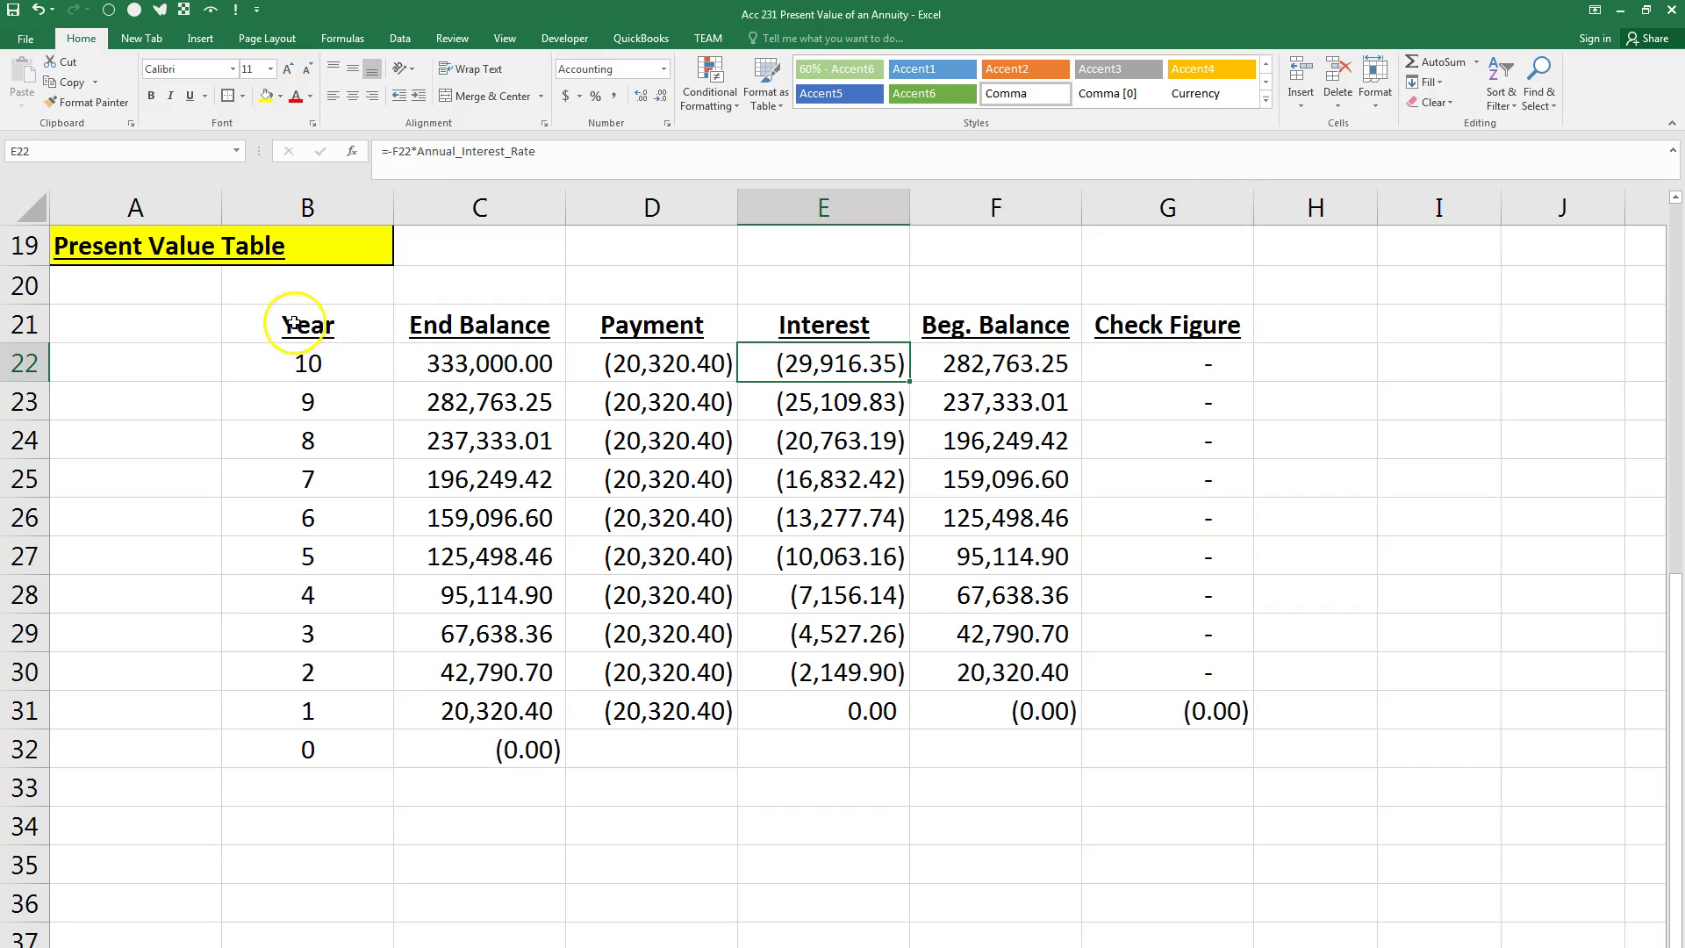
drag(320, 327, 1172, 746)
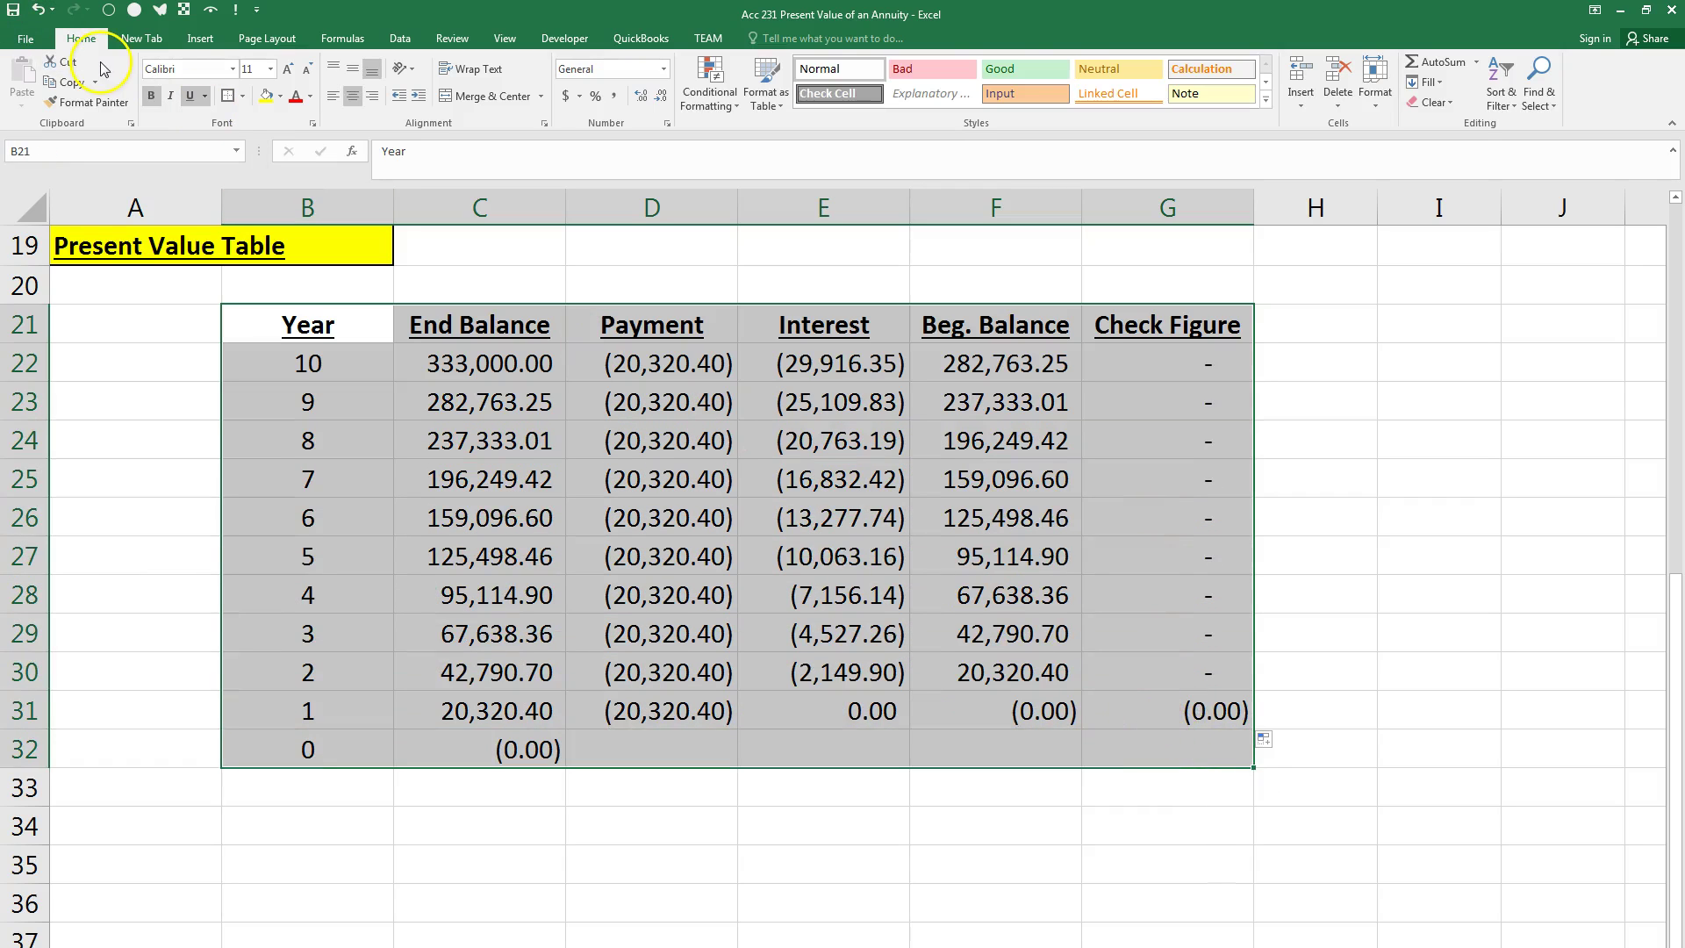
click(765, 103)
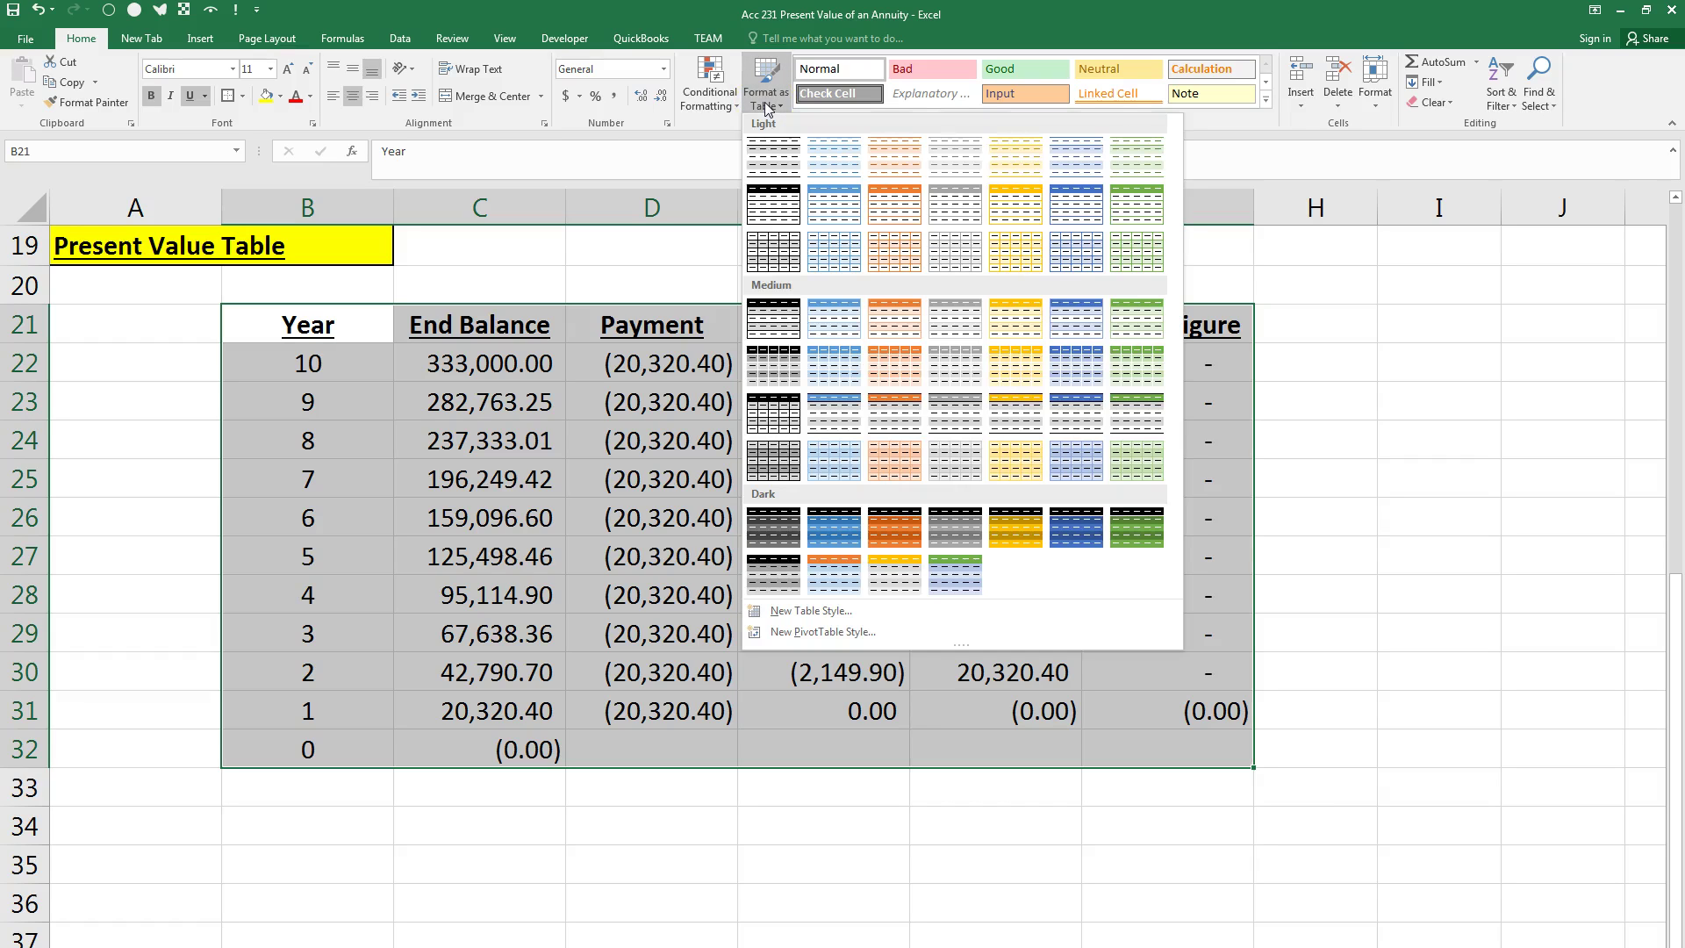
click(1091, 331)
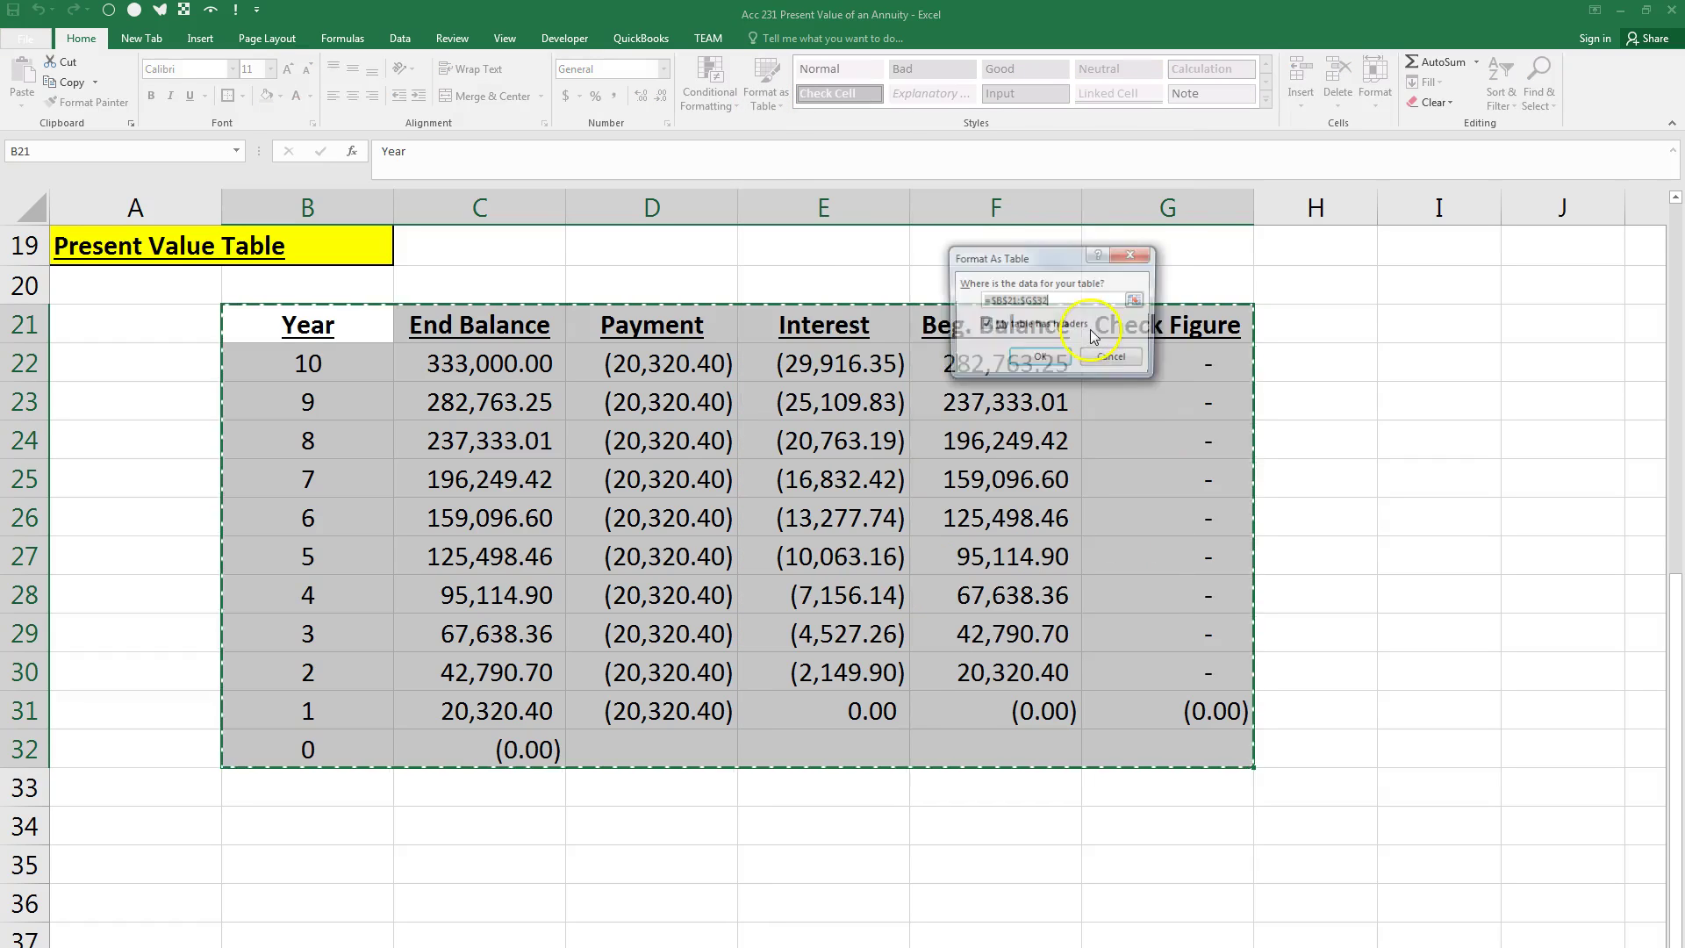
click(1041, 356)
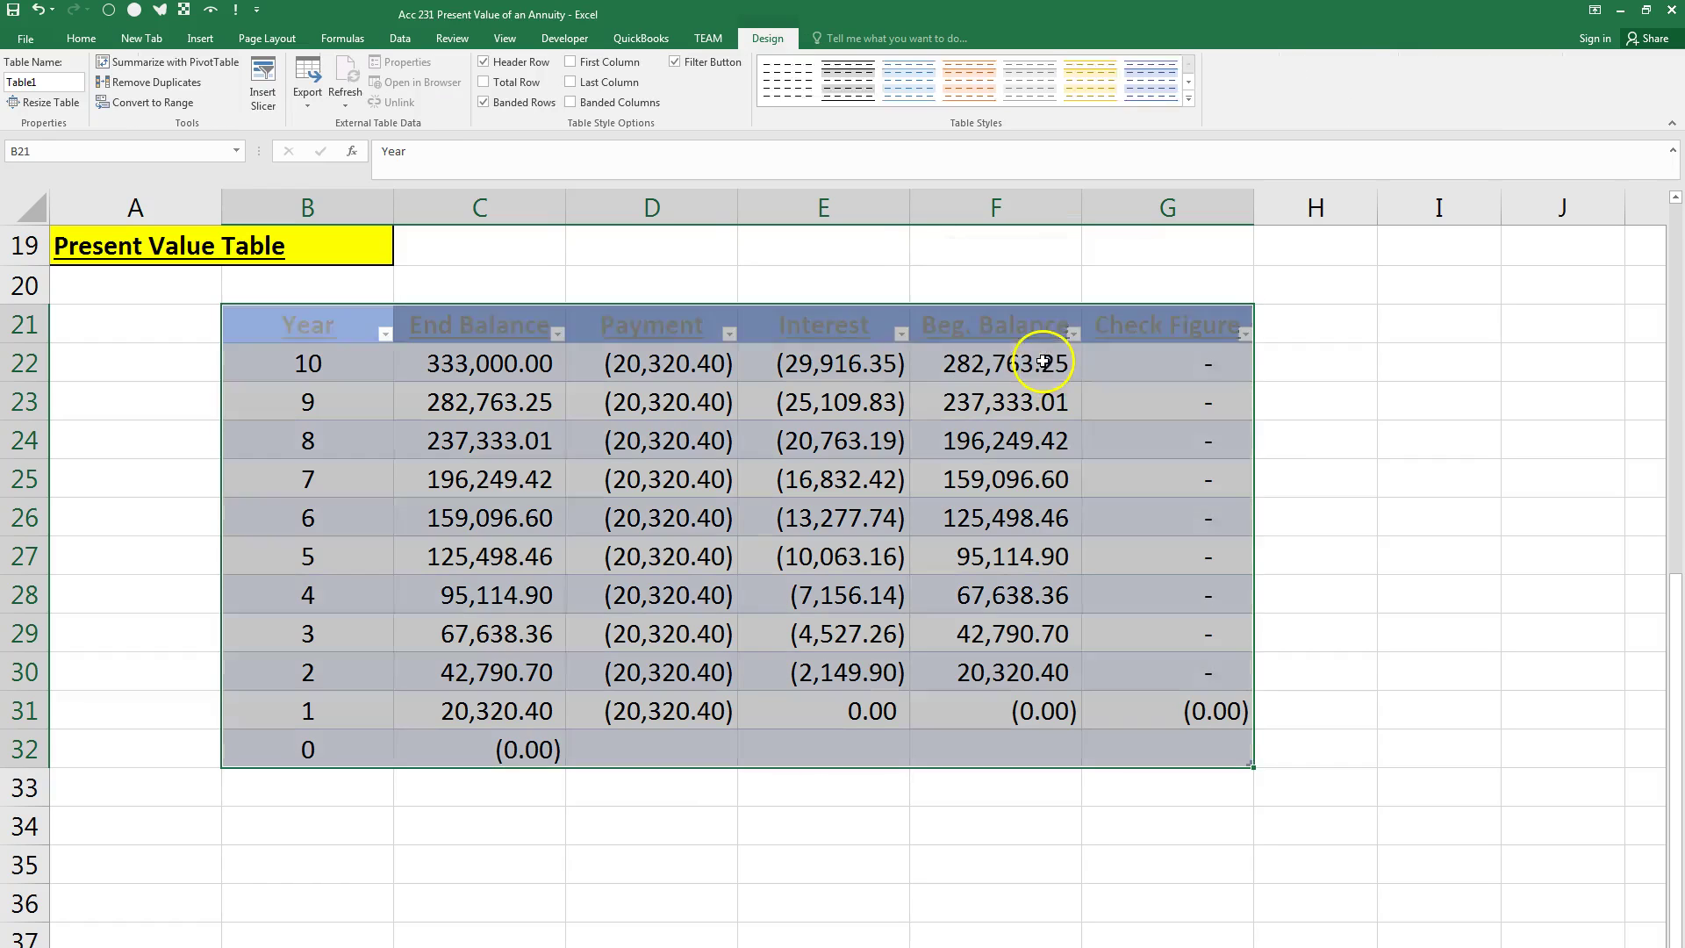
click(1457, 474)
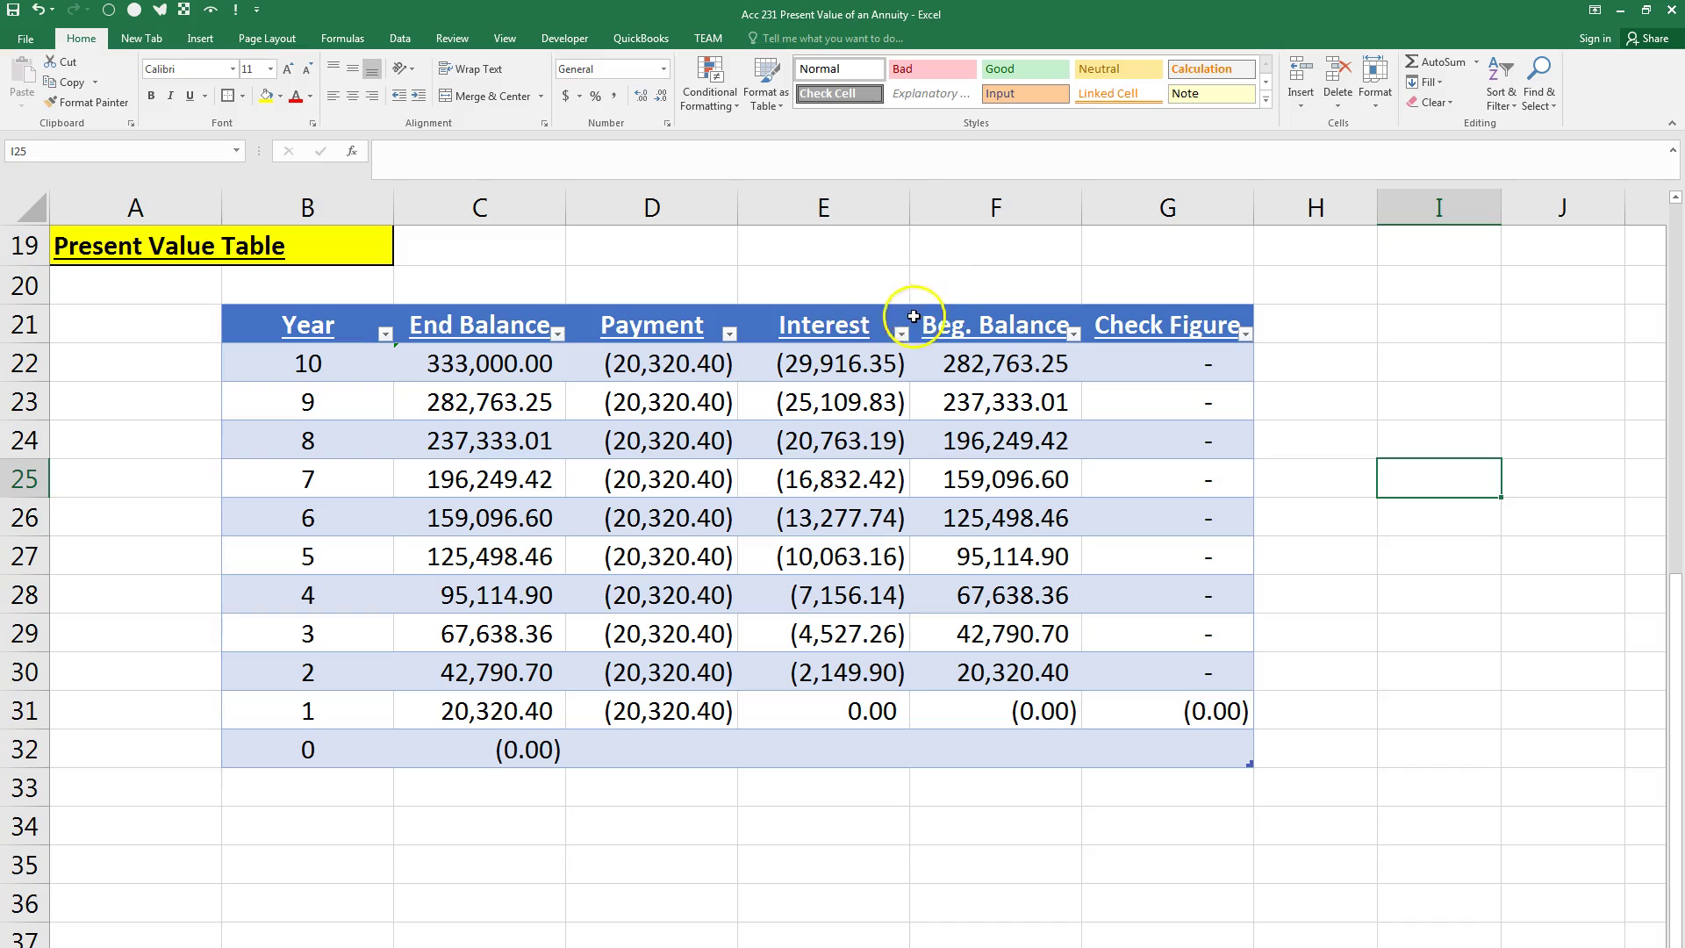
Step: Filter the Present Value Table's Year column to show only year 3
click(385, 333)
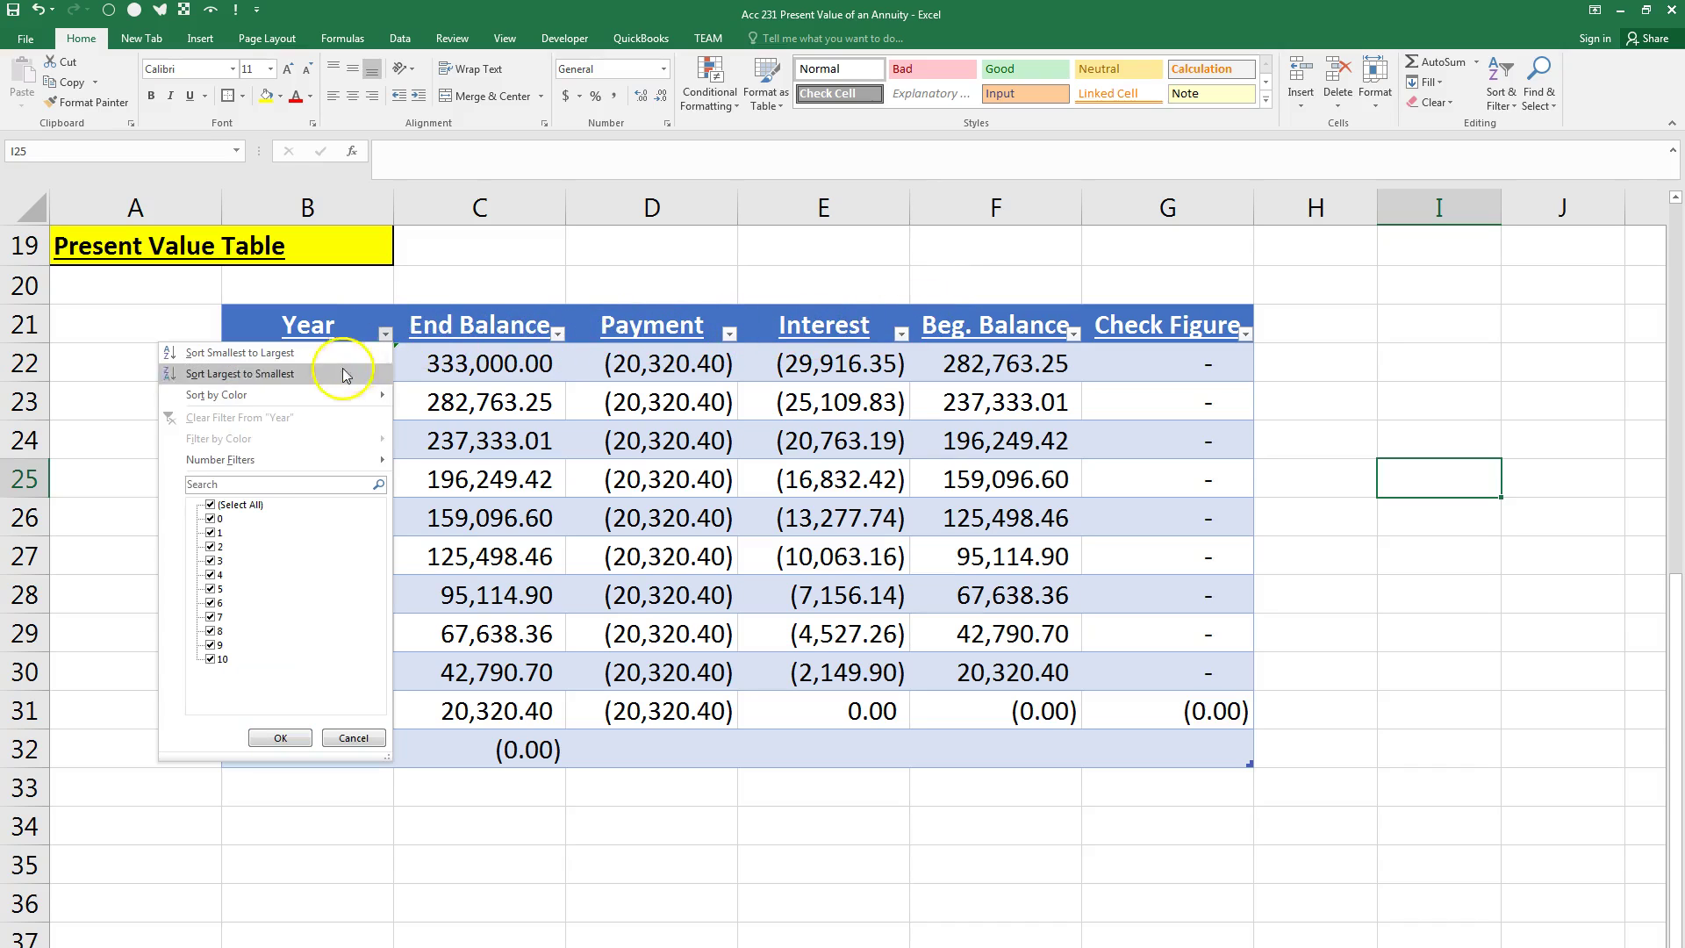
click(211, 505)
click(211, 561)
click(281, 737)
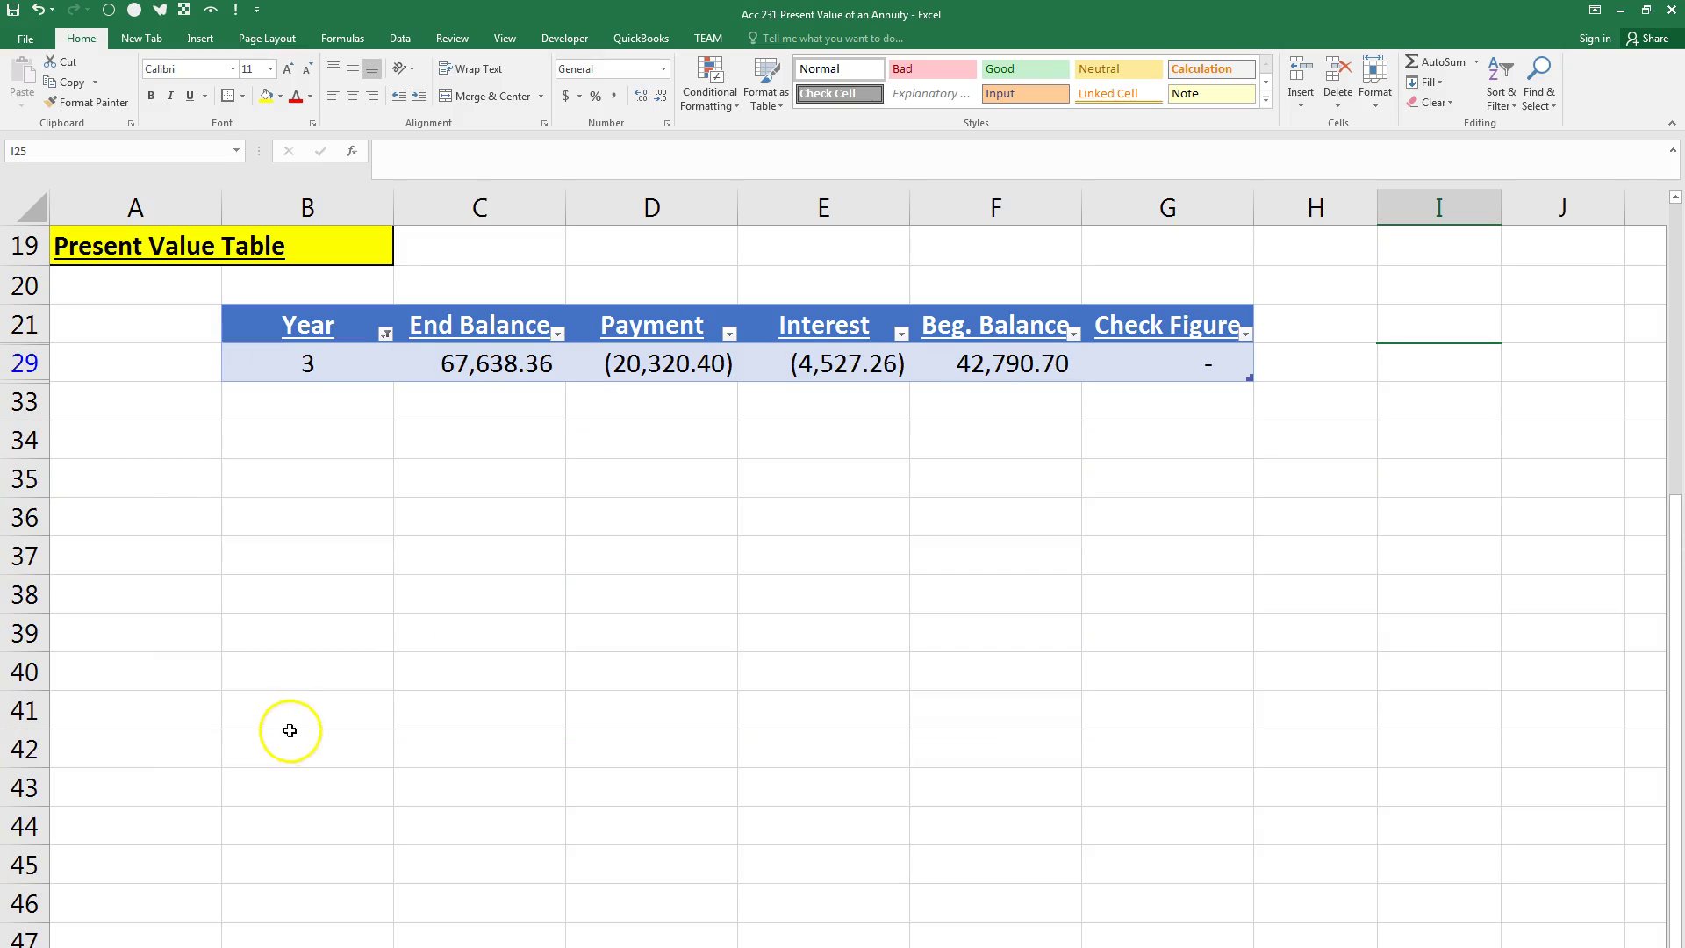
Step: Clear the filter from the Present Value Table's Year column and convert the table B21:G32 to a normal range
click(386, 333)
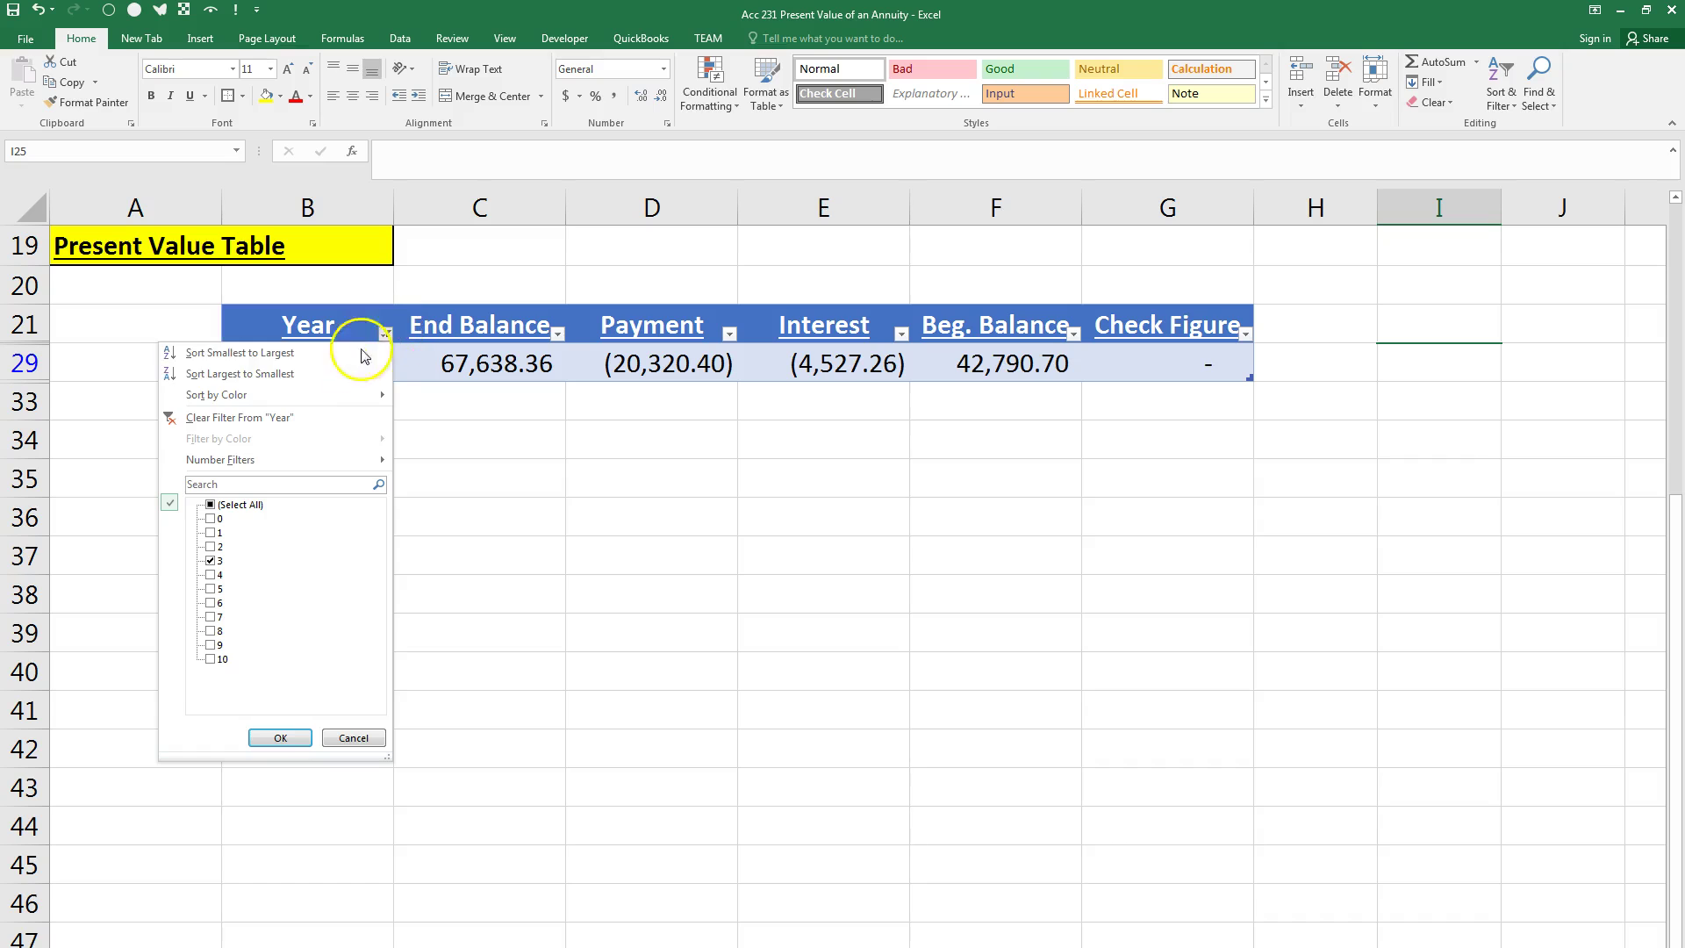
click(273, 417)
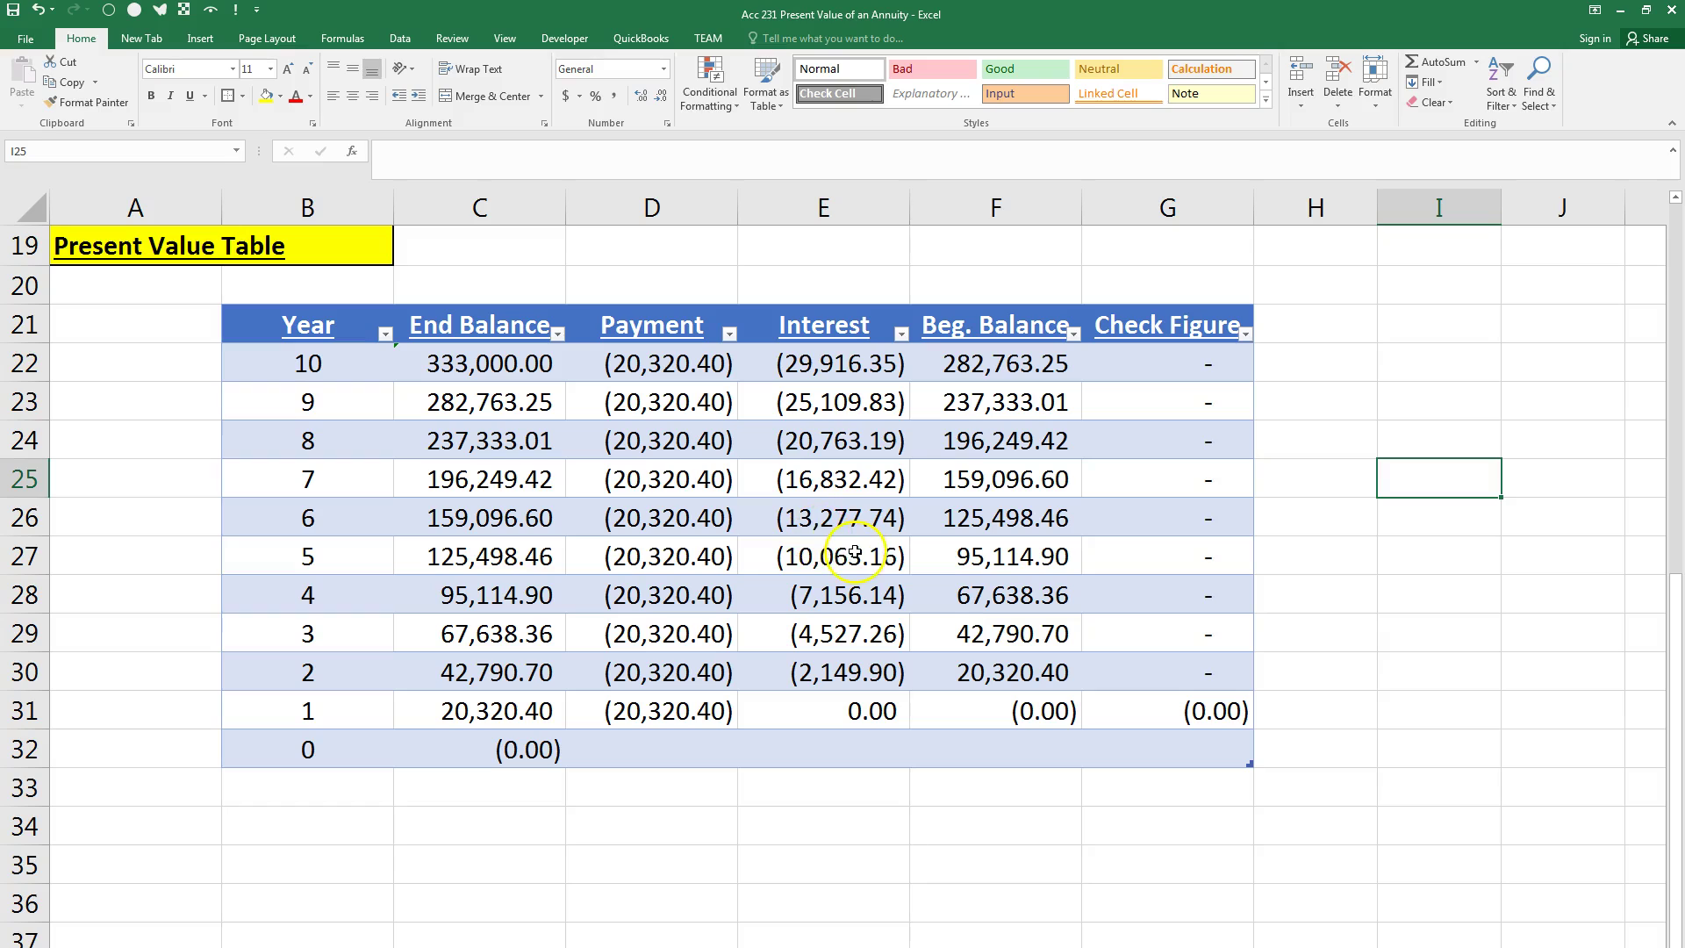
click(833, 481)
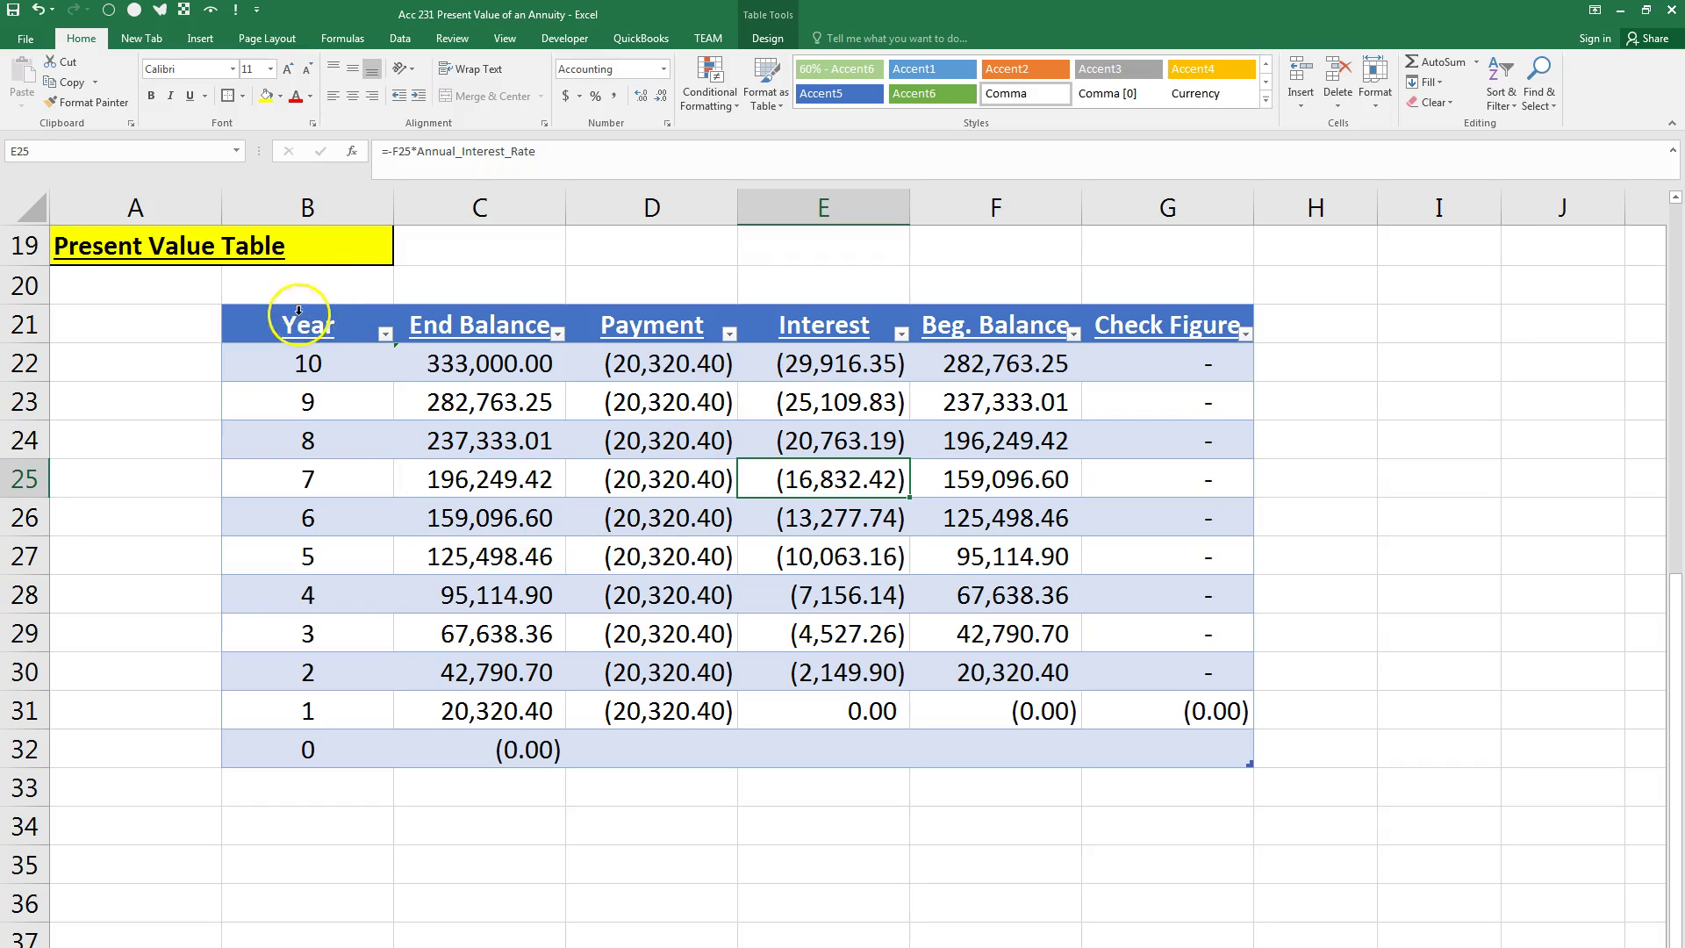
drag(344, 328, 1222, 735)
right_click(766, 554)
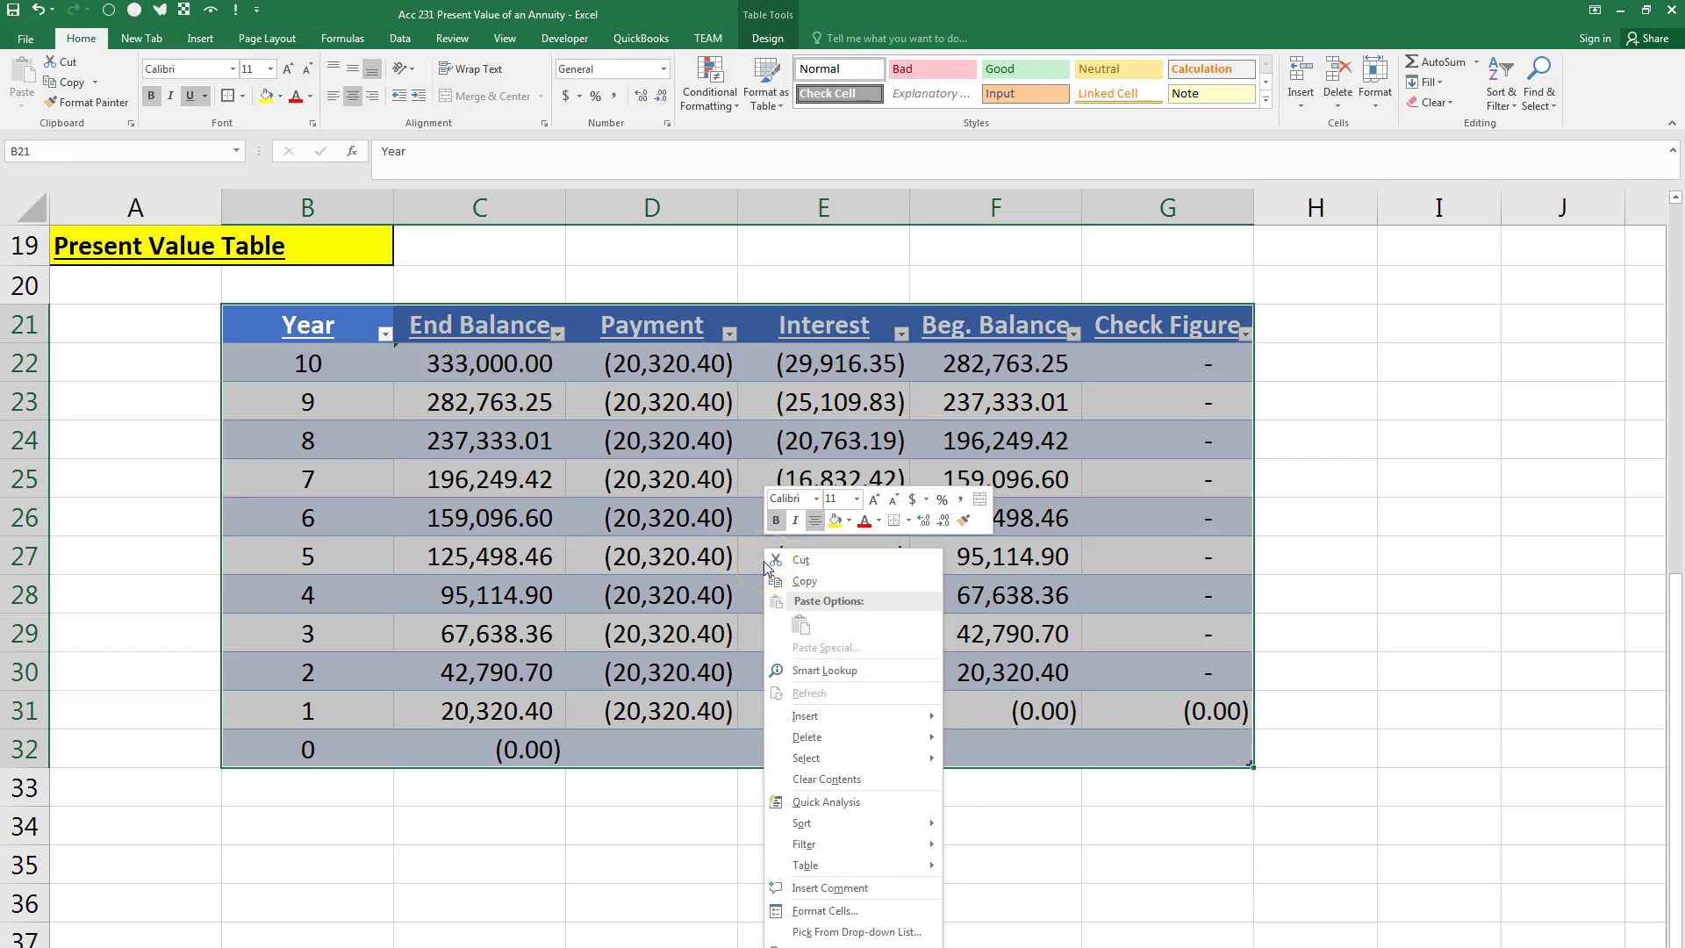
mouse_move(825, 864)
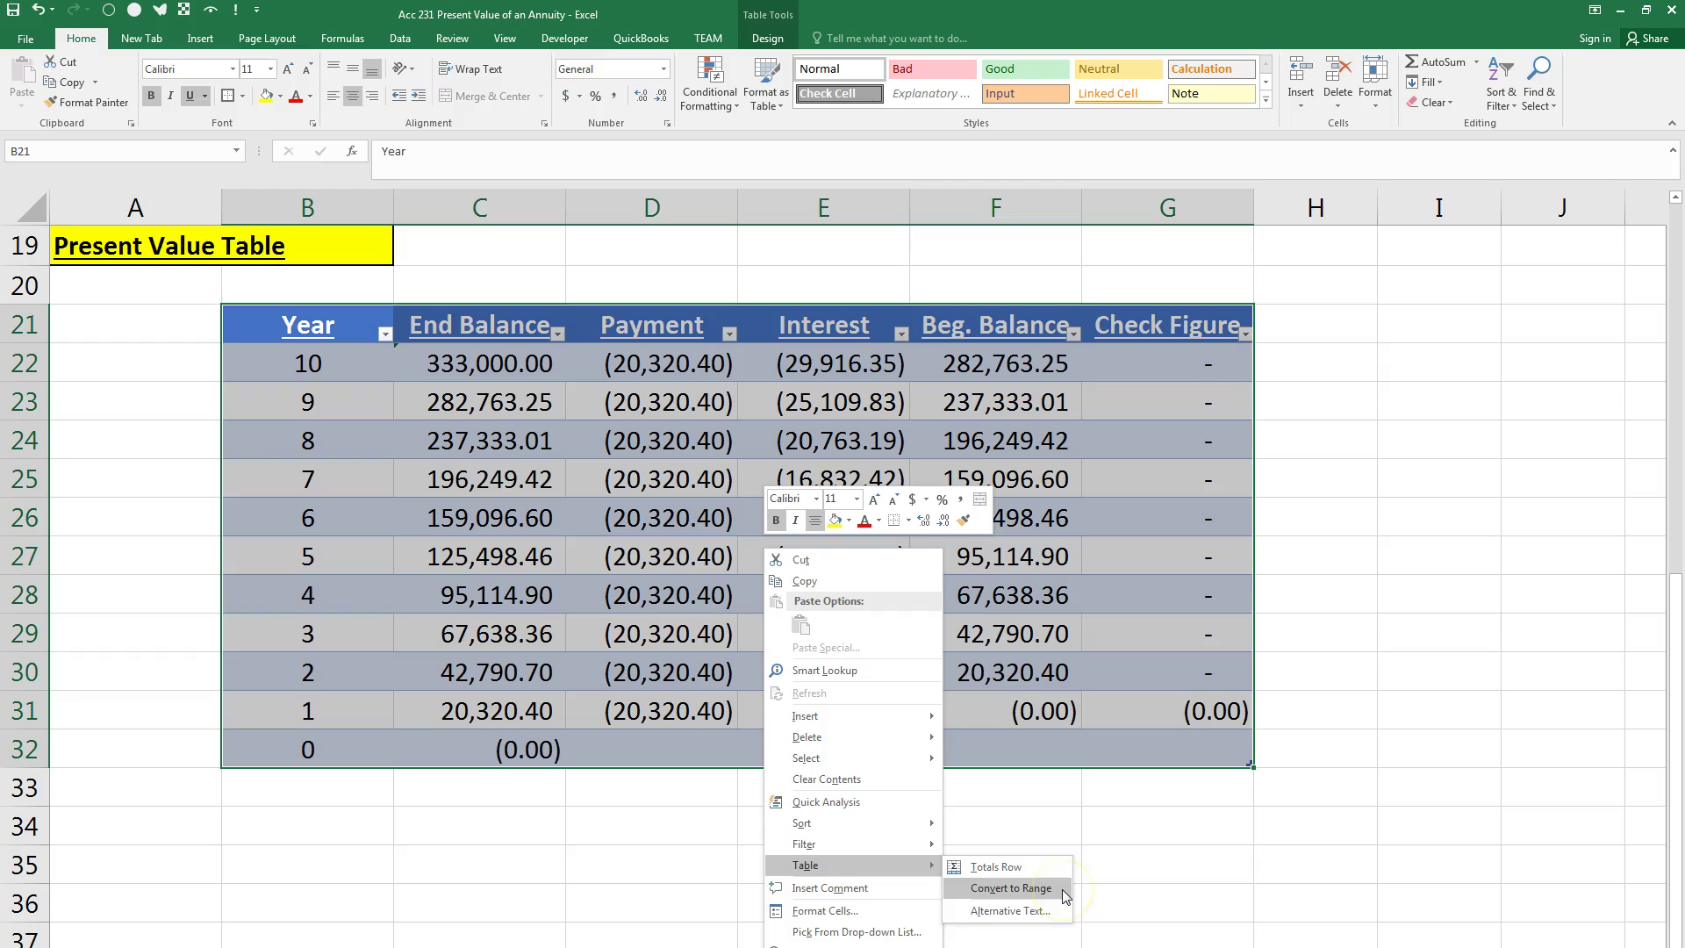
click(1011, 888)
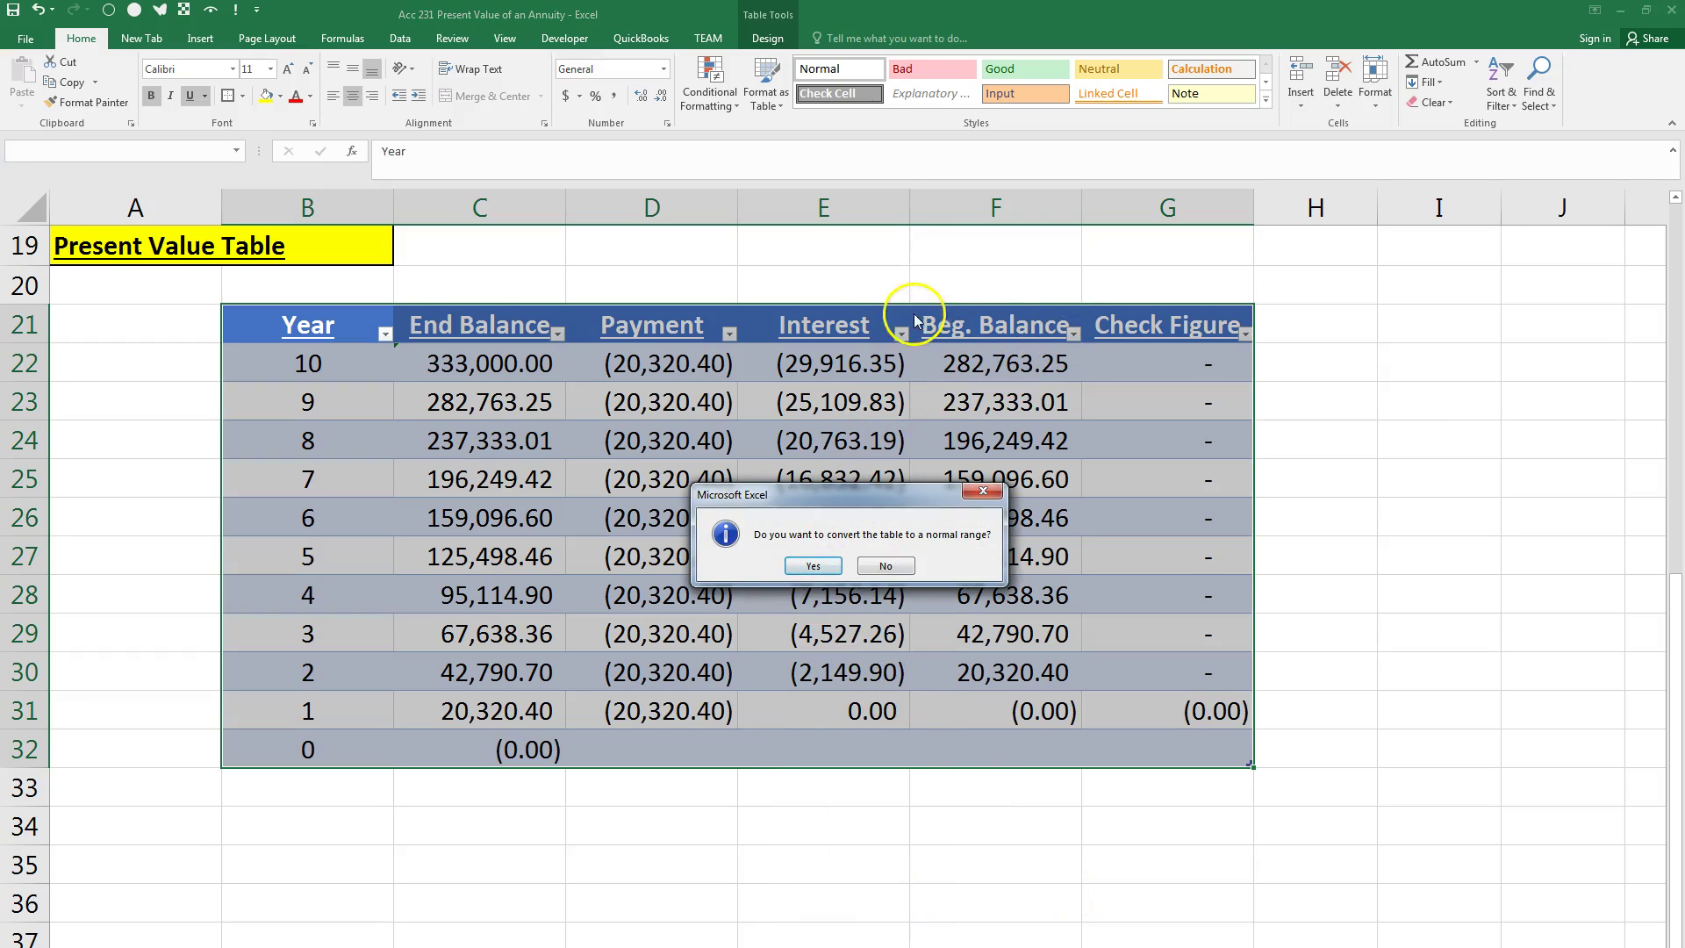
click(814, 566)
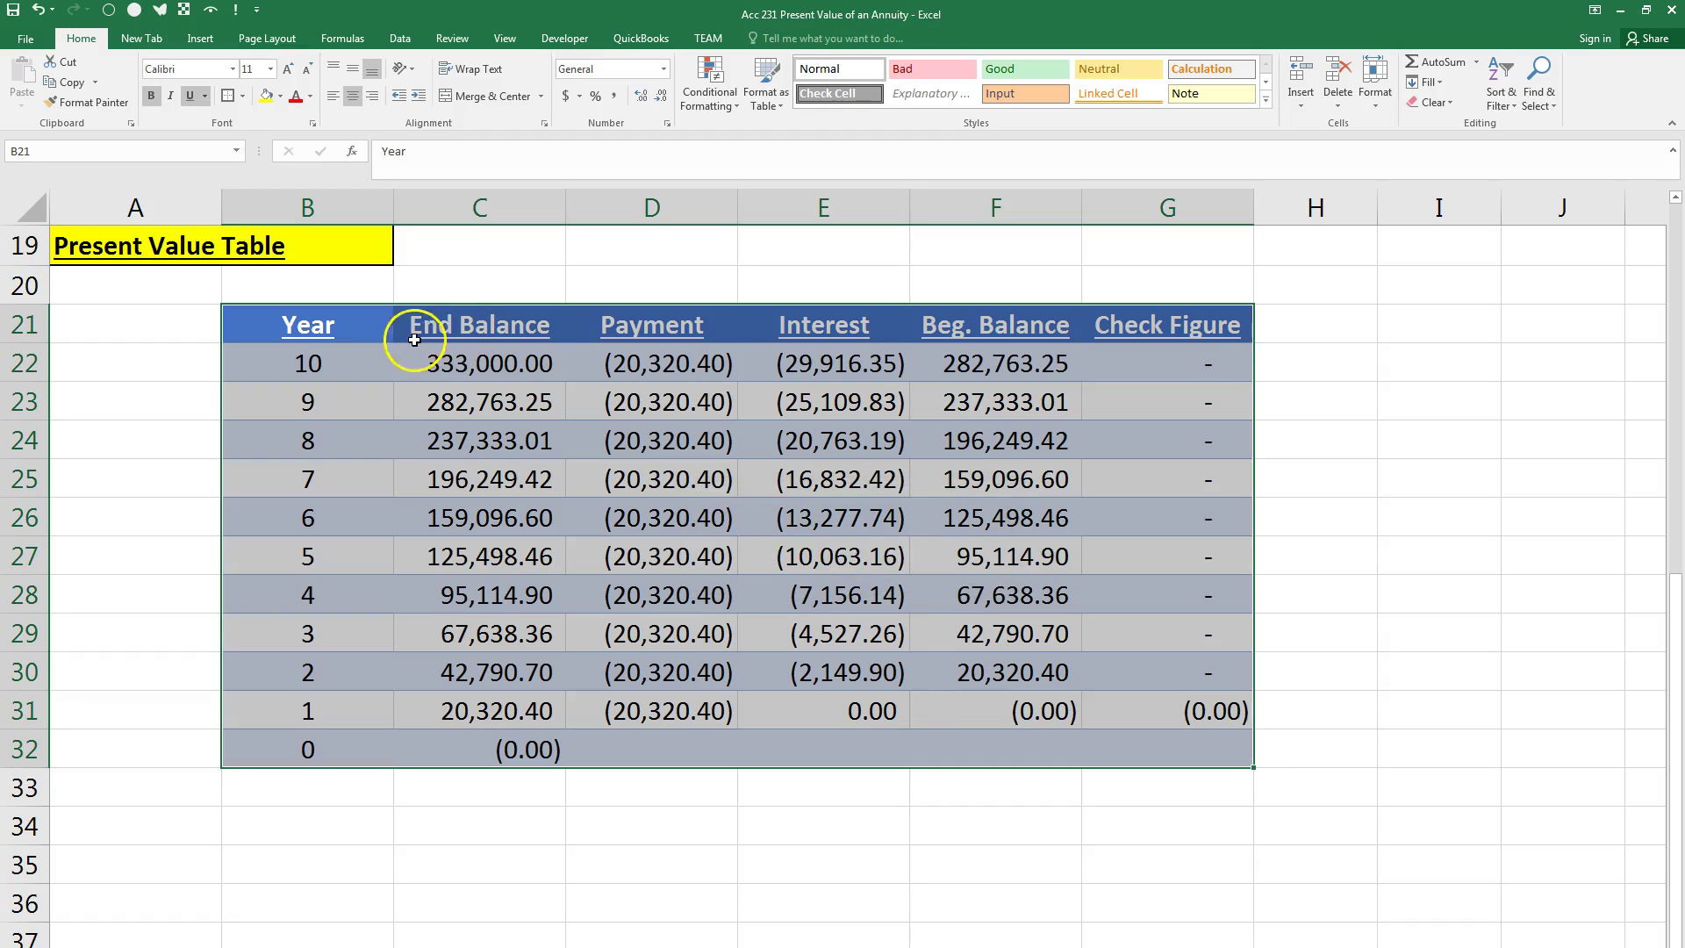
Step: Try the Interest formula in E22 without the minus sign, as =F22*Annual_Interest_Rate, and fill it down to year 1
click(356, 341)
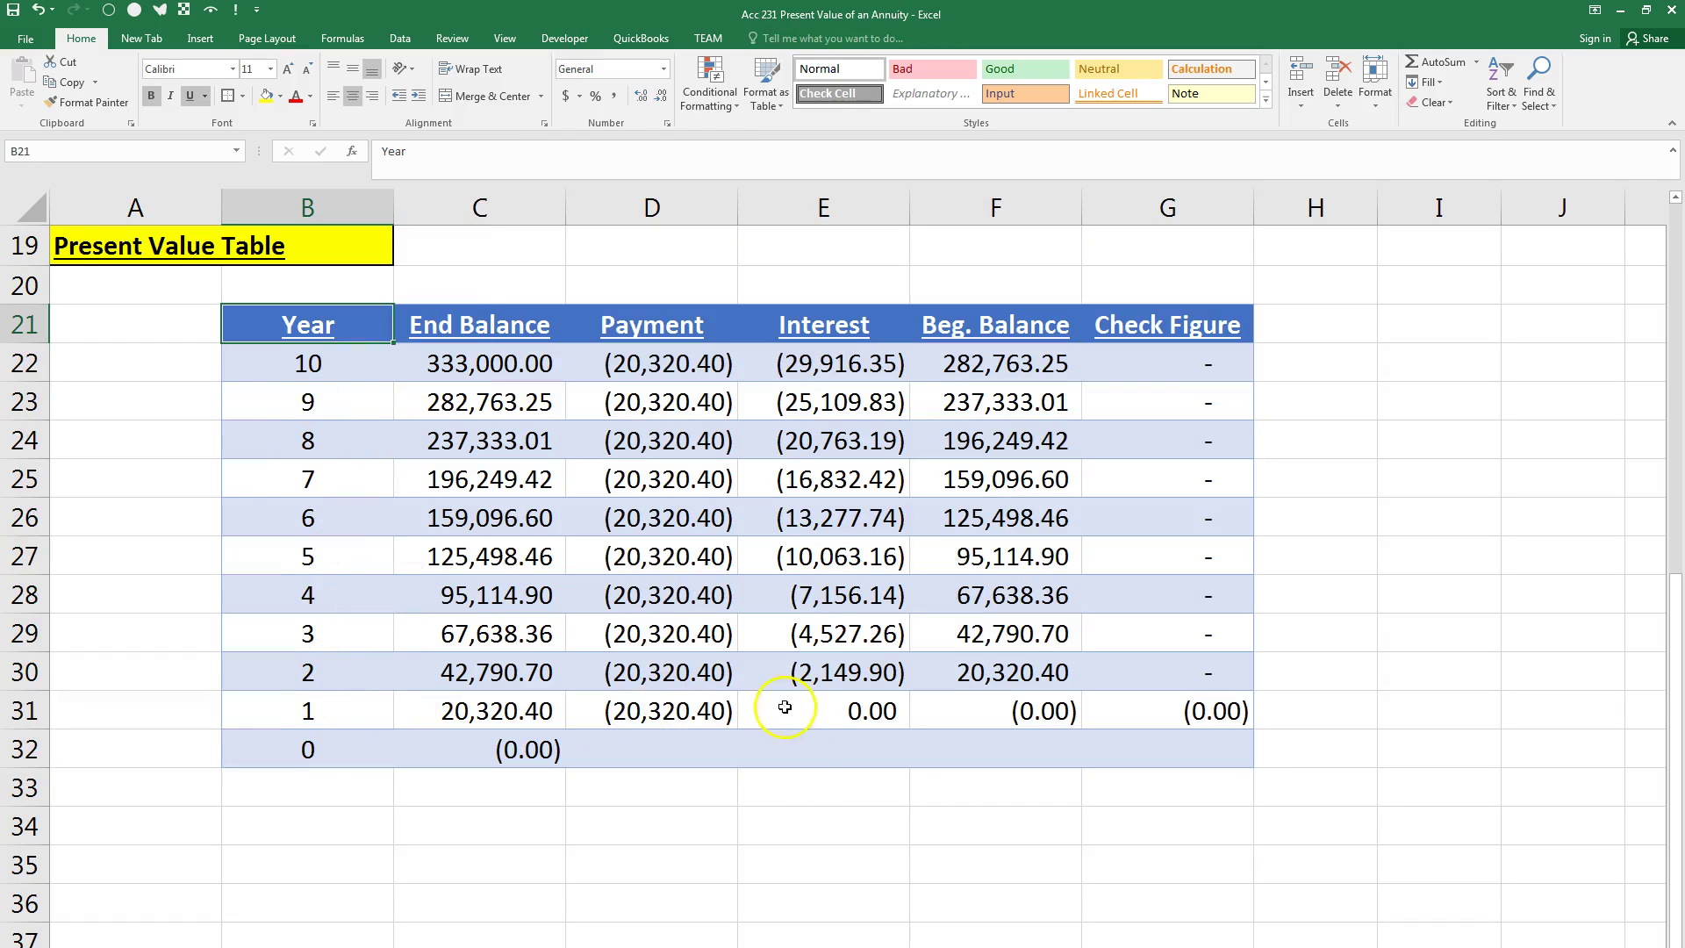
click(812, 362)
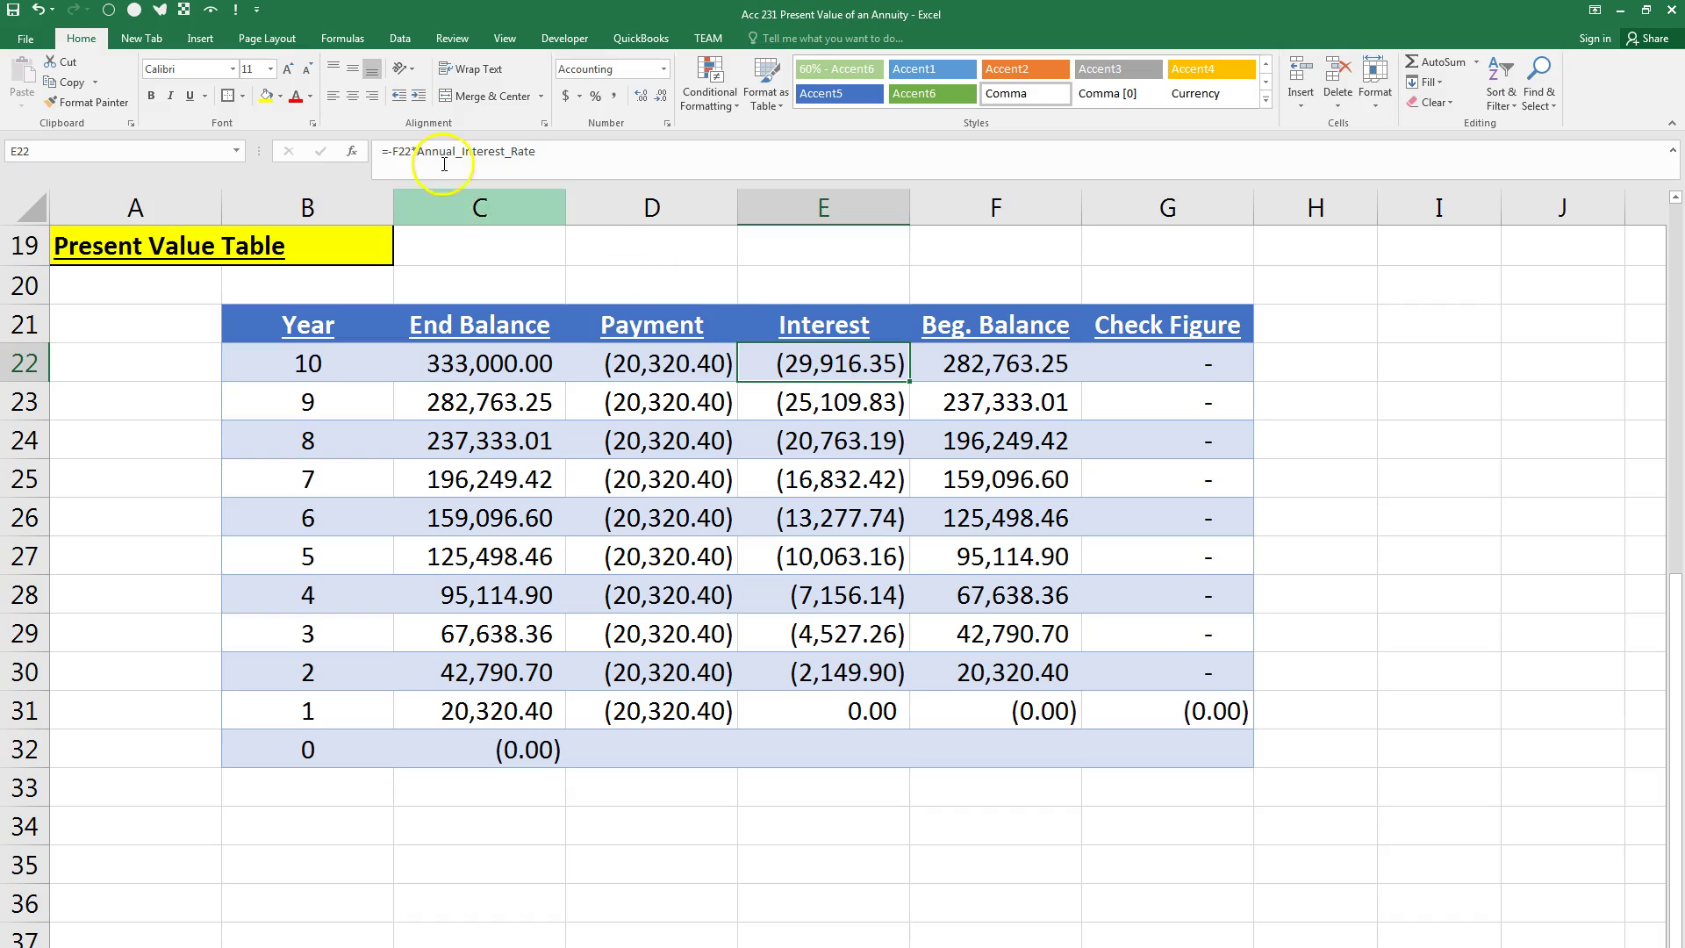
click(397, 154)
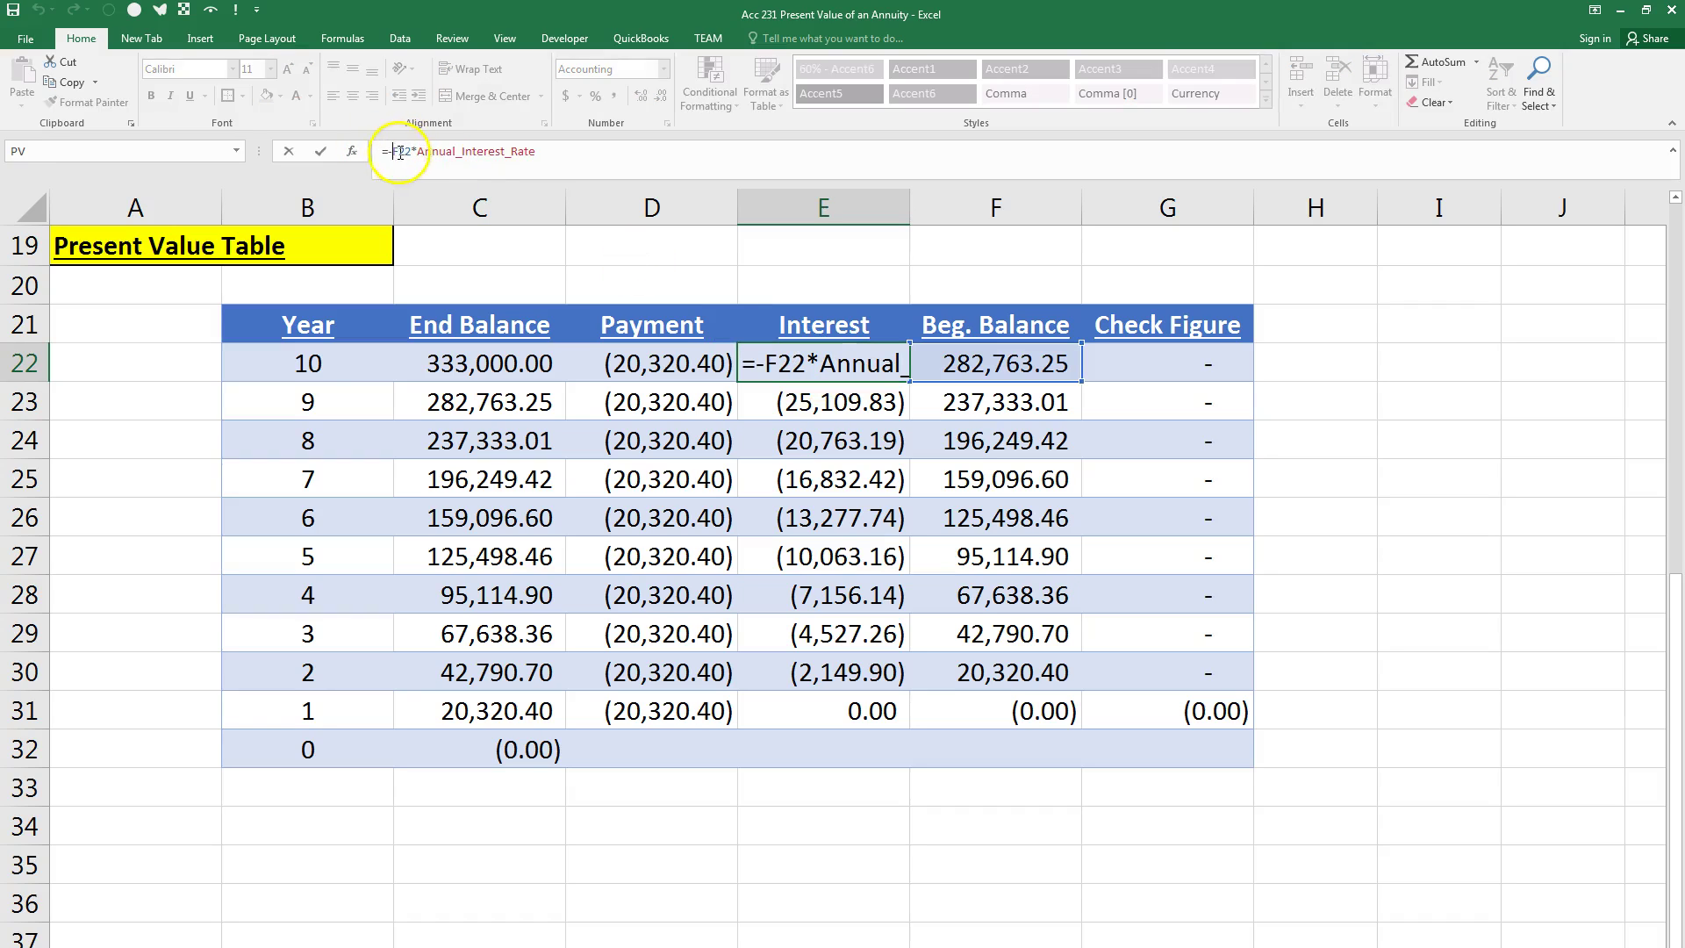
key(BackSpace)
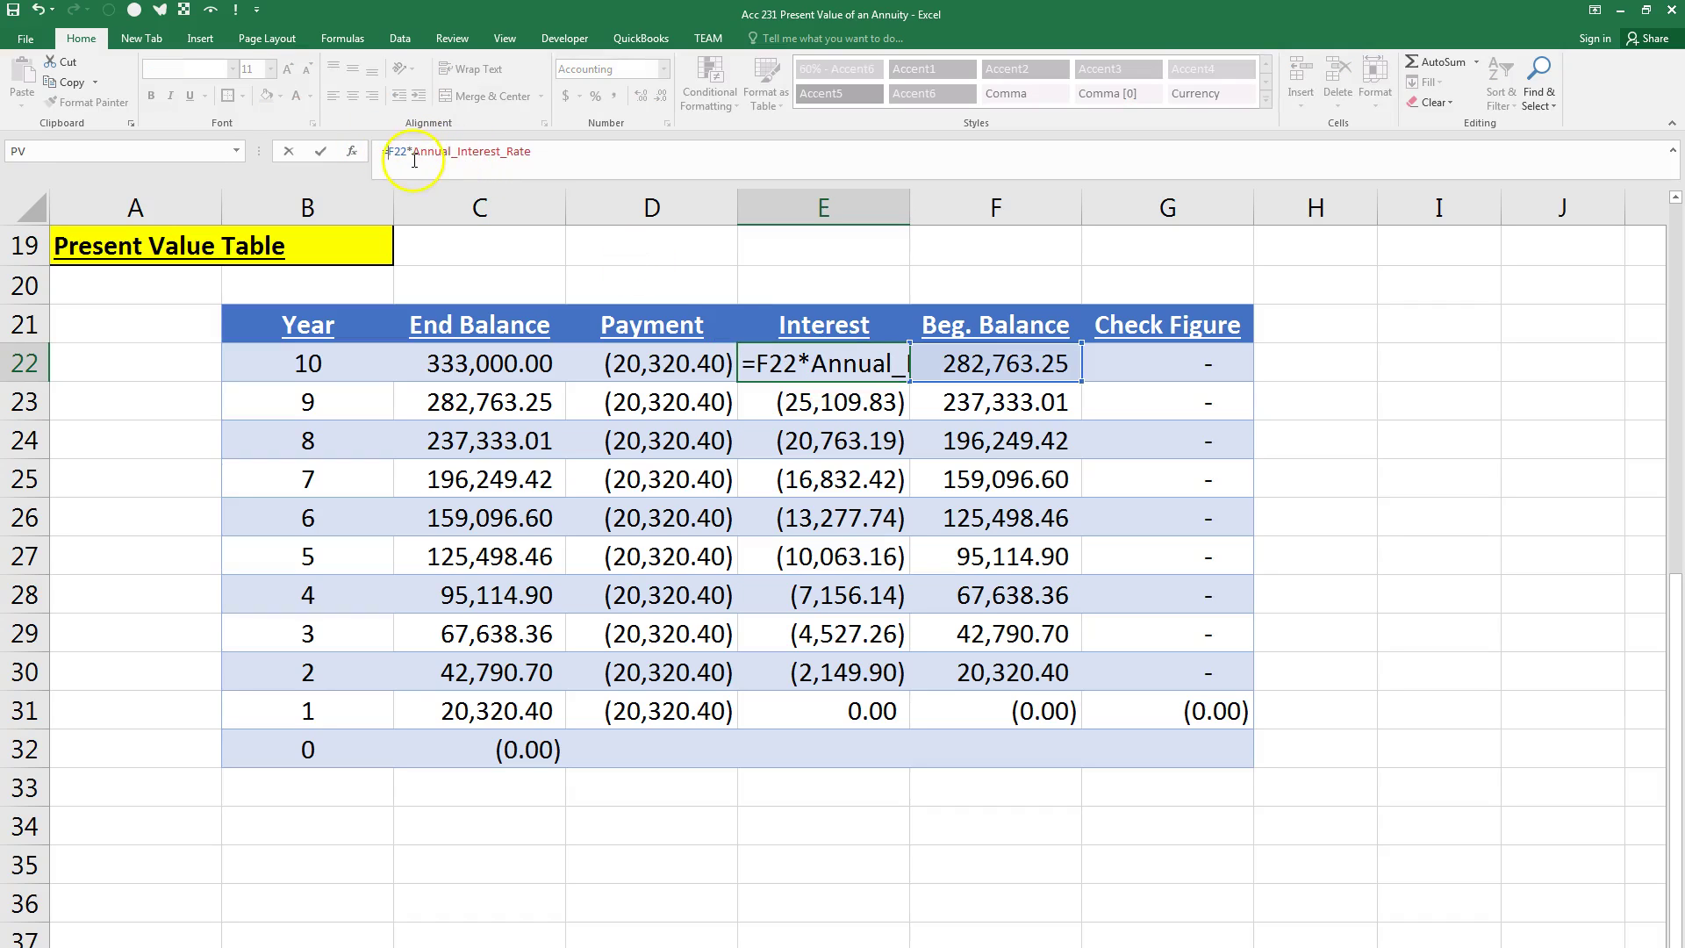
key(Return)
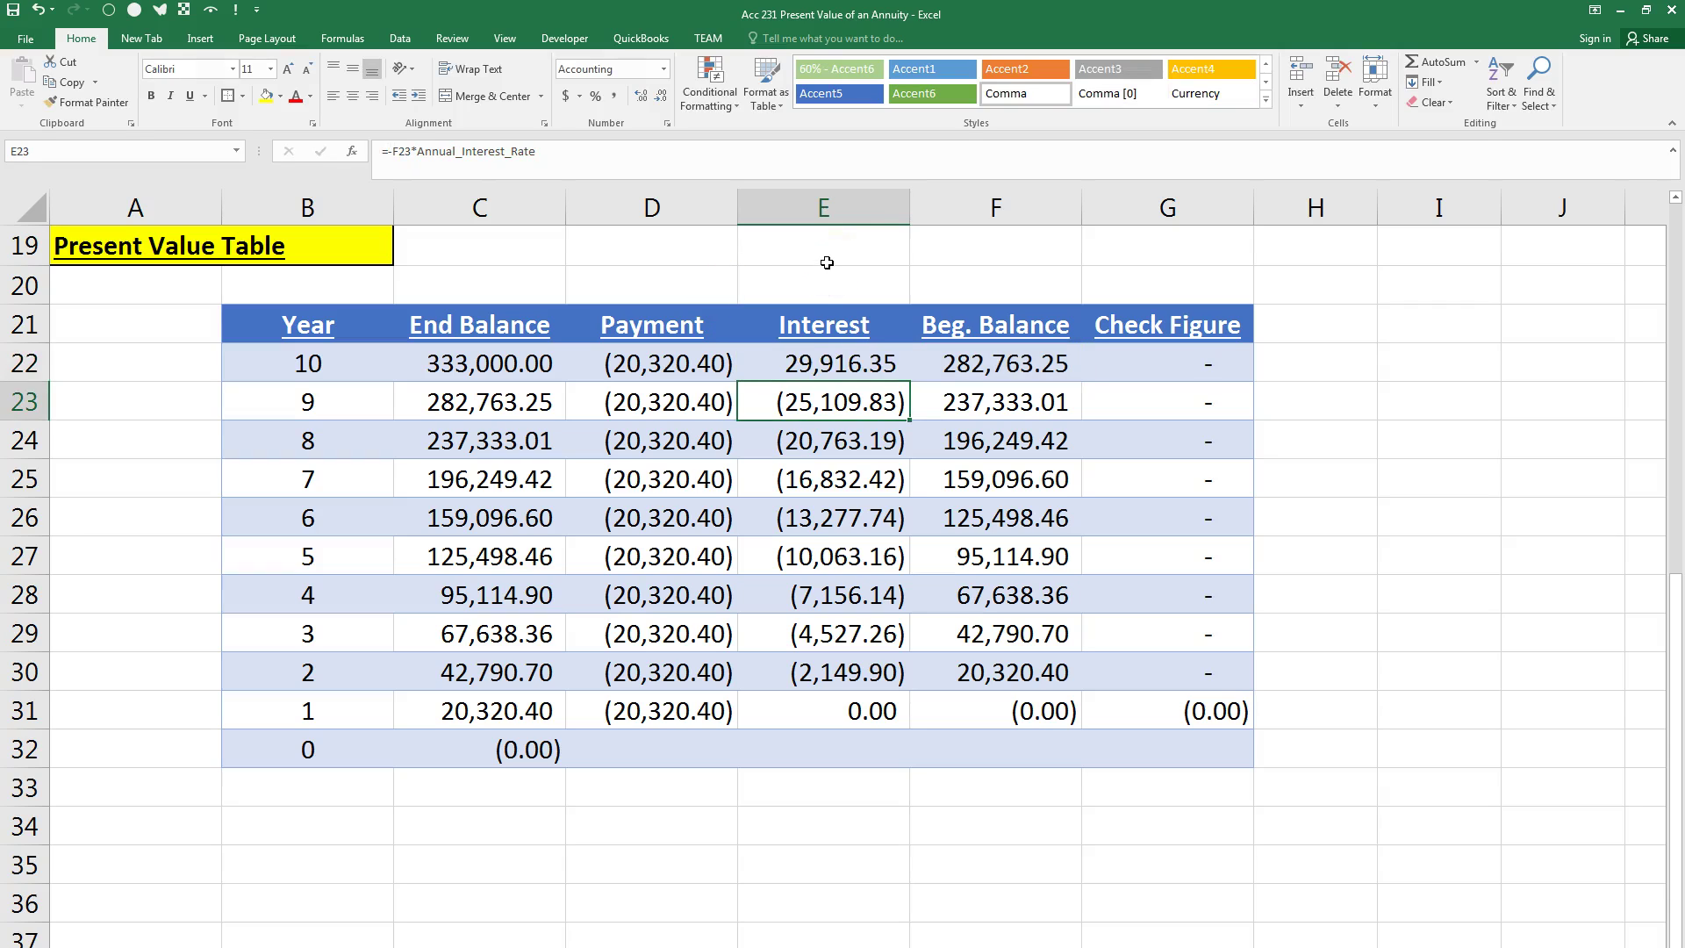
click(860, 376)
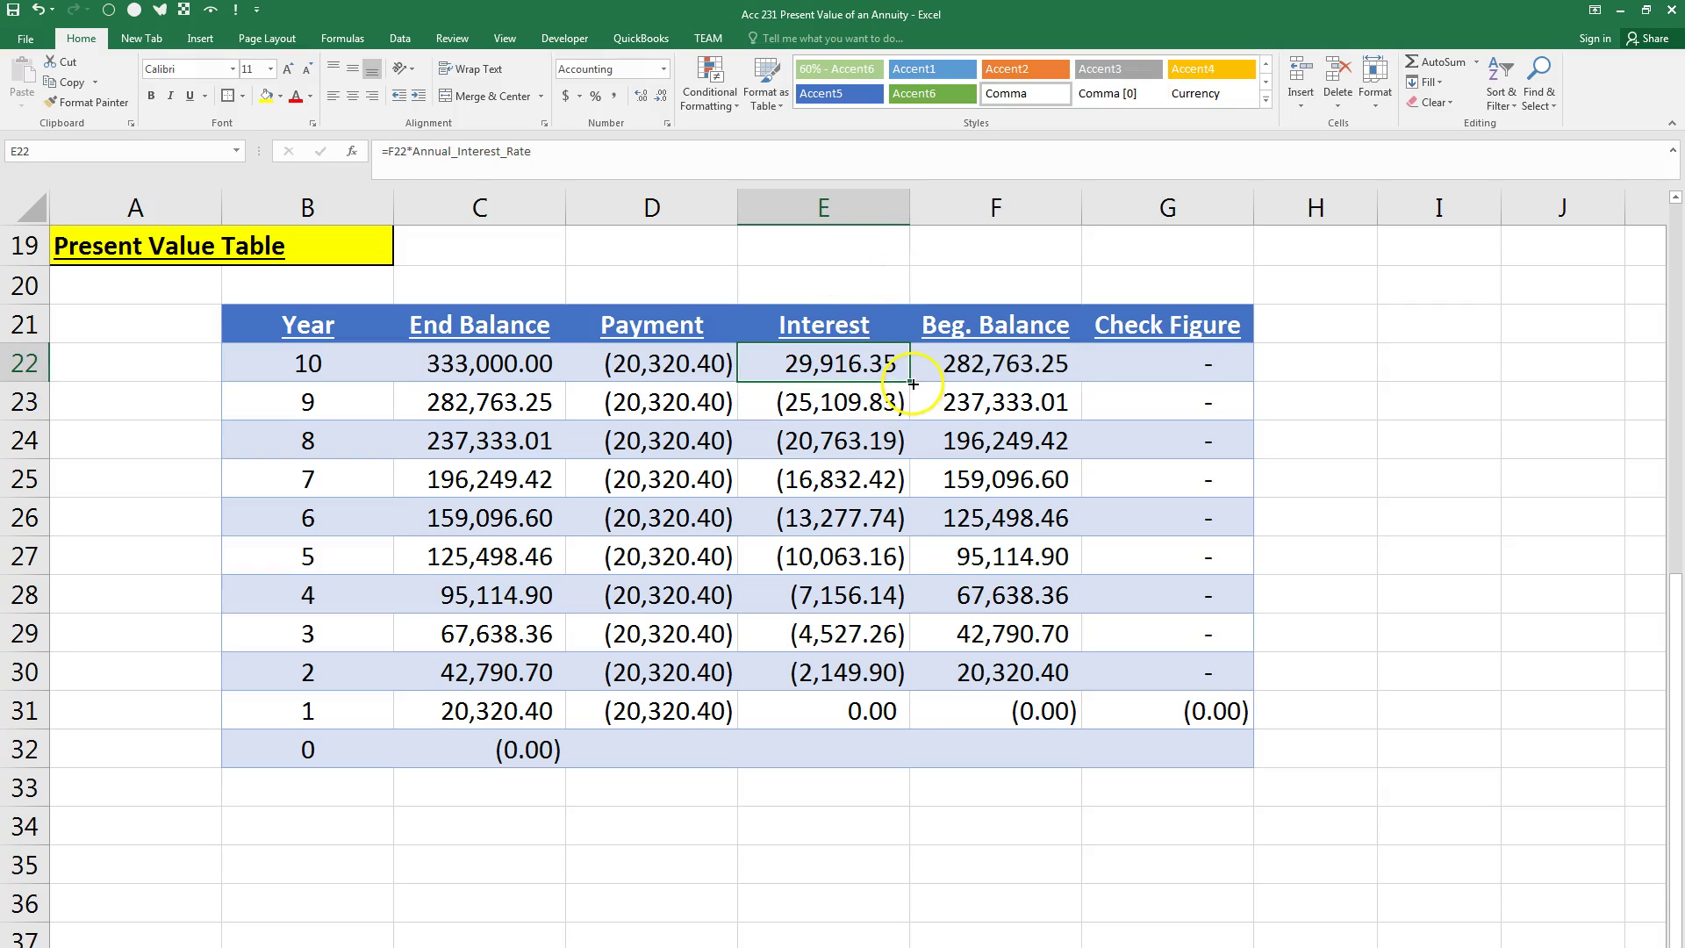
double_click(913, 384)
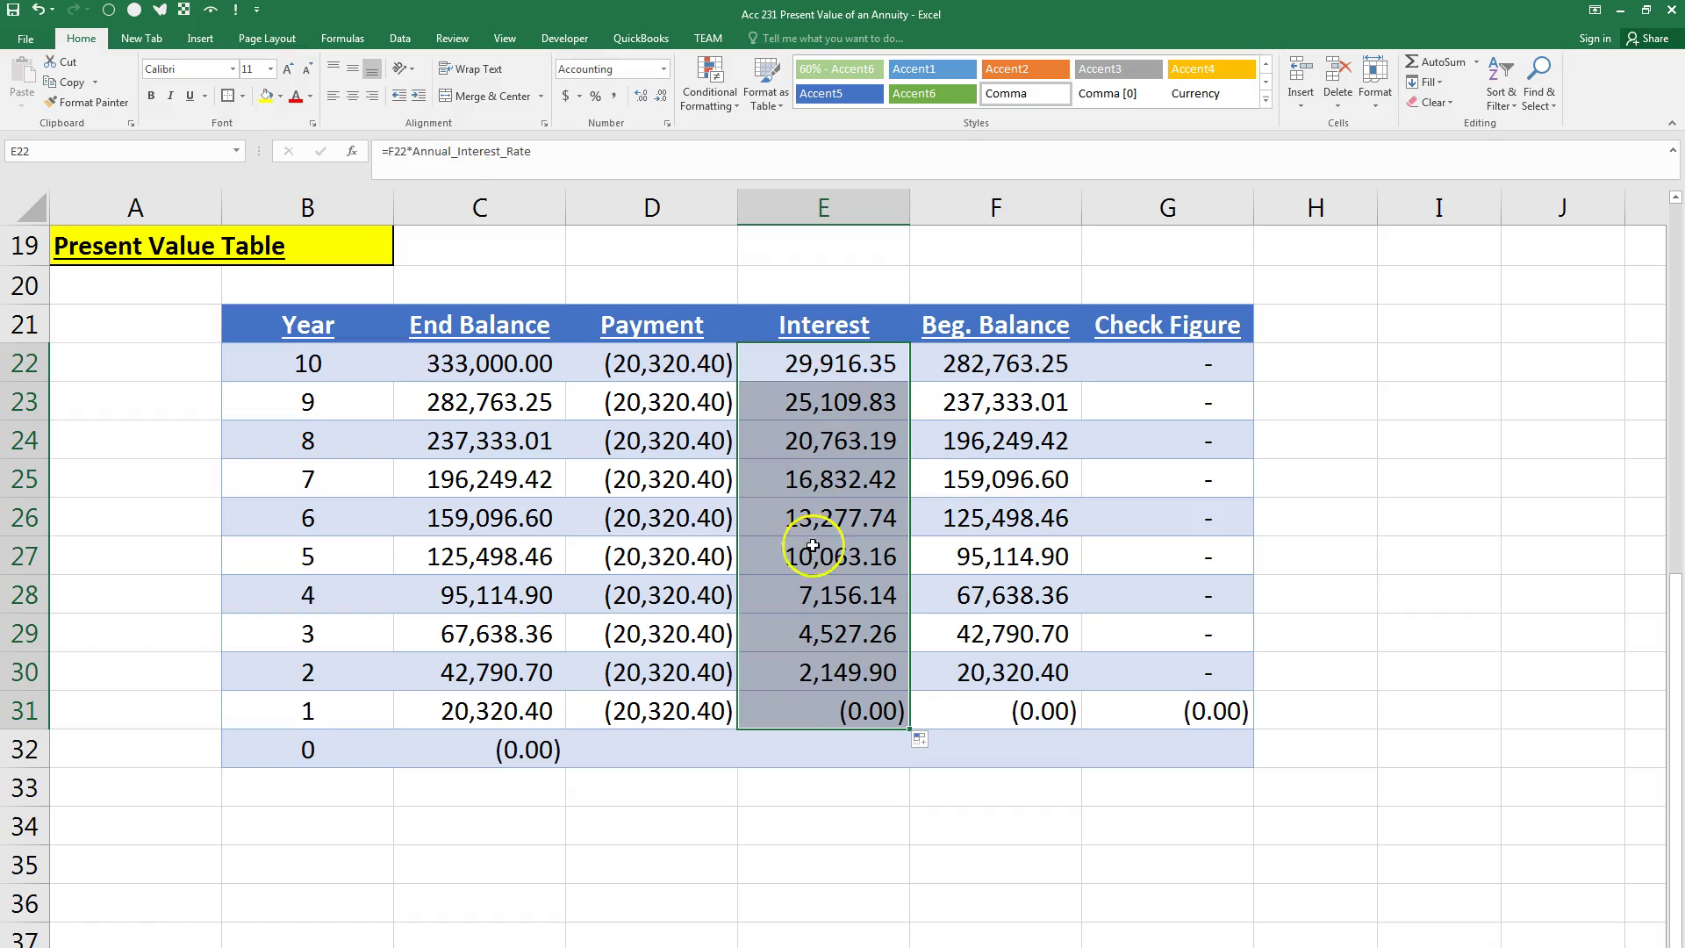
Step: Restore the minus sign in E22's Interest formula, making it =-F22*Annual_Interest_Rate, and fill it down to year 1
click(818, 360)
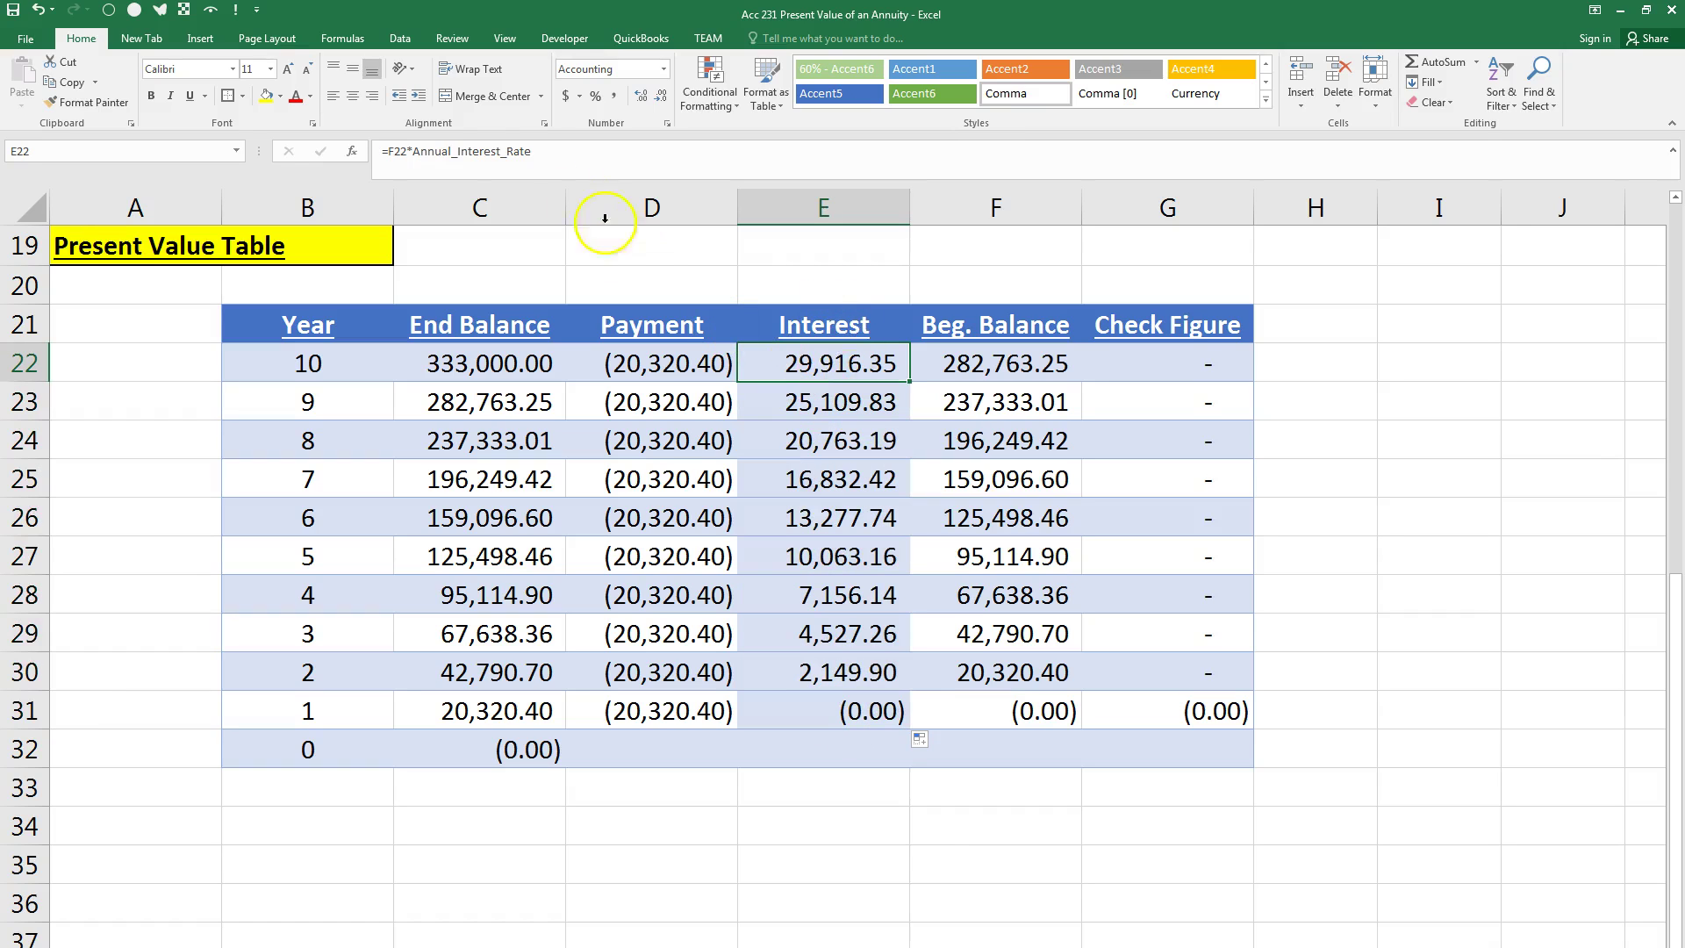
click(392, 152)
text(-)
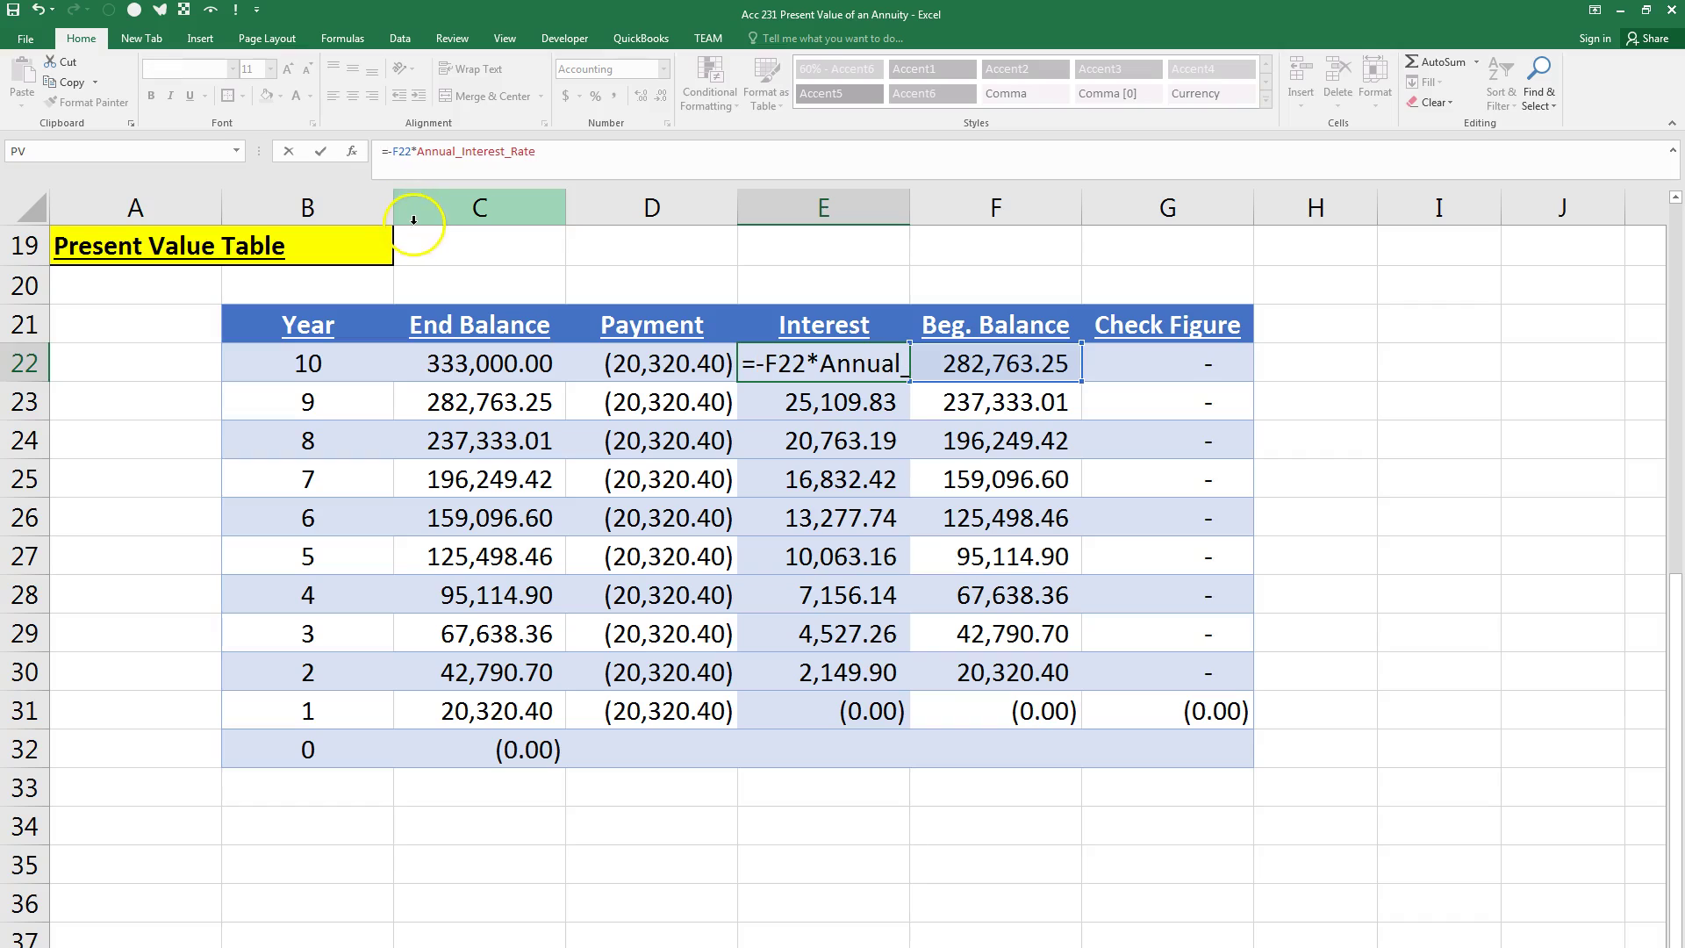
key(Return)
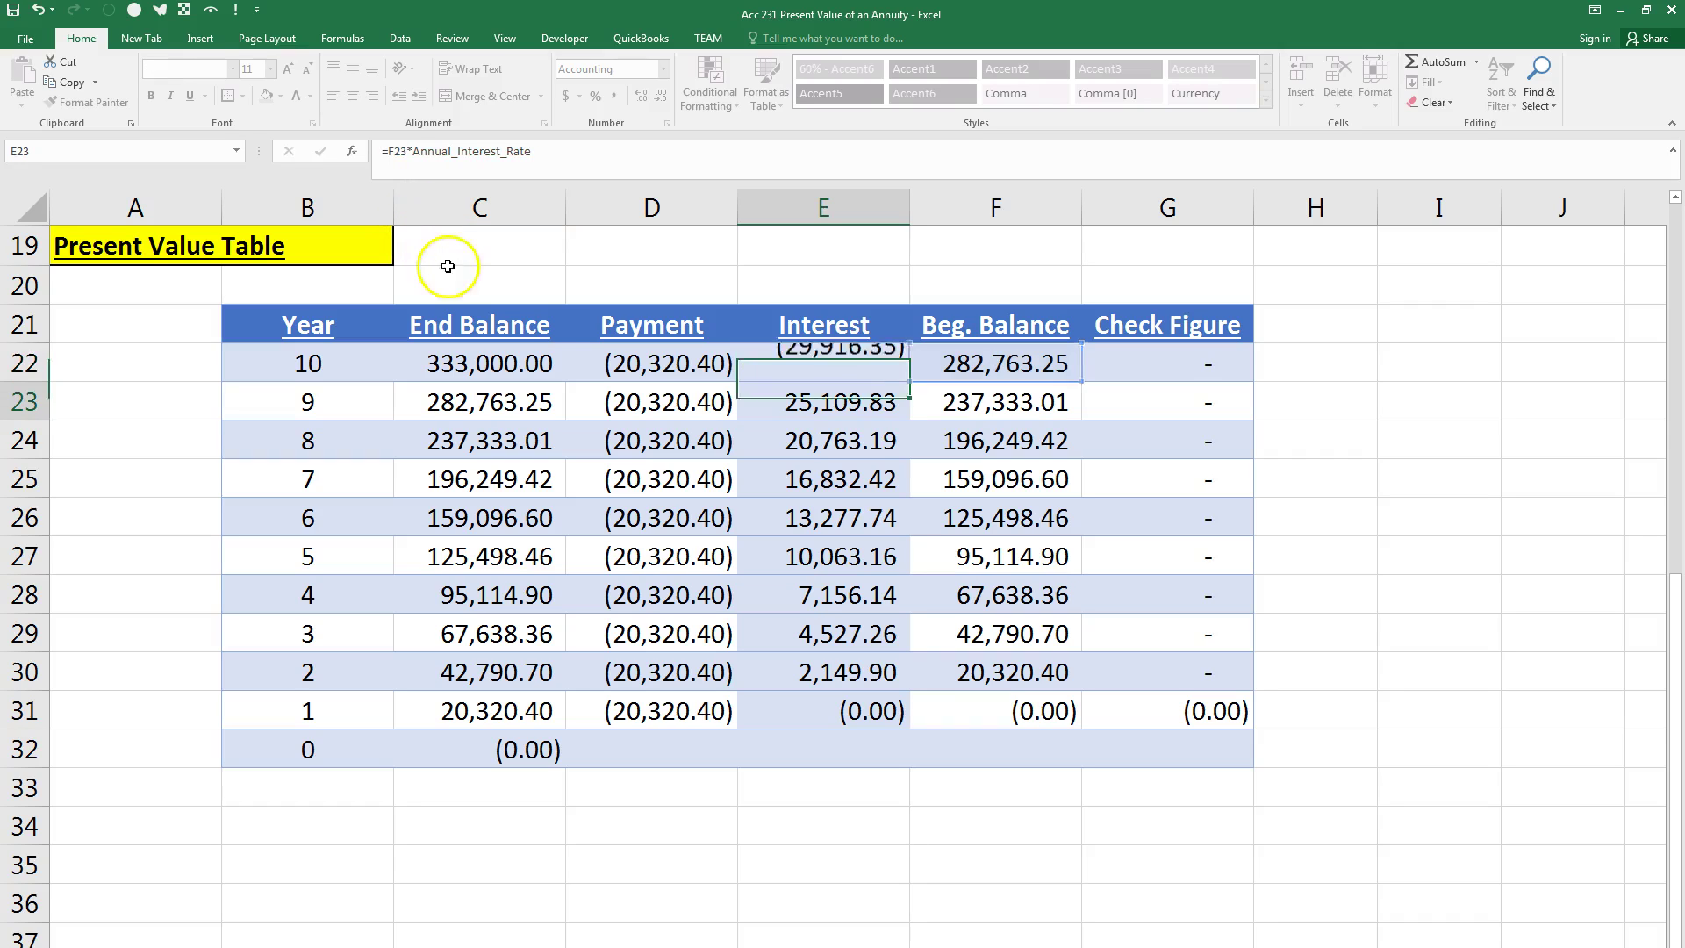
click(821, 368)
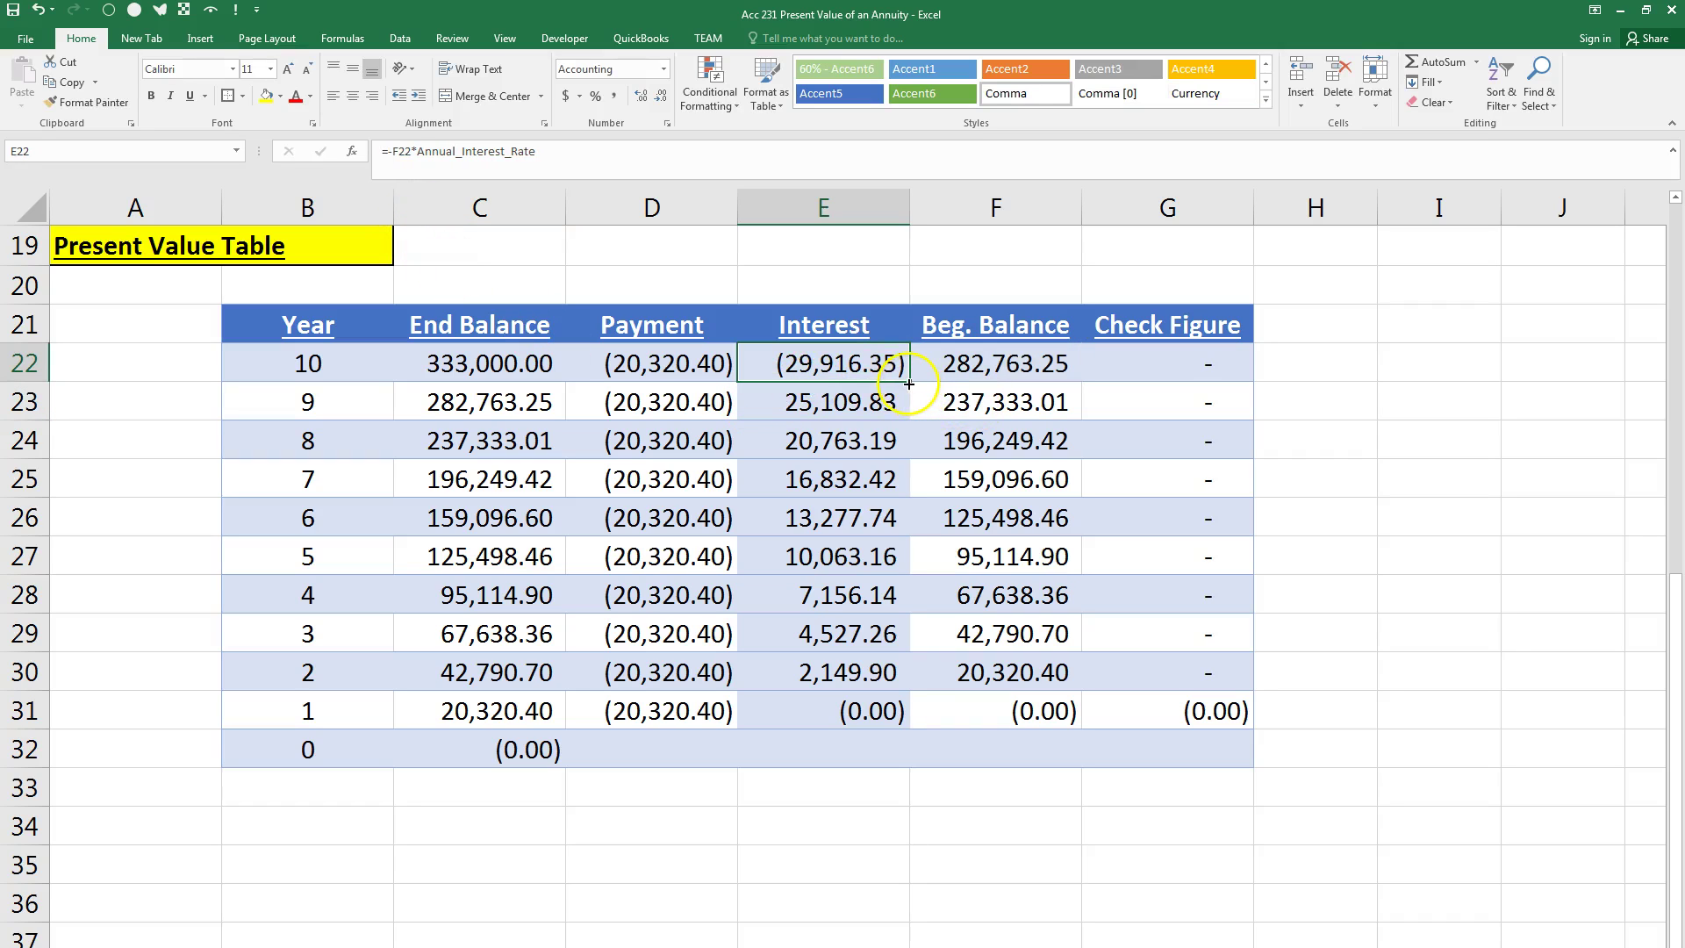
double_click(908, 383)
Step: Format the present value range B21:G32, including its header row, as a table with a blue medium style
drag(293, 324, 1188, 752)
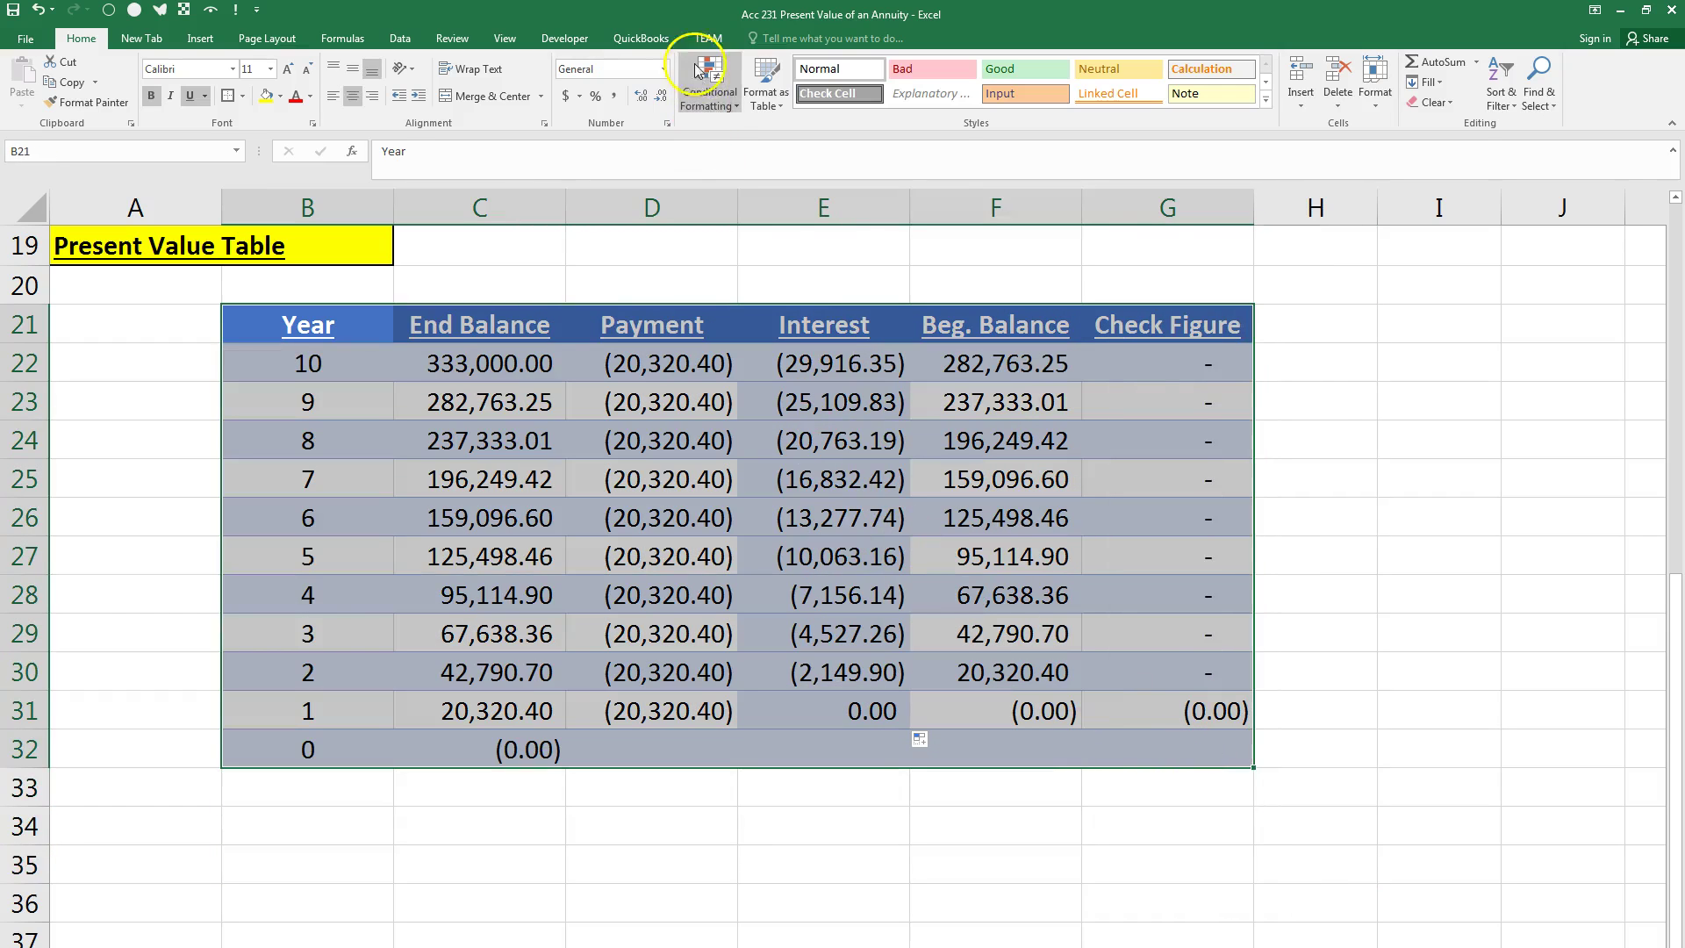
click(765, 88)
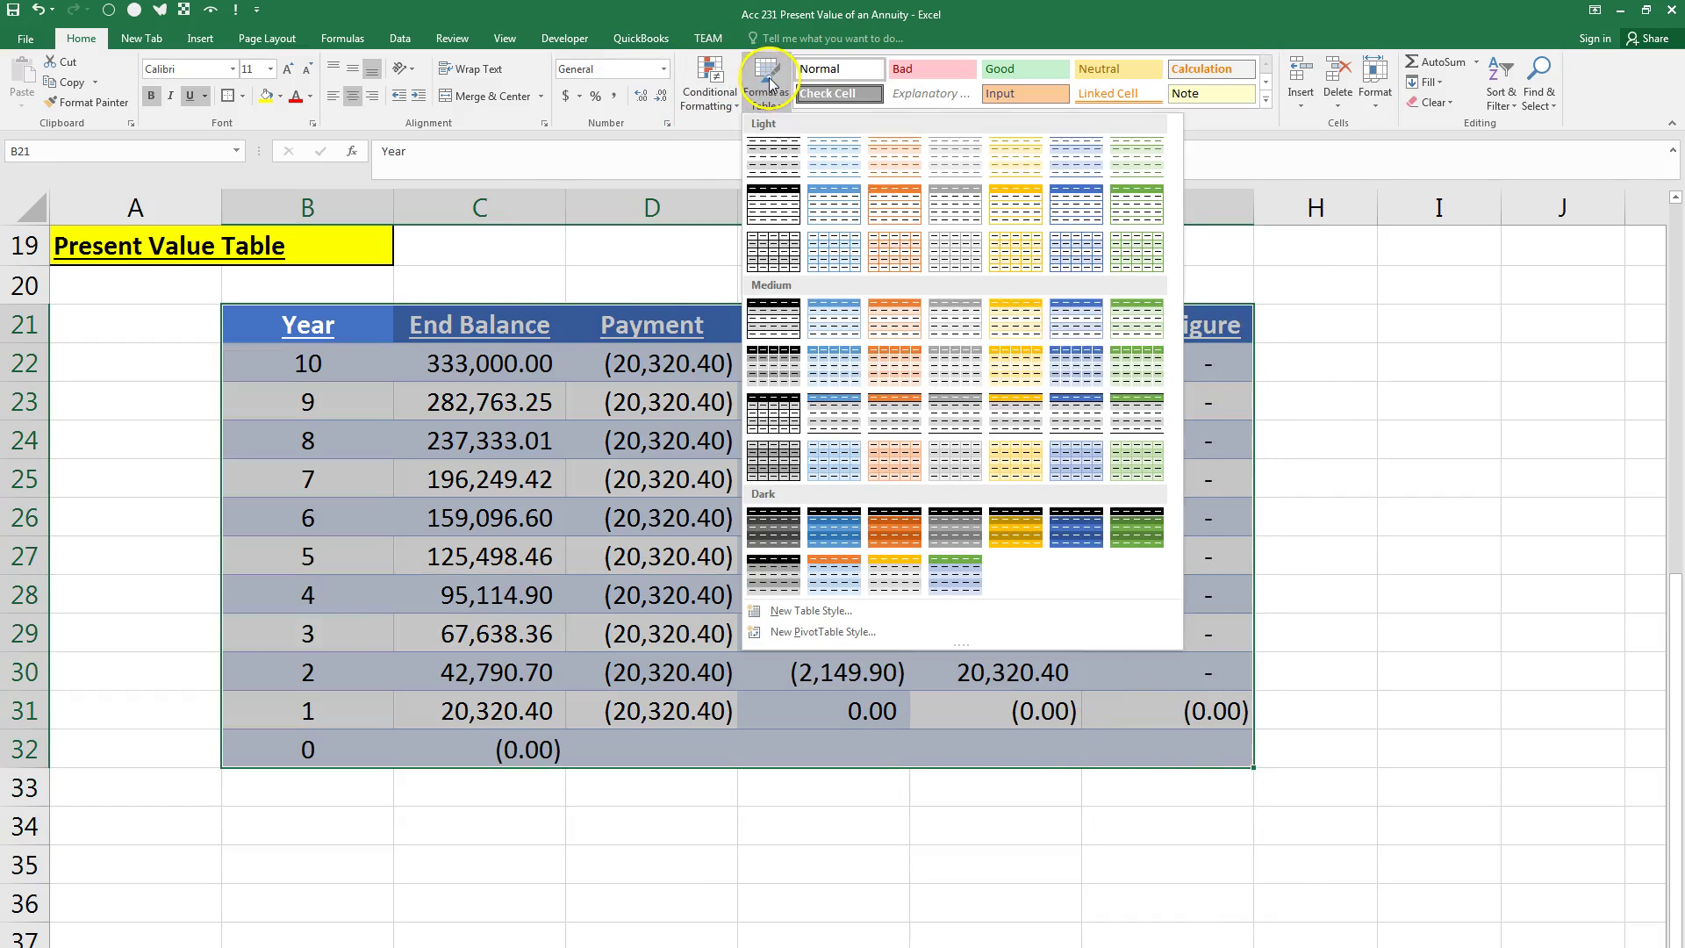
click(1080, 324)
click(1039, 359)
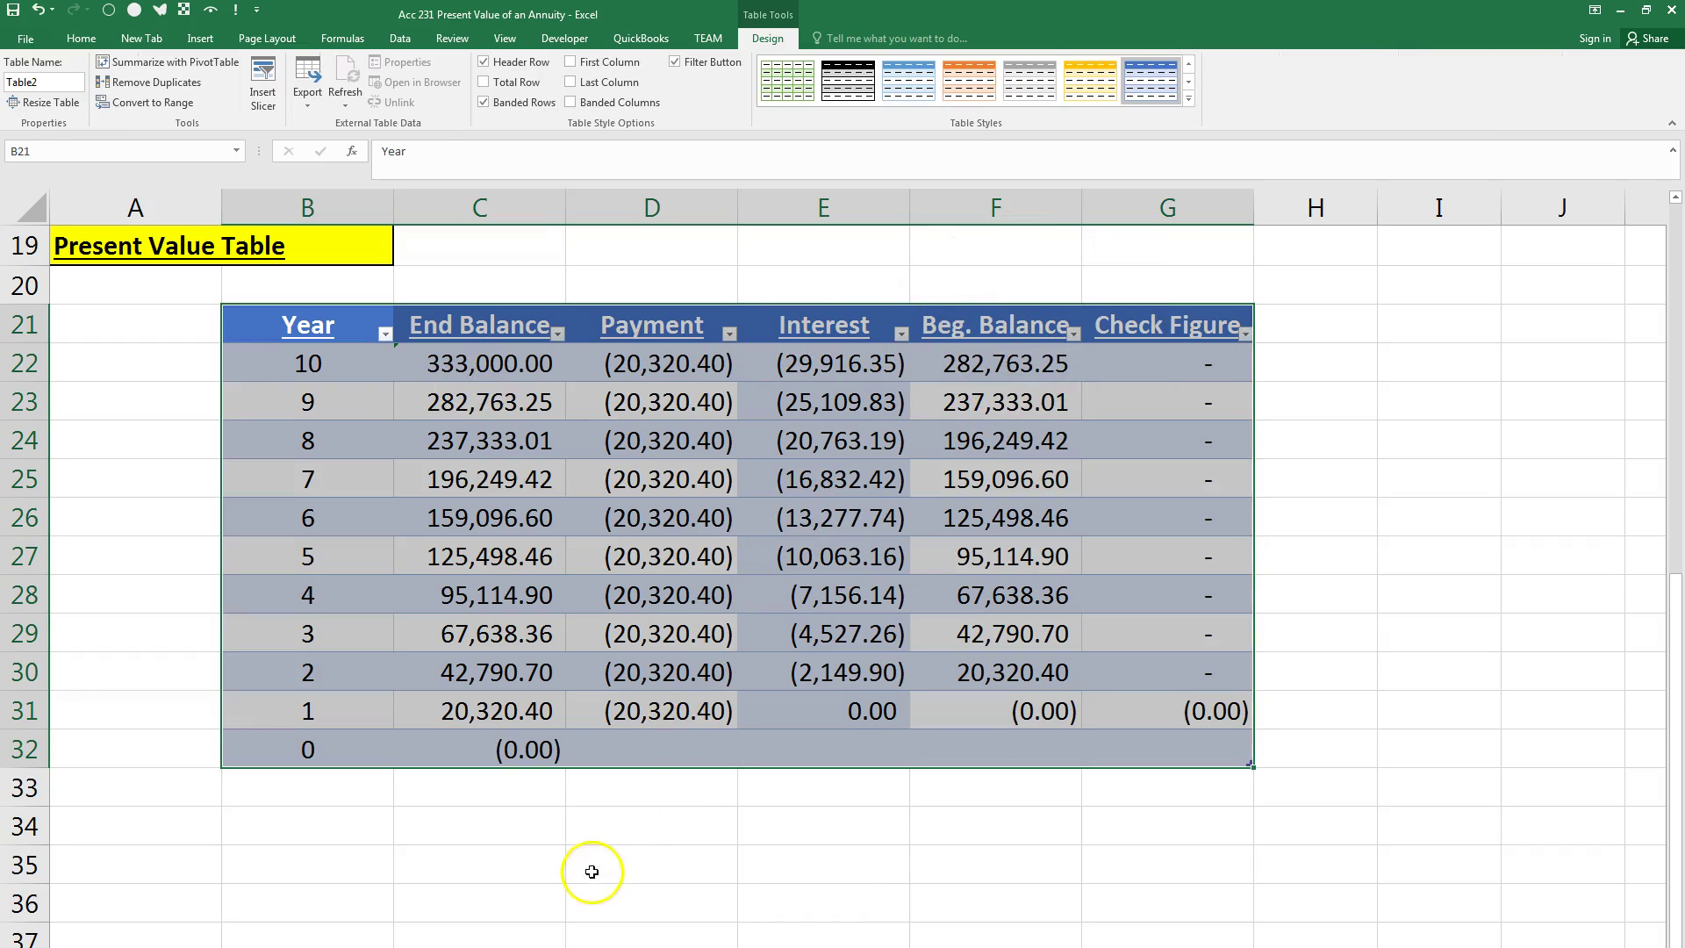
Step: Enter the title "Future Value Table" in A34 and give A34:B34 a yellow fill and an outside border
click(141, 825)
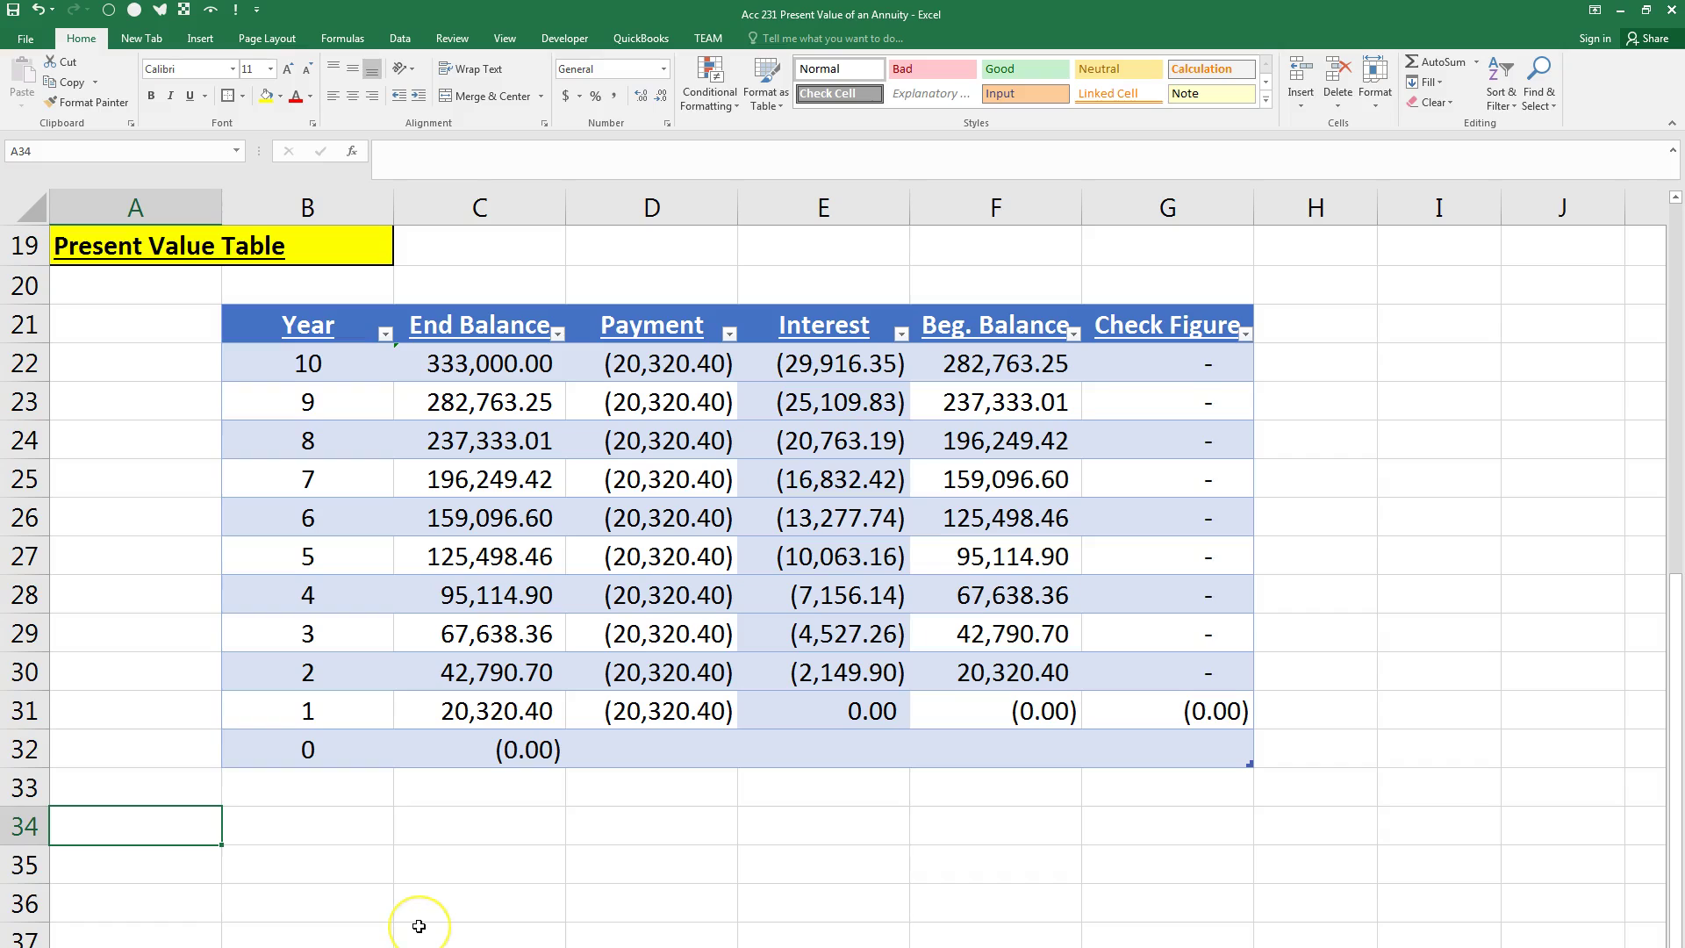
text(Fu)
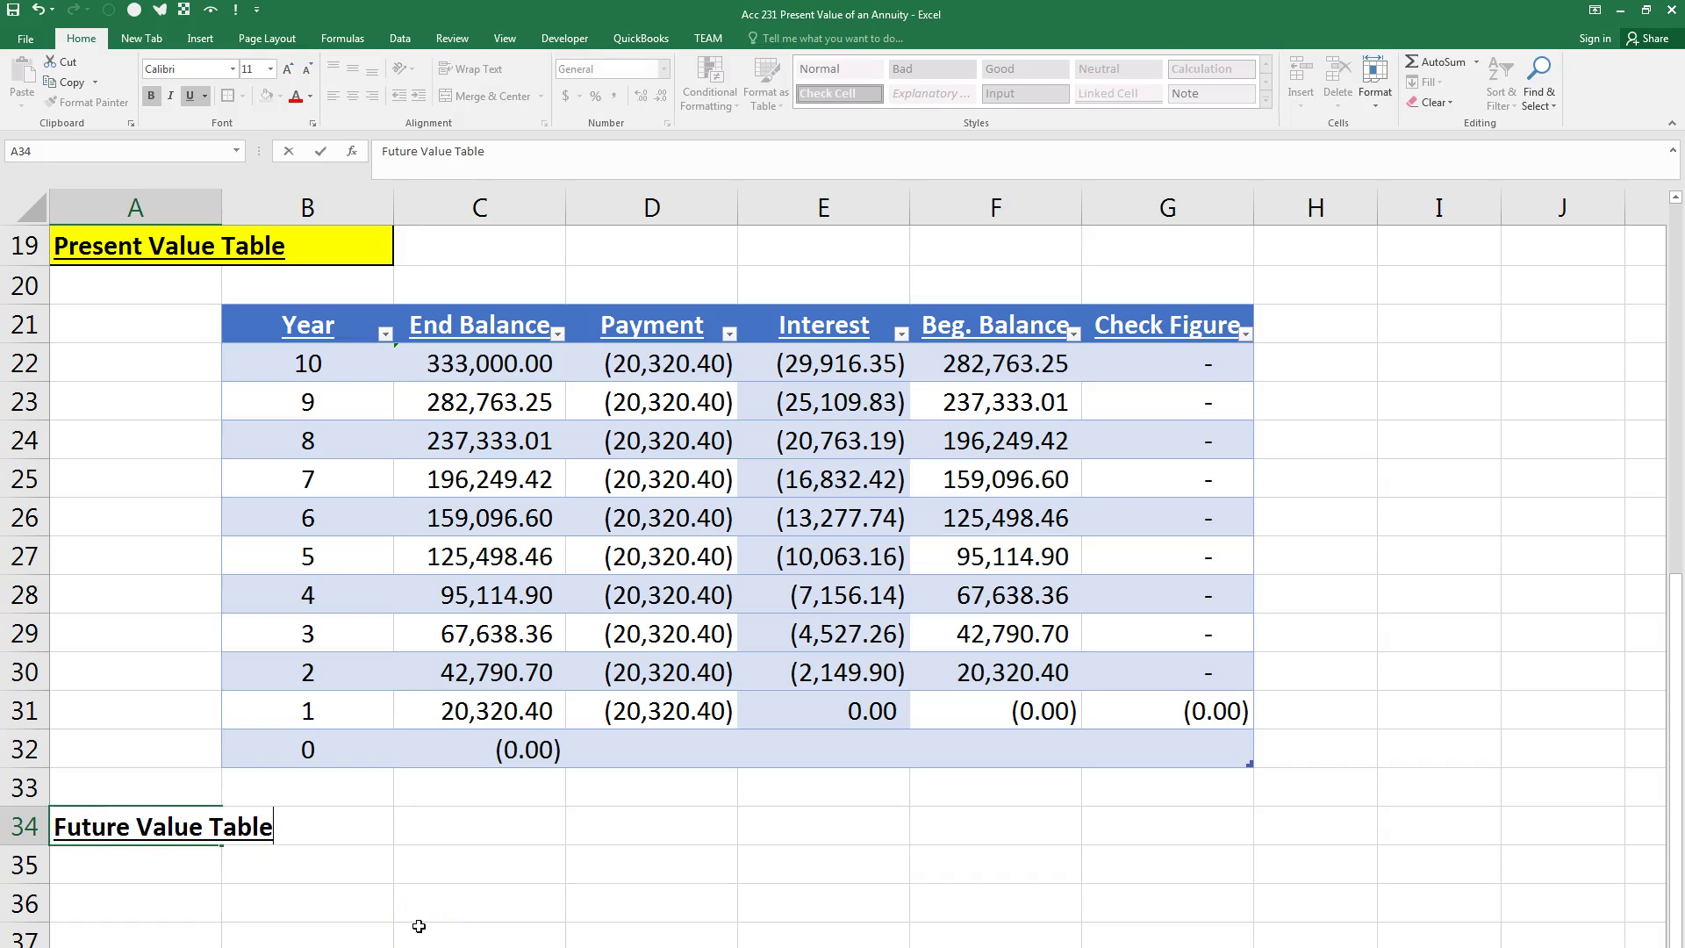
text(ture Value Table)
key(Return)
key(Up)
key(shift+Right)
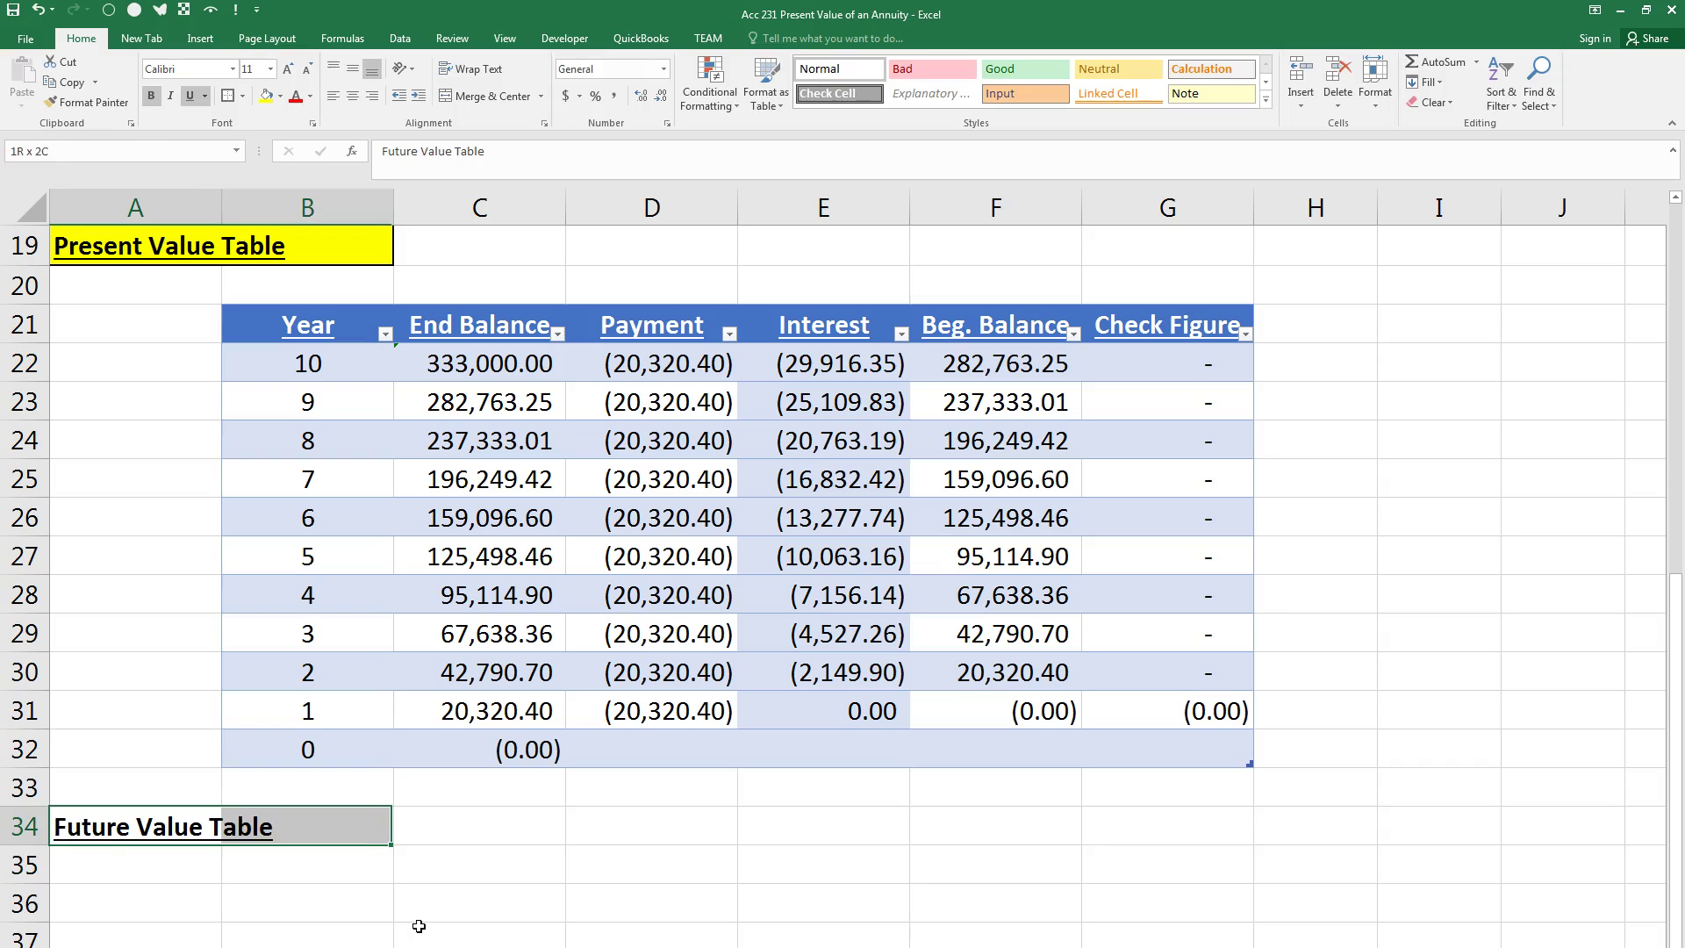
click(267, 97)
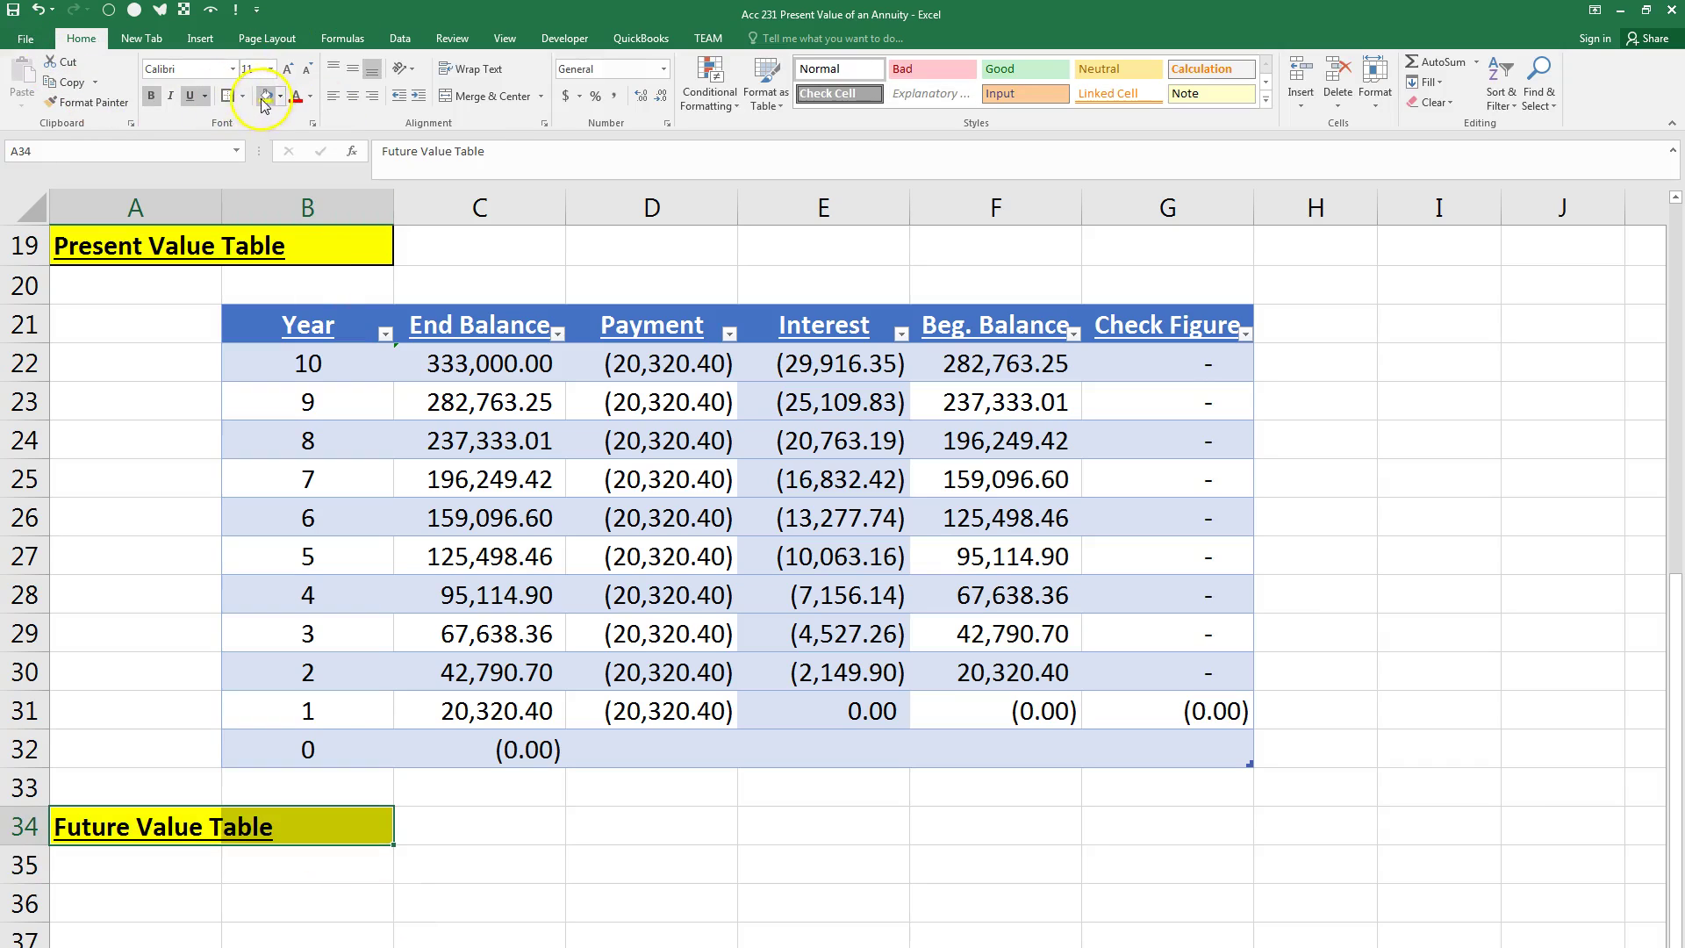
click(227, 98)
Step: Enter the column headings Year, Beg. Balance, Payment, Interest, End Balance and Check Figure in B36:G36
scroll(312, 909, down, 1)
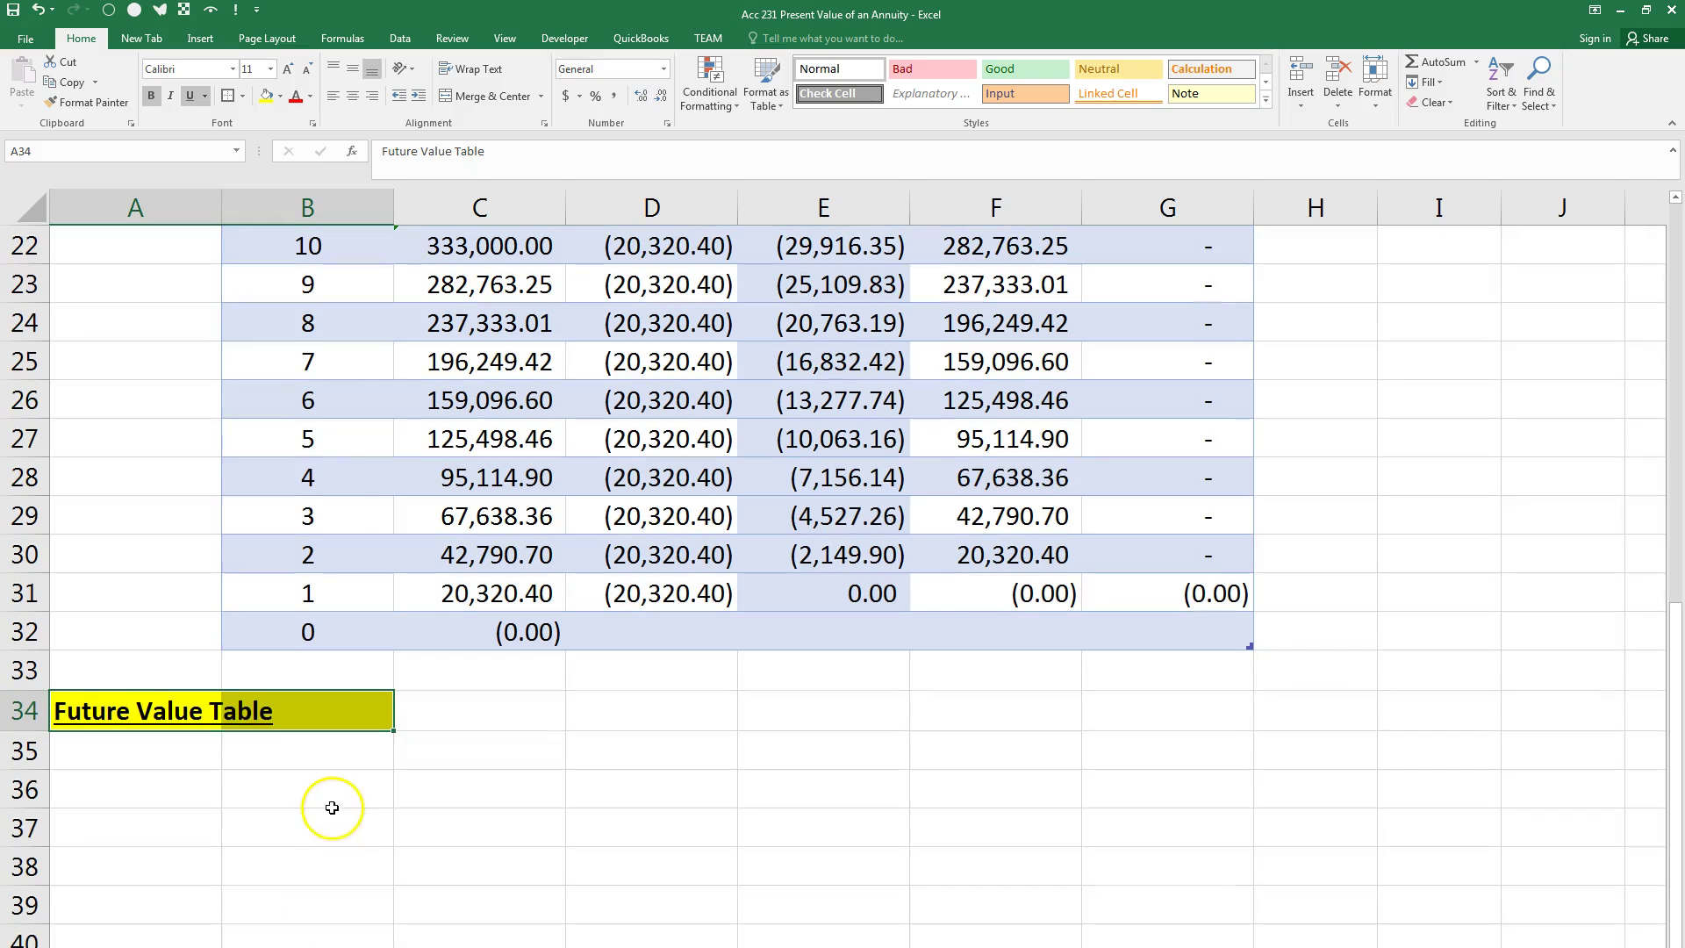
scroll(331, 805, up, 1)
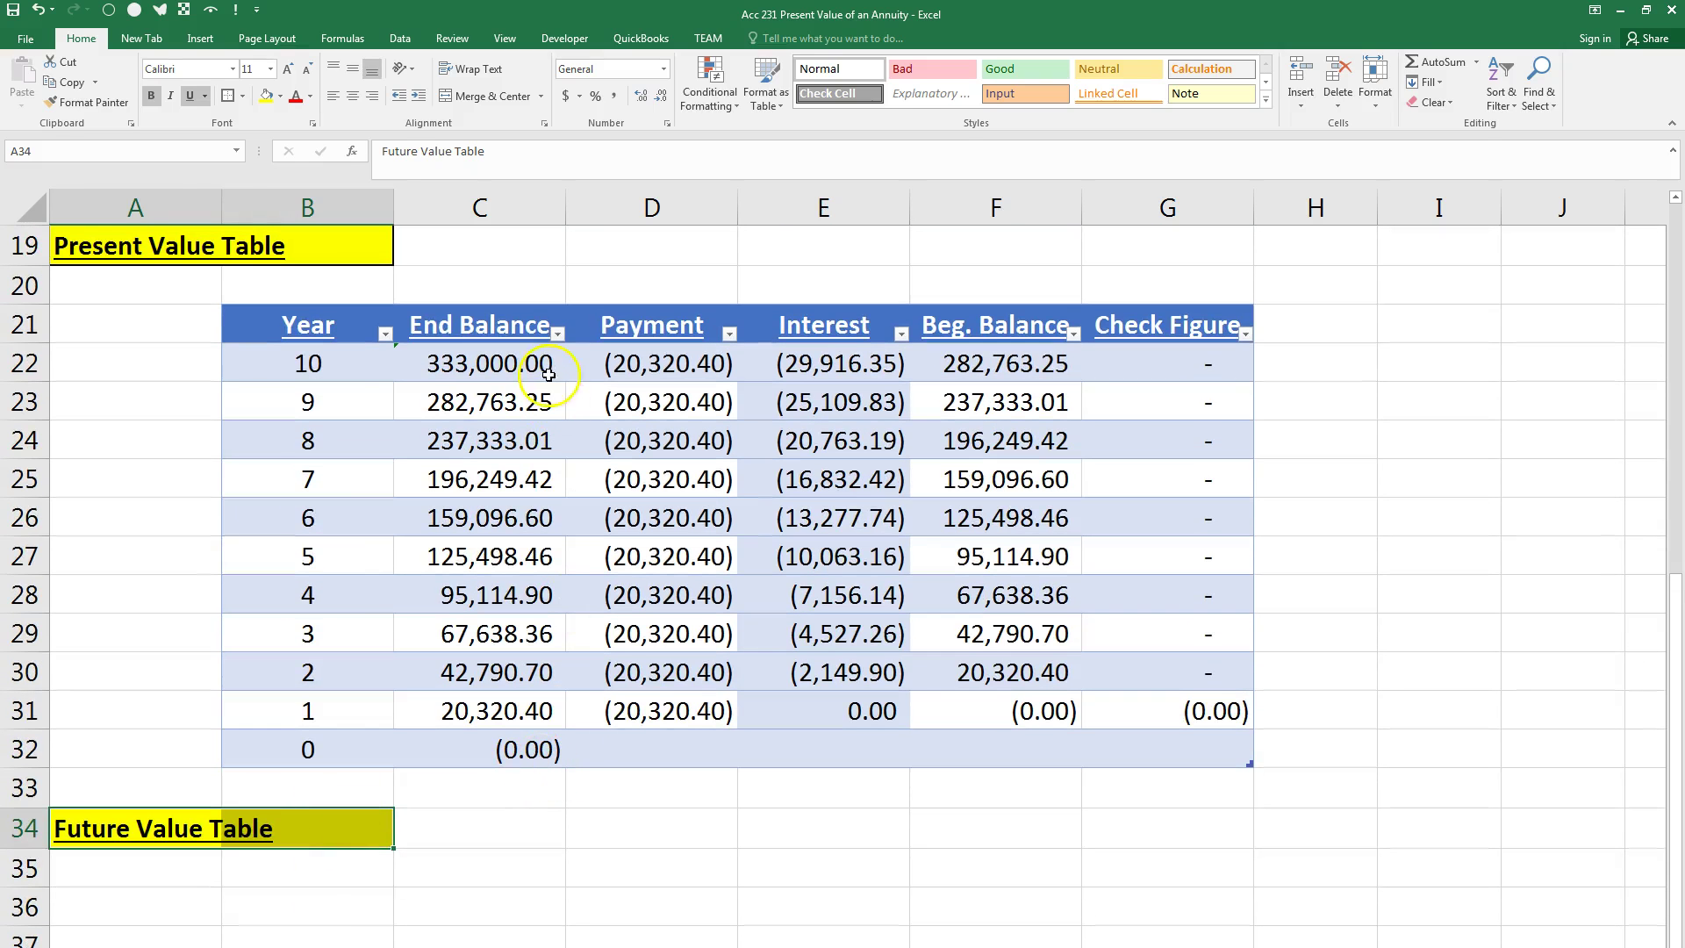
click(322, 910)
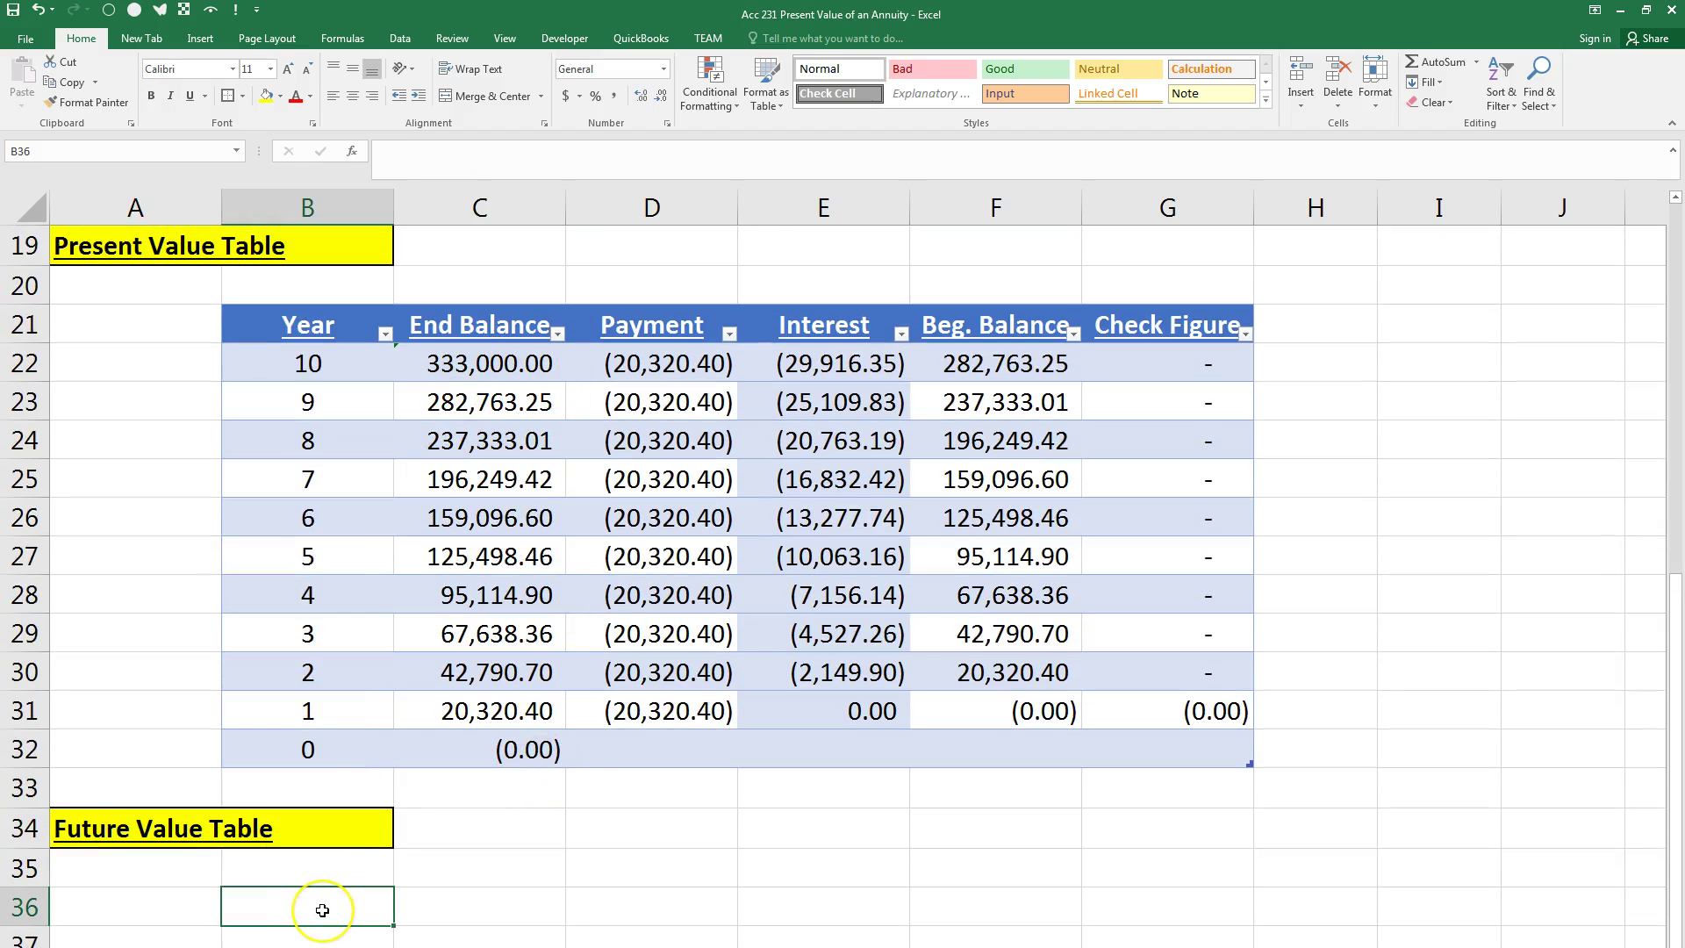
text(Year)
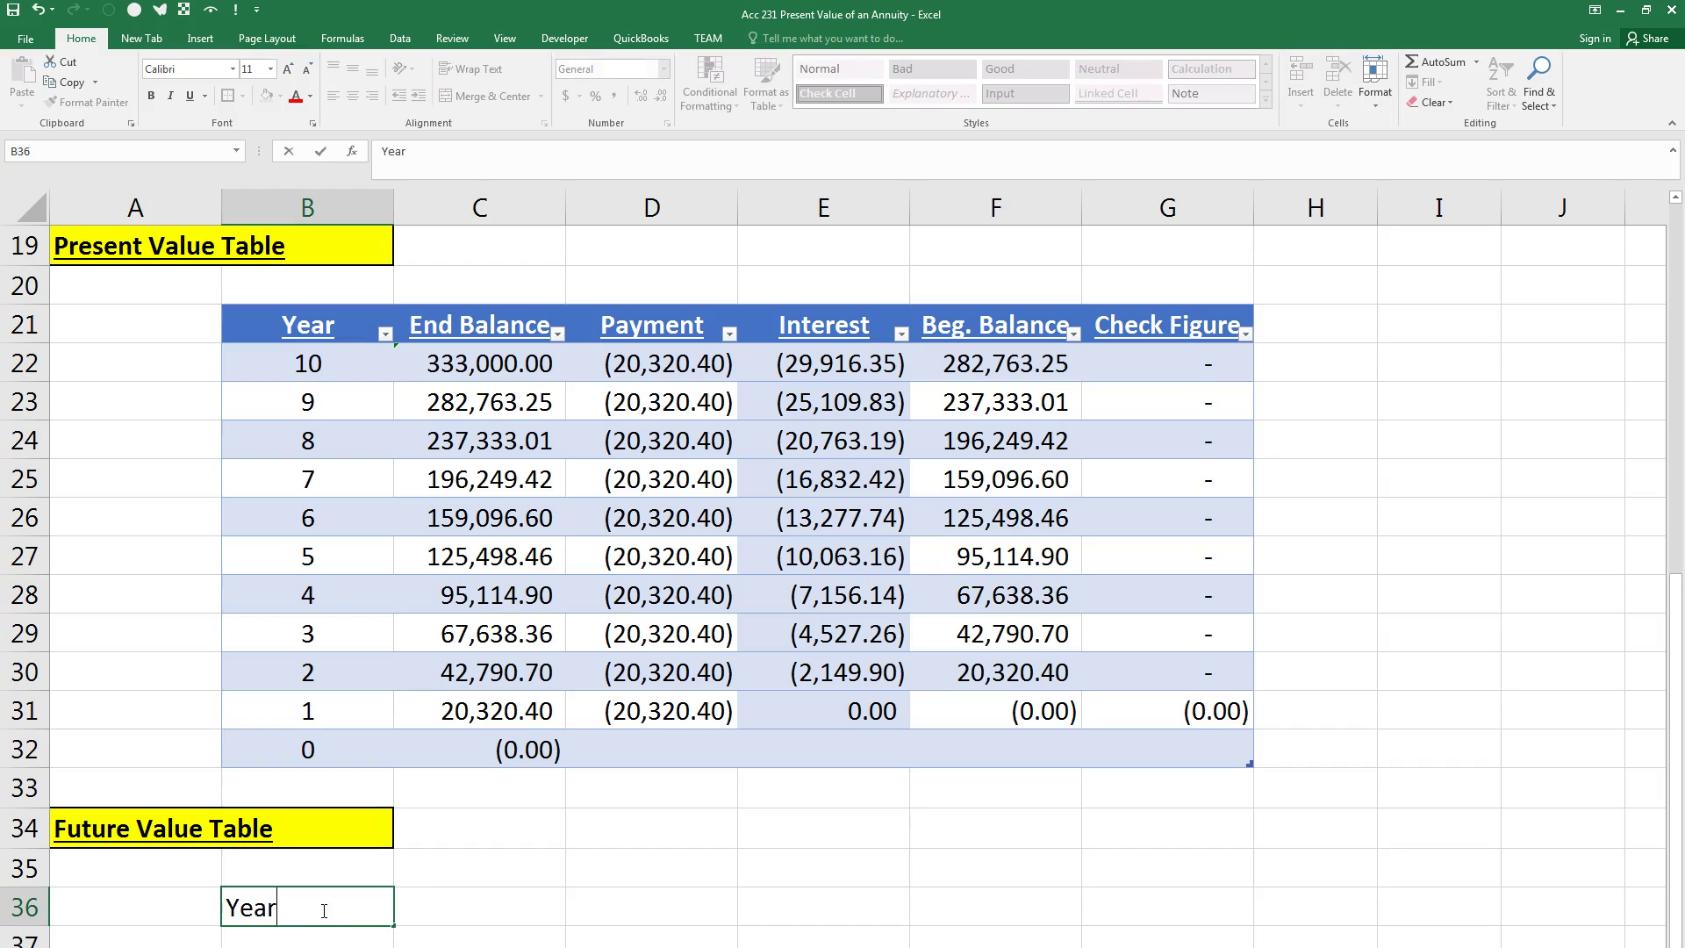
key(Tab)
text(Beg.)
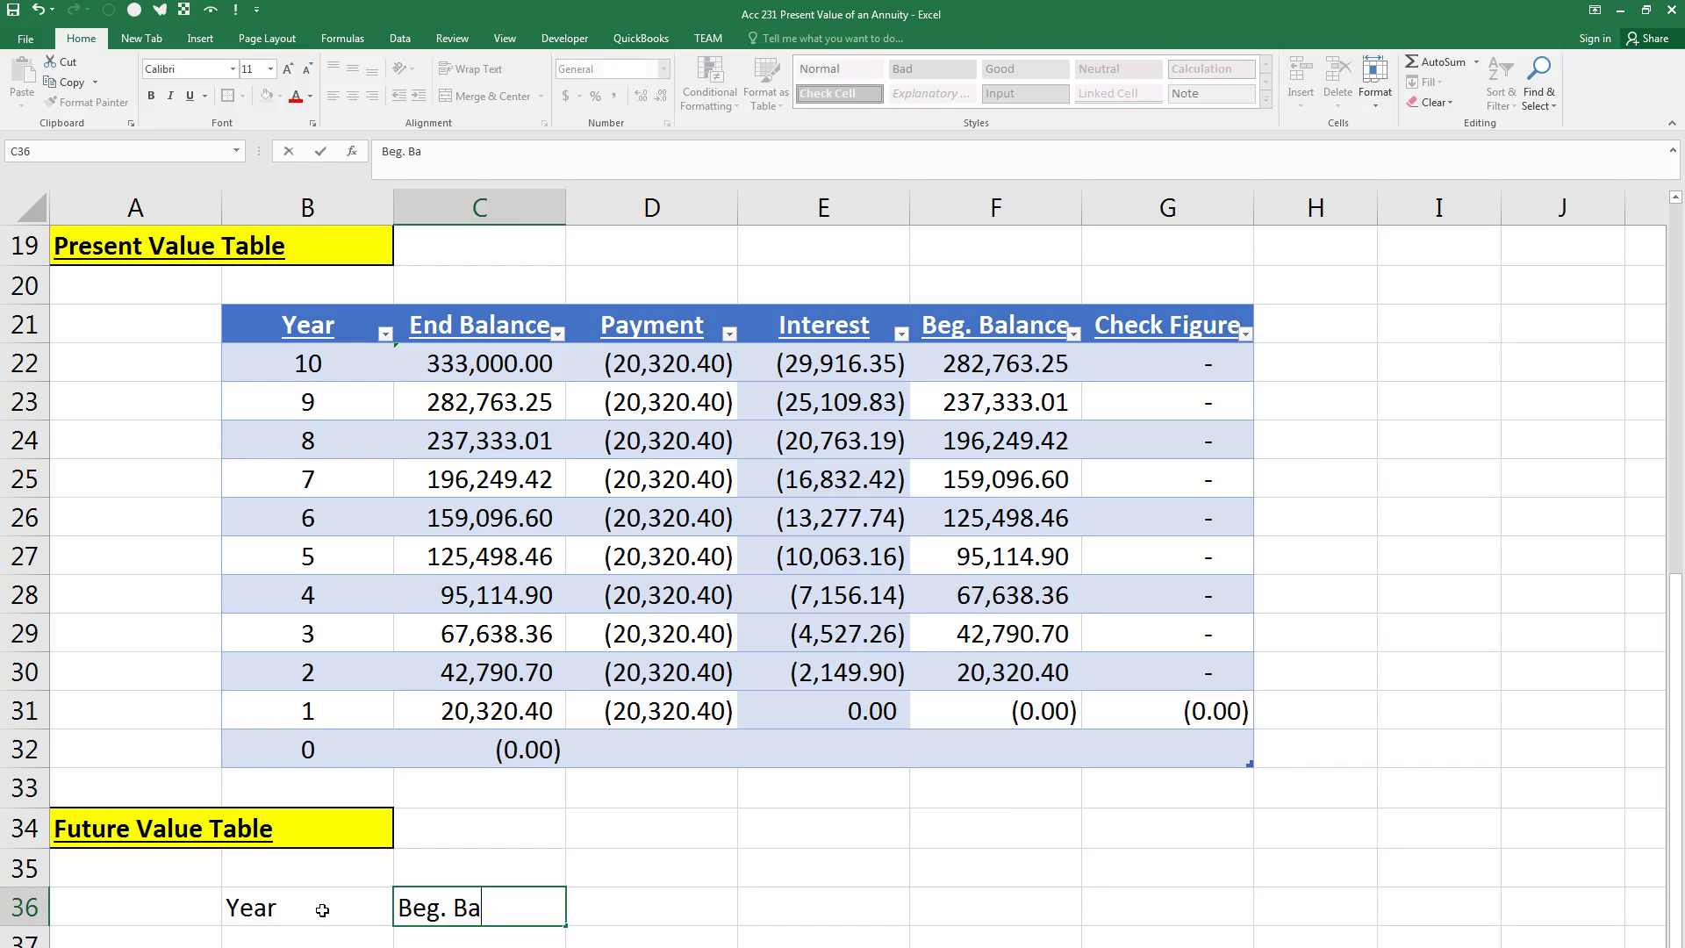
text( Balance)
key(Tab)
text(Pay)
key(Tab)
text(Intere)
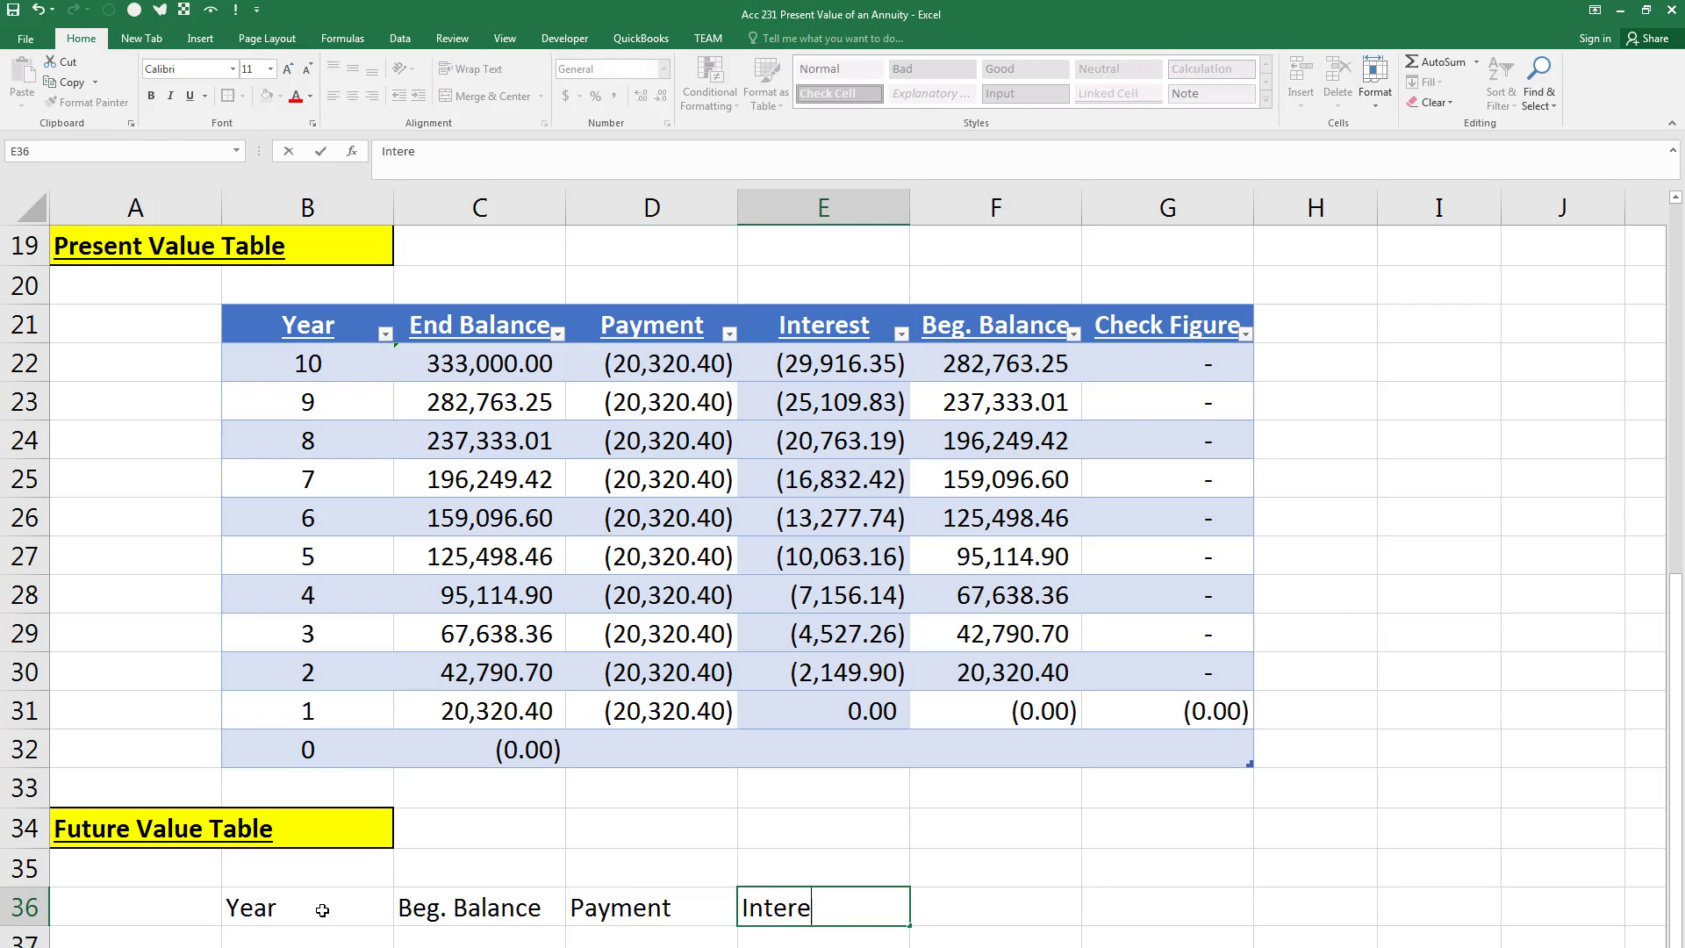
text(st)
key(Tab)
text(End Balance)
key(Tab)
text(Ch)
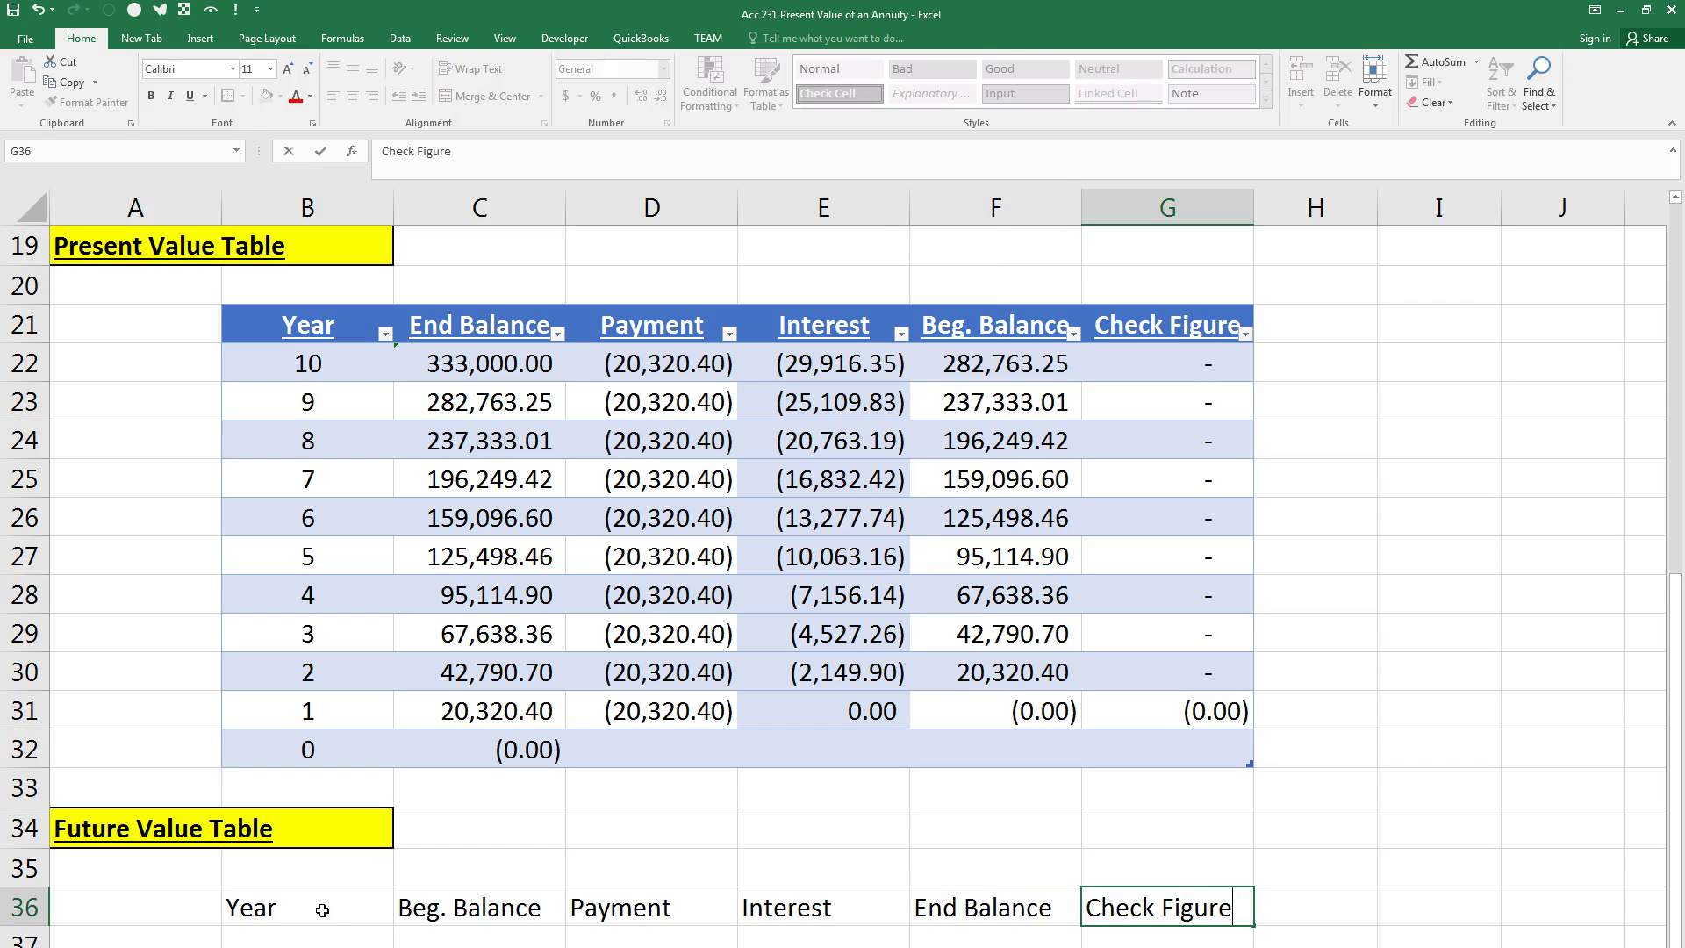
Step: Check the required Future Value Table columns in item 5 of the Word test document, and return to Excel
drag(1684, 36, 1356, 33)
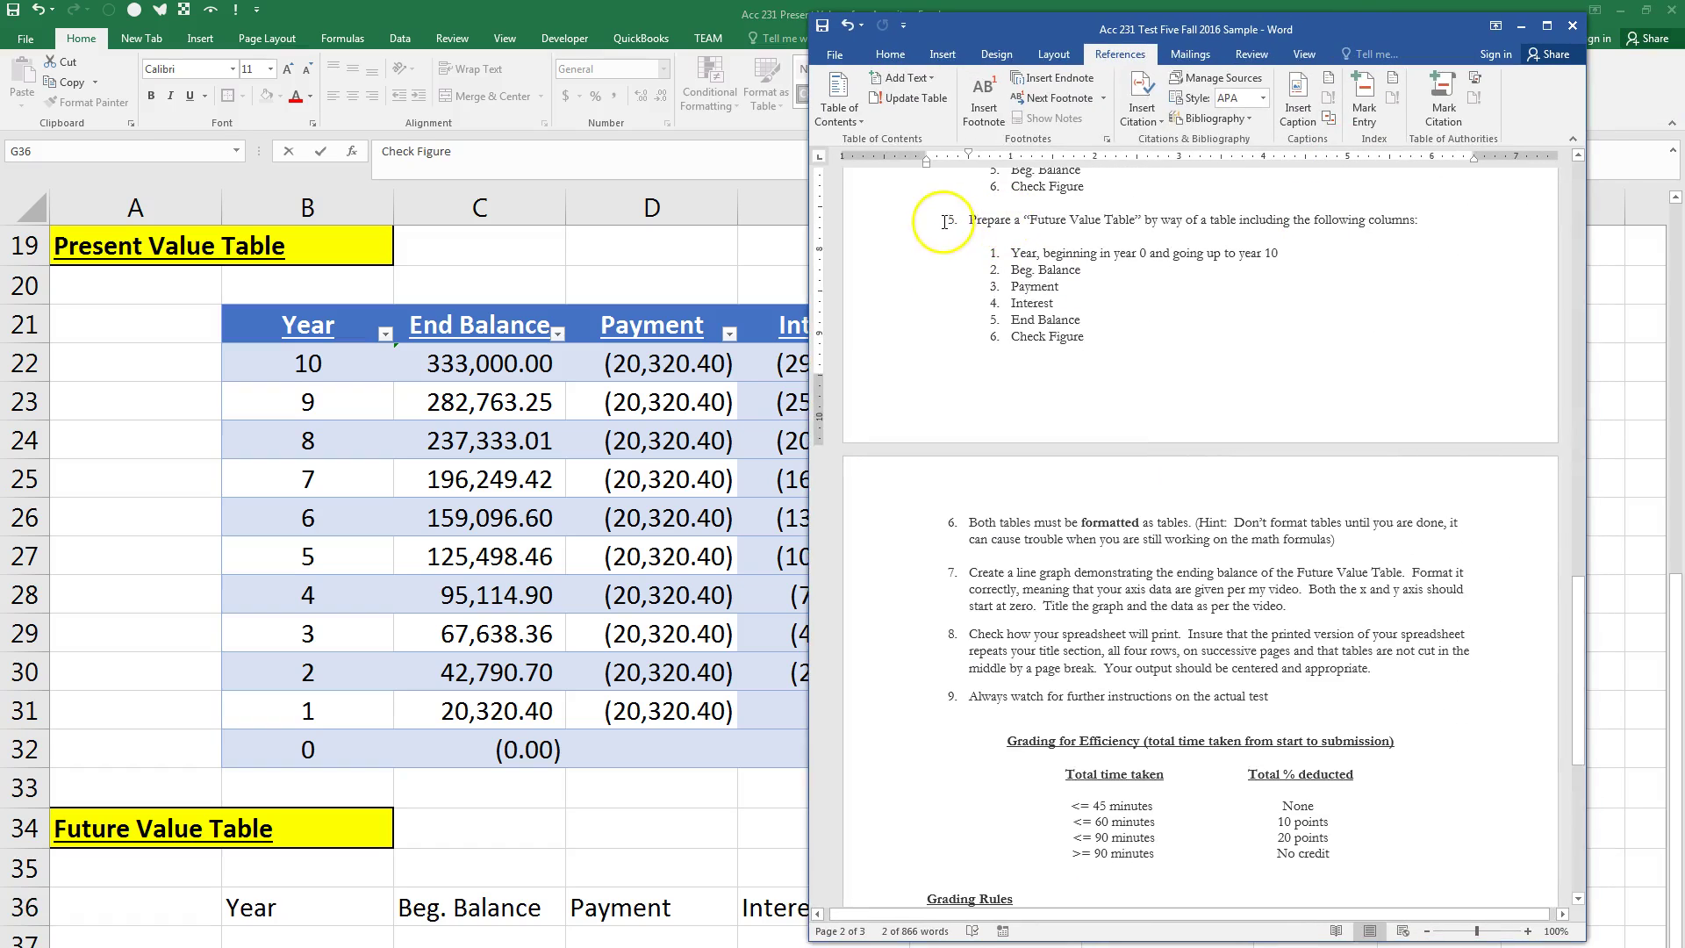
drag(974, 235, 1113, 338)
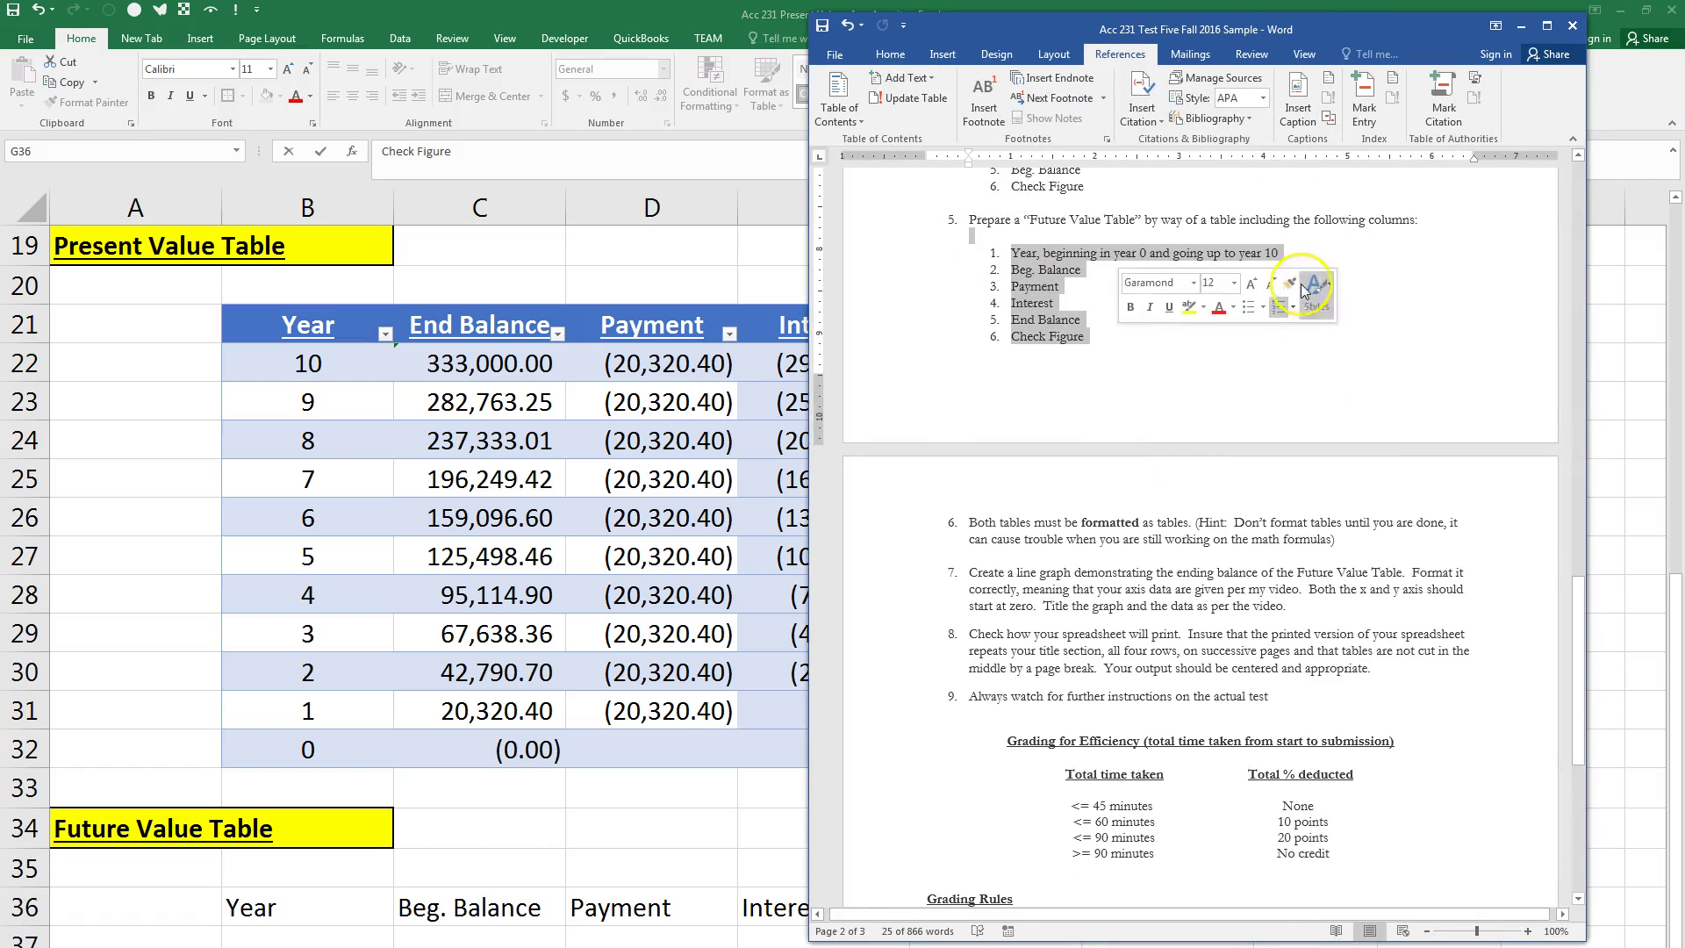
drag(1282, 34, 1684, 33)
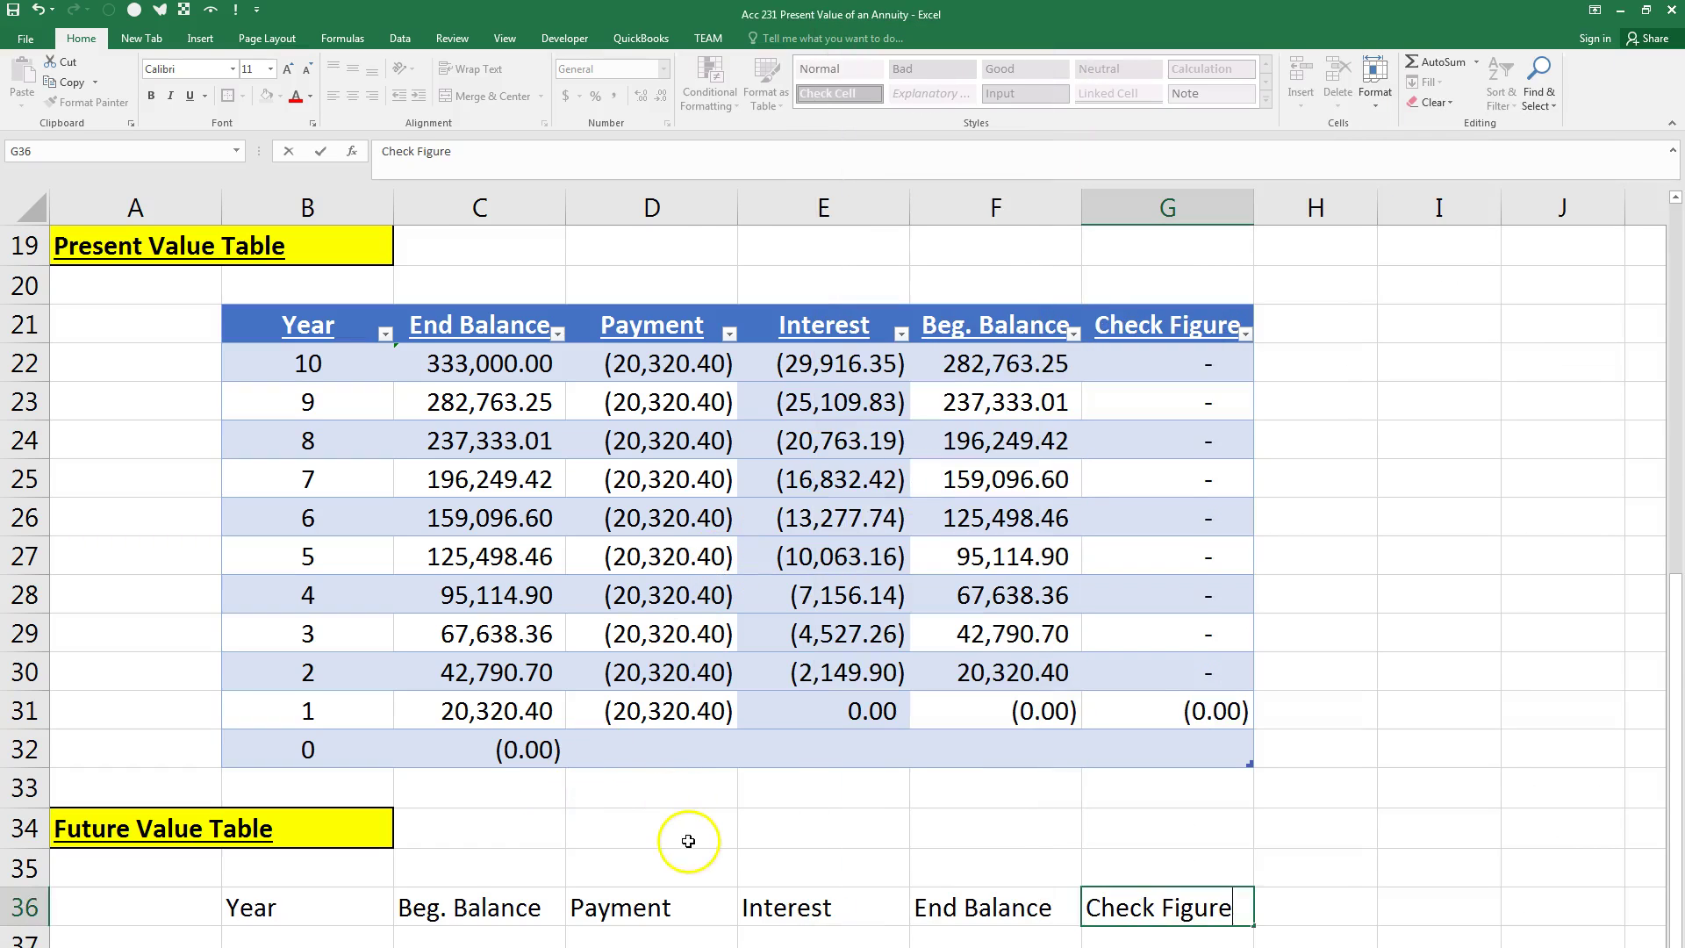
Step: Make the Future Value Table headings in B36:G36 bold, underlined and centered
scroll(688, 828, down, 3)
drag(248, 562, 1132, 558)
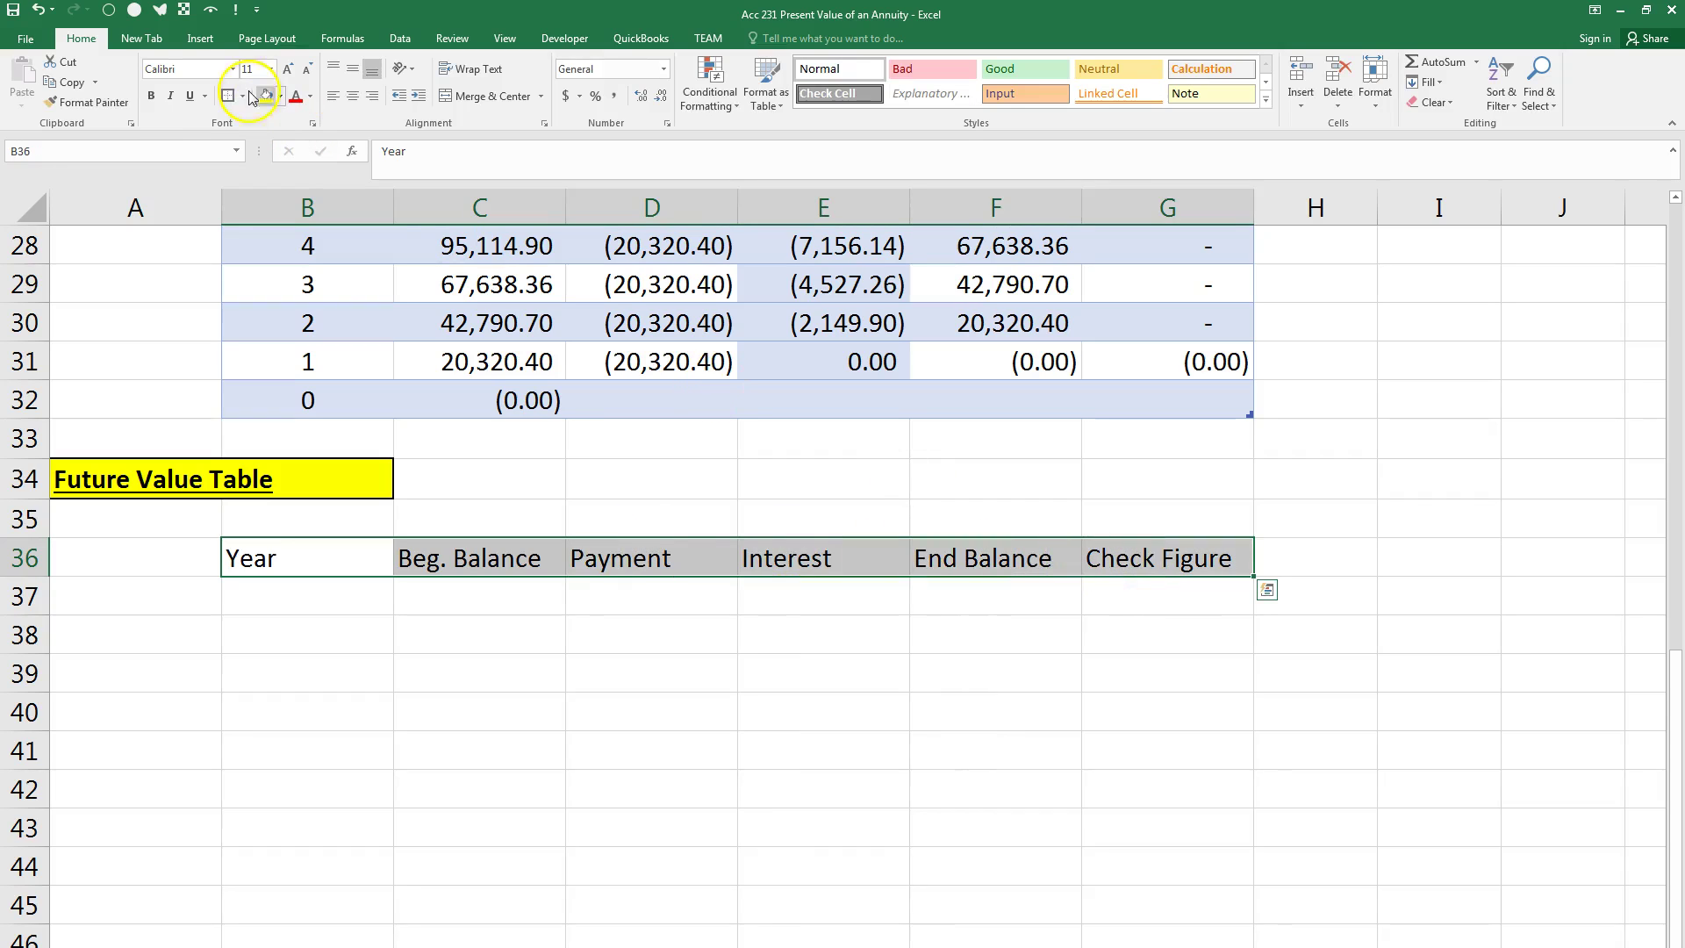
click(150, 96)
click(187, 95)
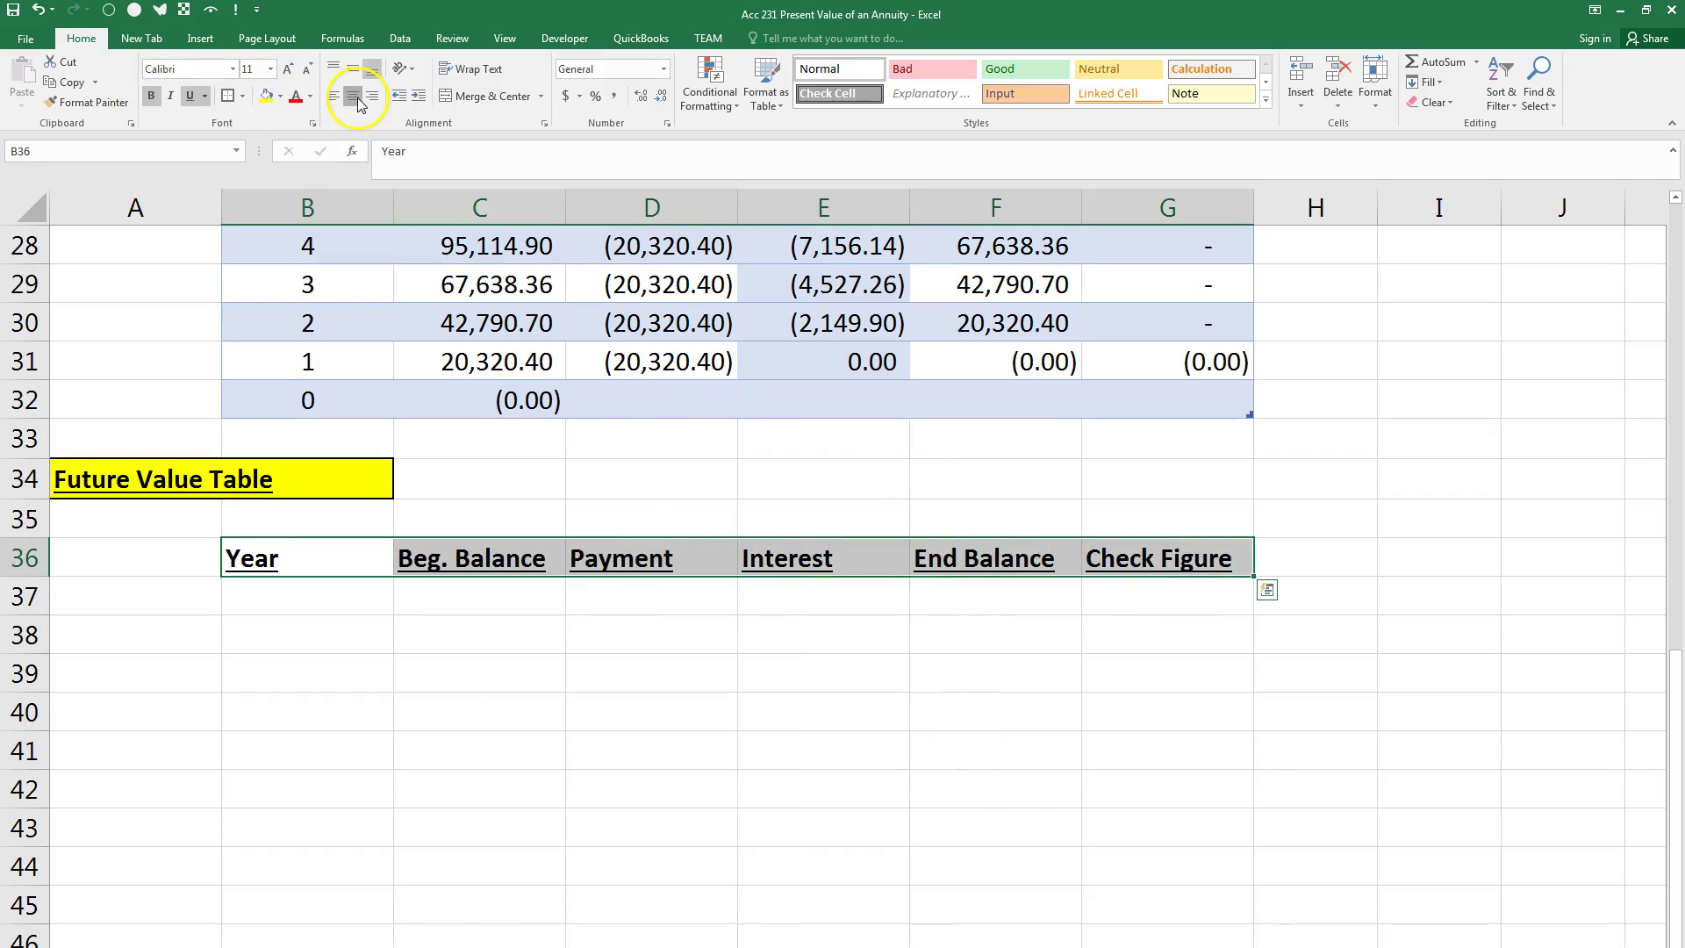
click(356, 97)
Step: Enter the years 0 through 10 down the Year column in B37:B47
click(298, 608)
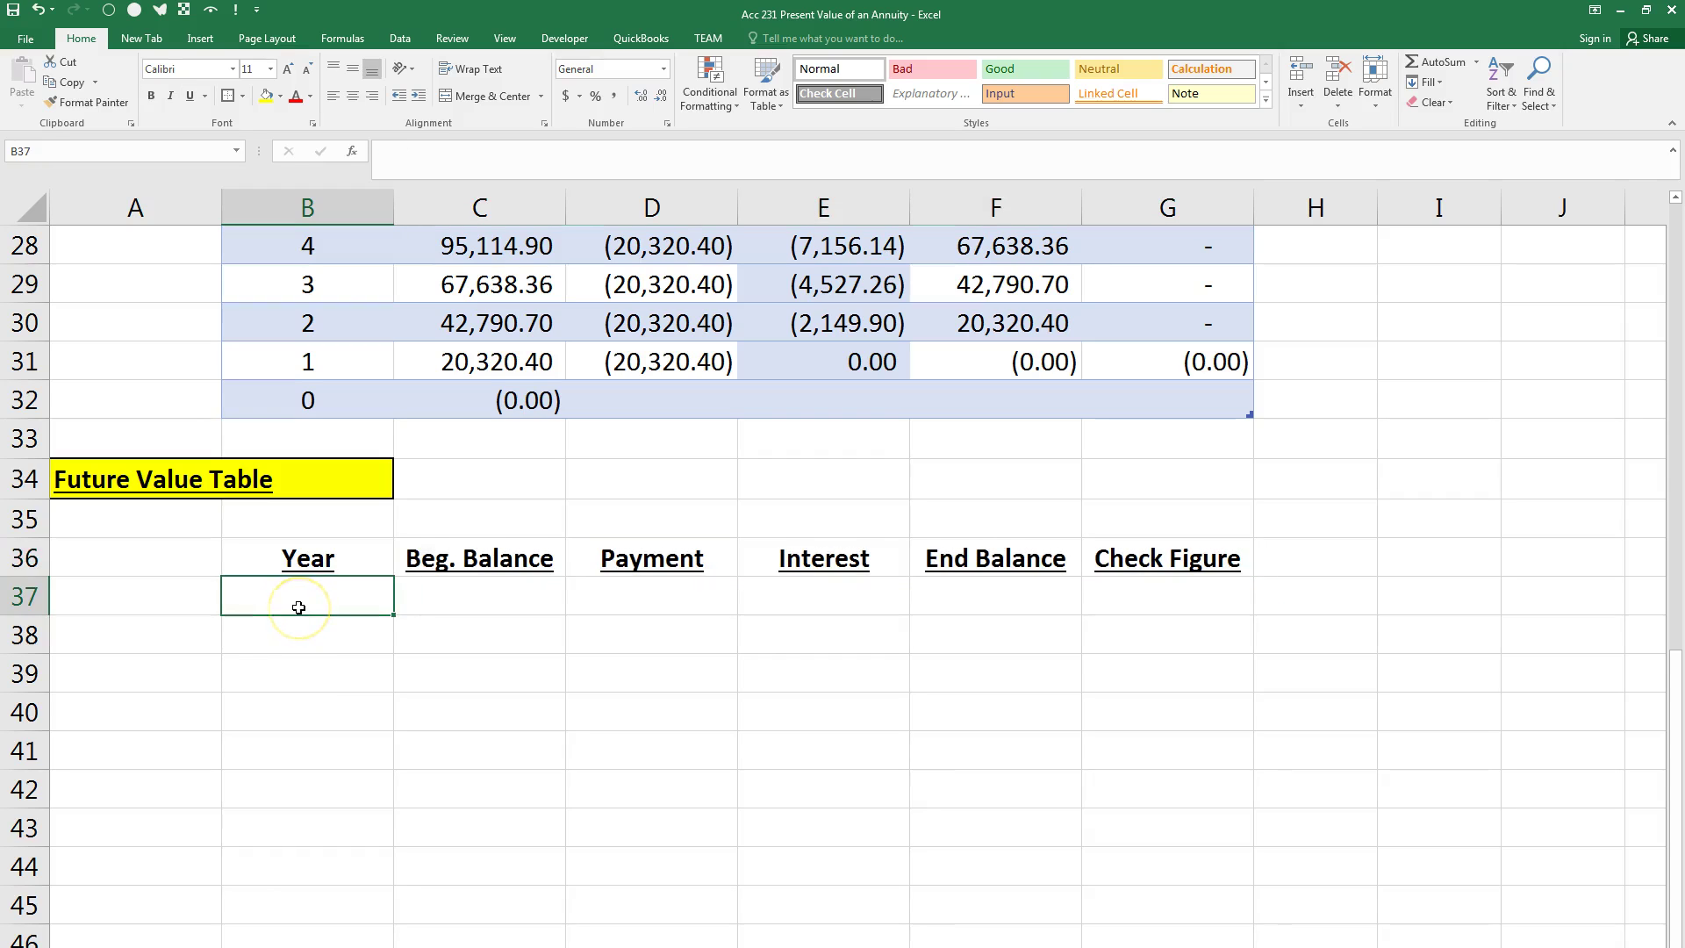
text(0)
key(Return)
text(1 2 3 4 5 6 7 8 9 10)
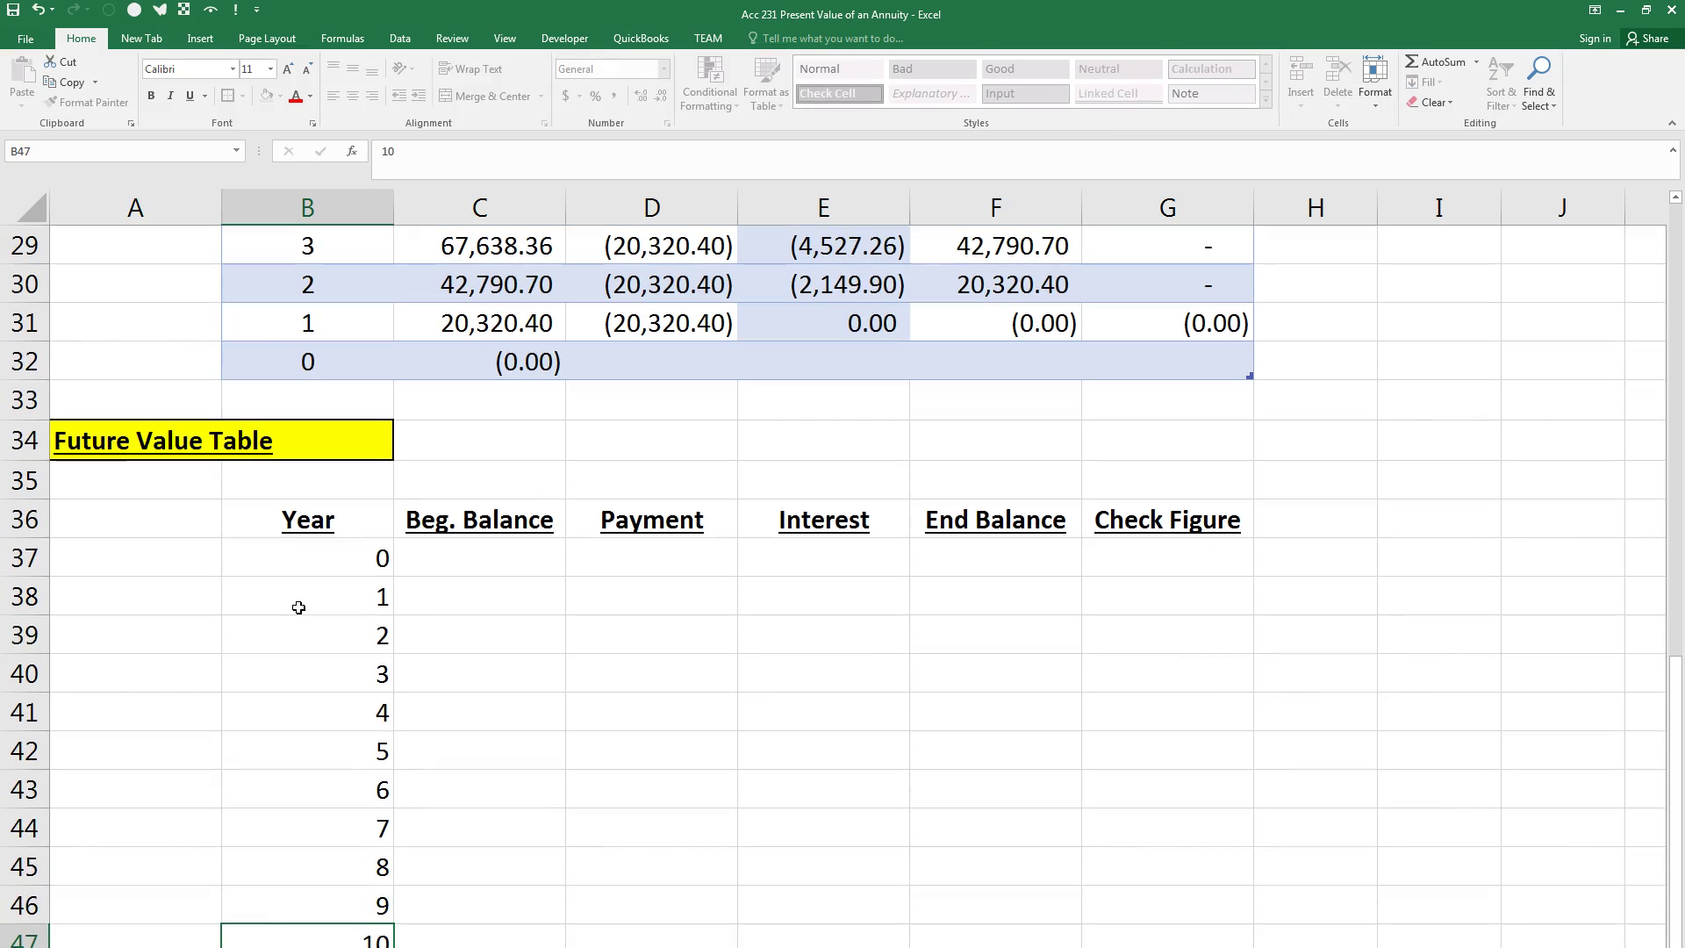
Step: Center the year numbers in B37:B47
key(shift+Up)
key(shift+Up)
key(shift+Up)
key(shift+Up)
key(shift+Up)
key(shift+Up)
key(shift+Up)
key(shift+Up)
key(shift+Up)
key(shift+Up)
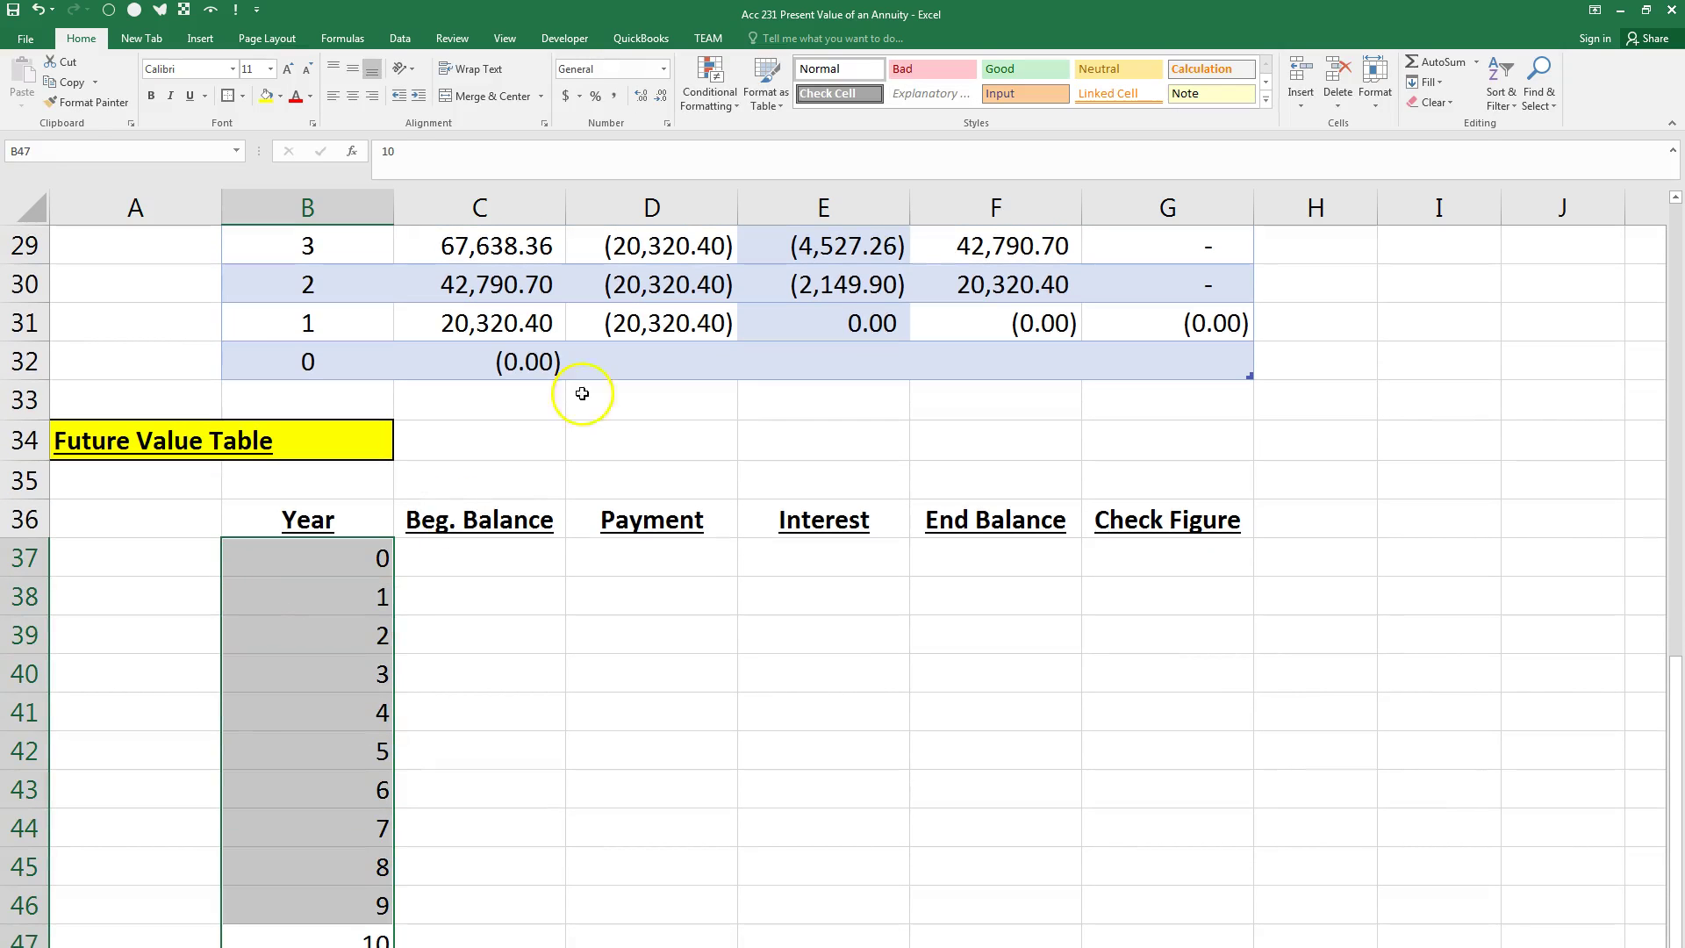
click(352, 95)
key(Return)
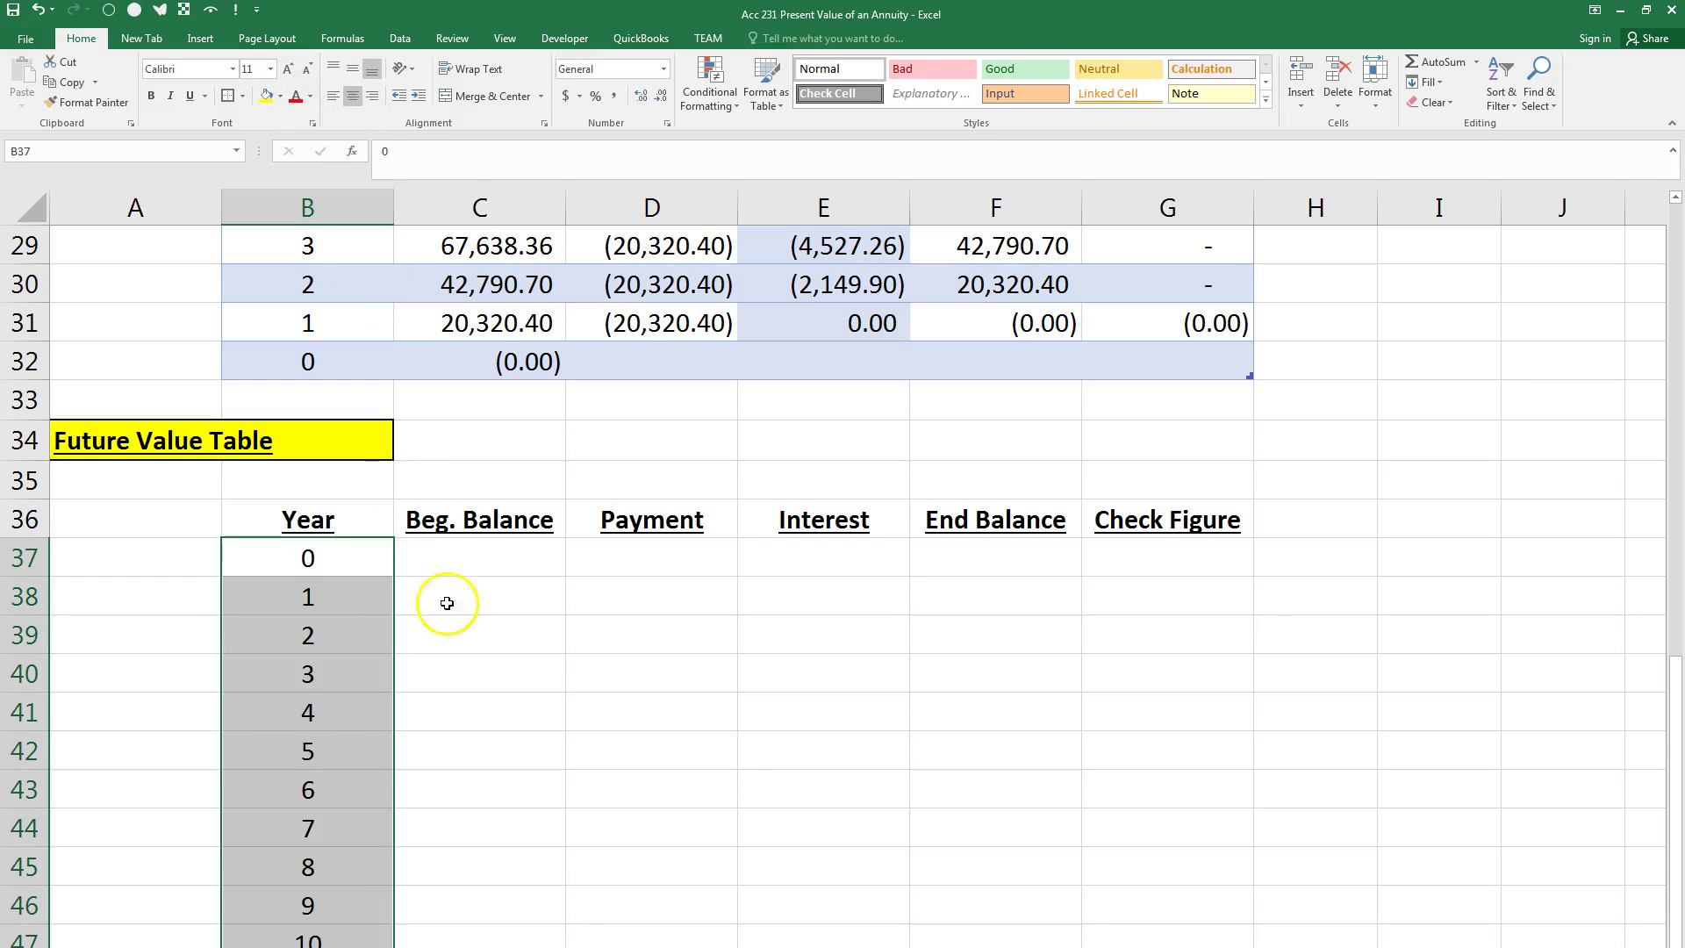
scroll(549, 582, down, 1)
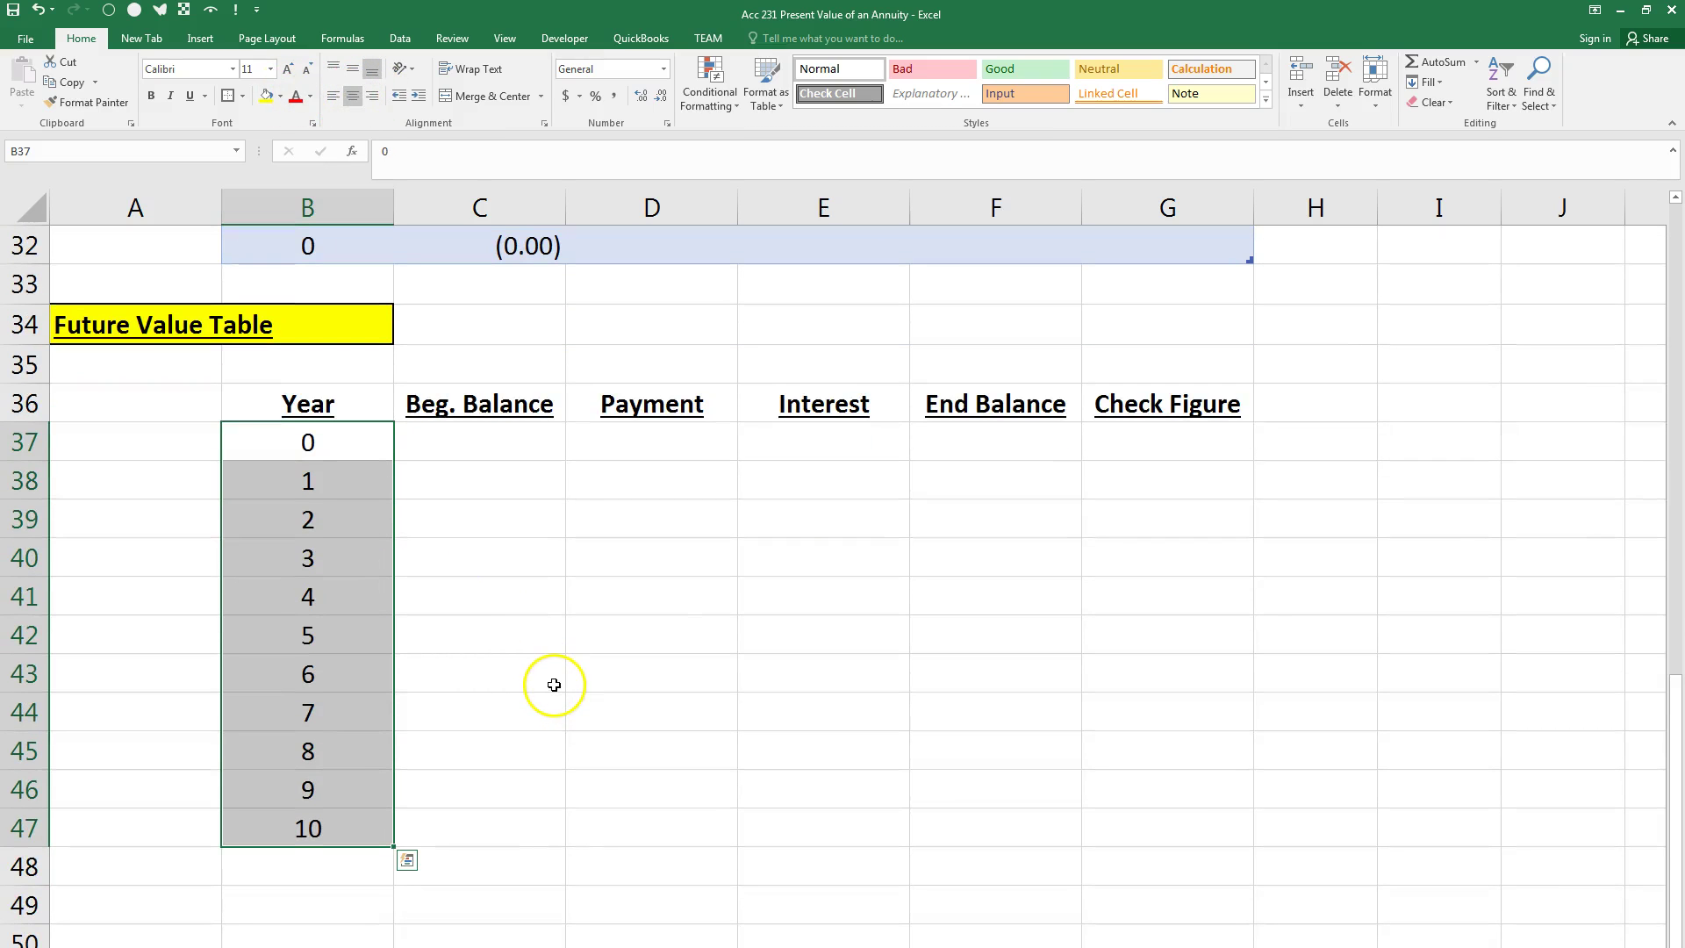
click(269, 442)
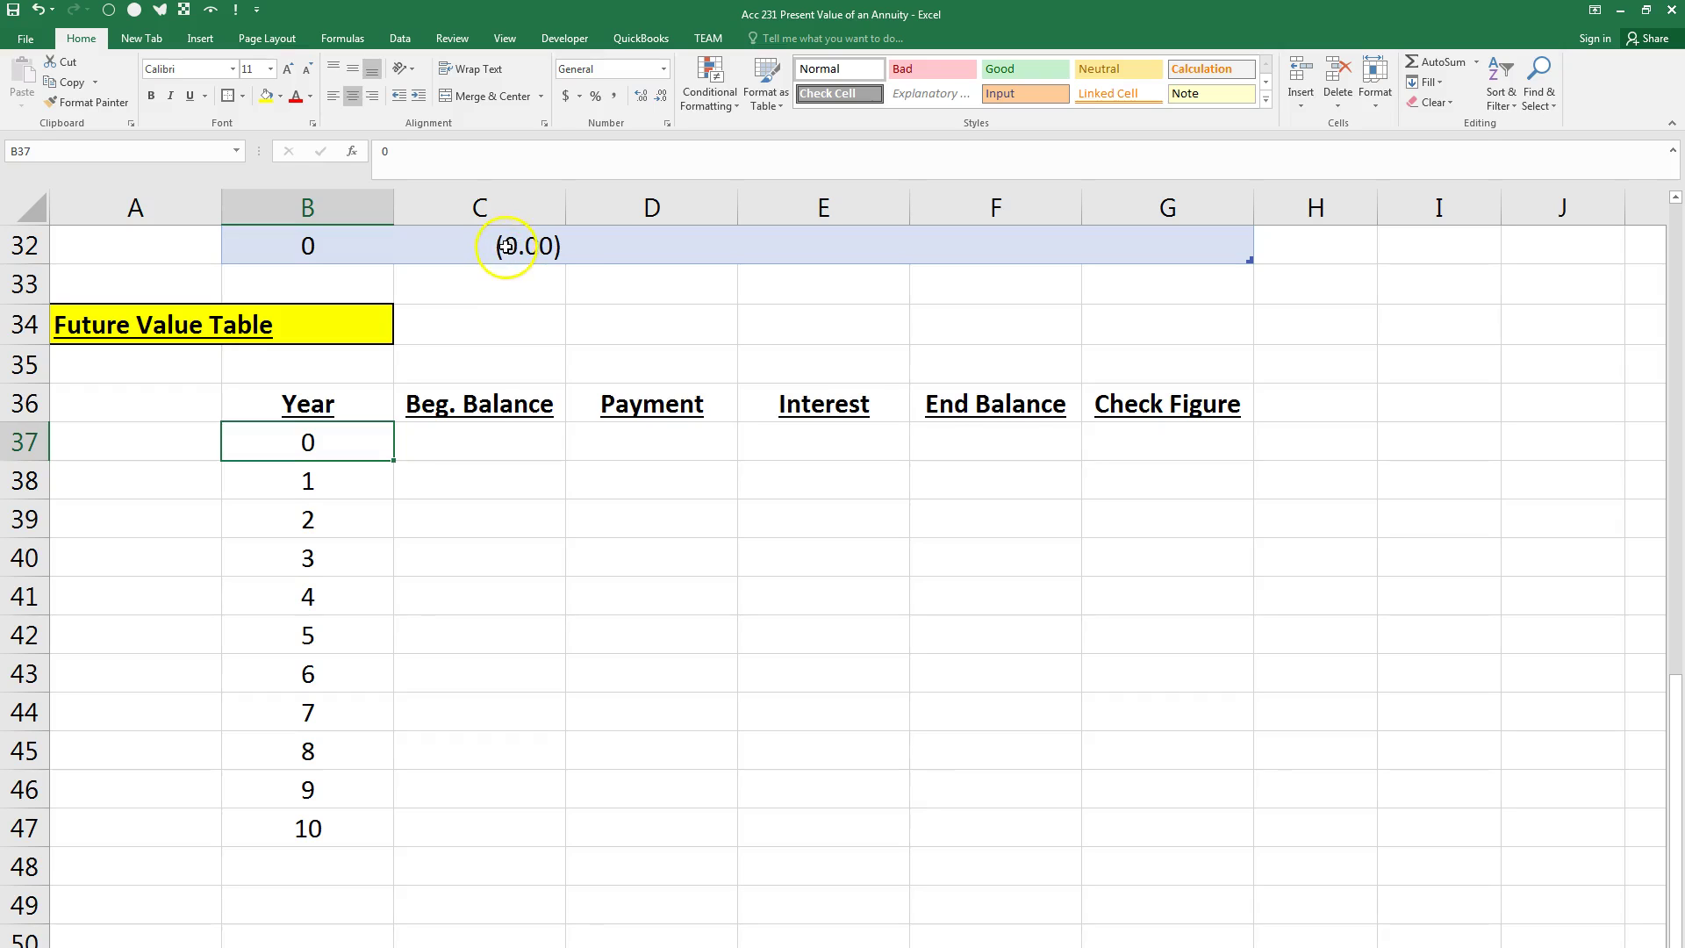
click(995, 445)
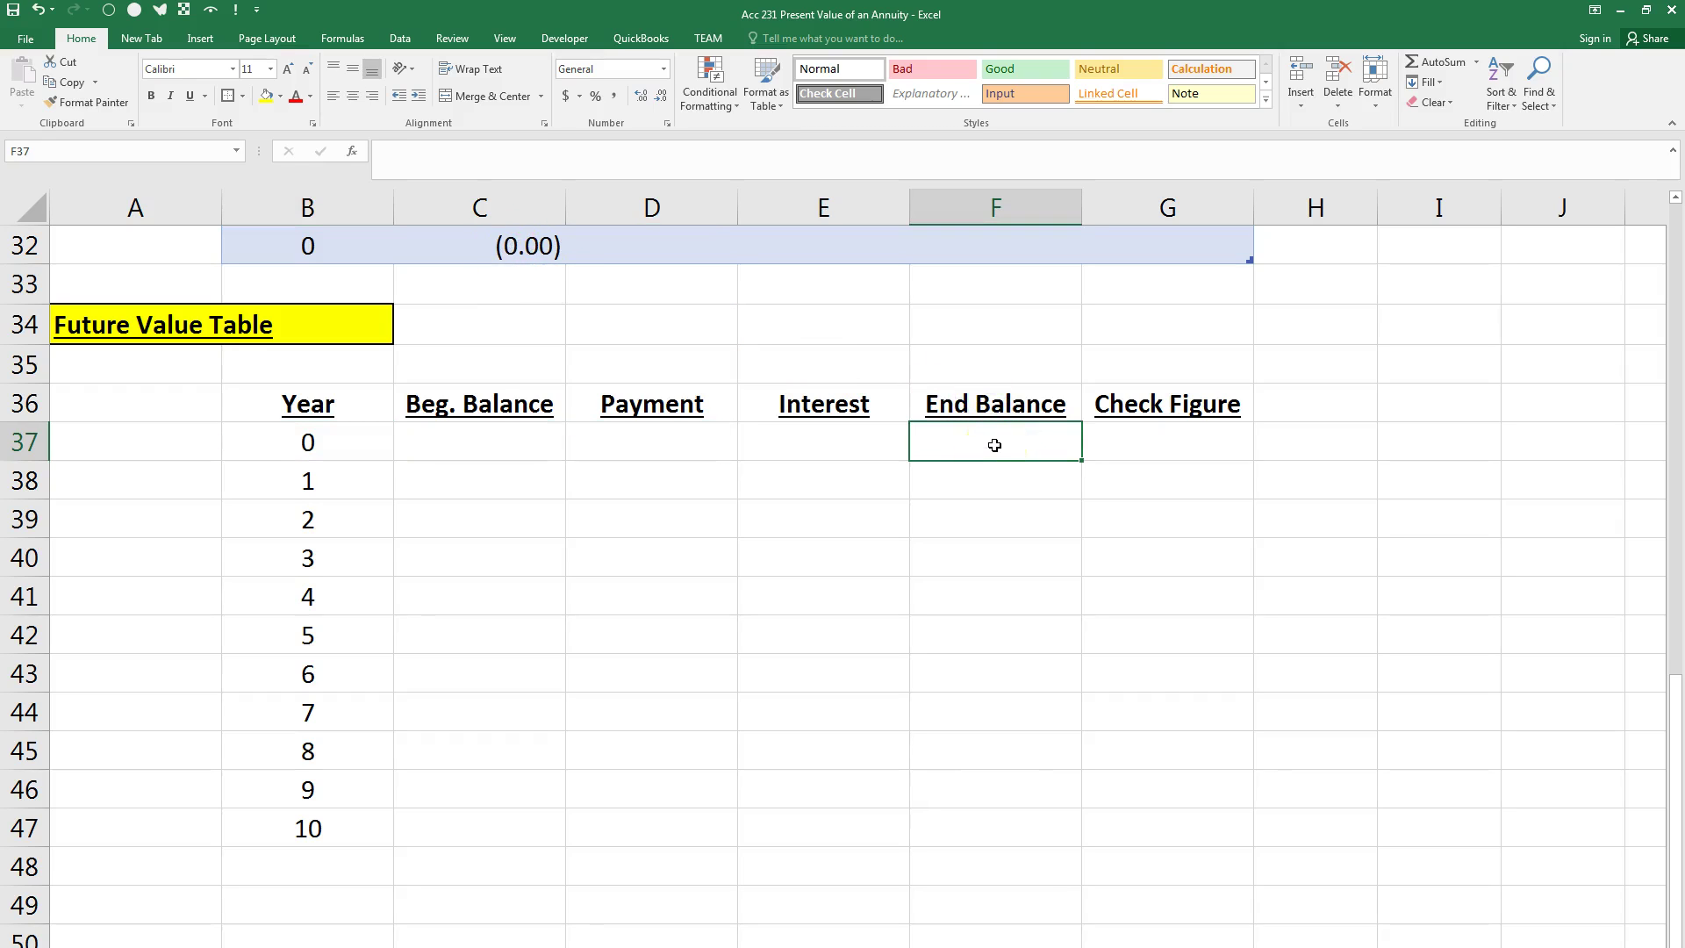
text(=)
click(521, 248)
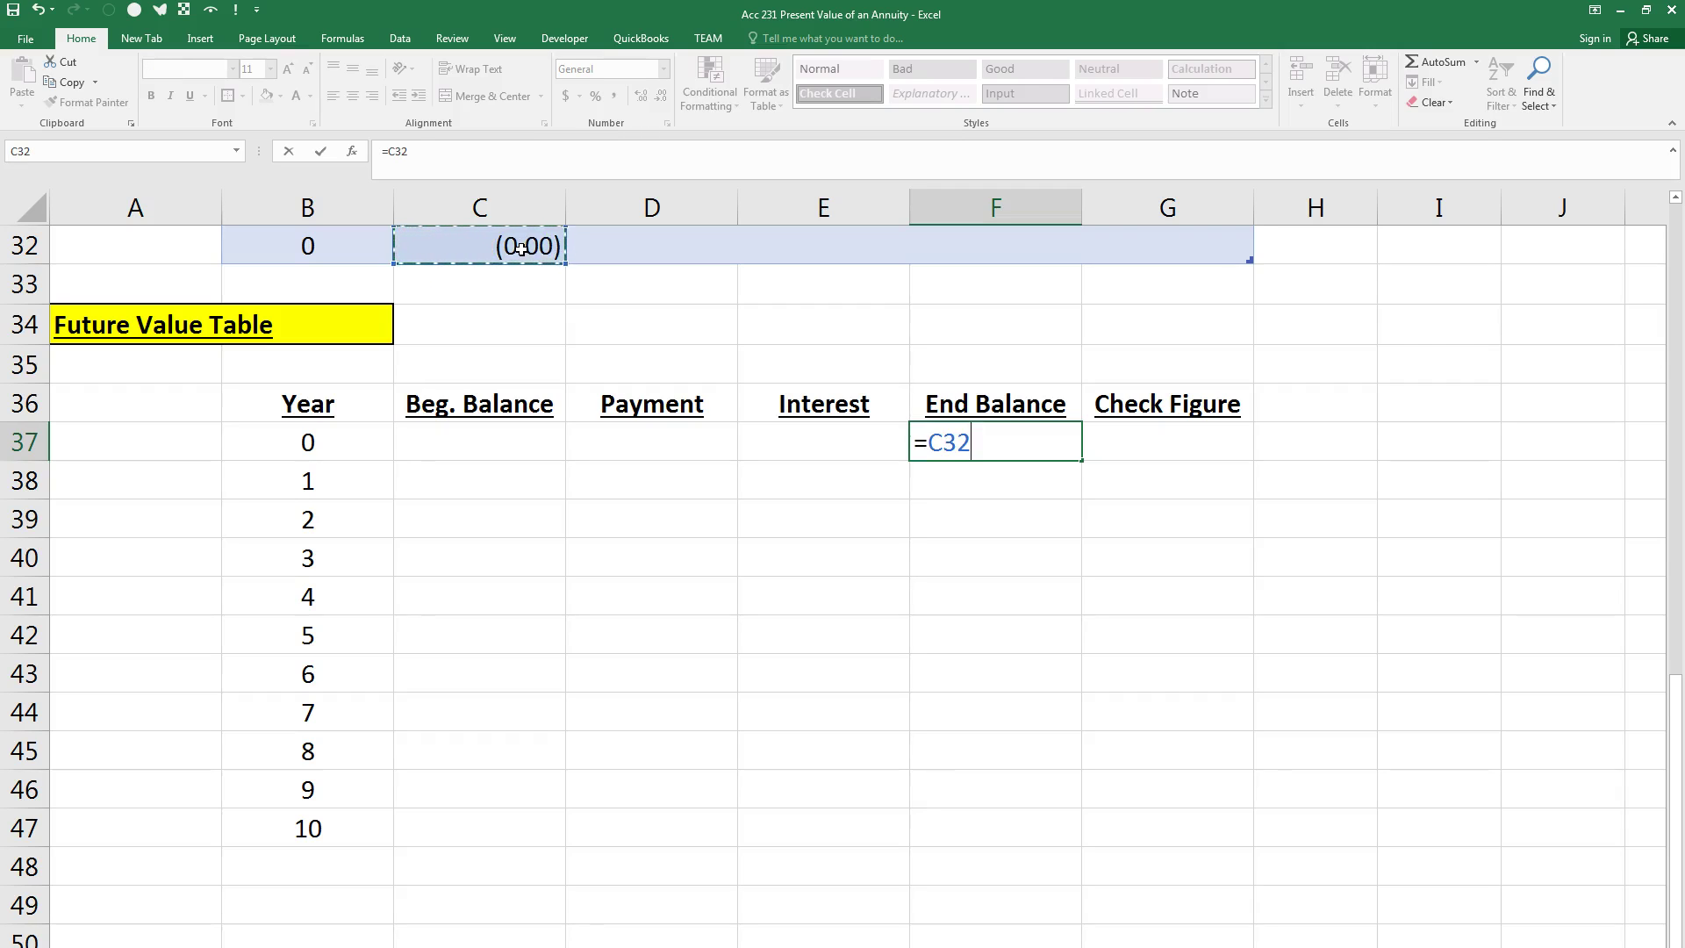
key(BackSpace)
key(BackSpace)
key(BackSpace)
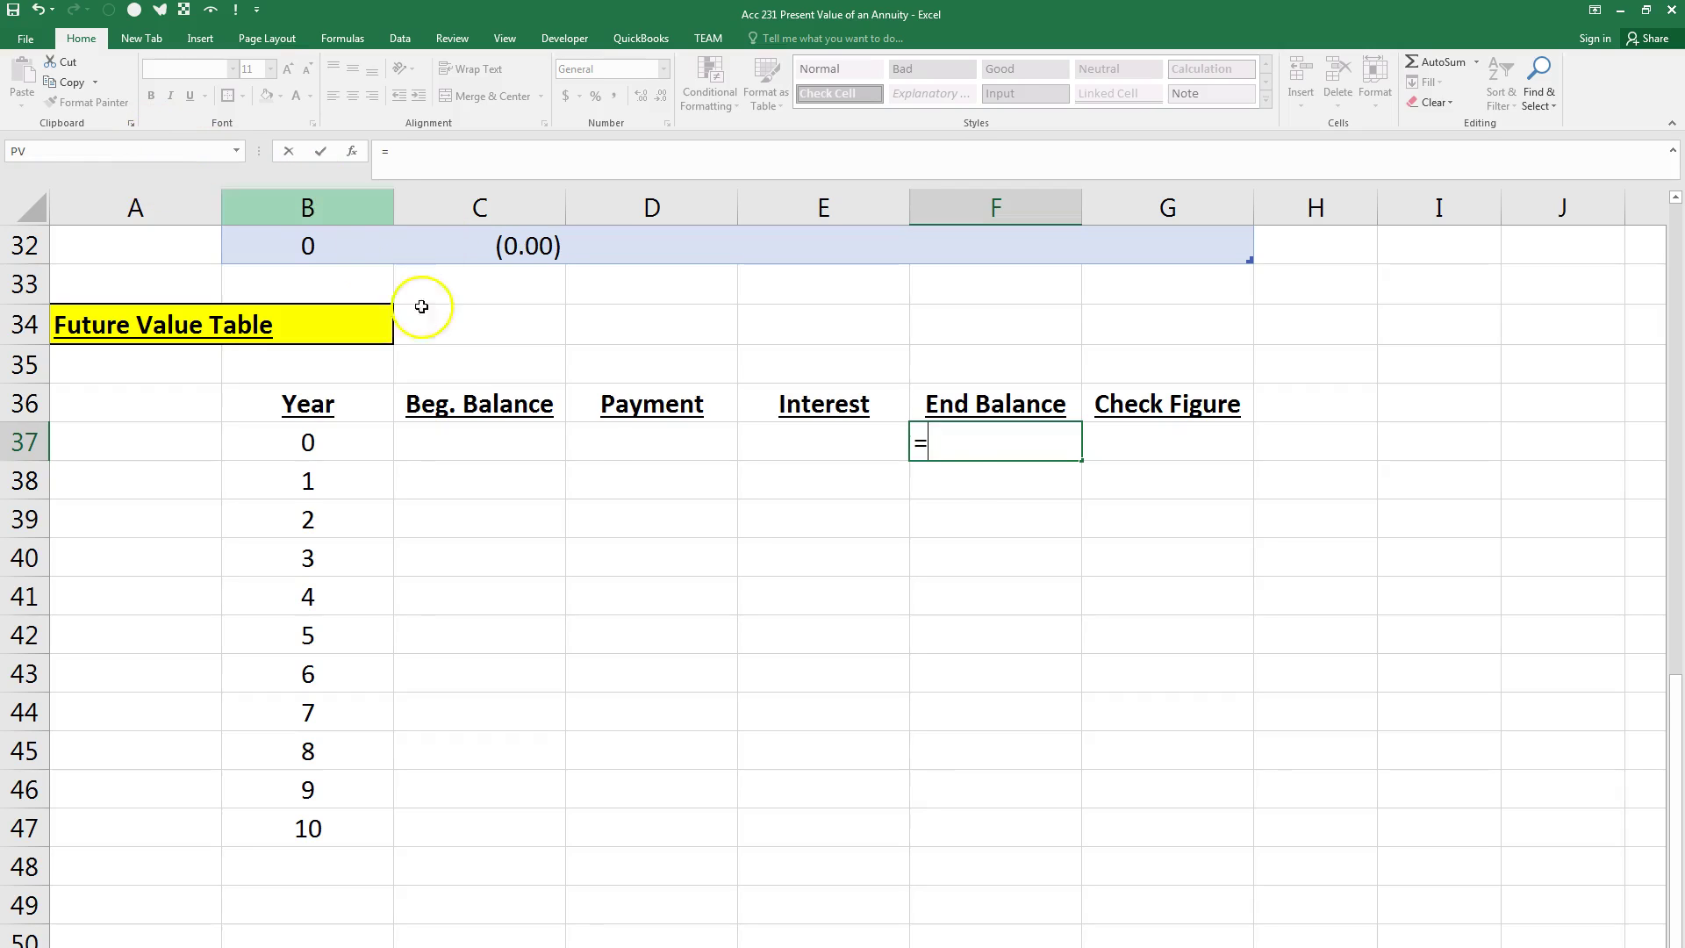
key(BackSpace)
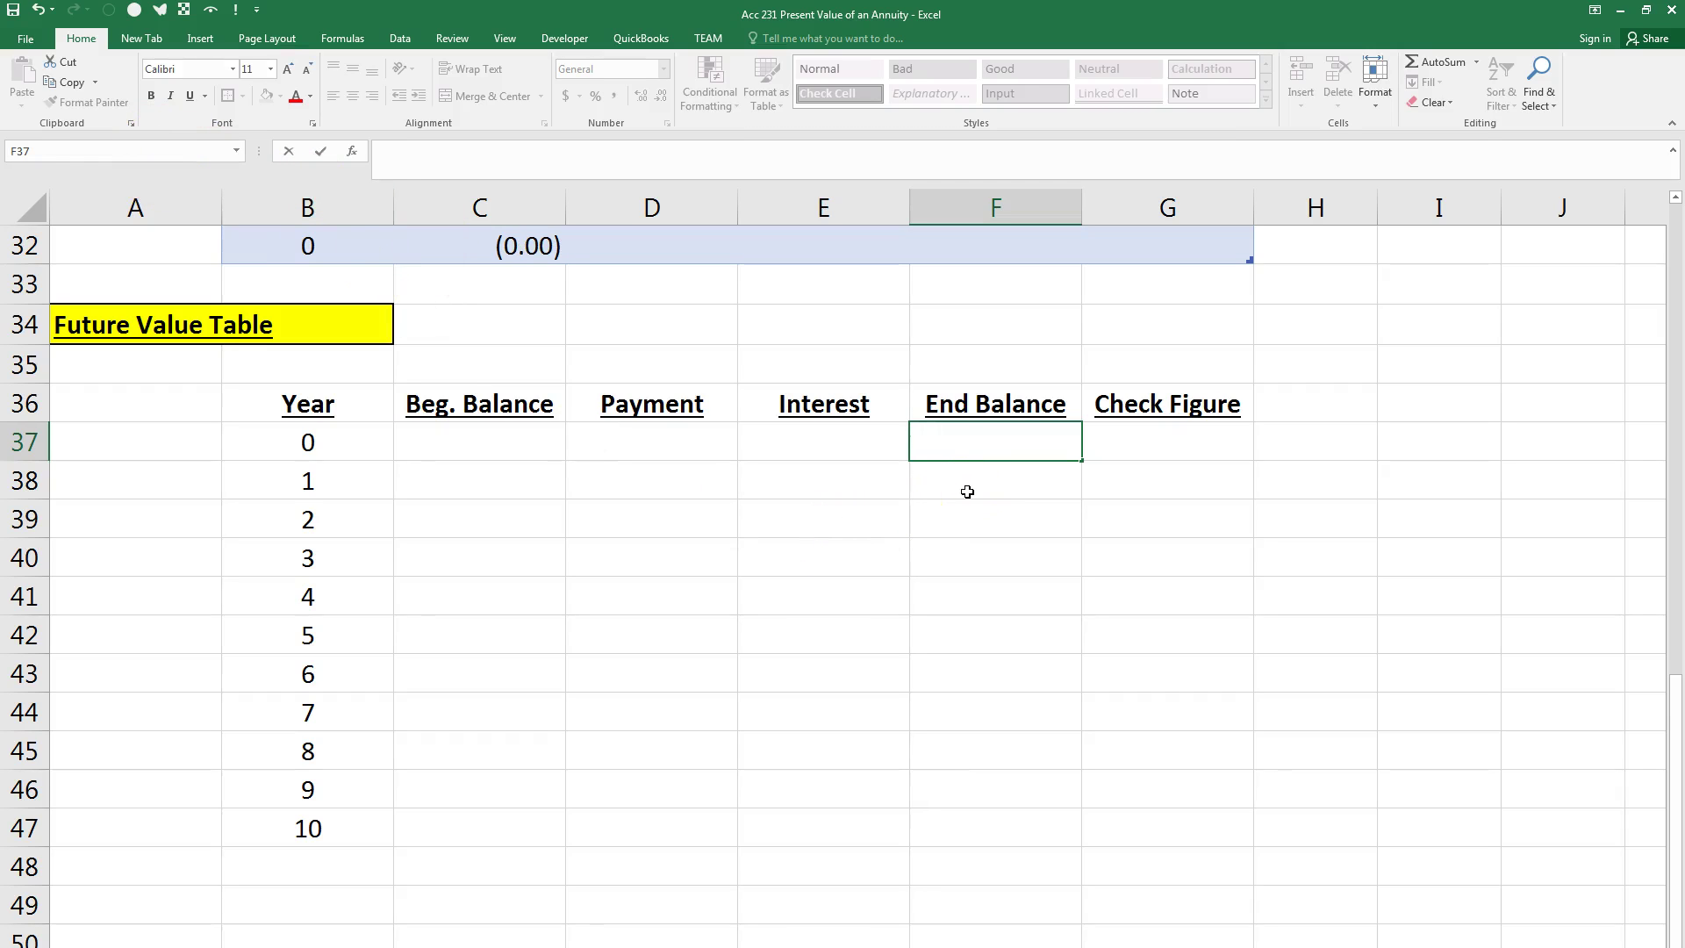
click(782, 492)
click(989, 447)
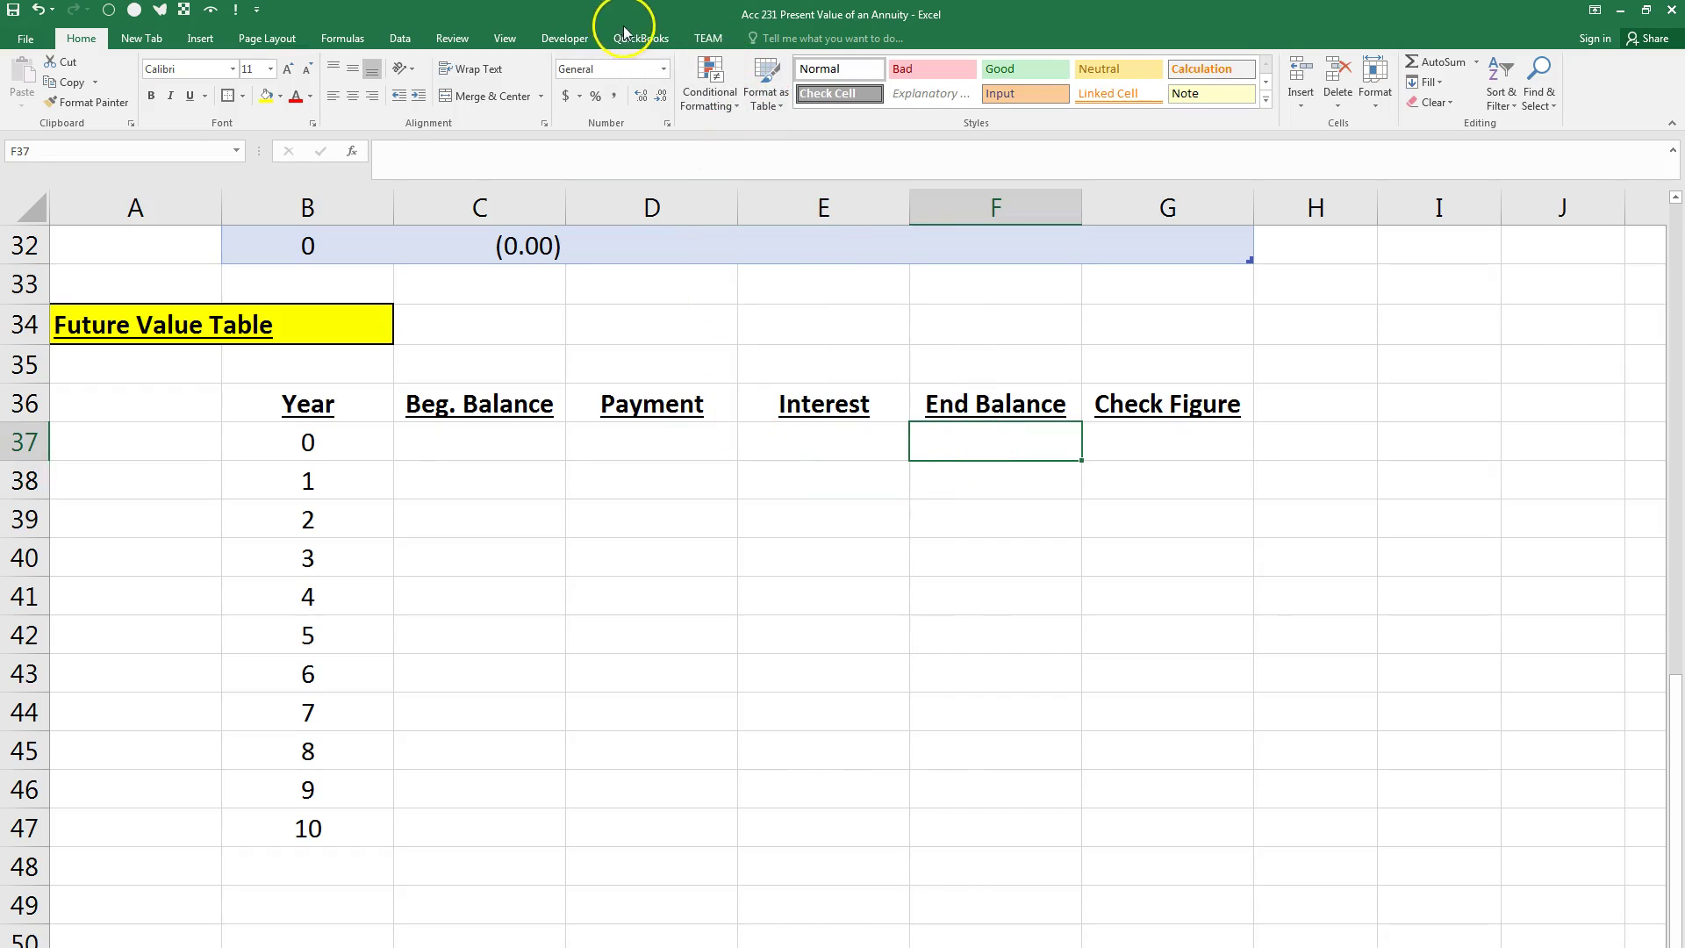
Step: Review the workbook's defined names and name the year 0 balance cell C32 Calculated_Present_Value
click(347, 37)
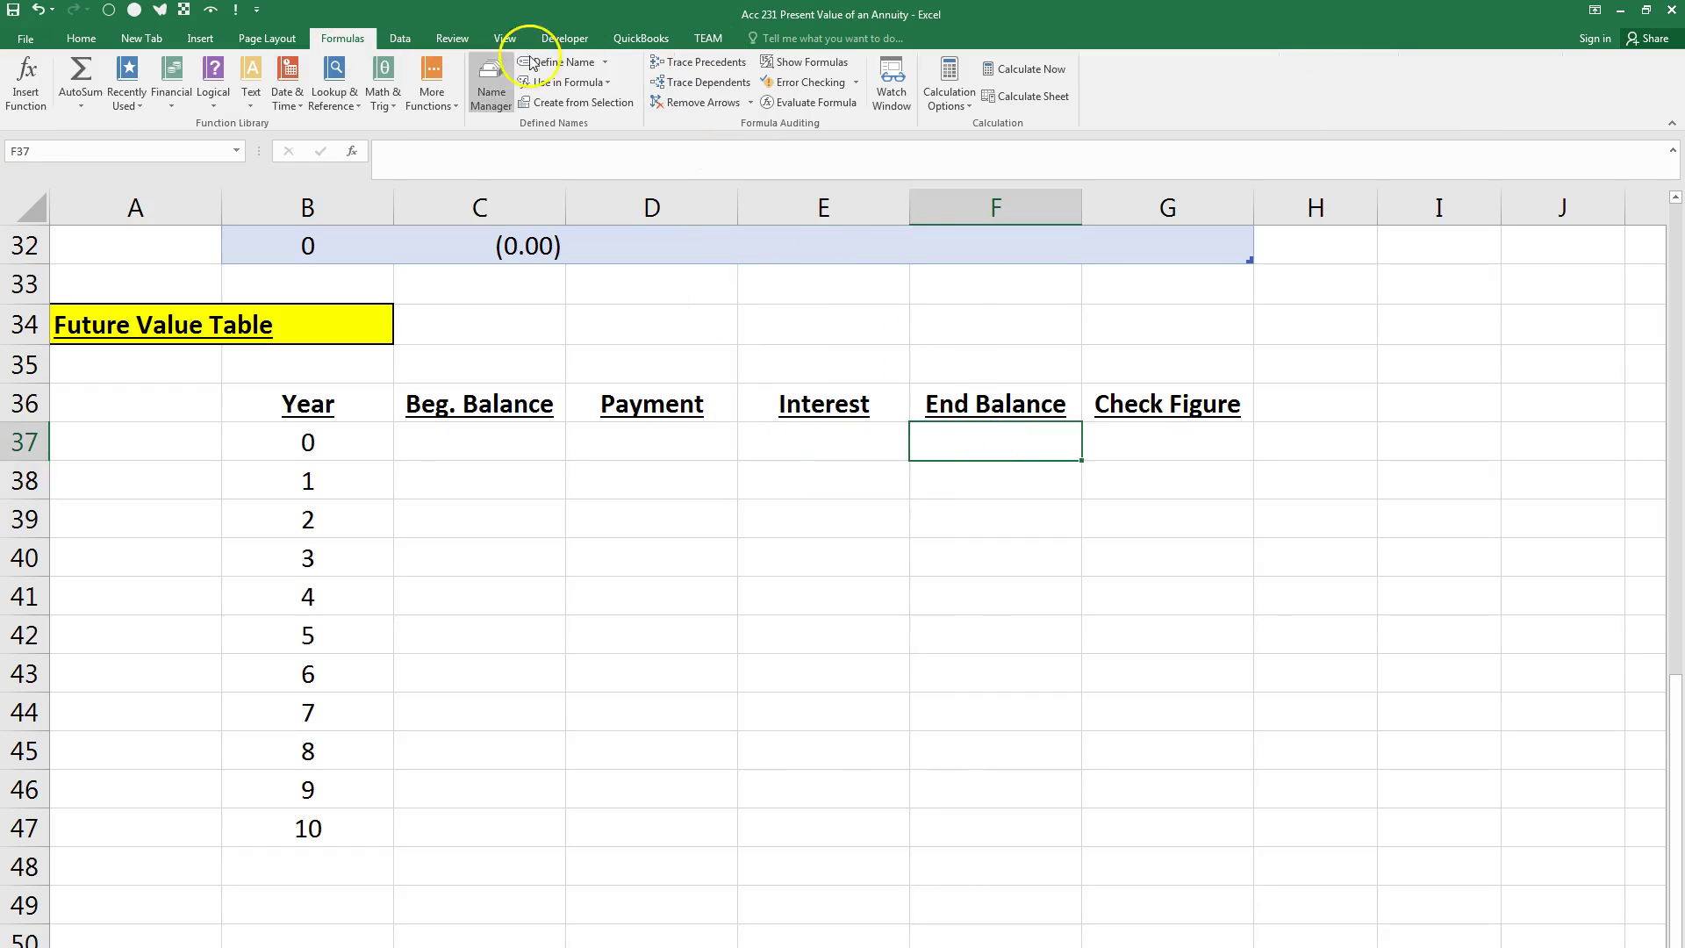
click(490, 84)
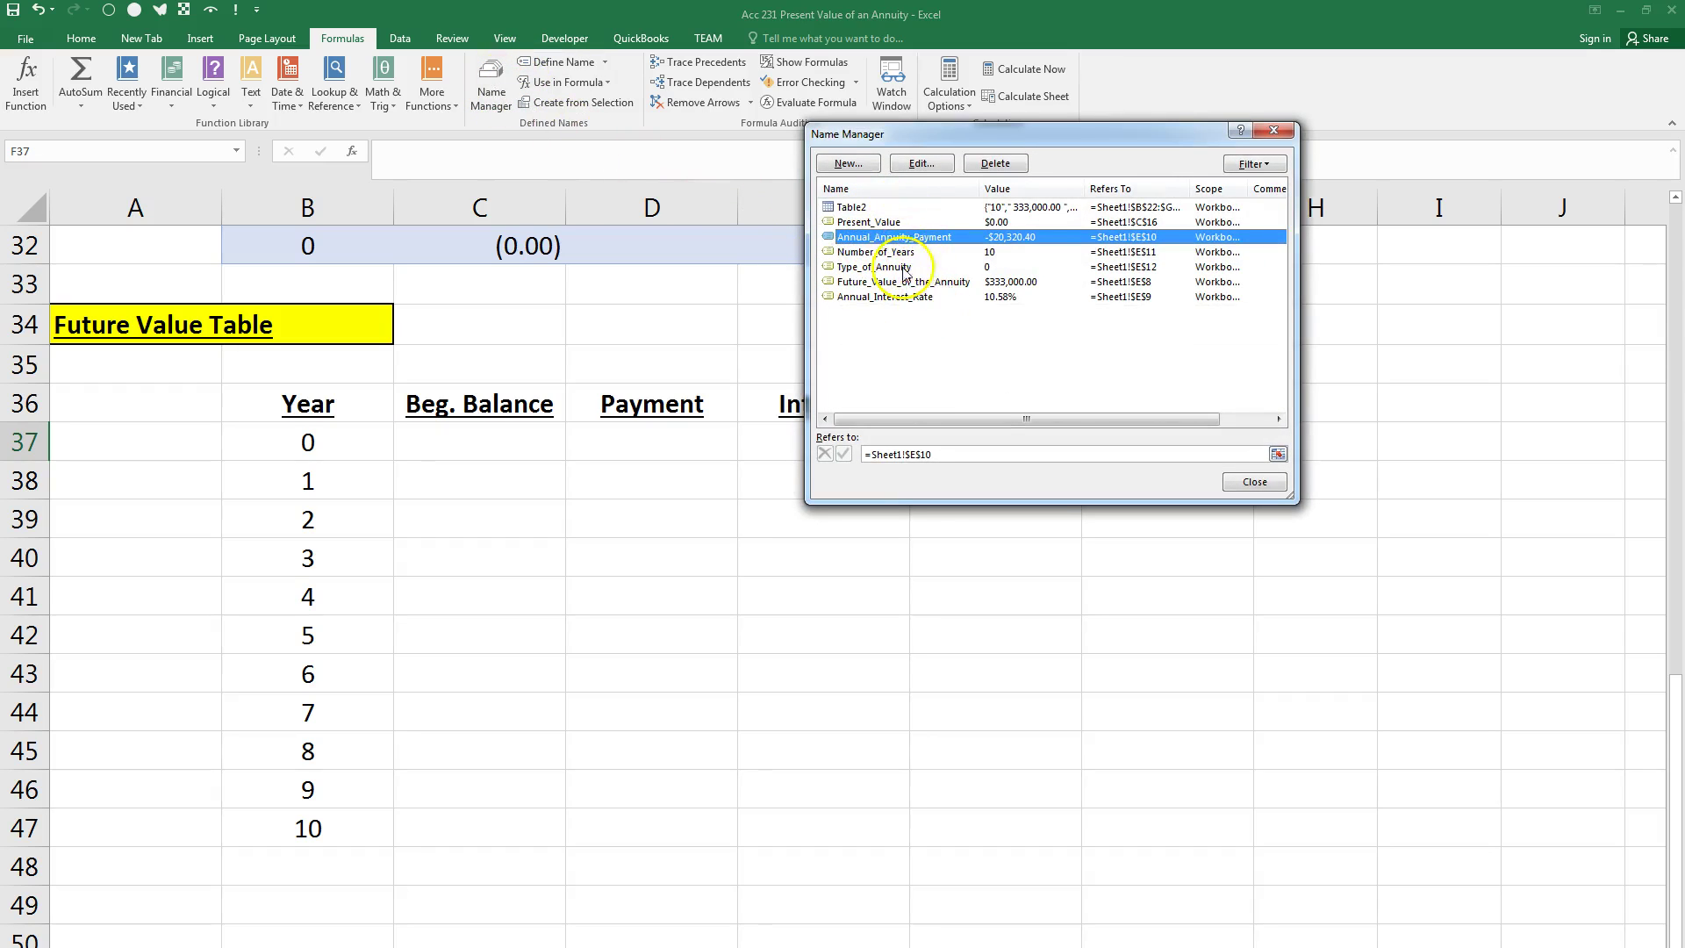
click(1254, 482)
scroll(932, 504, up, 2)
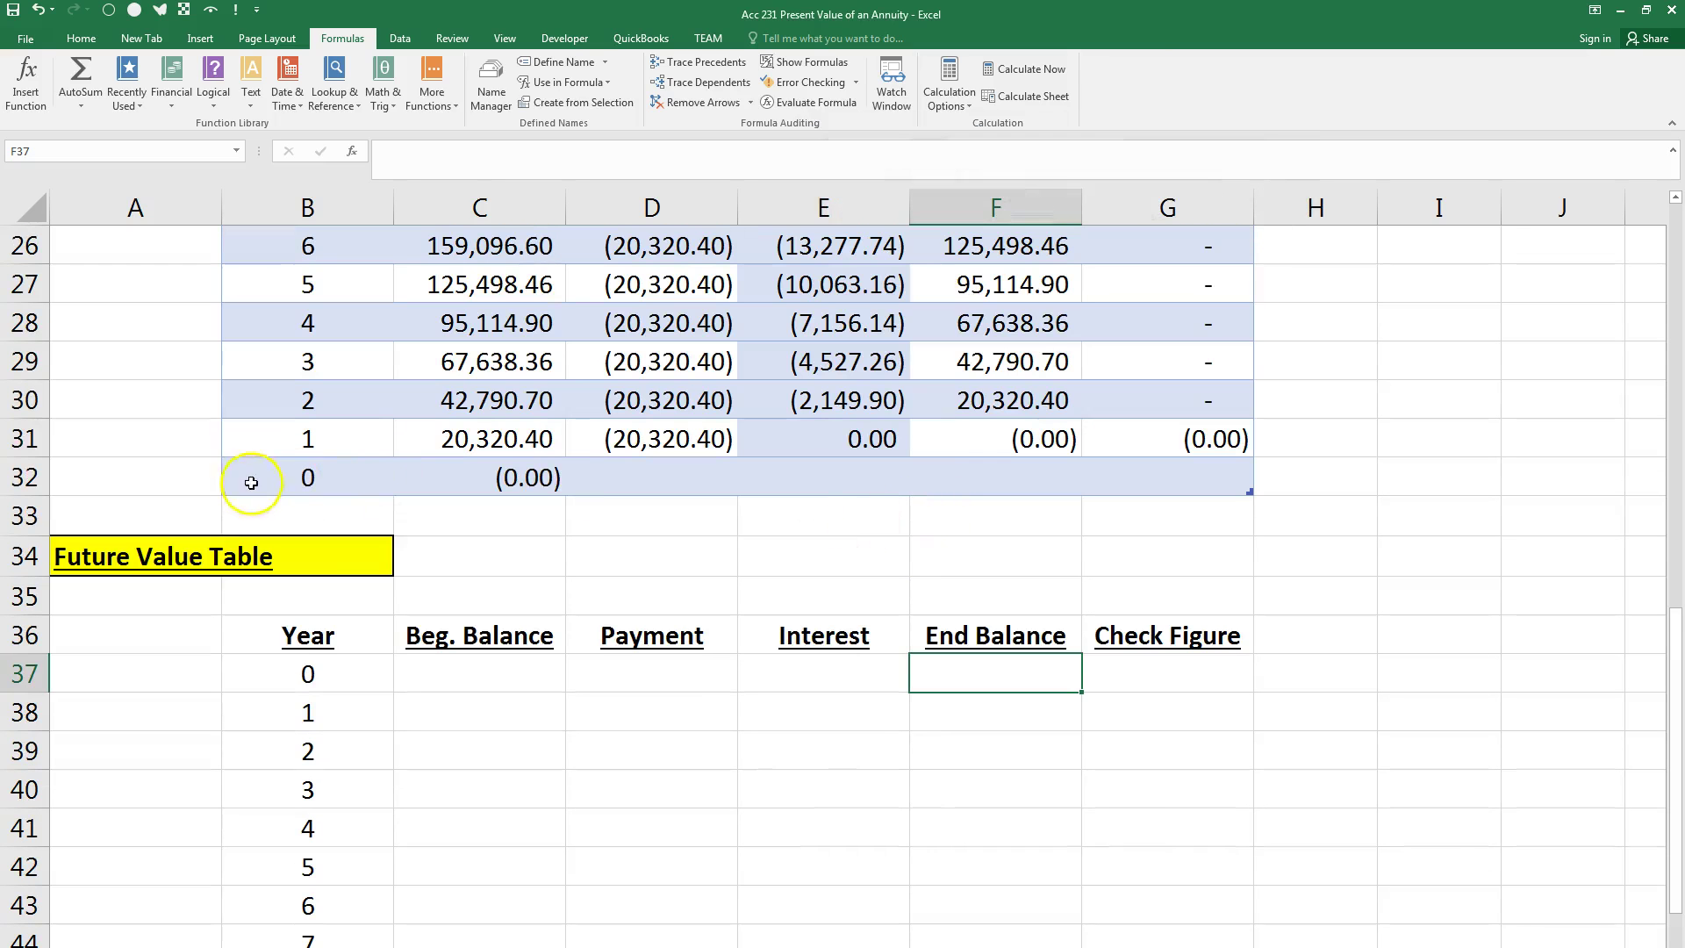
click(521, 480)
click(45, 148)
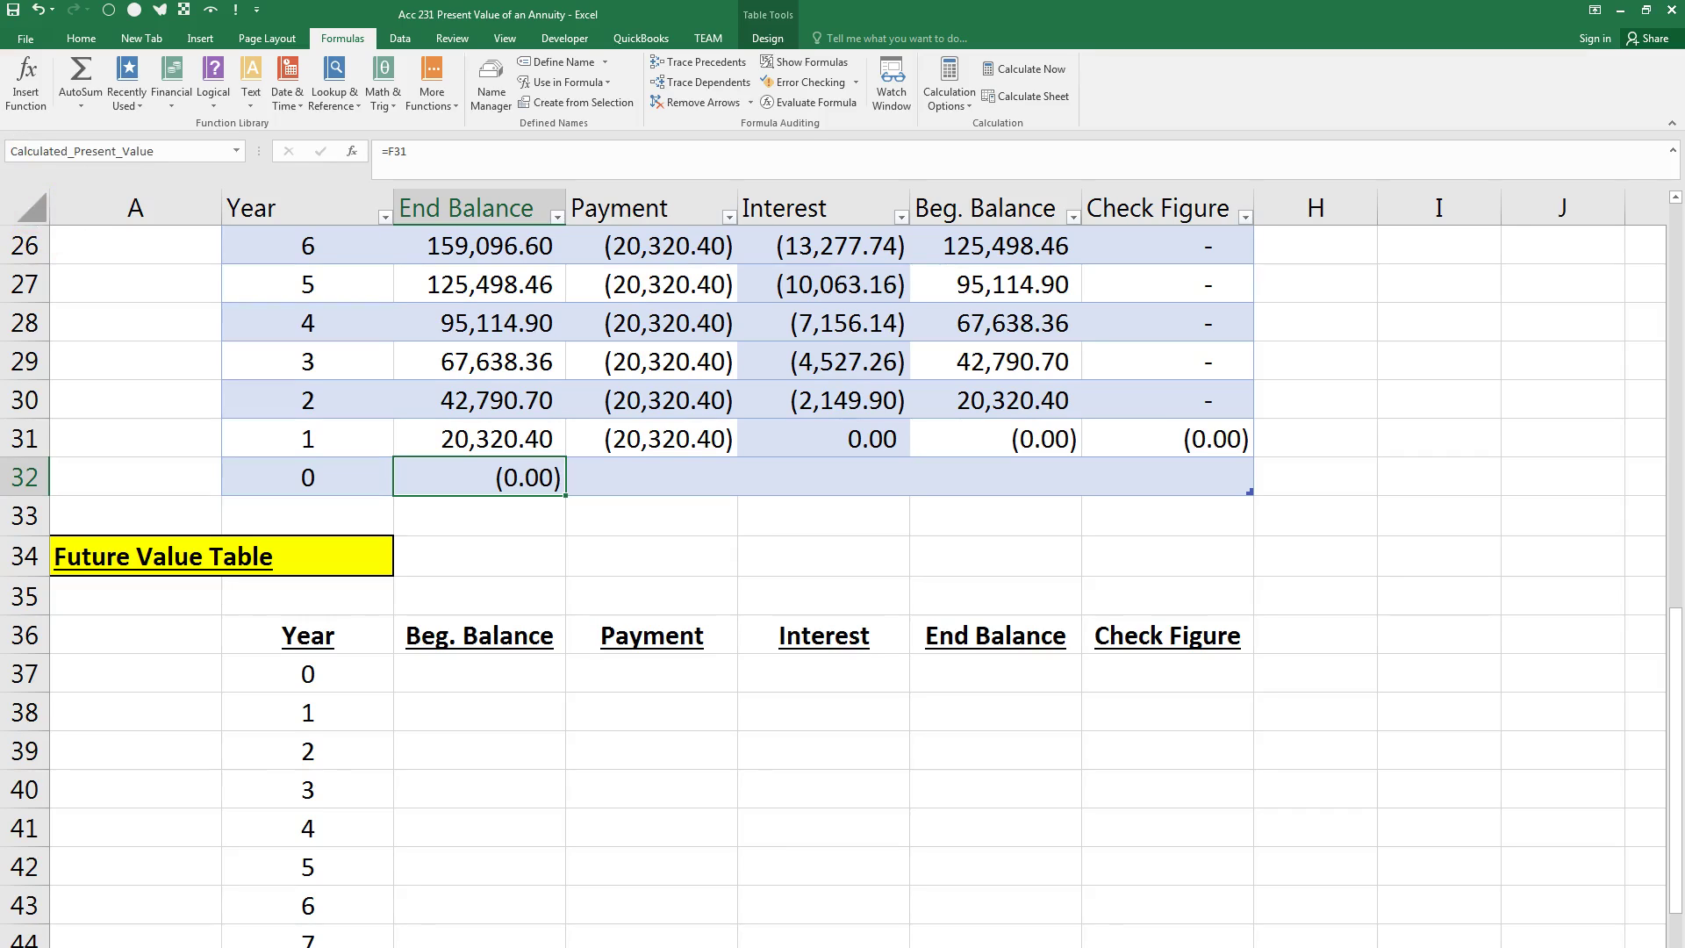
Step: Set the year 0 End Balance in F37 to =Calculated_Present_Value and format it in comma style
click(1019, 675)
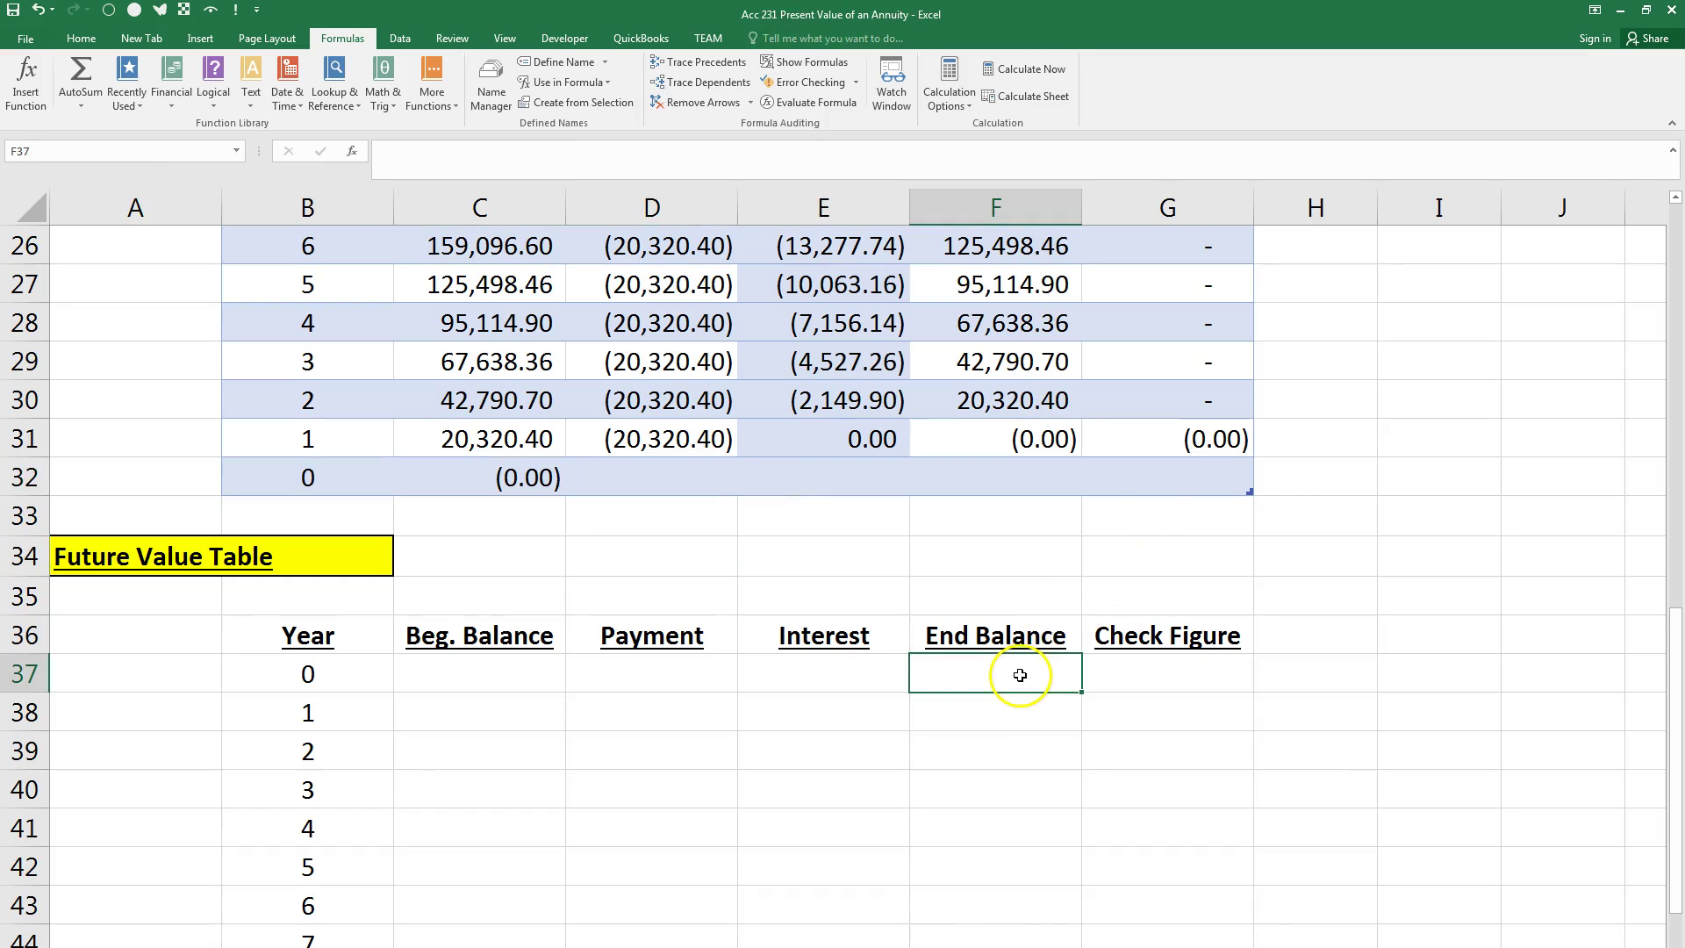
text(=)
click(459, 477)
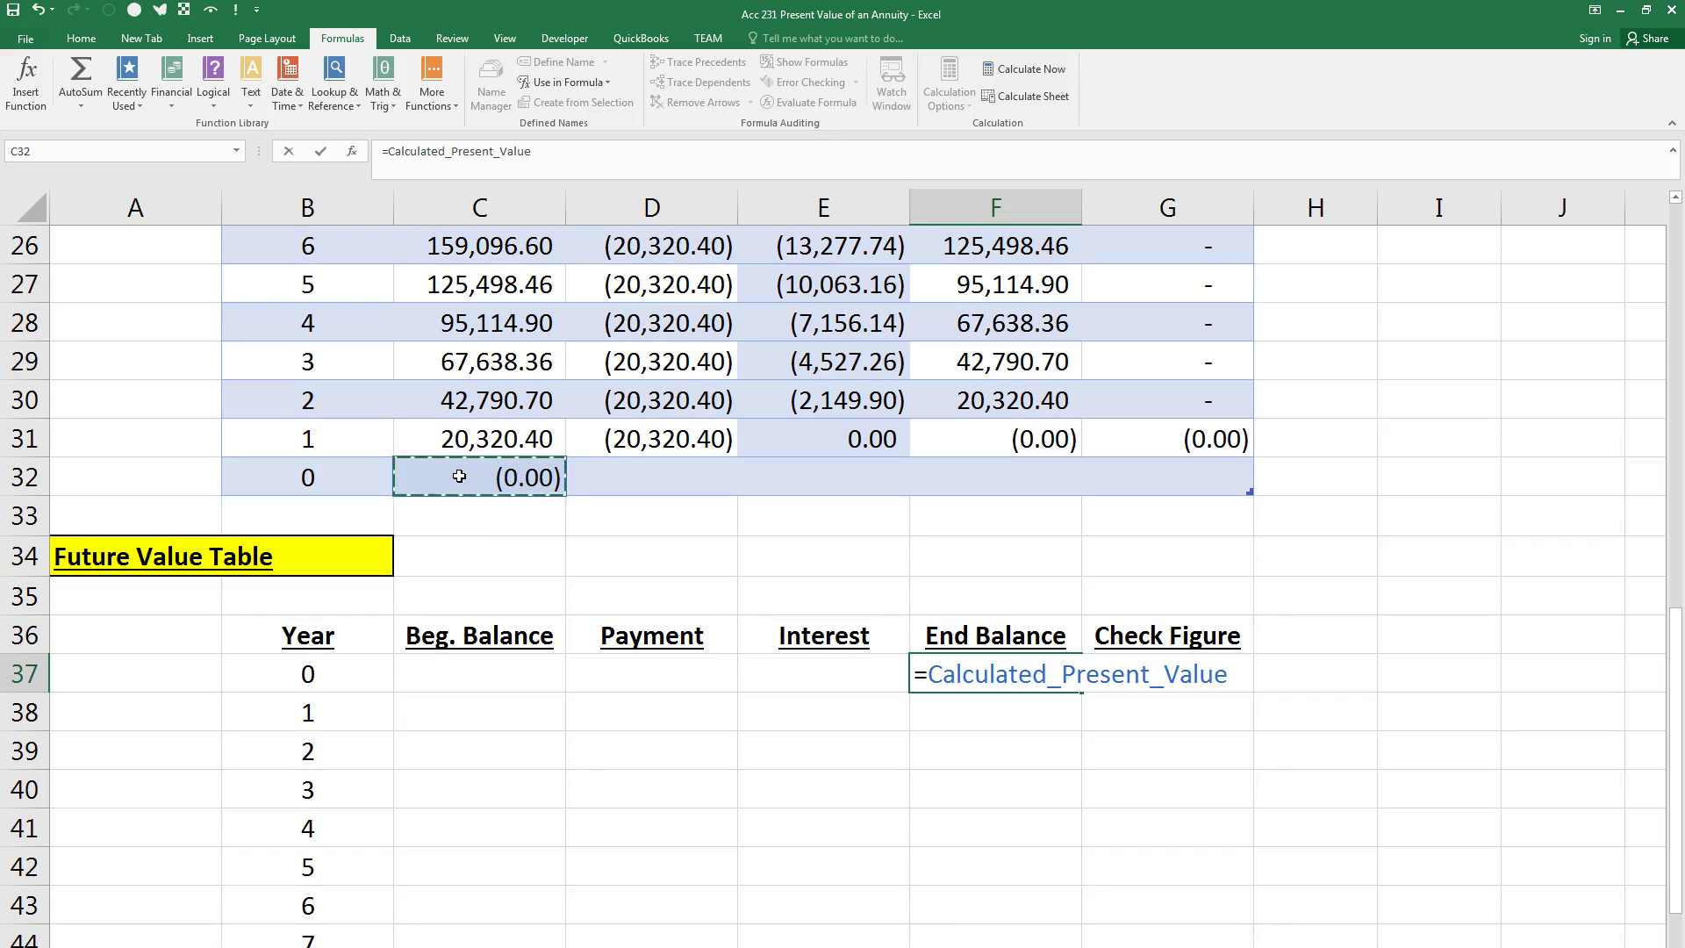
key(Return)
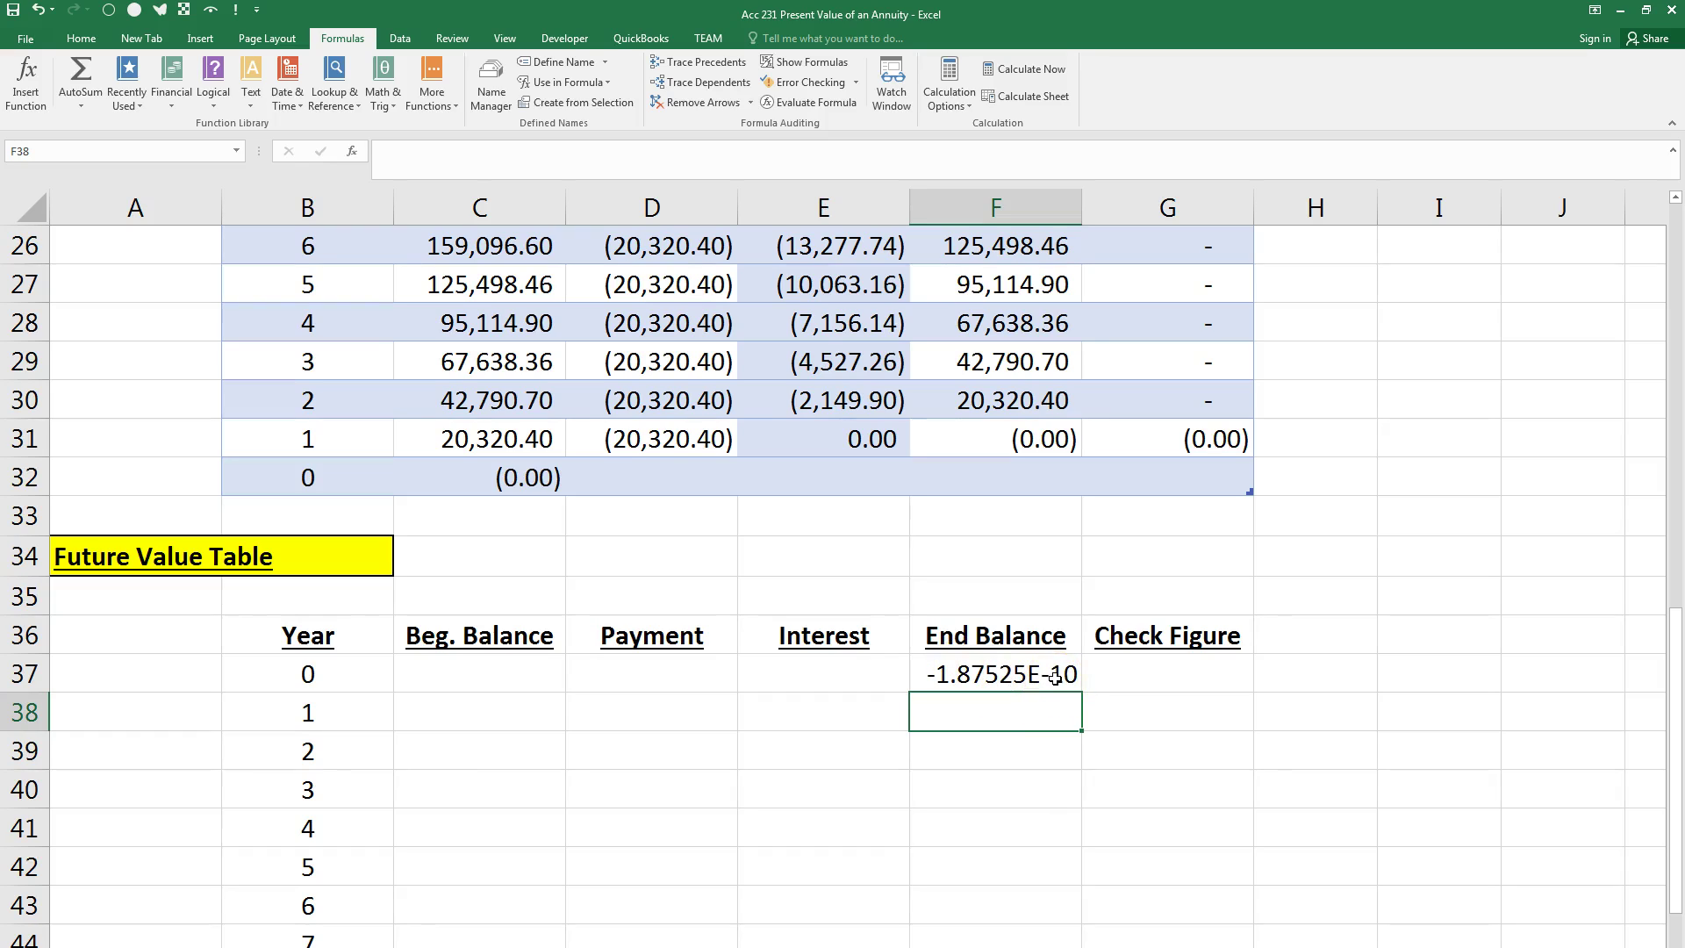
click(981, 676)
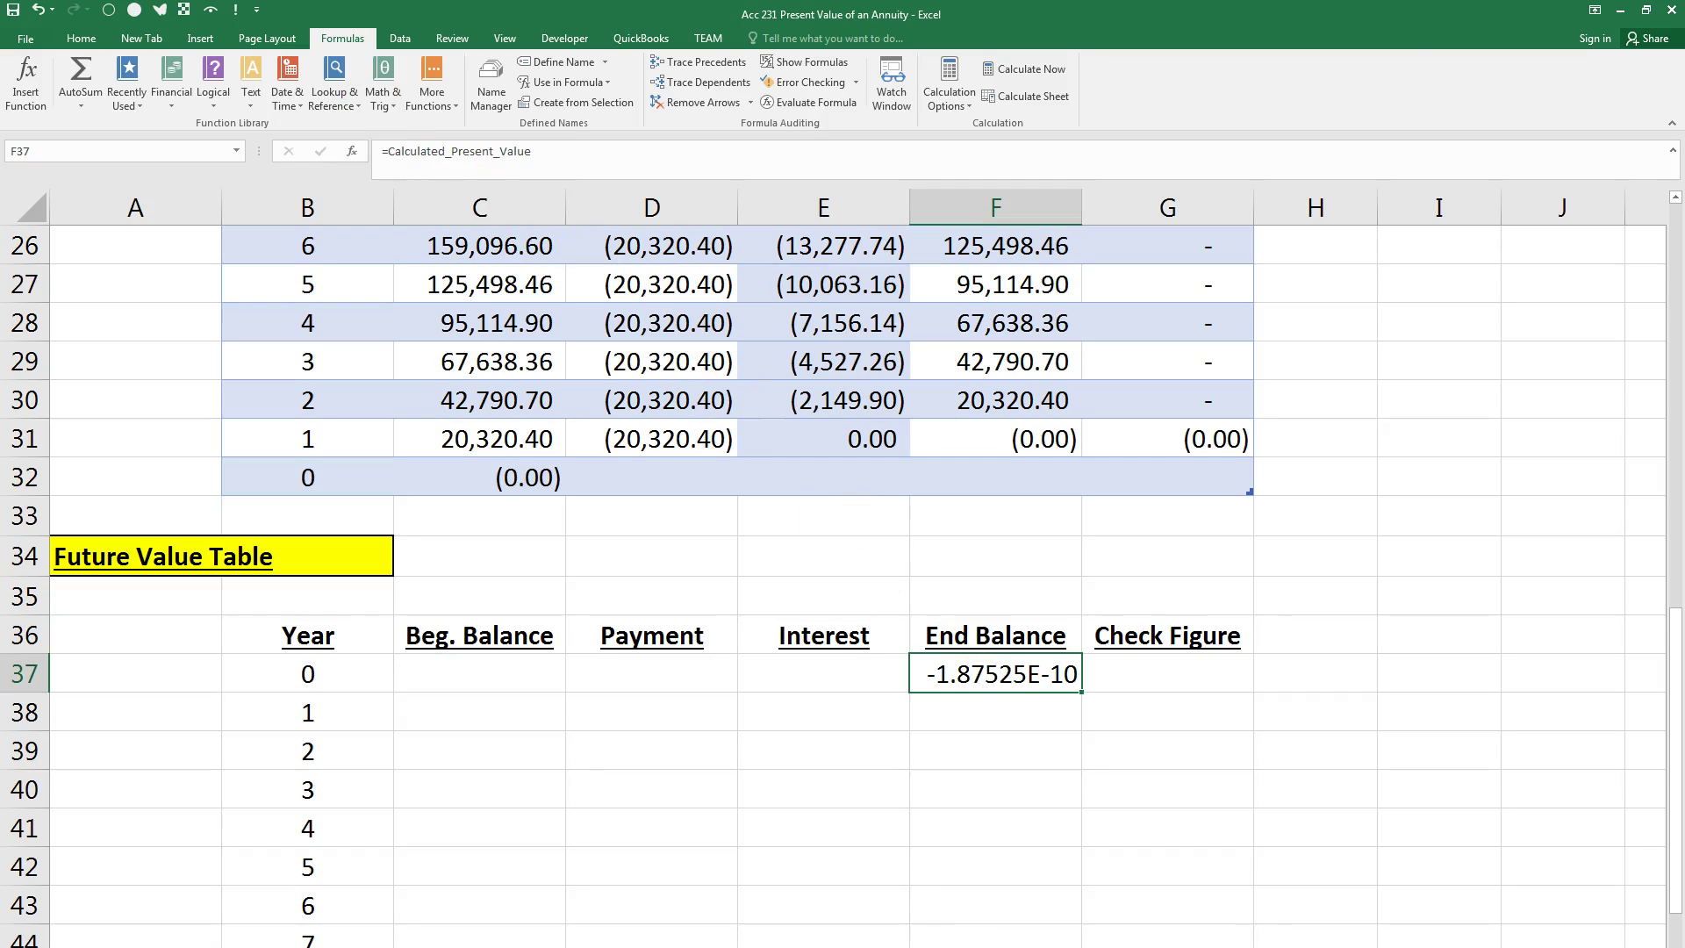
click(80, 38)
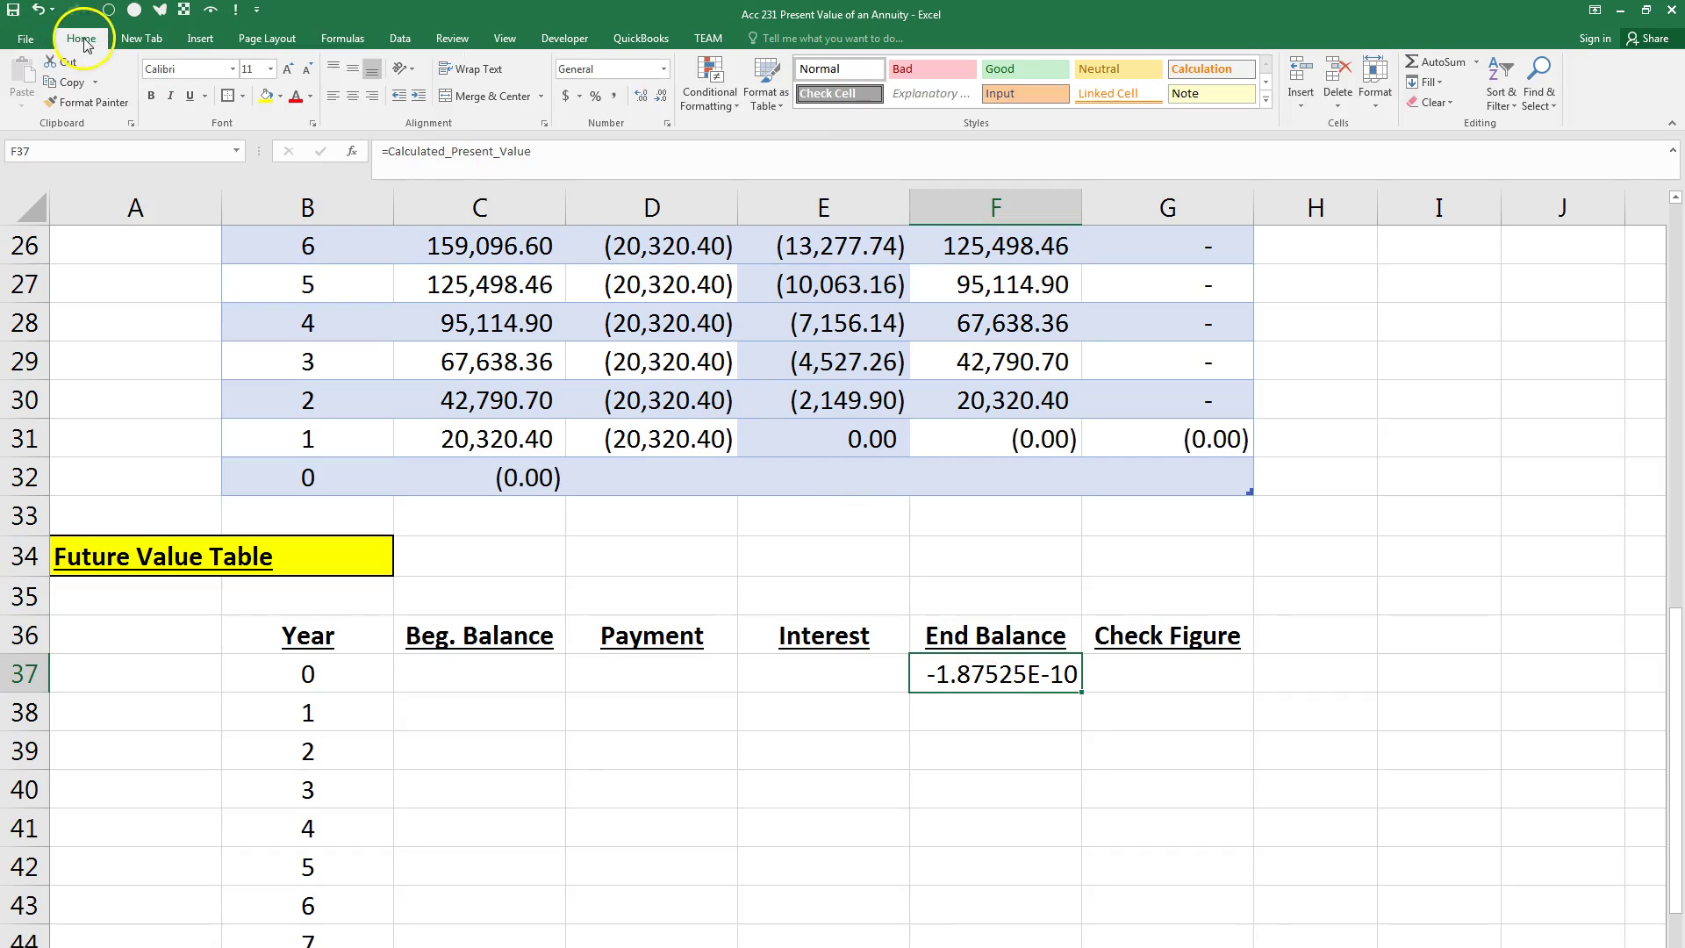
click(614, 96)
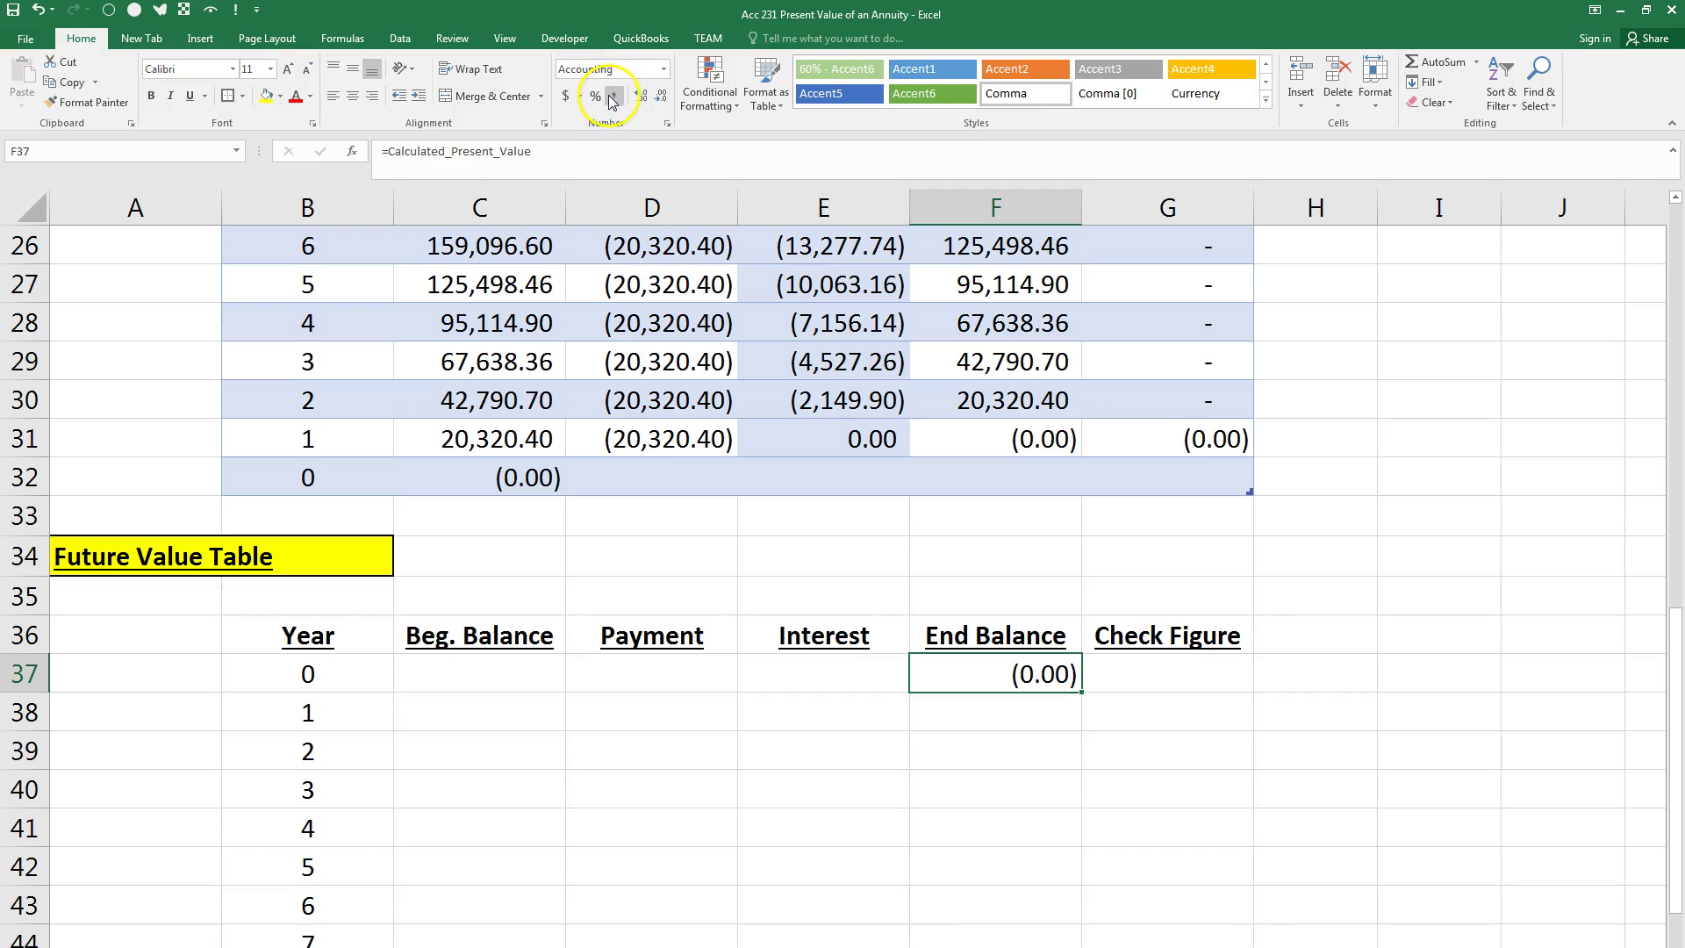
Step: Set the year 1 Beg. Balance in C38 equal to the year 0 End Balance with =F37
click(491, 713)
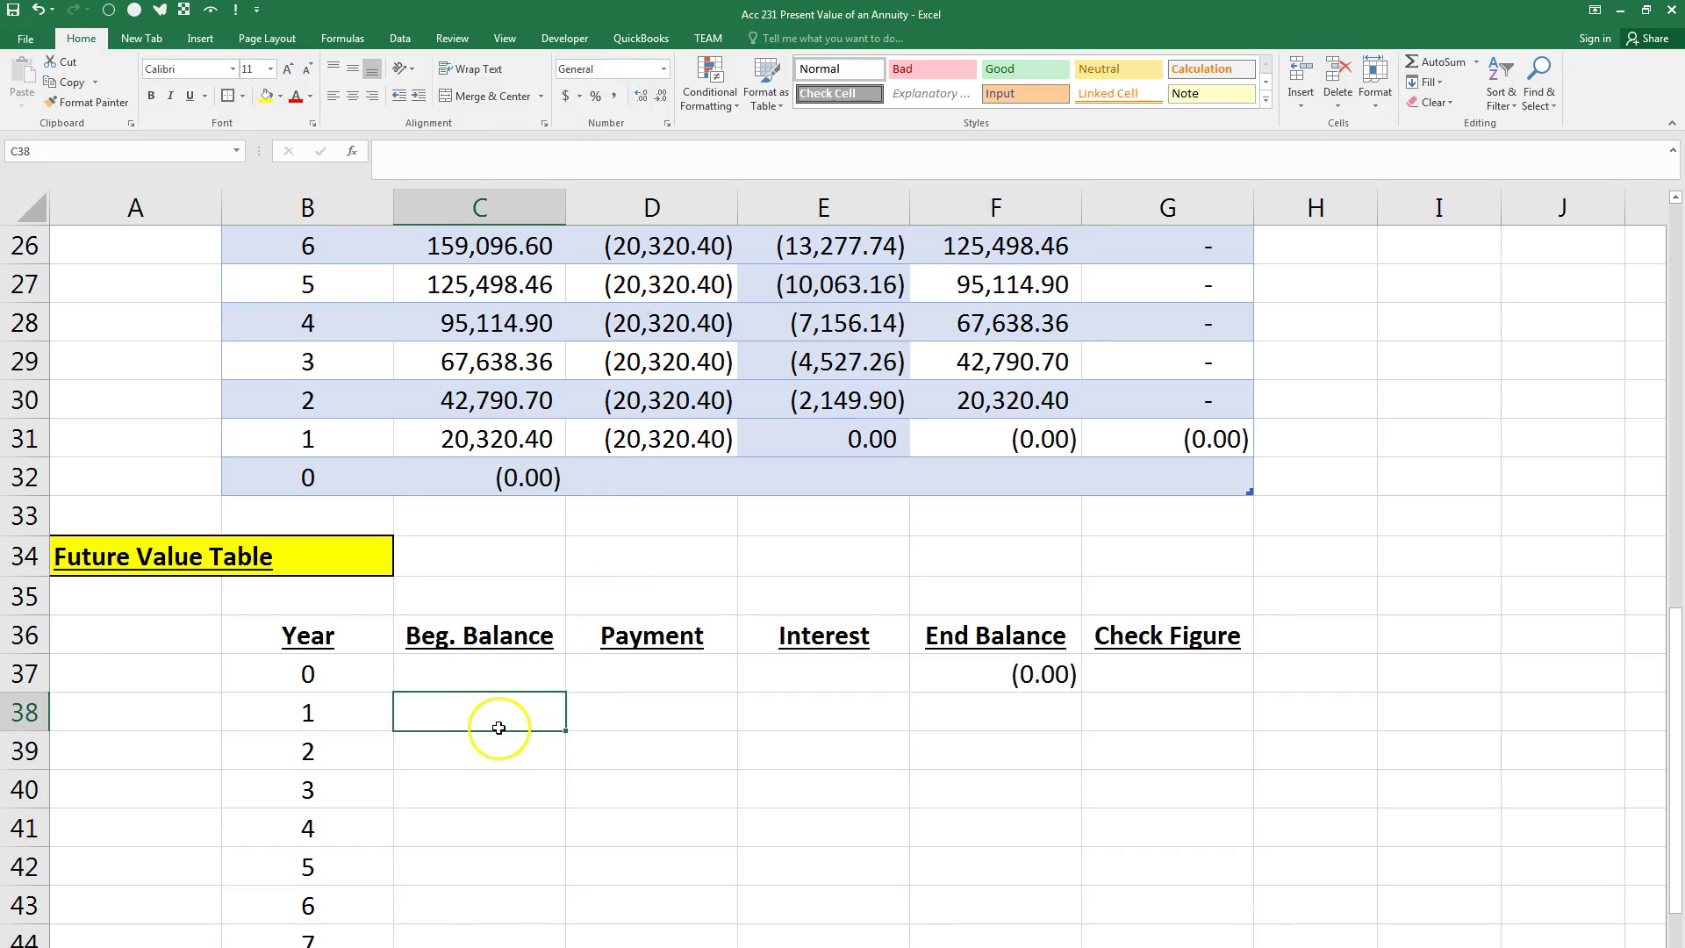
text(=)
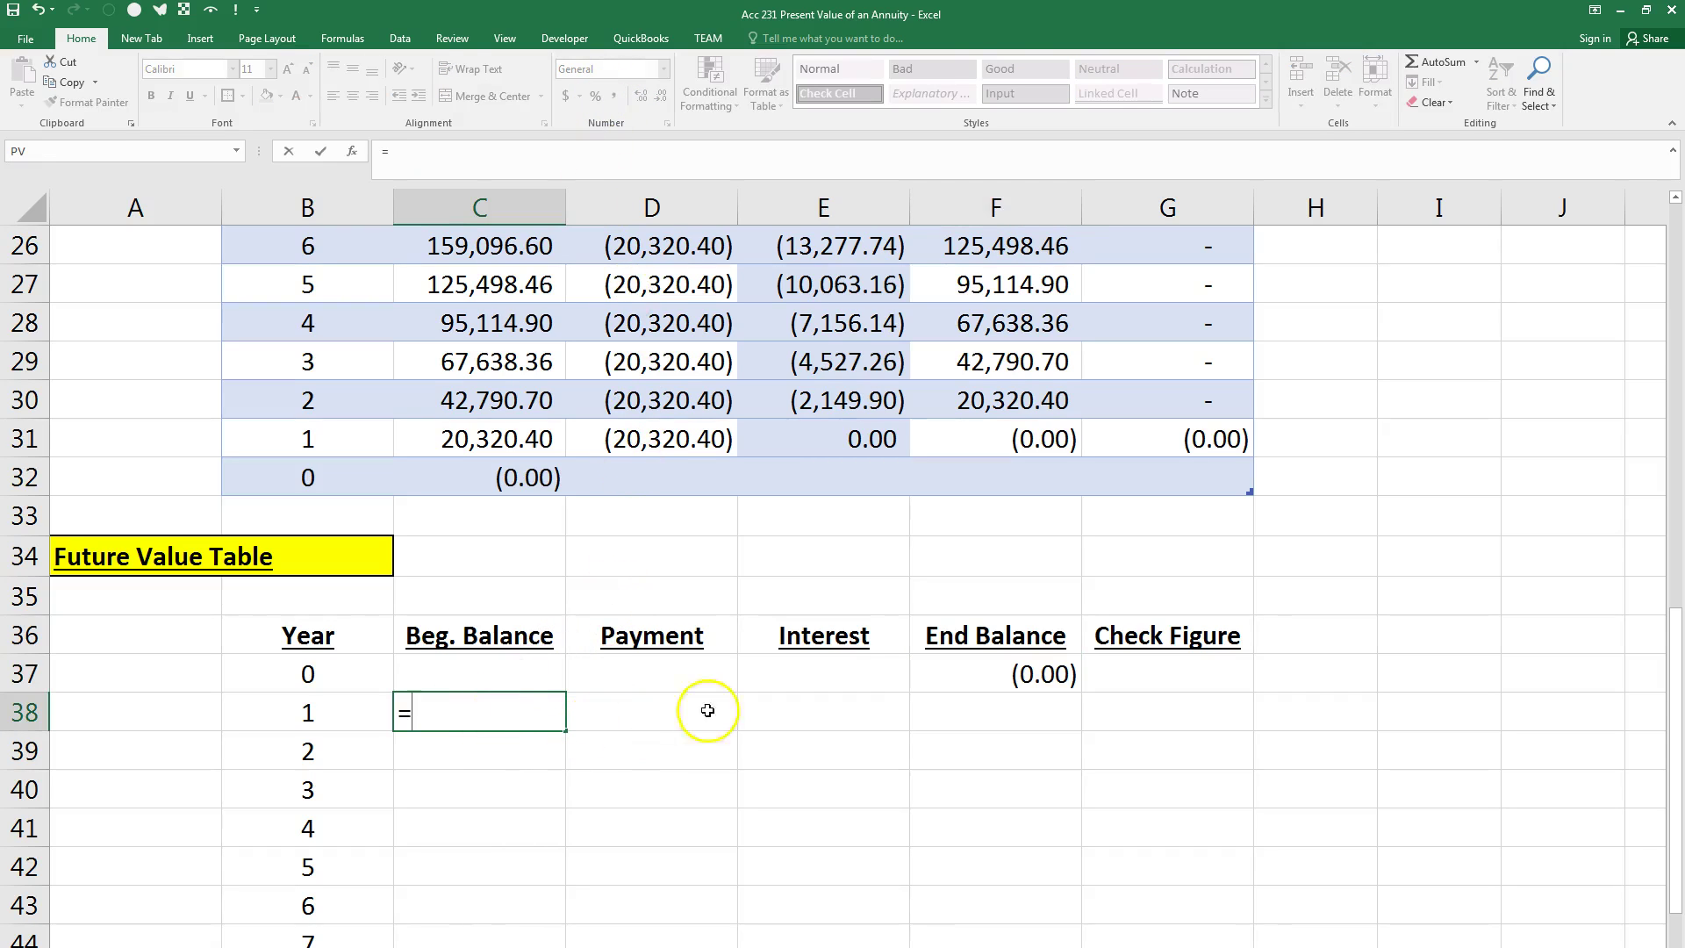
click(1044, 674)
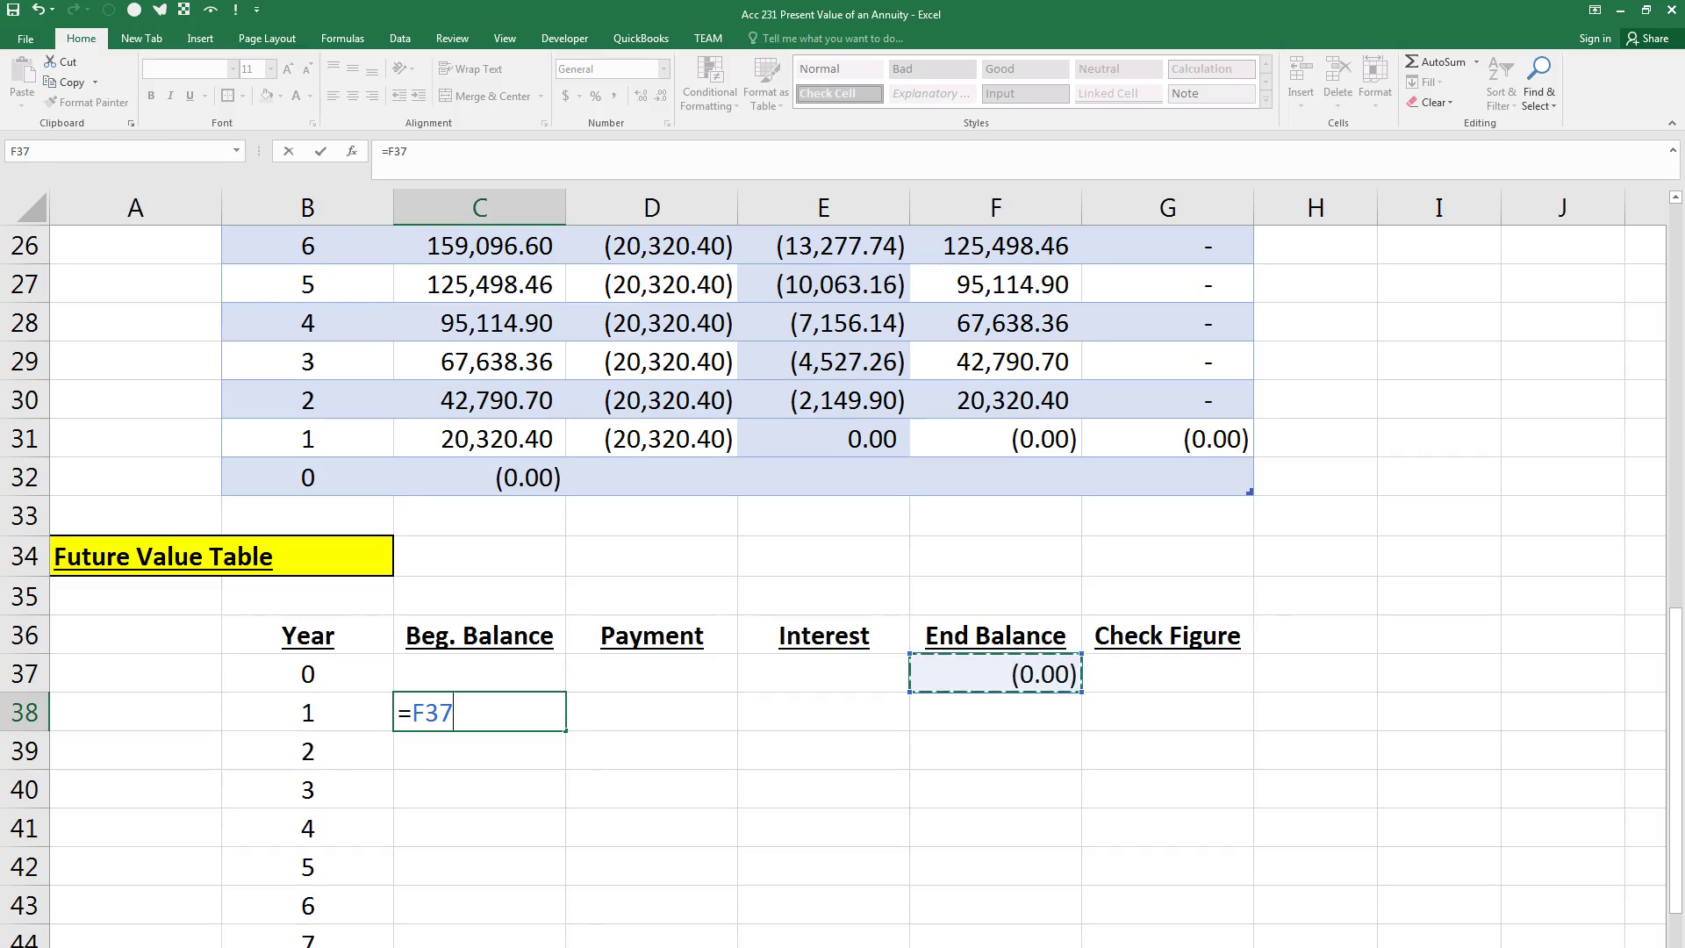
key(Return)
Step: Enter =-Annual_Annuity_Payment as the year 1 Payment in D38 and format it in comma style
key(Up)
key(Right)
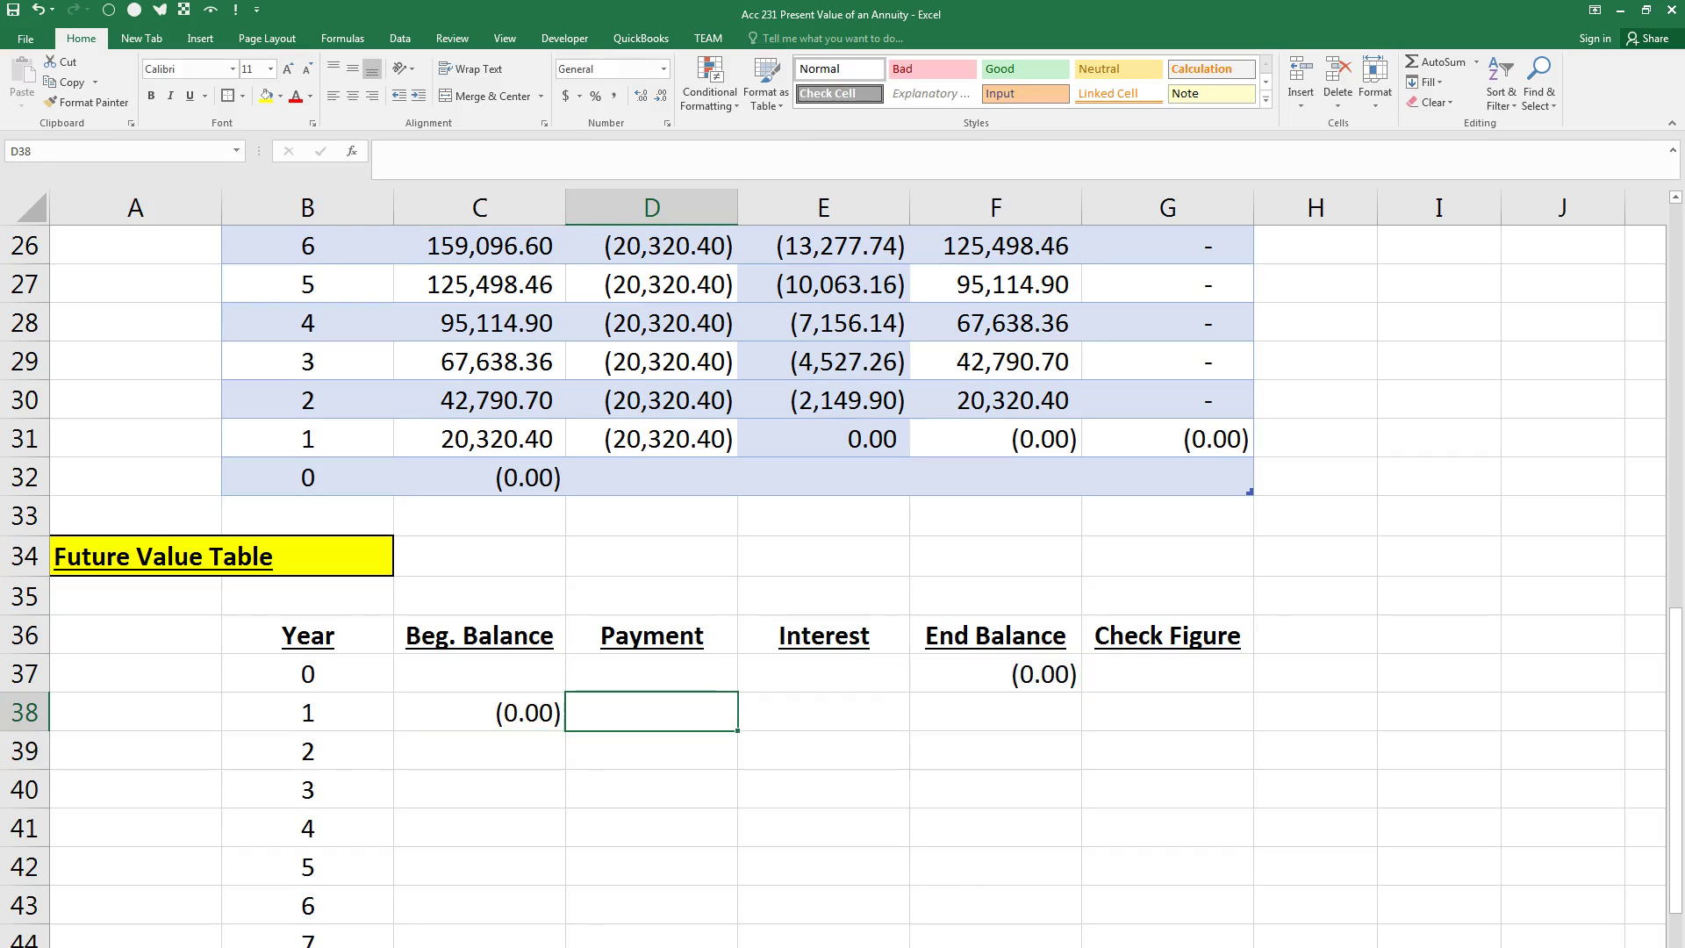
text(=)
scroll(459, 658, up, 8)
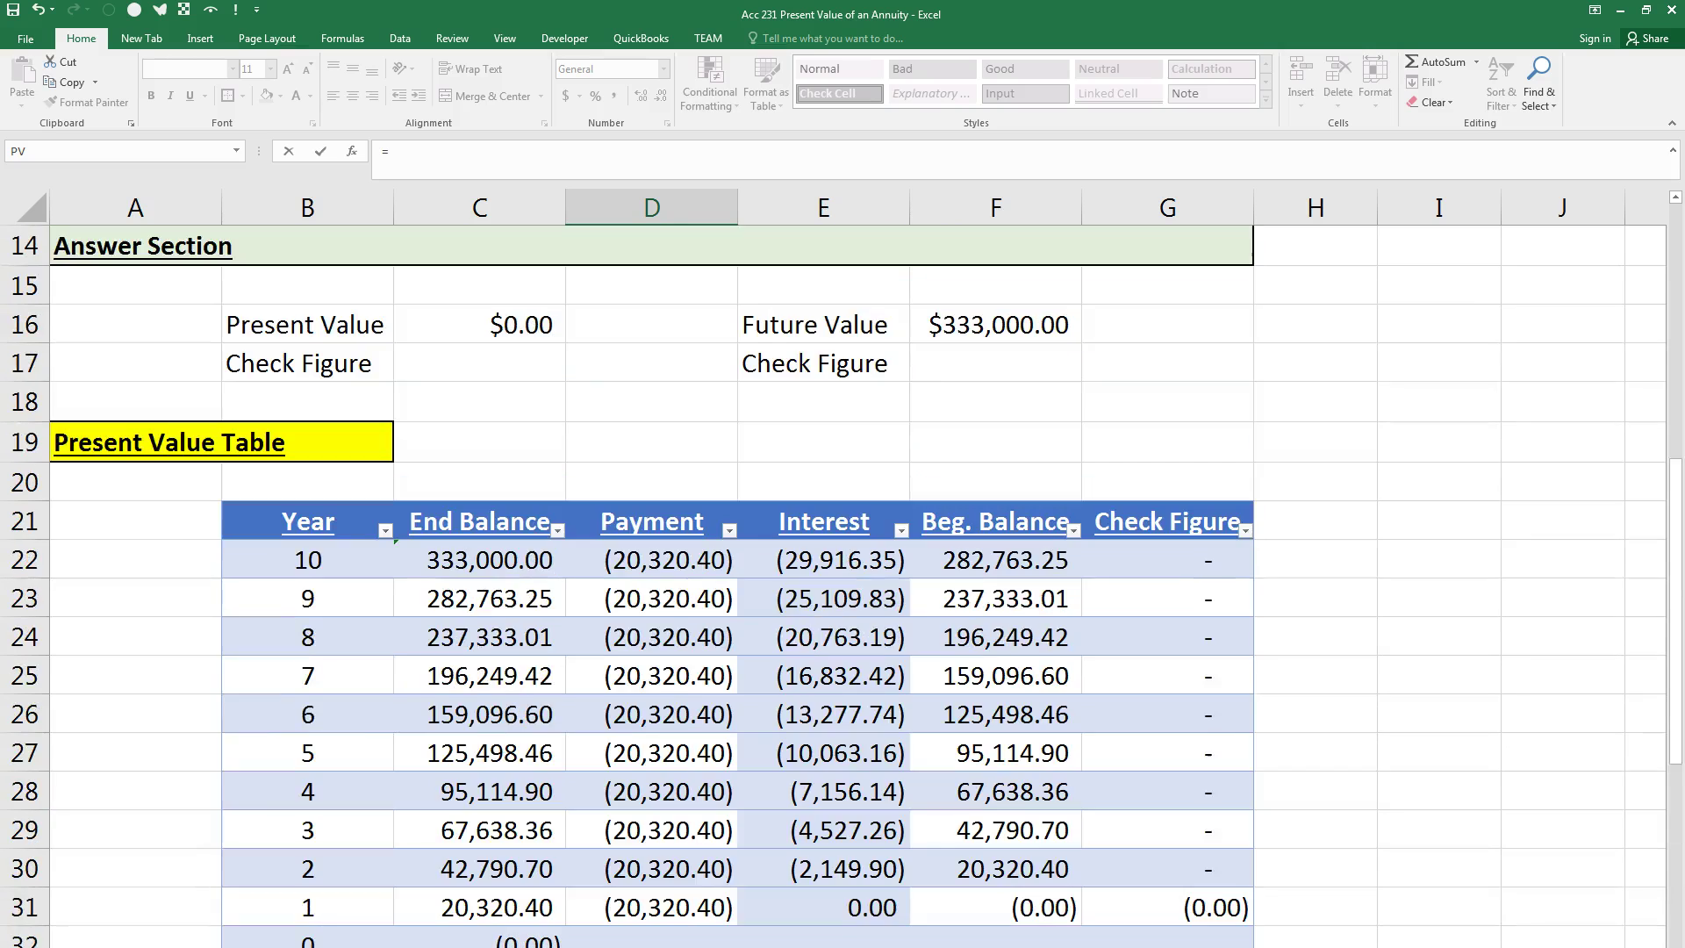
scroll(711, 462, up, 1)
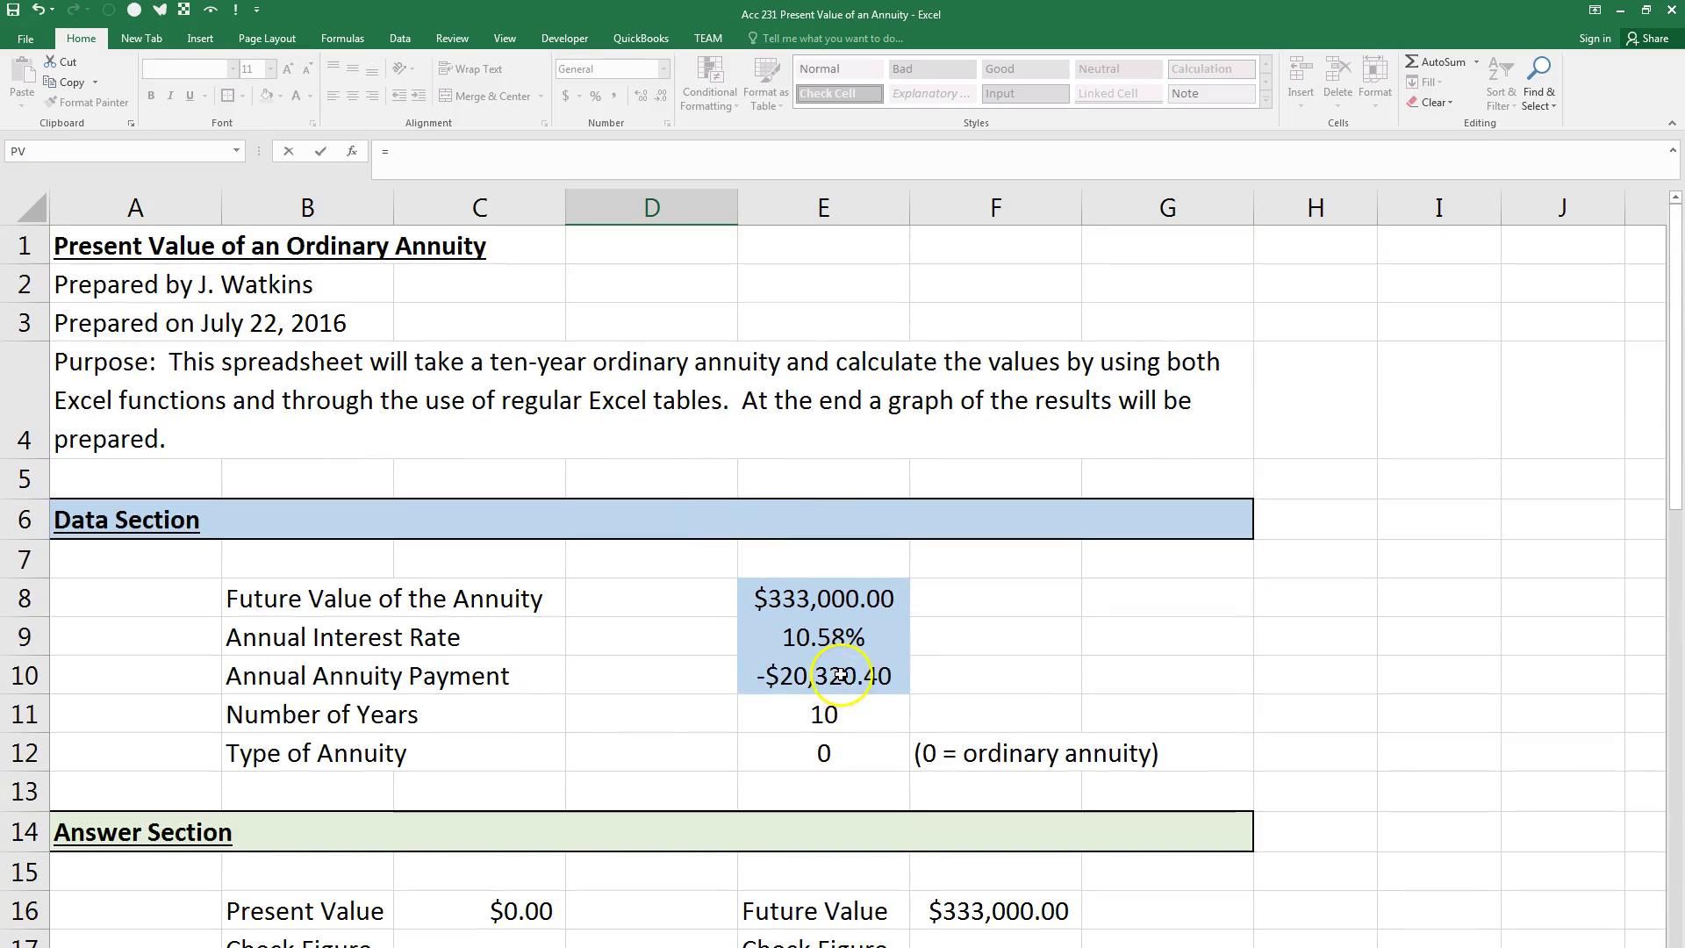
click(822, 675)
scroll(847, 693, down, 5)
scroll(851, 676, down, 5)
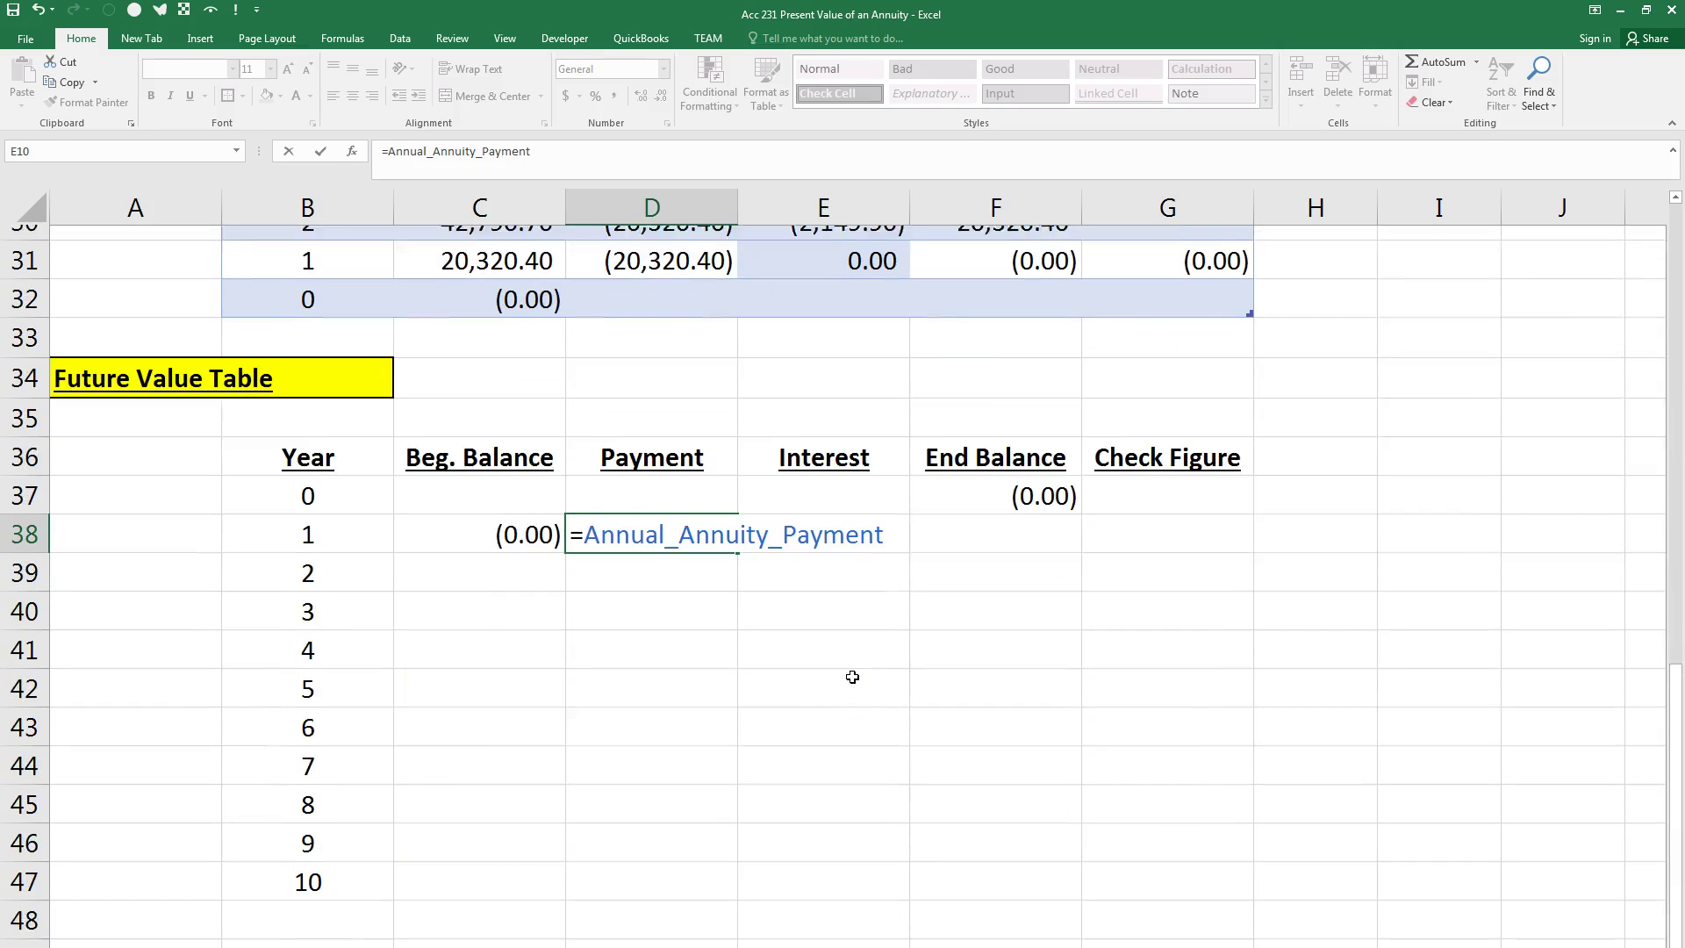
click(592, 518)
text(-)
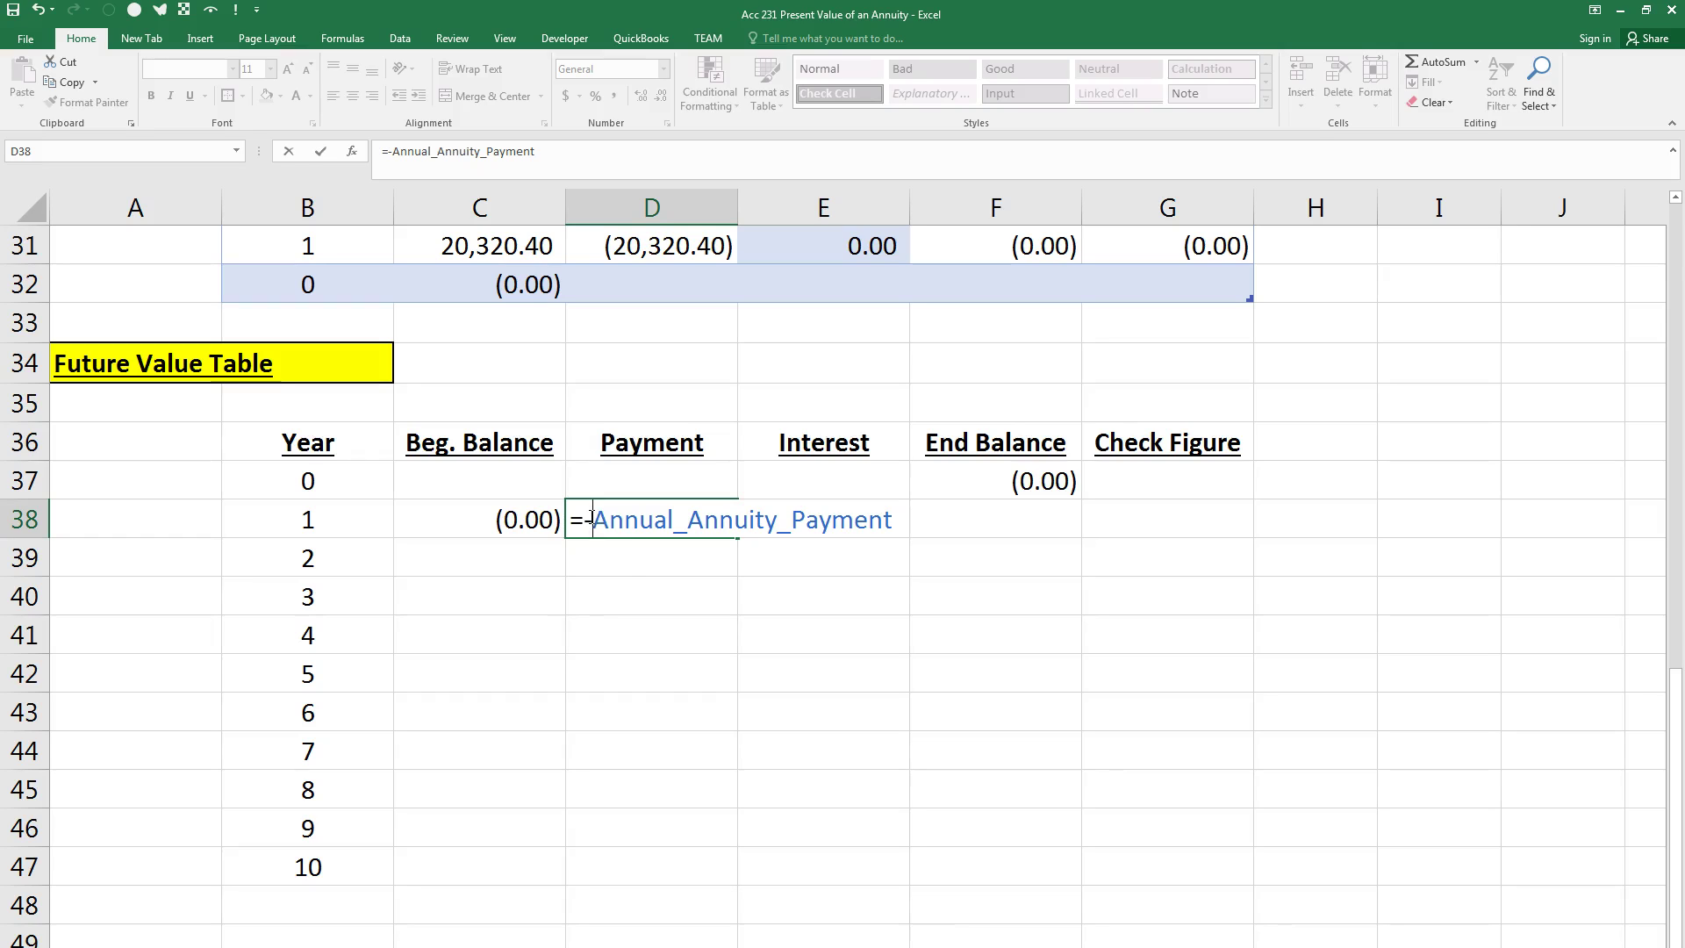
key(Return)
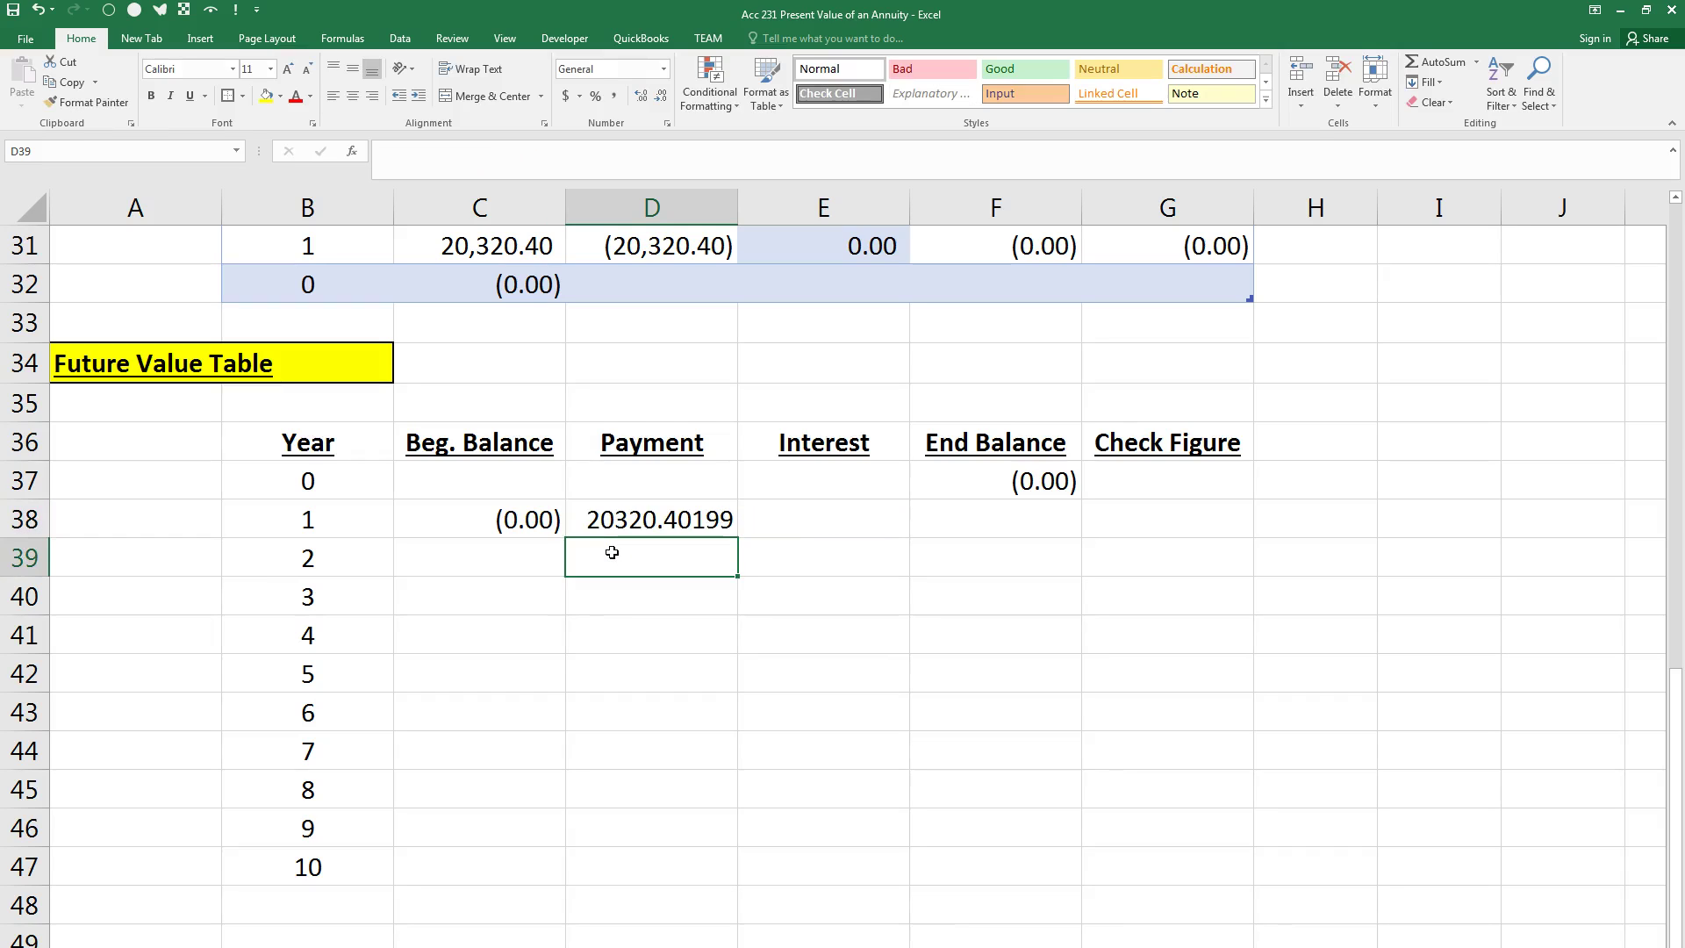
click(671, 514)
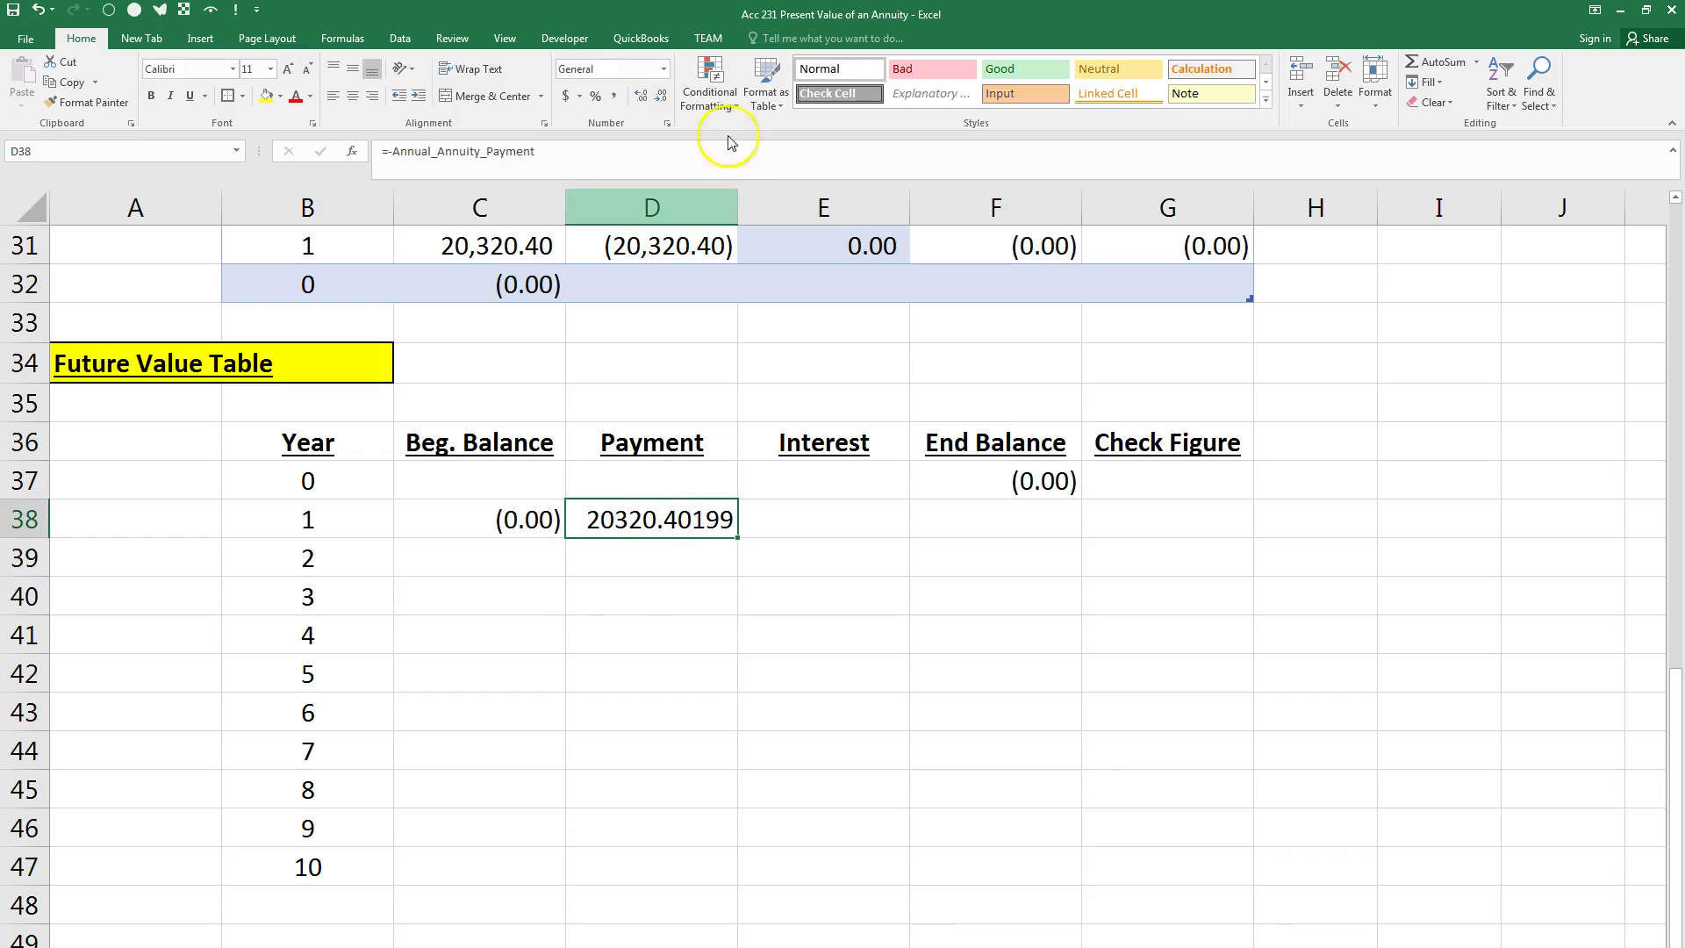
click(618, 100)
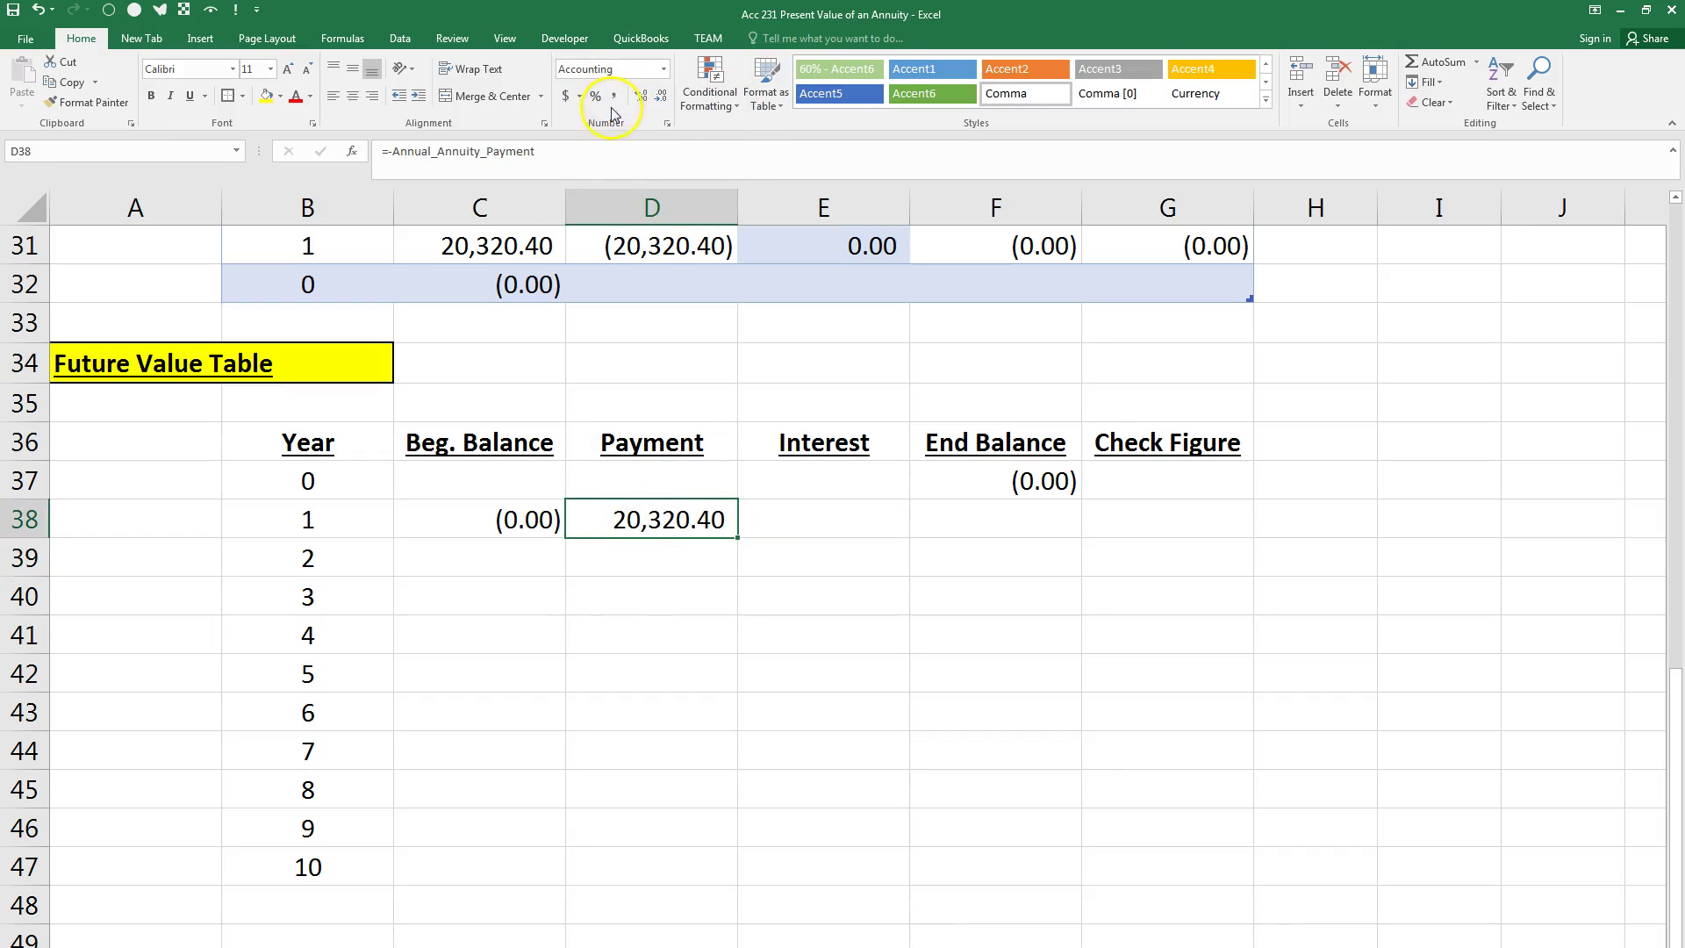
Step: Calculate the year 1 Interest in E38 with =C38*Annual_Interest_Rate
click(835, 534)
text(=)
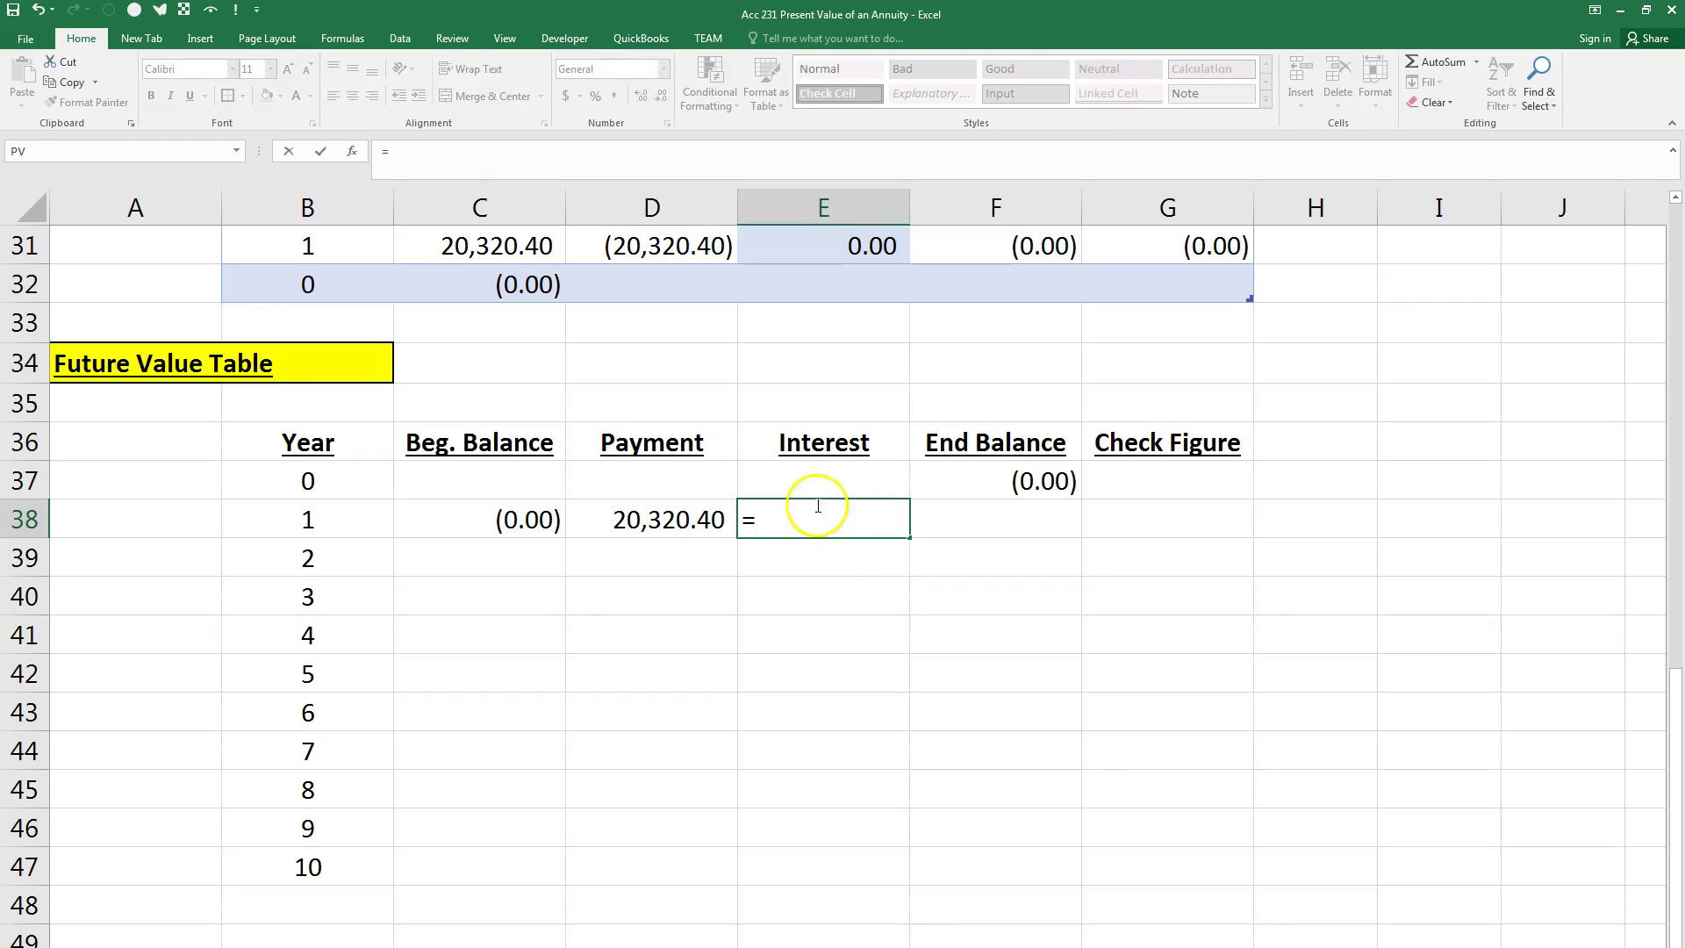
click(477, 526)
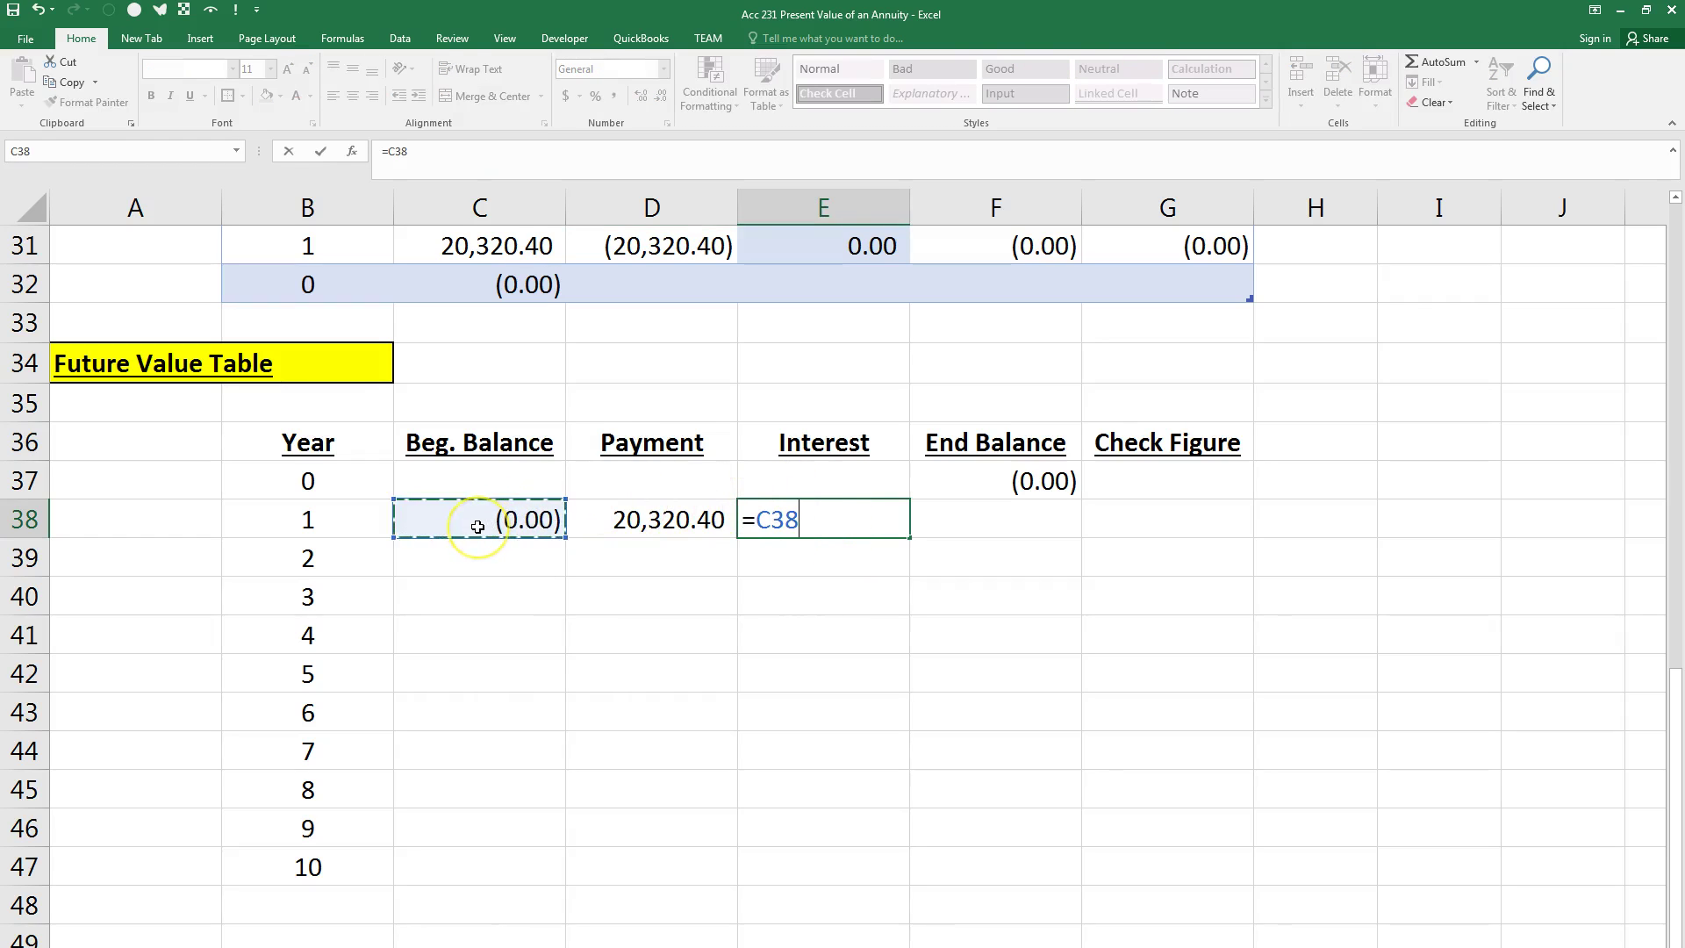
text(*ann)
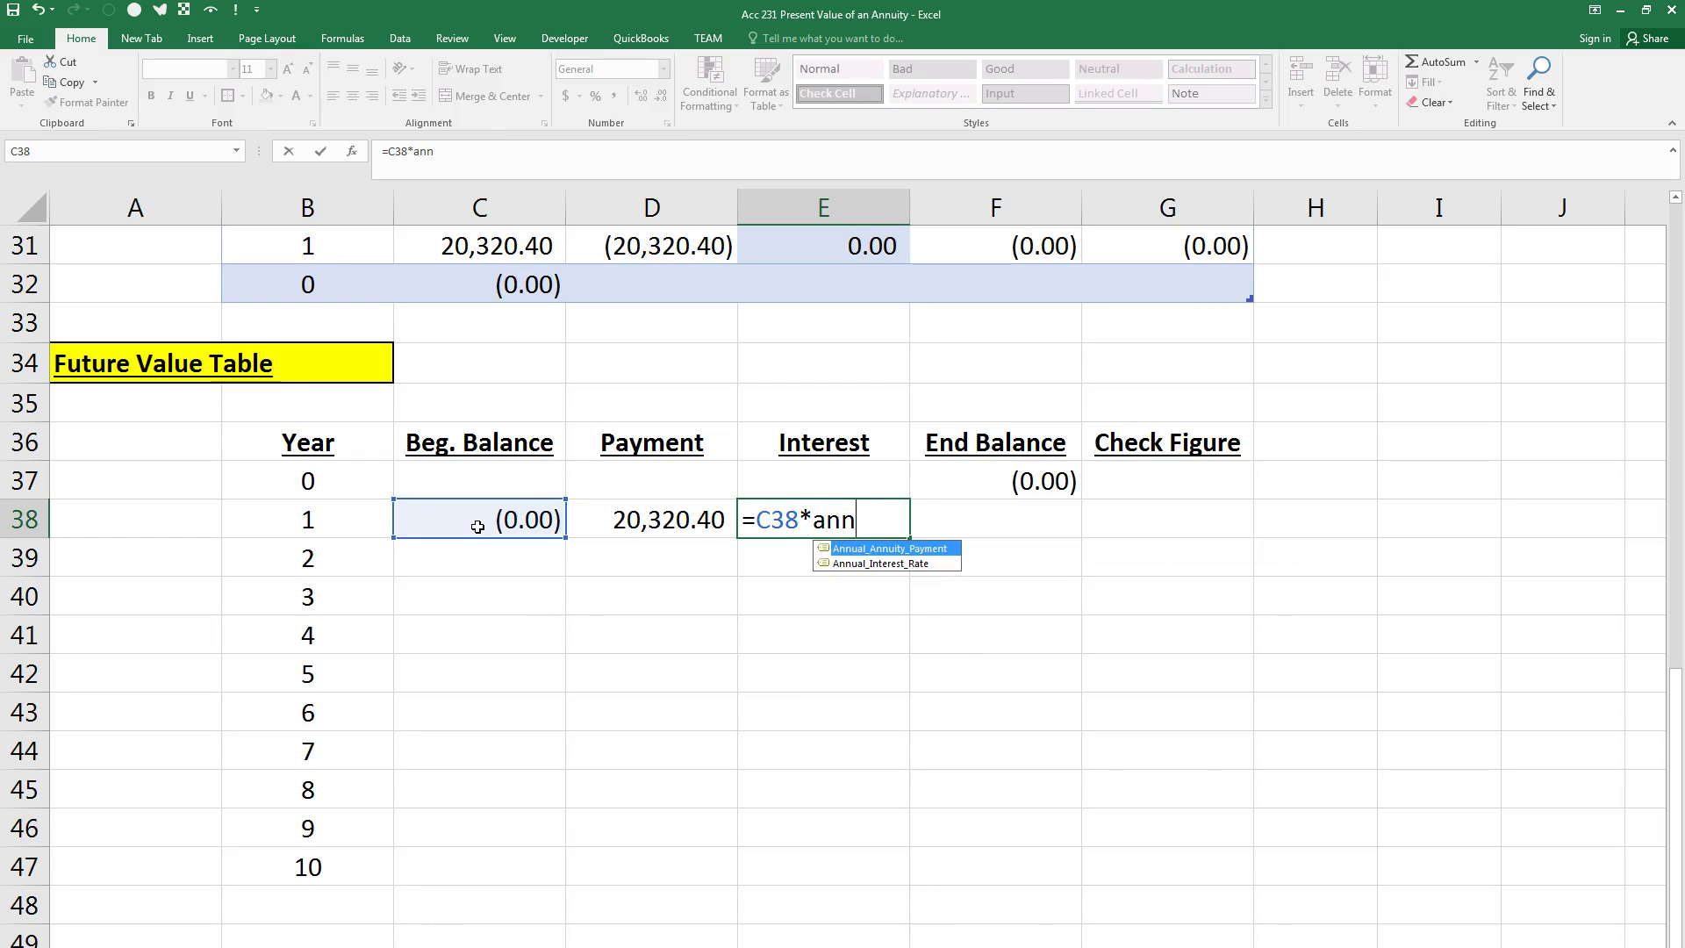
key(Down)
key(Tab)
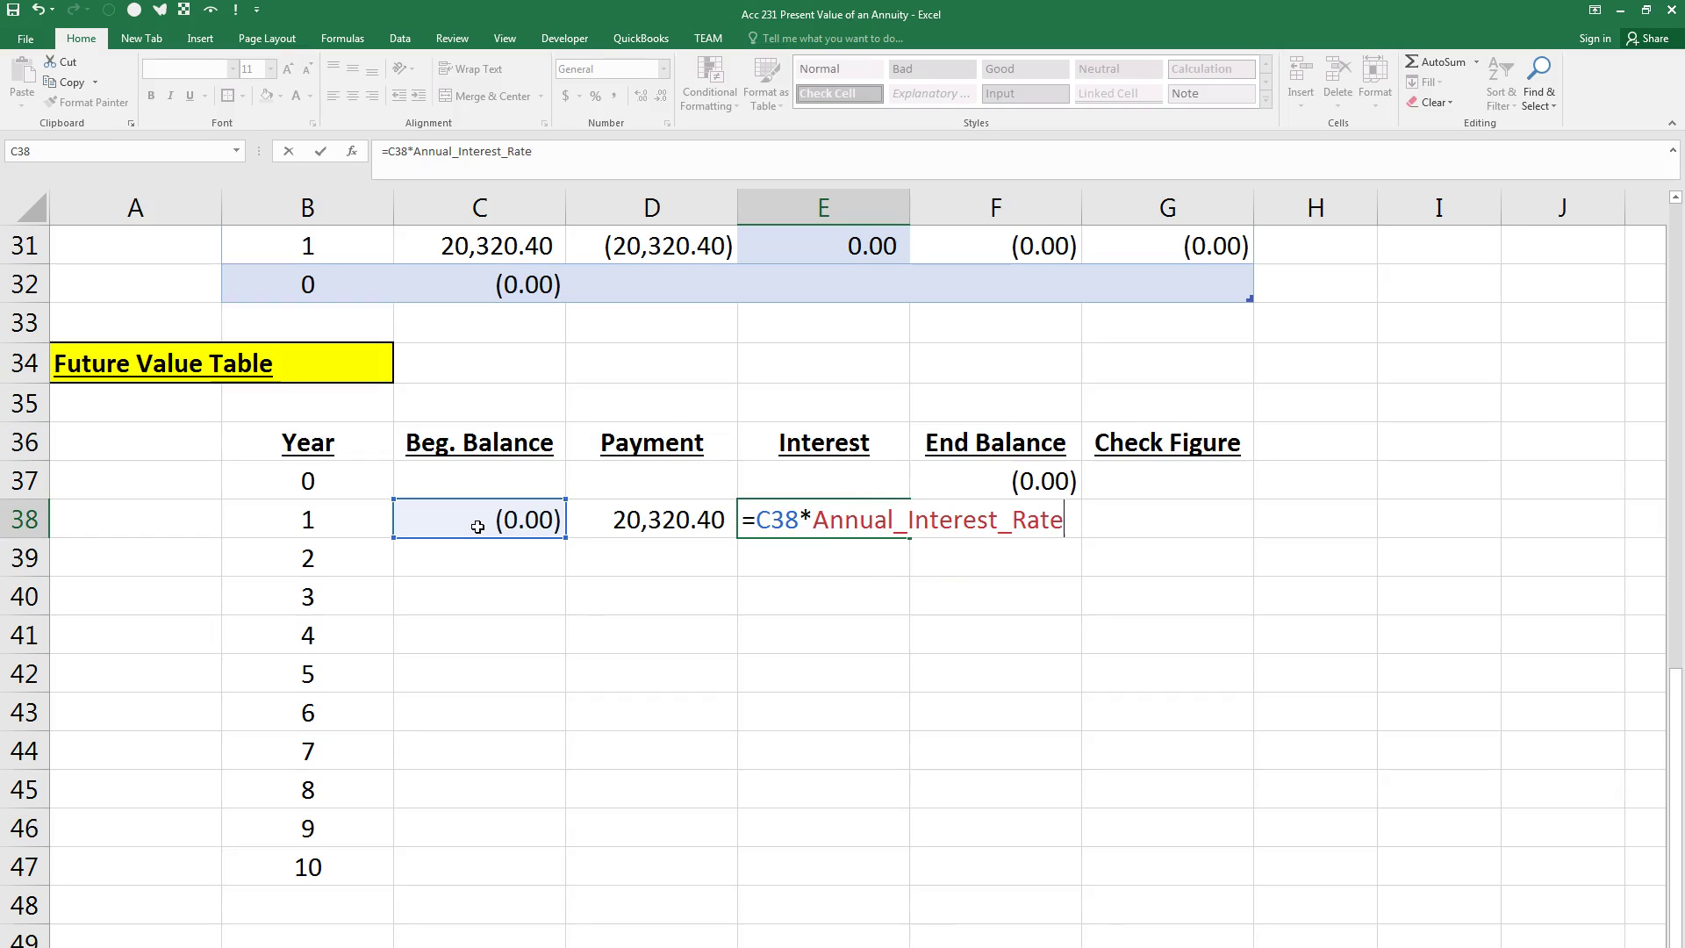
key(Return)
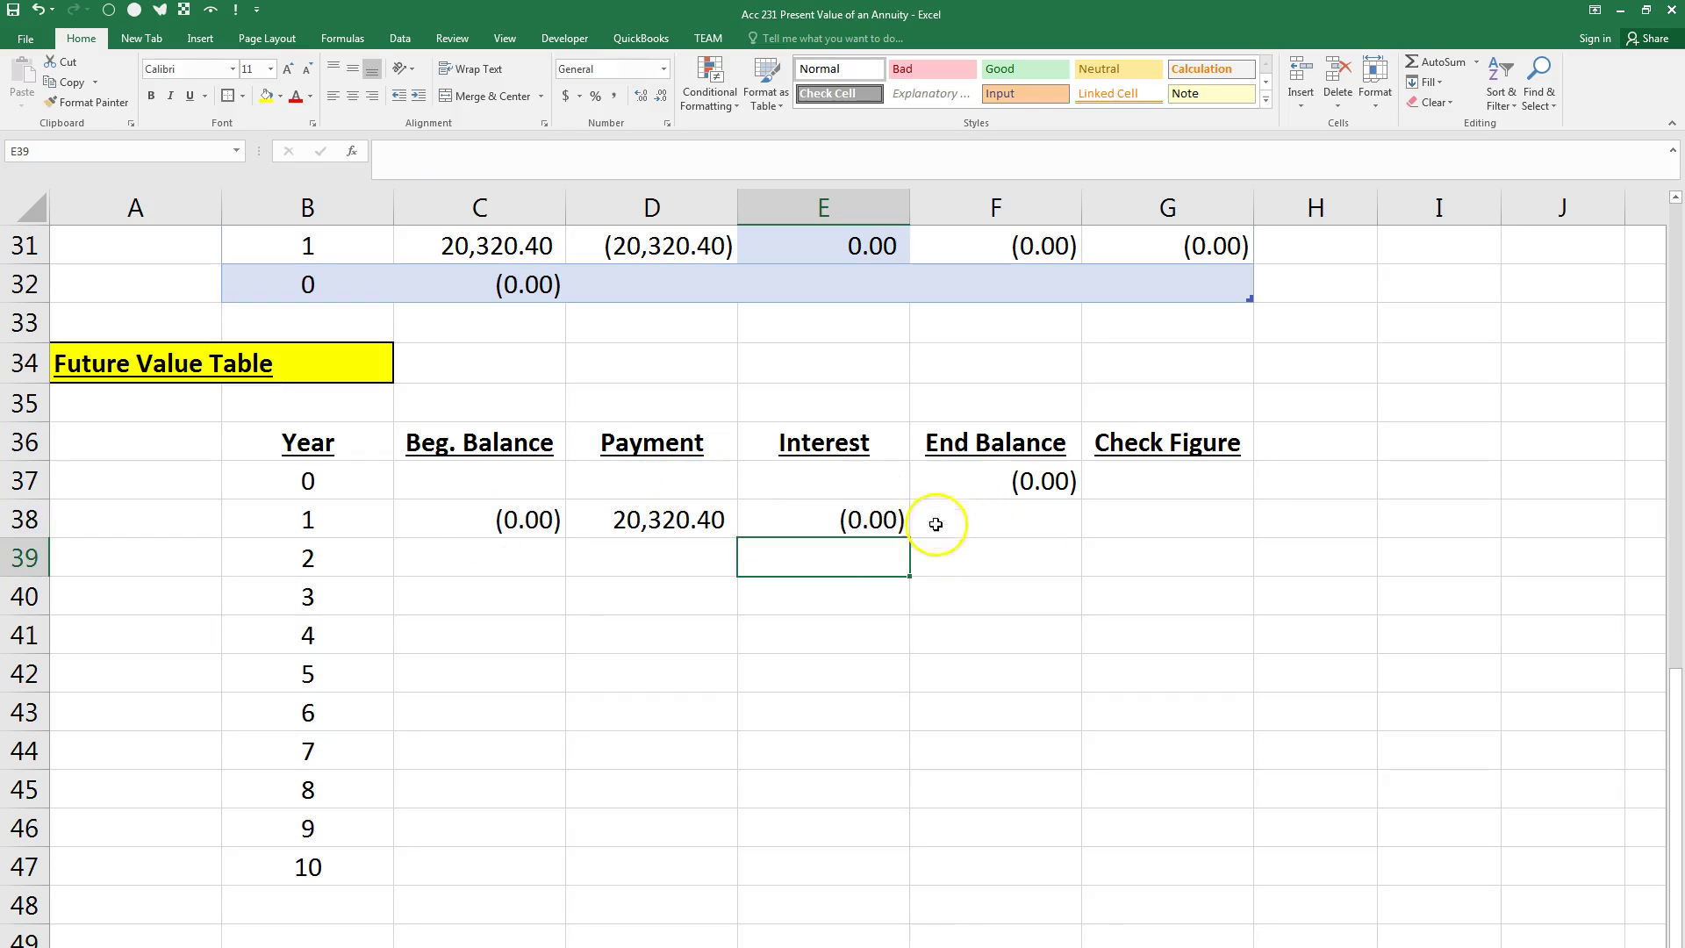
Step: Calculate the year 1 End Balance in F38 with =SUM(C38:E38)
click(991, 521)
text(=)
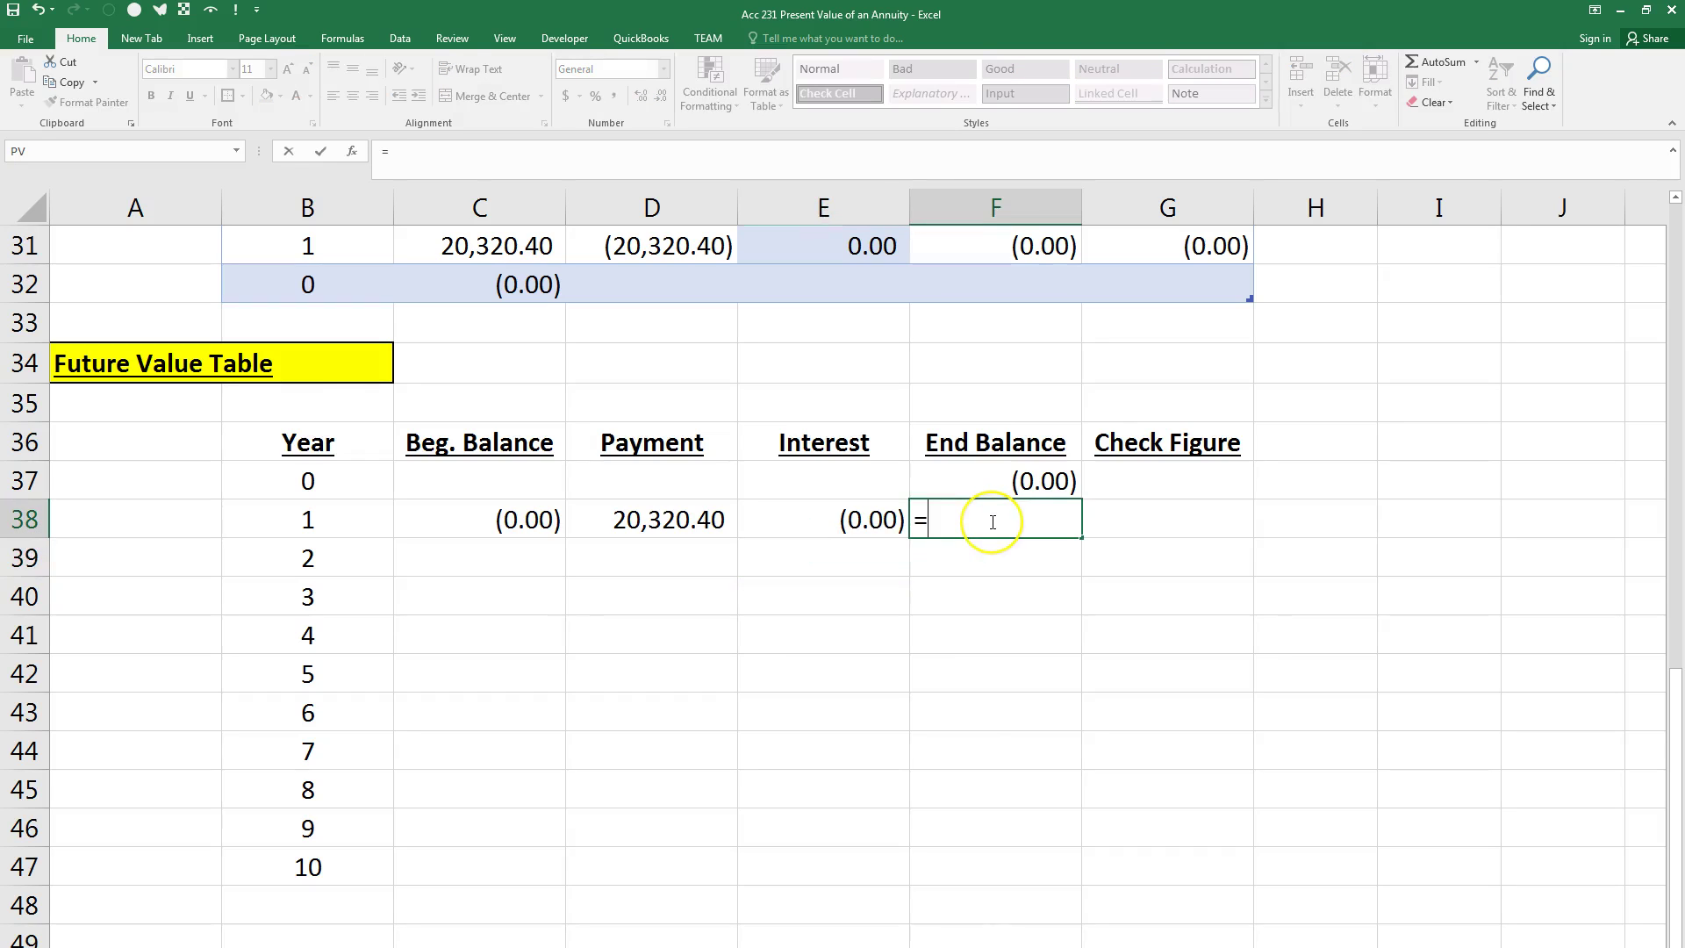
text(SUY)
text(M)
key(BackSpace)
key(BackSpace)
text(M)
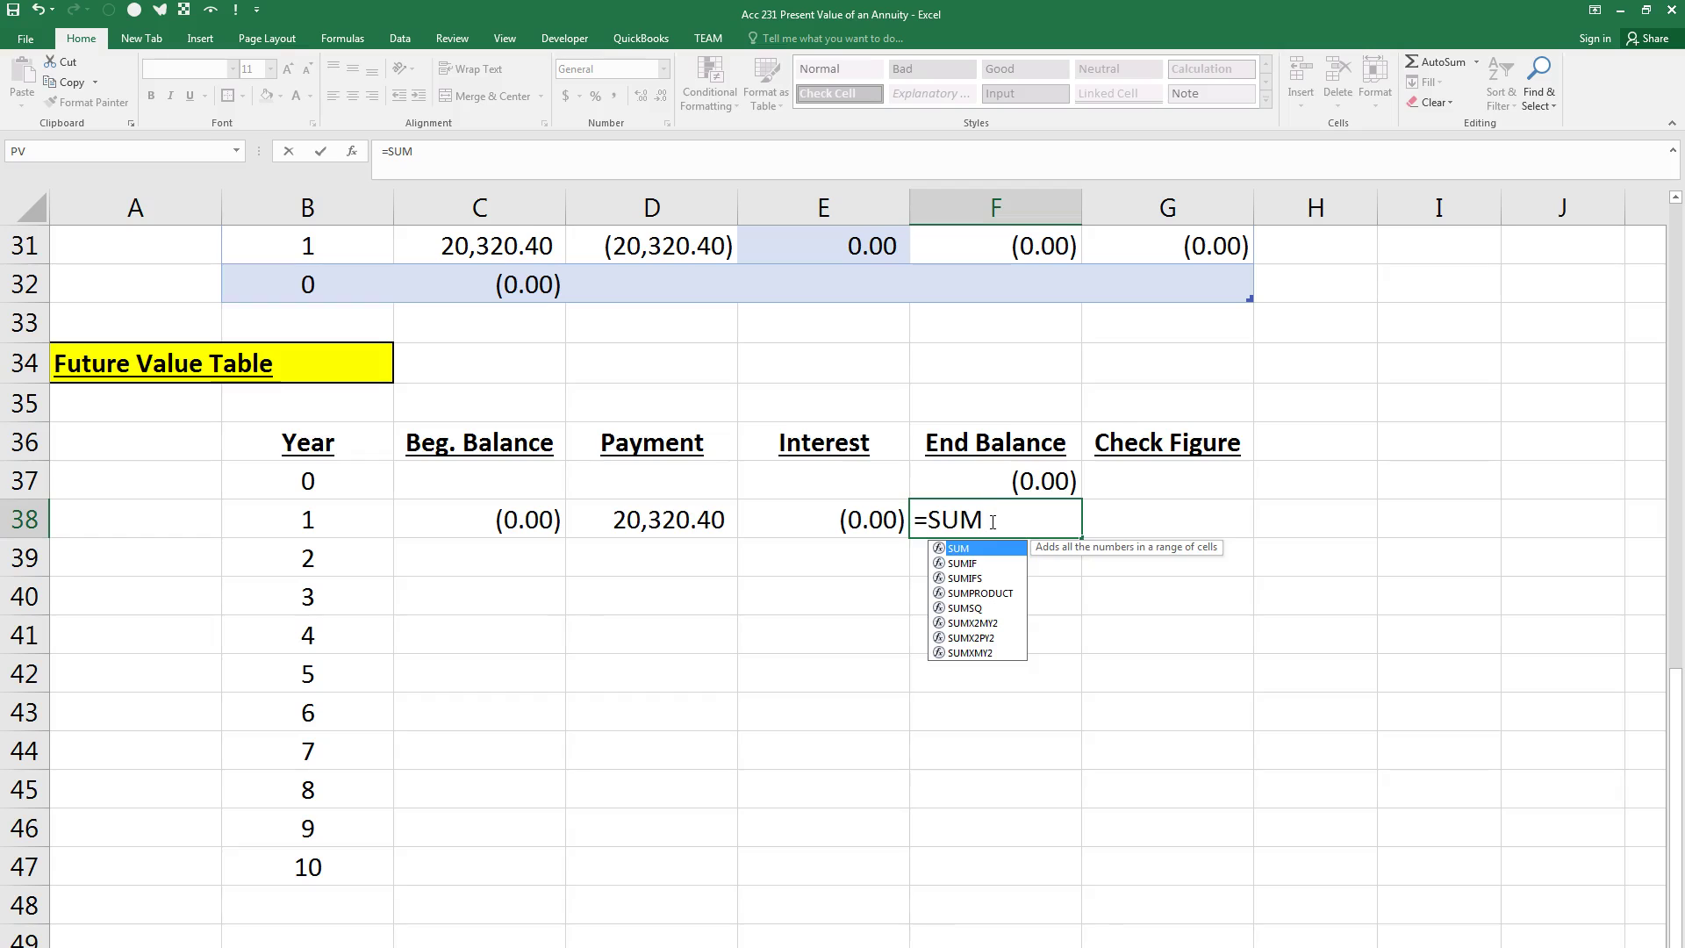
text(()
drag(507, 524, 820, 514)
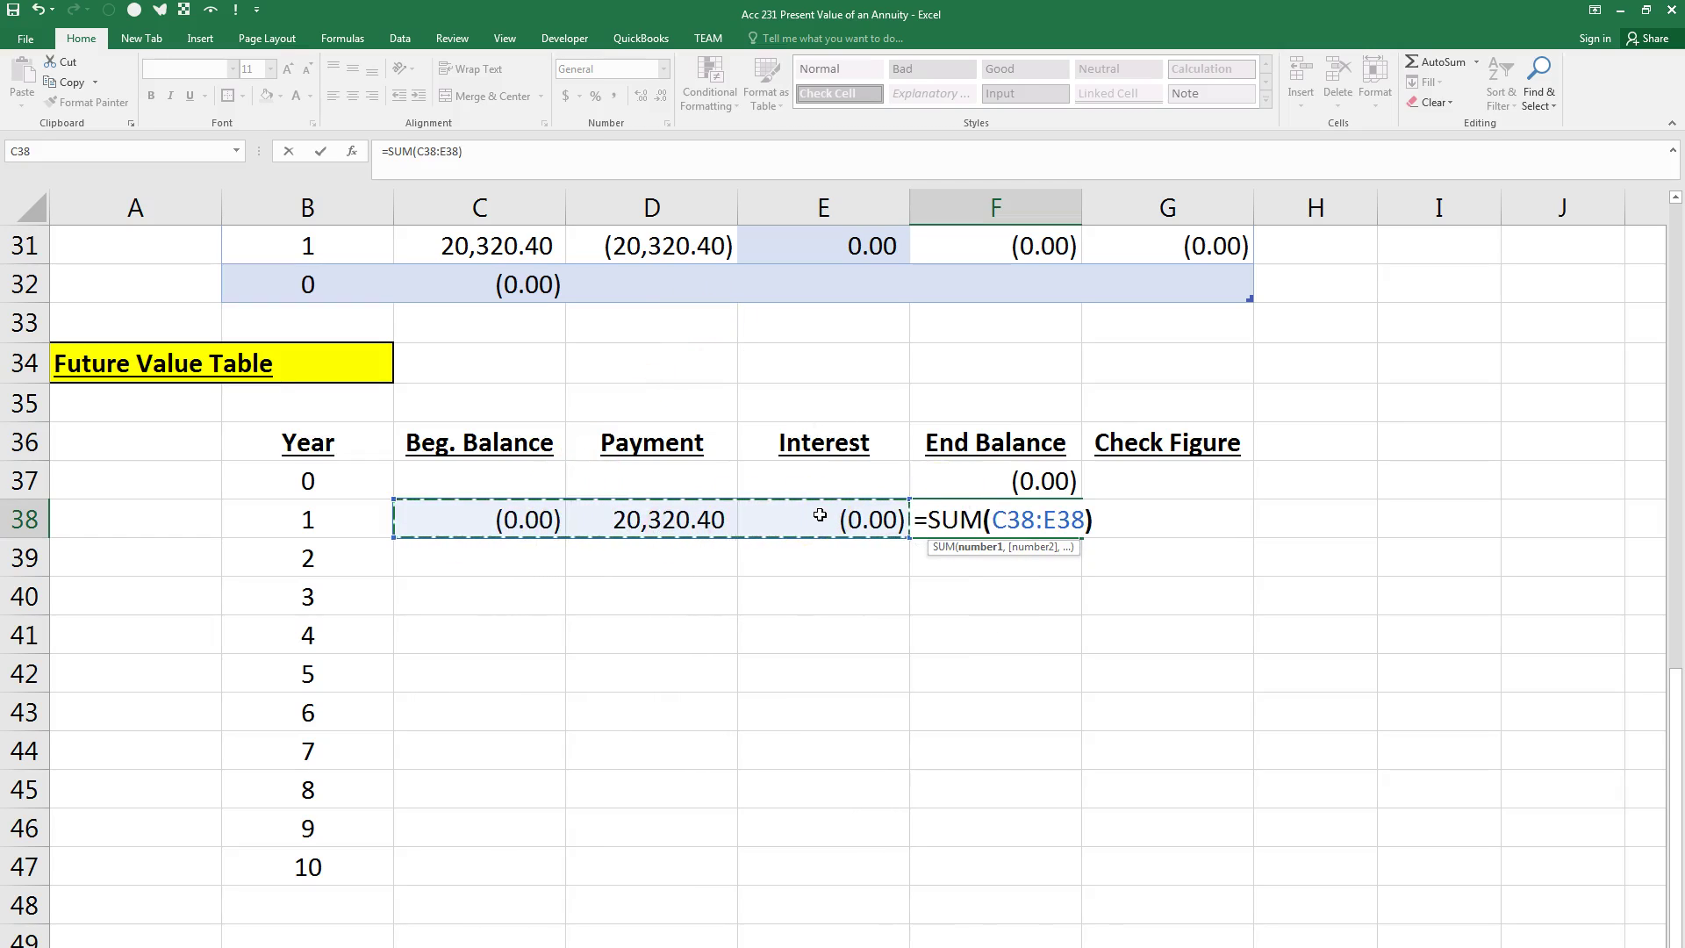
text())
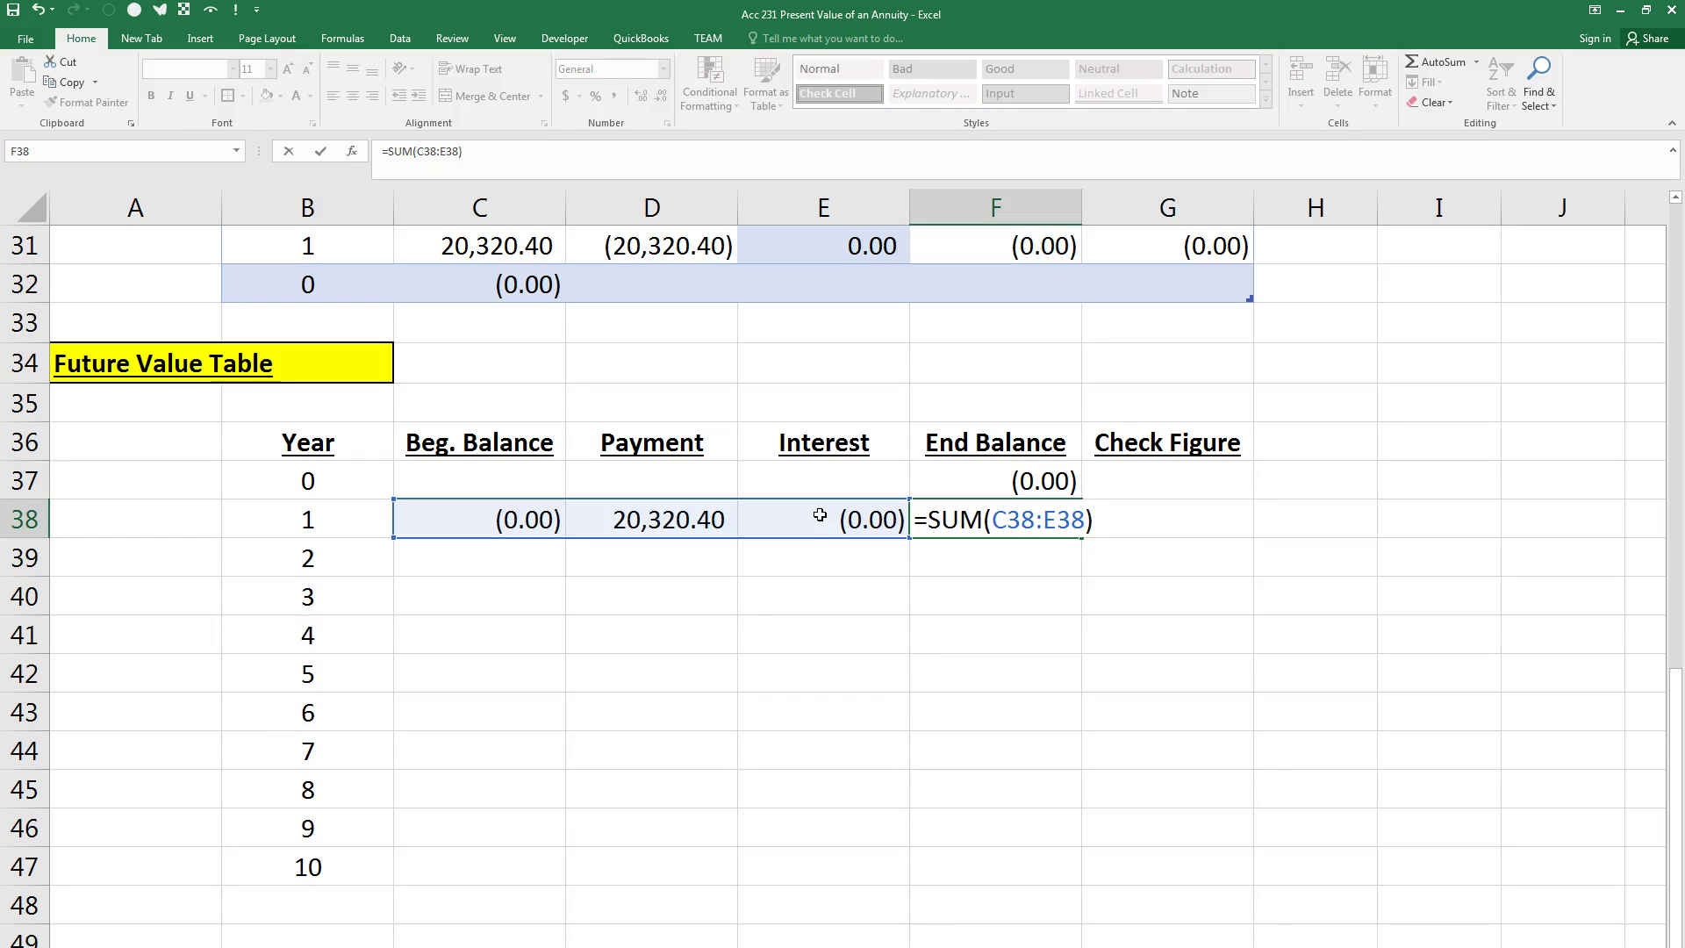
key(Return)
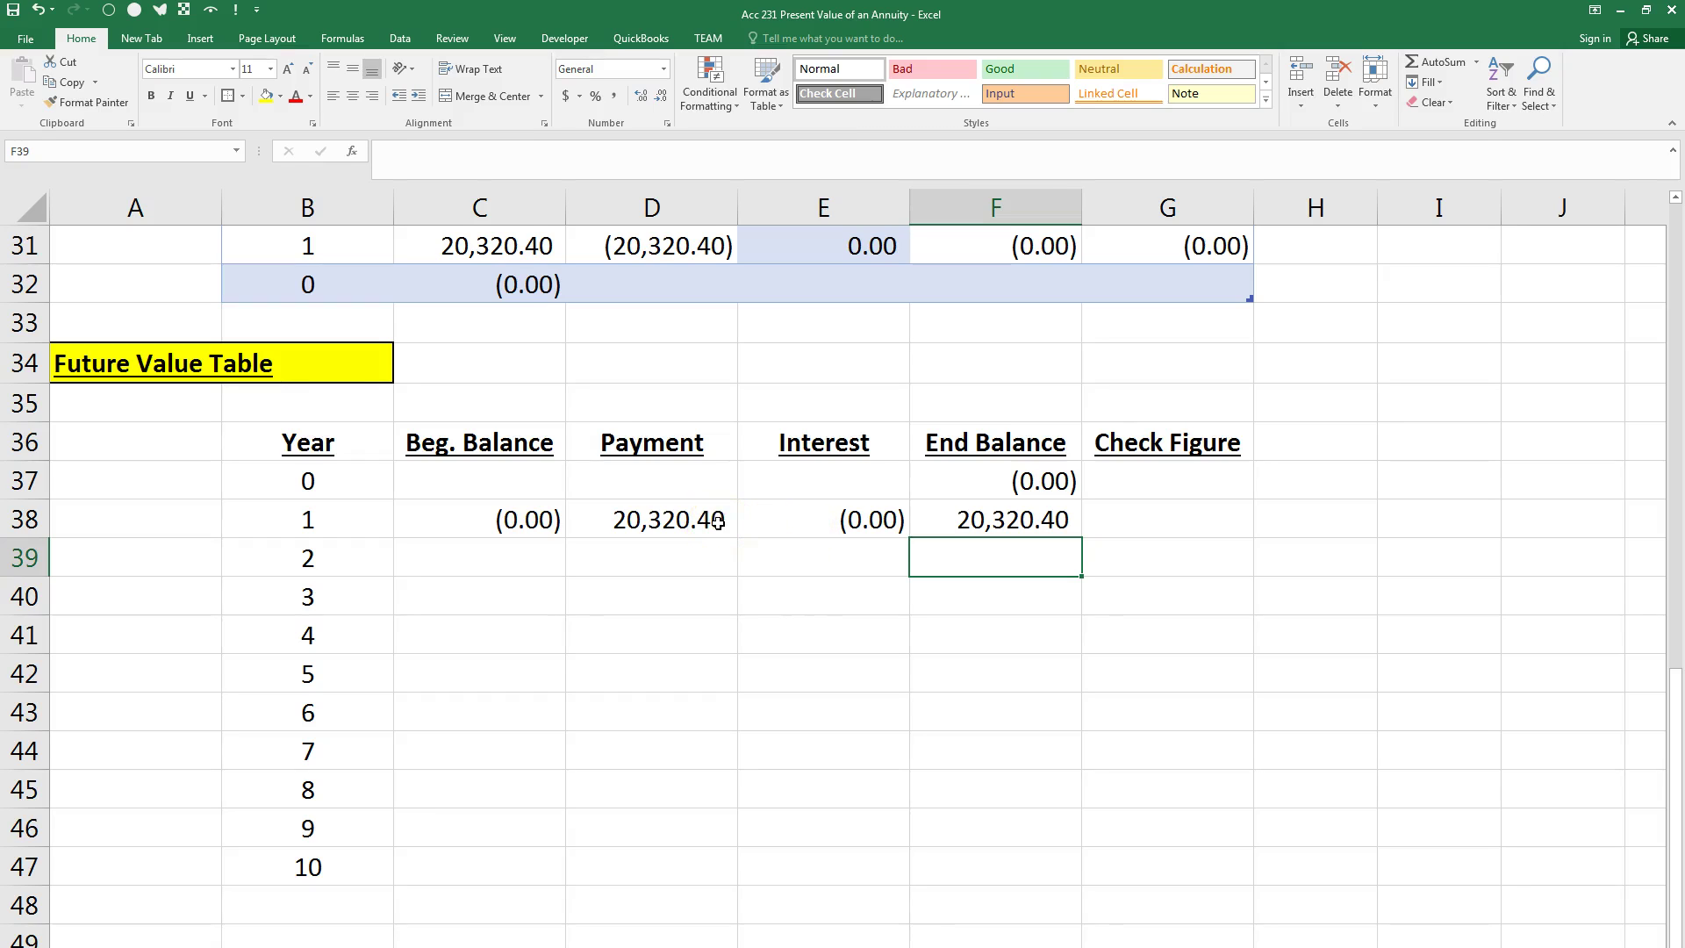
Step: Fill the year 1 formulas in C38:F38 down through year 10 in row 47
drag(557, 523, 1085, 536)
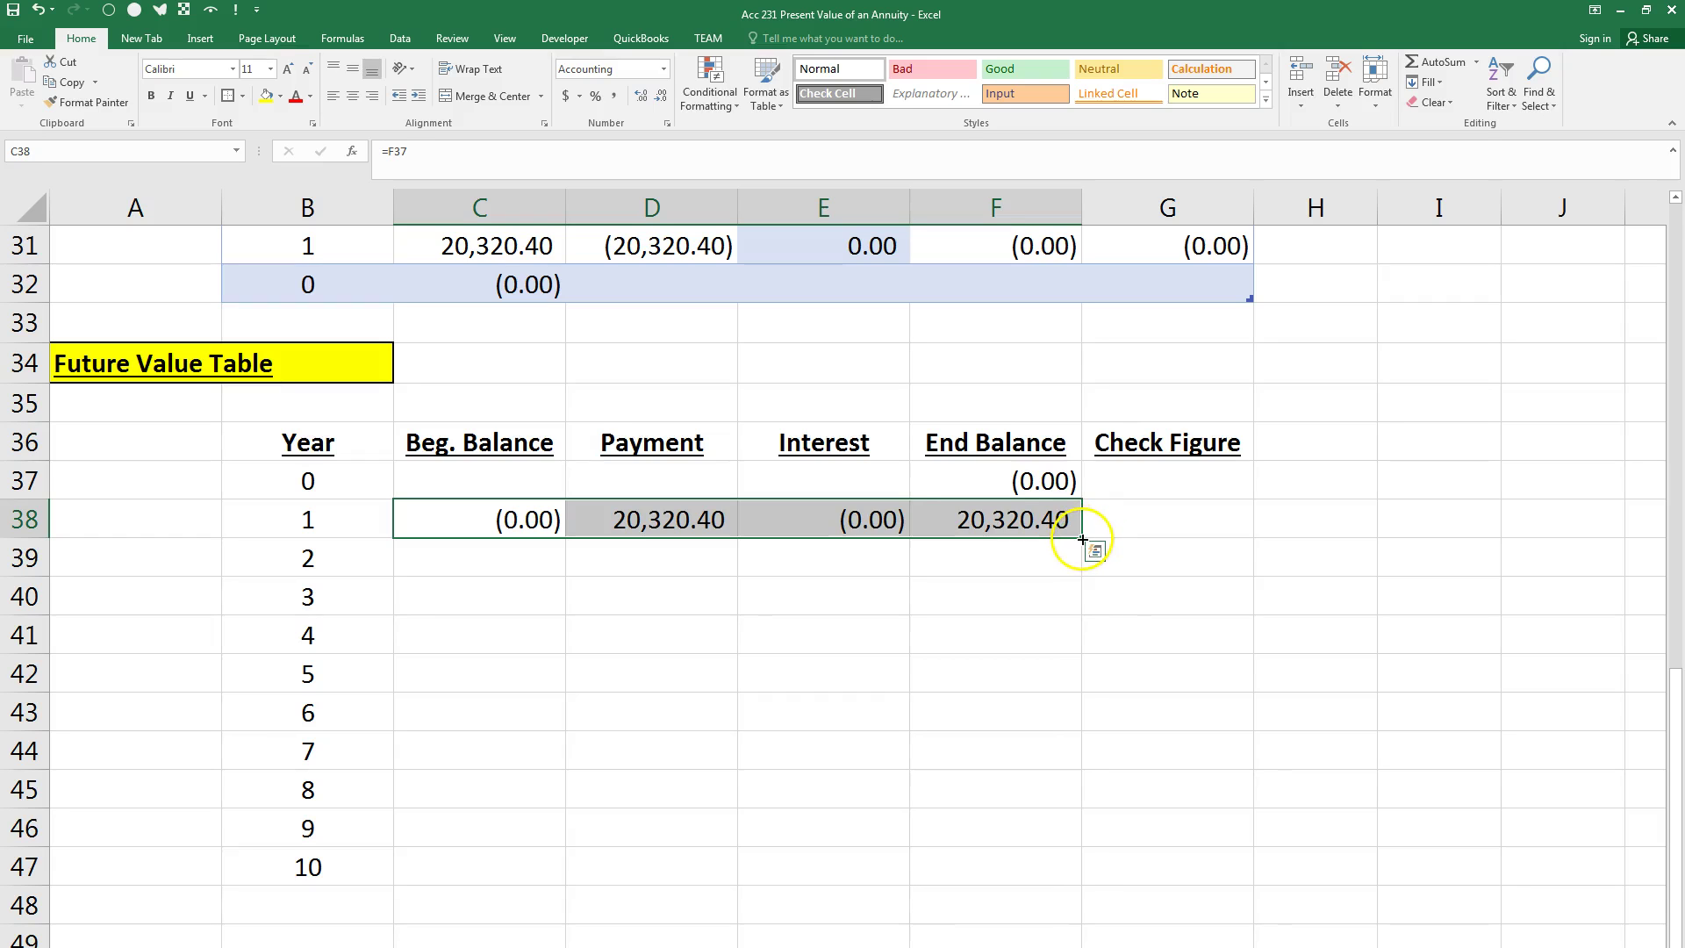
double_click(1083, 537)
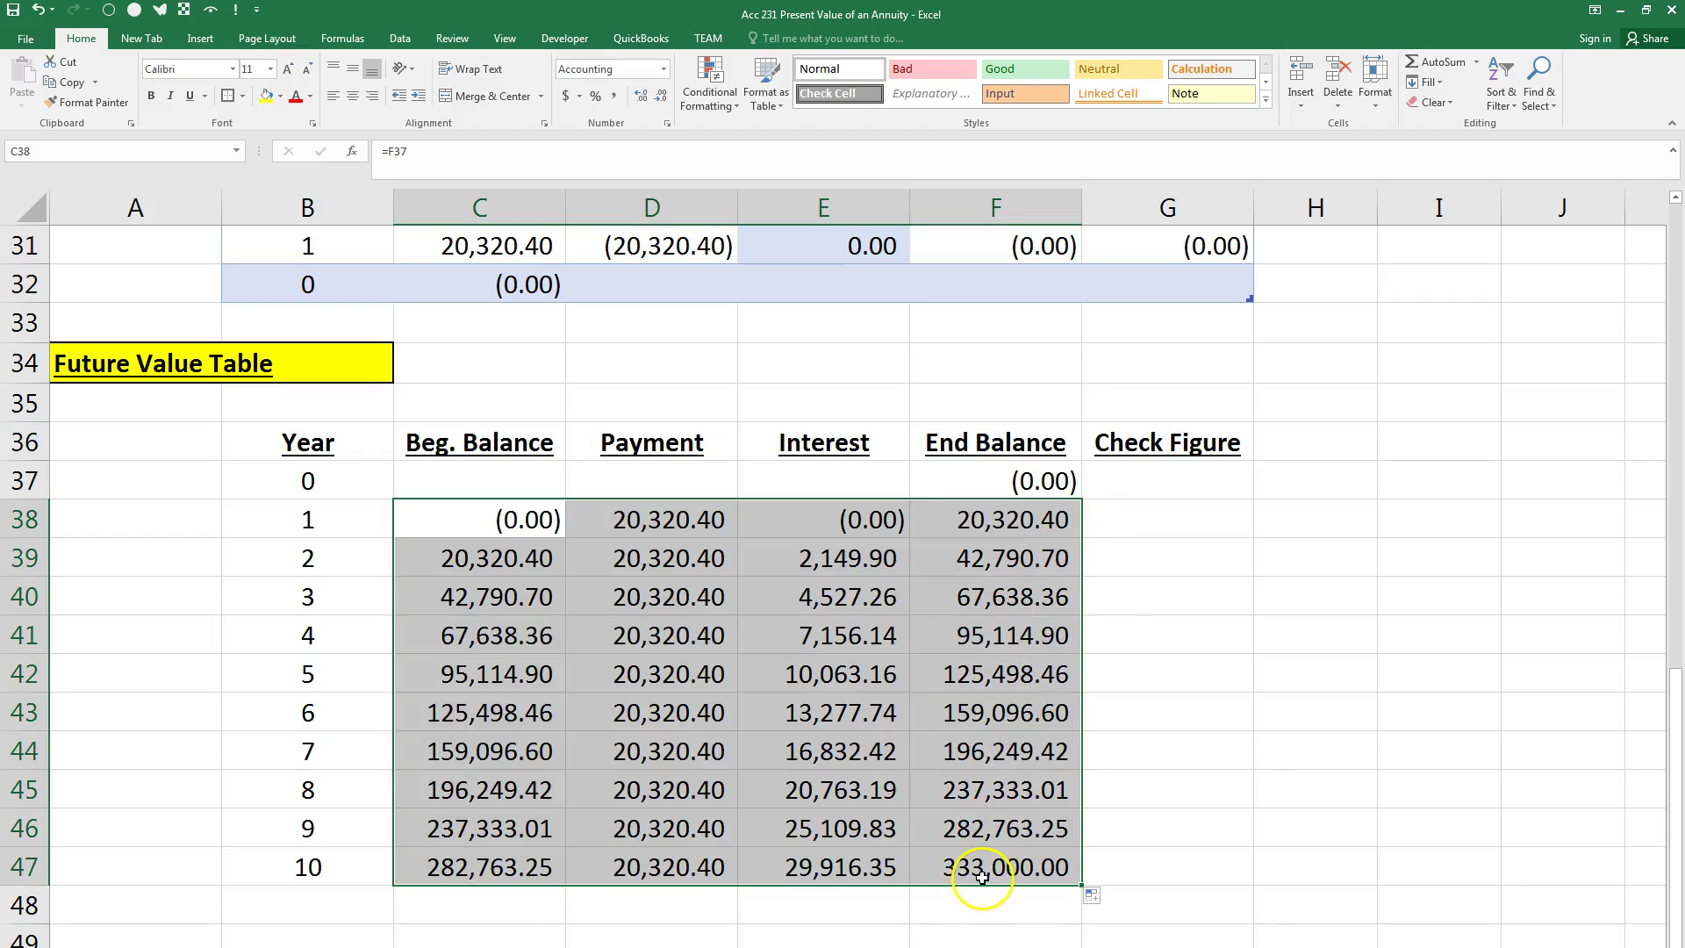
click(982, 877)
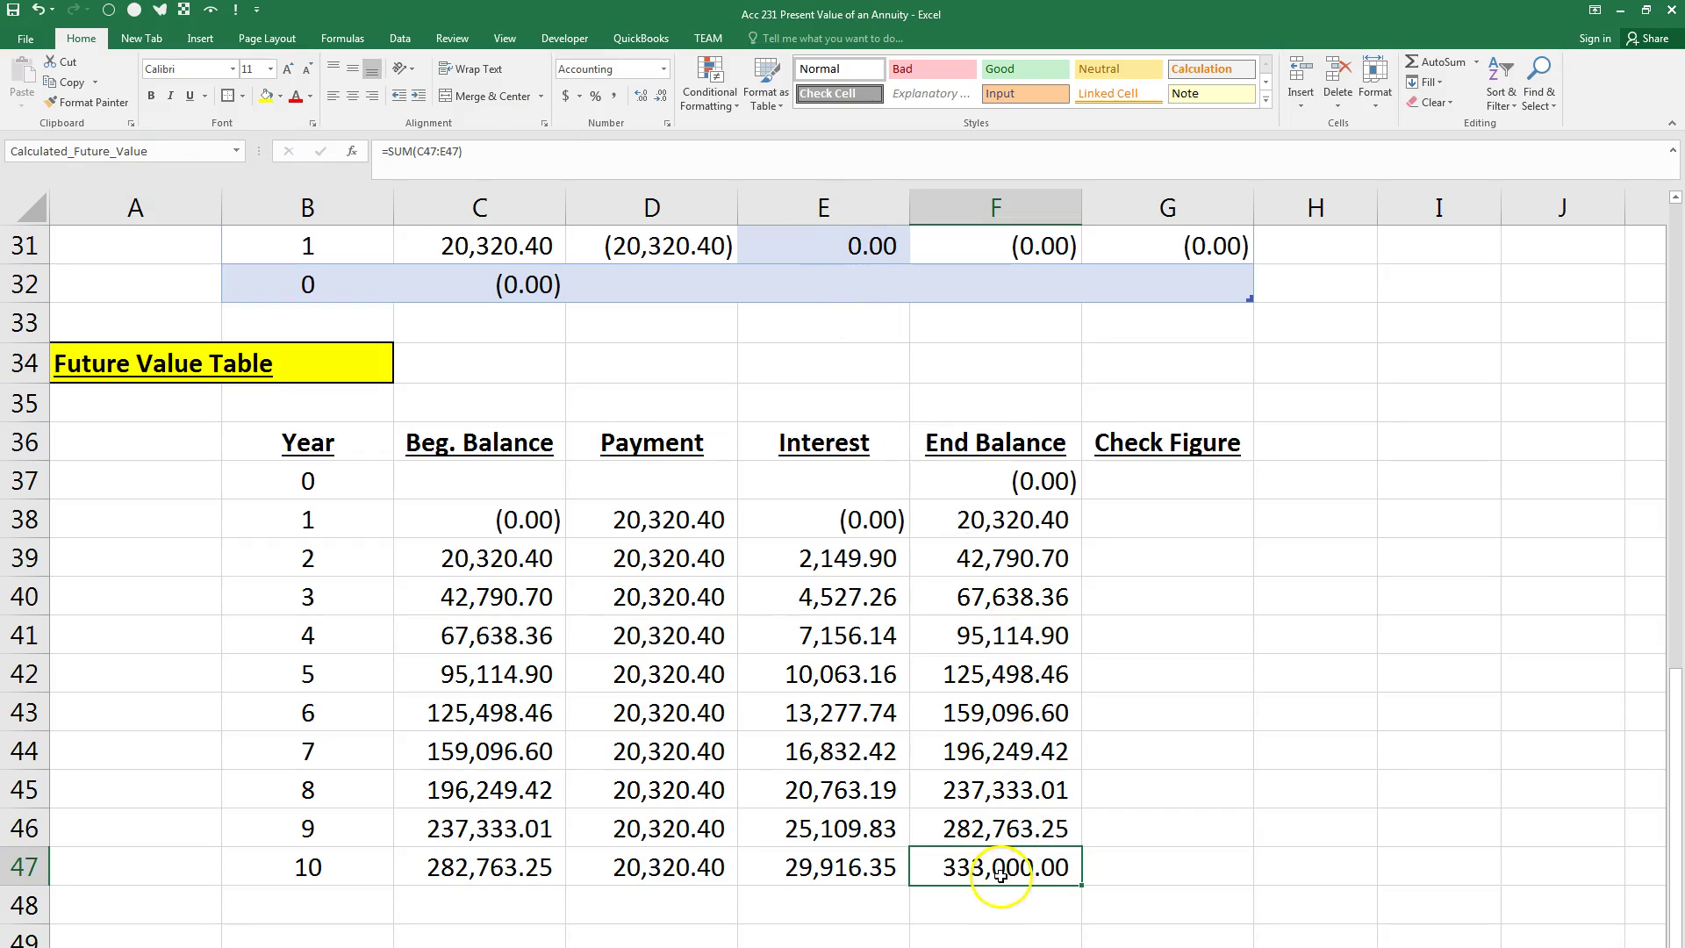
Step: Enter the year 1 Check Figure in G38 as =FV(Annual_Interest_Rate,1,D38,C38,Type_of_Annuity)+F38
click(1125, 517)
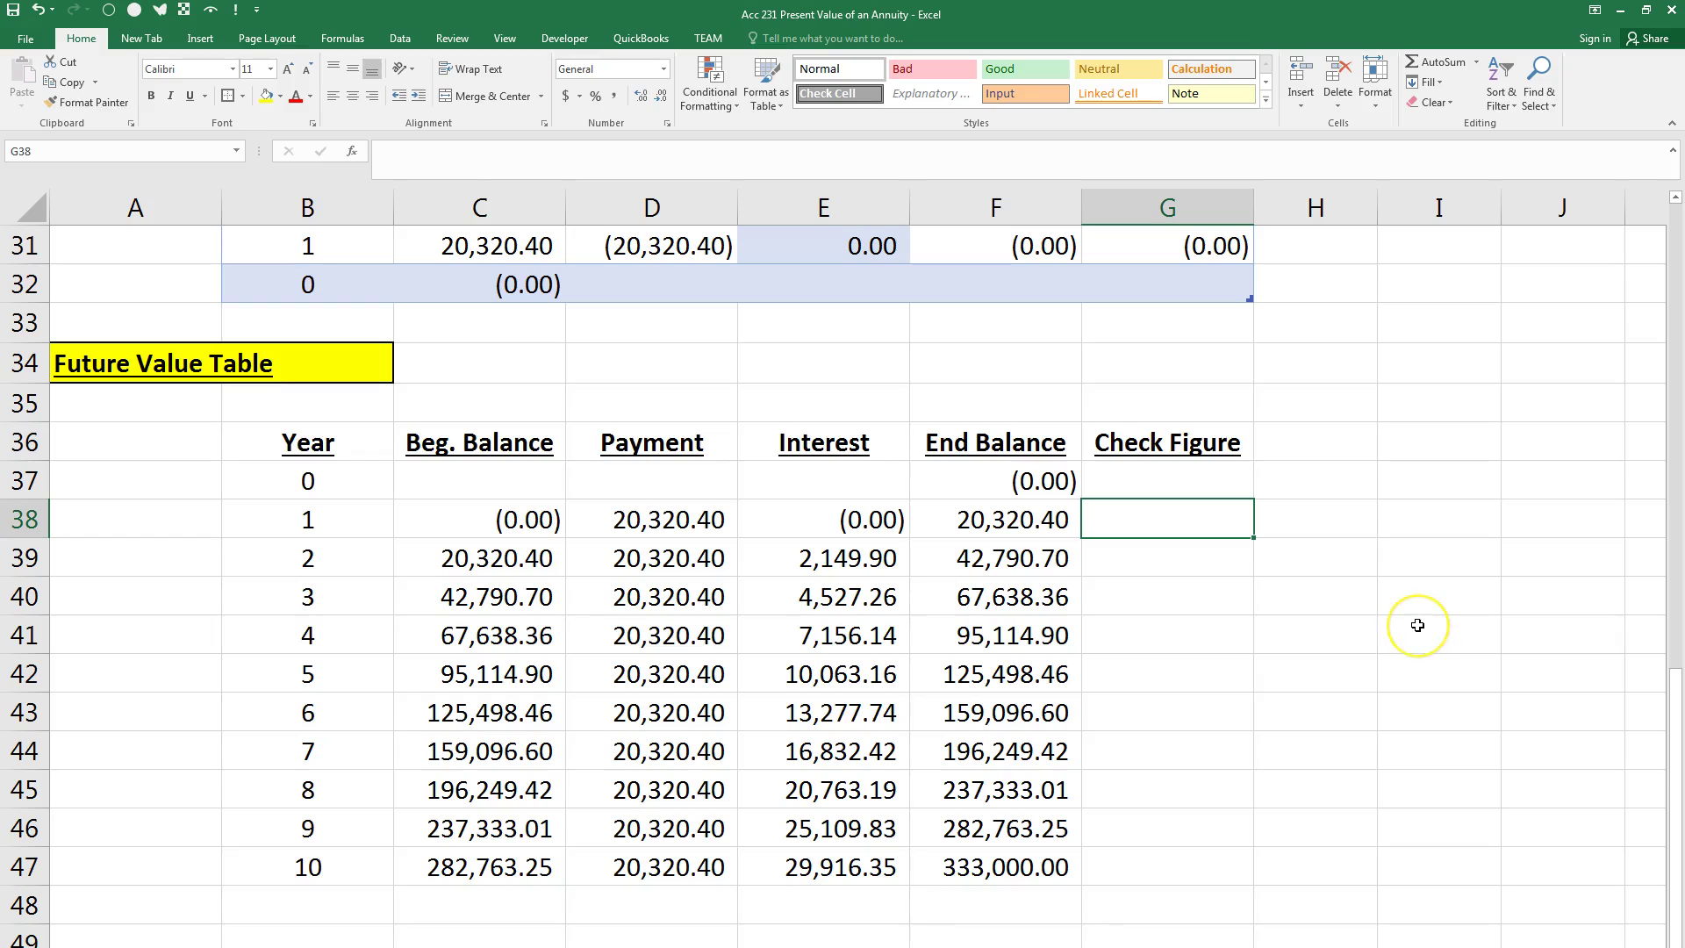
text(=FV)
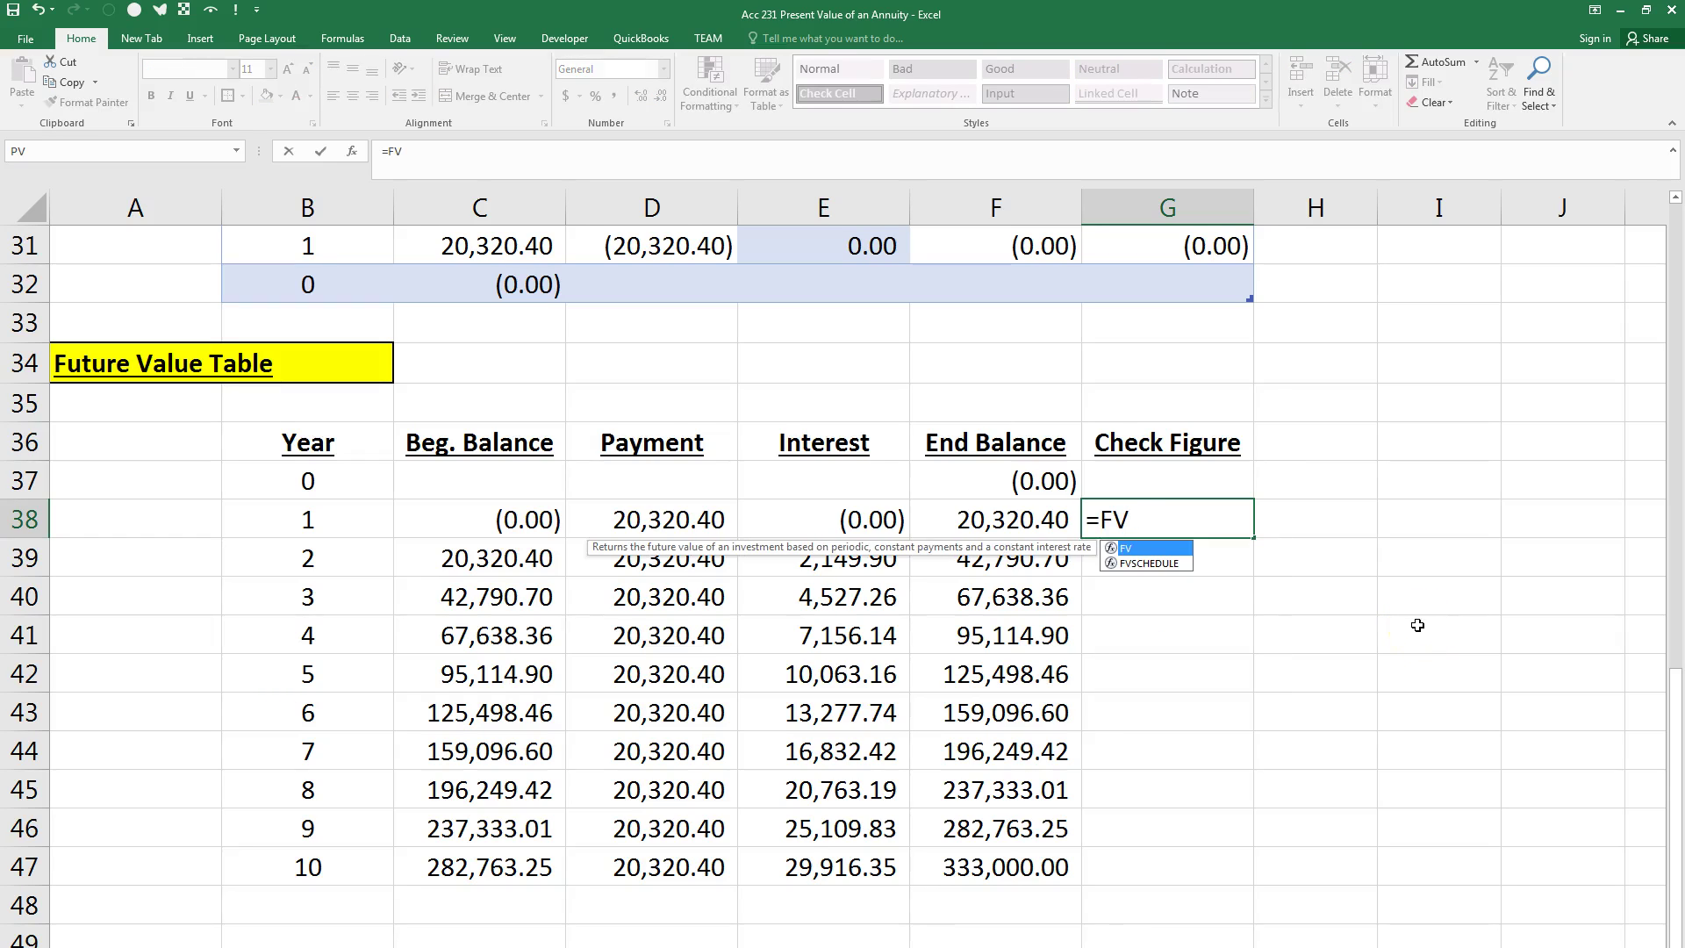
text(()
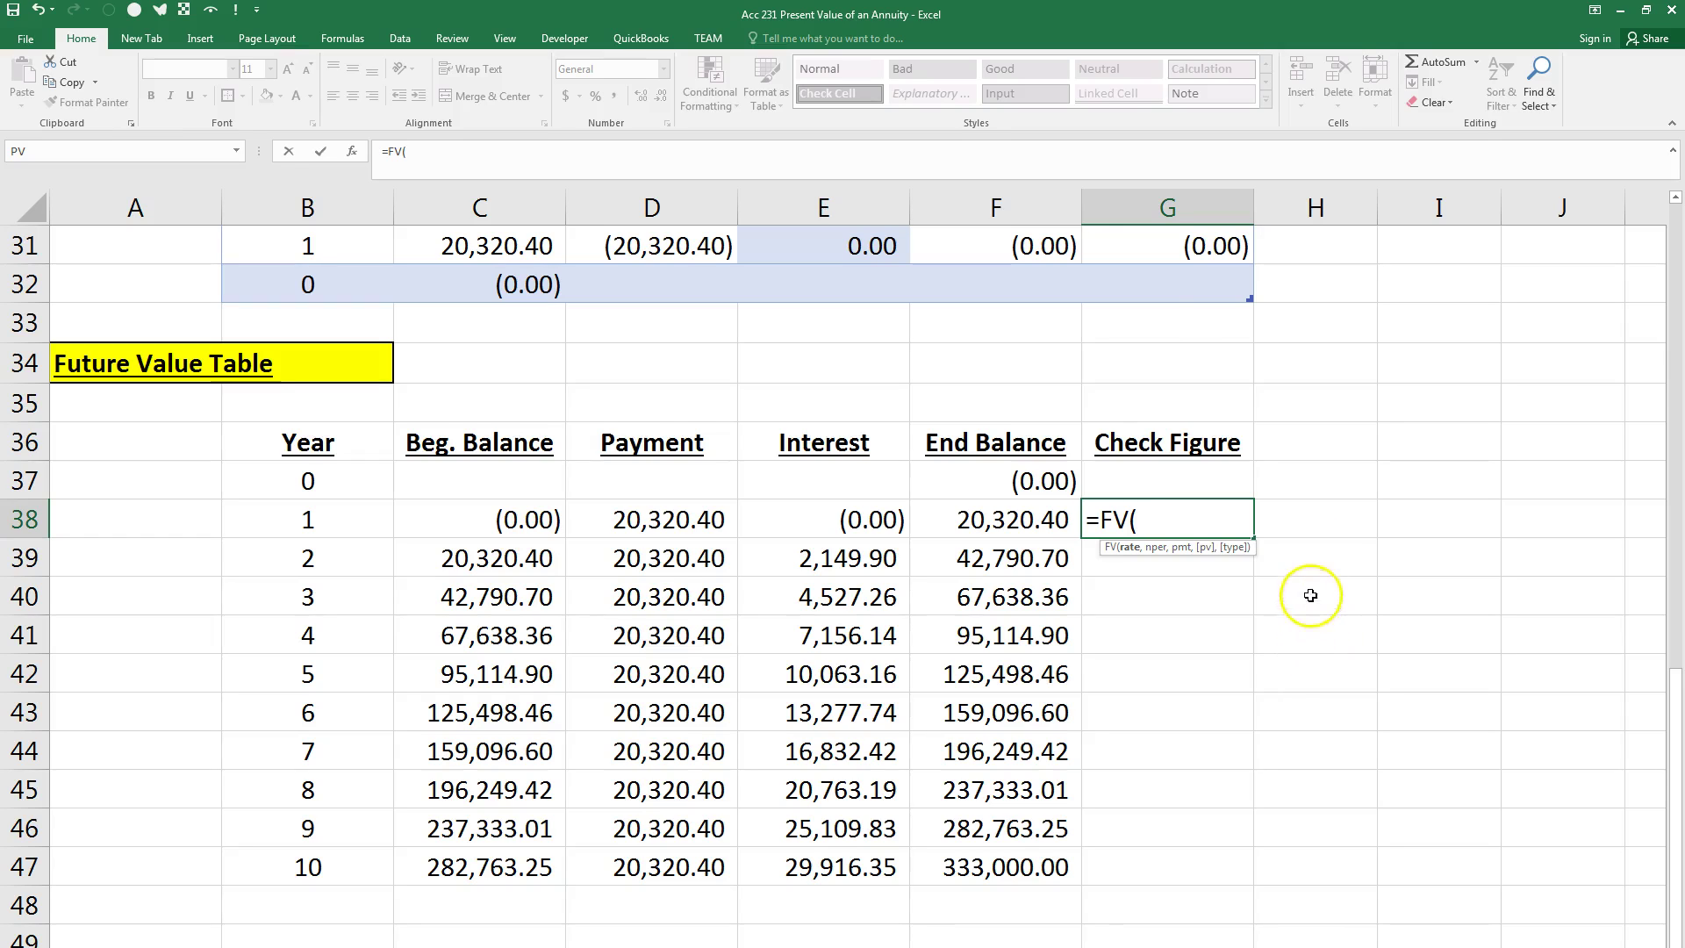
key(F3)
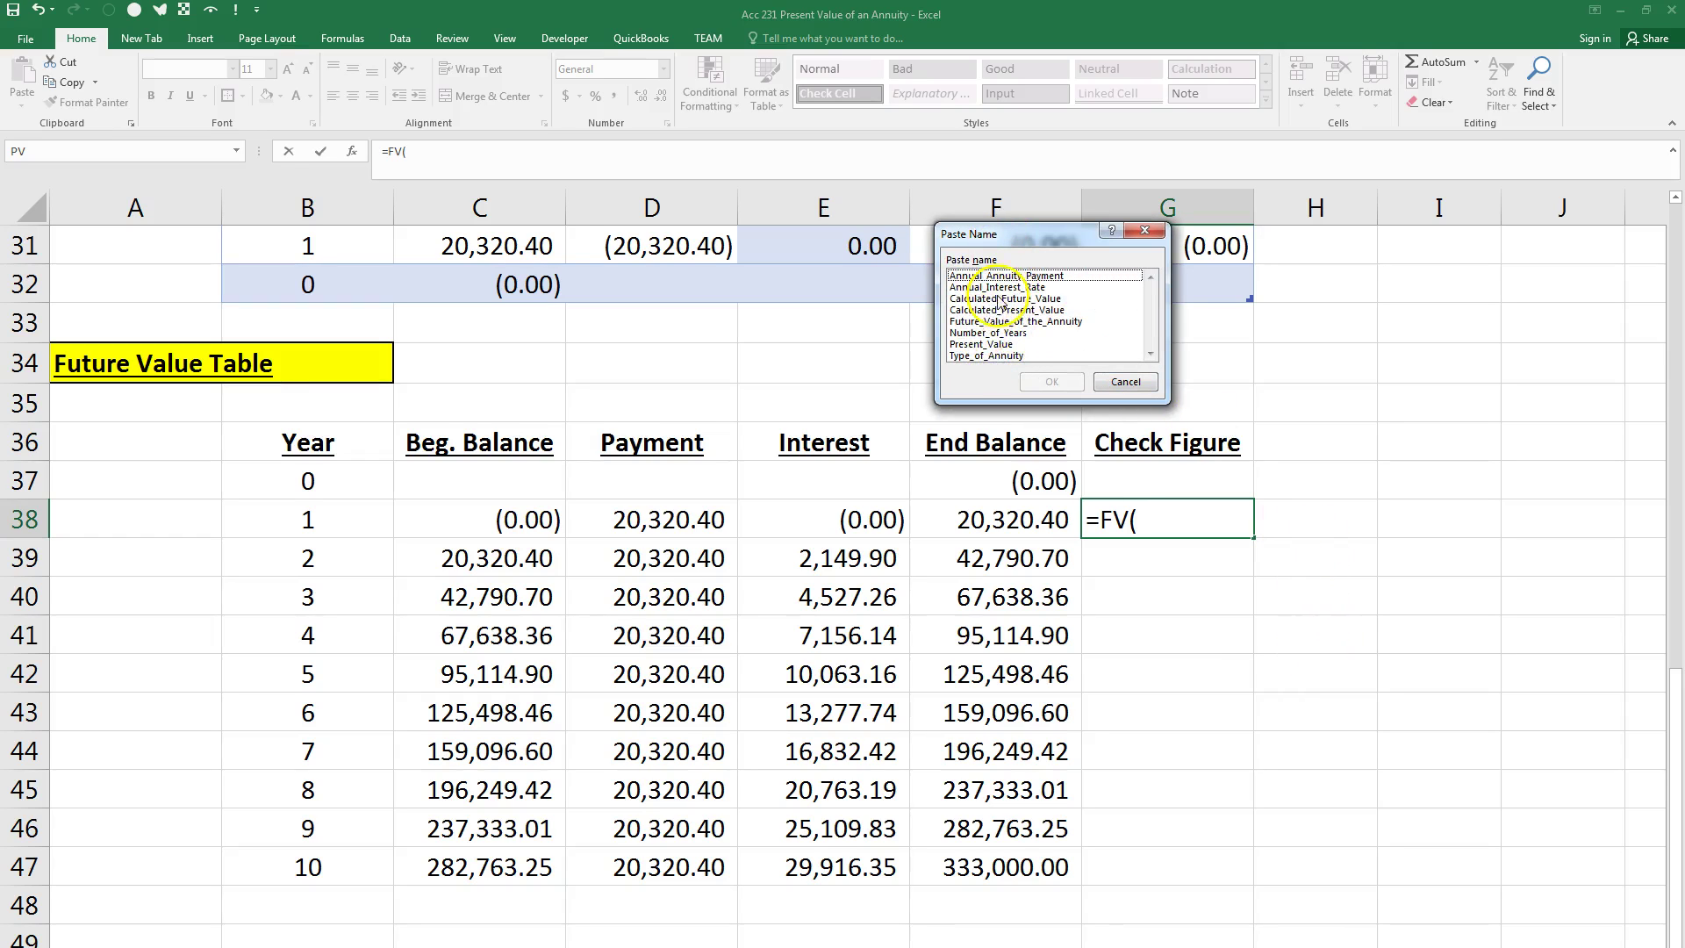
double_click(1027, 288)
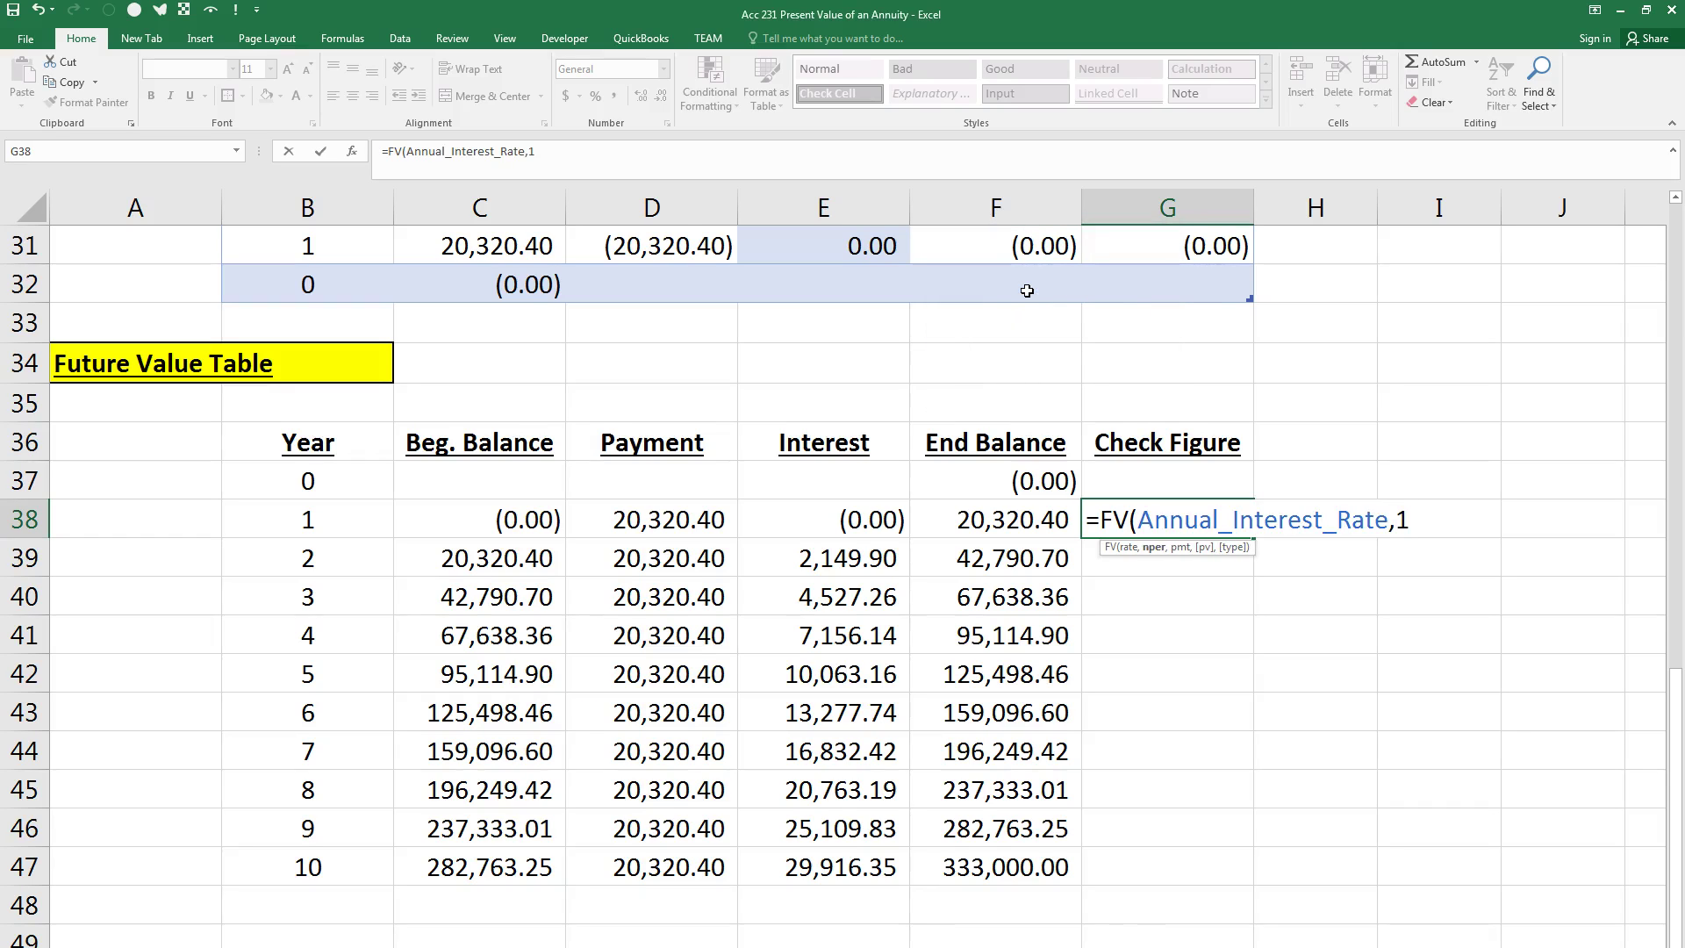
text(,1,)
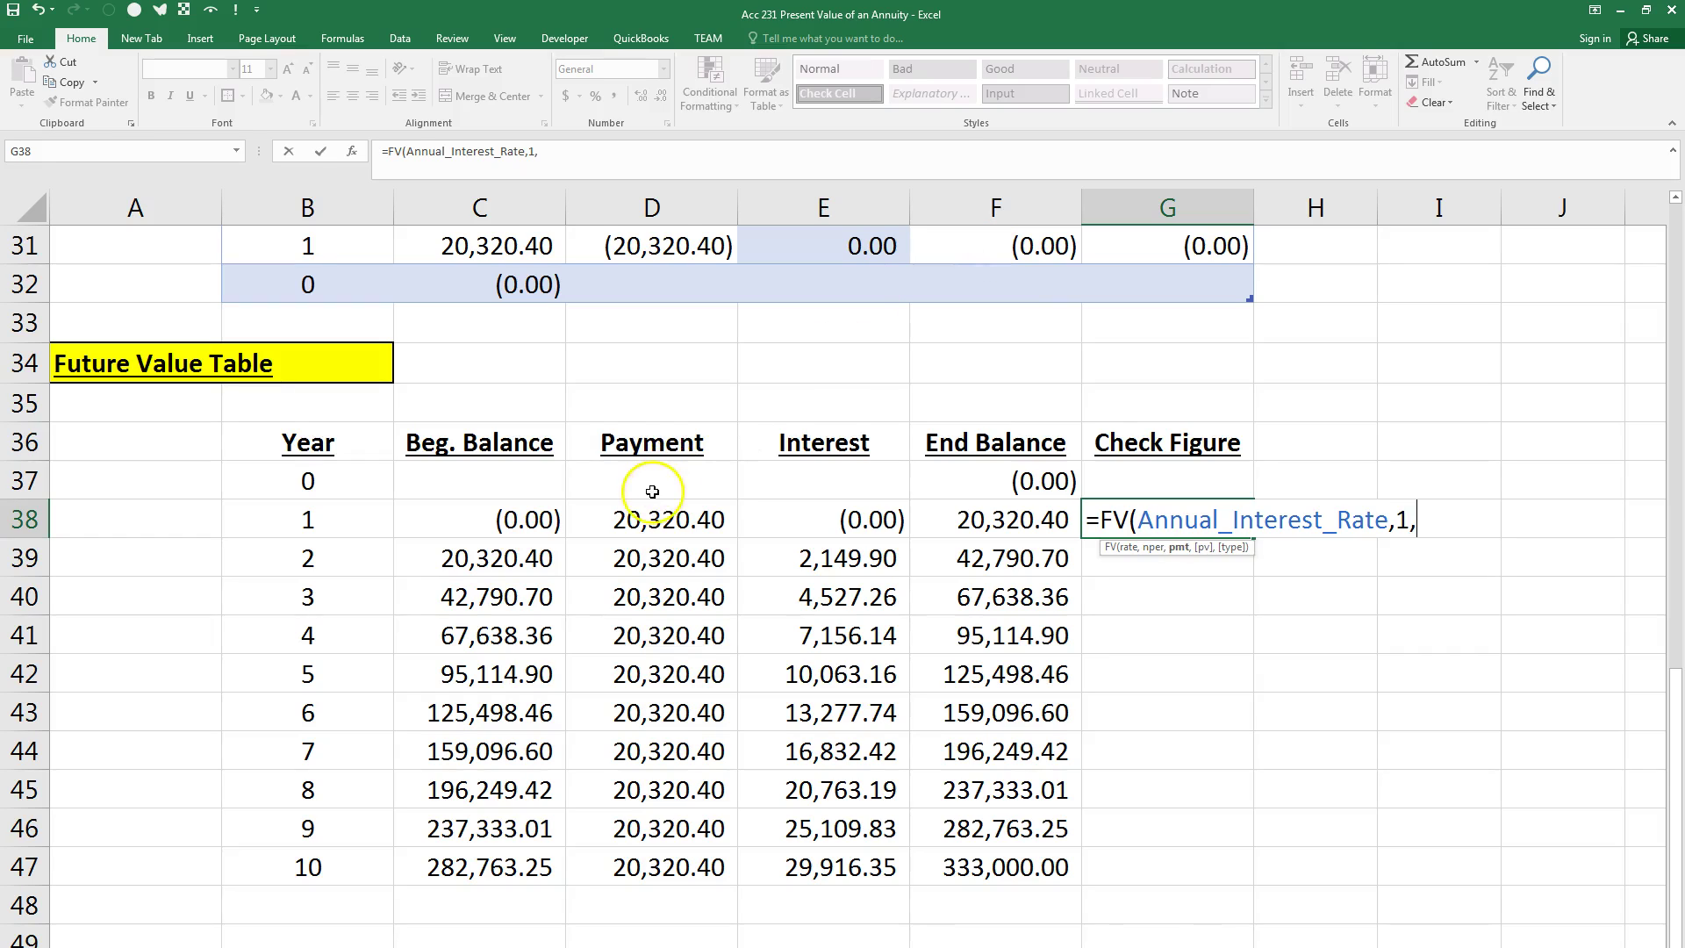
click(645, 524)
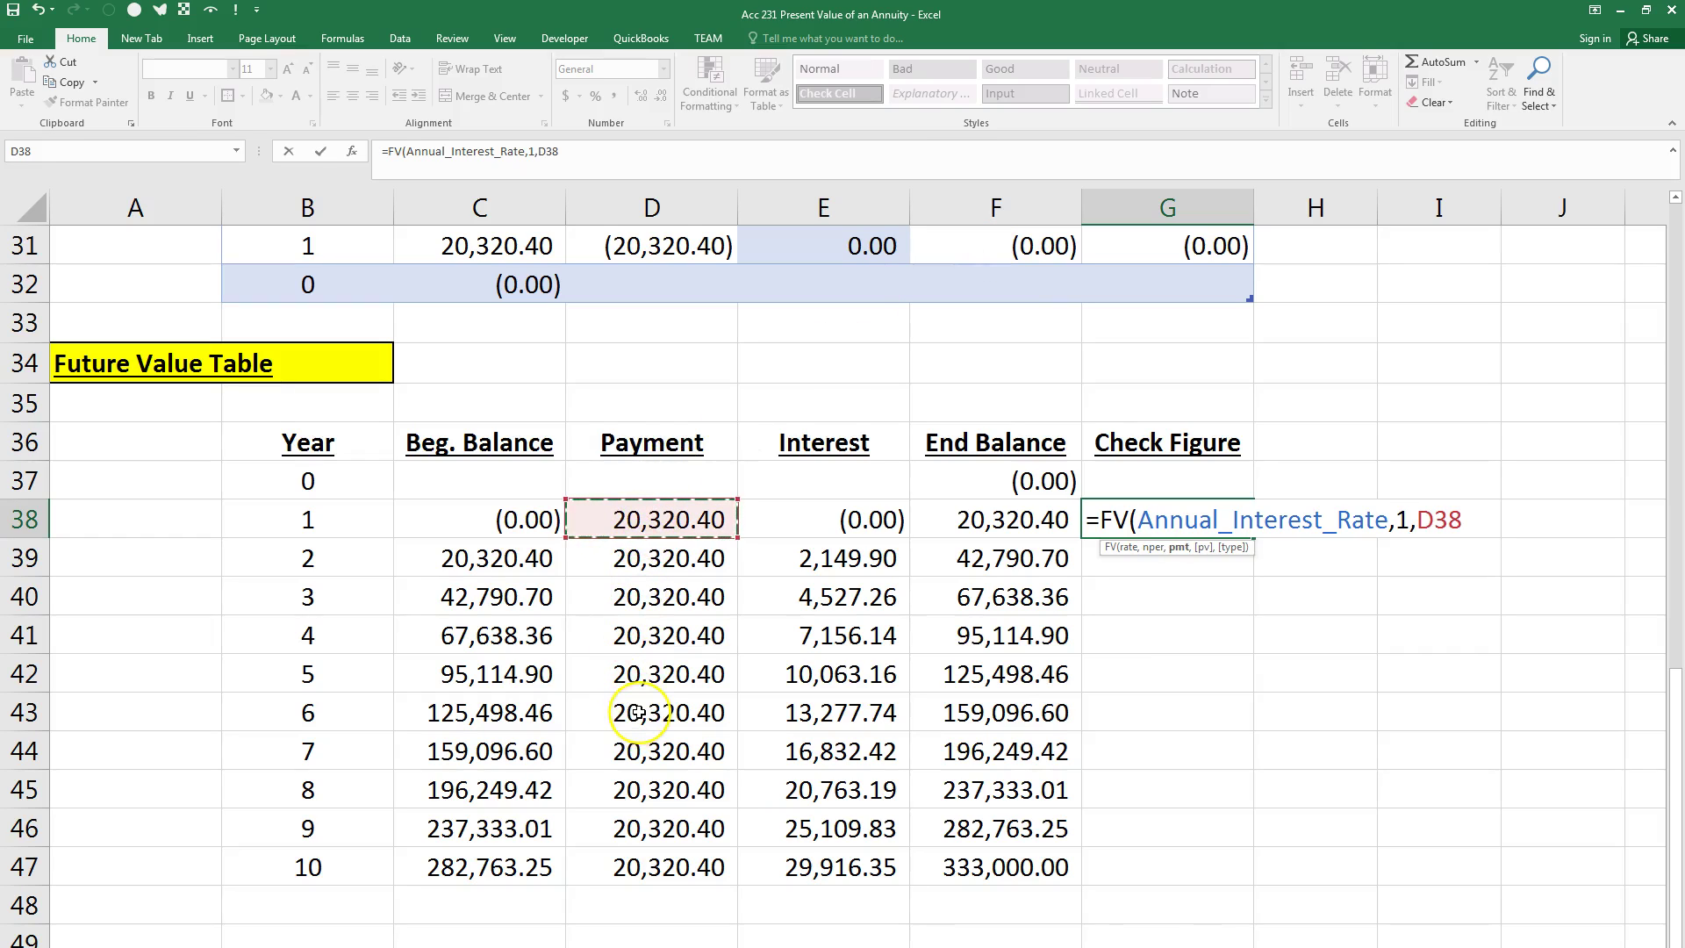
text(,)
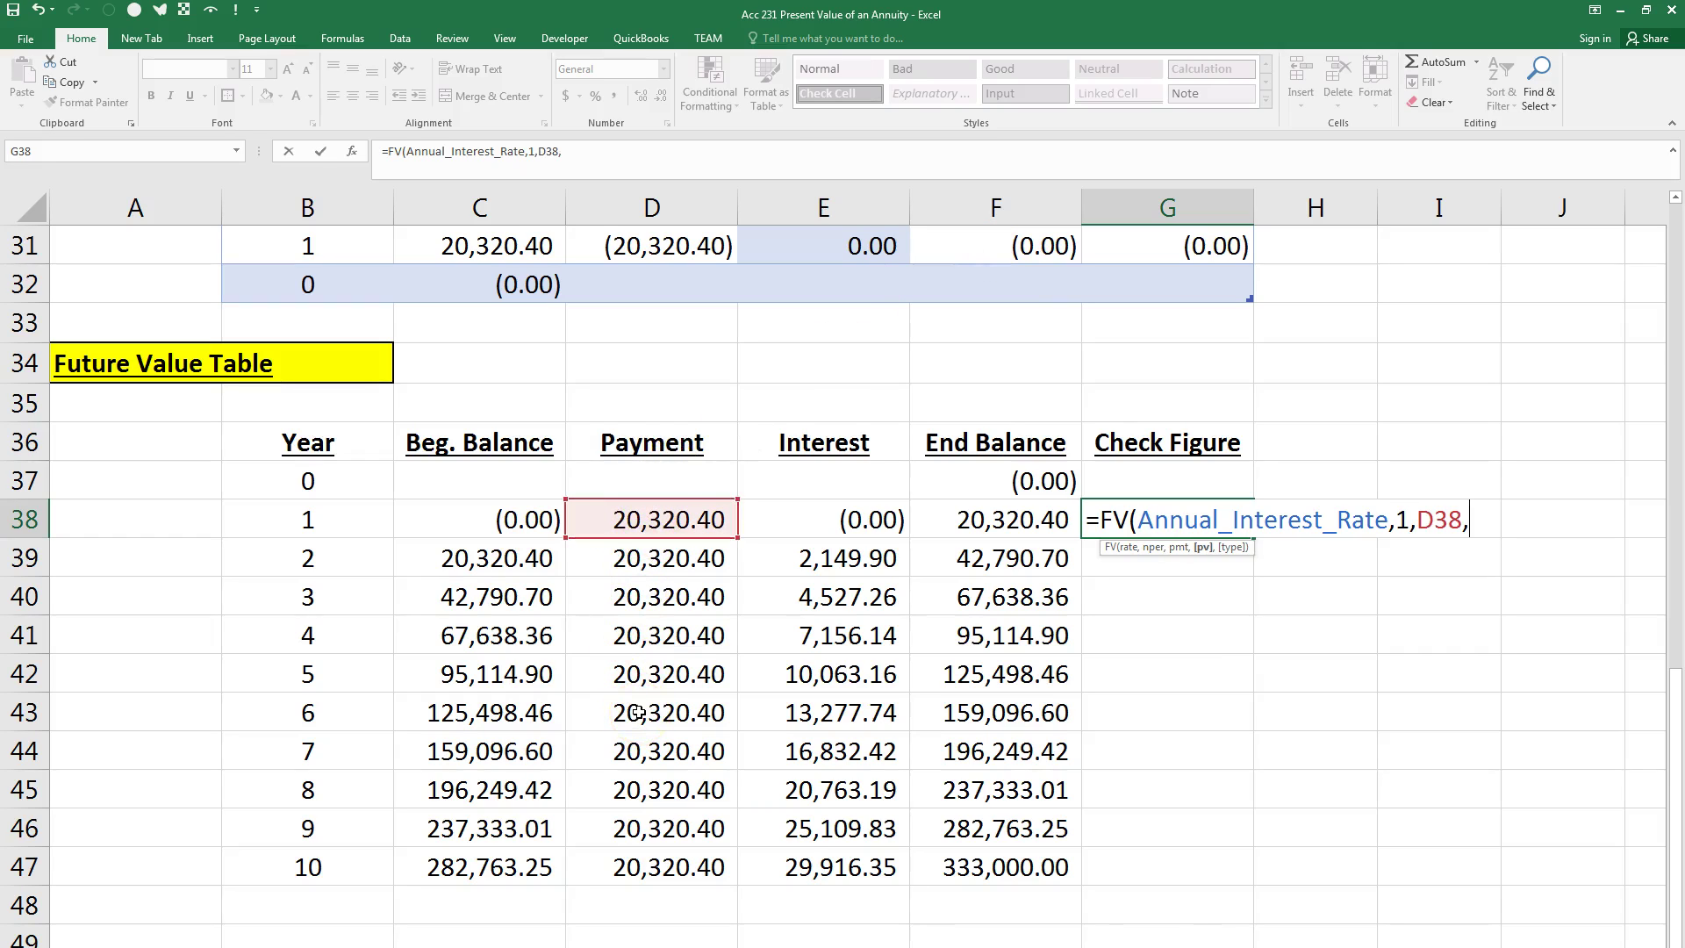
click(447, 523)
text(,)
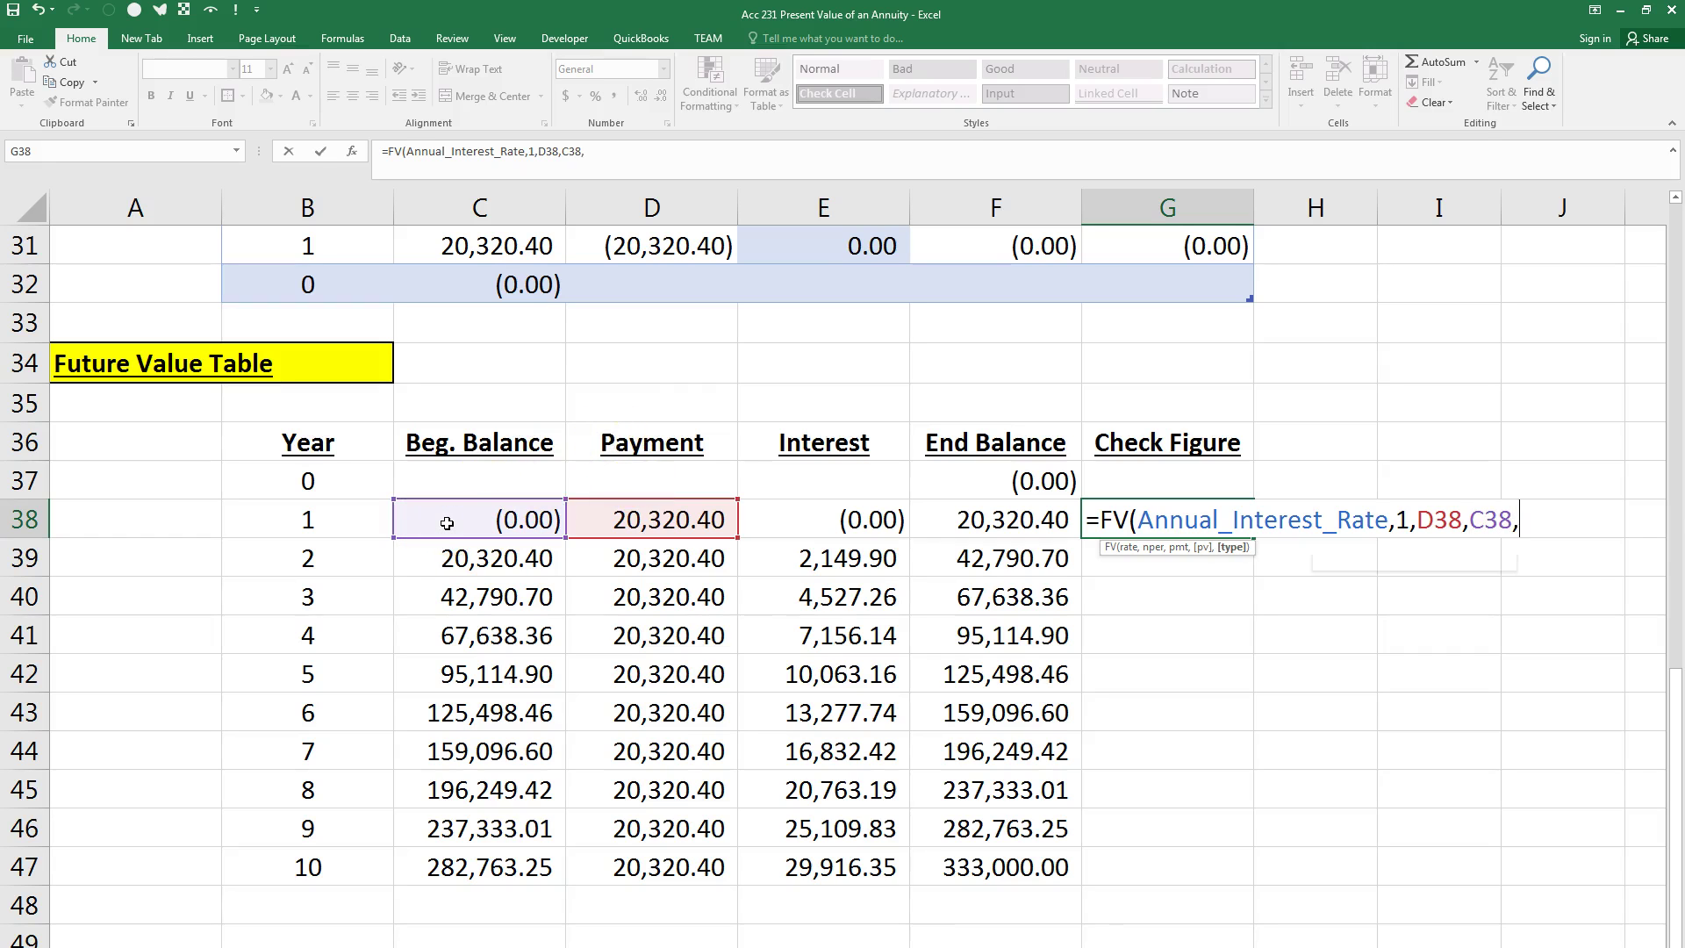
scroll(790, 256, up, 8)
click(824, 439)
scroll(965, 474, down, 7)
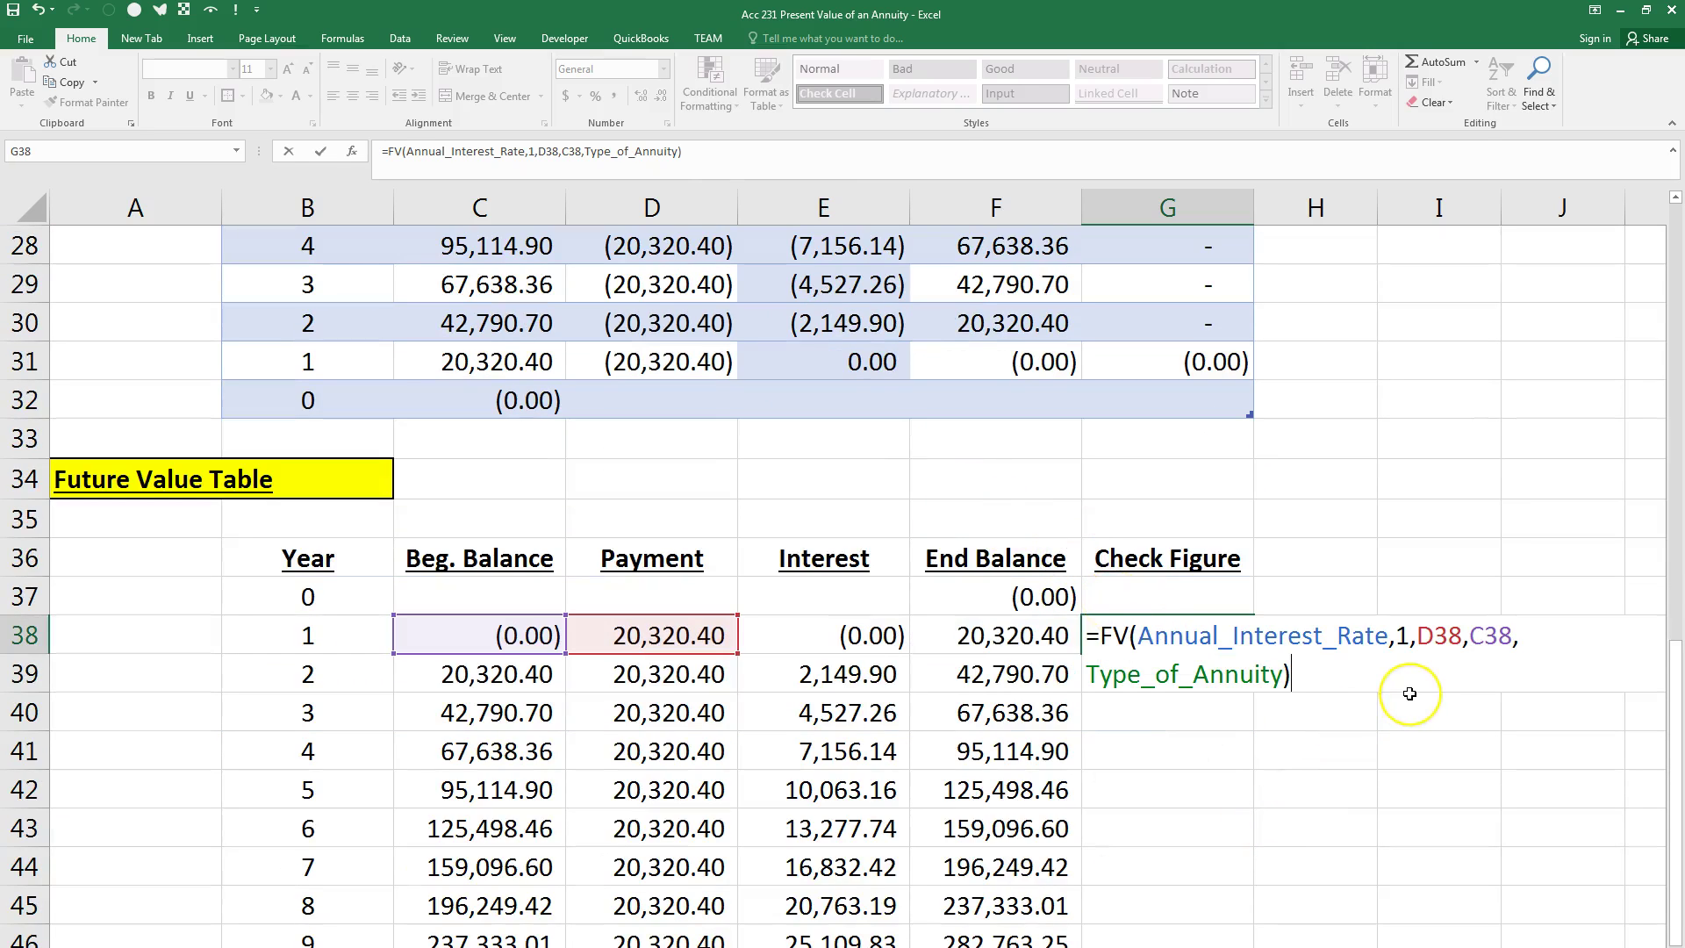
click(1000, 624)
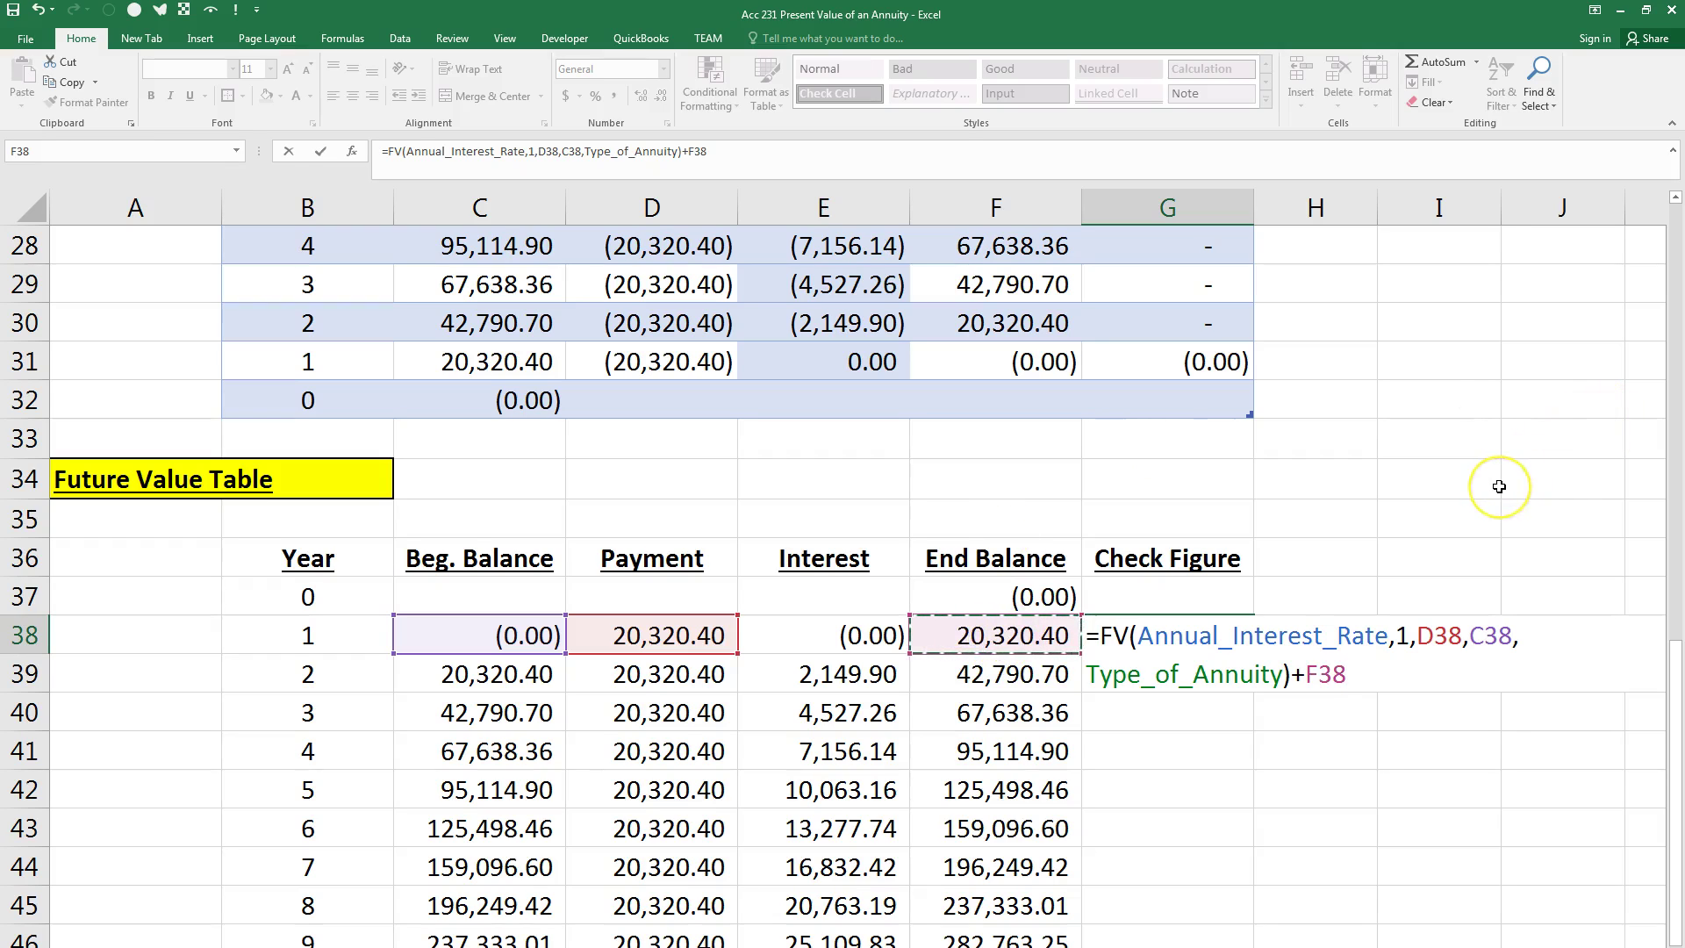
key(Return)
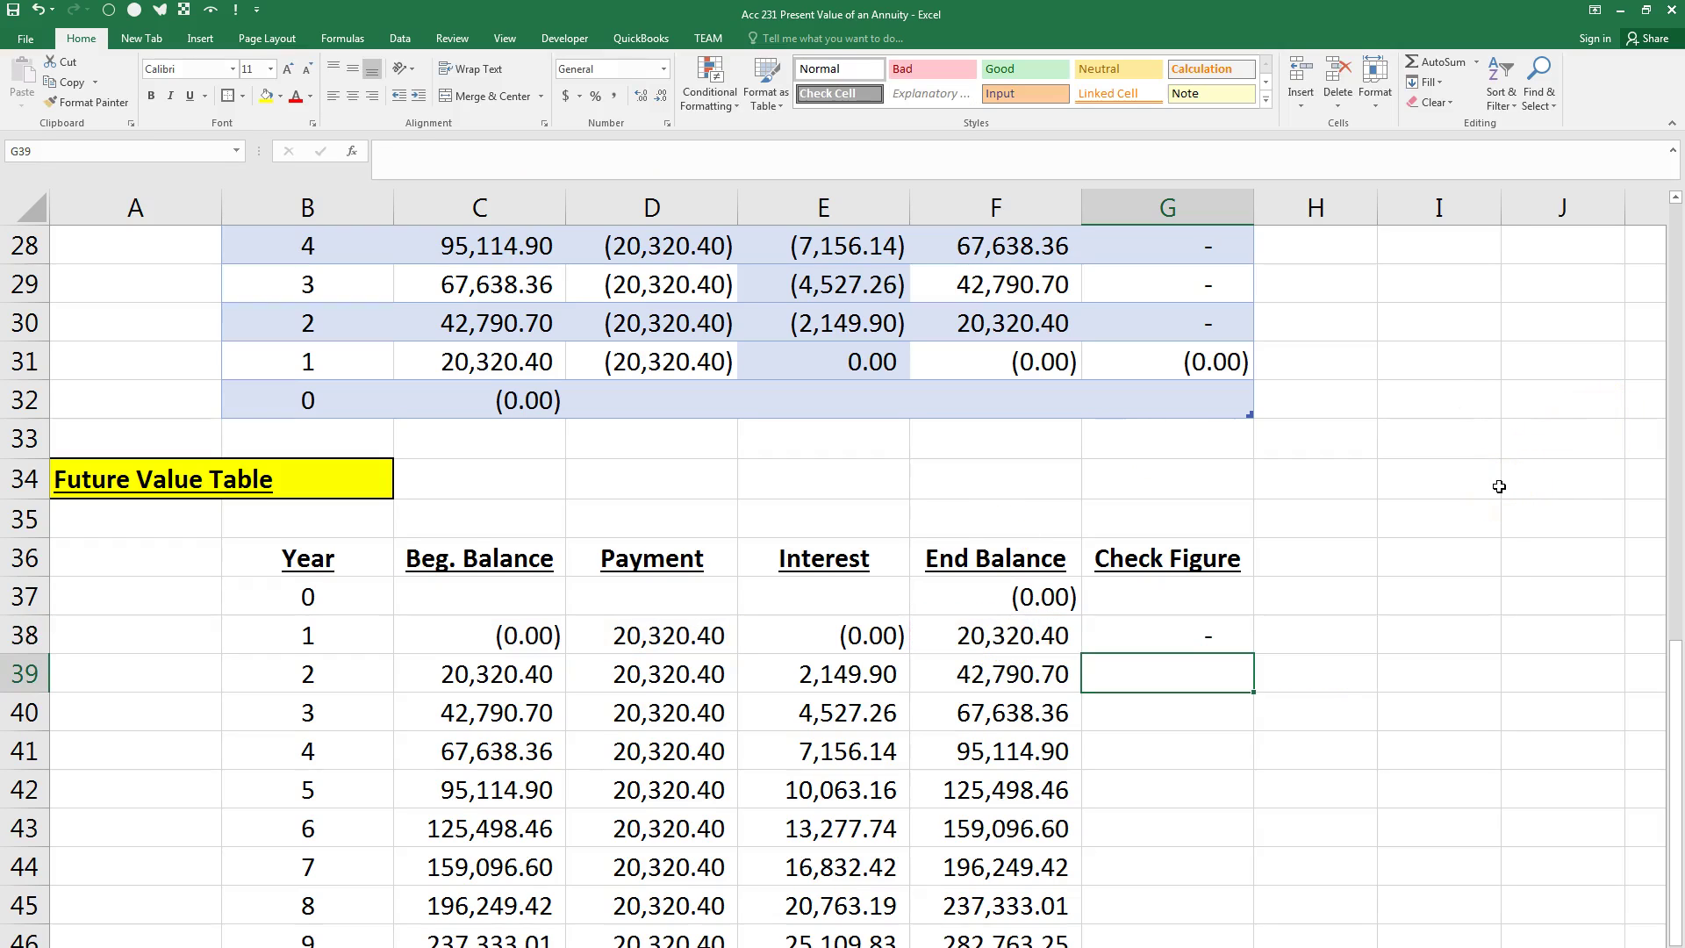
Step: Remove the +F38 term from the year 1 Check Figure formula in G38
click(1157, 639)
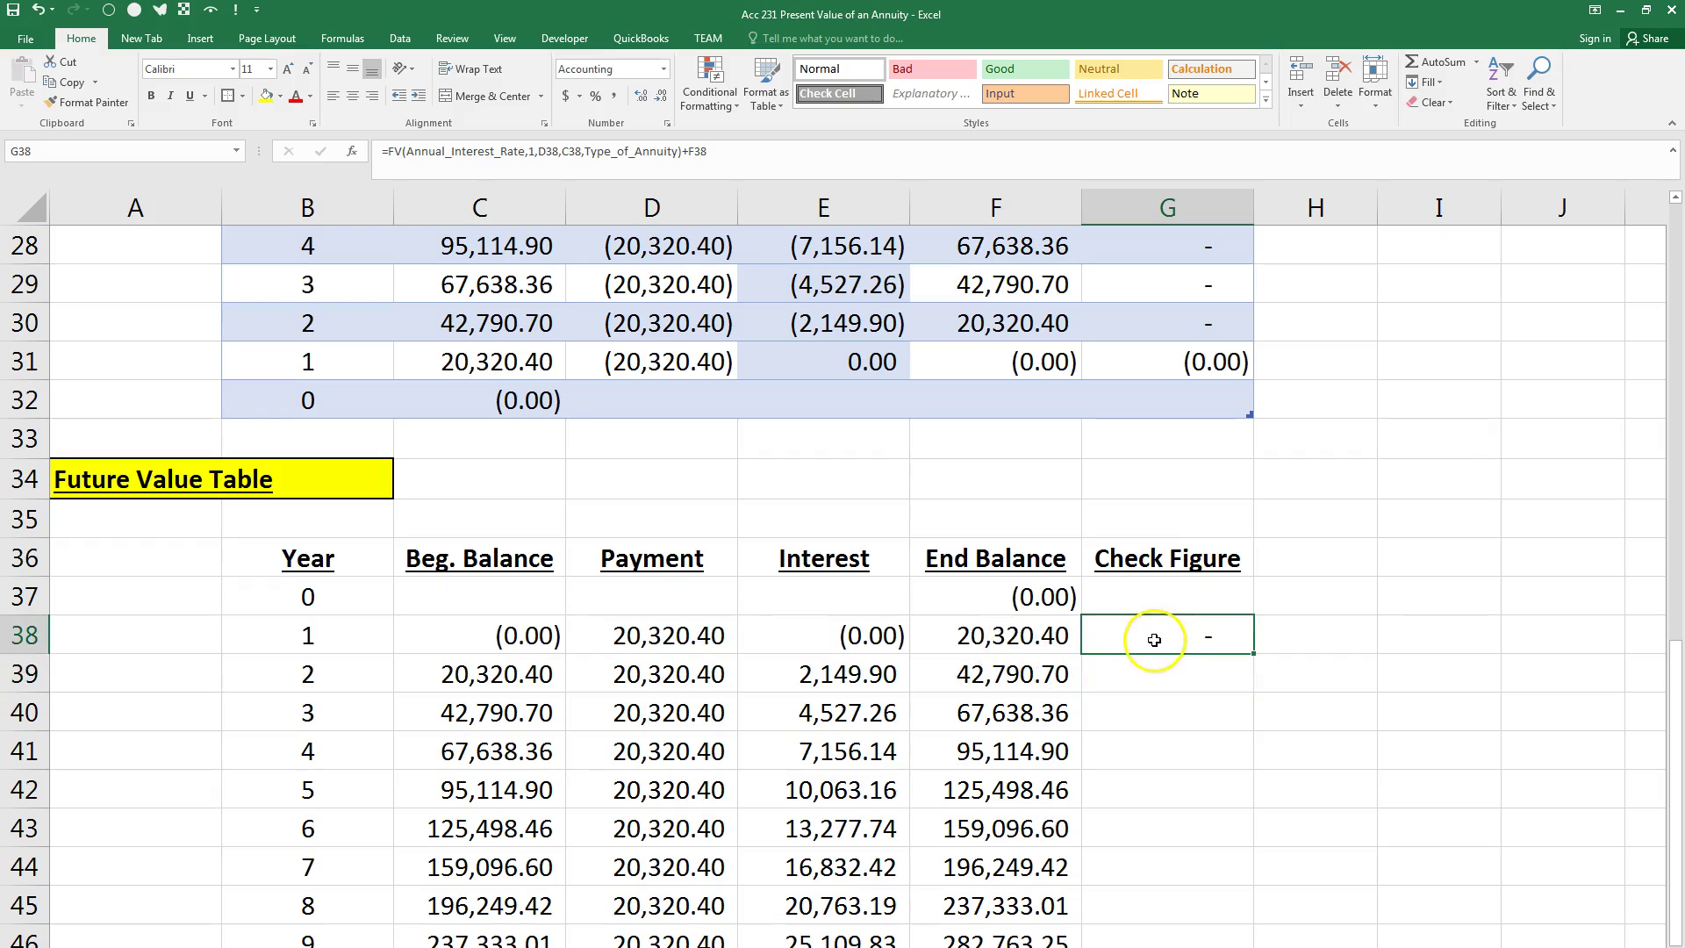
double_click(695, 153)
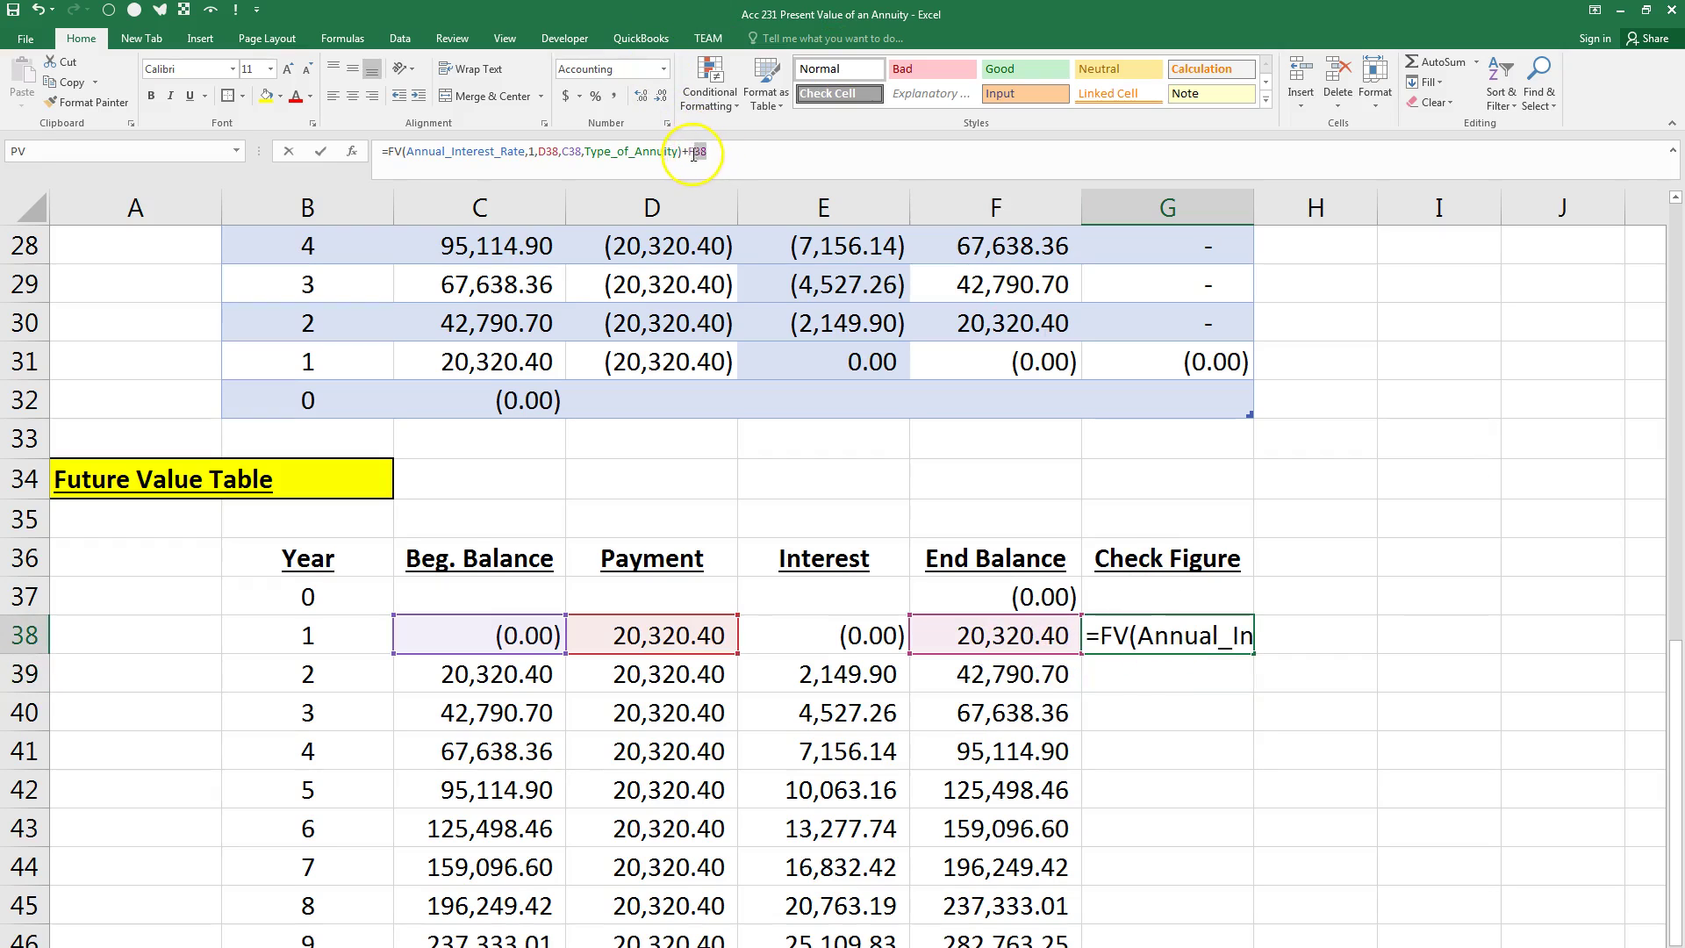
key(Delete)
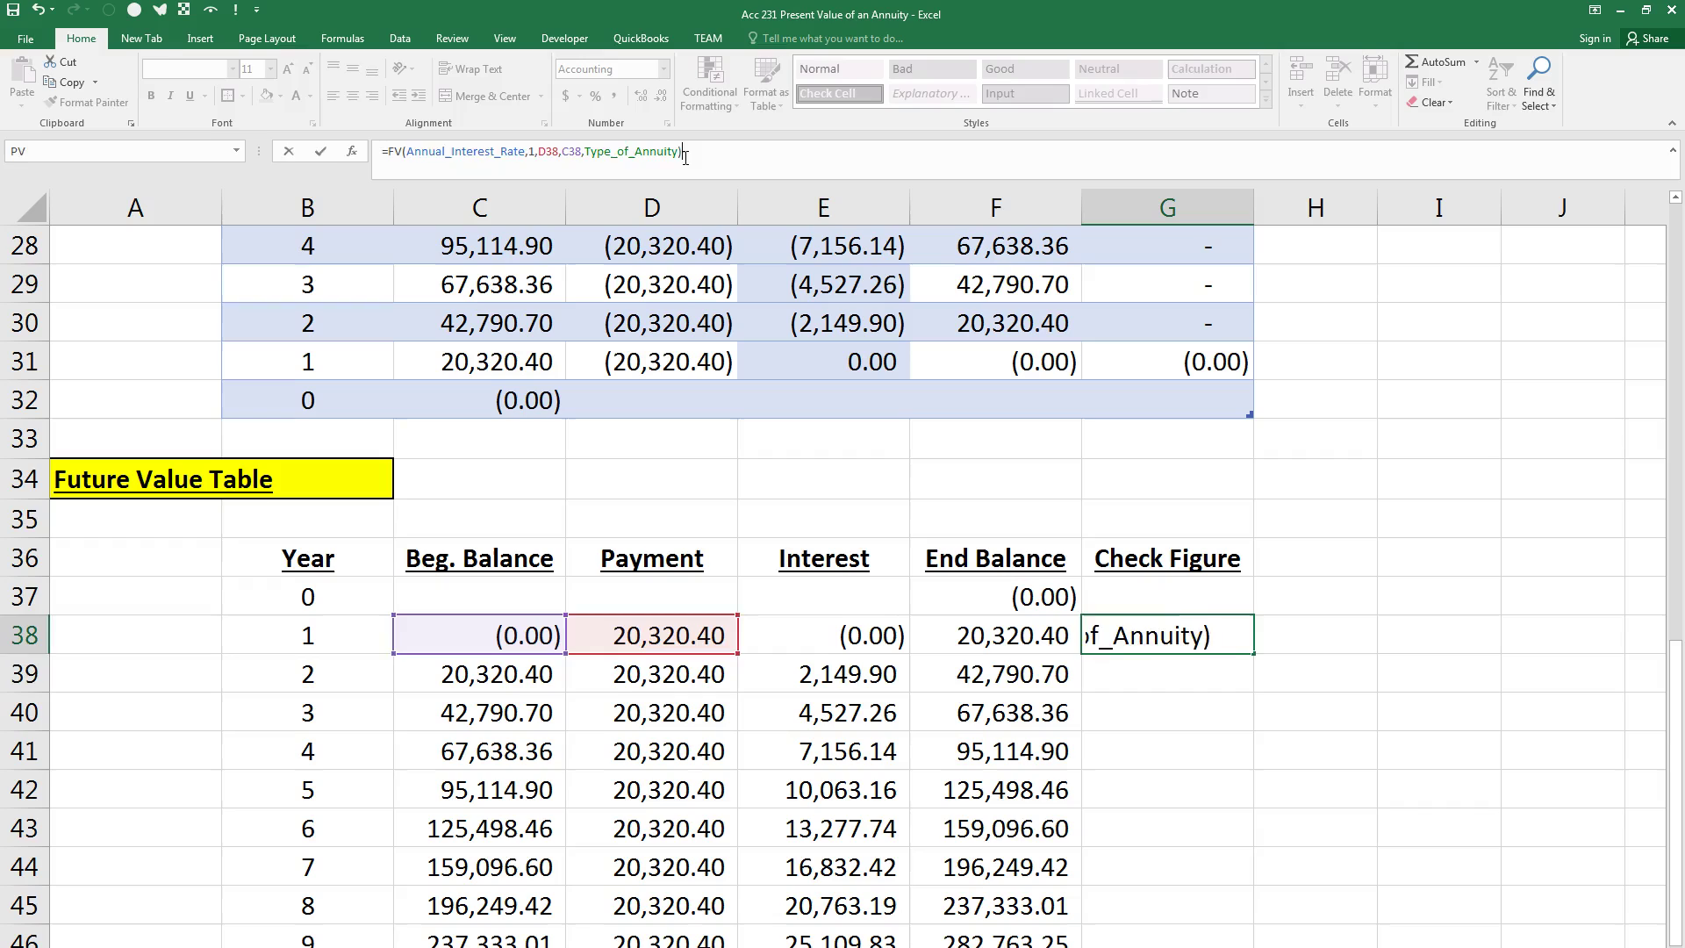
key(Return)
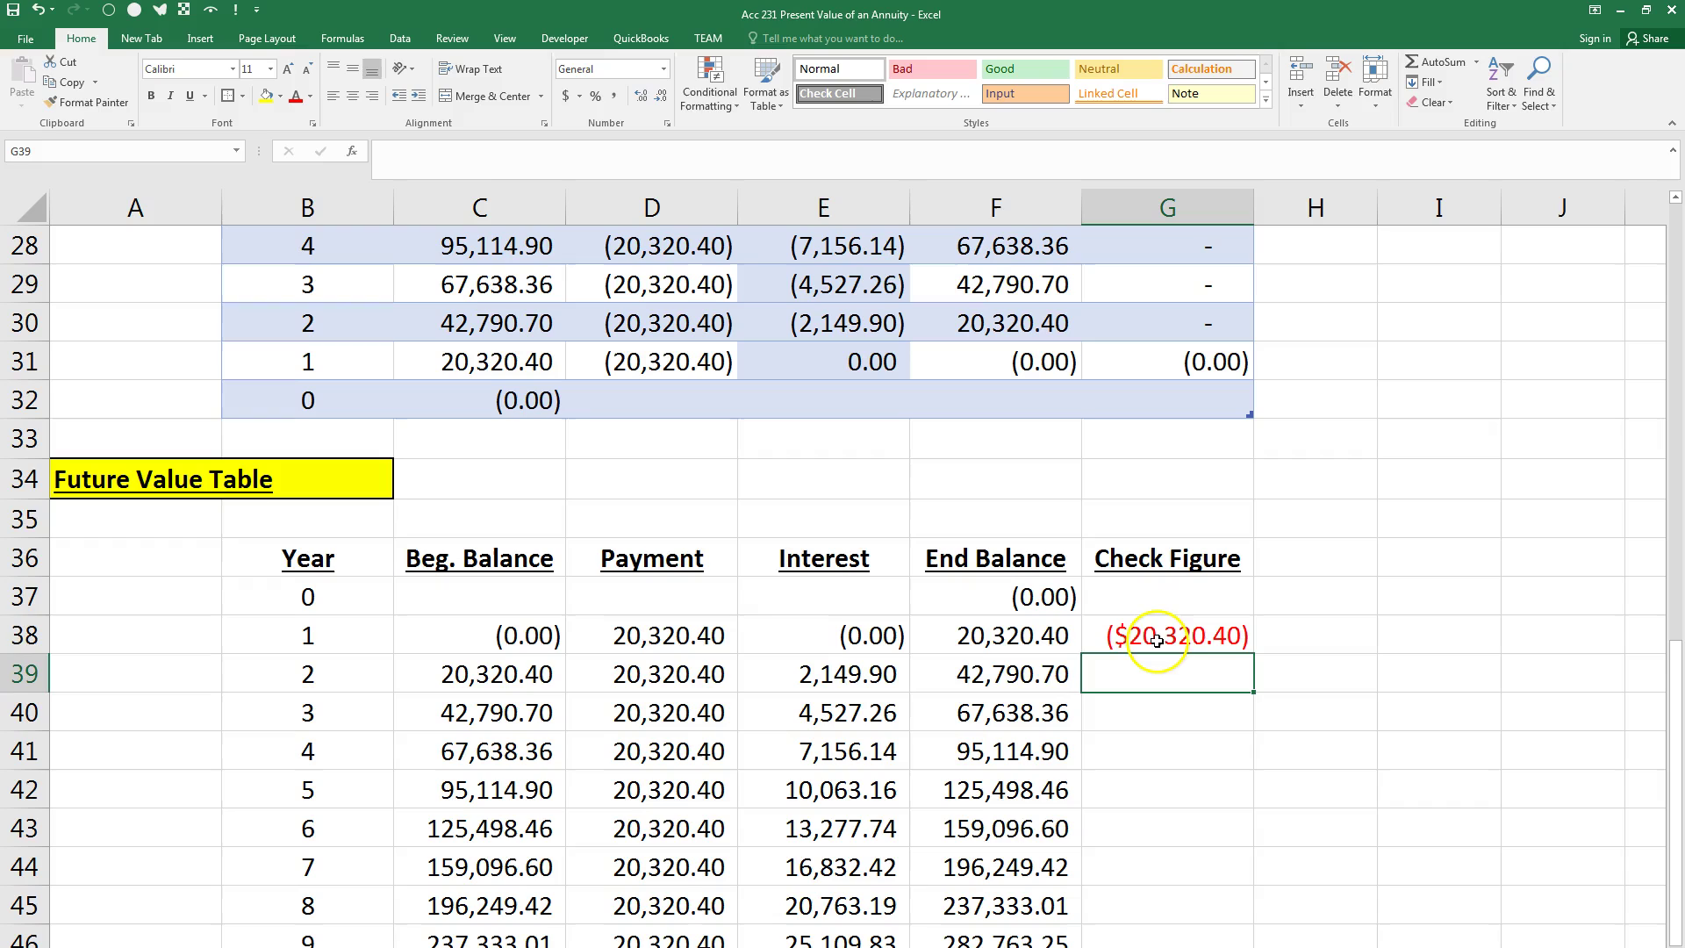
Step: Add +F38 back to the end of the FV formula in G38
click(1131, 638)
click(727, 153)
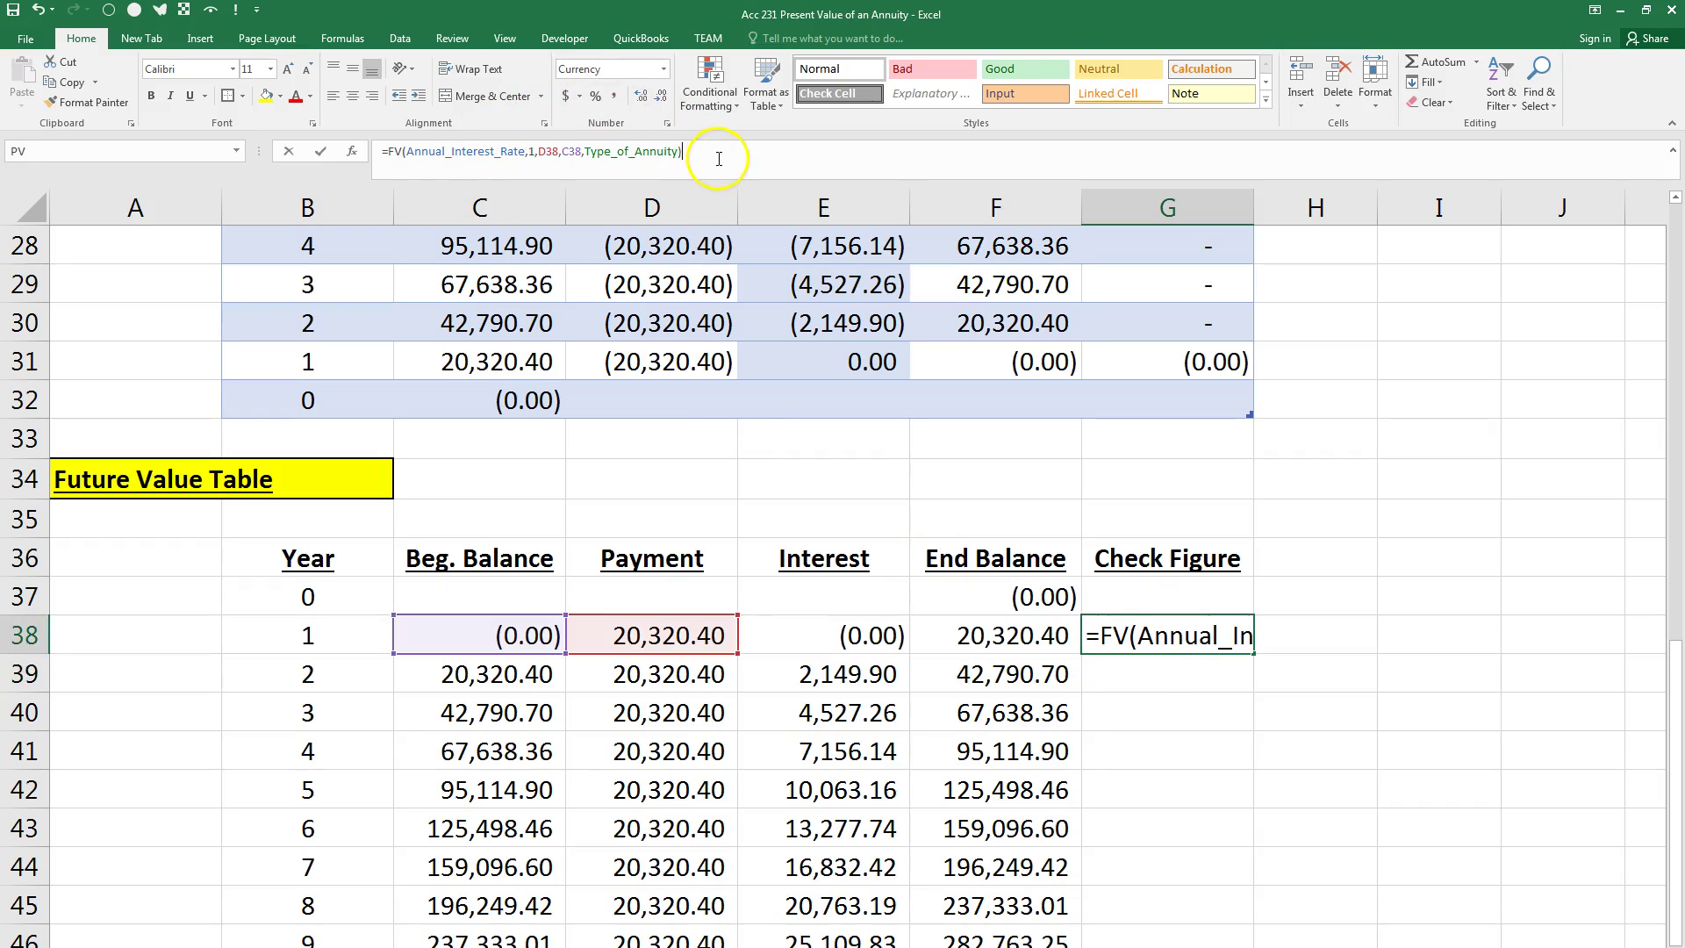
text(+)
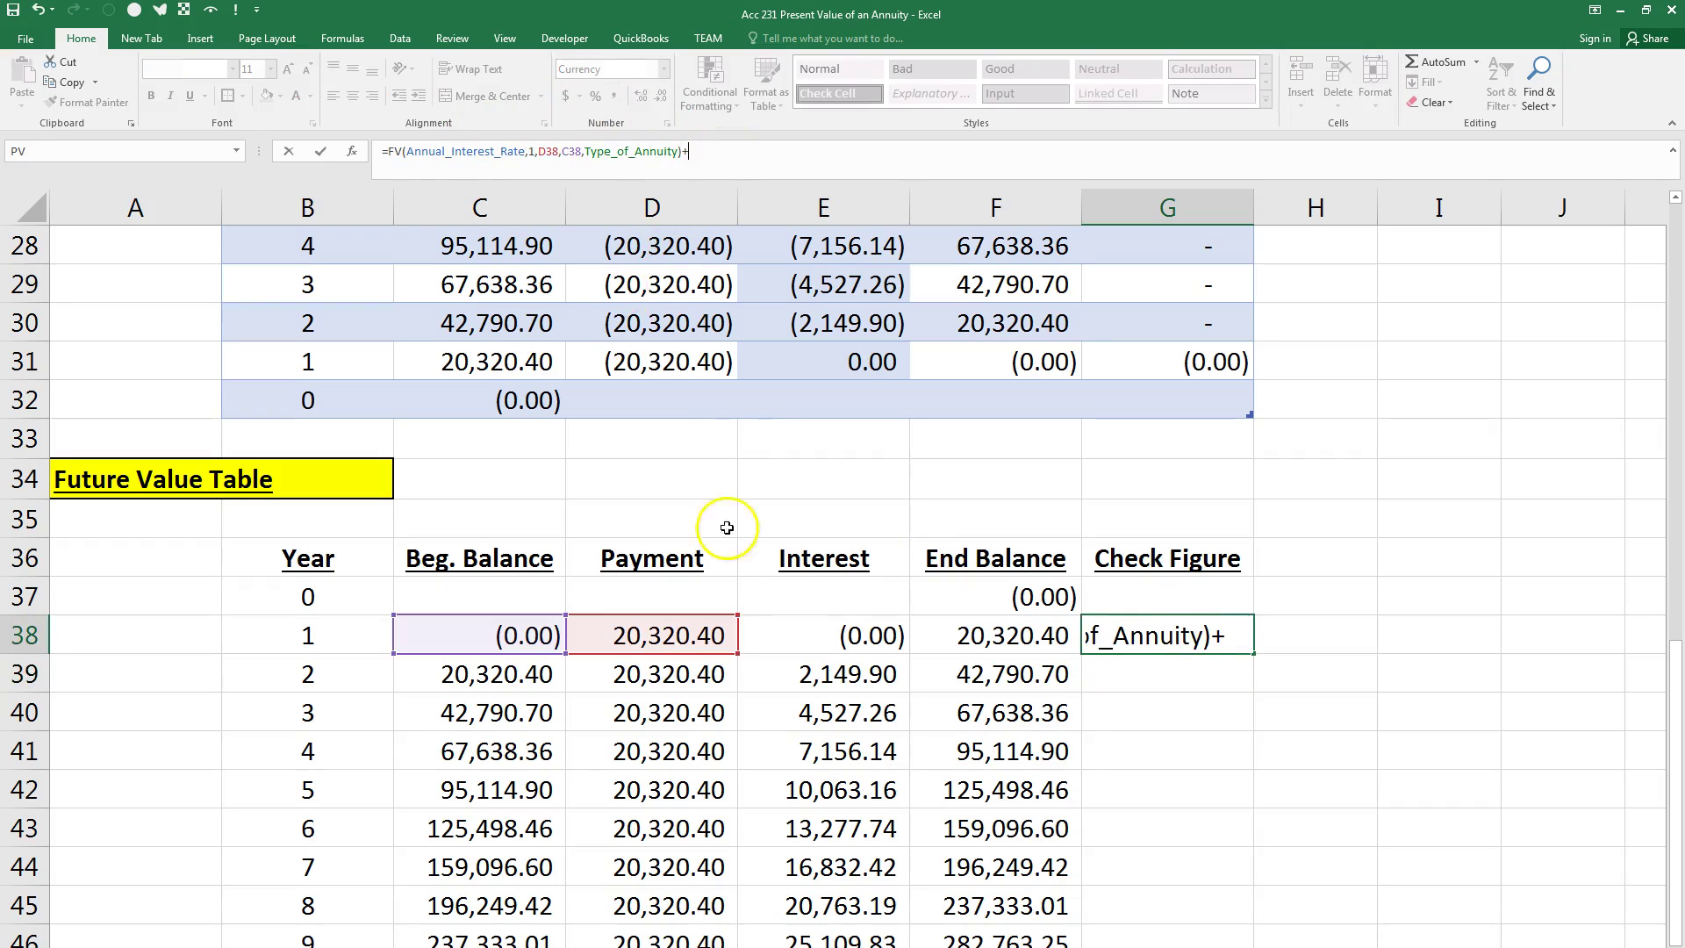
click(990, 636)
key(Return)
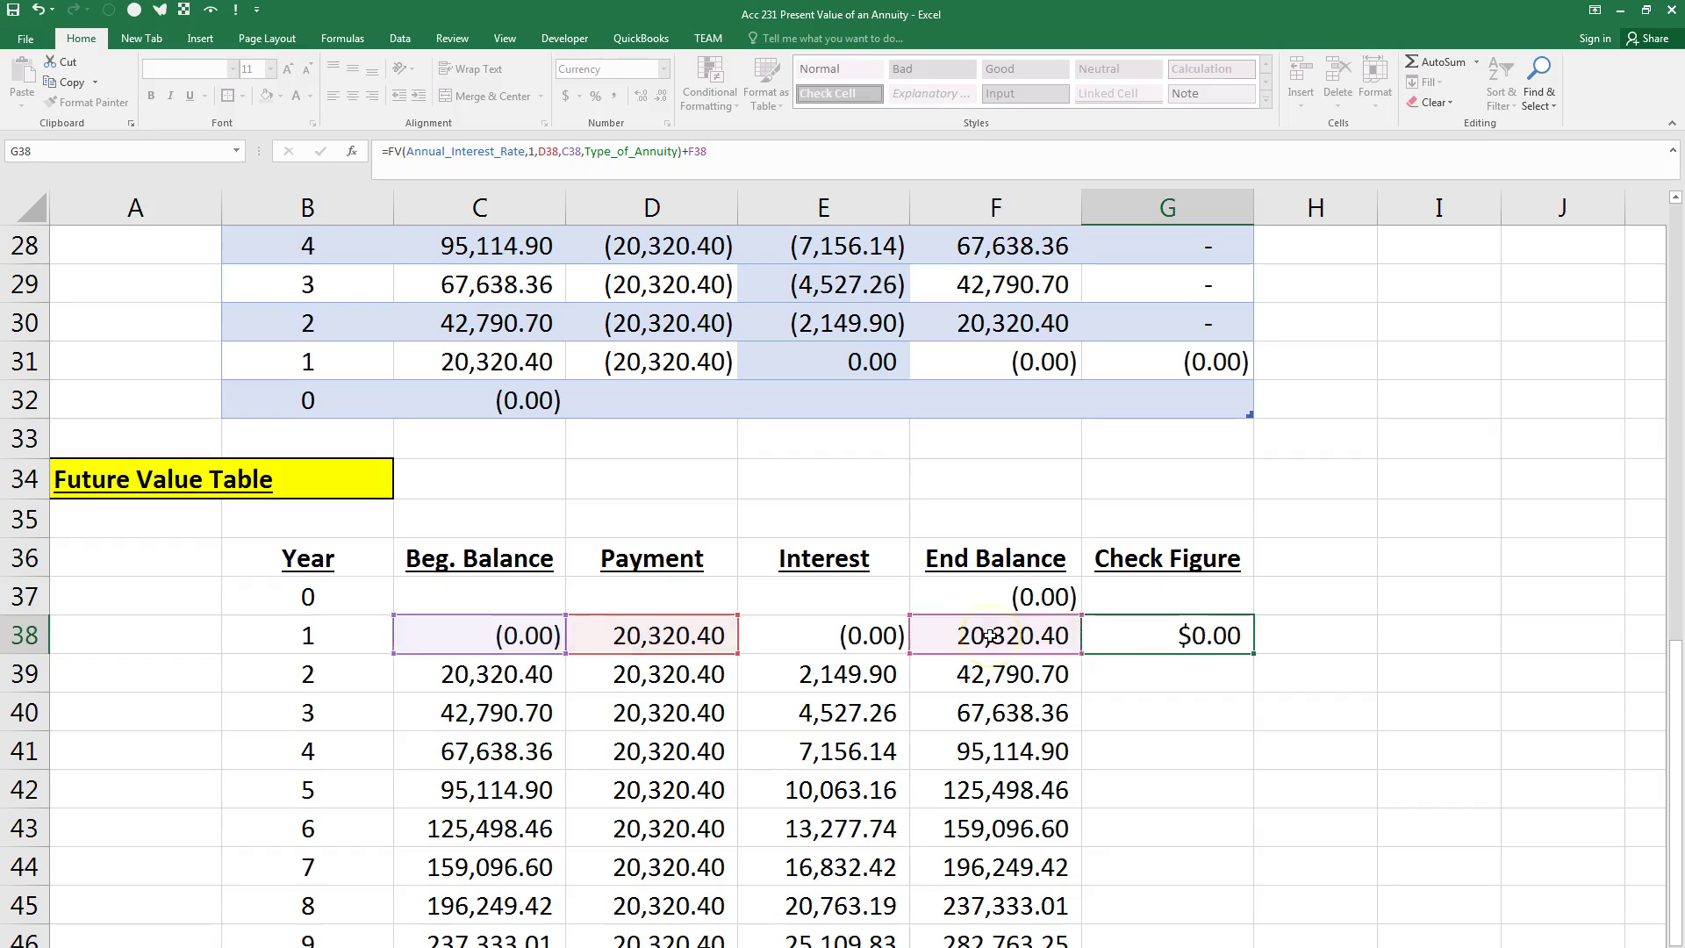
Step: Format the year 1 Check Figure in G38 in comma style and fill it down through year 10
click(1189, 635)
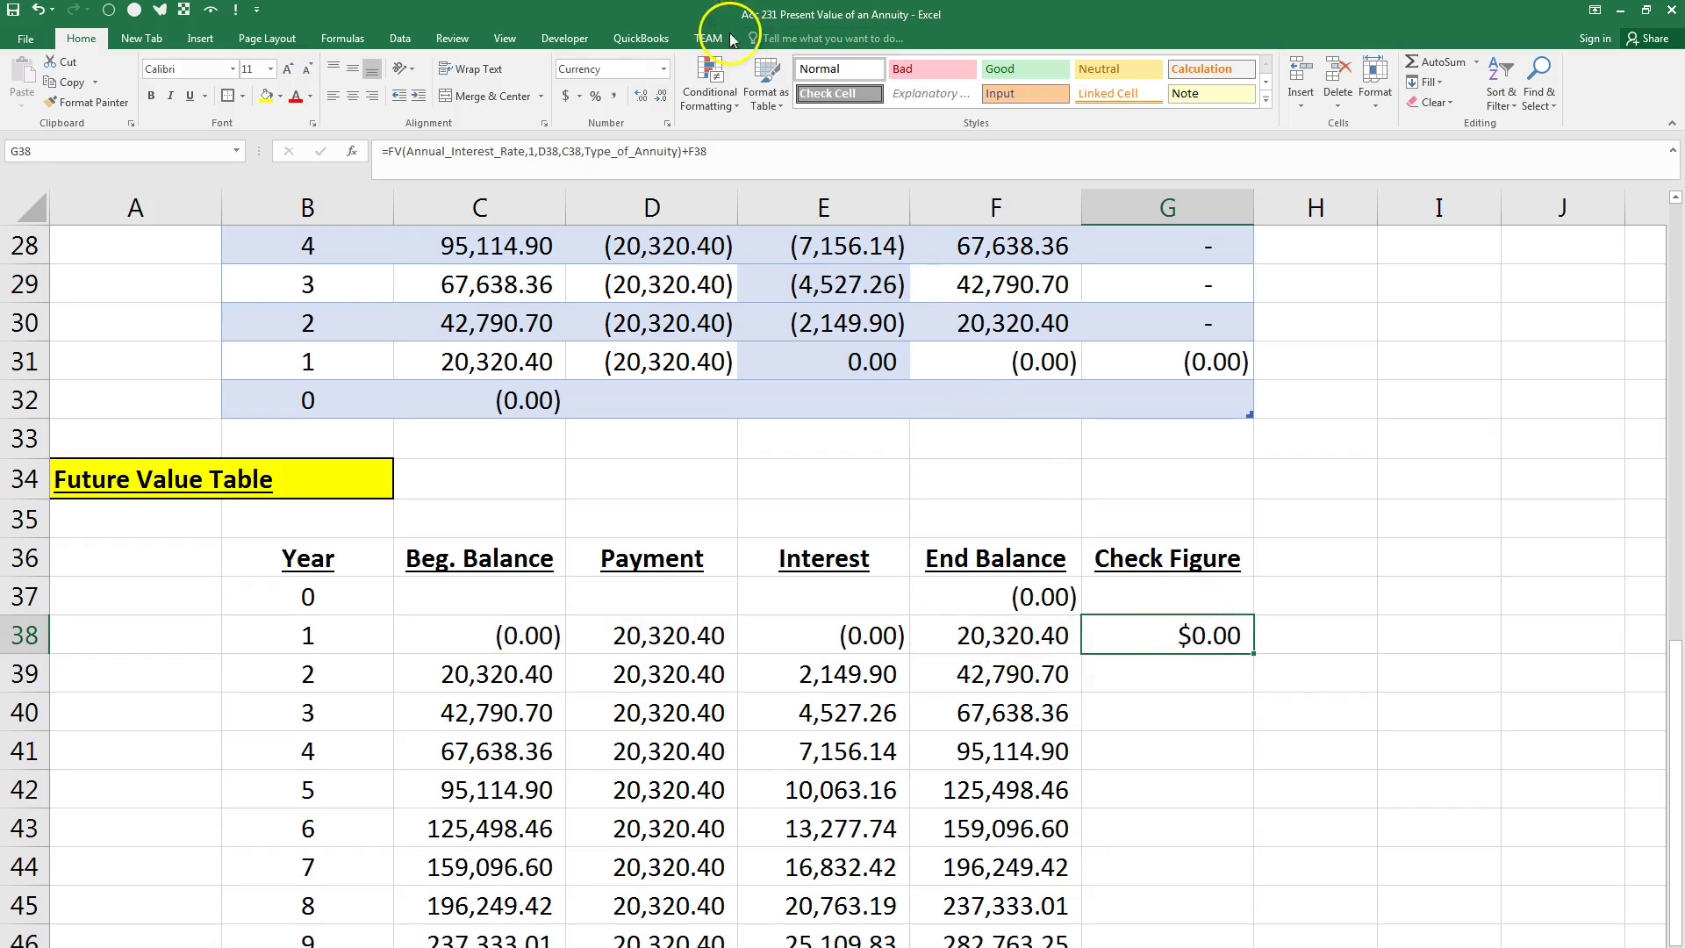
click(614, 95)
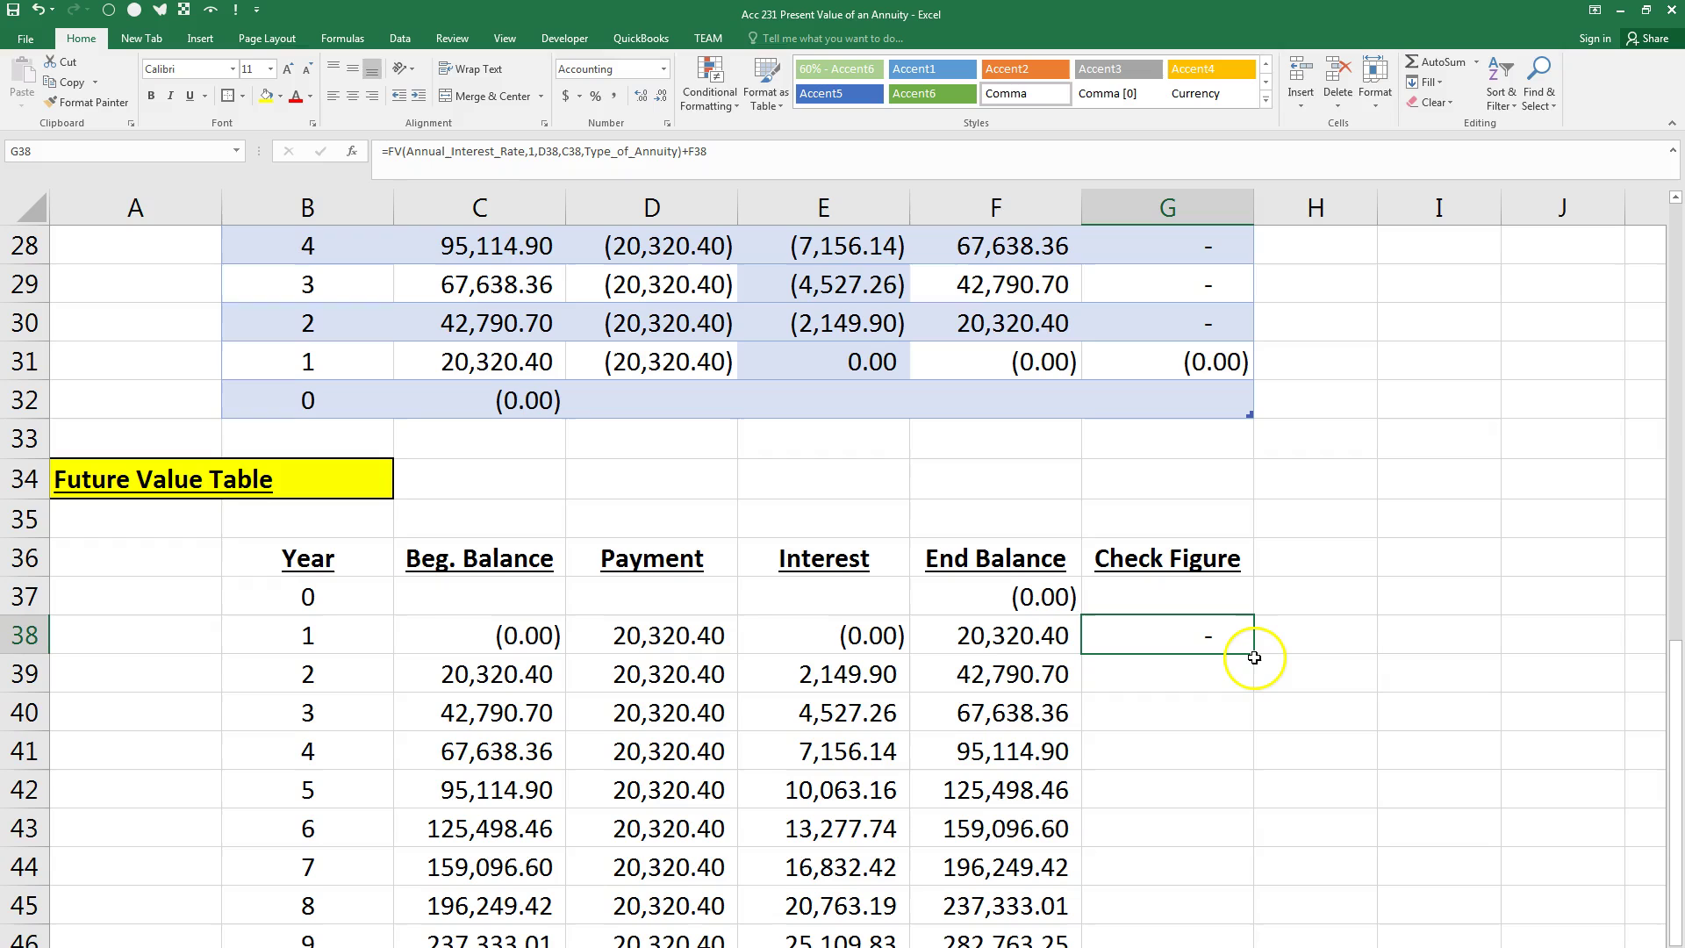
drag(1255, 656, 1212, 666)
scroll(1211, 667, up, 1)
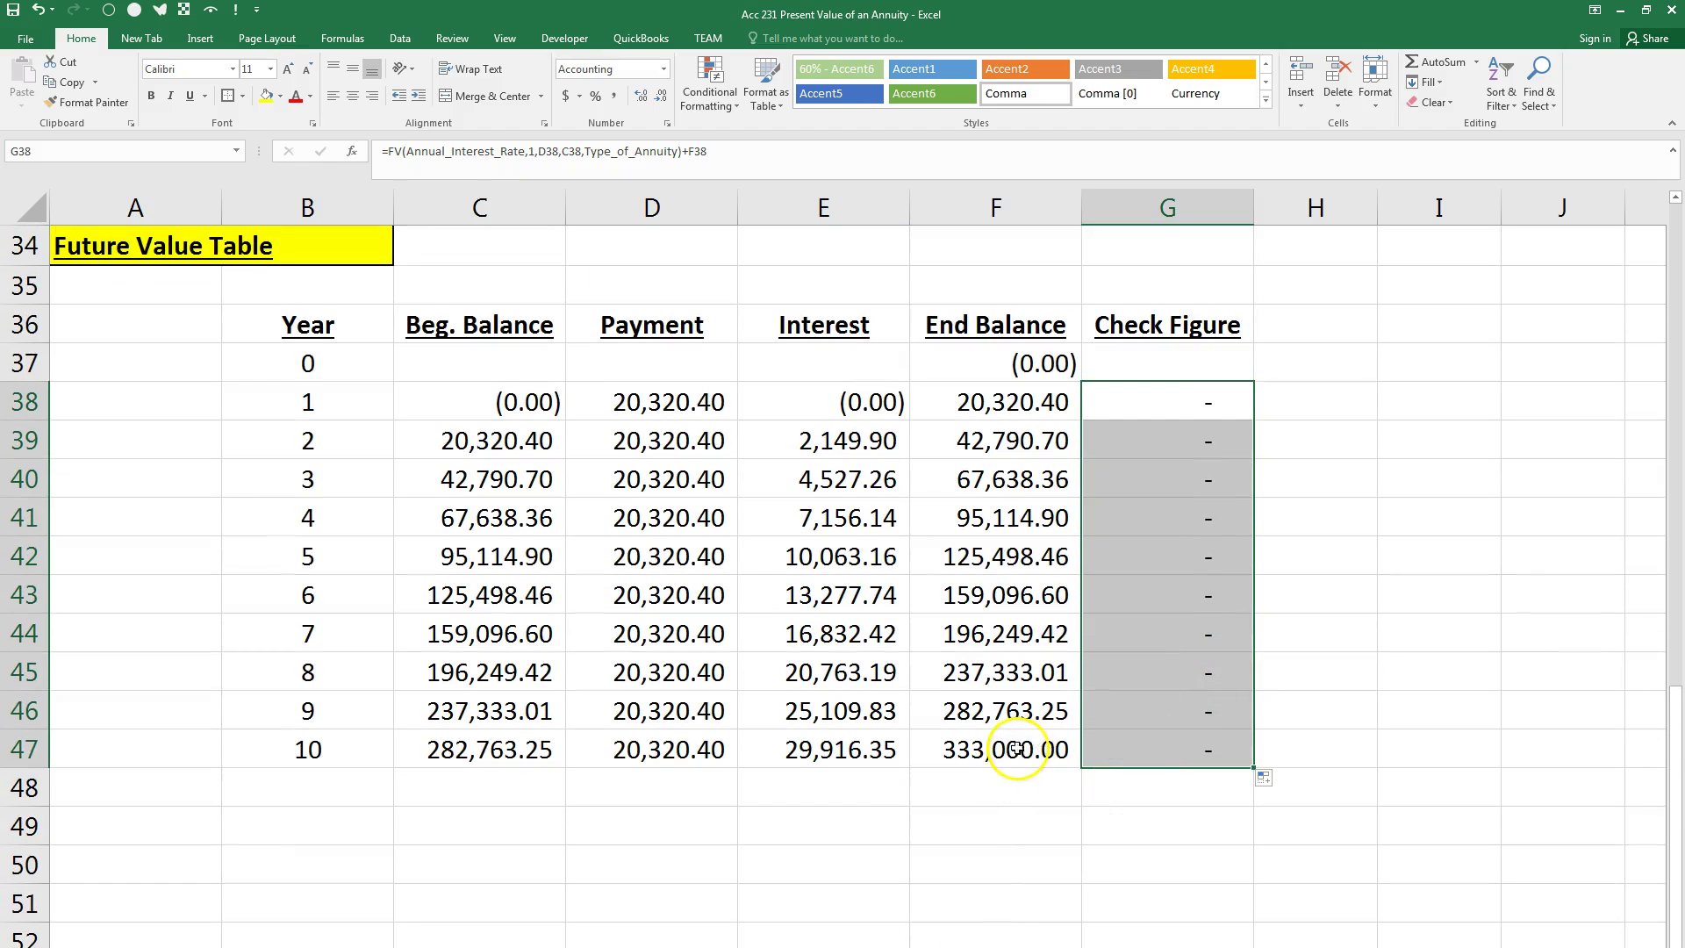
Step: Format B36:G47 as a table with headers, using the green style in the second row of the Medium group
drag(286, 320, 1185, 755)
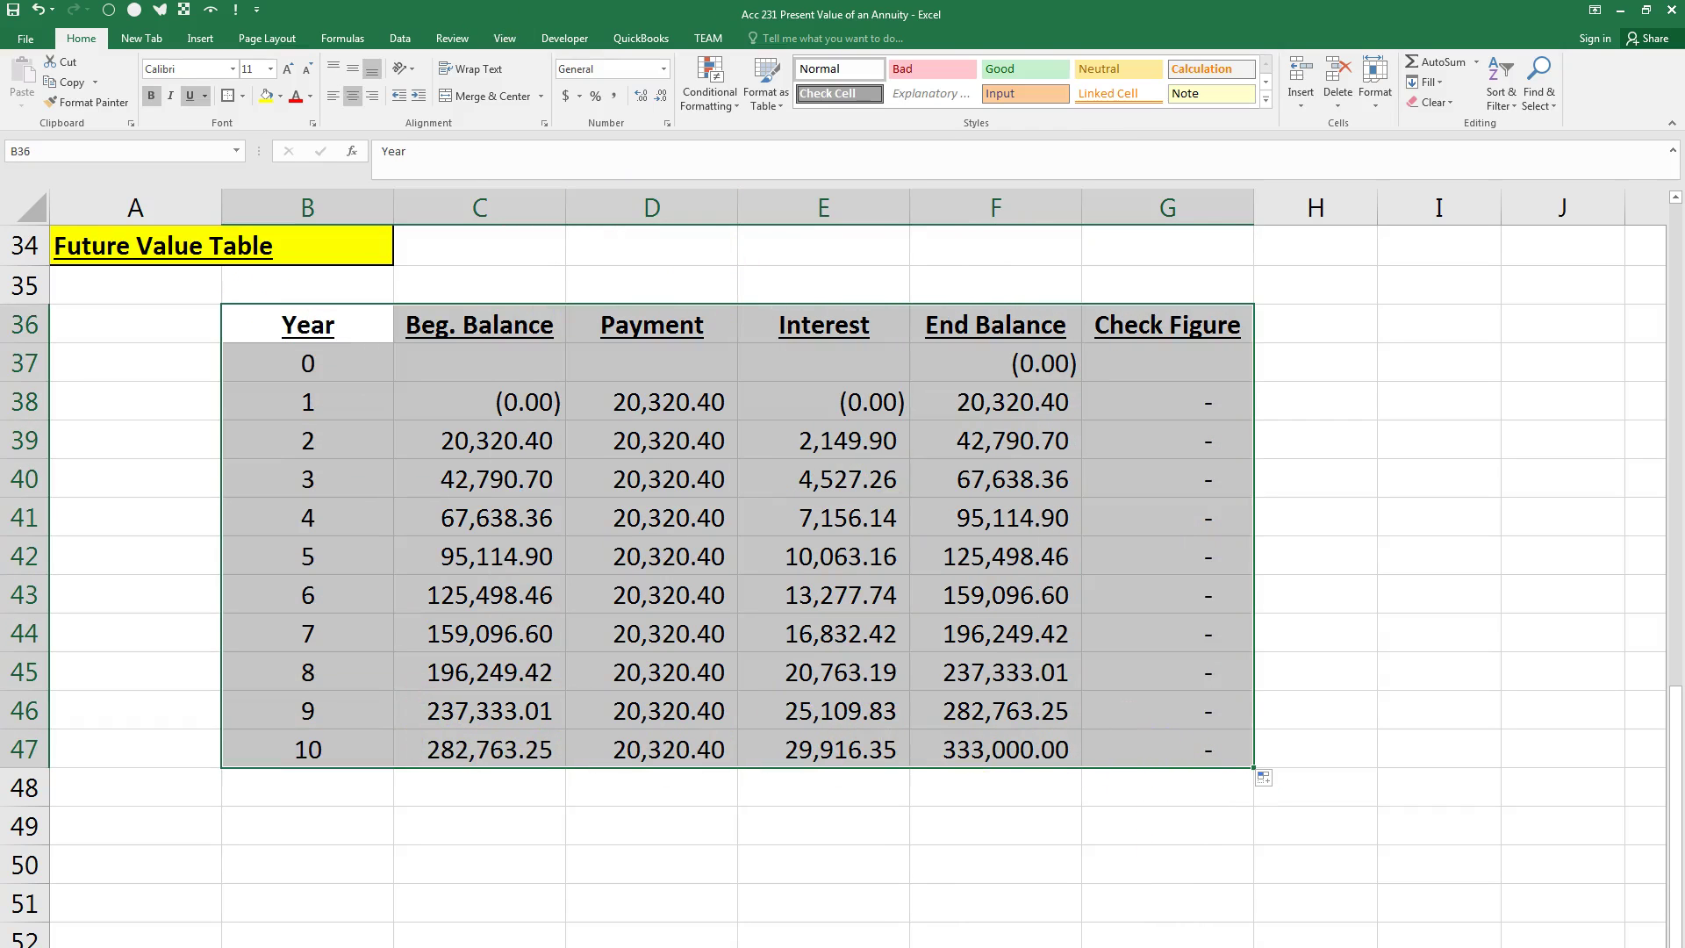
click(766, 87)
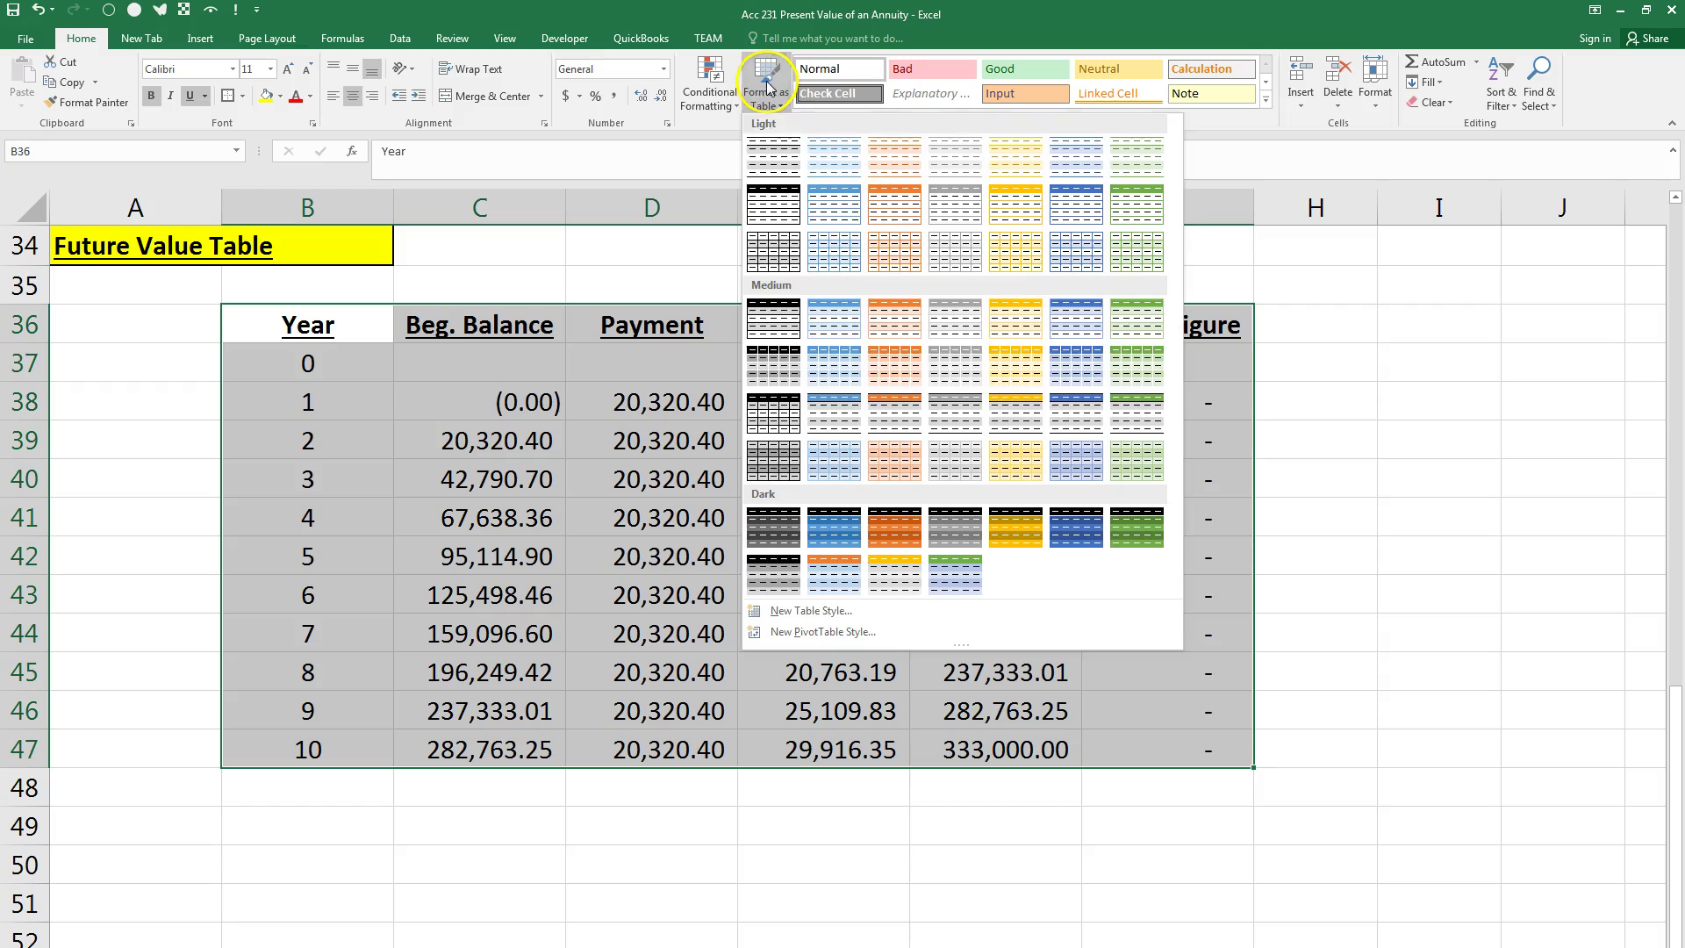
click(1148, 365)
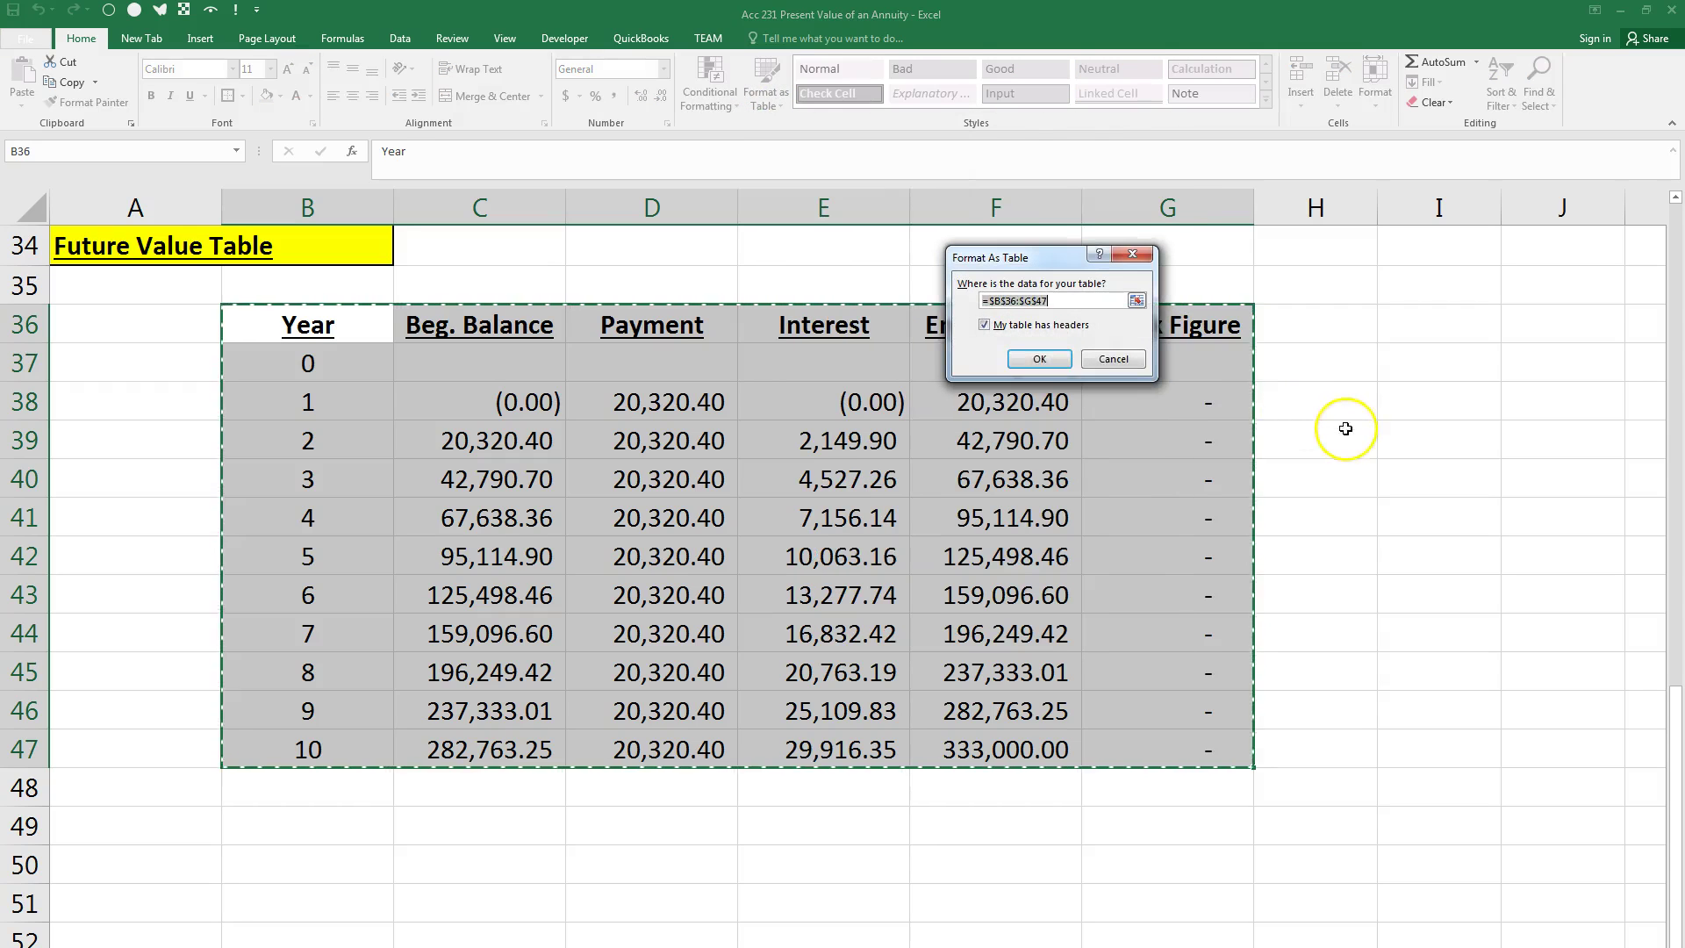
click(1040, 359)
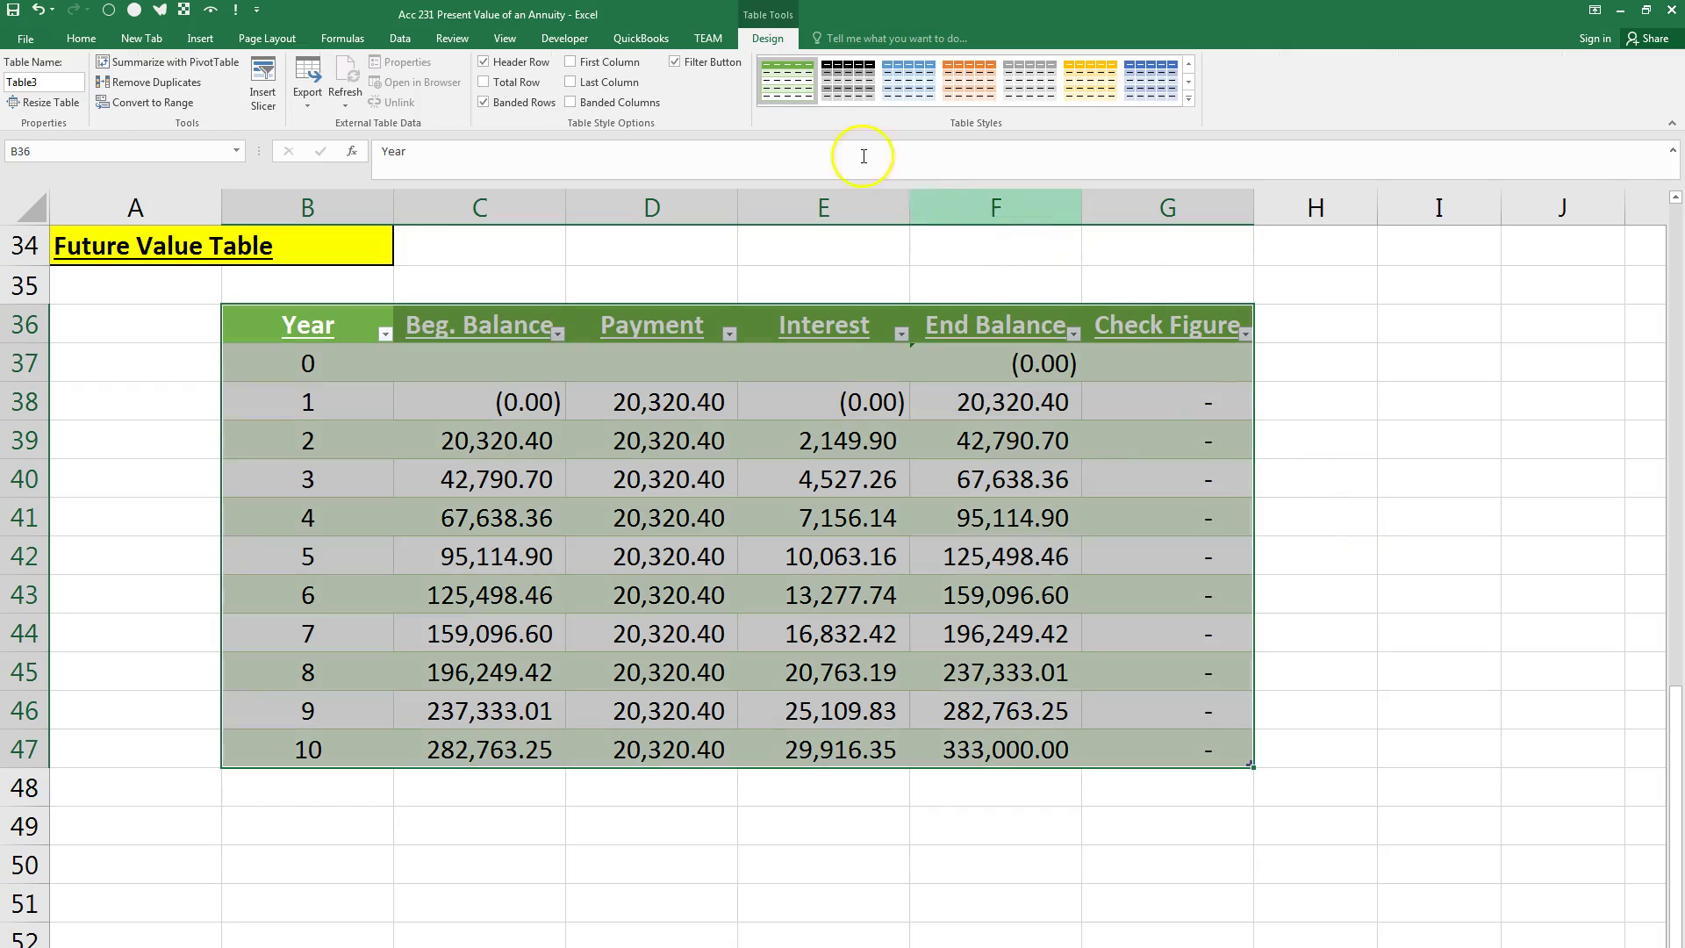
click(80, 37)
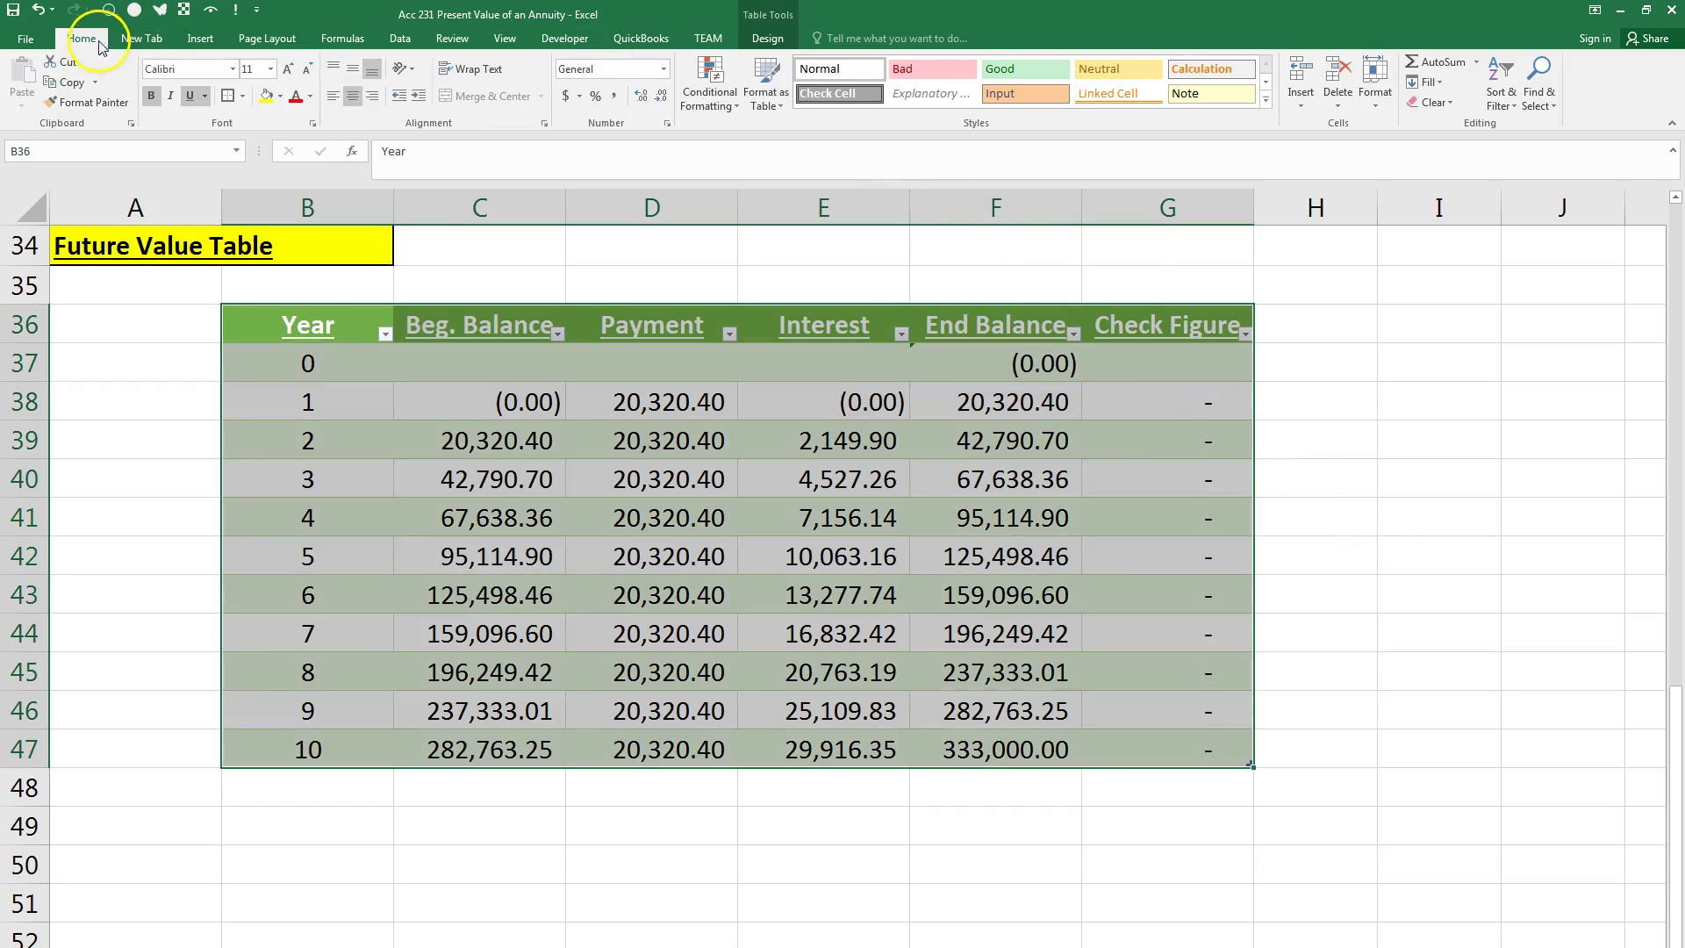
Step: Apply the green table style in the first row of the Medium group to the Future Value Table
click(775, 102)
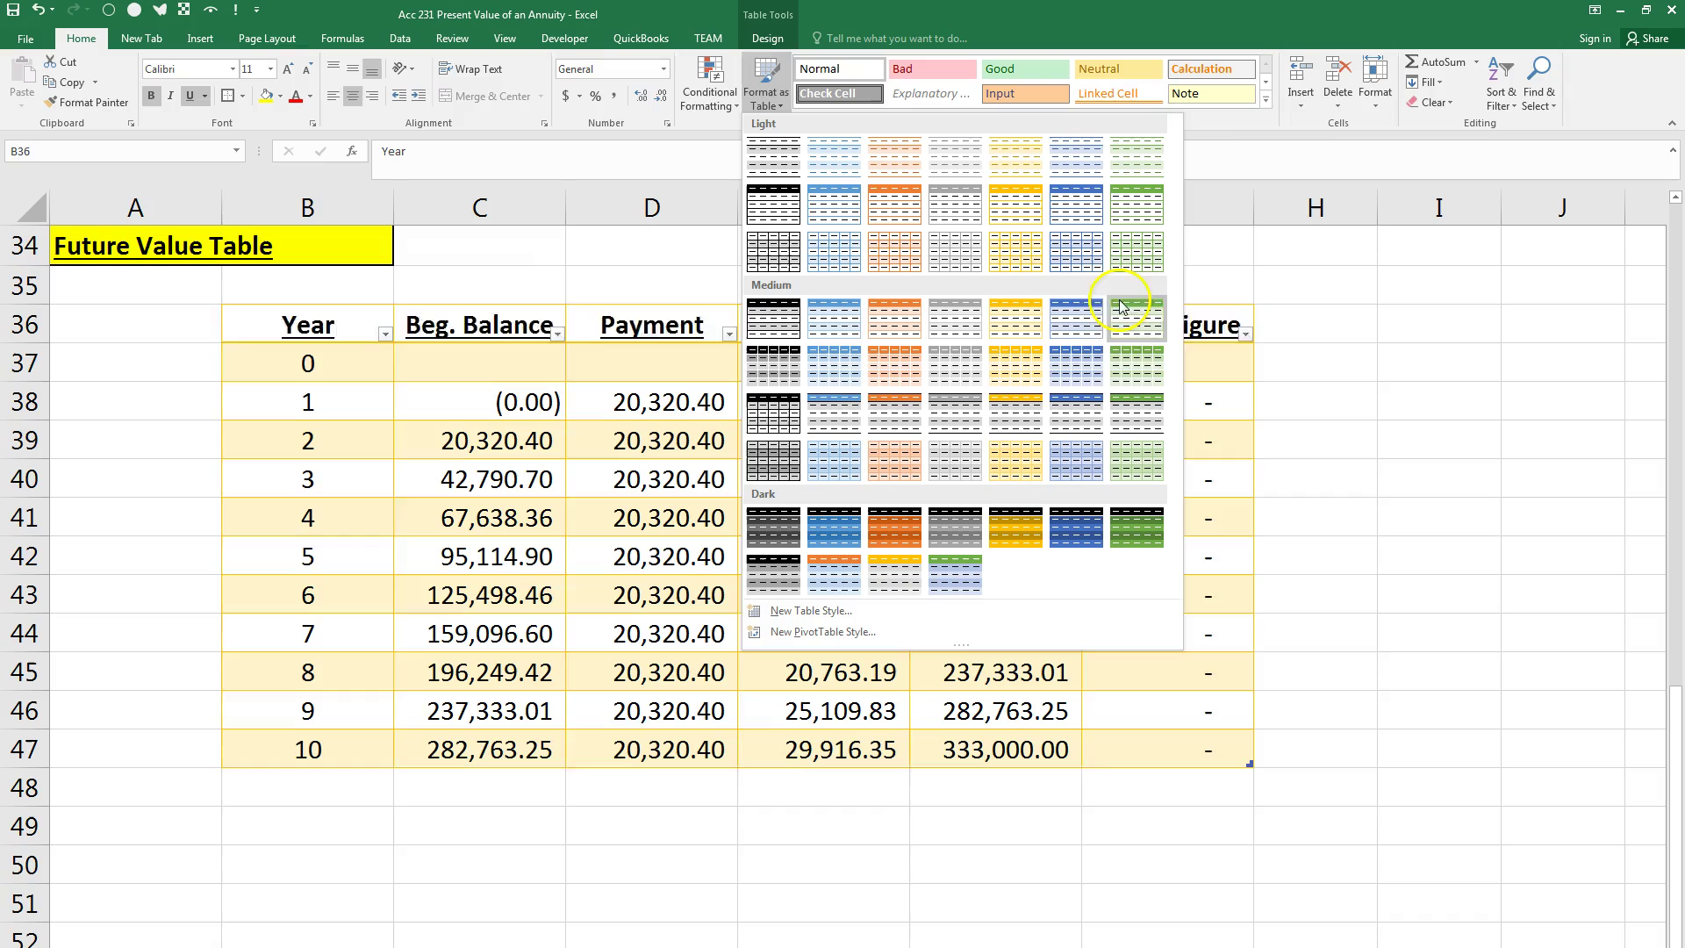
click(1139, 330)
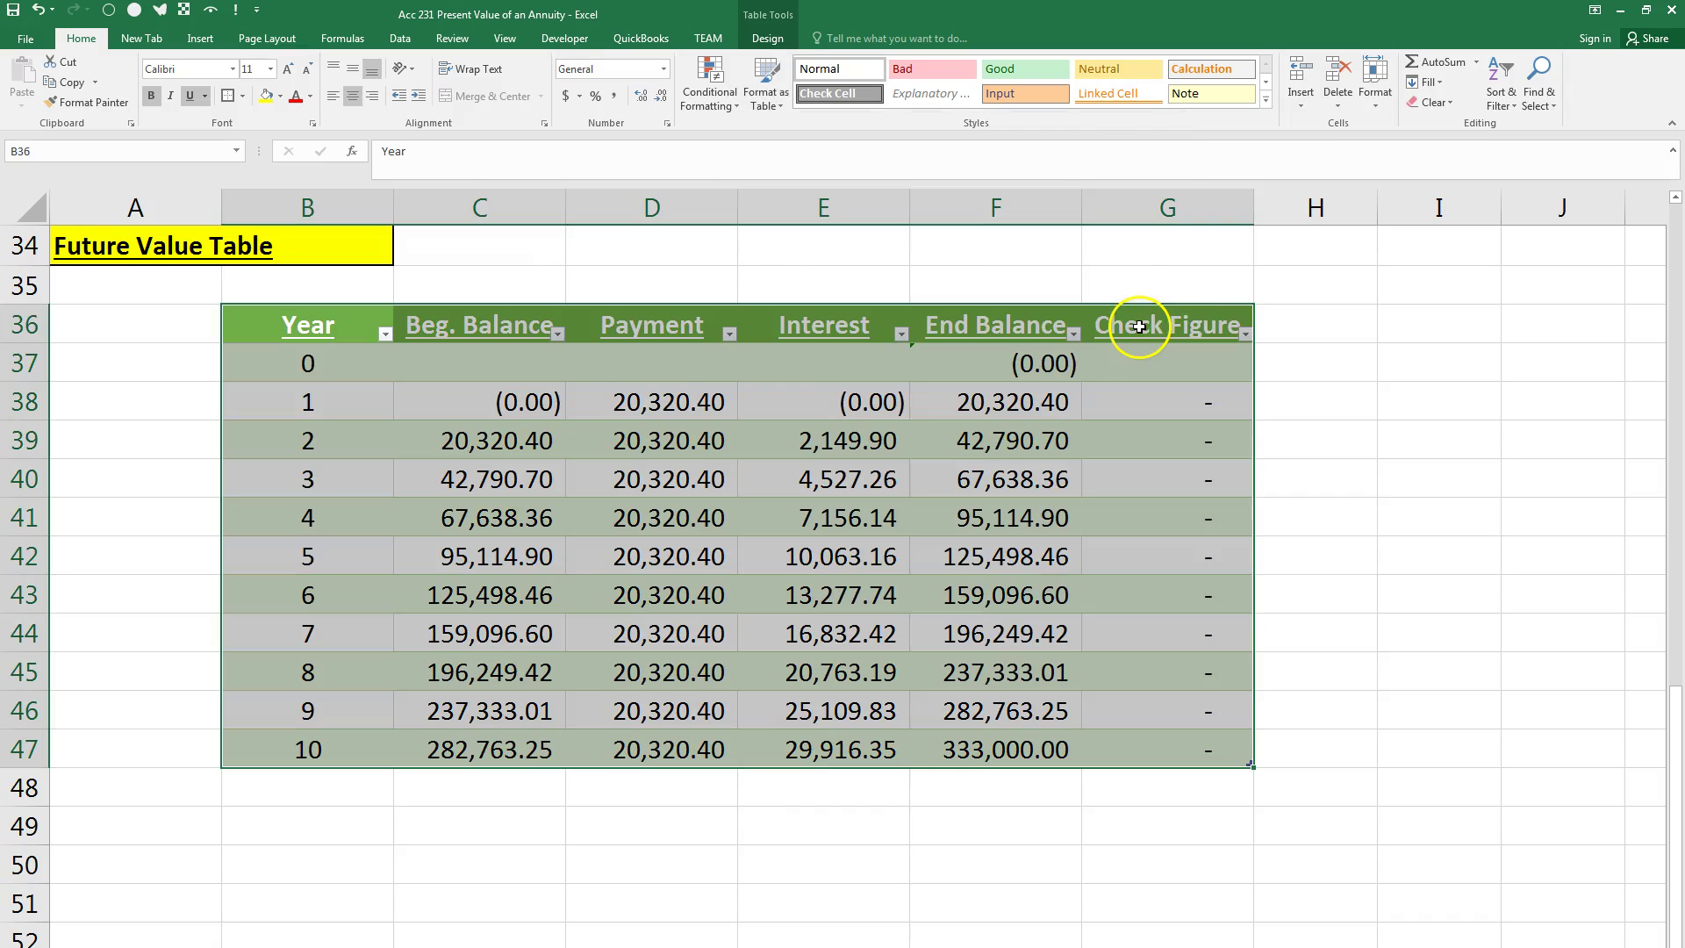
click(1164, 285)
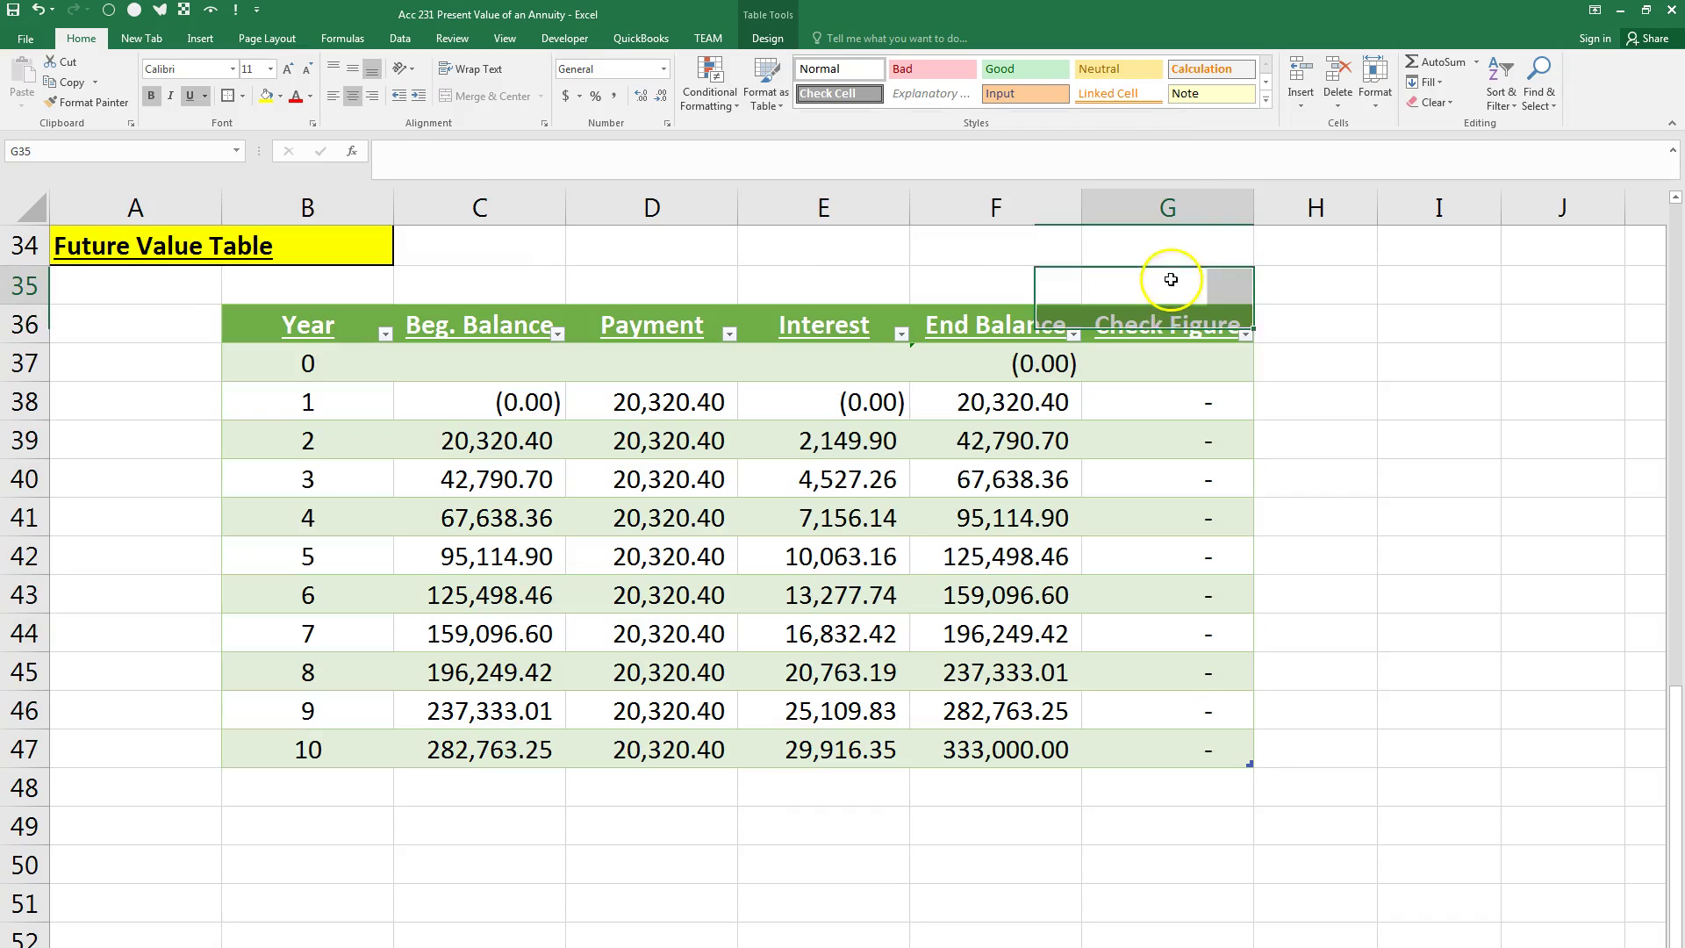
click(320, 318)
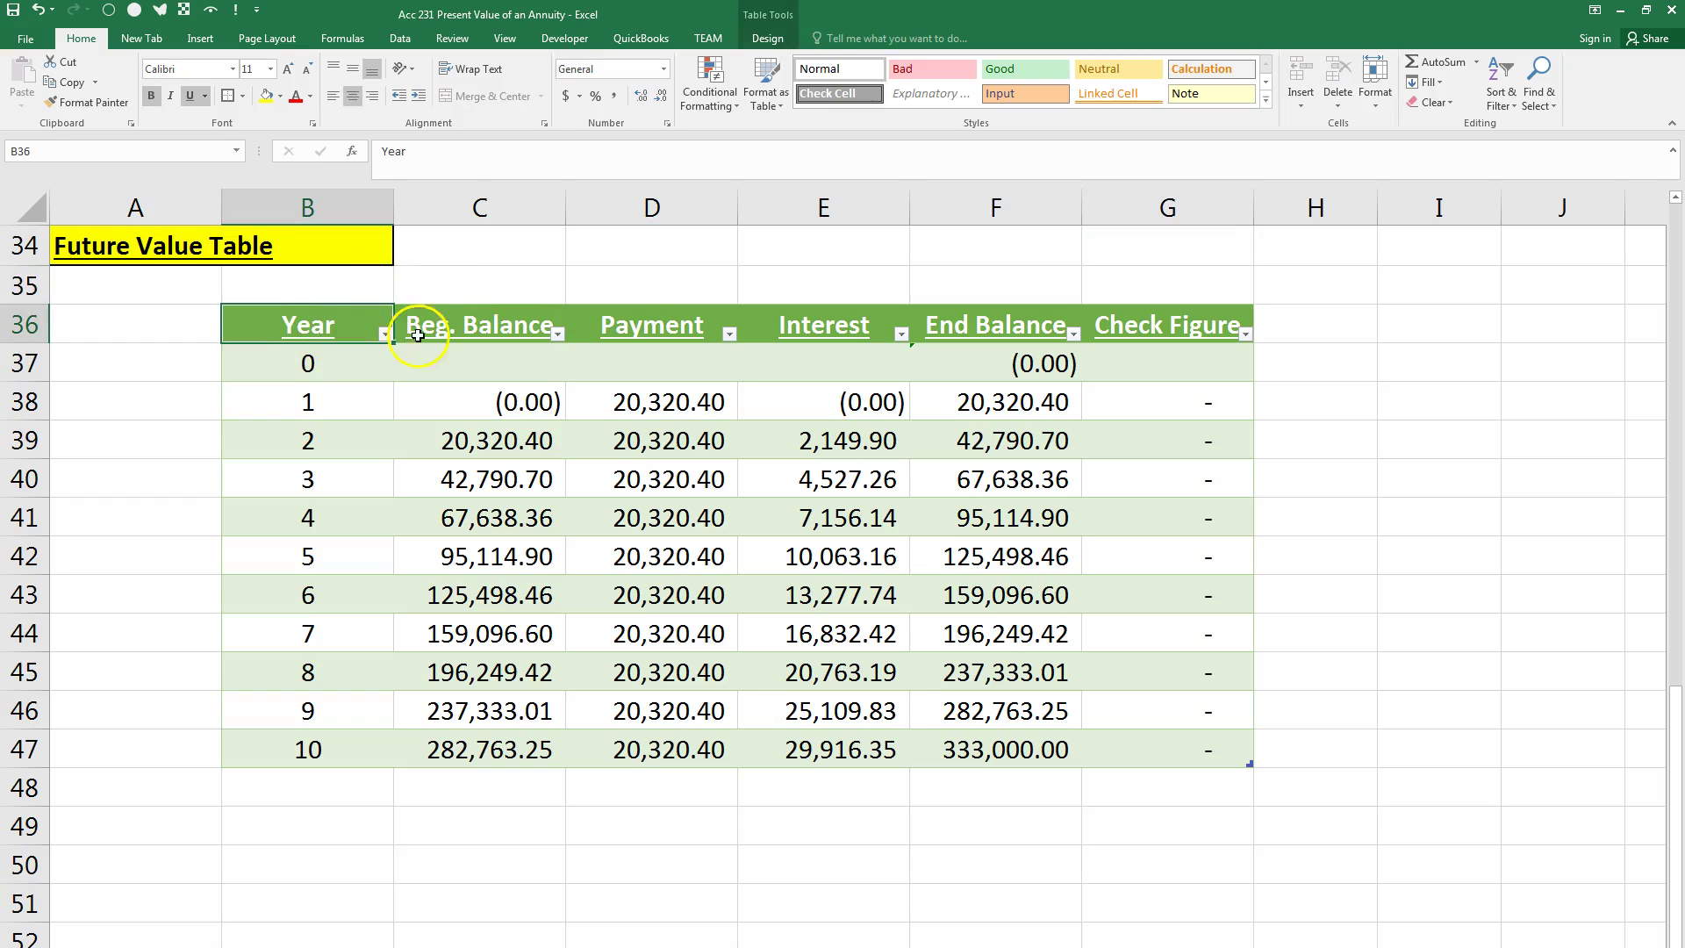
click(499, 326)
click(647, 329)
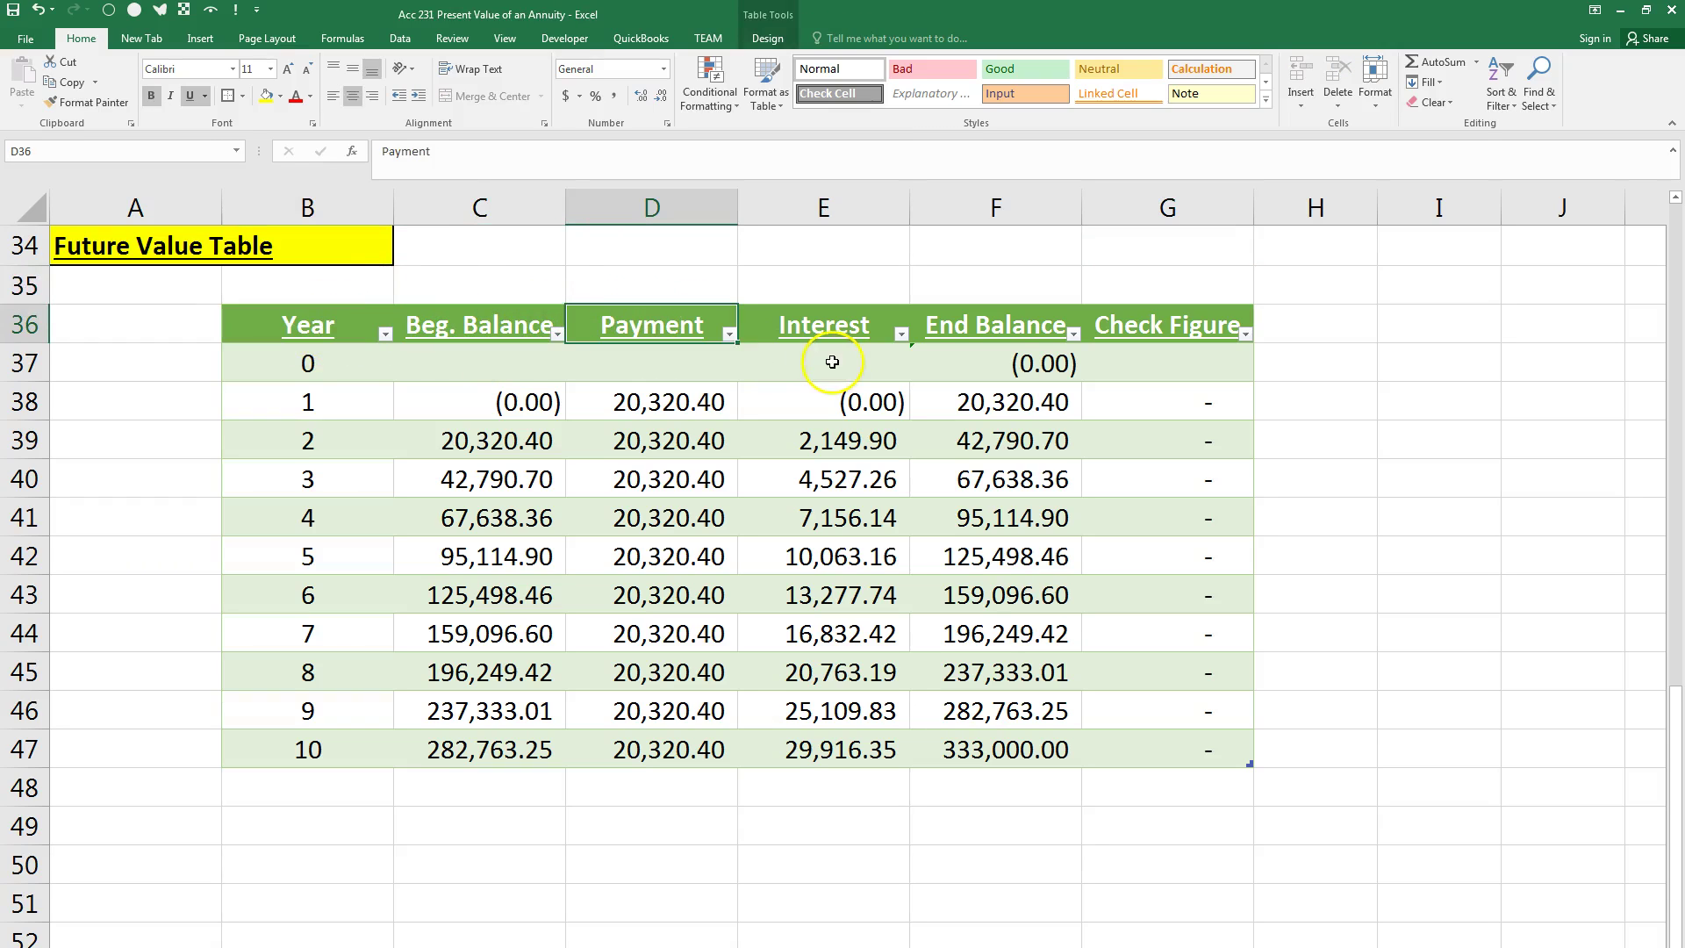
click(936, 334)
click(1146, 332)
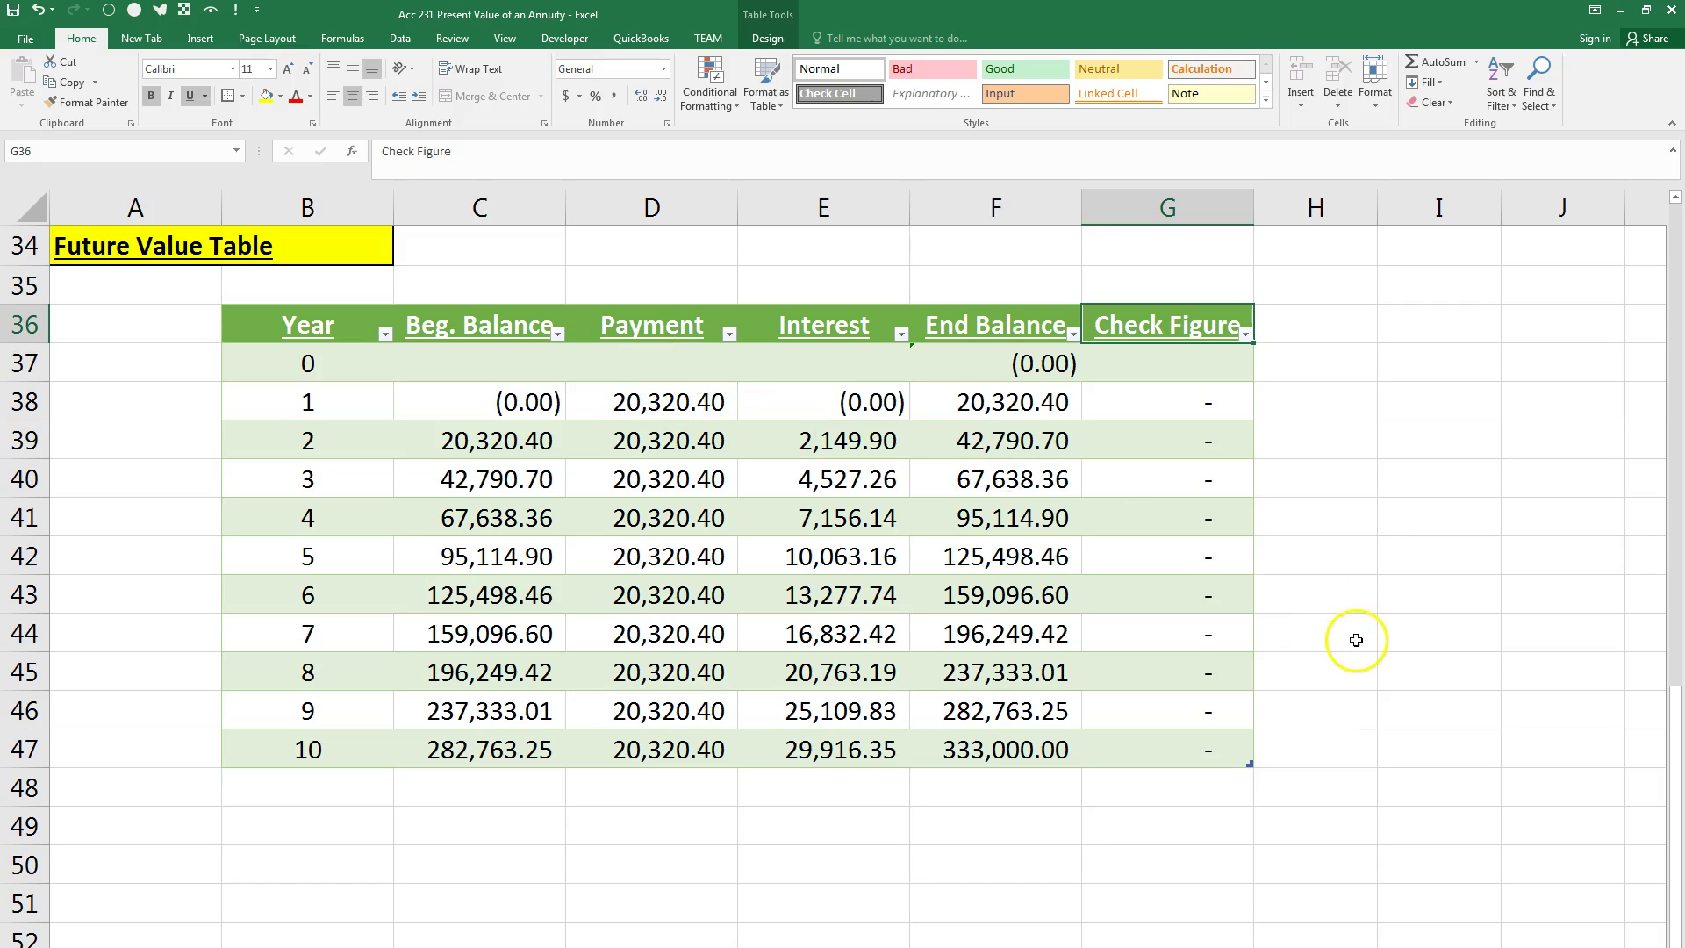
Step: Enter =Present_Value-Calculated_Present_Value as the present value Check Figure in C17 and format it in comma style
scroll(952, 696, up, 8)
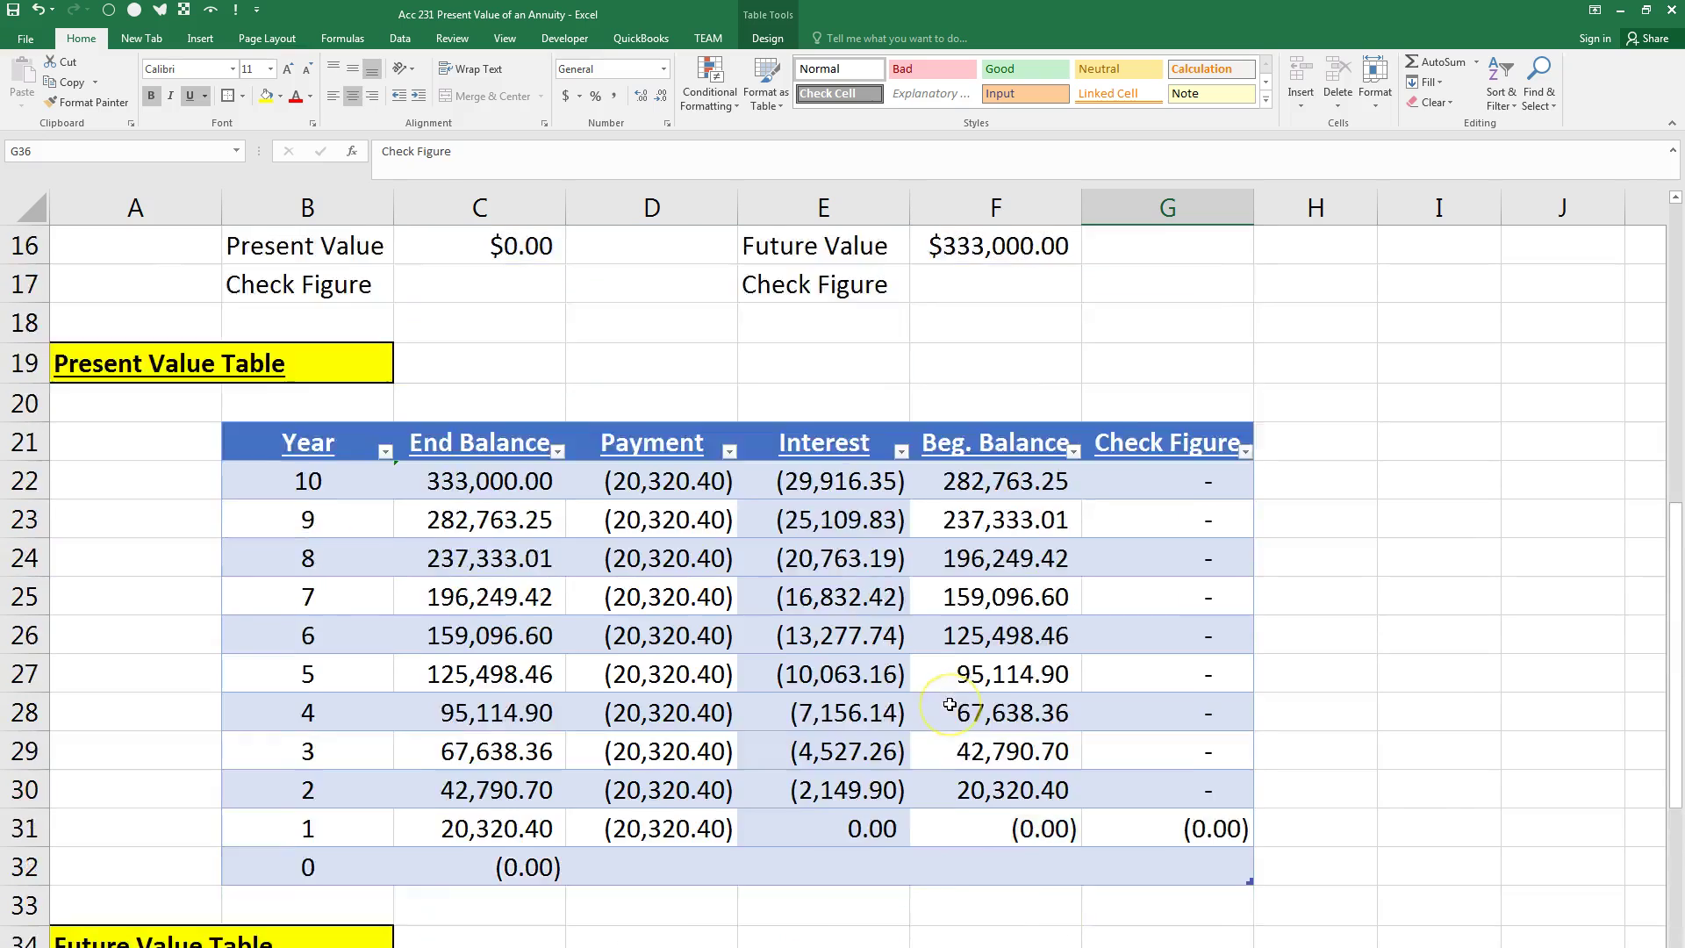
scroll(767, 678, down, 1)
click(446, 518)
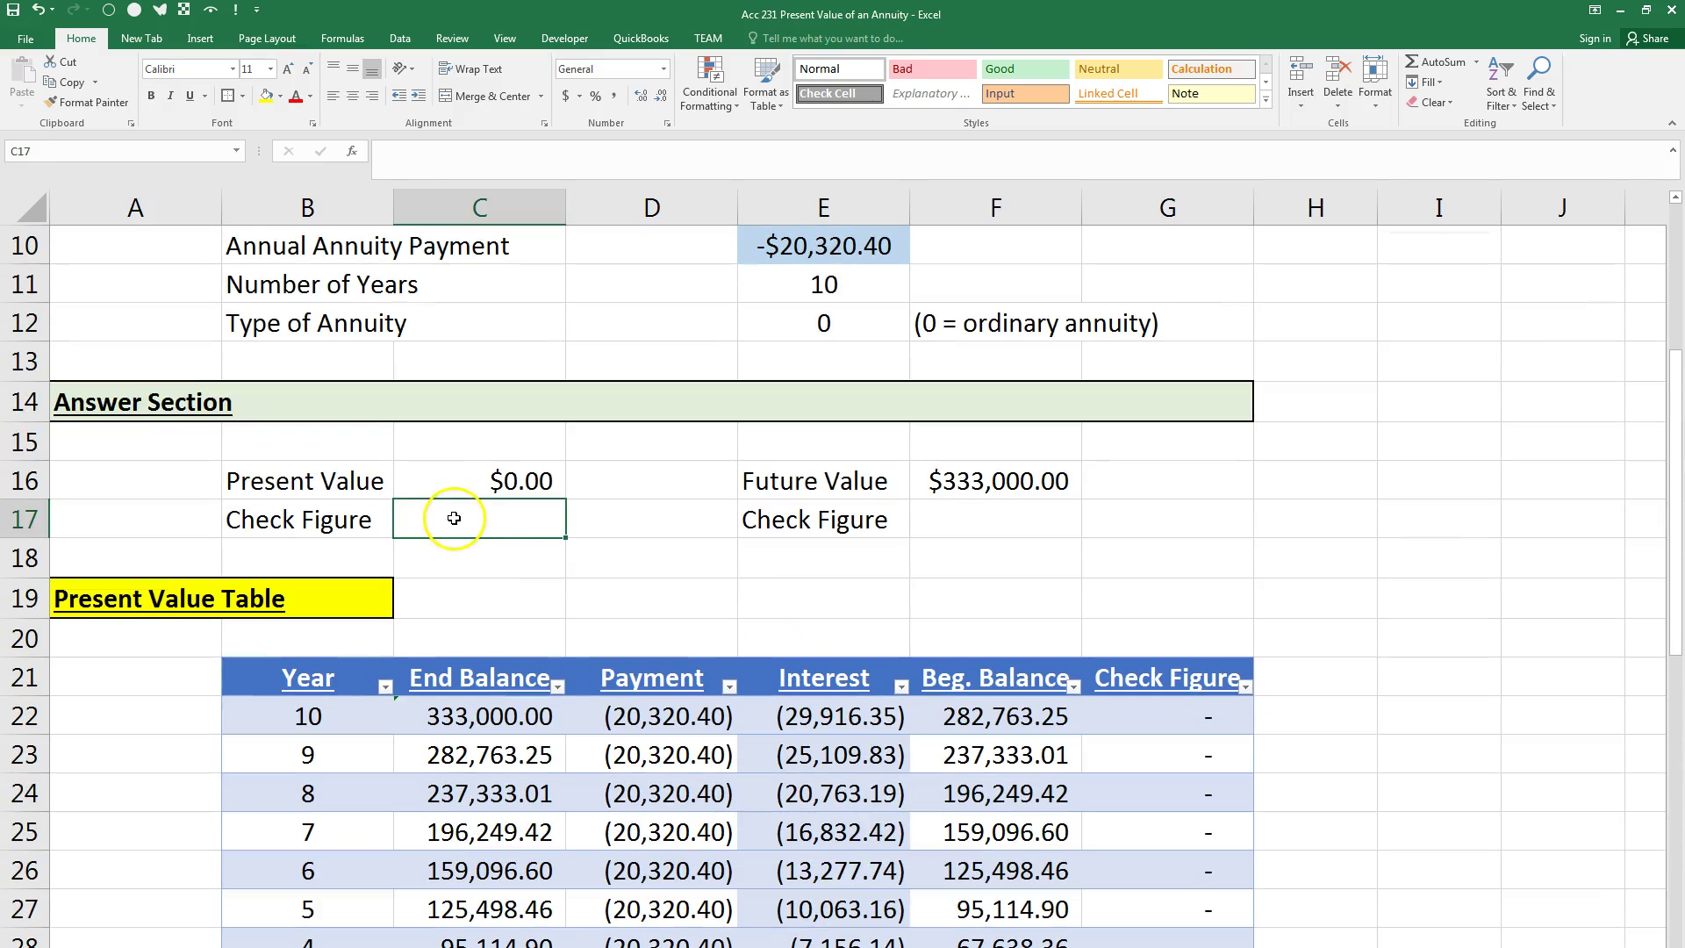
text(=)
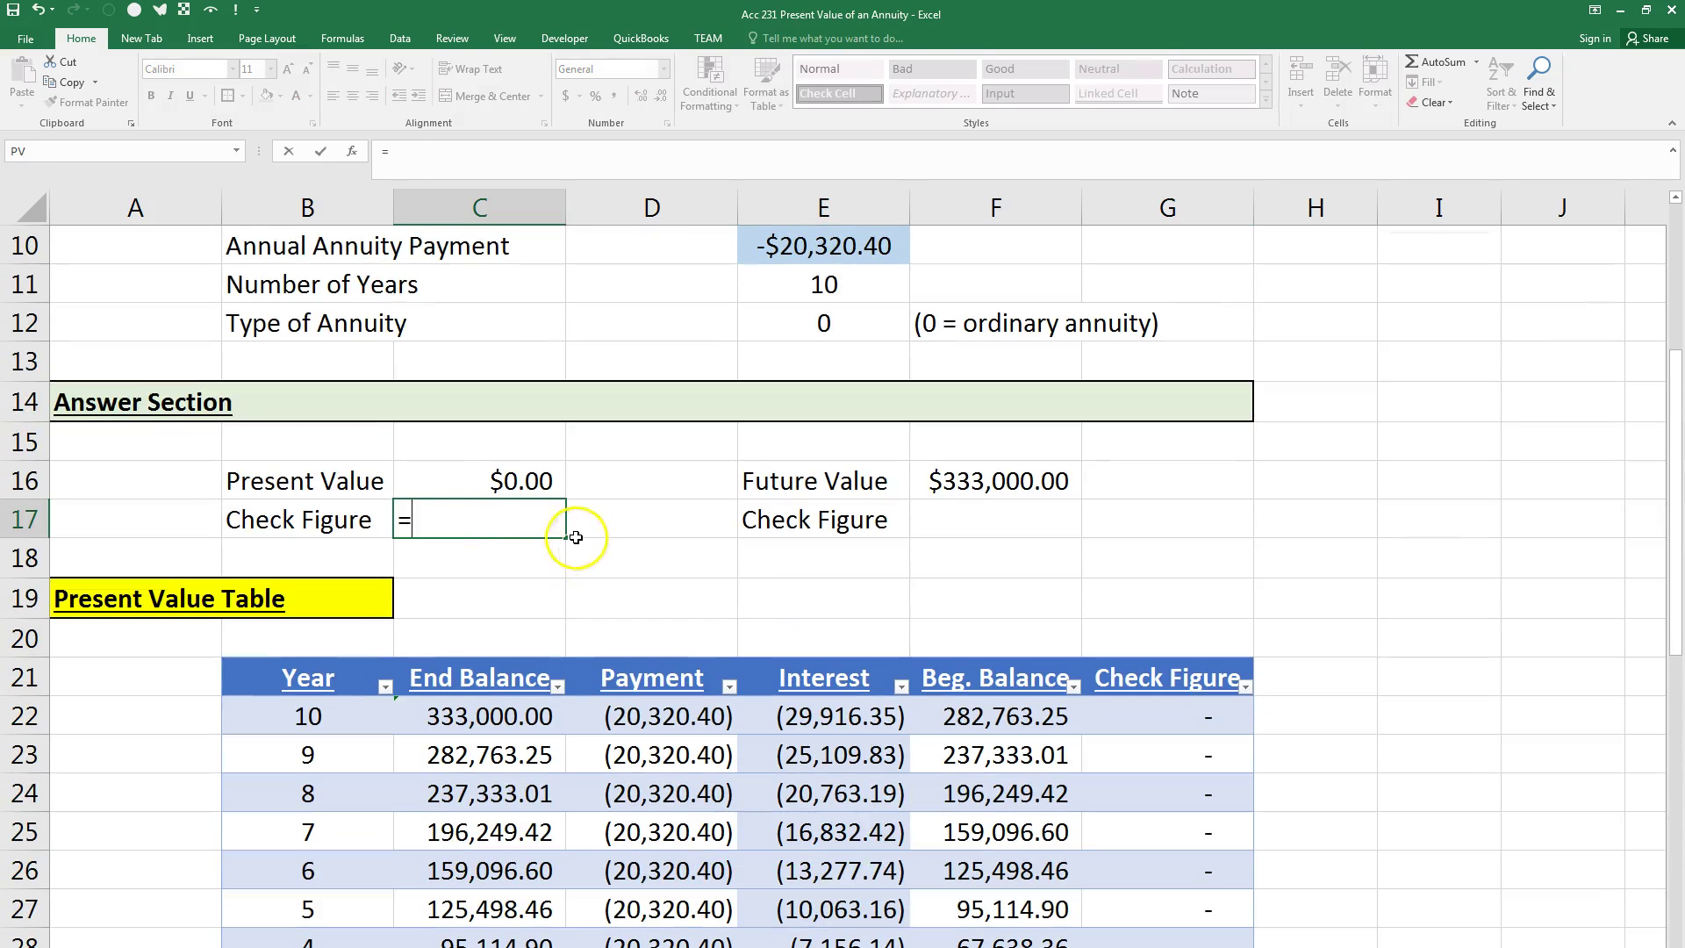
click(493, 479)
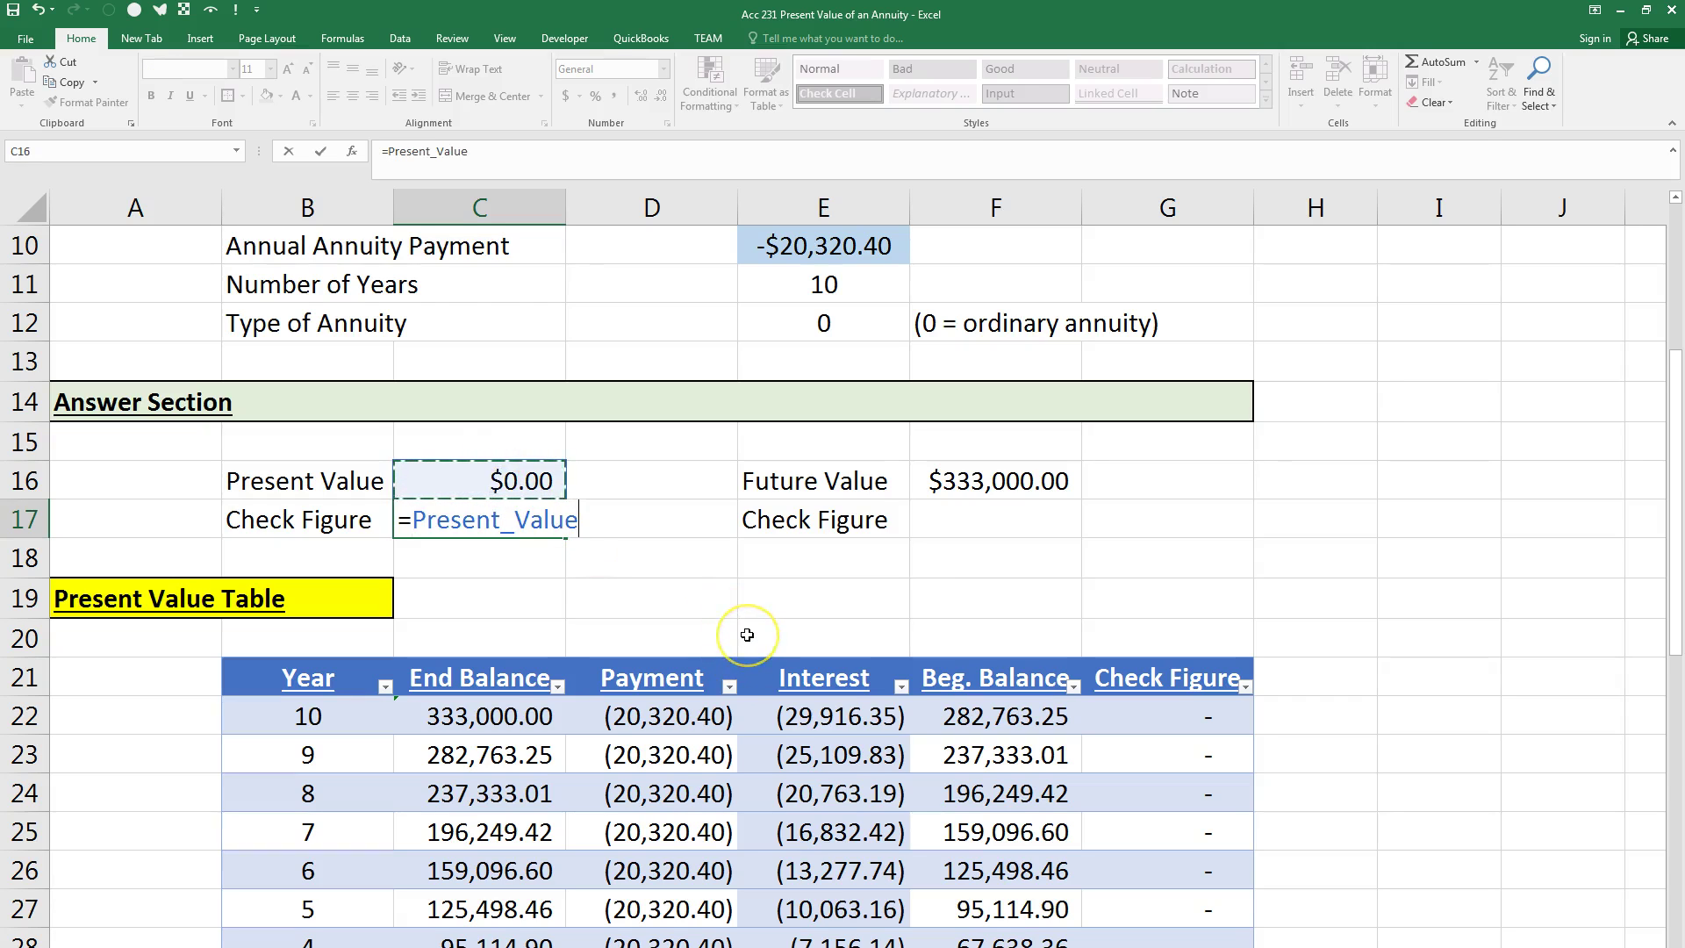
text(-)
scroll(747, 634, down, 2)
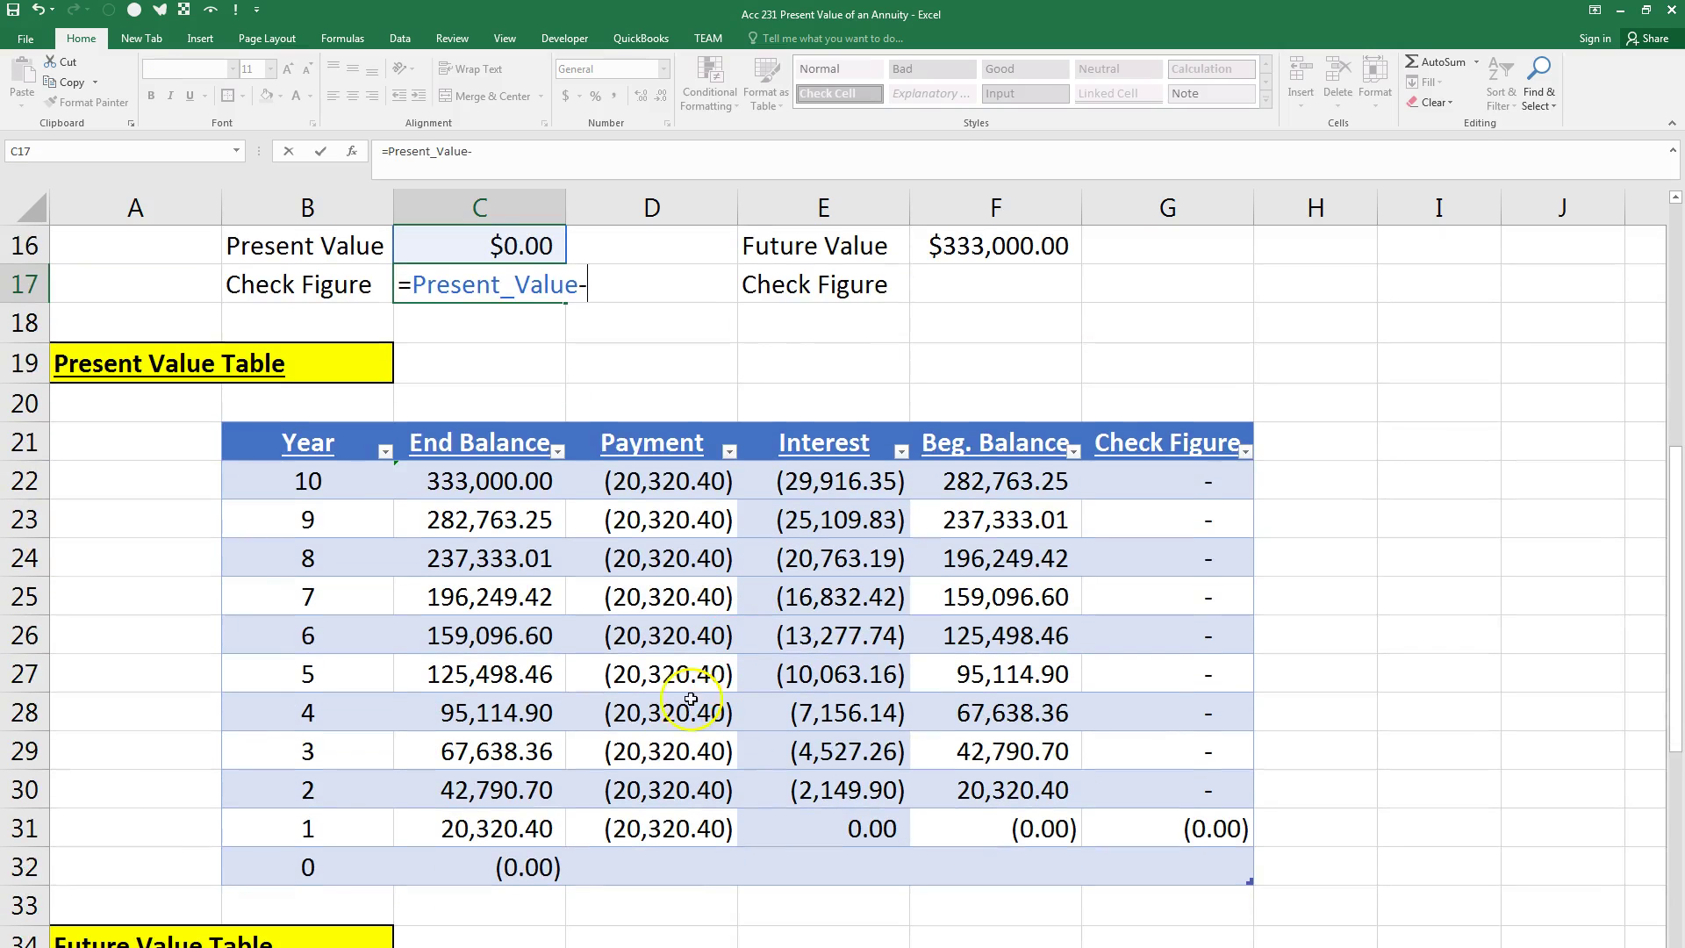
click(539, 868)
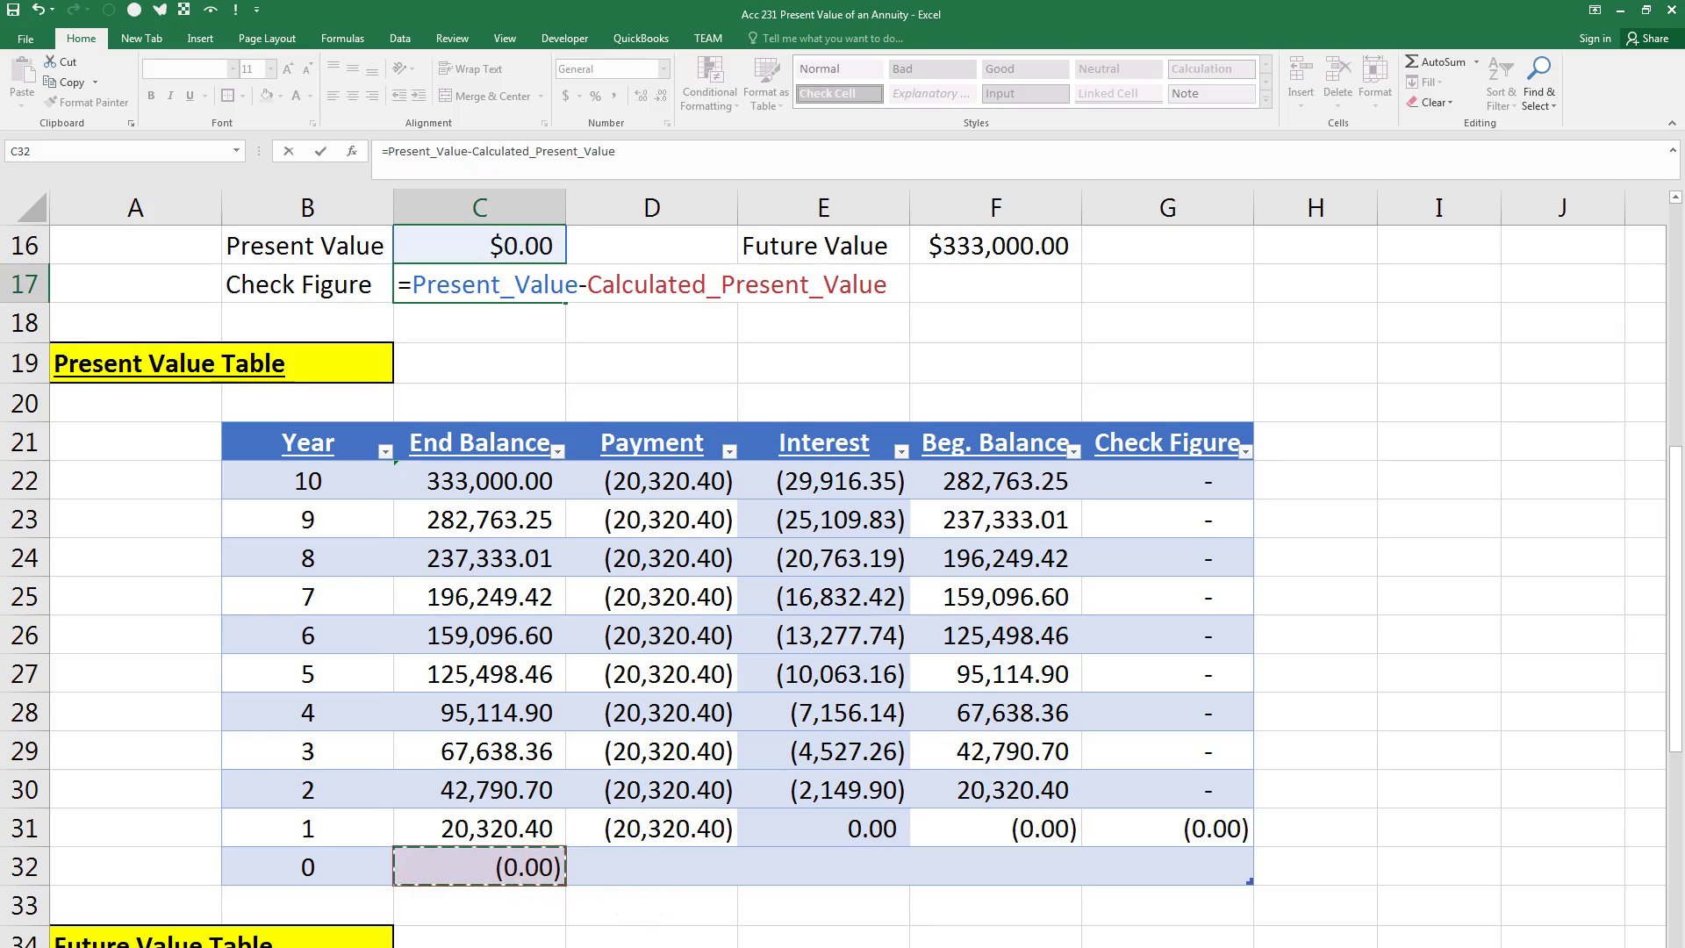
key(Return)
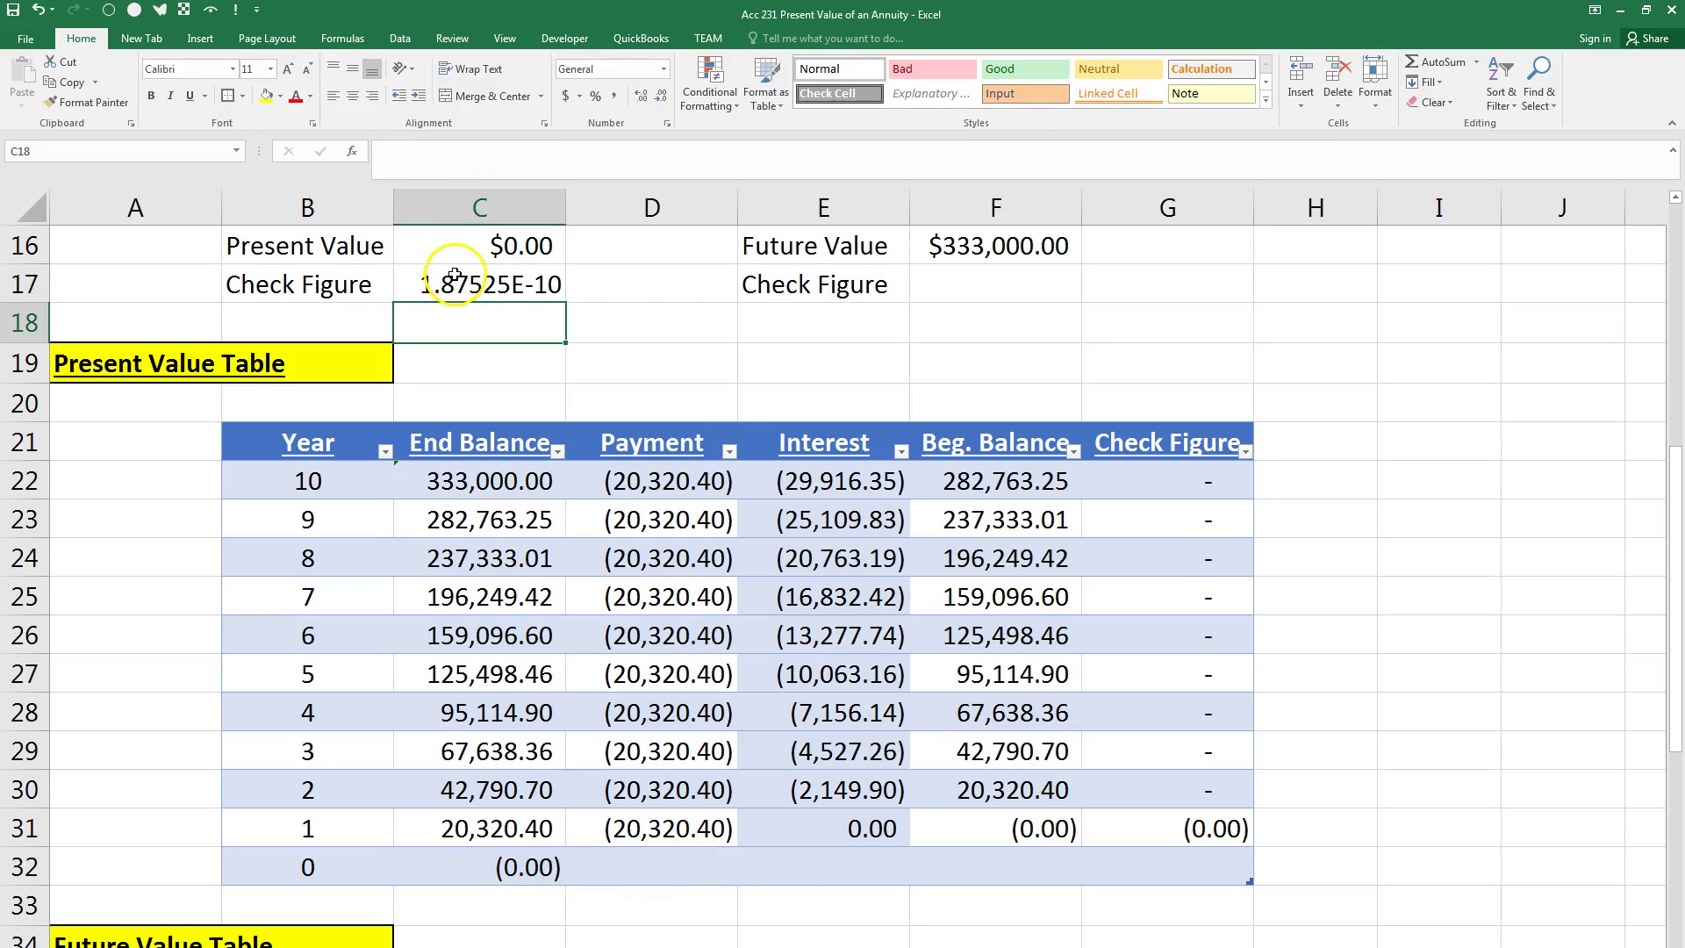
click(445, 284)
click(614, 95)
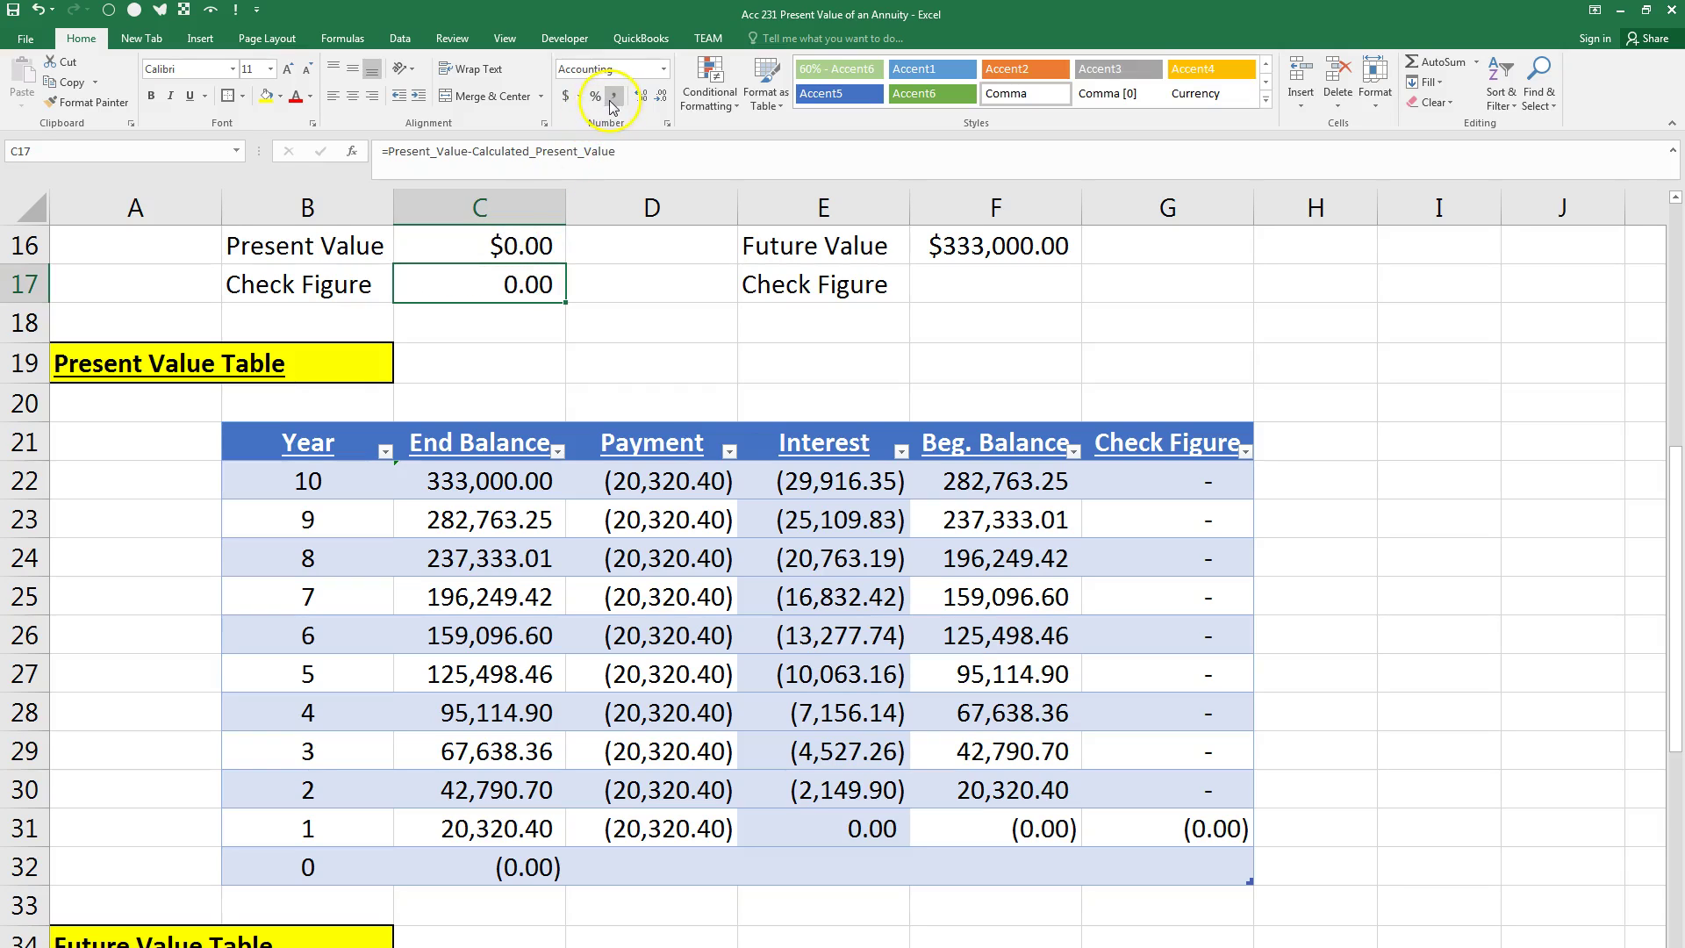
Step: Enter =F16-Calculated_Future_Value as the future value Check Figure in F17 and format it in comma style
click(979, 284)
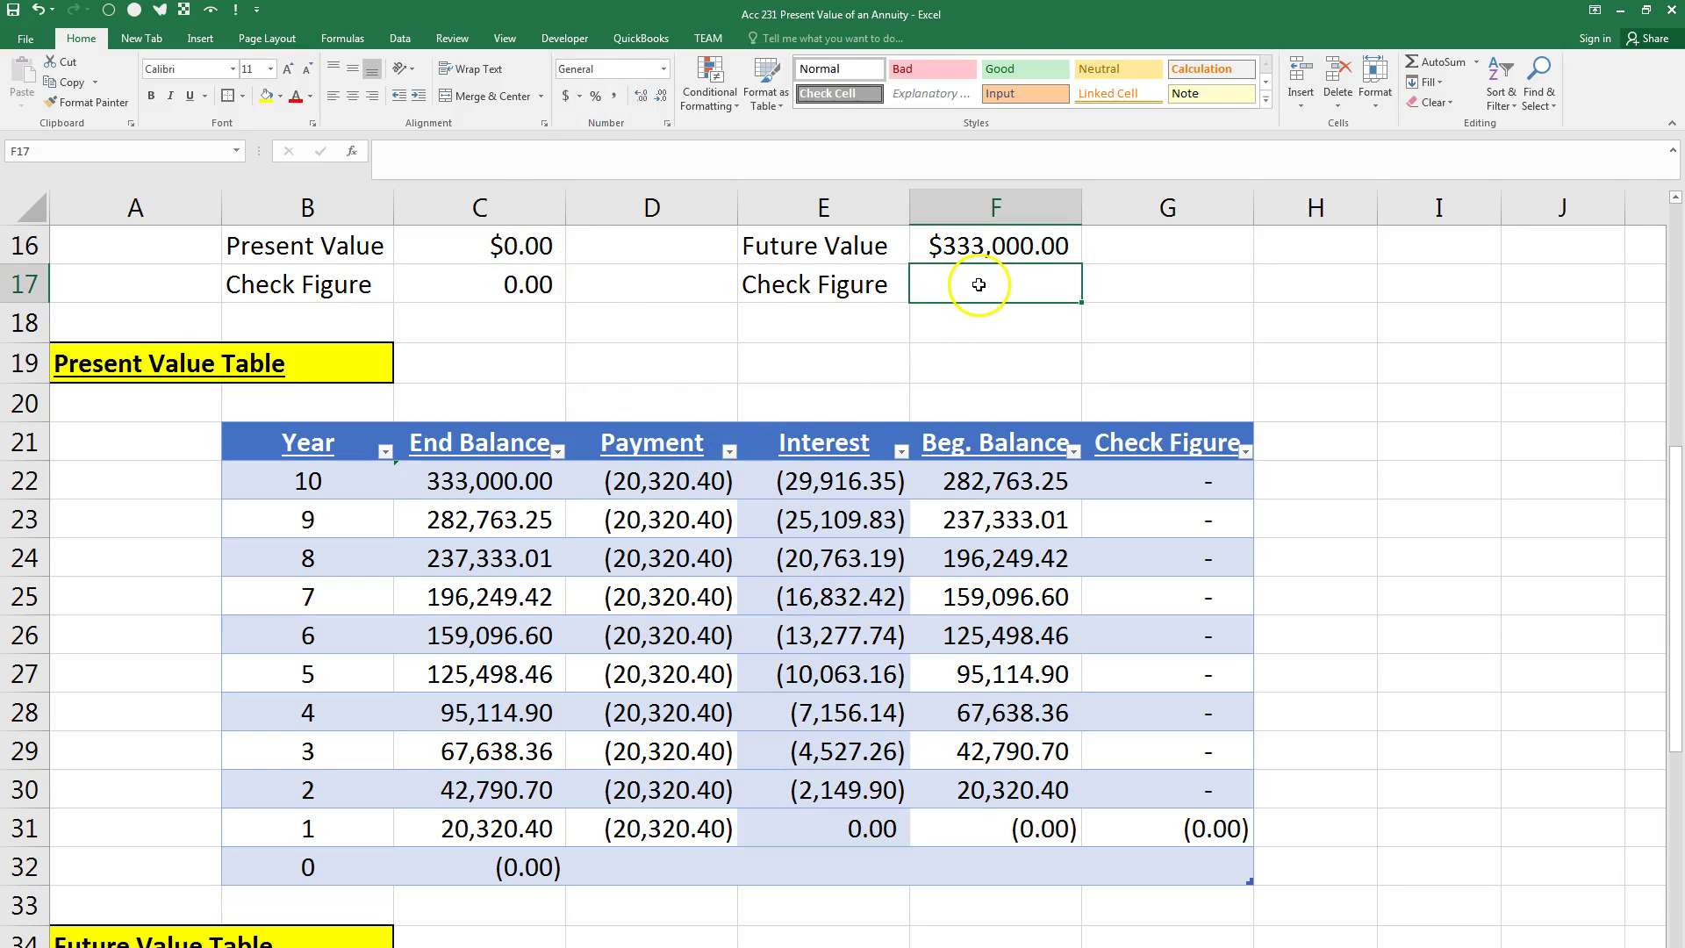
text(=)
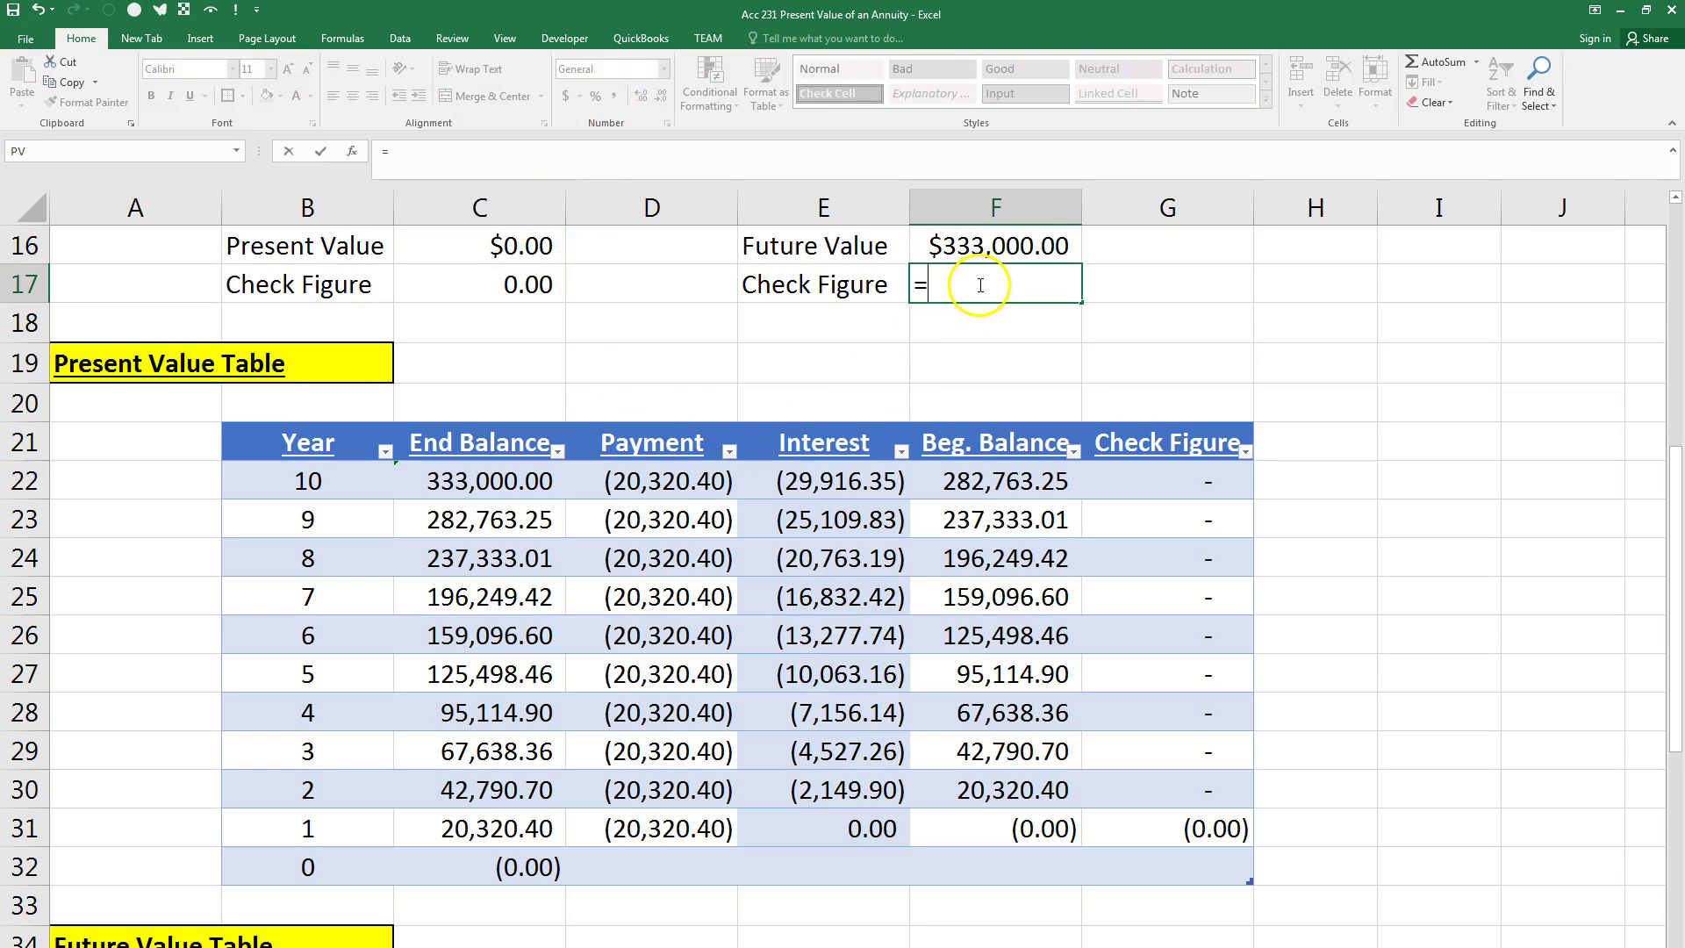
click(1010, 246)
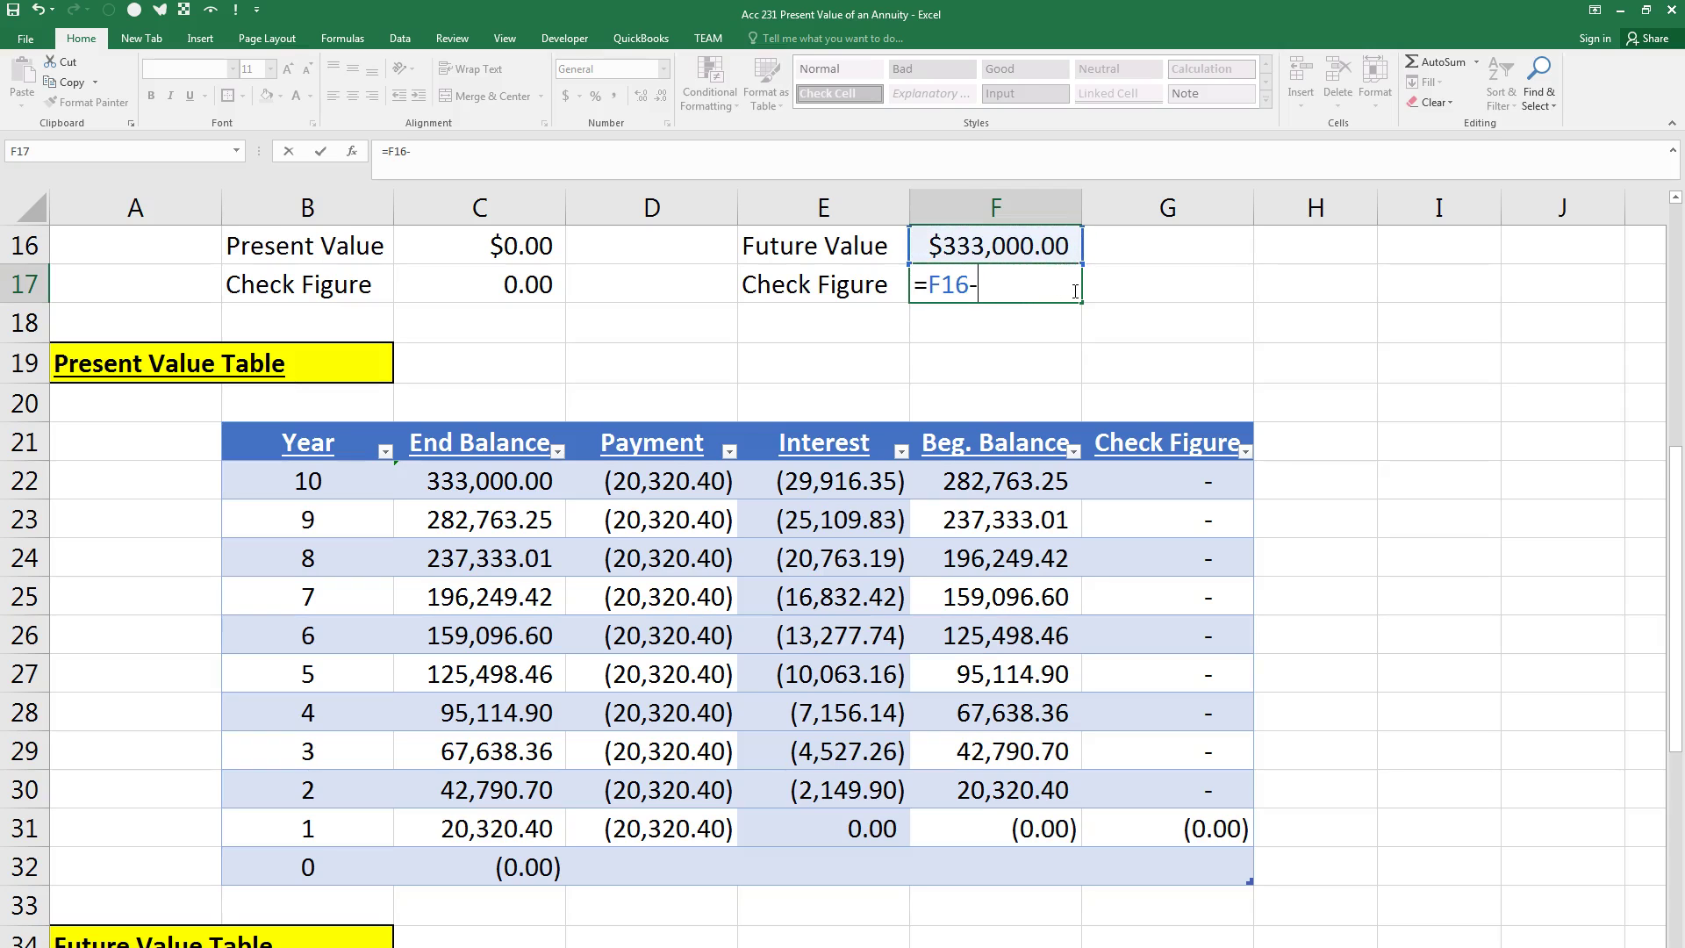
scroll(1035, 500, down, 5)
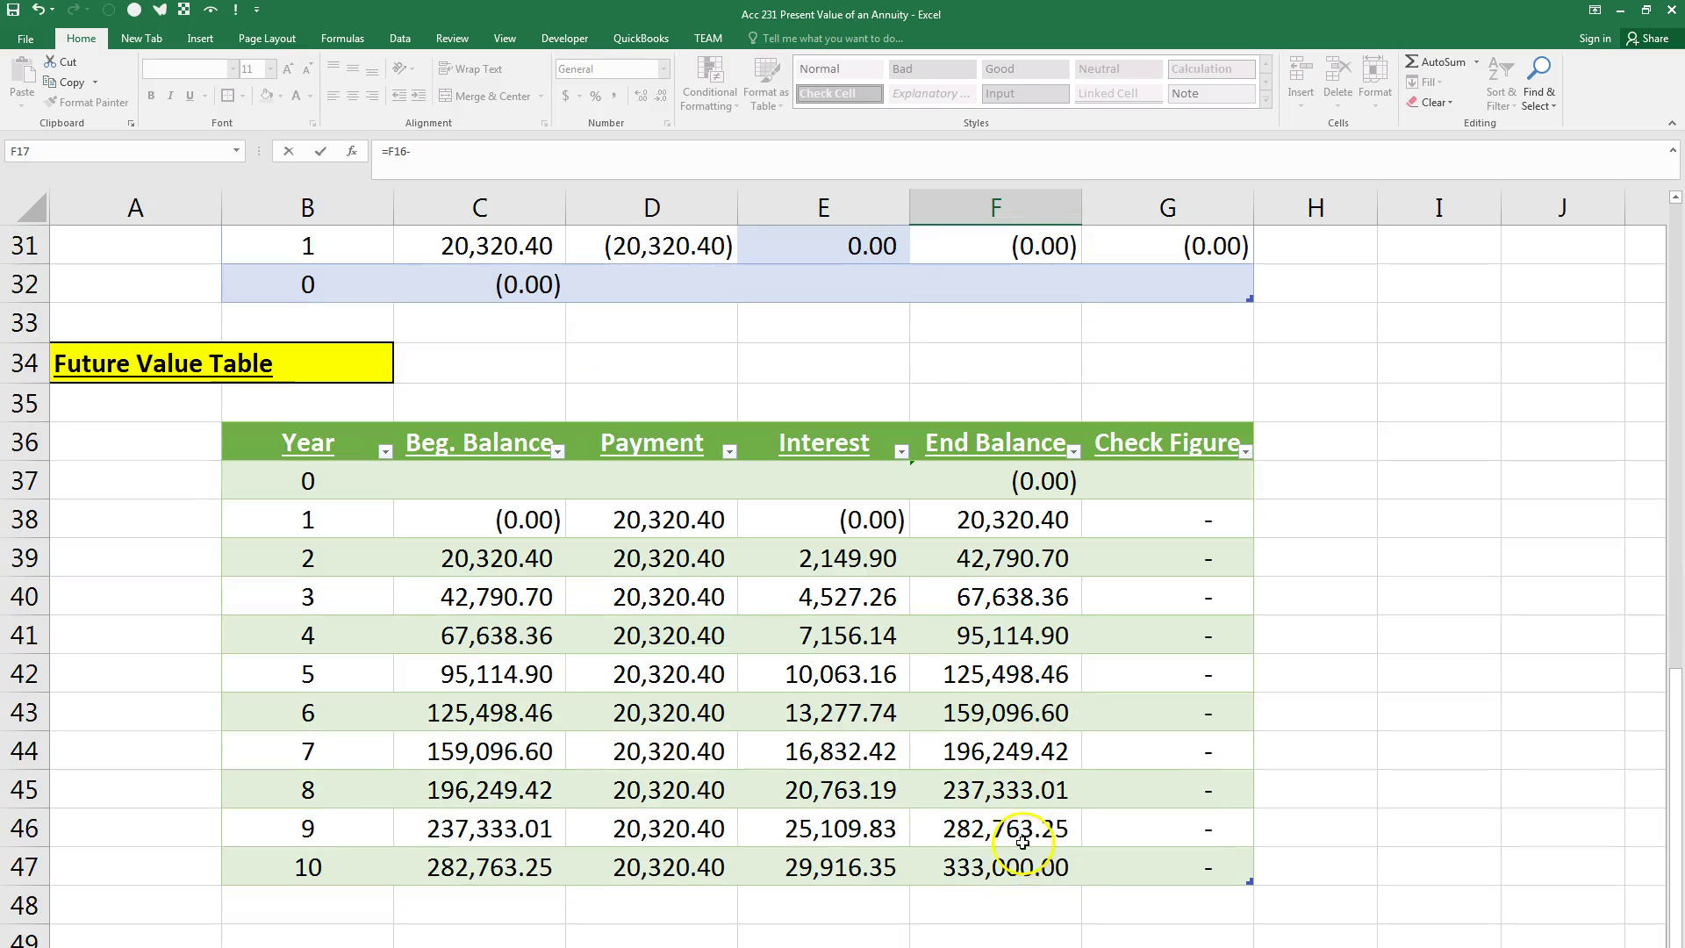
click(1009, 878)
scroll(1174, 818, up, 7)
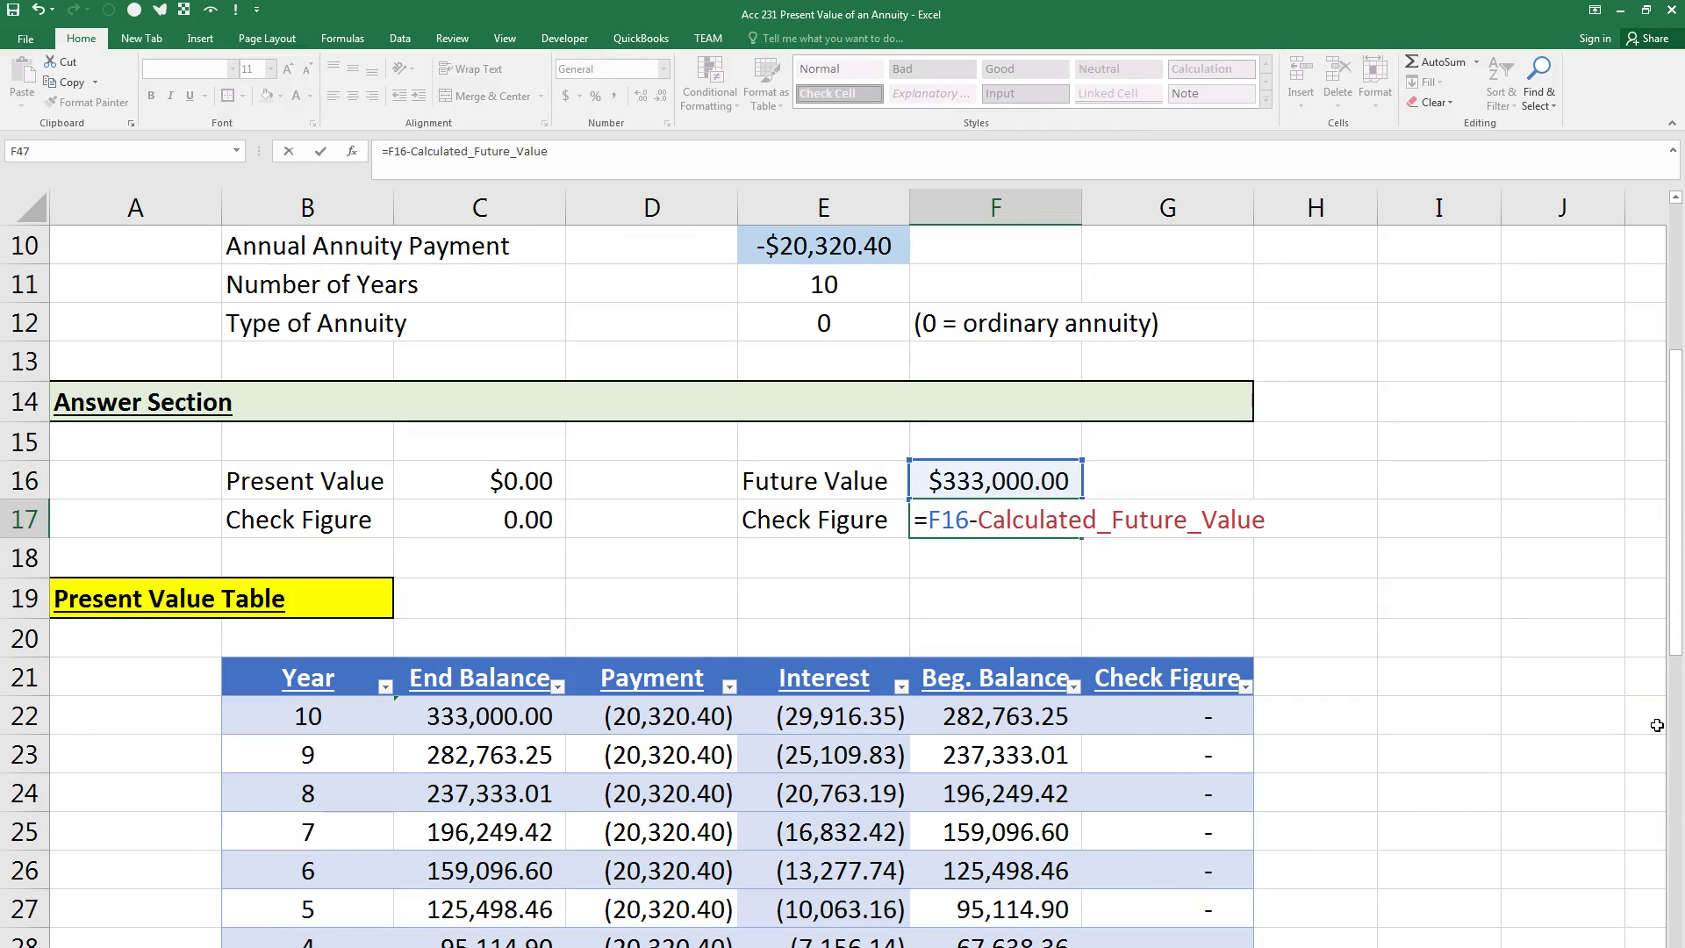
key(Return)
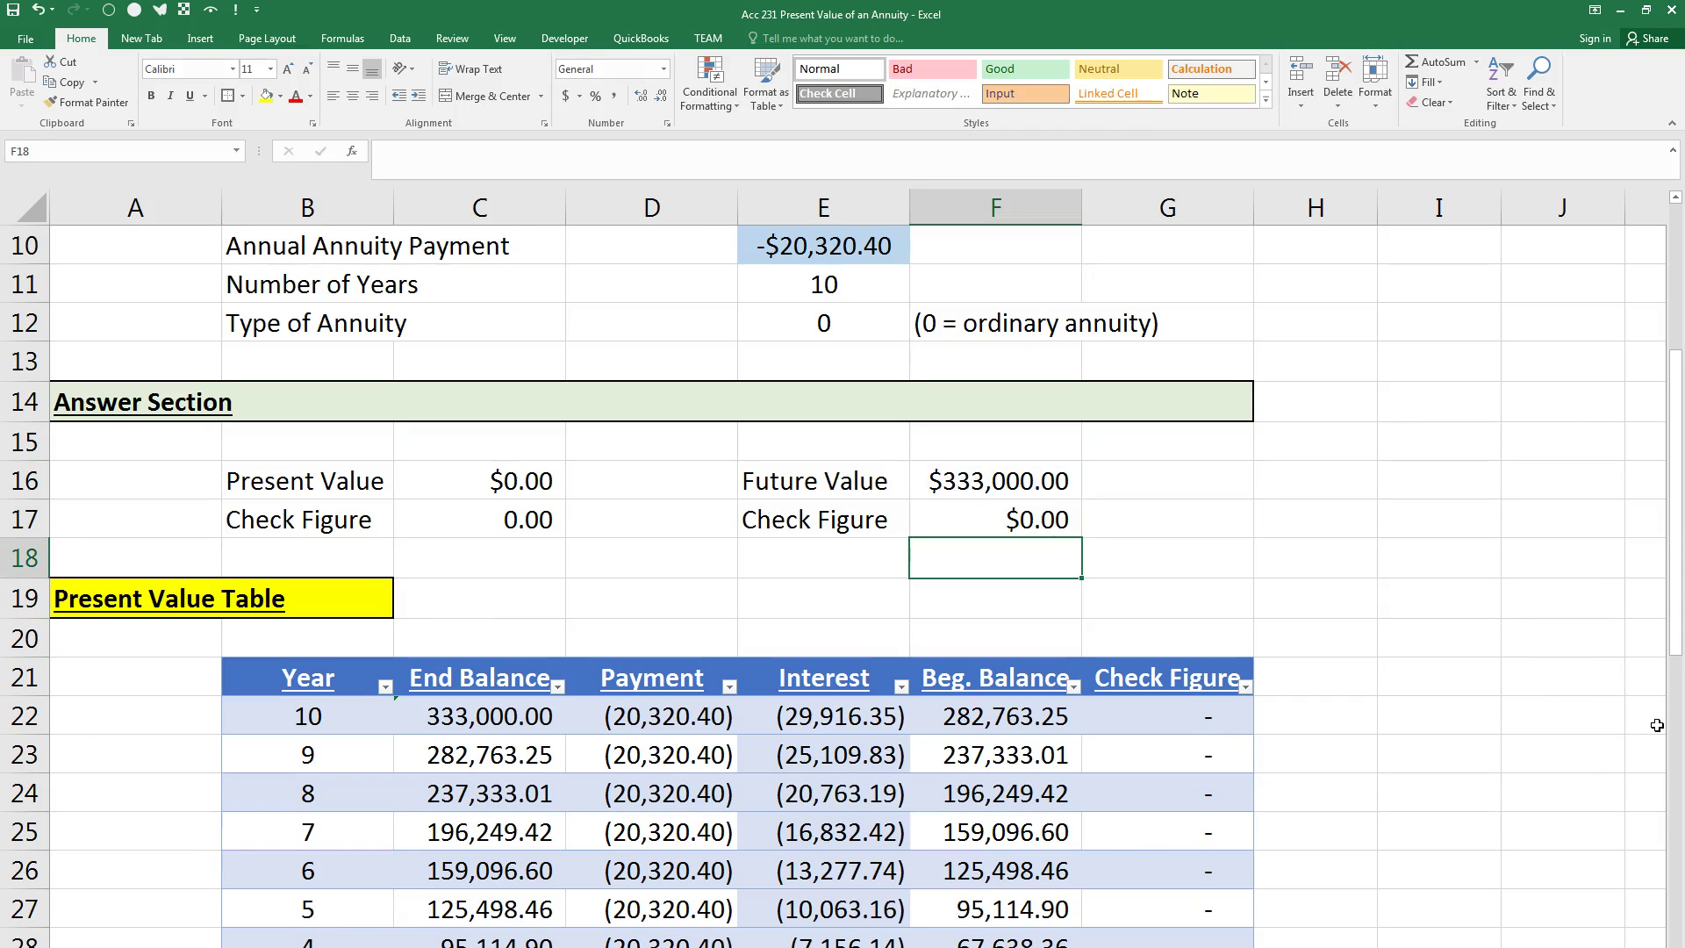
click(1027, 526)
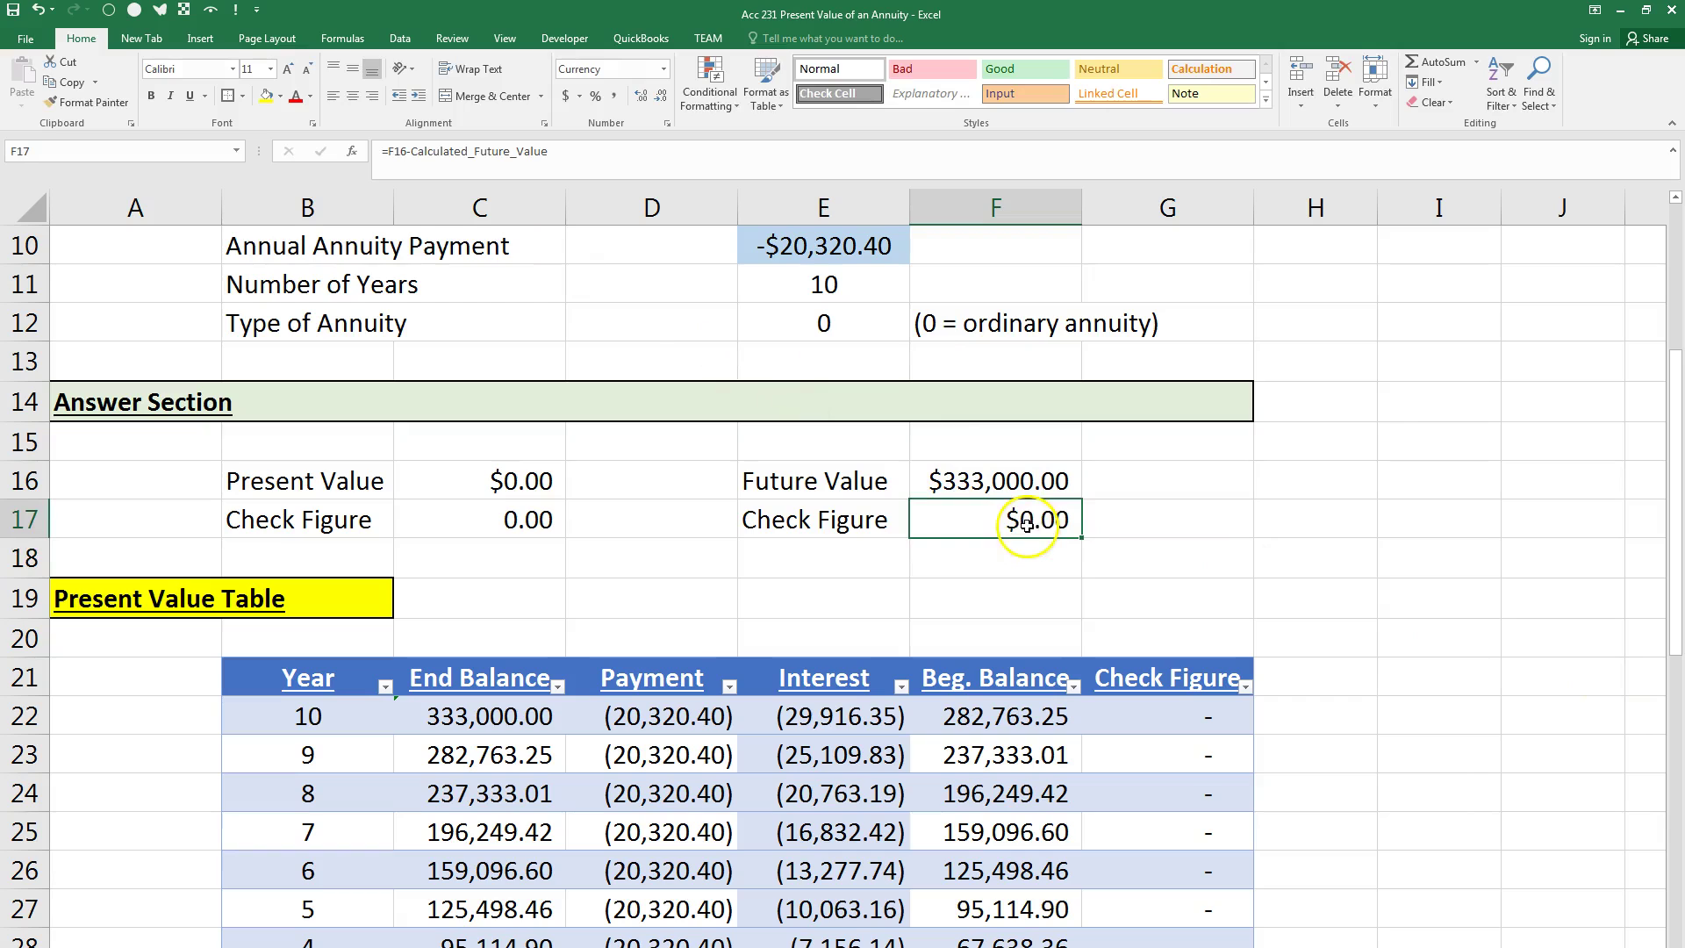
click(616, 98)
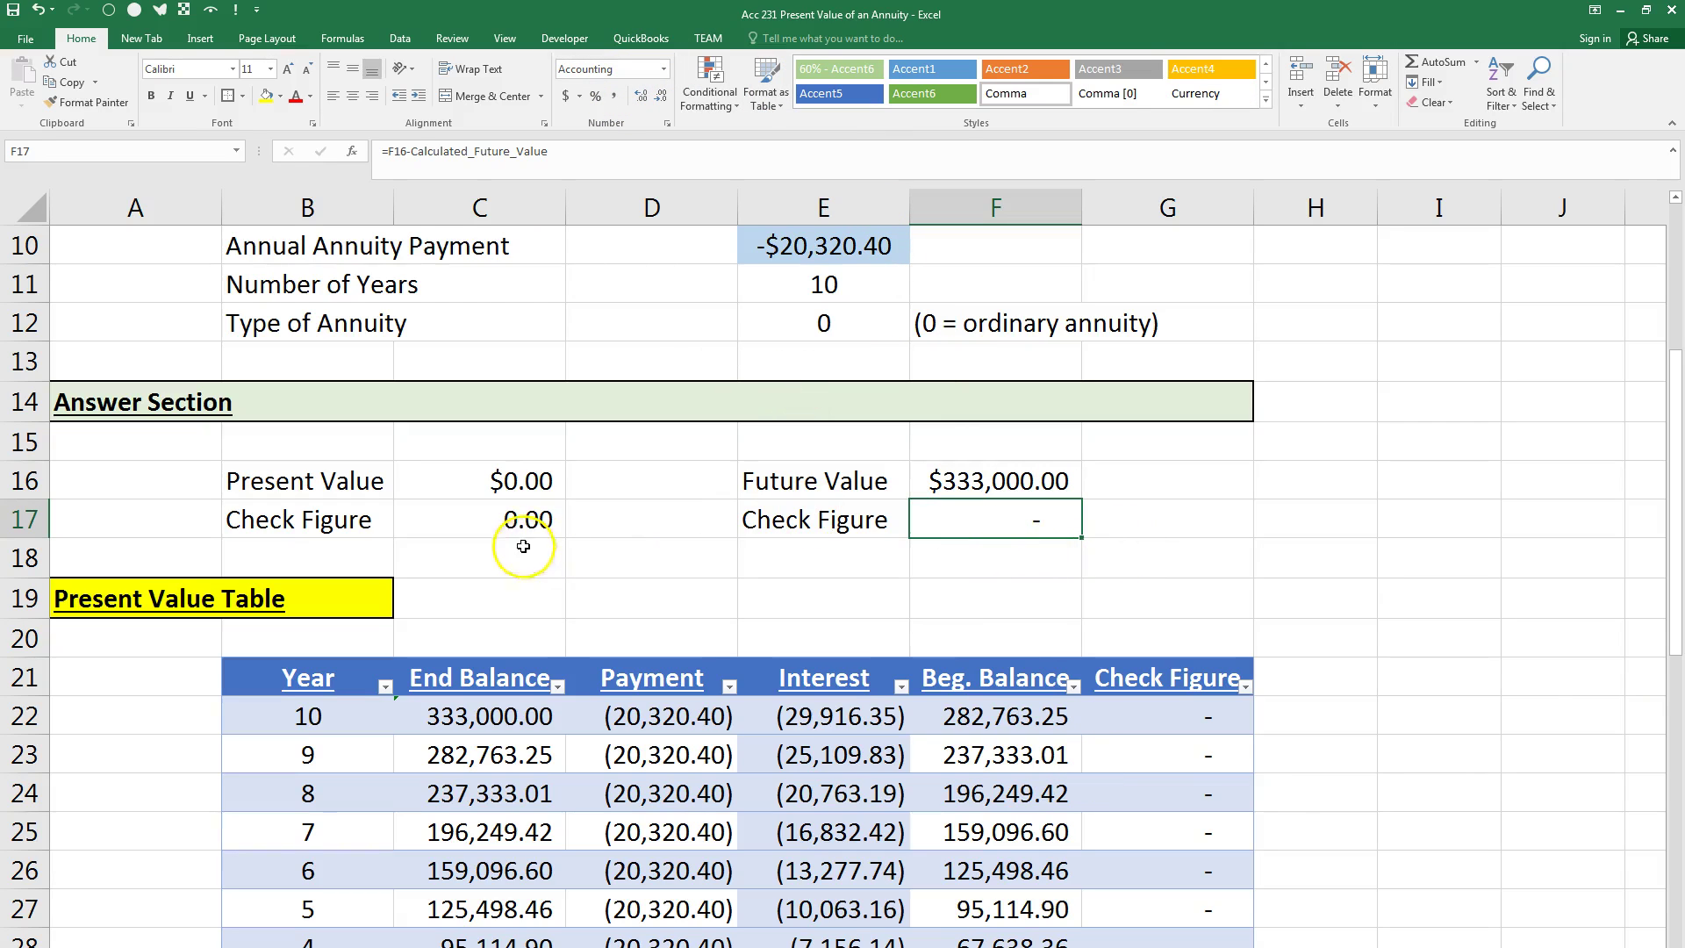
Step: Examine the present value and future value formulas and their check figures in the Answer Section
click(480, 475)
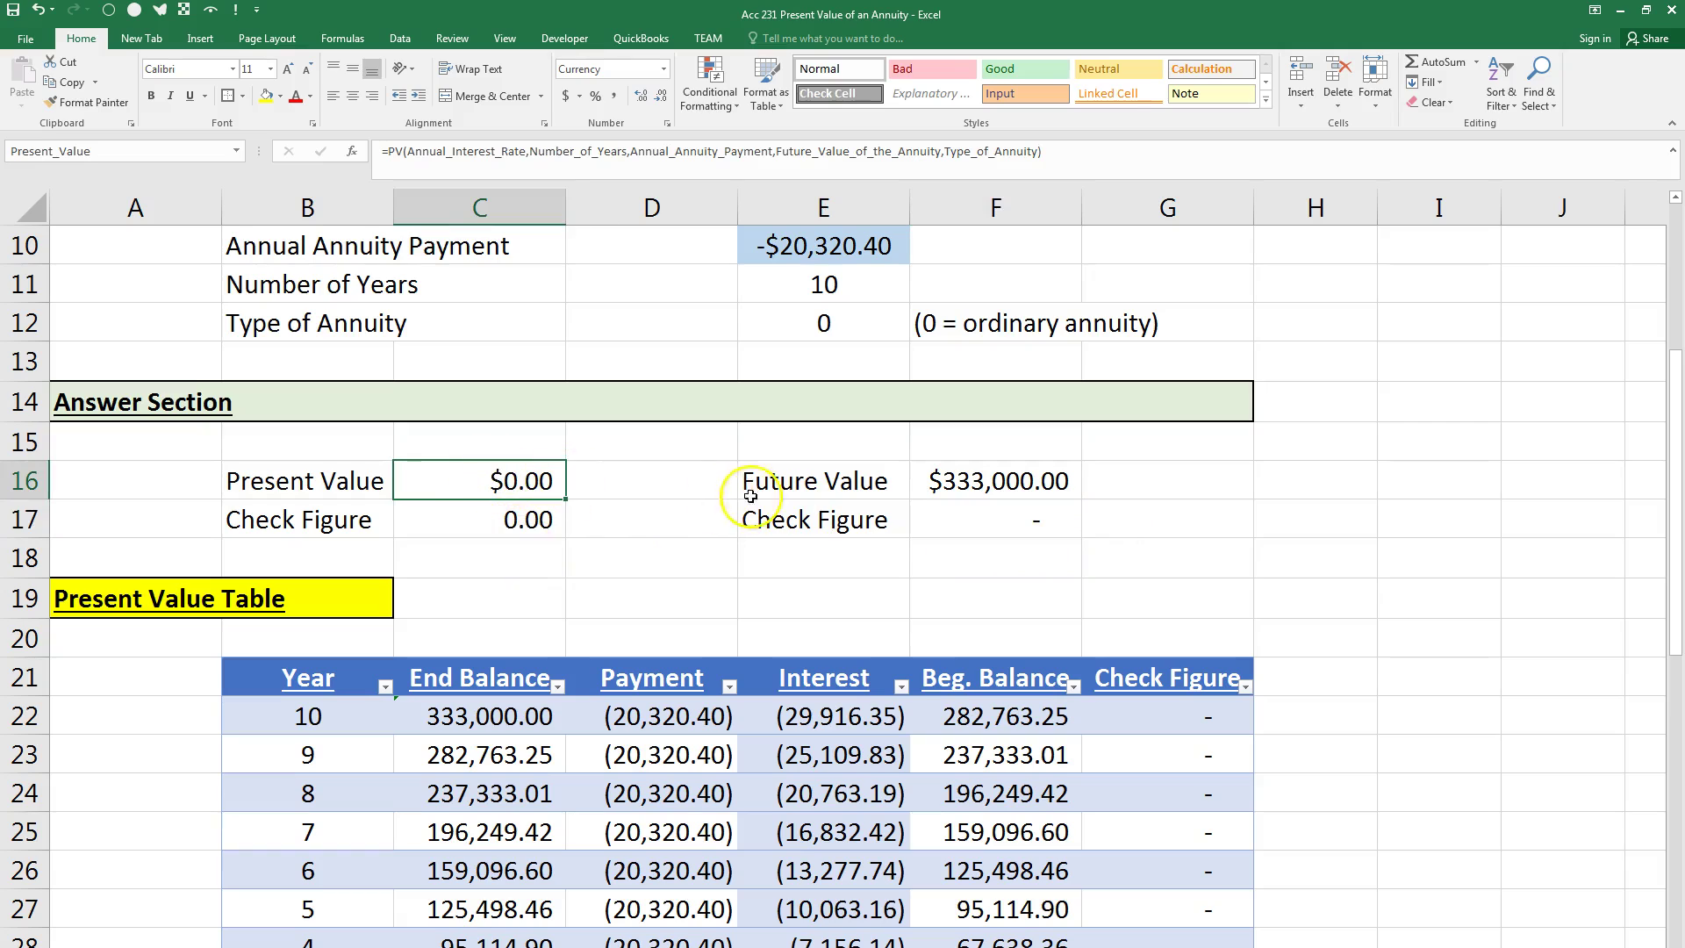
click(918, 473)
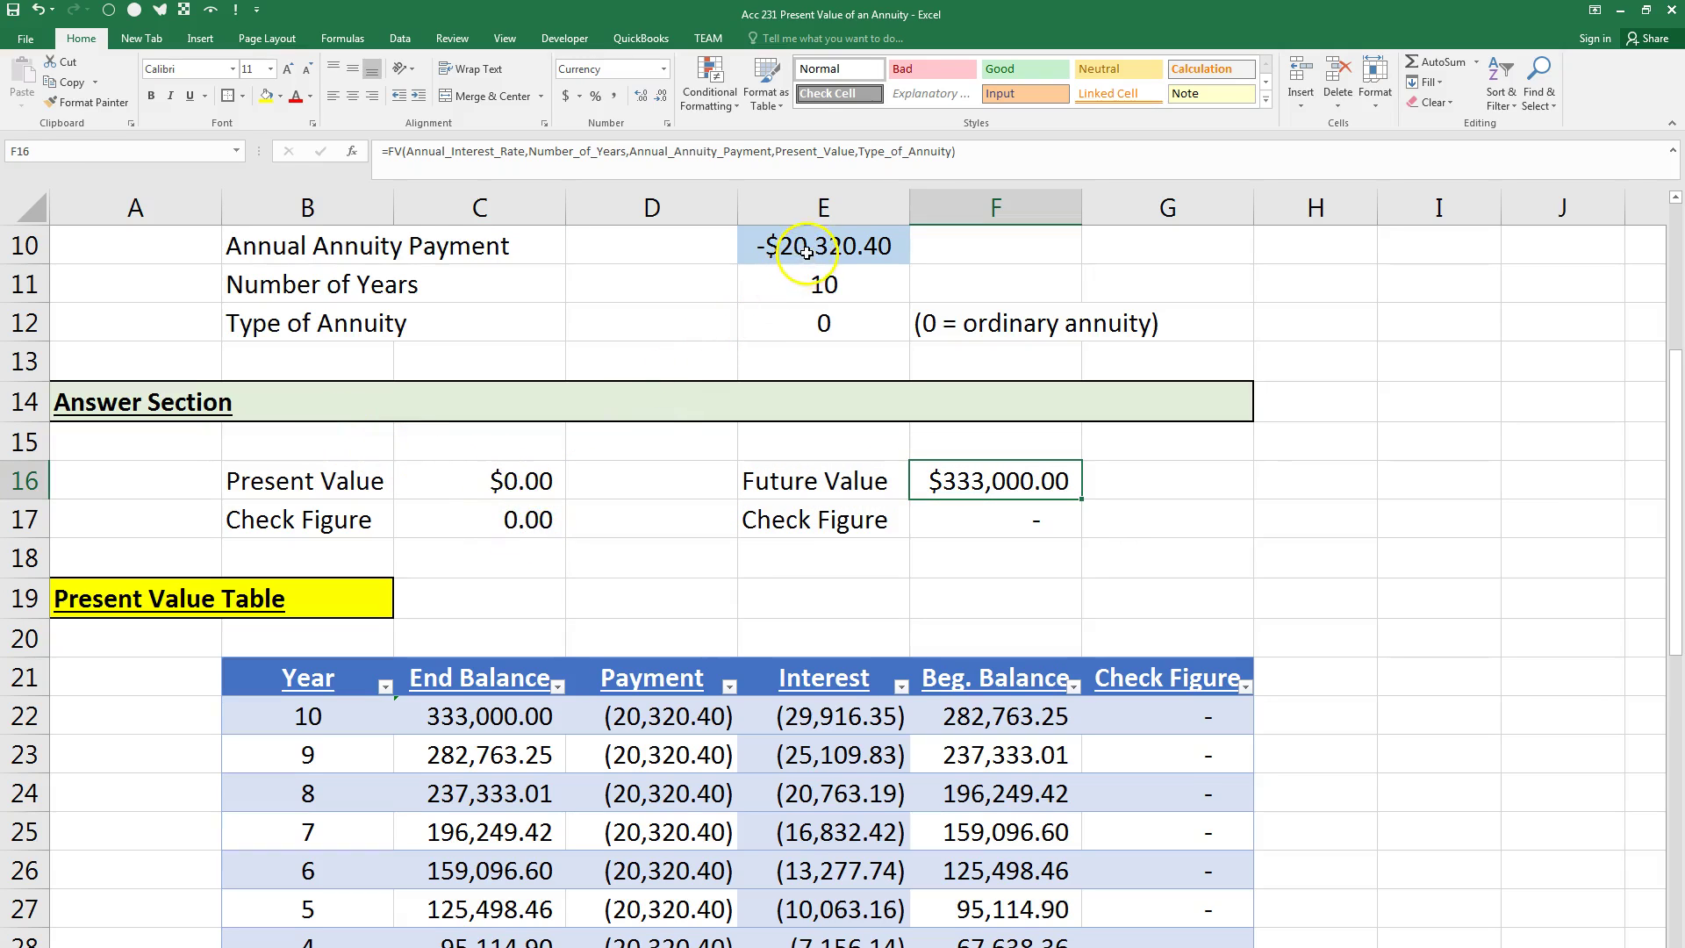
click(528, 523)
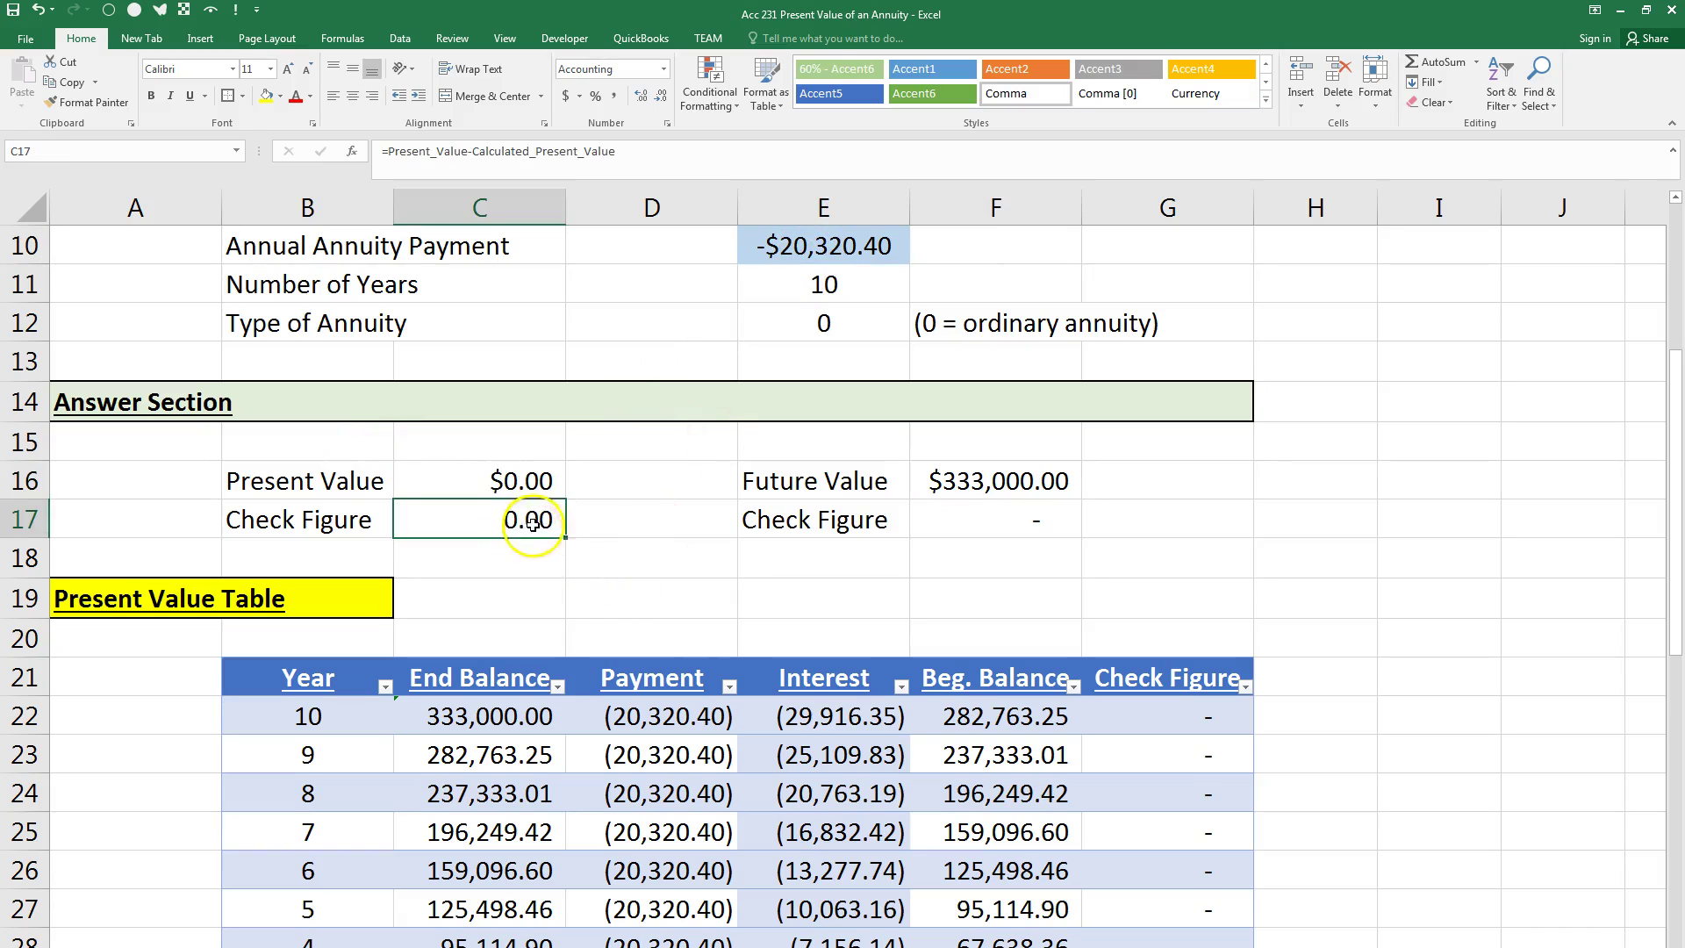
click(1065, 516)
click(557, 518)
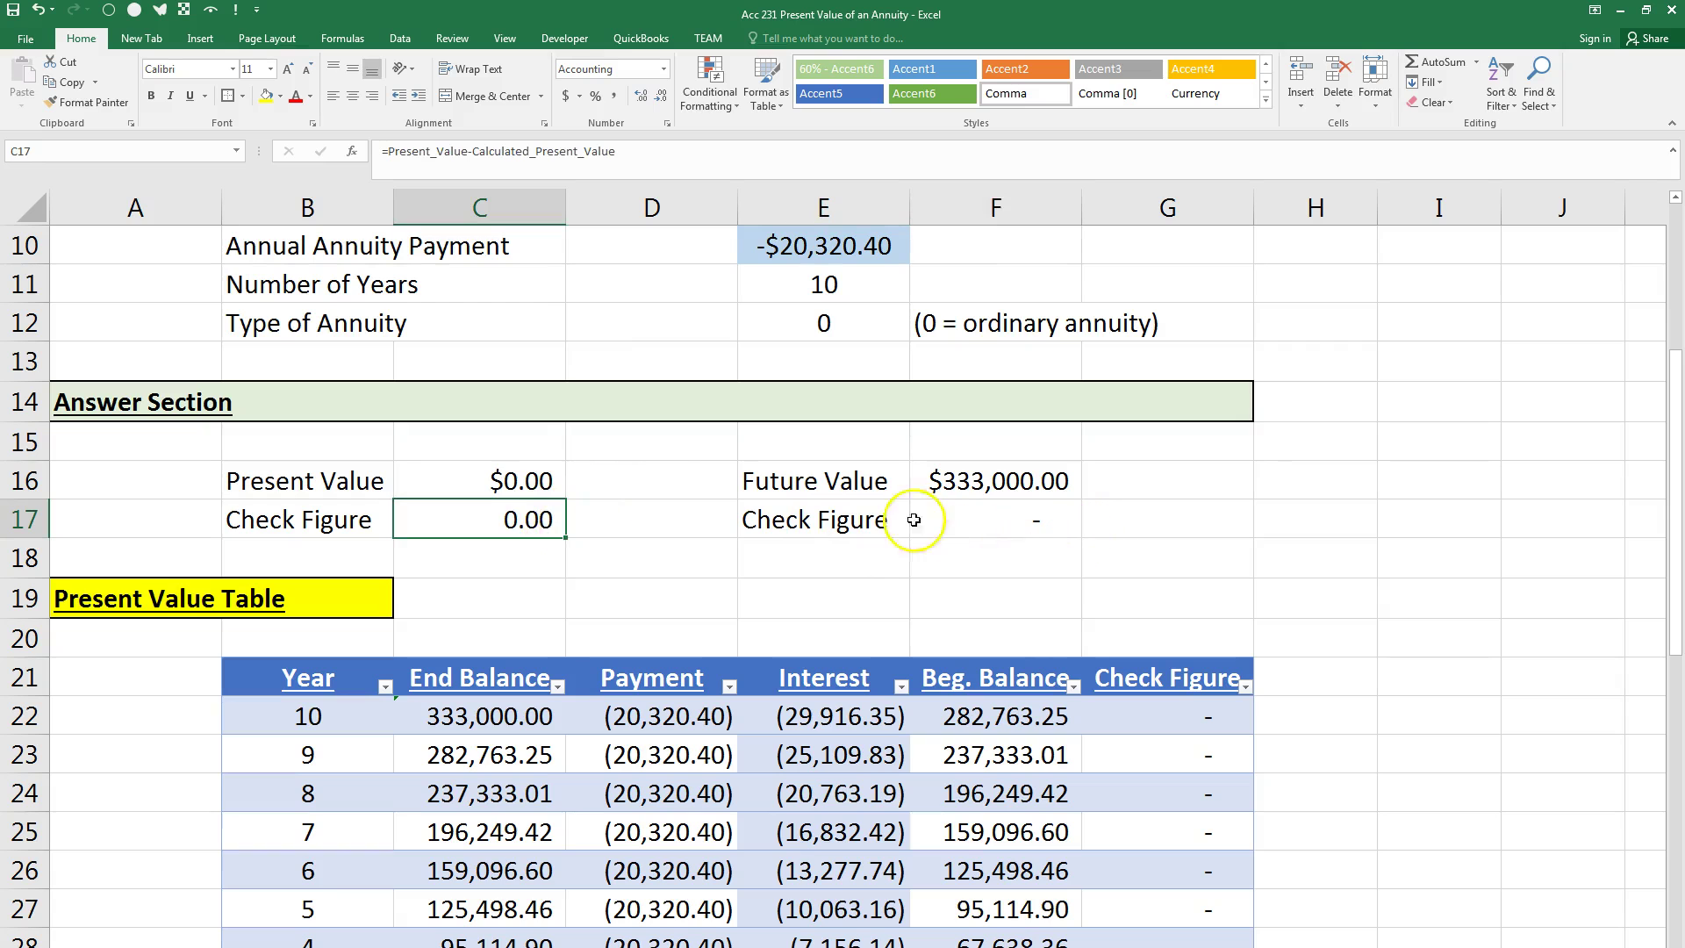
Step: Select the Future Value Table's End Balance column, F36:F47, and consult the line graph instructions in the Word document
scroll(755, 529, down, 2)
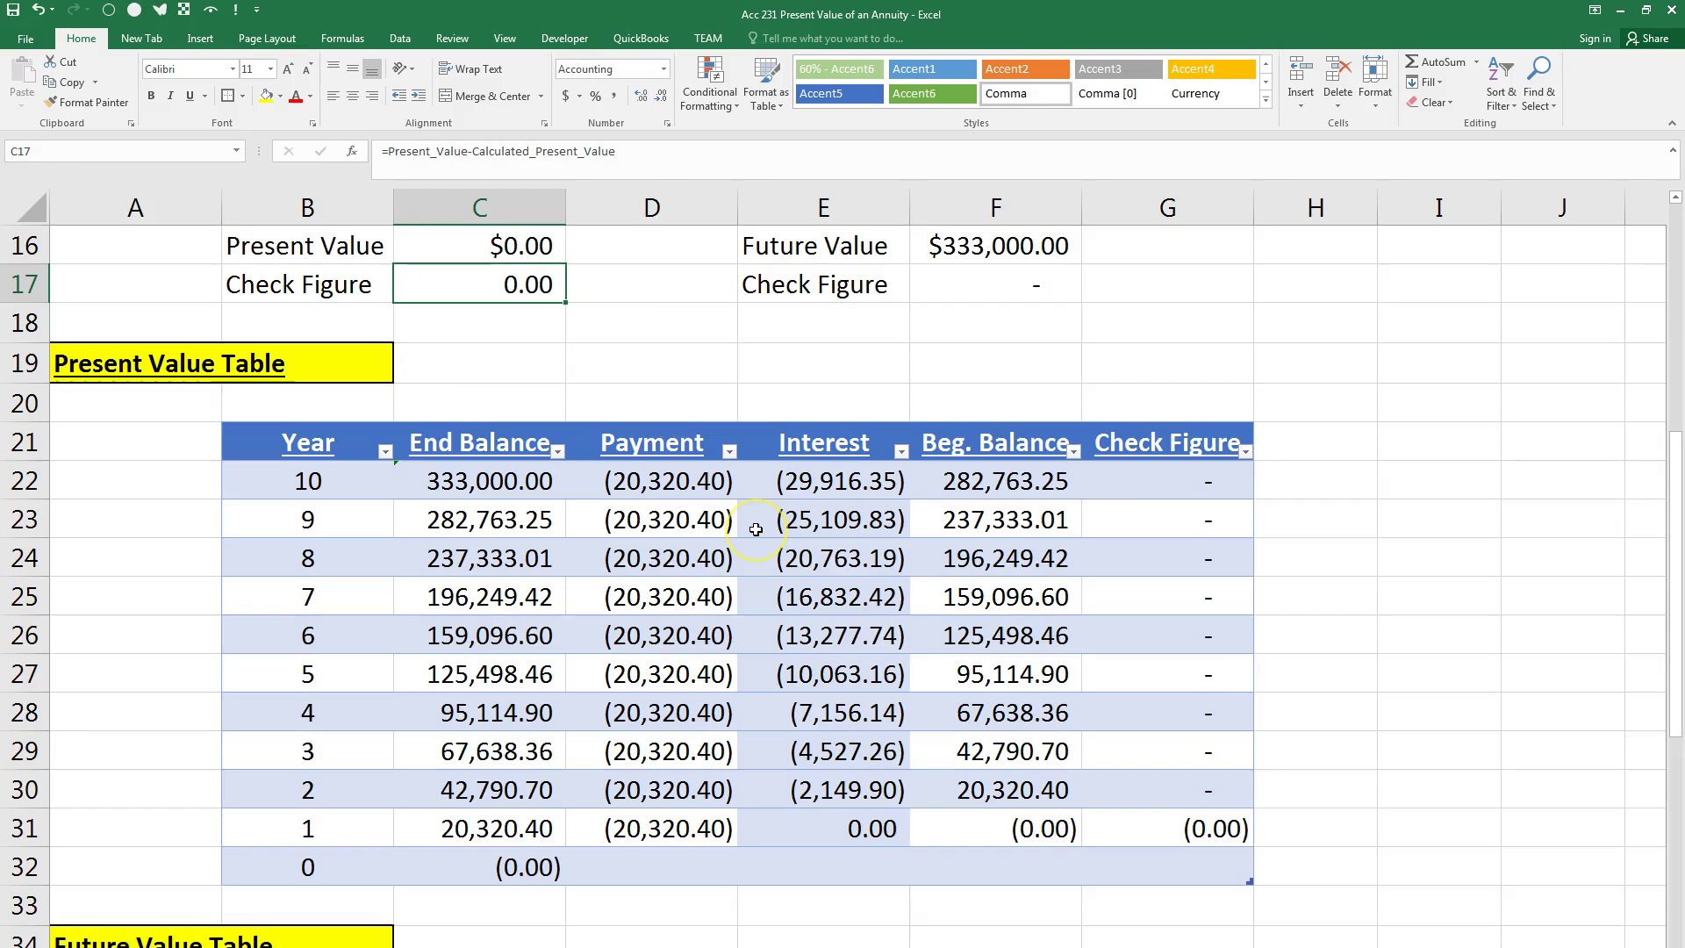
scroll(756, 529, down, 2)
scroll(755, 529, down, 5)
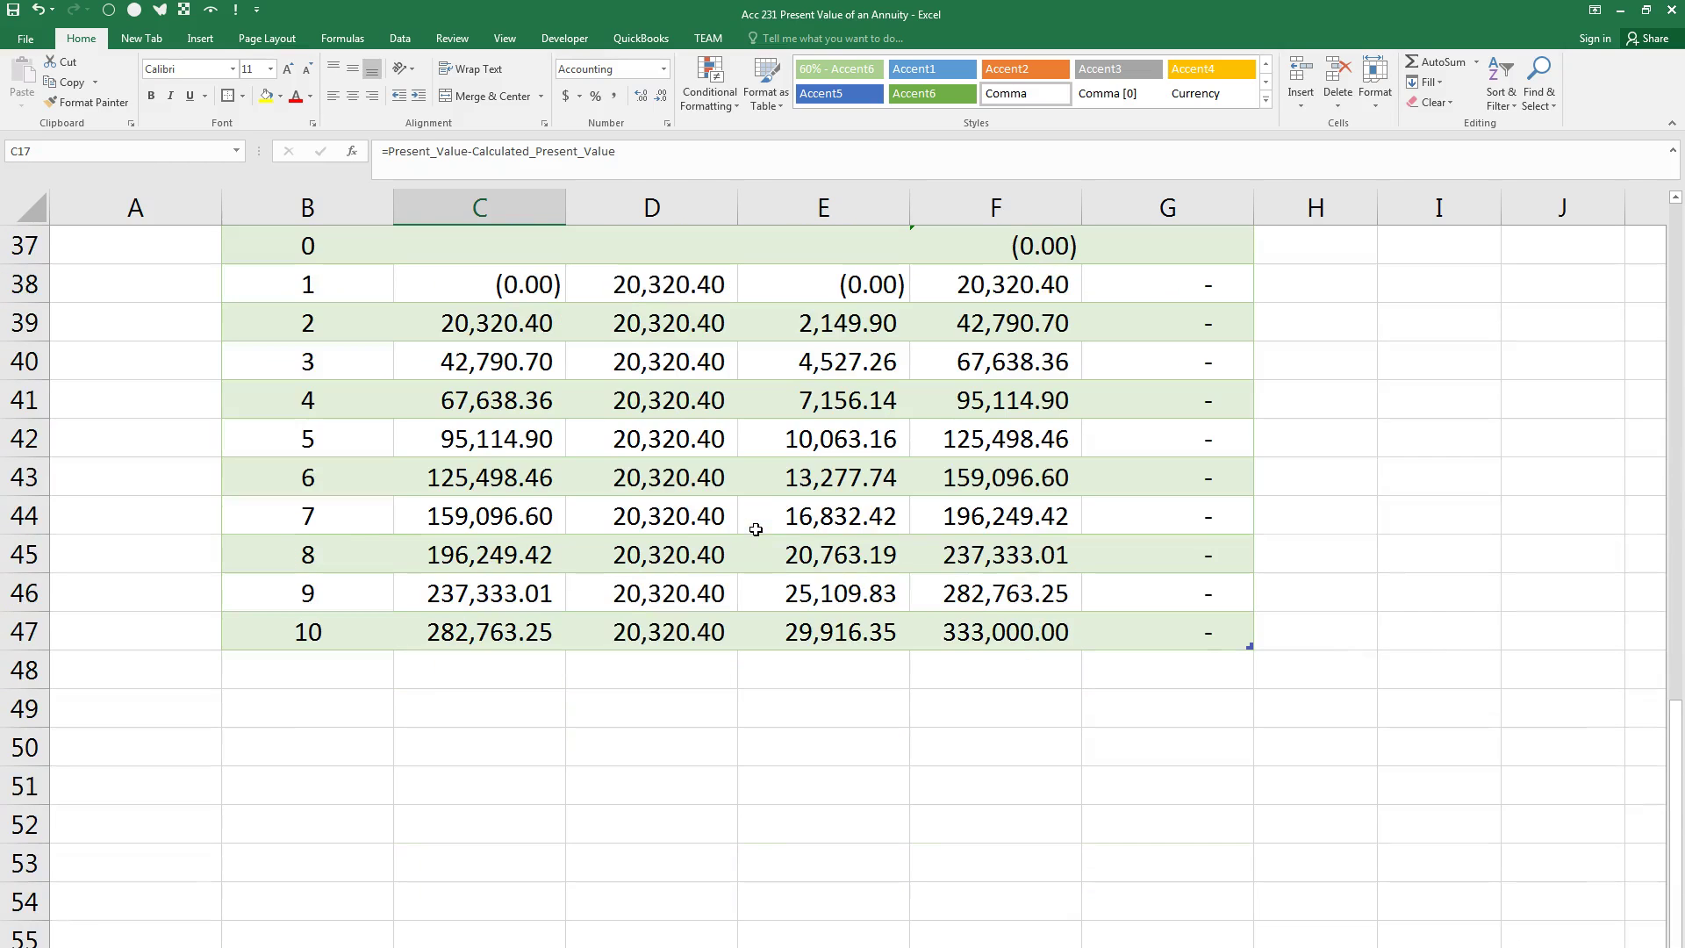
scroll(1000, 607, up, 1)
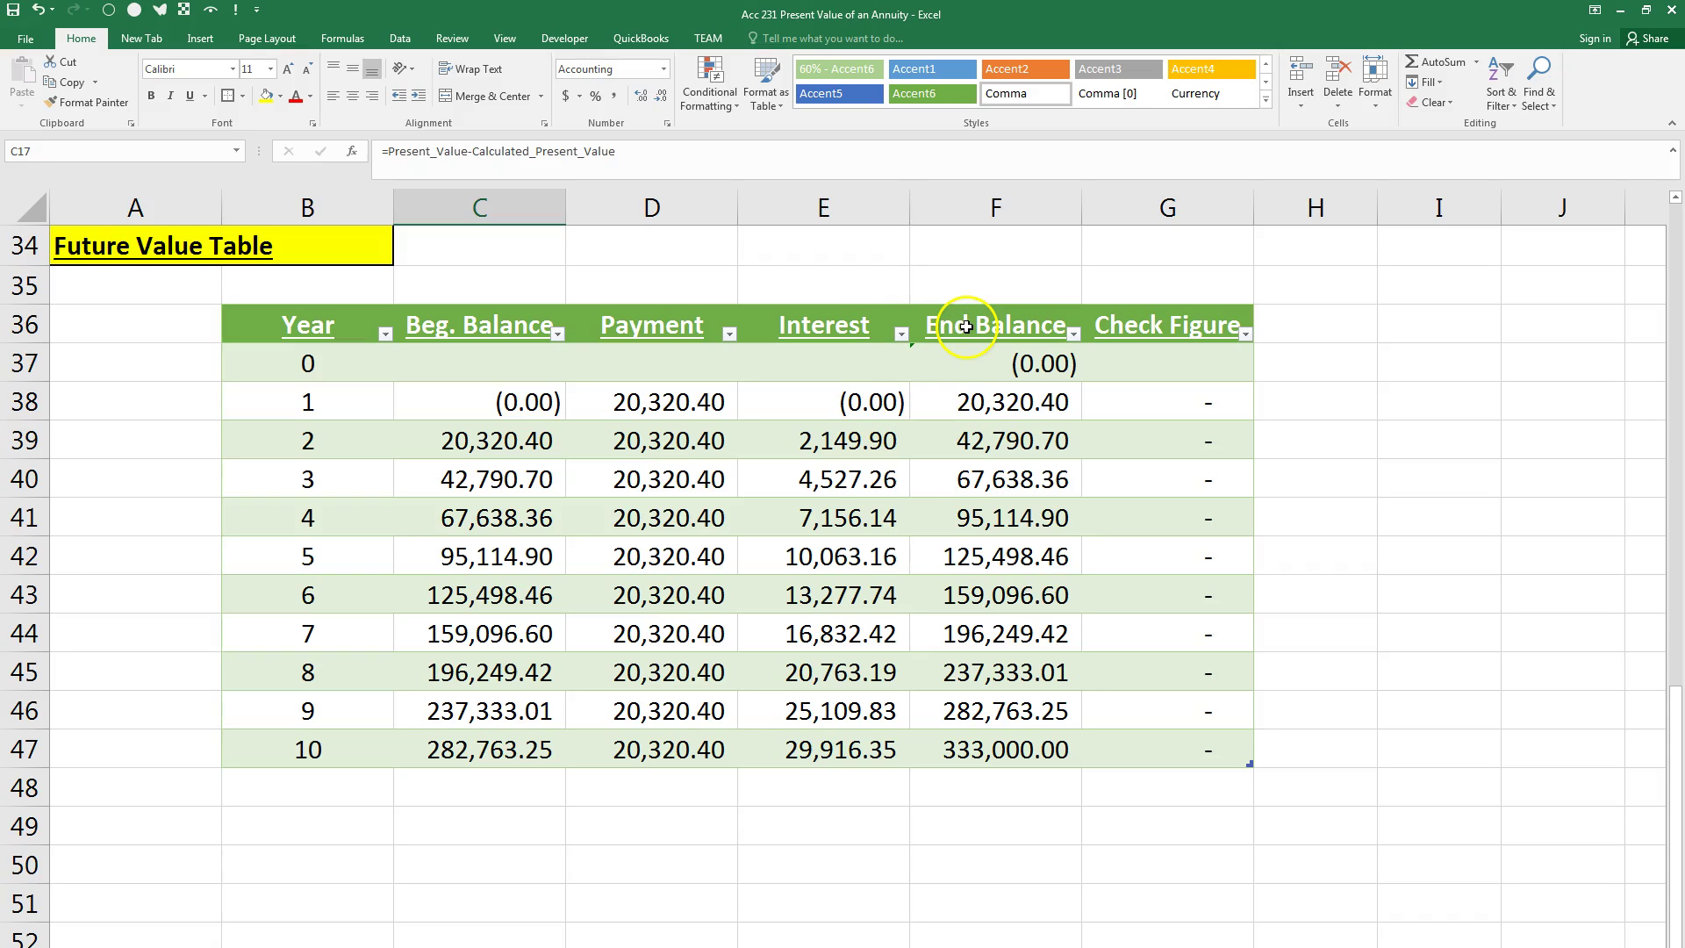
drag(967, 326, 962, 746)
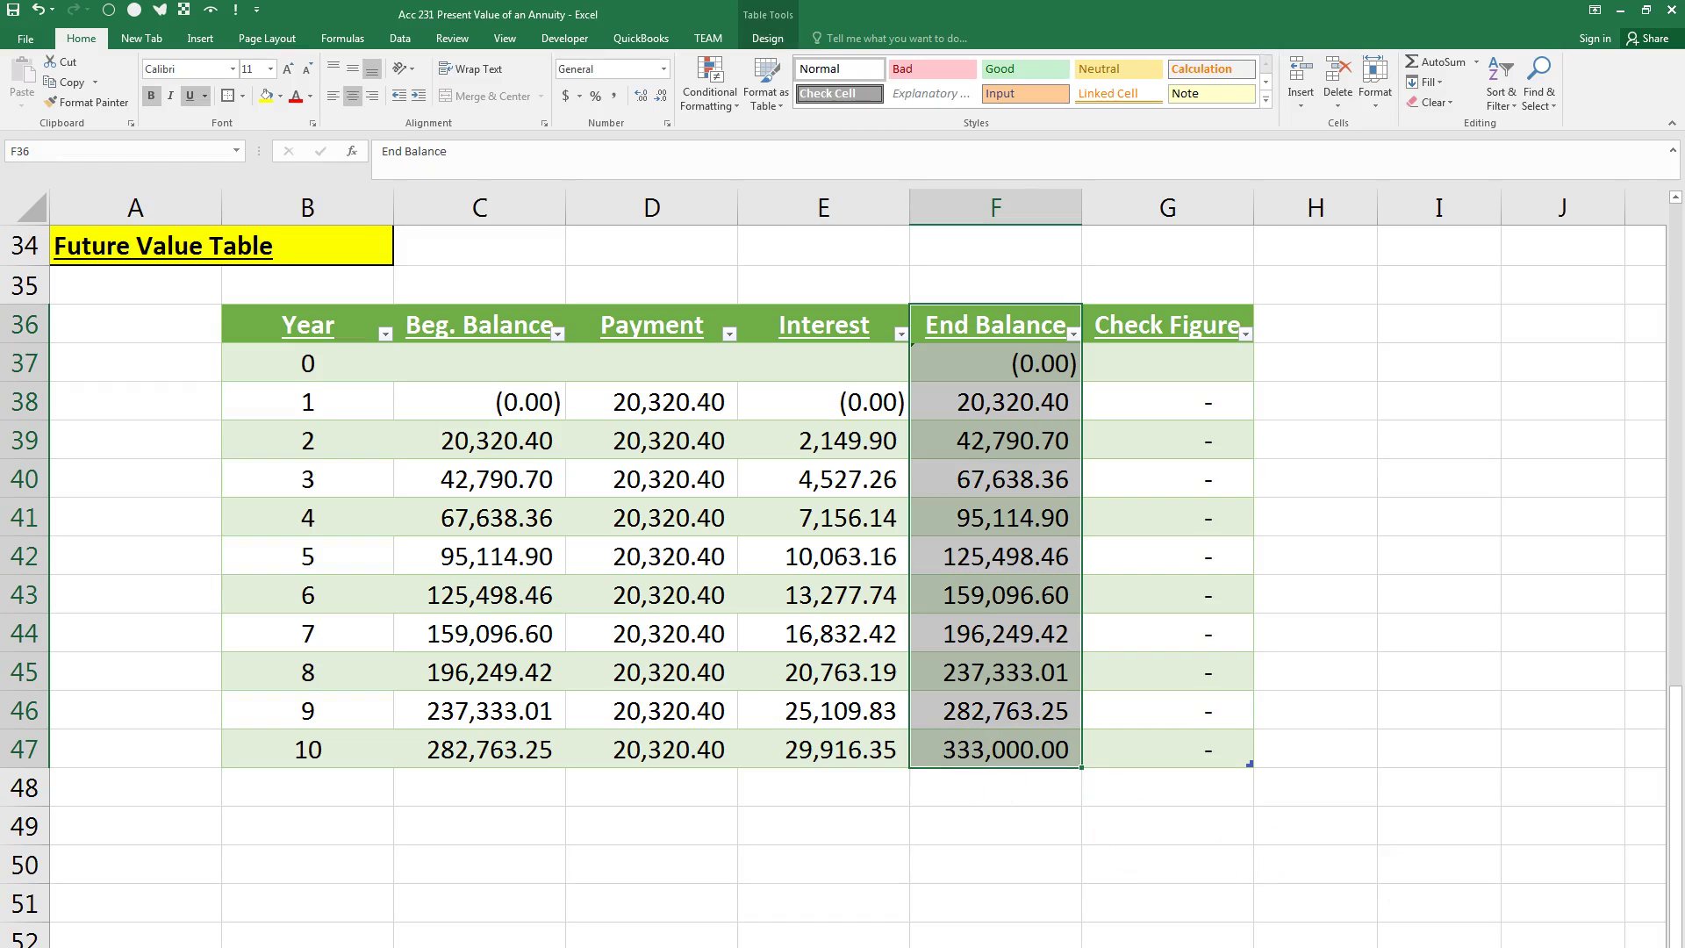
drag(1684, 2, 1292, 95)
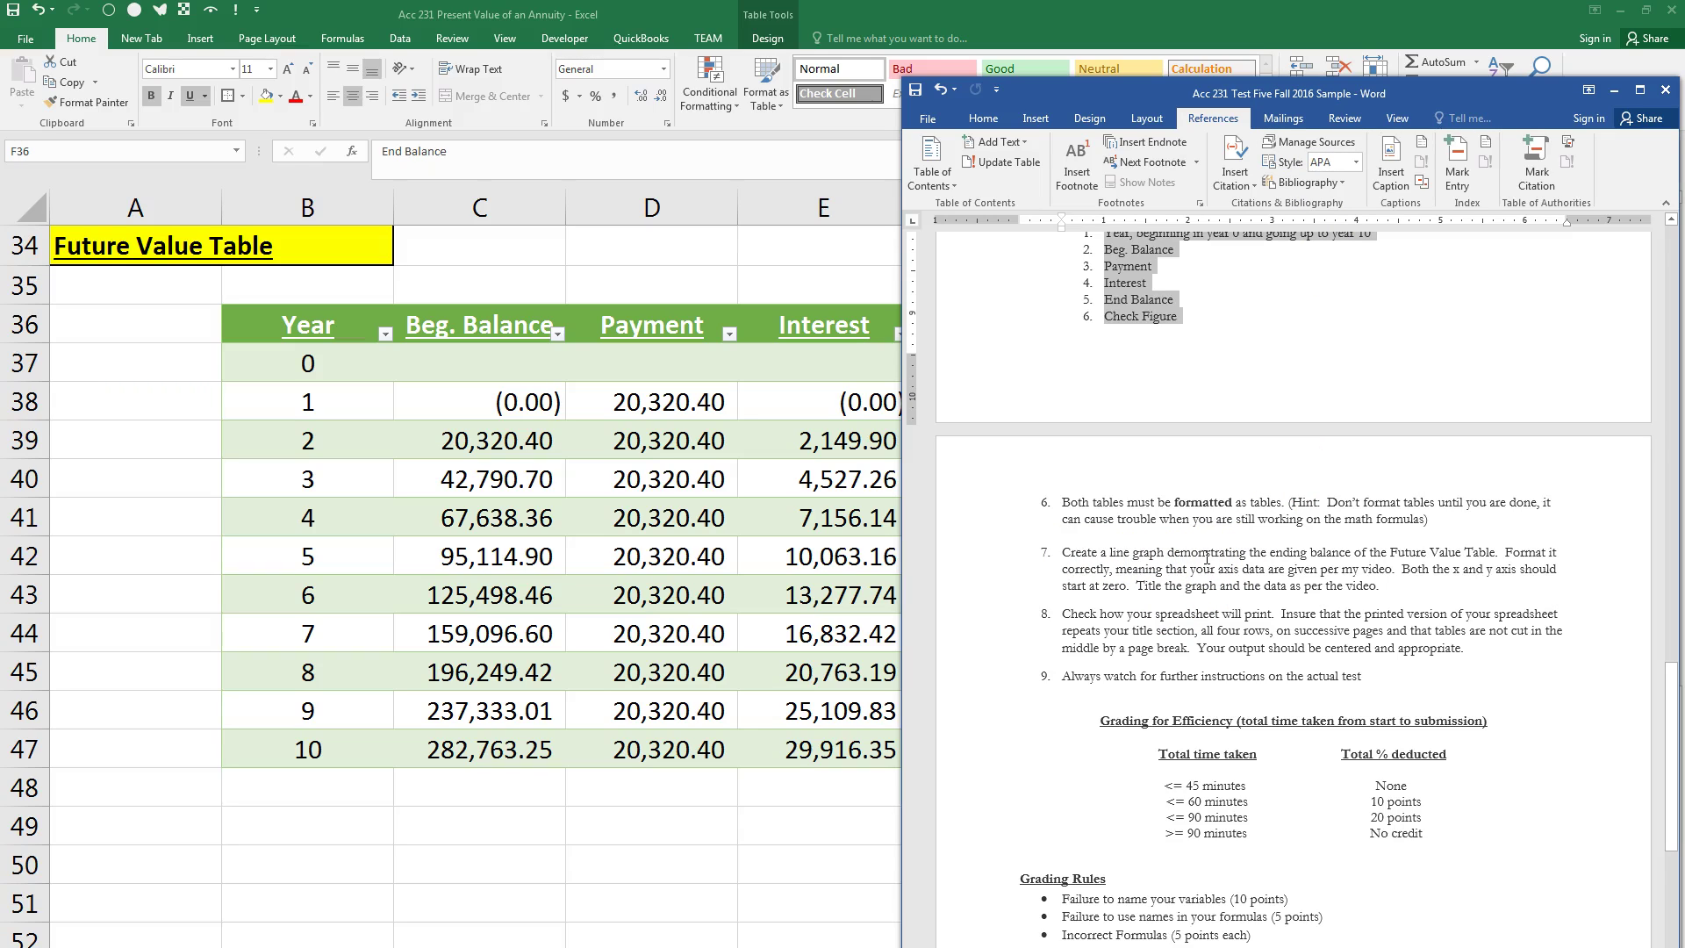
drag(1260, 92, 1684, 105)
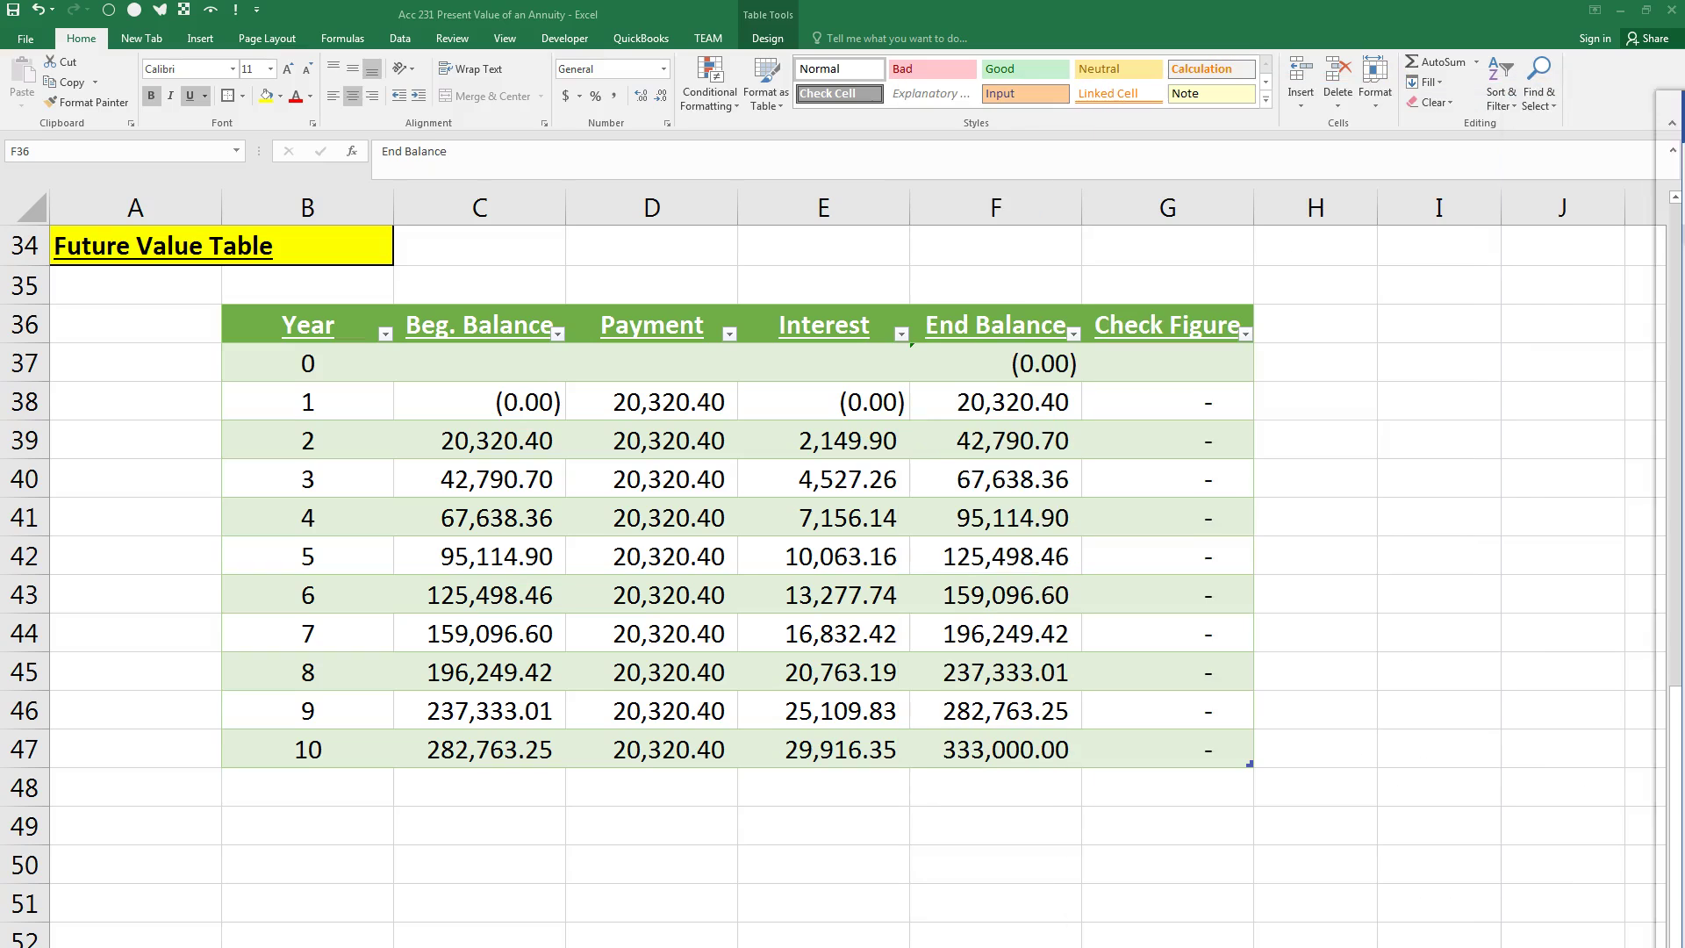
Step: Insert a basic 2-D line chart from the Future Value Table's End Balance column, F36:F47
click(996, 306)
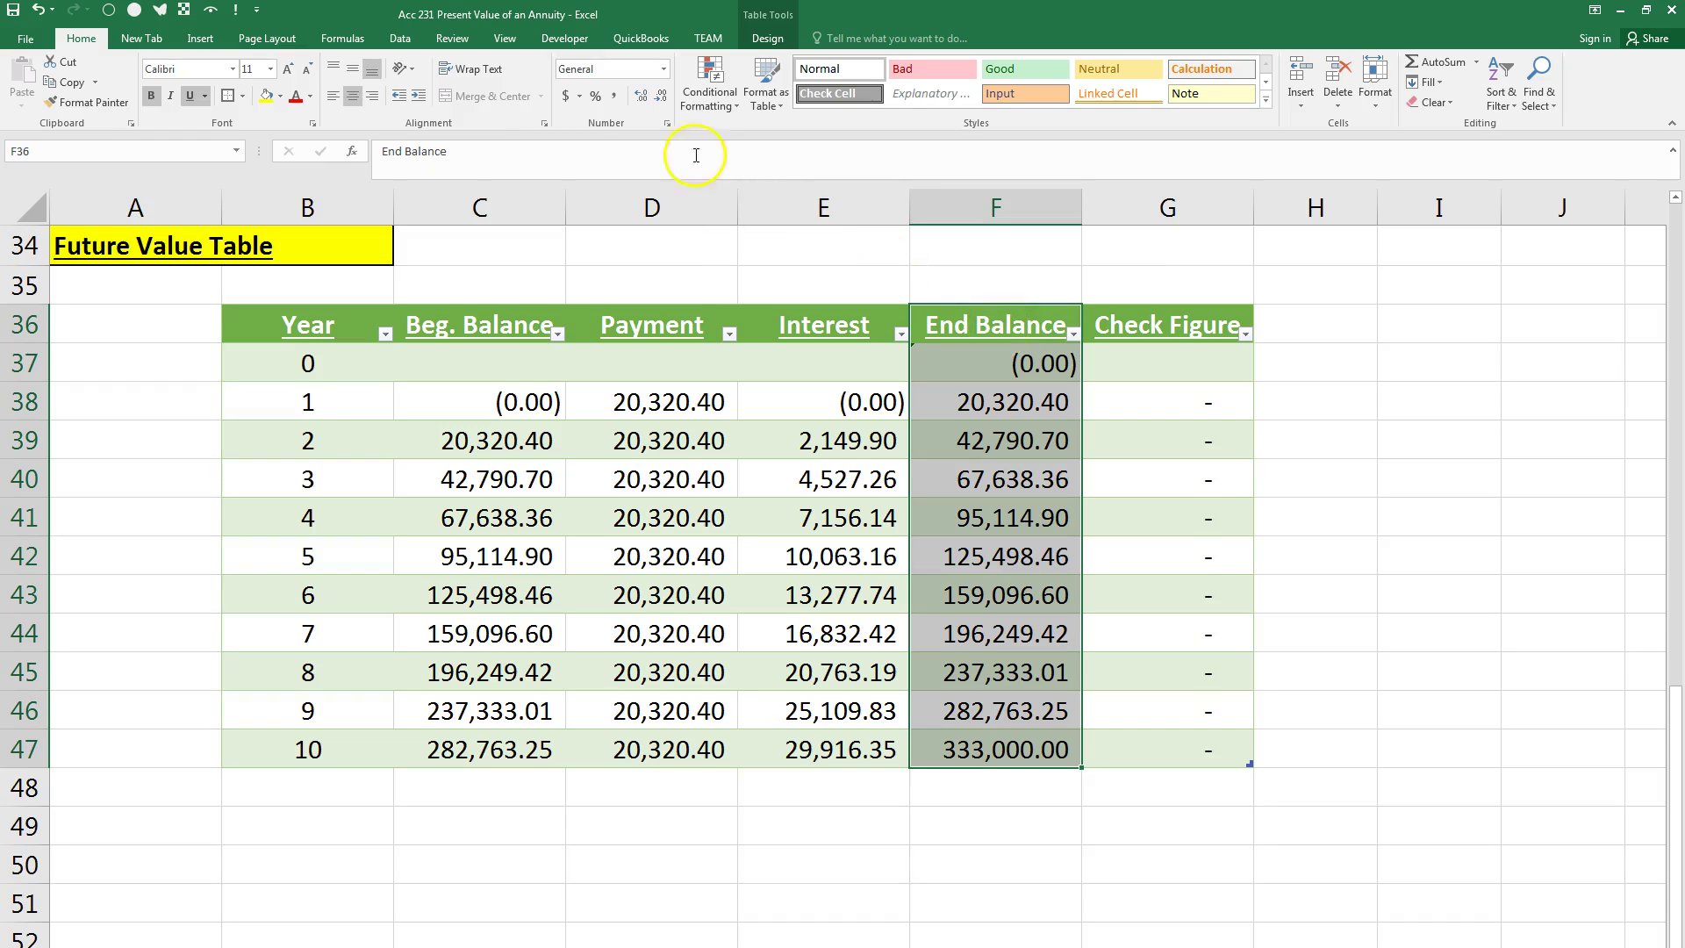
click(205, 41)
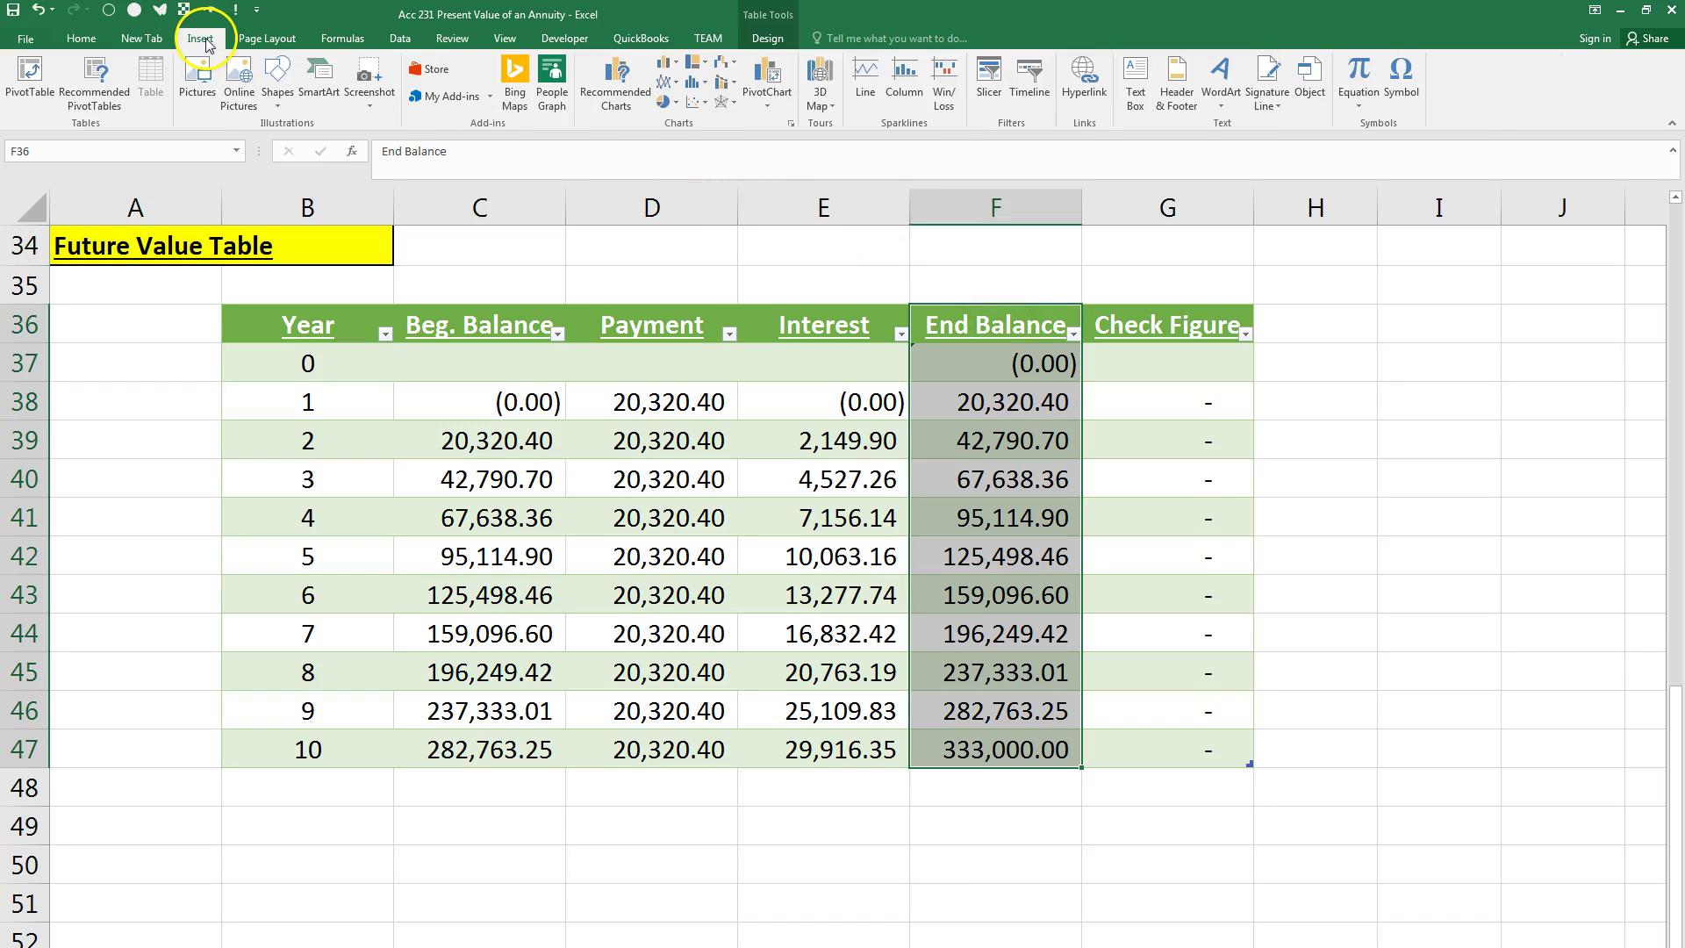
click(669, 88)
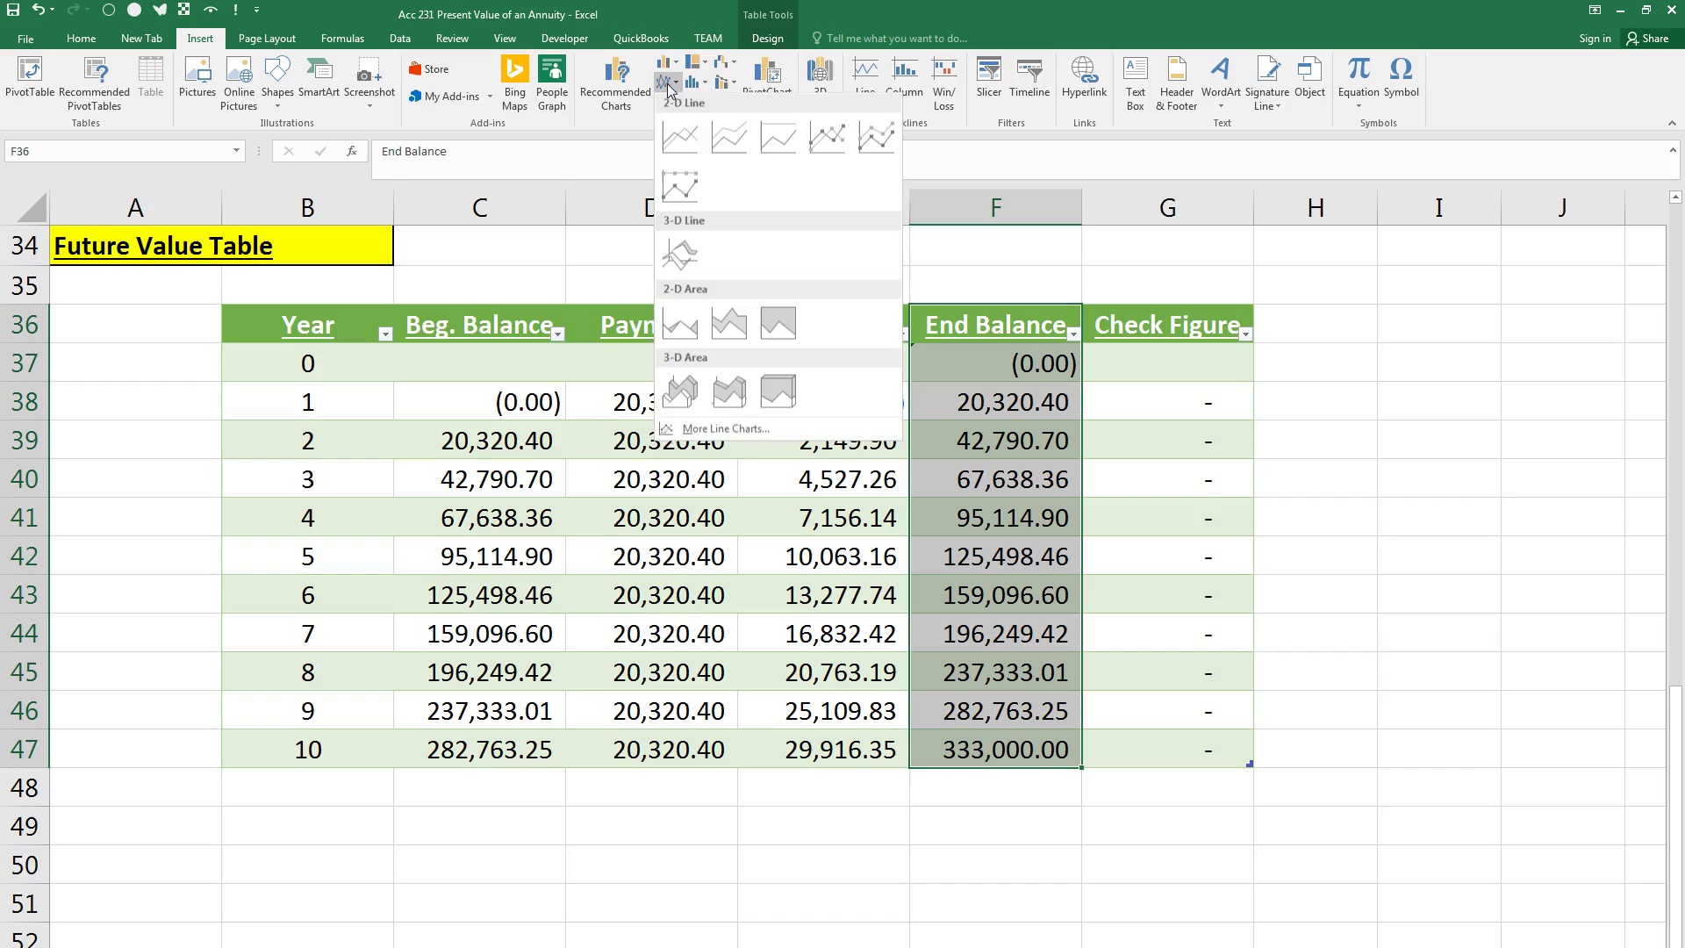
click(673, 151)
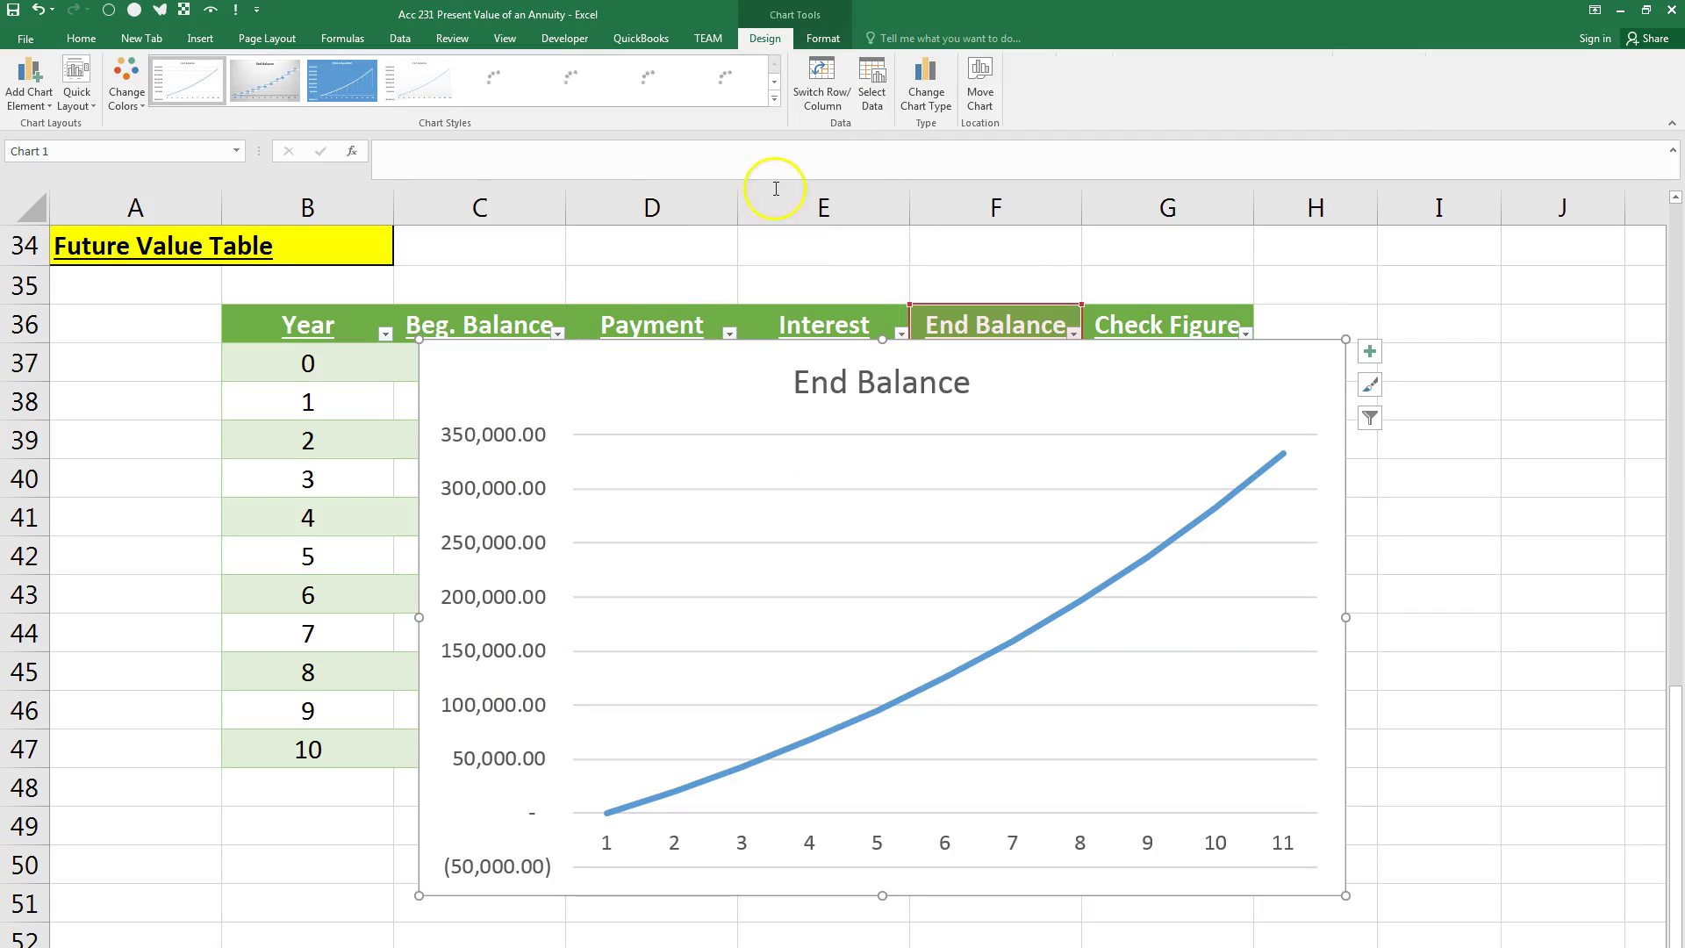
Step: Move the End Balance chart below the Future Value Table so that it starts at about row 49
scroll(1512, 493, down, 2)
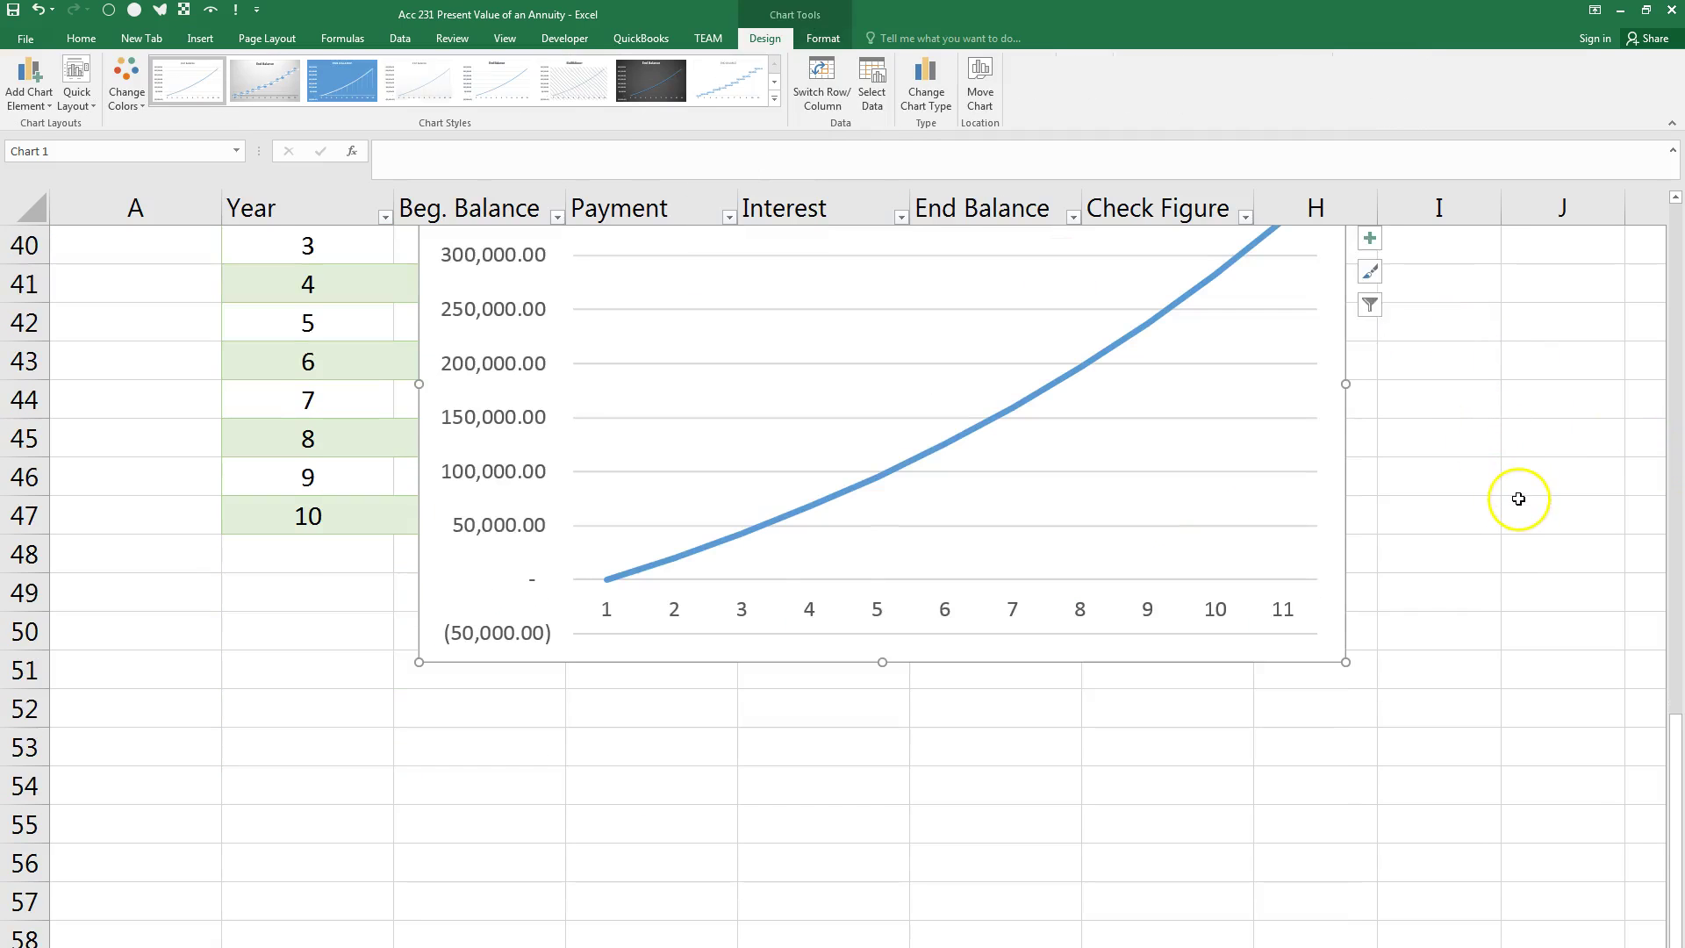
scroll(1519, 498, up, 2)
scroll(1519, 498, up, 1)
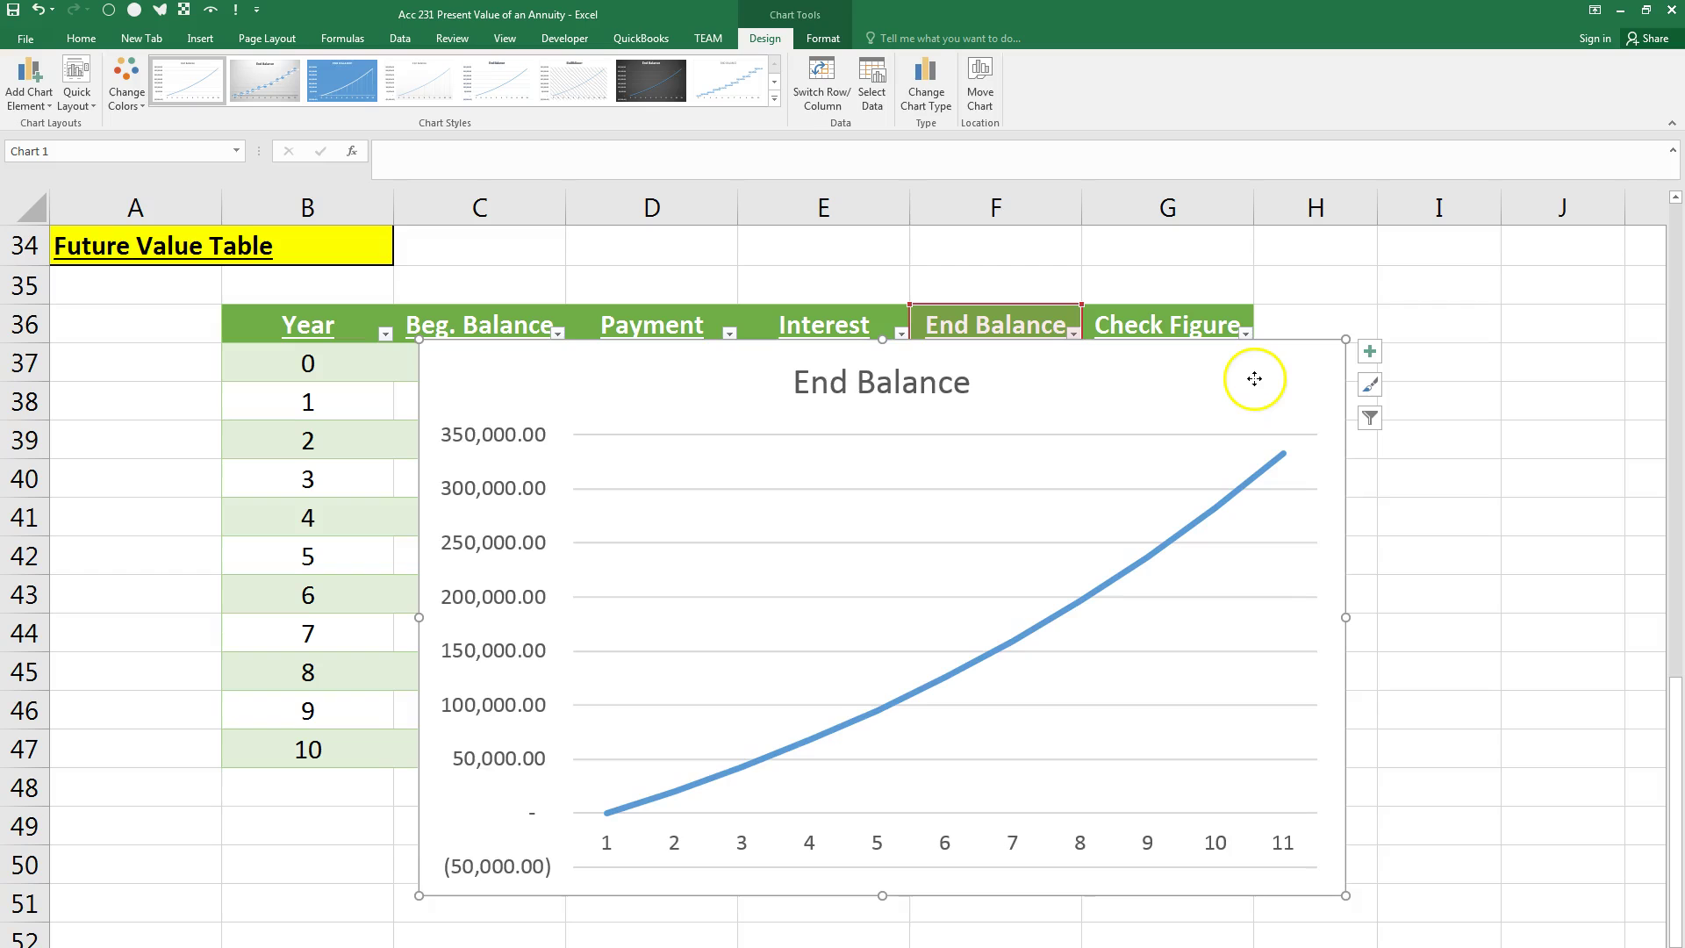
drag(1255, 379, 1120, 849)
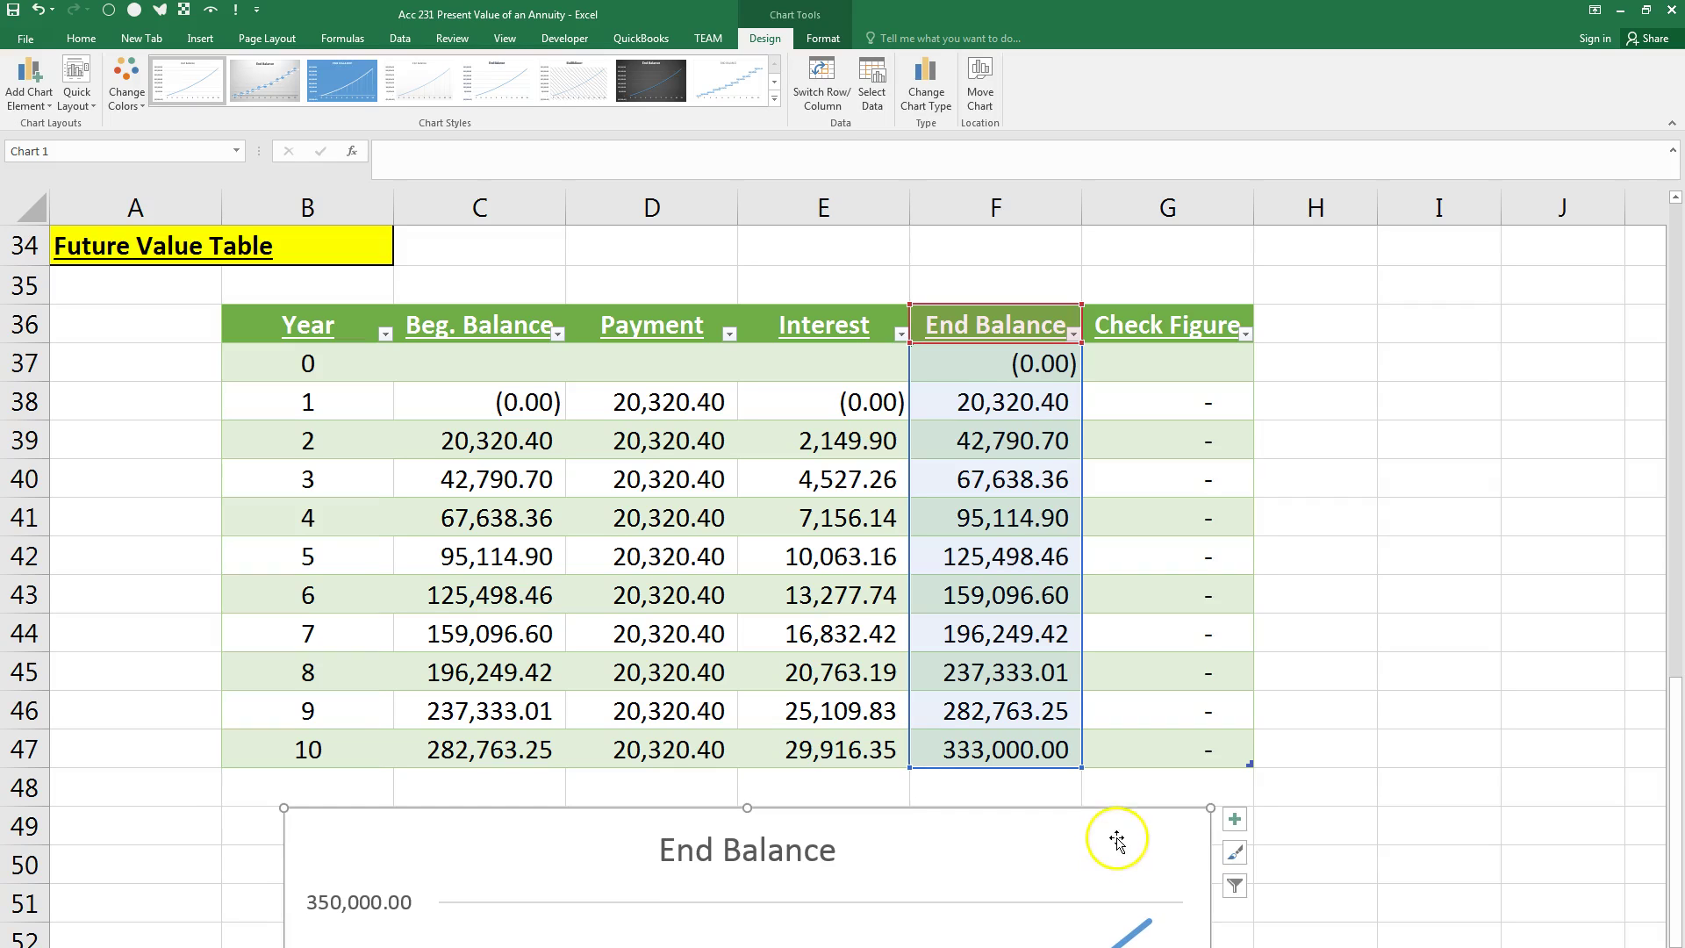
scroll(1413, 662, down, 4)
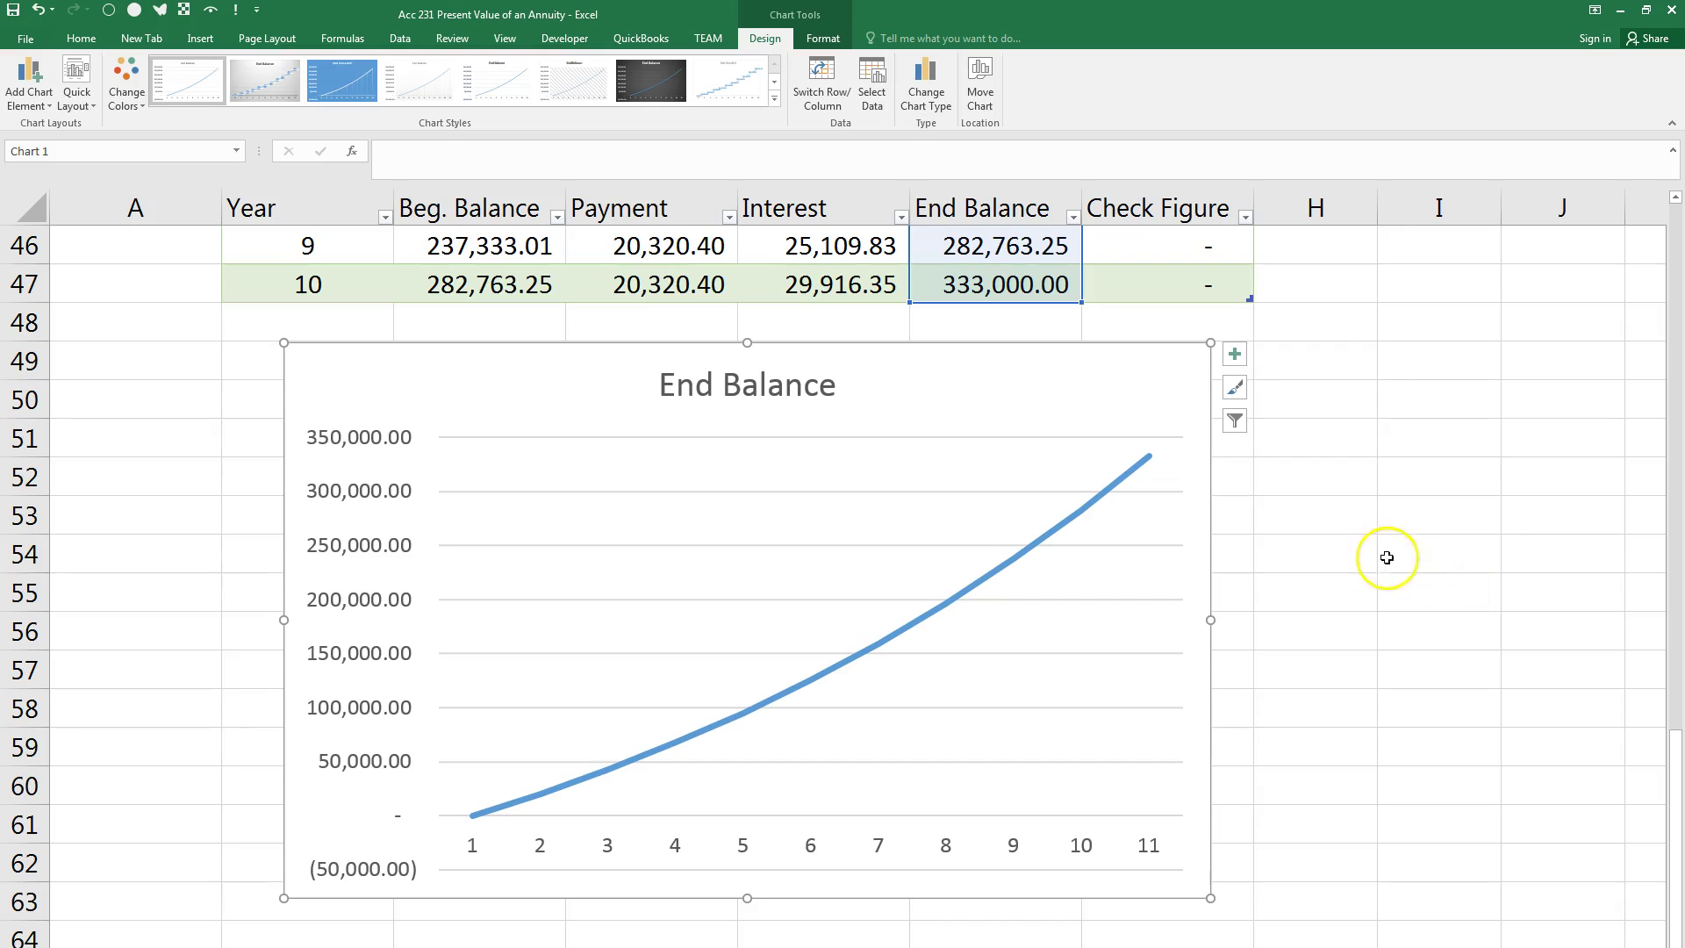
Step: Change the line chart's title to "Value of Investment"
click(740, 390)
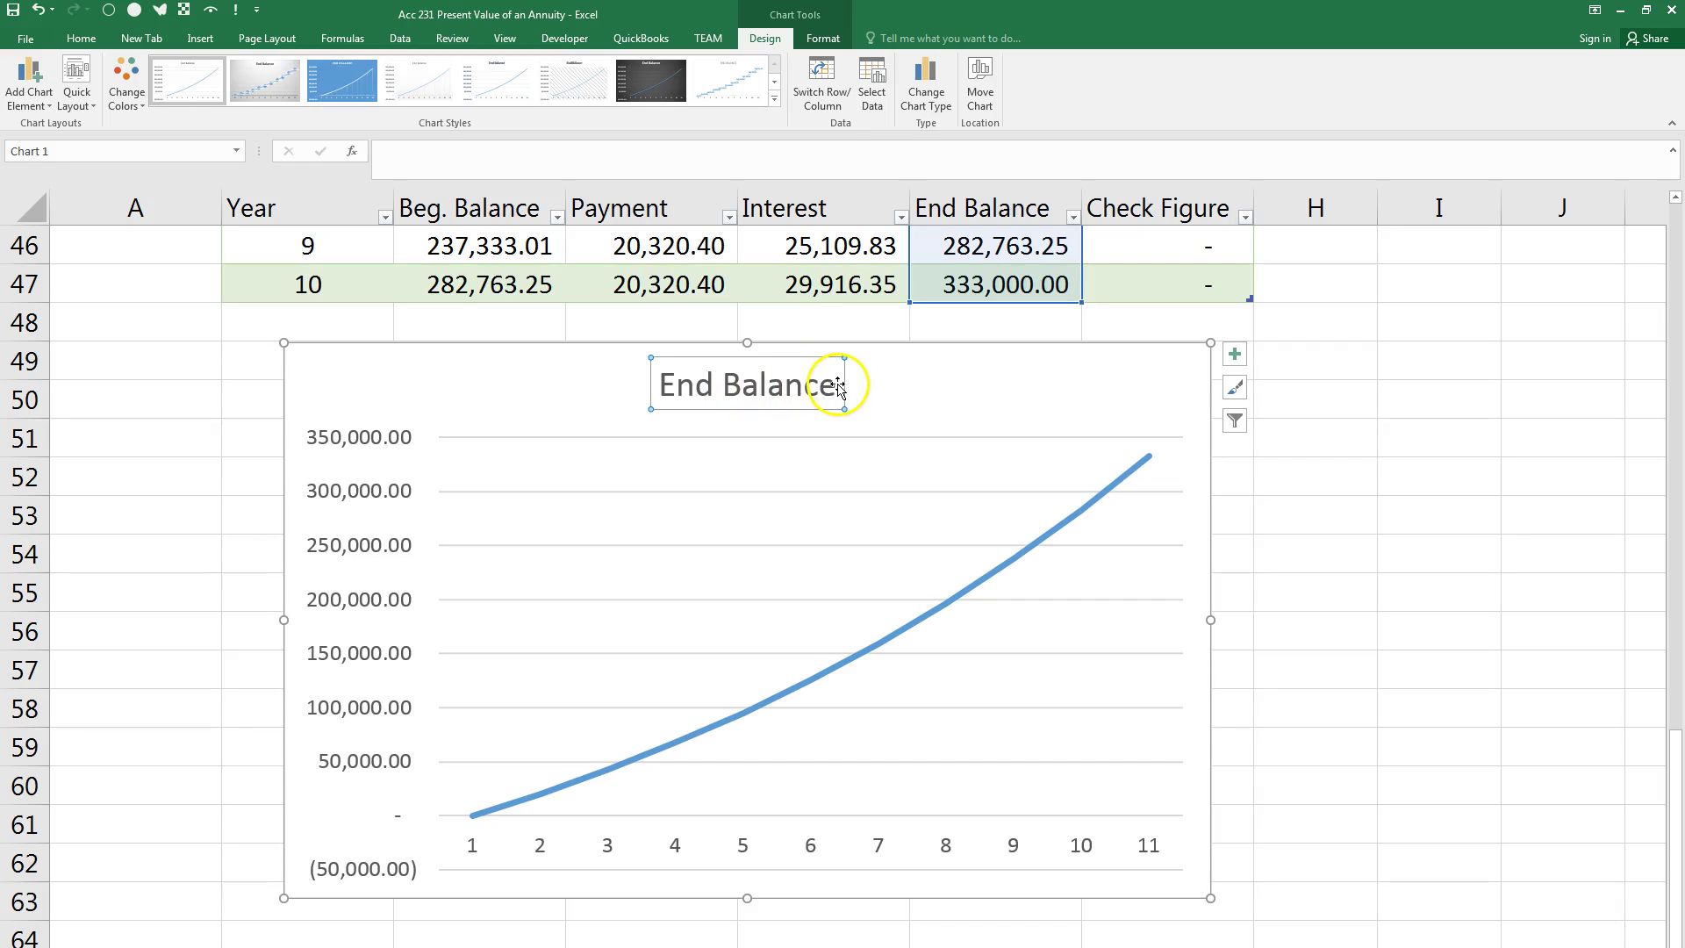
click(838, 385)
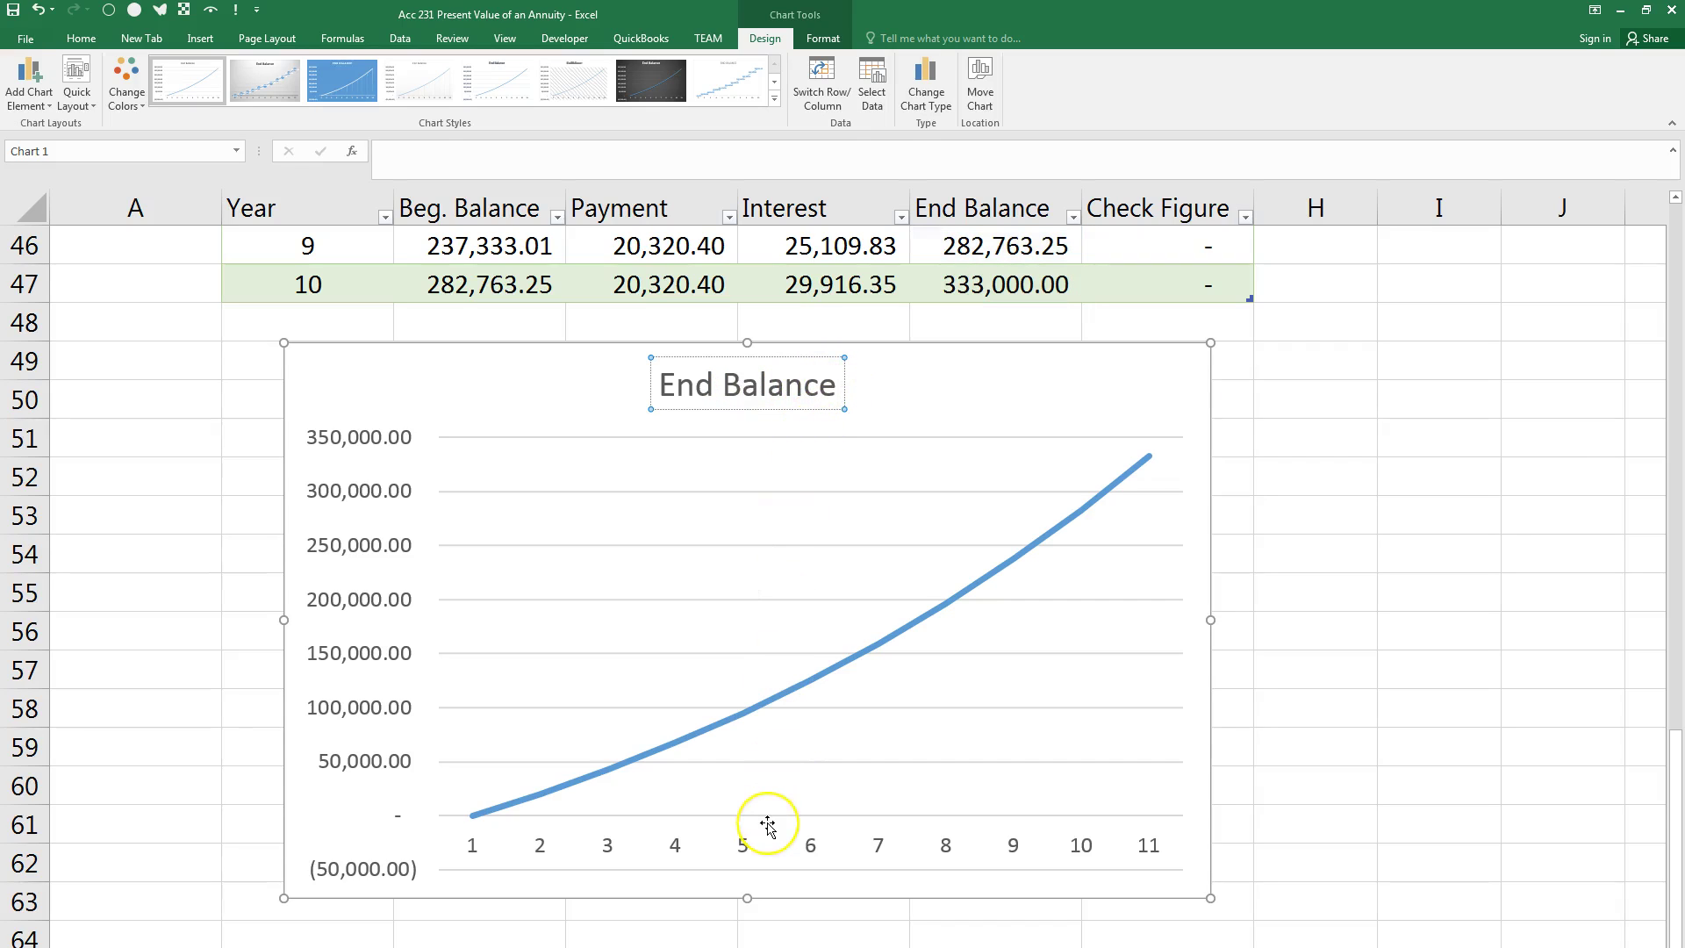
key(BackSpace)
key(BackSpace)
key(BackSpace)
key(BackSpace)
key(BackSpace)
key(BackSpace)
key(BackSpace)
key(BackSpace)
key(BackSpace)
key(BackSpace)
key(BackSpace)
text(Val)
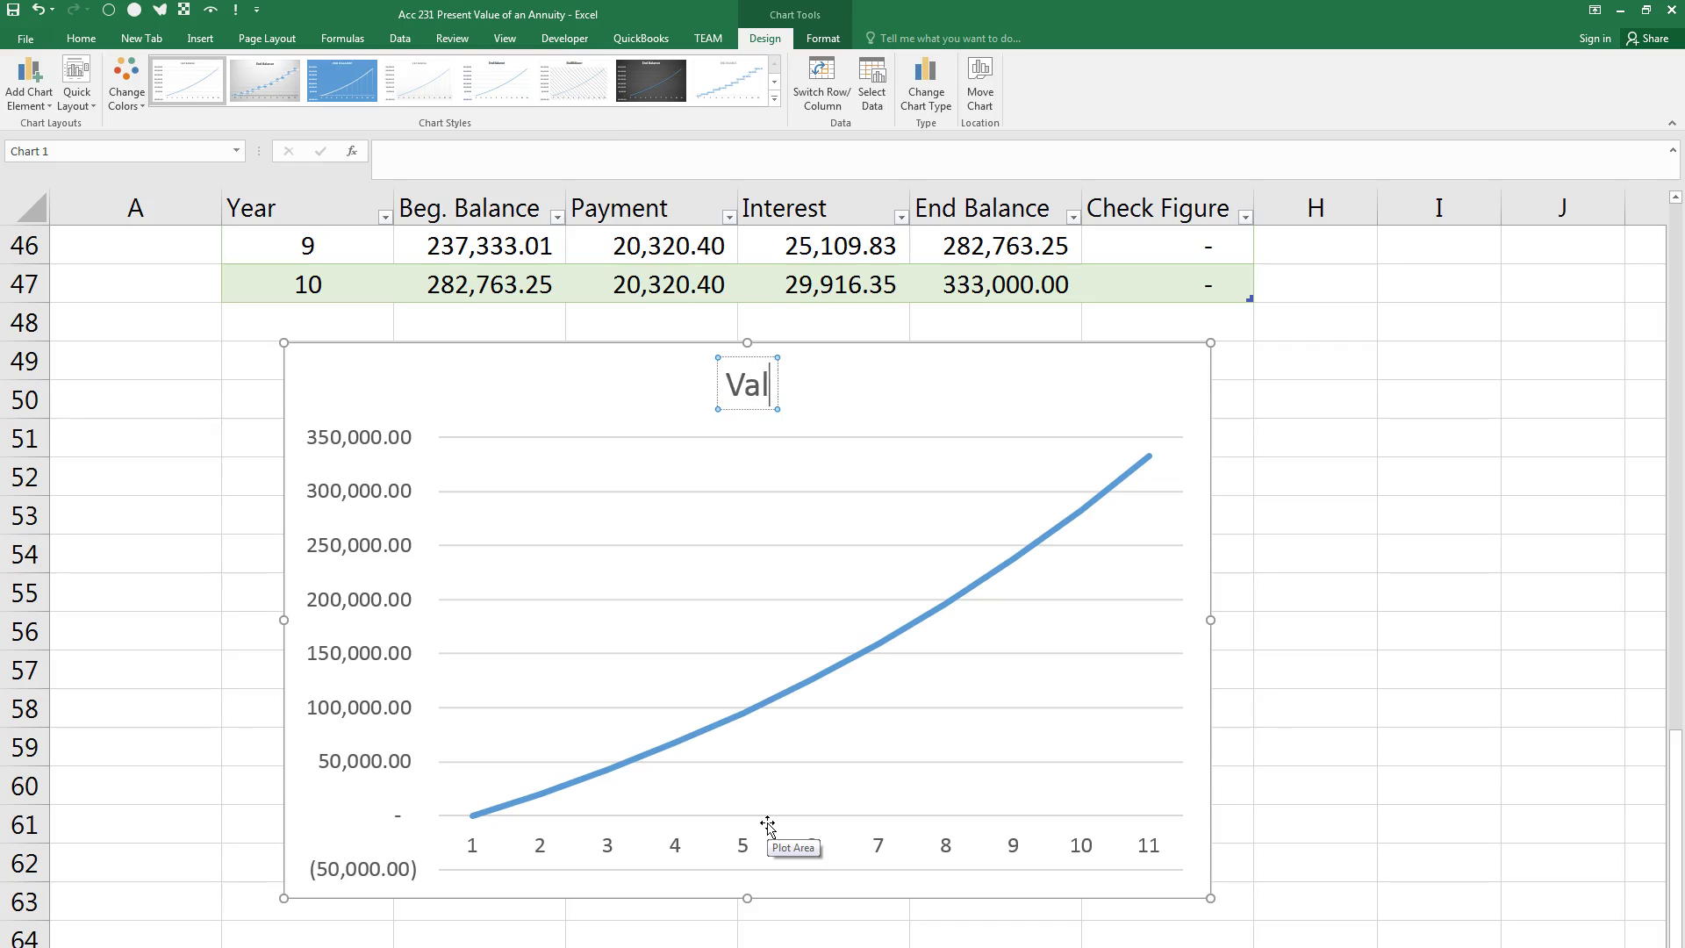
text(ue of Investment)
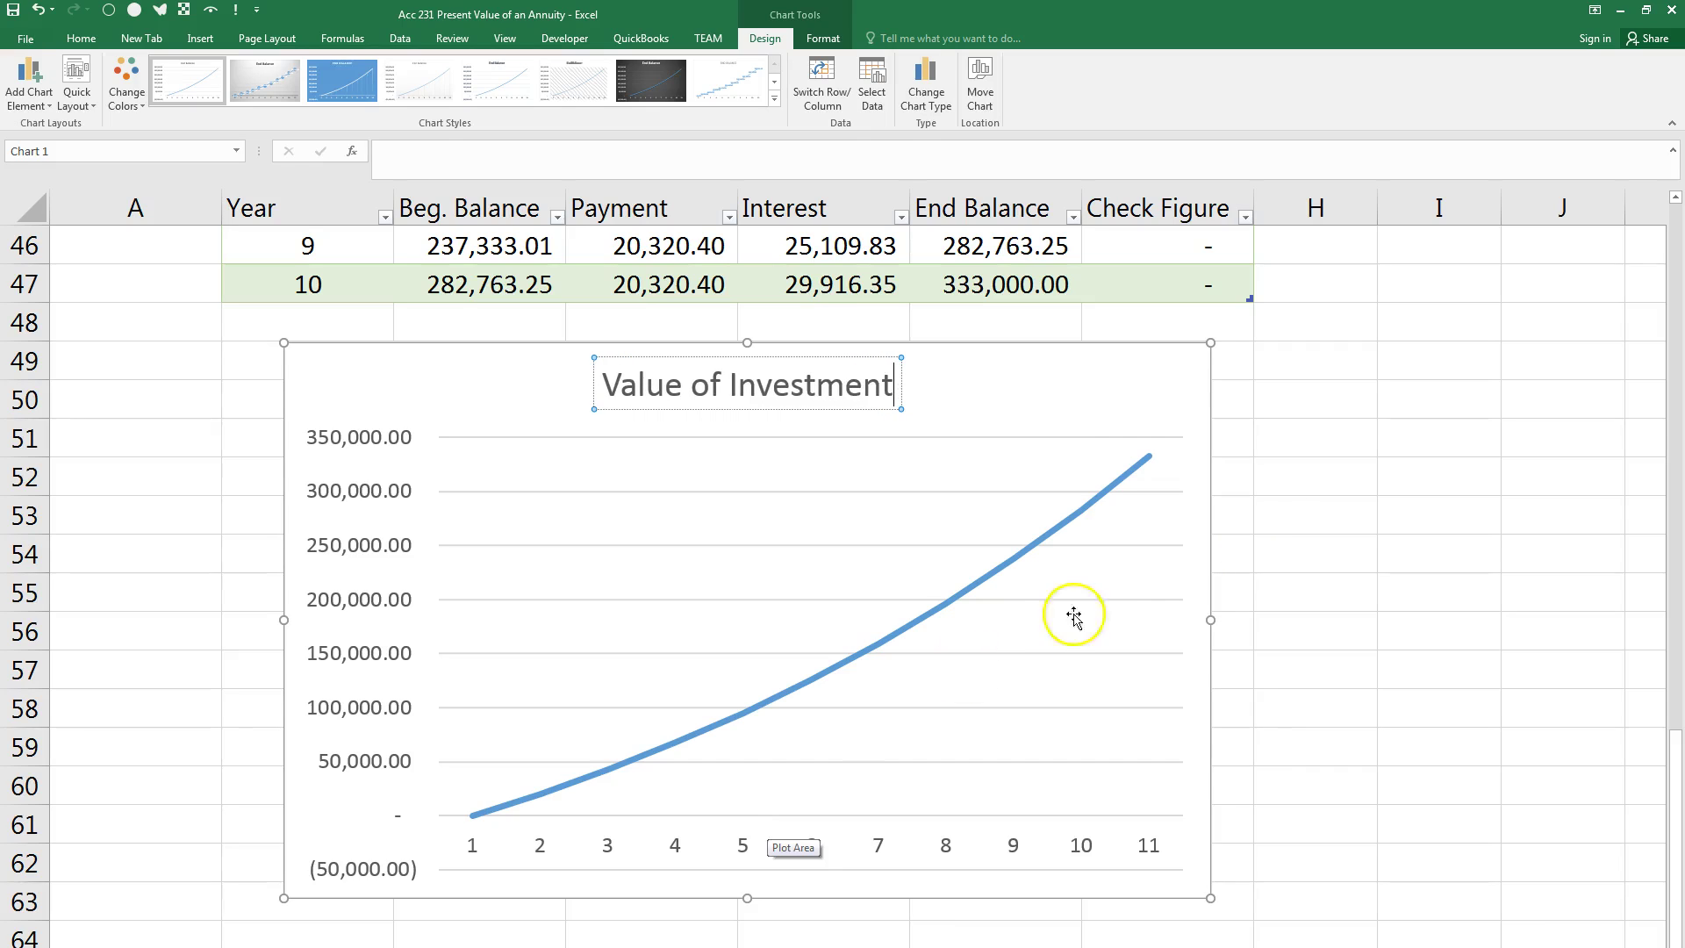
click(1109, 421)
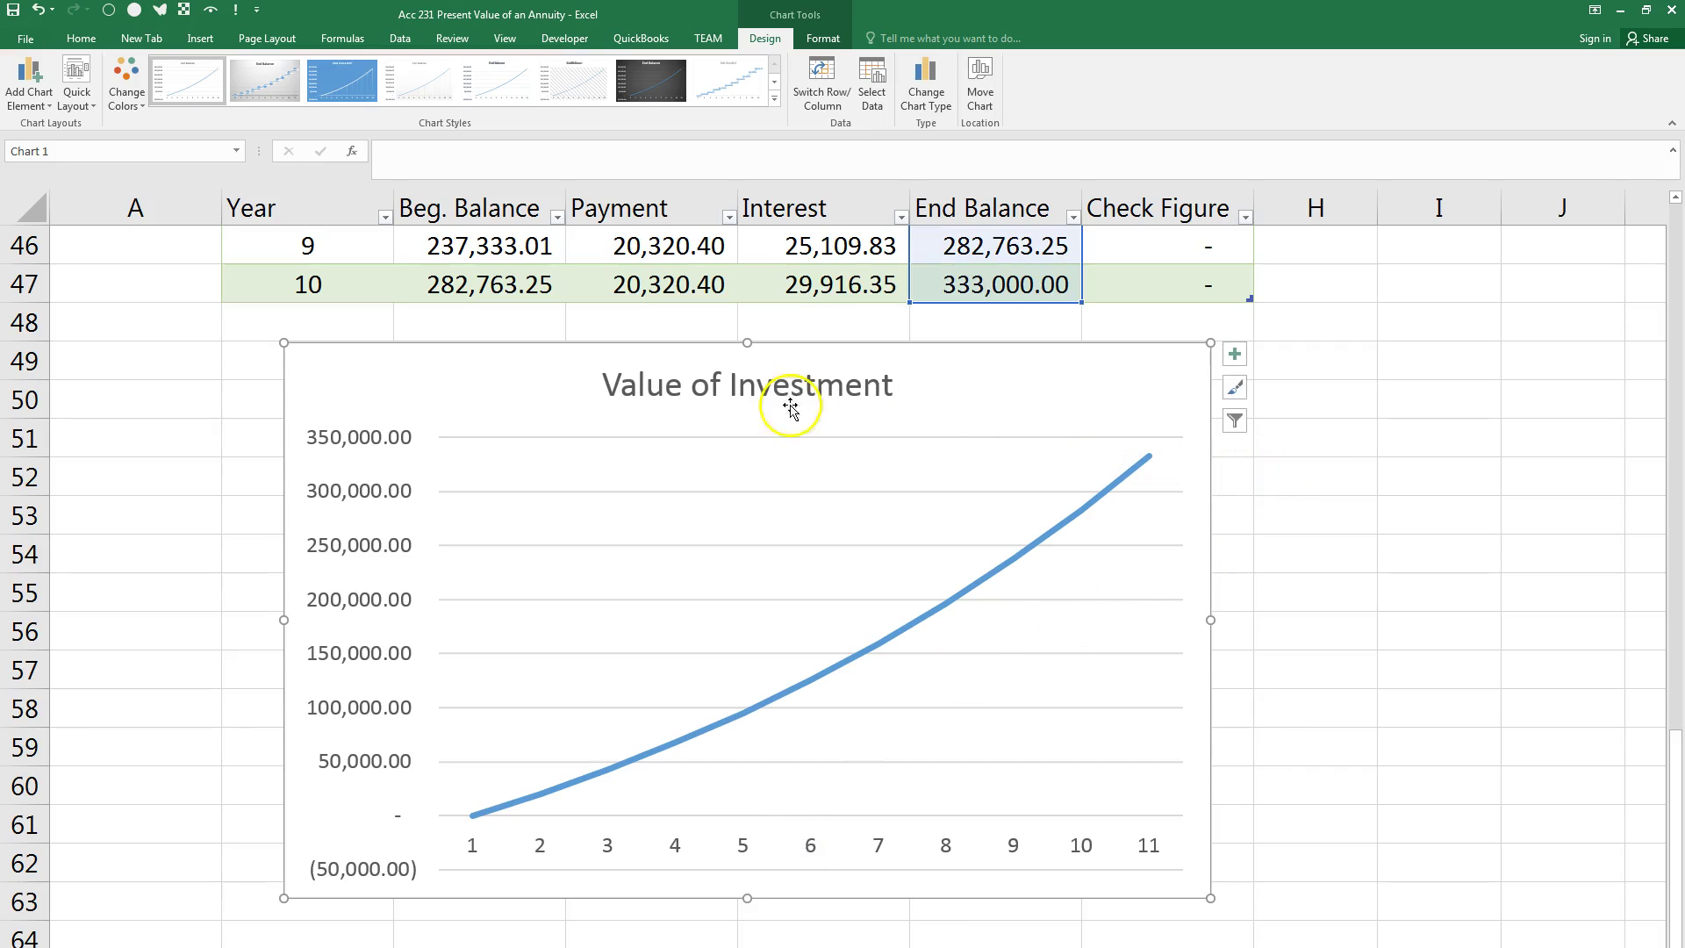
click(694, 390)
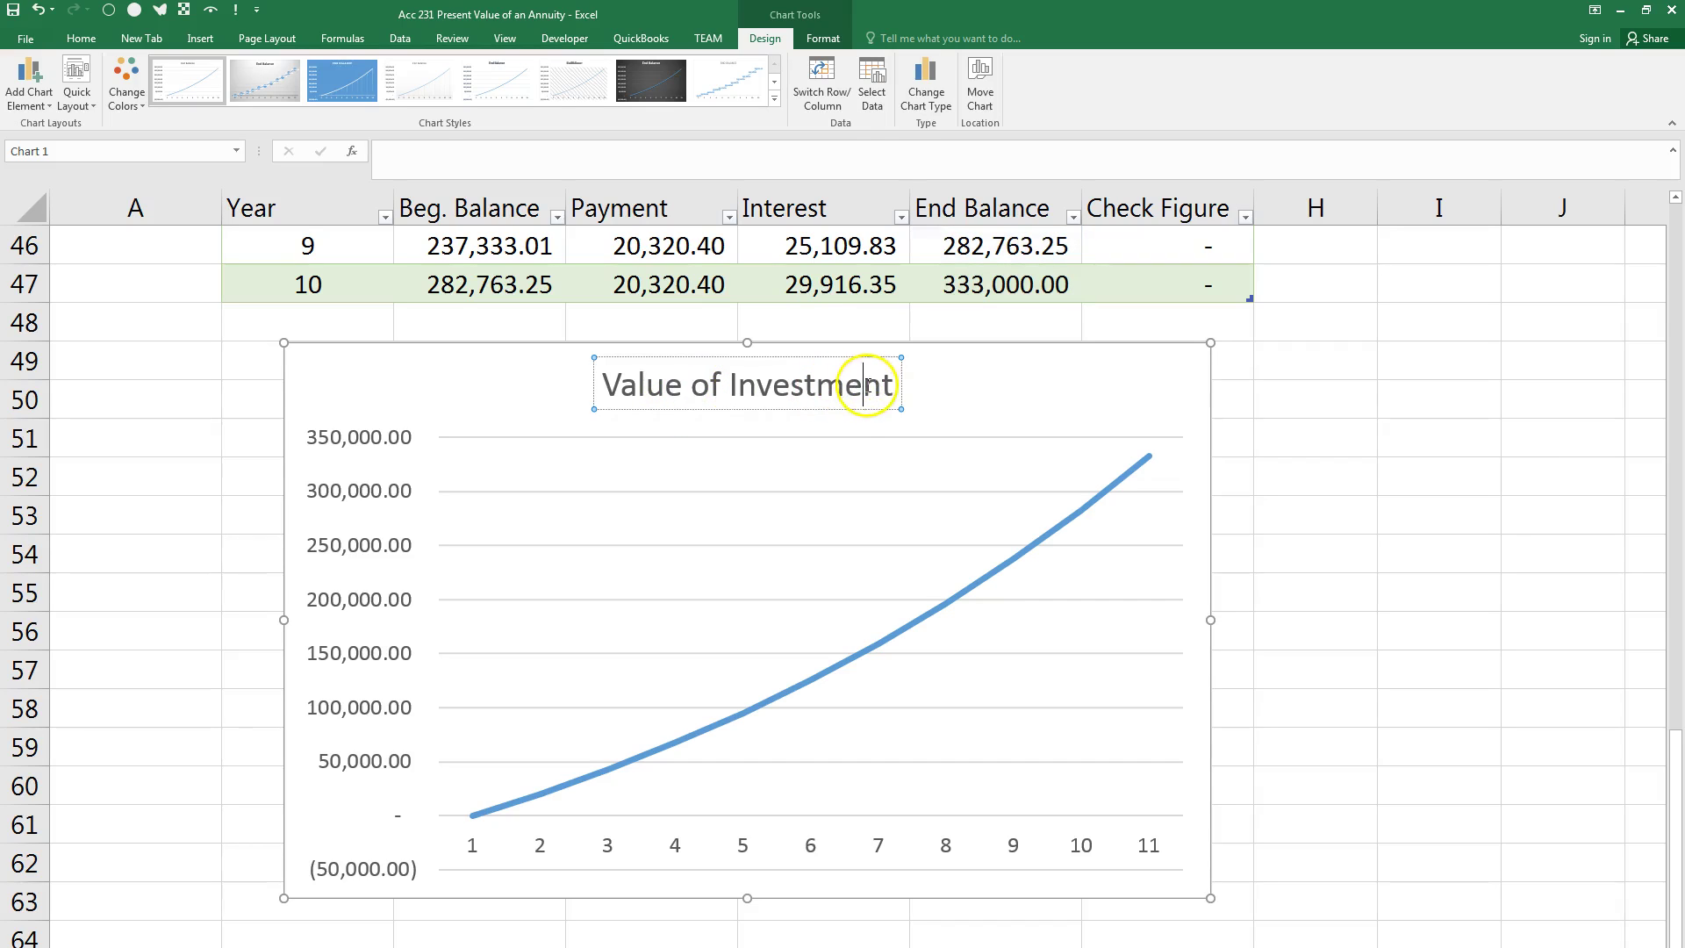
click(985, 401)
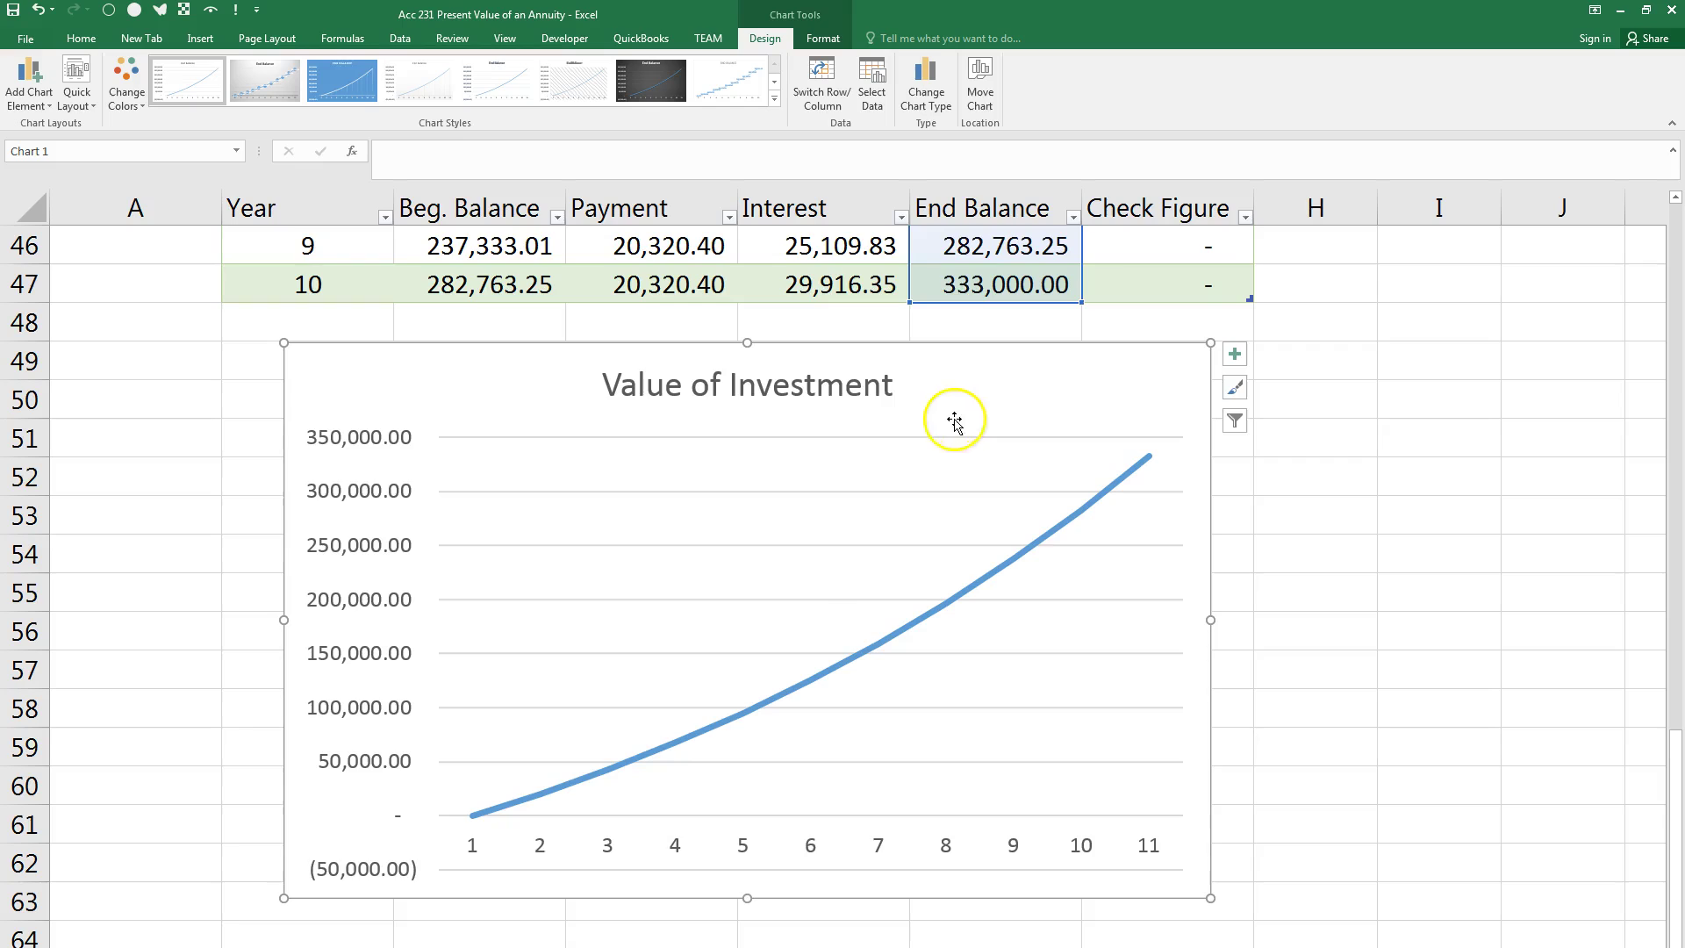
Step: Set the minimum bound of the chart's vertical axis to 0
scroll(365, 913, down, 1)
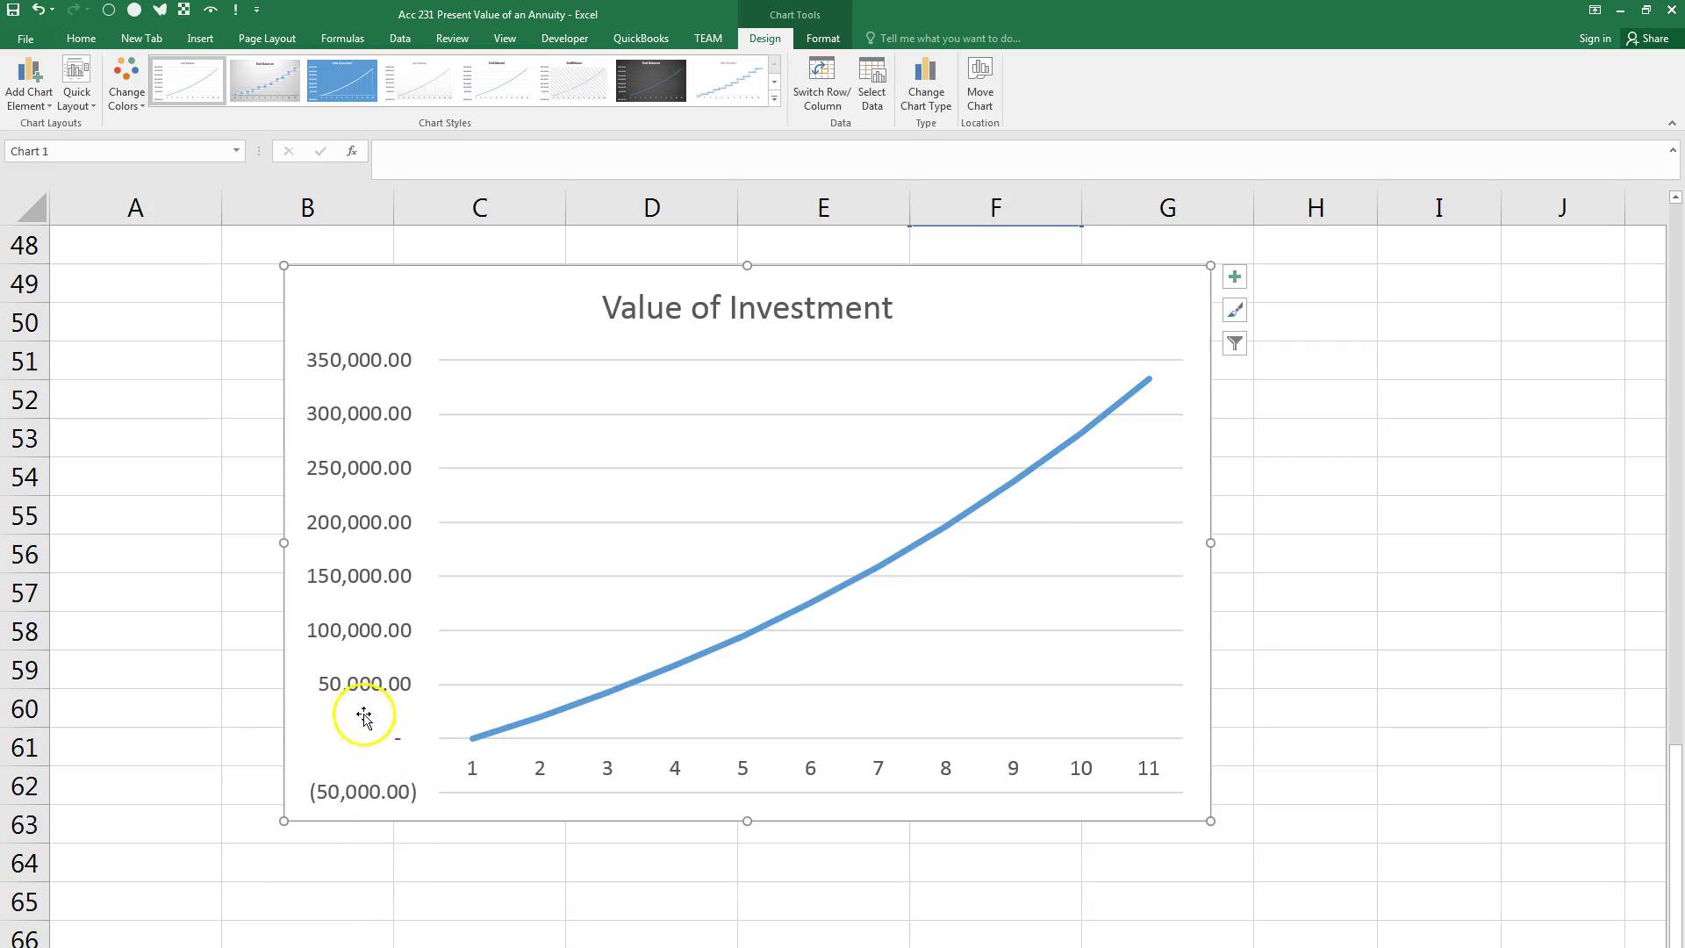
click(348, 632)
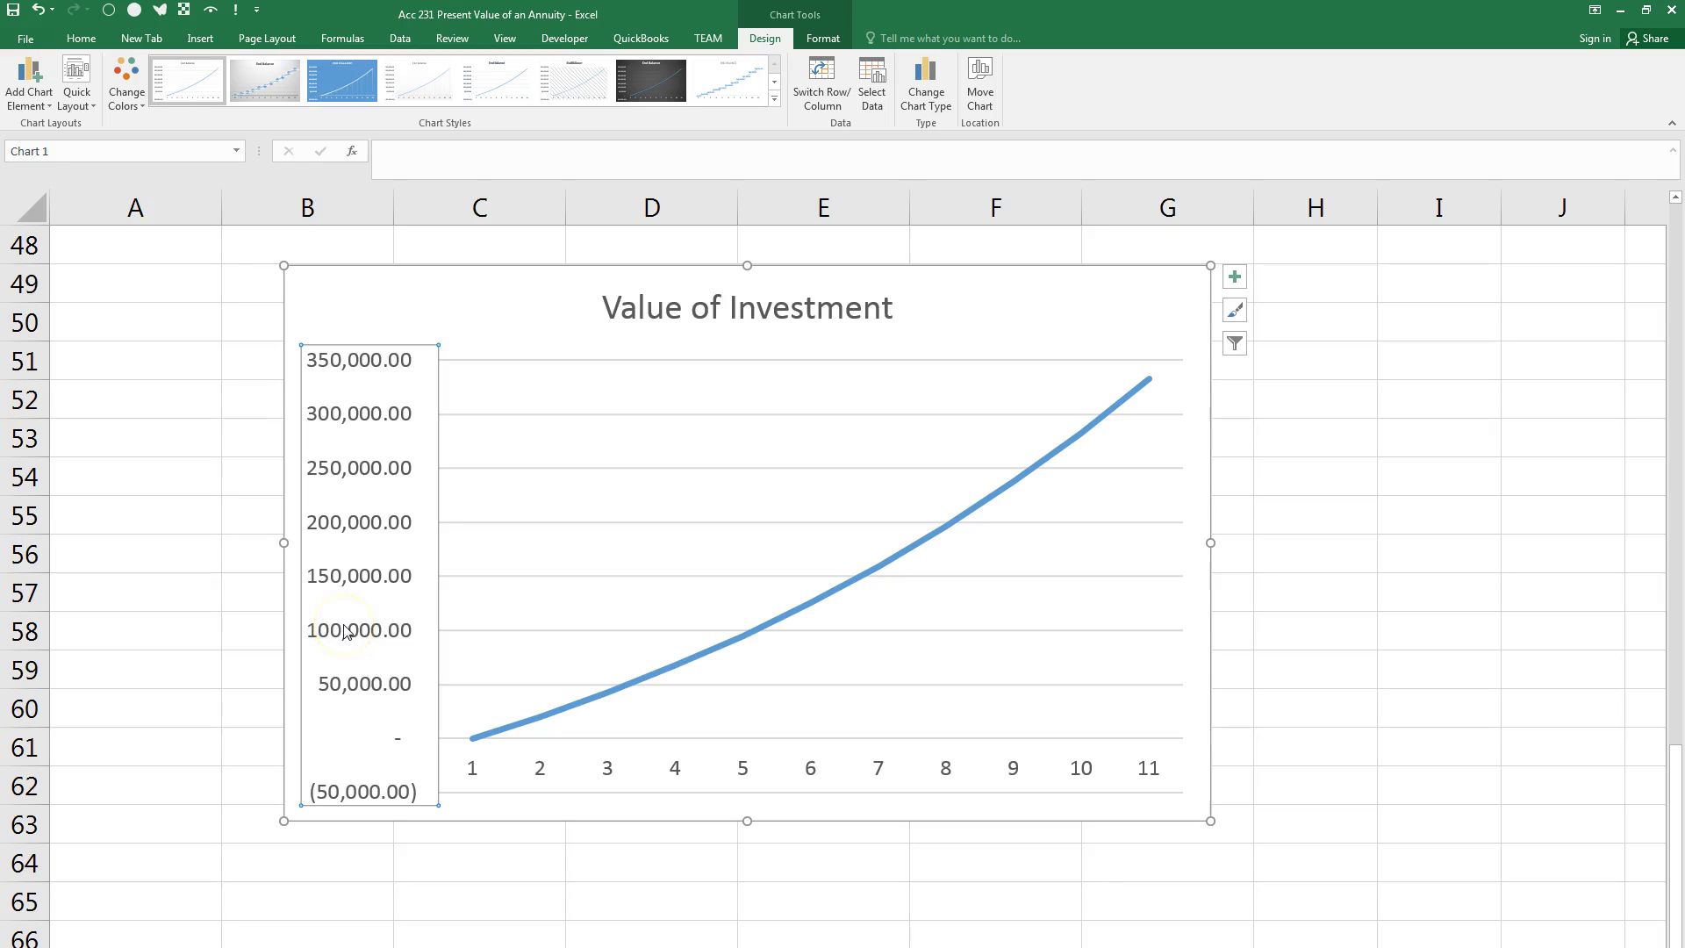
right_click(346, 632)
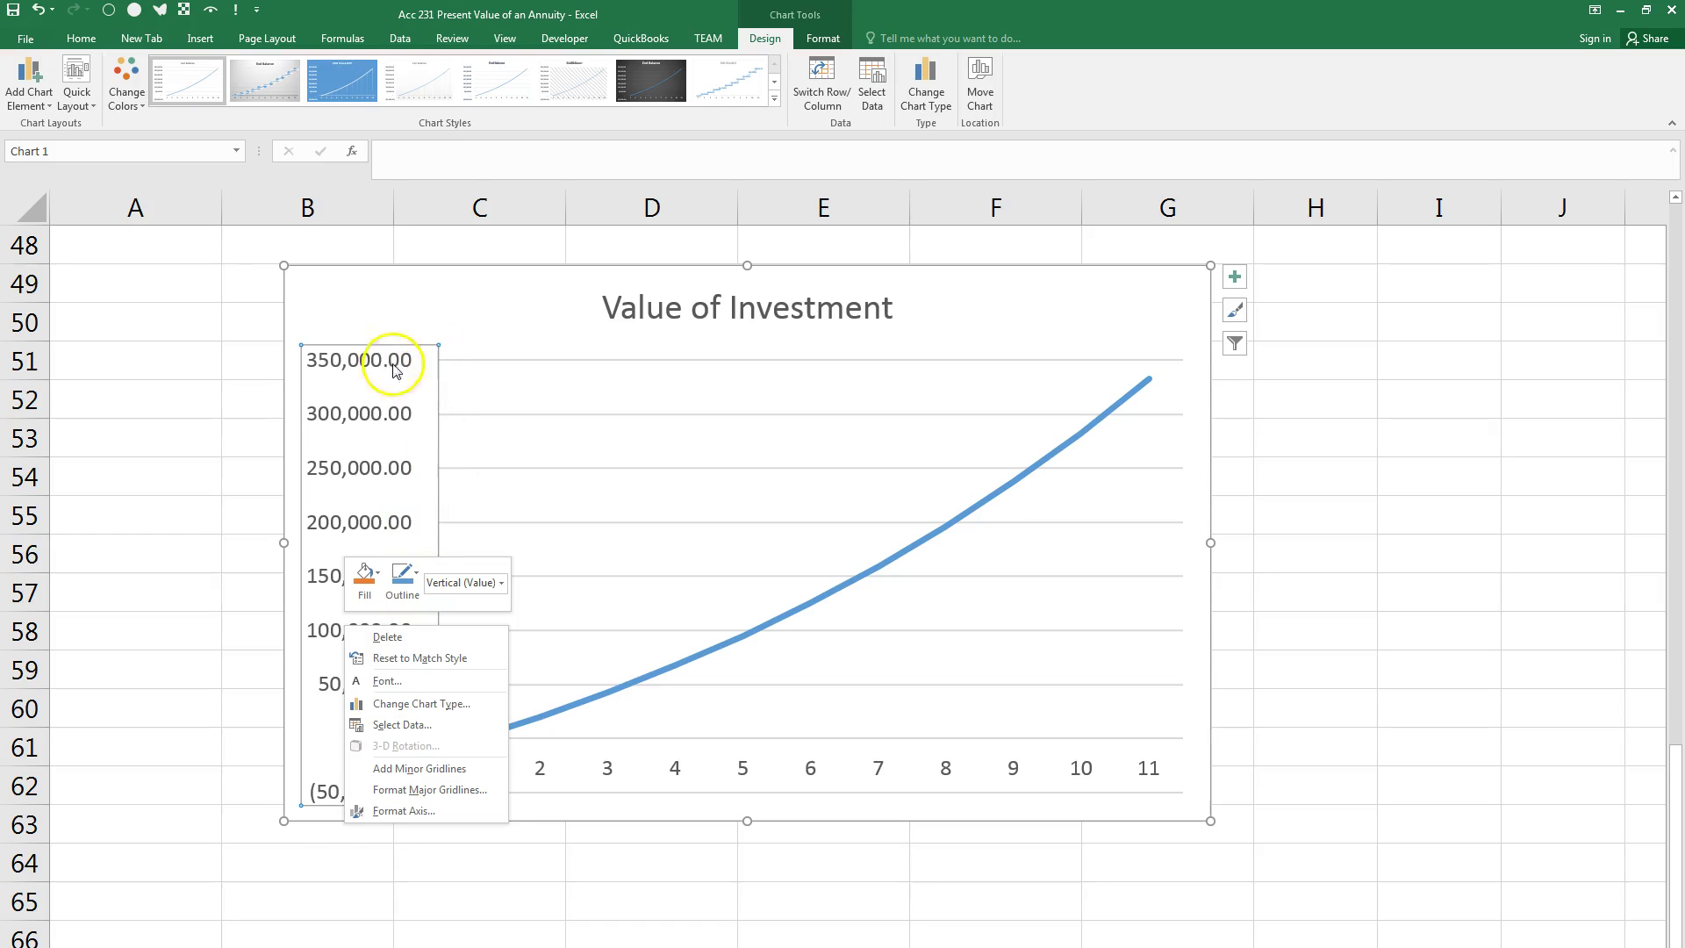
click(317, 795)
right_click(321, 794)
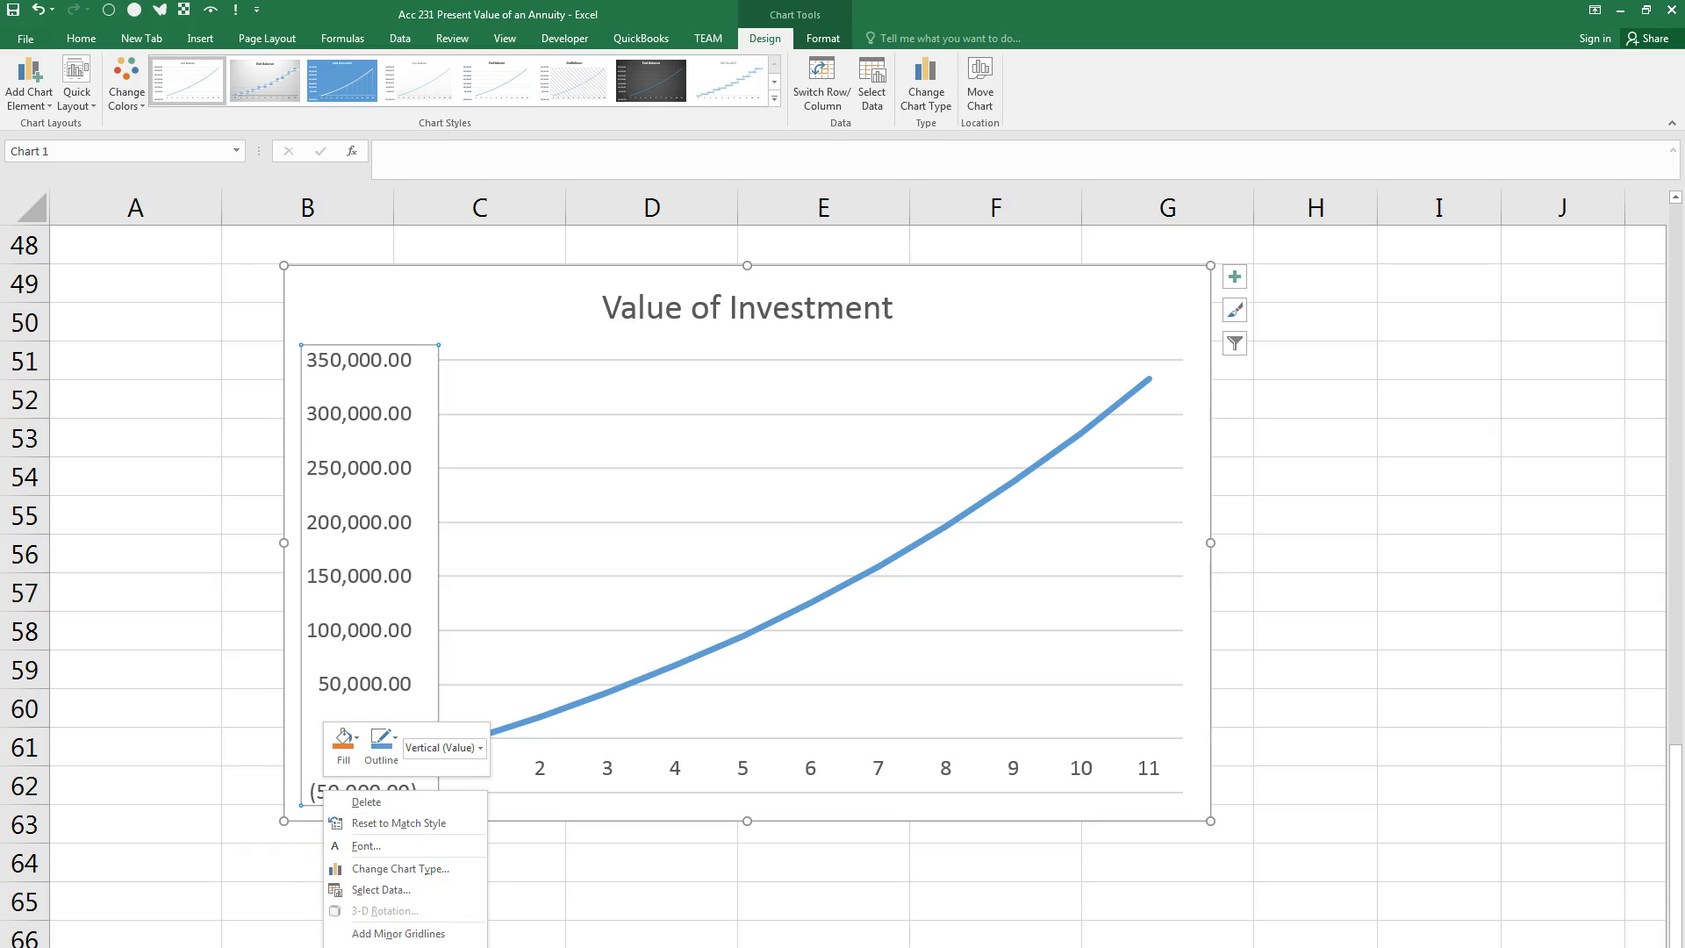
click(384, 947)
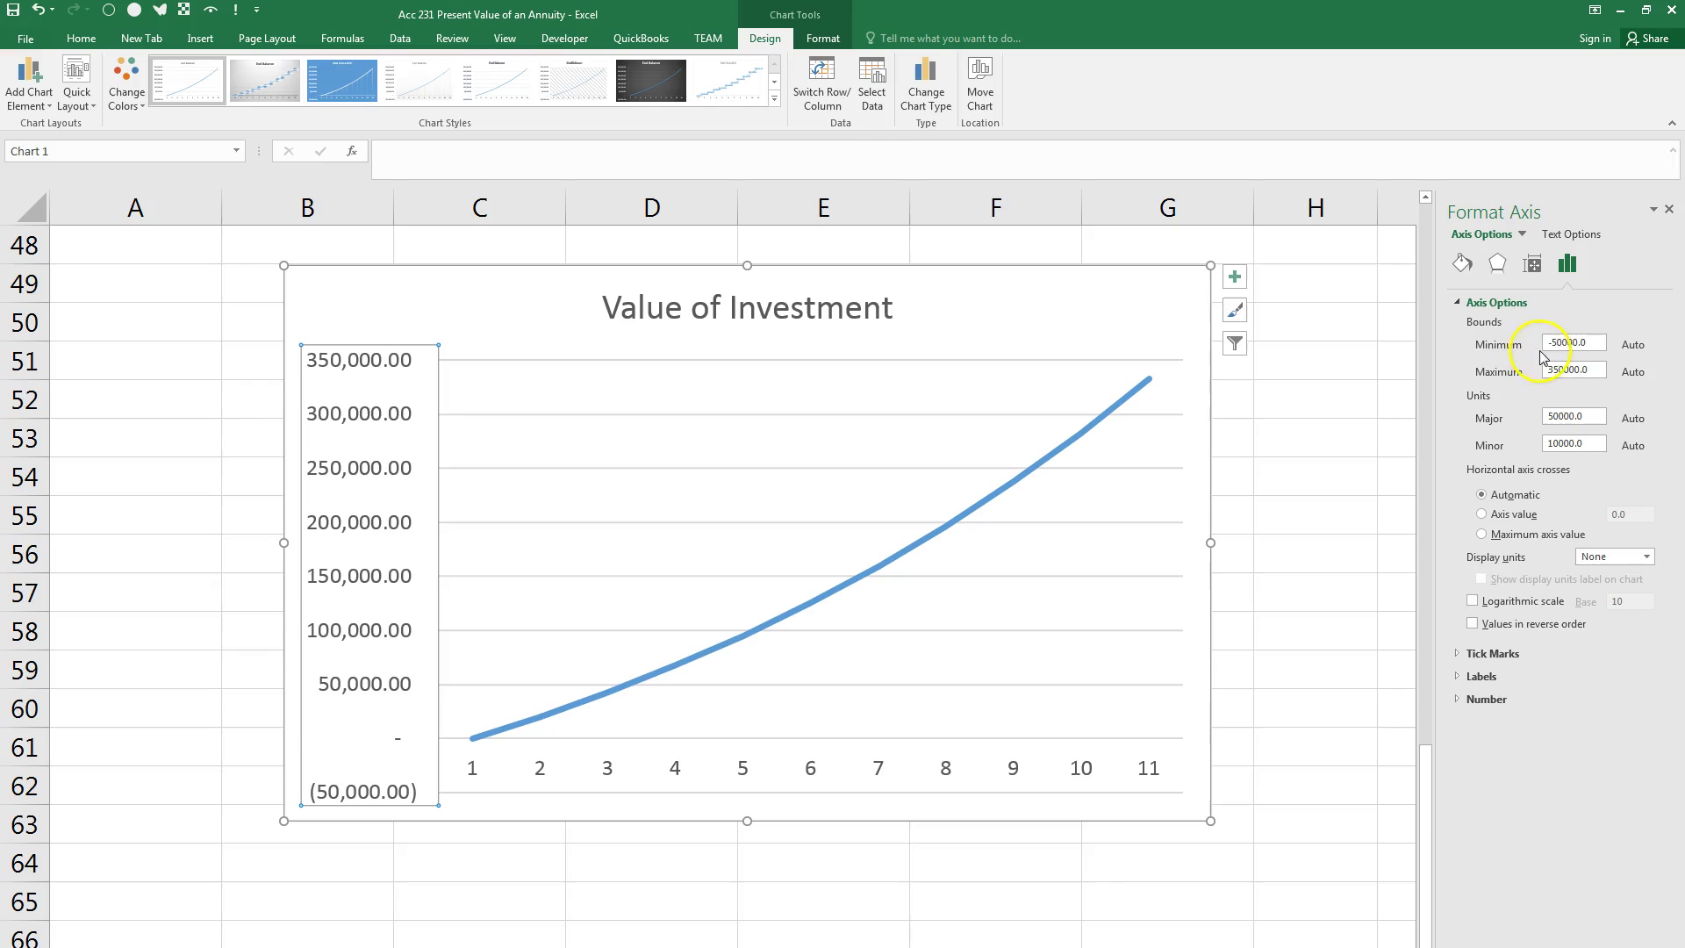
drag(1590, 346, 1532, 345)
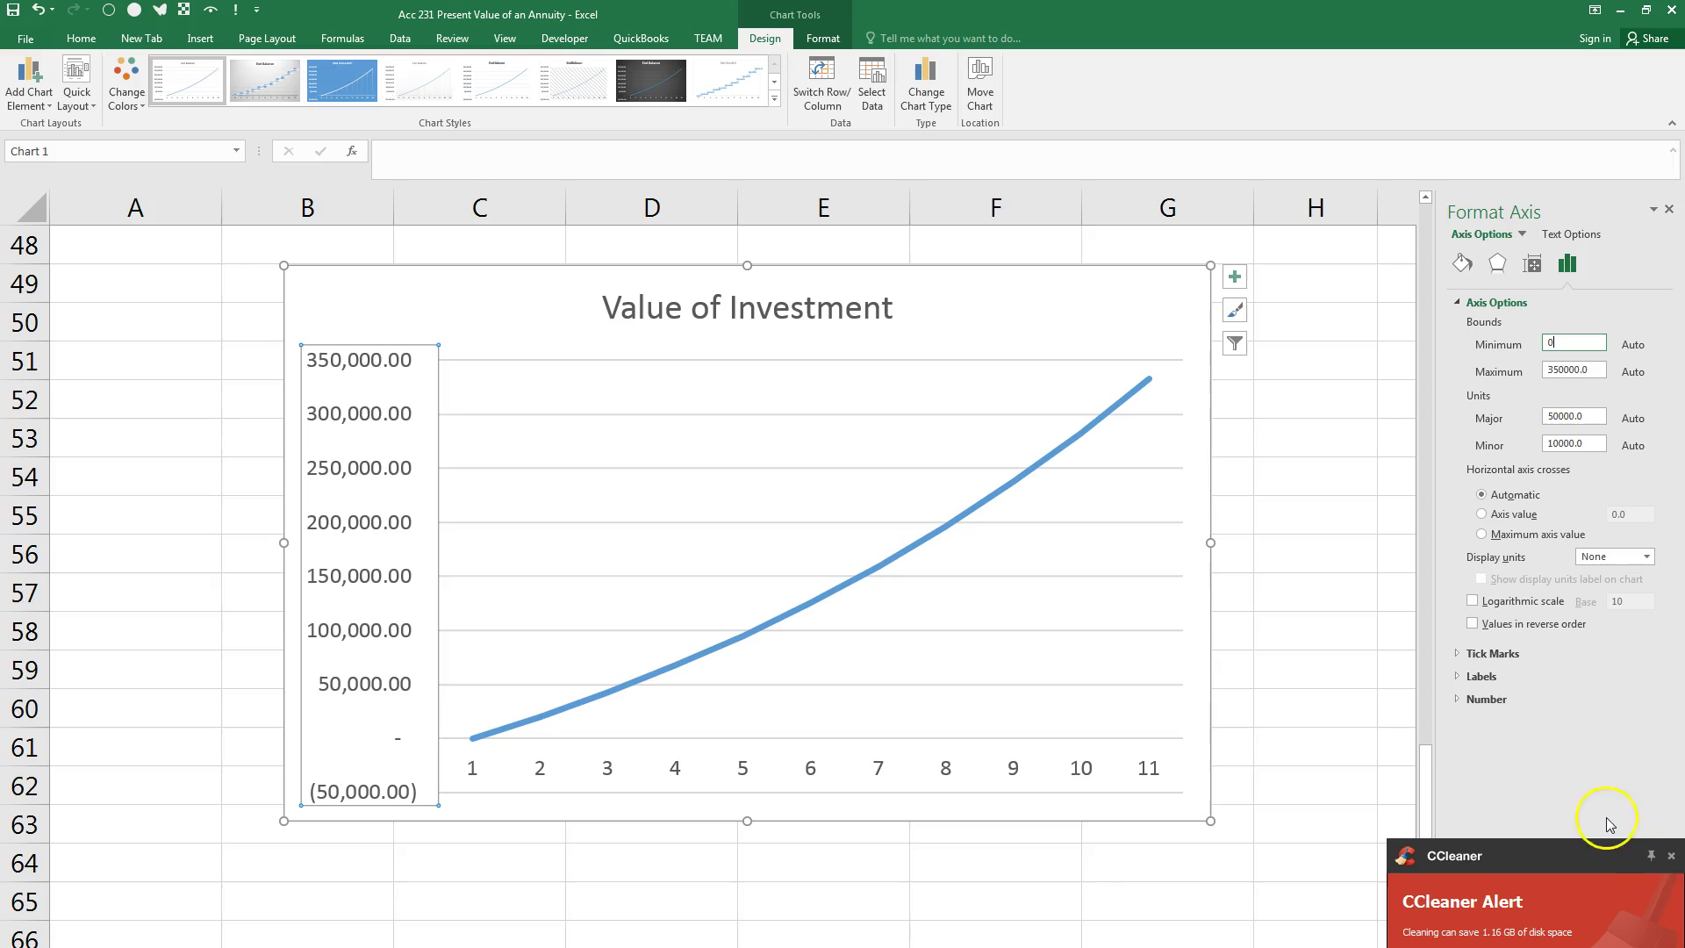
click(1673, 857)
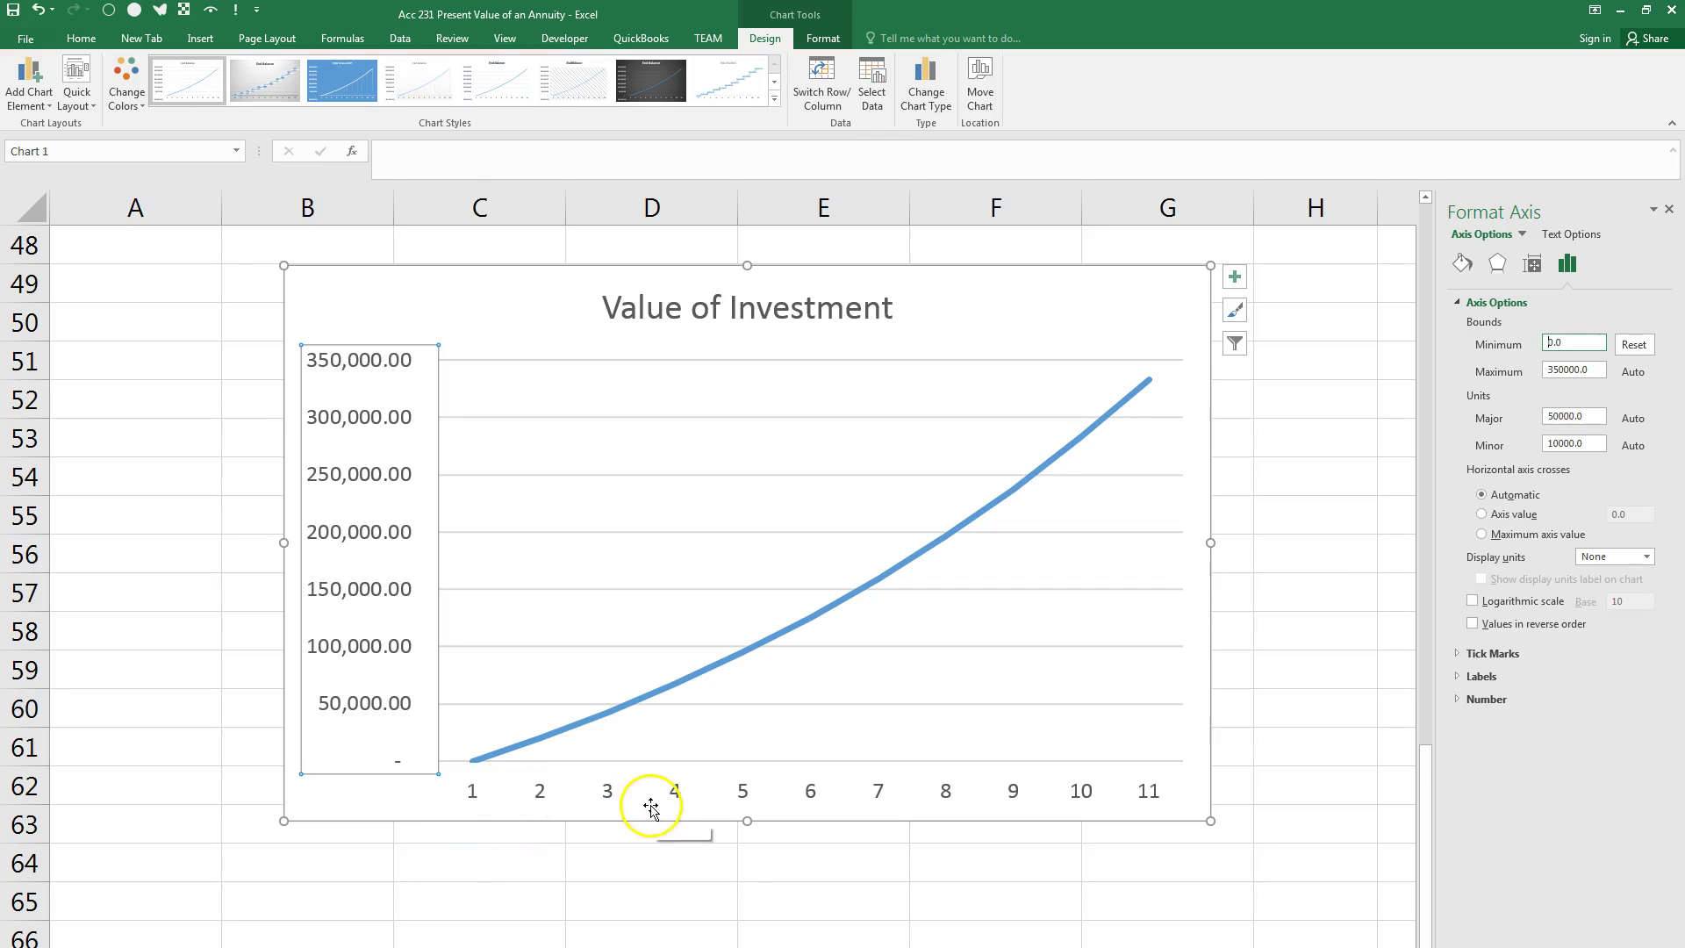
drag(1427, 929, 1422, 766)
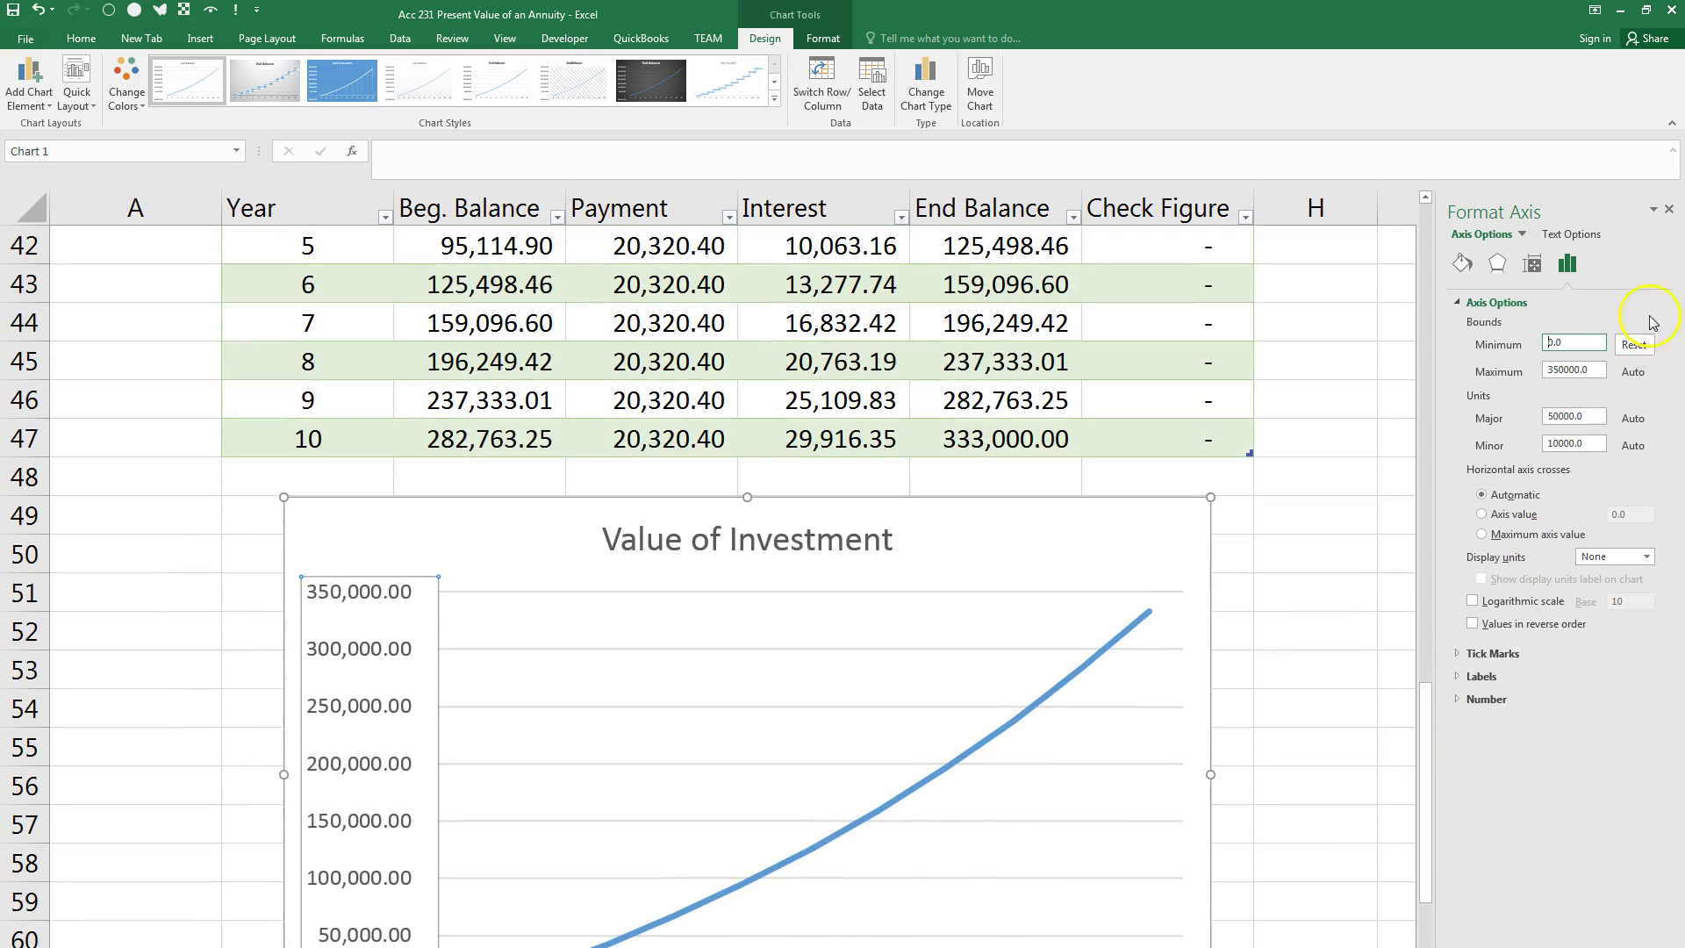
click(1669, 212)
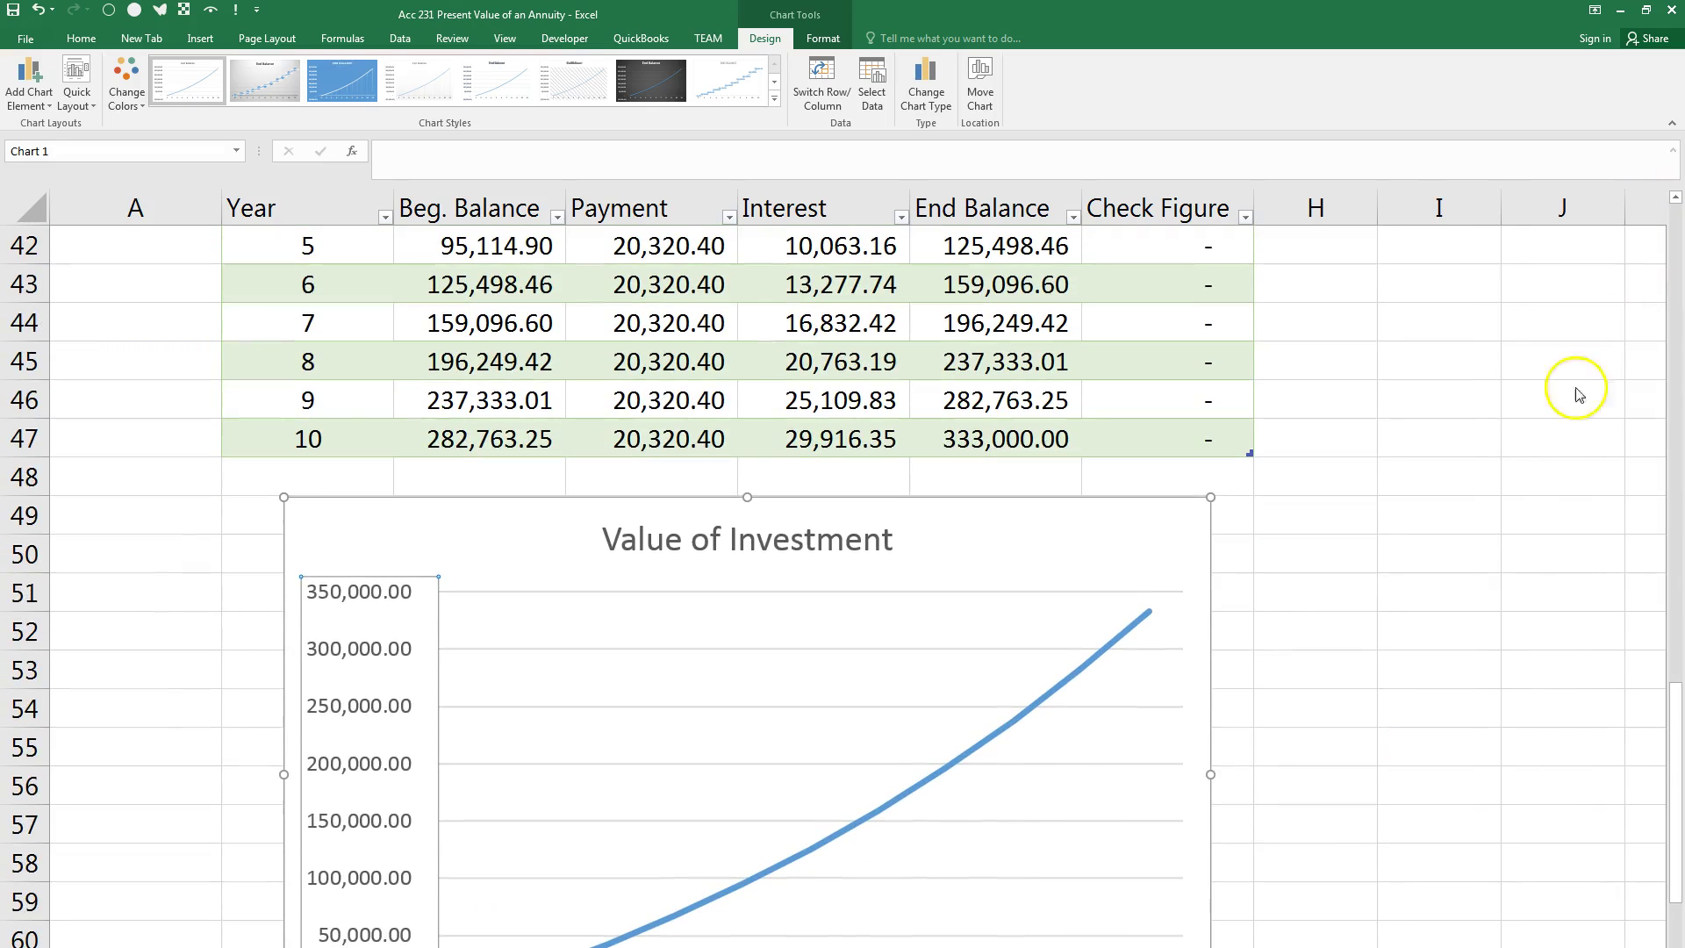
Step: Set the chart's horizontal axis labels to the Year values in =Sheet1!$B$37:$B$47
drag(1676, 797, 1679, 812)
click(472, 830)
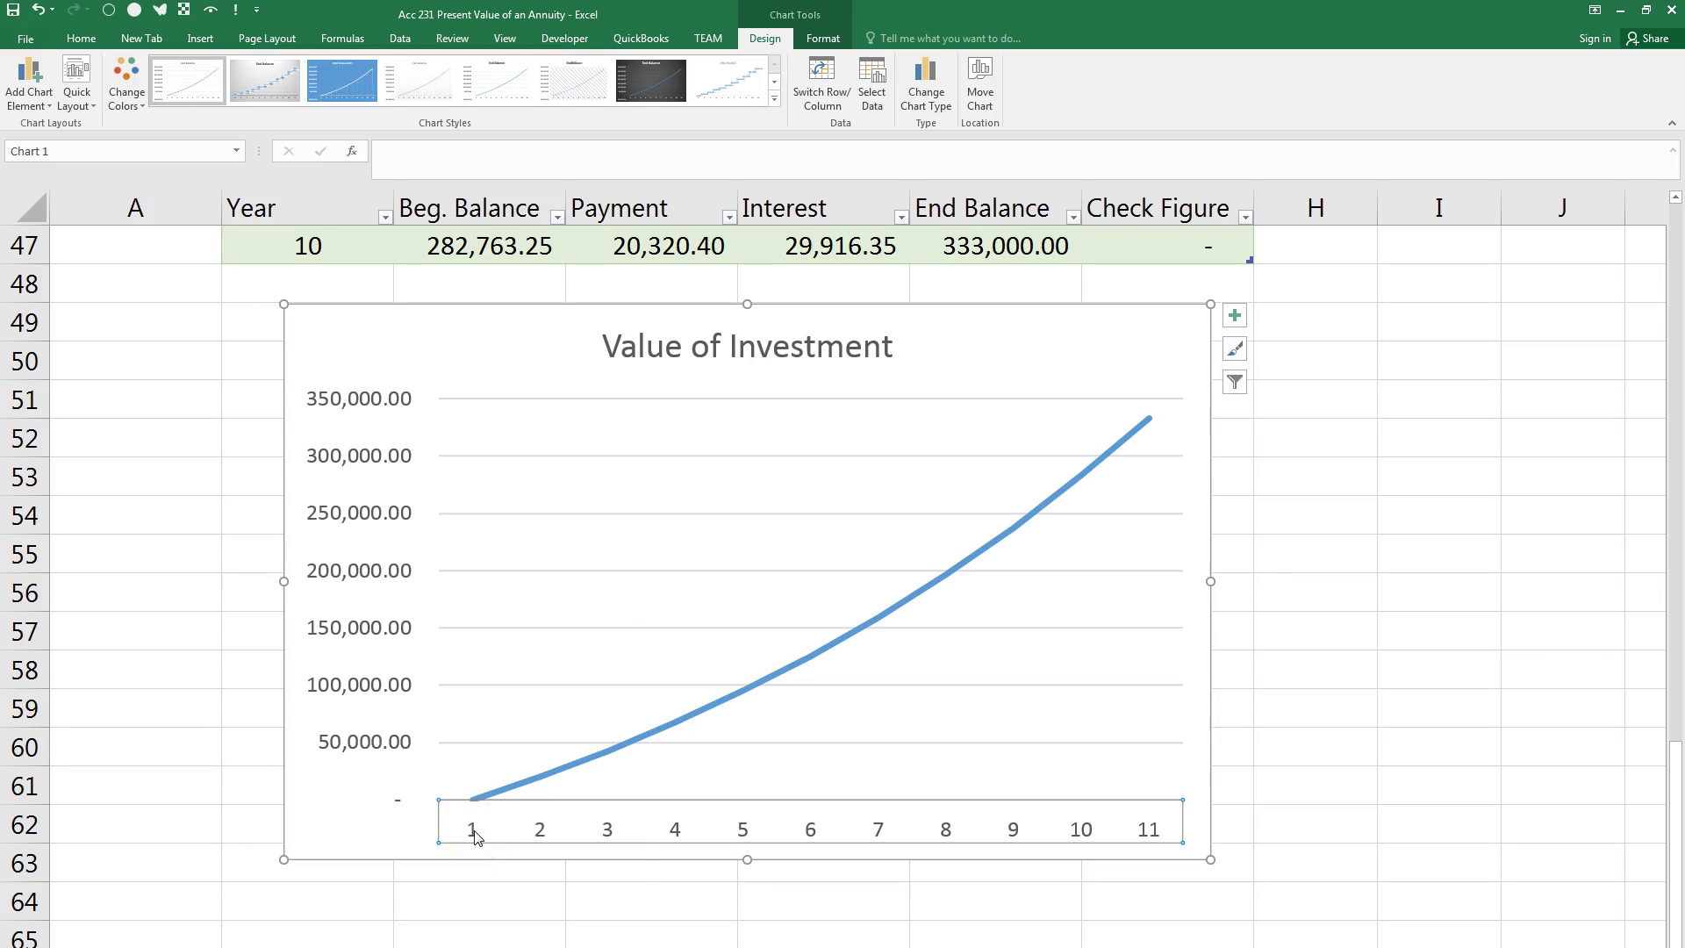
right_click(475, 836)
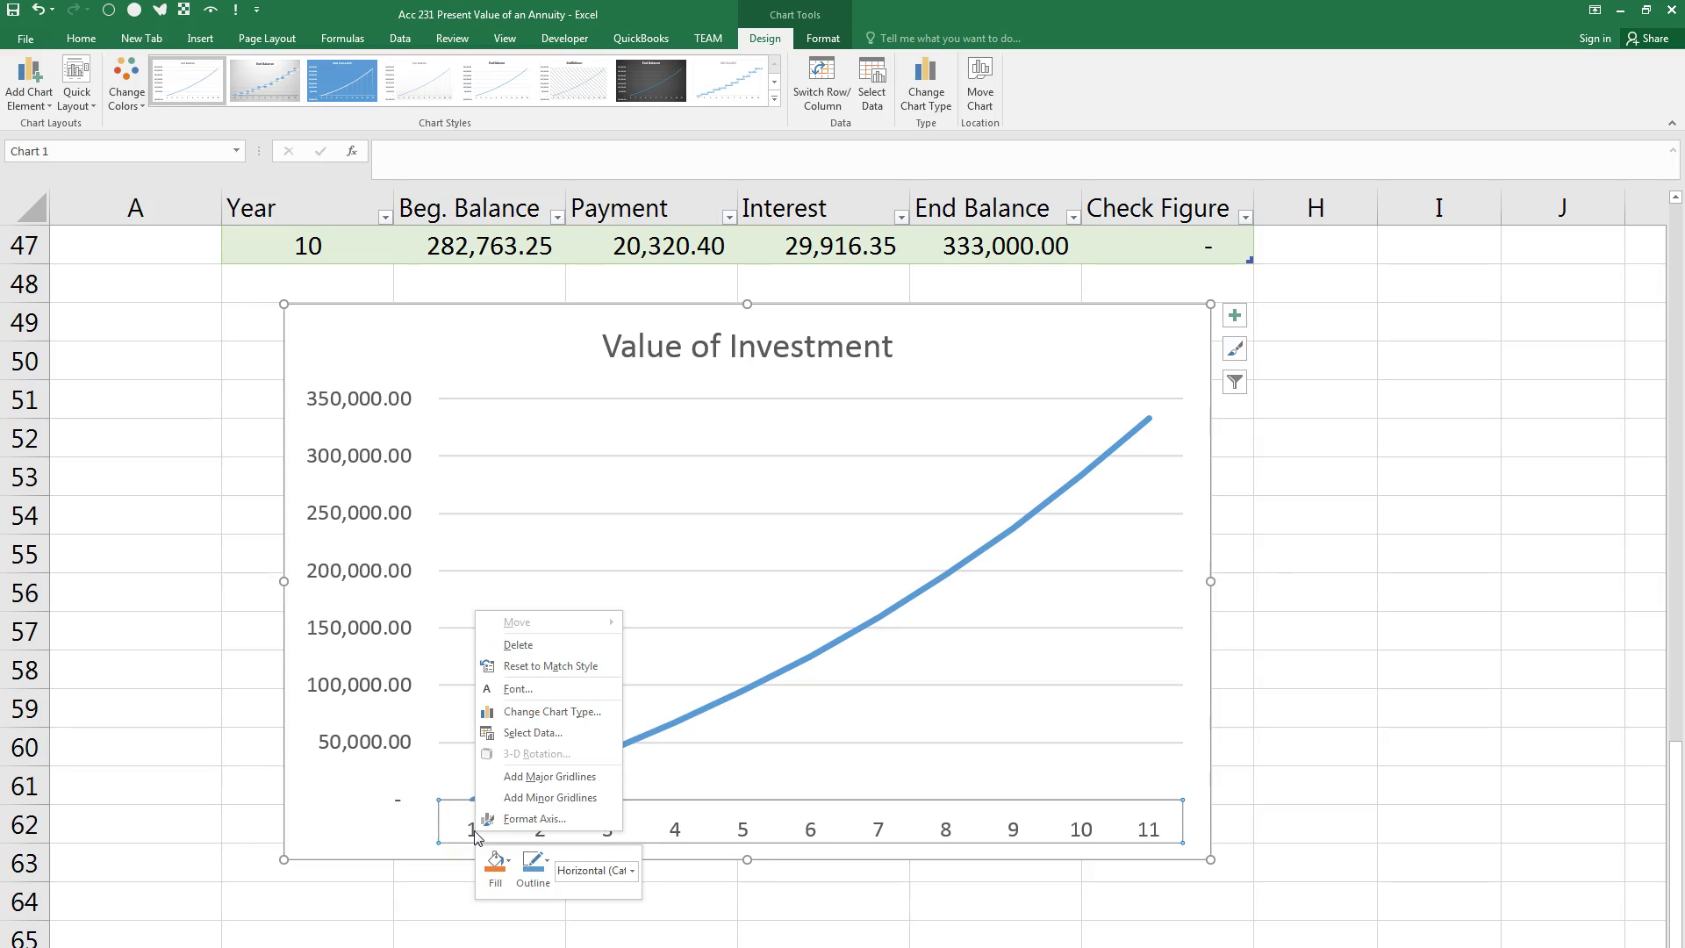
click(530, 737)
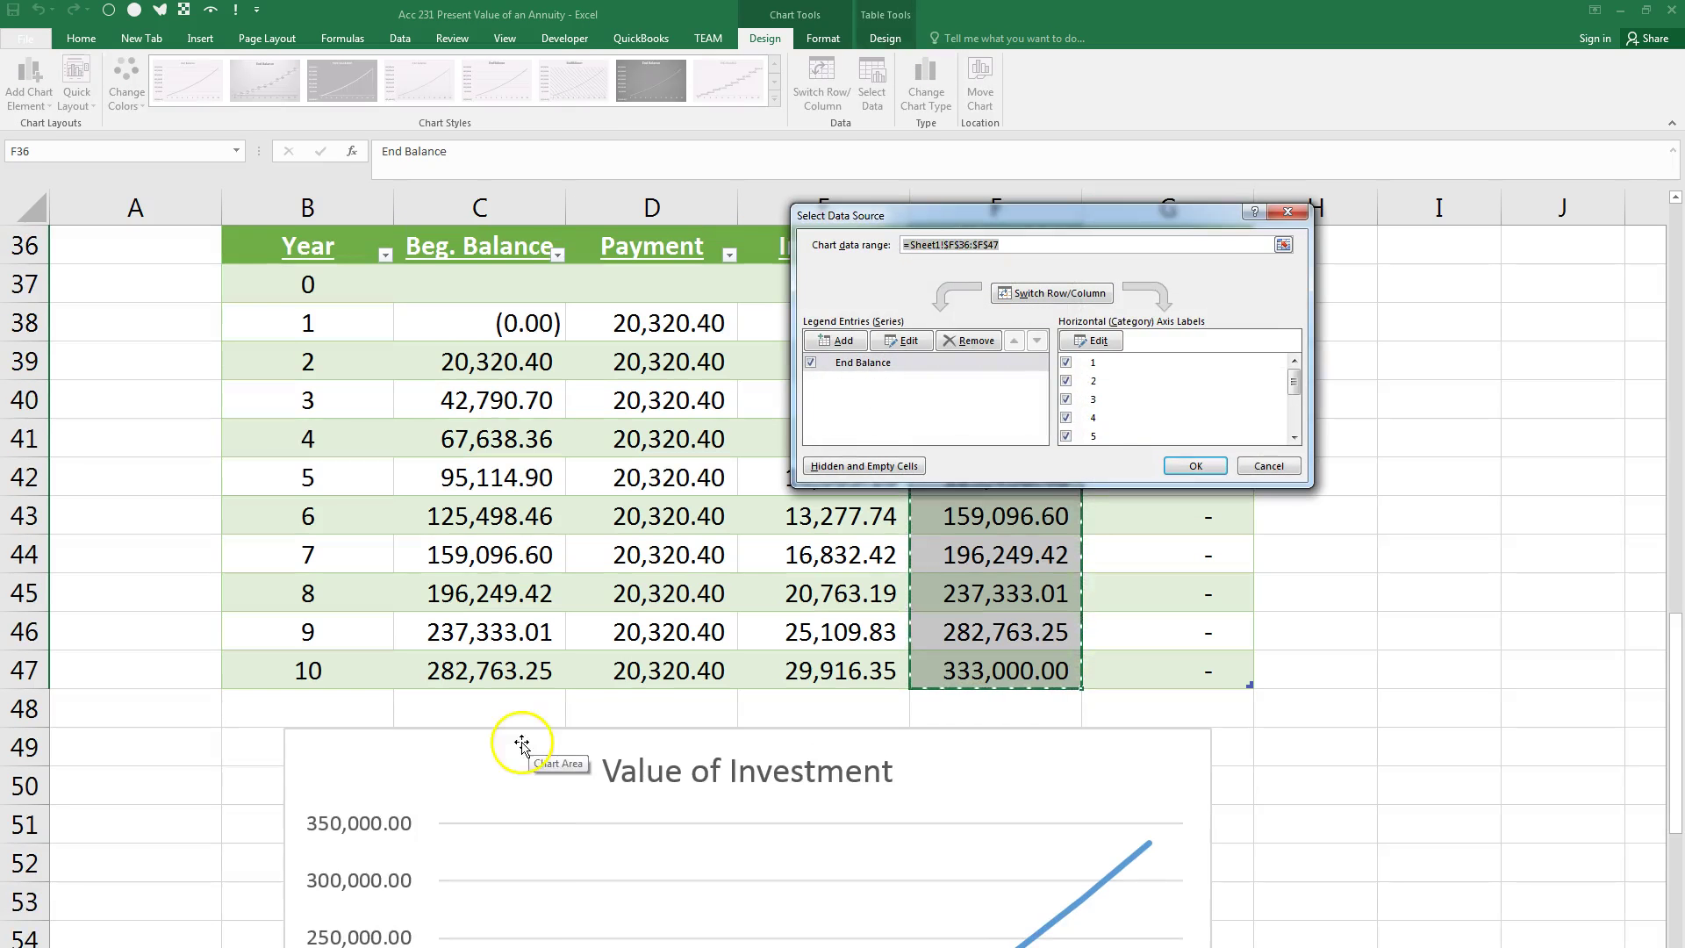
drag(970, 217, 1297, 209)
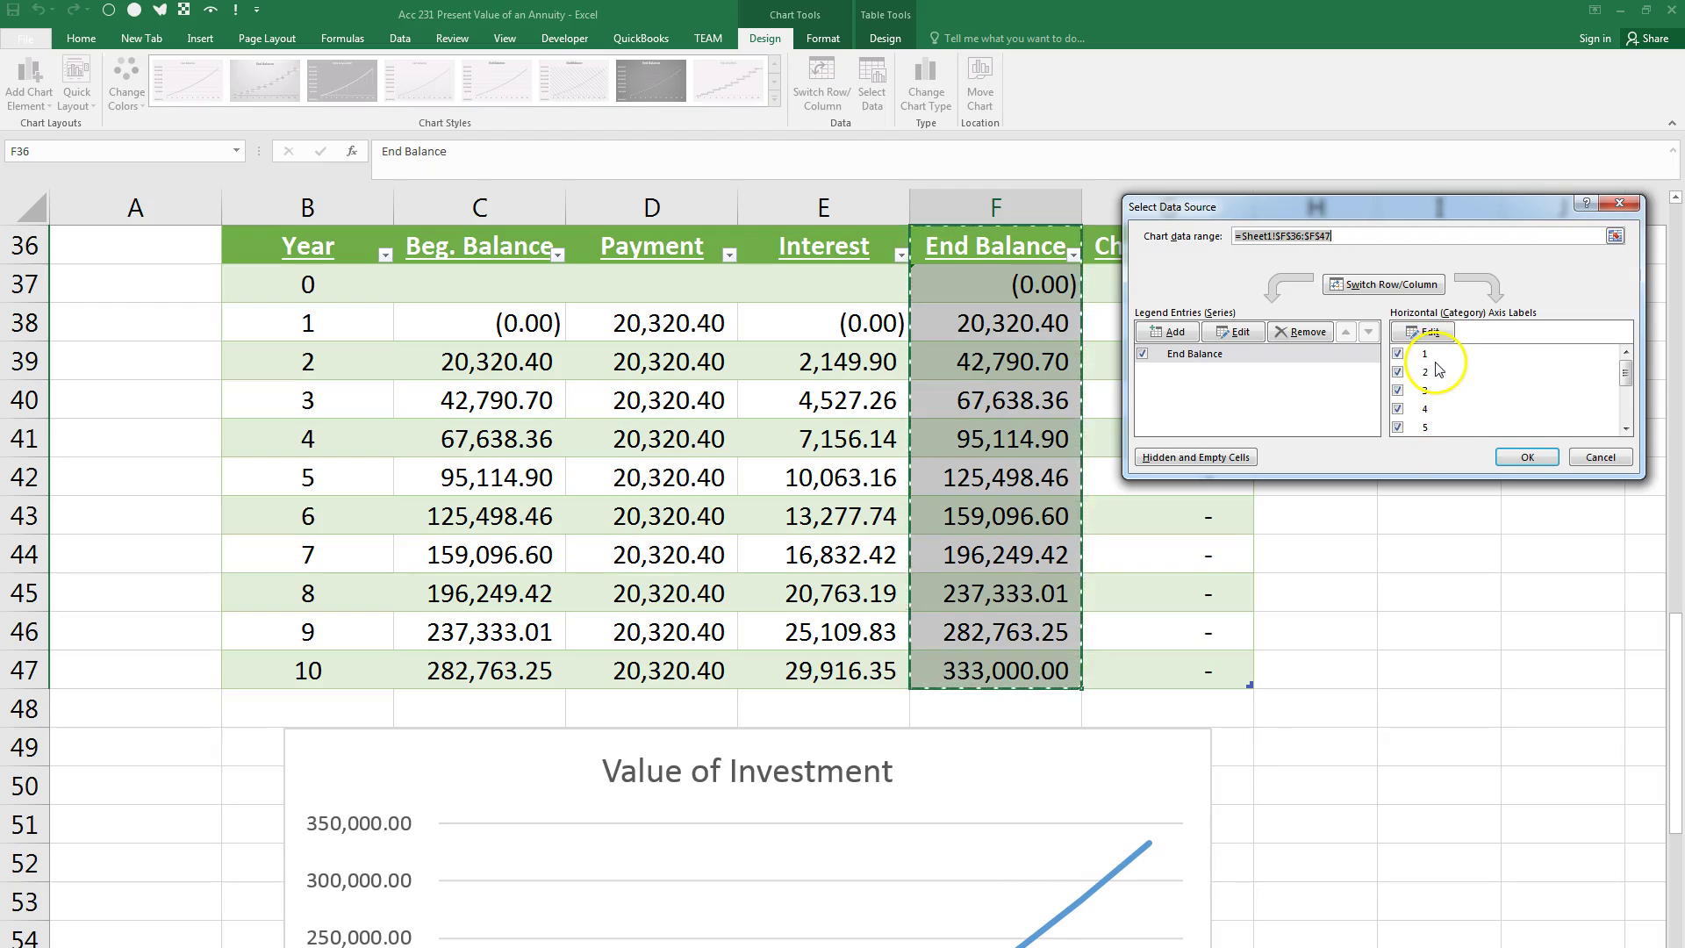
click(1431, 334)
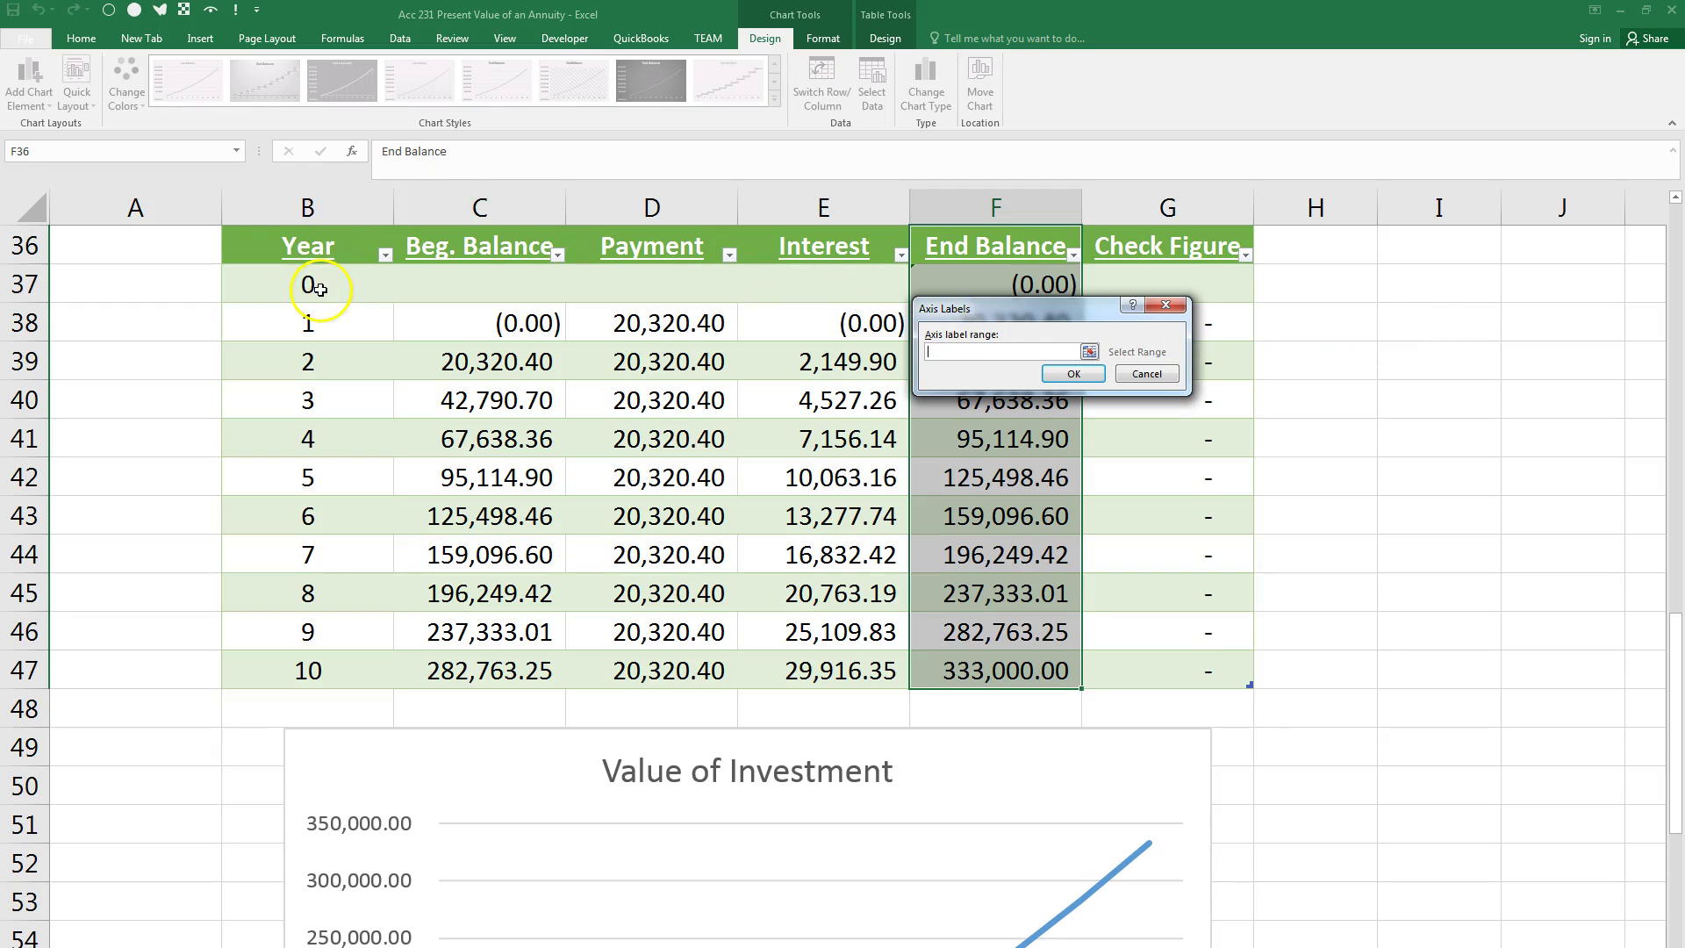
click(964, 351)
drag(326, 288, 316, 665)
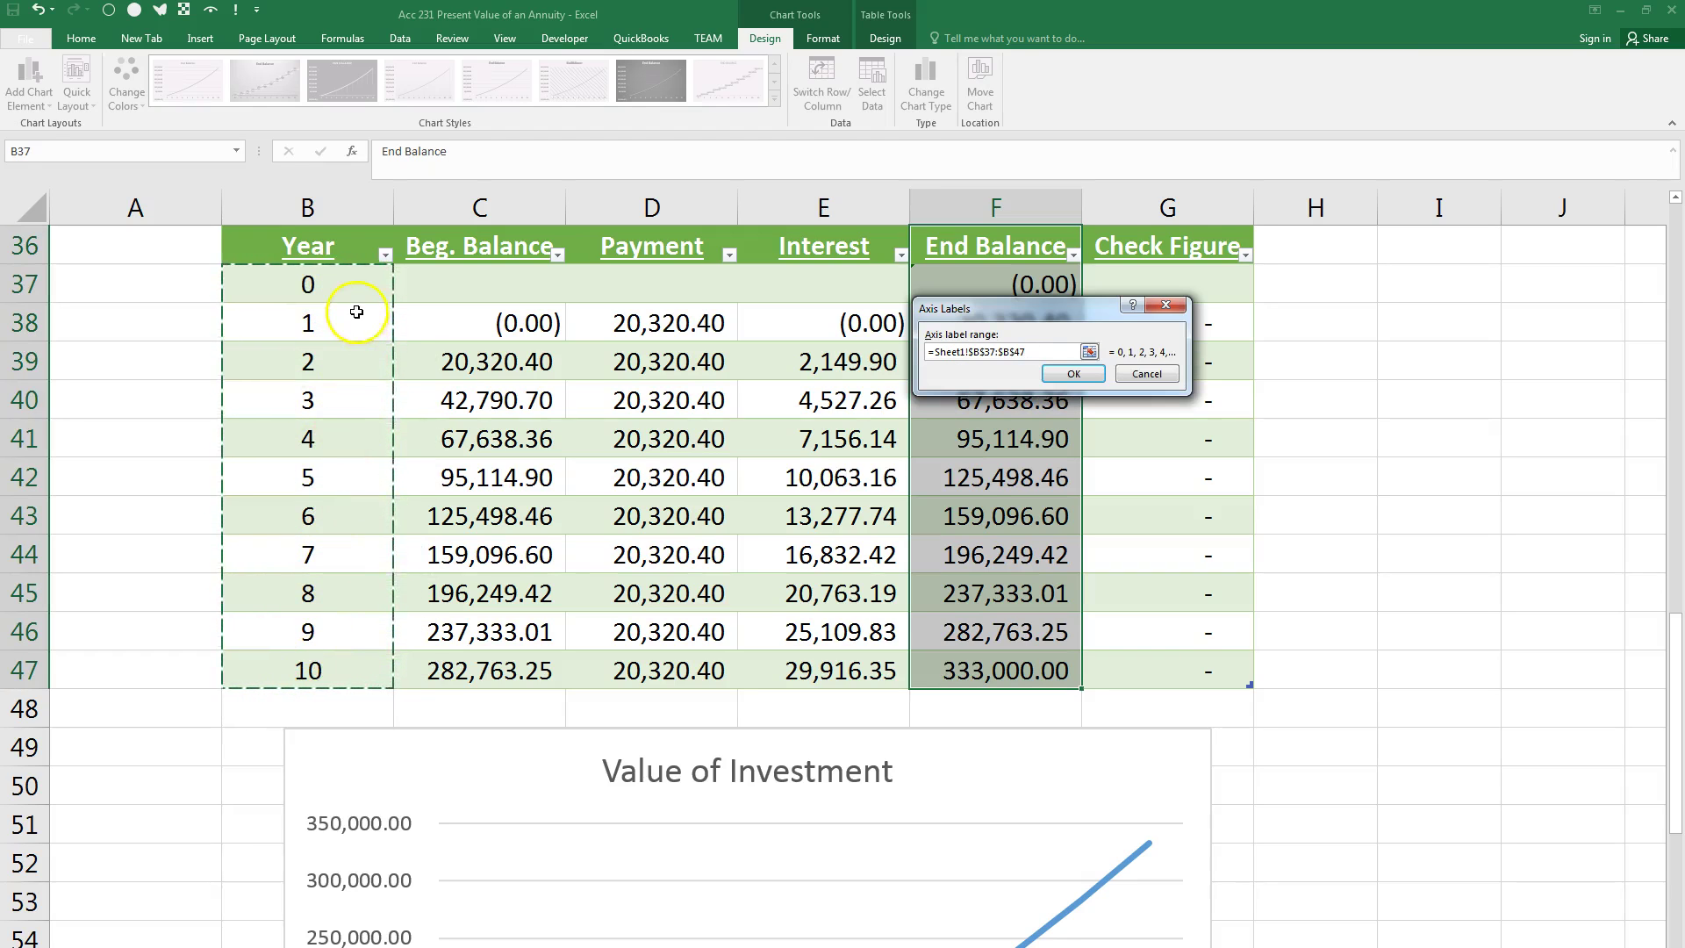
click(1074, 374)
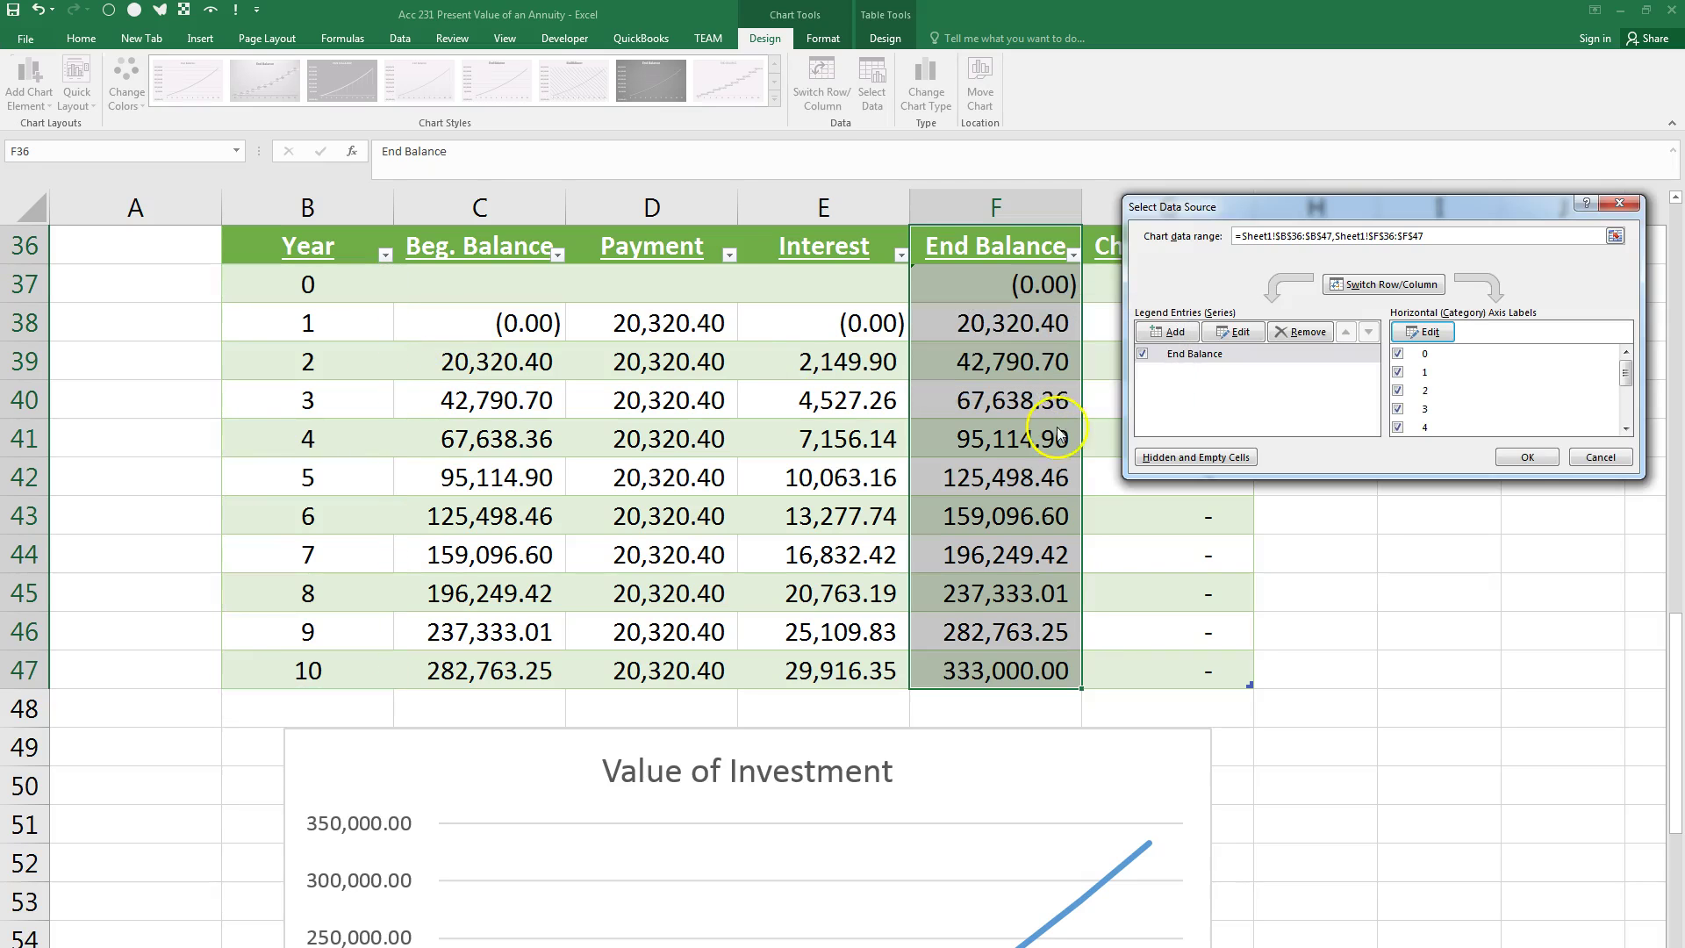
click(1527, 457)
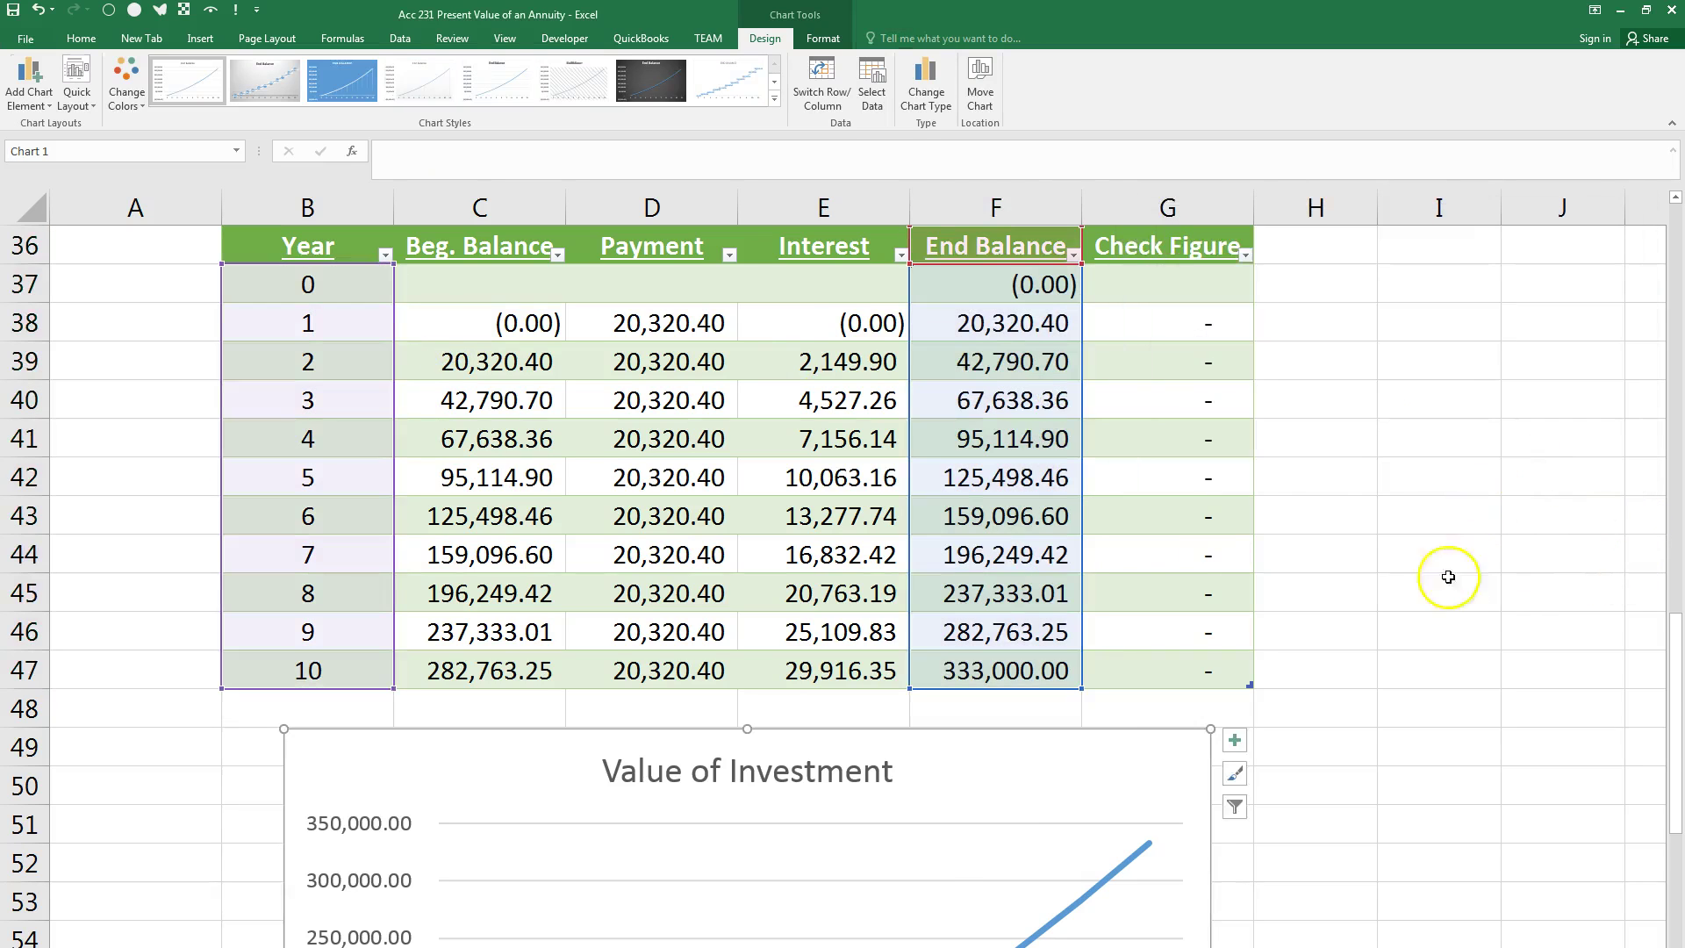
scroll(1392, 681, down, 6)
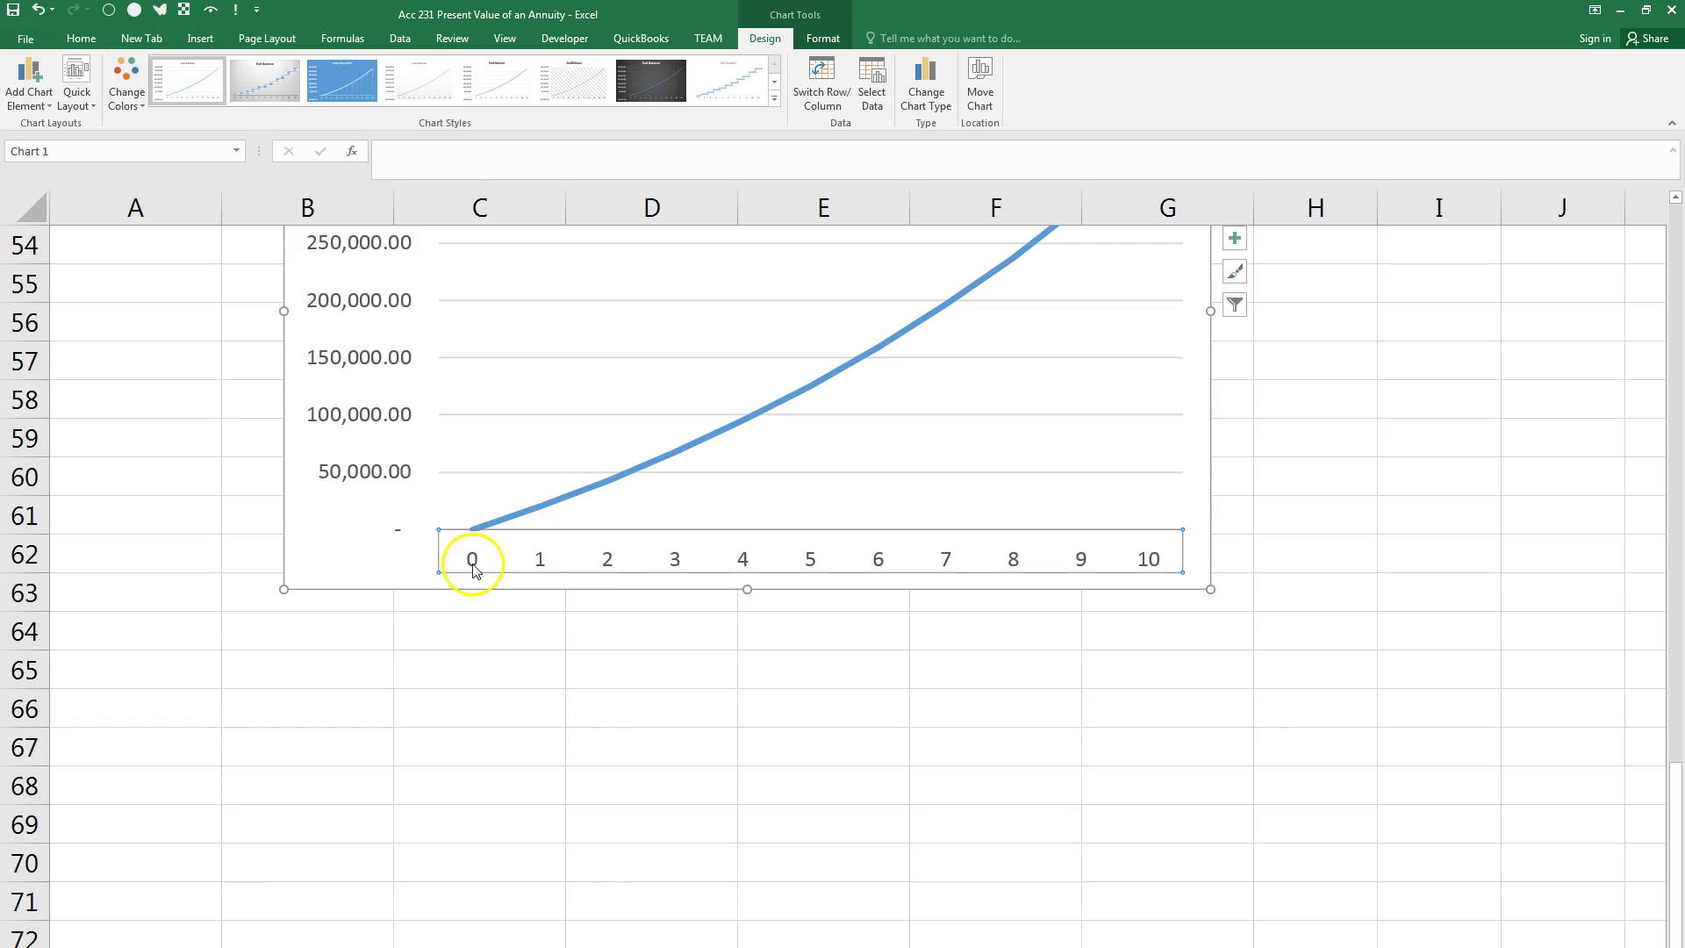
scroll(1109, 662, up, 1)
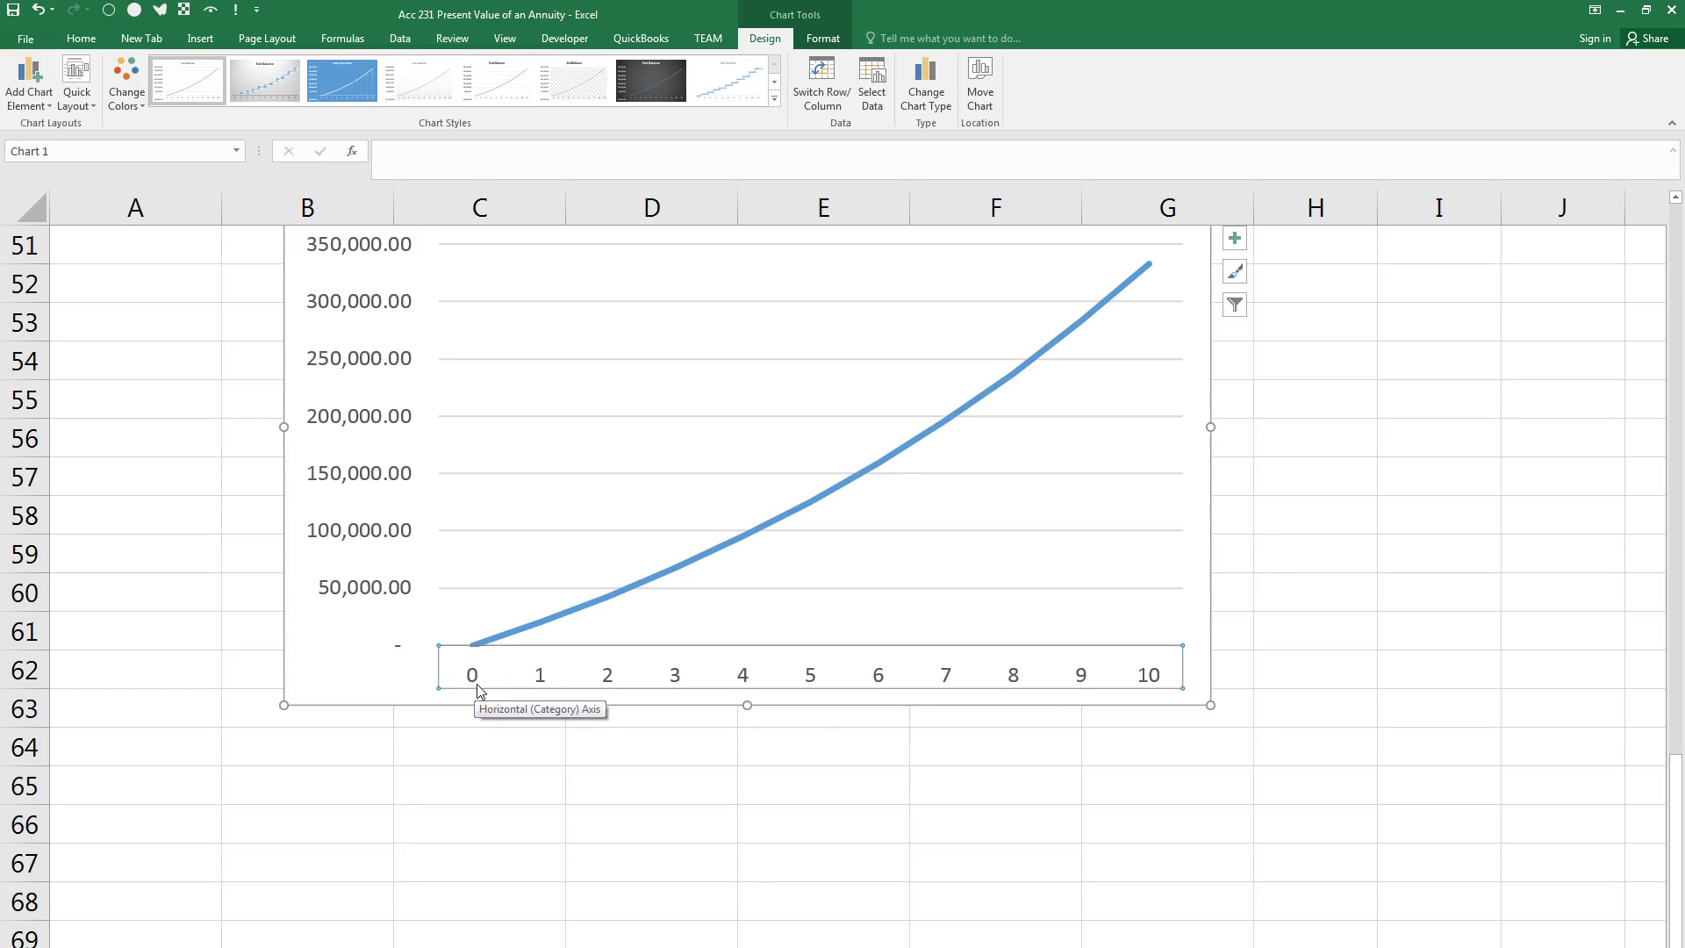
click(1007, 608)
scroll(1002, 562, up, 2)
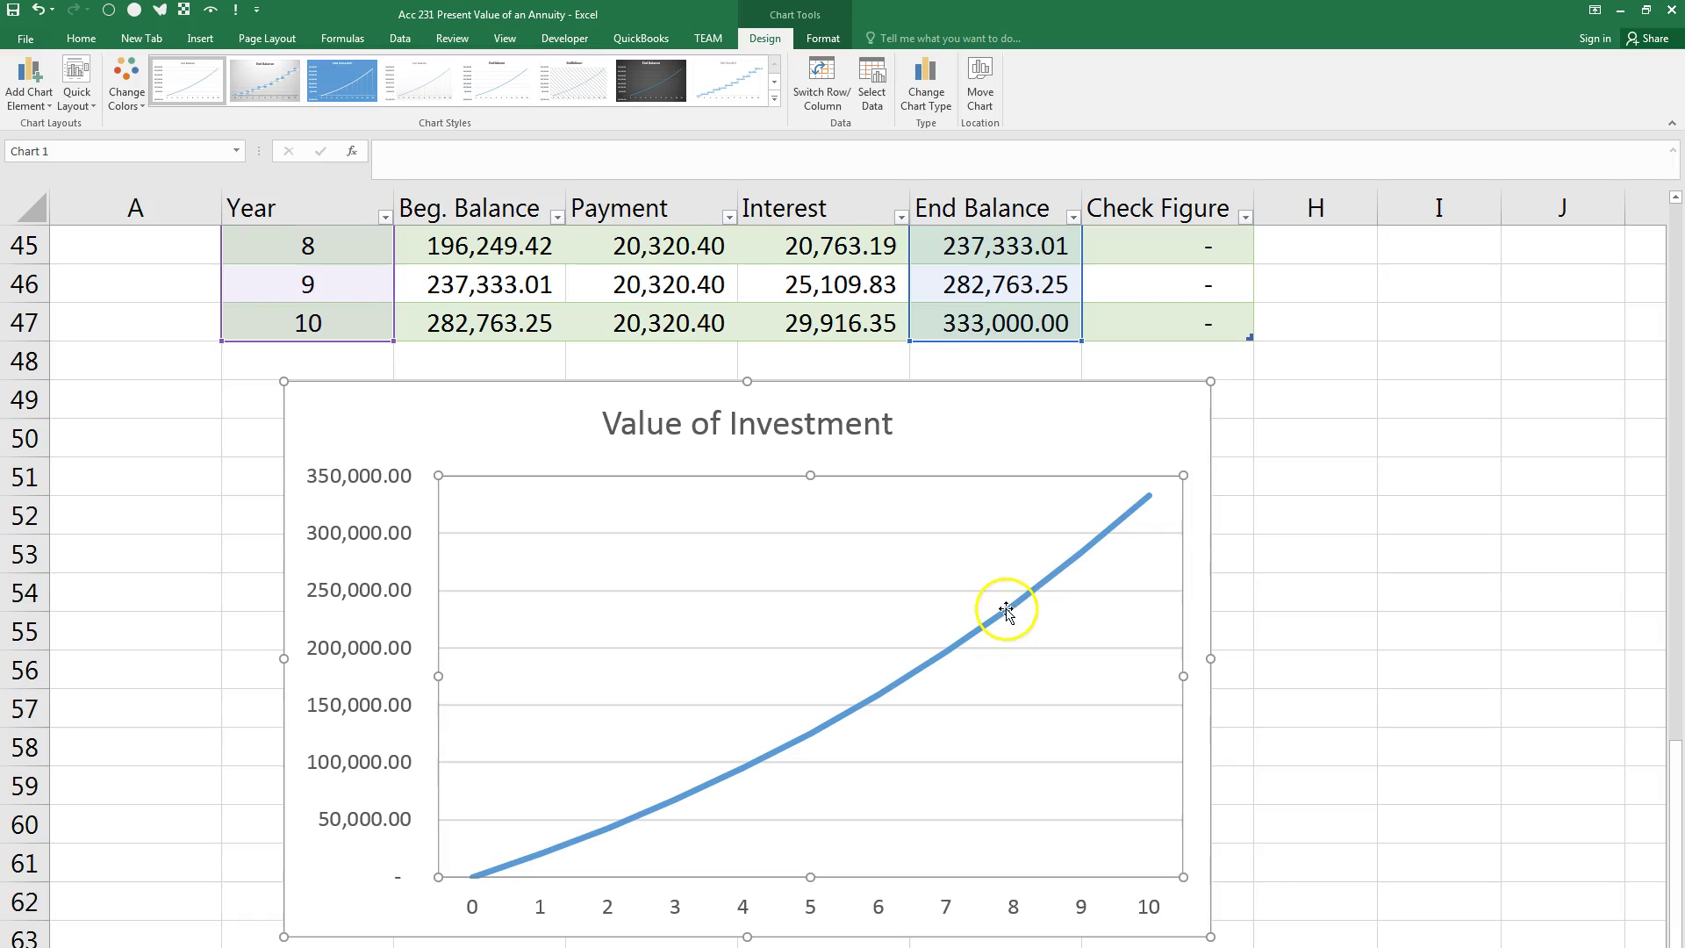
Step: Deselect the chart and check how the first worksheet page looks in the print preview
click(1324, 428)
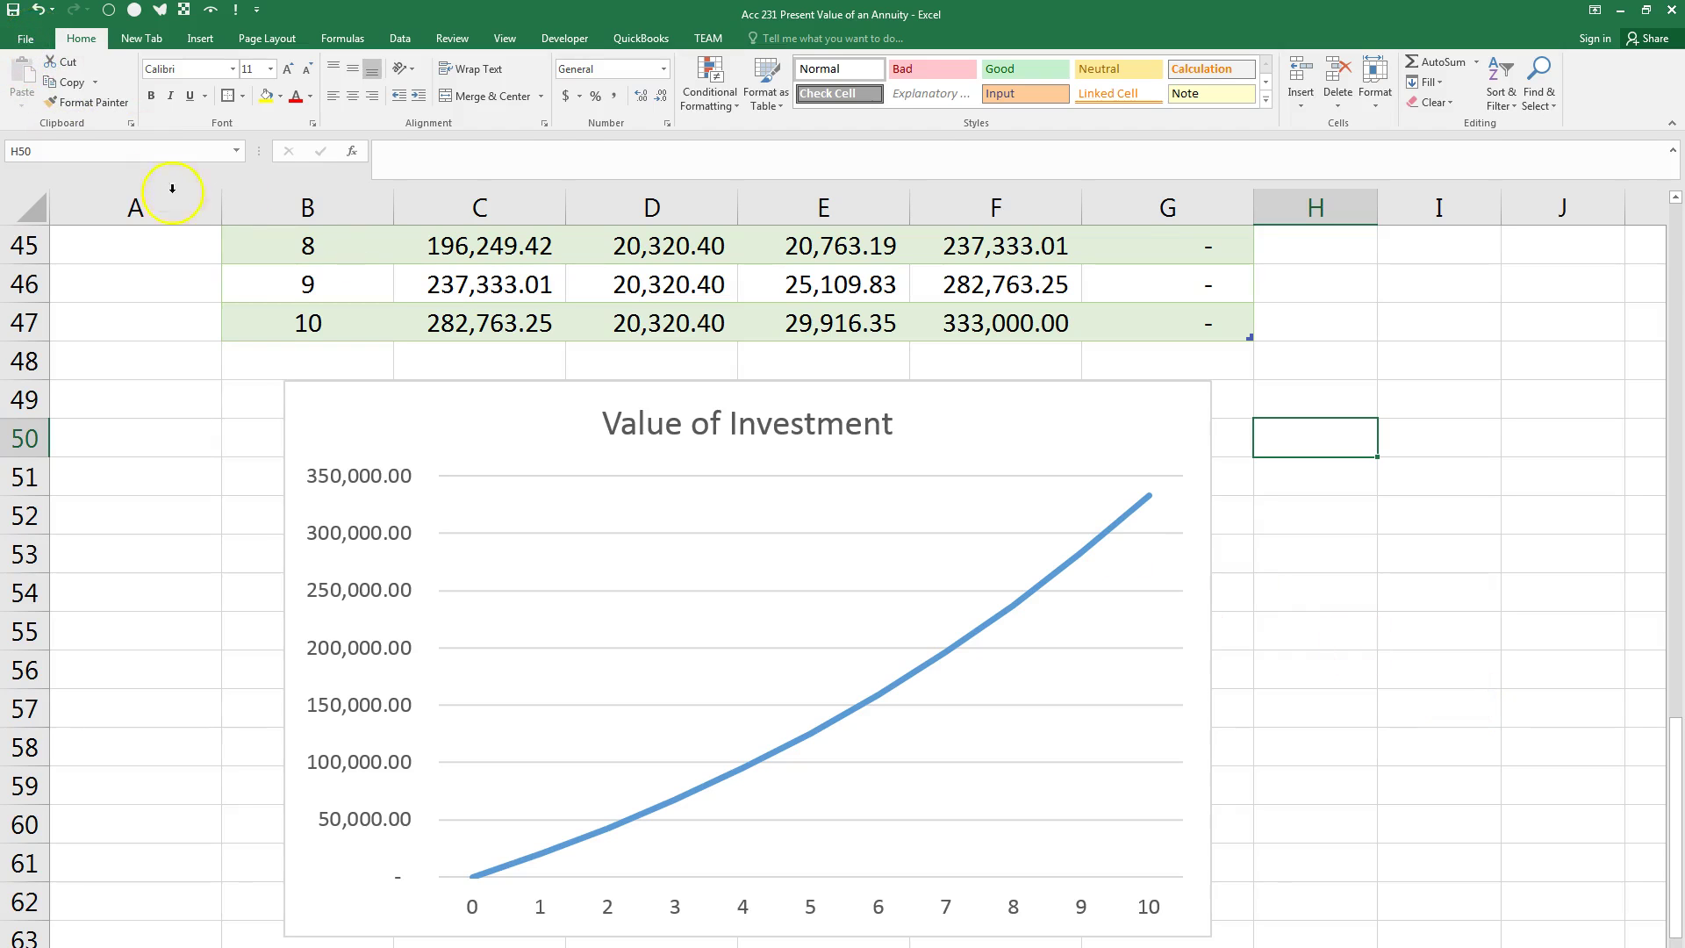
click(25, 37)
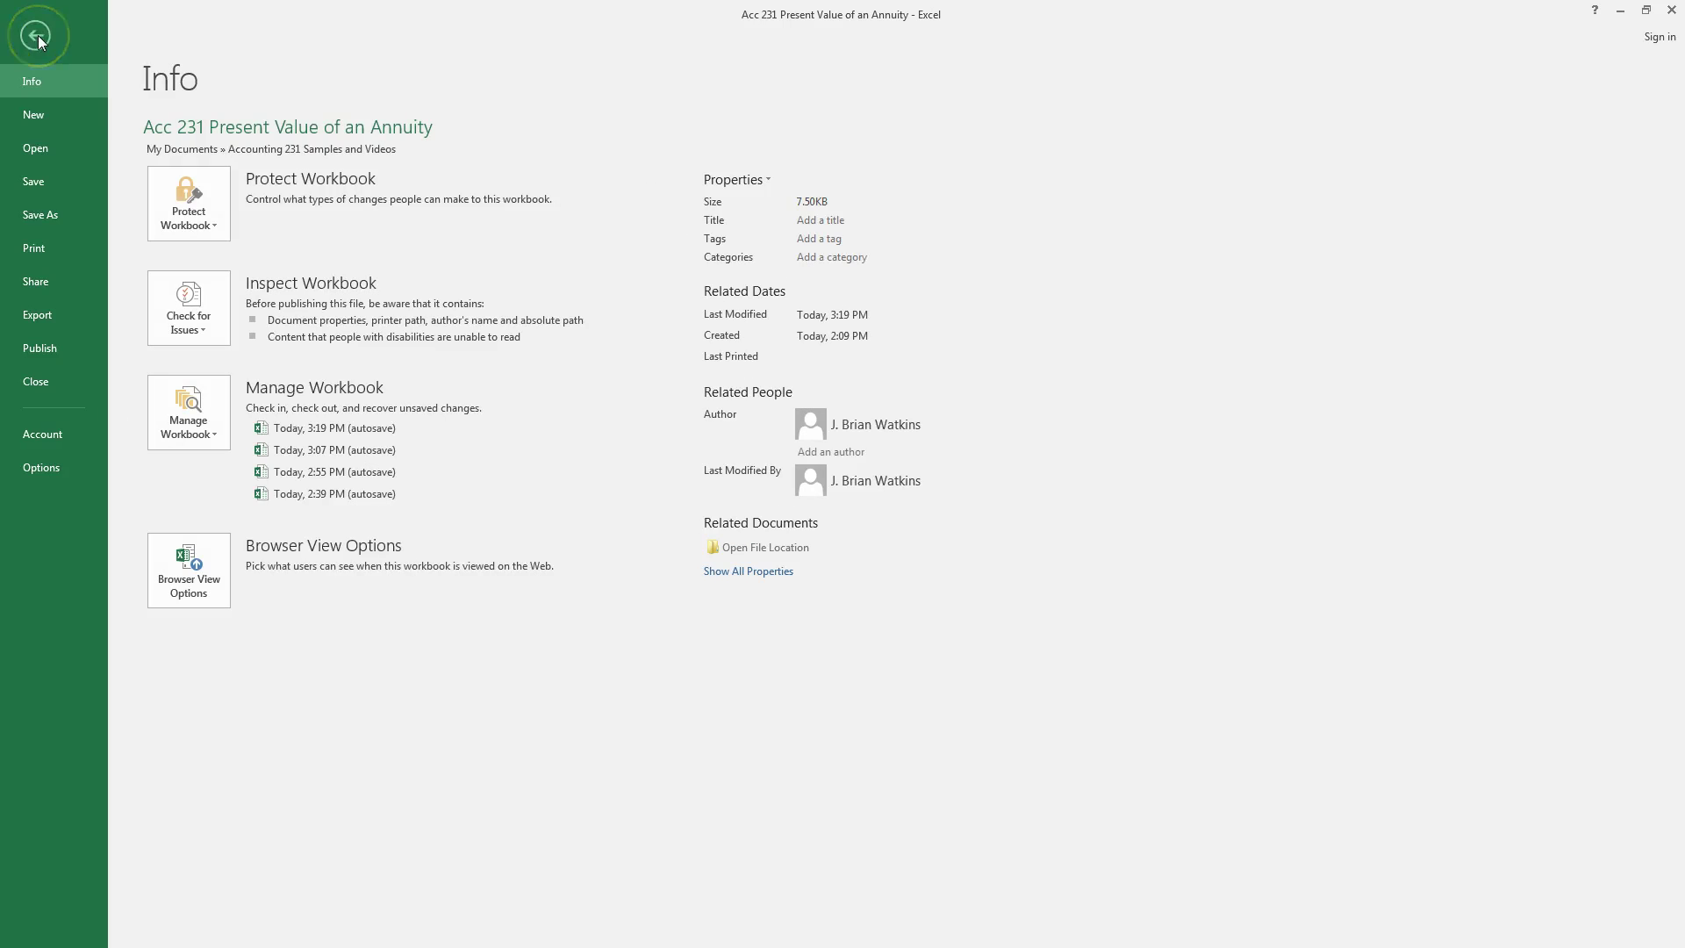
click(40, 254)
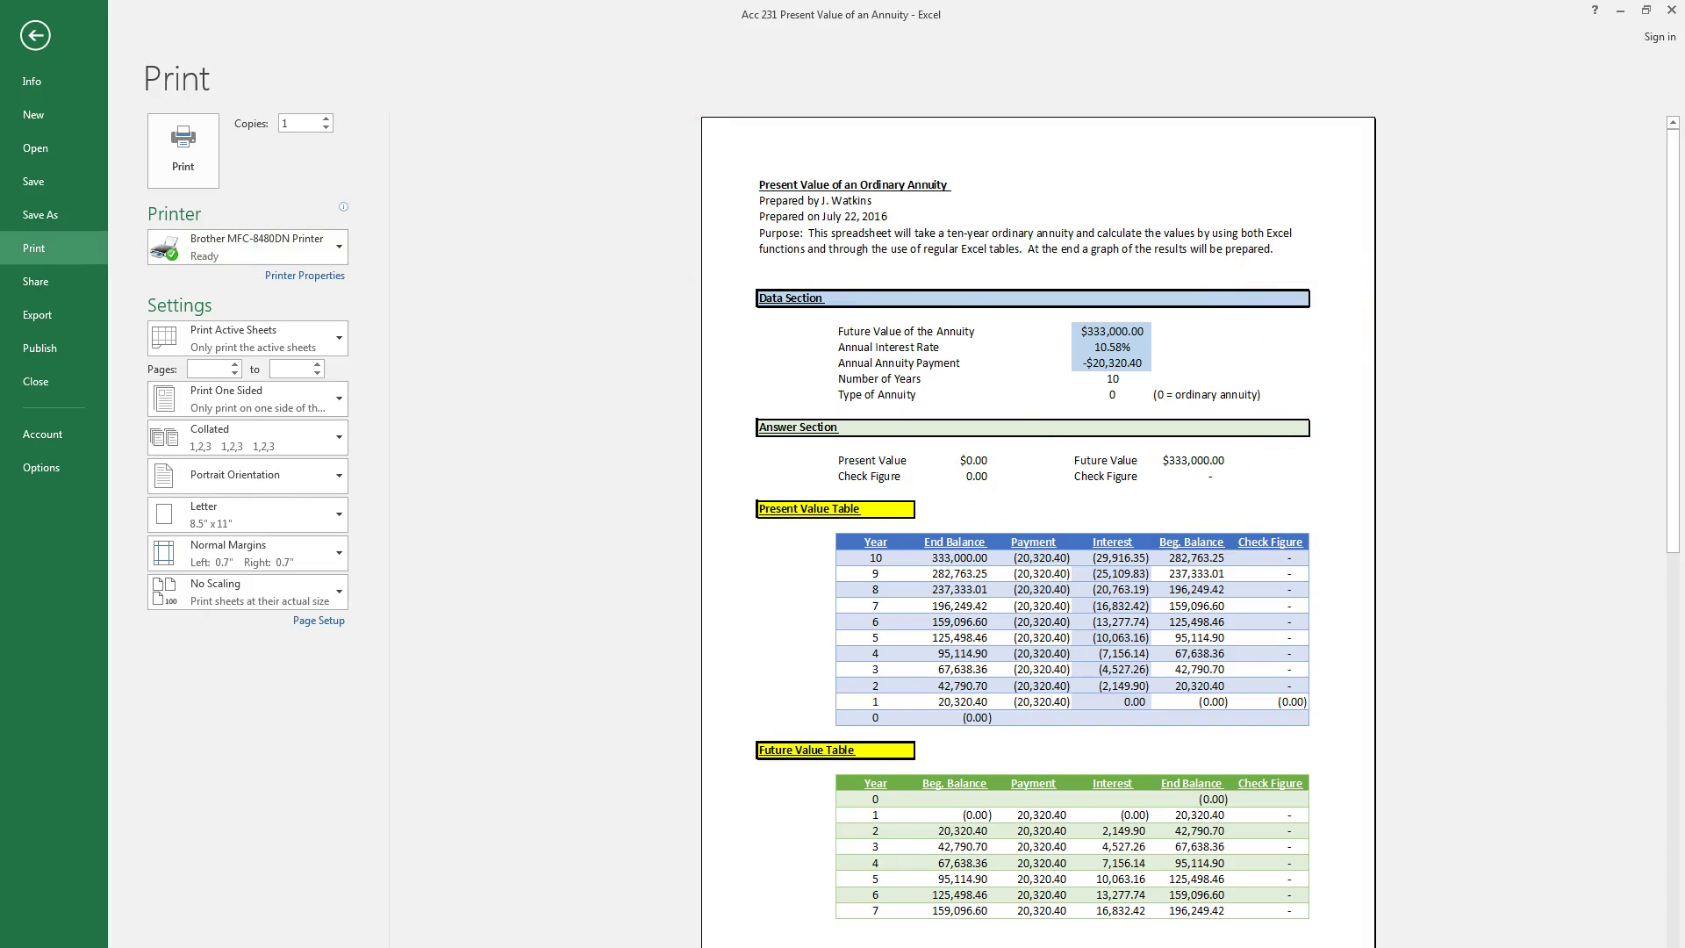
click(37, 37)
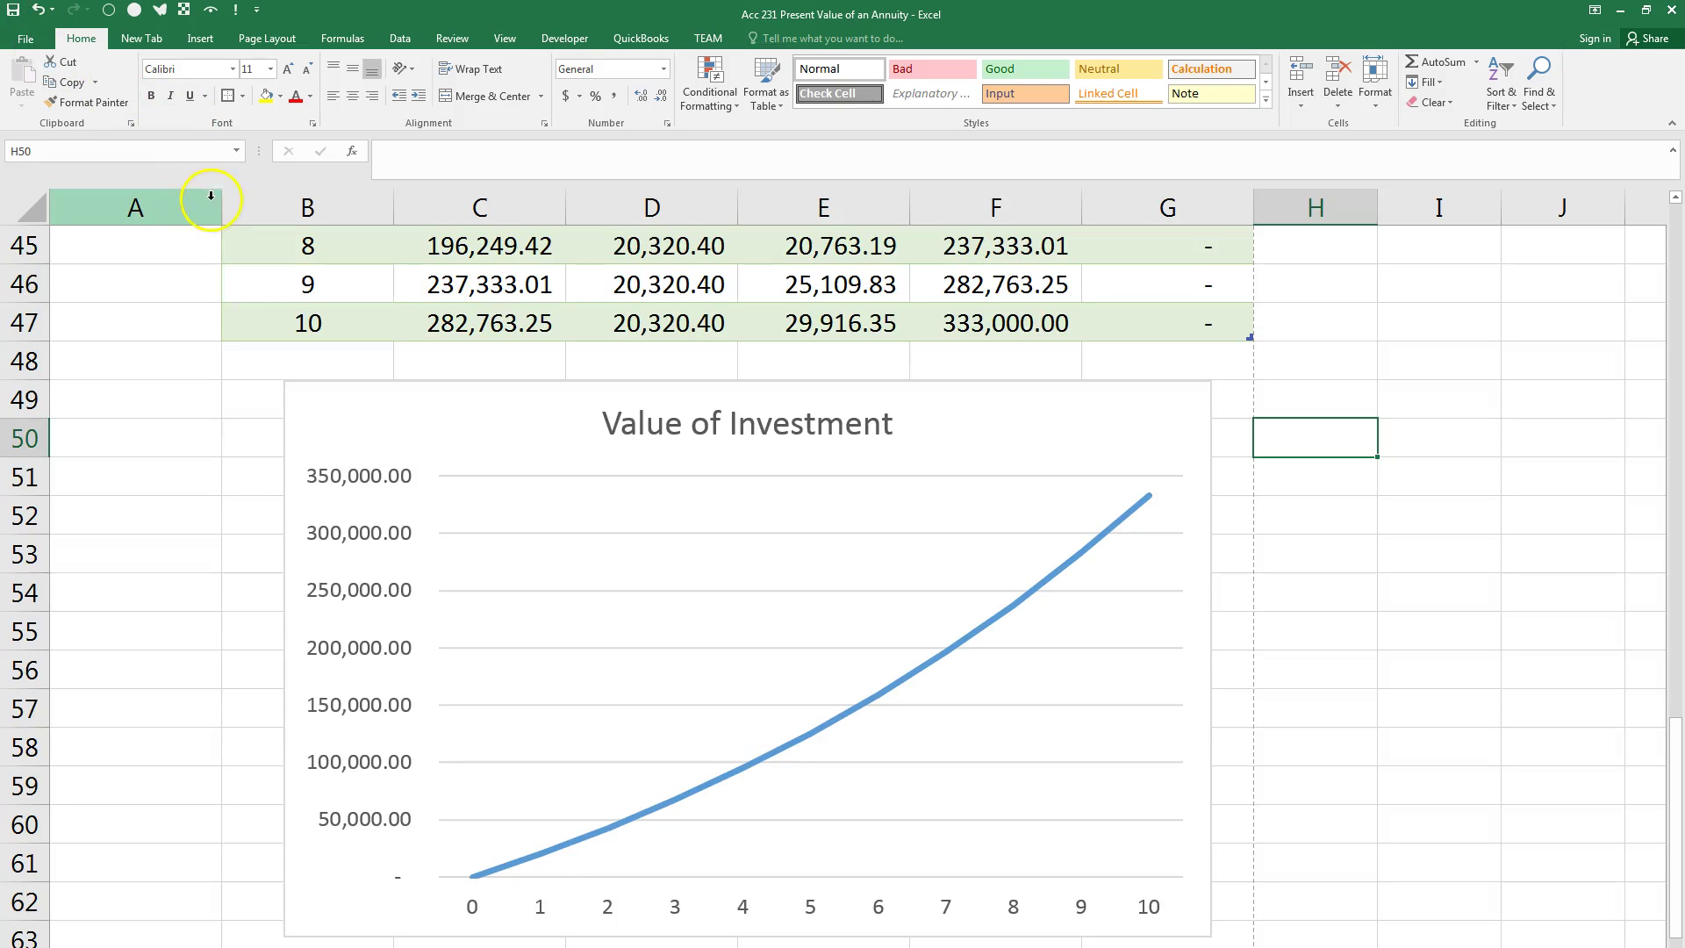
Step: Narrow column A by about a third and check both pages in the print preview
drag(221, 203, 165, 219)
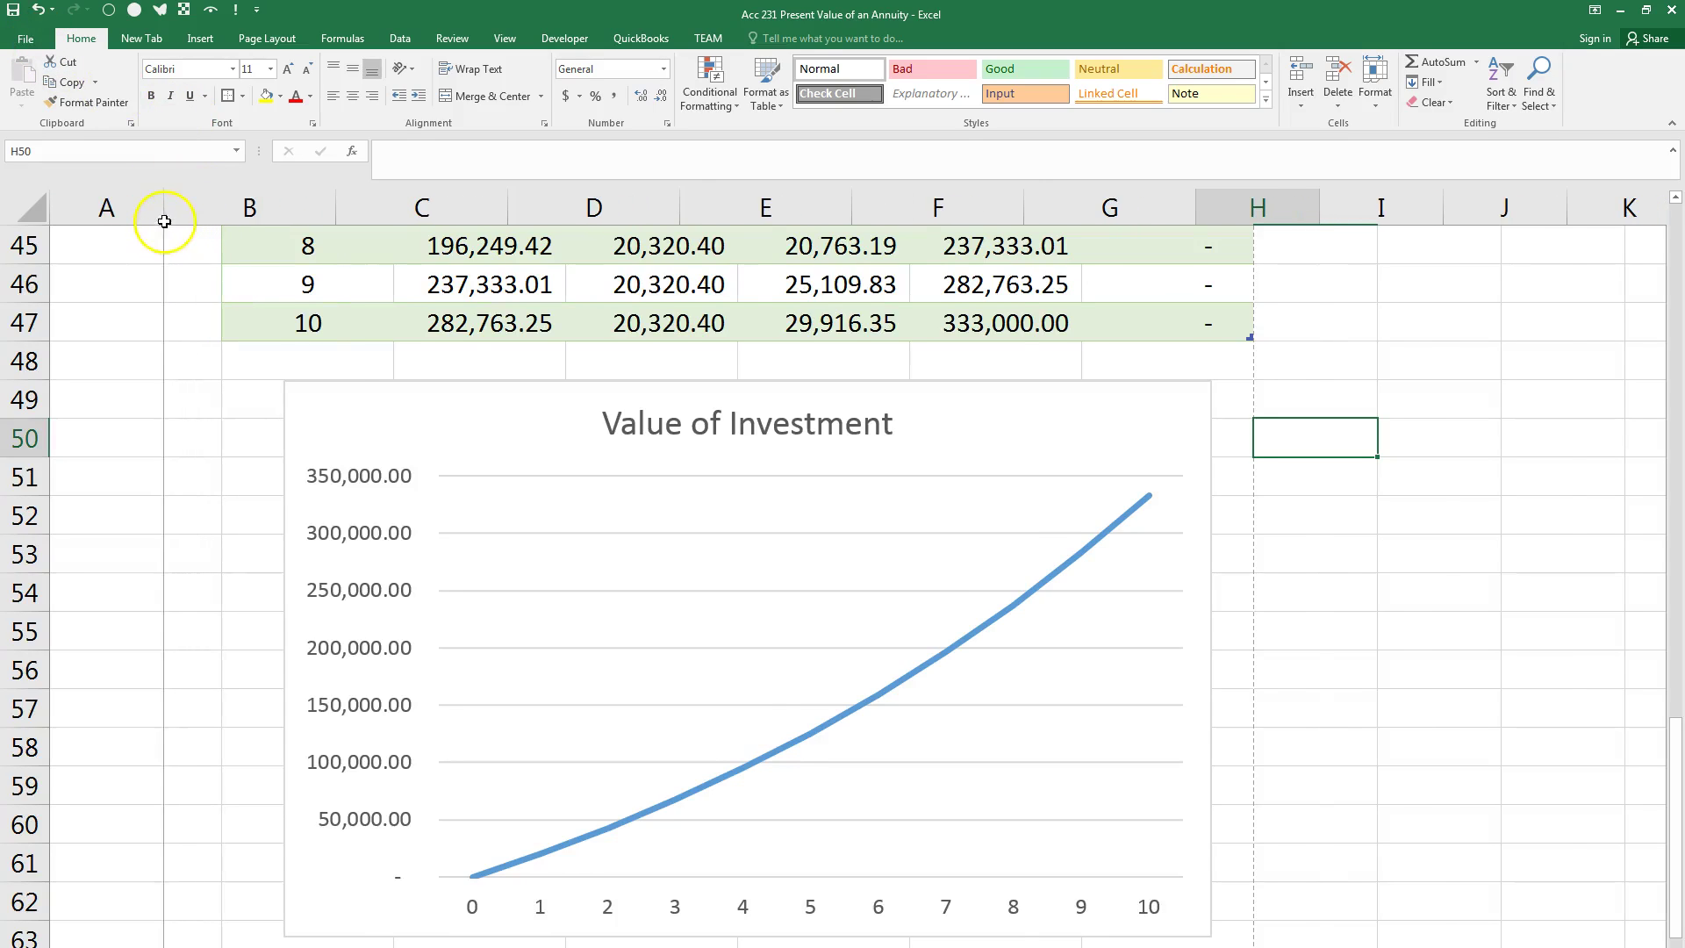
click(27, 38)
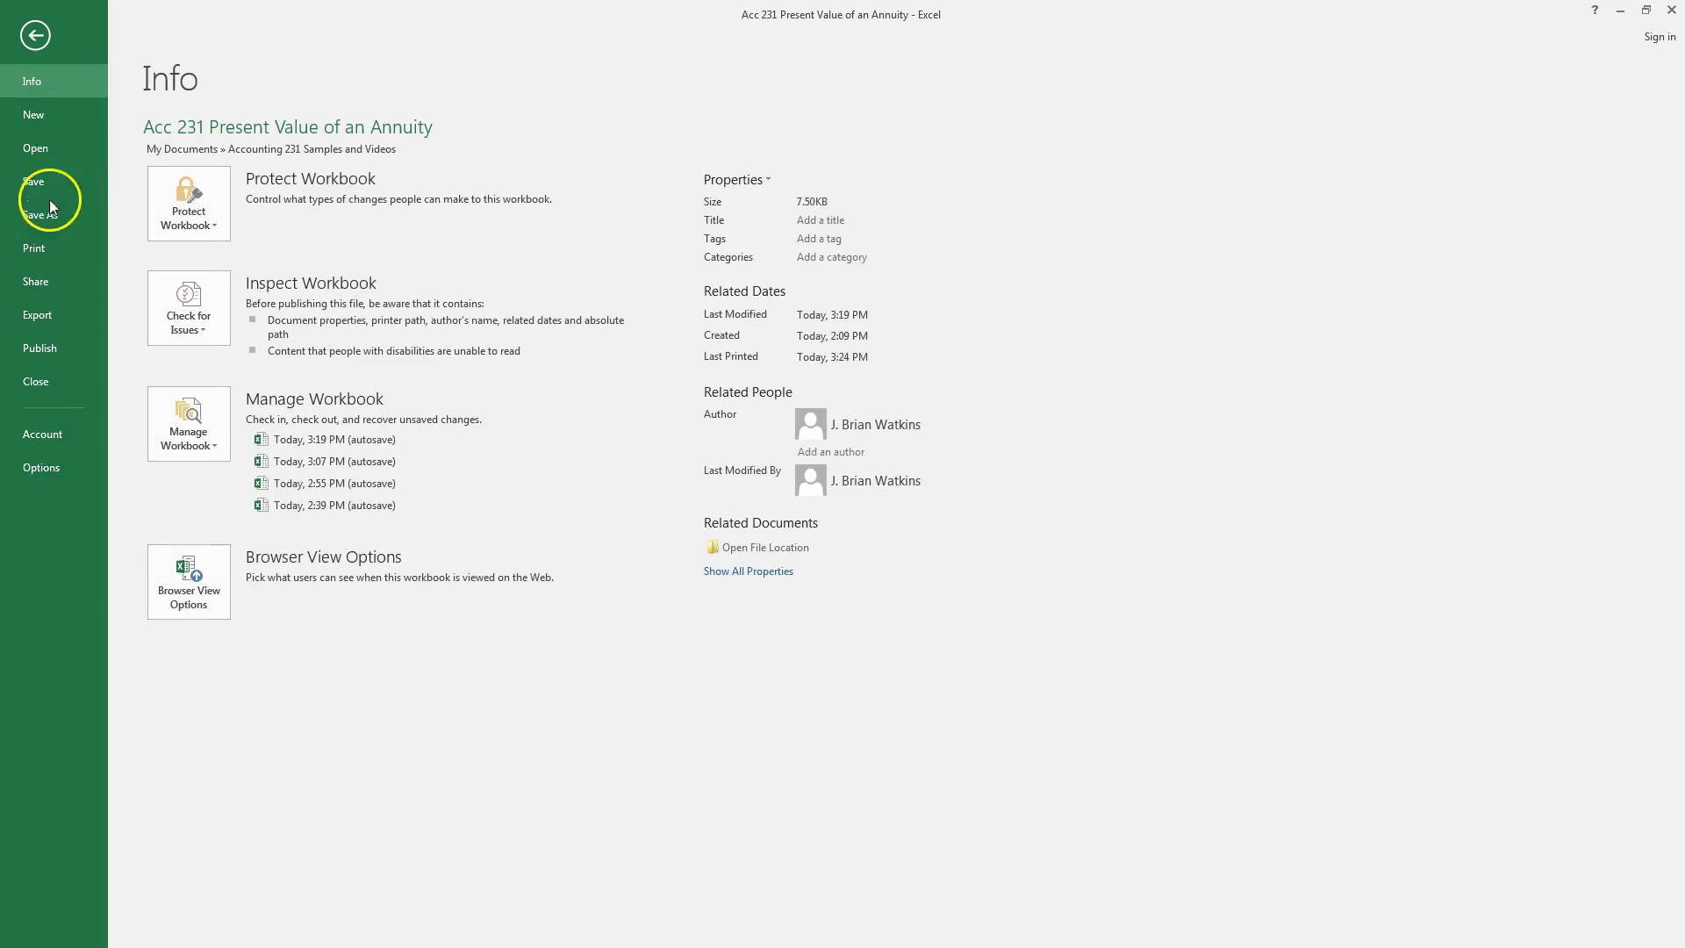
click(44, 251)
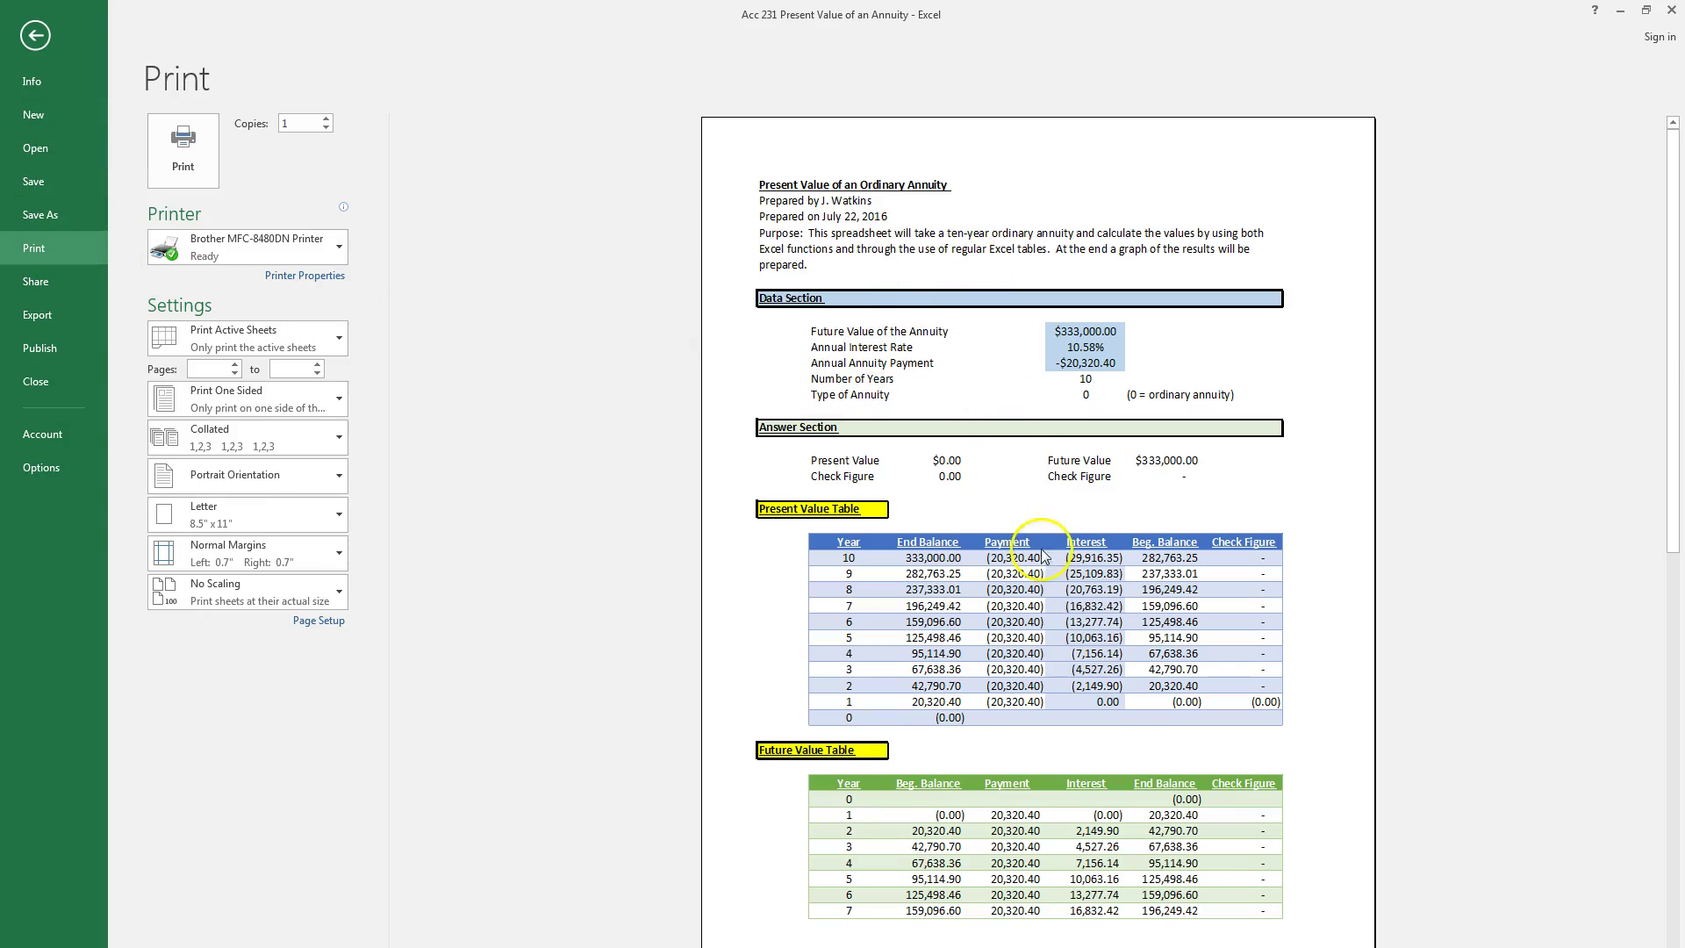
scroll(1060, 579, down, 1)
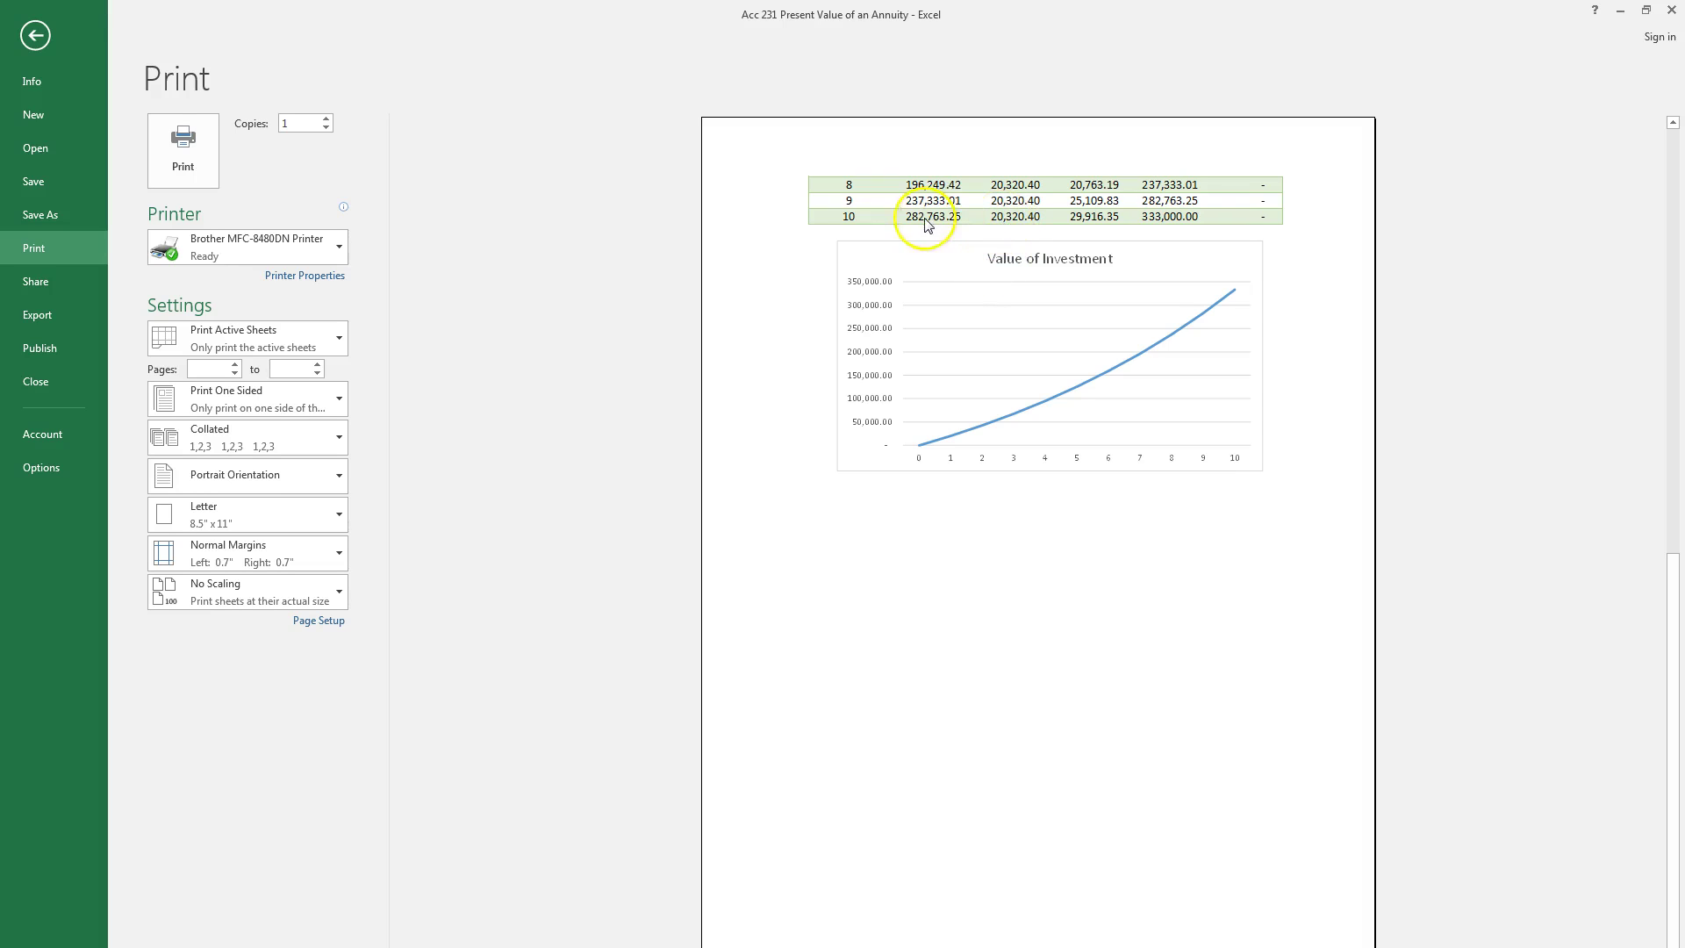
click(35, 36)
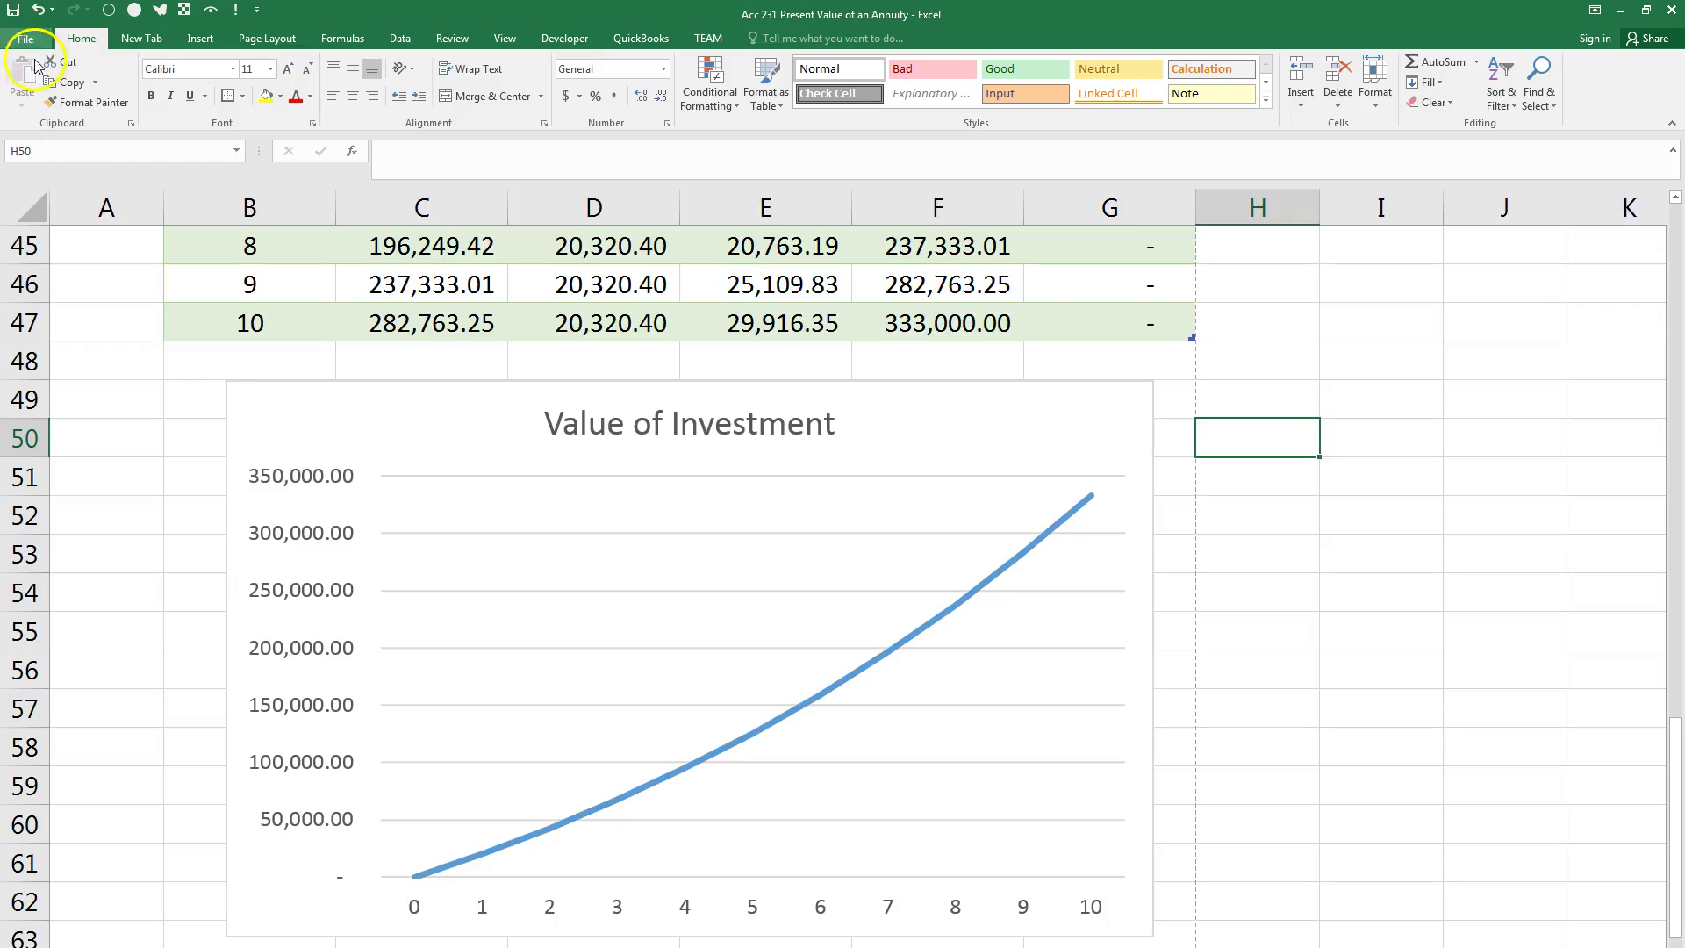
Step: Try inserting a page break at cell D33, between the Present Value and Future Value tables
scroll(250, 478, up, 3)
scroll(251, 481, up, 5)
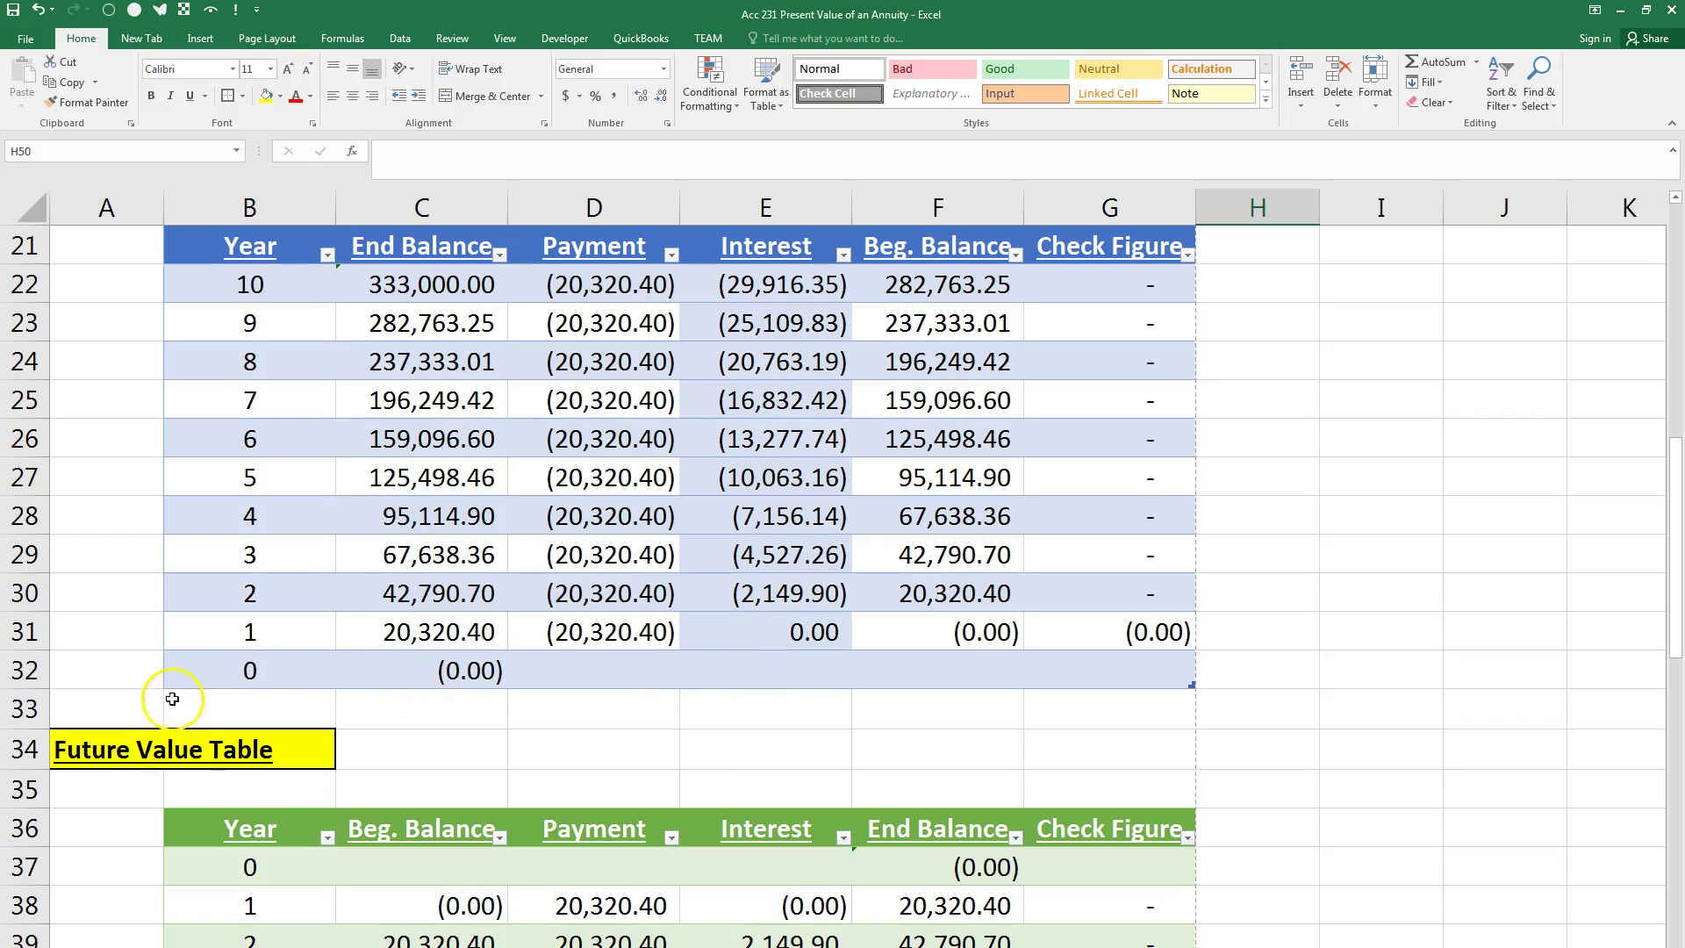
click(118, 707)
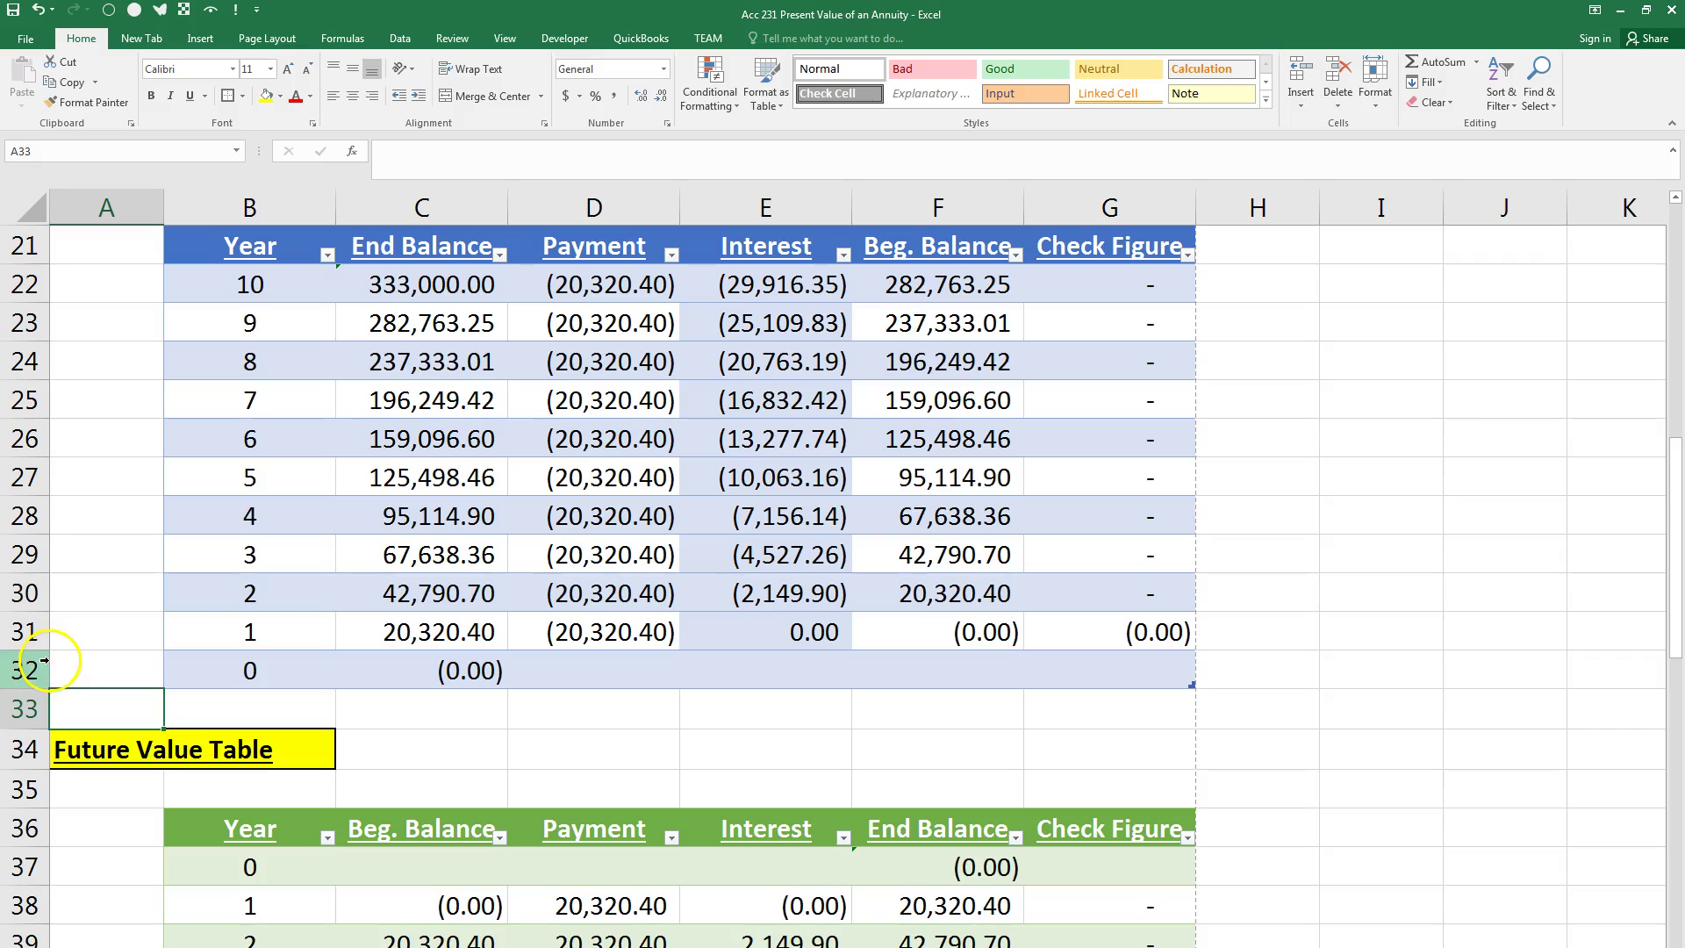
click(588, 705)
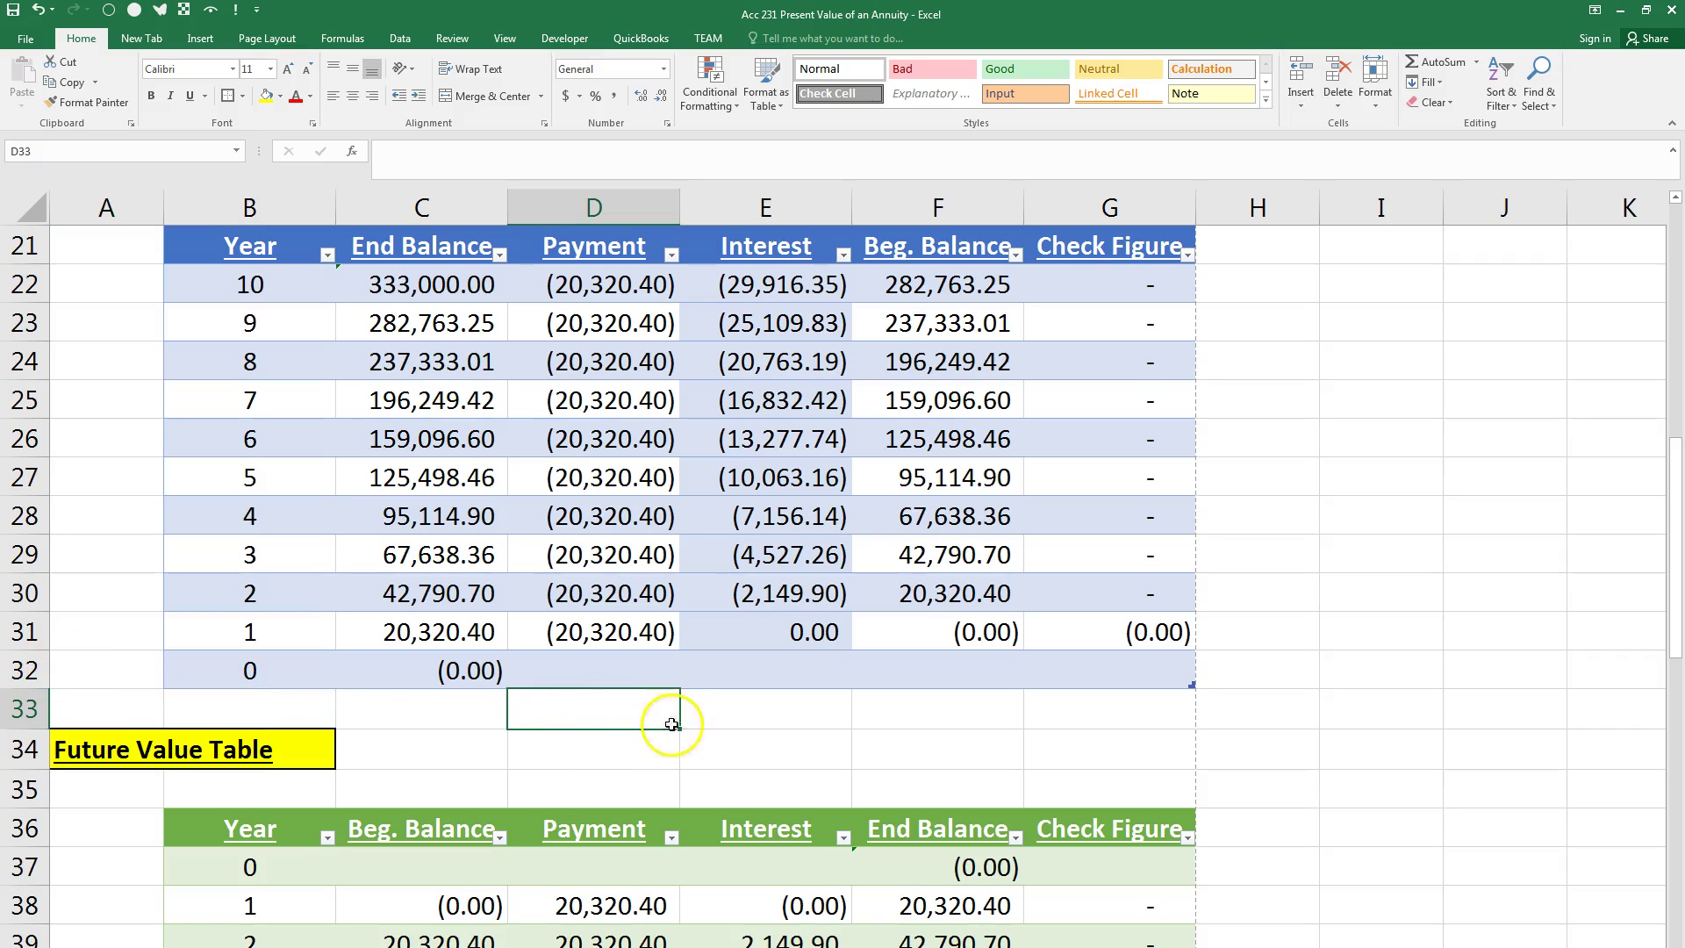
click(293, 42)
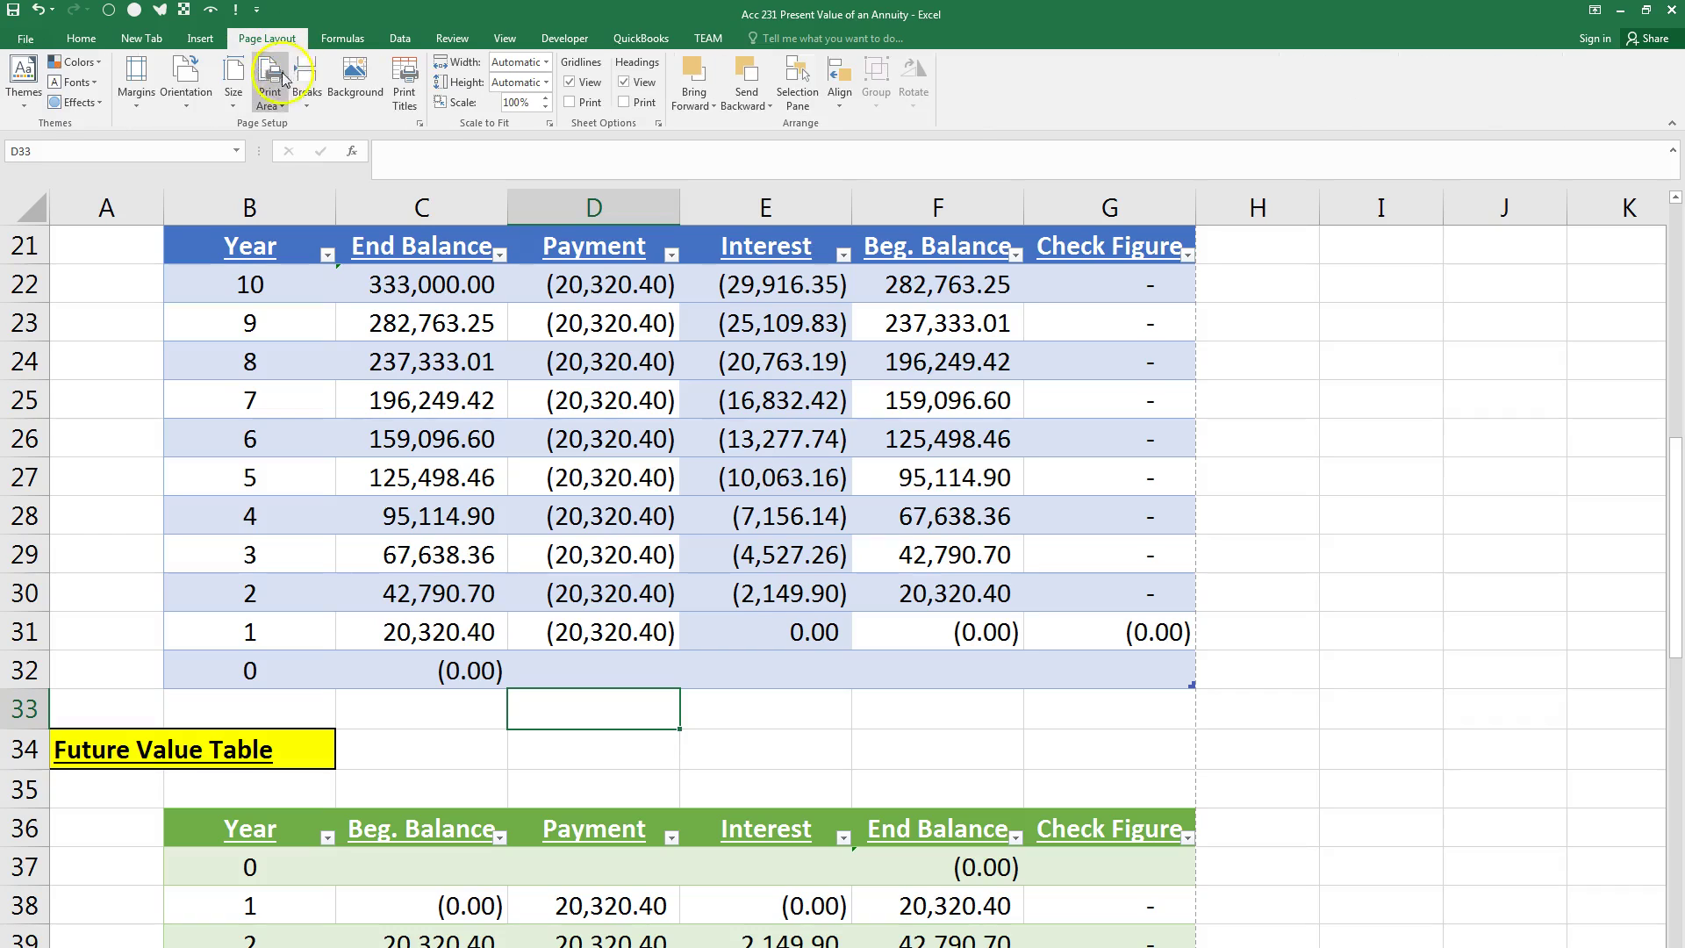
click(307, 86)
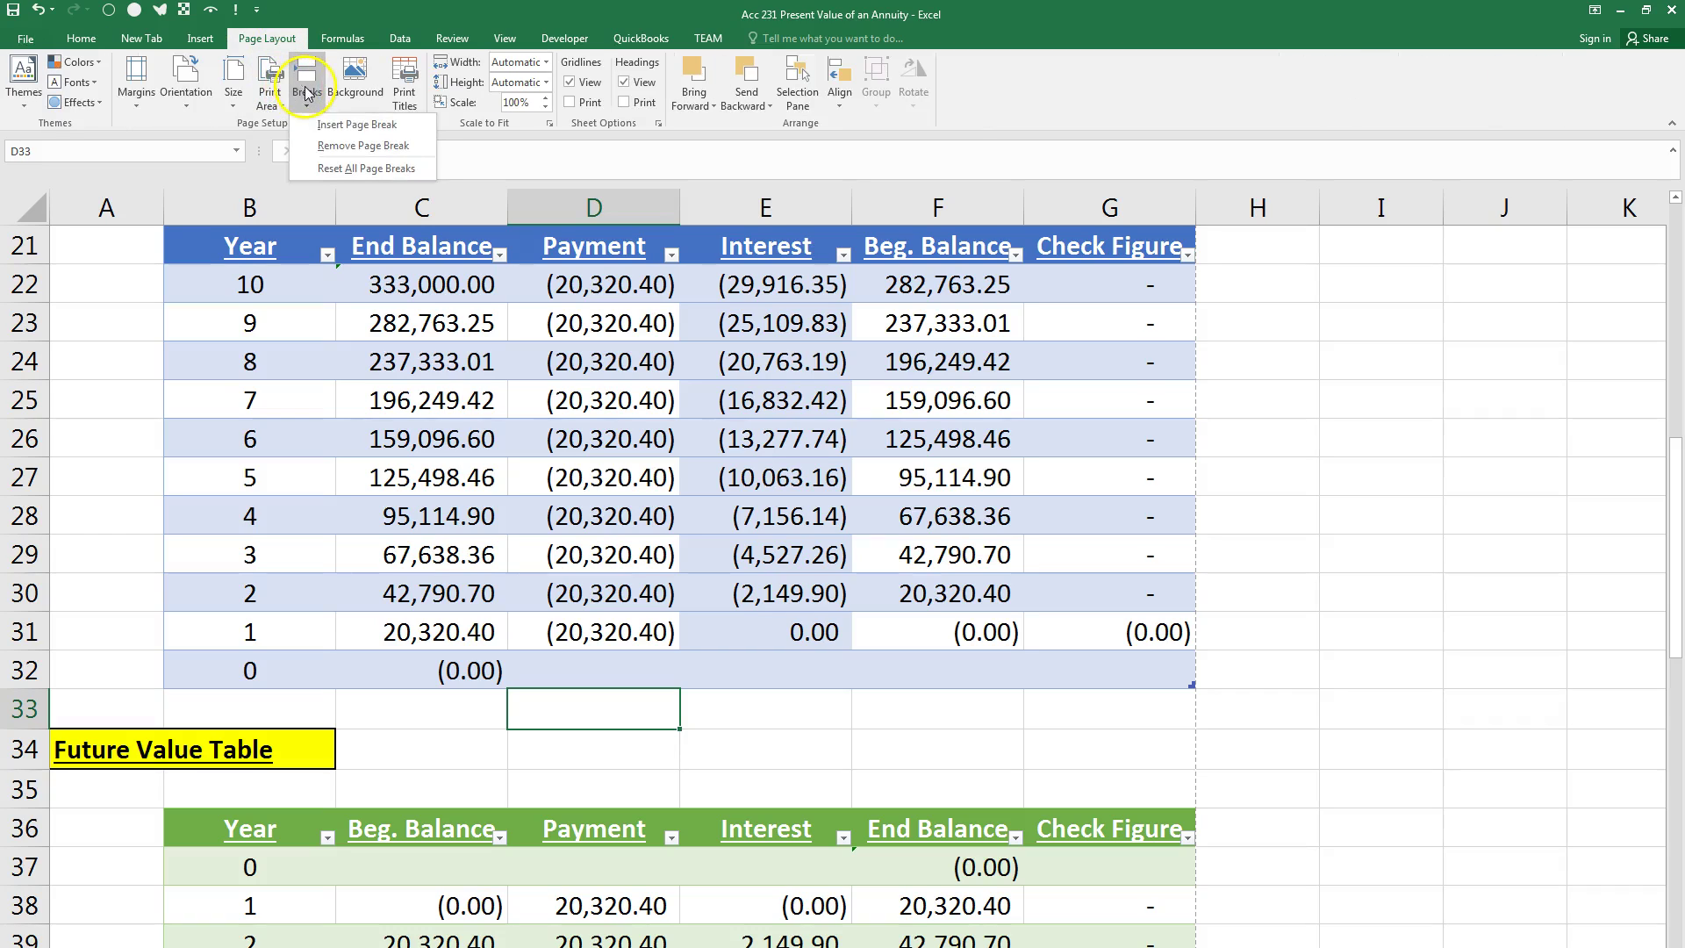
click(344, 126)
Step: Examine the print preview pages to see how the page break at D33 divides the worksheet
click(26, 40)
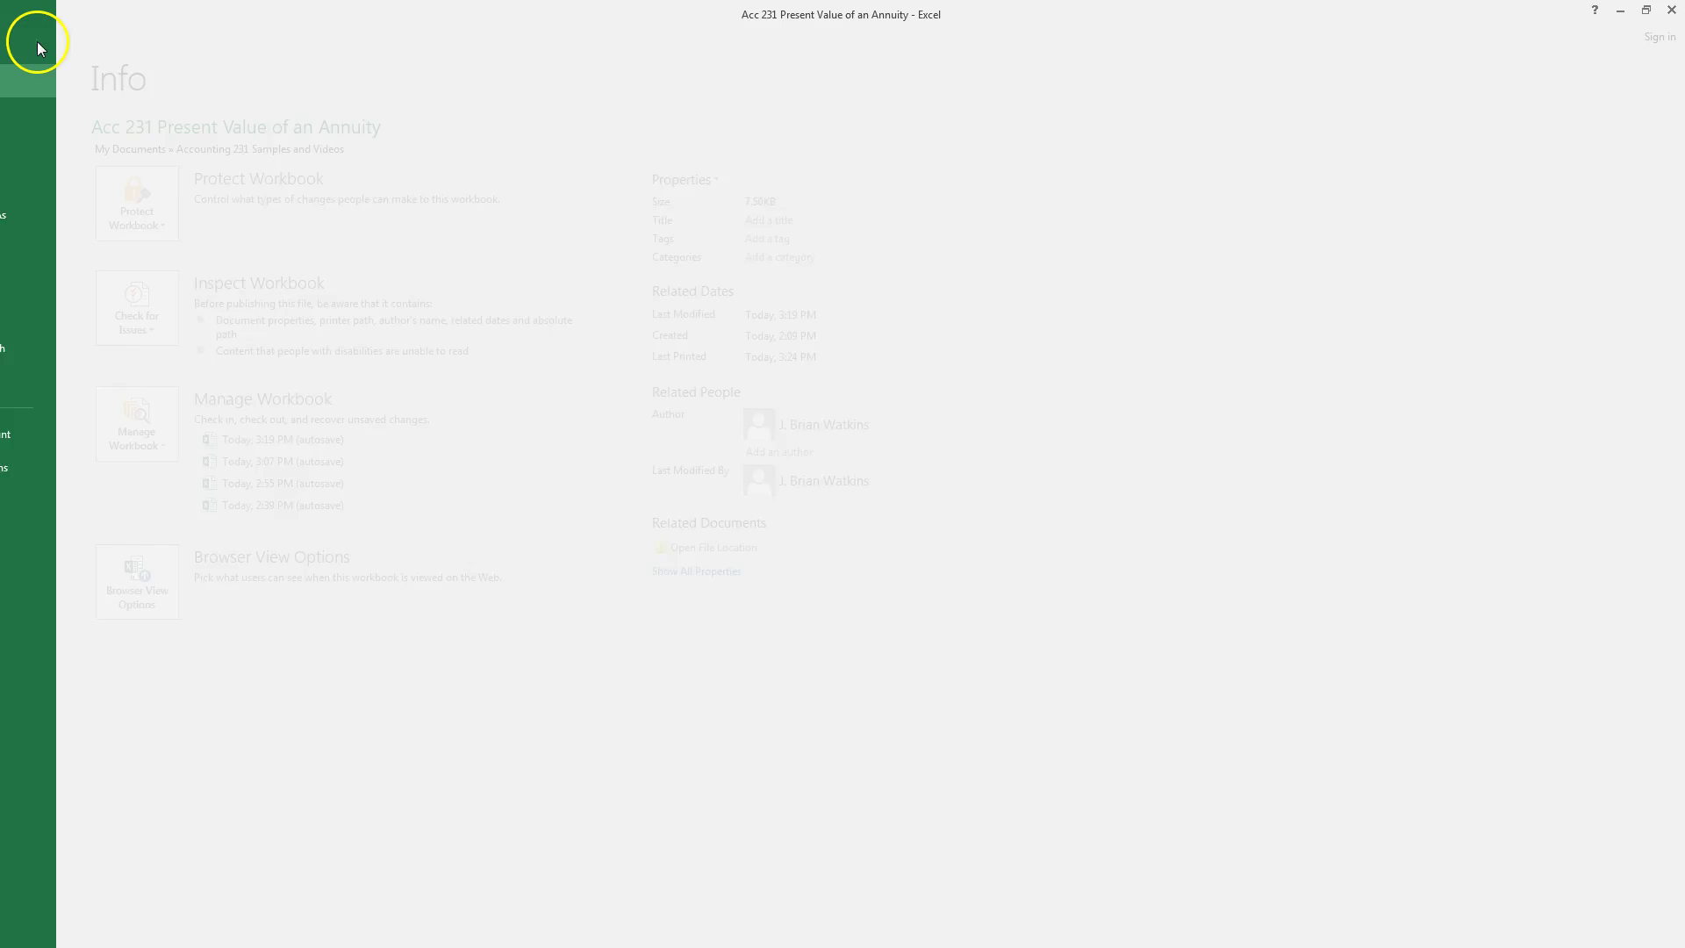
click(34, 255)
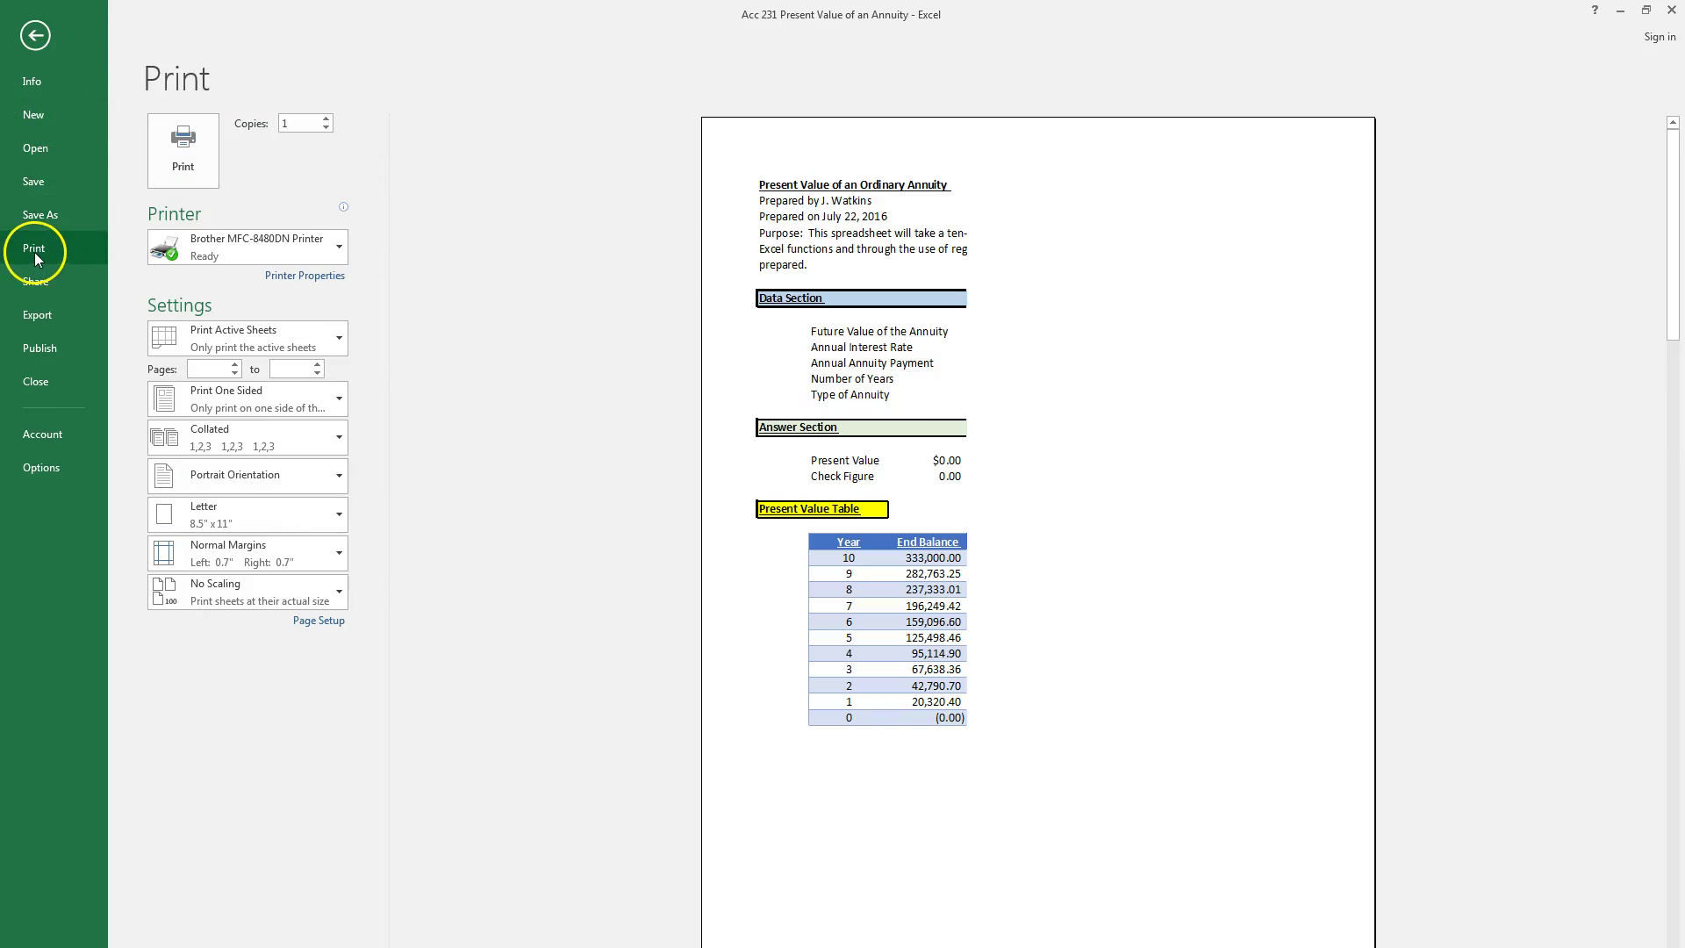
scroll(940, 437, down, 1)
scroll(1154, 479, down, 2)
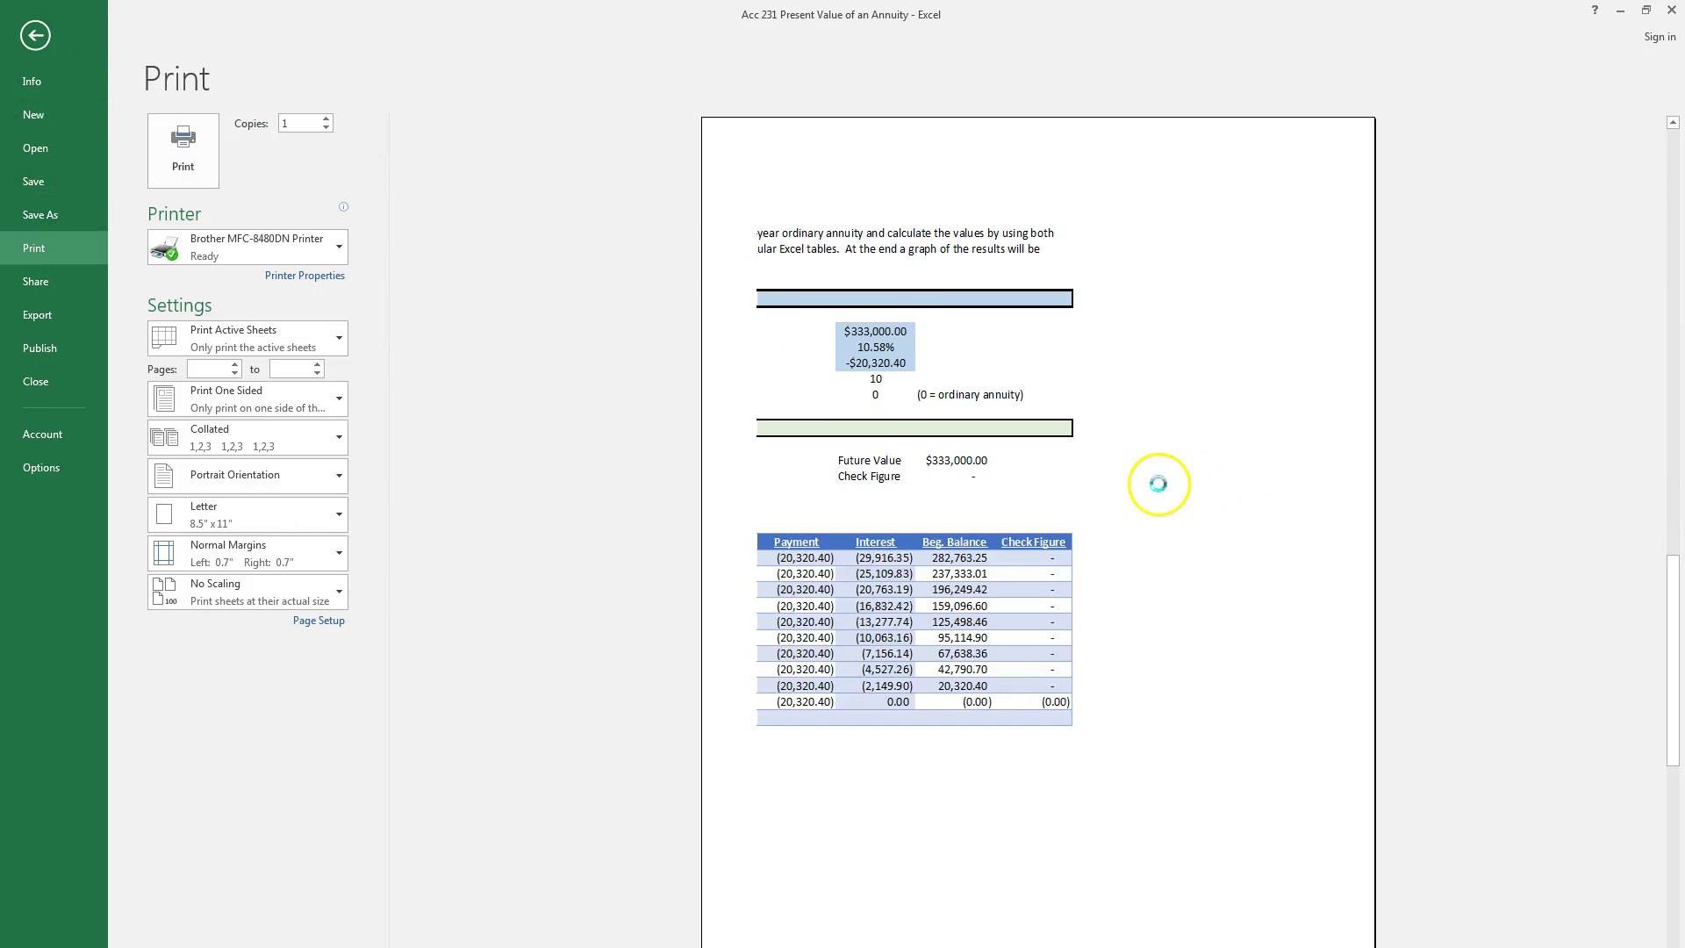
scroll(1154, 487, up, 3)
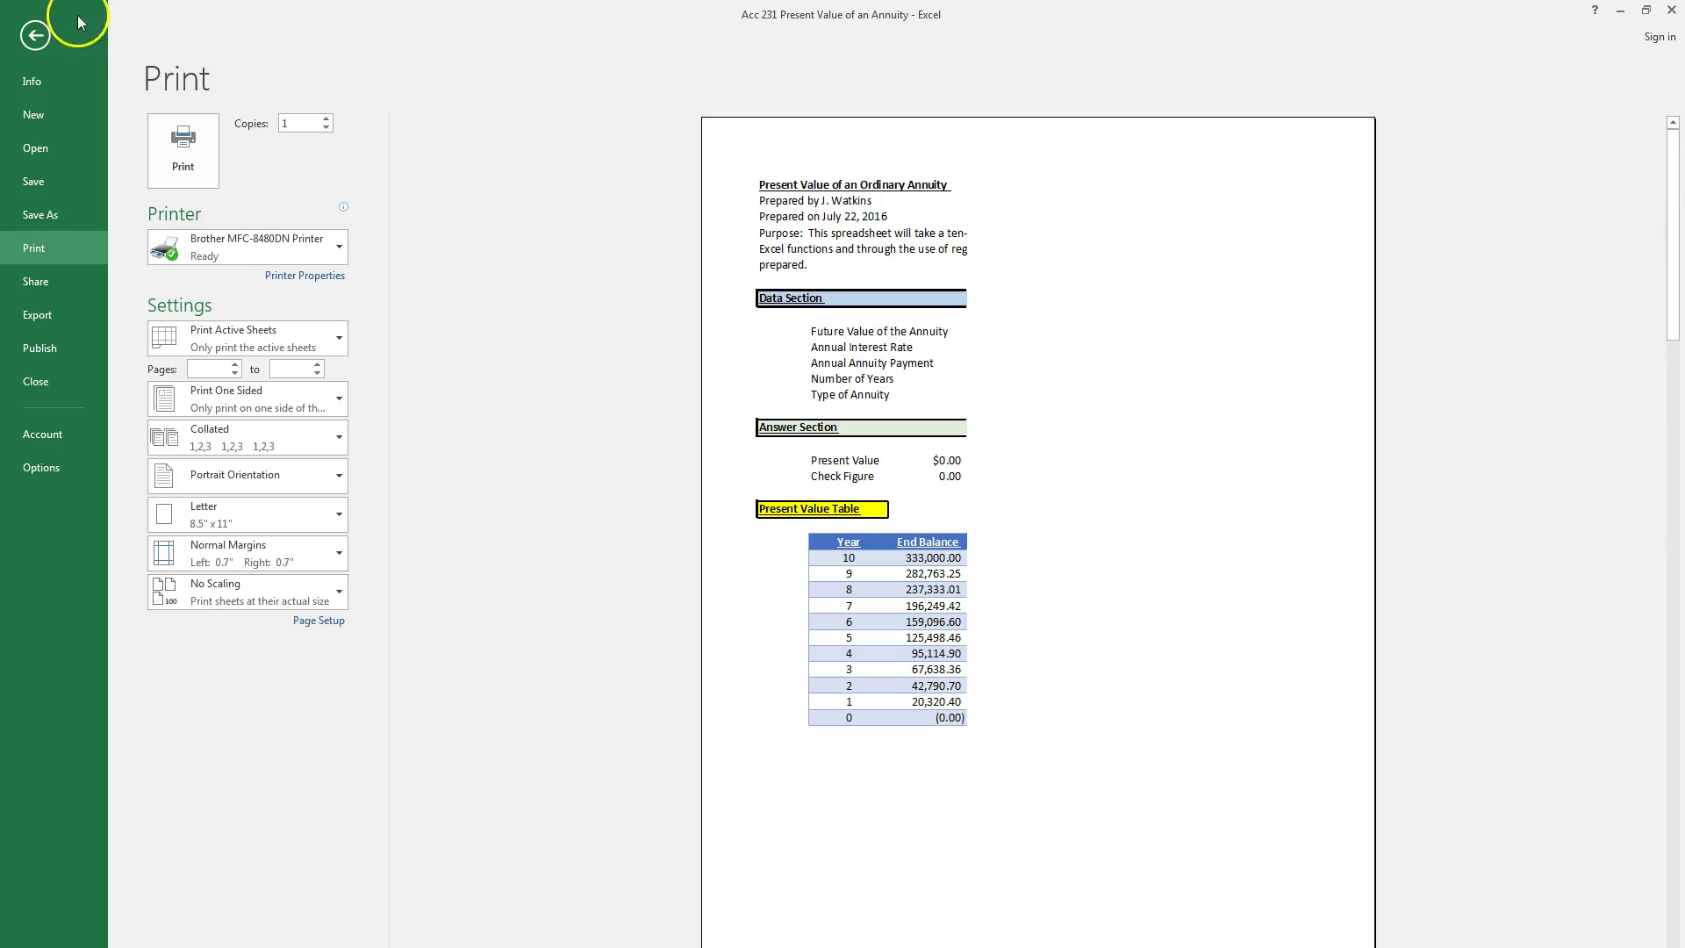
click(35, 35)
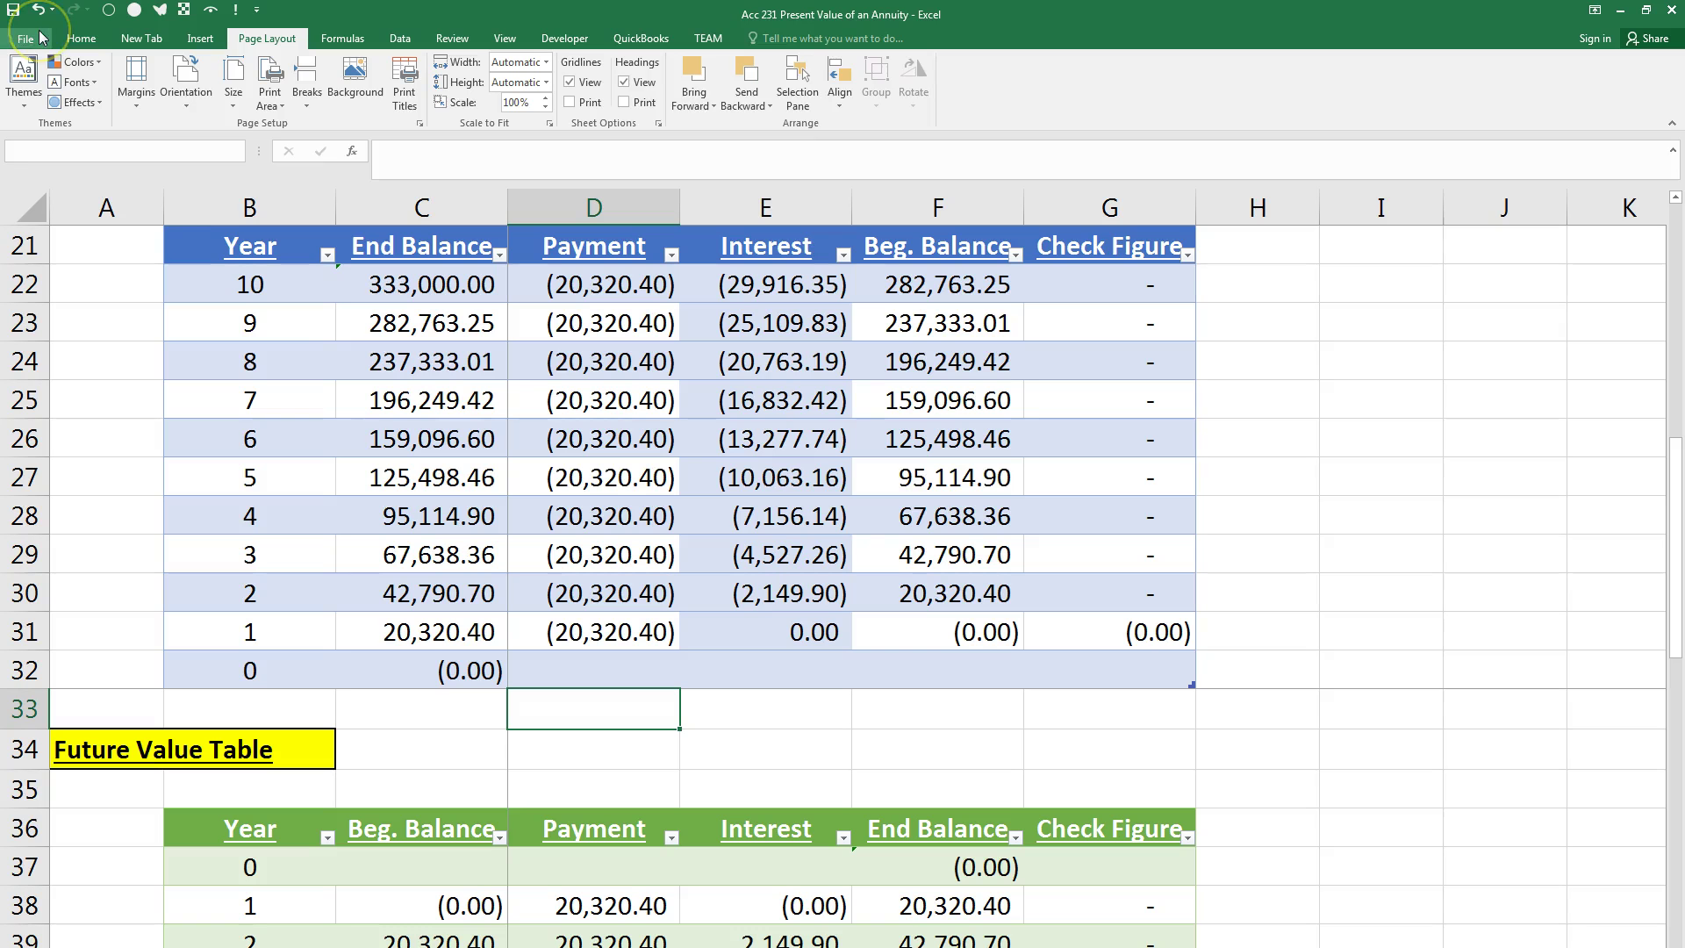
Step: Reset all page breaks and insert a page break at cell A33, above the Future Value Table
click(308, 77)
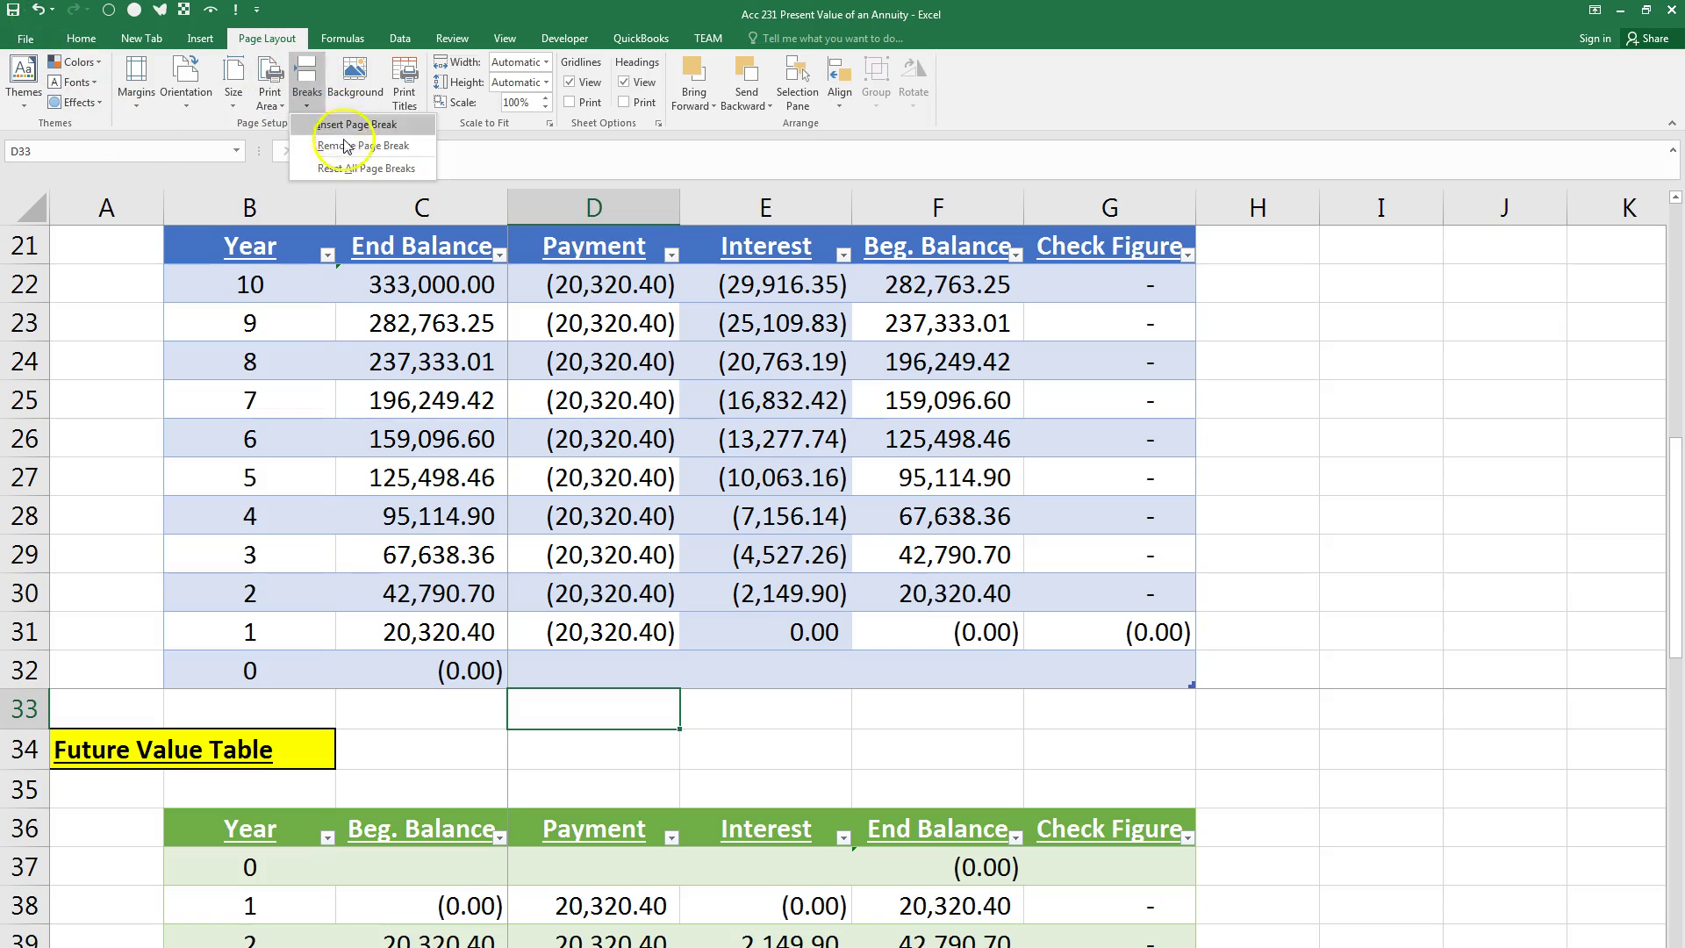
click(352, 168)
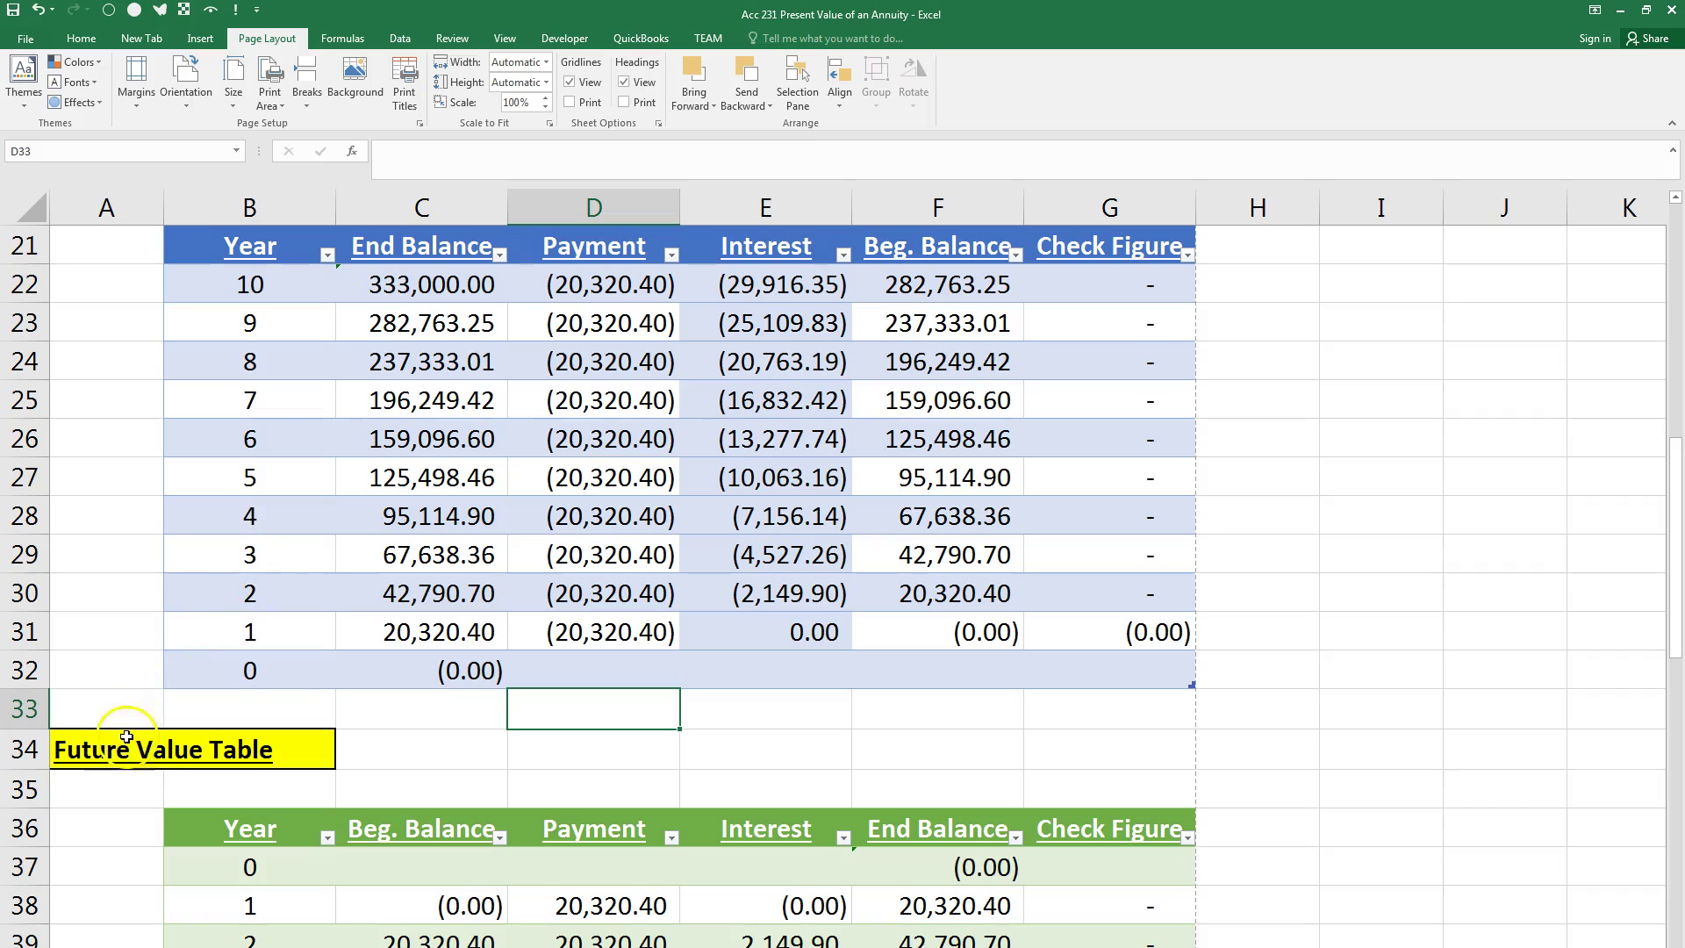
click(90, 702)
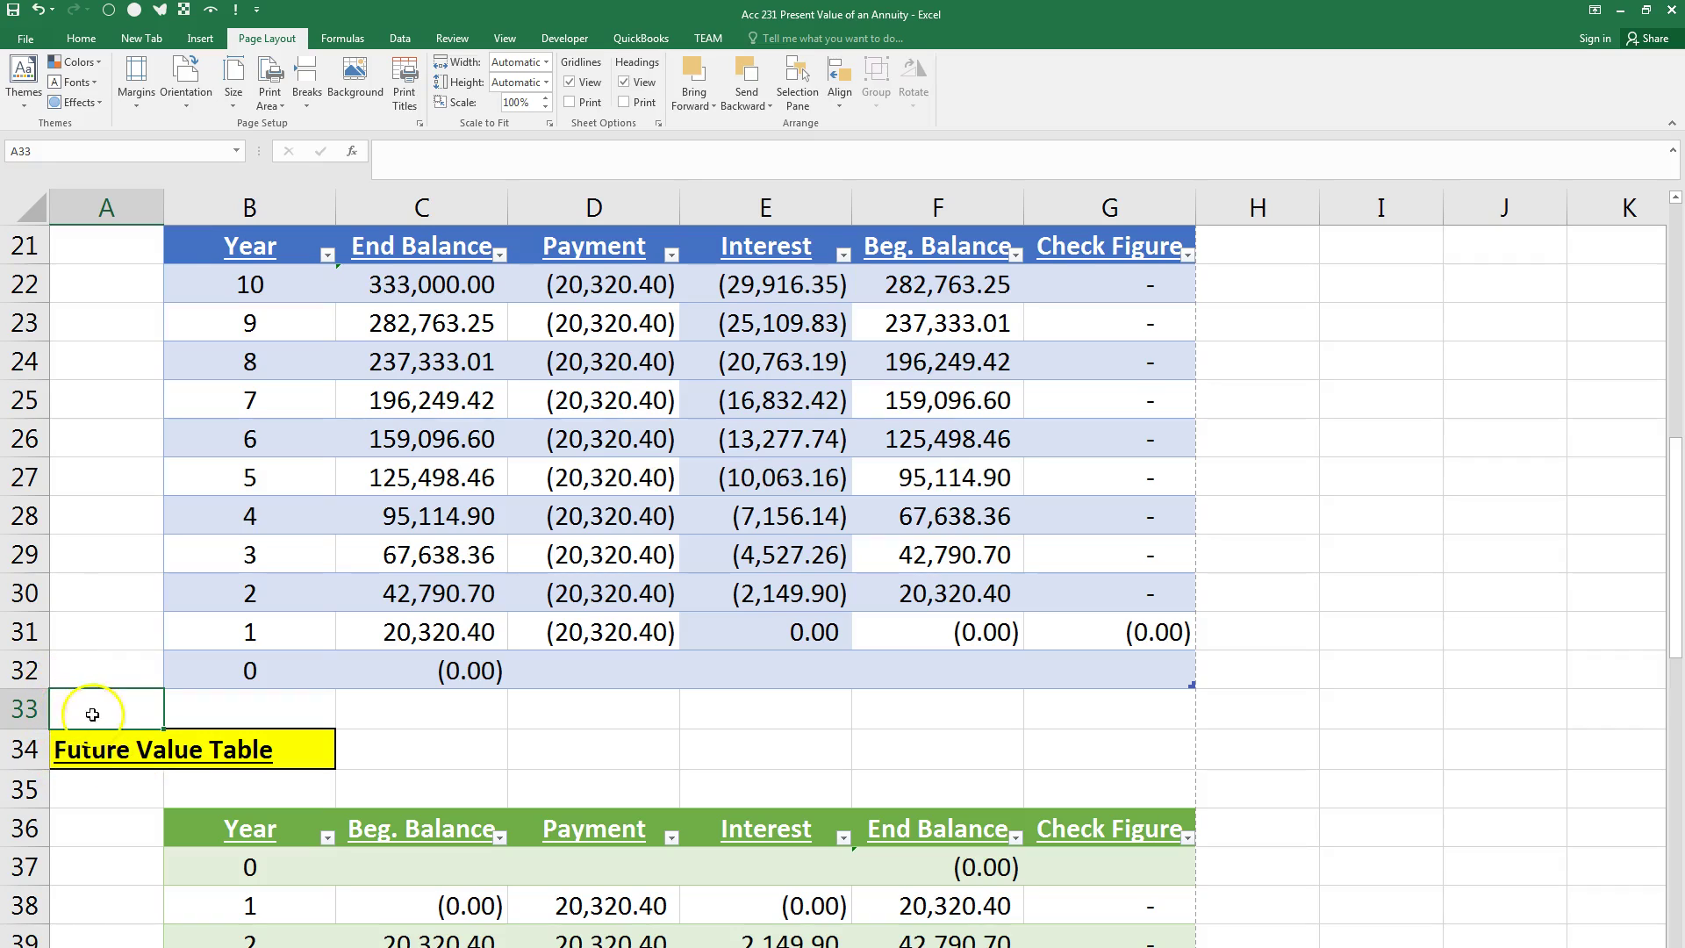
click(306, 83)
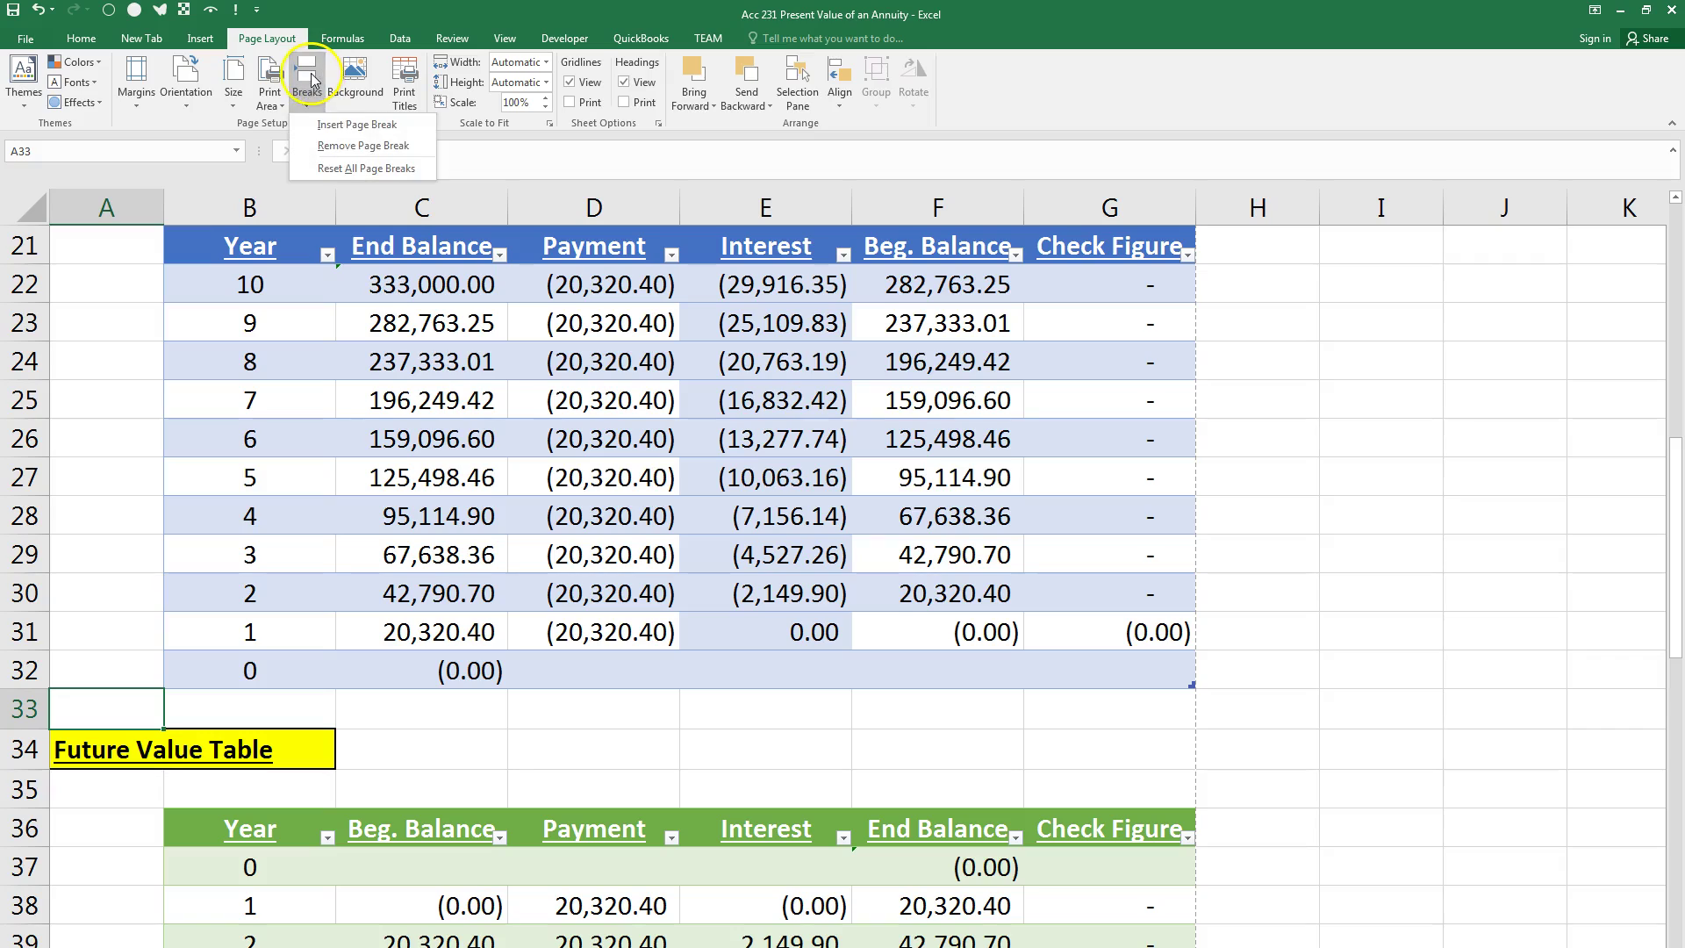
click(327, 126)
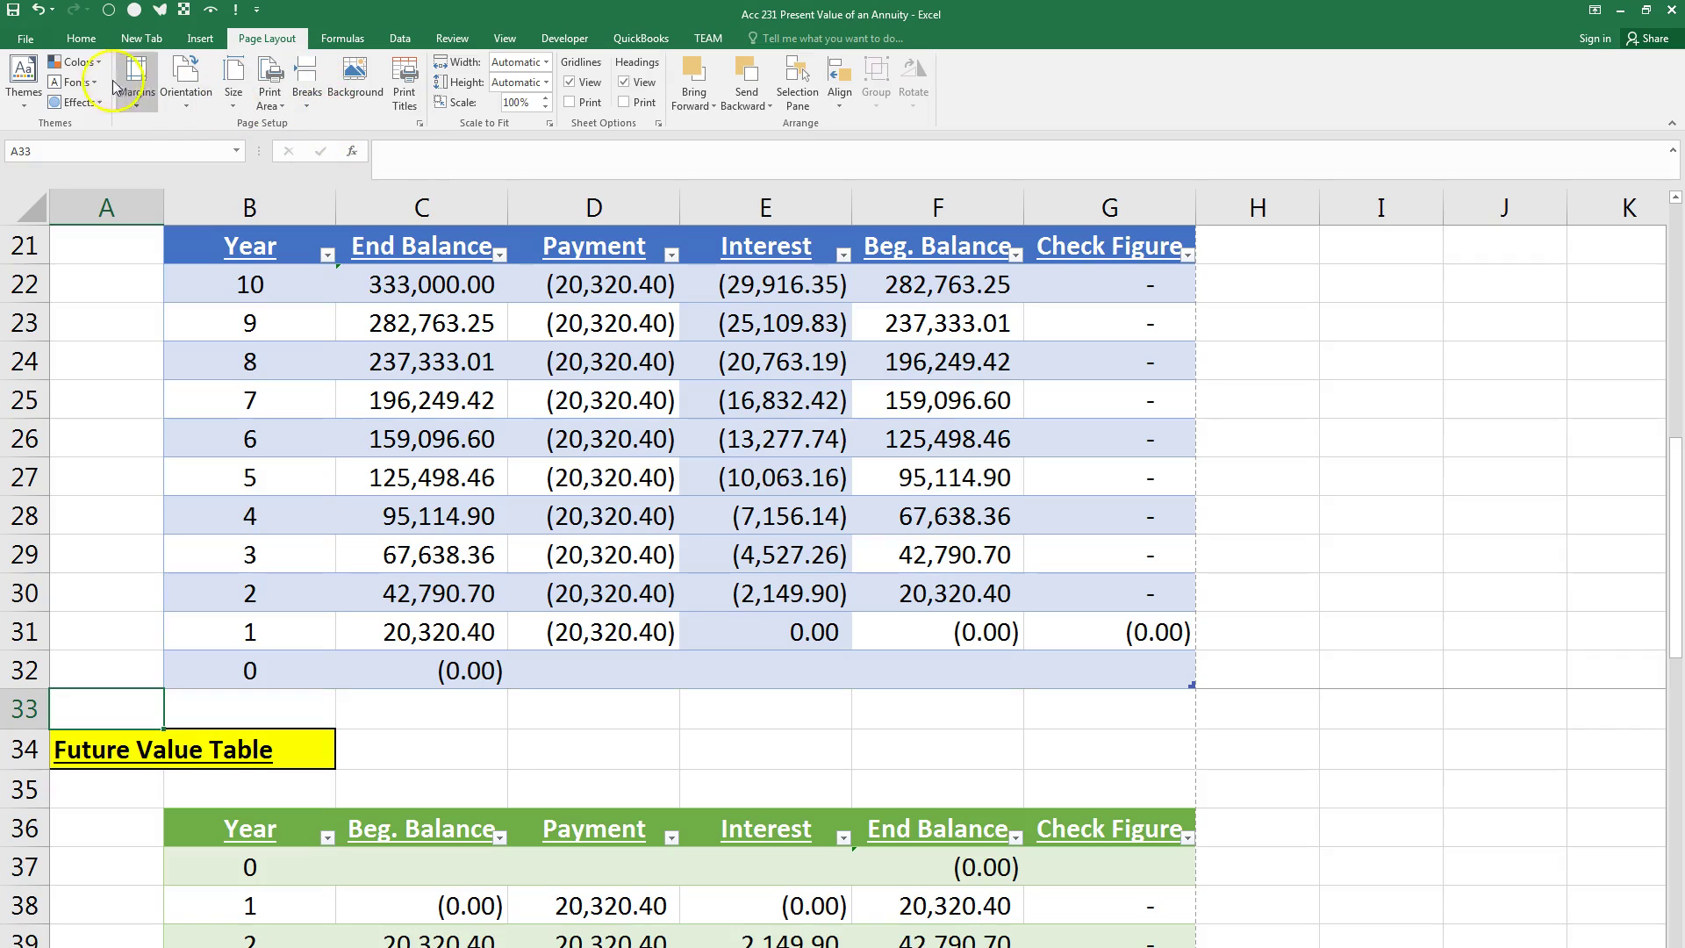
Step: Check in the print preview how the tables and the chart are divided between the pages
click(27, 40)
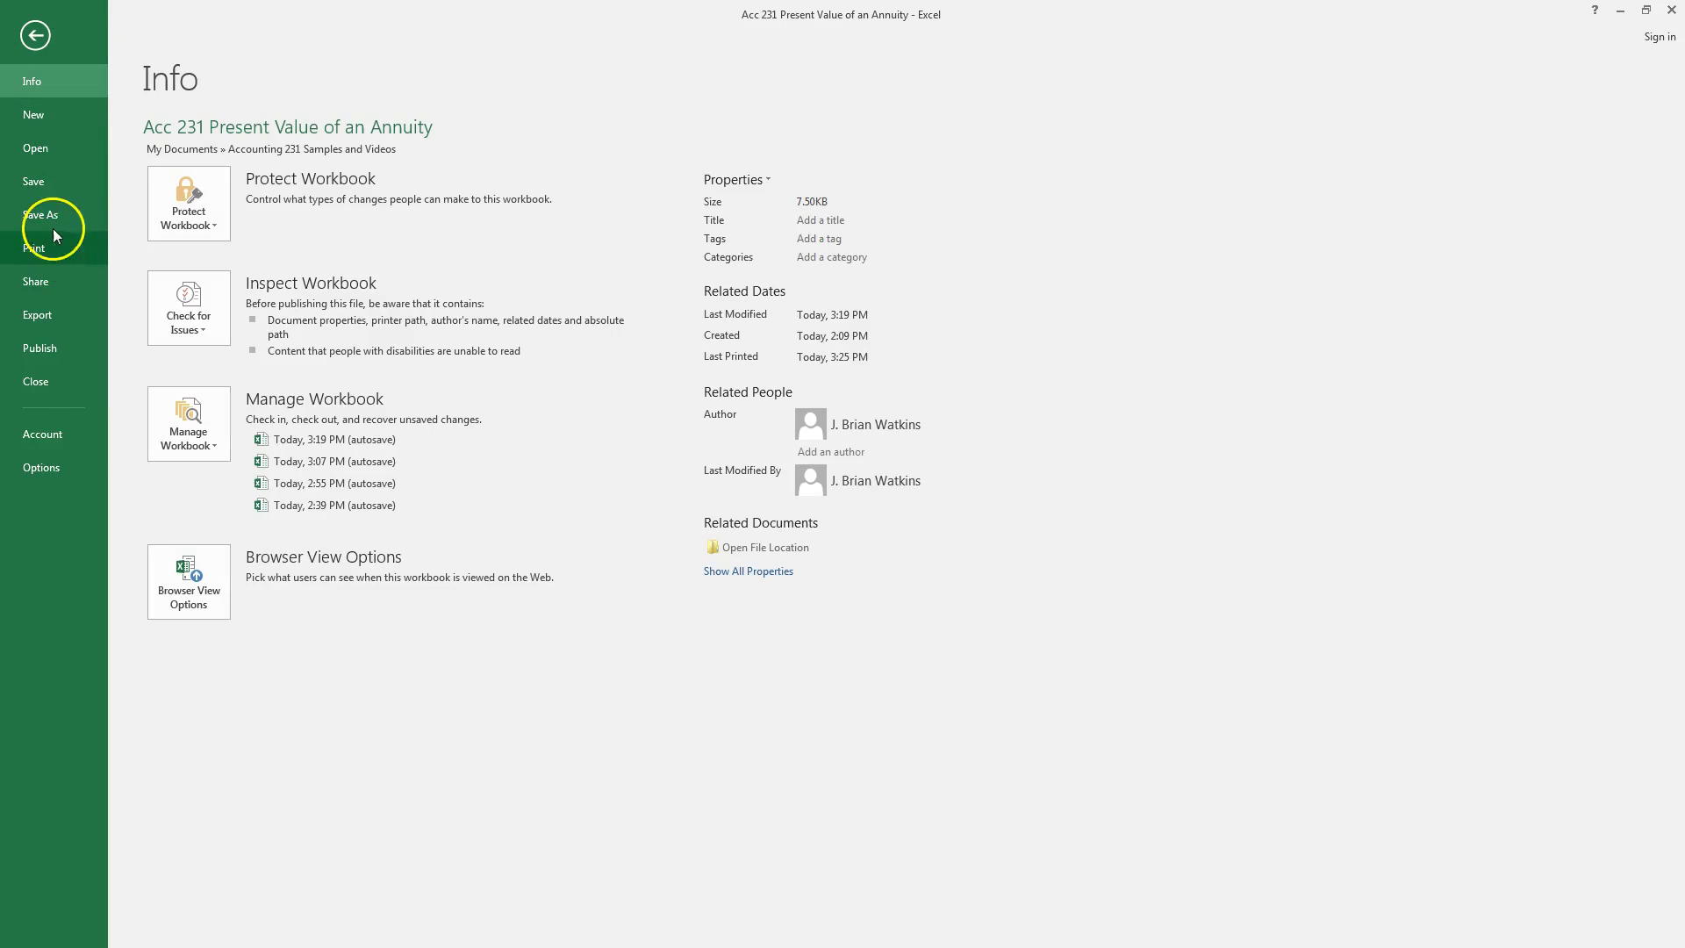
click(49, 249)
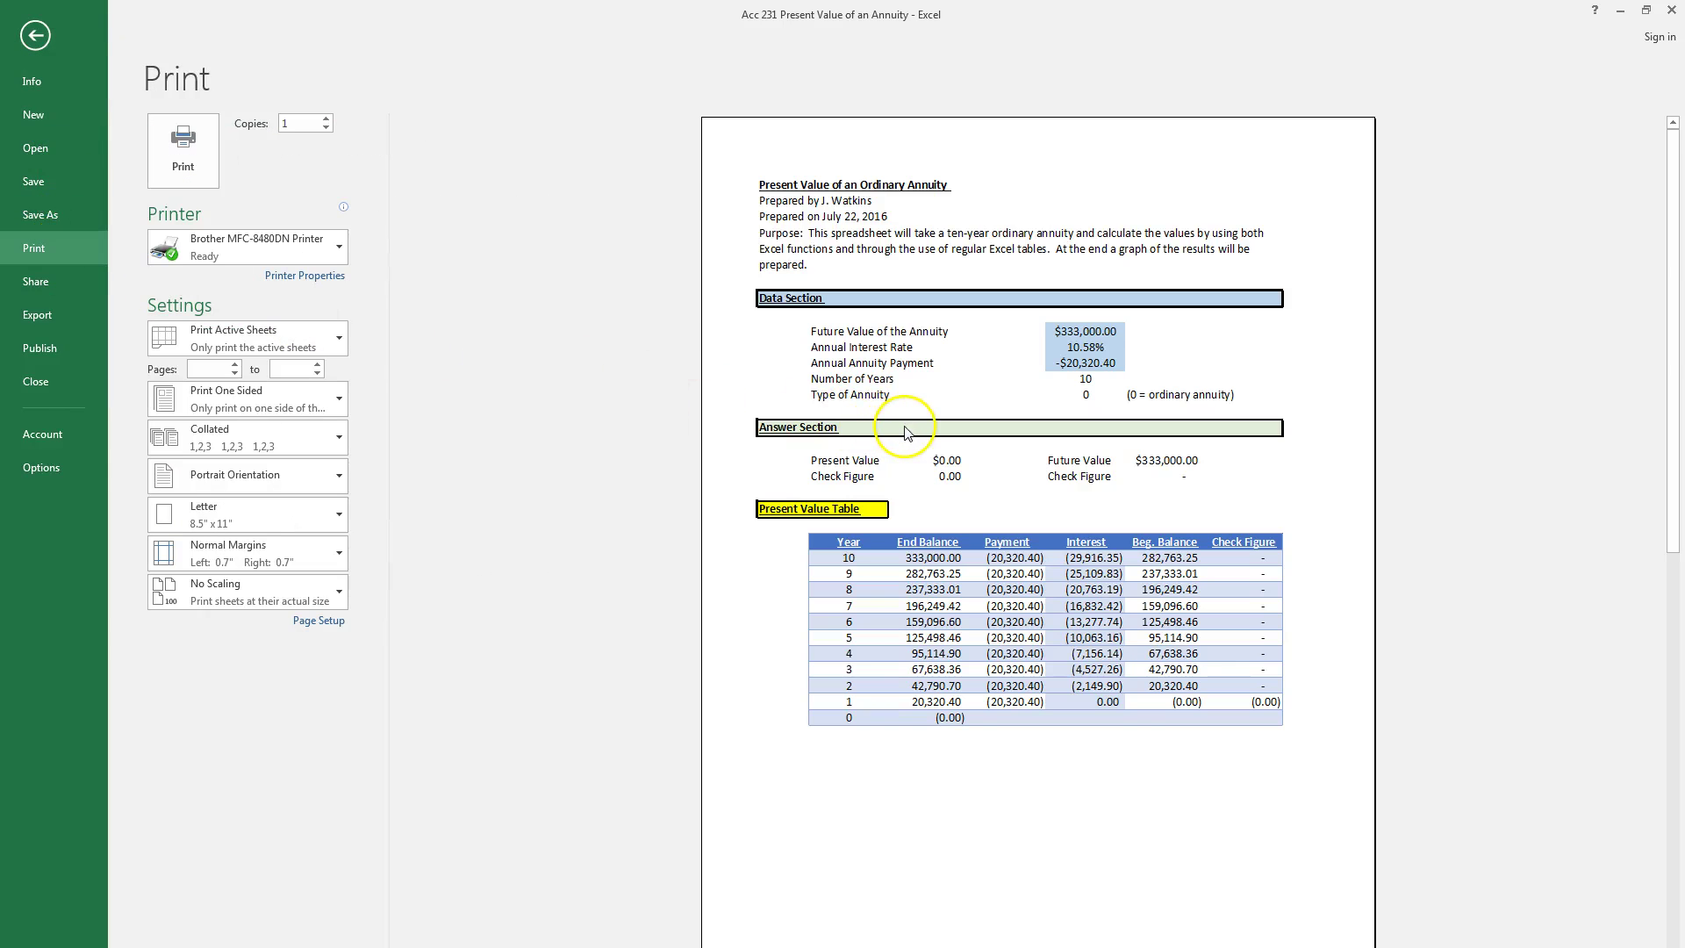
scroll(907, 430, down, 1)
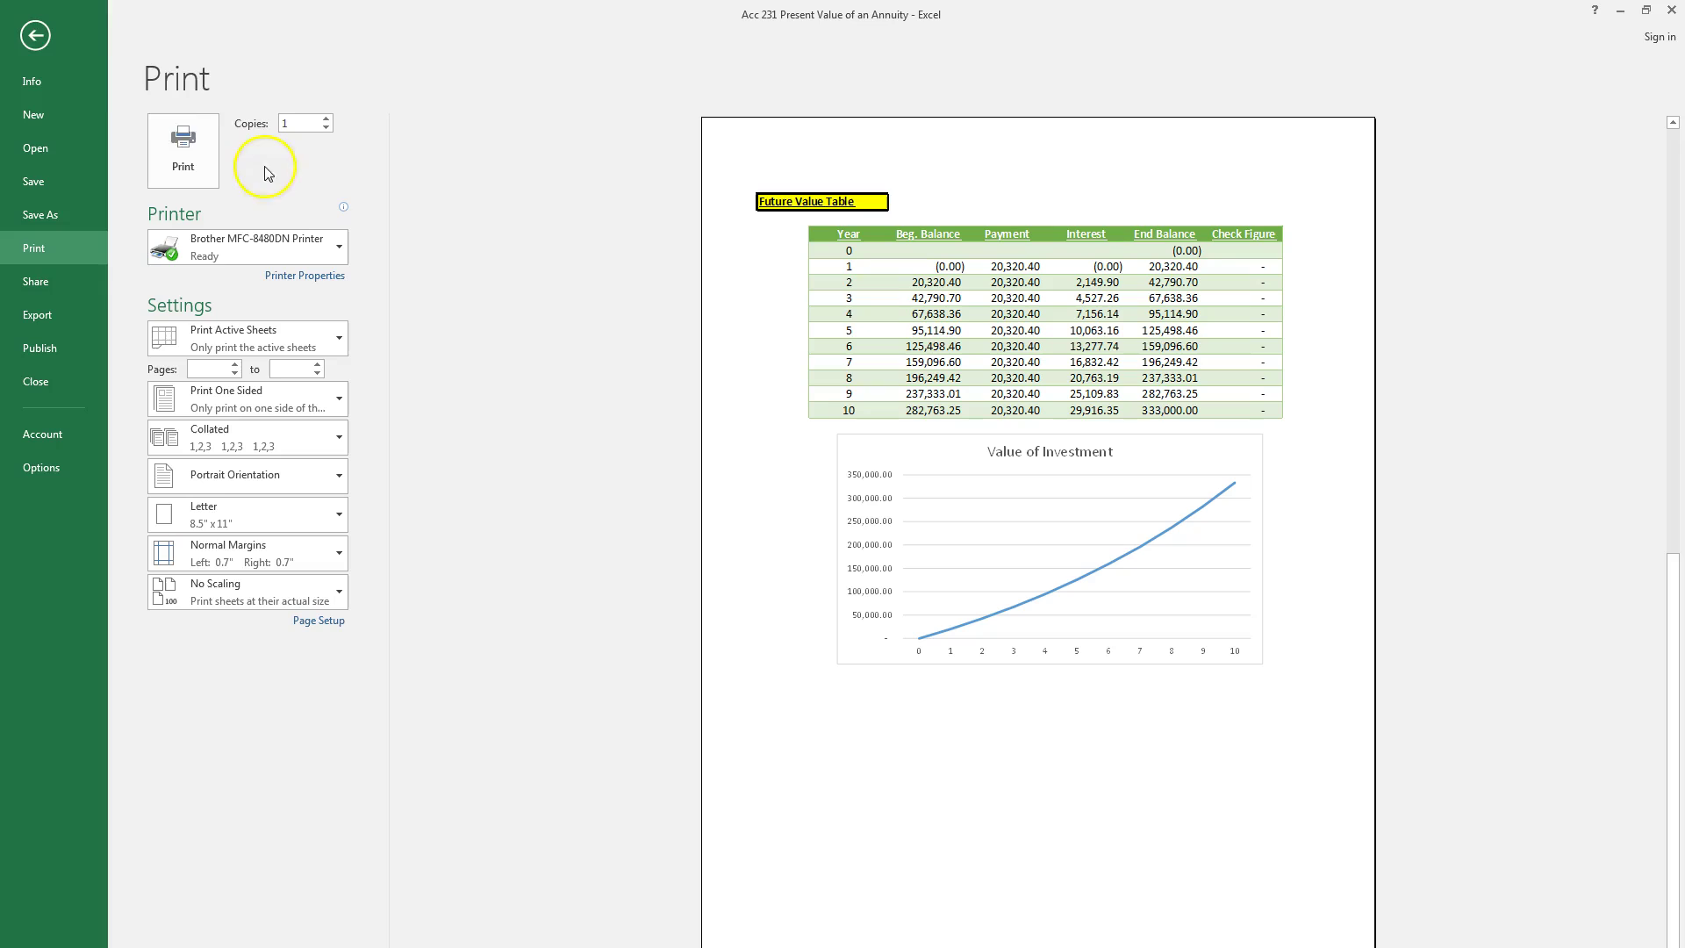
click(35, 35)
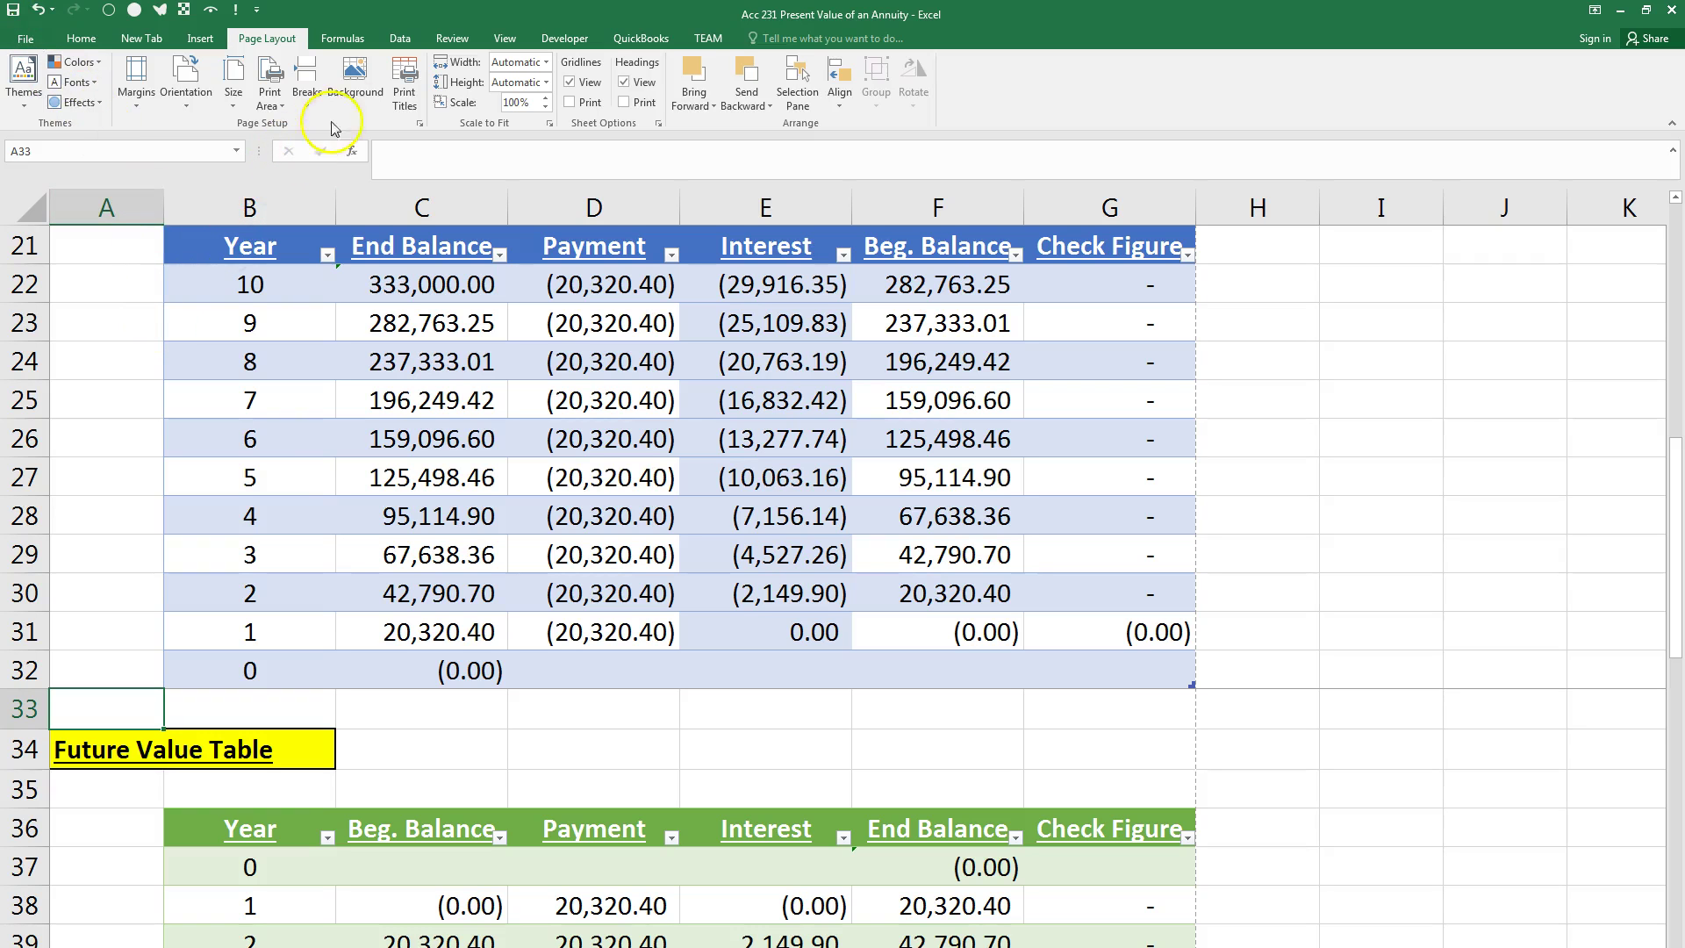
Step: Set the heading rows $1:$4 as the rows to repeat at the top of each printed page
click(405, 101)
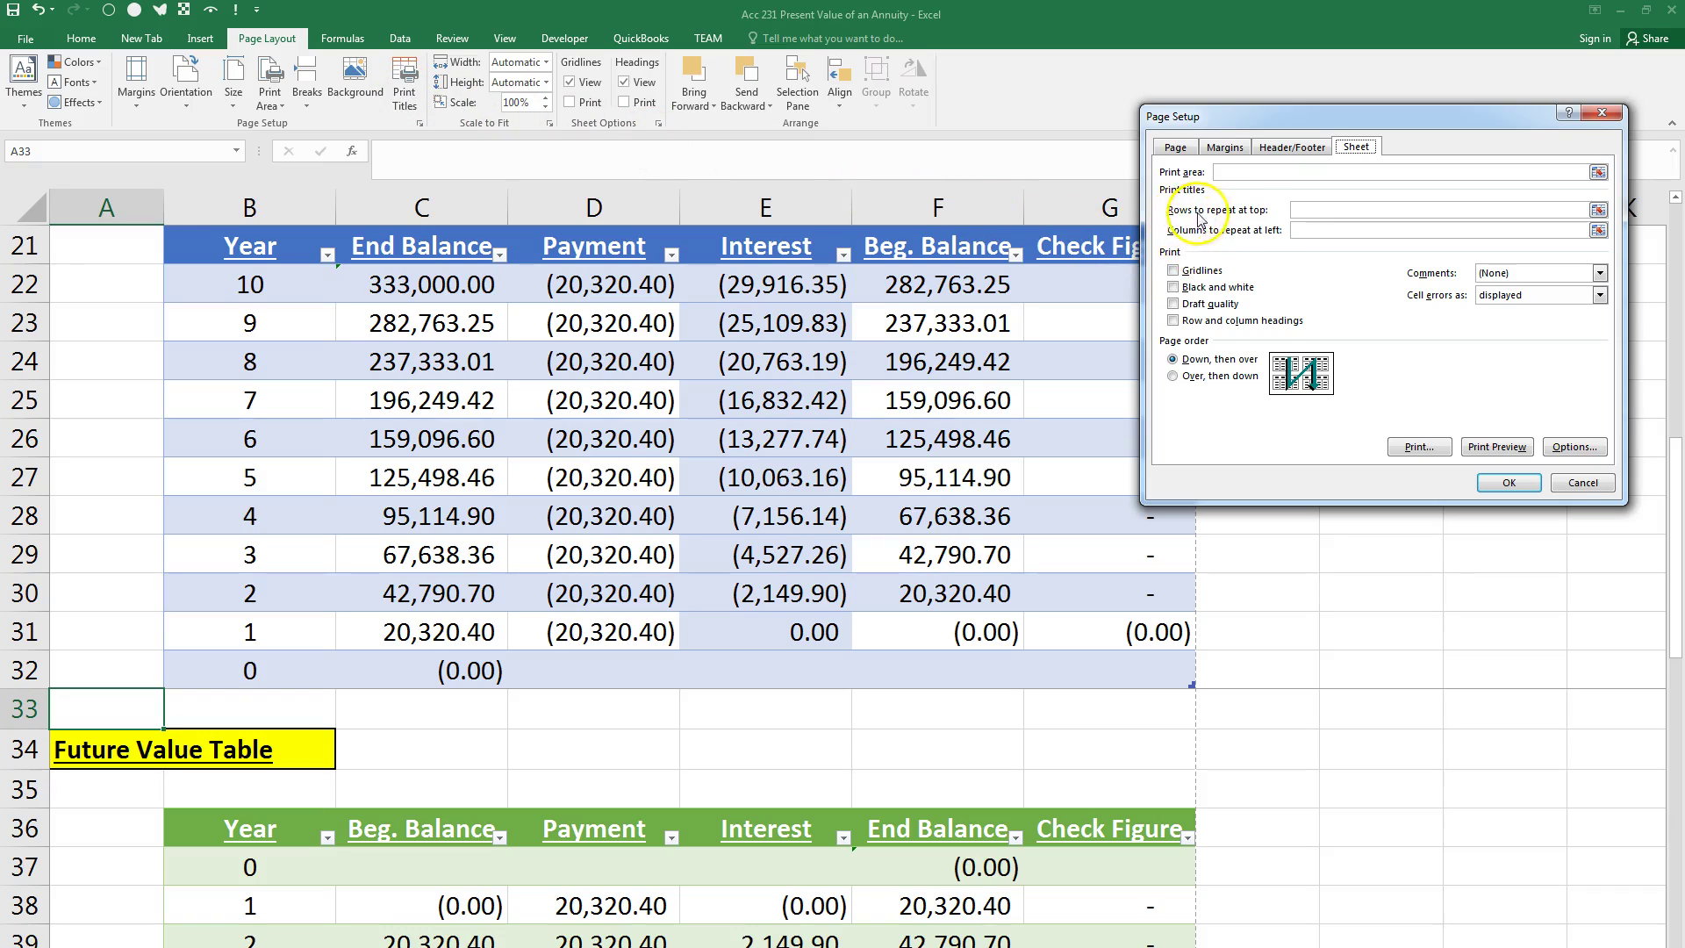
click(1599, 210)
scroll(175, 264, up, 7)
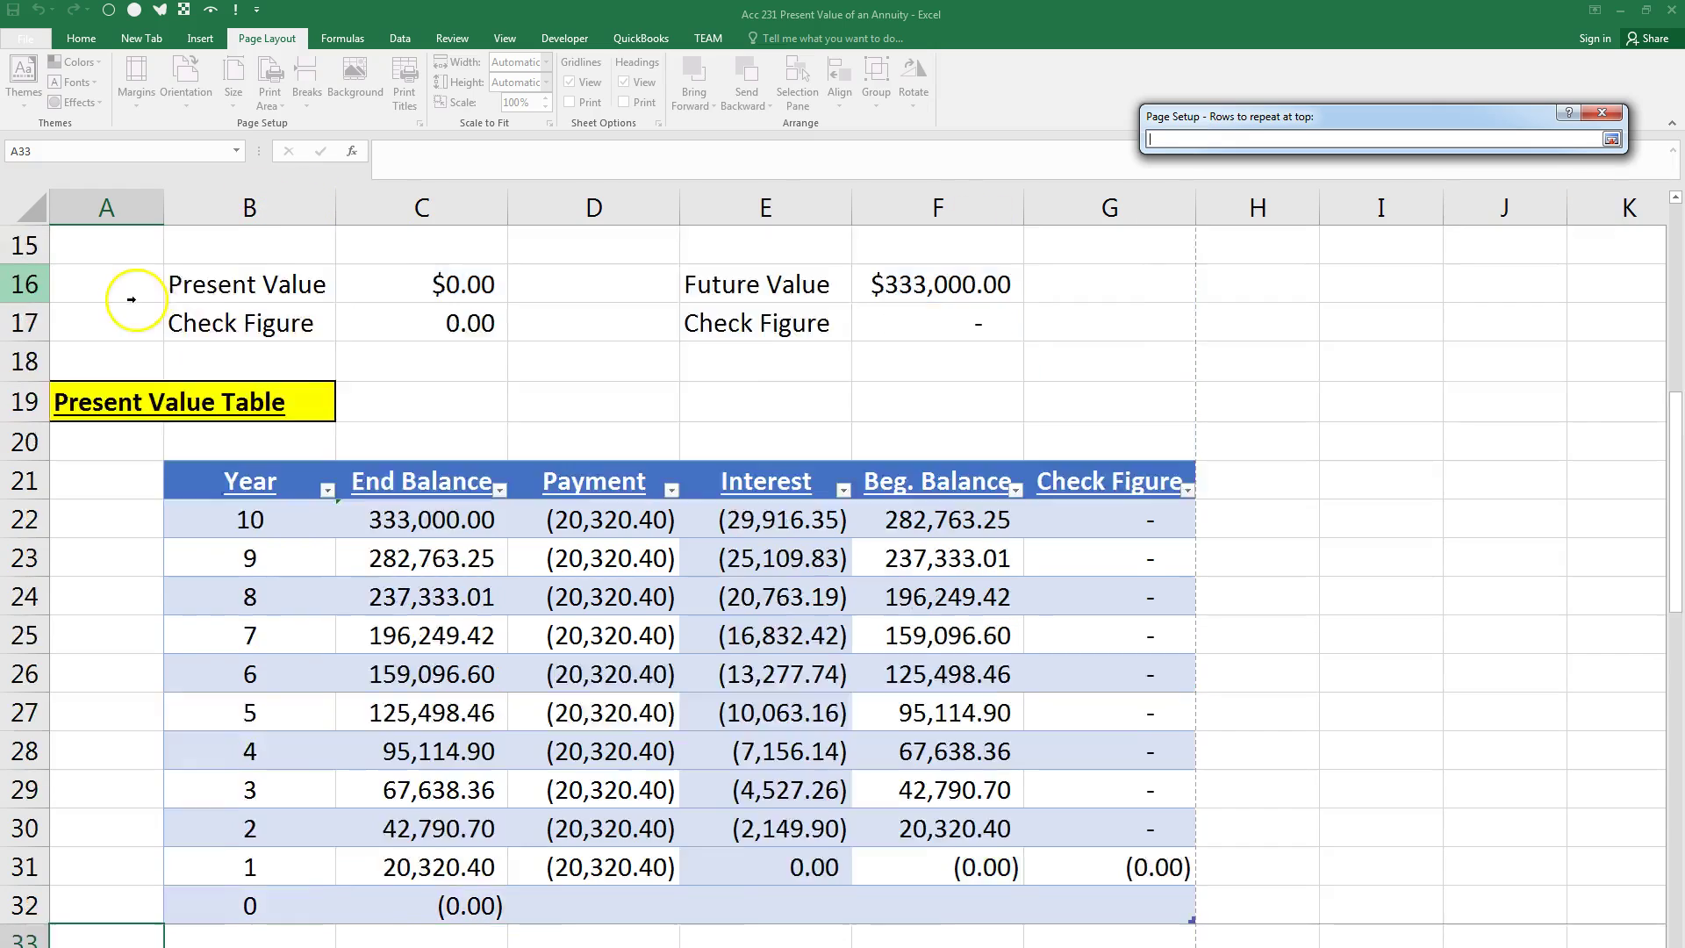
drag(14, 233, 17, 391)
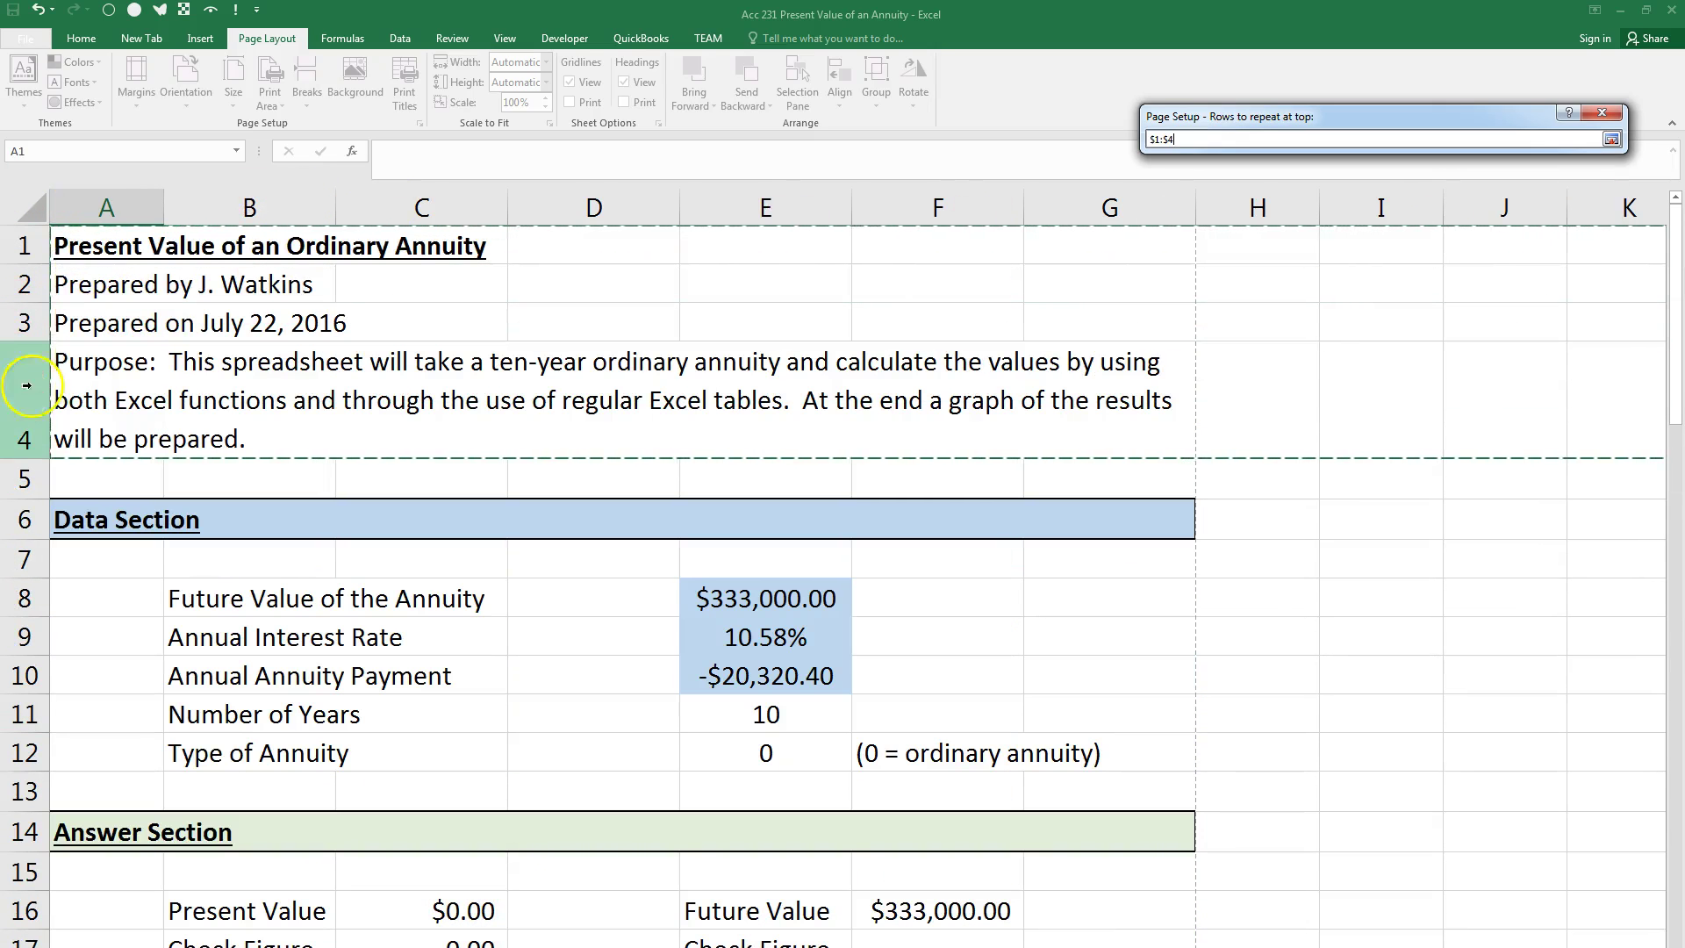
click(1612, 138)
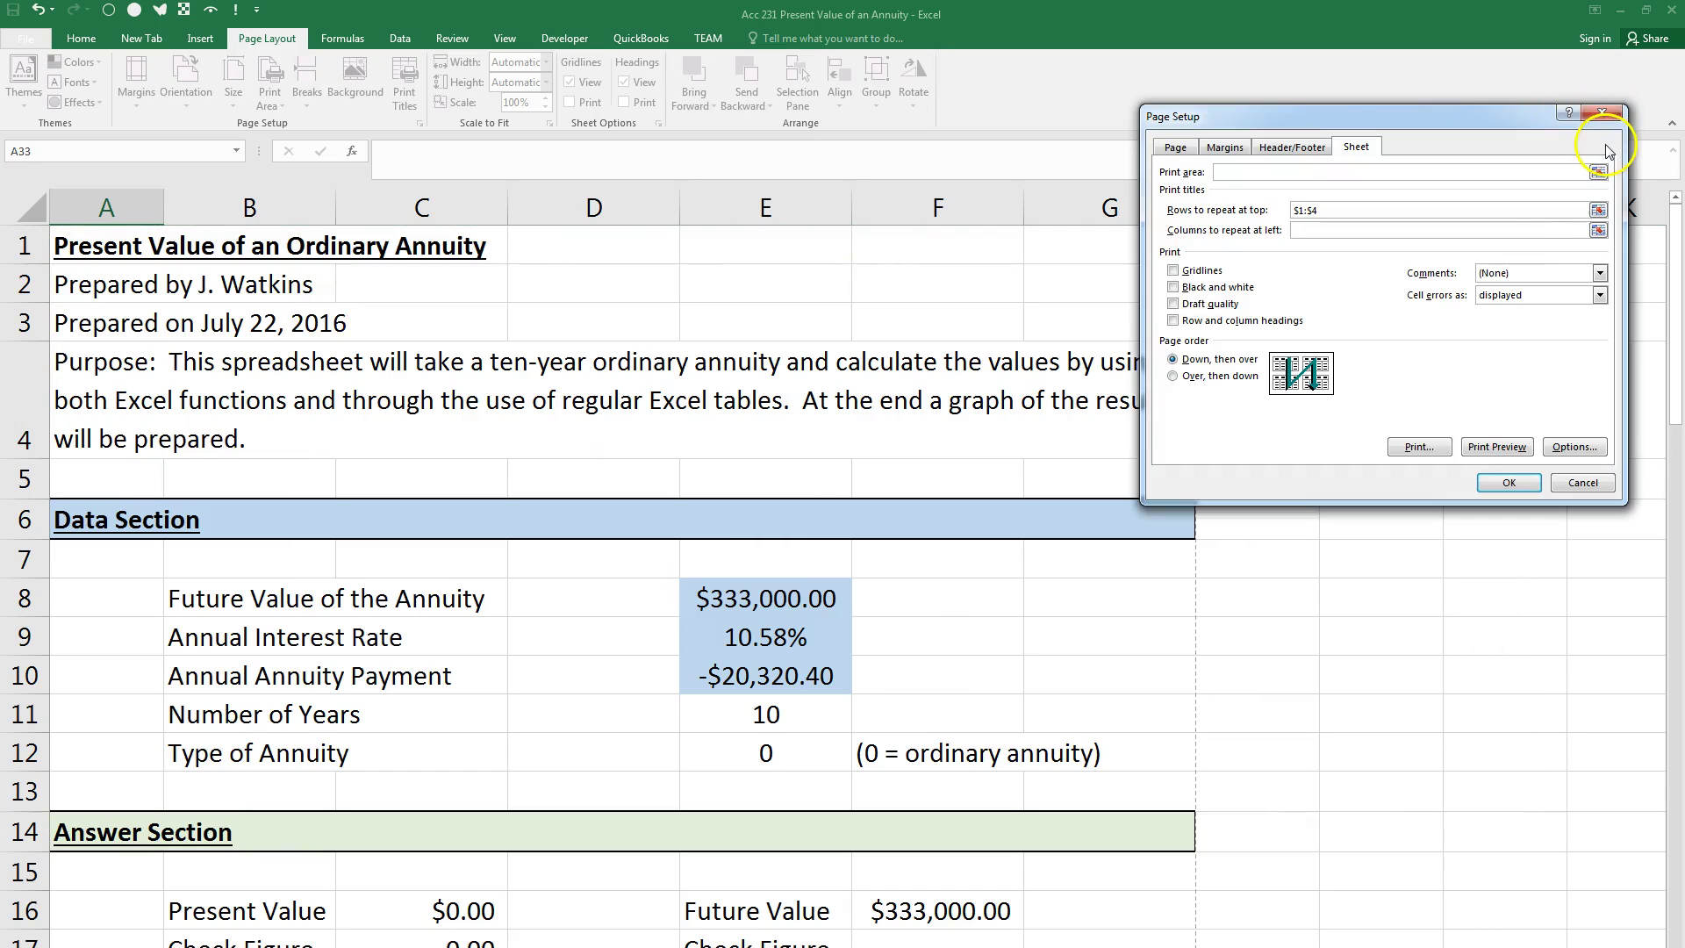
Step: Examine both pages in the print preview for the repeated heading rows and the table placement
click(1493, 449)
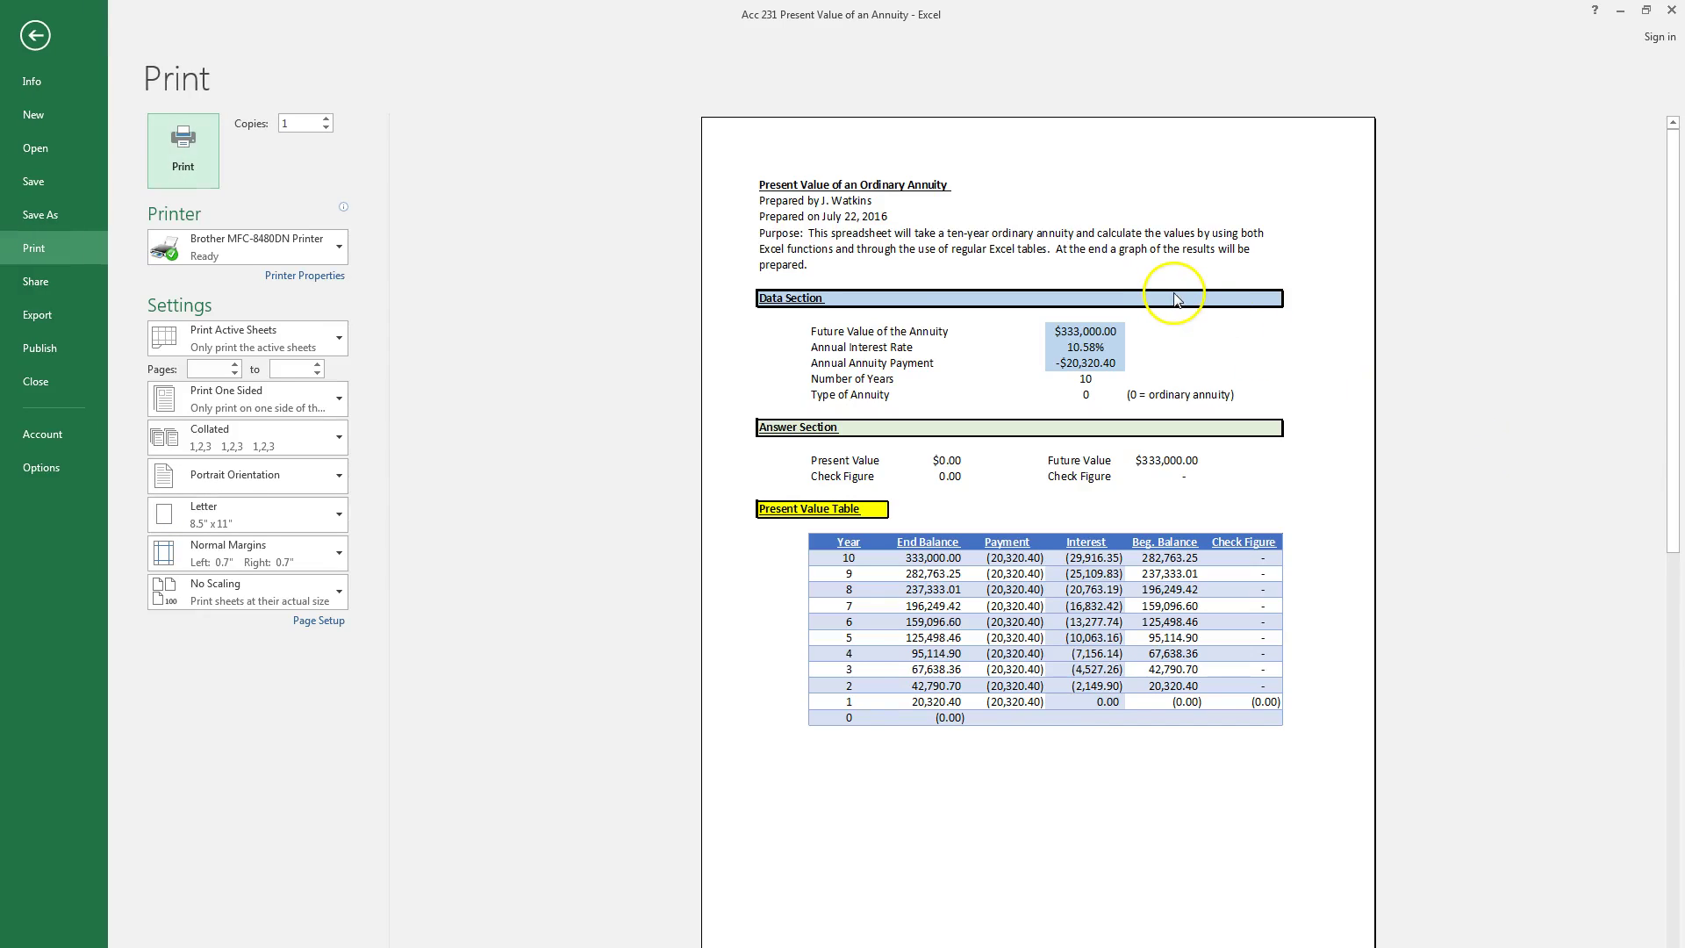
scroll(1177, 299, down, 1)
scroll(1177, 299, up, 1)
scroll(1177, 299, down, 1)
scroll(1178, 300, up, 1)
scroll(1181, 300, down, 1)
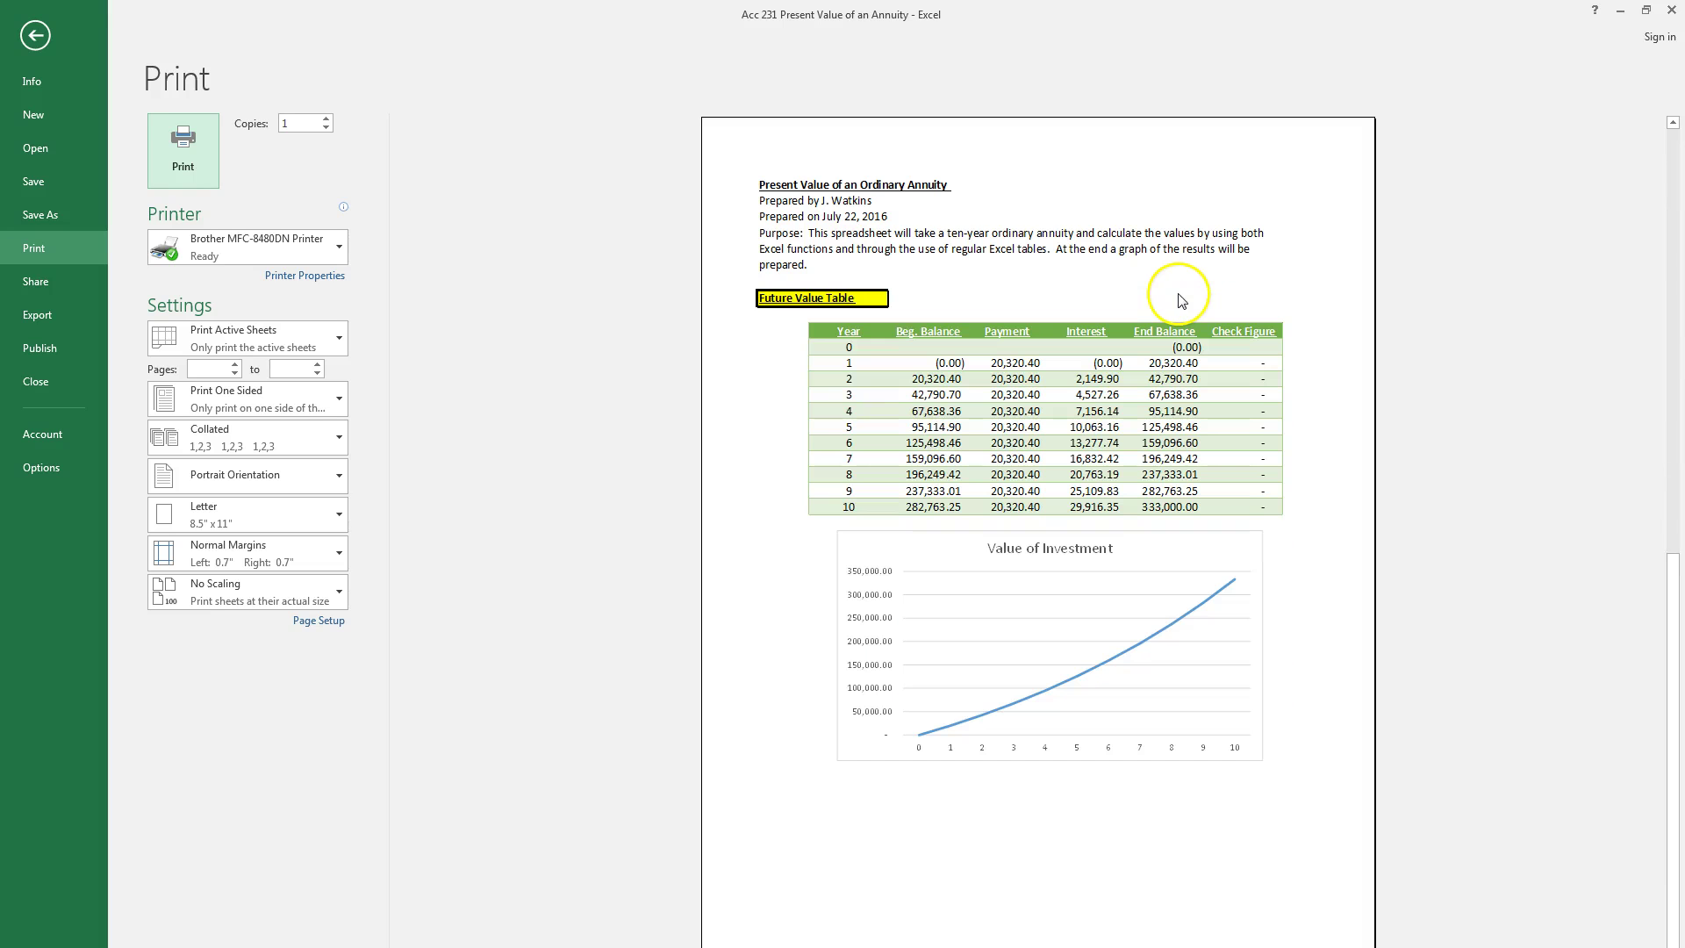
scroll(1180, 300, up, 1)
scroll(1181, 300, down, 1)
scroll(1180, 298, up, 1)
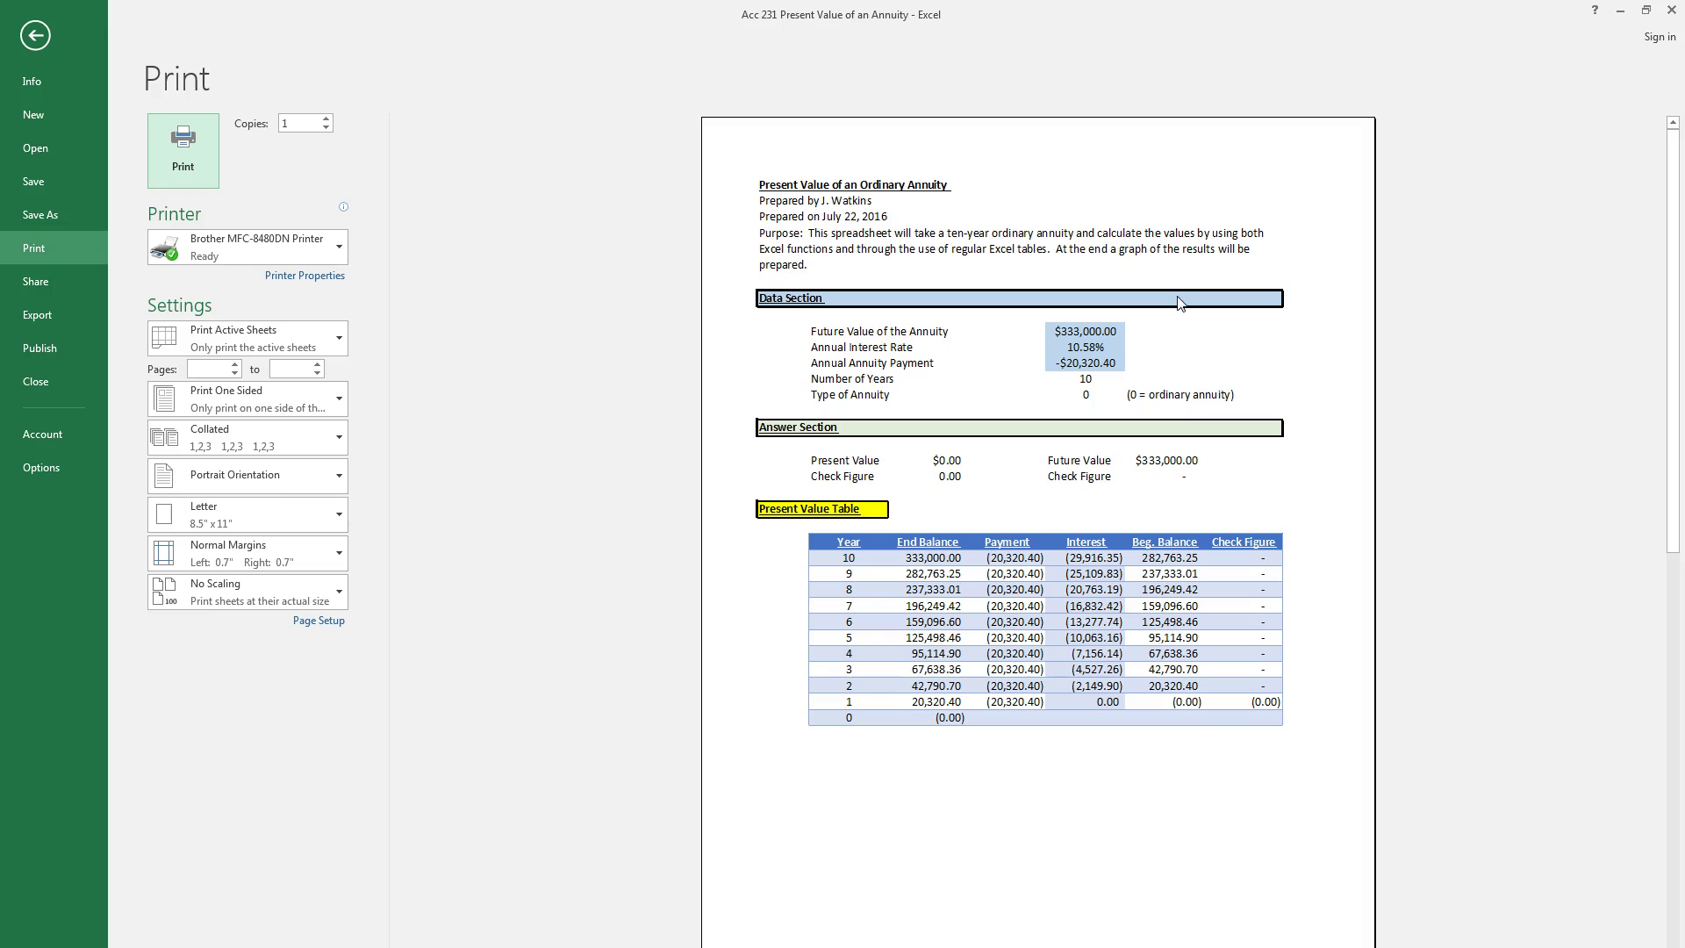
Step: Check the print preview pages against the printing requirements in item 8 of the Word test instructions
scroll(1180, 302, down, 1)
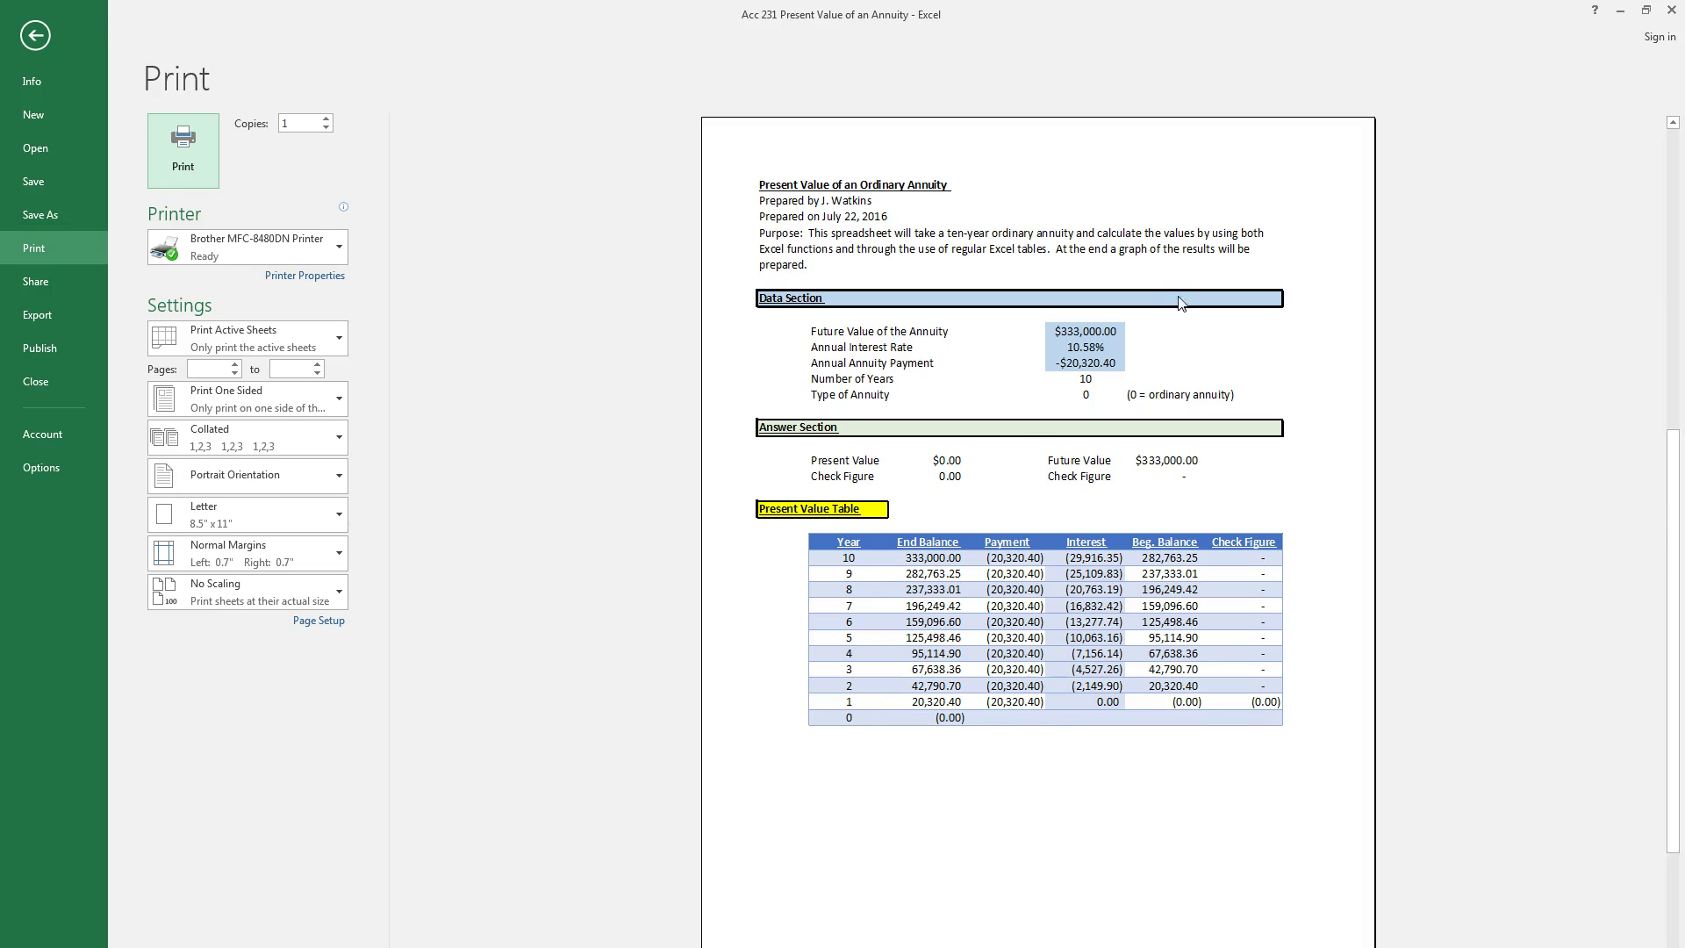
scroll(1179, 301, up, 1)
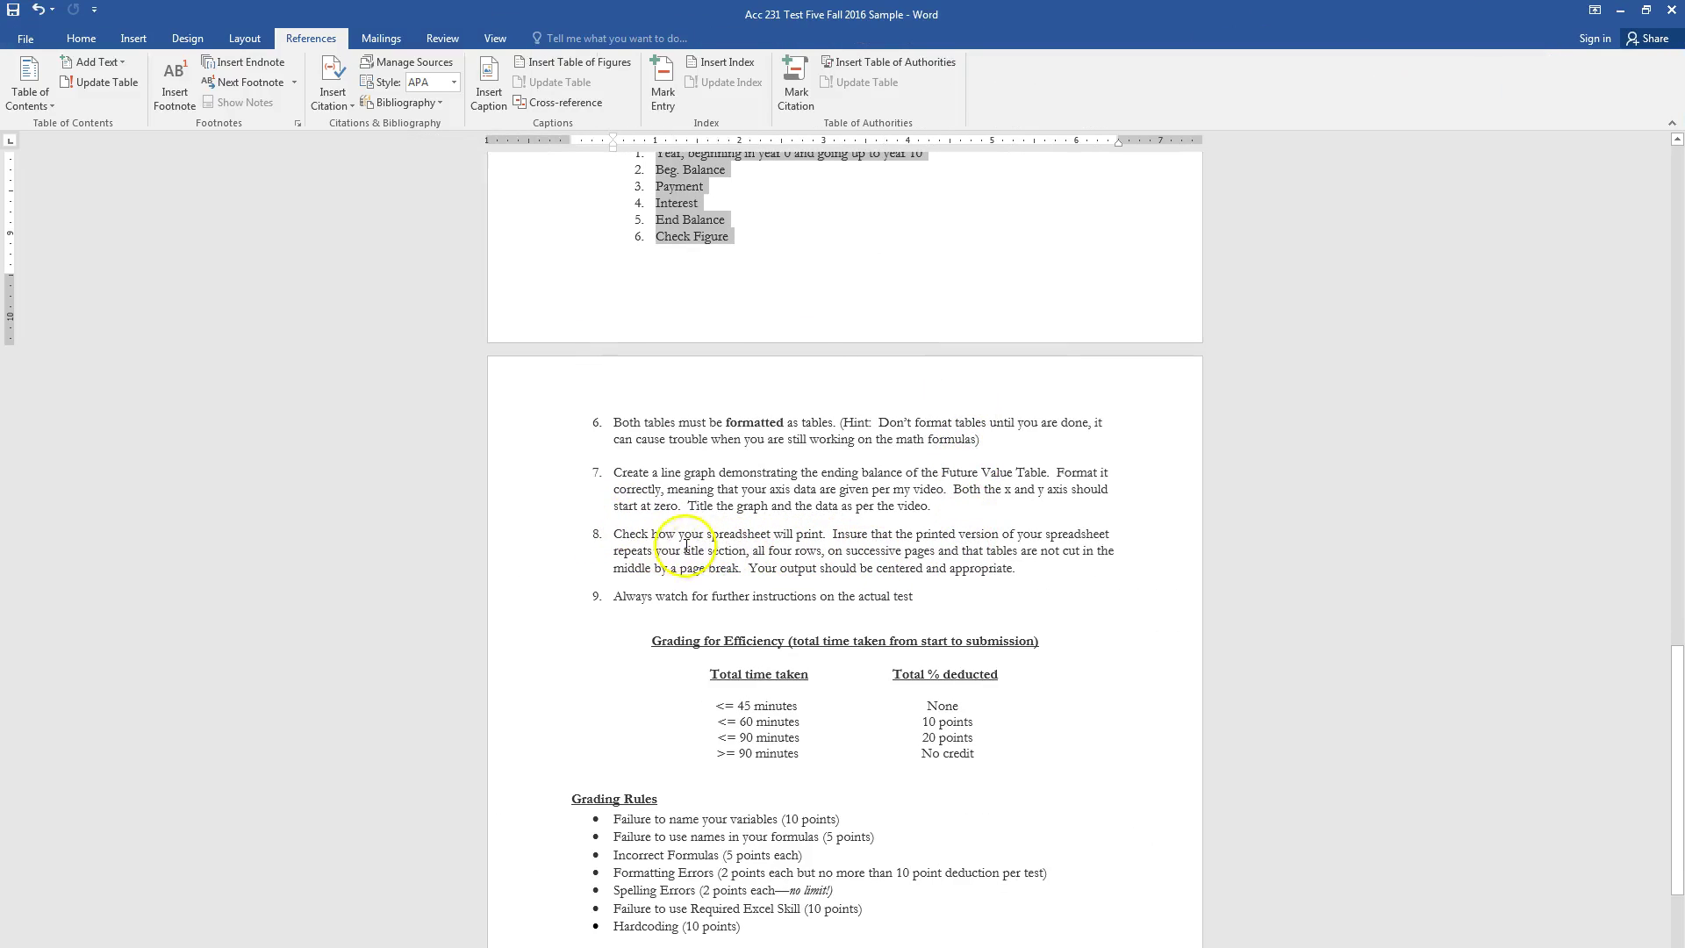
drag(620, 547, 760, 577)
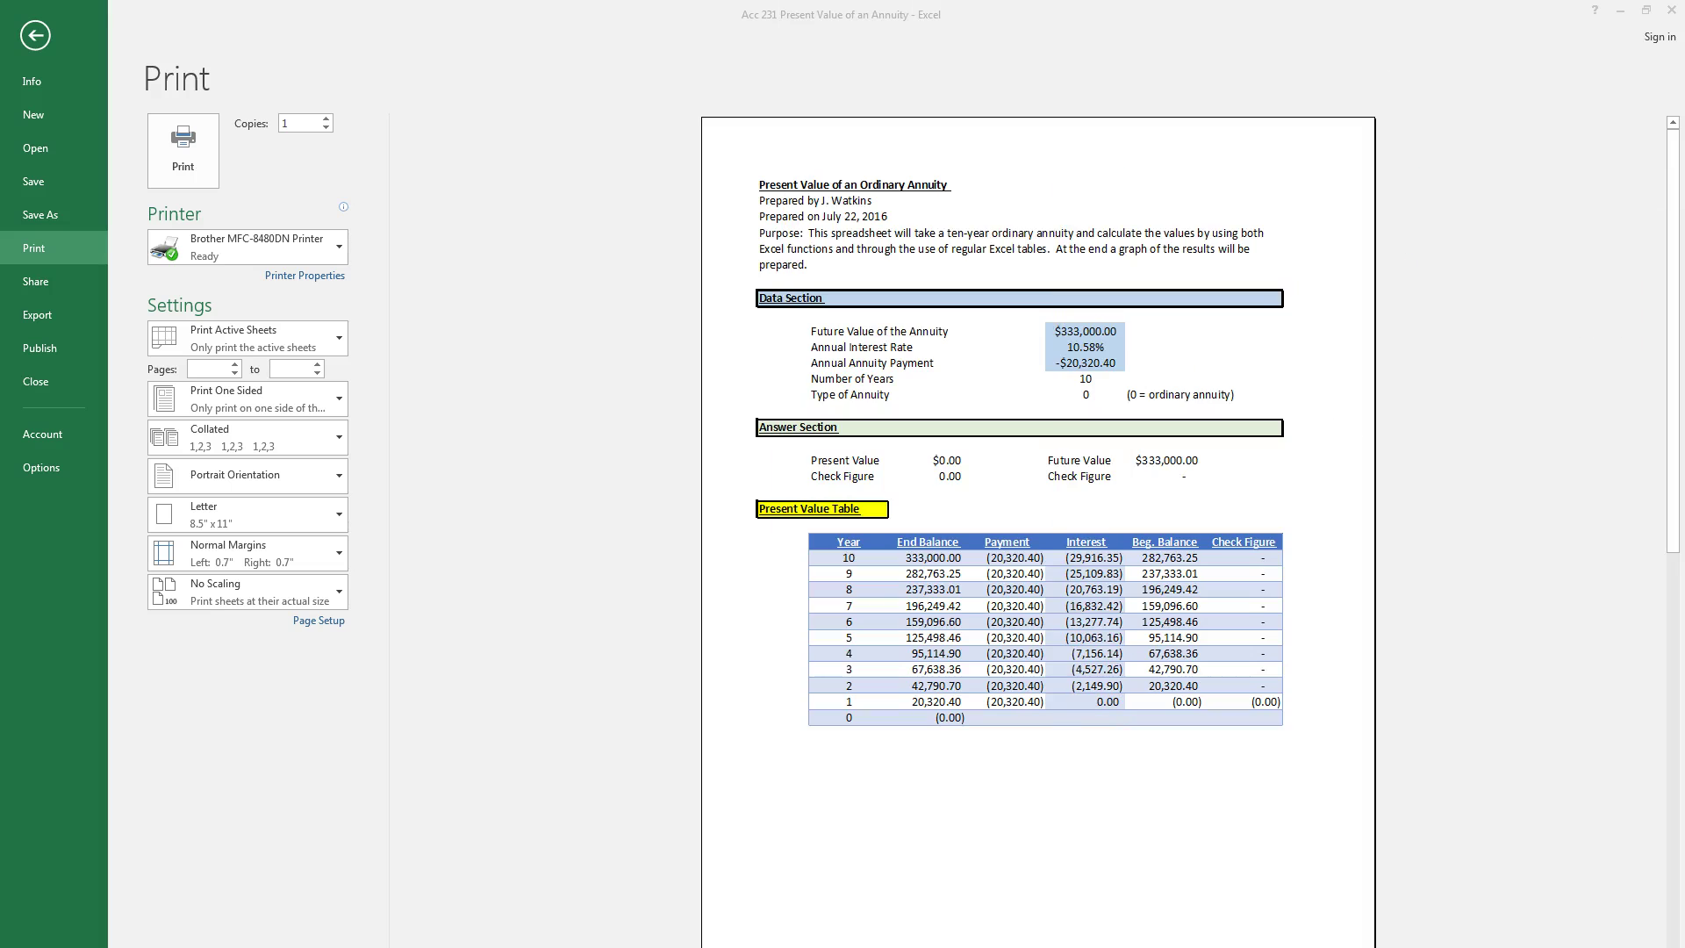
Step: Add a custom page footer with the file path and name, &[Path]&[File], in the center section
click(37, 42)
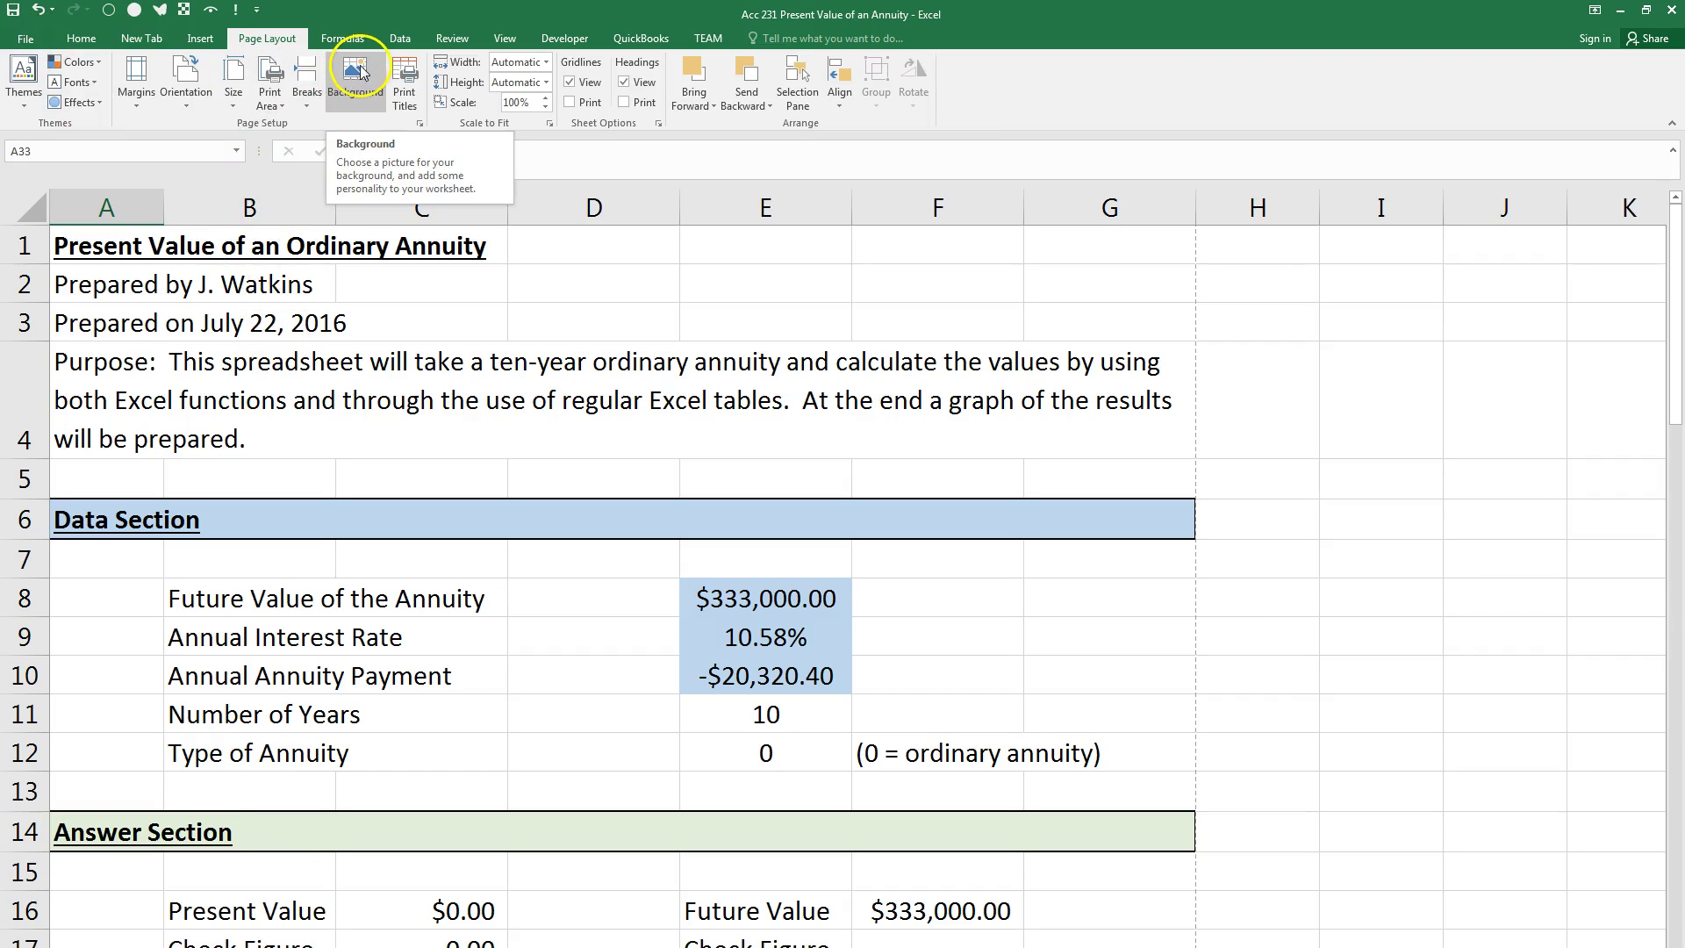
click(406, 84)
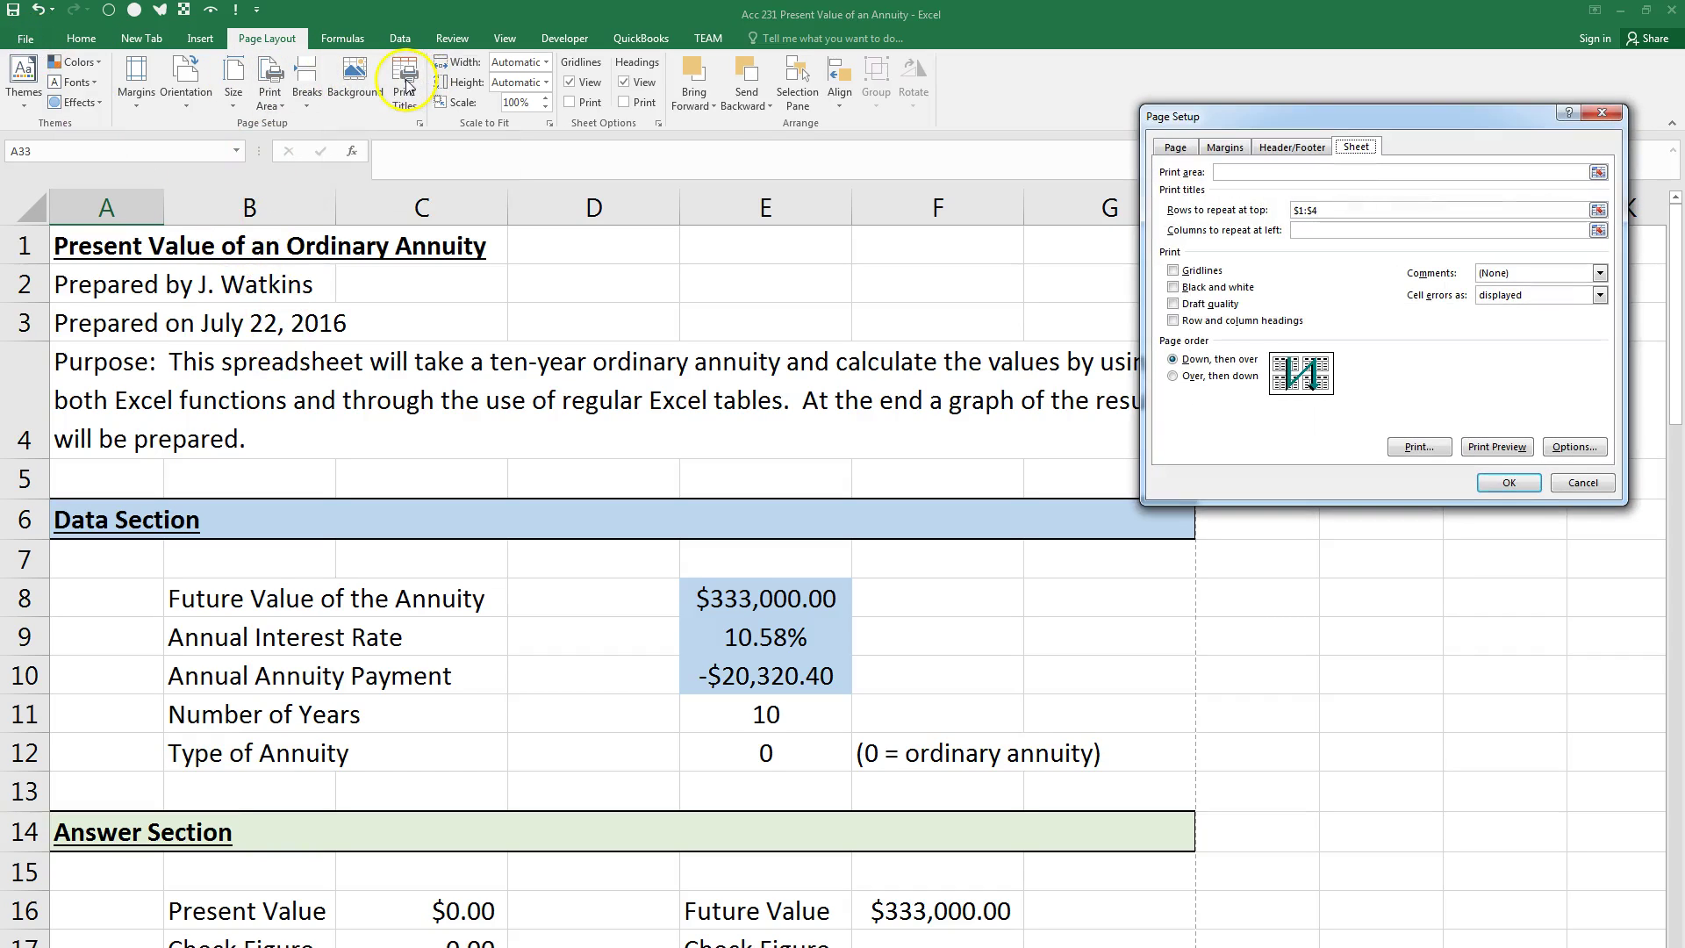
click(1287, 151)
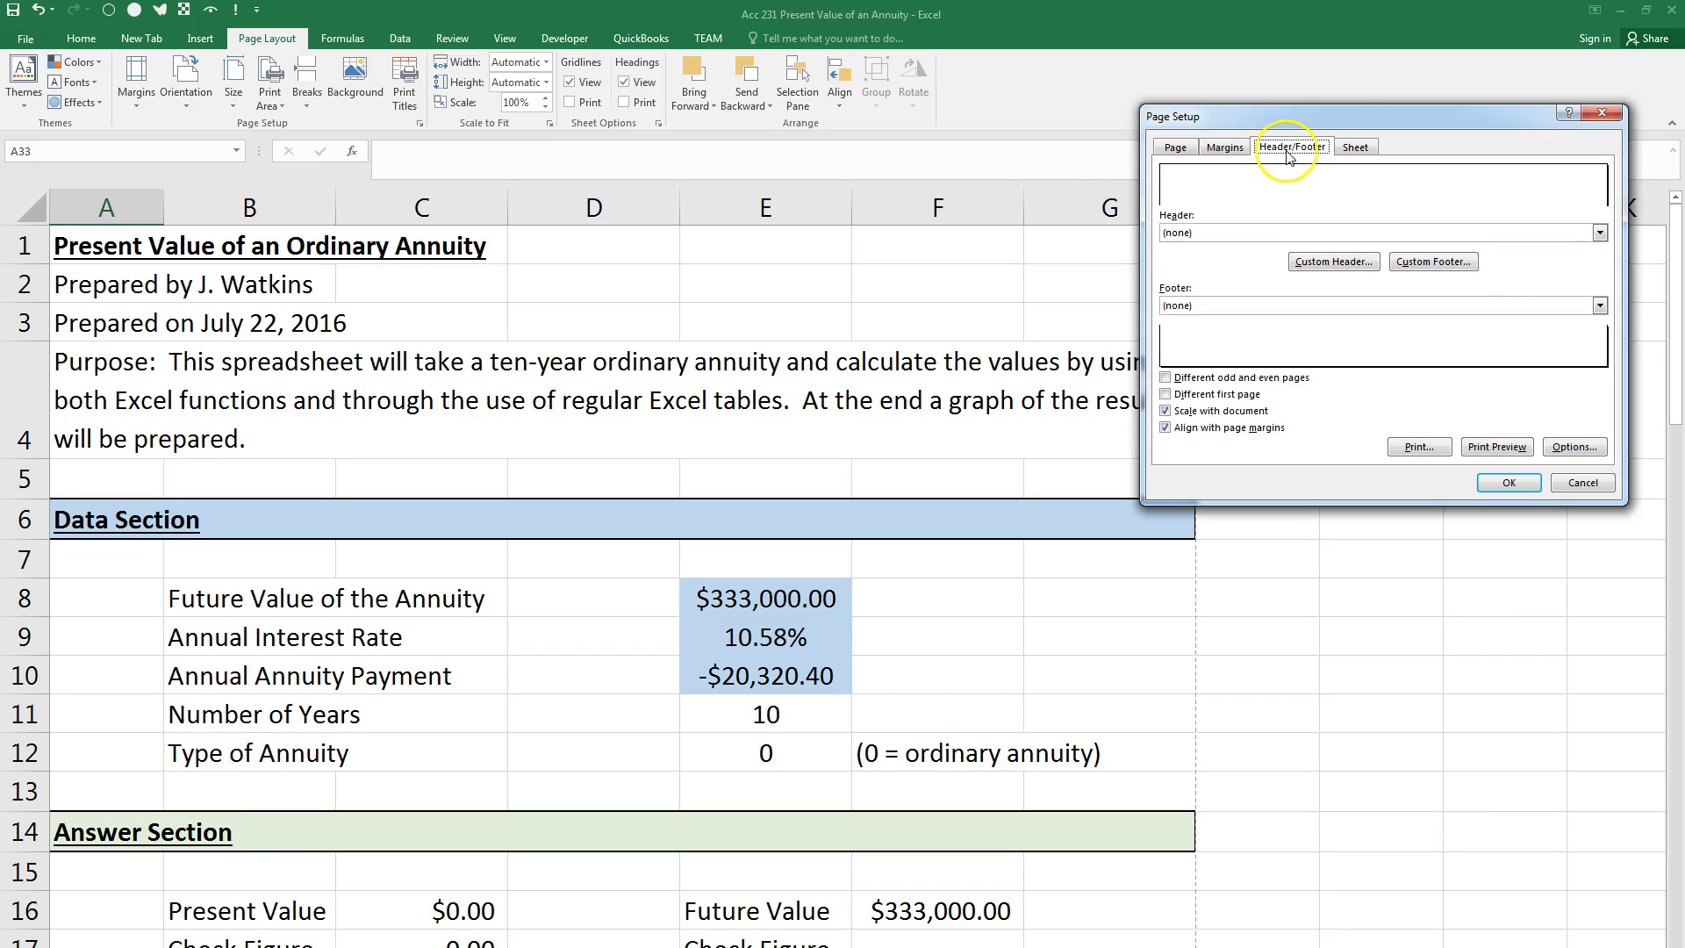
click(1412, 261)
click(1405, 355)
click(1407, 303)
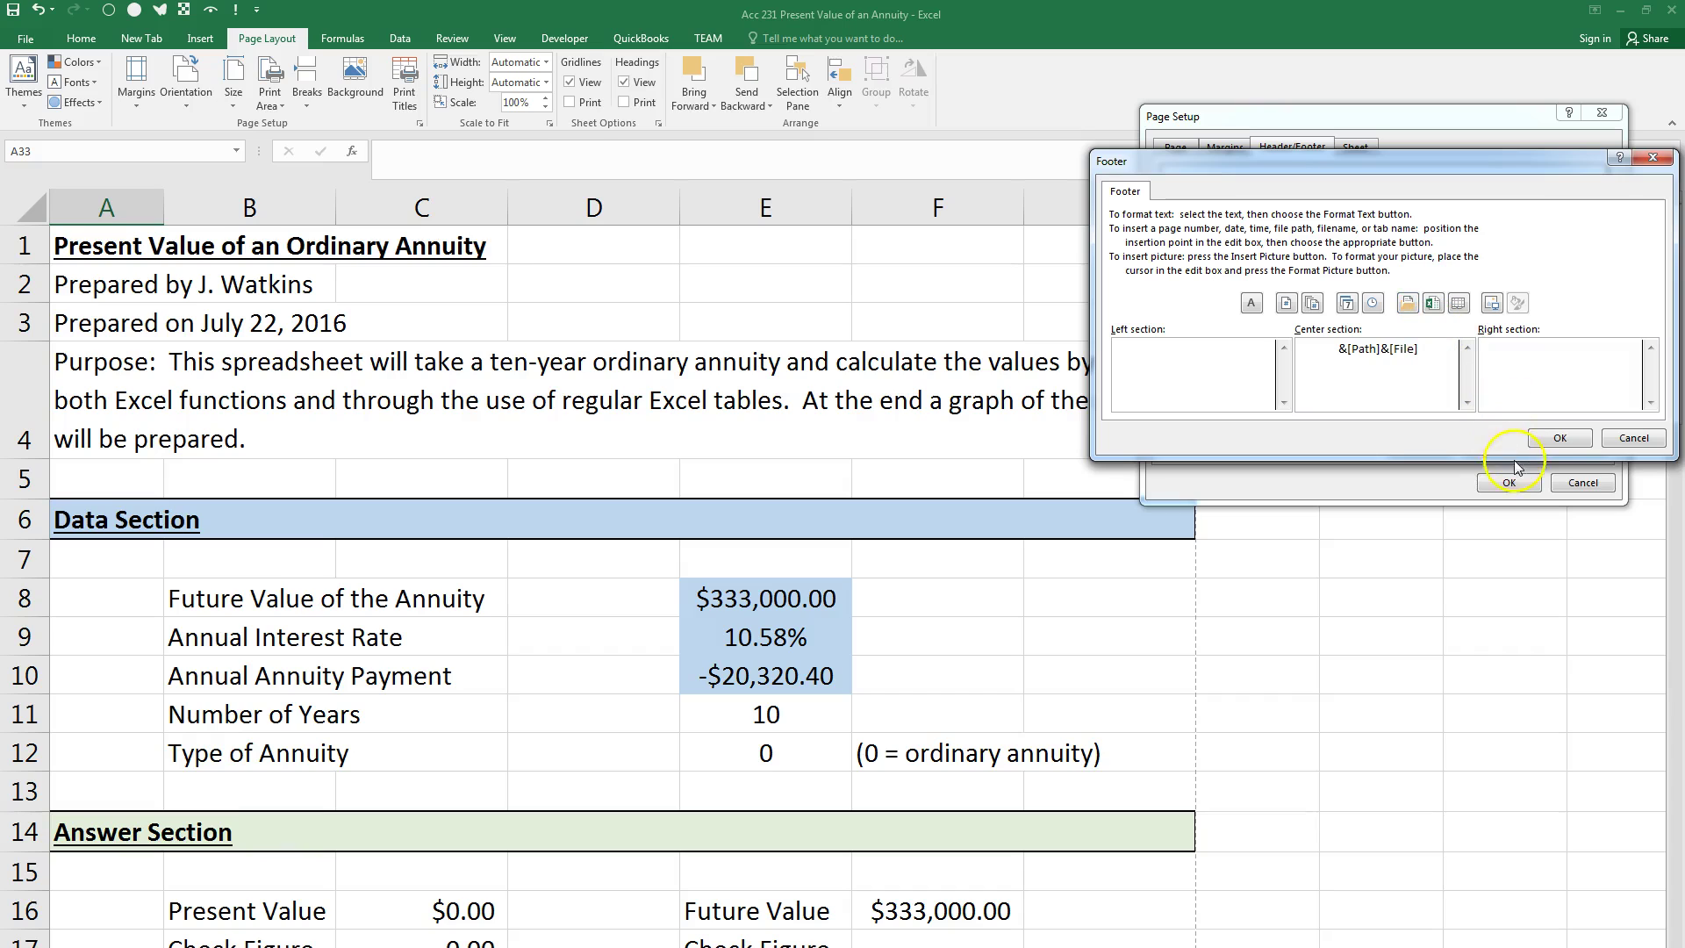
click(1559, 438)
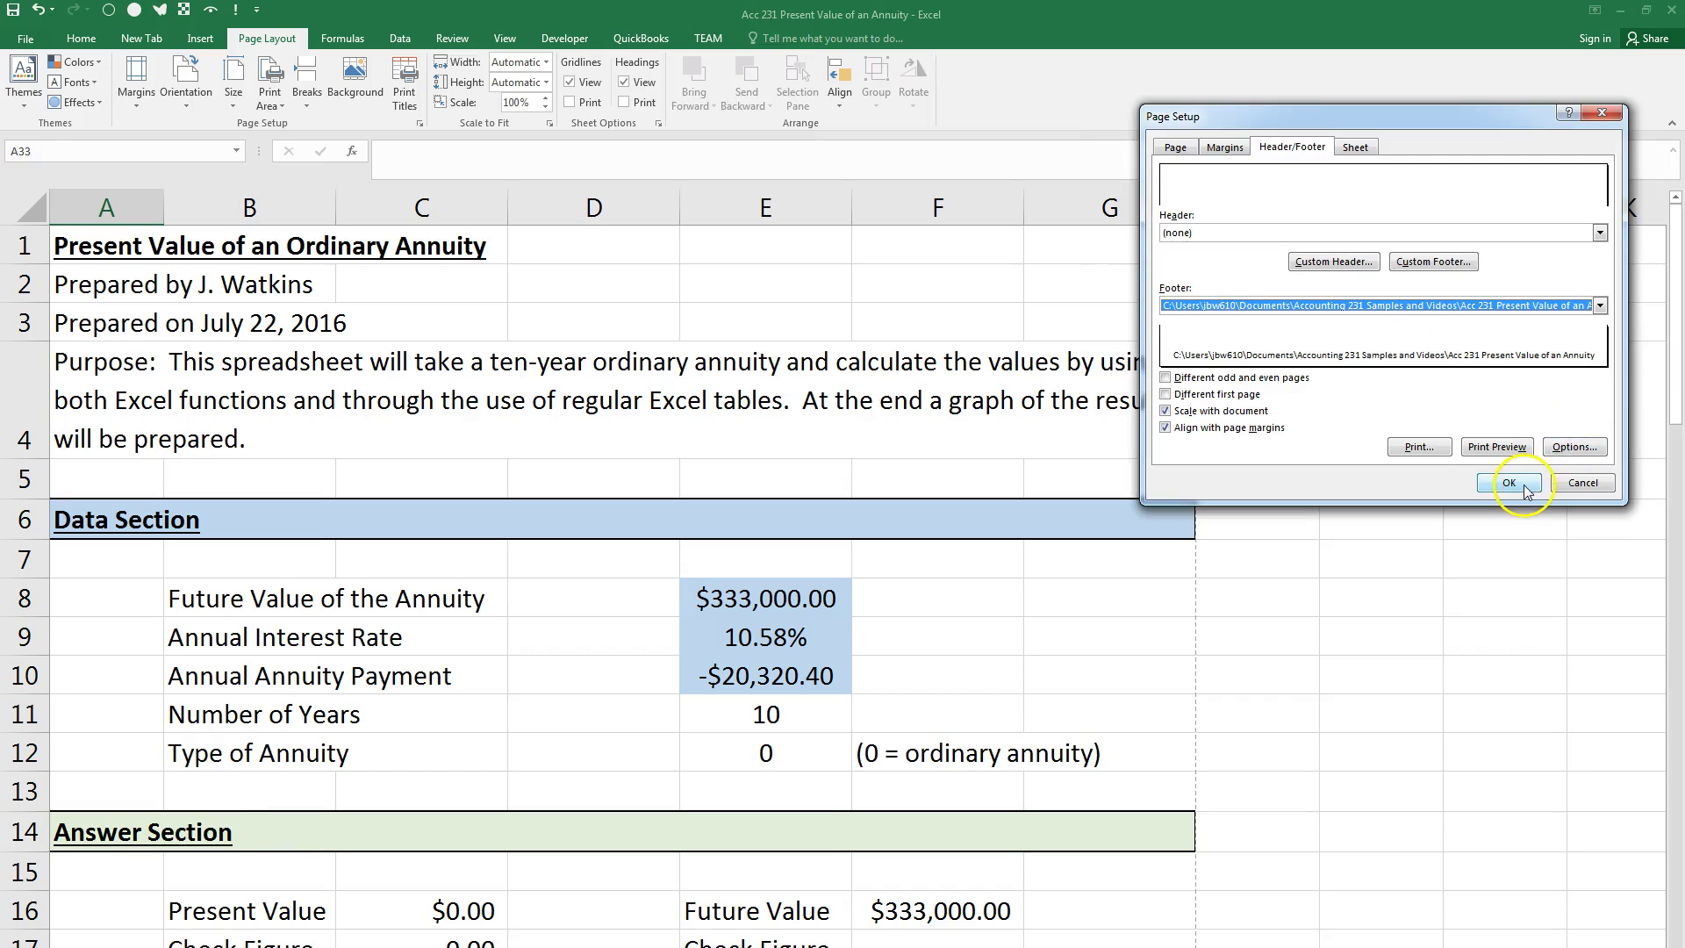
click(1510, 483)
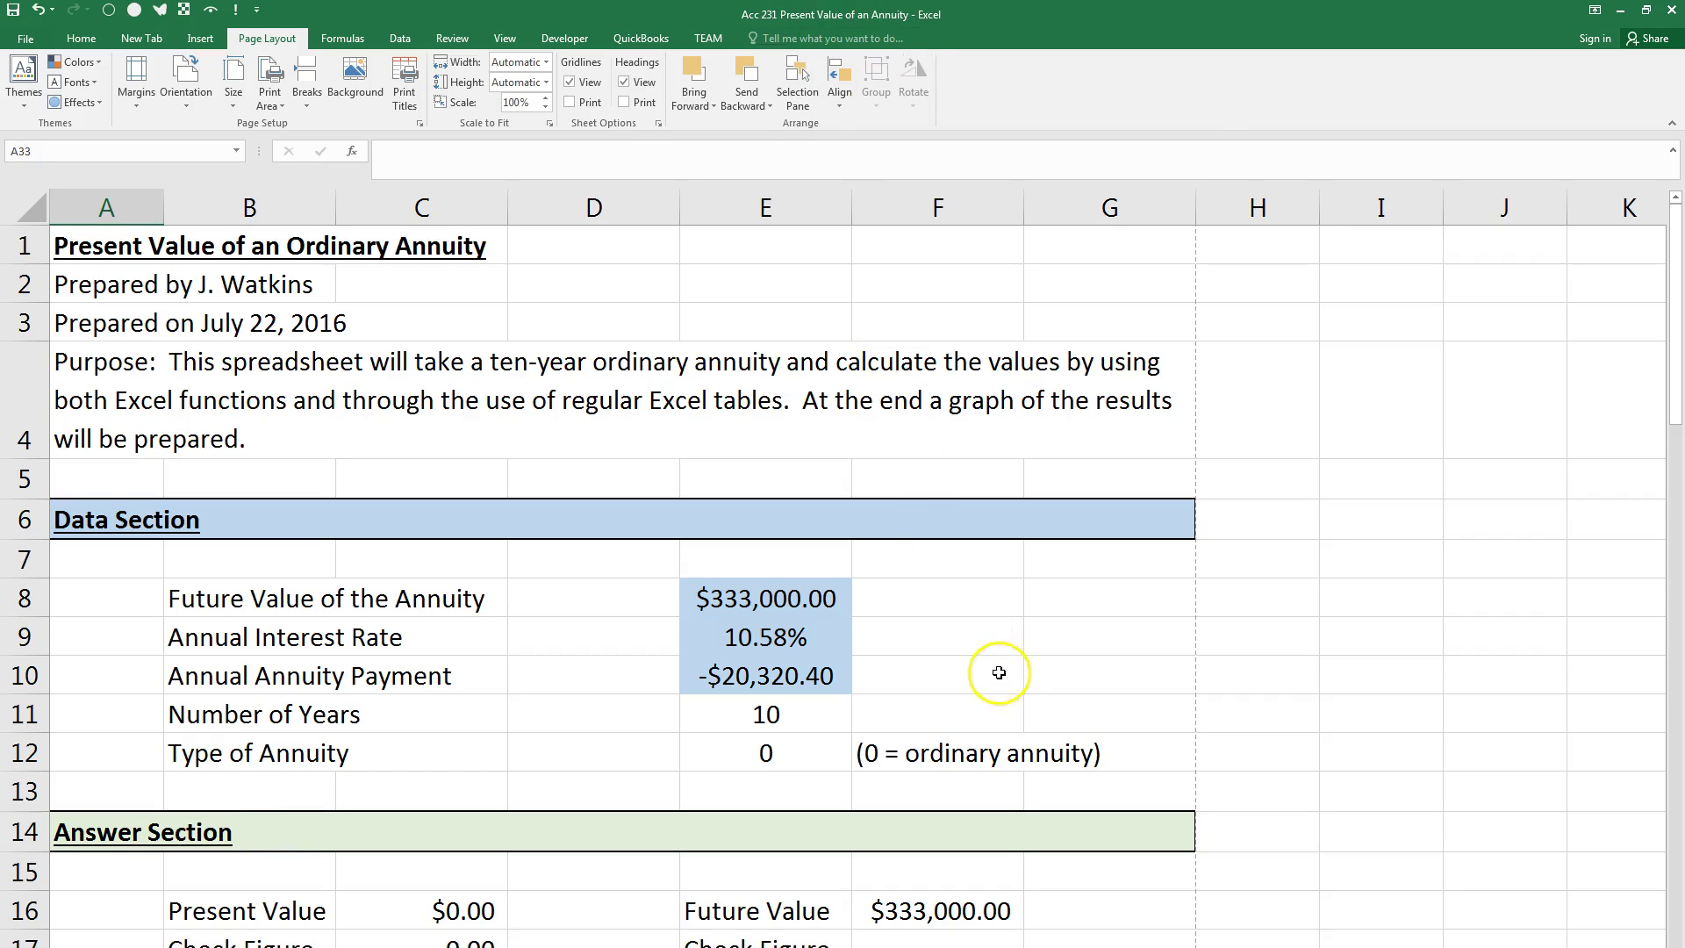
Step: Change the annual annuity payment in E10 to positive 20320.401987418 and examine its effect on both tables and the graph
scroll(1005, 589, down, 1)
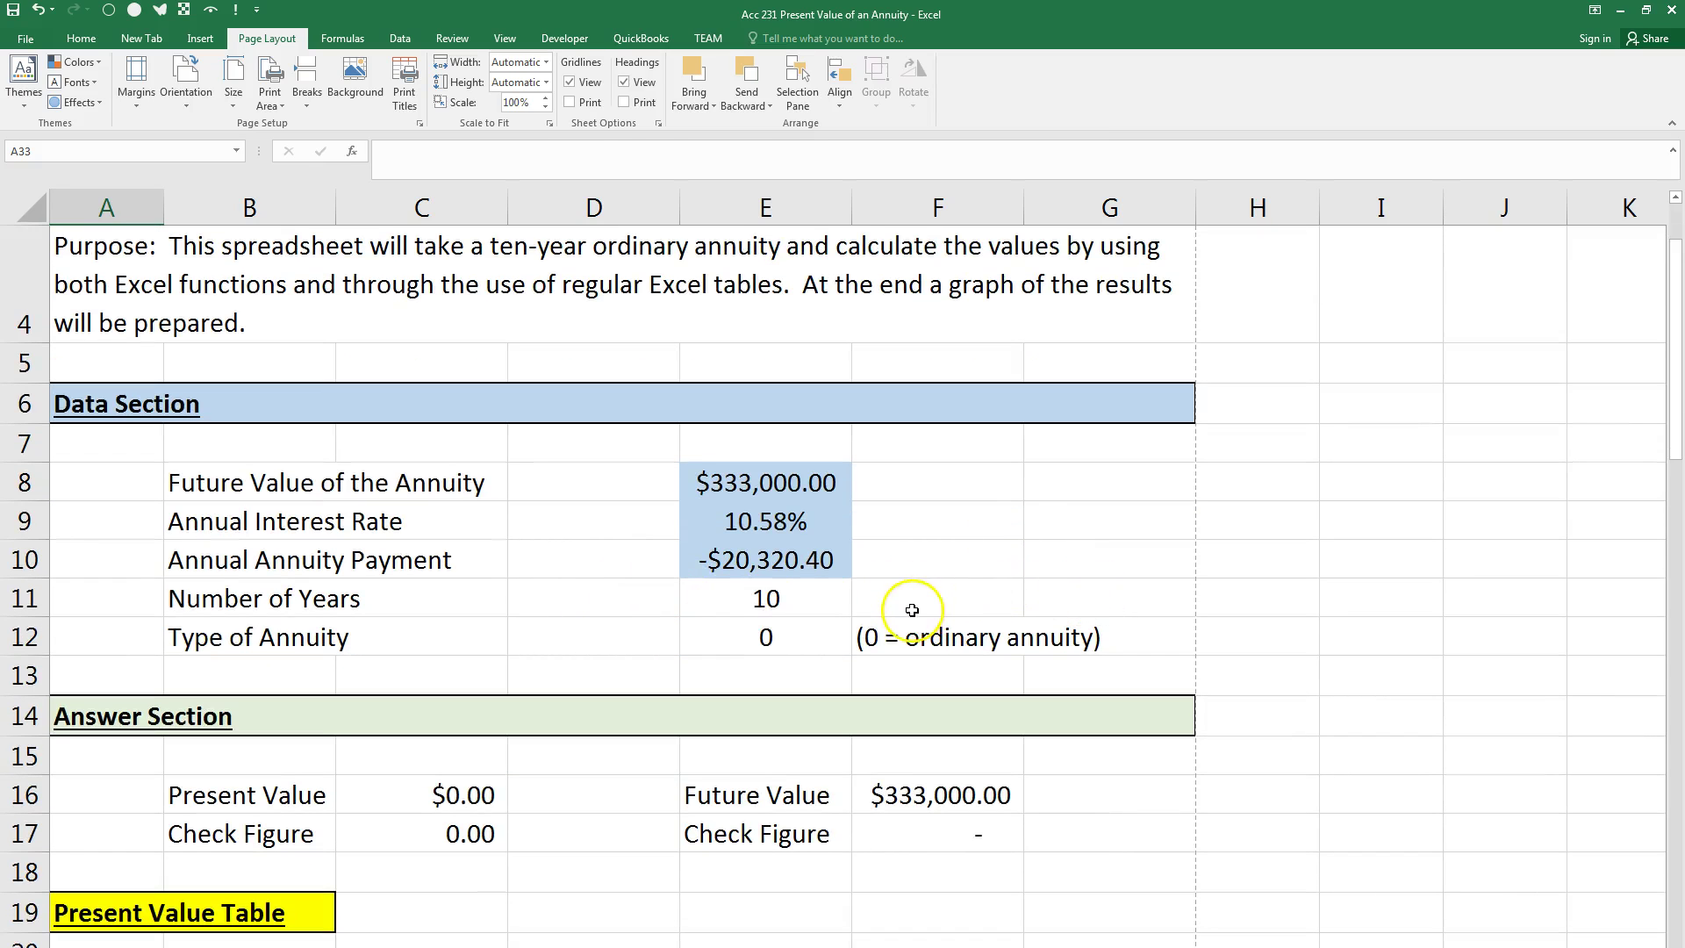
click(725, 563)
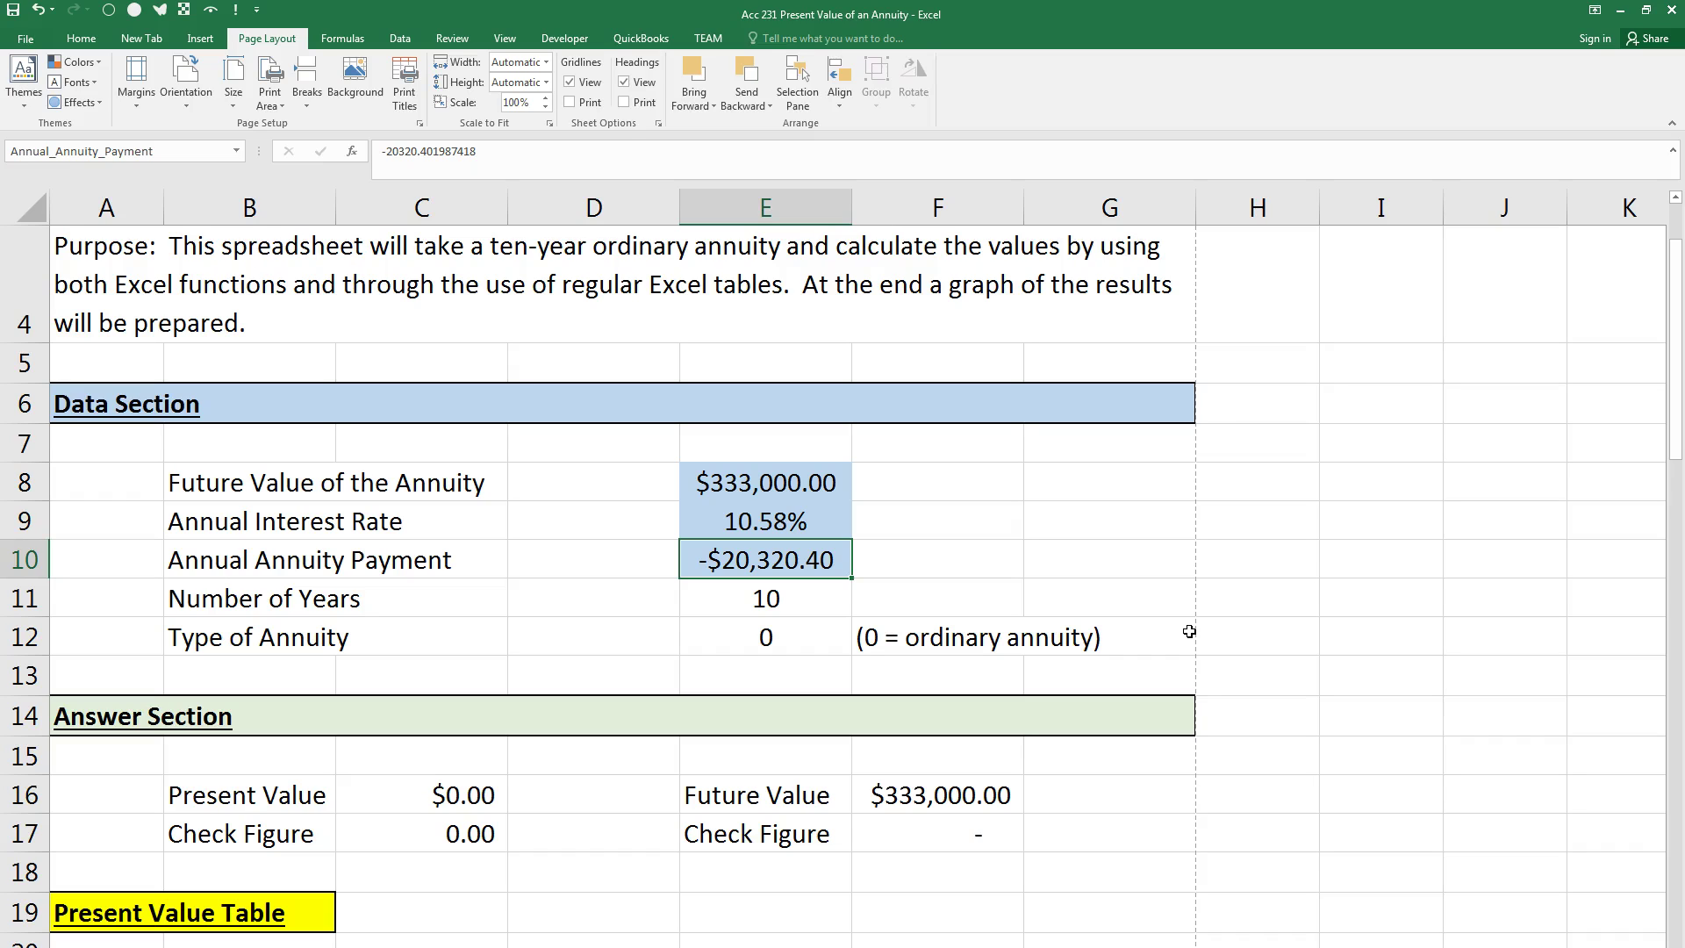
click(388, 149)
key(BackSpace)
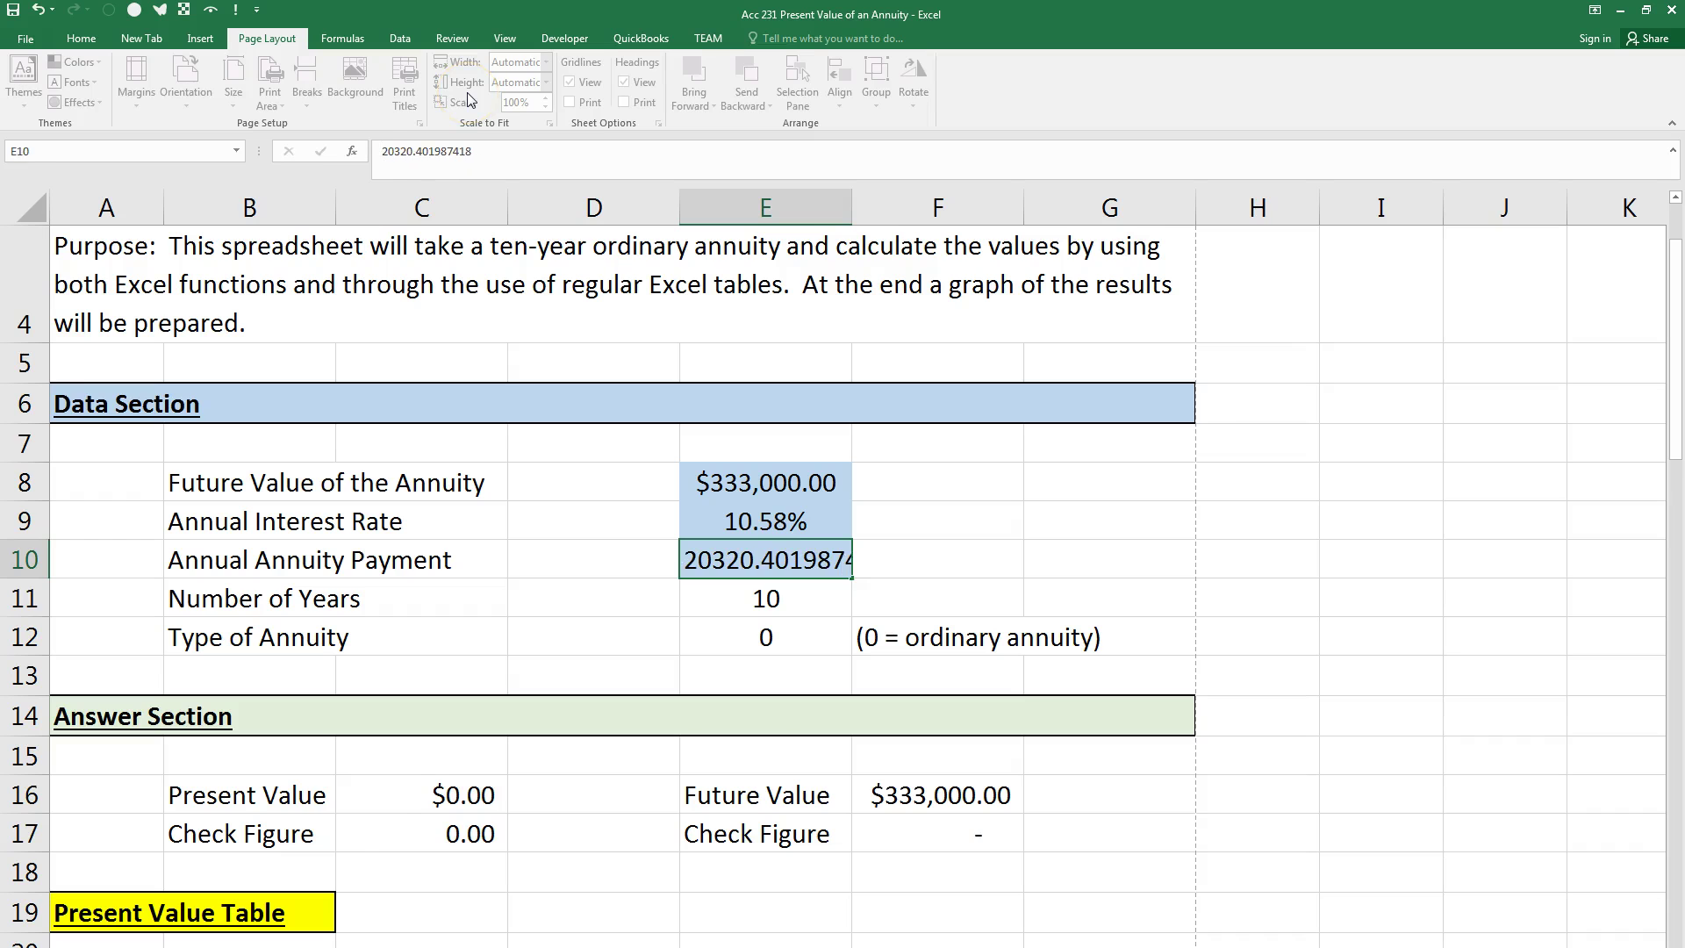
key(Return)
scroll(537, 392, down, 11)
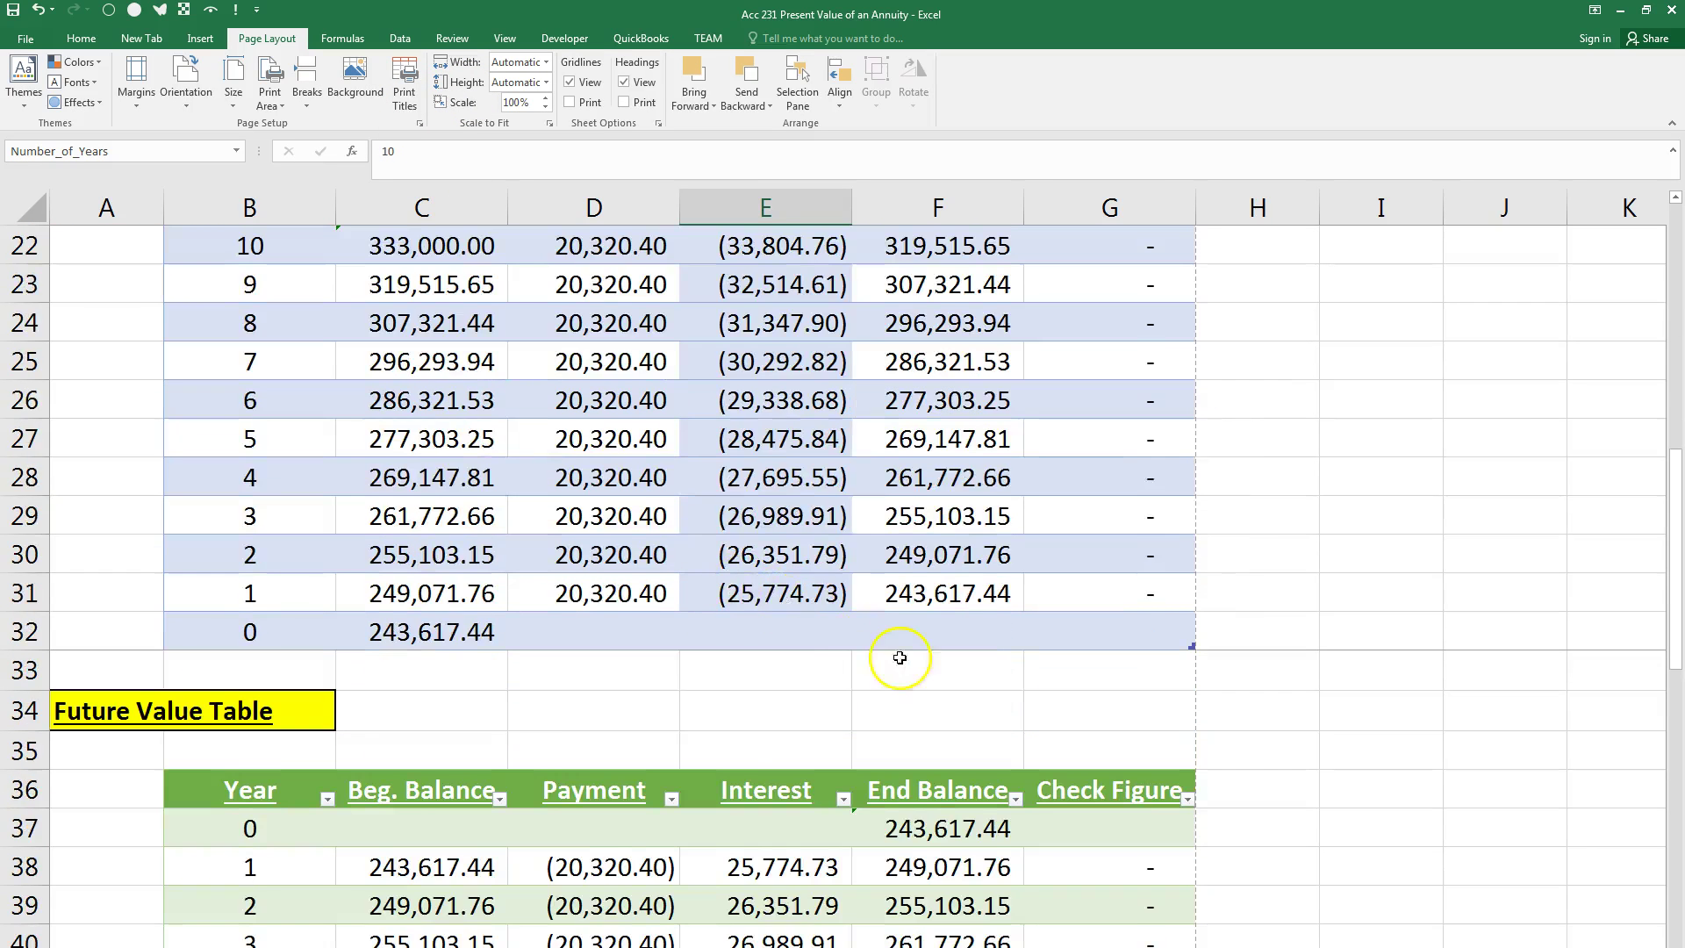
scroll(915, 670, down, 3)
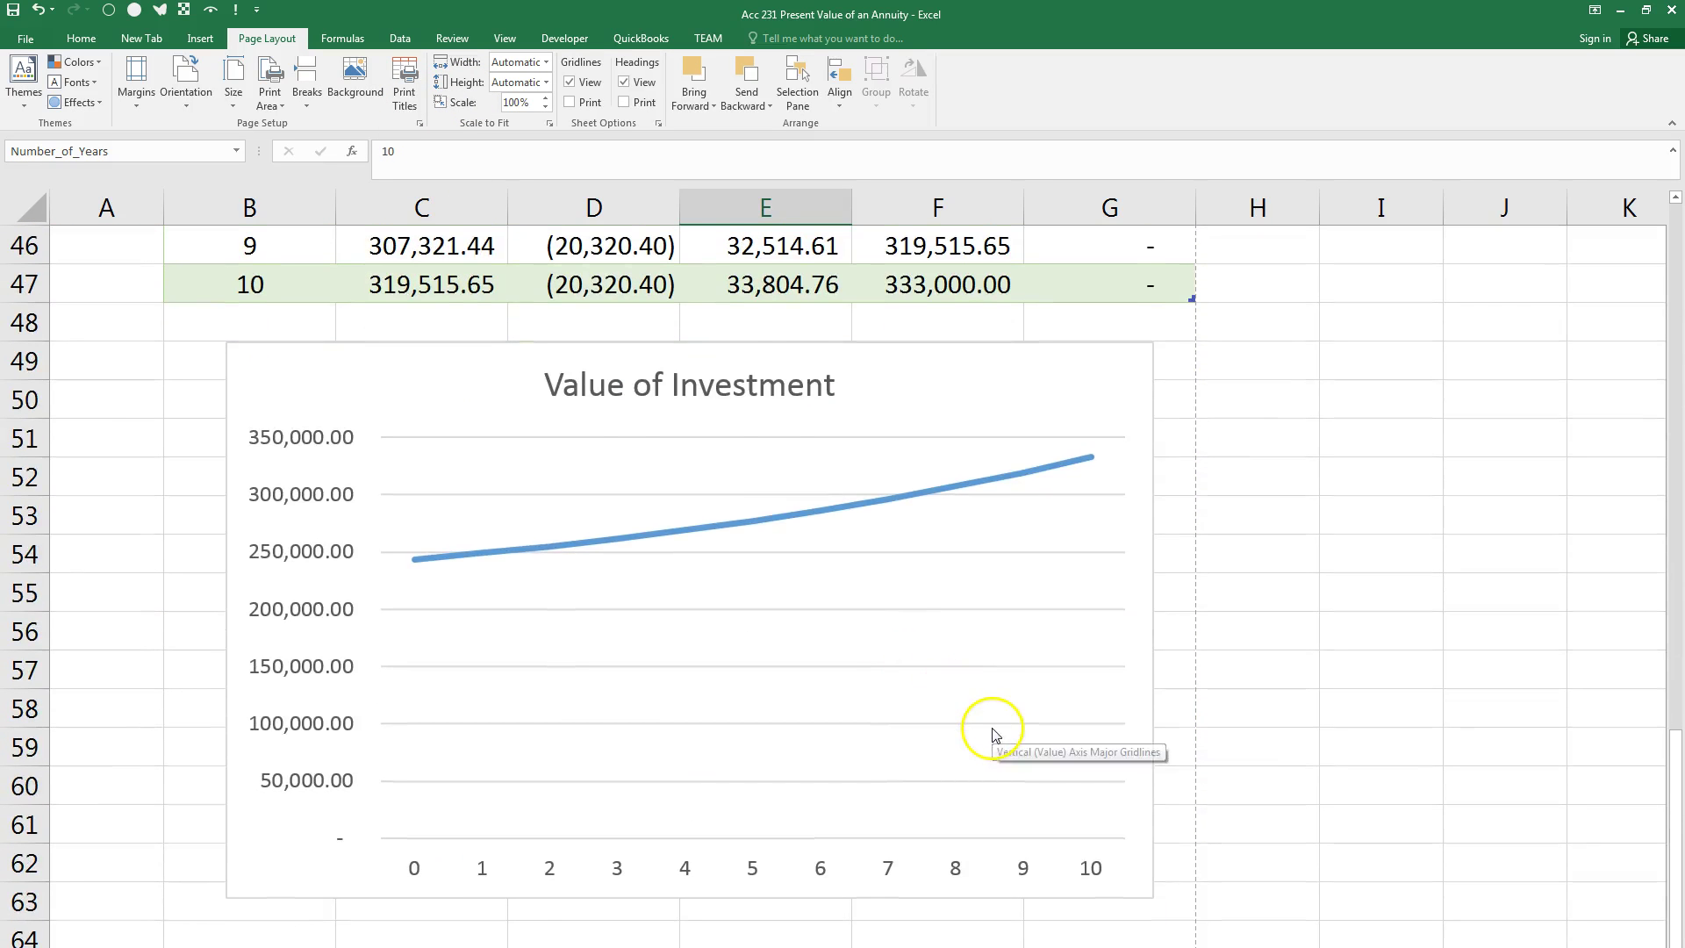
scroll(990, 735, up, 5)
scroll(1000, 731, up, 10)
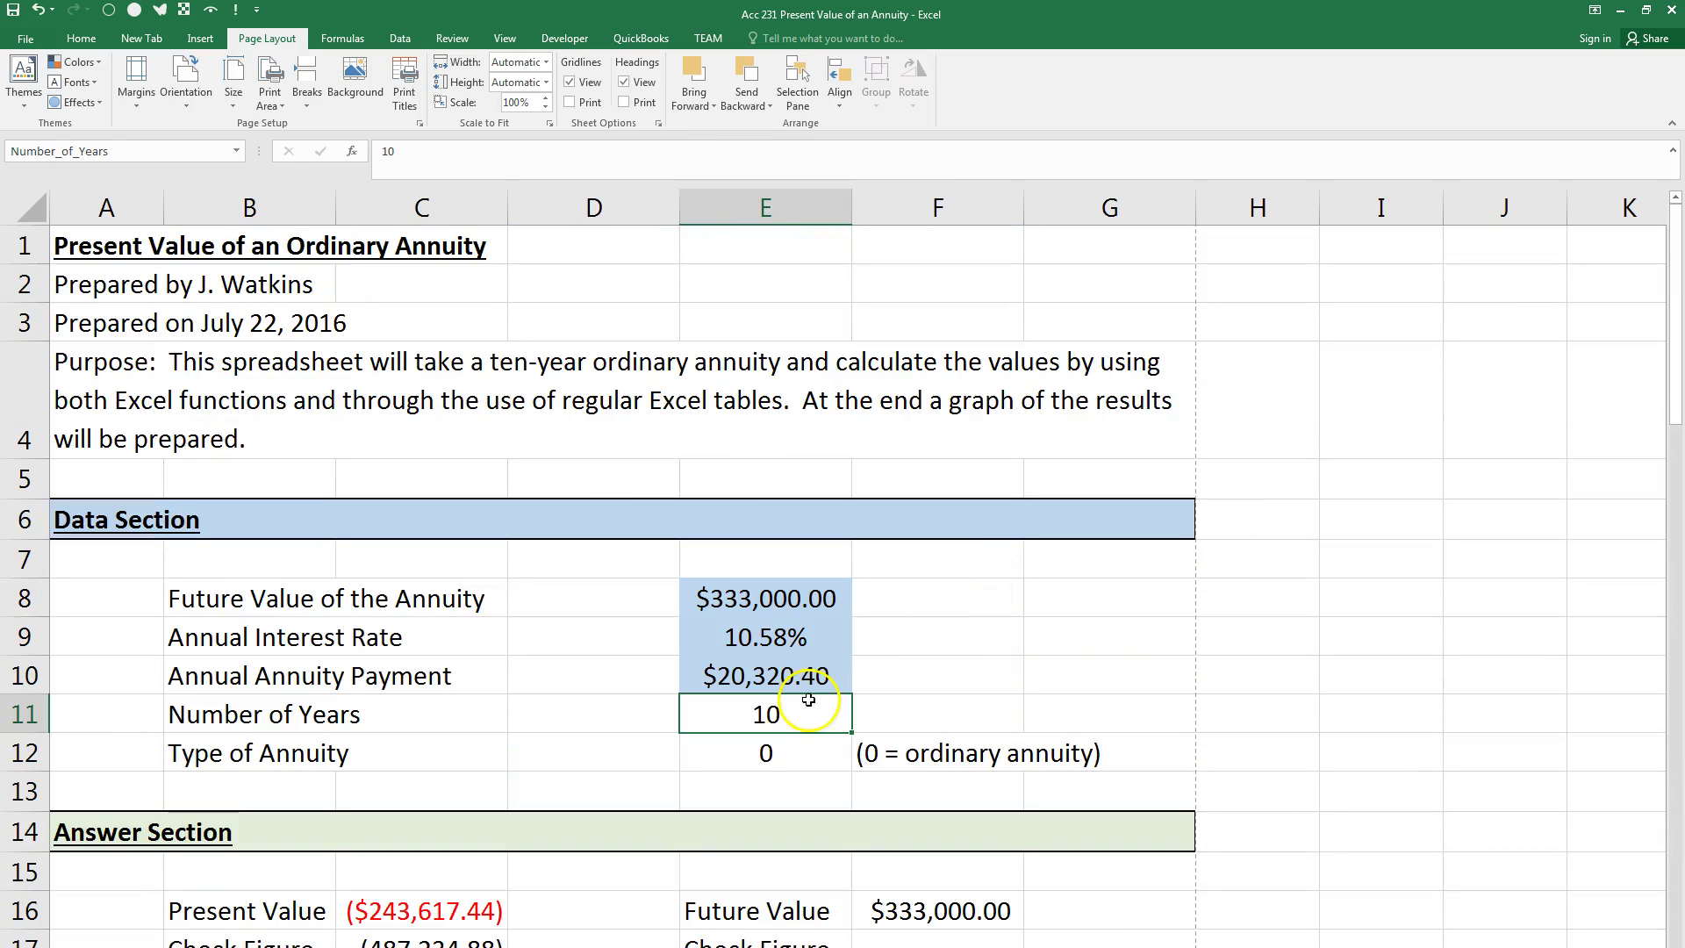
Step: Set the annual annuity payment in E10 back to the negative value -20320.401987418
click(794, 676)
click(397, 151)
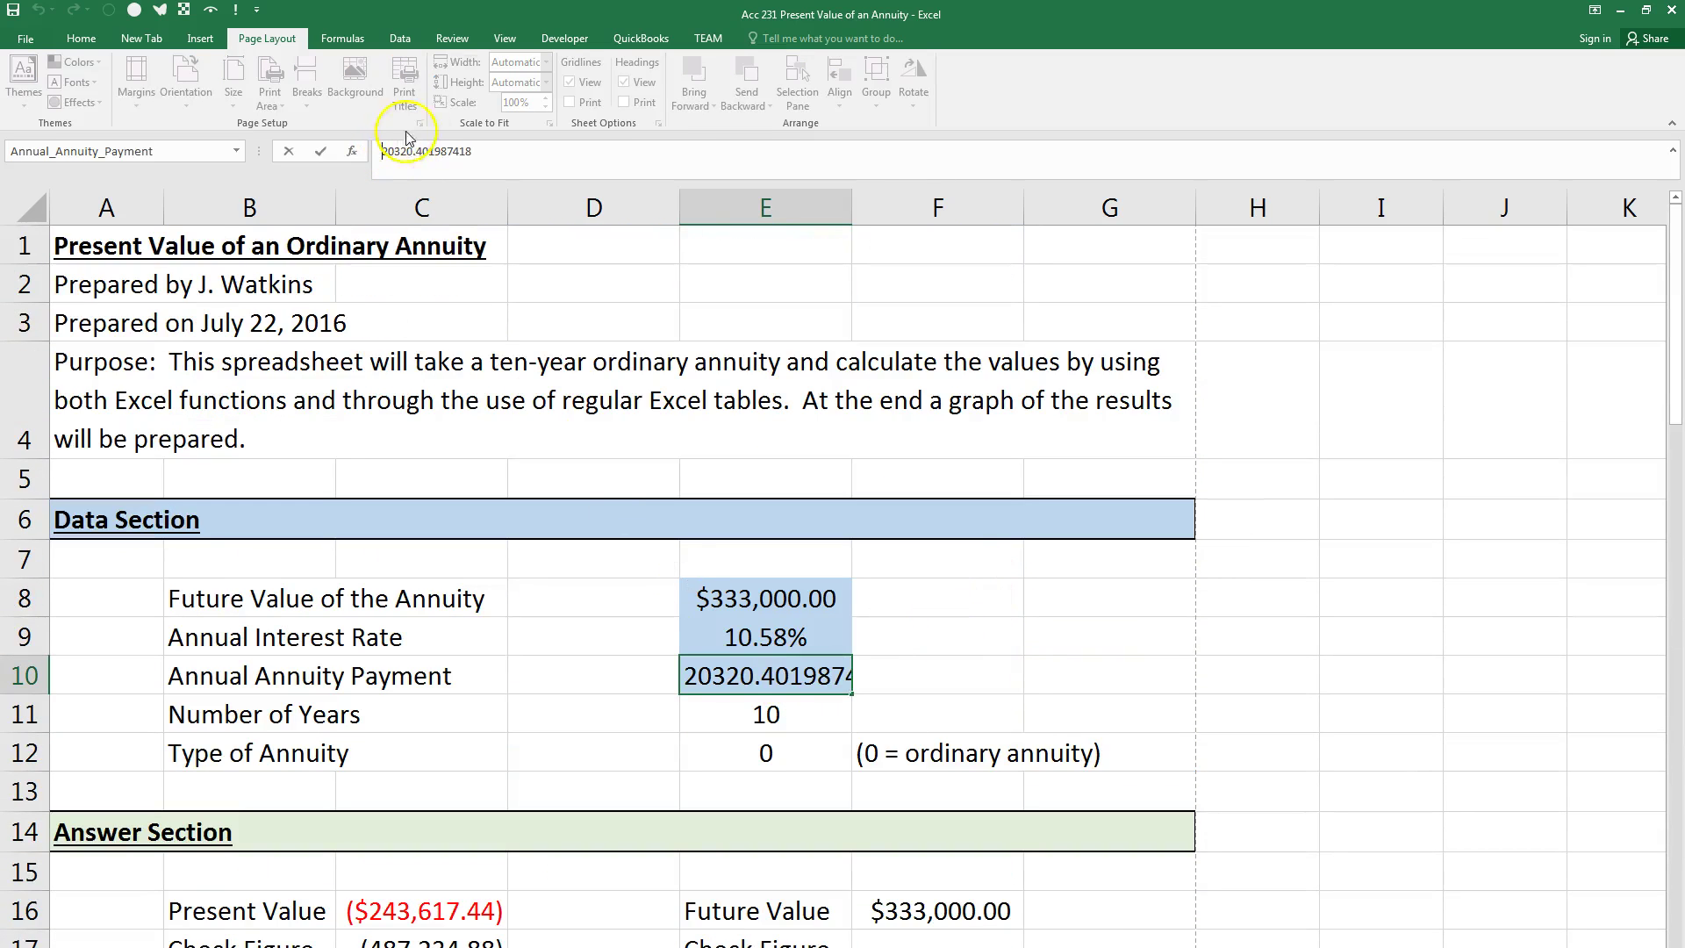
text(-)
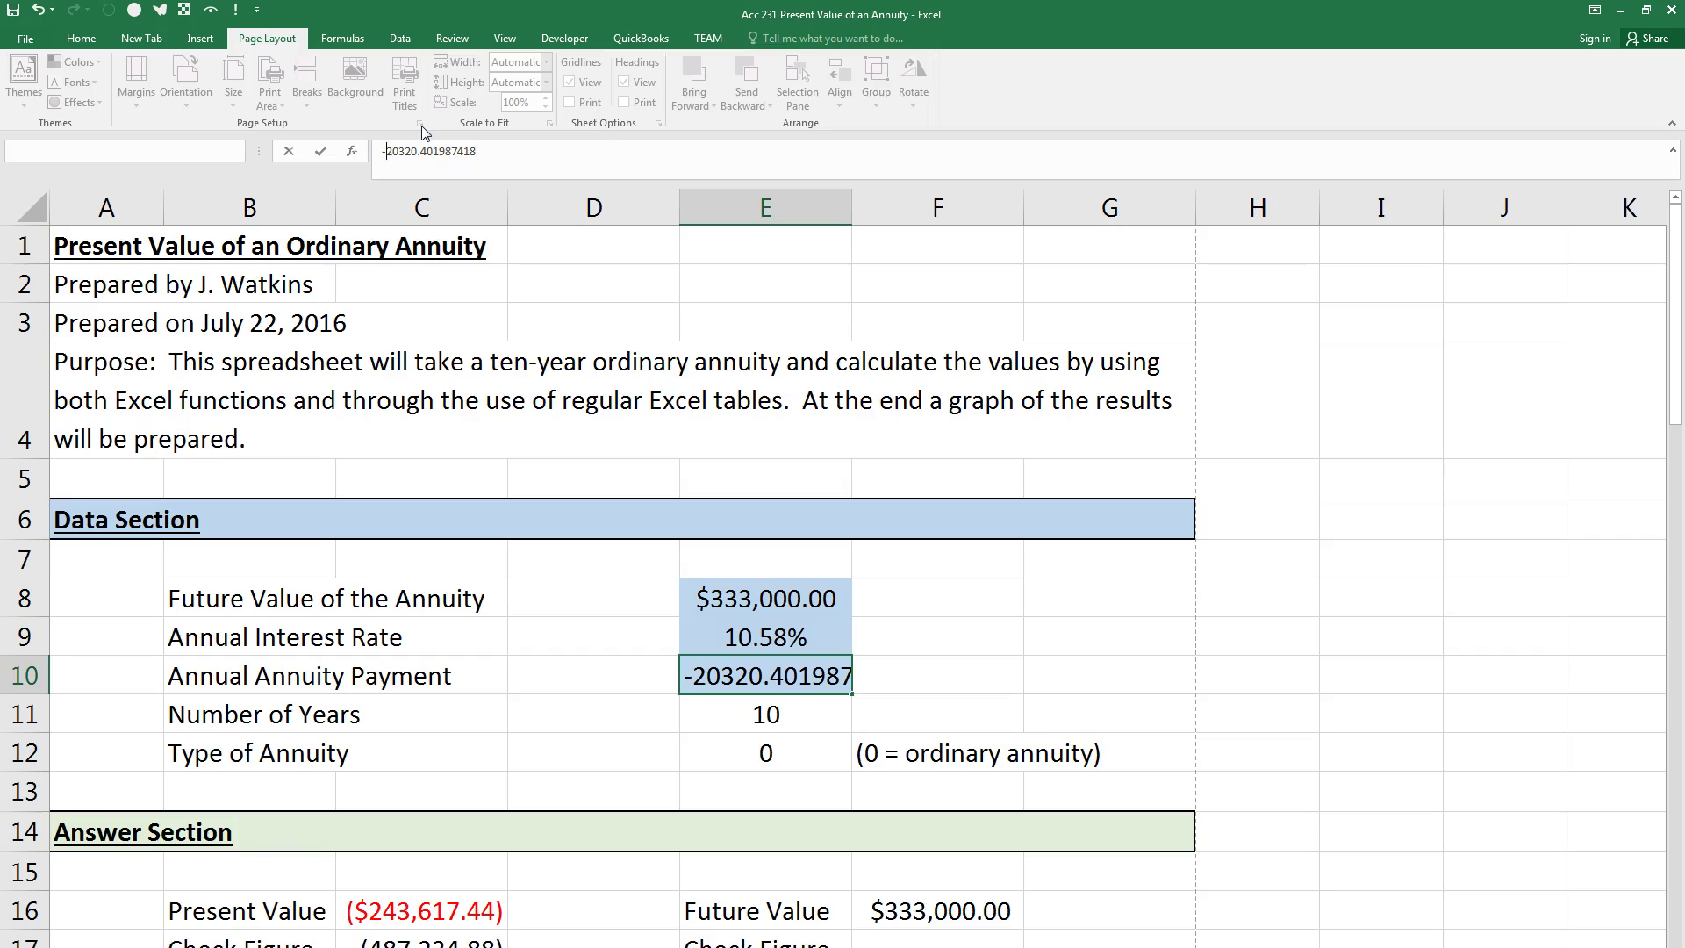
key(Return)
Step: Restrict the annual annuity payment in cell E10 to decimal values less than or equal to 0 using data validation
key(Up)
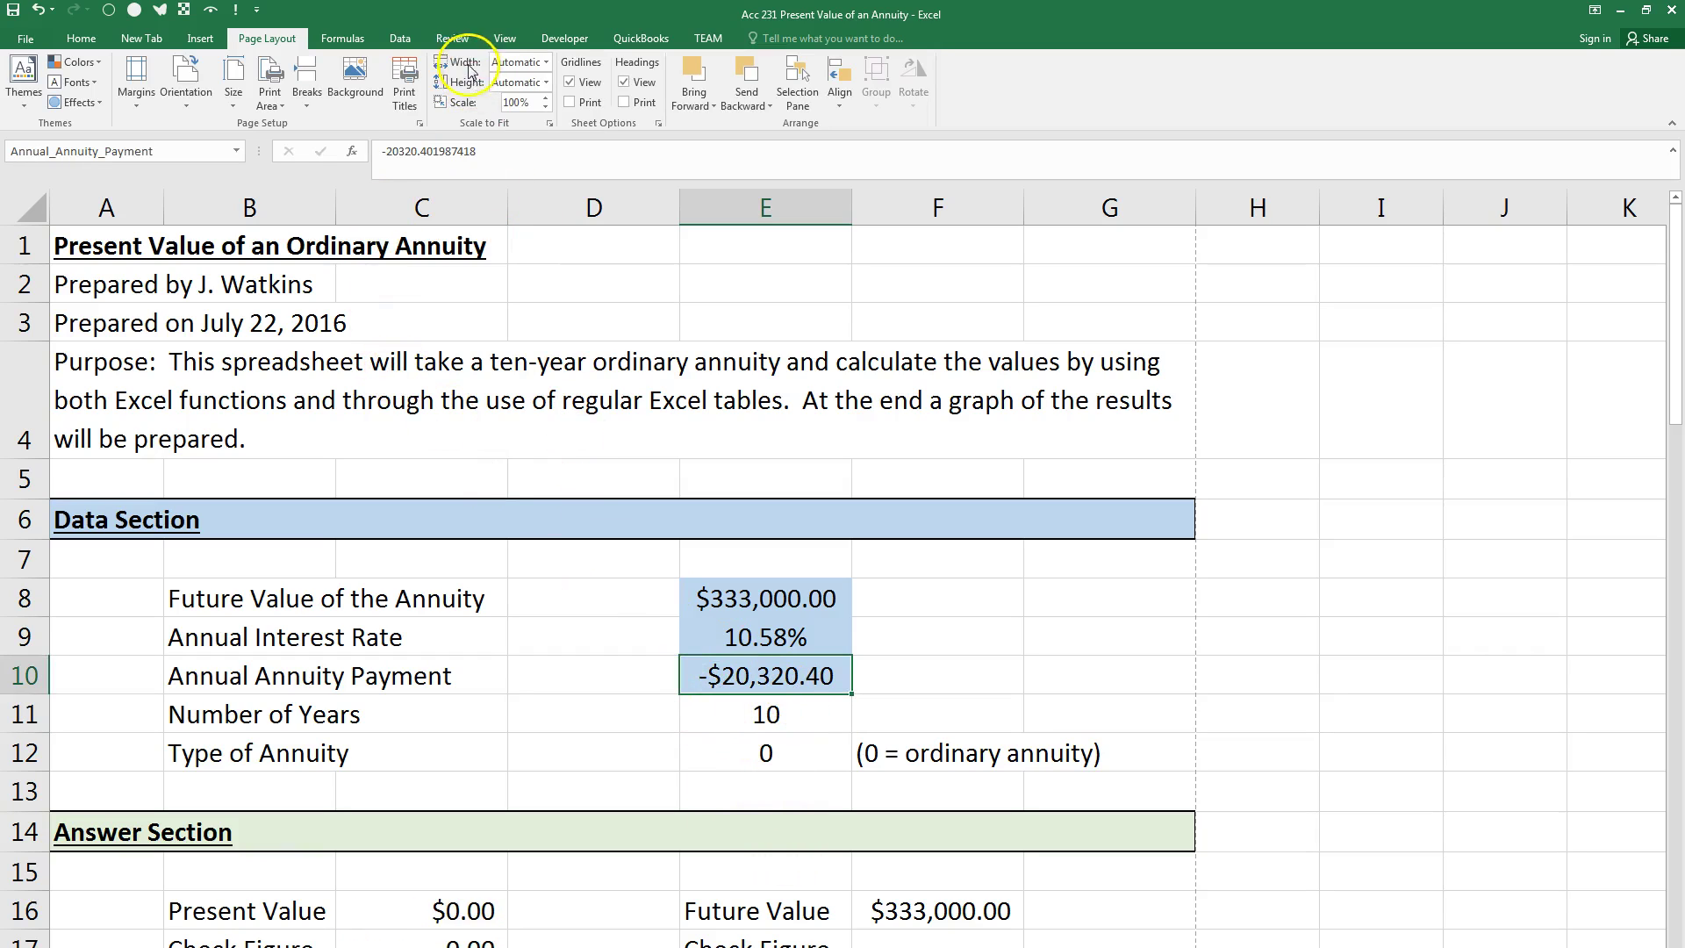
click(401, 38)
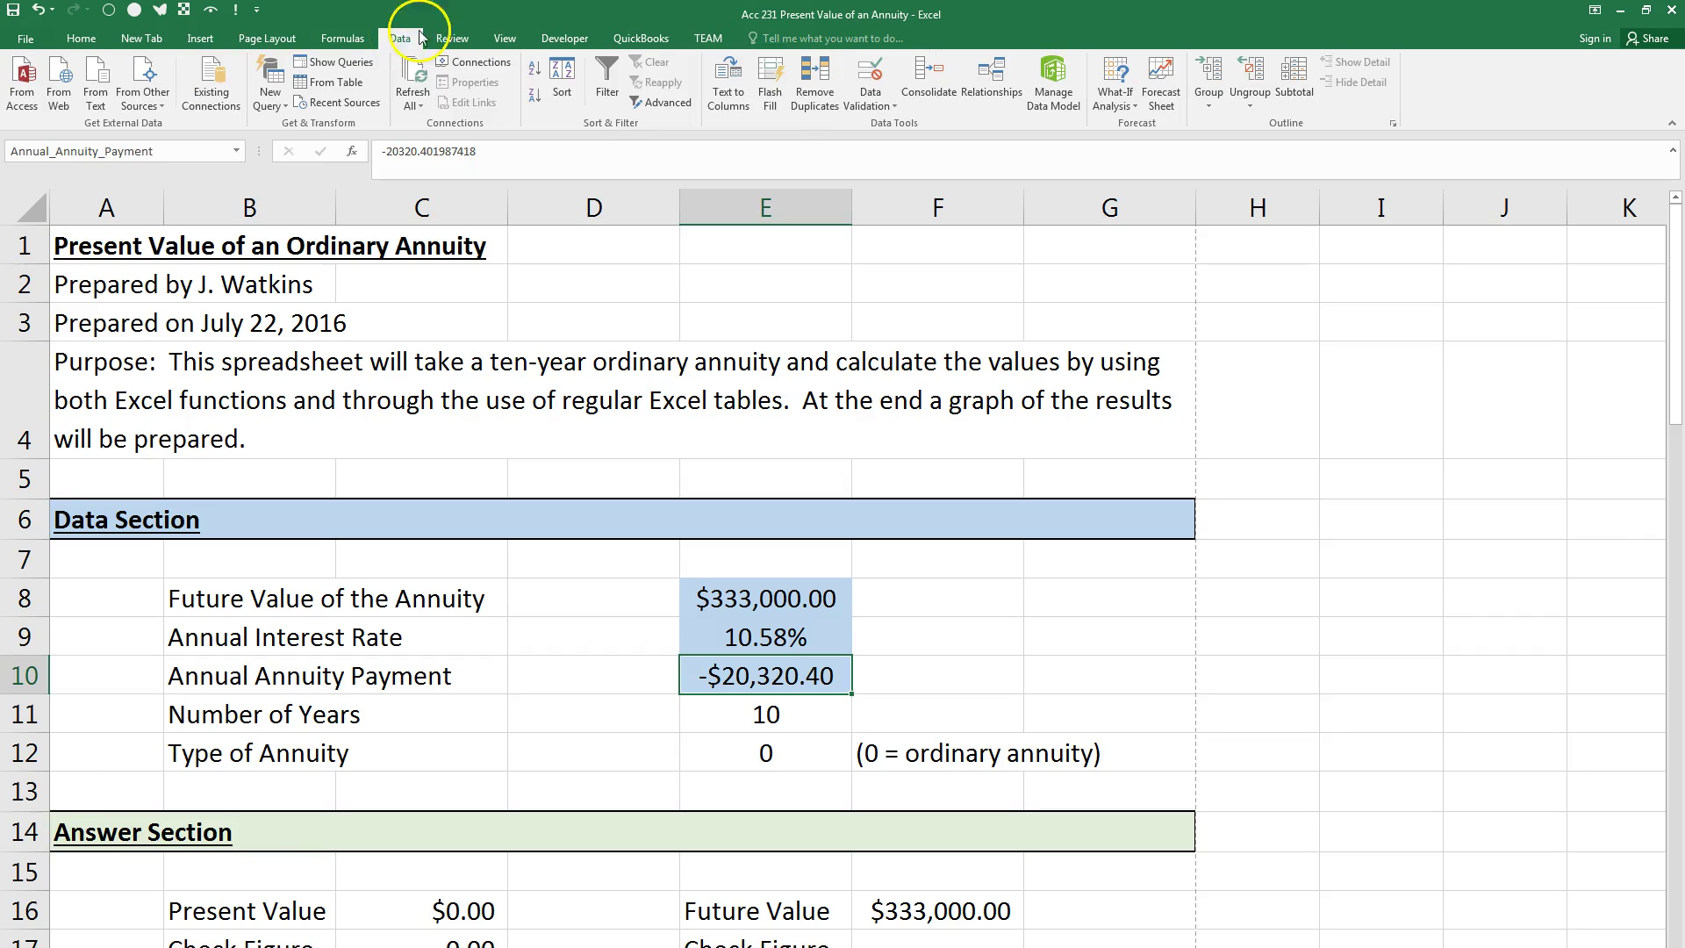
click(878, 93)
click(896, 127)
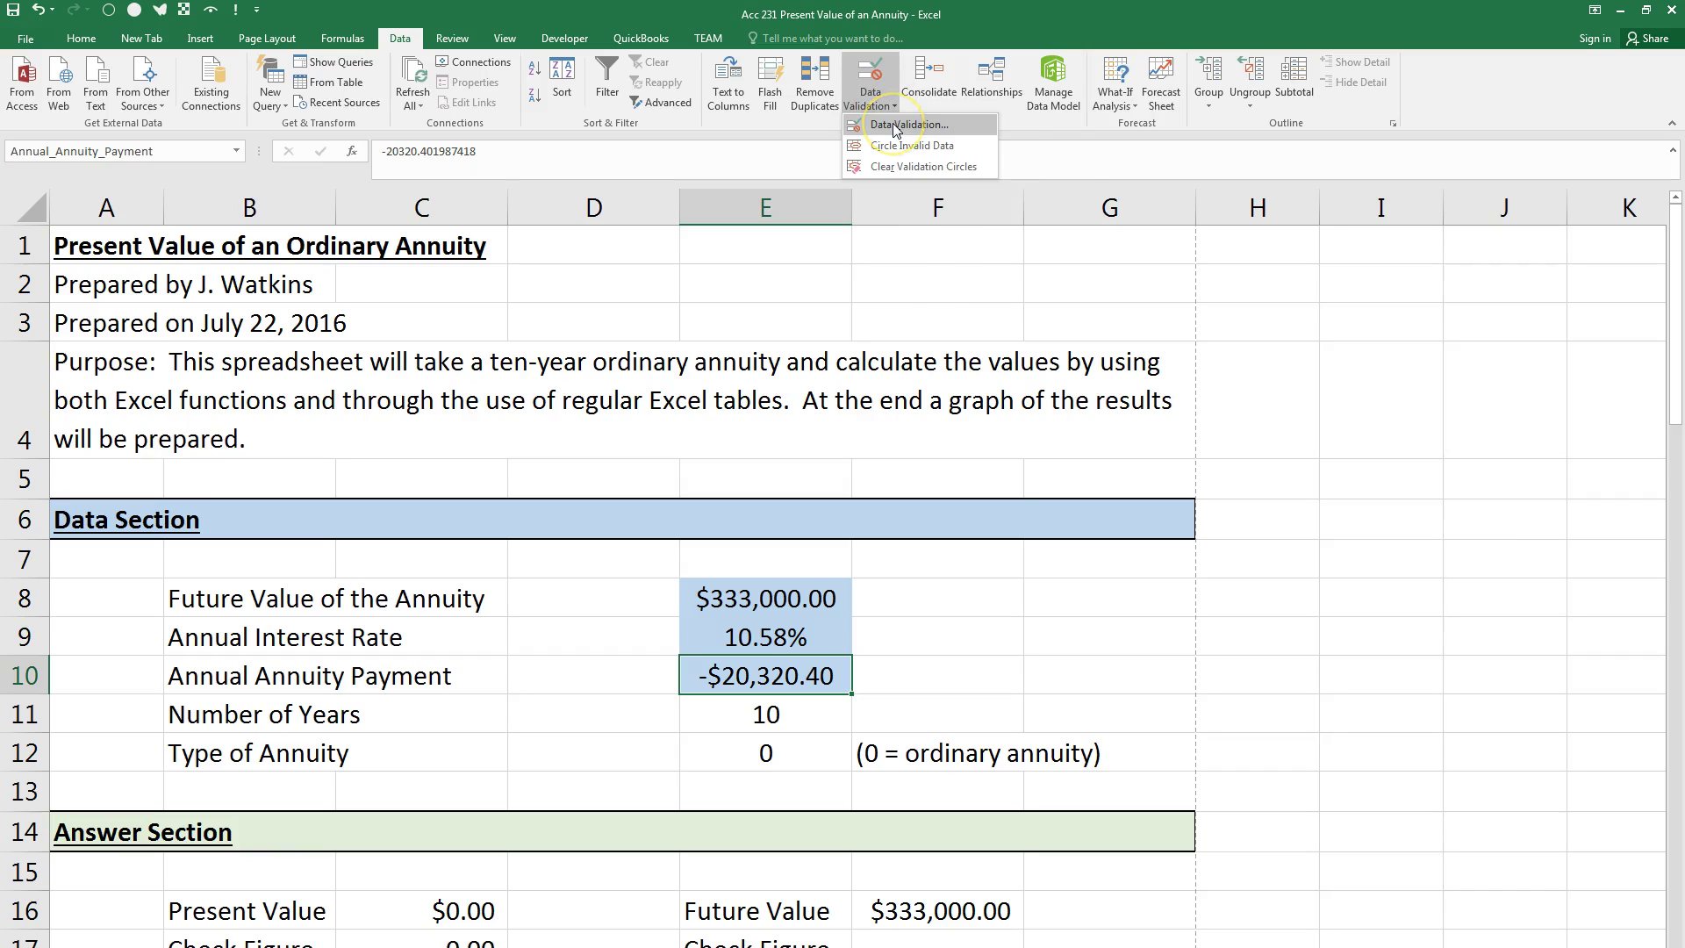
click(895, 124)
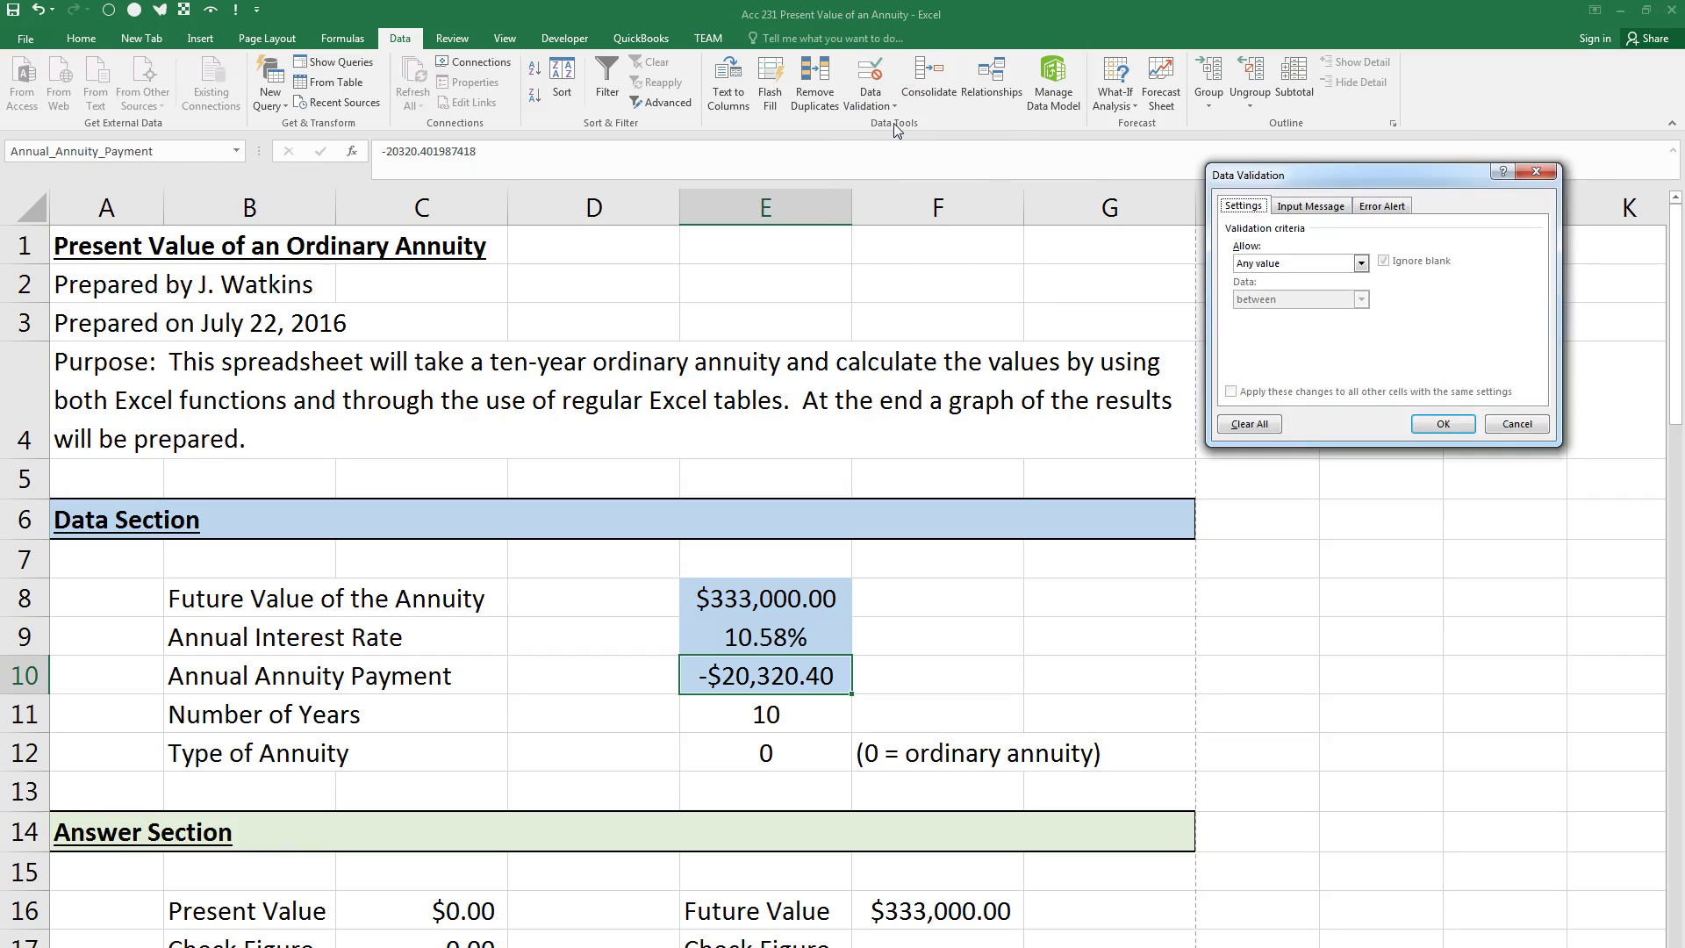
drag(1309, 175, 951, 234)
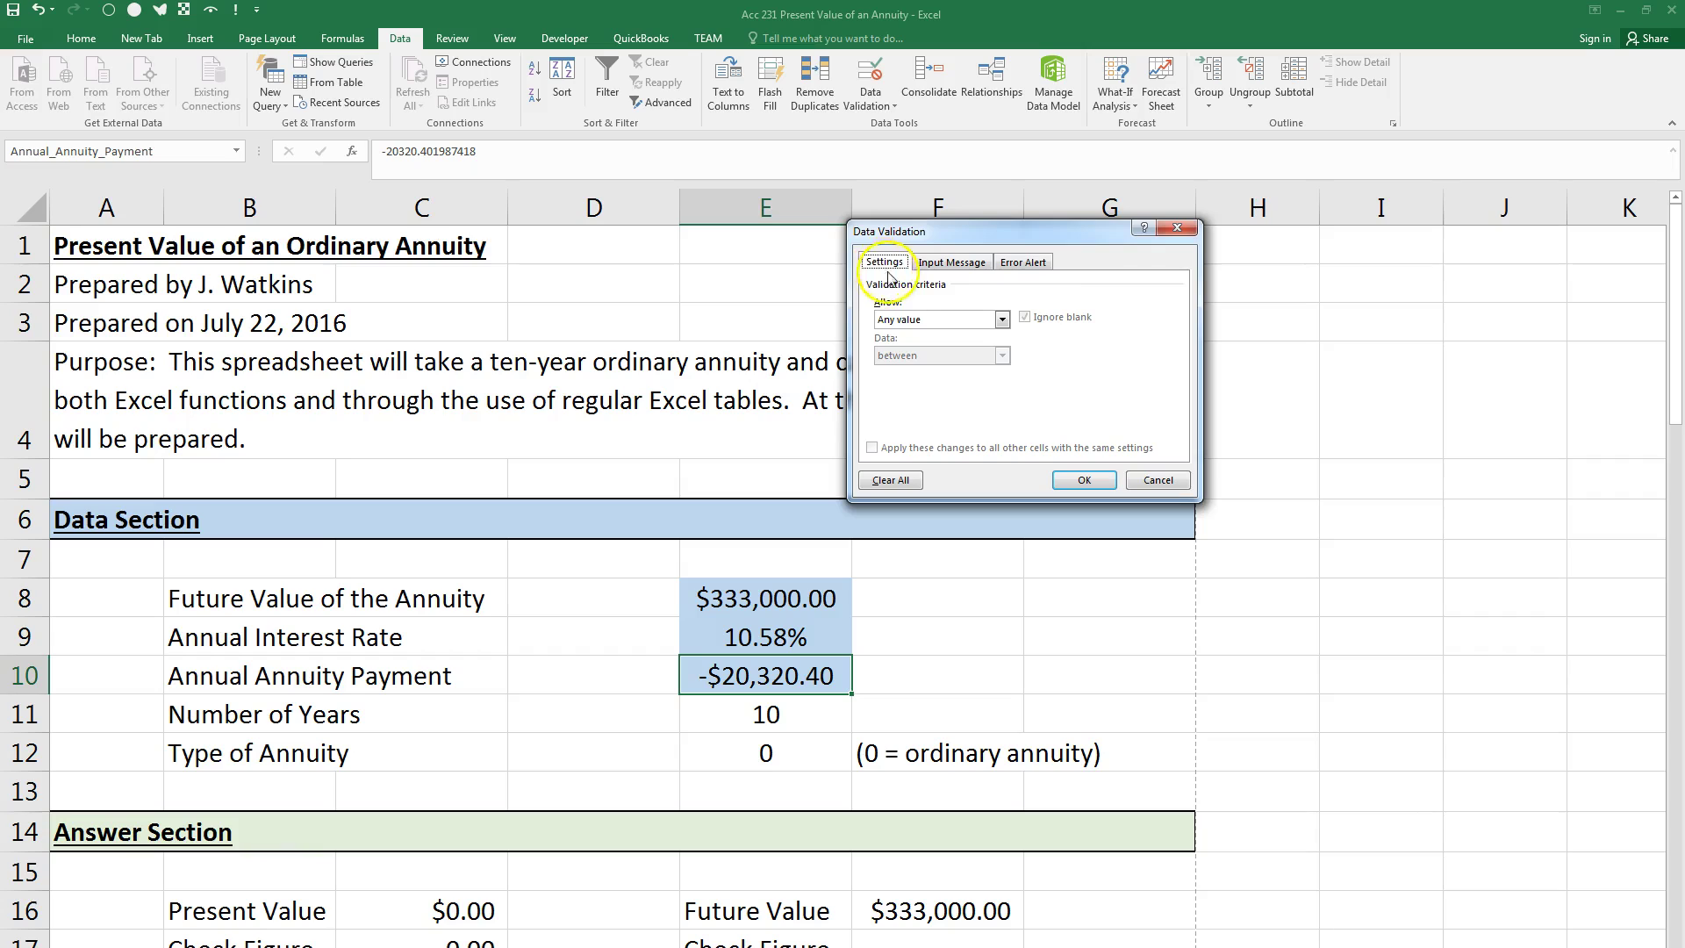
click(1001, 319)
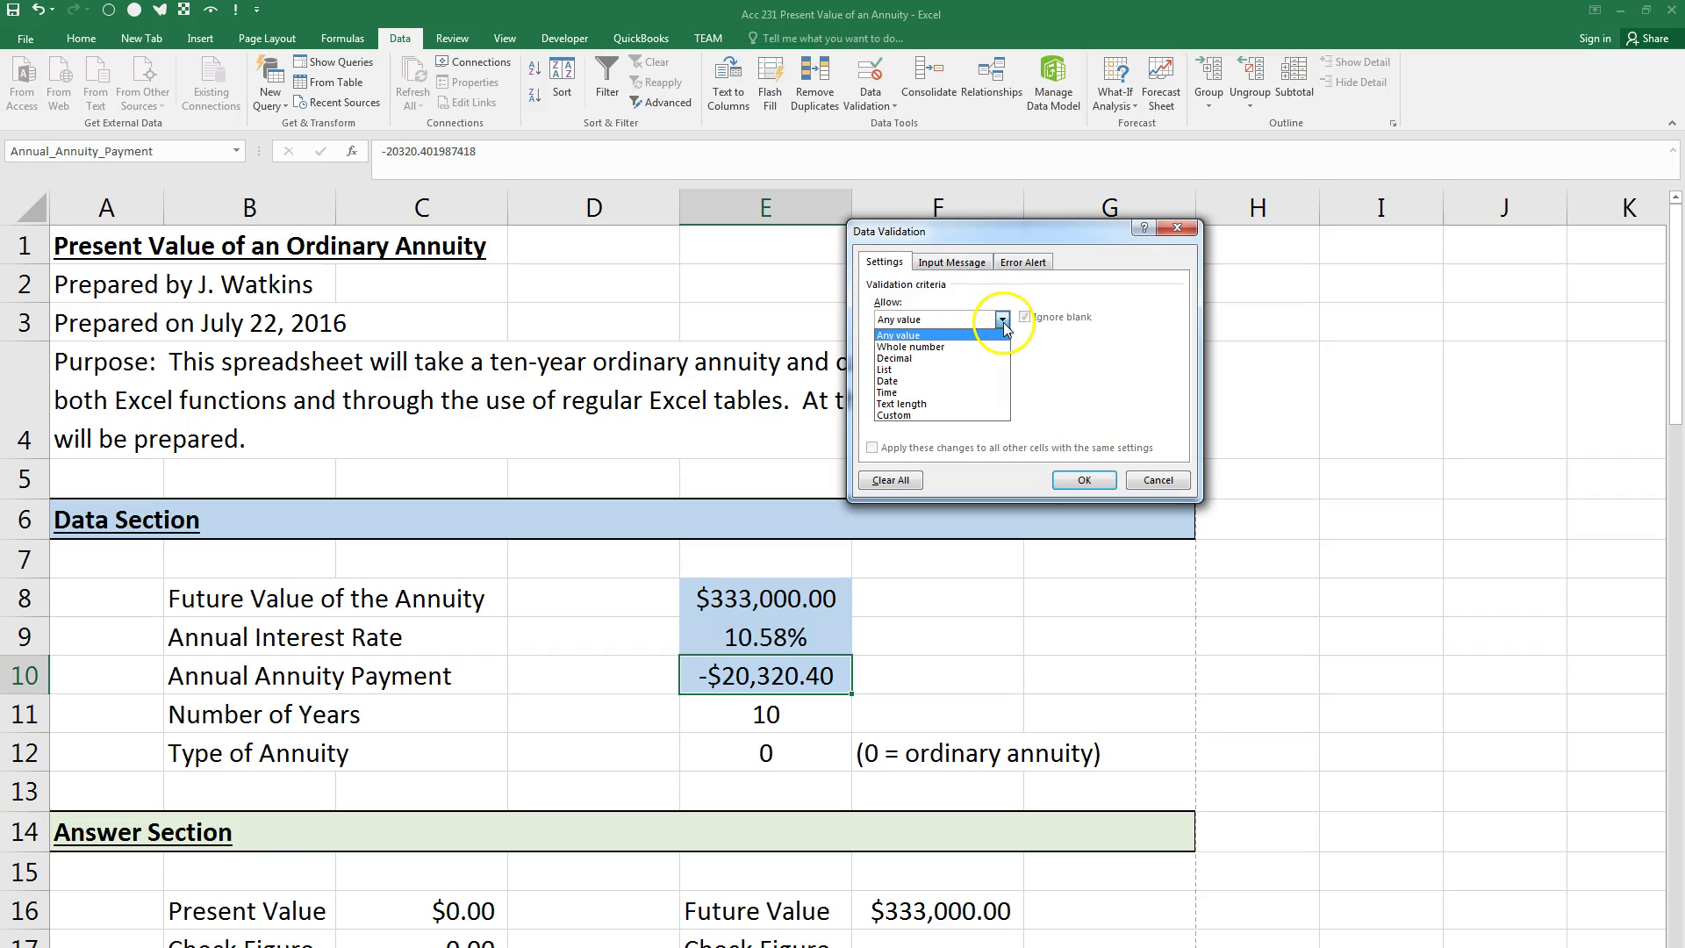
click(963, 360)
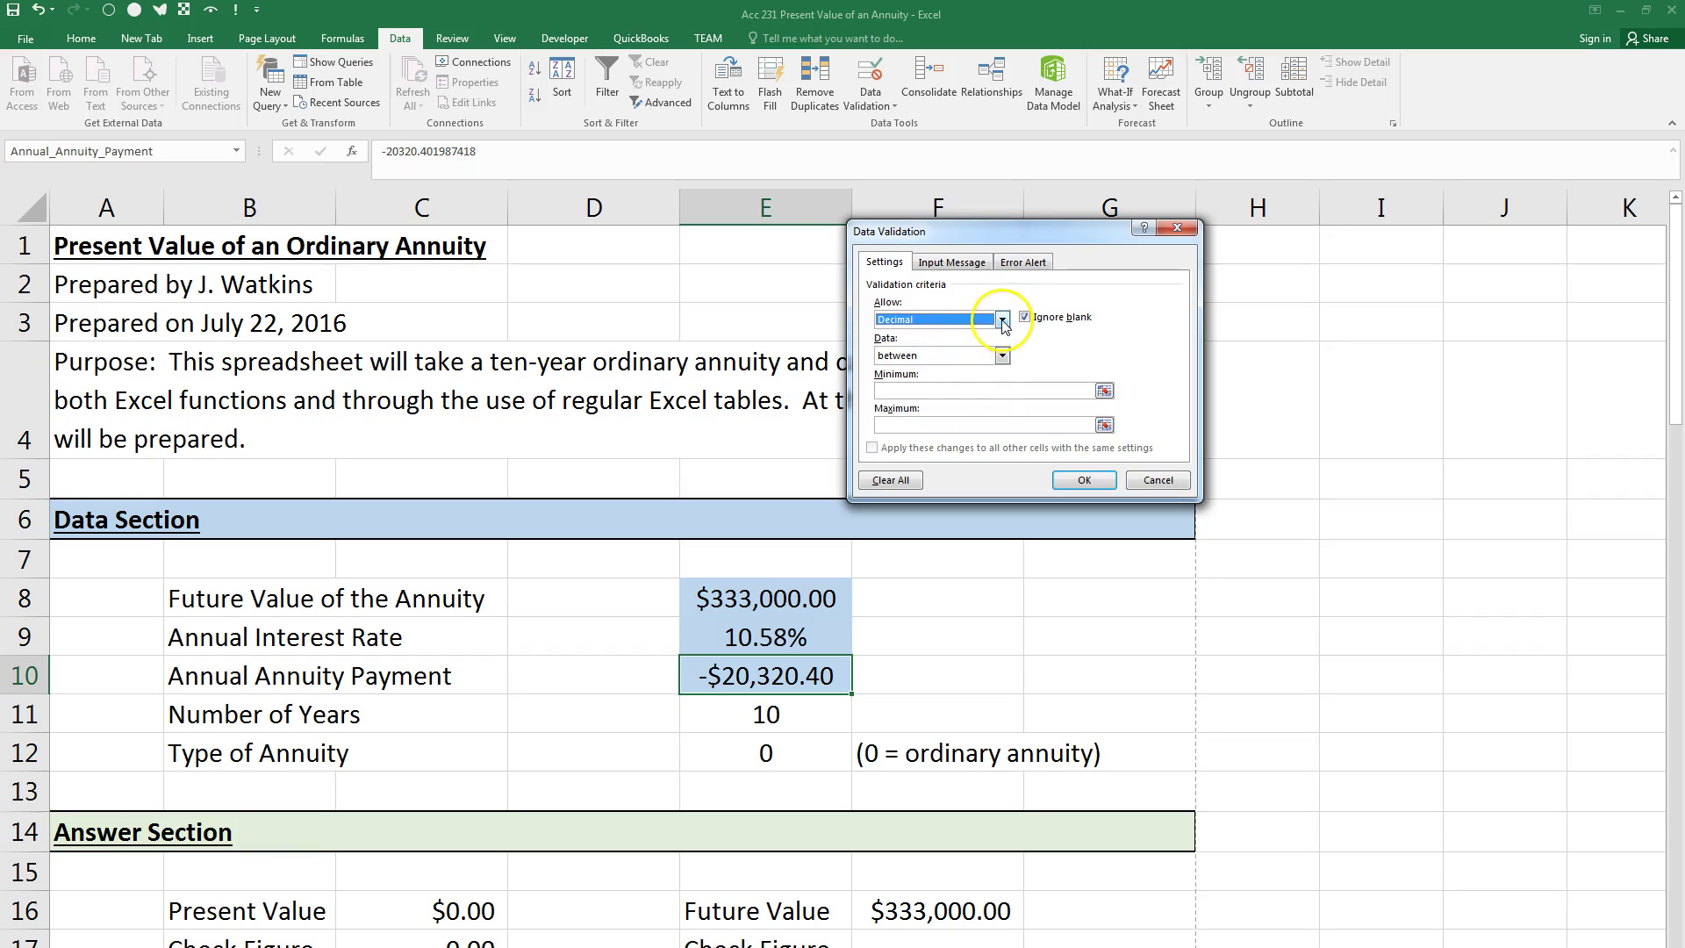
click(1001, 320)
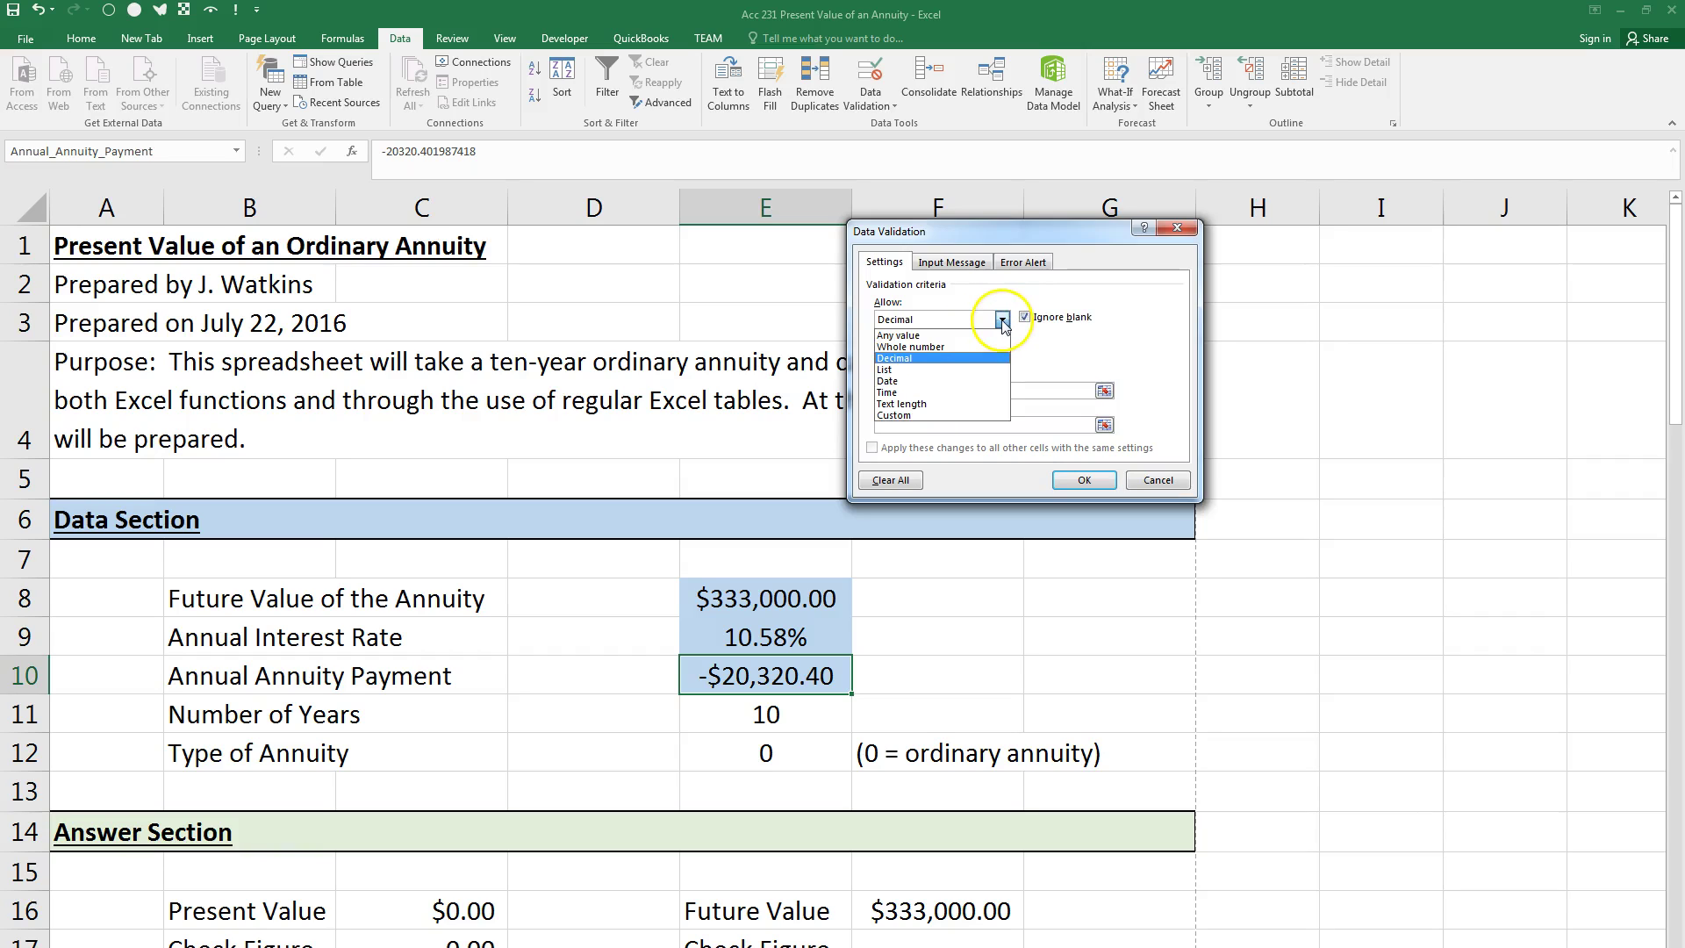
click(942, 365)
click(992, 356)
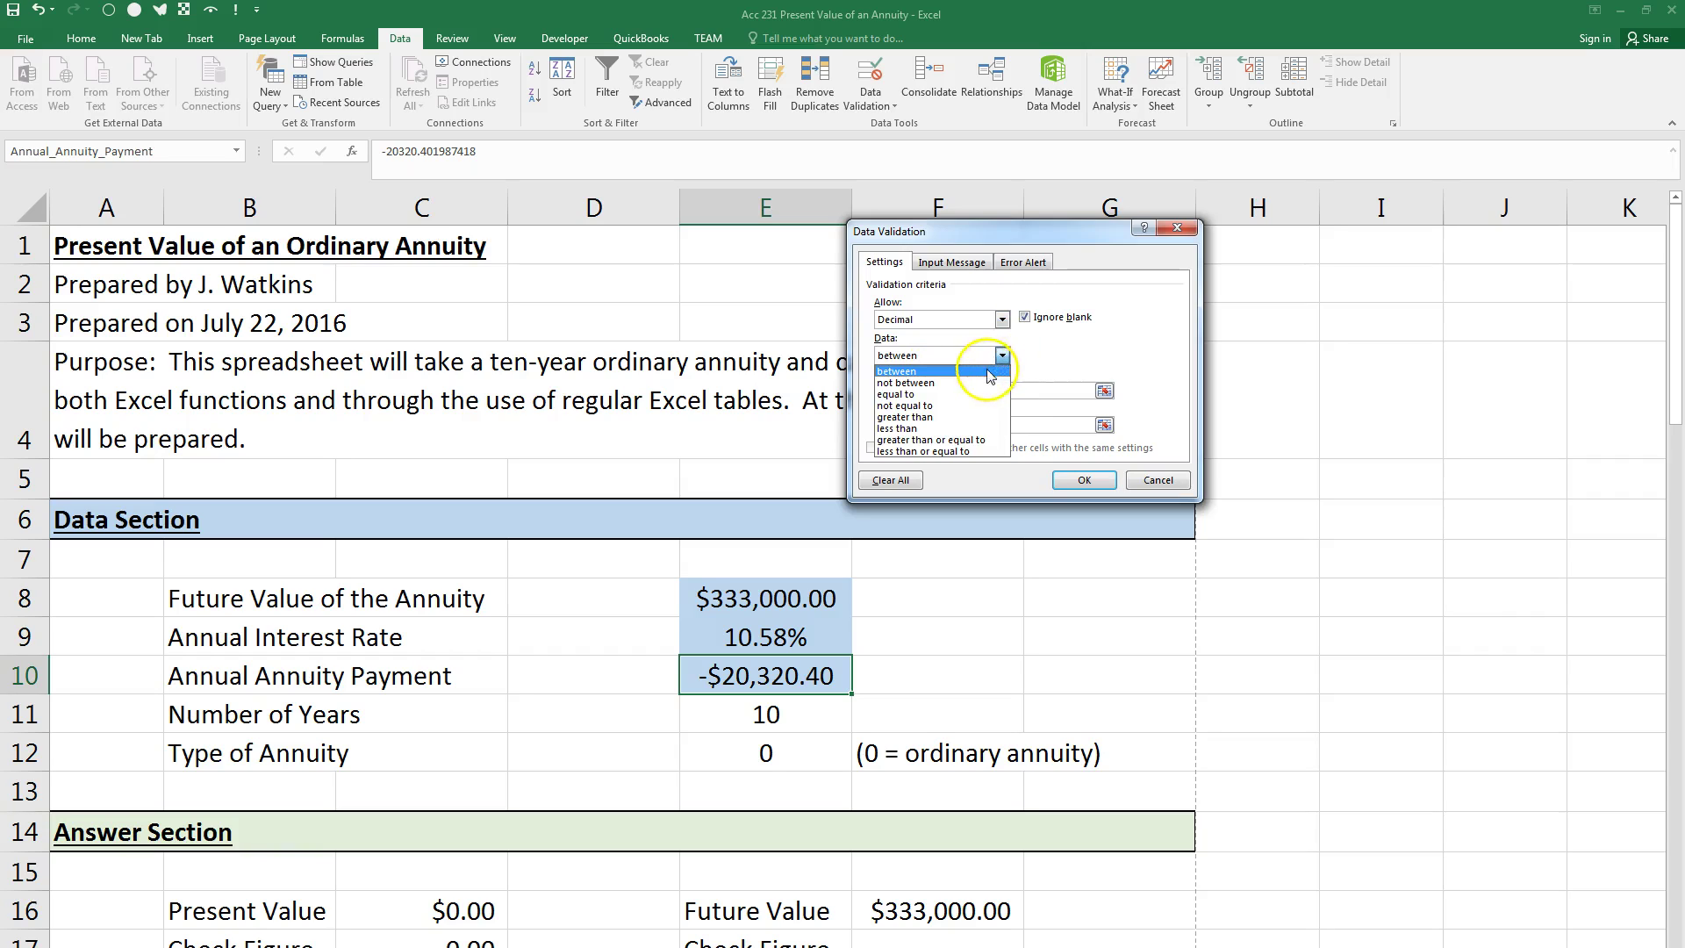
click(930, 452)
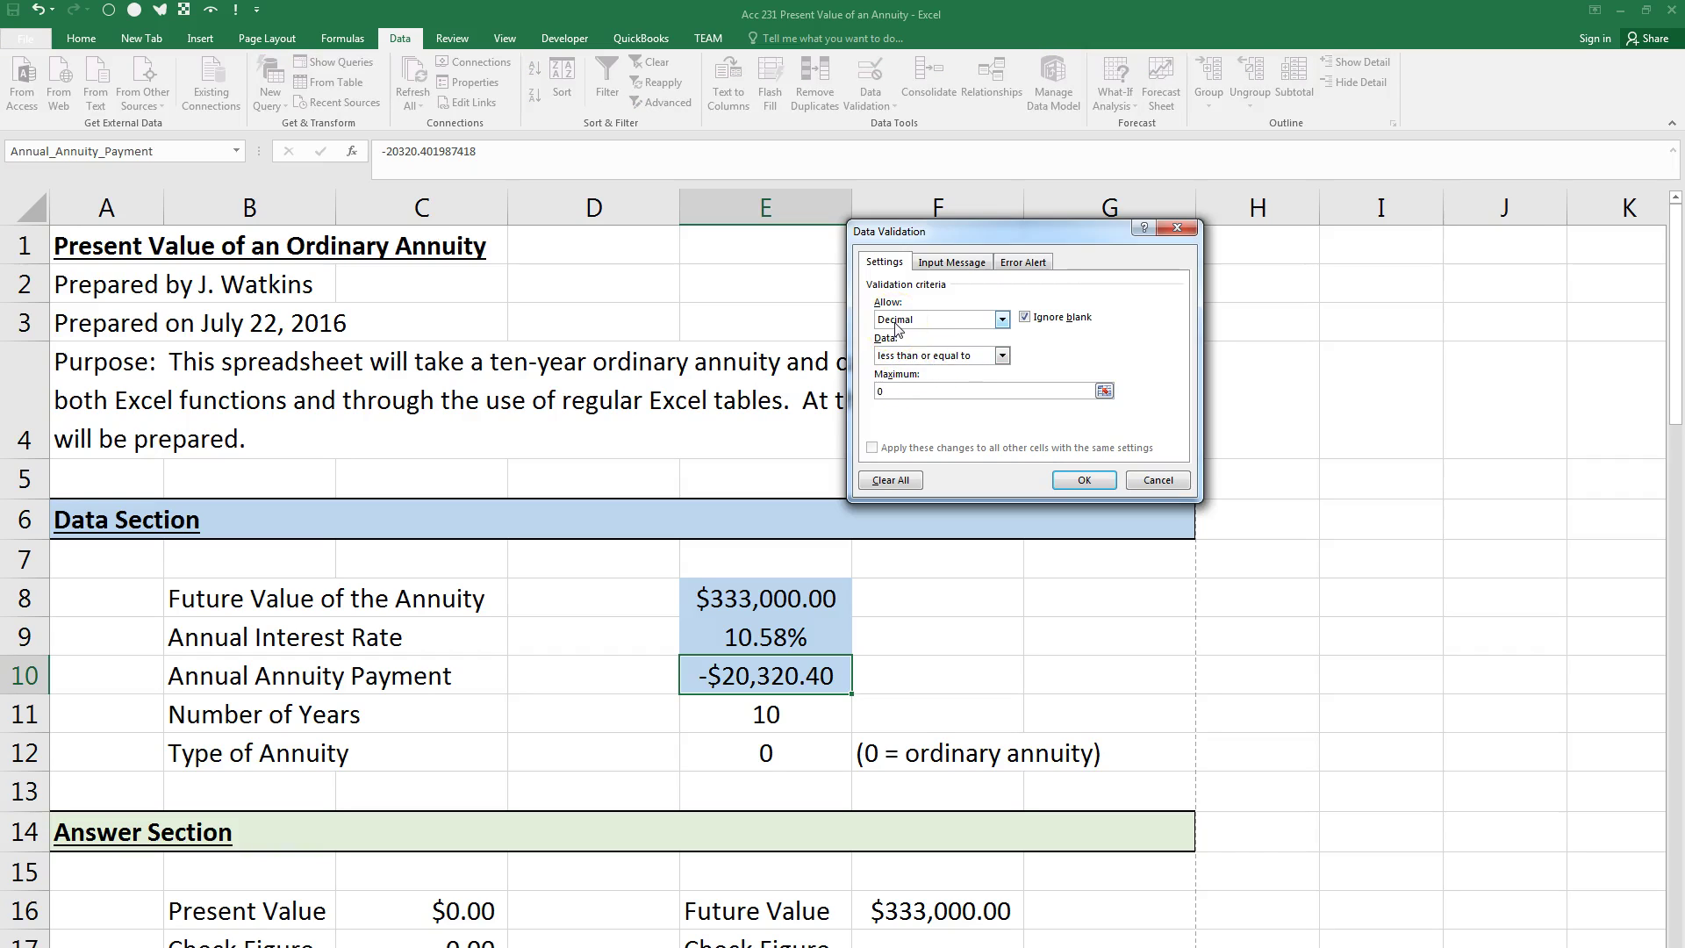
Step: Add an input message titled "Annual Annuity Payment" reading "The annual annuity payment must be a negative number in order for this spreadsheet to return accurate information."
click(937, 266)
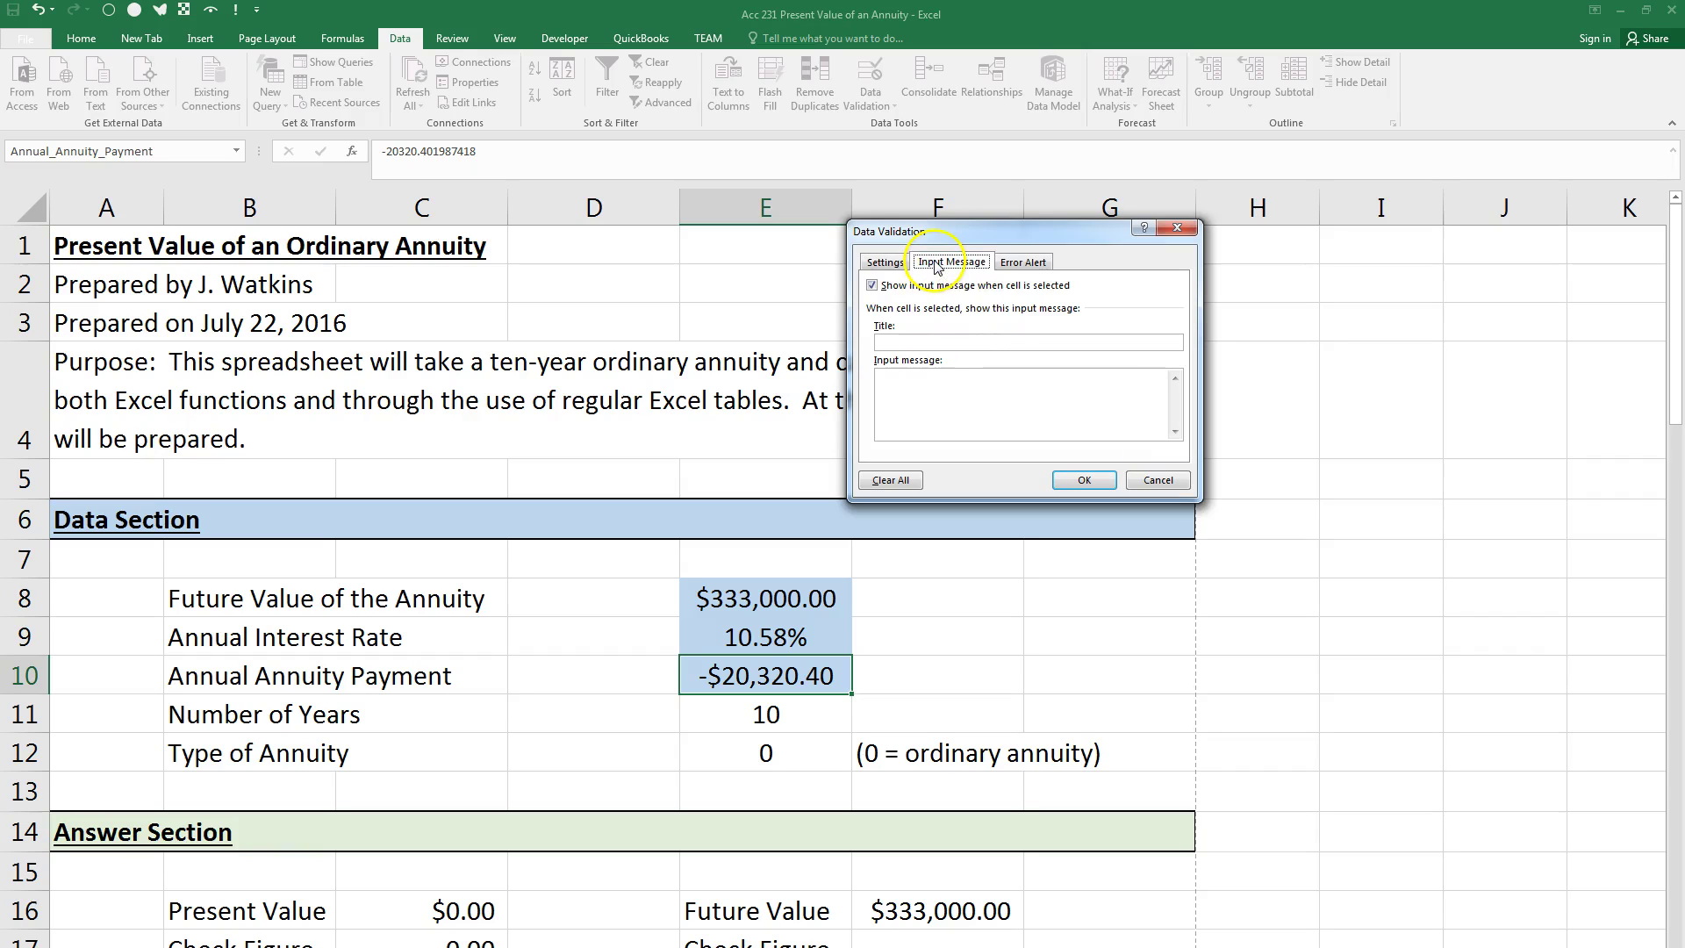
click(950, 342)
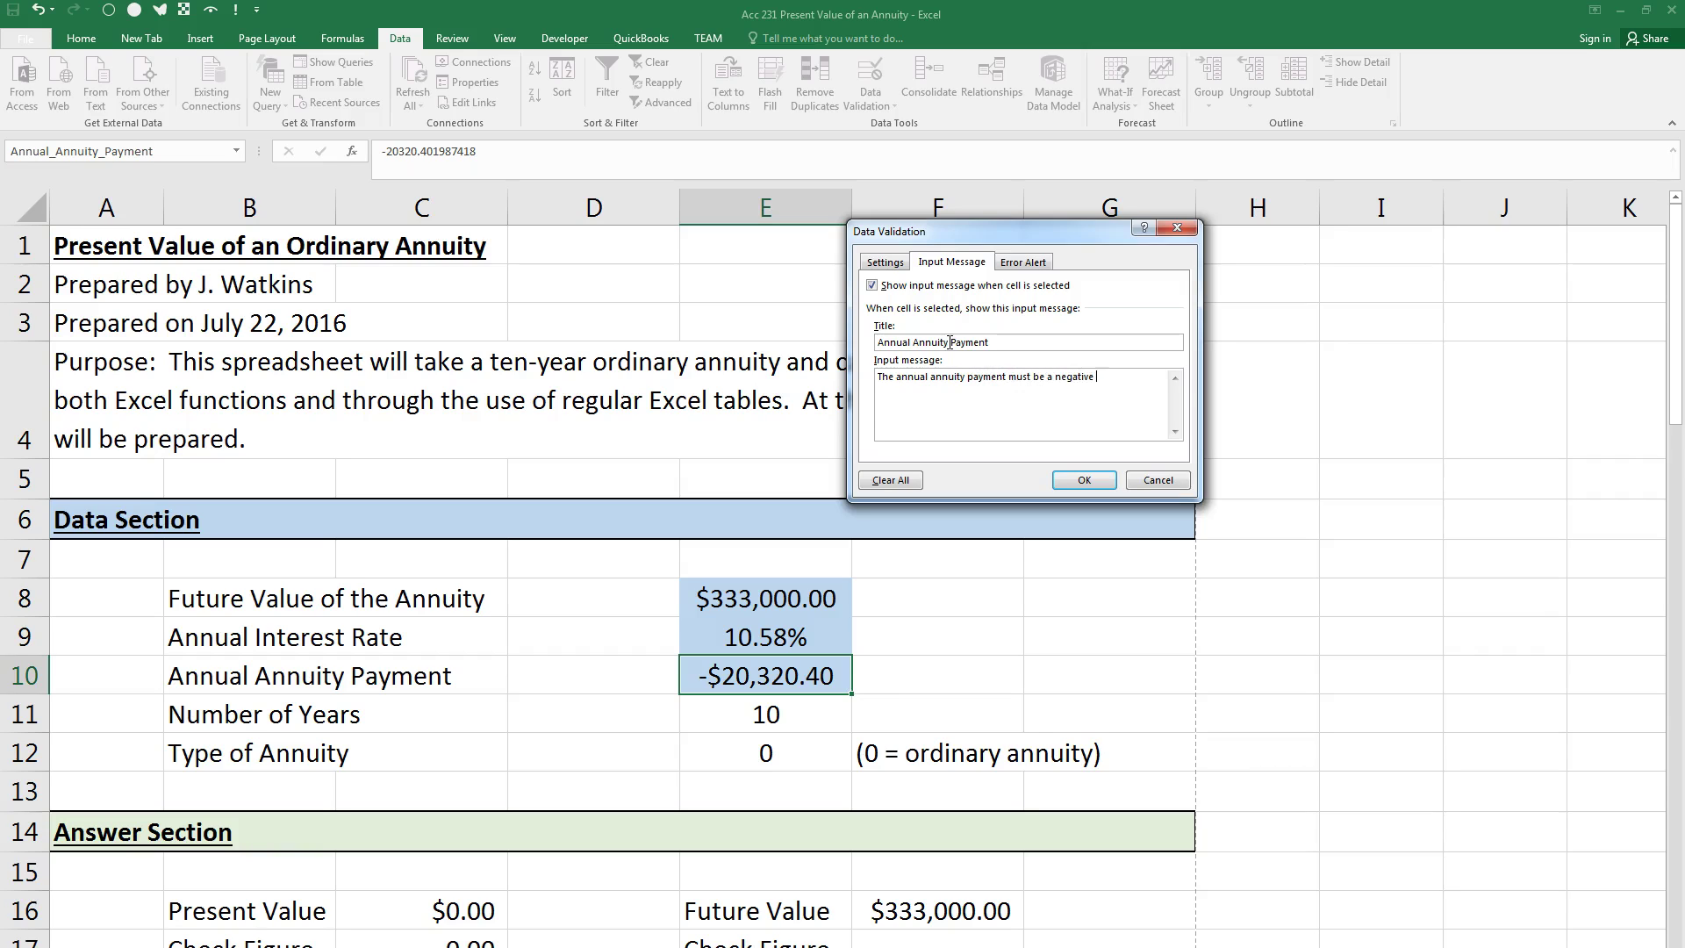
text(der for this spreadsheet to return accurate information.)
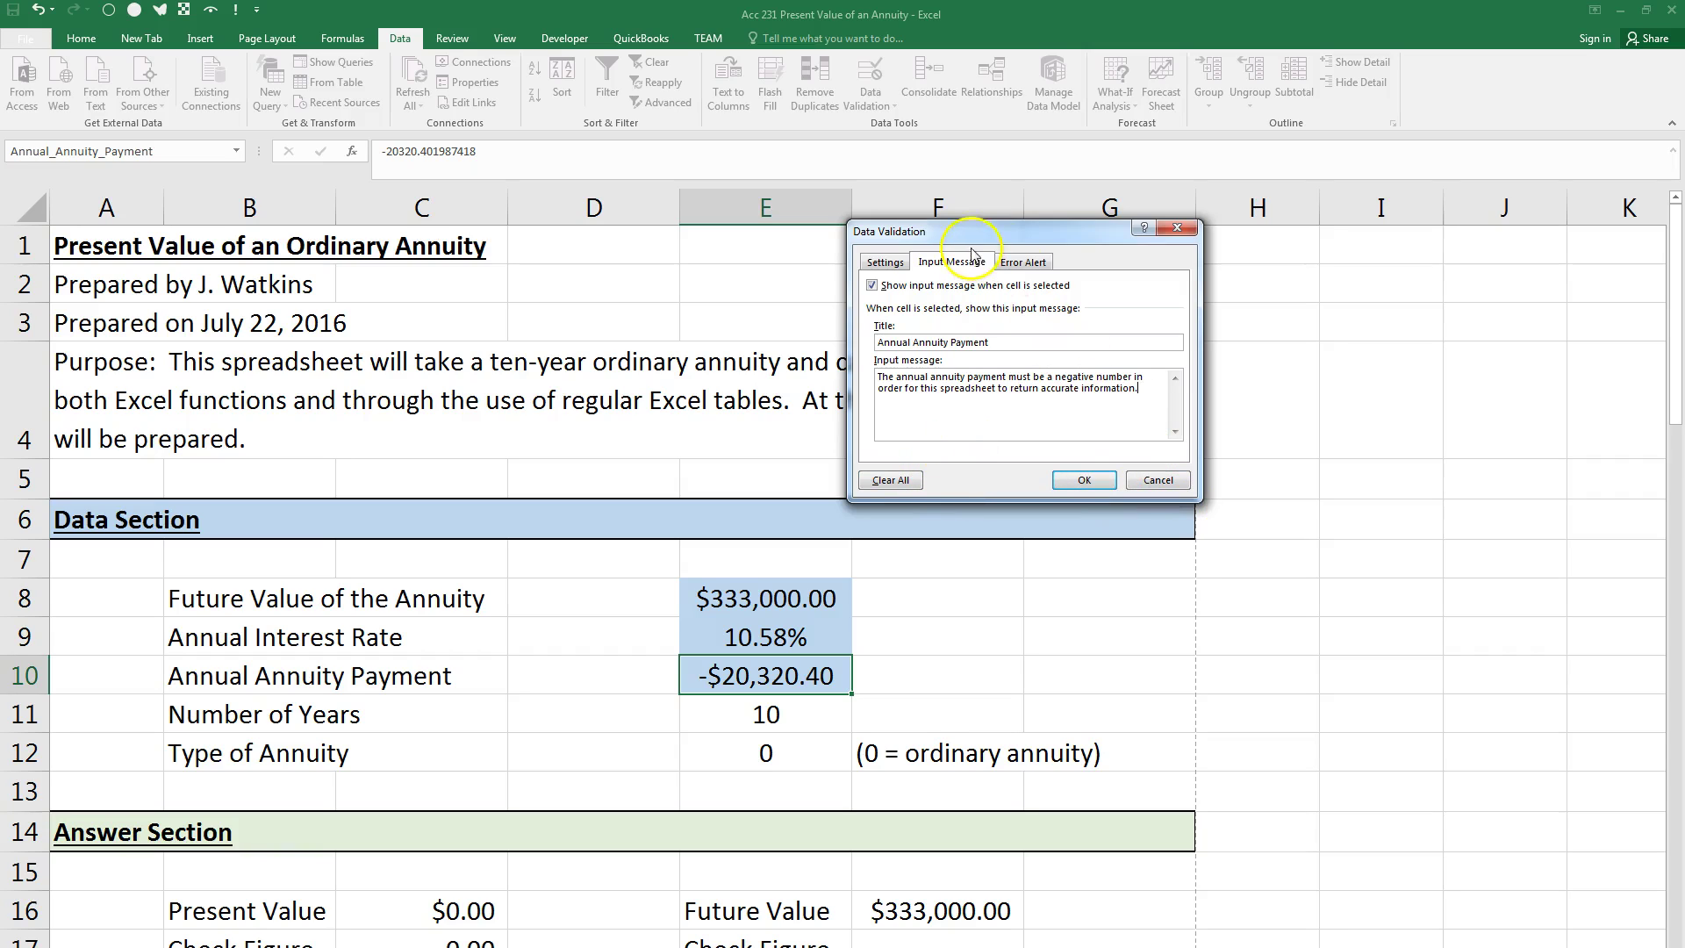
Step: Add a Stop-style error alert for E10 titled "Invalid Data" reading "This number MUST be a negative number in order for the spreadsheet to work."
click(1027, 268)
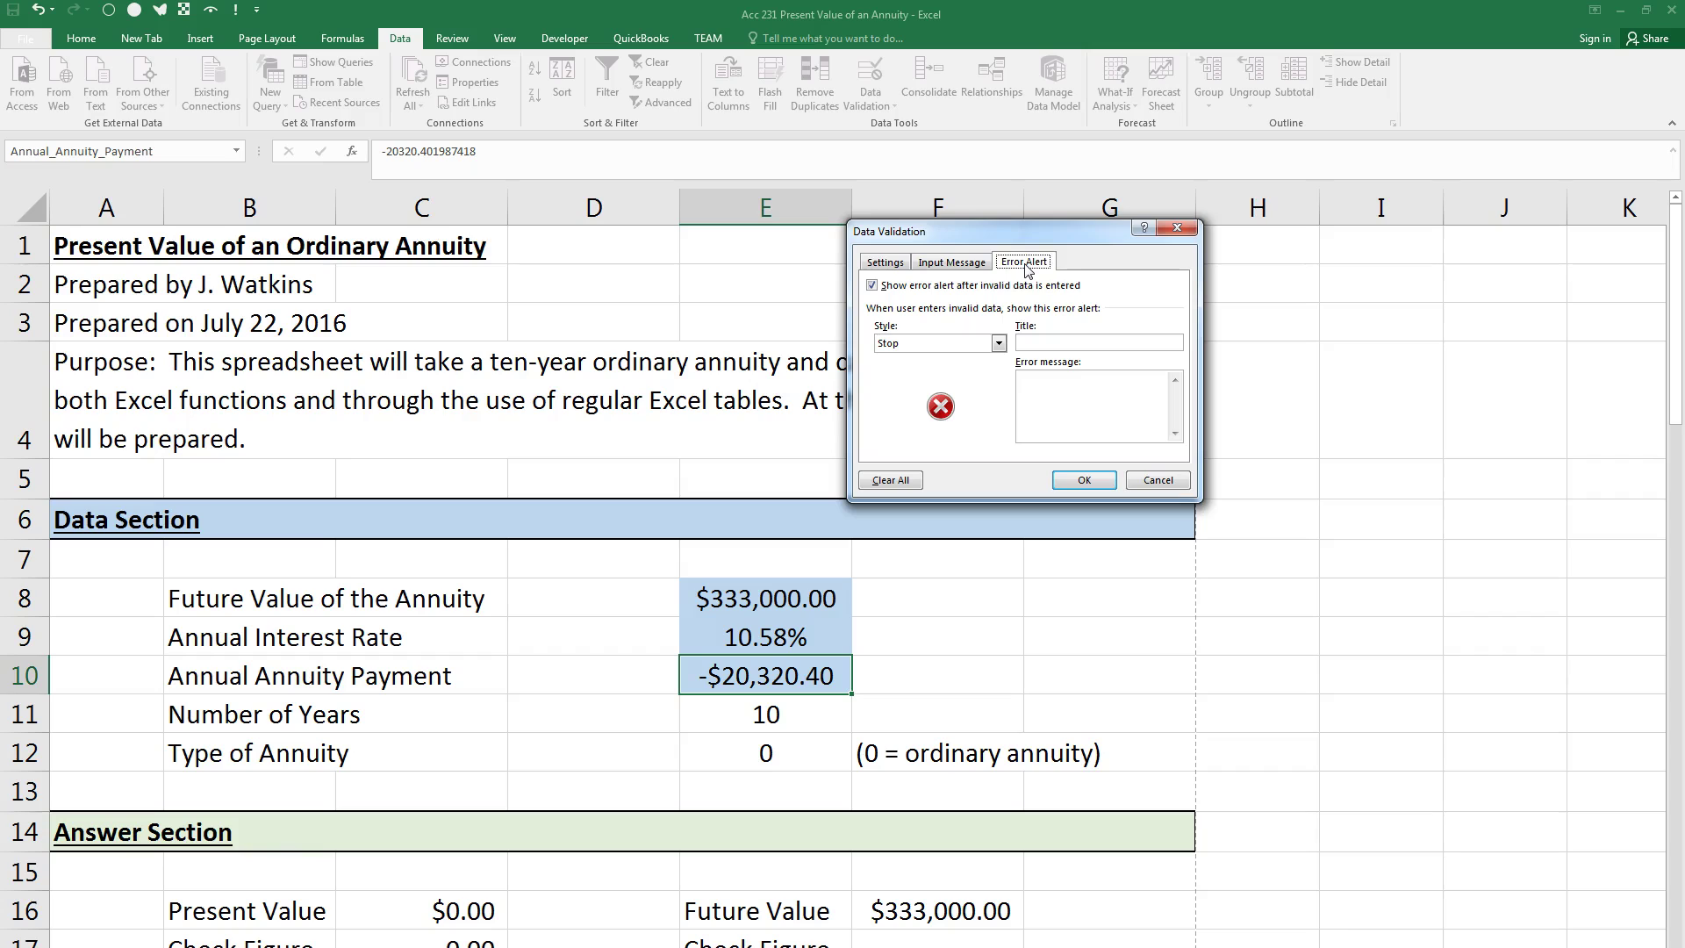
click(999, 345)
click(930, 382)
click(999, 343)
click(971, 371)
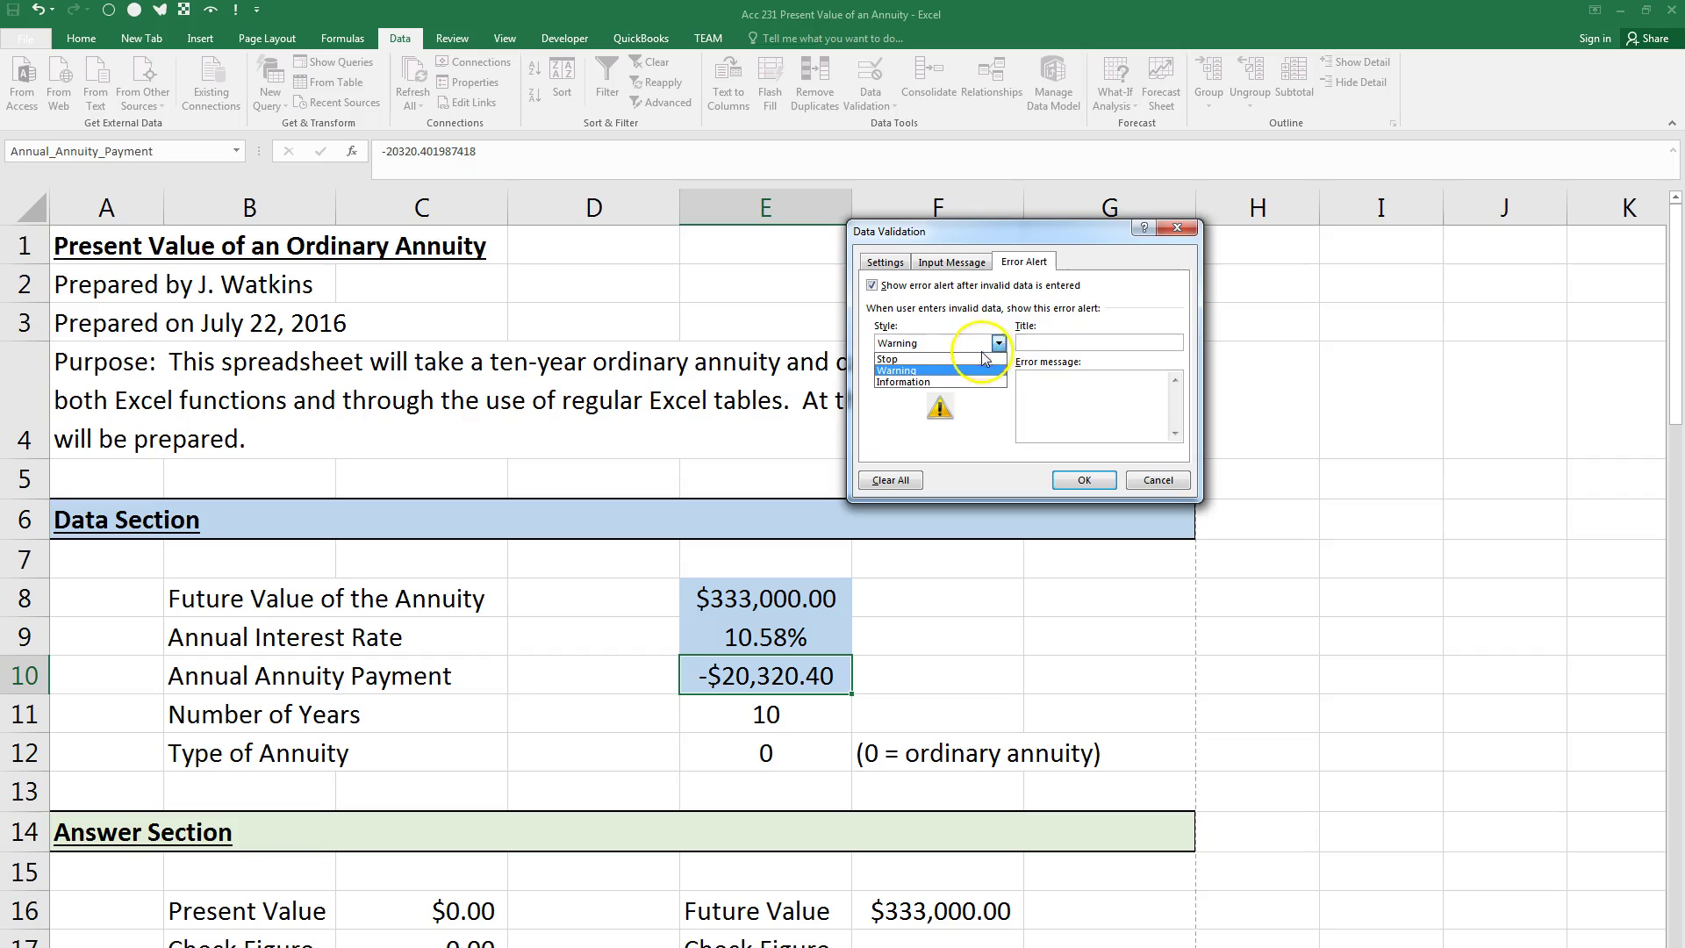
click(981, 359)
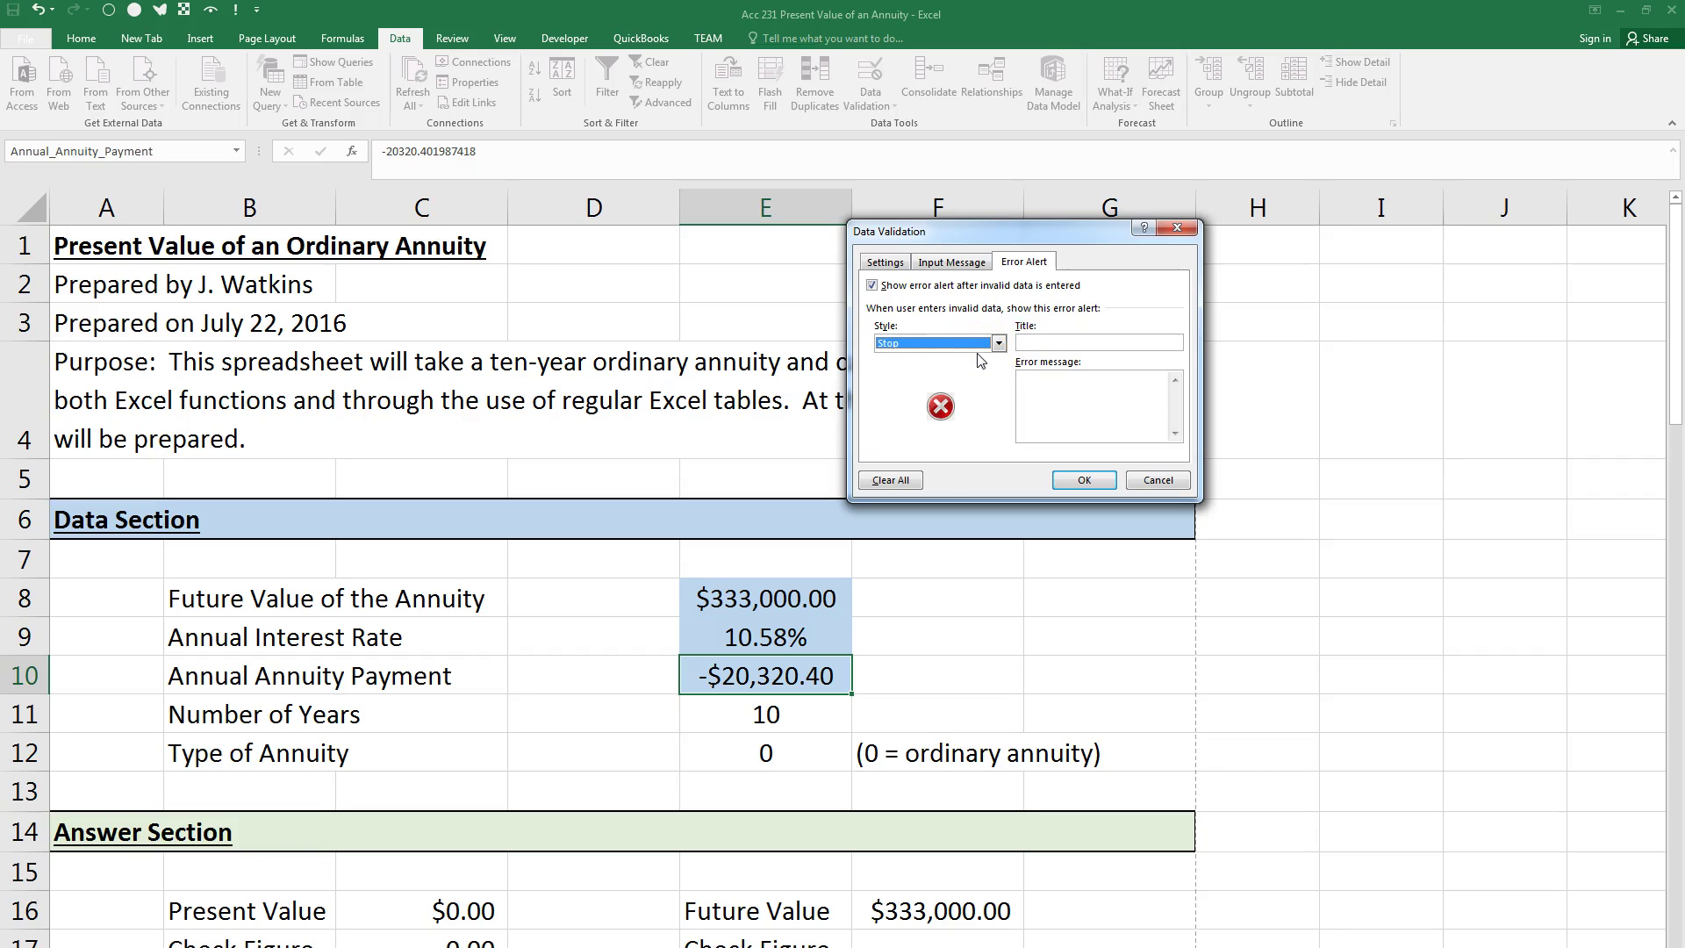
click(1037, 342)
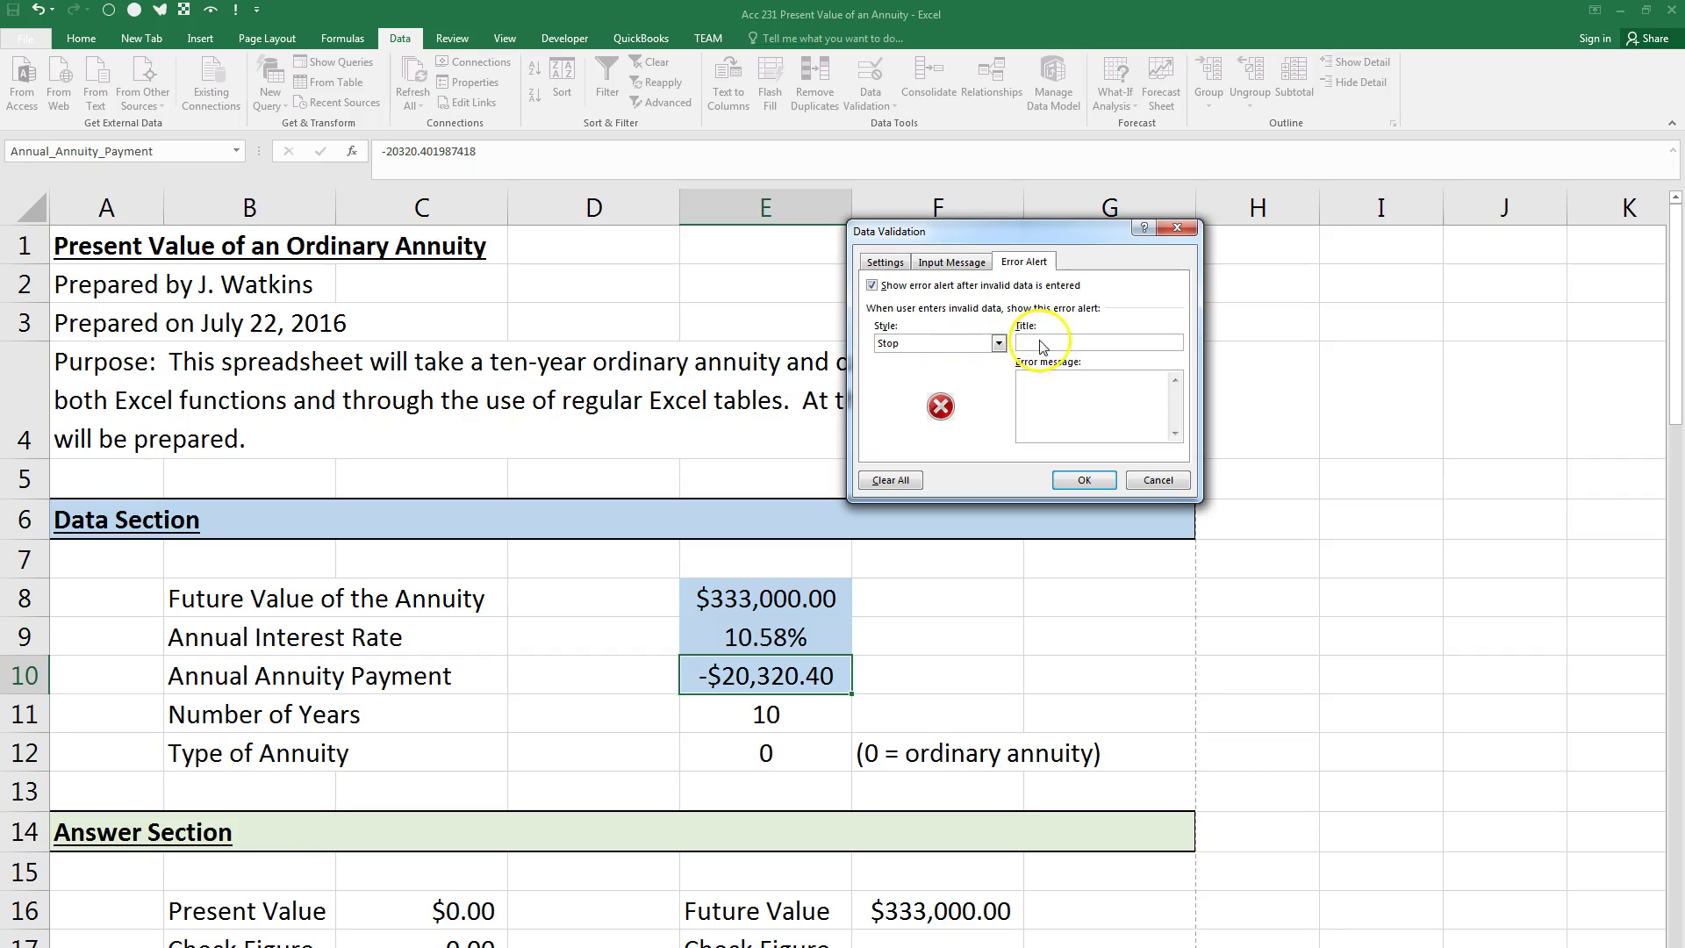
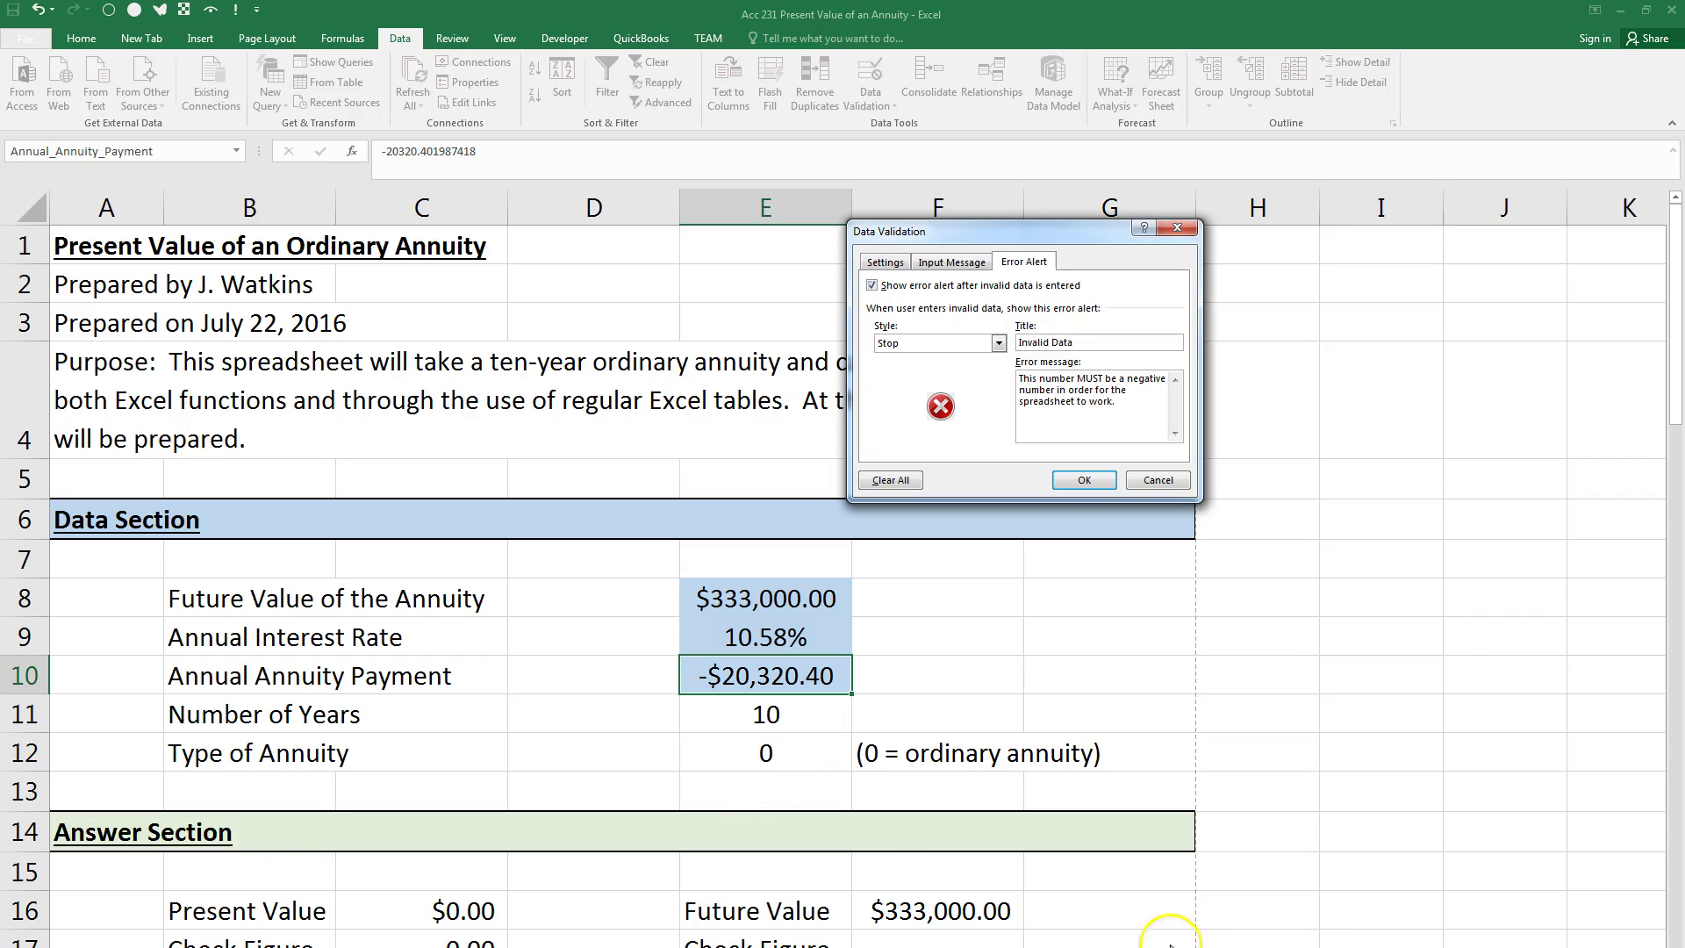
click(952, 261)
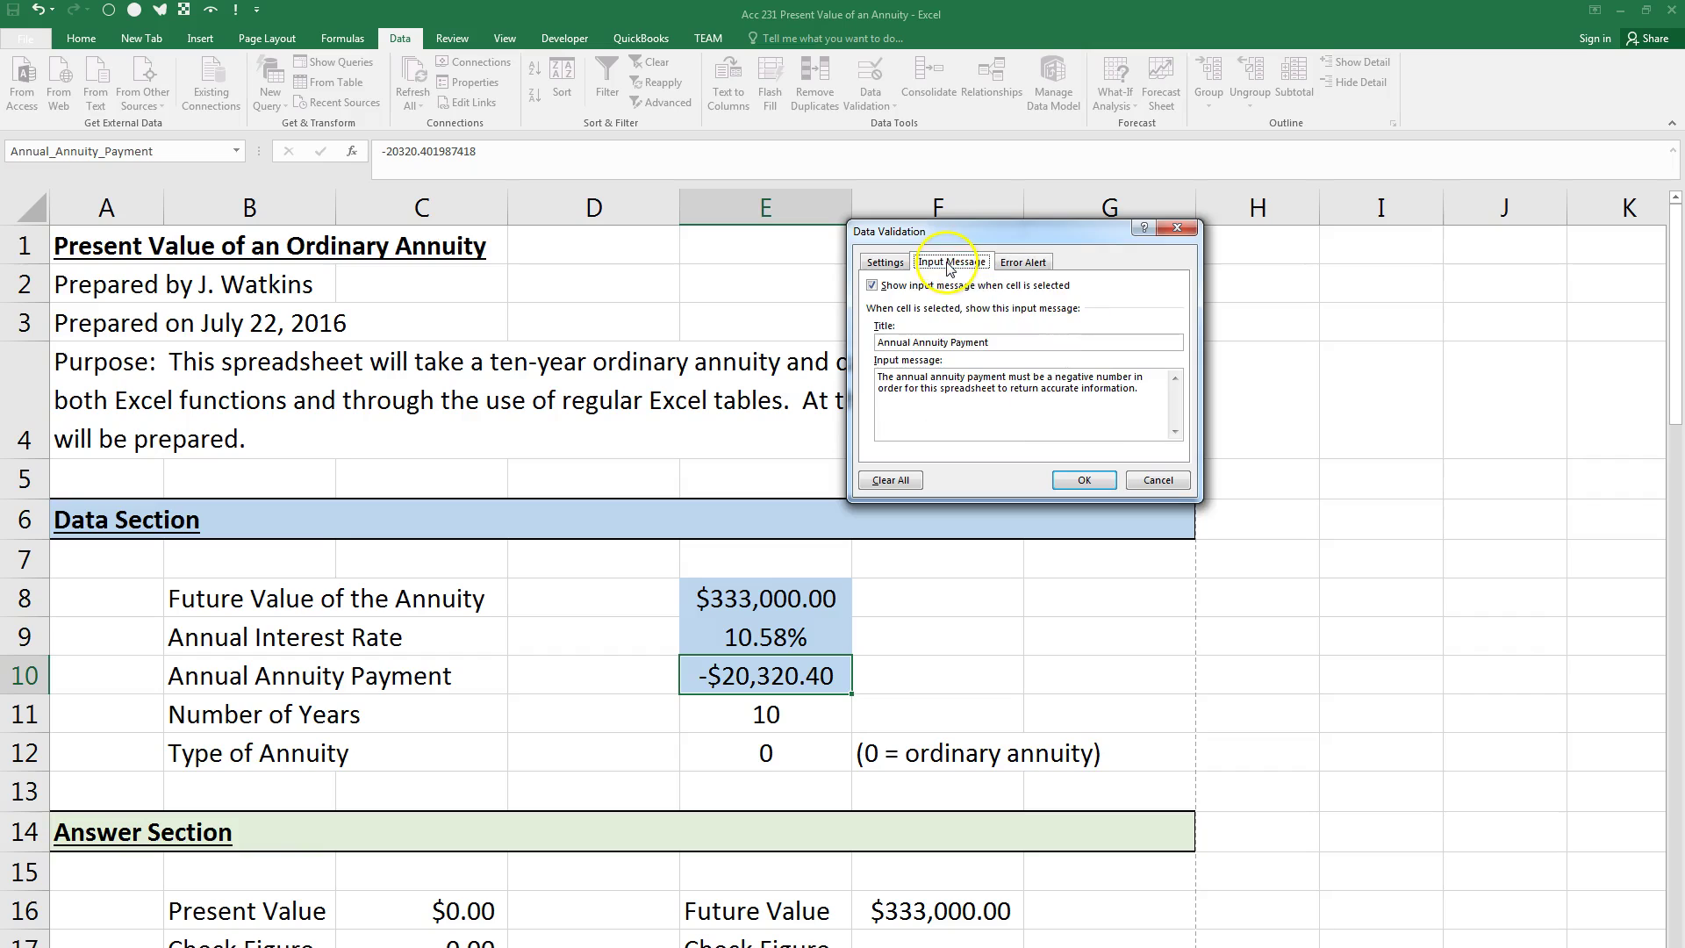
click(1036, 263)
key(Return)
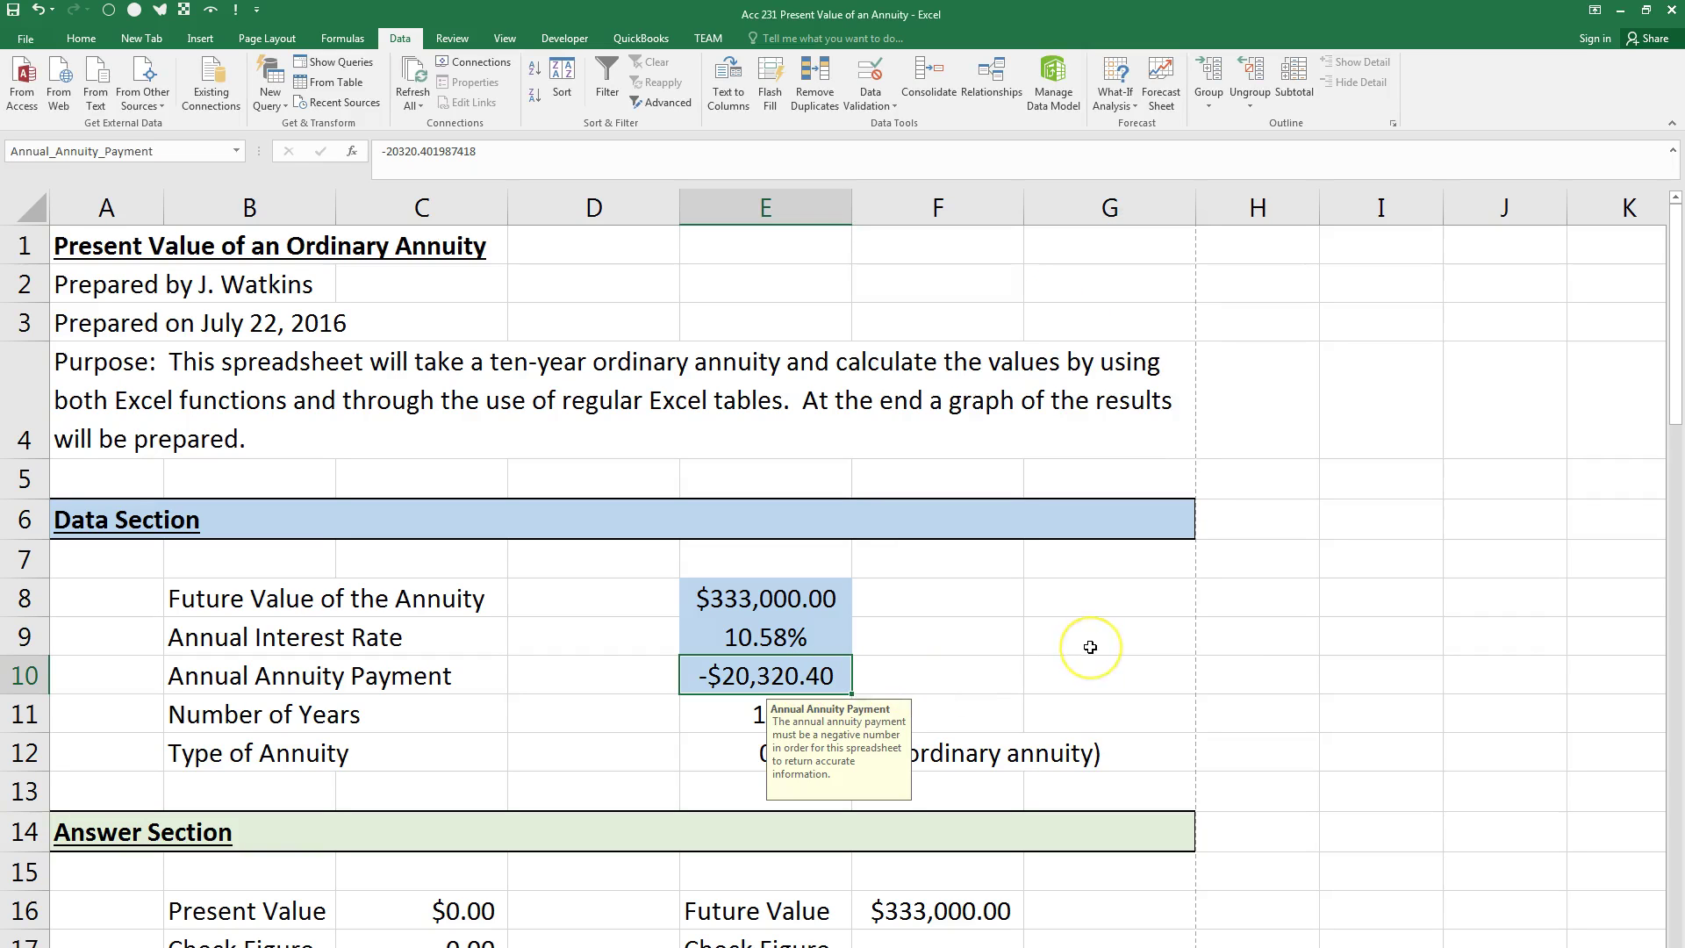
Step: Try to enter 1 as the annual annuity payment in E10 to test the validation, and cancel the entry
click(1092, 616)
text(1)
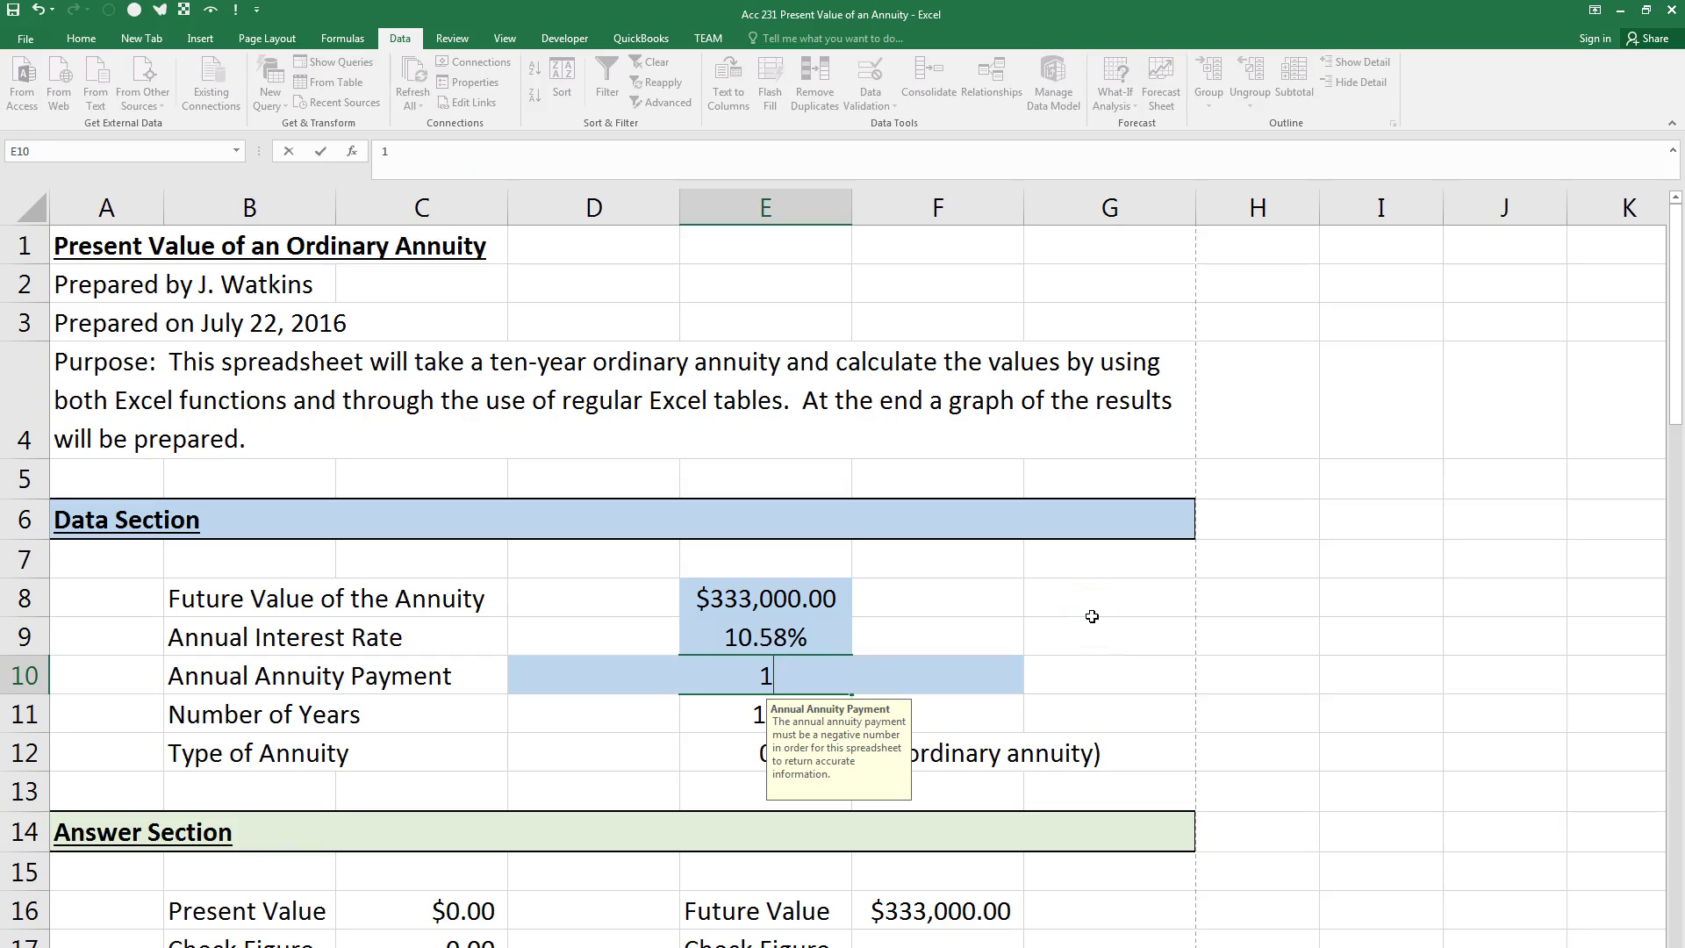
key(Return)
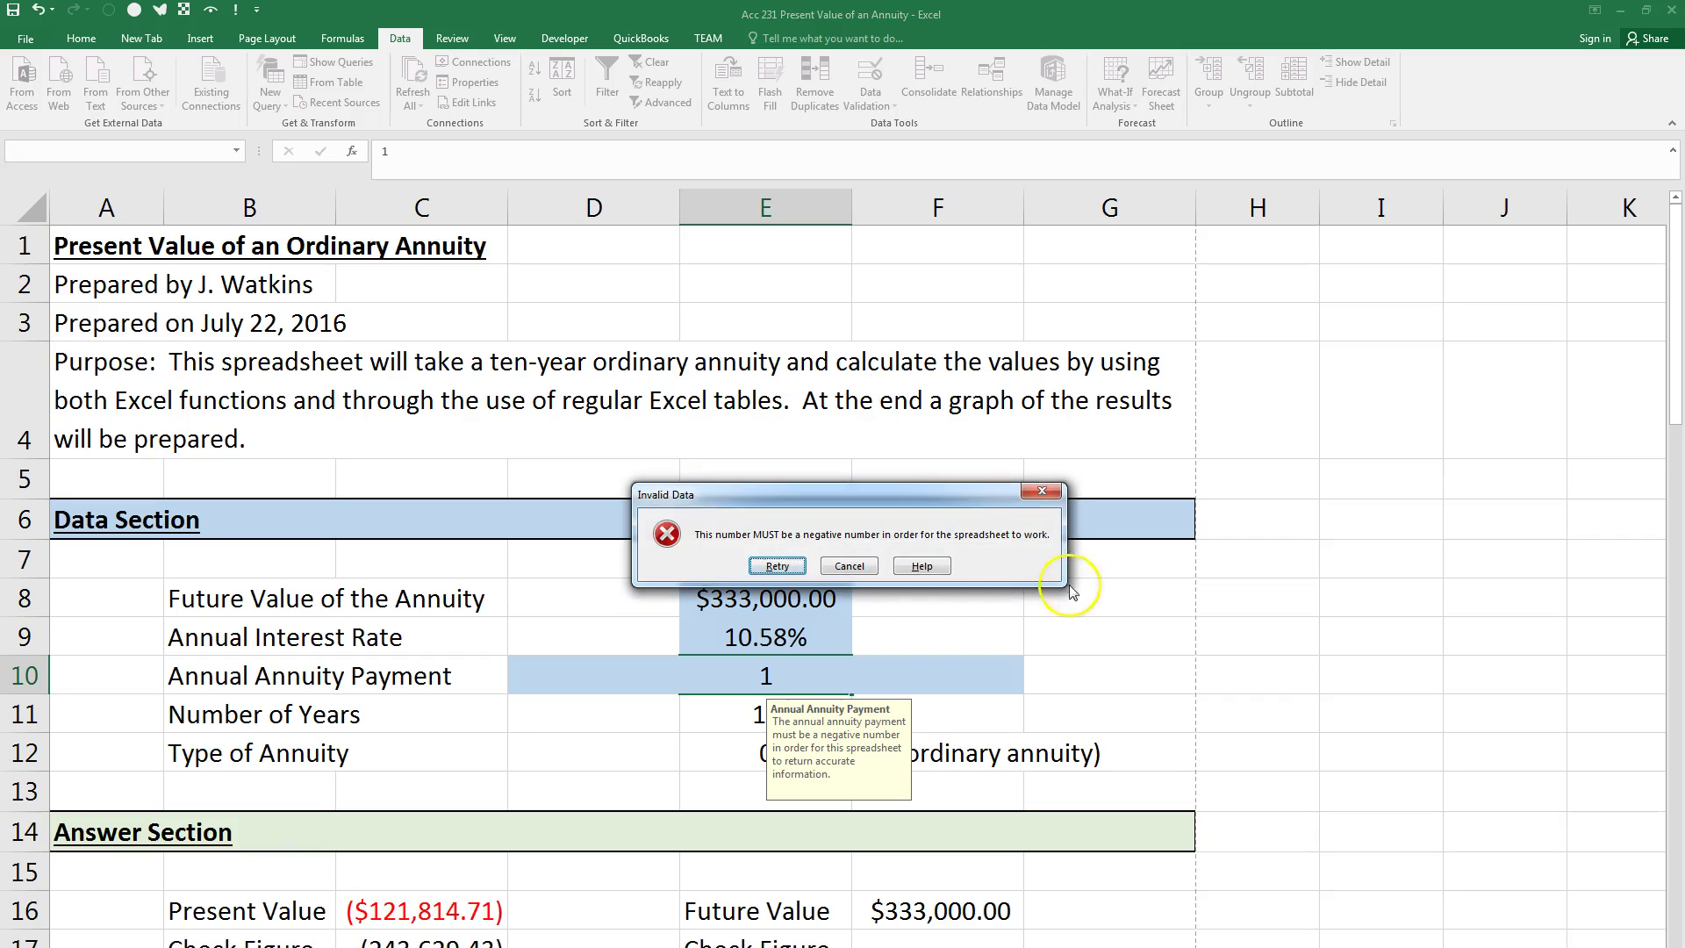
click(846, 567)
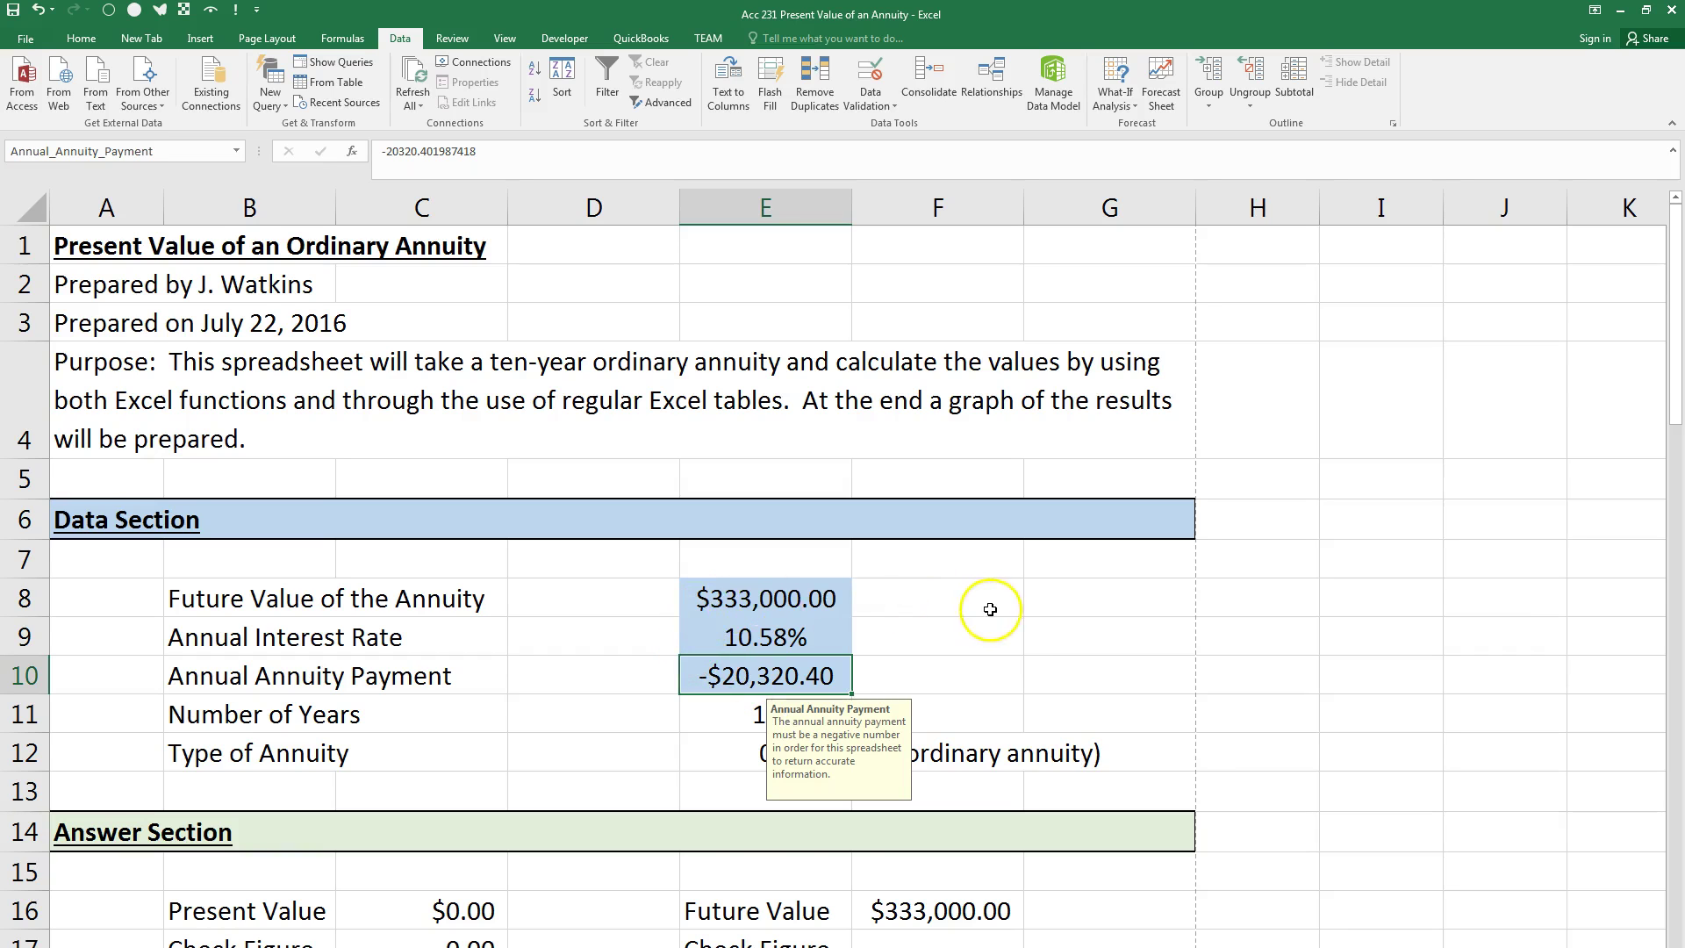
Step: Reset the data cells B22:G32 of the Present Value Table to the Normal cell style
scroll(986, 603, down, 5)
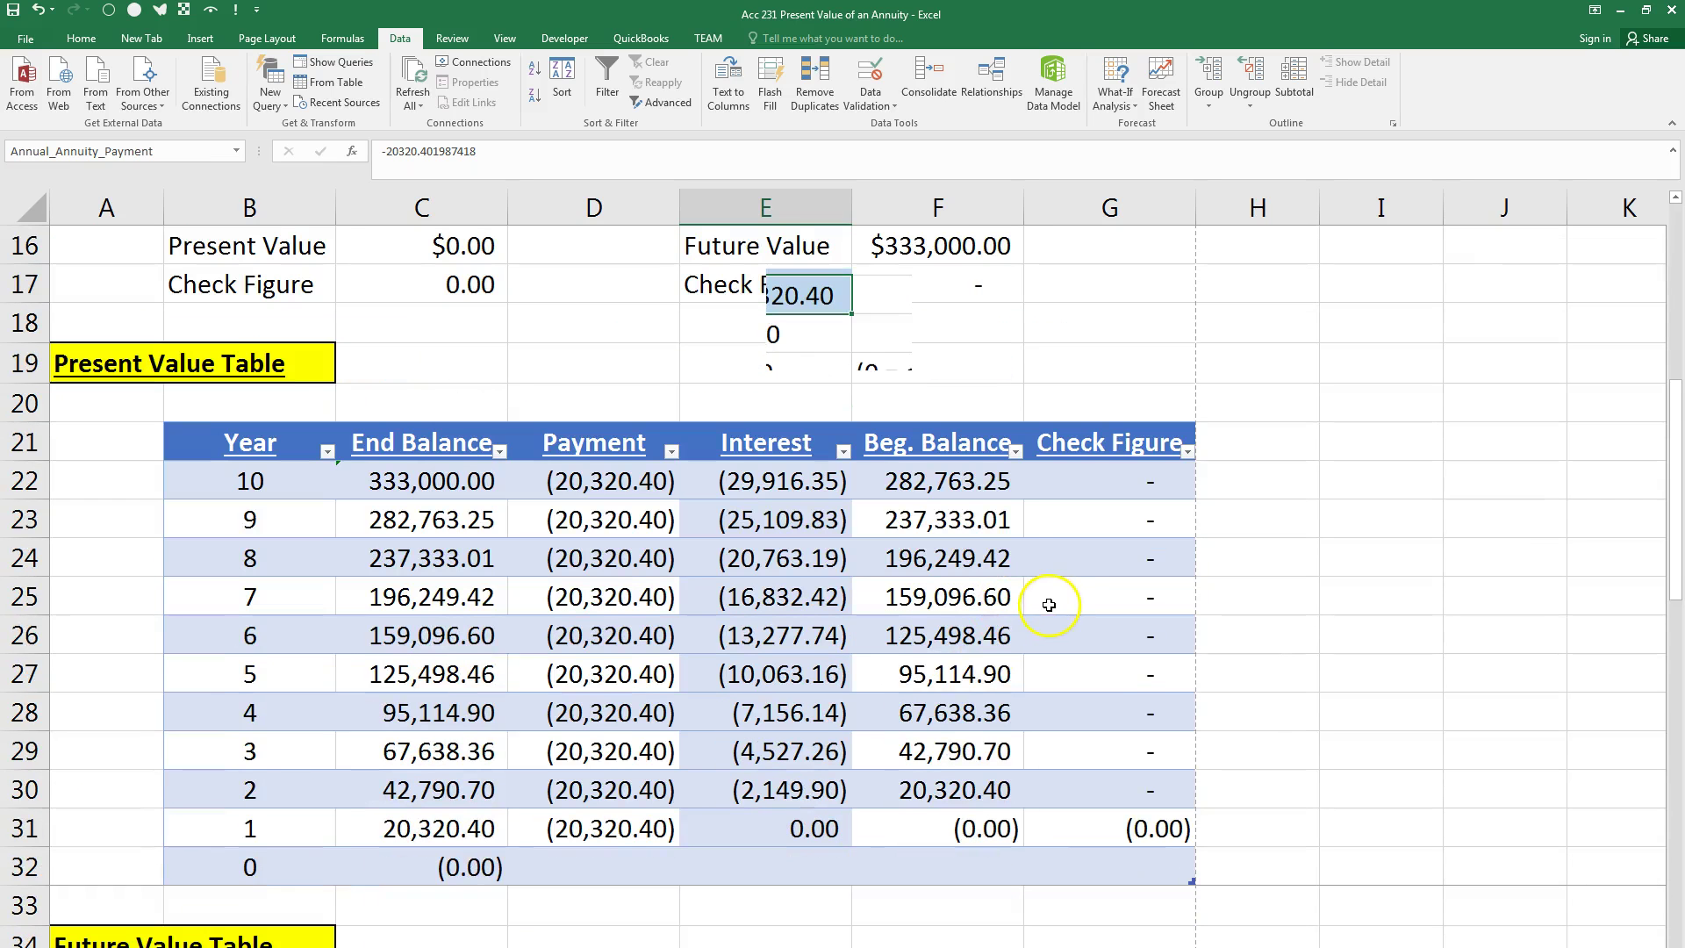
scroll(1049, 606, down, 1)
scroll(1049, 605, up, 1)
click(1403, 514)
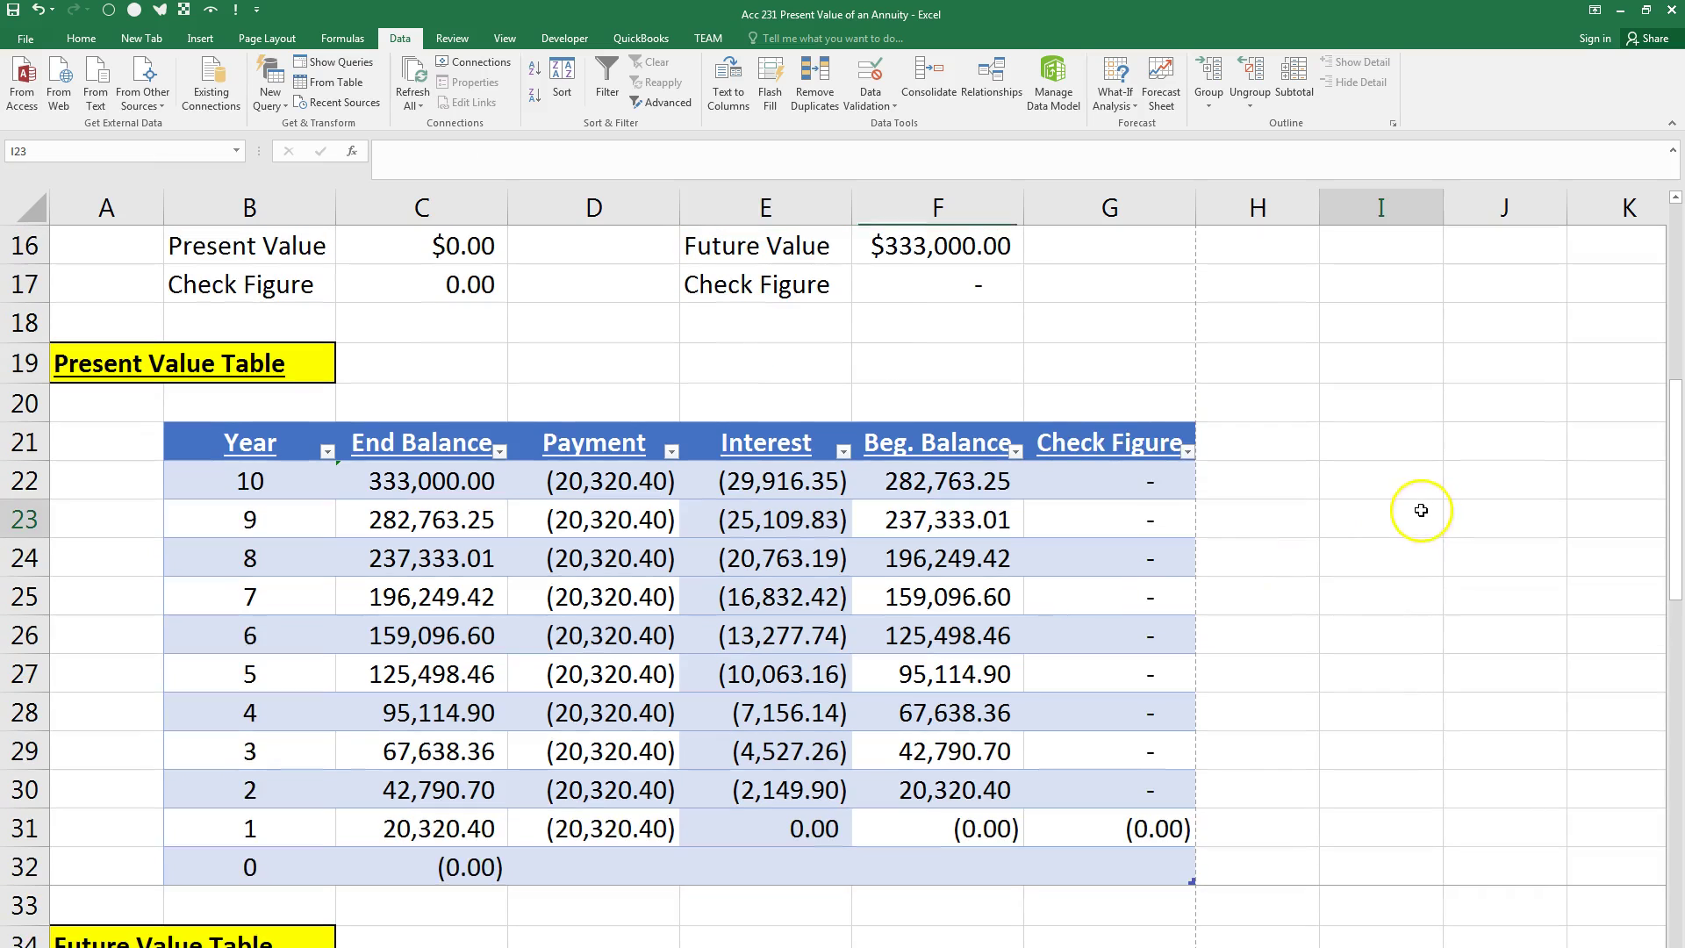
drag(251, 459, 1088, 872)
right_click(779, 539)
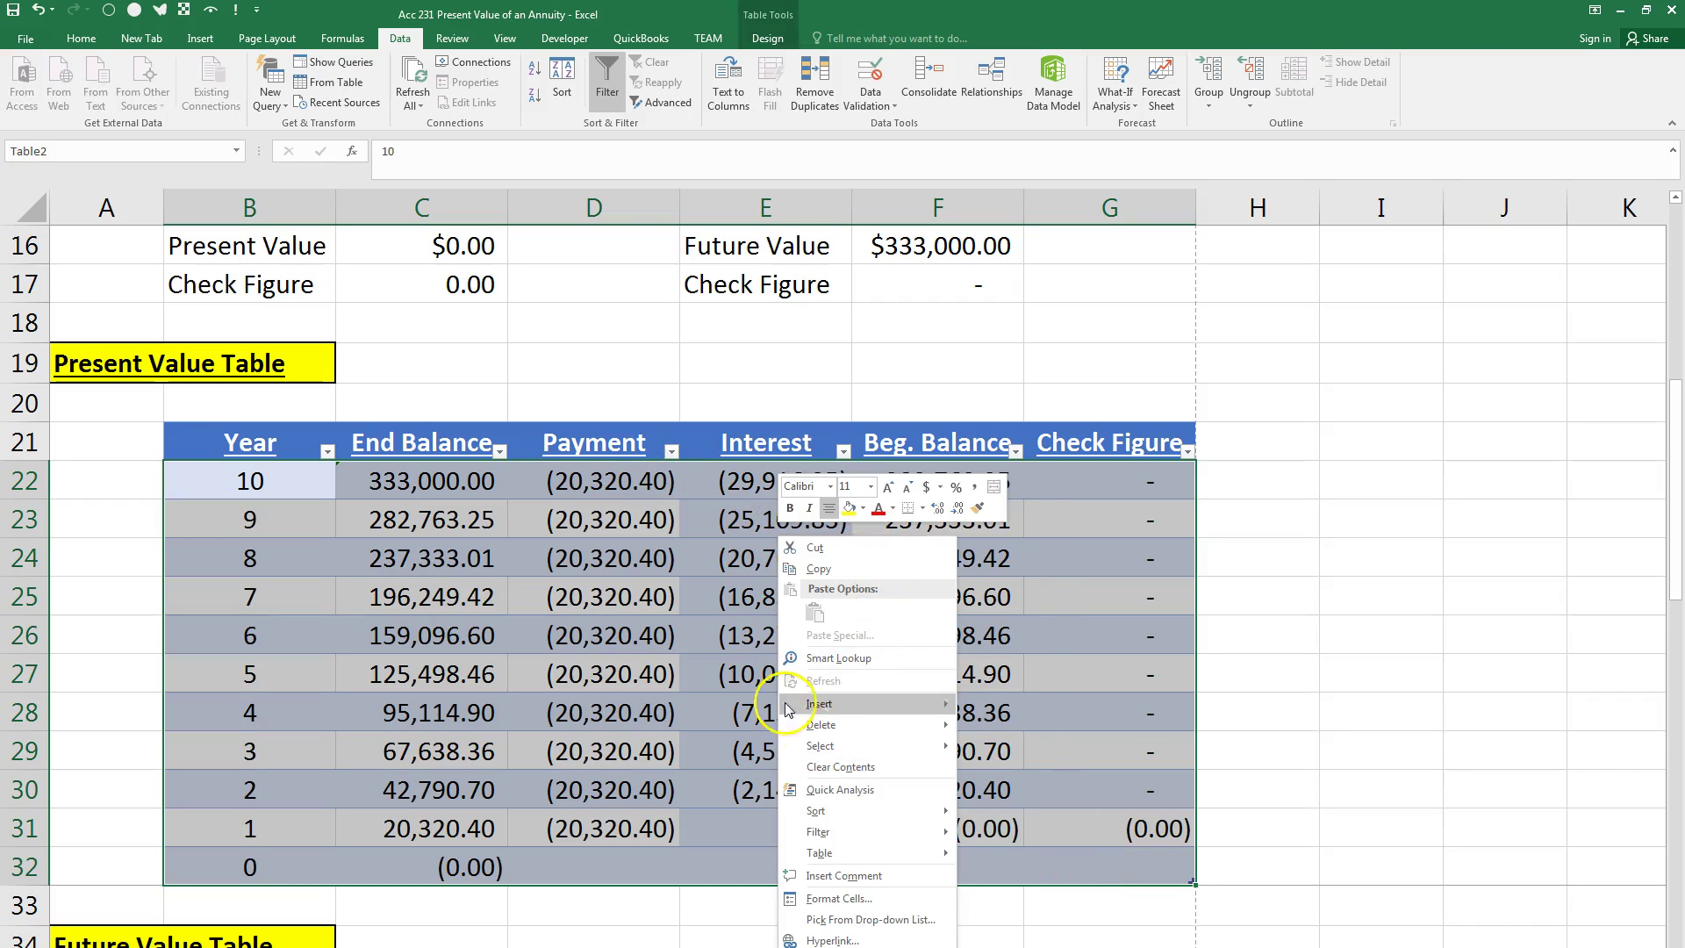
click(78, 41)
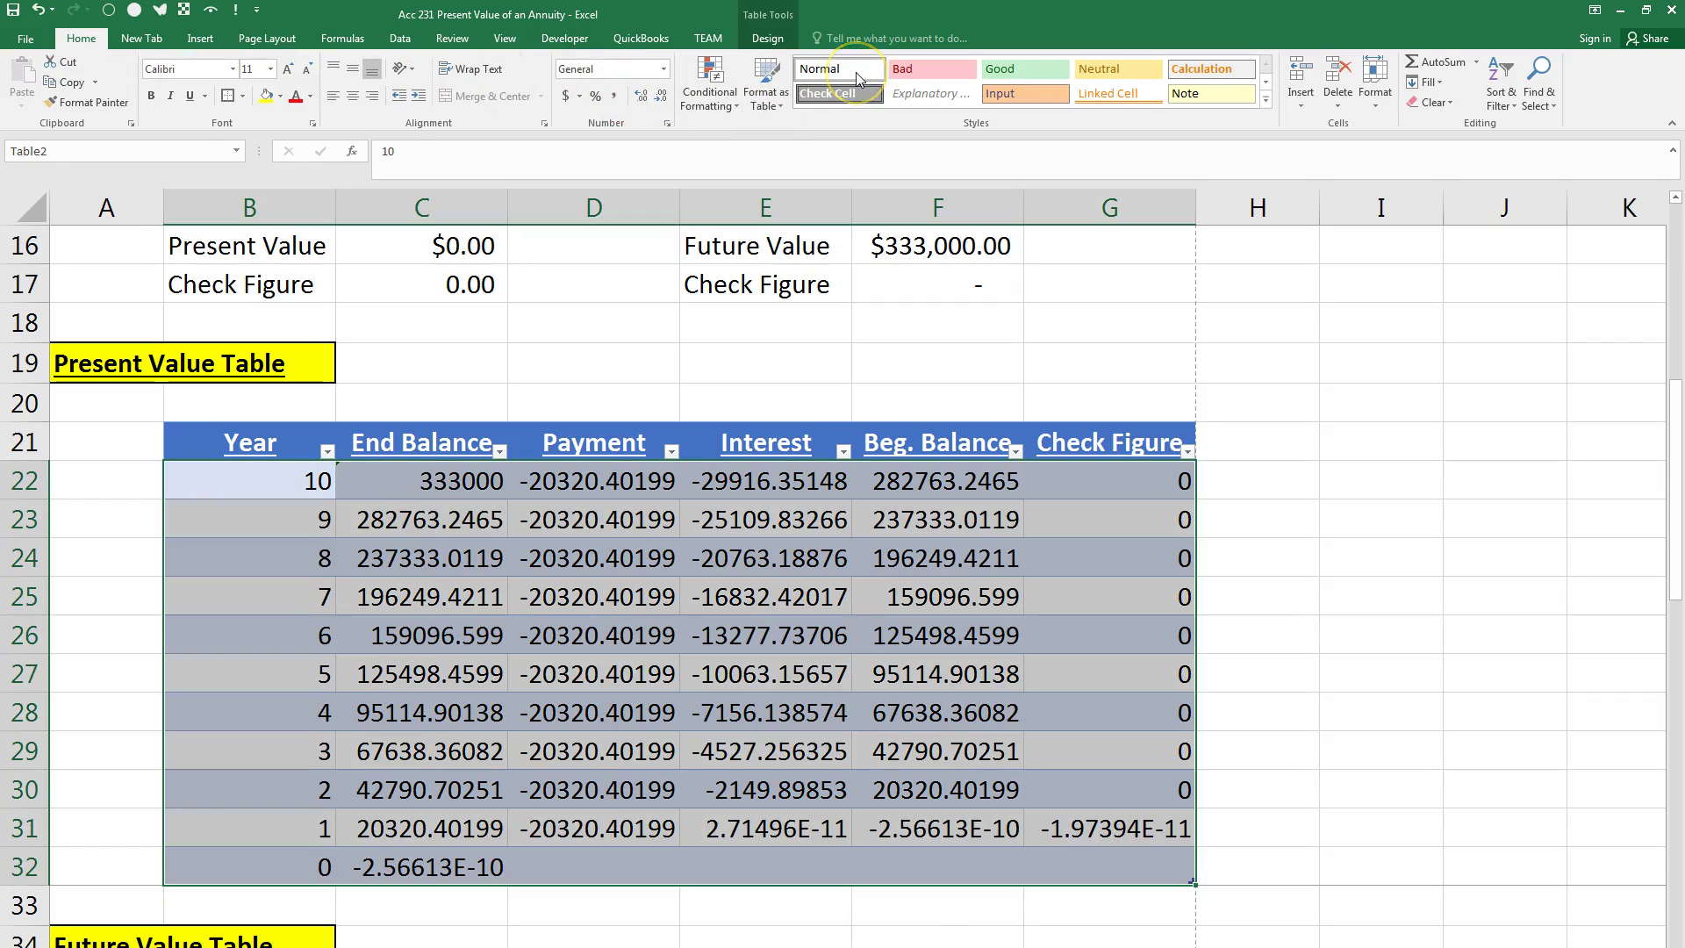
click(856, 72)
click(1380, 402)
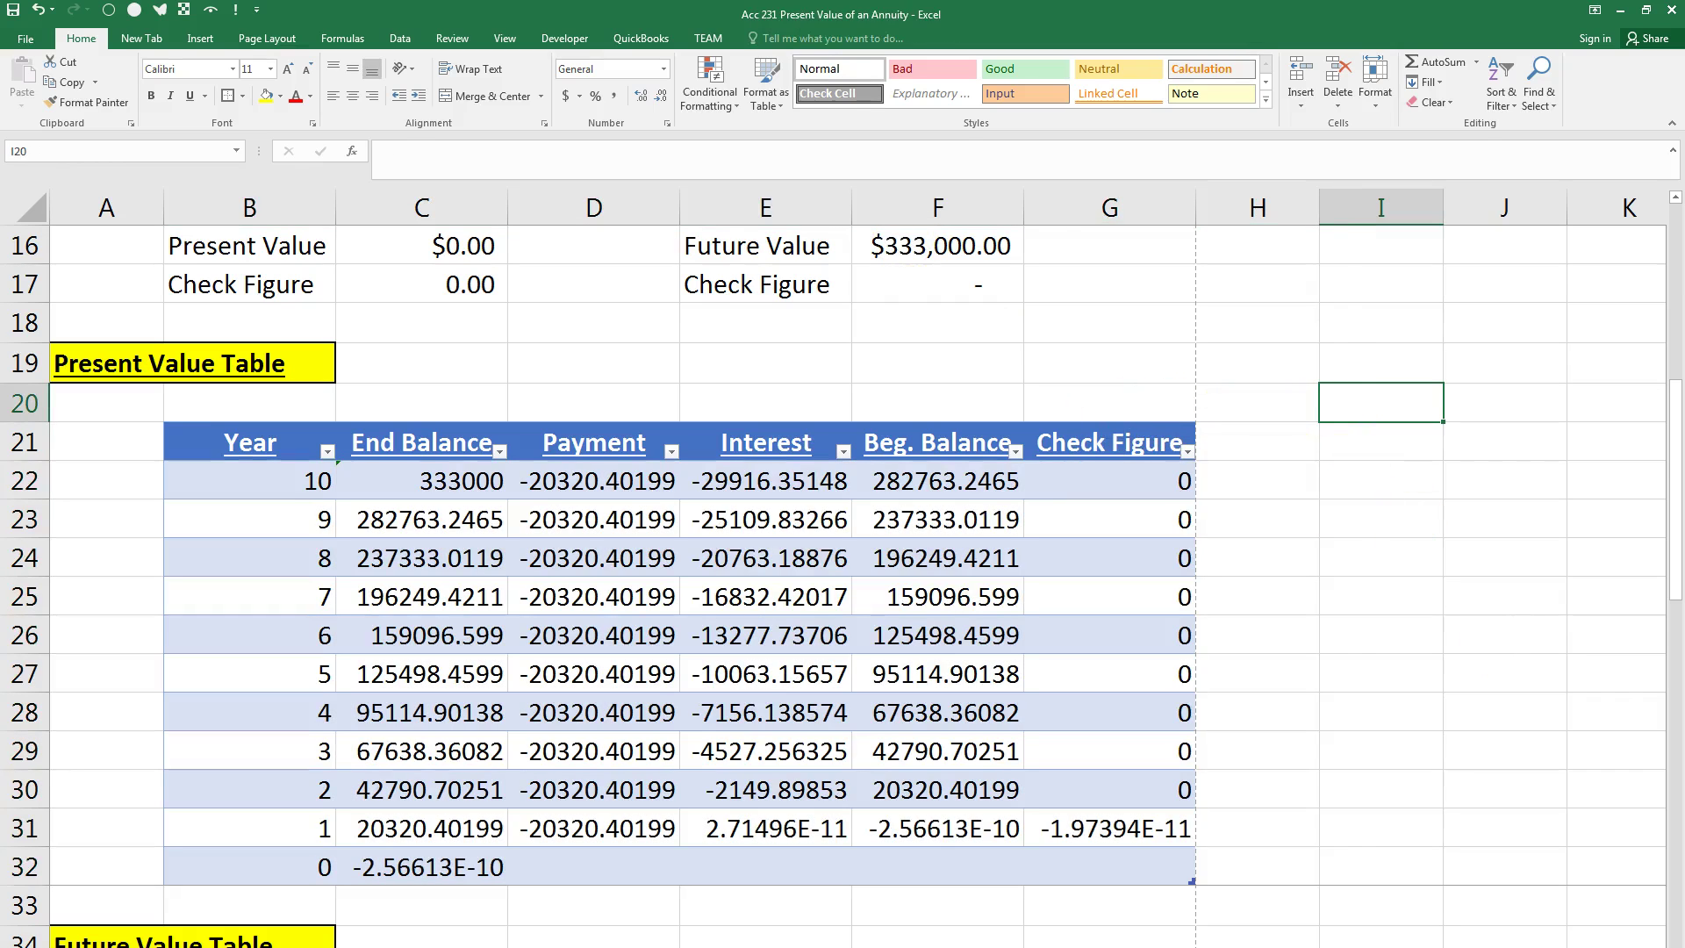
Step: Apply the comma number format to the Present Value Table's data cells and remove both decimals from the Year column
drag(255, 474, 1072, 866)
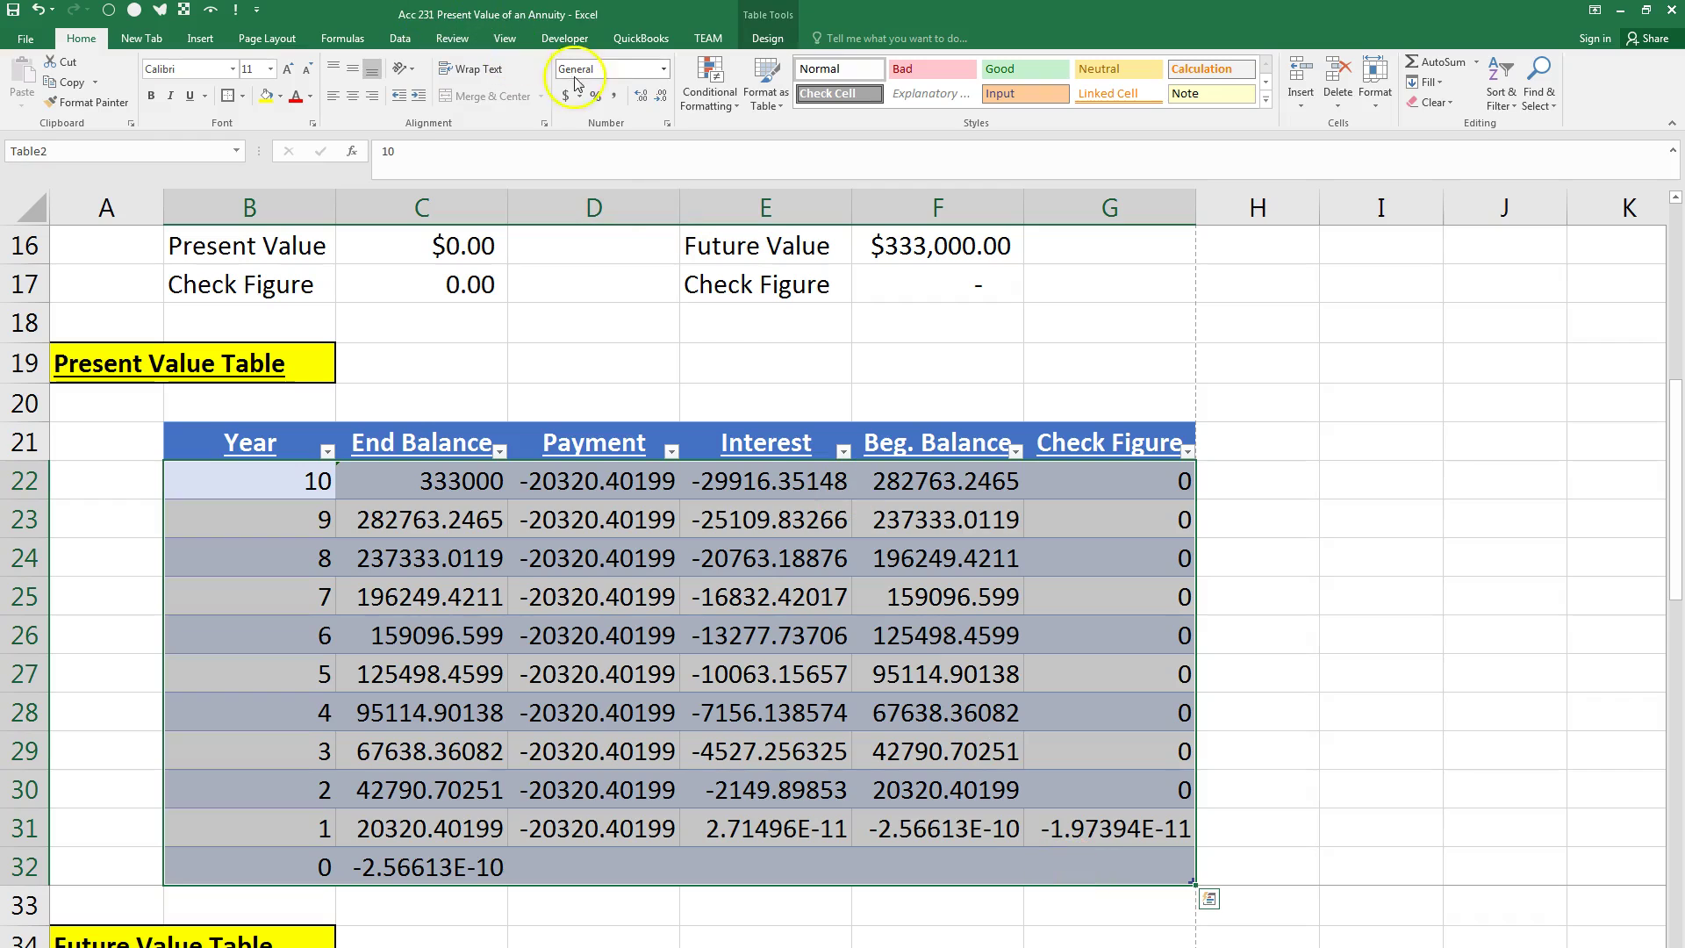
click(616, 97)
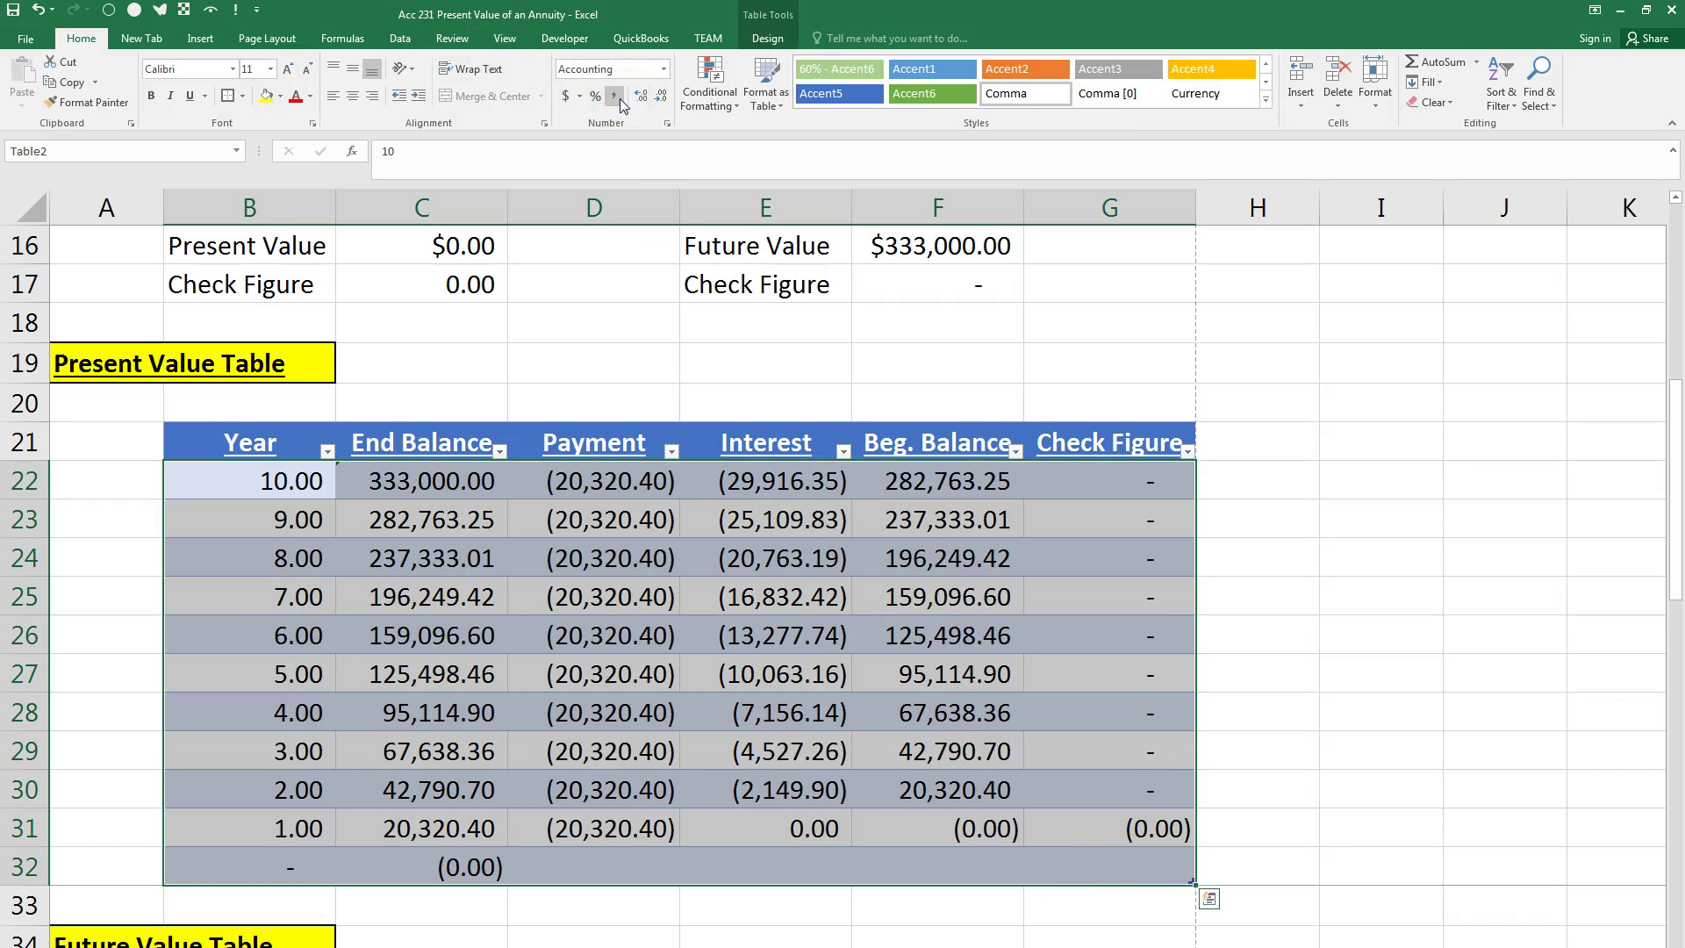
drag(237, 481, 225, 848)
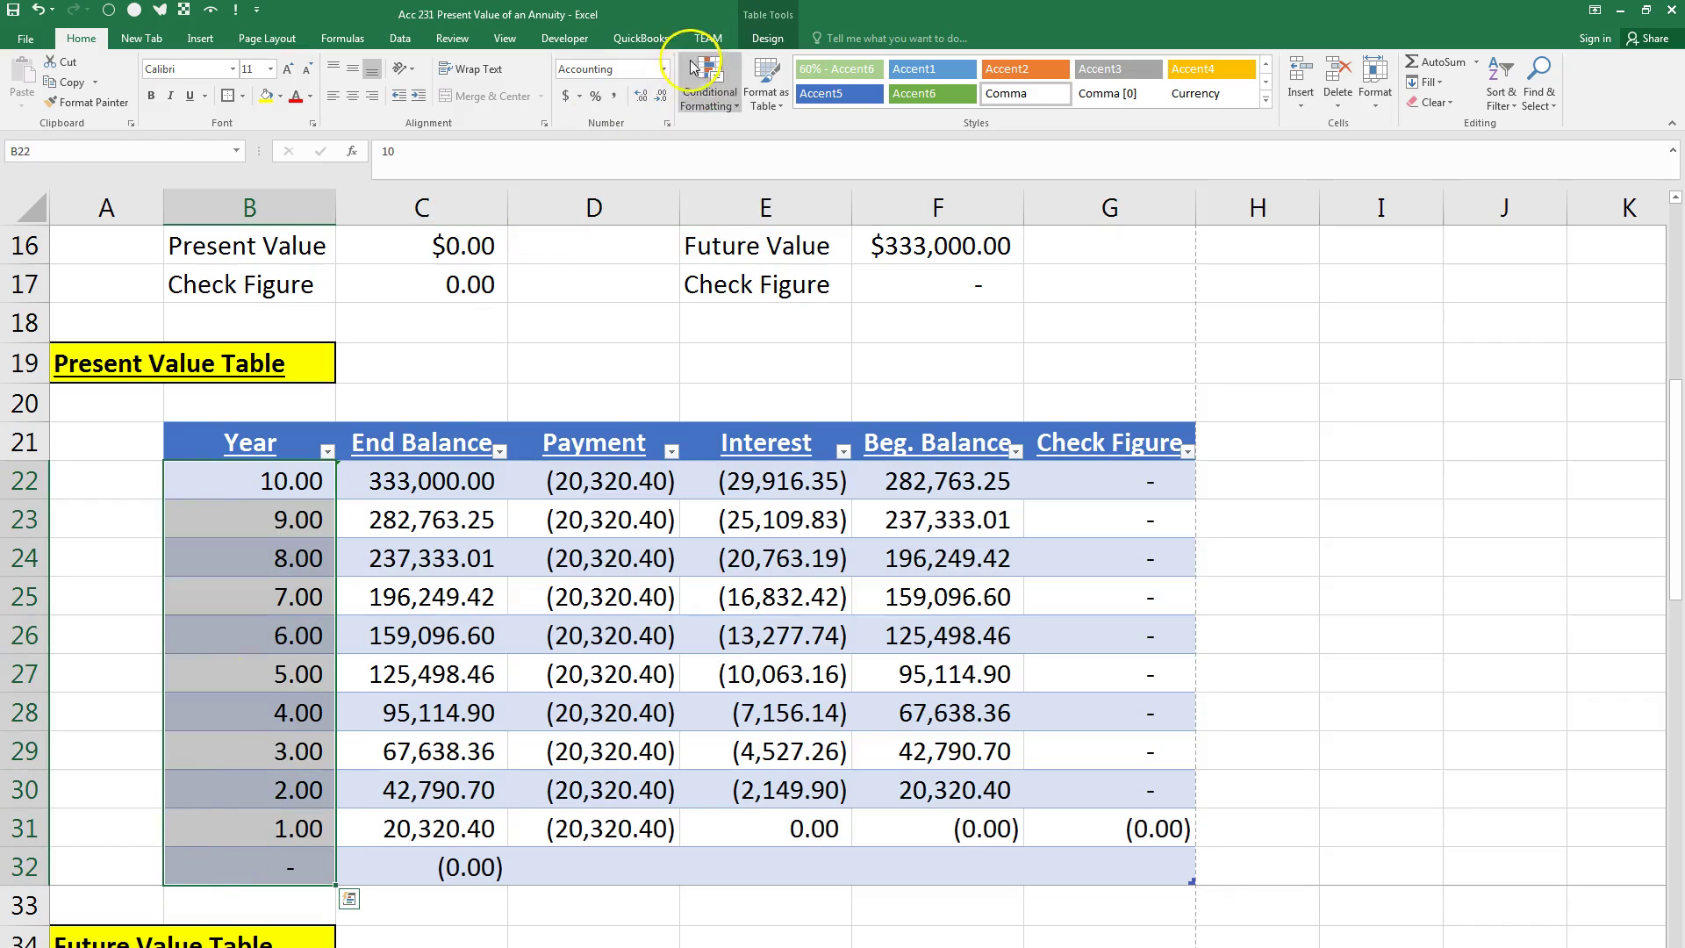
click(662, 97)
click(662, 97)
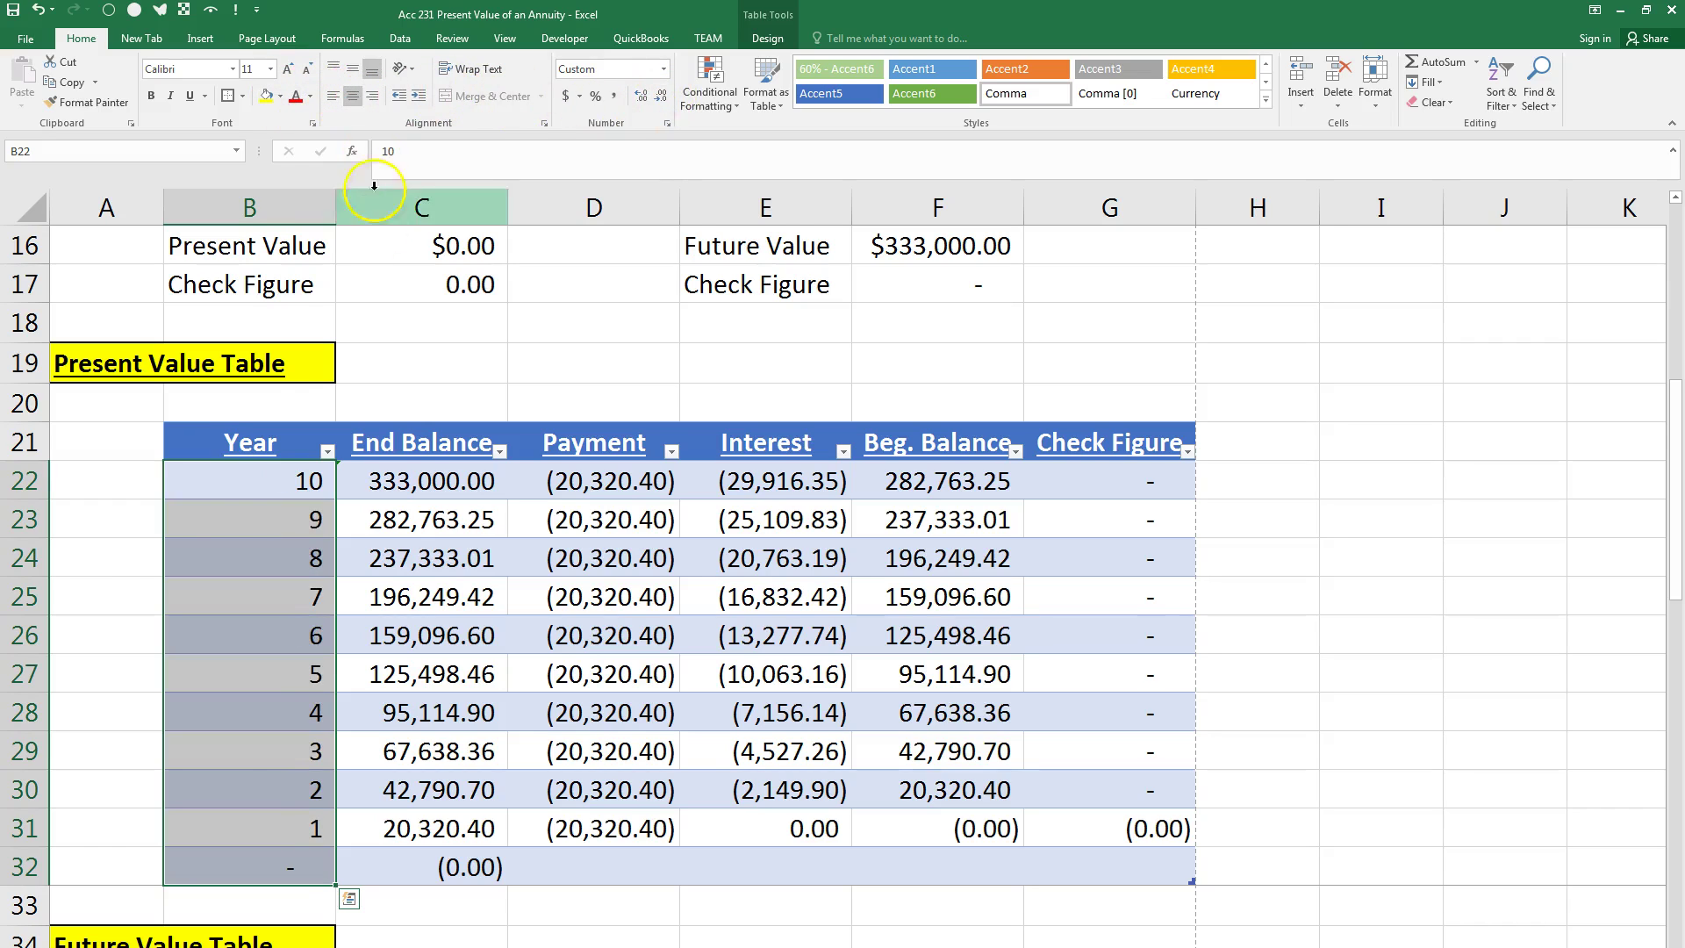
Step: Center the Year values in B22:B32 and give them the General number format
click(88, 558)
drag(217, 487, 226, 865)
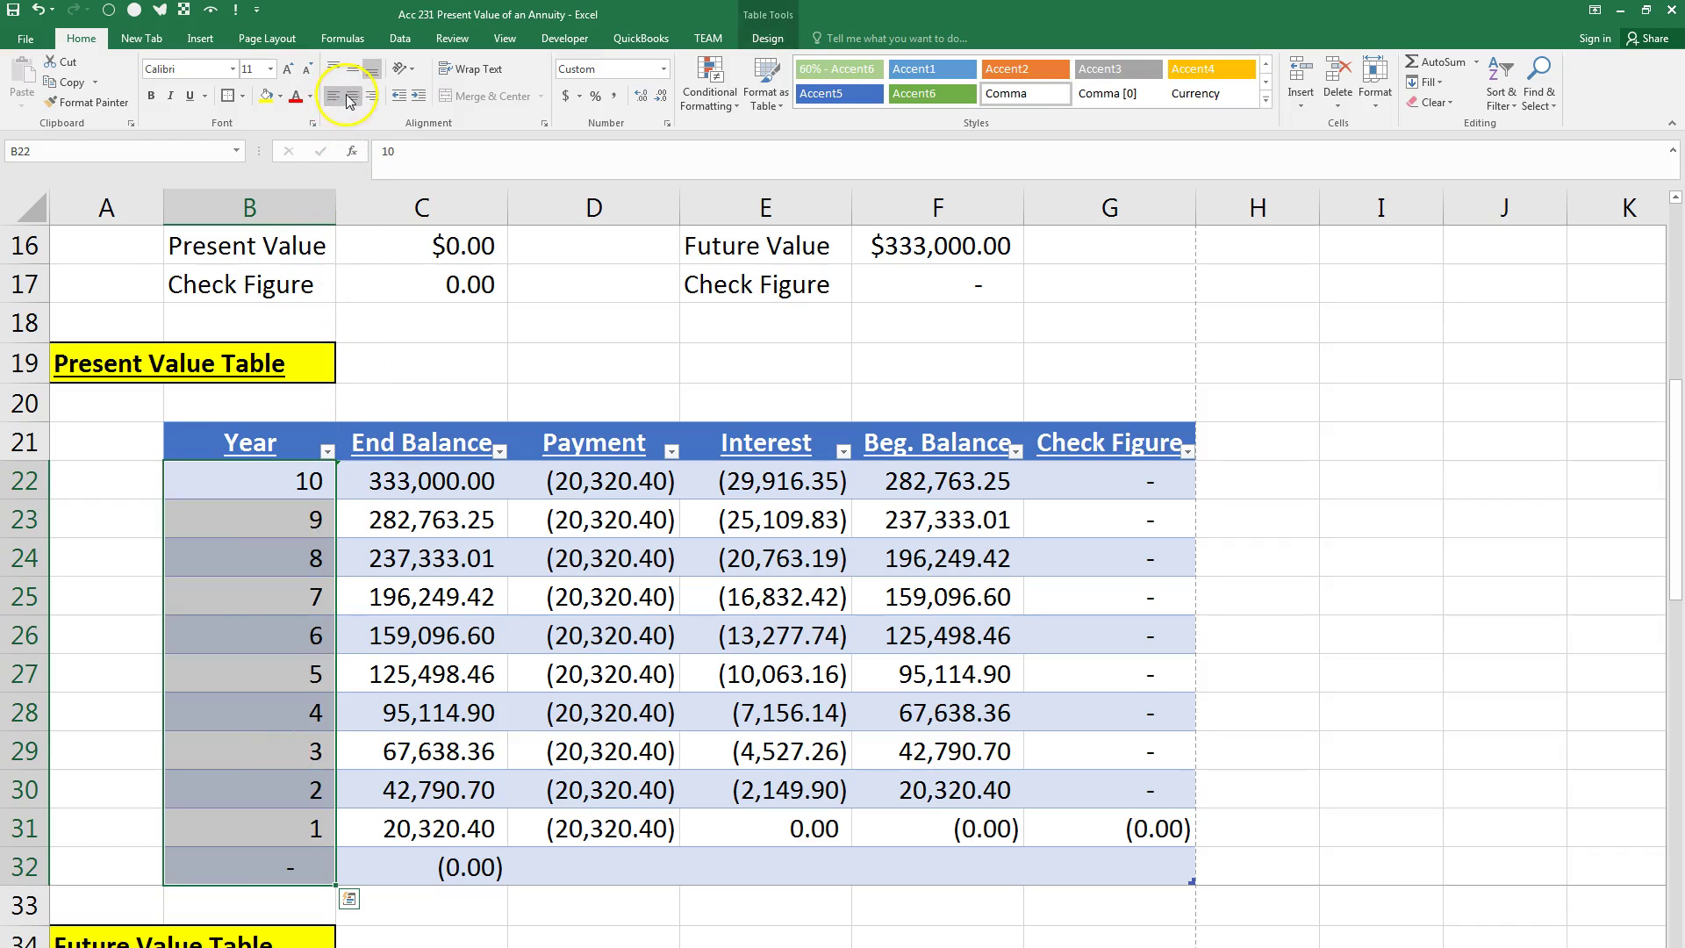
click(664, 68)
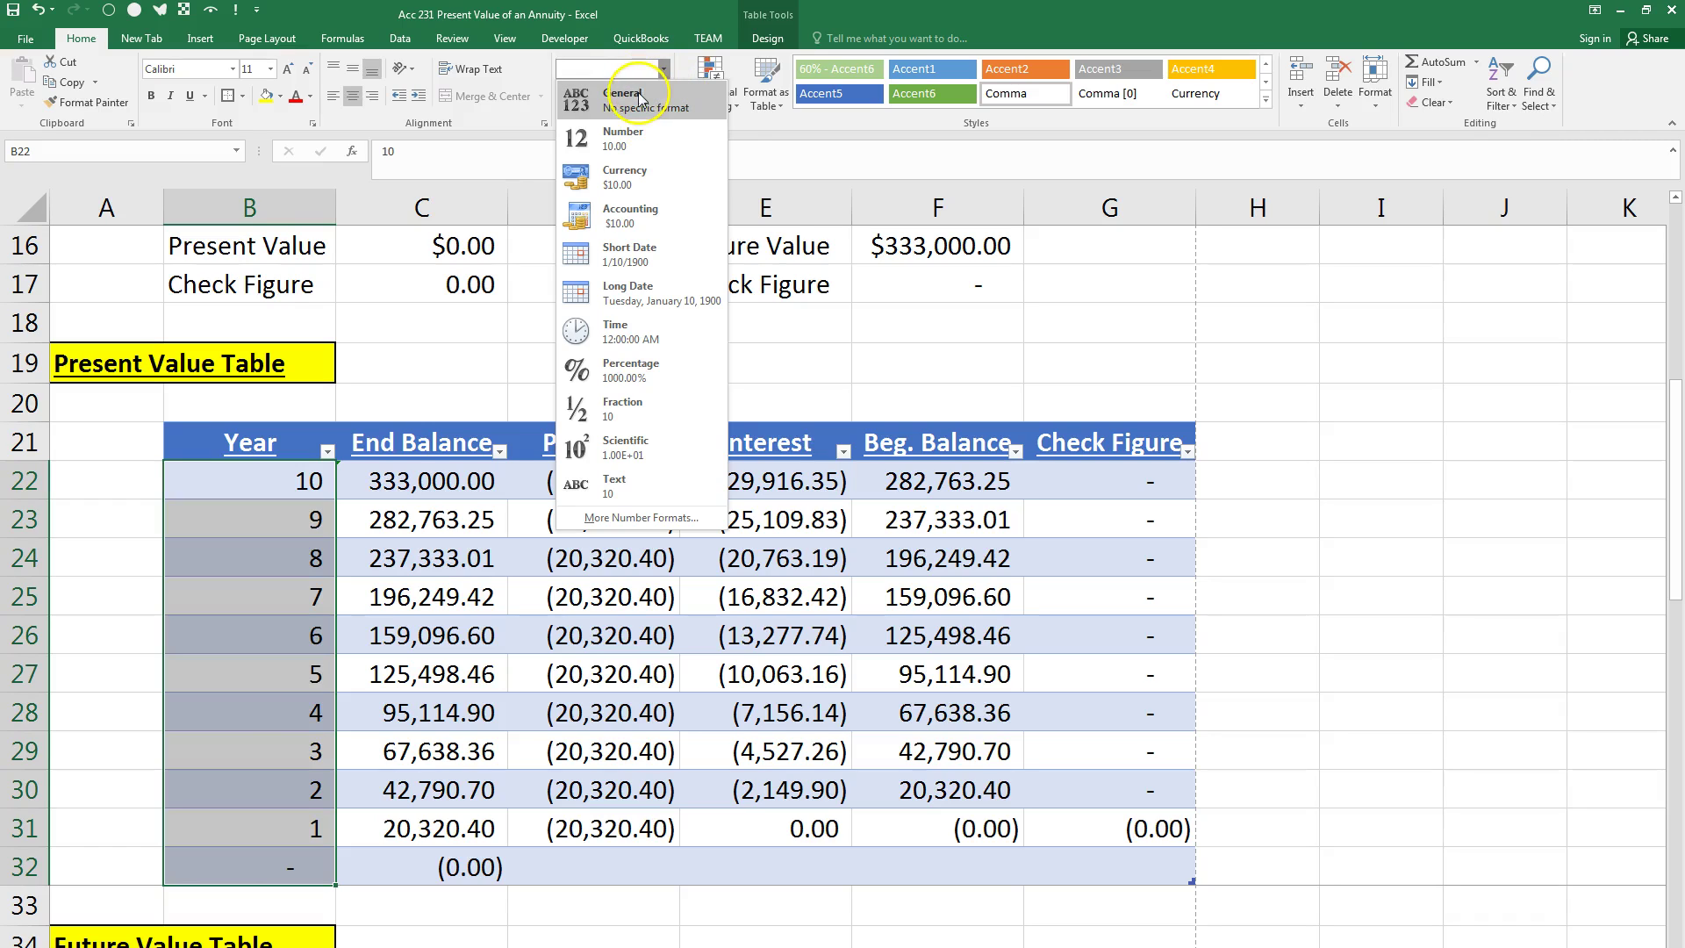
click(640, 102)
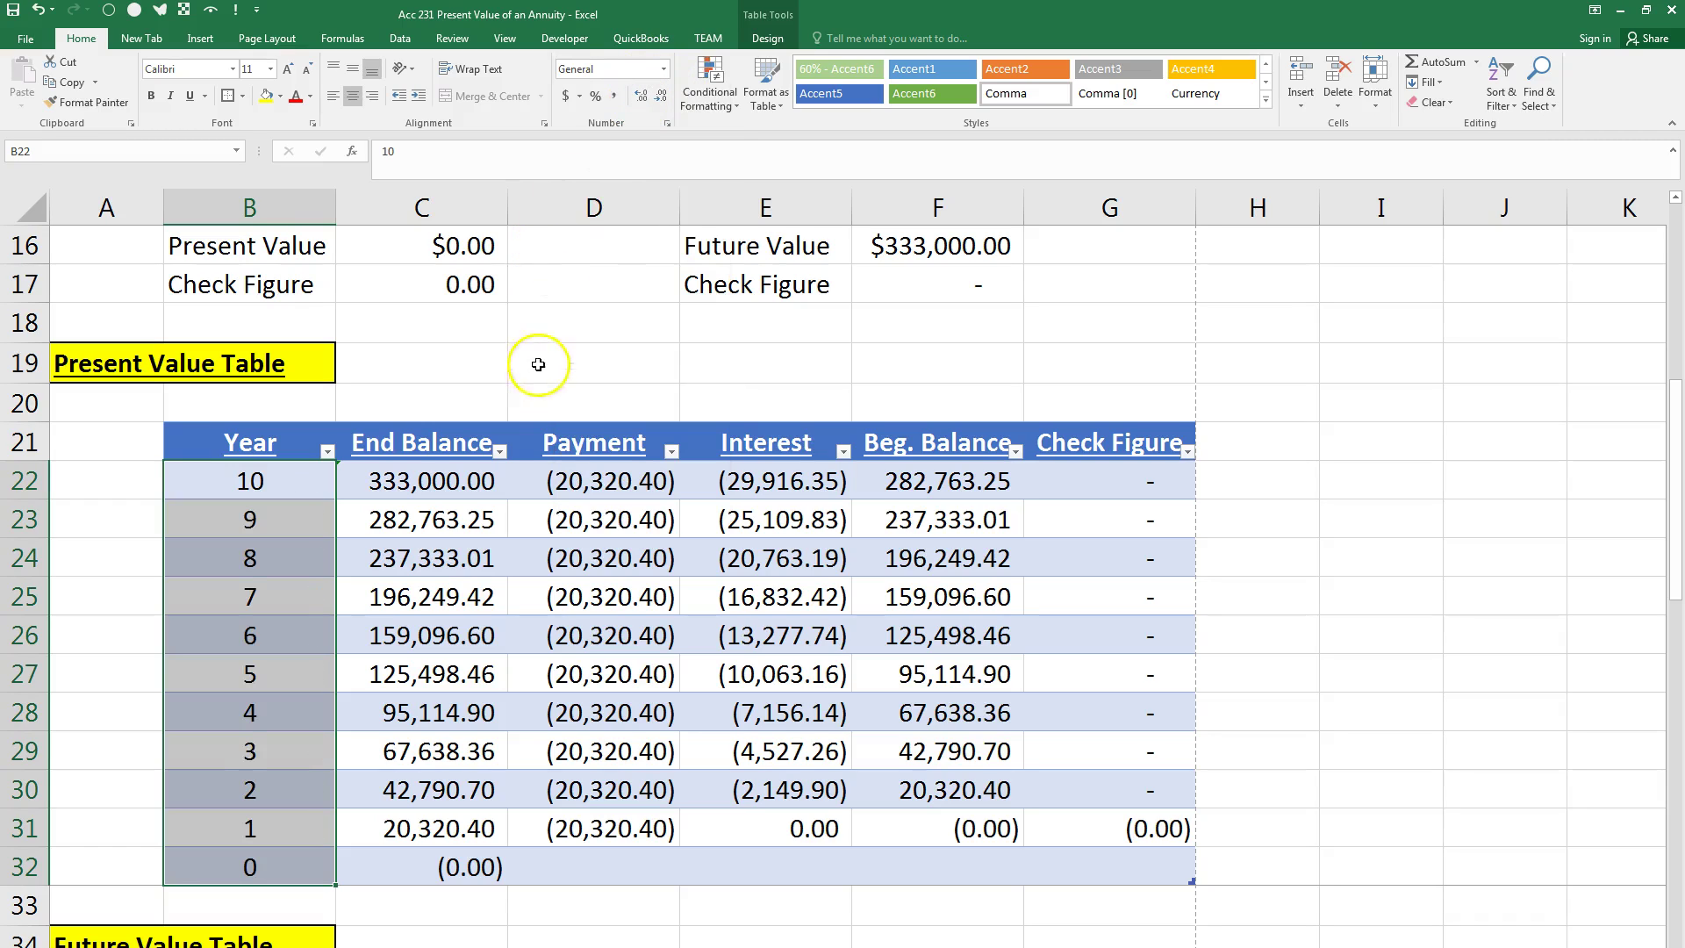
click(665, 70)
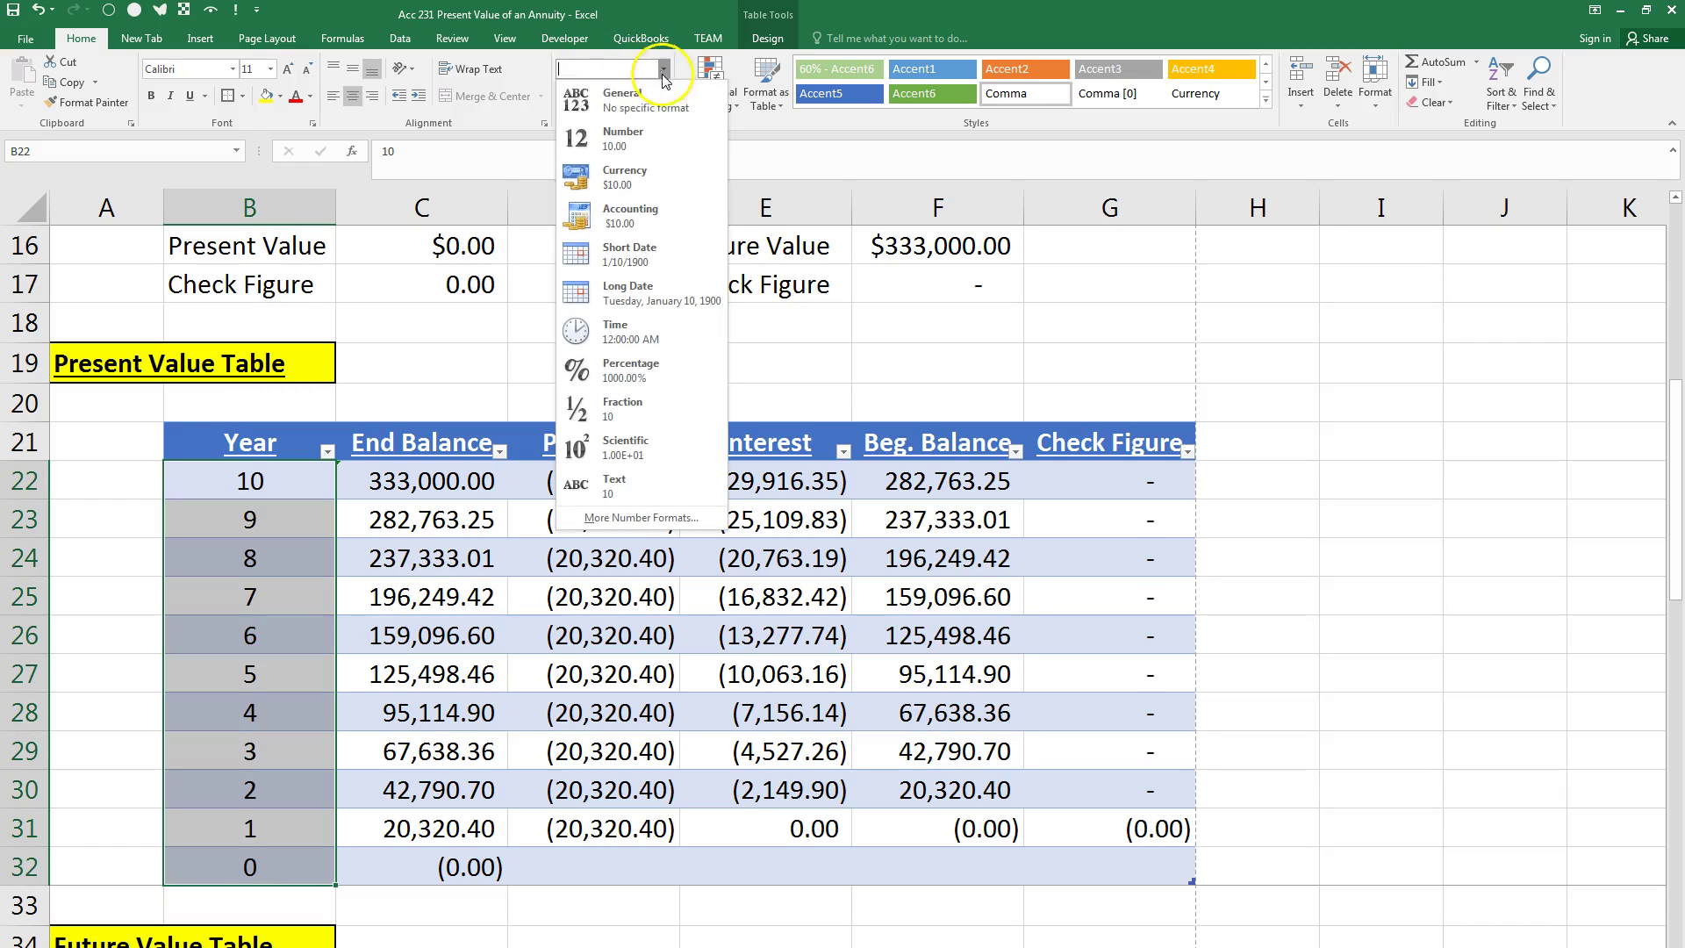
click(665, 70)
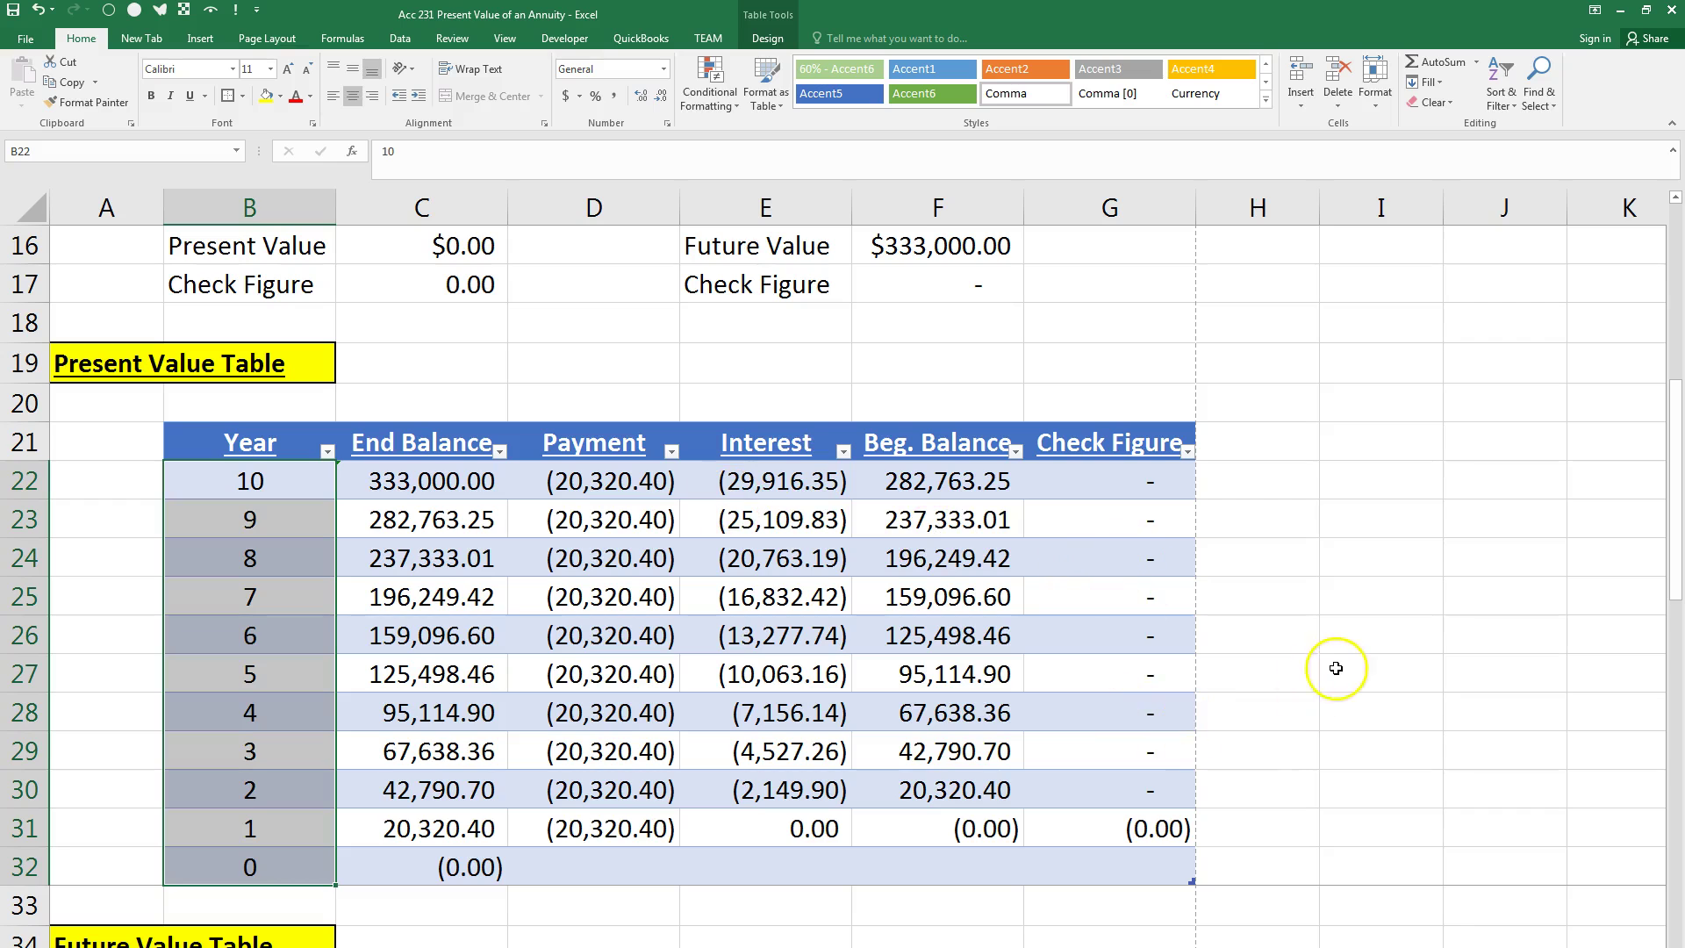
Step: Check the Future Value Table, and inspect both pages of the worksheet in the print preview
scroll(1336, 655, down, 6)
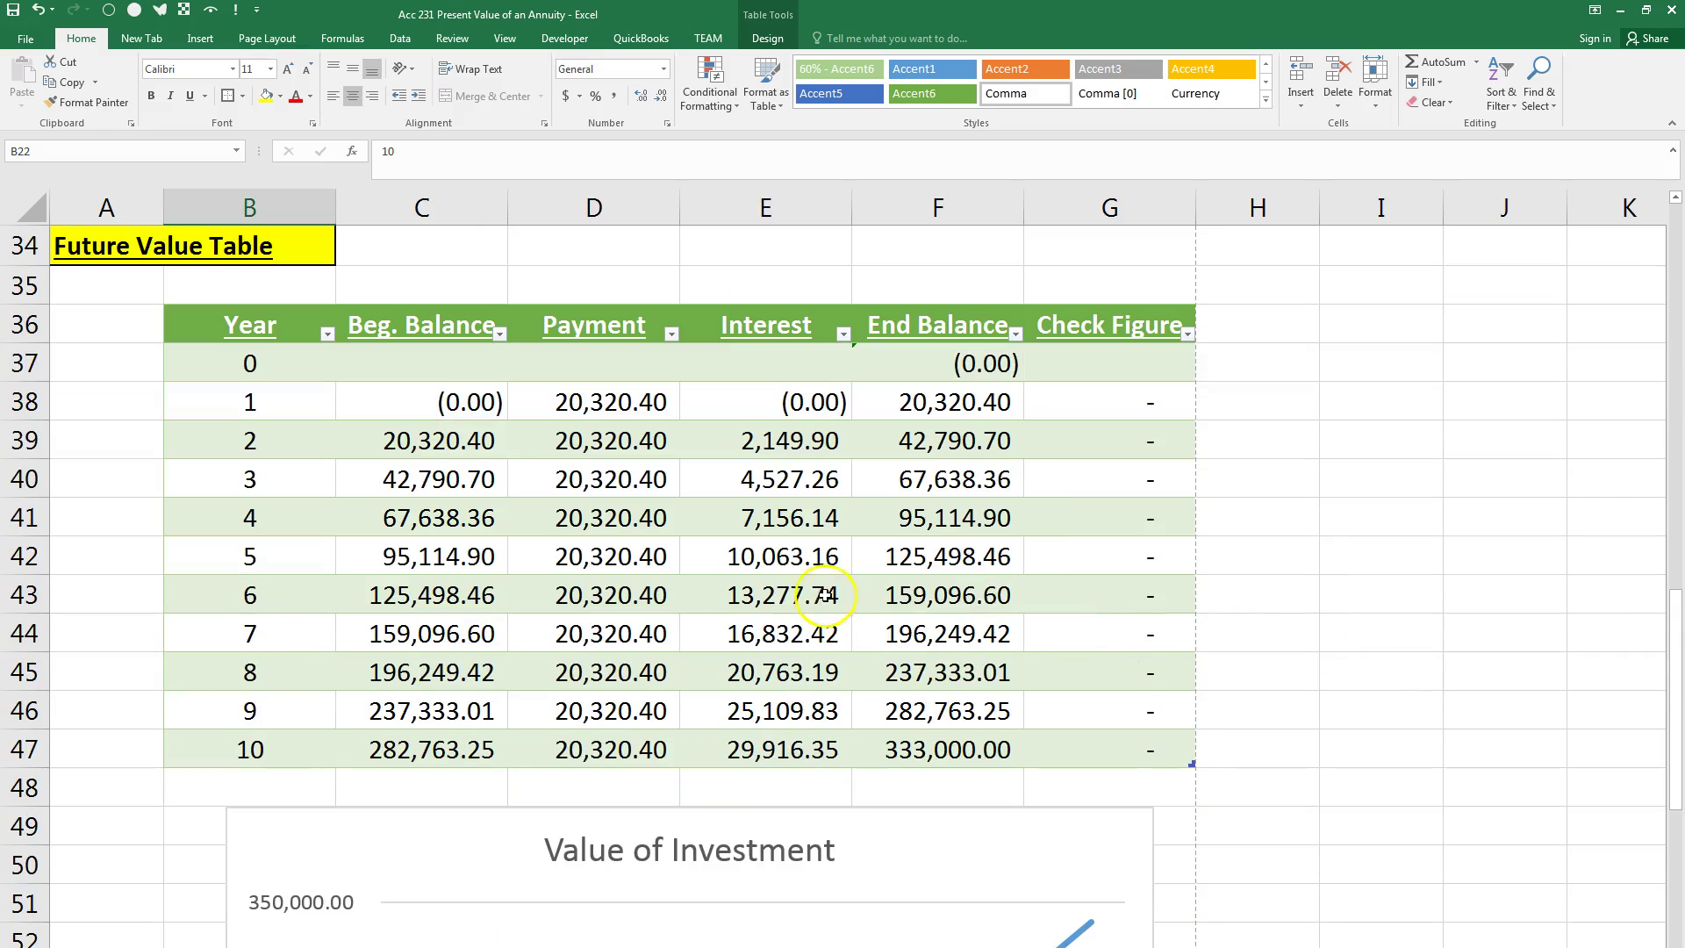
scroll(858, 585, up, 11)
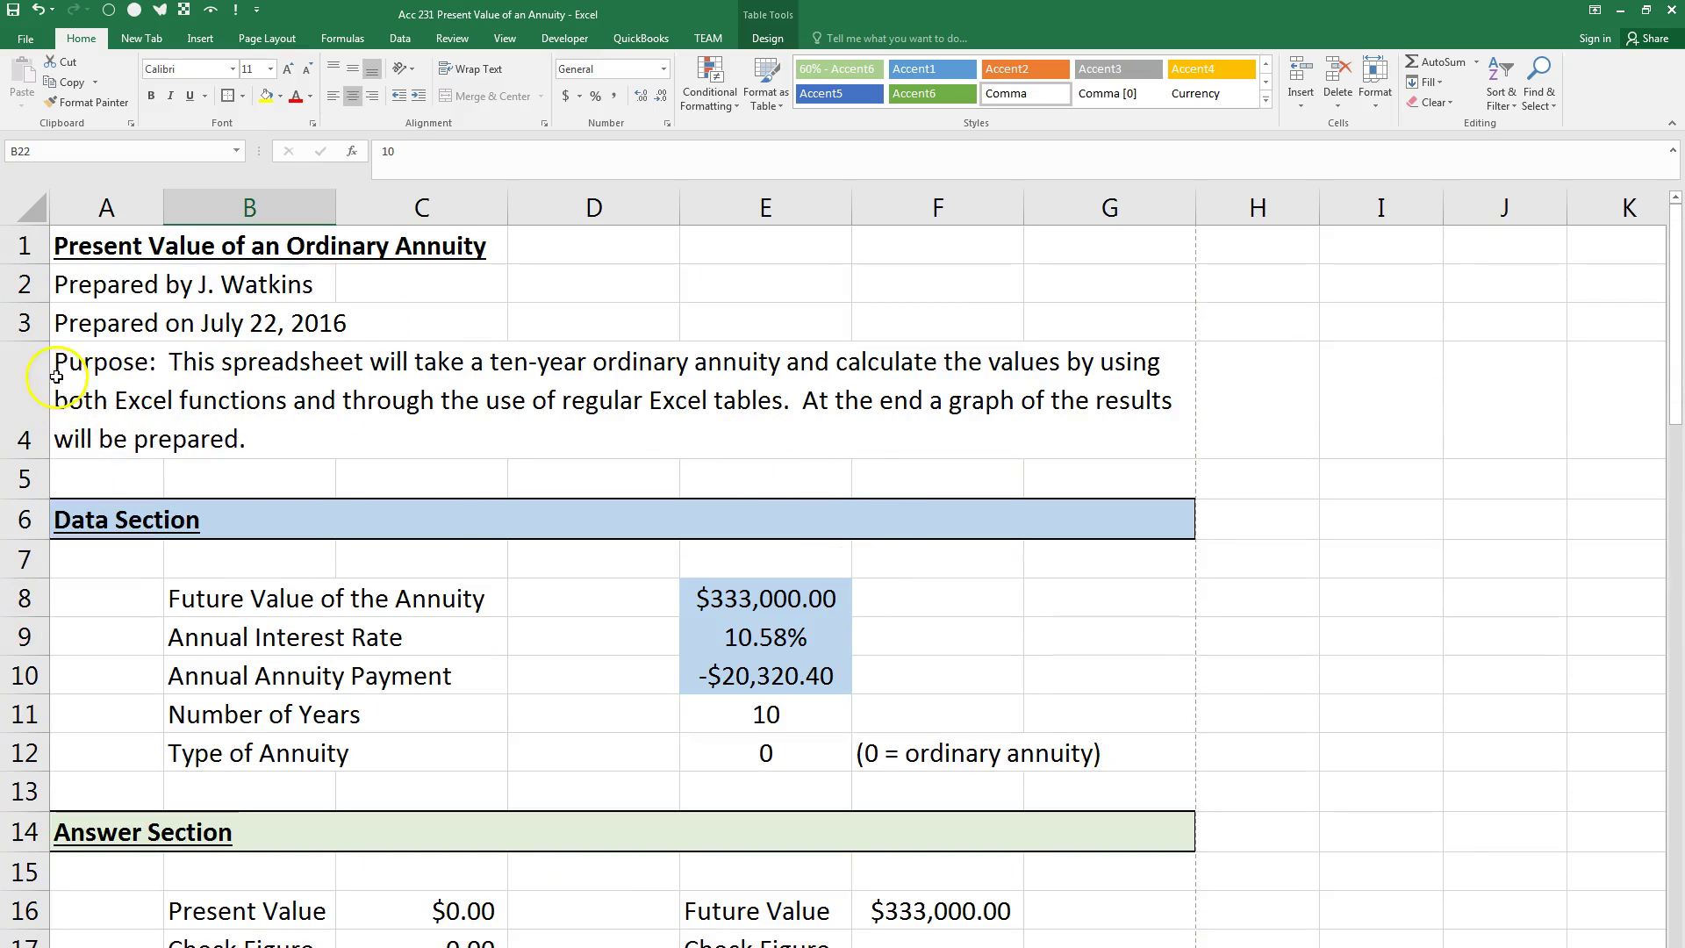
click(26, 39)
click(35, 248)
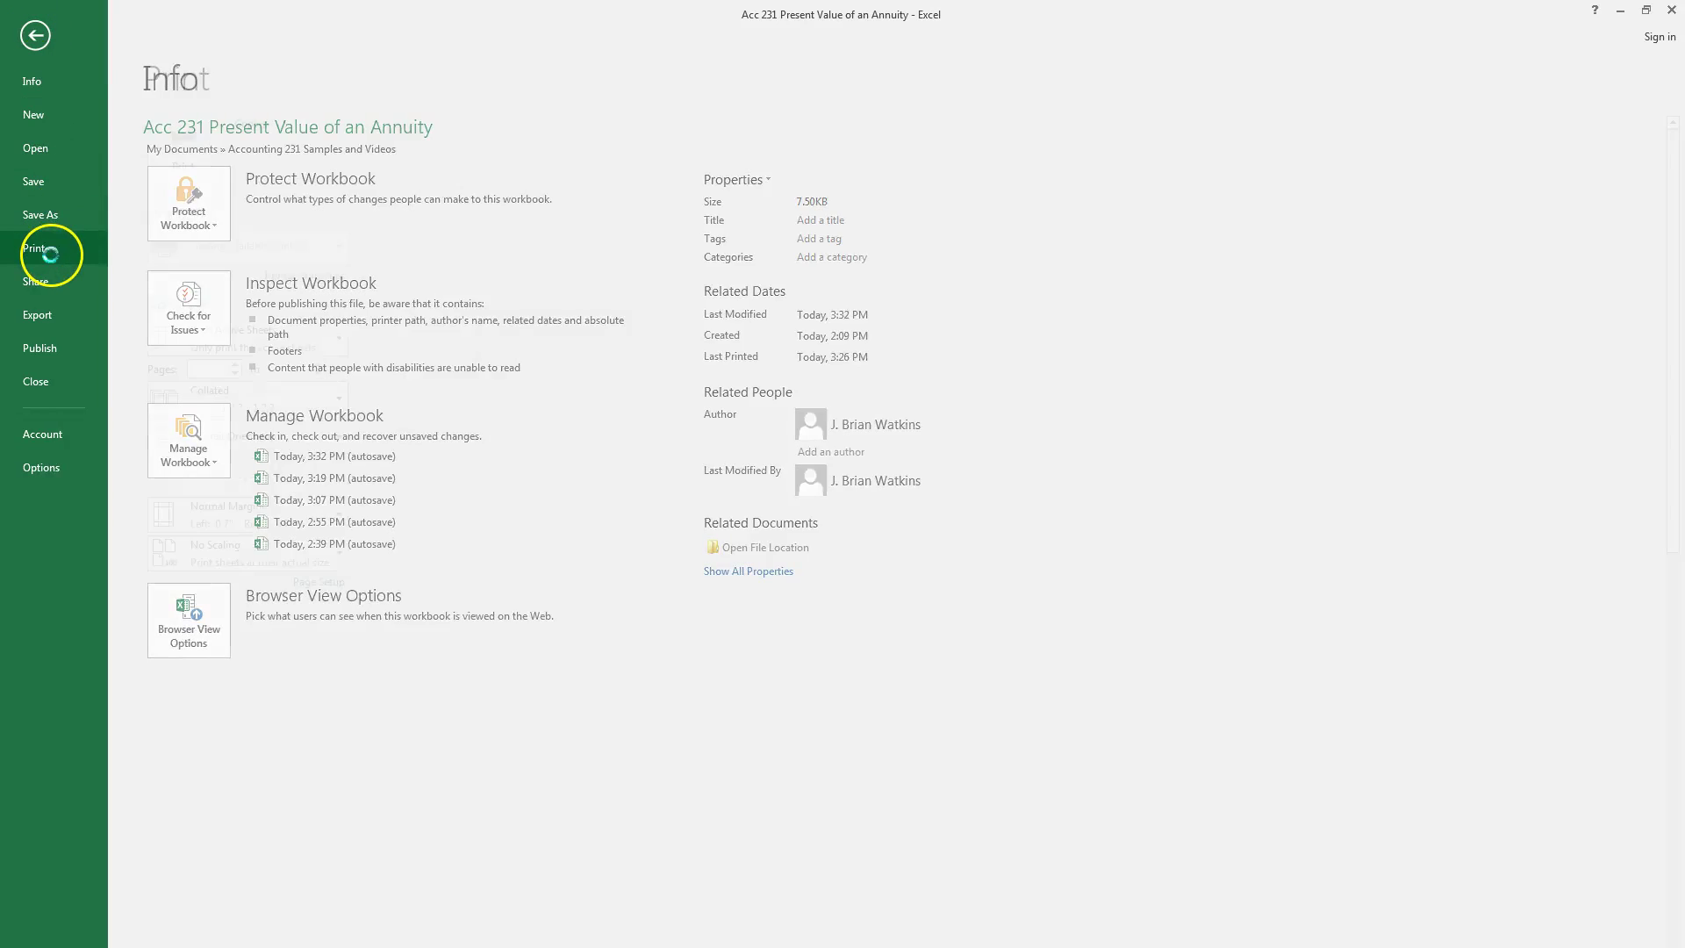
scroll(1058, 435, down, 1)
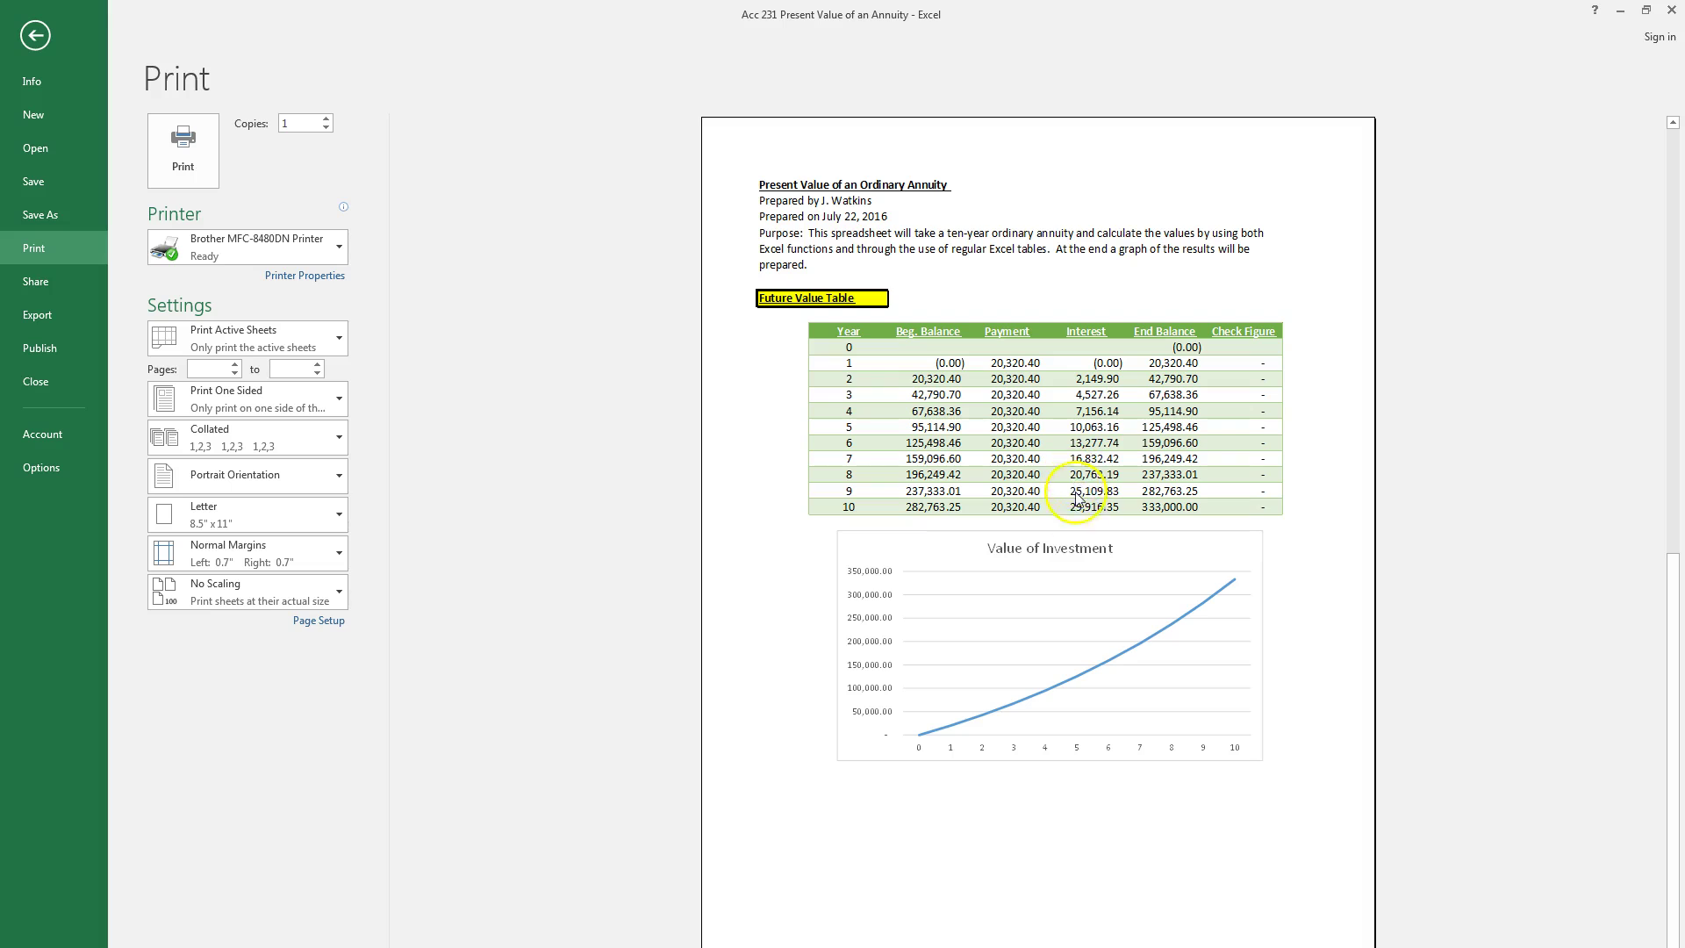
scroll(1086, 579, down, 1)
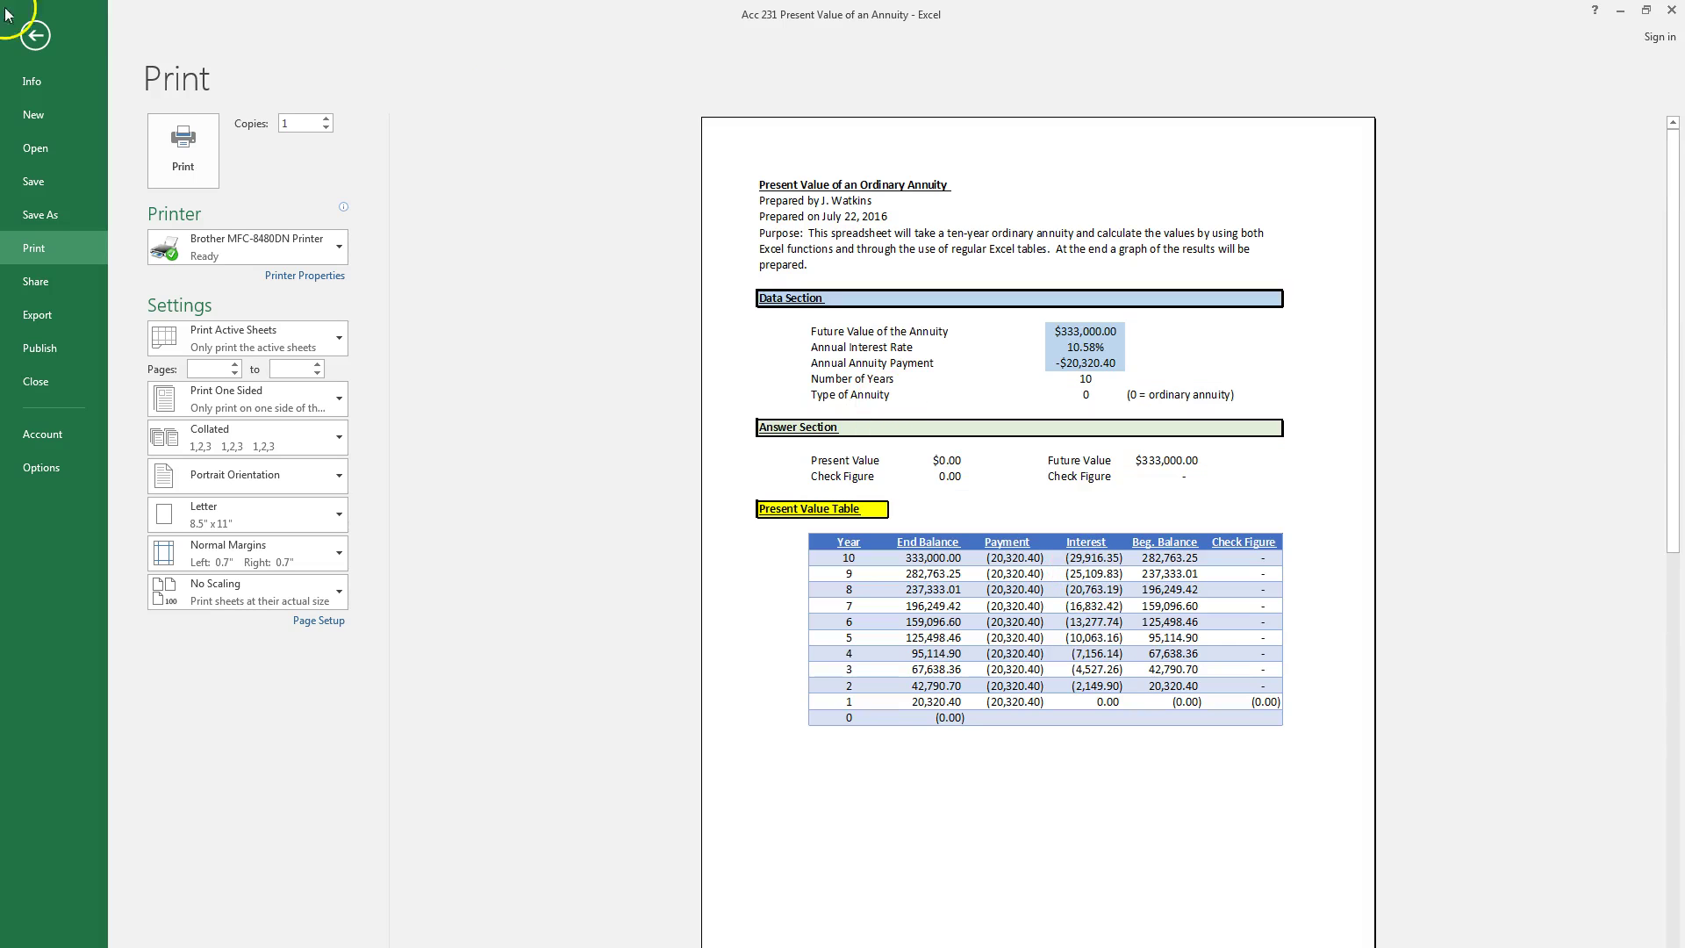
Step: Bring in the Word sample test document and review instruction 9 and the exam directions on its first page
drag(1684, 11, 1111, 104)
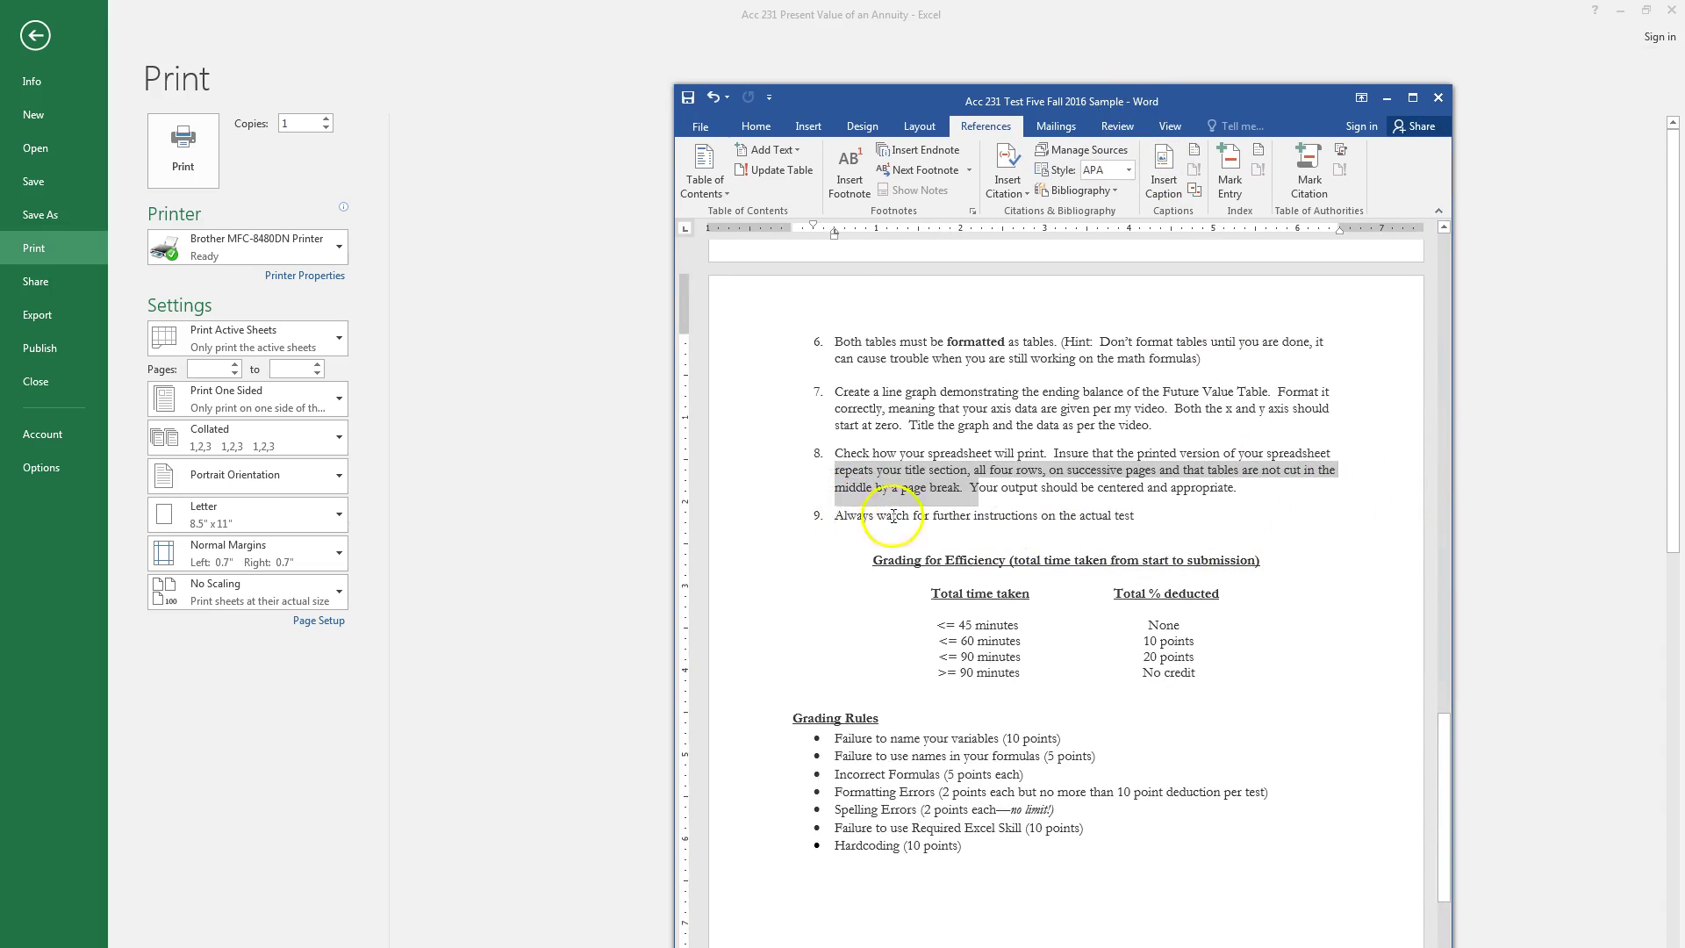
drag(835, 517, 1155, 510)
drag(1449, 781, 1452, 270)
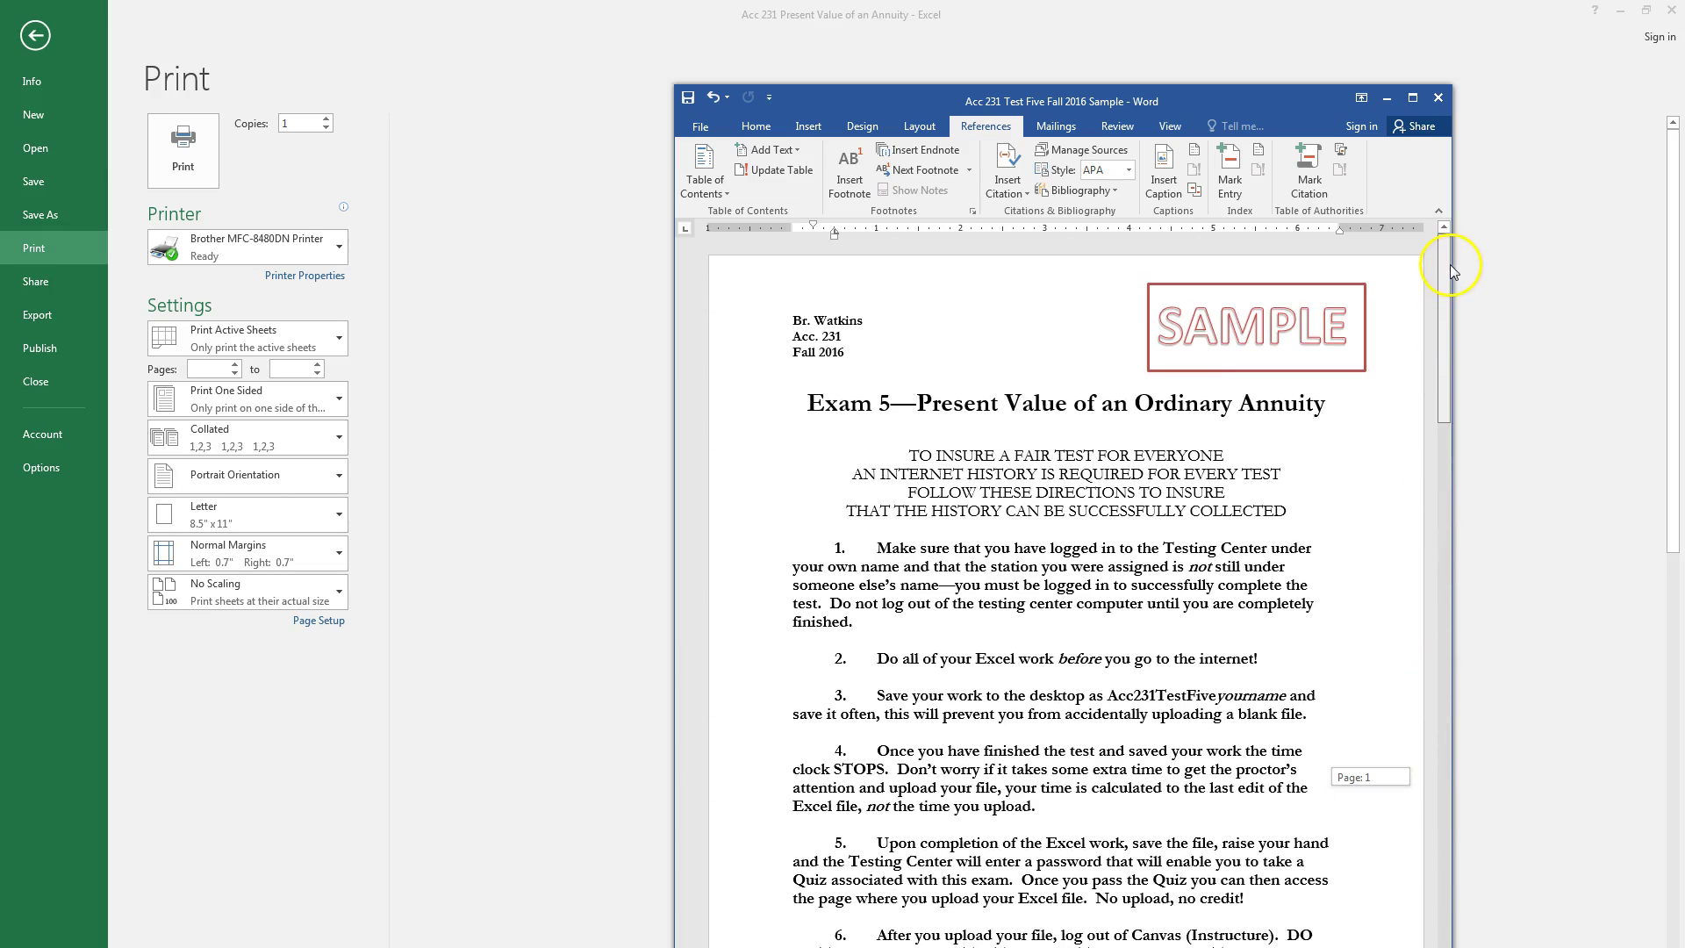
drag(1440, 94, 1684, 9)
Step: Return to the Excel worksheet from the print preview and run a spelling check on it
click(34, 51)
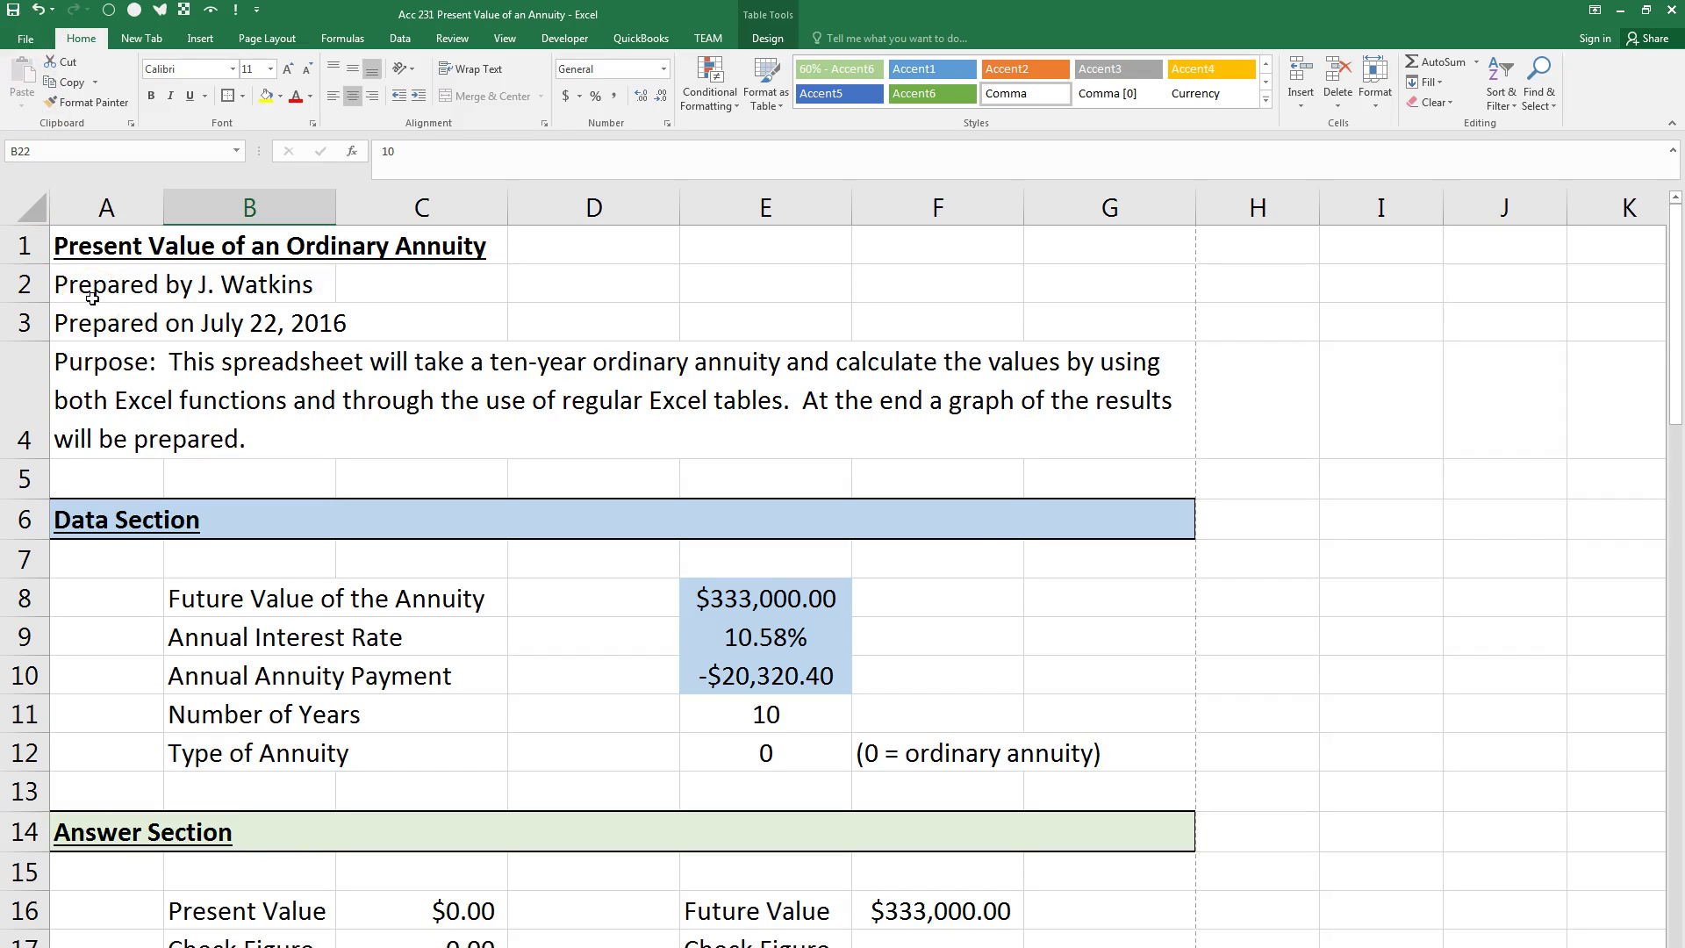
key(F7)
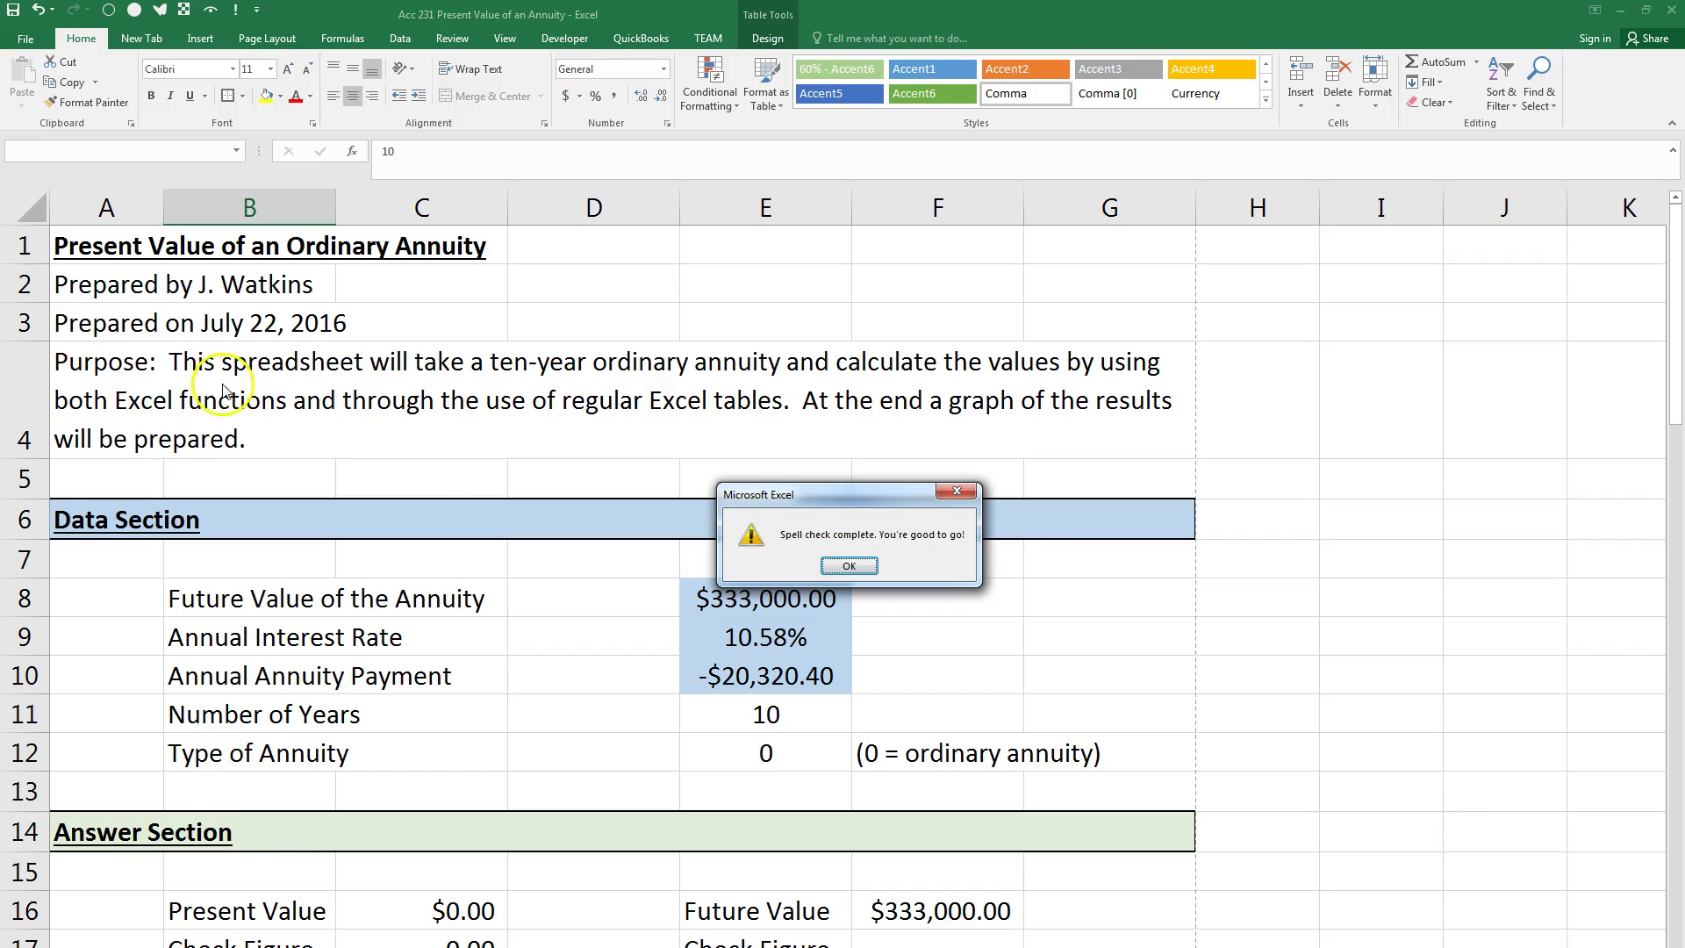
click(832, 565)
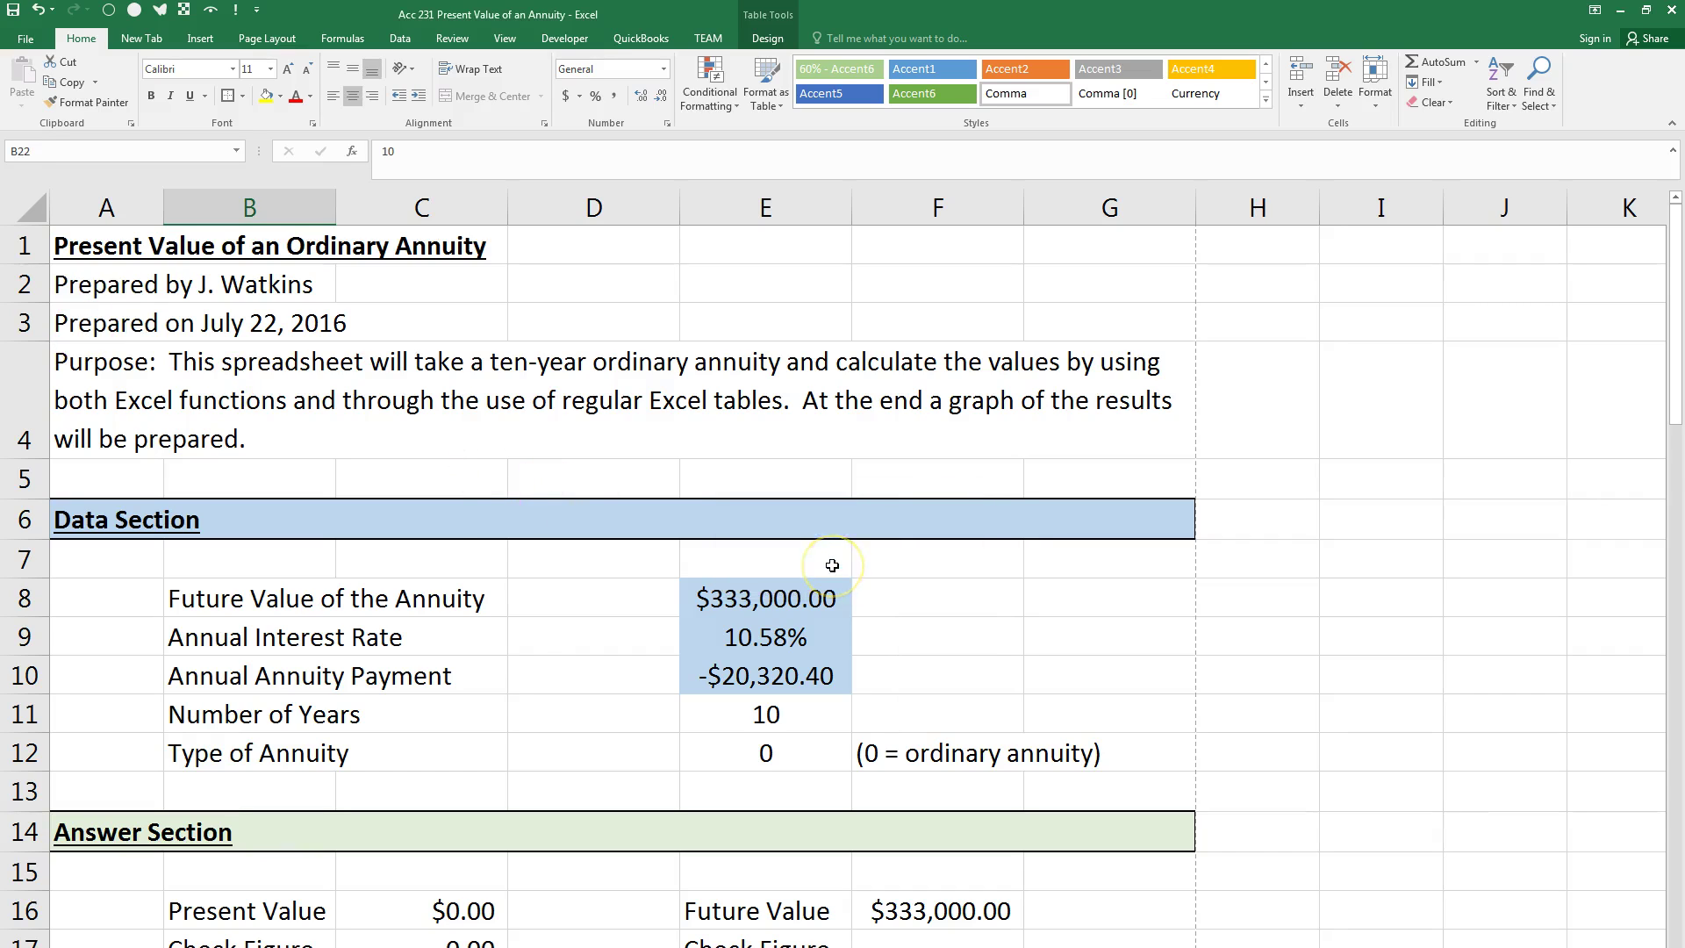
Step: Copy the data validation input message text of the Annual Annuity Payment cell E10 into cell F8
click(776, 677)
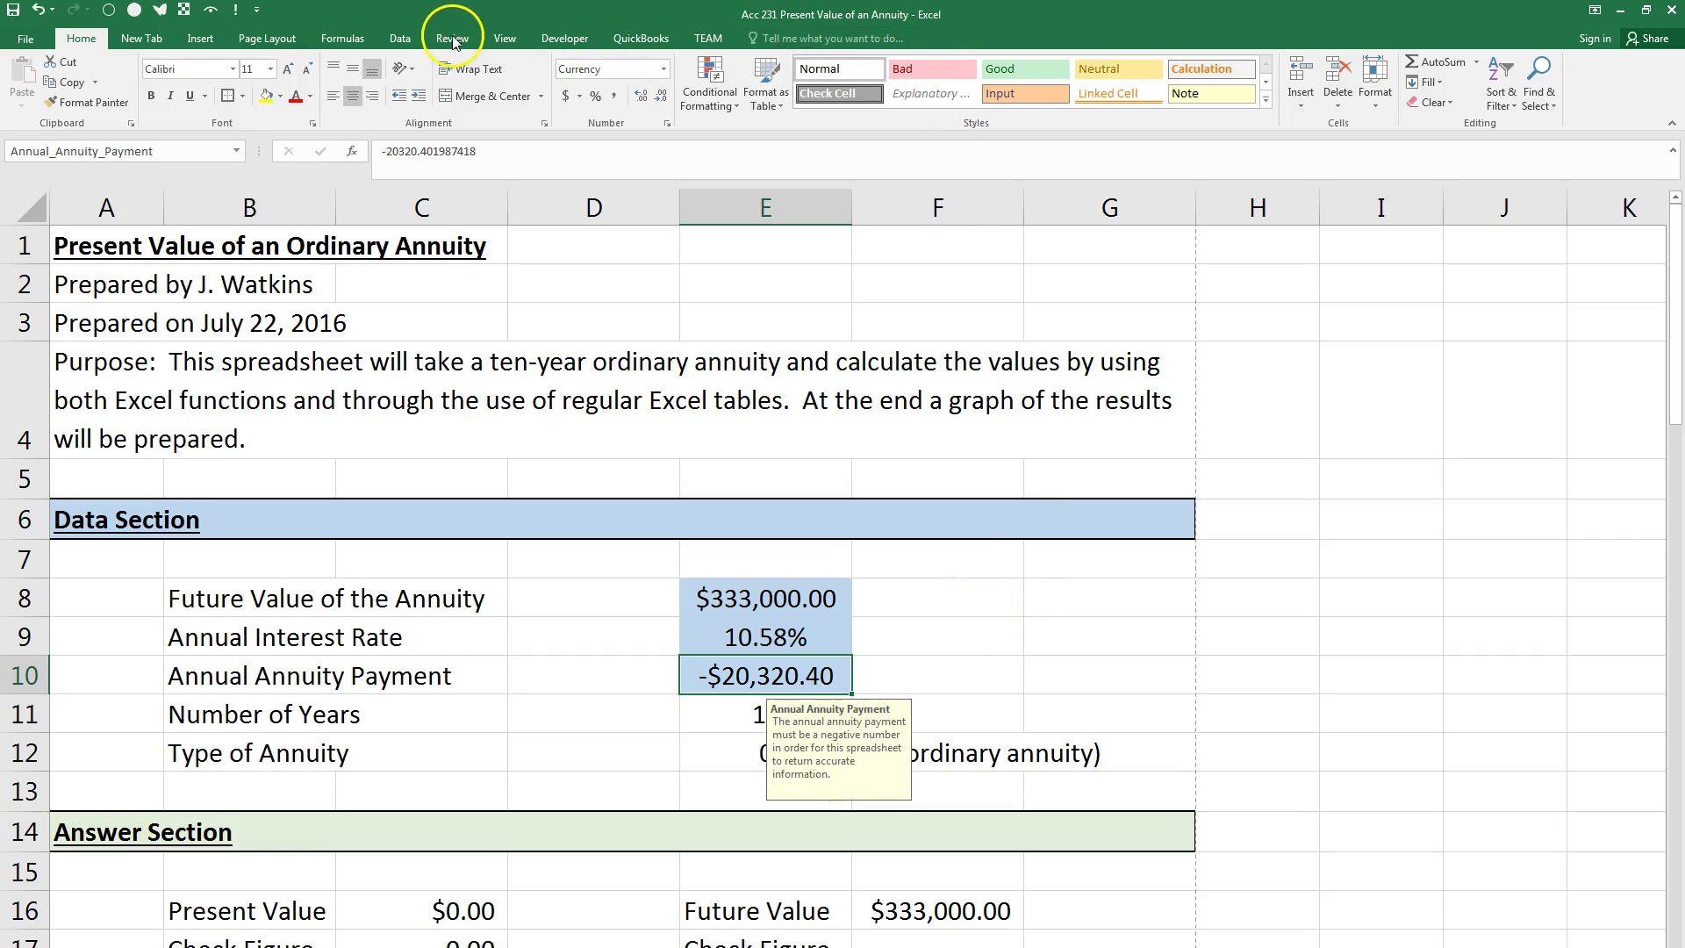
click(402, 37)
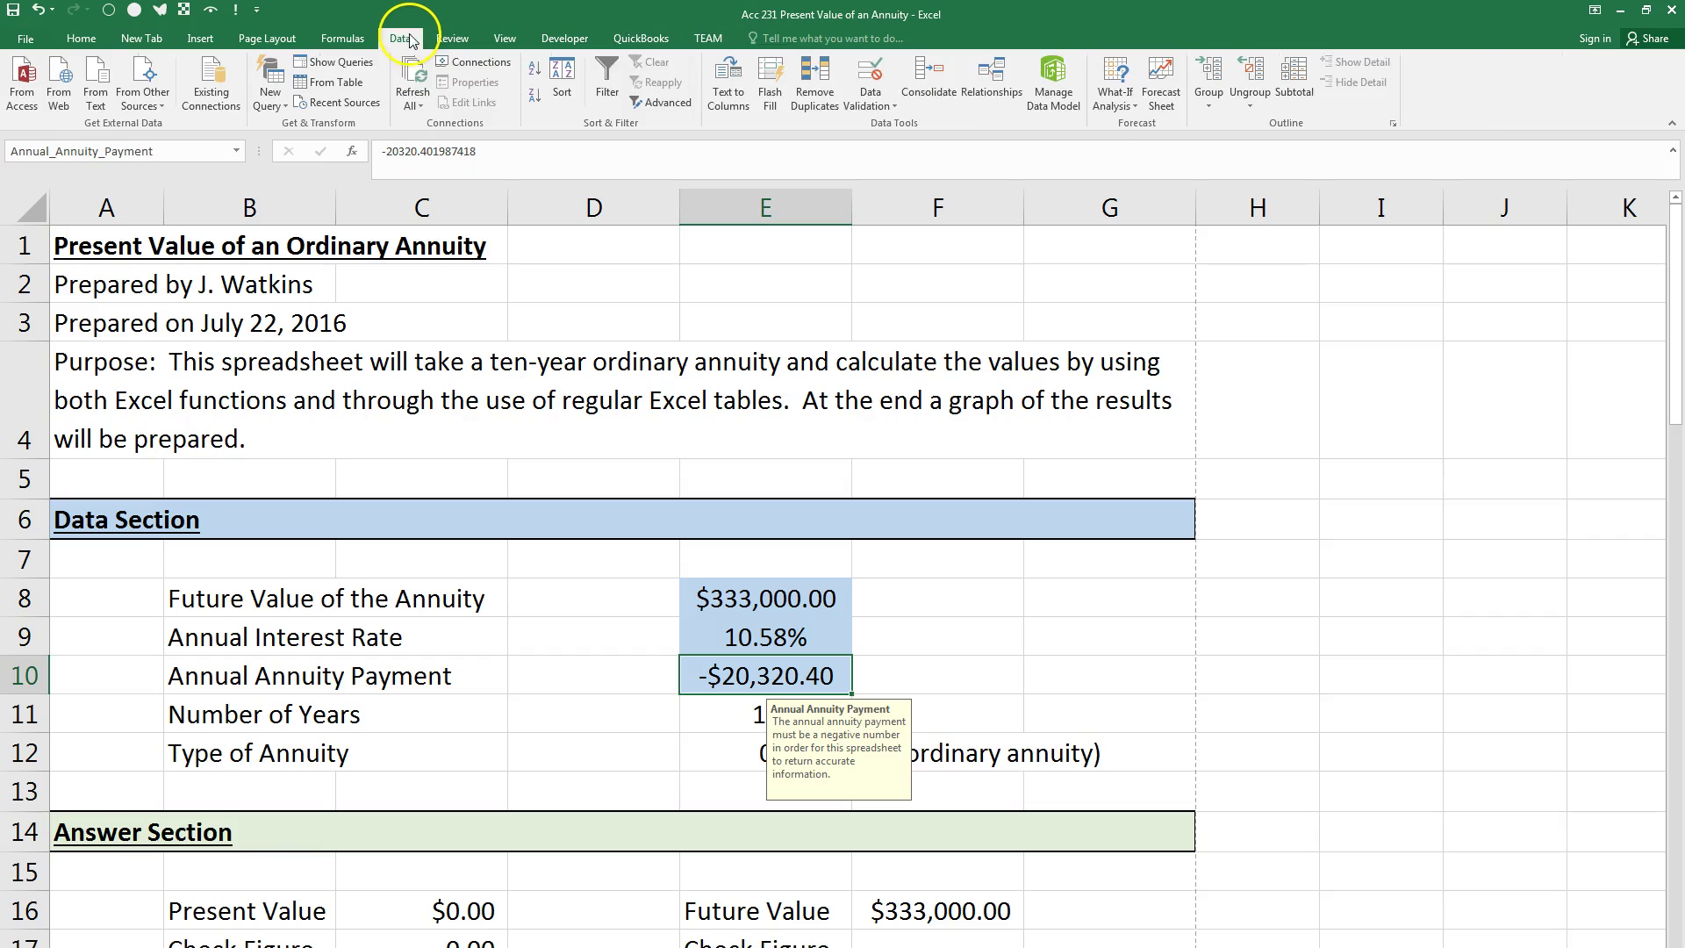
click(870, 70)
click(955, 265)
drag(1139, 389, 877, 376)
key(ctrl+c)
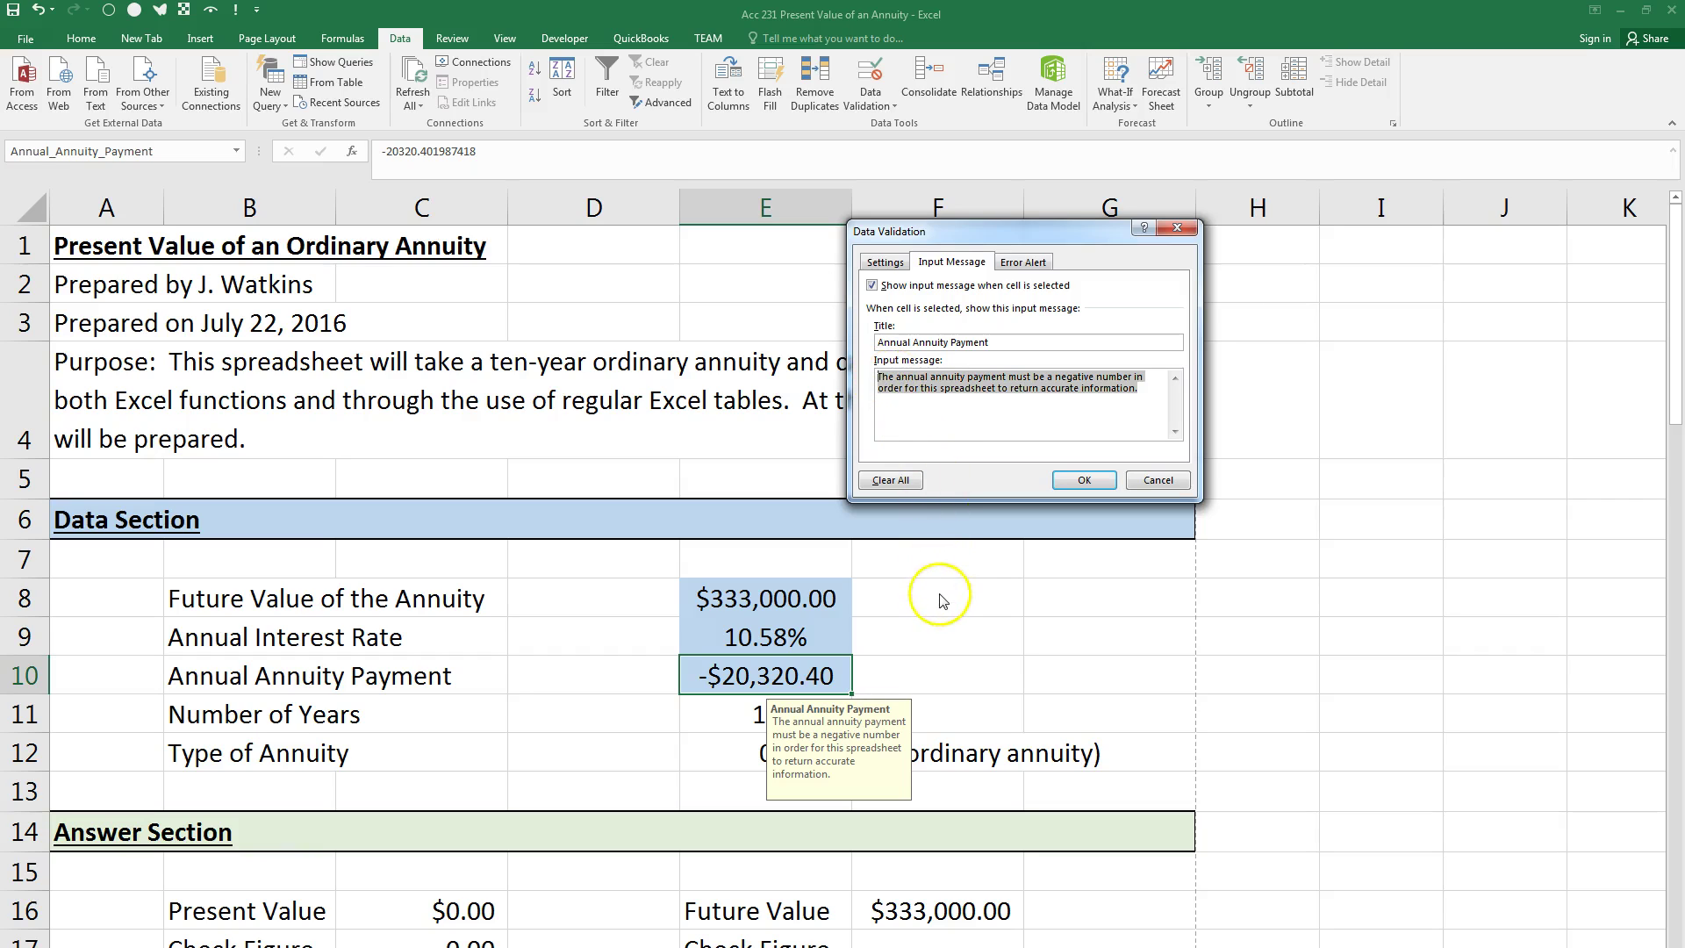
click(1084, 480)
click(991, 604)
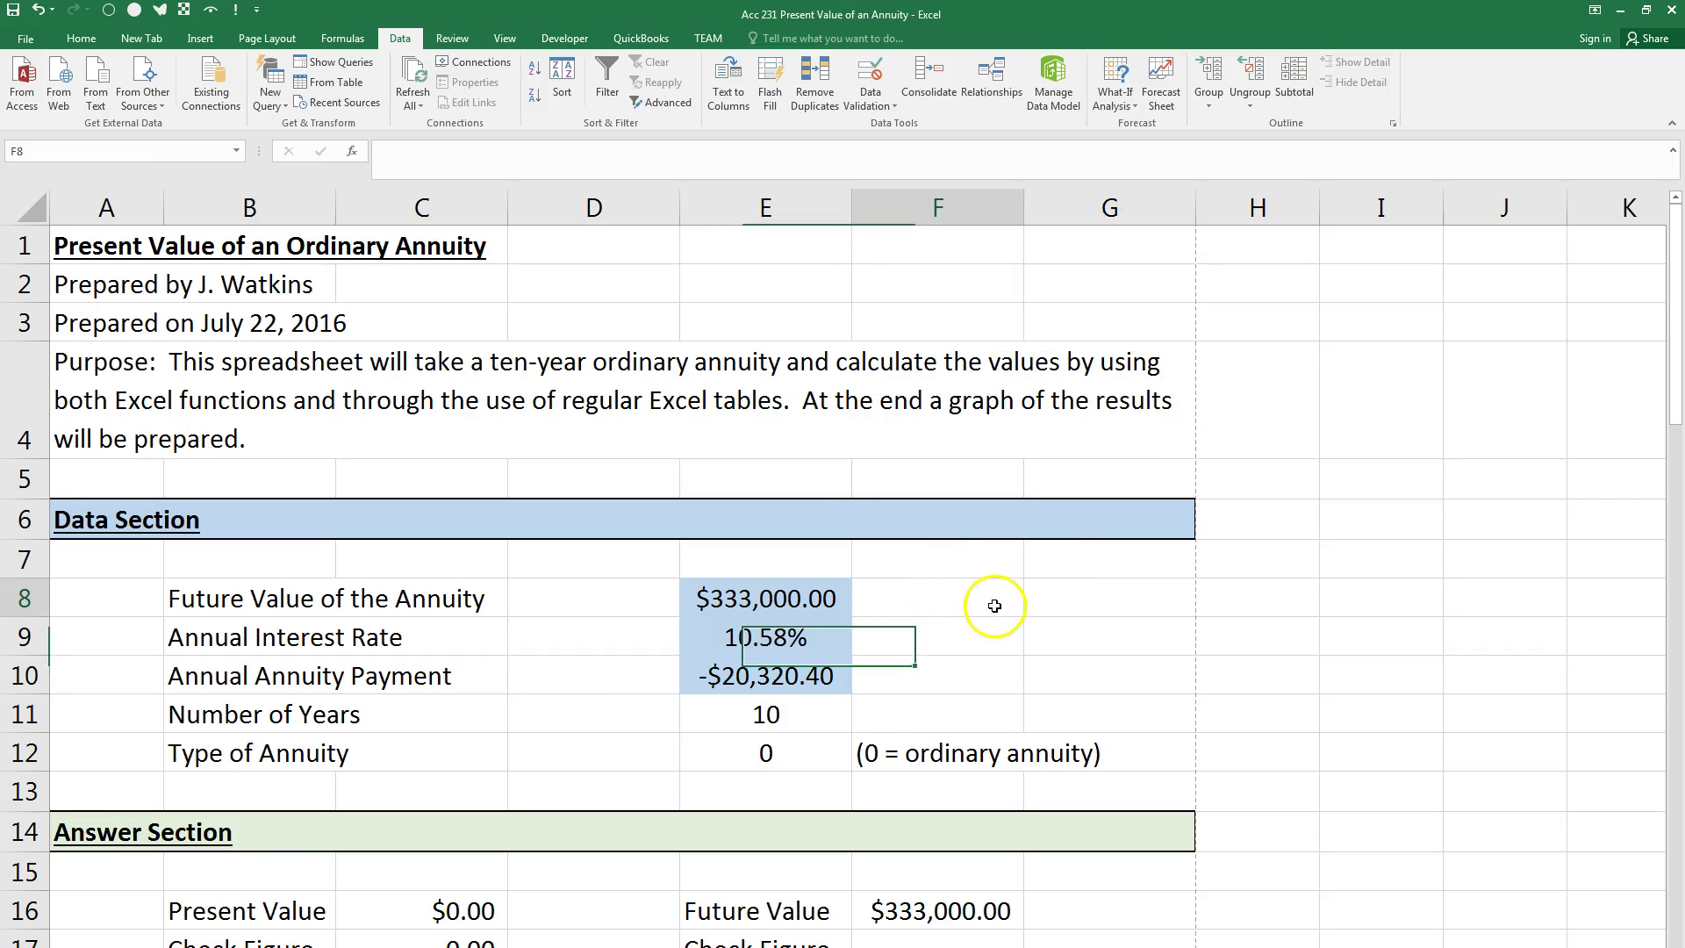
key(ctrl+v)
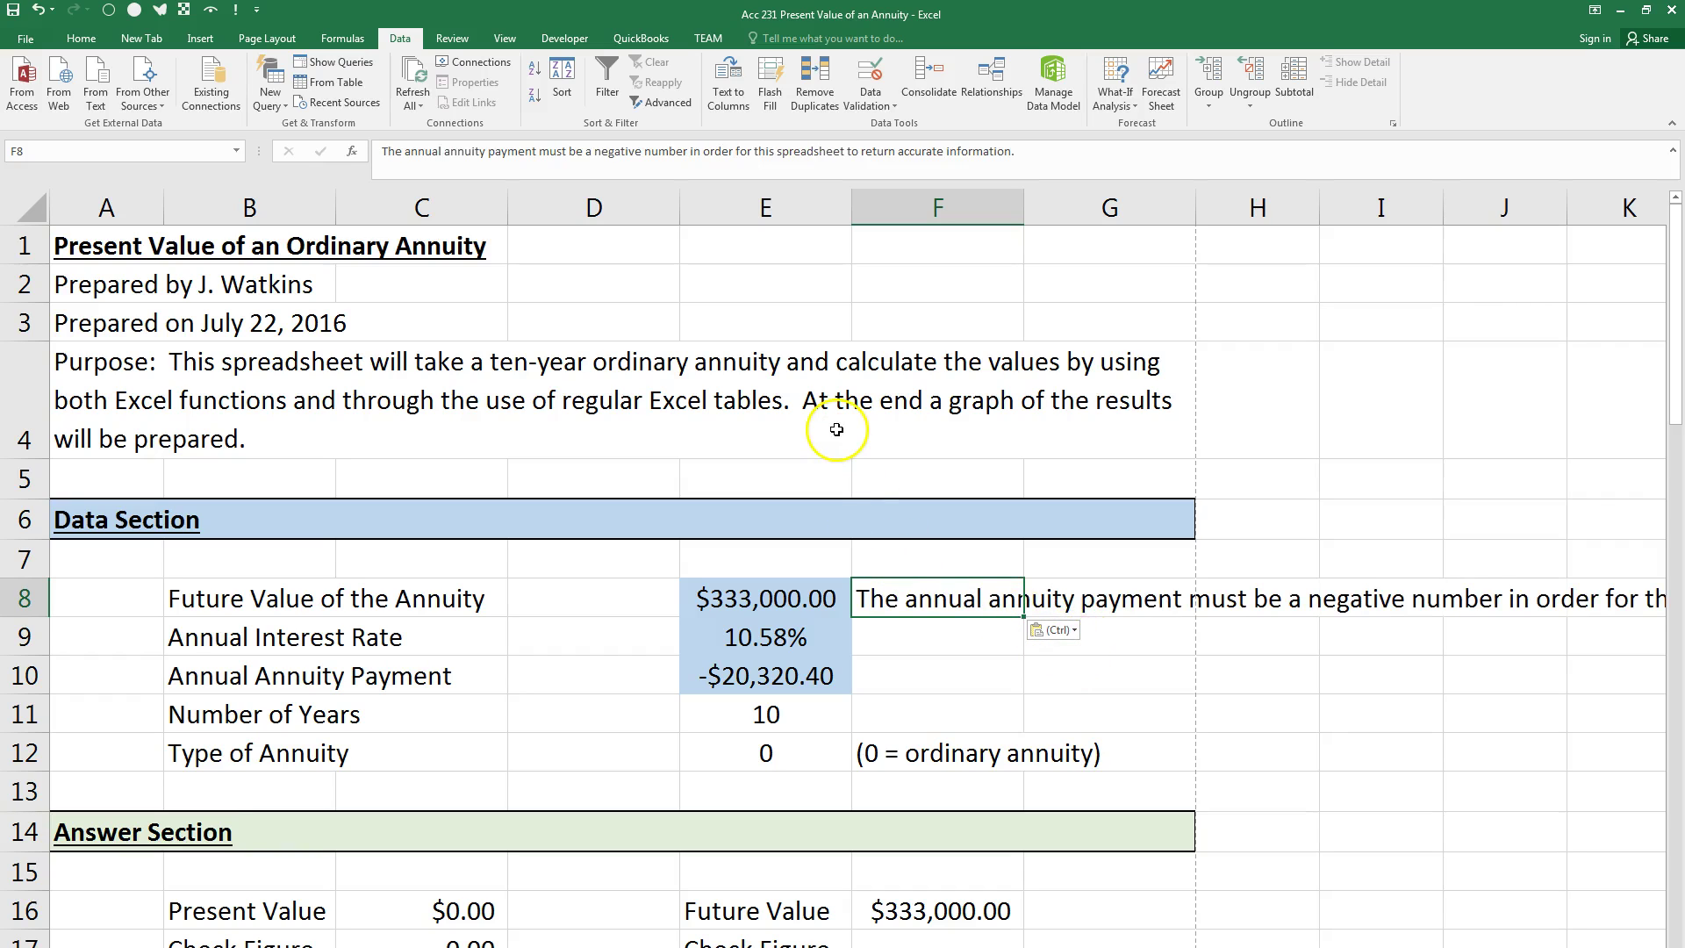
Step: Run a spelling check on the message text in F8, and clear the cell
key(F7)
click(813, 561)
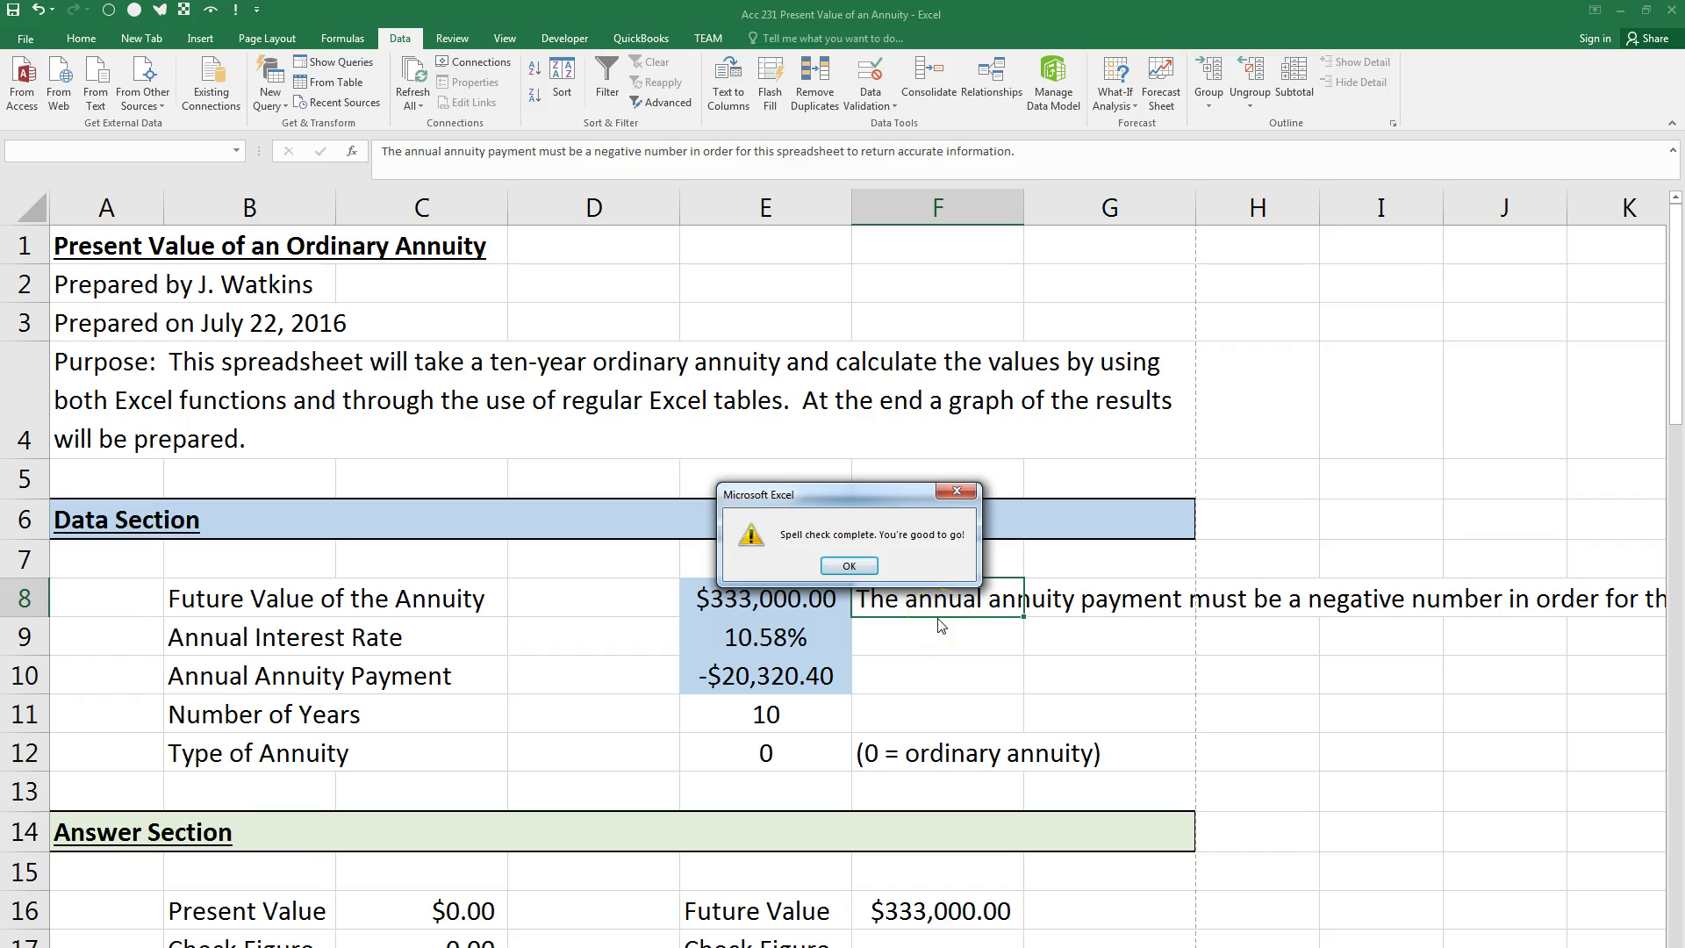
click(835, 566)
key(BackSpace)
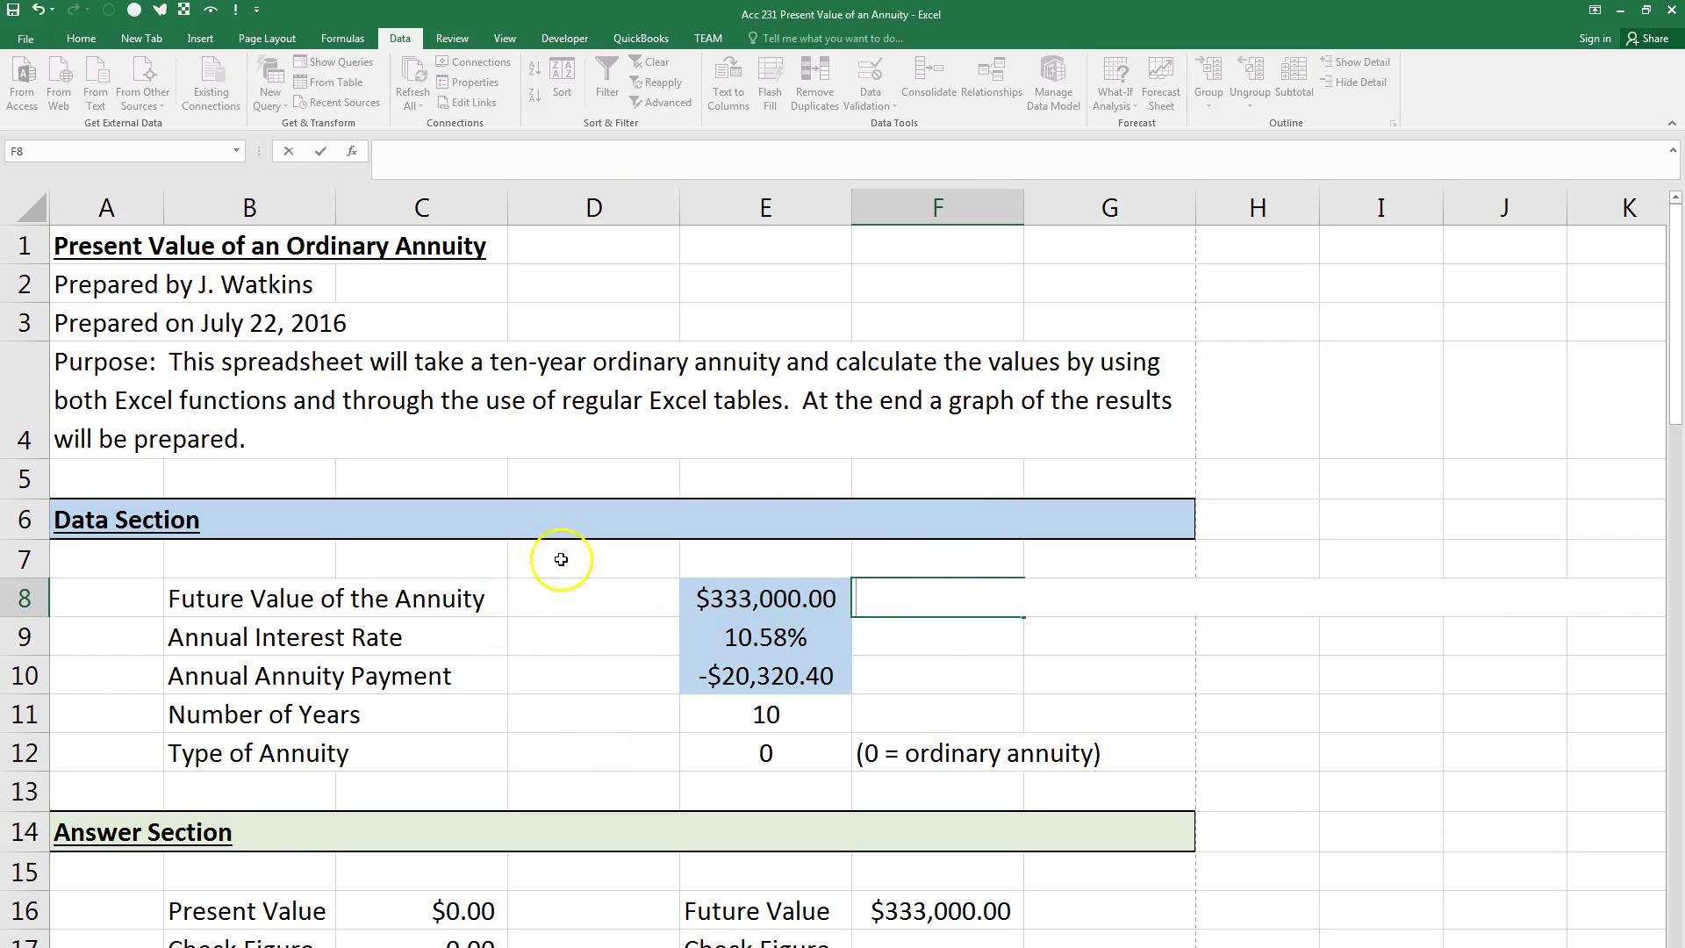
Step: Review the first page of the worksheet in the print preview and return to the sheet
click(26, 38)
click(34, 246)
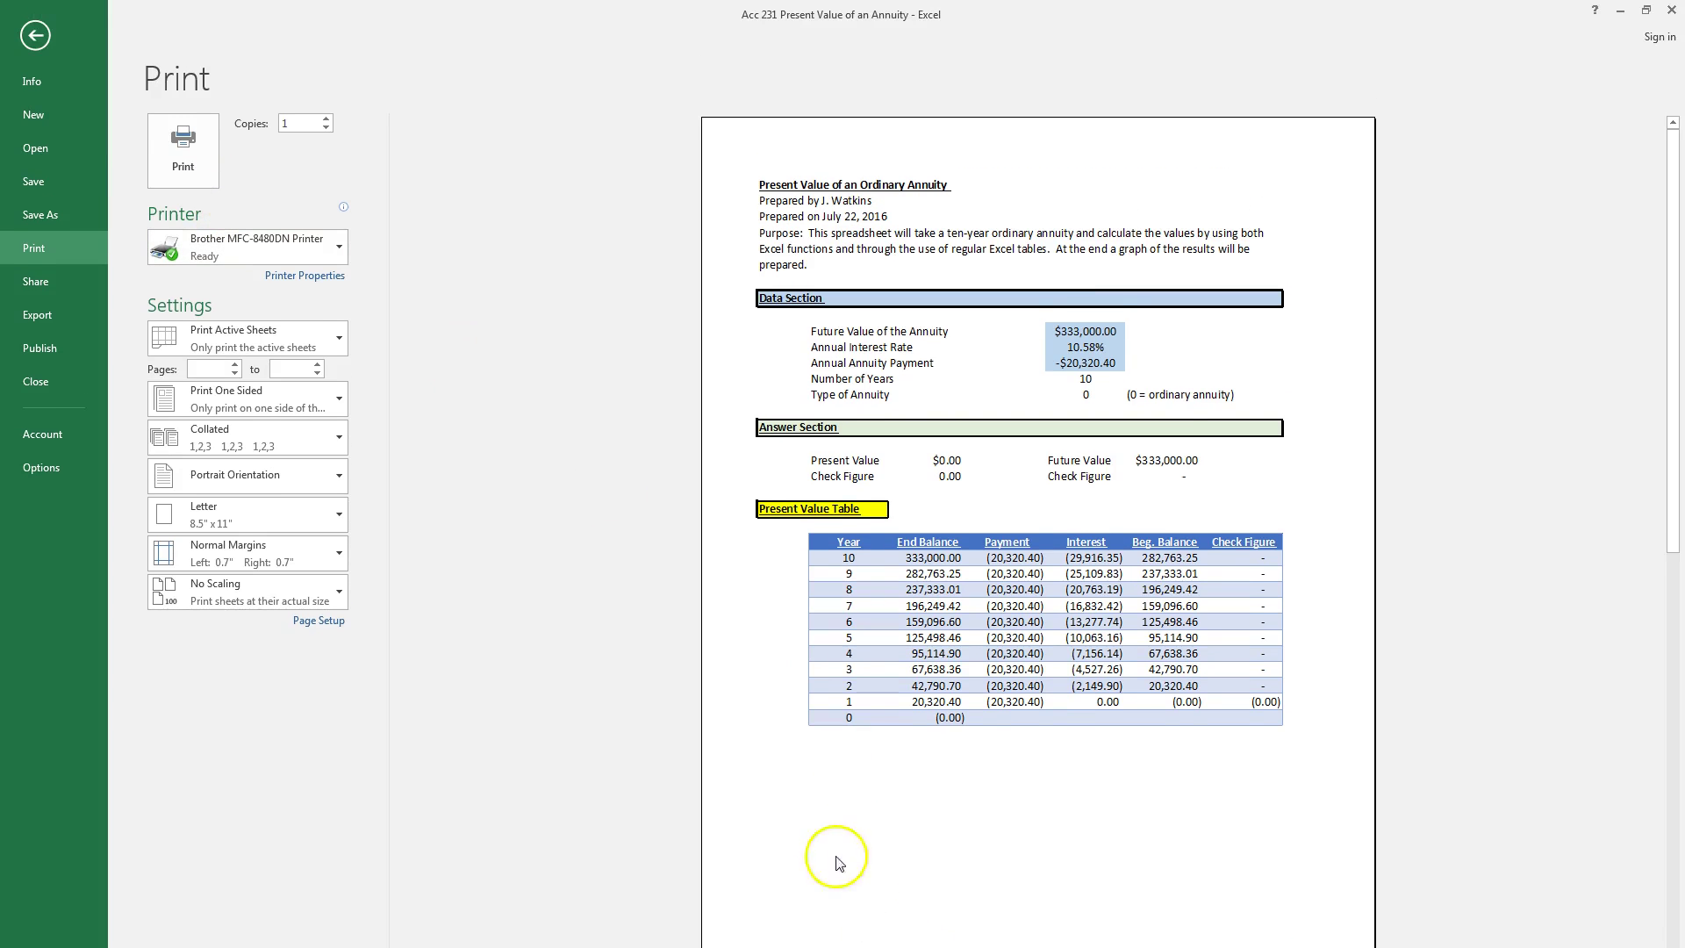
click(35, 36)
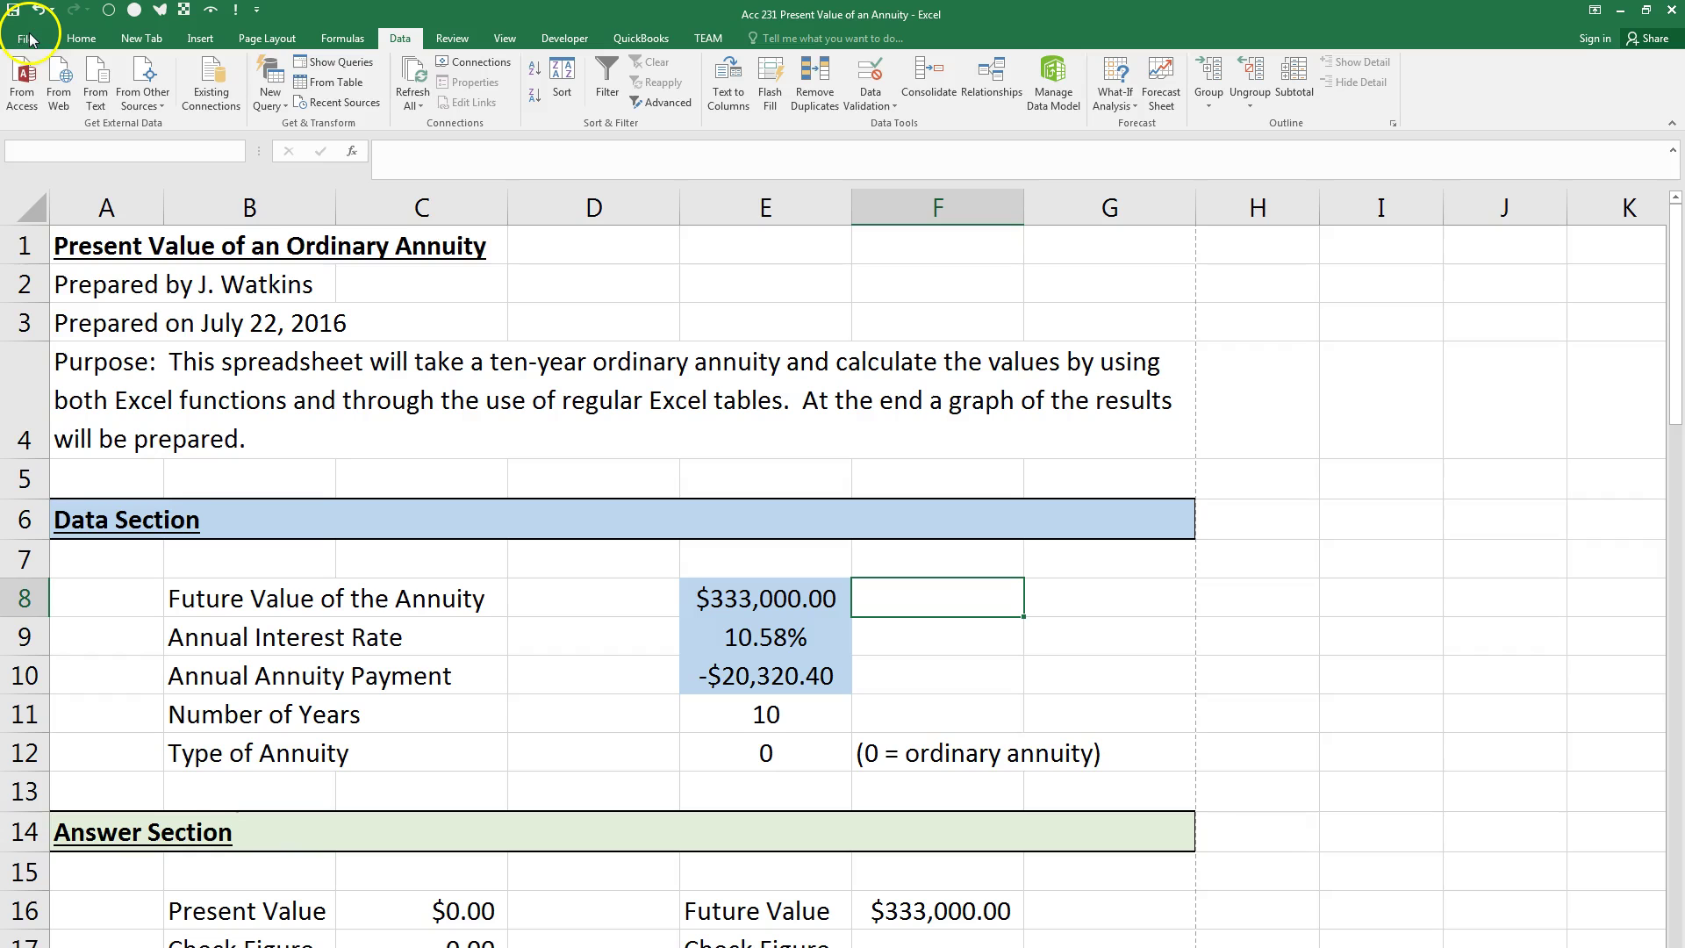